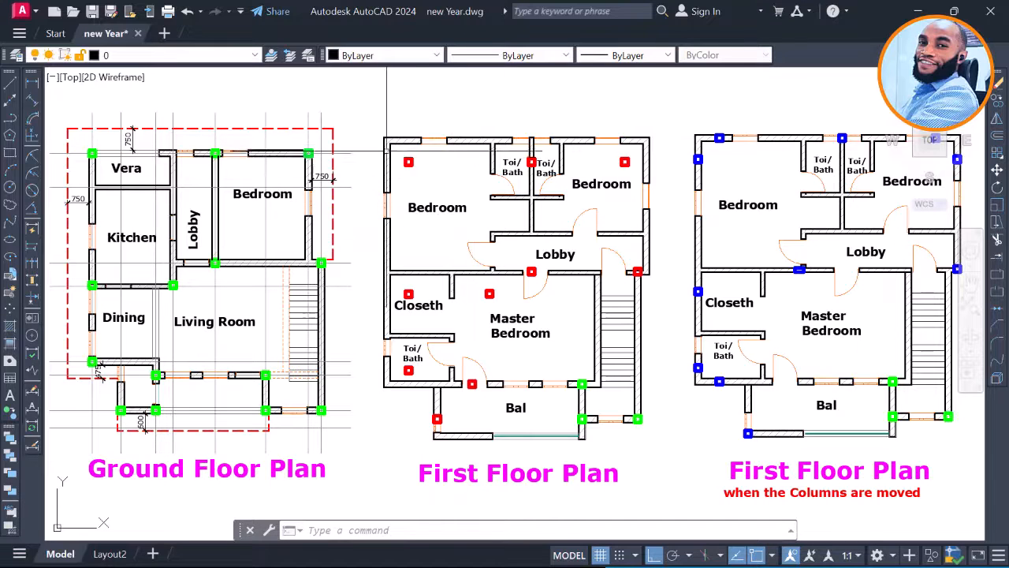
{"action": "left_click", "coordinate": [419, 154]}
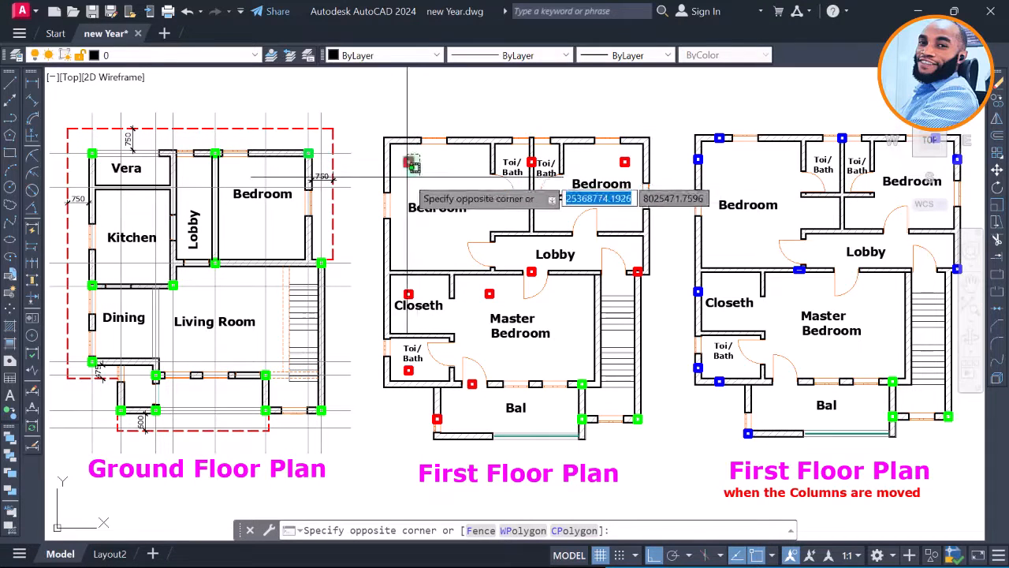
{"action": "left_click", "coordinate": [524, 222]}
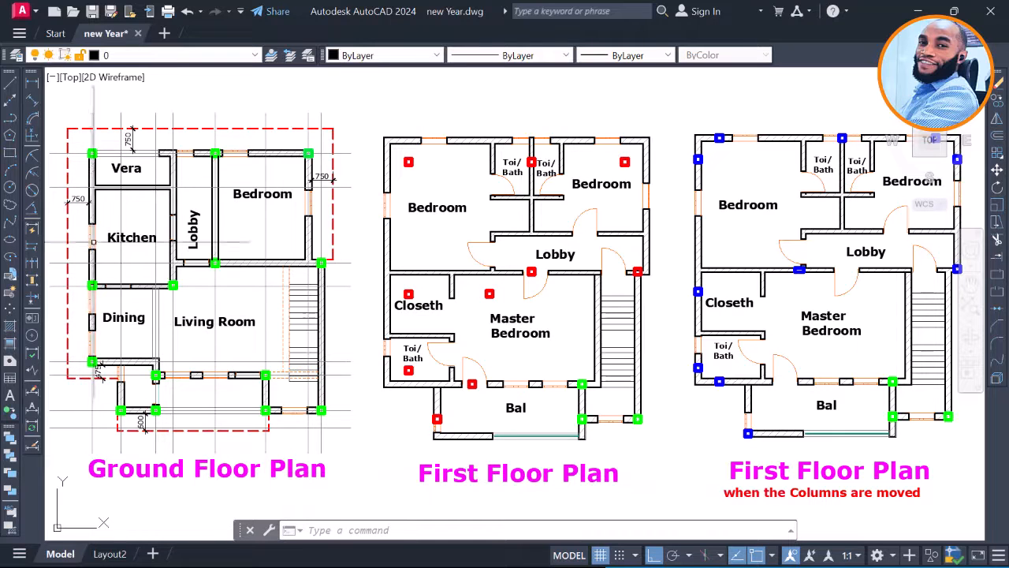
{"action": "left_click", "coordinate": [85, 143]}
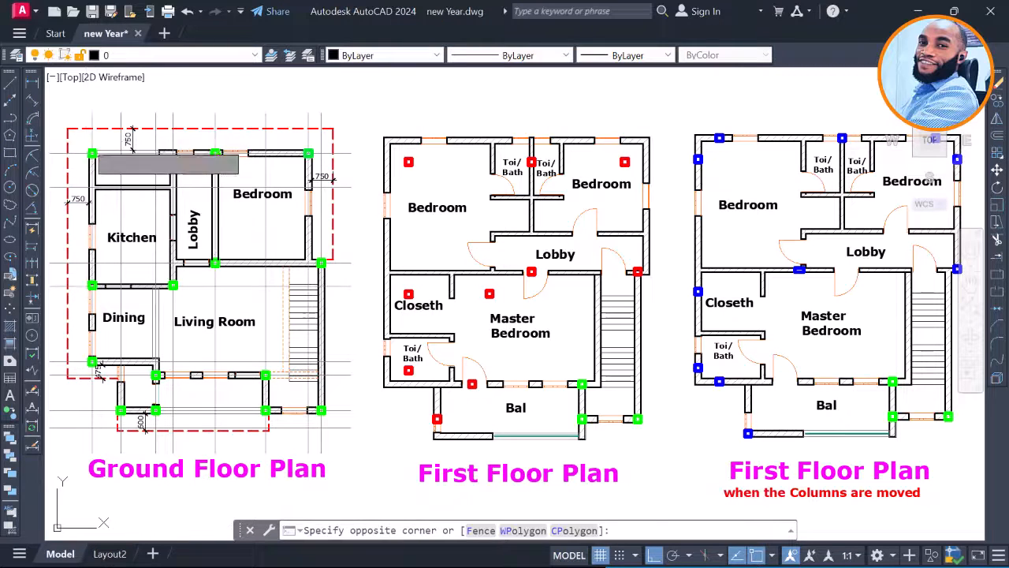
{"action": "left_click", "coordinate": [395, 125]}
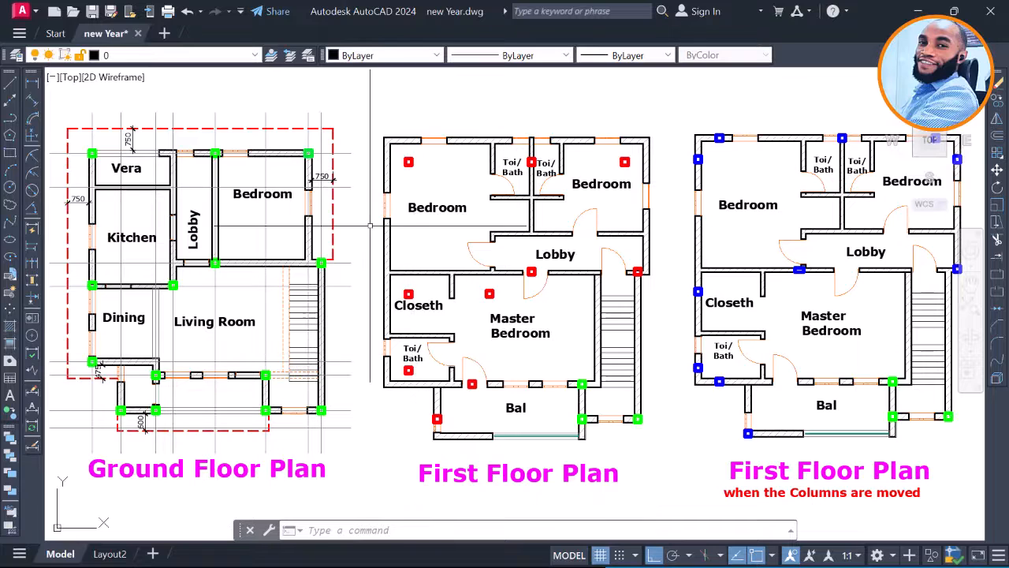
{"action": "left_click", "coordinate": [380, 116]}
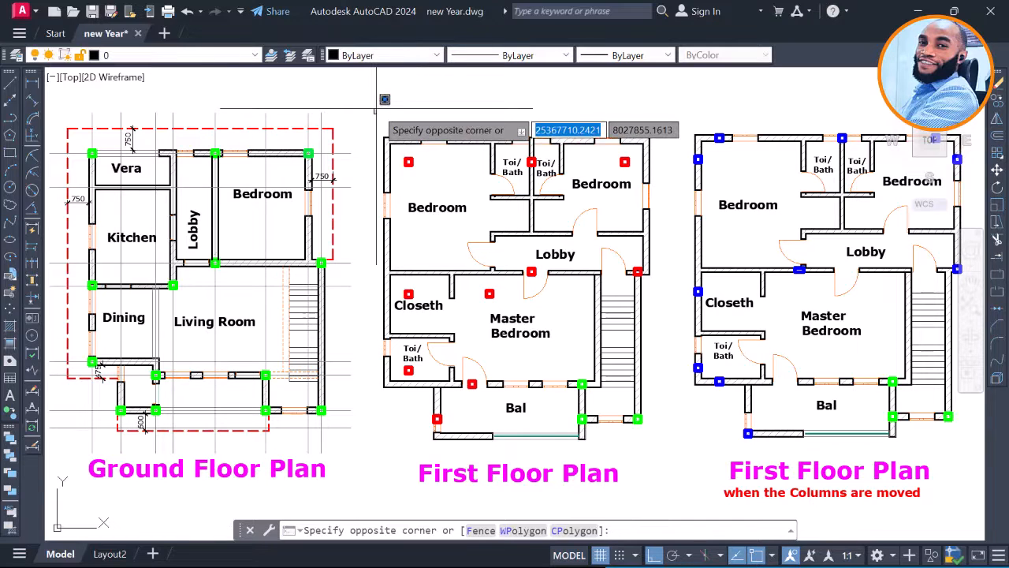
{"action": "left_click", "coordinate": [377, 111]}
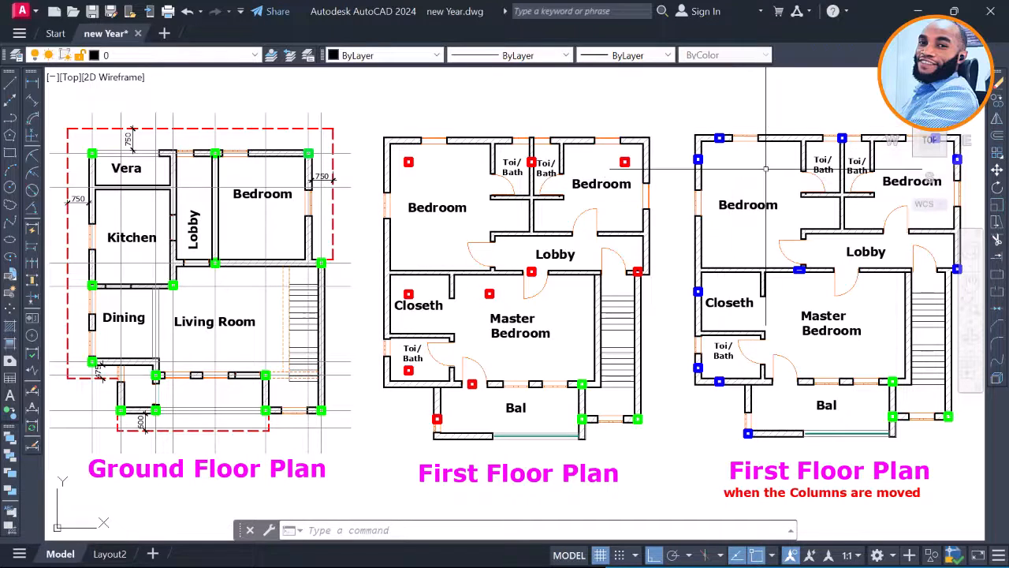
Step: Compare the red column positions on the first floor plan with the blue ones on the plan where the columns are moved
{"action": "middle_click_drag", "start_coordinate": [755, 181], "coordinate": [569, 182]}
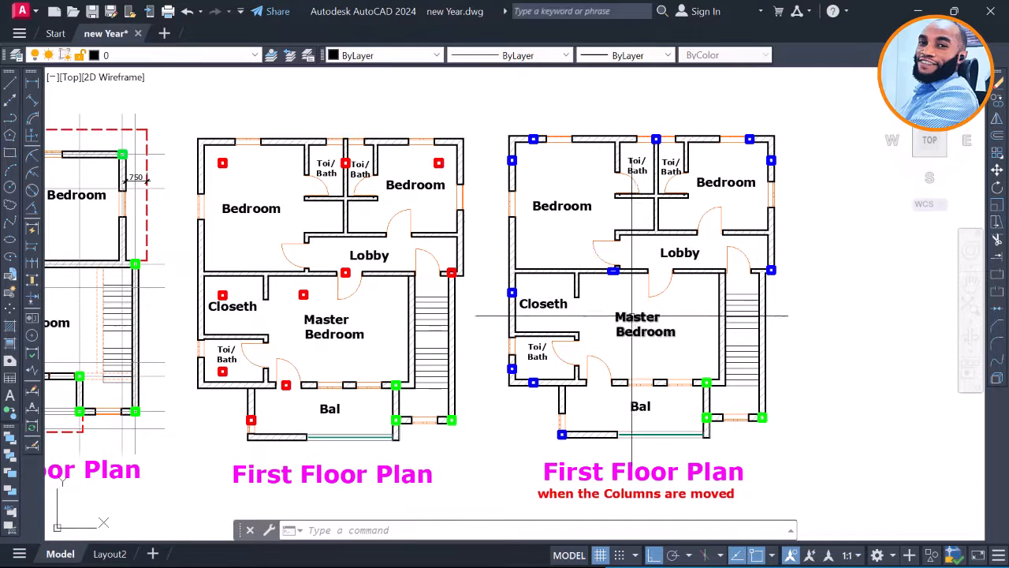
{"action": "scroll", "coordinate": [785, 170], "scroll_direction": "up", "scroll_amount": 5}
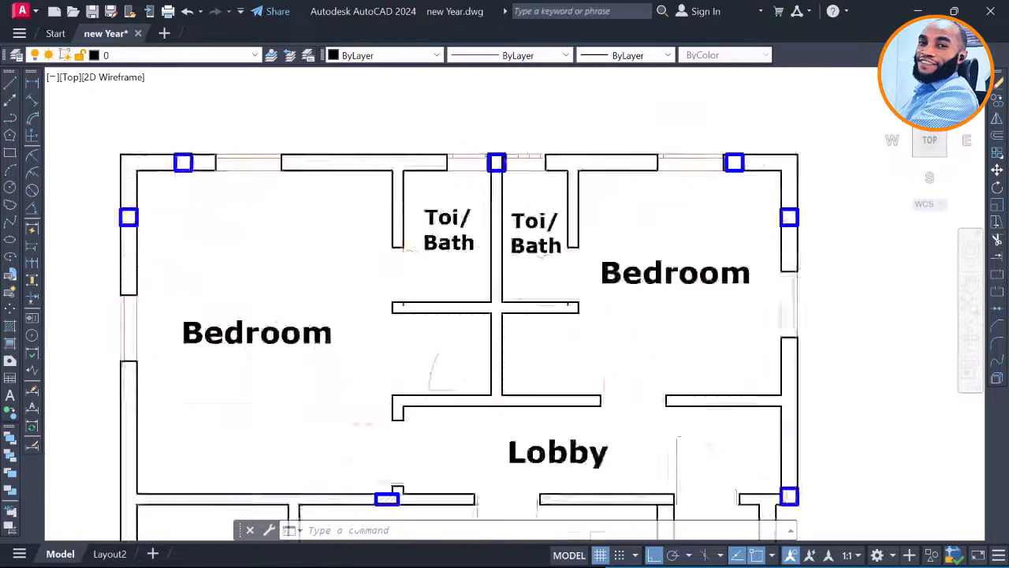
{"action": "scroll", "coordinate": [727, 158], "scroll_direction": "down", "scroll_amount": 2}
{"action": "scroll", "coordinate": [810, 207], "scroll_direction": "down", "scroll_amount": 4}
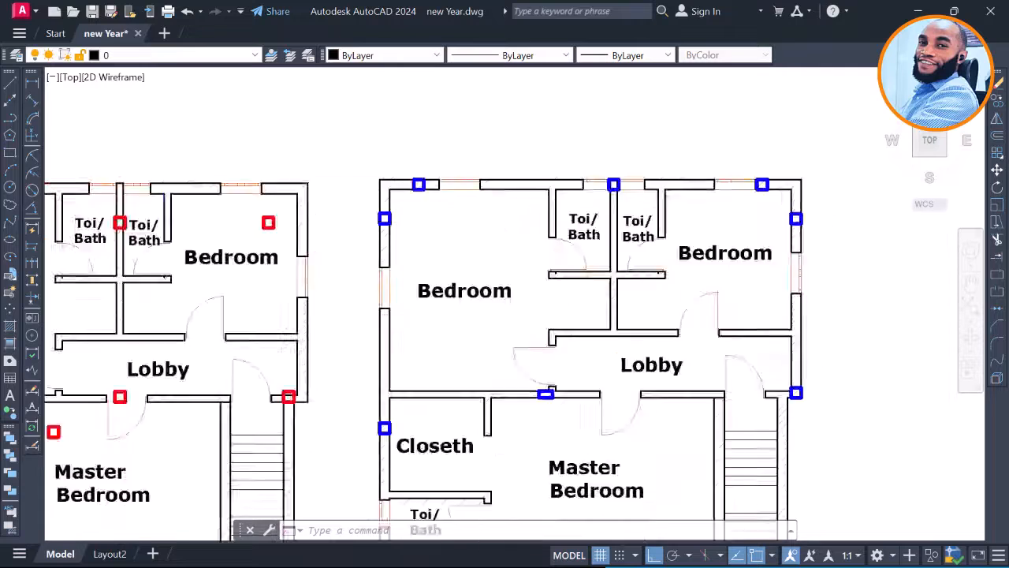
{"action": "middle_click_drag", "start_coordinate": [255, 216], "coordinate": [333, 149]}
{"action": "scroll", "coordinate": [334, 149], "scroll_direction": "up", "scroll_amount": 4}
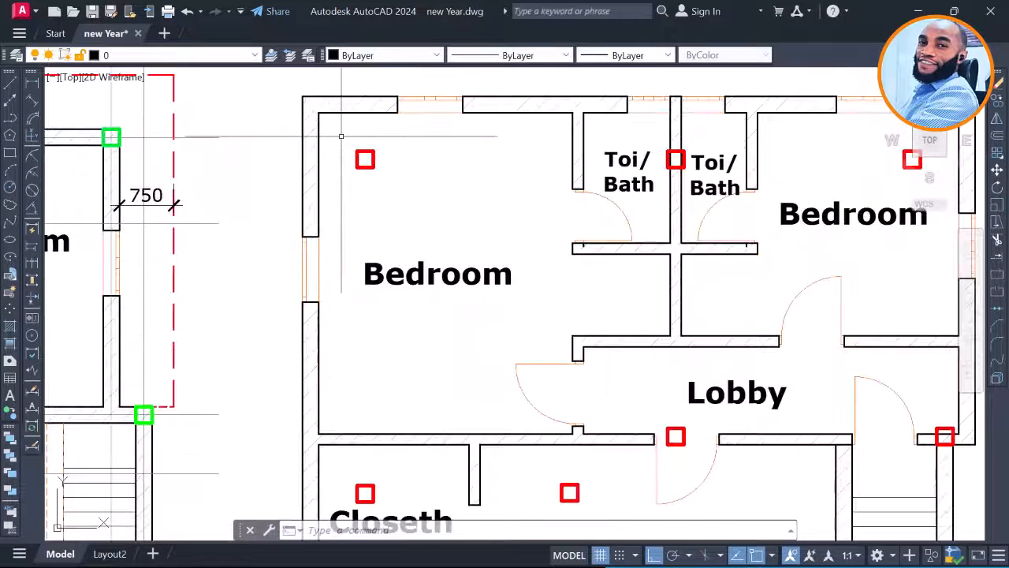
{"action": "scroll", "coordinate": [684, 165], "scroll_direction": "up", "scroll_amount": 5}
{"action": "scroll", "coordinate": [618, 142], "scroll_direction": "down", "scroll_amount": 6}
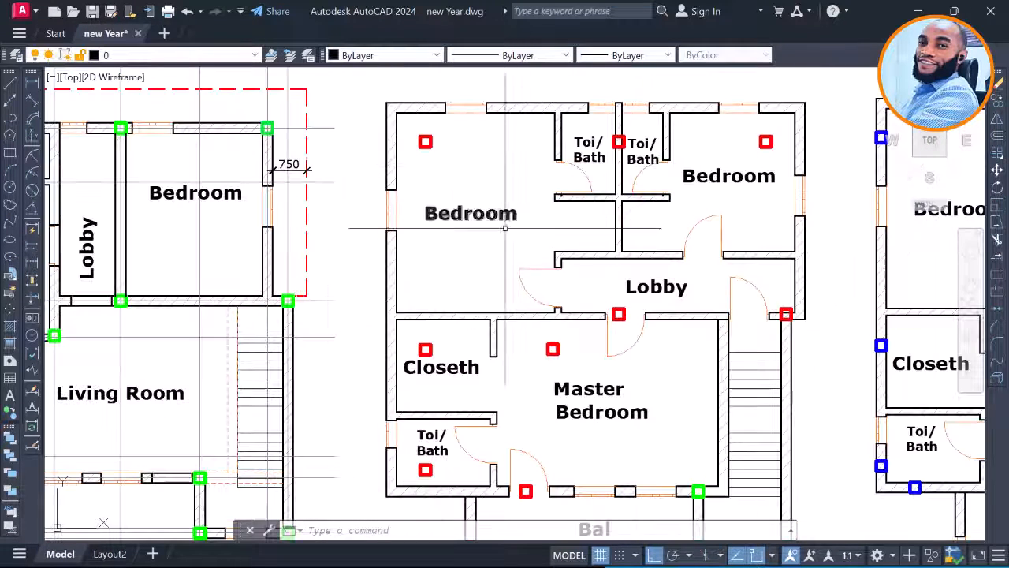
{"action": "middle_click_drag", "start_coordinate": [562, 350], "coordinate": [485, 251]}
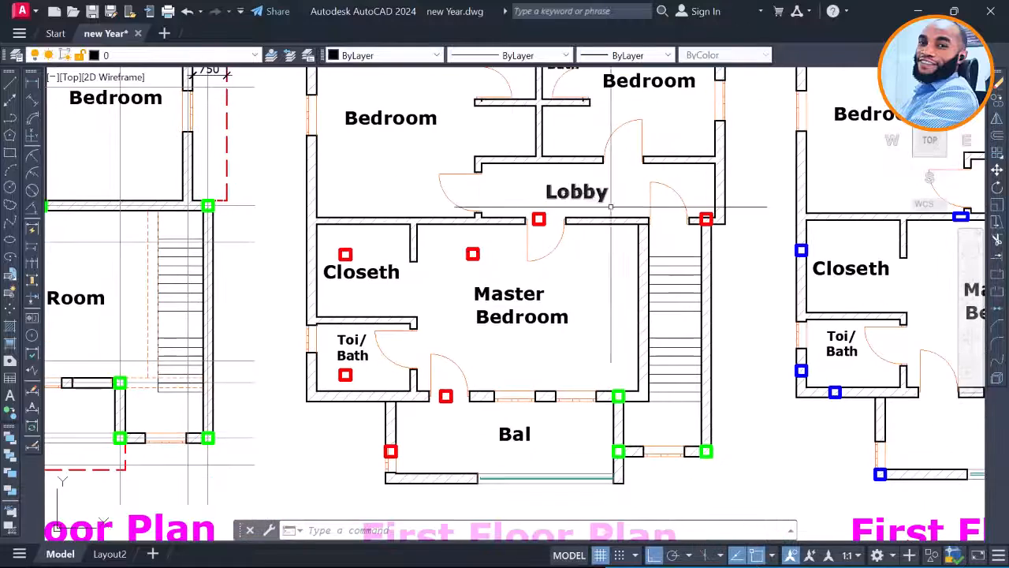
{"action": "scroll", "coordinate": [467, 216], "scroll_direction": "down", "scroll_amount": 3}
{"action": "middle_click_drag", "start_coordinate": [563, 227], "coordinate": [347, 274]}
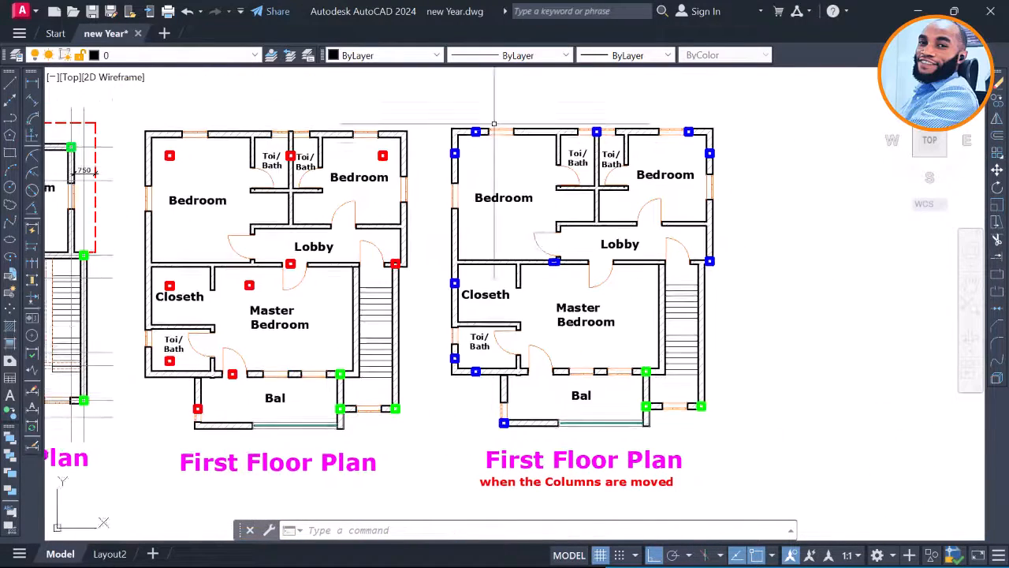
{"action": "scroll", "coordinate": [477, 126], "scroll_direction": "up", "scroll_amount": 3}
{"action": "scroll", "coordinate": [475, 127], "scroll_direction": "up", "scroll_amount": 4}
{"action": "scroll", "coordinate": [446, 153], "scroll_direction": "down", "scroll_amount": 4}
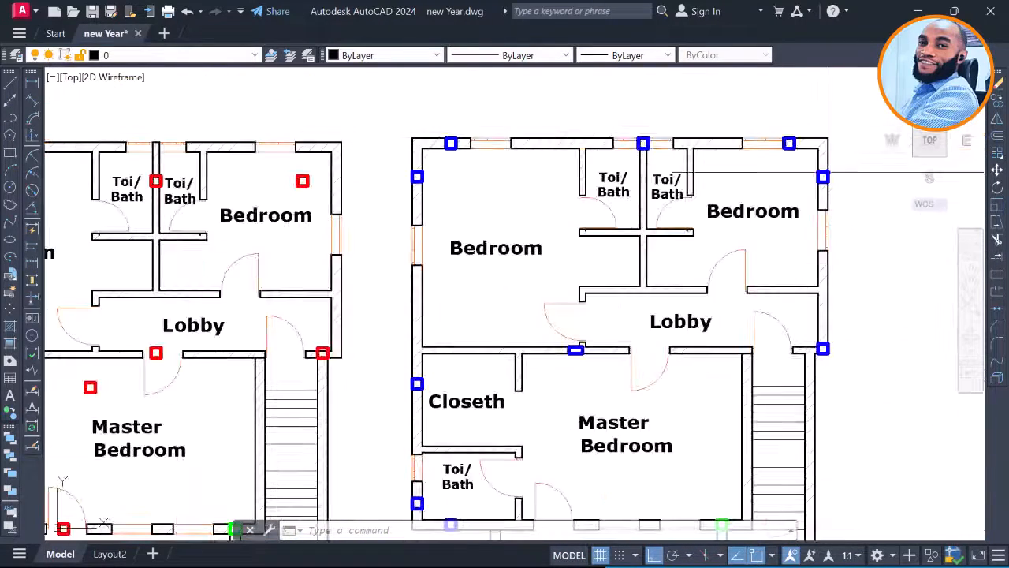
{"action": "scroll", "coordinate": [654, 180], "scroll_direction": "down", "scroll_amount": 2}
{"action": "middle_click_drag", "start_coordinate": [595, 346], "coordinate": [594, 316]}
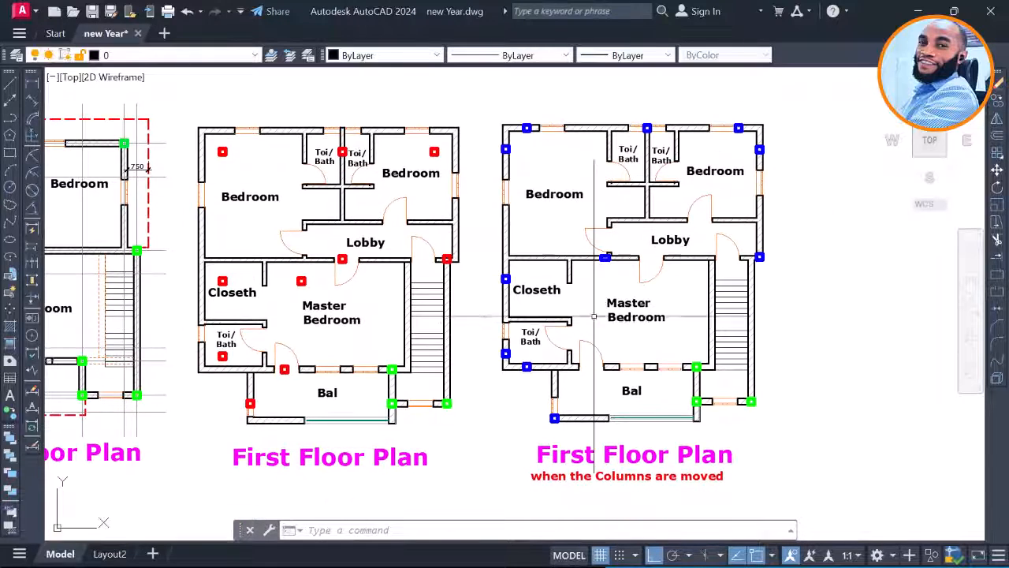
Step: Examine the ground floor columns against both first floor plans, focusing on the columns around the upper bedrooms
{"action": "middle_click_drag", "start_coordinate": [517, 424], "coordinate": [777, 397]}
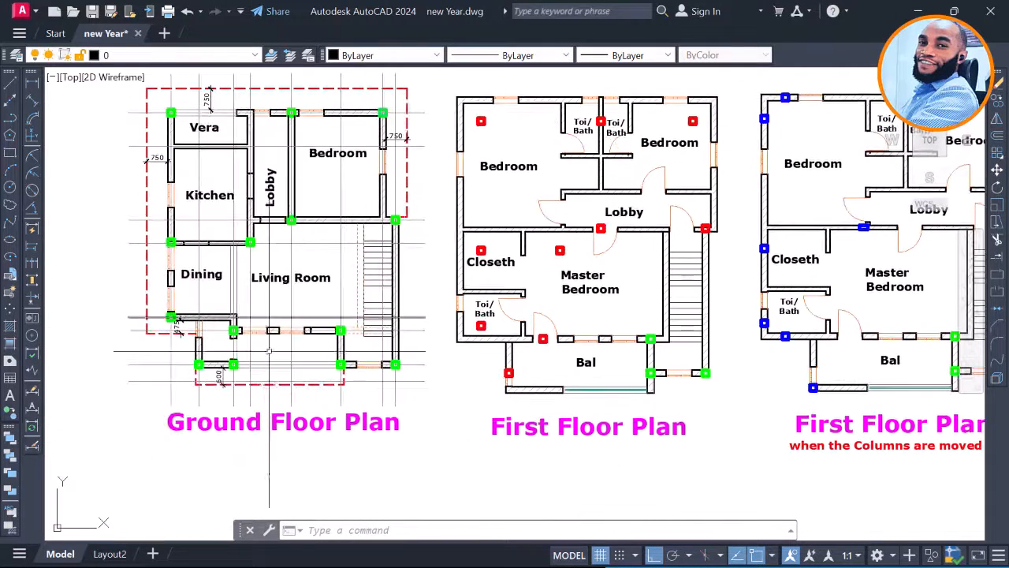
{"action": "middle_click_drag", "start_coordinate": [537, 261], "coordinate": [328, 274]}
{"action": "scroll", "coordinate": [610, 237], "scroll_direction": "up", "scroll_amount": 3}
{"action": "scroll", "coordinate": [626, 238], "scroll_direction": "down", "scroll_amount": 3}
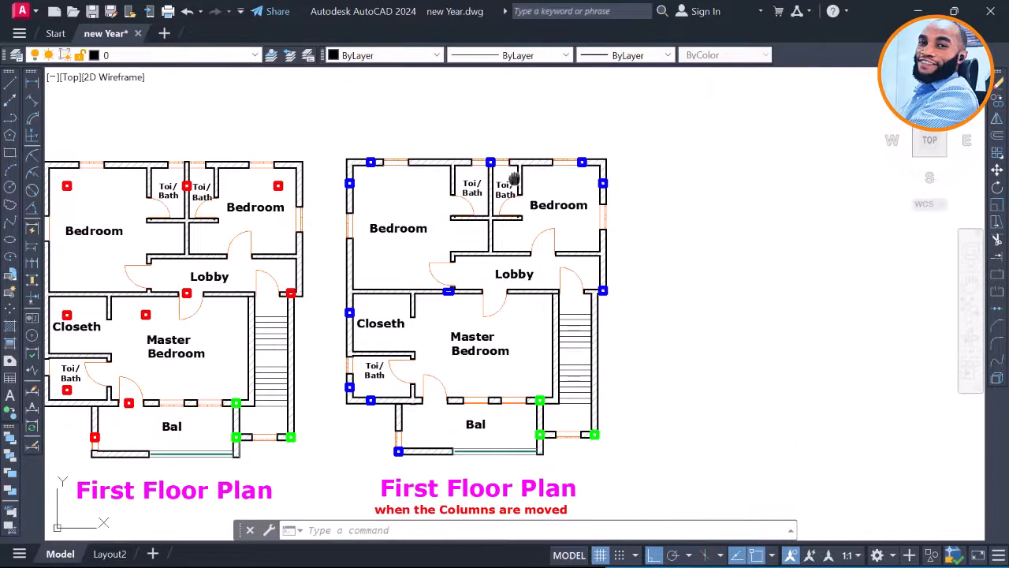
{"action": "middle_click_drag", "start_coordinate": [513, 178], "coordinate": [617, 164]}
{"action": "scroll", "coordinate": [410, 175], "scroll_direction": "up", "scroll_amount": 6}
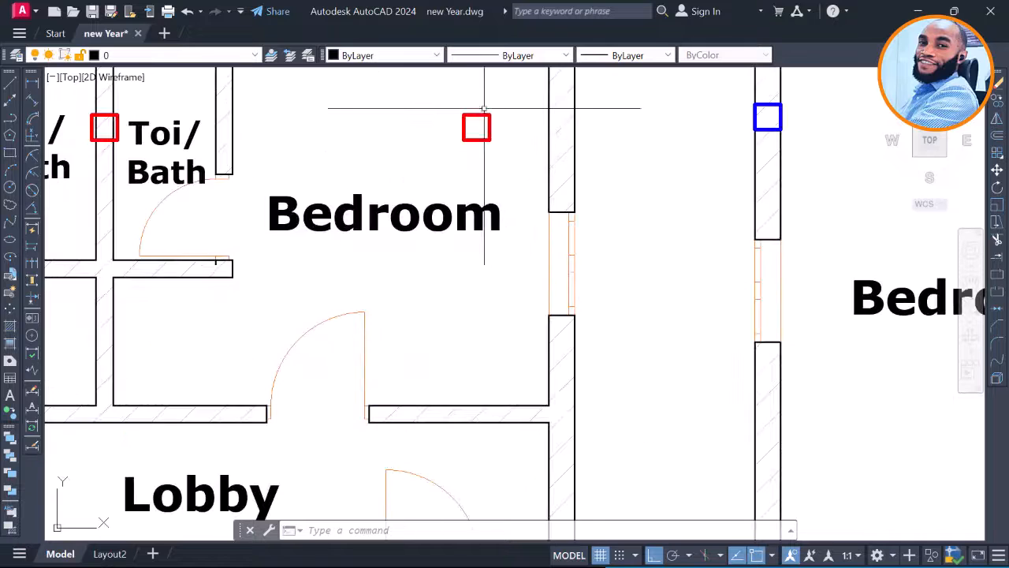
{"action": "scroll", "coordinate": [324, 177], "scroll_direction": "down", "scroll_amount": 5}
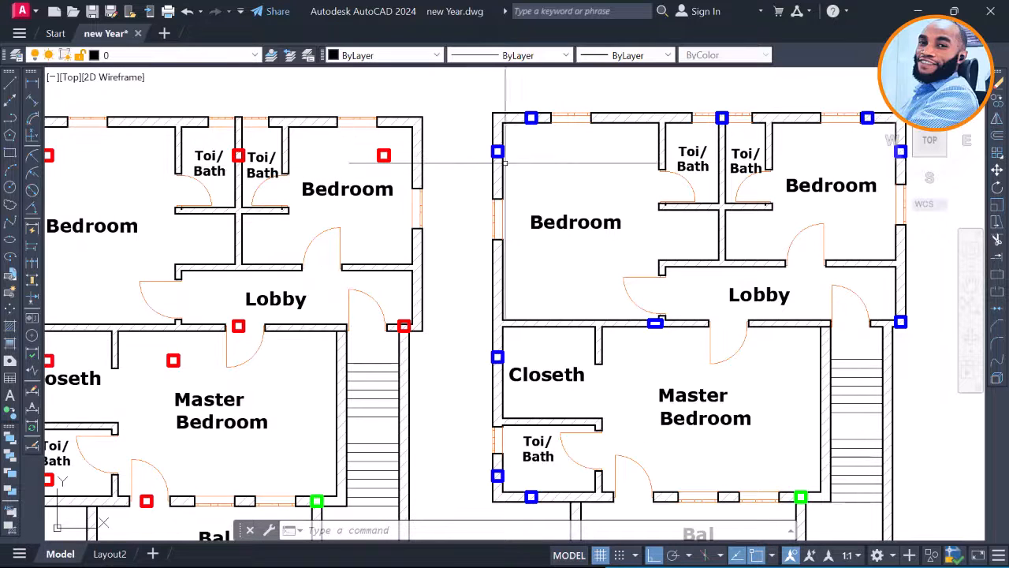
{"action": "scroll", "coordinate": [543, 149], "scroll_direction": "down", "scroll_amount": 2}
{"action": "middle_click_drag", "start_coordinate": [616, 191], "coordinate": [523, 187]}
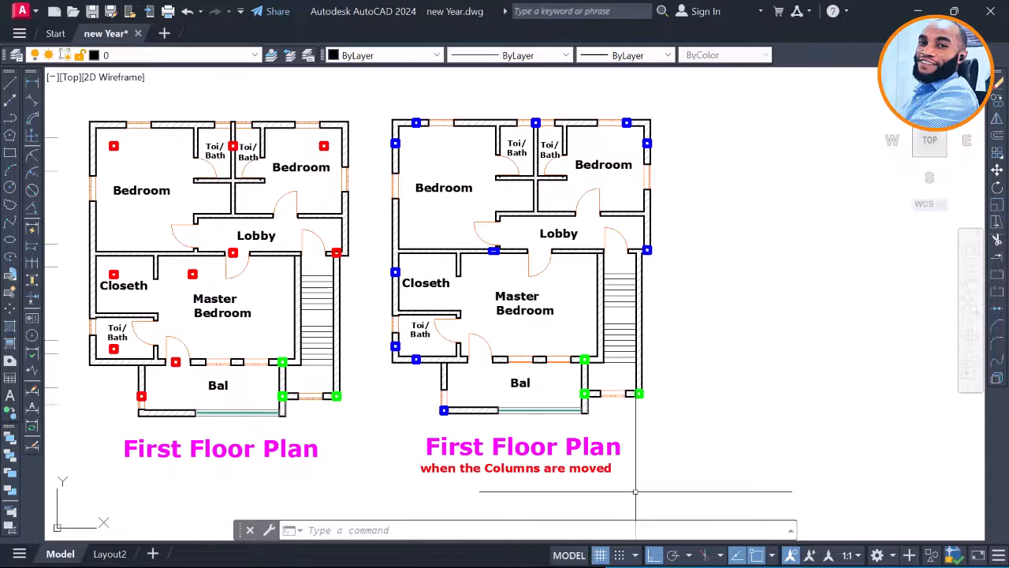
Step: Tile the floor plan drawing beside the Prota Structure 3D model, switch to Prota Structure and maximize its window
{"action": "mouse_move", "coordinate": [953, 13]}
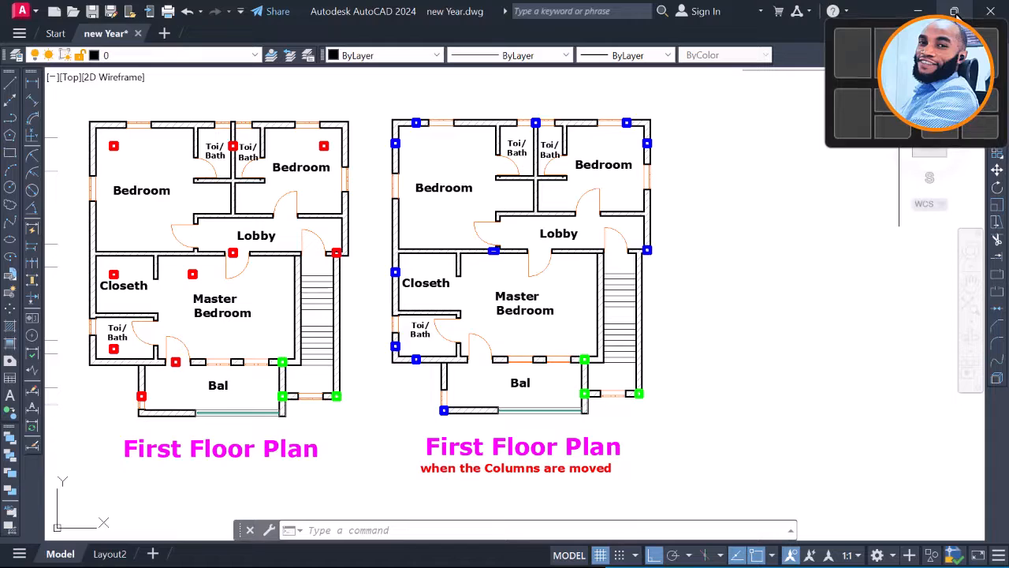
{"action": "left_click", "coordinate": [852, 57]}
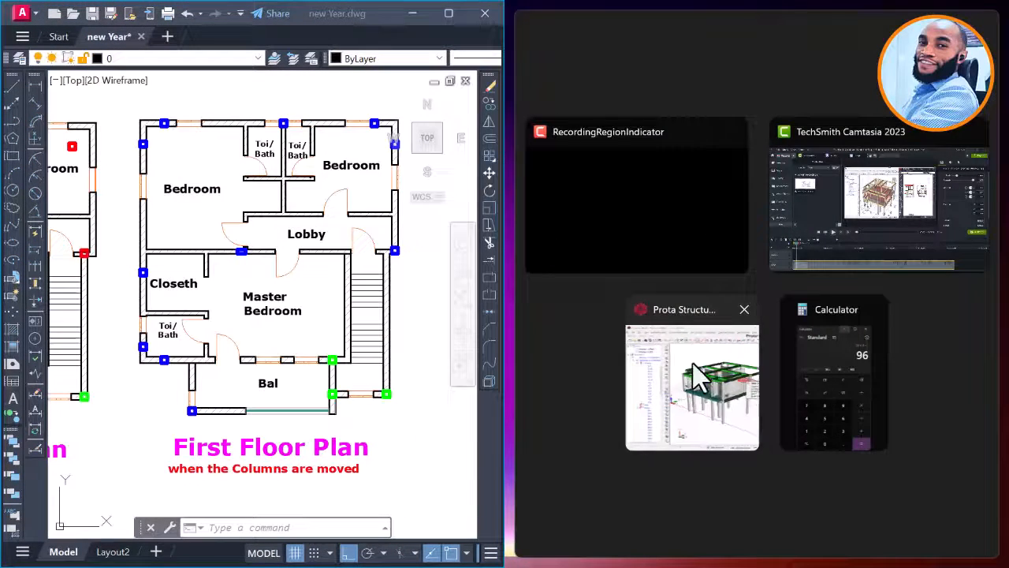
{"action": "left_click", "coordinate": [710, 394]}
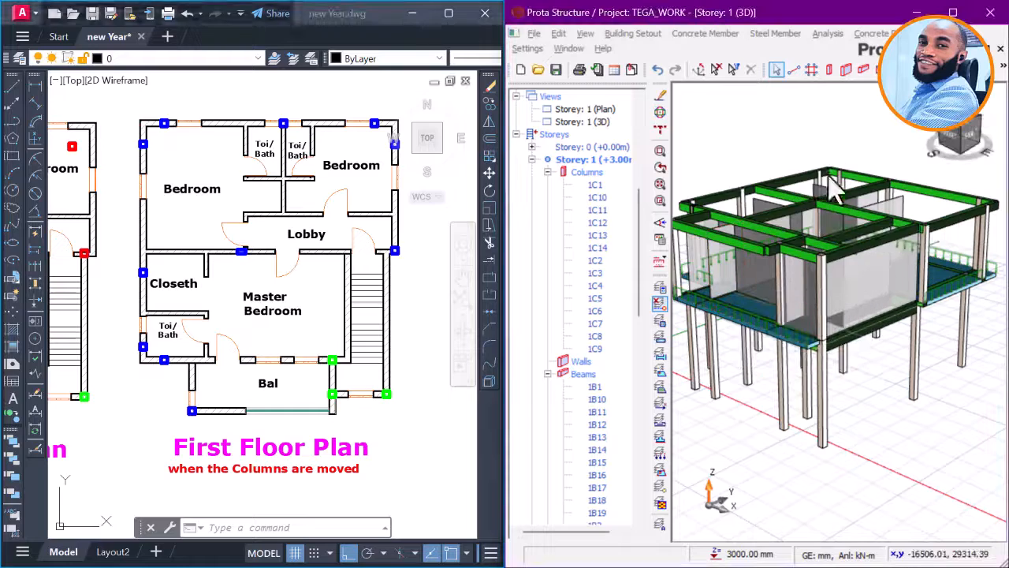
{"action": "scroll", "coordinate": [839, 229], "scroll_direction": "up", "scroll_amount": 5}
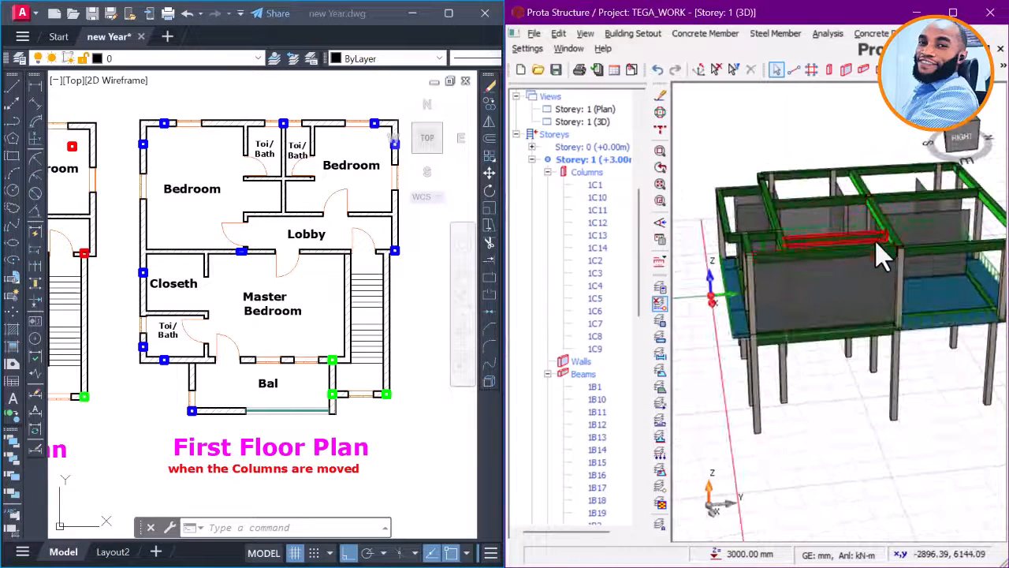
{"action": "left_click", "coordinate": [952, 12]}
Step: Examine the 3D frame where the upper storey columns stand on the cantilever slab edge, offset from the columns below
{"action": "middle_click_drag", "start_coordinate": [571, 264], "coordinate": [503, 384]}
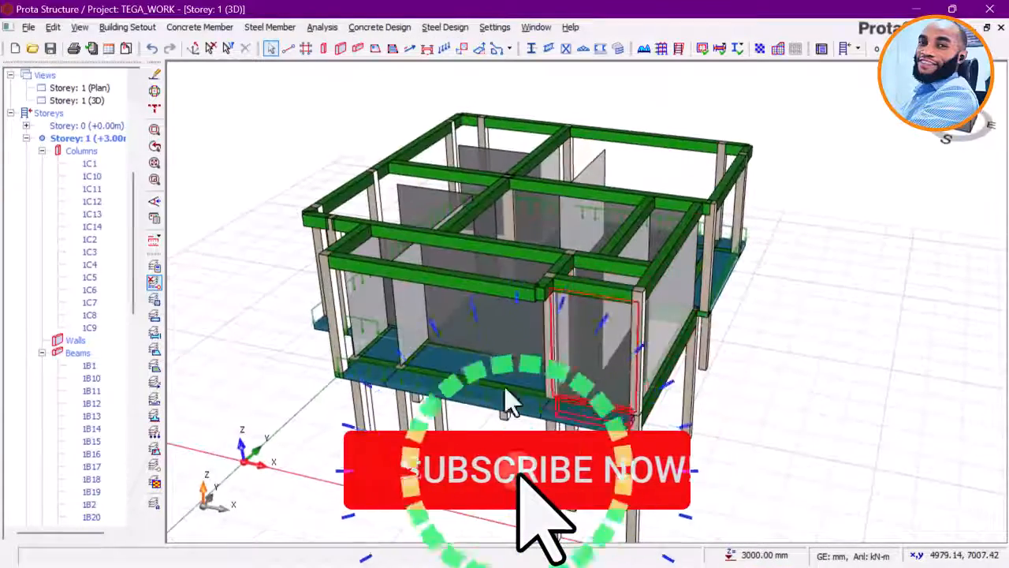
{"action": "scroll", "coordinate": [365, 333], "scroll_direction": "up", "scroll_amount": 5}
{"action": "middle_click_drag", "start_coordinate": [365, 333], "coordinate": [706, 248]}
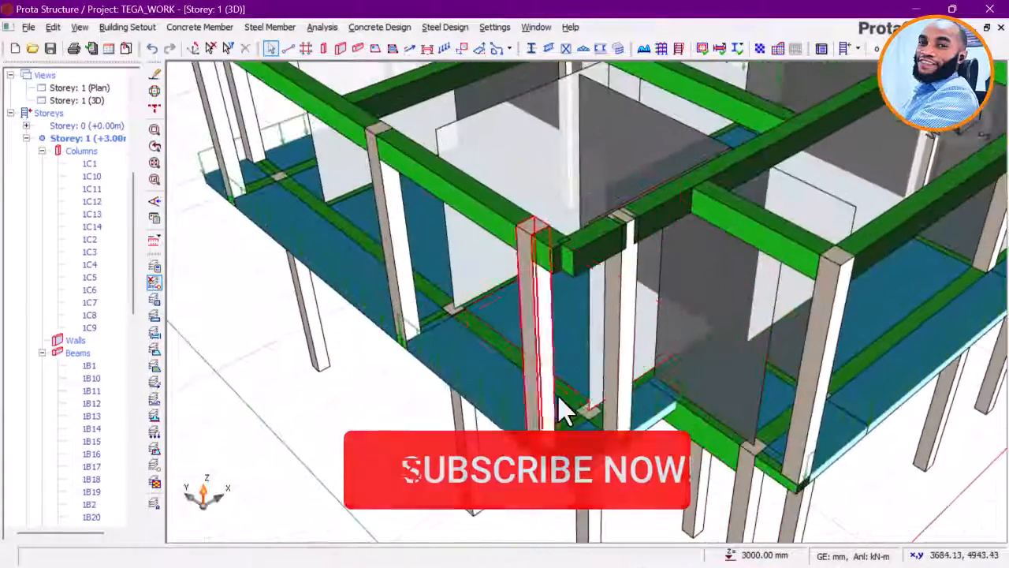
{"action": "middle_click_drag", "start_coordinate": [561, 400], "coordinate": [689, 385]}
{"action": "scroll", "coordinate": [690, 384], "scroll_direction": "up", "scroll_amount": 1}
{"action": "scroll", "coordinate": [536, 356], "scroll_direction": "down", "scroll_amount": 2}
{"action": "middle_click_drag", "start_coordinate": [435, 337], "coordinate": [602, 373]}
{"action": "scroll", "coordinate": [619, 392], "scroll_direction": "up", "scroll_amount": 4}
{"action": "middle_click_drag", "start_coordinate": [638, 406], "coordinate": [565, 286]}
{"action": "scroll", "coordinate": [651, 223], "scroll_direction": "up", "scroll_amount": 2}
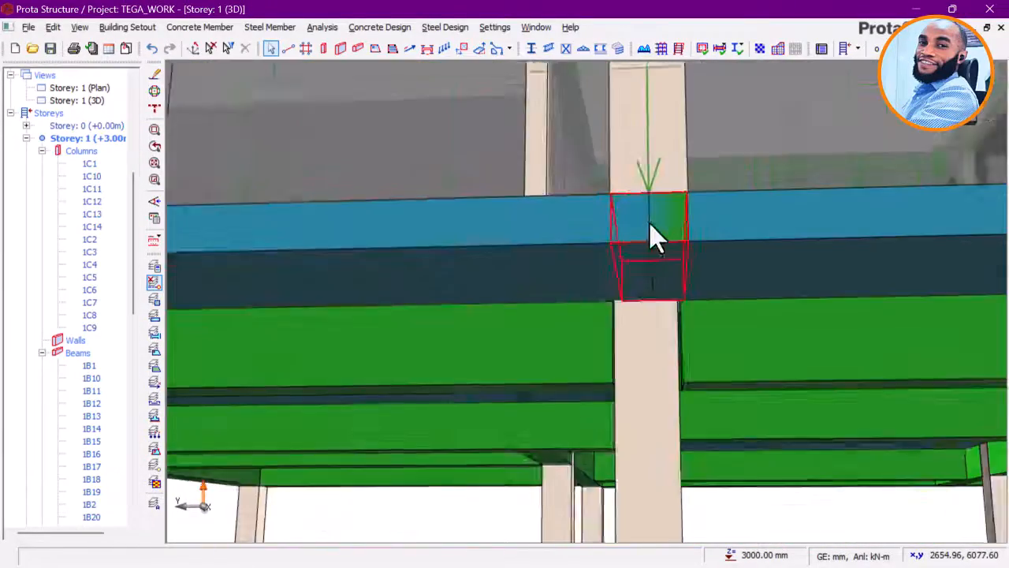
{"action": "mouse_move", "coordinate": [692, 222]}
{"action": "middle_mouse_down"}
{"action": "mouse_move", "coordinate": [585, 286]}
{"action": "mouse_move", "coordinate": [468, 300]}
{"action": "mouse_move", "coordinate": [444, 313]}
{"action": "mouse_move", "coordinate": [533, 316]}
{"action": "mouse_move", "coordinate": [581, 356]}
{"action": "mouse_move", "coordinate": [626, 300]}
{"action": "mouse_move", "coordinate": [639, 304]}
{"action": "middle_mouse_up"}
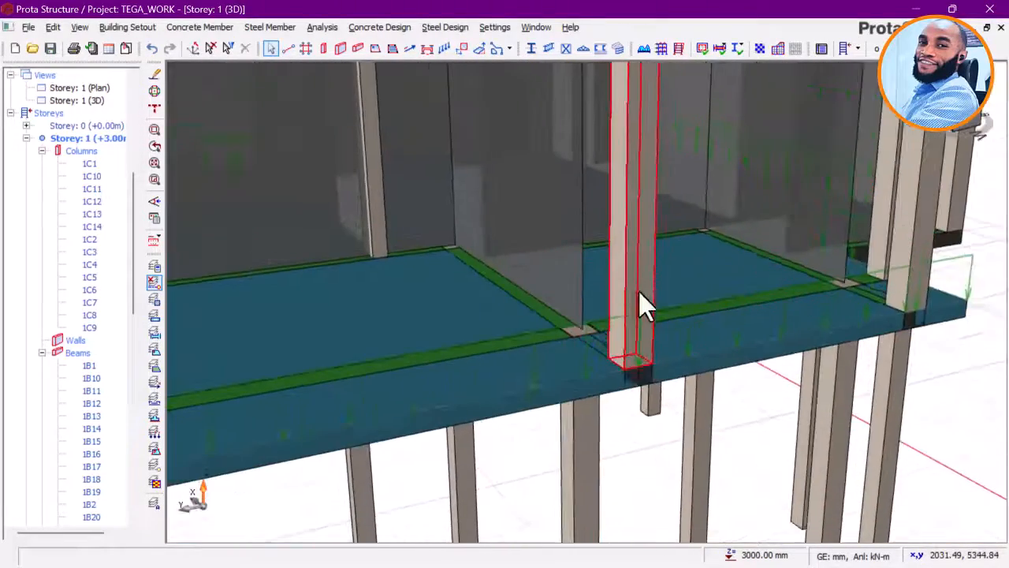
Step: Inspect the edge cantilever slab 1S23 and the upper columns standing at its ends
{"action": "mouse_move", "coordinate": [642, 390]}
{"action": "middle_mouse_down"}
{"action": "mouse_move", "coordinate": [619, 349]}
{"action": "mouse_move", "coordinate": [523, 354]}
{"action": "mouse_move", "coordinate": [509, 339]}
{"action": "middle_mouse_up"}
{"action": "scroll", "coordinate": [592, 326], "scroll_direction": "up", "scroll_amount": 3}
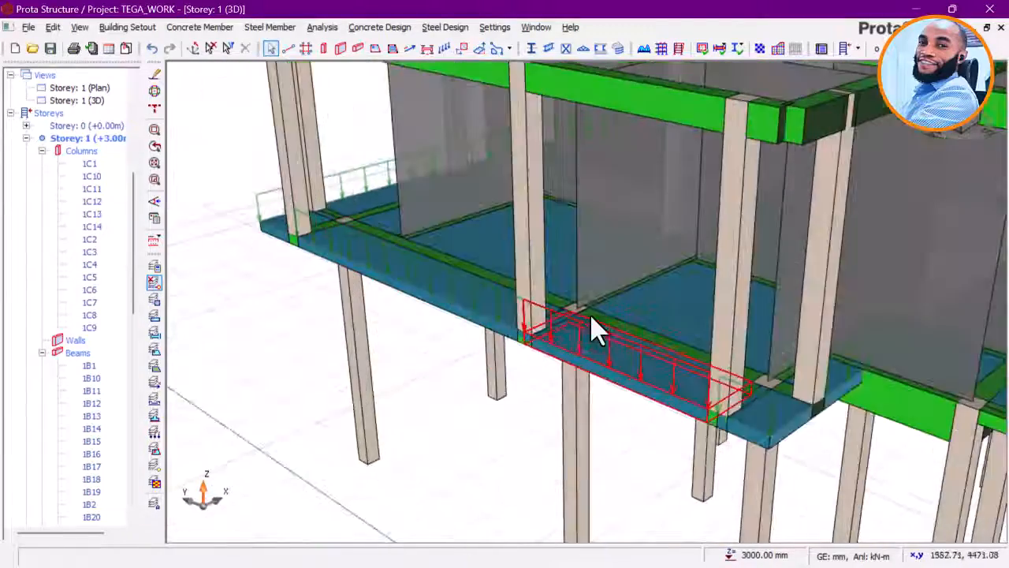
{"action": "scroll", "coordinate": [574, 343], "scroll_direction": "up", "scroll_amount": 2}
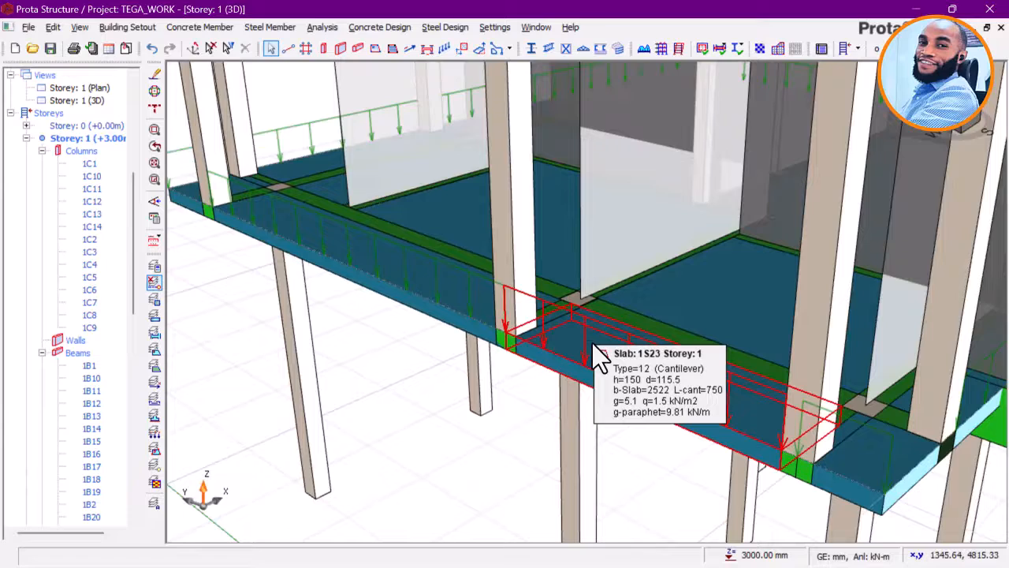
{"action": "mouse_move", "coordinate": [592, 345]}
{"action": "middle_mouse_down"}
{"action": "mouse_move", "coordinate": [547, 344]}
{"action": "mouse_move", "coordinate": [525, 263]}
{"action": "mouse_move", "coordinate": [529, 323]}
{"action": "middle_mouse_up"}
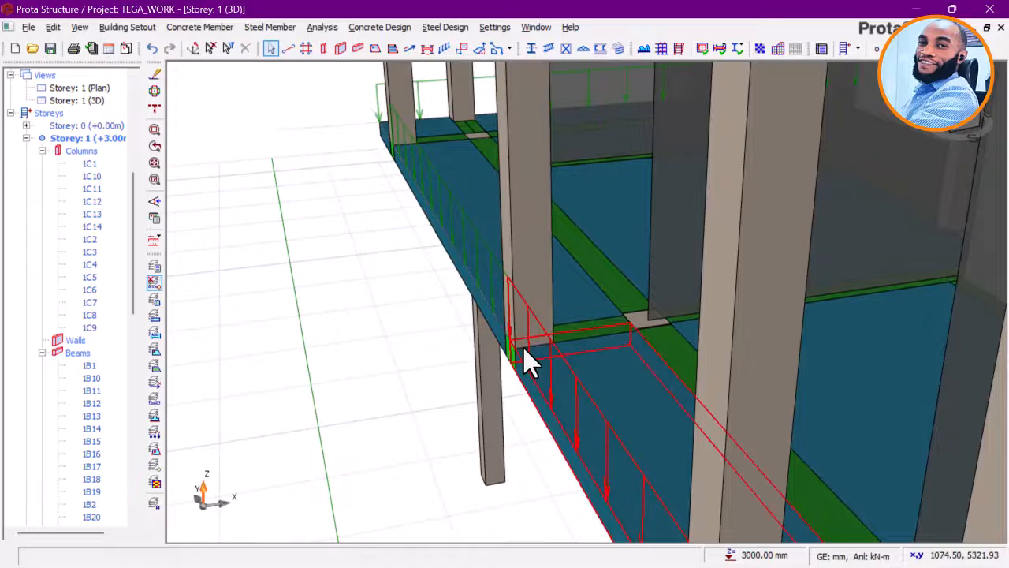
{"action": "middle_click_drag", "start_coordinate": [422, 308], "coordinate": [443, 284]}
{"action": "scroll", "coordinate": [476, 267], "scroll_direction": "down", "scroll_amount": 4}
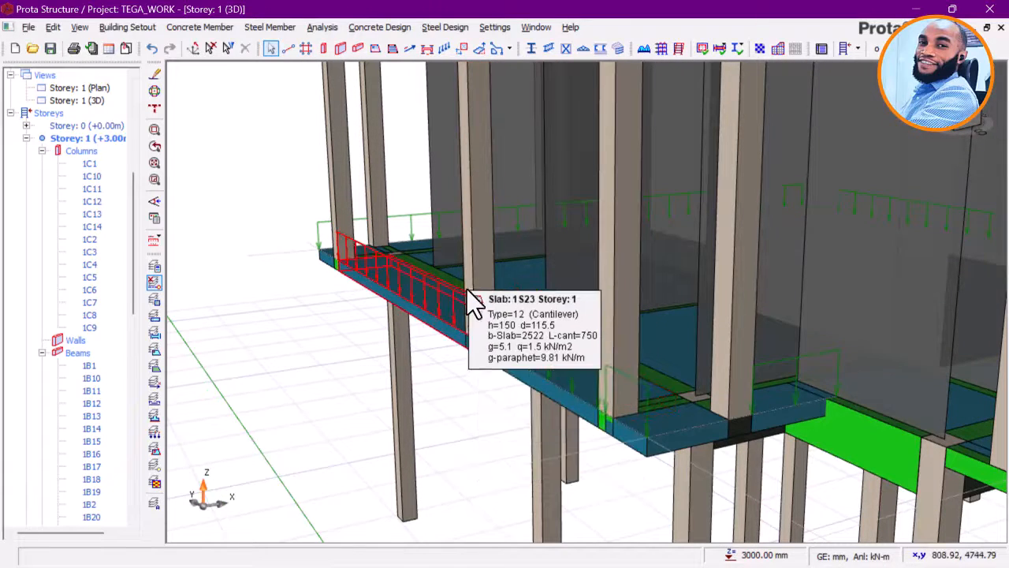
{"action": "scroll", "coordinate": [463, 293], "scroll_direction": "down", "scroll_amount": 4}
Step: Examine the cantilever slab and planted columns around the other sides of the building, including the corner
{"action": "middle_click_drag", "start_coordinate": [435, 303], "coordinate": [675, 315]}
{"action": "middle_click_drag", "start_coordinate": [425, 327], "coordinate": [676, 363]}
{"action": "scroll", "coordinate": [454, 348], "scroll_direction": "up", "scroll_amount": 5}
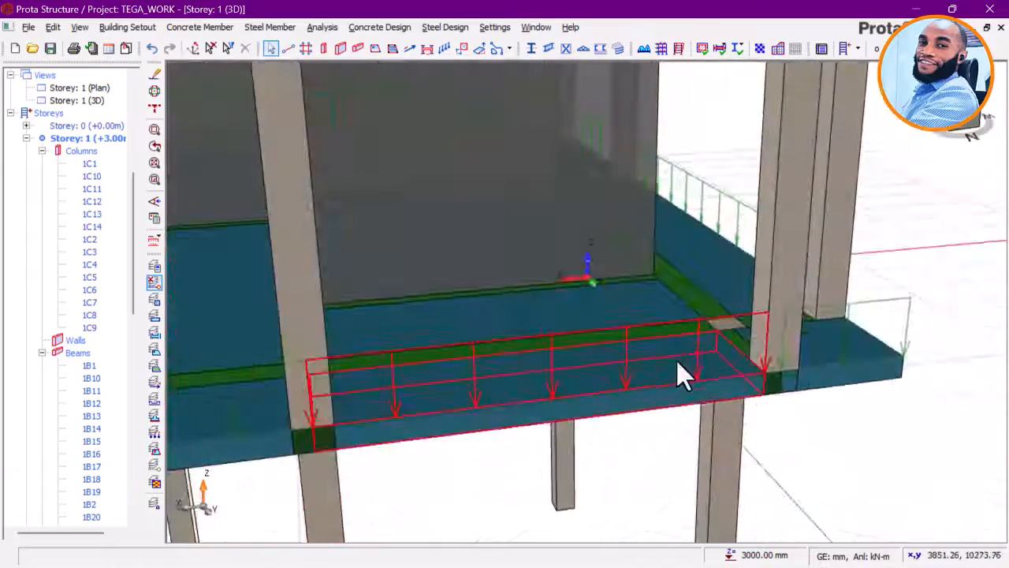
{"action": "scroll", "coordinate": [756, 314], "scroll_direction": "up", "scroll_amount": 1}
{"action": "scroll", "coordinate": [725, 321], "scroll_direction": "down", "scroll_amount": 2}
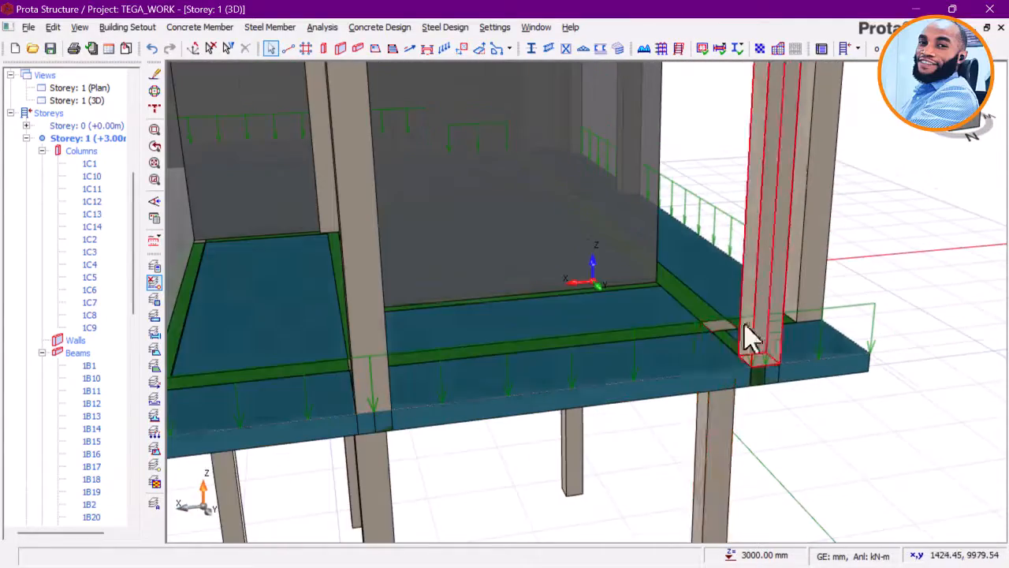
{"action": "middle_click_drag", "start_coordinate": [744, 324], "coordinate": [507, 357], "text": "shift"}
{"action": "scroll", "coordinate": [511, 329], "scroll_direction": "down", "scroll_amount": 3}
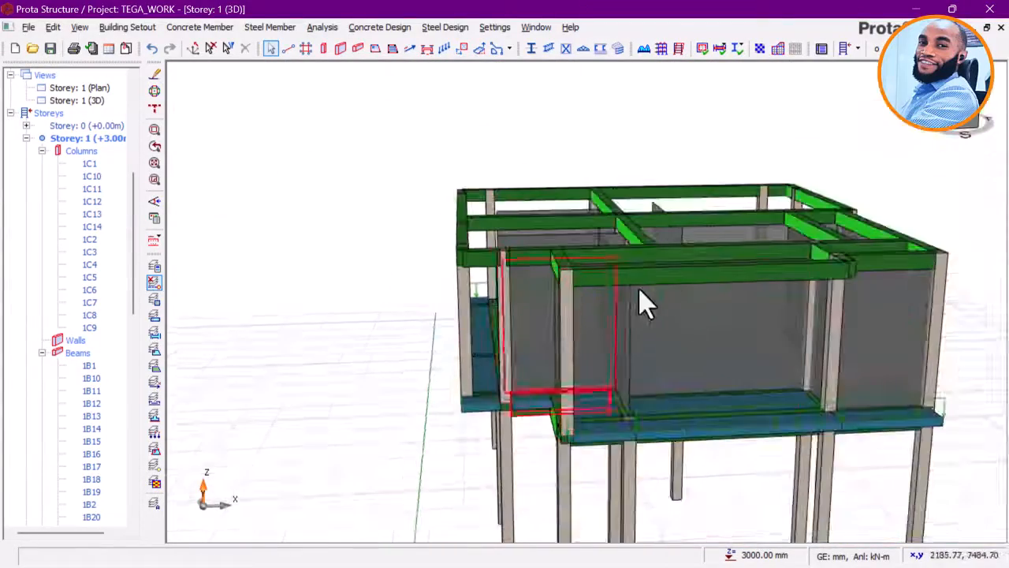
Step: Examine the upper storey beams, the walls and the edge columns of the 3D frame from several sides
{"action": "middle_click_drag", "start_coordinate": [639, 289], "coordinate": [515, 288], "text": "shift"}
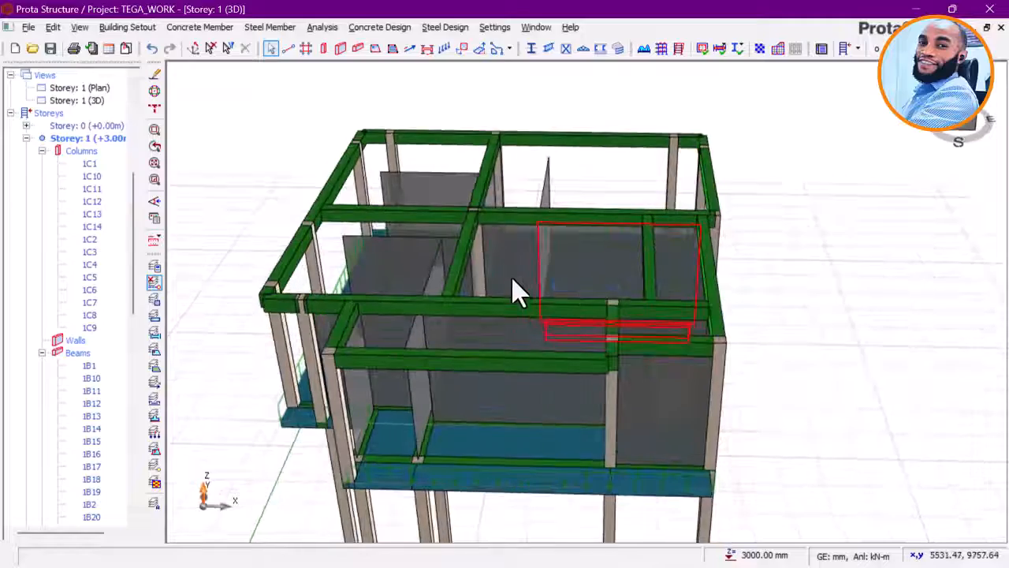
{"action": "scroll", "coordinate": [555, 244], "scroll_direction": "up", "scroll_amount": 3}
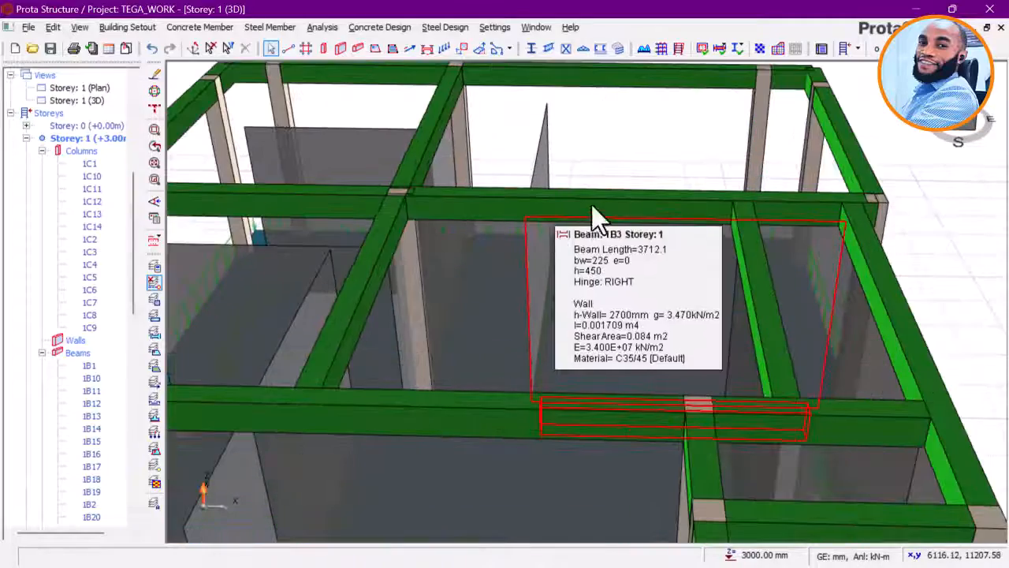
{"action": "scroll", "coordinate": [583, 206], "scroll_direction": "up", "scroll_amount": 2}
{"action": "middle_click_drag", "start_coordinate": [571, 201], "coordinate": [558, 201], "text": "shift"}
{"action": "middle_click_drag", "start_coordinate": [804, 237], "coordinate": [579, 207]}
{"action": "scroll", "coordinate": [579, 207], "scroll_direction": "down", "scroll_amount": 3}
{"action": "middle_click_drag", "start_coordinate": [724, 208], "coordinate": [691, 209], "text": "shift"}
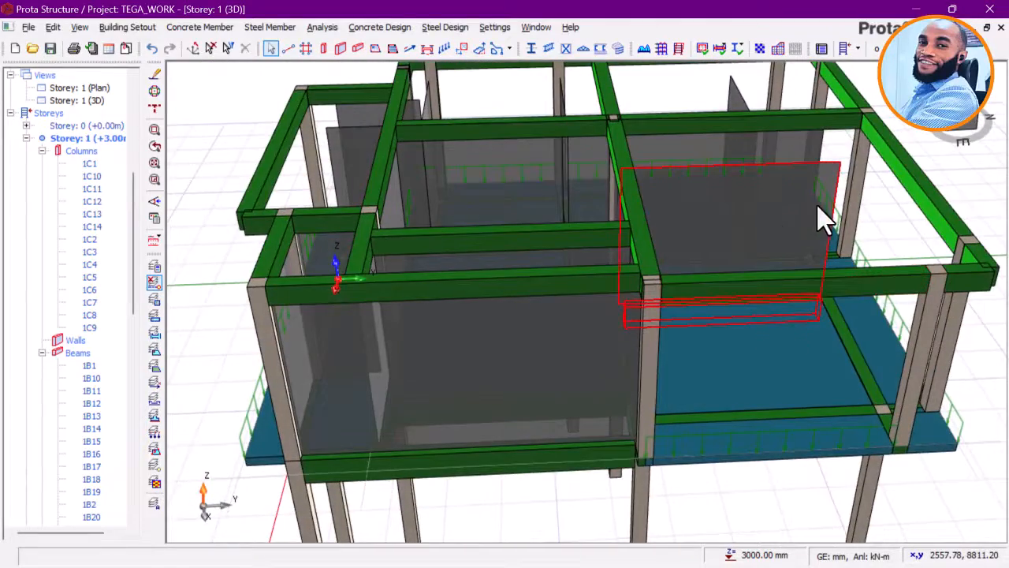
{"action": "middle_click_drag", "start_coordinate": [823, 221], "coordinate": [704, 240], "text": "shift"}
{"action": "middle_click_drag", "start_coordinate": [768, 231], "coordinate": [315, 342], "text": "shift"}
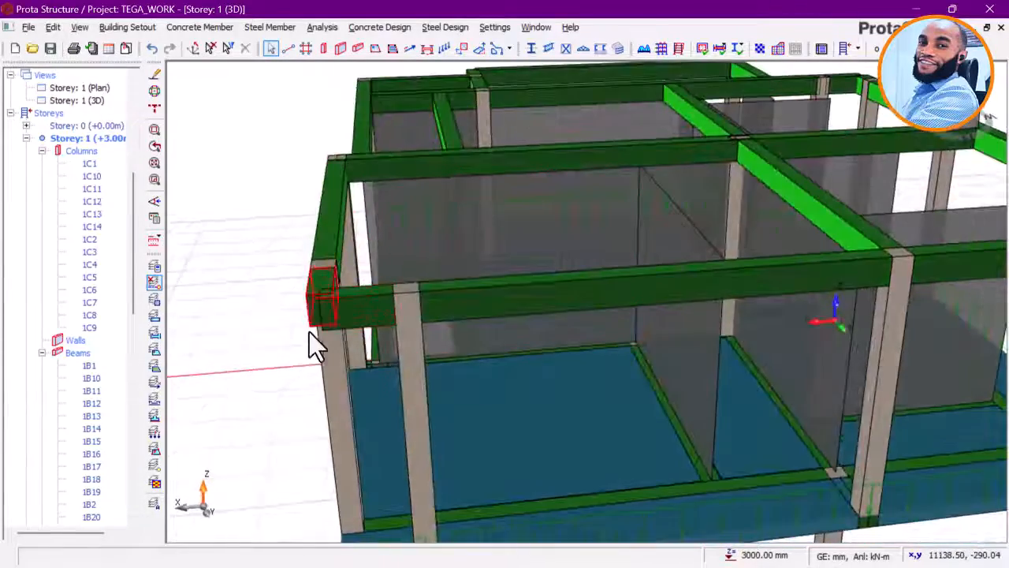
{"action": "scroll", "coordinate": [324, 331], "scroll_direction": "up", "scroll_amount": 2}
{"action": "scroll", "coordinate": [333, 316], "scroll_direction": "down", "scroll_amount": 6}
{"action": "middle_click_drag", "start_coordinate": [684, 319], "coordinate": [557, 311], "text": "shift"}
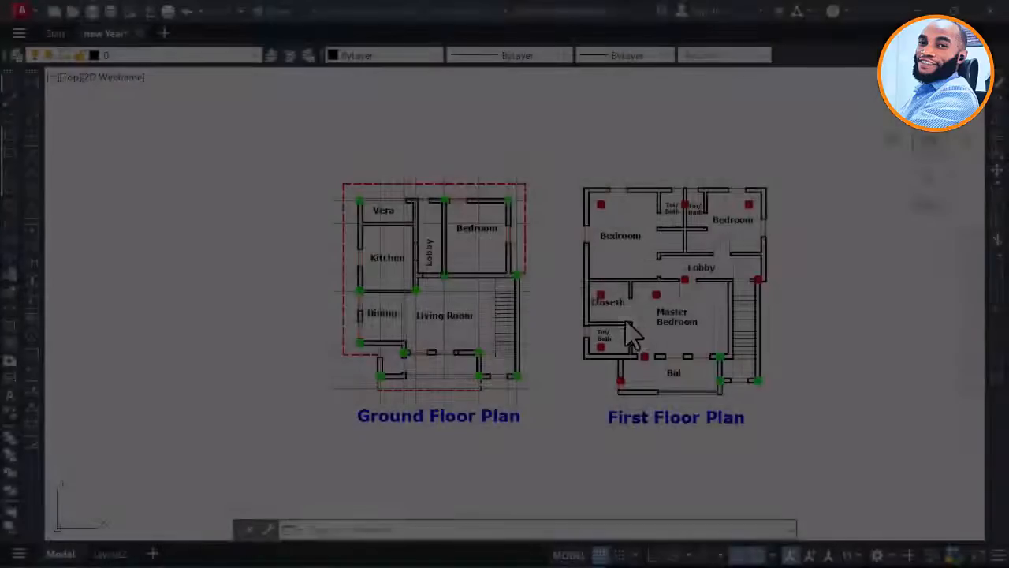
Step: Switch to AutoCAD and compare the column positions on the Ground Floor Plan with those on the First Floor Plan
{"action": "scroll", "coordinate": [615, 331], "scroll_direction": "up", "scroll_amount": 5}
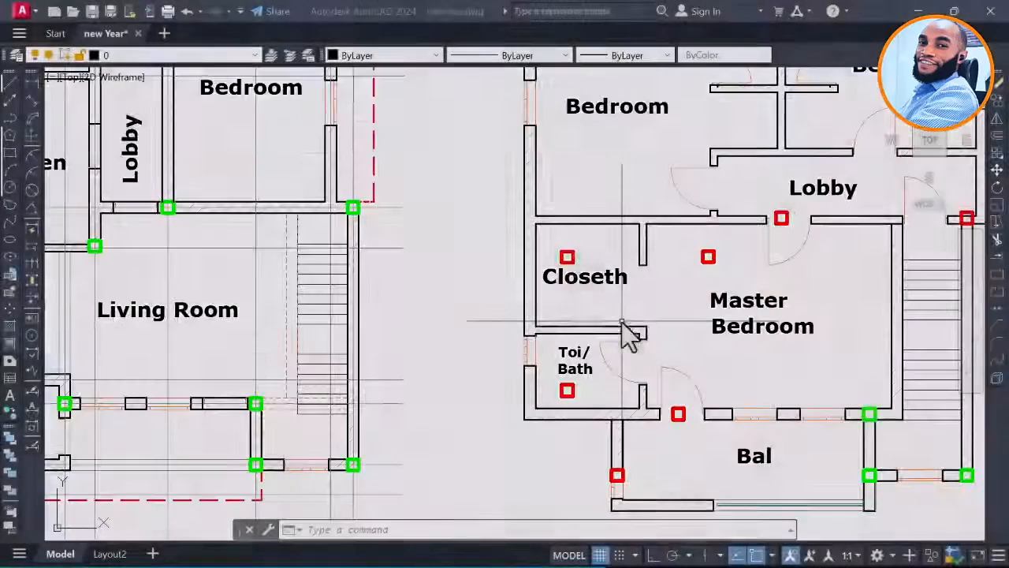
{"action": "scroll", "coordinate": [581, 260], "scroll_direction": "down", "scroll_amount": 3}
{"action": "scroll", "coordinate": [580, 250], "scroll_direction": "down", "scroll_amount": 2}
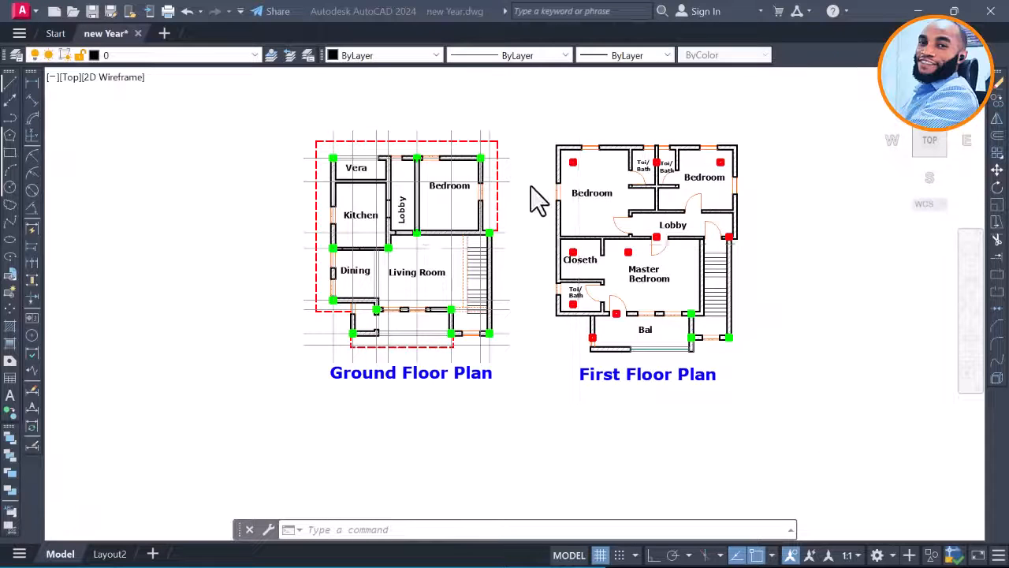
{"action": "scroll", "coordinate": [530, 186], "scroll_direction": "up", "scroll_amount": 2}
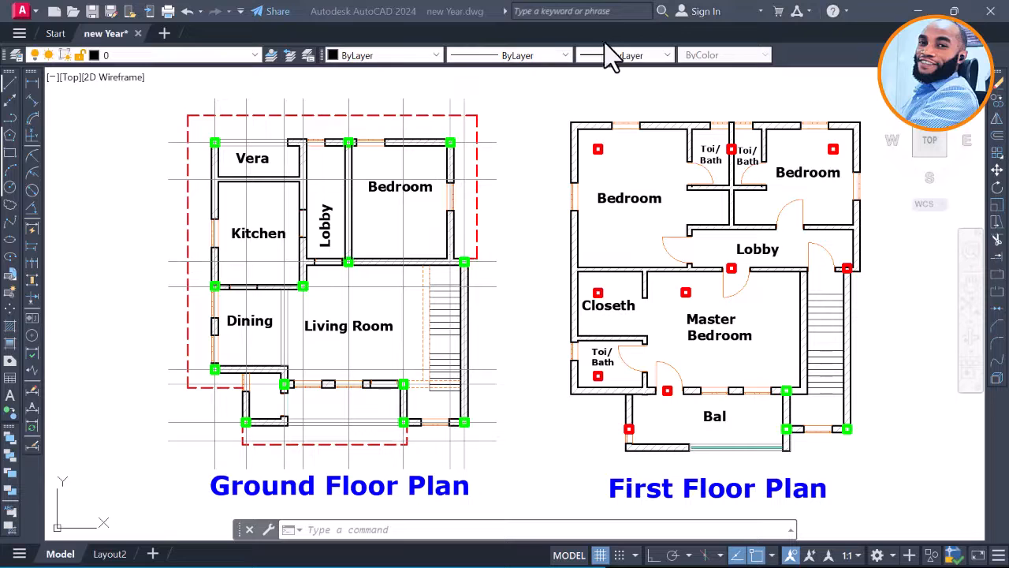
{"action": "scroll", "coordinate": [522, 223], "scroll_direction": "down", "scroll_amount": 2}
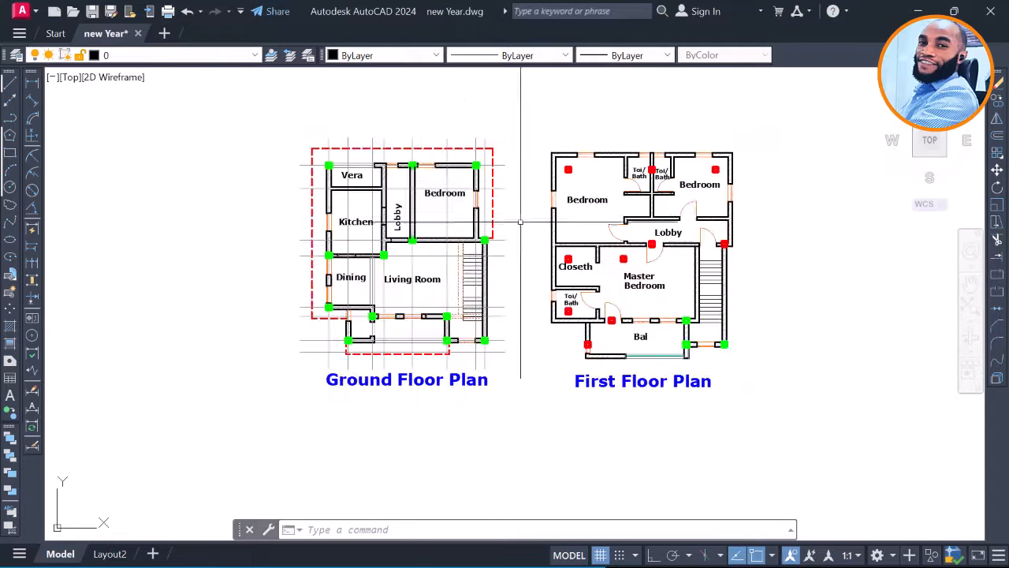
{"action": "scroll", "coordinate": [521, 223], "scroll_direction": "up", "scroll_amount": 2}
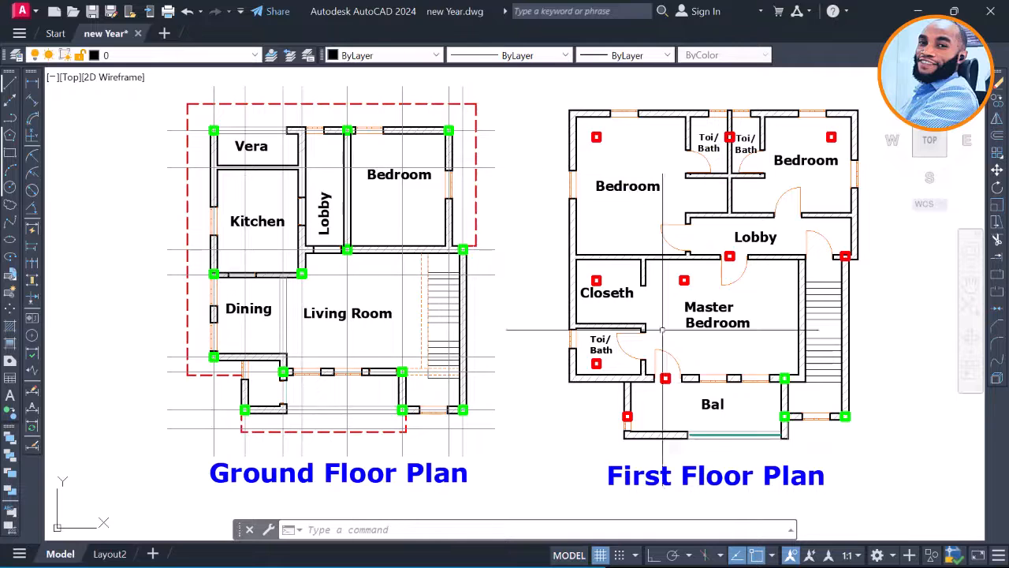
{"action": "scroll", "coordinate": [708, 281], "scroll_direction": "up", "scroll_amount": 3}
{"action": "scroll", "coordinate": [708, 282], "scroll_direction": "down", "scroll_amount": 3}
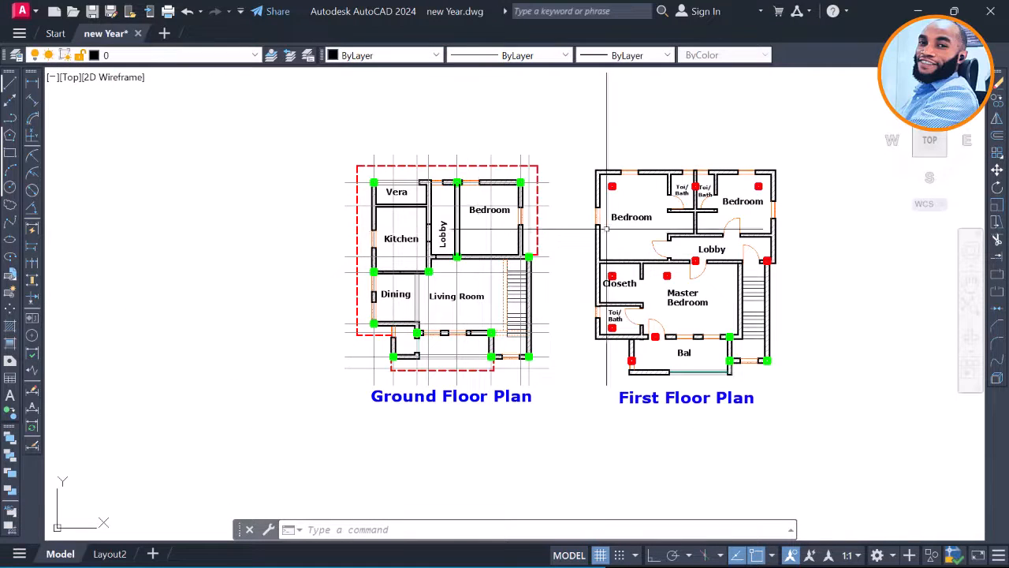
{"action": "scroll", "coordinate": [453, 233], "scroll_direction": "up", "scroll_amount": 2}
Step: Examine the dashed cantilever outline around the Ground Floor Plan in relation to the green columns, including the front edge
{"action": "middle_click_drag", "start_coordinate": [459, 212], "coordinate": [423, 212]}
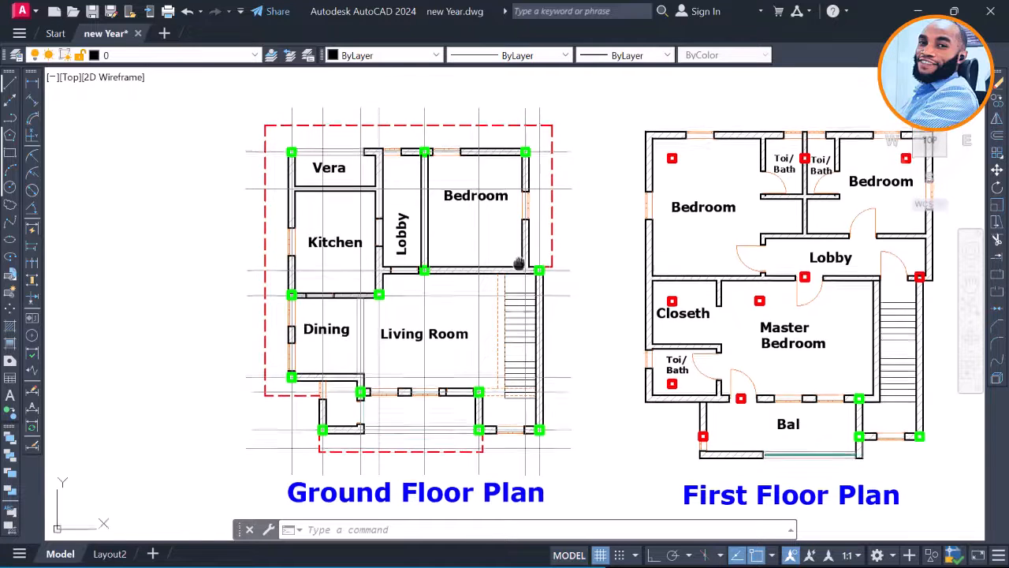
{"action": "middle_click_drag", "start_coordinate": [601, 247], "coordinate": [509, 253]}
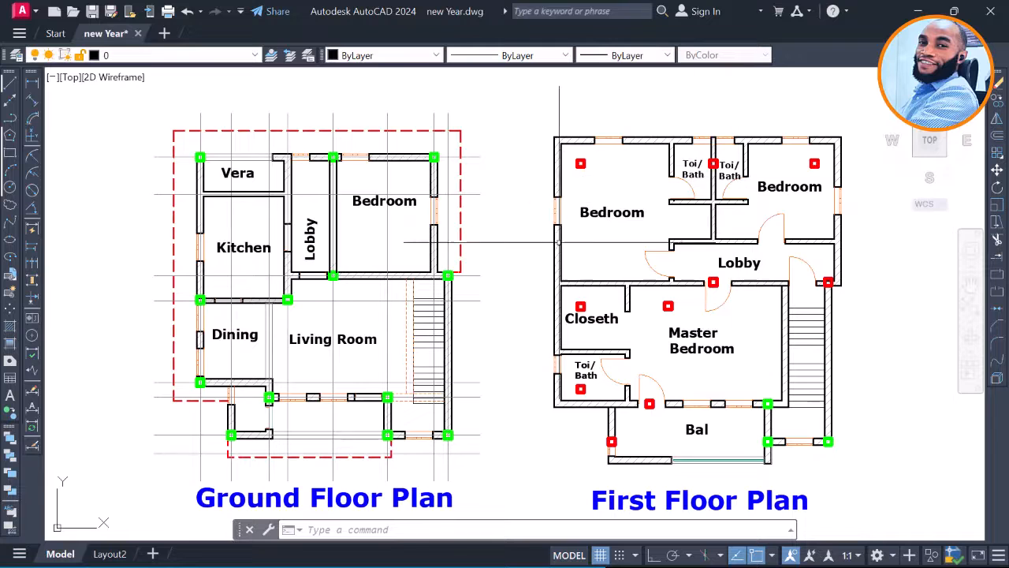
{"action": "middle_click_drag", "start_coordinate": [395, 259], "coordinate": [454, 219]}
{"action": "middle_click_drag", "start_coordinate": [587, 186], "coordinate": [576, 203]}
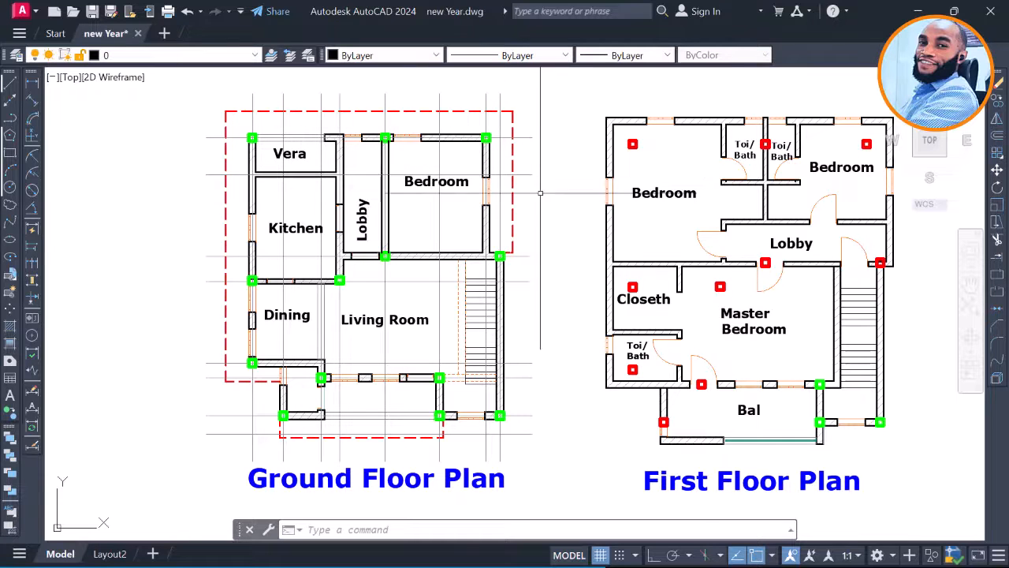
{"action": "middle_click_drag", "start_coordinate": [540, 192], "coordinate": [575, 188]}
{"action": "scroll", "coordinate": [354, 191], "scroll_direction": "up", "scroll_amount": 2}
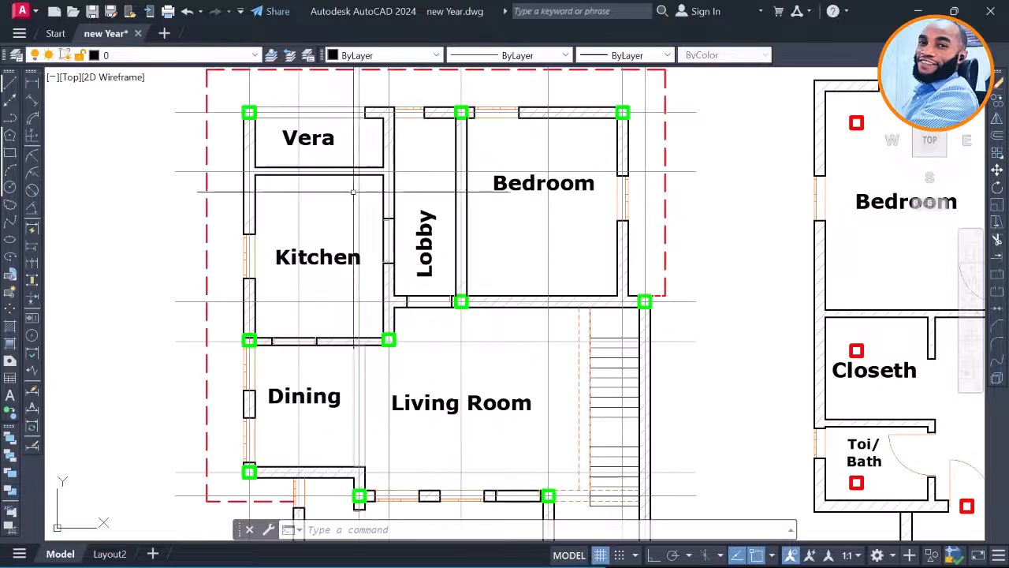
{"action": "scroll", "coordinate": [353, 192], "scroll_direction": "down", "scroll_amount": 2}
{"action": "middle_click_drag", "start_coordinate": [553, 190], "coordinate": [533, 197]}
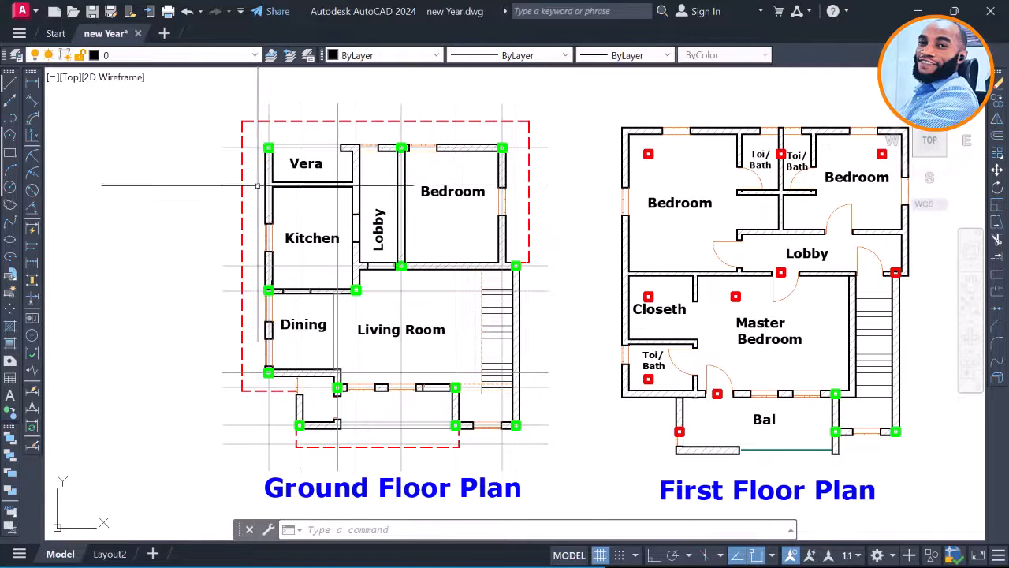
{"action": "scroll", "coordinate": [346, 463], "scroll_direction": "up", "scroll_amount": 2}
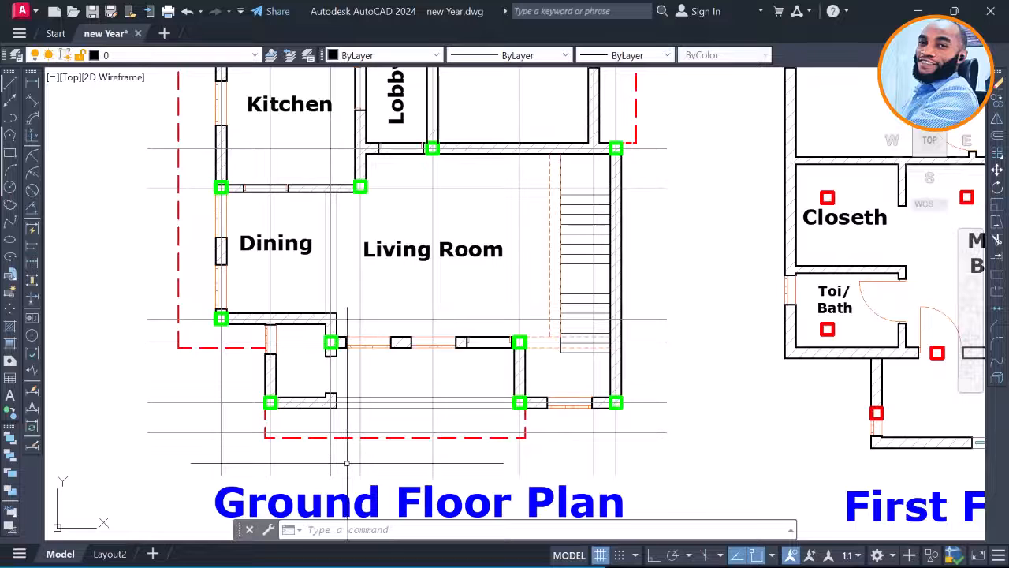
{"action": "scroll", "coordinate": [327, 387], "scroll_direction": "down", "scroll_amount": 2}
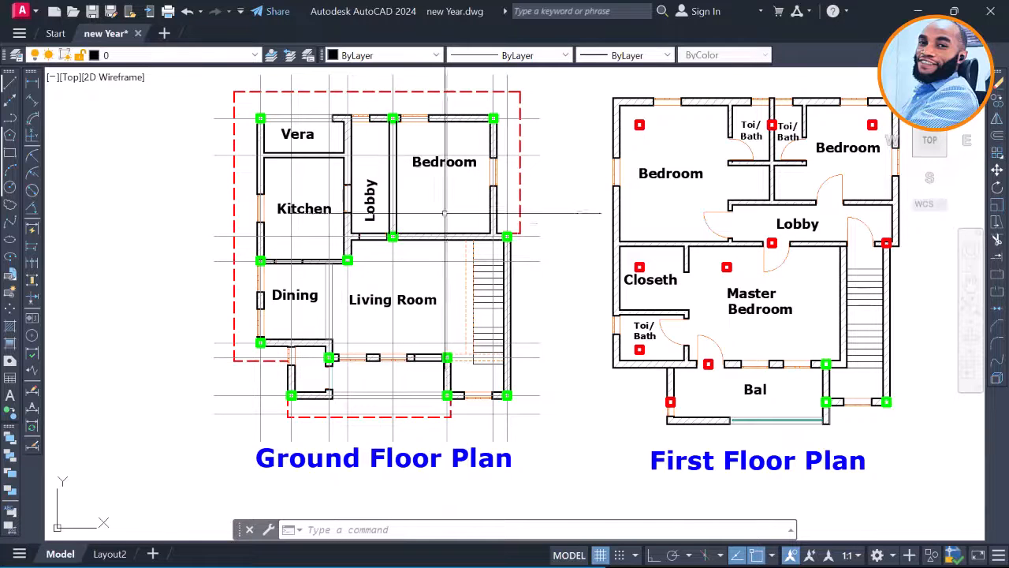
Step: Compare the red columns inside the First Floor Plan rooms with the dashed cantilever edge beside the ground floor Bedroom
{"action": "middle_click_drag", "start_coordinate": [781, 162], "coordinate": [639, 177]}
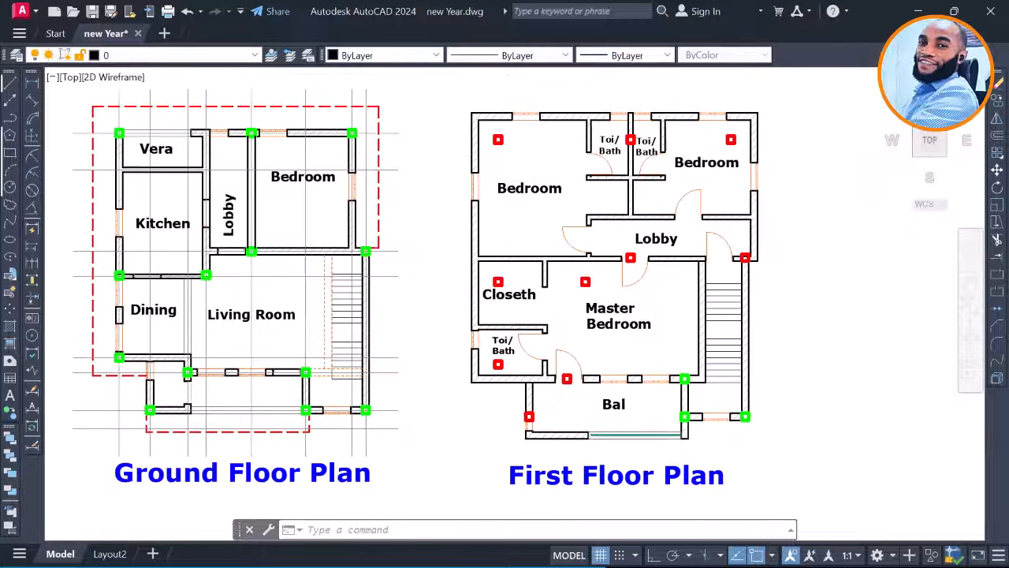
{"action": "scroll", "coordinate": [538, 147], "scroll_direction": "up", "scroll_amount": 2}
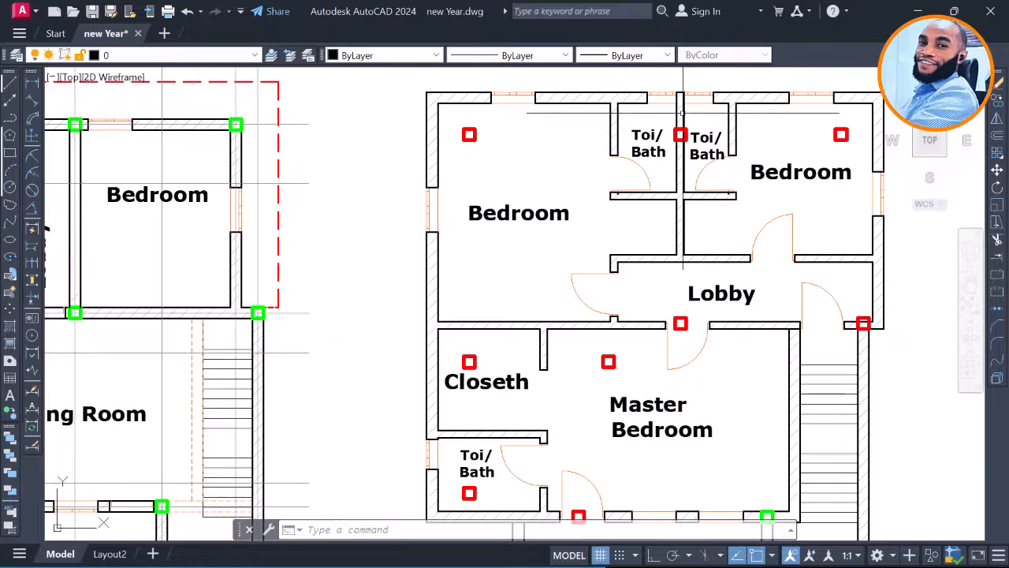
{"action": "scroll", "coordinate": [525, 185], "scroll_direction": "down", "scroll_amount": 2}
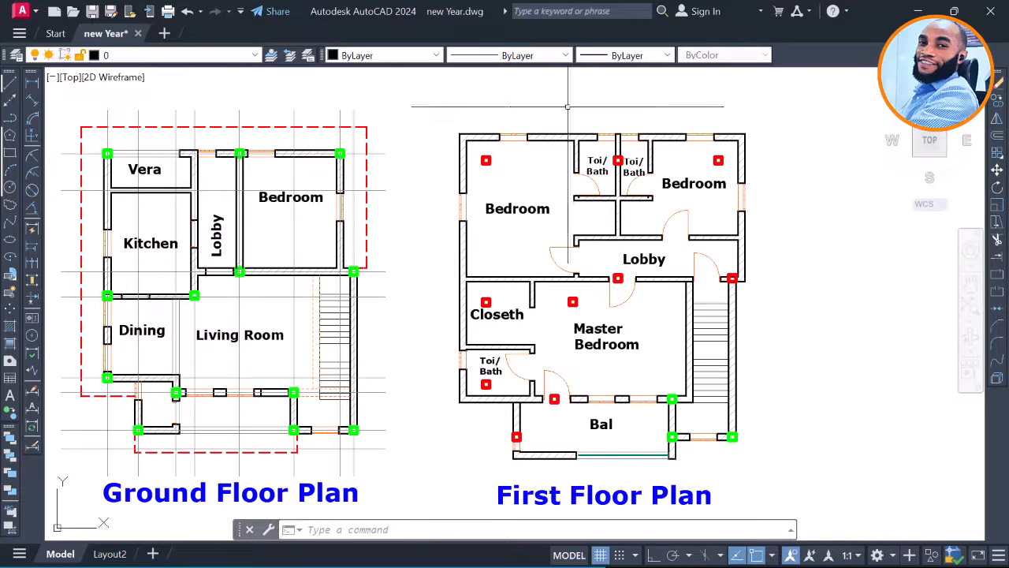
{"action": "middle_click_drag", "start_coordinate": [598, 212], "coordinate": [713, 203]}
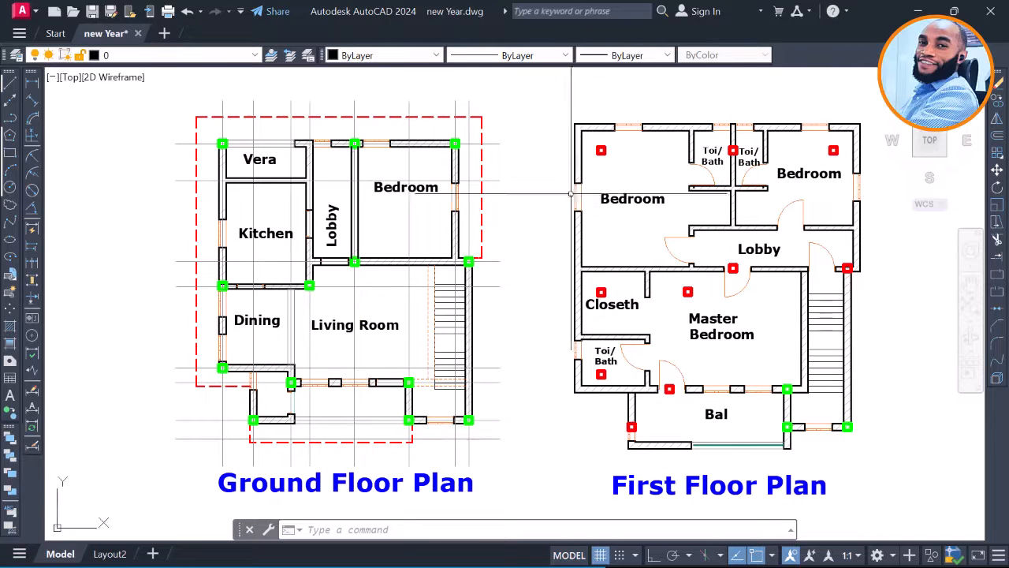
{"action": "middle_click_drag", "start_coordinate": [529, 194], "coordinate": [614, 206]}
{"action": "scroll", "coordinate": [532, 256], "scroll_direction": "up", "scroll_amount": 2}
{"action": "middle_click_drag", "start_coordinate": [532, 256], "coordinate": [582, 335]}
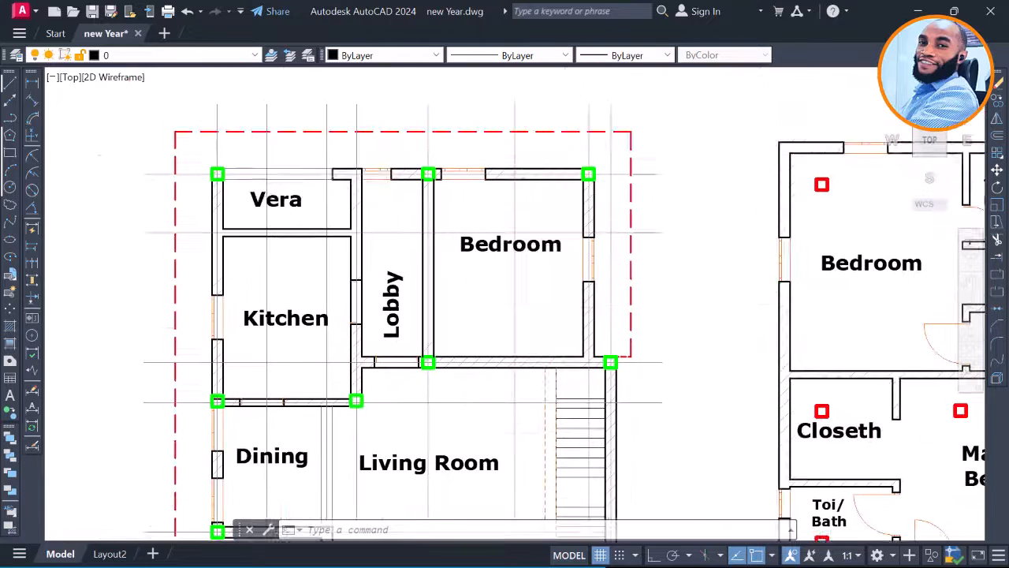
{"action": "scroll", "coordinate": [244, 132], "scroll_direction": "down", "scroll_amount": 2}
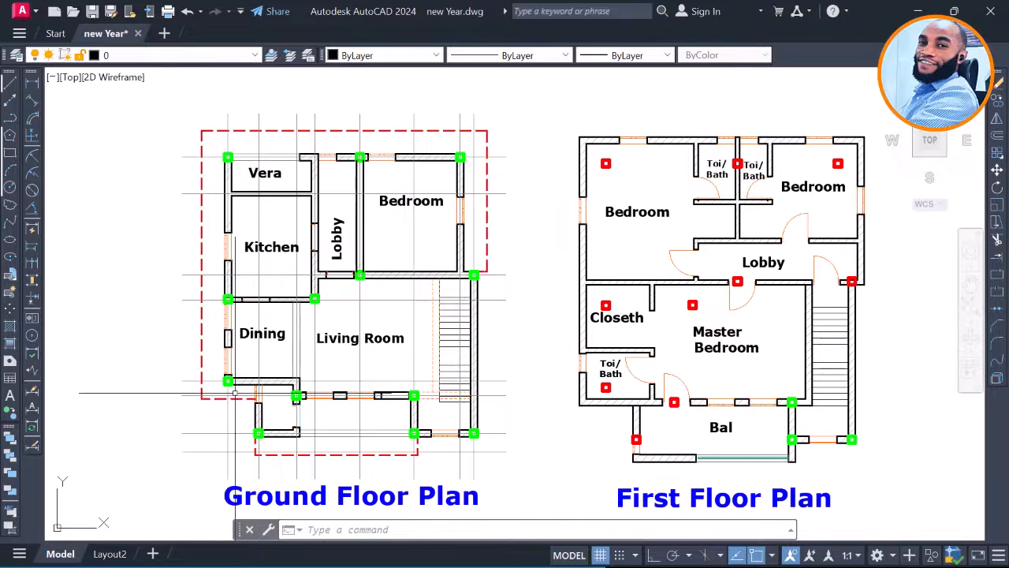
{"action": "scroll", "coordinate": [486, 237], "scroll_direction": "up", "scroll_amount": 4}
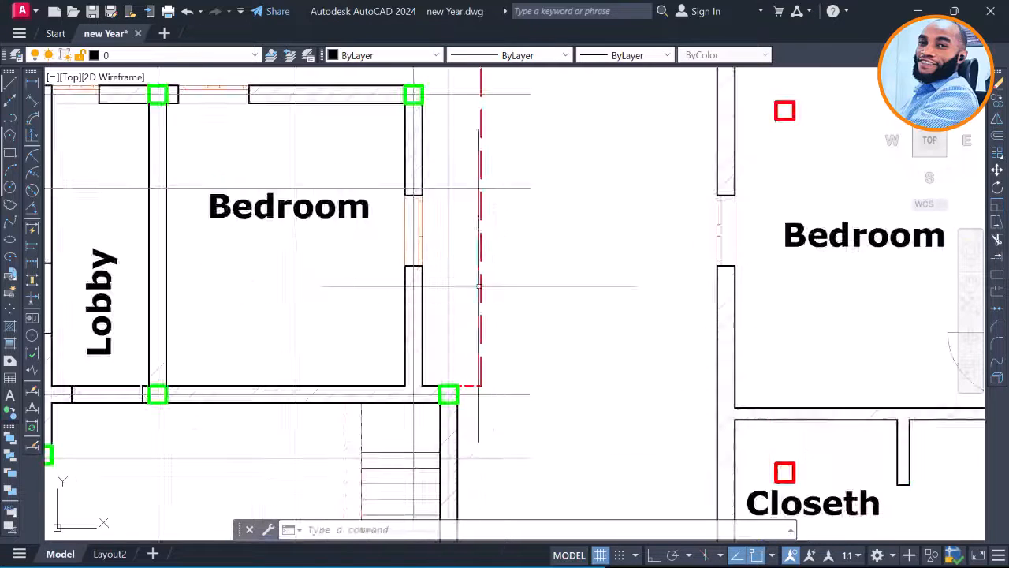
{"action": "middle_click_drag", "start_coordinate": [484, 224], "coordinate": [551, 341]}
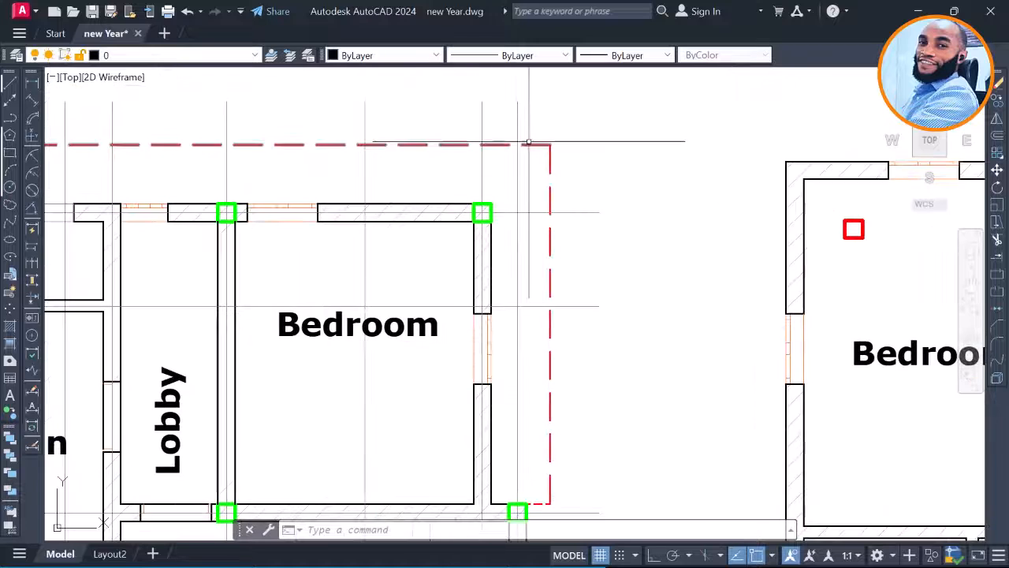
{"action": "scroll", "coordinate": [367, 135], "scroll_direction": "down", "scroll_amount": 4}
Step: Examine the original Ground Floor plan without columns and the overlay of the red First Floor plan on the ground floor walls
{"action": "scroll", "coordinate": [343, 343], "scroll_direction": "down", "scroll_amount": 8}
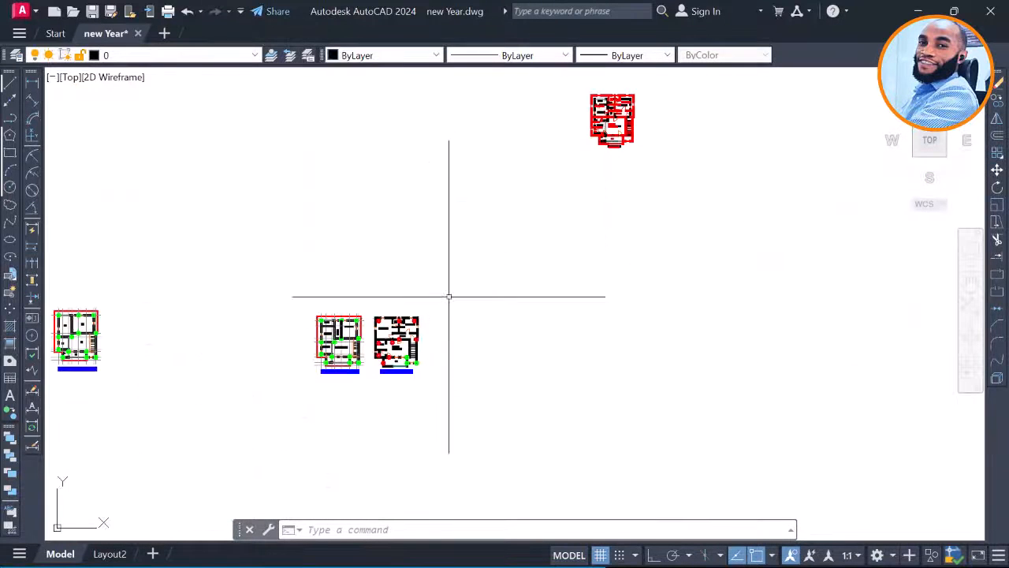
{"action": "middle_click_drag", "start_coordinate": [453, 241], "coordinate": [466, 371]}
{"action": "scroll", "coordinate": [413, 133], "scroll_direction": "up", "scroll_amount": 7}
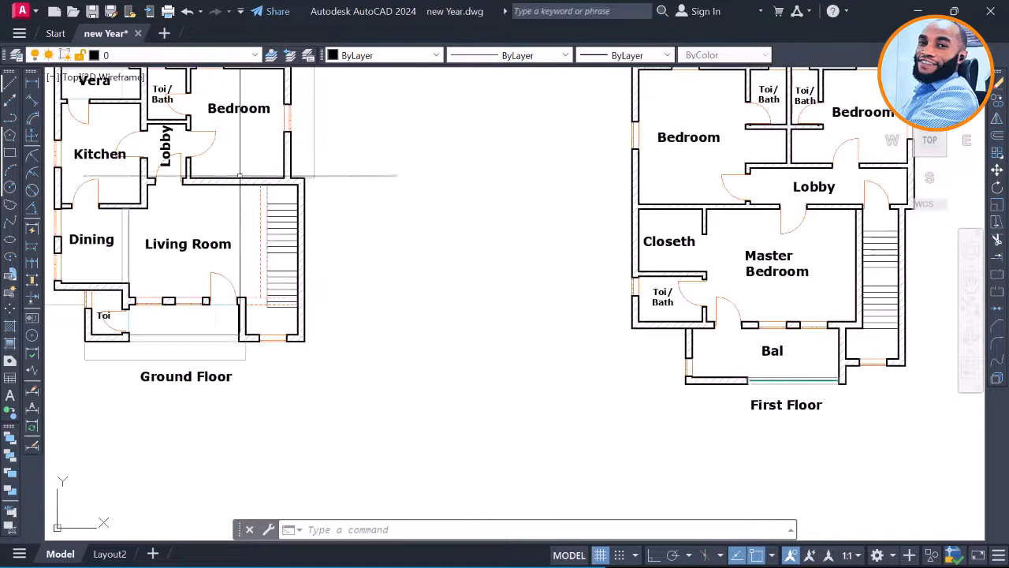
{"action": "middle_click_drag", "start_coordinate": [350, 296], "coordinate": [478, 329]}
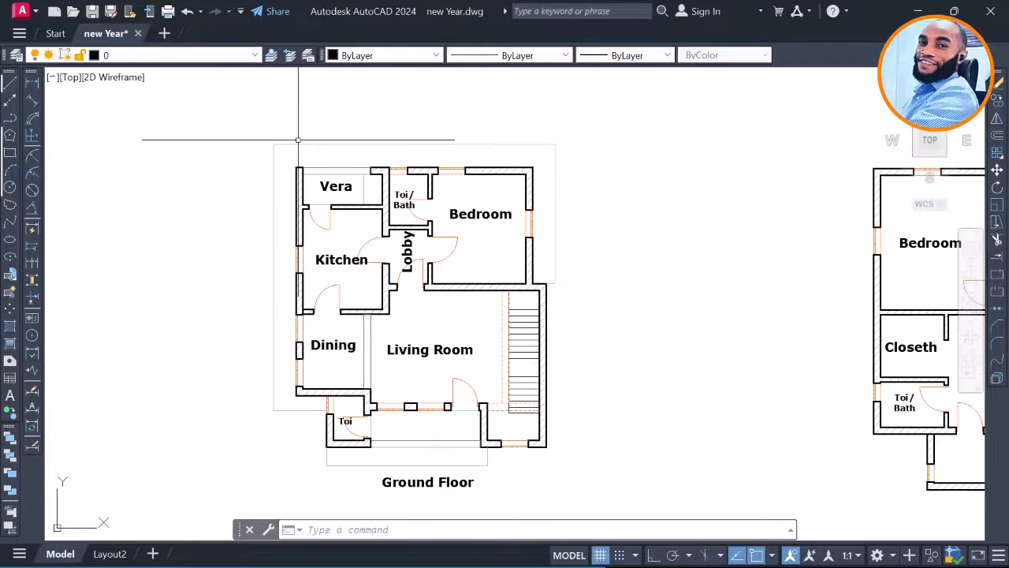
{"action": "scroll", "coordinate": [252, 312], "scroll_direction": "down", "scroll_amount": 5}
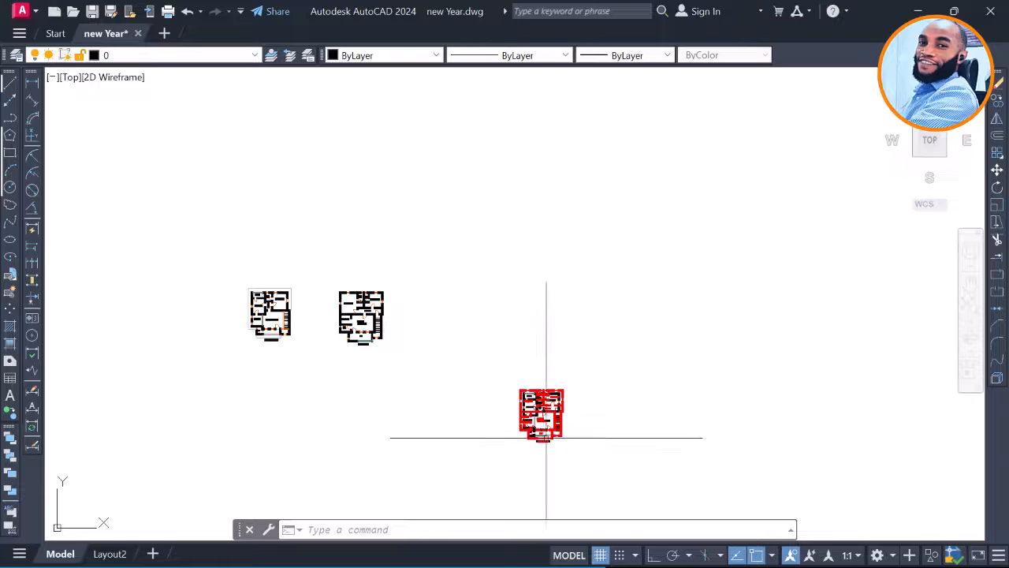
{"action": "scroll", "coordinate": [536, 436], "scroll_direction": "up", "scroll_amount": 4}
{"action": "scroll", "coordinate": [534, 436], "scroll_direction": "up", "scroll_amount": 2}
{"action": "middle_click_drag", "start_coordinate": [357, 268], "coordinate": [337, 318]}
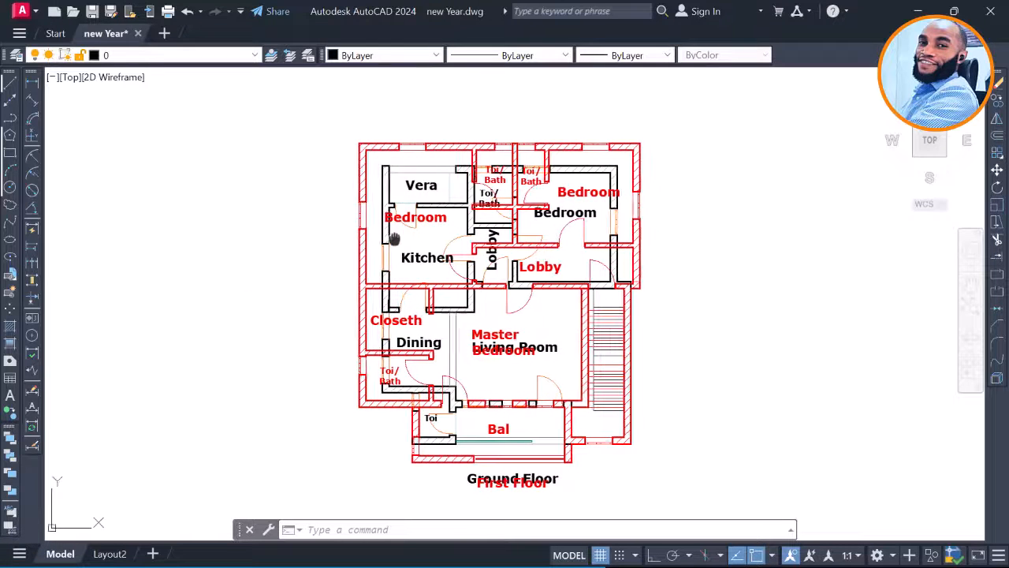
{"action": "middle_click_drag", "start_coordinate": [381, 186], "coordinate": [363, 186]}
{"action": "scroll", "coordinate": [364, 186], "scroll_direction": "up", "scroll_amount": 6}
{"action": "scroll", "coordinate": [363, 186], "scroll_direction": "down", "scroll_amount": 2}
{"action": "left_click", "coordinate": [399, 151]}
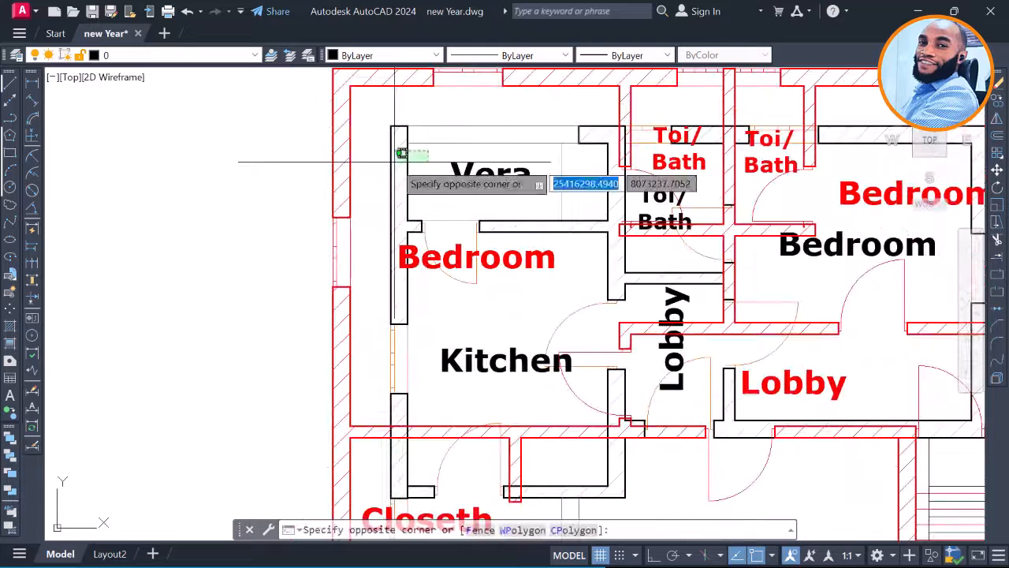
{"action": "left_click", "coordinate": [376, 167]}
{"action": "scroll", "coordinate": [376, 167], "scroll_direction": "down", "scroll_amount": 4}
{"action": "key", "text": "Escape"}
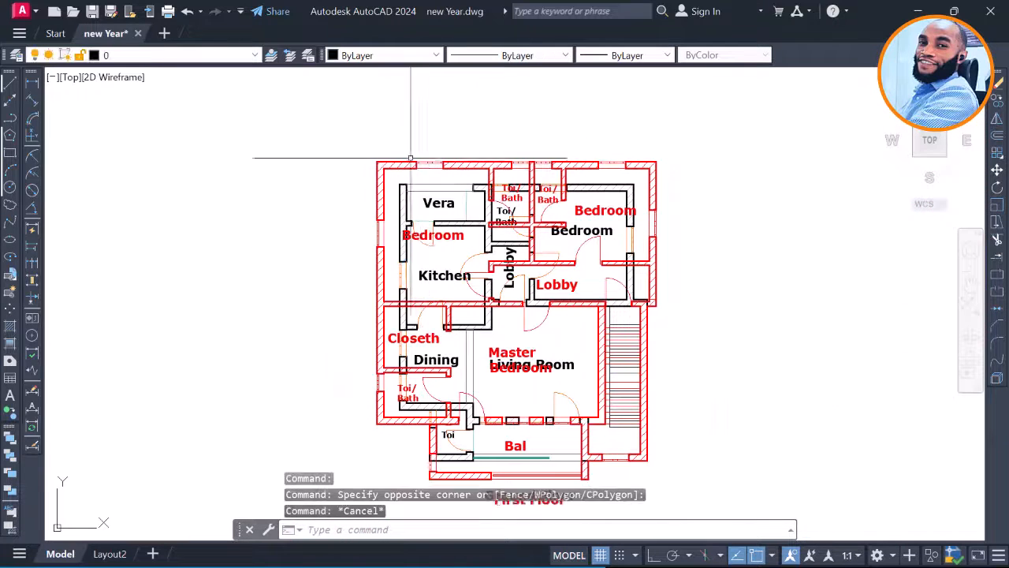
{"action": "key", "text": "ctrl+a"}
{"action": "scroll", "coordinate": [408, 183], "scroll_direction": "up", "scroll_amount": 5}
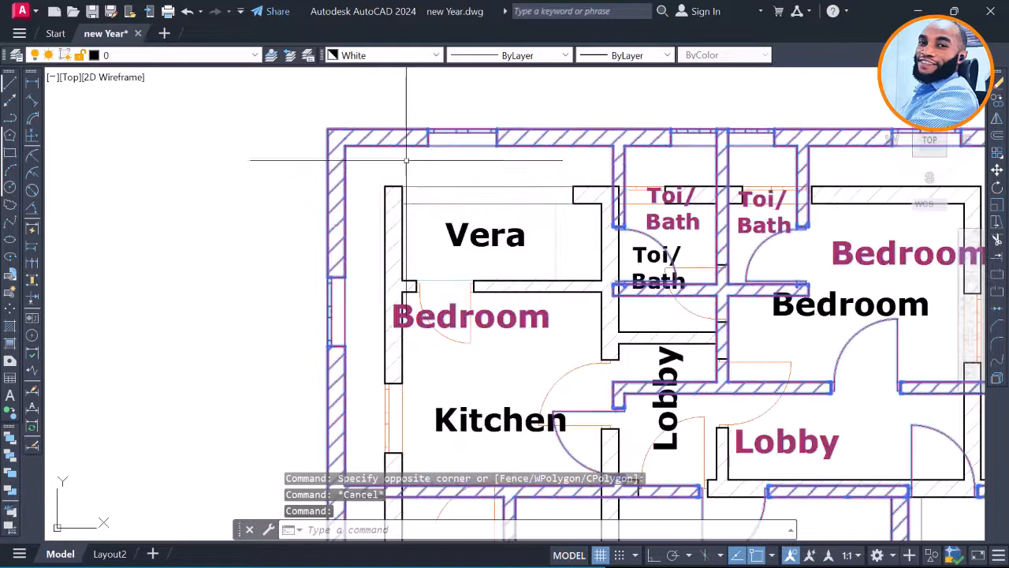
{"action": "key", "text": "Escape"}
{"action": "left_click", "coordinate": [415, 117]}
{"action": "left_click", "coordinate": [396, 149]}
{"action": "key", "text": "Escape"}
{"action": "scroll", "coordinate": [398, 145], "scroll_direction": "down", "scroll_amount": 3}
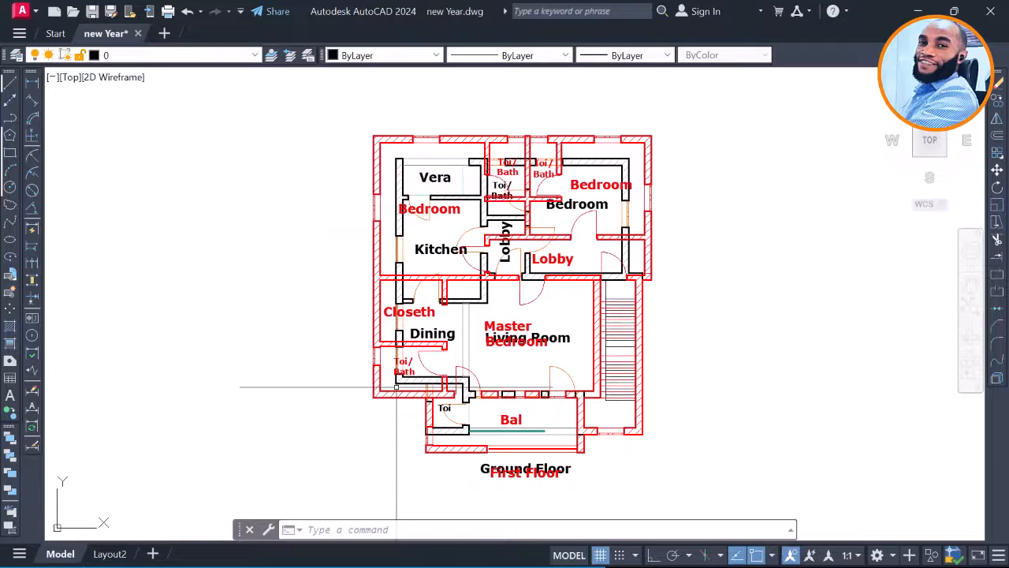
Step: Examine the overlaid floor walls around Dining, and compare the green columns and dashed cantilever outline with the First Floor Plan's red columns
{"action": "scroll", "coordinate": [397, 386], "scroll_direction": "up", "scroll_amount": 3}
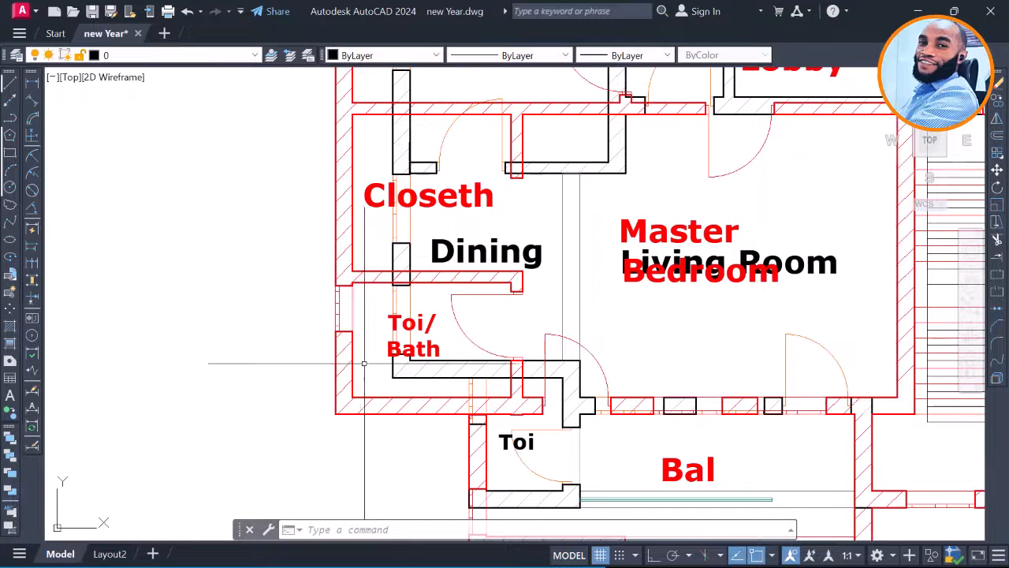
{"action": "scroll", "coordinate": [466, 354], "scroll_direction": "down", "scroll_amount": 6}
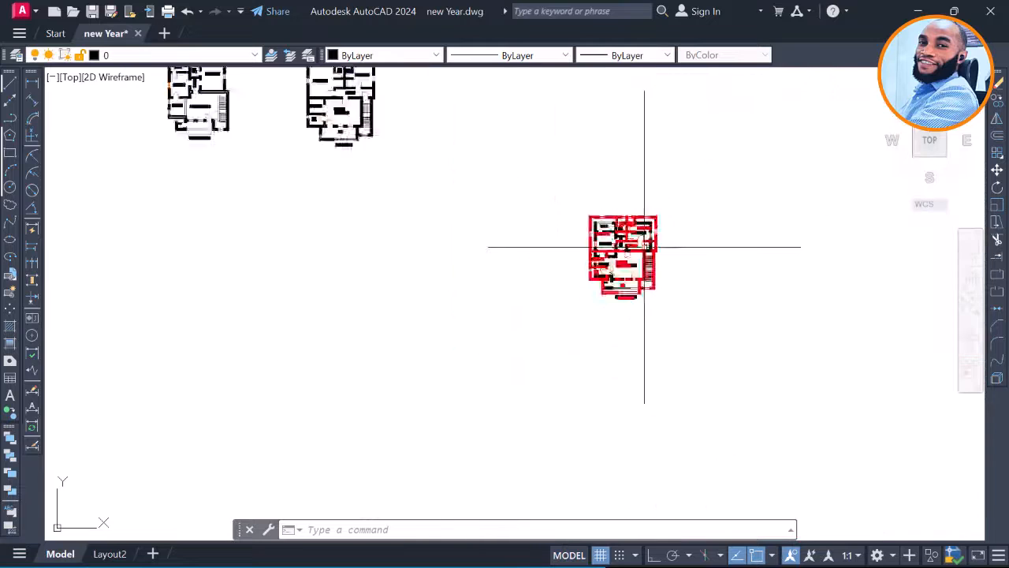
{"action": "scroll", "coordinate": [462, 341], "scroll_direction": "up", "scroll_amount": 8}
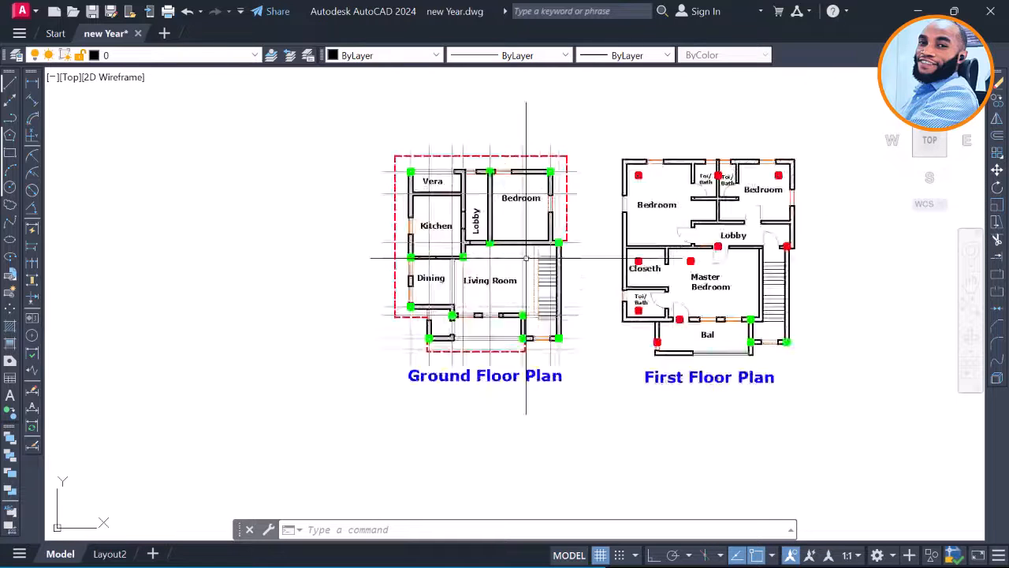
{"action": "mouse_move", "coordinate": [569, 223]}
{"action": "middle_mouse_down"}
{"action": "mouse_move", "coordinate": [506, 281]}
{"action": "mouse_move", "coordinate": [518, 218]}
{"action": "middle_mouse_up"}
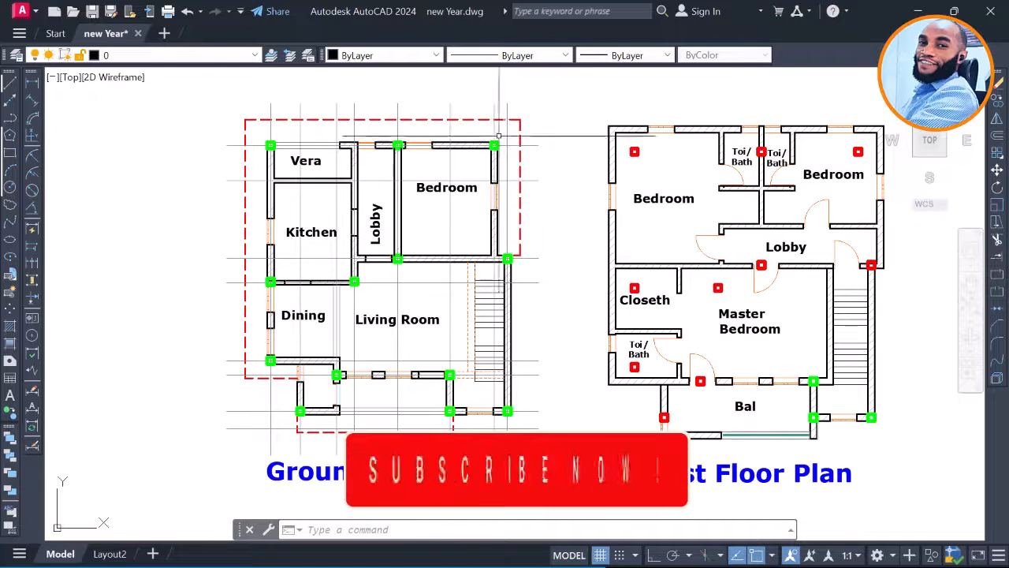
{"action": "middle_click_drag", "start_coordinate": [512, 142], "coordinate": [515, 149]}
{"action": "scroll", "coordinate": [607, 136], "scroll_direction": "up", "scroll_amount": 2}
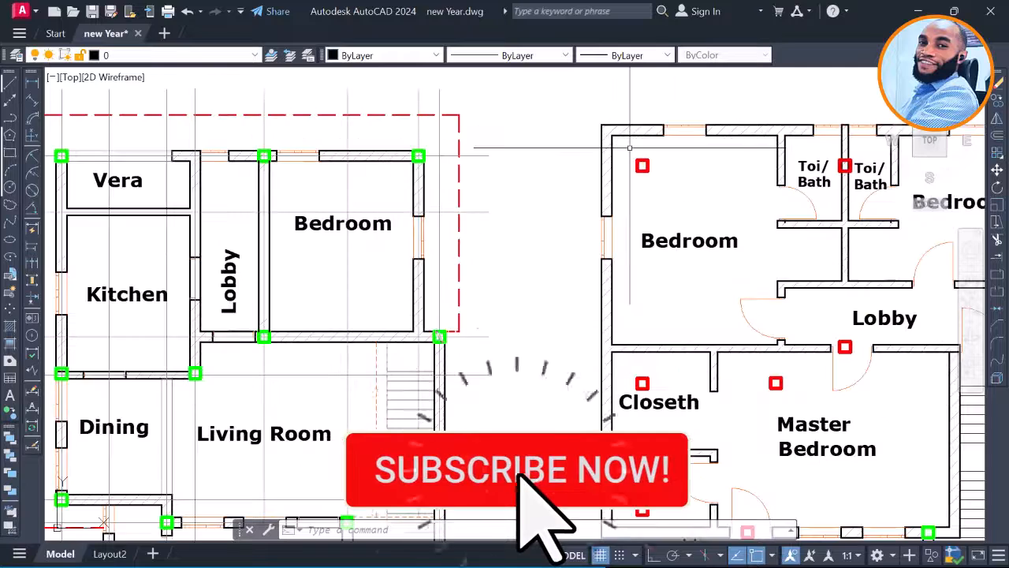
{"action": "scroll", "coordinate": [505, 146], "scroll_direction": "down", "scroll_amount": 2}
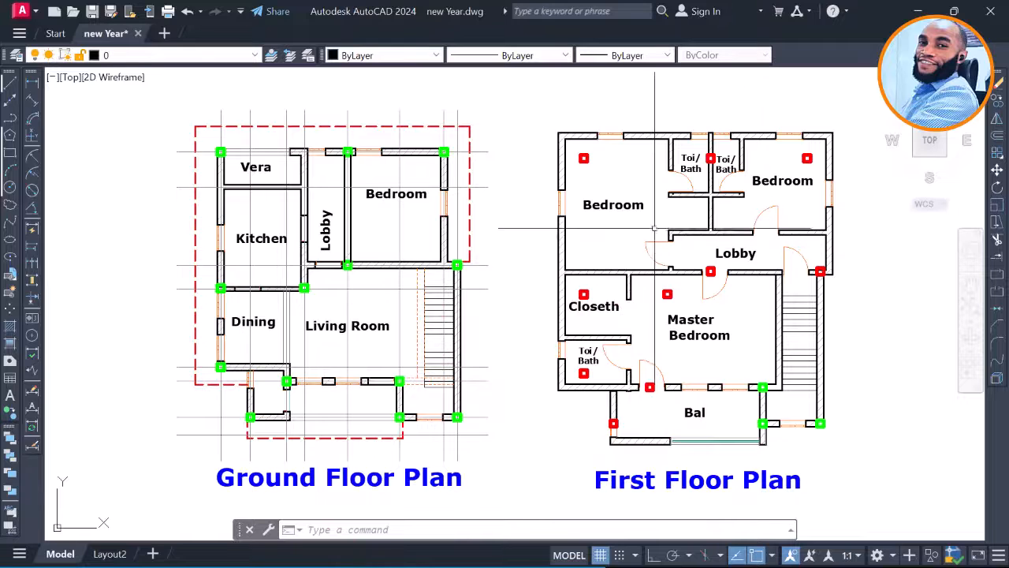
{"action": "middle_click_drag", "start_coordinate": [645, 201], "coordinate": [613, 208]}
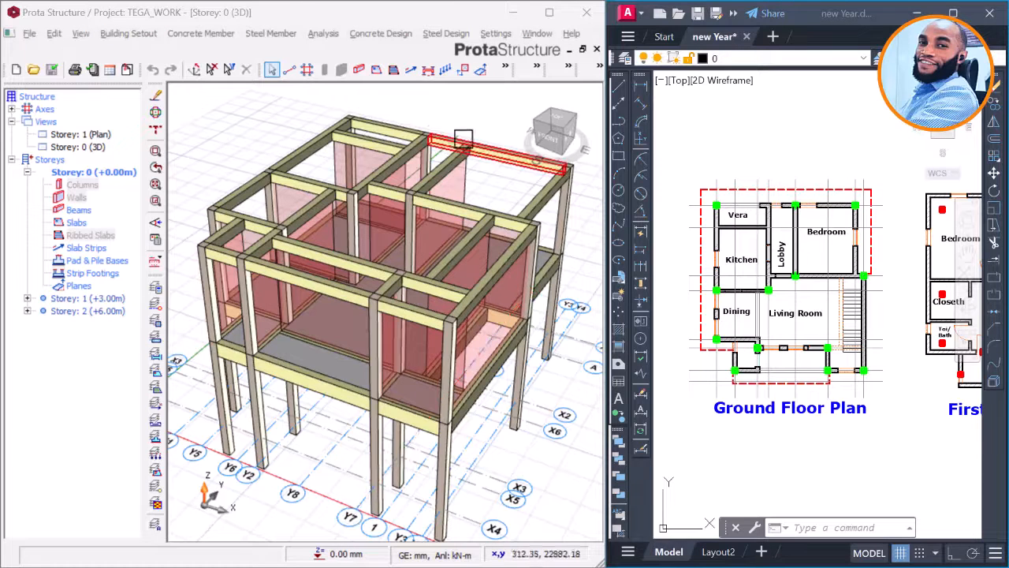
Step: Compare the 3D frame in Prota Structure with the AutoCAD floor plans, including the Ground Floor Plan with panels P1 to P6
{"action": "middle_click_drag", "start_coordinate": [413, 121], "coordinate": [417, 115]}
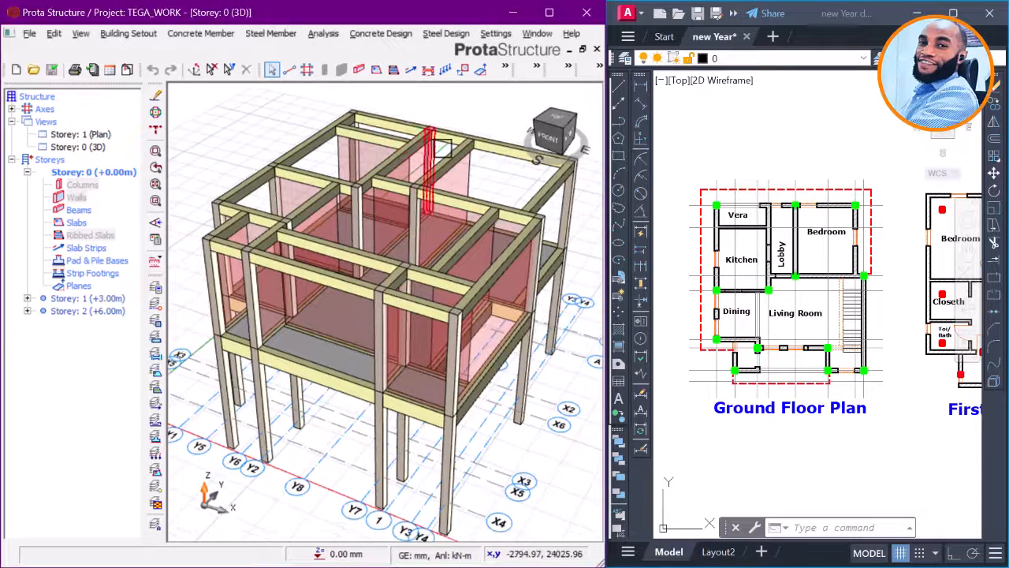
{"action": "middle_click_drag", "start_coordinate": [445, 160], "coordinate": [441, 172]}
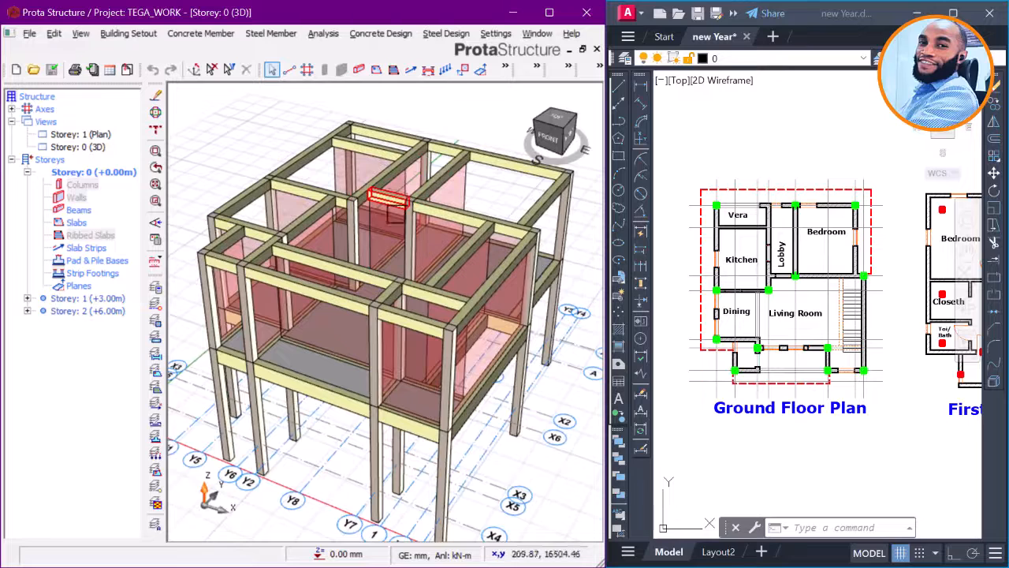
{"action": "scroll", "coordinate": [756, 187], "scroll_direction": "down", "scroll_amount": 2}
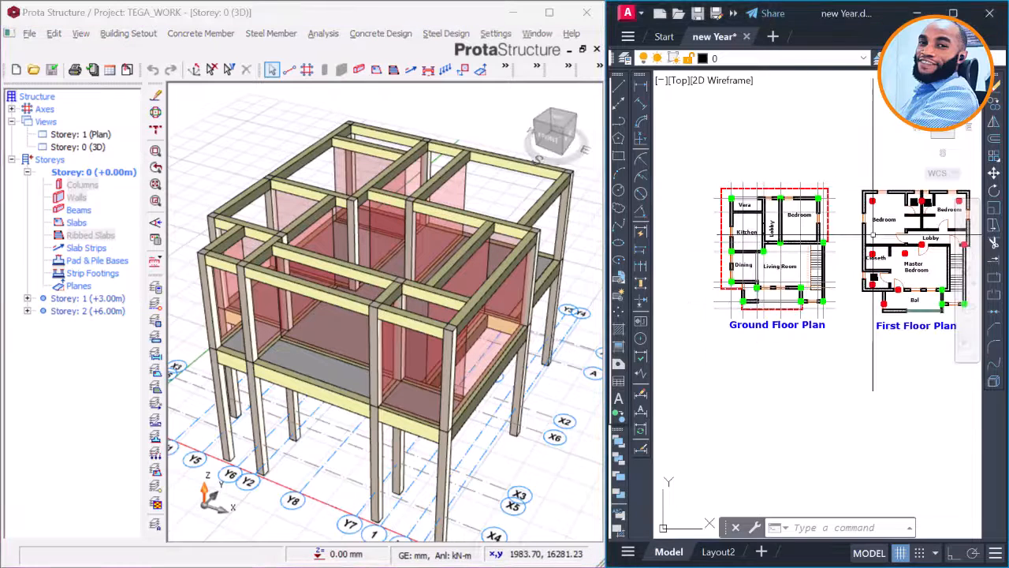
{"action": "scroll", "coordinate": [873, 234], "scroll_direction": "up", "scroll_amount": 3}
{"action": "scroll", "coordinate": [766, 232], "scroll_direction": "down", "scroll_amount": 3}
{"action": "scroll", "coordinate": [730, 202], "scroll_direction": "up", "scroll_amount": 1}
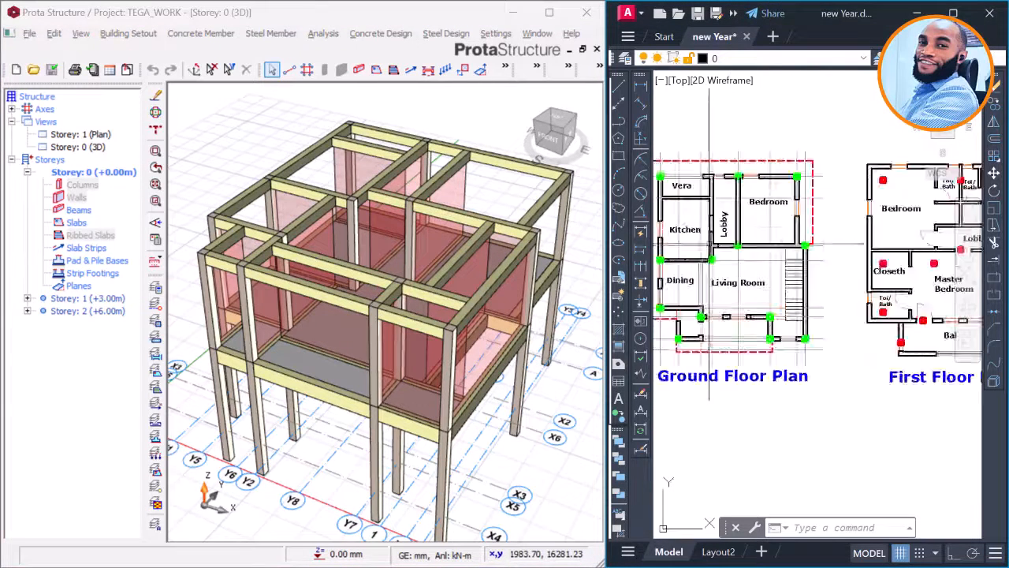
{"action": "scroll", "coordinate": [774, 238], "scroll_direction": "down", "scroll_amount": 6}
{"action": "scroll", "coordinate": [799, 242], "scroll_direction": "up", "scroll_amount": 10}
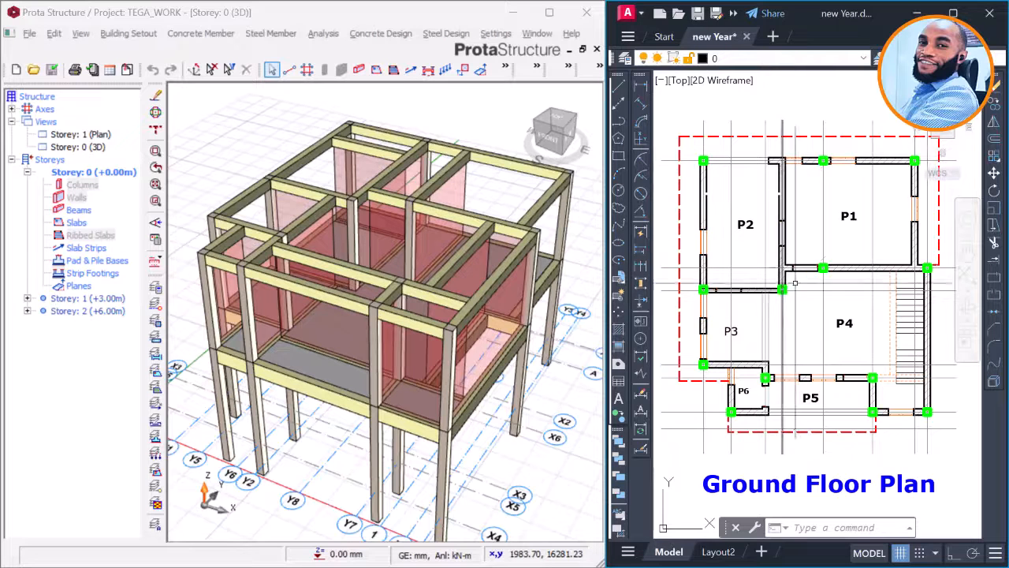
{"action": "scroll", "coordinate": [832, 230], "scroll_direction": "up", "scroll_amount": 1}
{"action": "scroll", "coordinate": [832, 230], "scroll_direction": "down", "scroll_amount": 6}
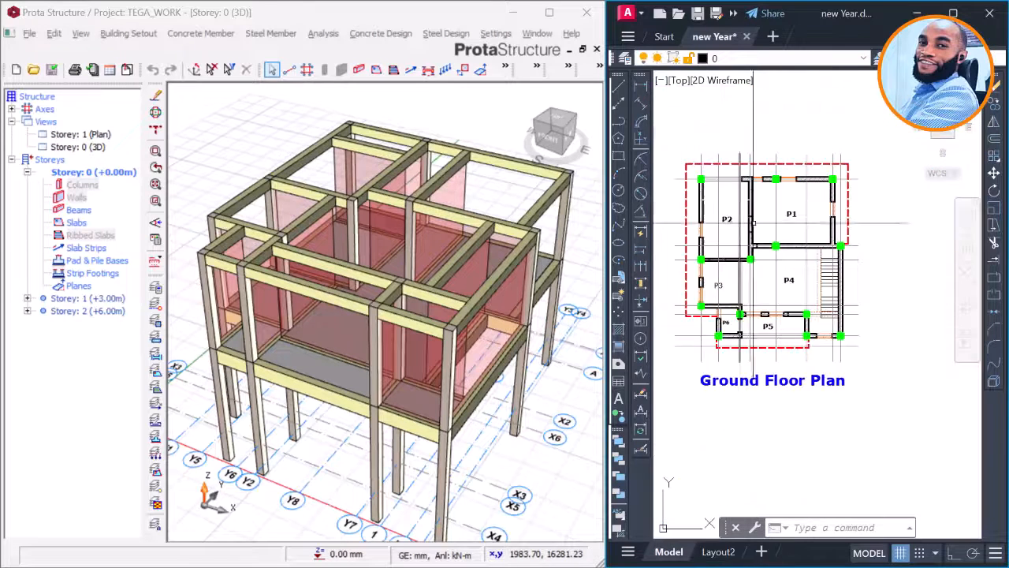
{"action": "scroll", "coordinate": [899, 245], "scroll_direction": "up", "scroll_amount": 6}
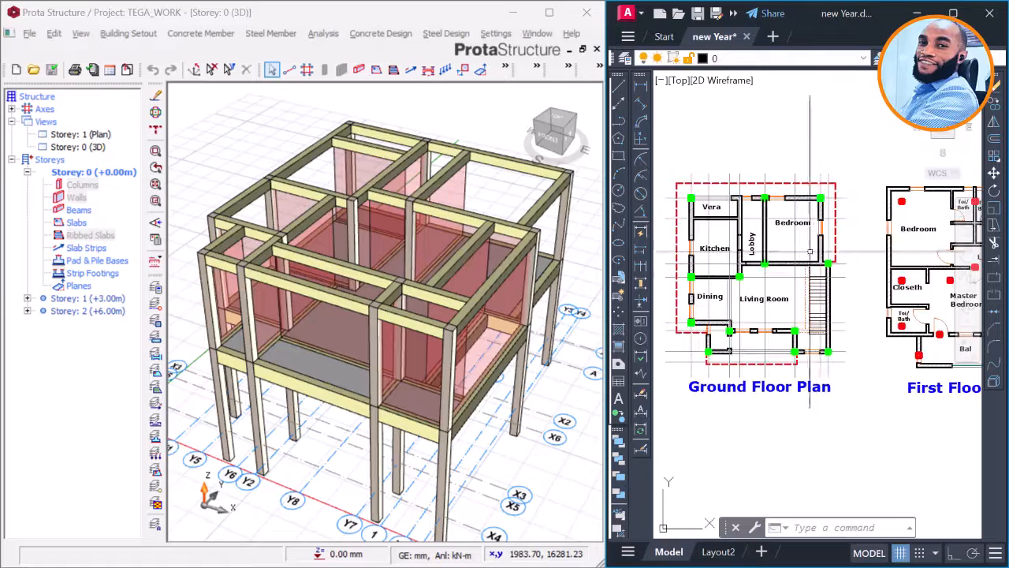
Step: Examine the front of the Prota Structure frame against the dashed cantilever edge beside the ground floor Bedroom and the First Floor Plan columns
{"action": "left_click", "coordinate": [316, 169]}
{"action": "scroll", "coordinate": [356, 206], "scroll_direction": "up", "scroll_amount": 1}
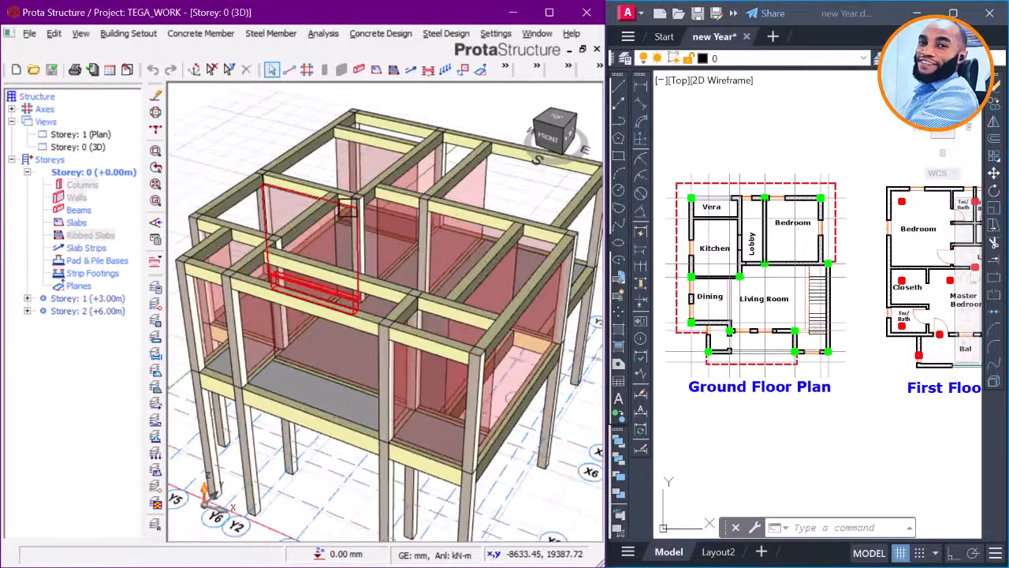
{"action": "scroll", "coordinate": [408, 212], "scroll_direction": "down", "scroll_amount": 2}
{"action": "middle_click_drag", "start_coordinate": [409, 215], "coordinate": [388, 229]}
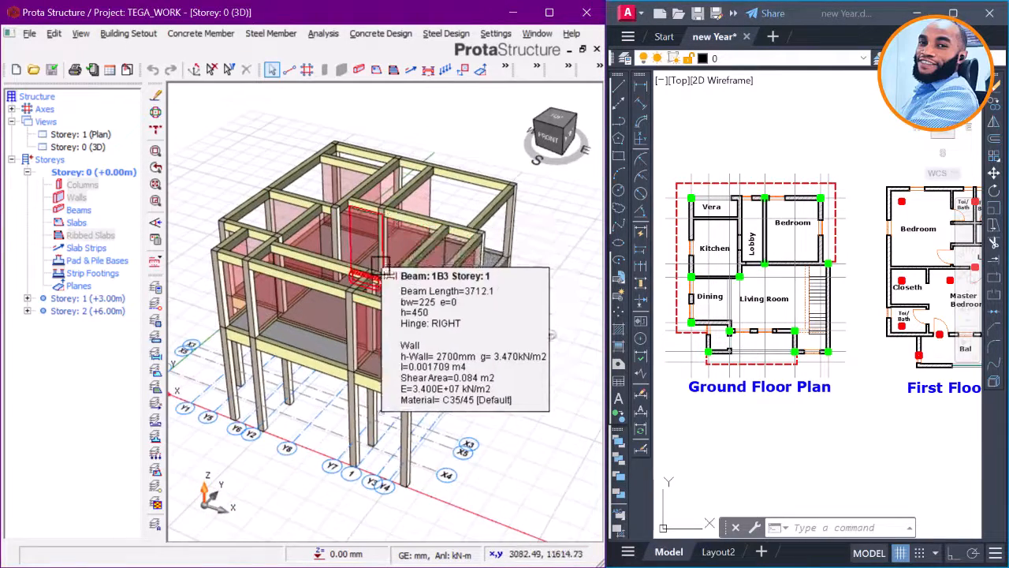
{"action": "scroll", "coordinate": [392, 271], "scroll_direction": "up", "scroll_amount": 1}
{"action": "scroll", "coordinate": [475, 235], "scroll_direction": "down", "scroll_amount": 1}
{"action": "middle_click_drag", "start_coordinate": [403, 274], "coordinate": [441, 283], "text": "shift"}
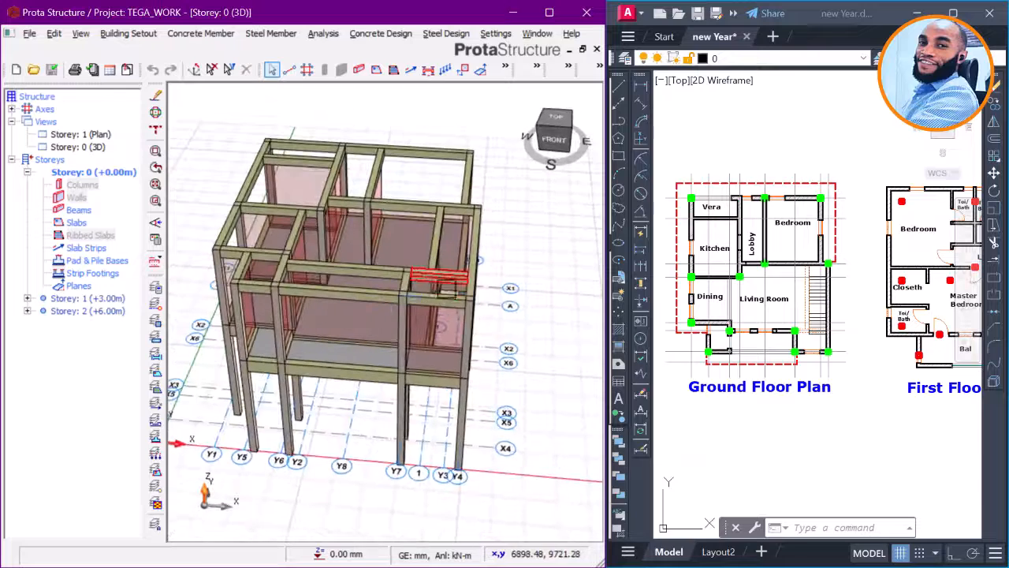
{"action": "left_click", "coordinate": [788, 176]}
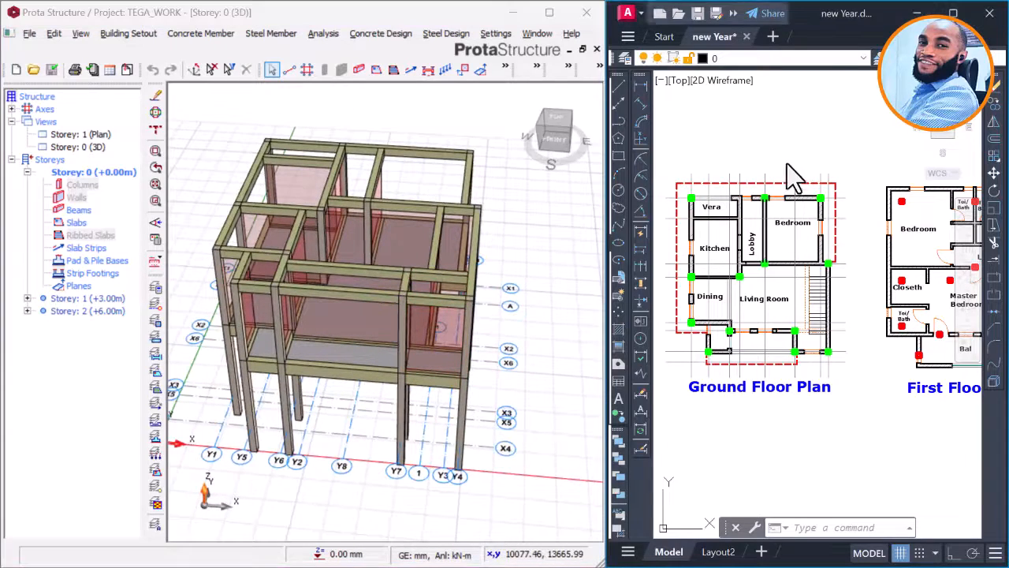
{"action": "scroll", "coordinate": [818, 285], "scroll_direction": "up", "scroll_amount": 5}
{"action": "scroll", "coordinate": [818, 285], "scroll_direction": "down", "scroll_amount": 8}
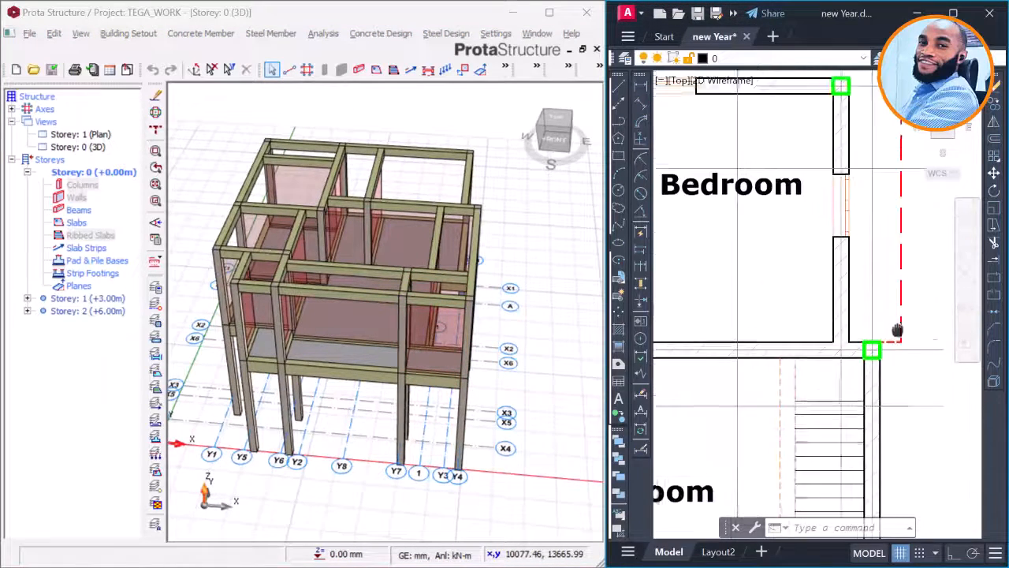
{"action": "scroll", "coordinate": [864, 208], "scroll_direction": "up", "scroll_amount": 5}
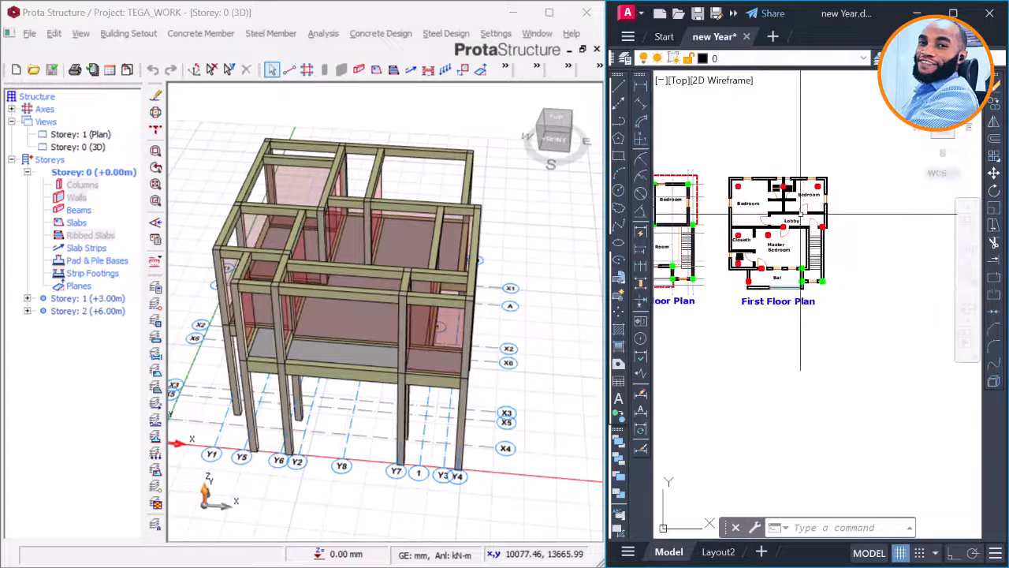
{"action": "middle_click_drag", "start_coordinate": [756, 168], "coordinate": [816, 166]}
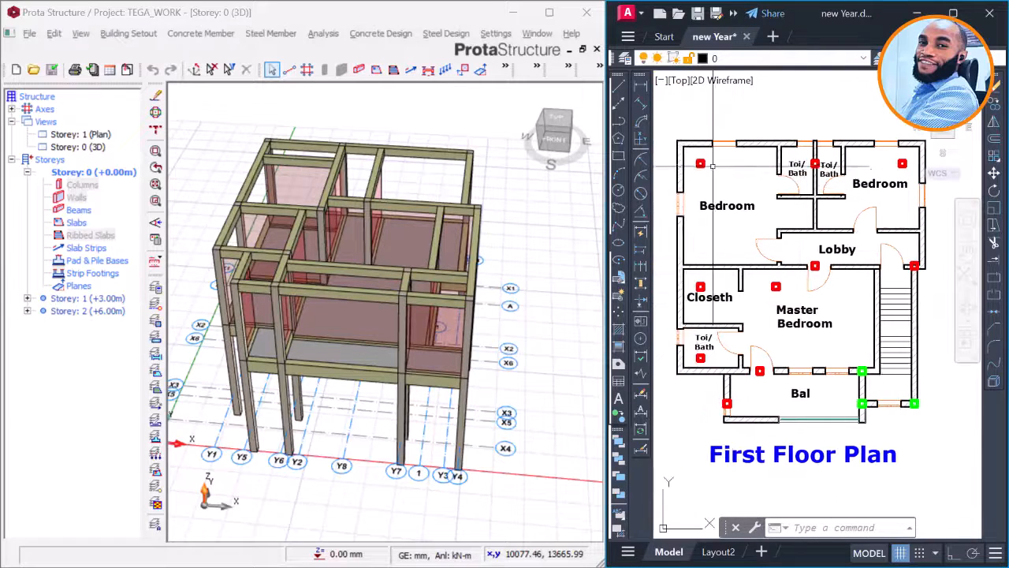
Step: Examine the stairwell corner of the Prota Structure model and the green columns around the stairs and Bal on the First Floor Plan
{"action": "middle_click_drag", "start_coordinate": [392, 232], "coordinate": [325, 205]}
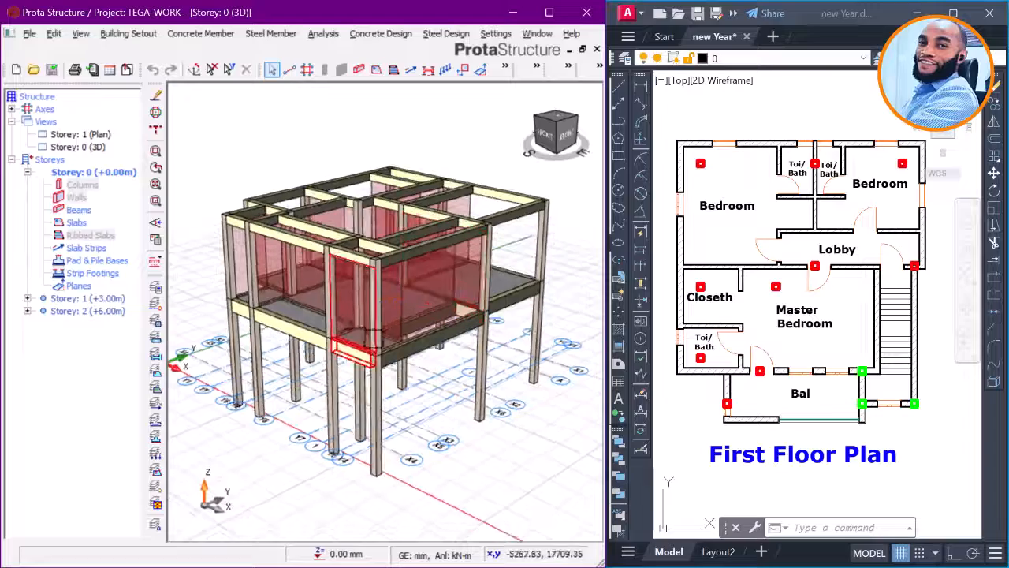
{"action": "scroll", "coordinate": [375, 336], "scroll_direction": "up", "scroll_amount": 3}
{"action": "scroll", "coordinate": [380, 306], "scroll_direction": "down", "scroll_amount": 3}
{"action": "middle_click_drag", "start_coordinate": [304, 318], "coordinate": [315, 339]}
{"action": "scroll", "coordinate": [418, 335], "scroll_direction": "up", "scroll_amount": 3}
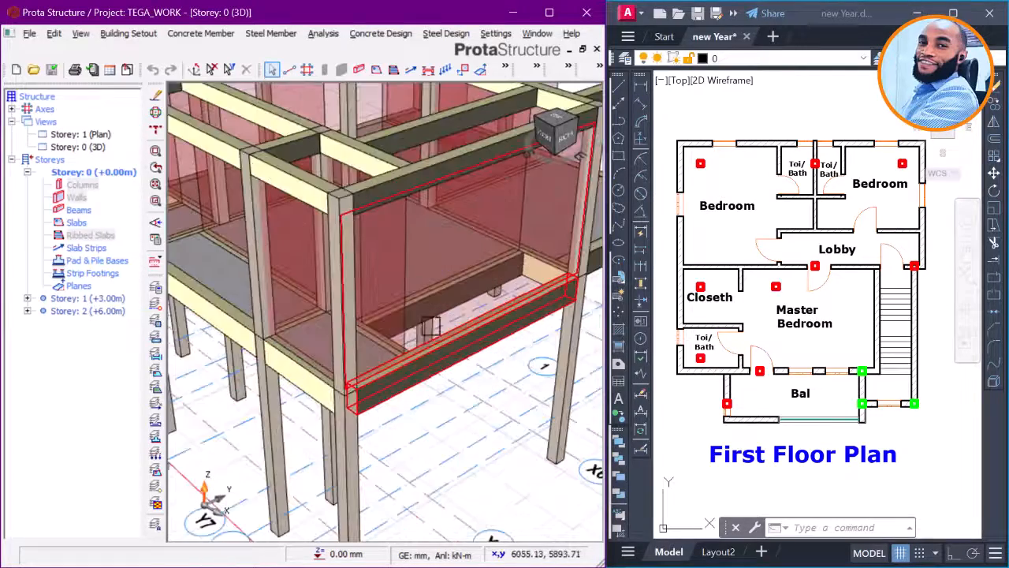
{"action": "scroll", "coordinate": [850, 331], "scroll_direction": "down", "scroll_amount": 5}
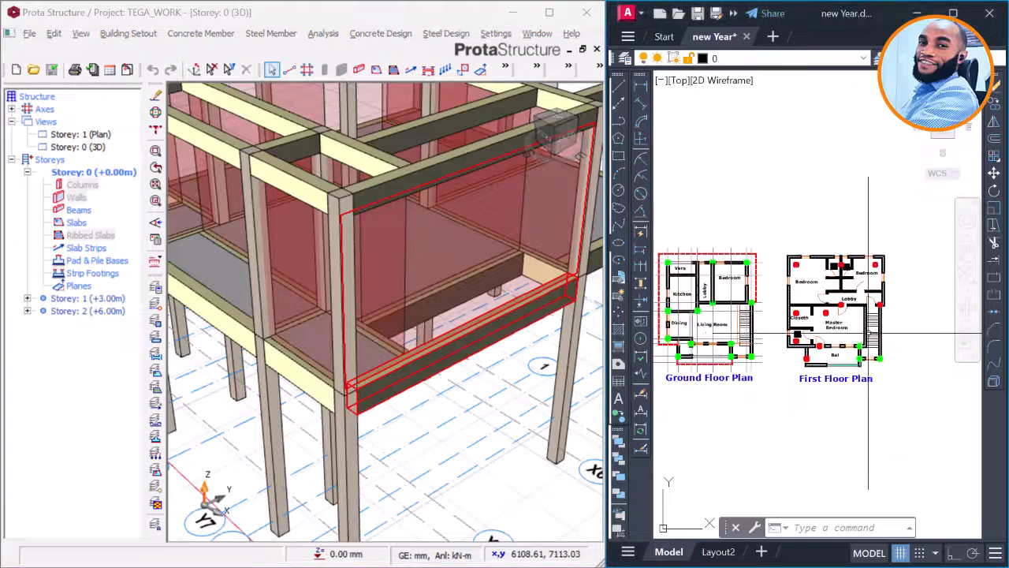
{"action": "scroll", "coordinate": [859, 335], "scroll_direction": "up", "scroll_amount": 4}
{"action": "scroll", "coordinate": [864, 339], "scroll_direction": "down", "scroll_amount": 2}
{"action": "scroll", "coordinate": [856, 335], "scroll_direction": "up", "scroll_amount": 4}
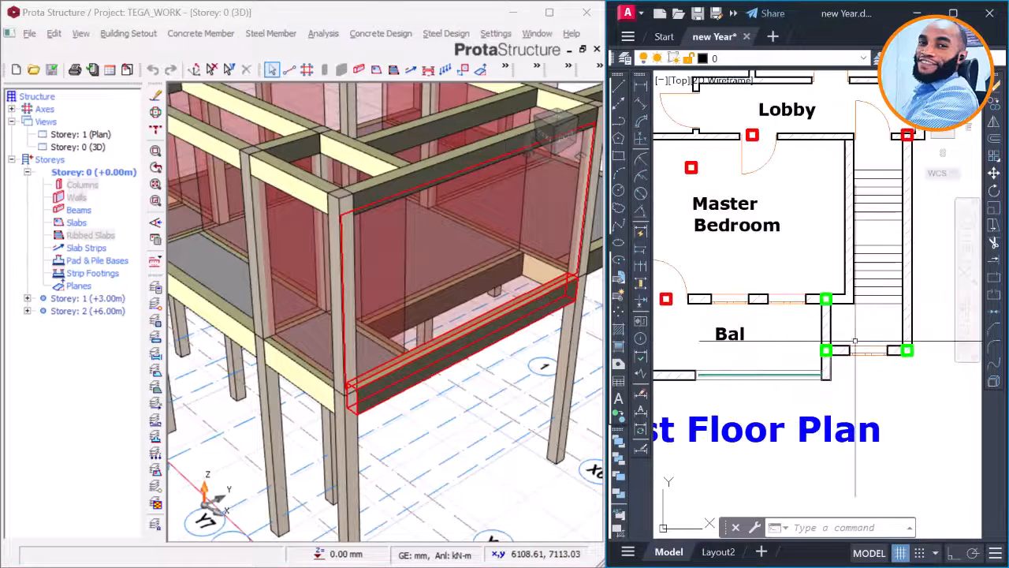
{"action": "scroll", "coordinate": [847, 337], "scroll_direction": "down", "scroll_amount": 3}
{"action": "scroll", "coordinate": [776, 315], "scroll_direction": "up", "scroll_amount": 2}
{"action": "middle_click_drag", "start_coordinate": [771, 312], "coordinate": [843, 322]}
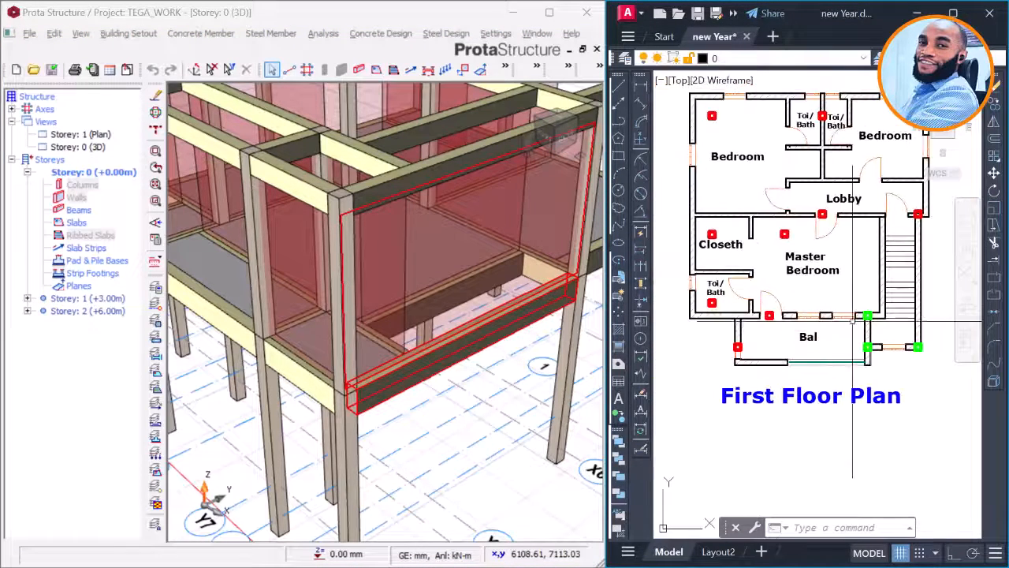
{"action": "scroll", "coordinate": [871, 308], "scroll_direction": "up", "scroll_amount": 2}
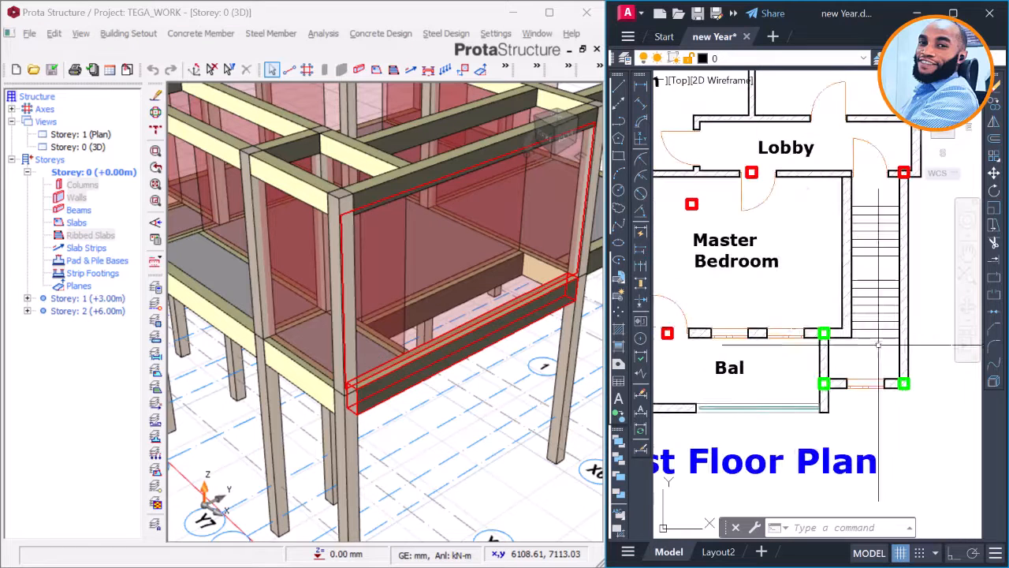
{"action": "scroll", "coordinate": [977, 456], "scroll_direction": "down", "scroll_amount": 2}
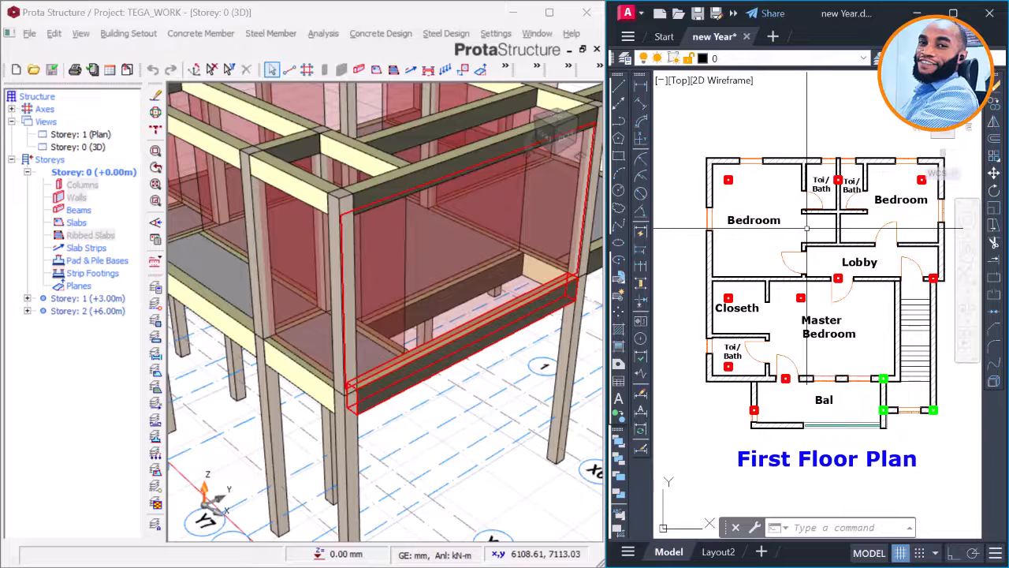
Step: Compare the red columns inside the First Floor Plan rooms with the upper-storey columns and cantilever slab edges in the Prota Structure model
{"action": "scroll", "coordinate": [797, 245], "scroll_direction": "down", "scroll_amount": 1}
{"action": "scroll", "coordinate": [745, 208], "scroll_direction": "up", "scroll_amount": 3}
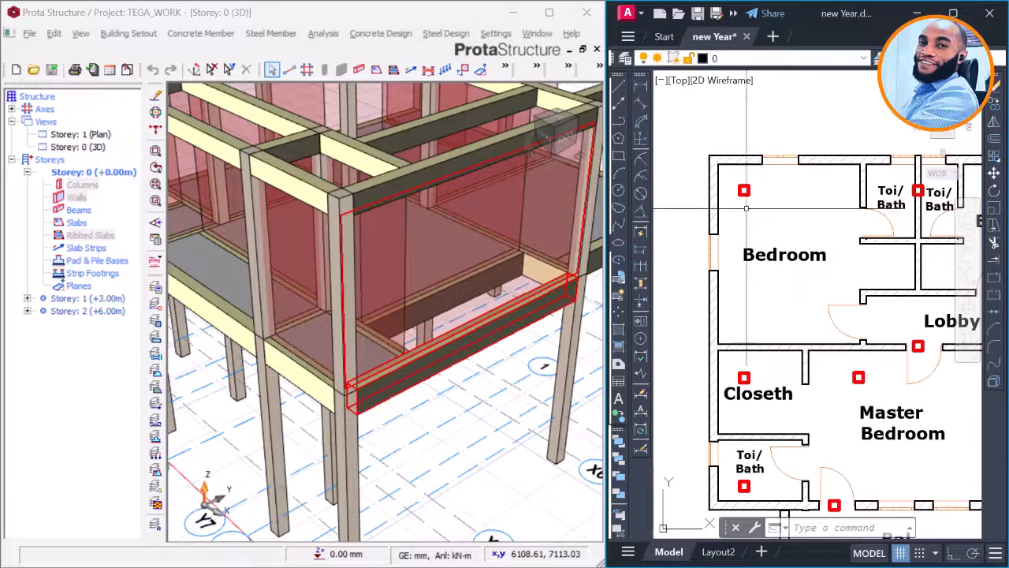
{"action": "scroll", "coordinate": [743, 190], "scroll_direction": "down", "scroll_amount": 2}
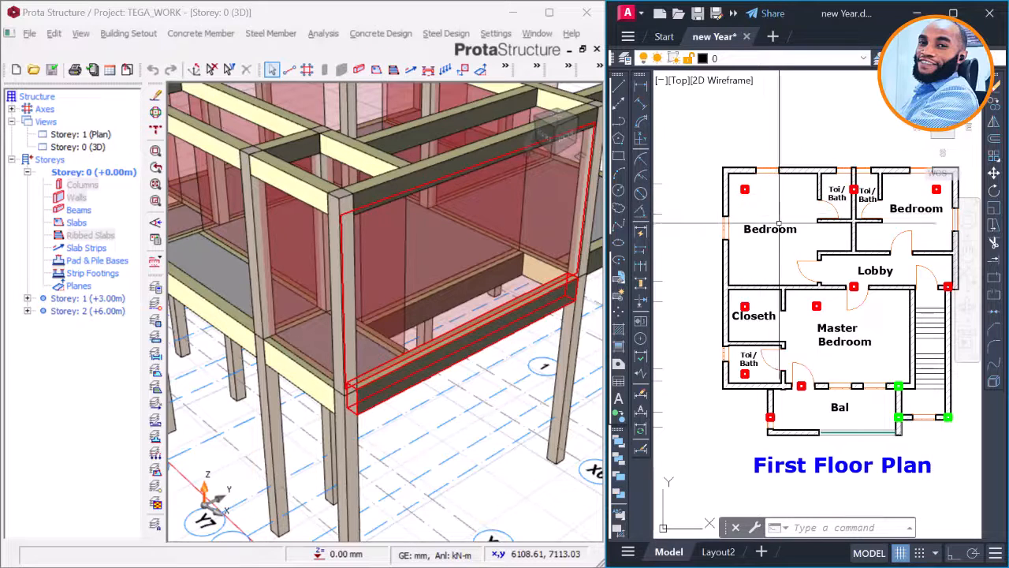
{"action": "scroll", "coordinate": [779, 225], "scroll_direction": "down", "scroll_amount": 2}
{"action": "middle_click_drag", "start_coordinate": [821, 293], "coordinate": [869, 306]}
{"action": "scroll", "coordinate": [381, 264], "scroll_direction": "down", "scroll_amount": 3}
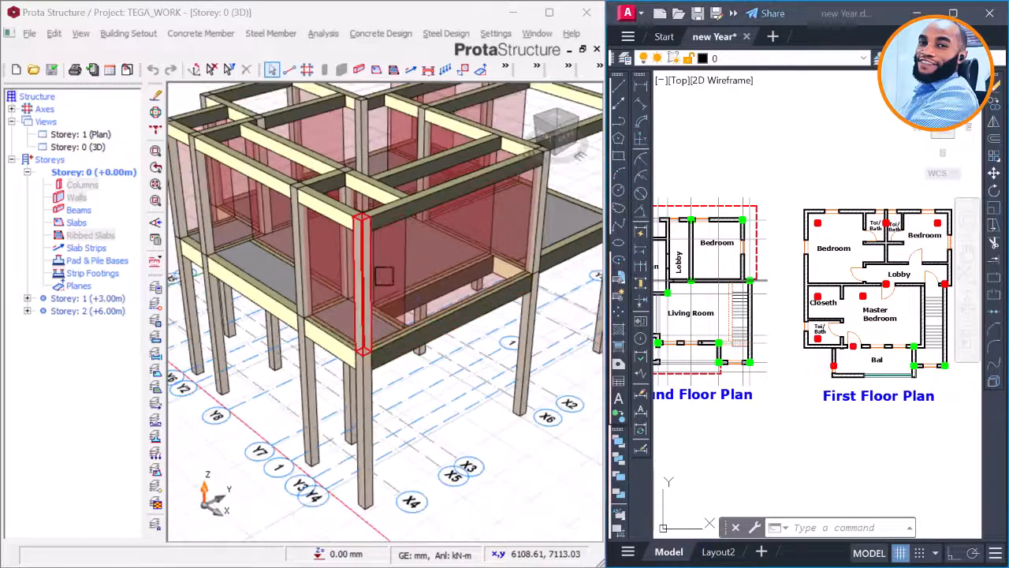
{"action": "middle_click_drag", "start_coordinate": [383, 275], "coordinate": [411, 269]}
{"action": "middle_click_drag", "start_coordinate": [386, 220], "coordinate": [438, 293]}
{"action": "scroll", "coordinate": [442, 292], "scroll_direction": "down", "scroll_amount": 2}
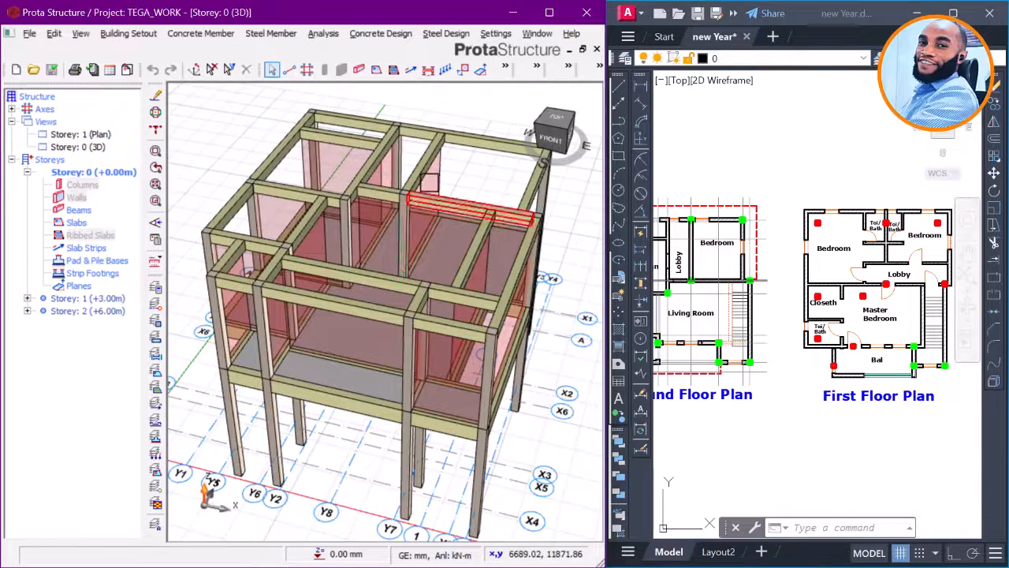
{"action": "middle_click_drag", "start_coordinate": [429, 177], "coordinate": [395, 177]}
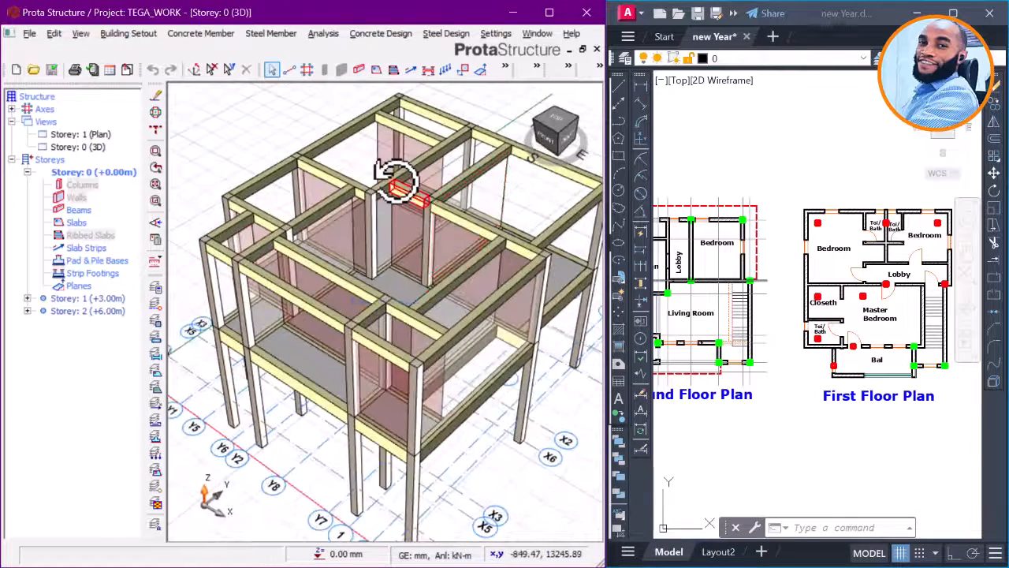
{"action": "mouse_move", "coordinate": [396, 183]}
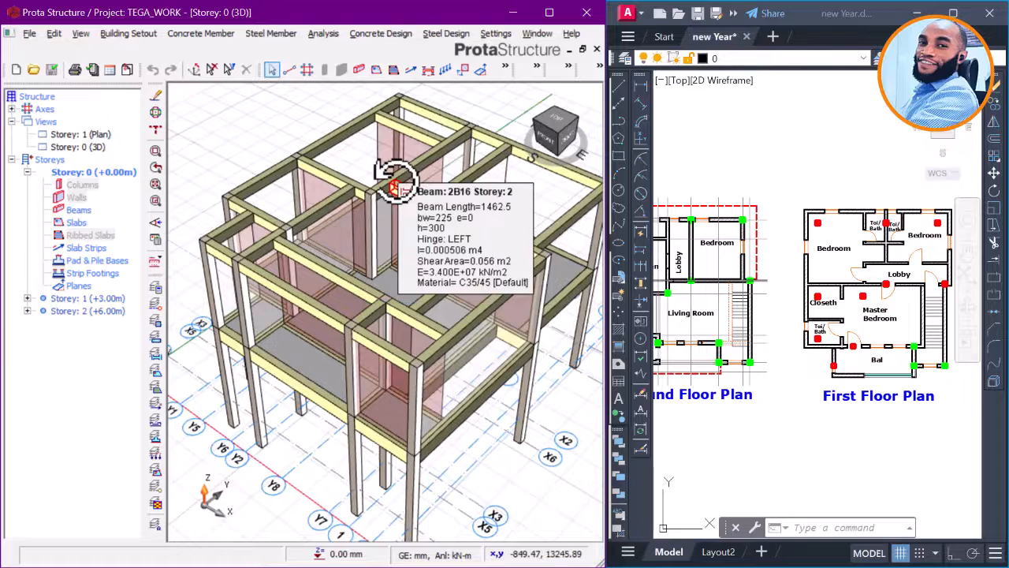
{"action": "scroll", "coordinate": [394, 183], "scroll_direction": "down", "scroll_amount": 3}
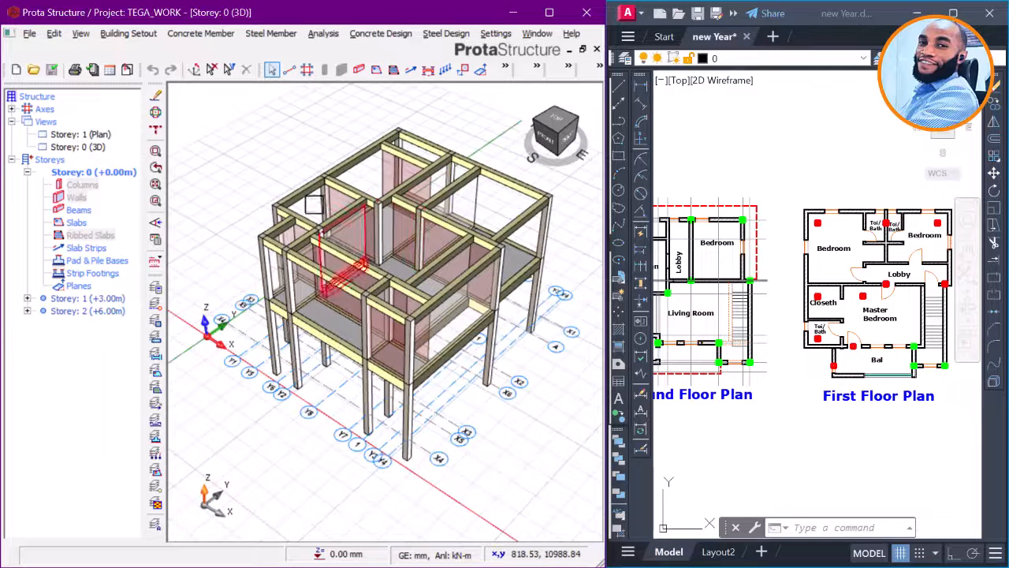
Step: Open the Storey 1 (+3.00m) plan in Prota Structure and compare its column layout with the AutoCAD Ground Floor Plan
{"action": "double_click", "coordinate": [101, 137]}
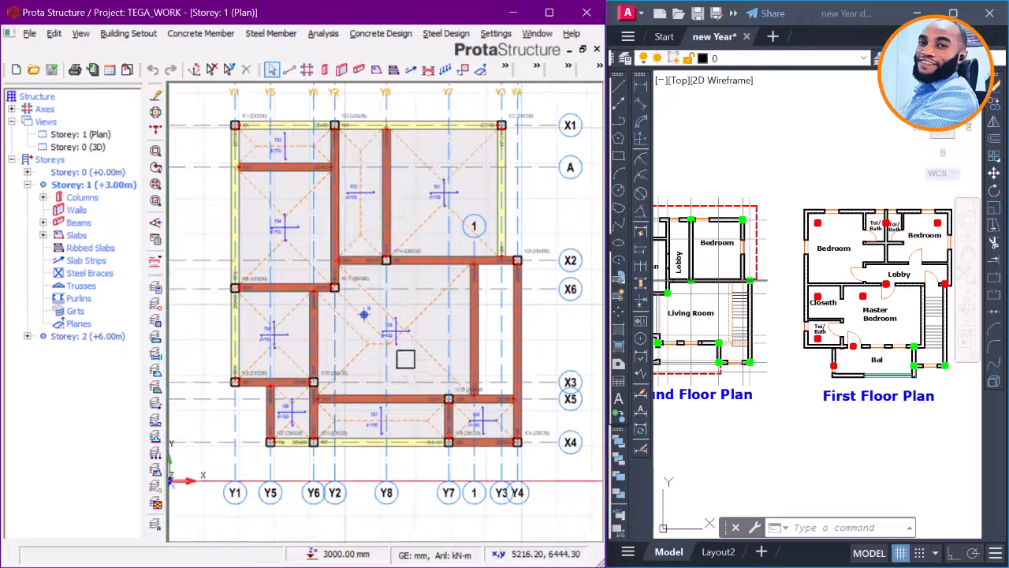
{"action": "scroll", "coordinate": [405, 359], "scroll_direction": "down", "scroll_amount": 2}
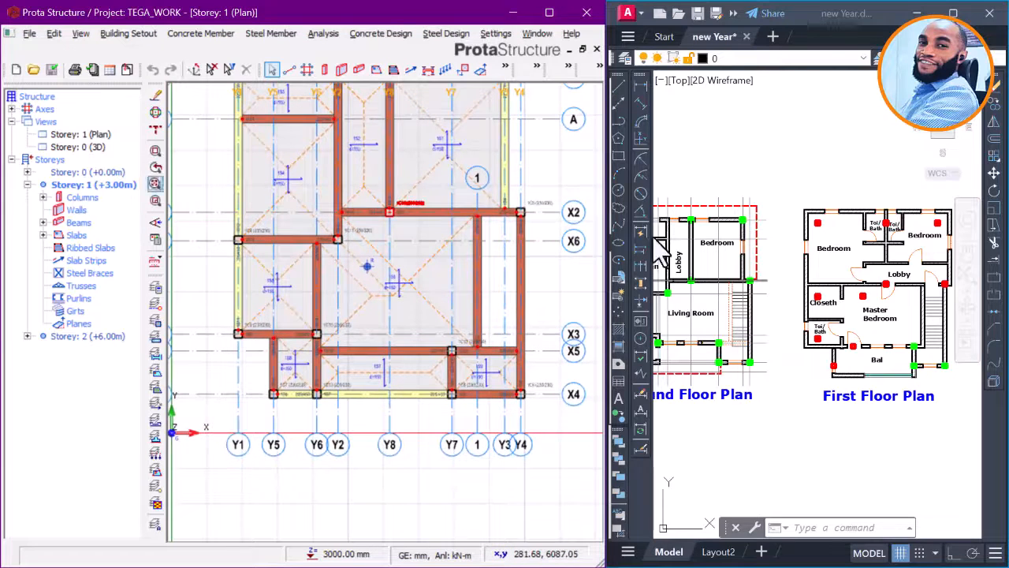
{"action": "middle_click_drag", "start_coordinate": [681, 382], "coordinate": [765, 384]}
{"action": "scroll", "coordinate": [765, 384], "scroll_direction": "up", "scroll_amount": 2}
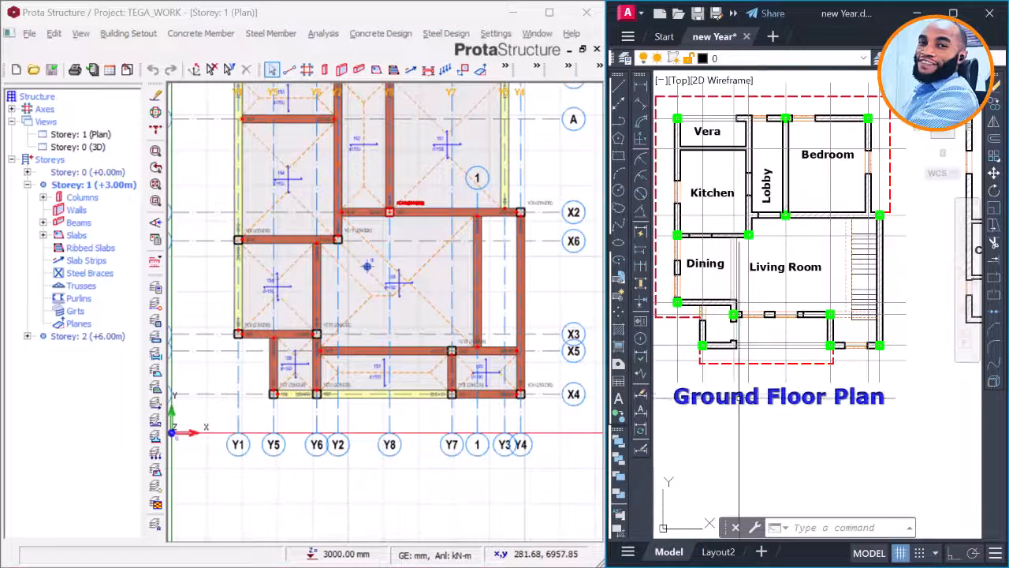
{"action": "middle_click_drag", "start_coordinate": [709, 315], "coordinate": [739, 341]}
{"action": "middle_click_drag", "start_coordinate": [470, 304], "coordinate": [471, 383]}
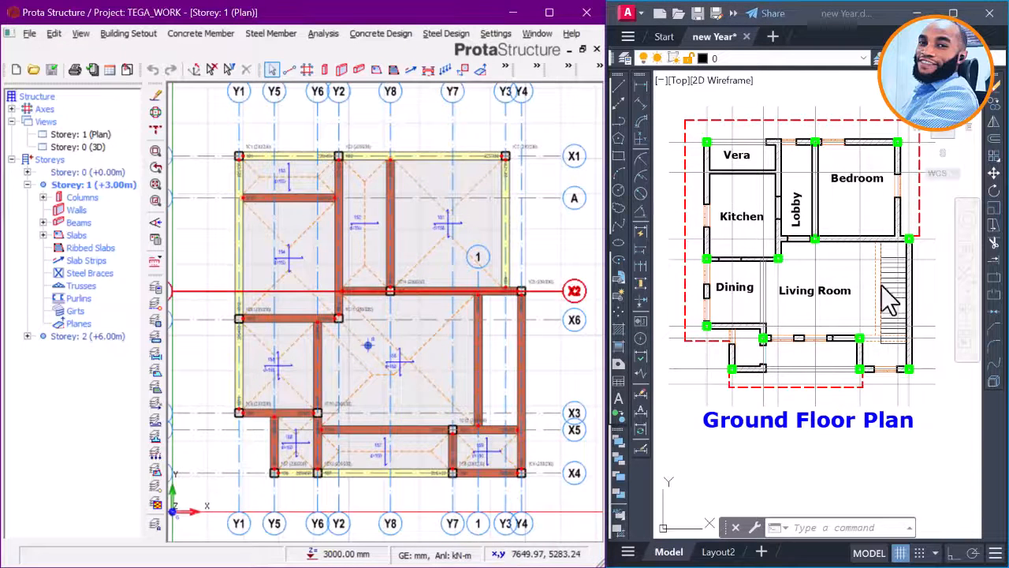
Step: Compare the stair area beside the Living Room on the Ground Floor Plan with the Storey 1 bays near axes Y7 to Y4
{"action": "scroll", "coordinate": [882, 285], "scroll_direction": "up", "scroll_amount": 4}
{"action": "scroll", "coordinate": [907, 292], "scroll_direction": "down", "scroll_amount": 3}
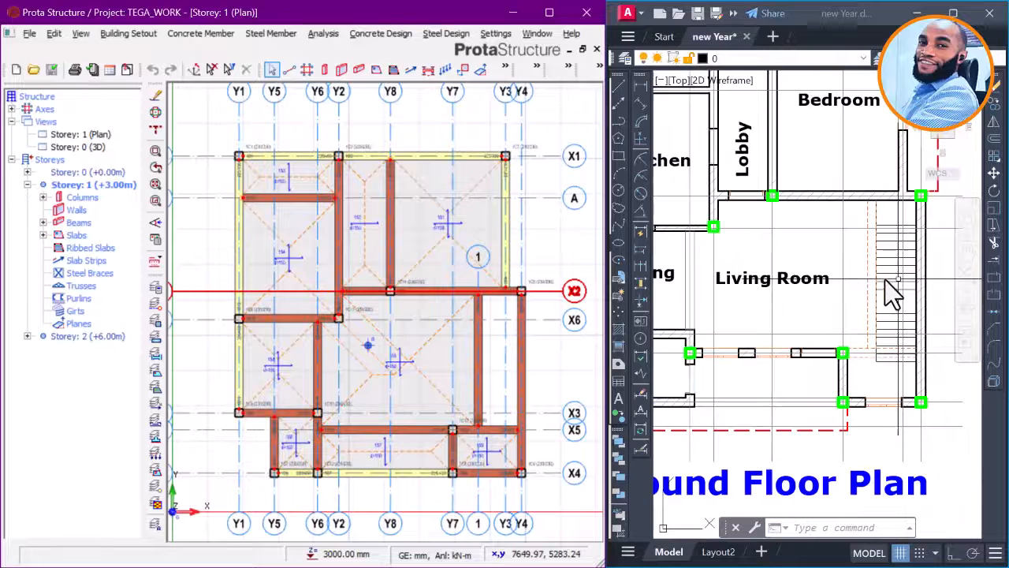
{"action": "middle_click_drag", "start_coordinate": [509, 356], "coordinate": [511, 284]}
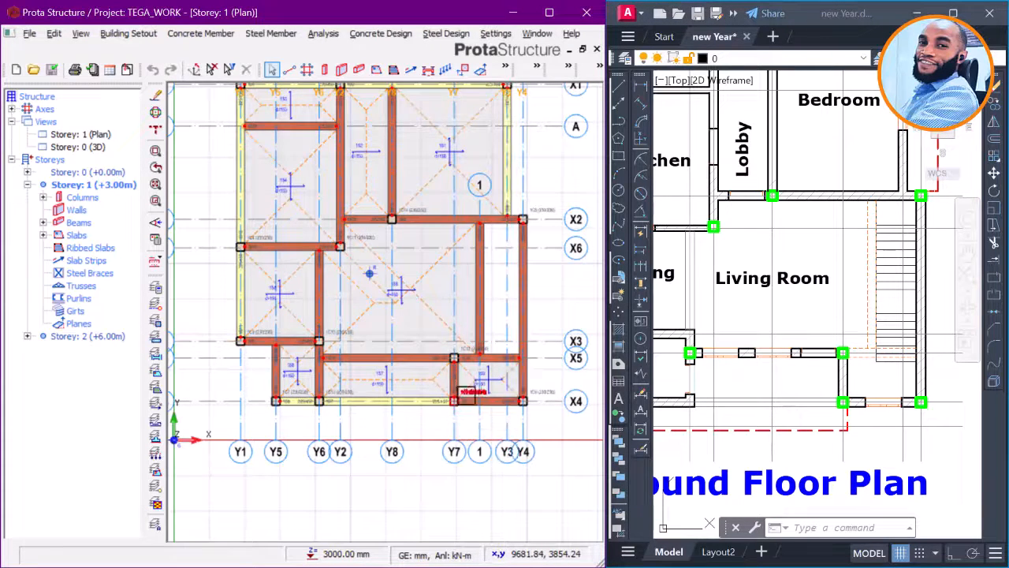
{"action": "scroll", "coordinate": [466, 388], "scroll_direction": "up", "scroll_amount": 2}
{"action": "scroll", "coordinate": [473, 371], "scroll_direction": "down", "scroll_amount": 1}
{"action": "scroll", "coordinate": [458, 326], "scroll_direction": "down", "scroll_amount": 3}
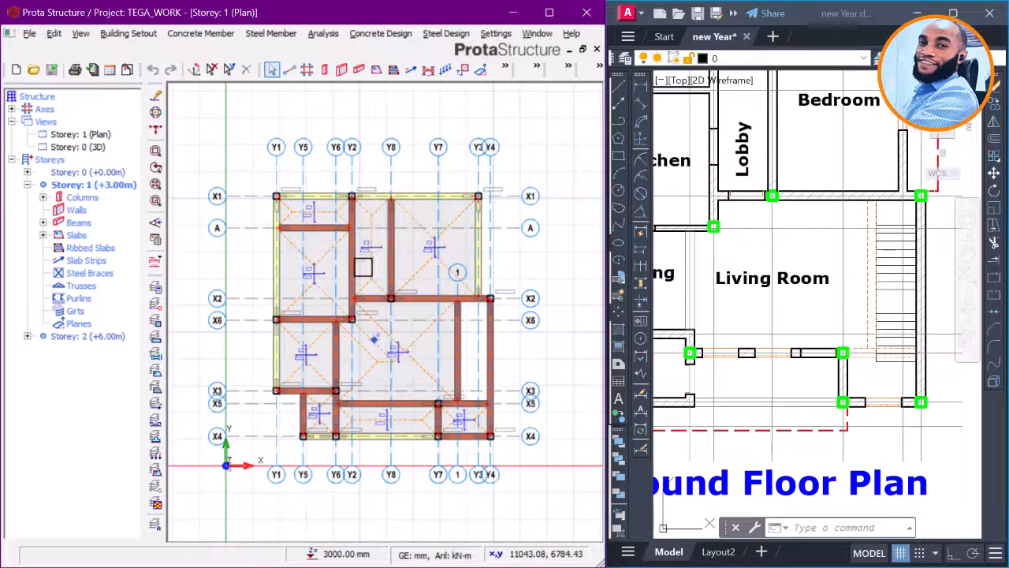
Step: Open the Storey 2 (+6.00m) plan and compare its columns with the red columns on the AutoCAD First Floor Plan
{"action": "left_click", "coordinate": [95, 336]}
{"action": "double_click", "coordinate": [97, 335]}
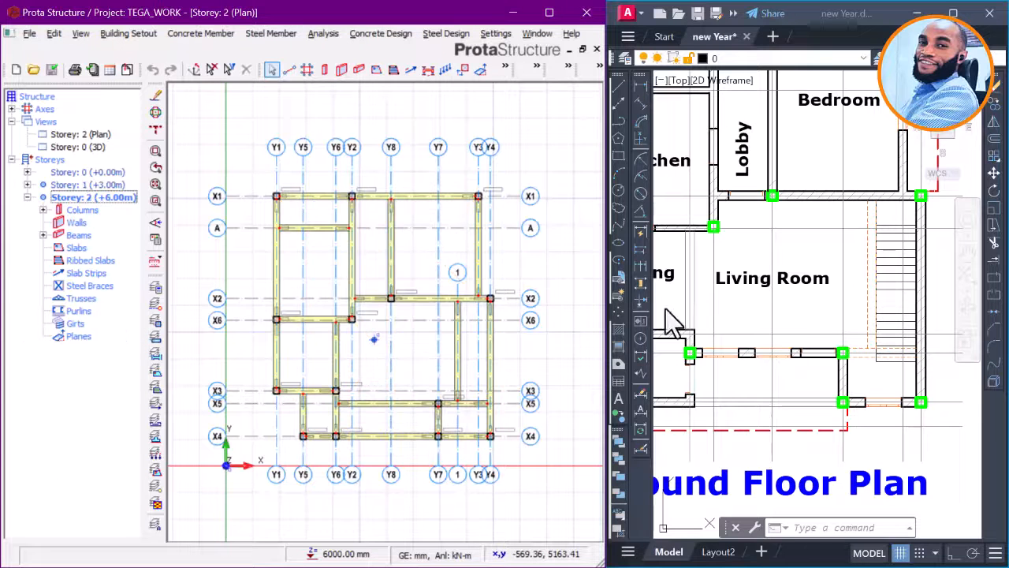
{"action": "left_click", "coordinate": [772, 258]}
{"action": "scroll", "coordinate": [719, 270], "scroll_direction": "down", "scroll_amount": 4}
{"action": "middle_click_drag", "start_coordinate": [833, 270], "coordinate": [712, 274]}
{"action": "scroll", "coordinate": [712, 274], "scroll_direction": "down", "scroll_amount": 2}
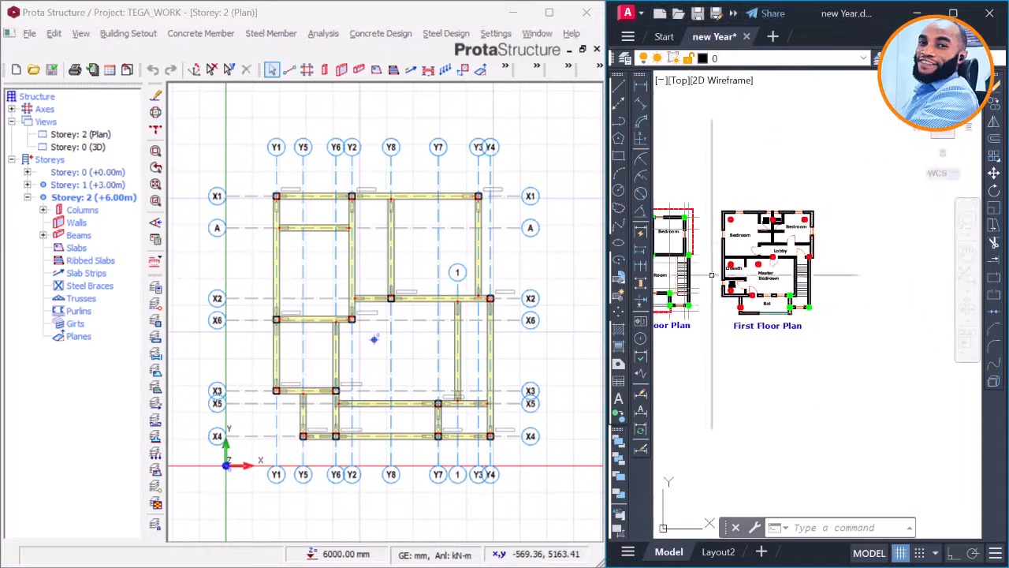
{"action": "scroll", "coordinate": [762, 241], "scroll_direction": "up", "scroll_amount": 2}
{"action": "scroll", "coordinate": [760, 238], "scroll_direction": "up", "scroll_amount": 2}
{"action": "middle_click_drag", "start_coordinate": [802, 251], "coordinate": [831, 262]}
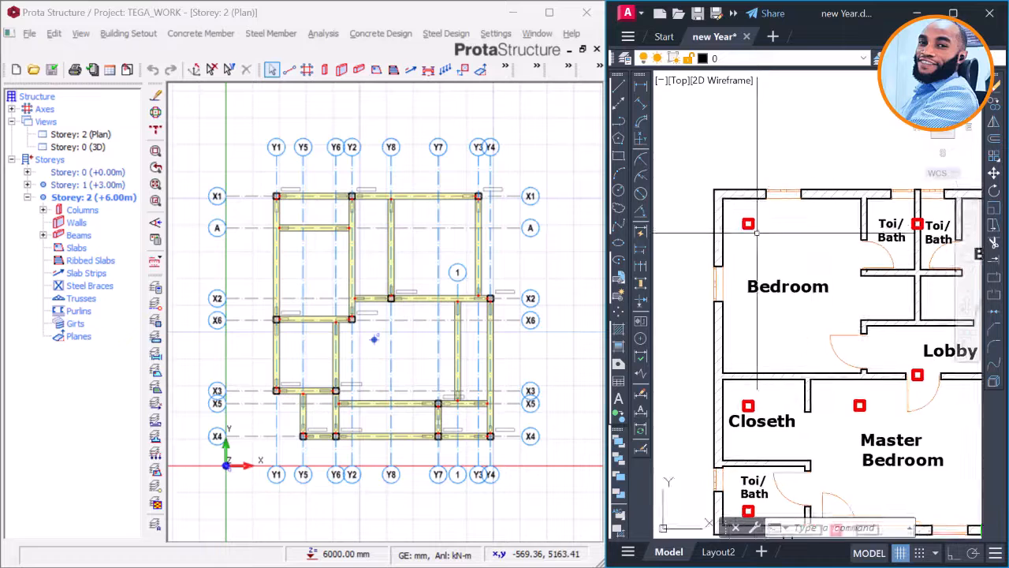
{"action": "scroll", "coordinate": [753, 223], "scroll_direction": "down", "scroll_amount": 2}
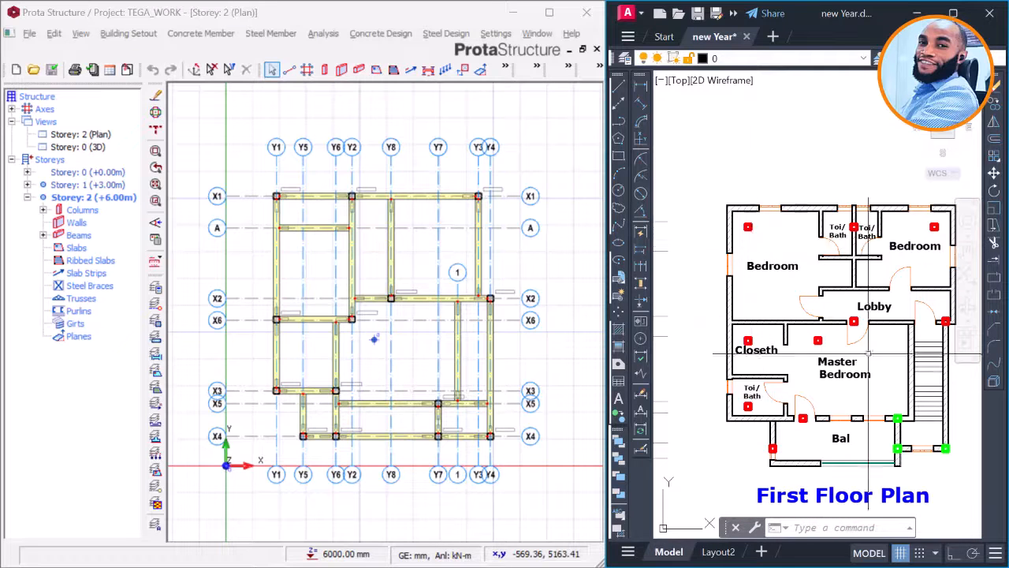
Step: Compare the red column inside the First Floor Plan Bedroom with the Storey 2 columns and outer edge along axis X1
{"action": "middle_click_drag", "start_coordinate": [904, 313], "coordinate": [860, 325]}
{"action": "scroll", "coordinate": [709, 236], "scroll_direction": "up", "scroll_amount": 4}
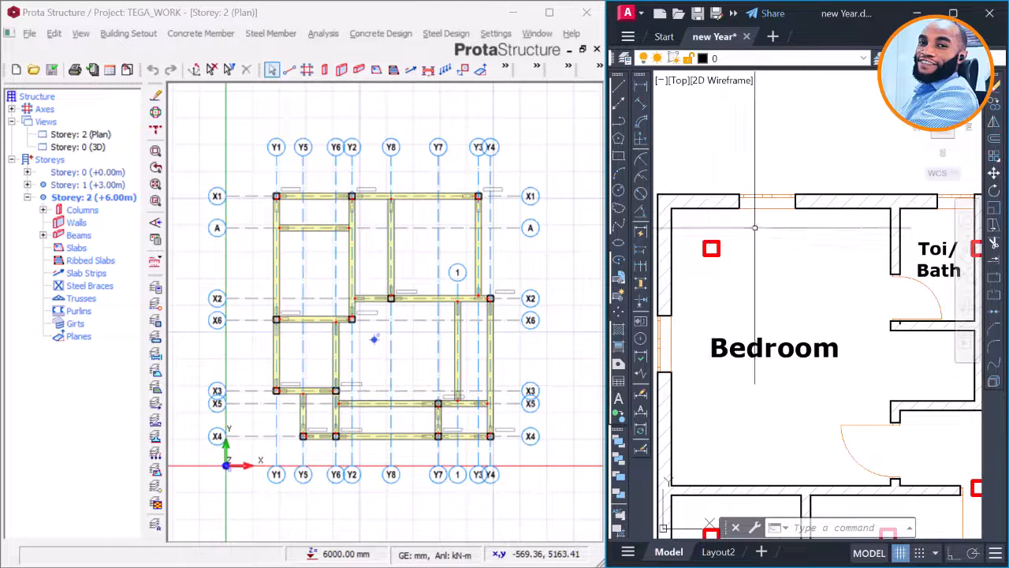
{"action": "scroll", "coordinate": [478, 260], "scroll_direction": "down", "scroll_amount": 2}
{"action": "scroll", "coordinate": [473, 280], "scroll_direction": "up", "scroll_amount": 5}
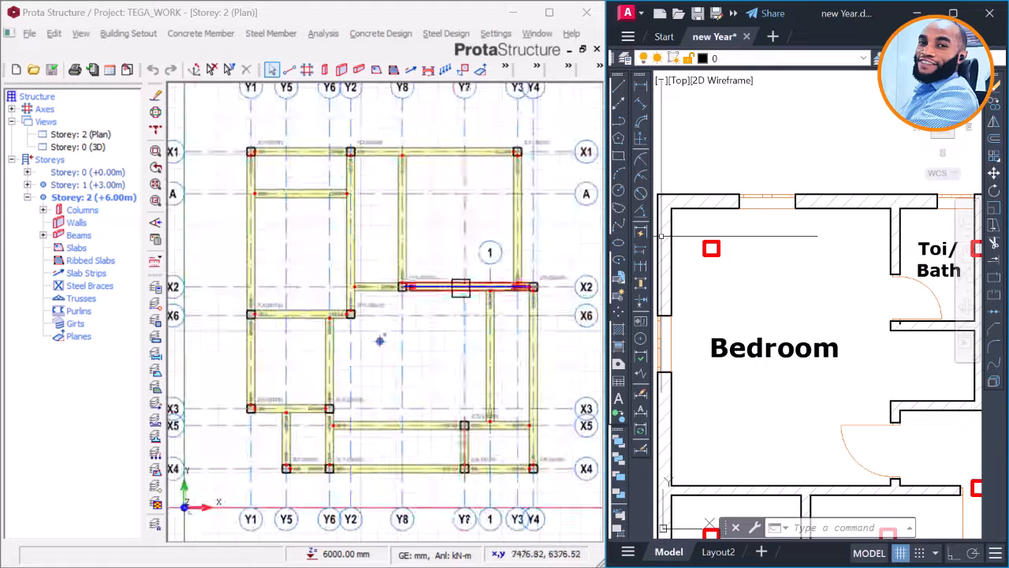
{"action": "scroll", "coordinate": [222, 137], "scroll_direction": "down", "scroll_amount": 3}
{"action": "left_click_drag", "start_coordinate": [216, 127], "coordinate": [396, 122]}
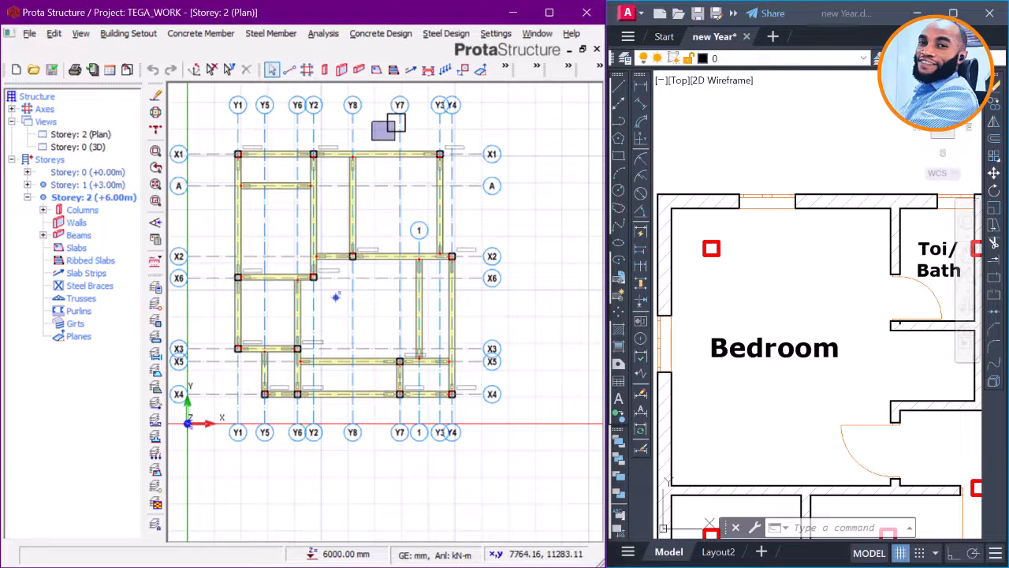
Step: Compare Storey 2 columns 2C12, 2C8 and 2C6 with the green columns between Bal and the stairs on the First Floor Plan
{"action": "scroll", "coordinate": [409, 370], "scroll_direction": "up", "scroll_amount": 5}
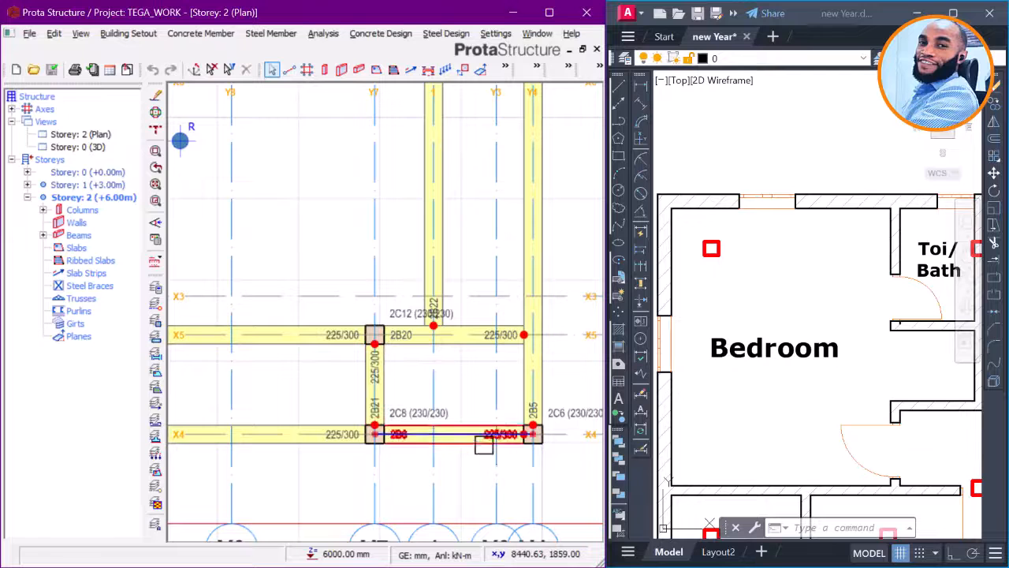
{"action": "scroll", "coordinate": [811, 378], "scroll_direction": "down", "scroll_amount": 5}
{"action": "middle_click_drag", "start_coordinate": [812, 378], "coordinate": [763, 239]}
{"action": "scroll", "coordinate": [809, 339], "scroll_direction": "up", "scroll_amount": 4}
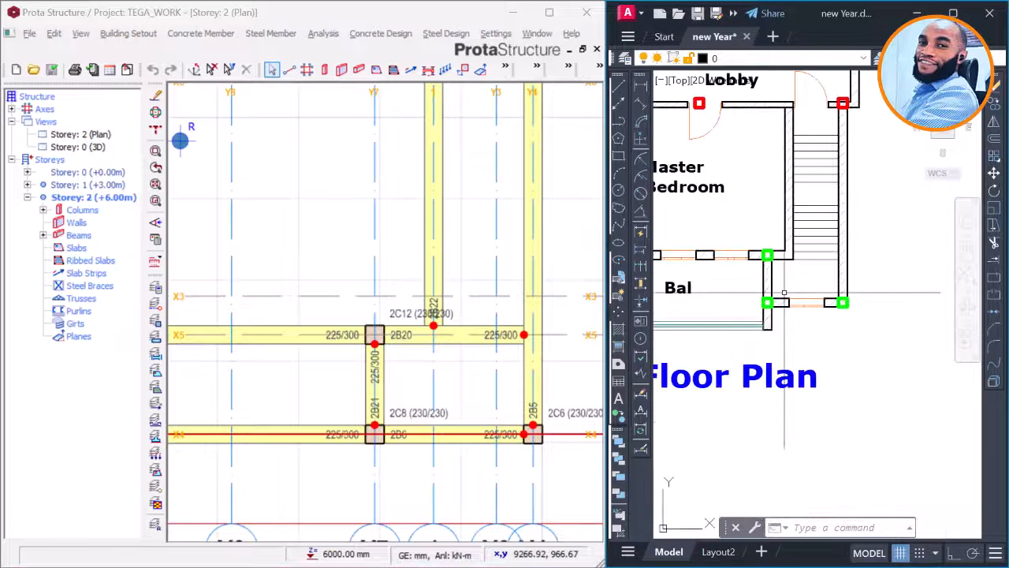
{"action": "scroll", "coordinate": [769, 256], "scroll_direction": "up", "scroll_amount": 6}
{"action": "scroll", "coordinate": [766, 238], "scroll_direction": "down", "scroll_amount": 3}
{"action": "middle_click_drag", "start_coordinate": [808, 308], "coordinate": [819, 344]}
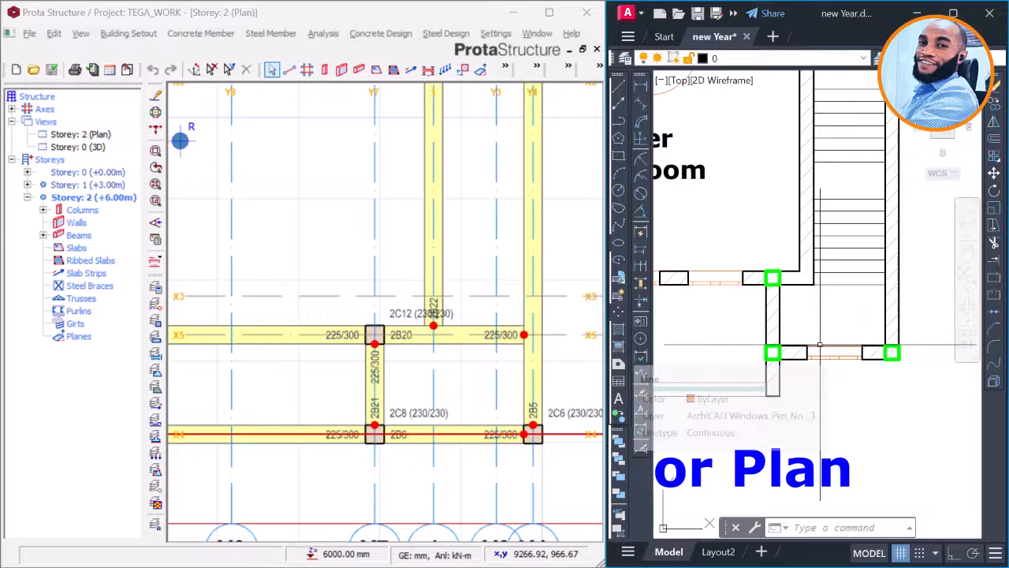
{"action": "scroll", "coordinate": [781, 287], "scroll_direction": "up", "scroll_amount": 2}
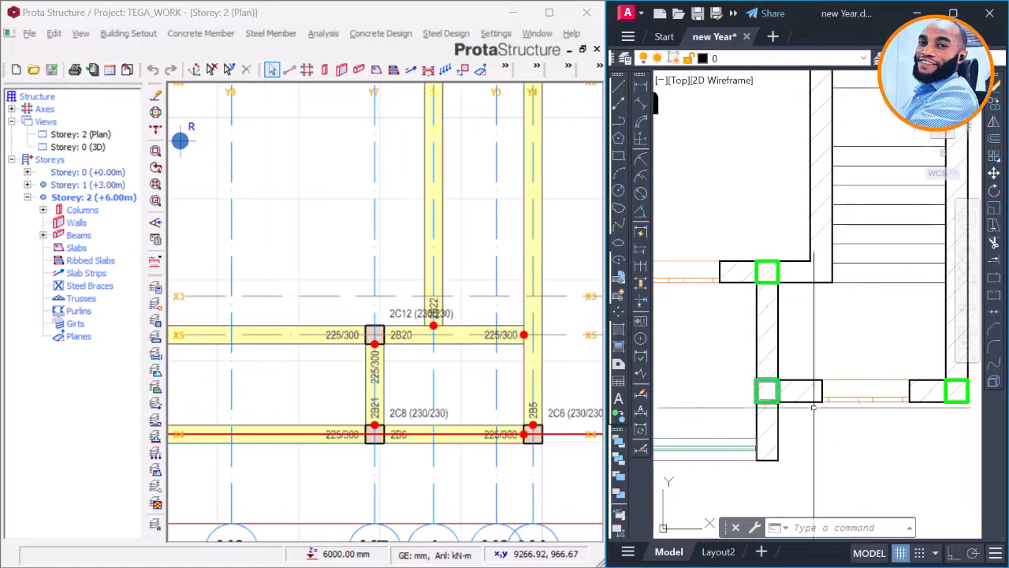
{"action": "scroll", "coordinate": [855, 400], "scroll_direction": "down", "scroll_amount": 2}
{"action": "scroll", "coordinate": [836, 314], "scroll_direction": "down", "scroll_amount": 5}
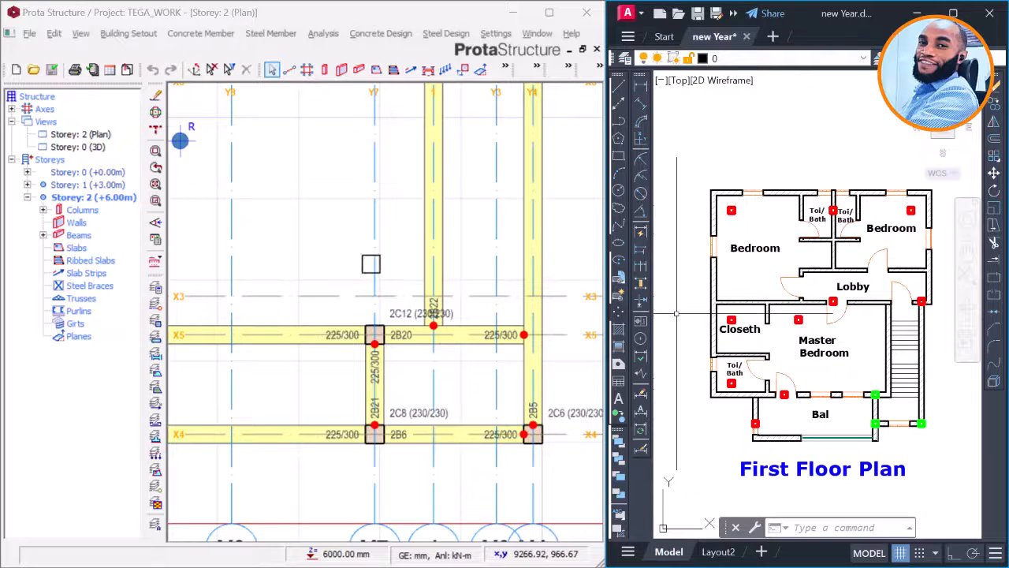
Step: Compare the overall Storey 2 beam layout with the First Floor Plan and the dashed cantilever edge on the Ground Floor Plan
{"action": "middle_click_drag", "start_coordinate": [367, 264], "coordinate": [449, 350]}
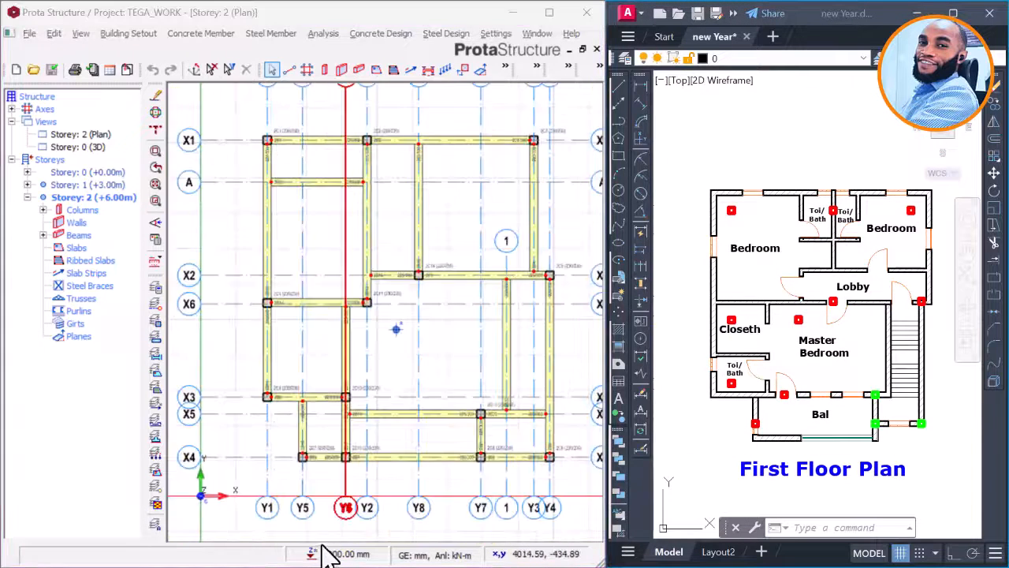
{"action": "scroll", "coordinate": [425, 251], "scroll_direction": "down", "scroll_amount": 1}
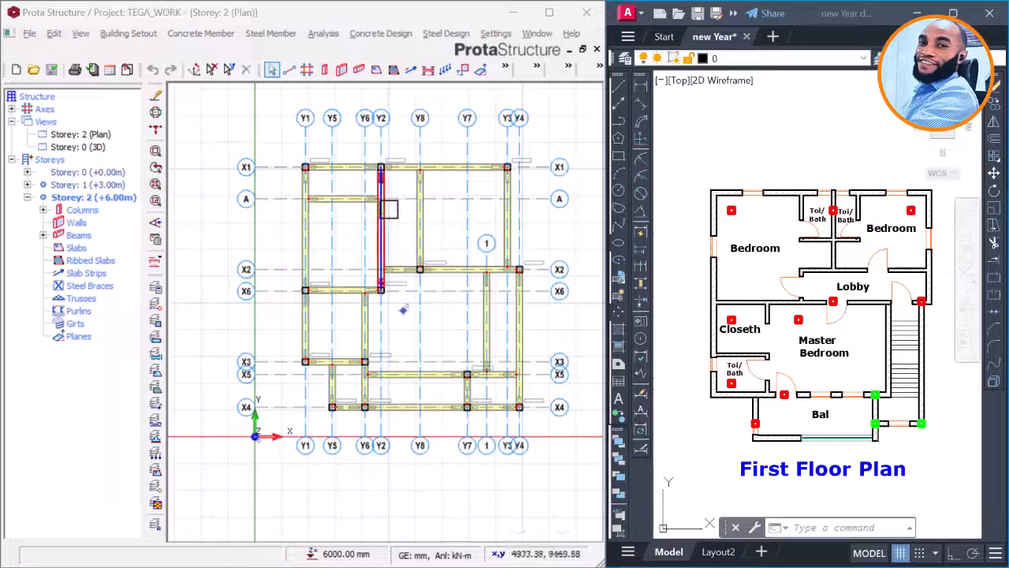
{"action": "scroll", "coordinate": [403, 309], "scroll_direction": "down", "scroll_amount": 2}
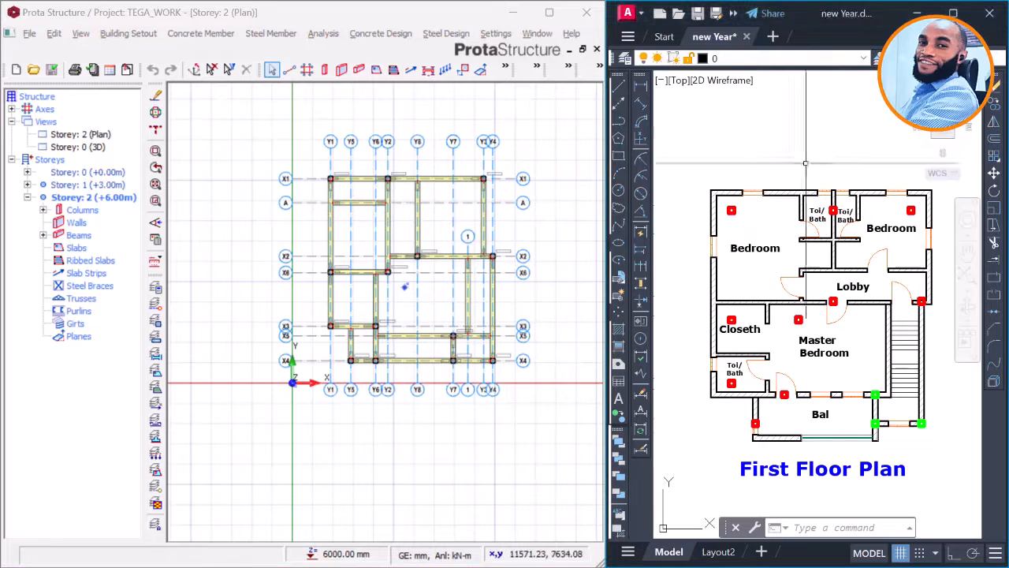
{"action": "scroll", "coordinate": [844, 201], "scroll_direction": "down", "scroll_amount": 4}
{"action": "middle_click_drag", "start_coordinate": [689, 204], "coordinate": [745, 214]}
{"action": "scroll", "coordinate": [744, 209], "scroll_direction": "up", "scroll_amount": 4}
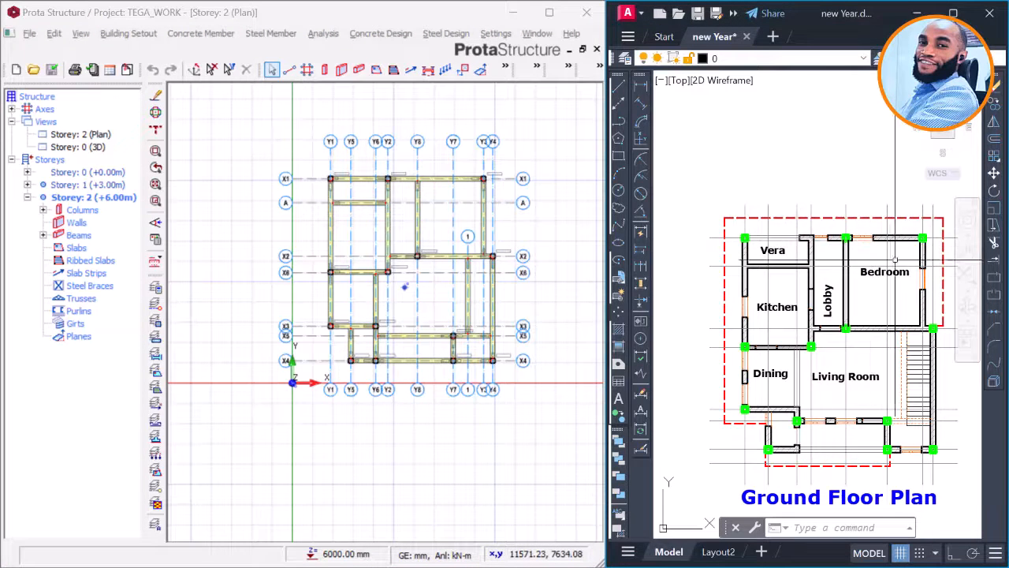
{"action": "middle_click_drag", "start_coordinate": [848, 270], "coordinate": [821, 246]}
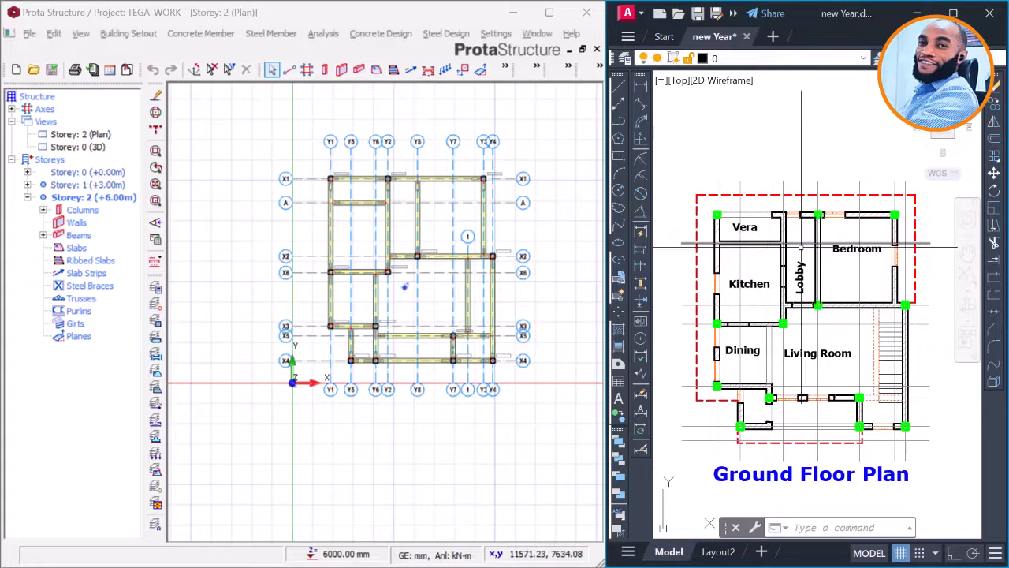
Step: Activate the Storey 1 (+3.00m) plan and compare its outer beams with the dashed cantilever edge beside Vera and Kitchen
{"action": "double_click", "coordinate": [87, 186]}
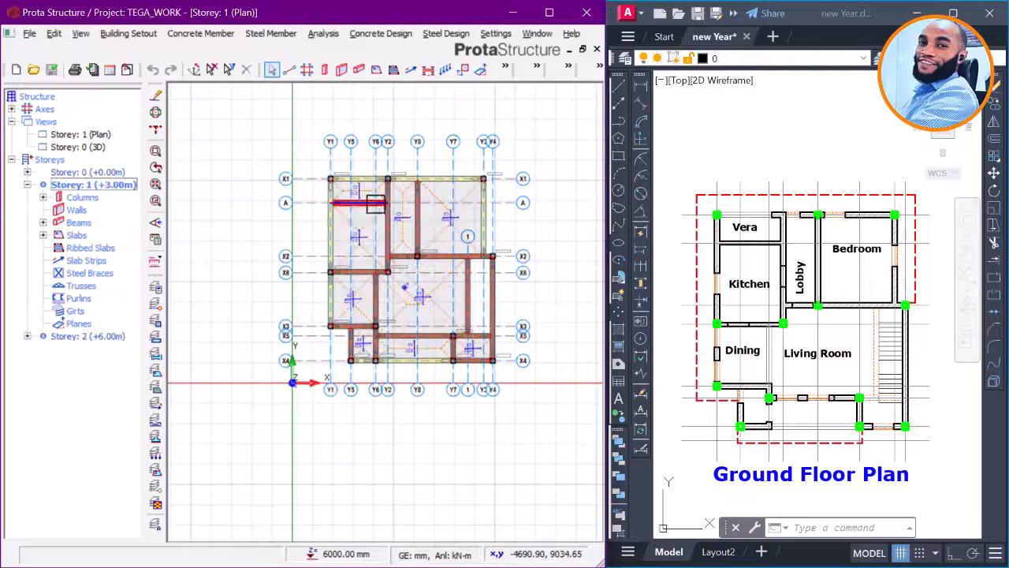
{"action": "scroll", "coordinate": [346, 162], "scroll_direction": "up", "scroll_amount": 3}
{"action": "scroll", "coordinate": [346, 162], "scroll_direction": "down", "scroll_amount": 1}
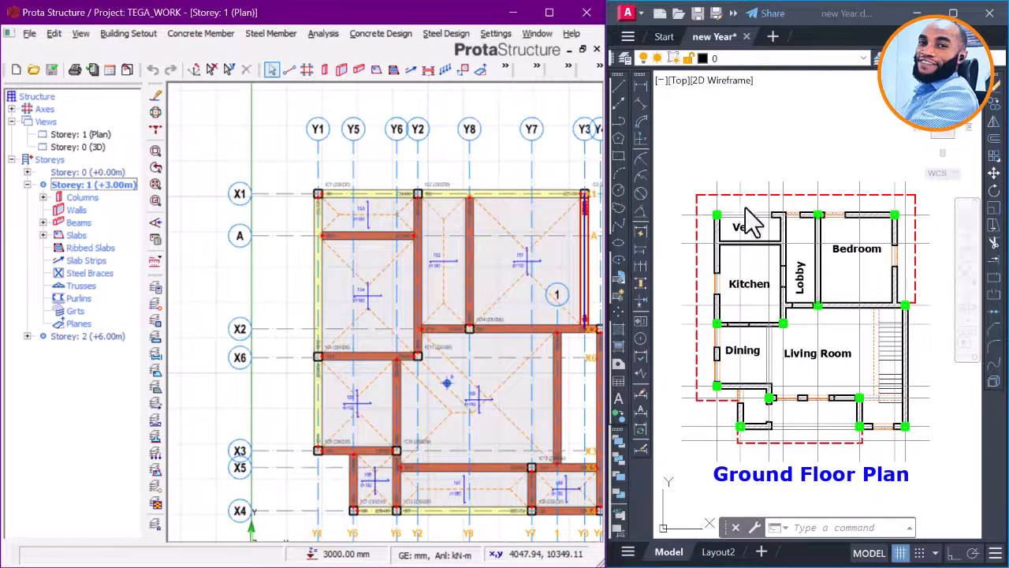
{"action": "scroll", "coordinate": [725, 217], "scroll_direction": "up", "scroll_amount": 3}
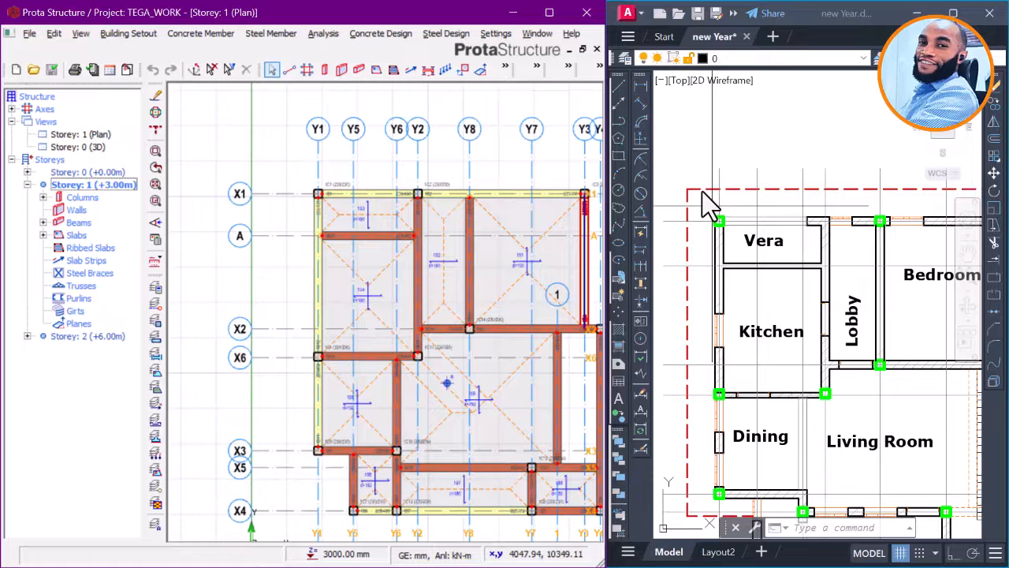
Step: Compare the outer walls of the First Floor Plan with the dashed cantilever edge around the Ground Floor Plan
{"action": "scroll", "coordinate": [713, 204], "scroll_direction": "down", "scroll_amount": 5}
{"action": "scroll", "coordinate": [725, 203], "scroll_direction": "up", "scroll_amount": 5}
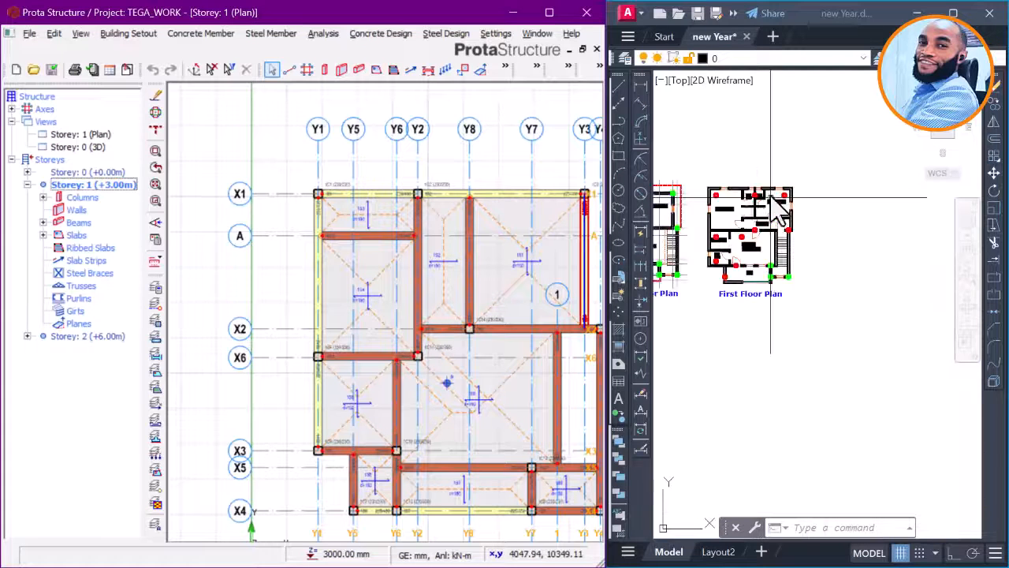
{"action": "left_click", "coordinate": [713, 172]}
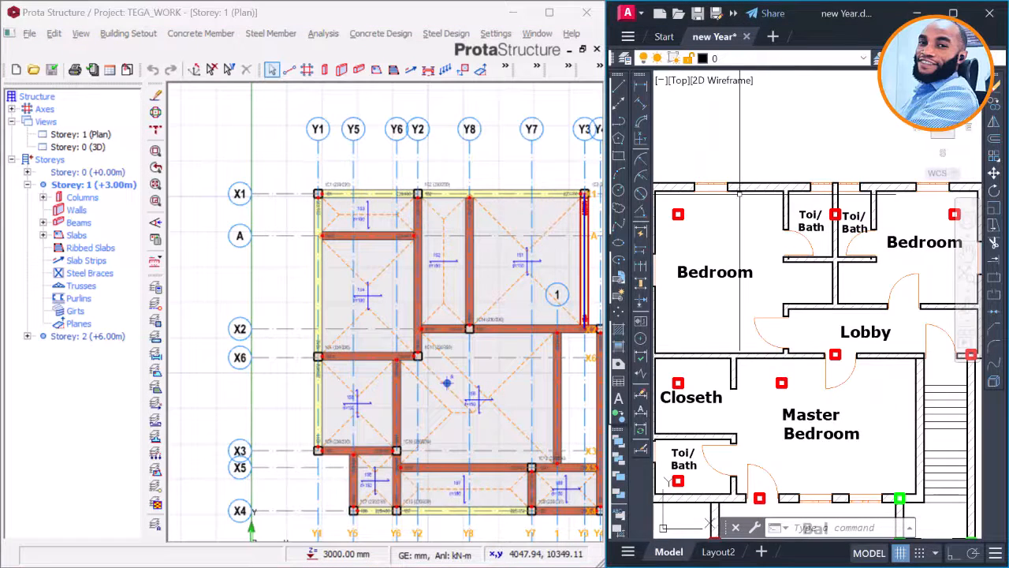
{"action": "middle_click_drag", "start_coordinate": [739, 194], "coordinate": [877, 208]}
{"action": "scroll", "coordinate": [845, 189], "scroll_direction": "down", "scroll_amount": 2}
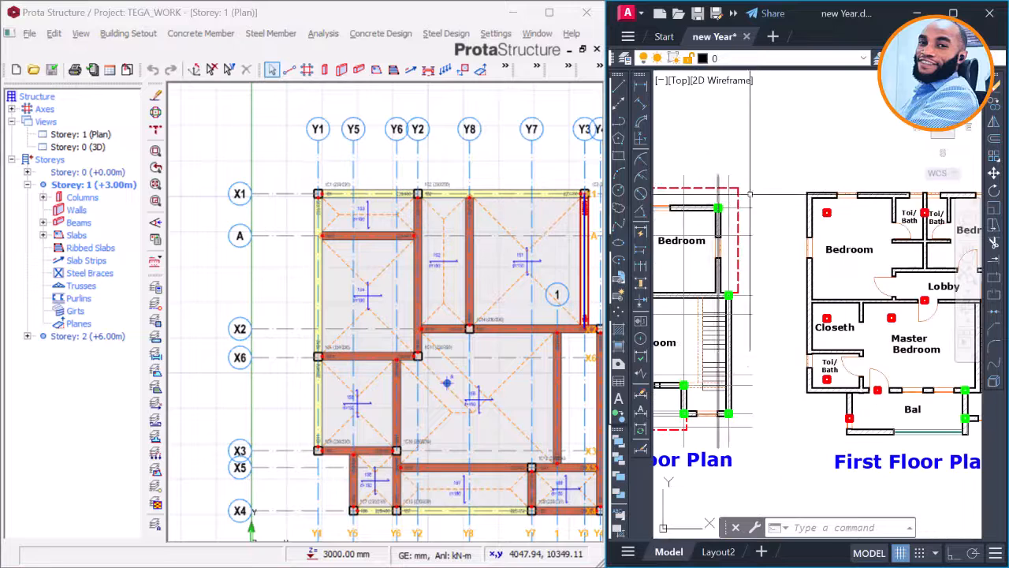
{"action": "middle_click_drag", "start_coordinate": [749, 194], "coordinate": [865, 202]}
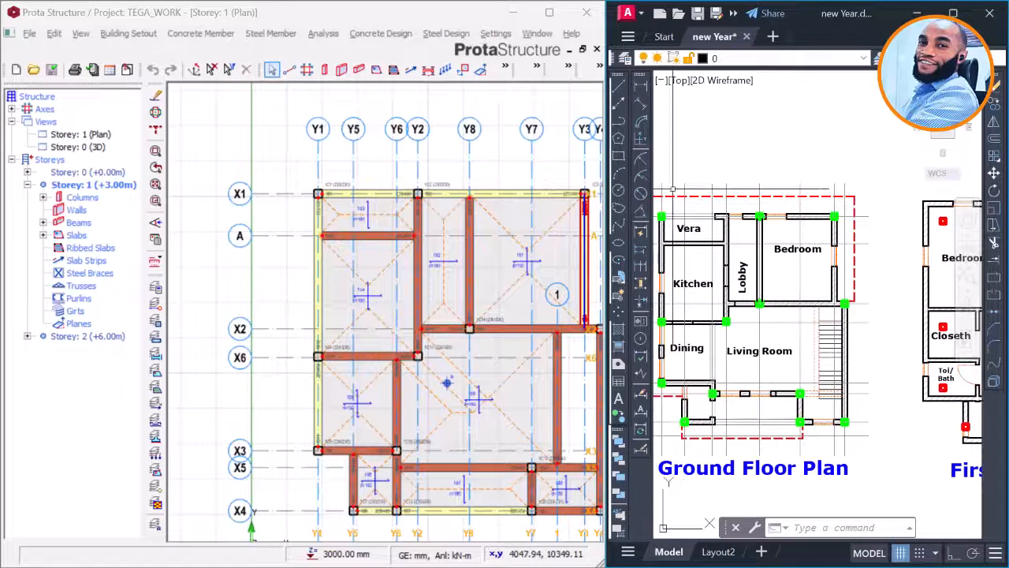
Step: Start inserting a new concrete slab on the Storey 1 plan and set its slab type to 12
{"action": "left_click", "coordinate": [453, 171]}
{"action": "middle_click_drag", "start_coordinate": [452, 170], "coordinate": [402, 169]}
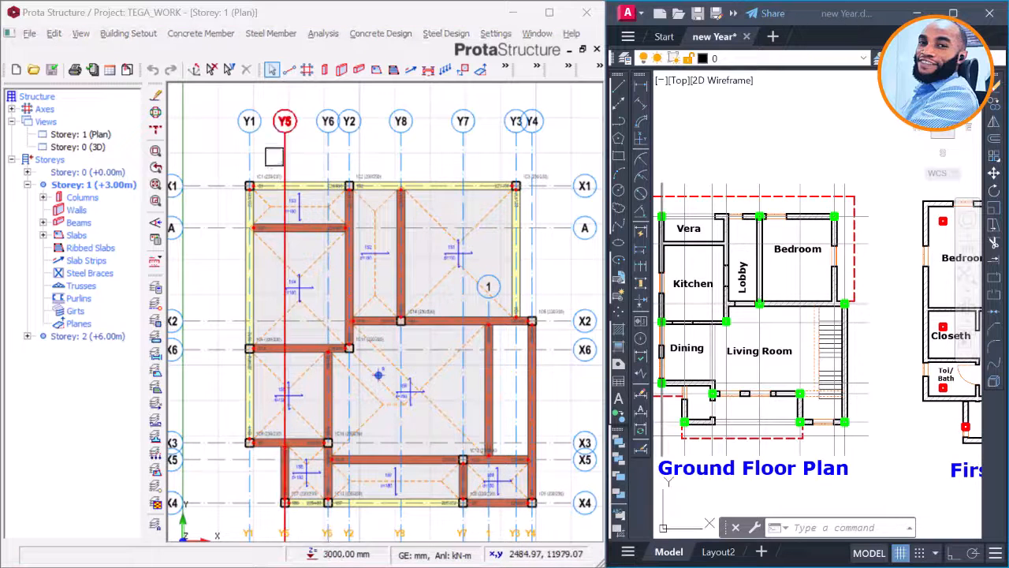
{"action": "scroll", "coordinate": [284, 158], "scroll_direction": "up", "scroll_amount": 1}
{"action": "scroll", "coordinate": [318, 163], "scroll_direction": "up", "scroll_amount": 1}
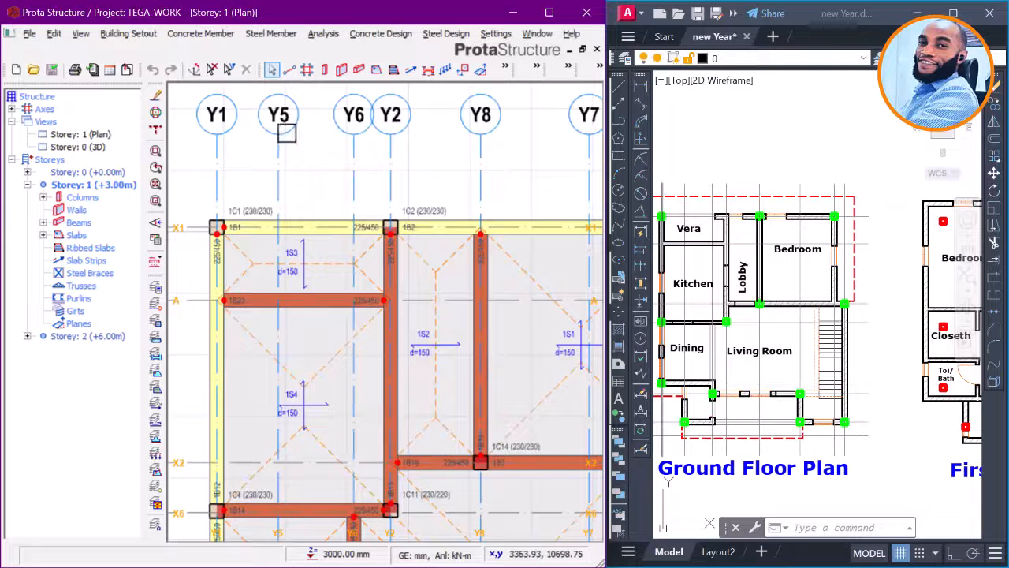
{"action": "left_click", "coordinate": [224, 35]}
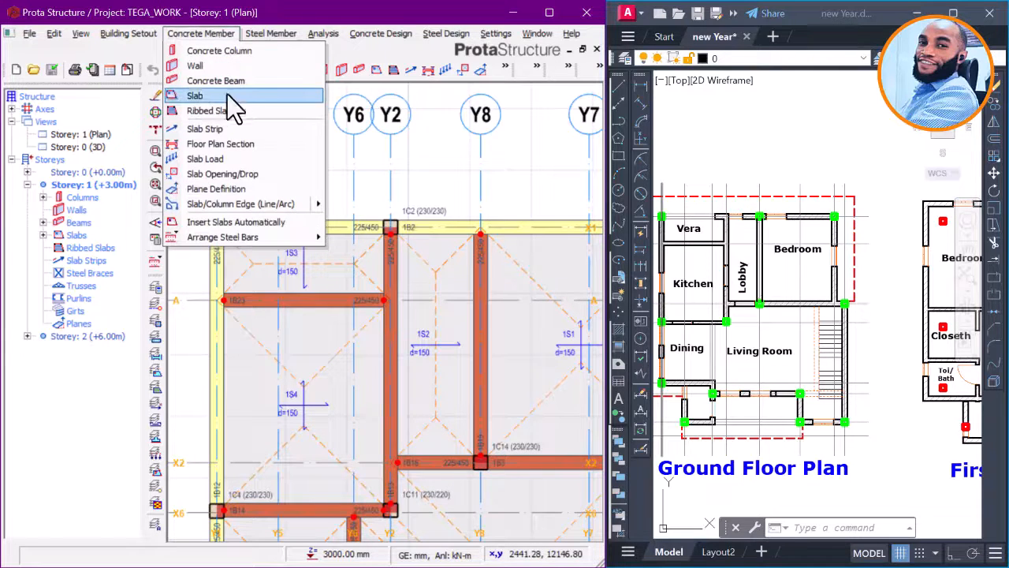
{"action": "left_click", "coordinate": [219, 96]}
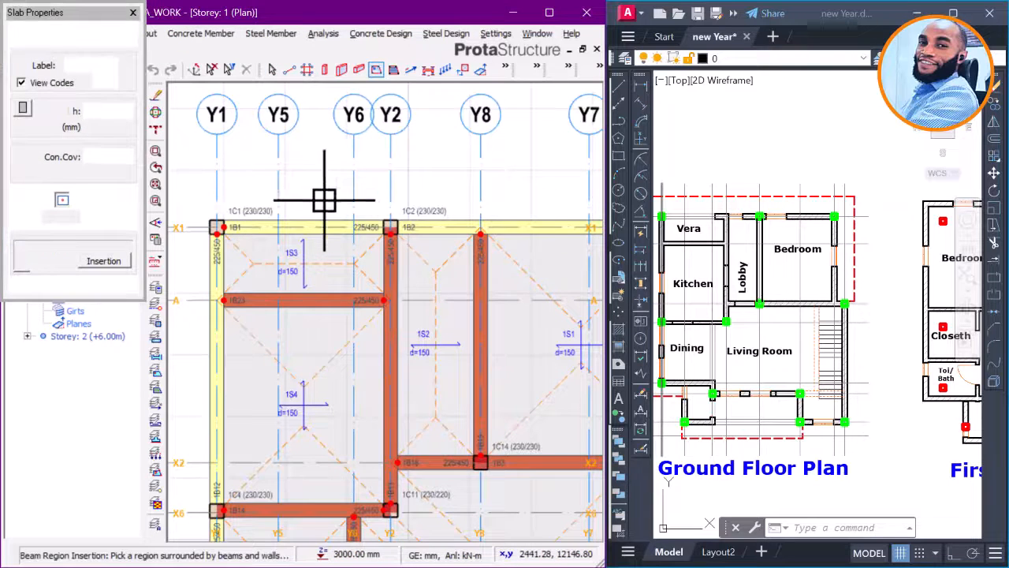
{"action": "scroll", "coordinate": [322, 193], "scroll_direction": "down", "scroll_amount": 2}
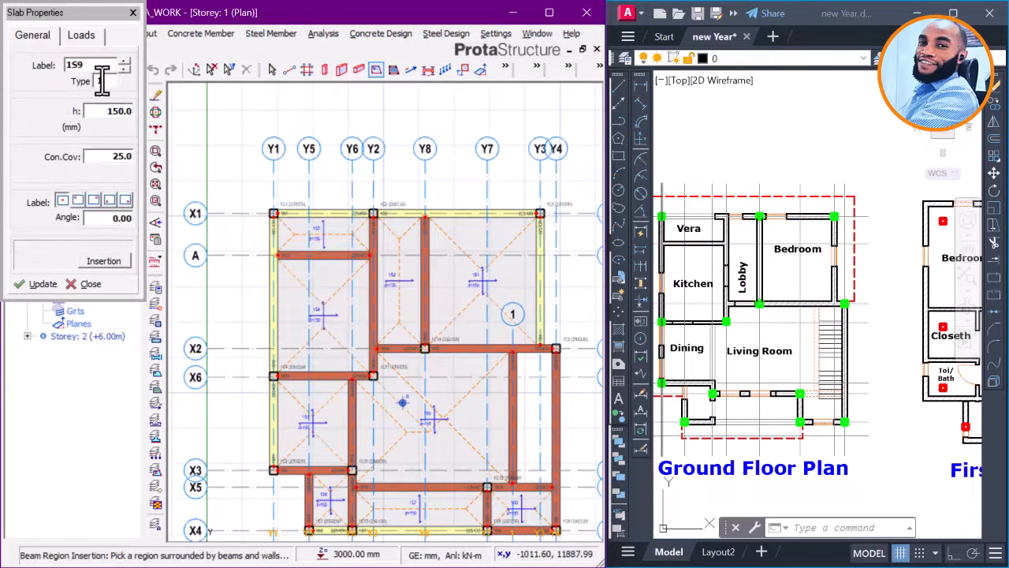
{"action": "left_click", "coordinate": [102, 82]}
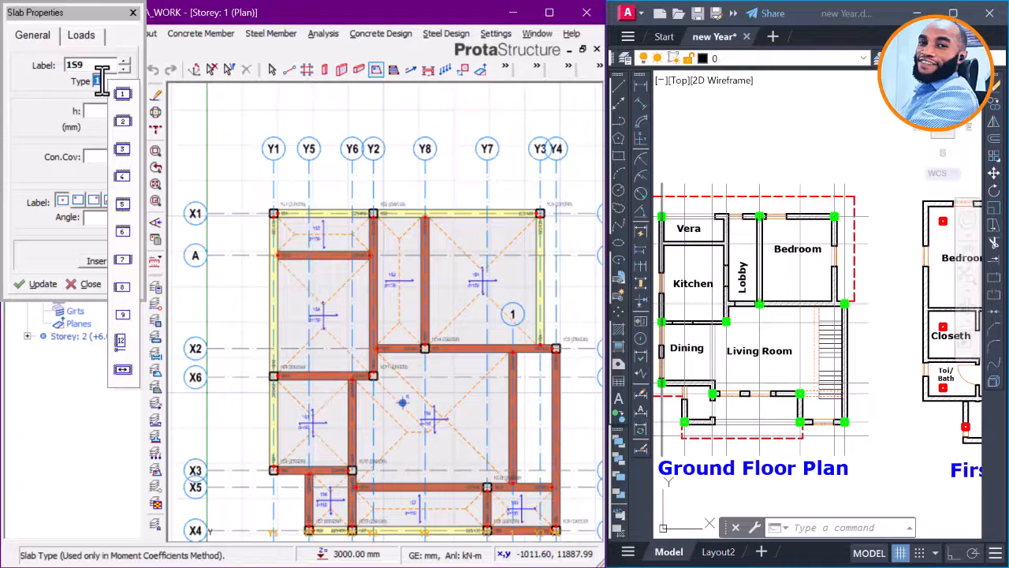
{"action": "left_click", "coordinate": [118, 344]}
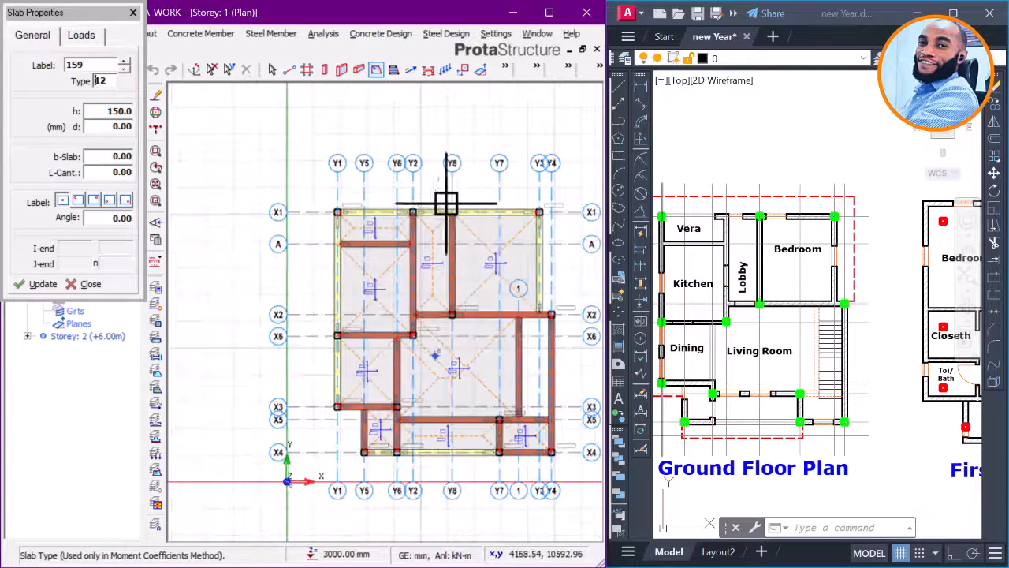
{"action": "scroll", "coordinate": [410, 204], "scroll_direction": "up", "scroll_amount": 3}
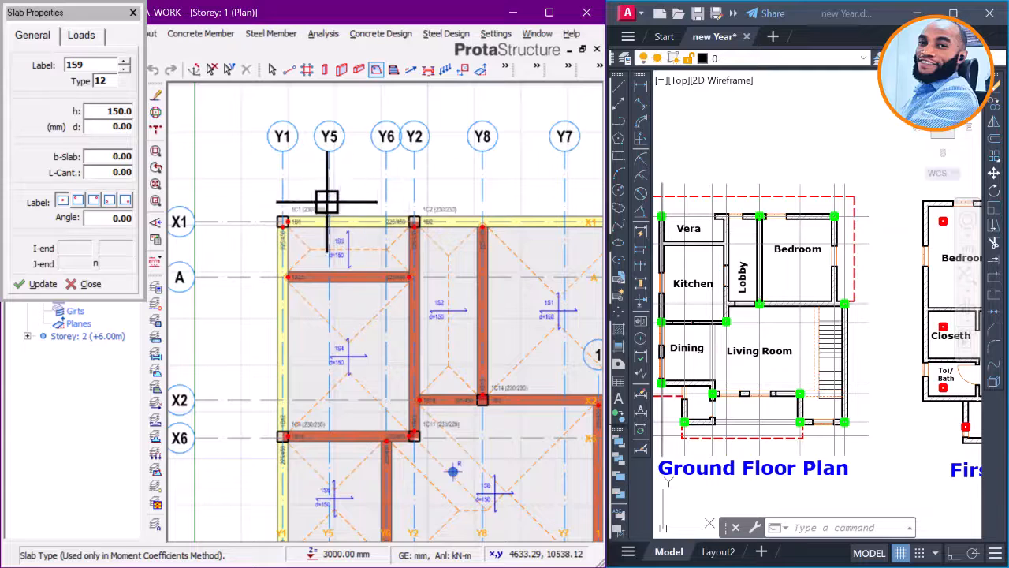
{"action": "scroll", "coordinate": [298, 212], "scroll_direction": "down", "scroll_amount": 1}
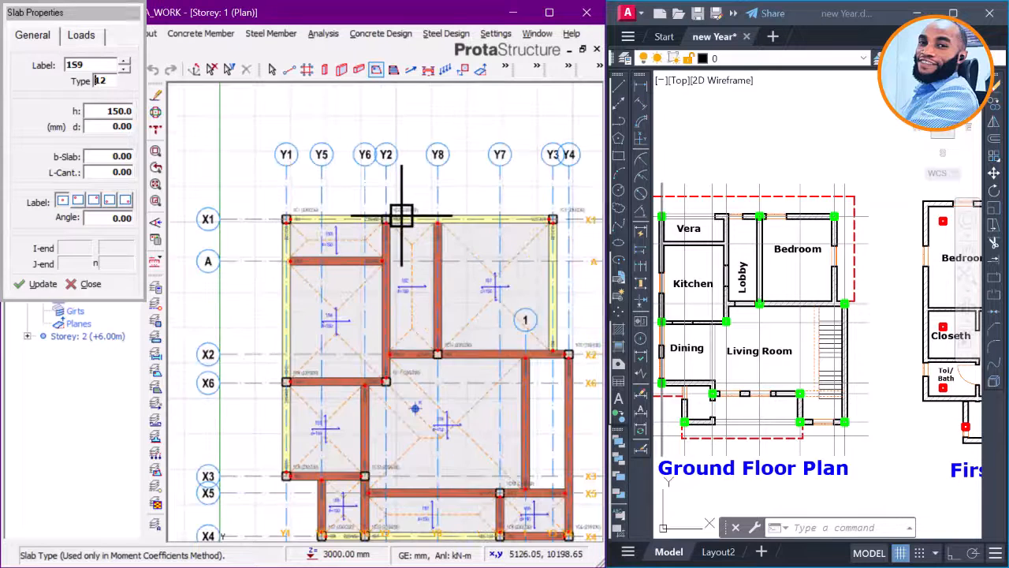
{"action": "middle_click_drag", "start_coordinate": [401, 215], "coordinate": [332, 221]}
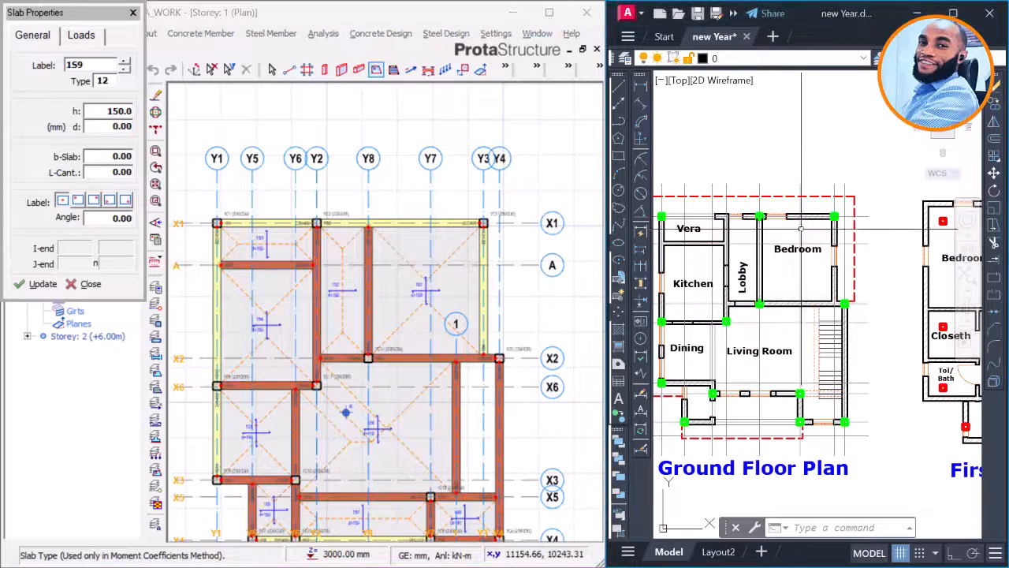
{"action": "scroll", "coordinate": [753, 237], "scroll_direction": "up", "scroll_amount": 5}
{"action": "scroll", "coordinate": [750, 269], "scroll_direction": "down", "scroll_amount": 2}
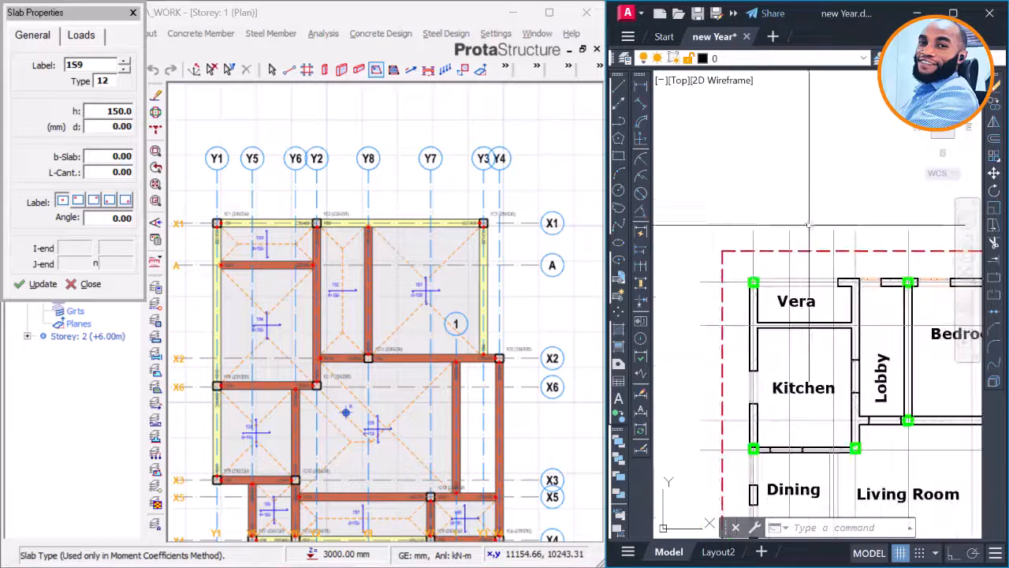
{"action": "left_click", "coordinate": [642, 101]}
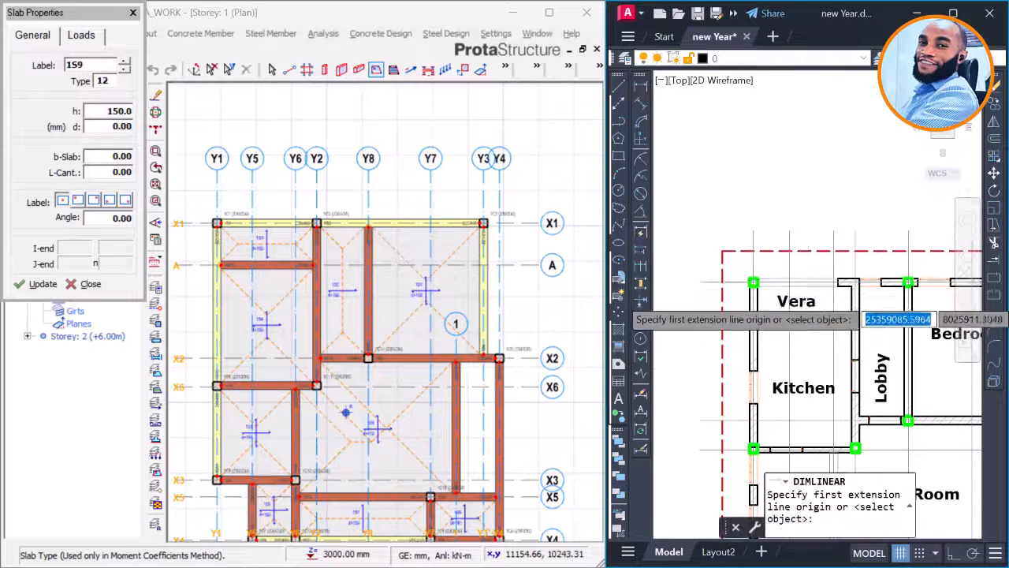
{"action": "scroll", "coordinate": [812, 339], "scroll_direction": "up", "scroll_amount": 5}
{"action": "left_click", "coordinate": [812, 337]}
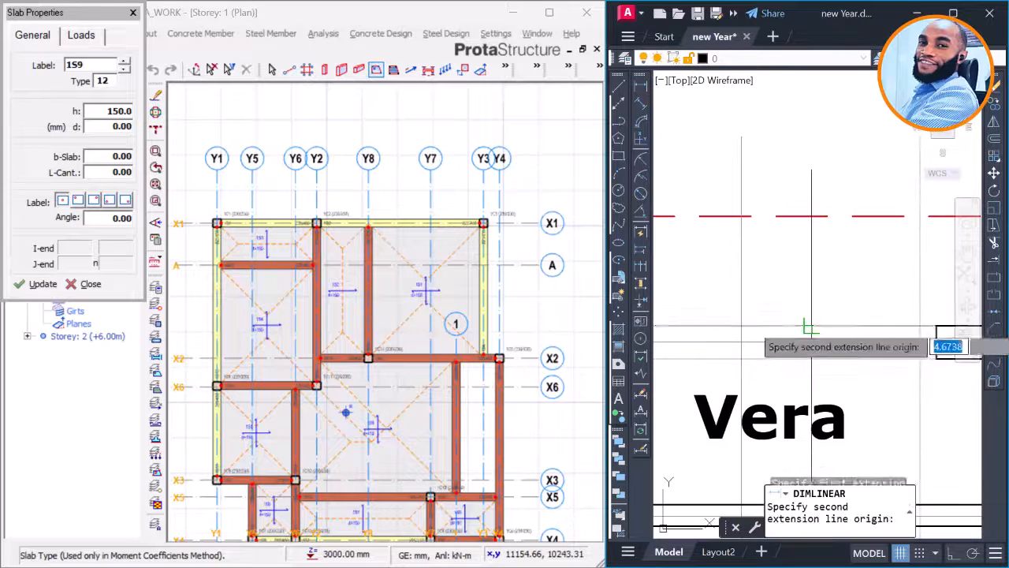
{"action": "left_click", "coordinate": [818, 216]}
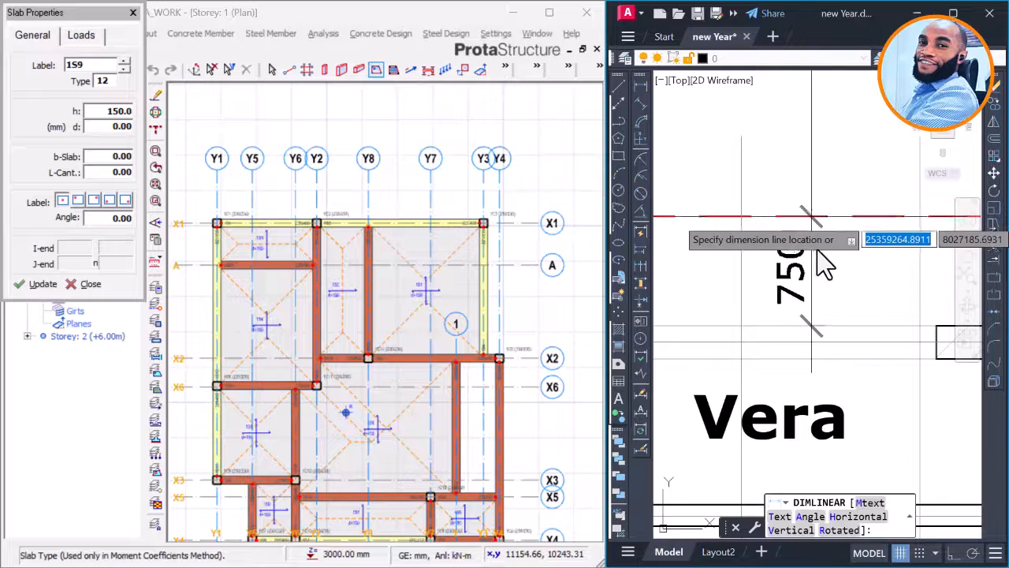
{"action": "scroll", "coordinate": [808, 264], "scroll_direction": "down", "scroll_amount": 2}
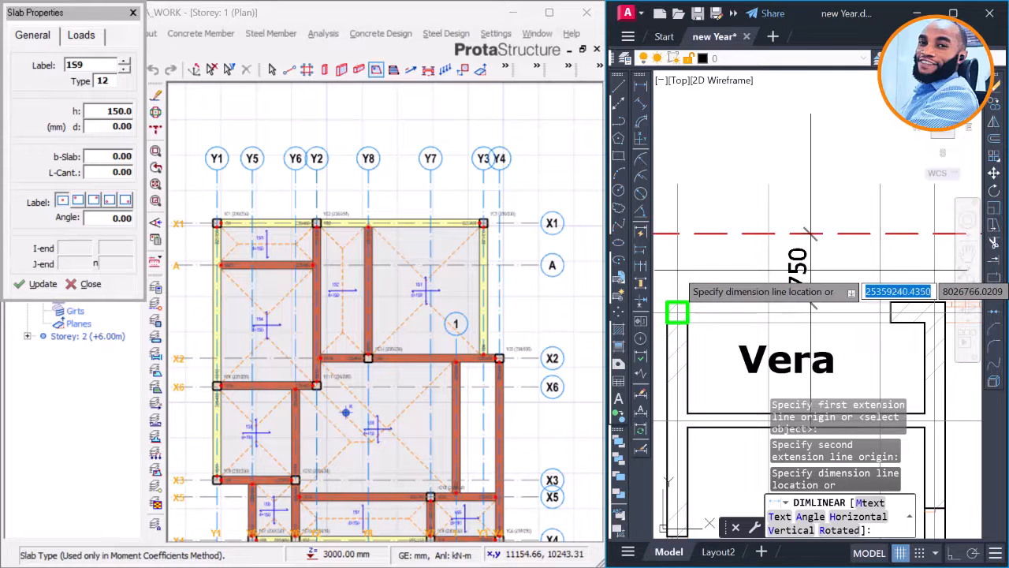
{"action": "scroll", "coordinate": [804, 235], "scroll_direction": "down", "scroll_amount": 3}
{"action": "key", "text": "Escape"}
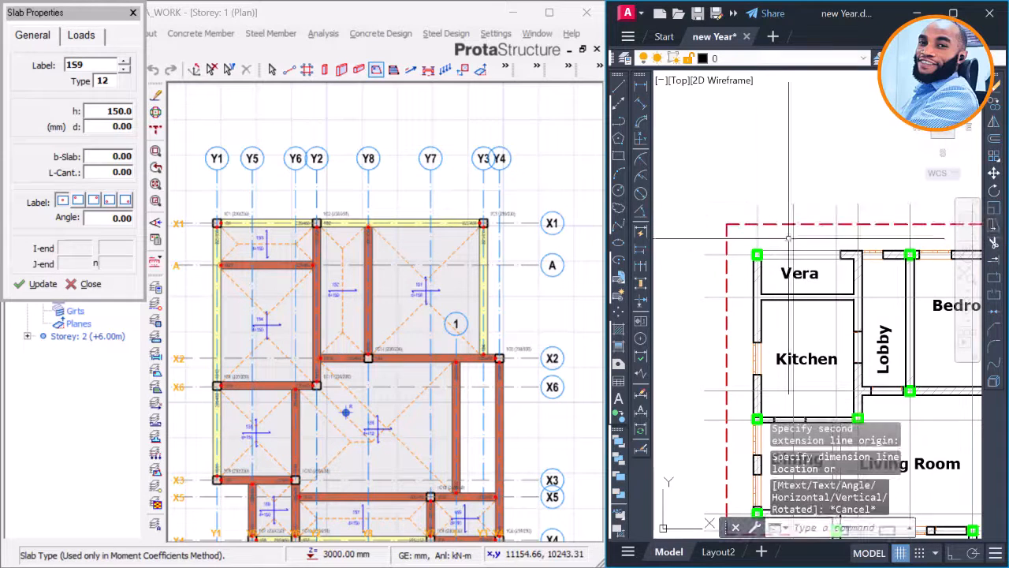
Step: Place a linear dimension above Vera from the outer wall line to the dashed cantilever edge on the Ground Floor Plan
{"action": "scroll", "coordinate": [789, 236], "scroll_direction": "down", "scroll_amount": 4}
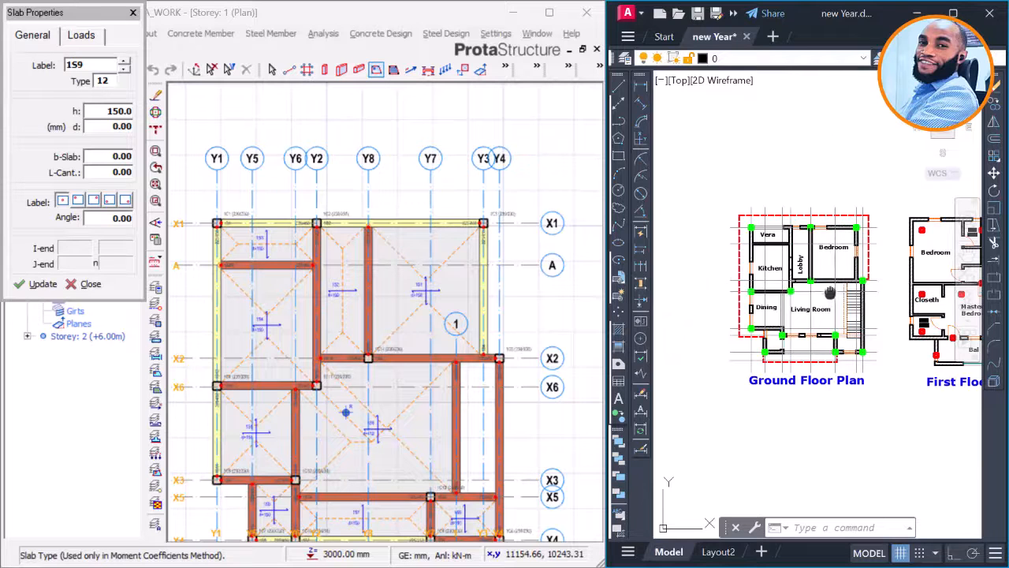
{"action": "middle_click_drag", "start_coordinate": [830, 293], "coordinate": [770, 264]}
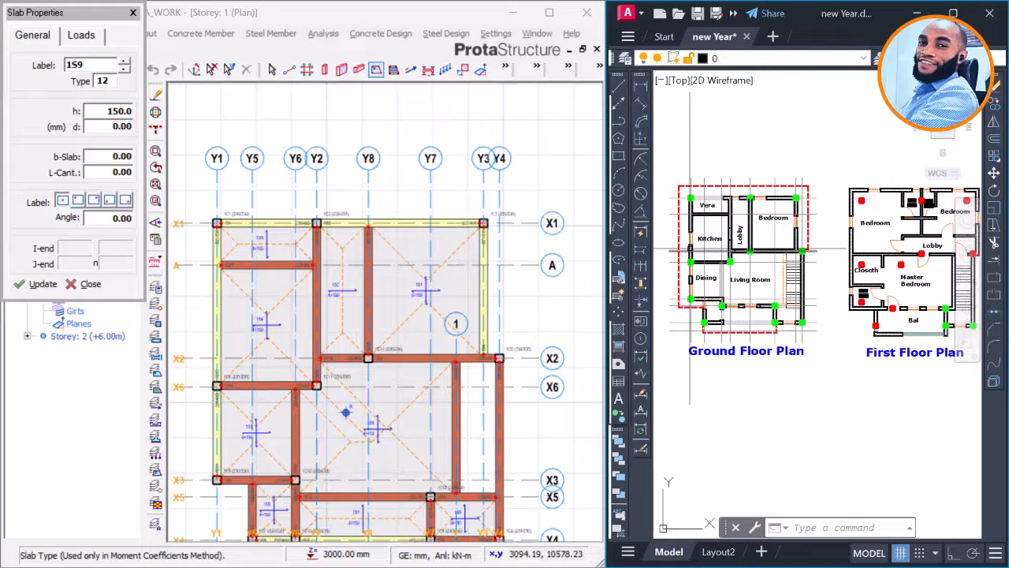
{"action": "scroll", "coordinate": [678, 158], "scroll_direction": "up", "scroll_amount": 6}
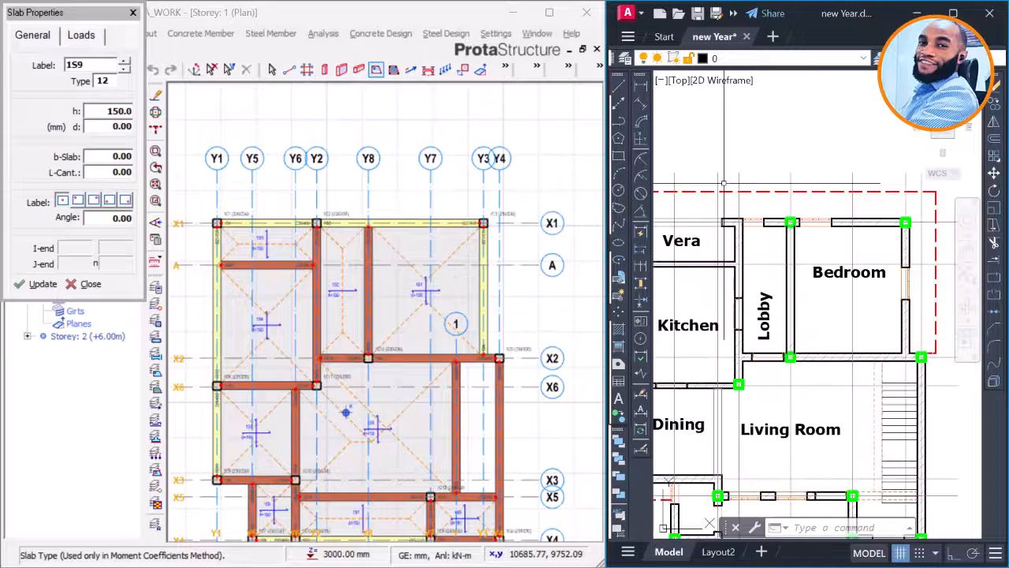
{"action": "left_click", "coordinate": [641, 85]}
{"action": "scroll", "coordinate": [824, 278], "scroll_direction": "up", "scroll_amount": 4}
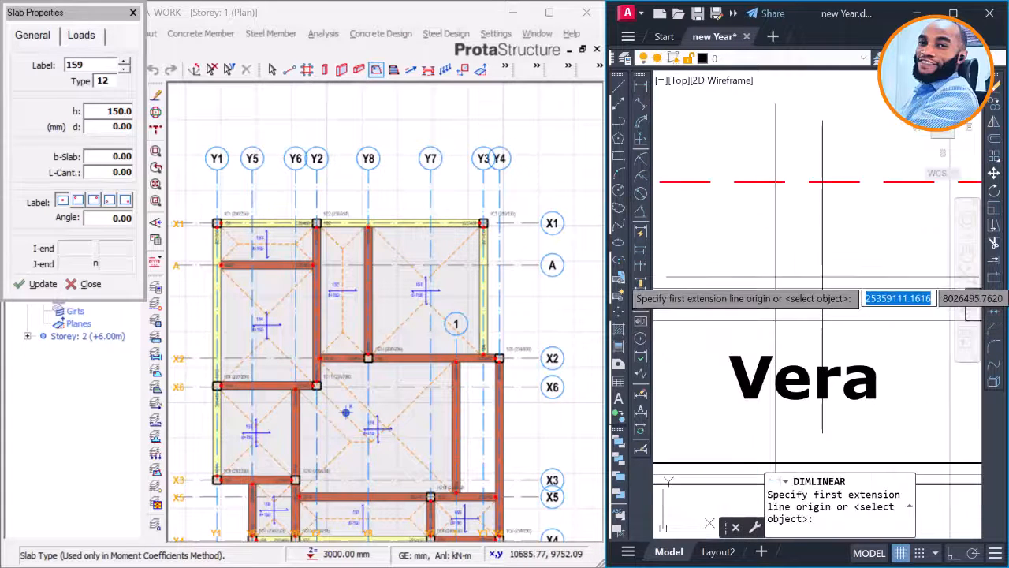
{"action": "left_click", "coordinate": [821, 303]}
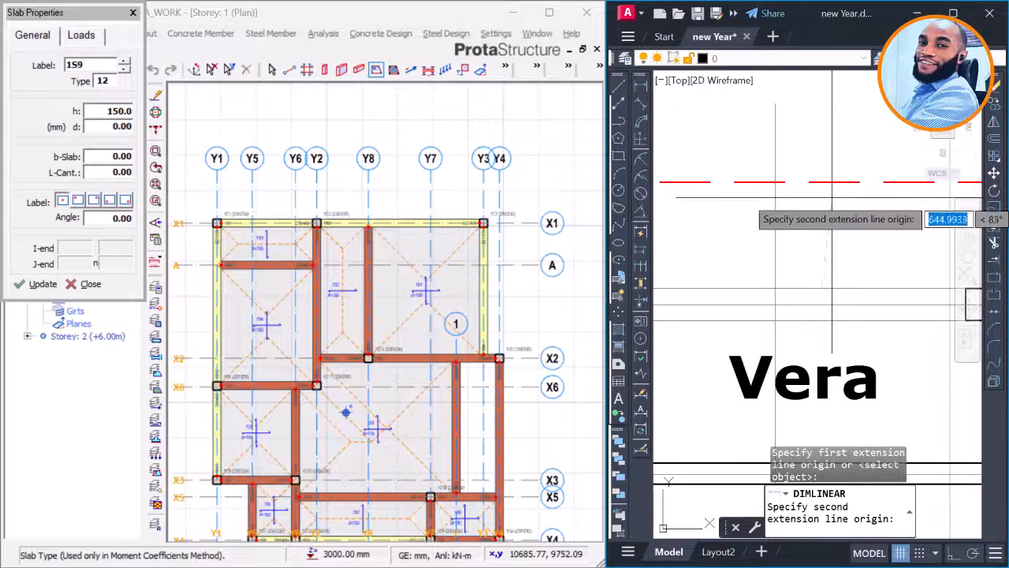
{"action": "left_click", "coordinate": [820, 182]}
{"action": "left_click", "coordinate": [746, 227]}
{"action": "scroll", "coordinate": [745, 236], "scroll_direction": "down", "scroll_amount": 5}
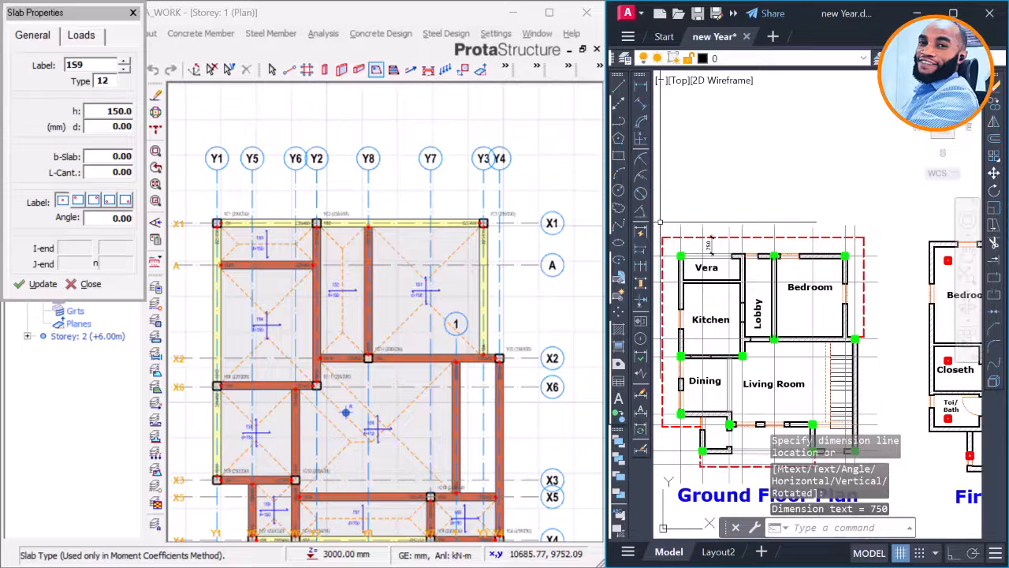
{"action": "mouse_move", "coordinate": [661, 207]}
{"action": "left_mouse_down"}
{"action": "mouse_move", "coordinate": [734, 232]}
{"action": "mouse_move", "coordinate": [876, 235]}
{"action": "left_mouse_up"}
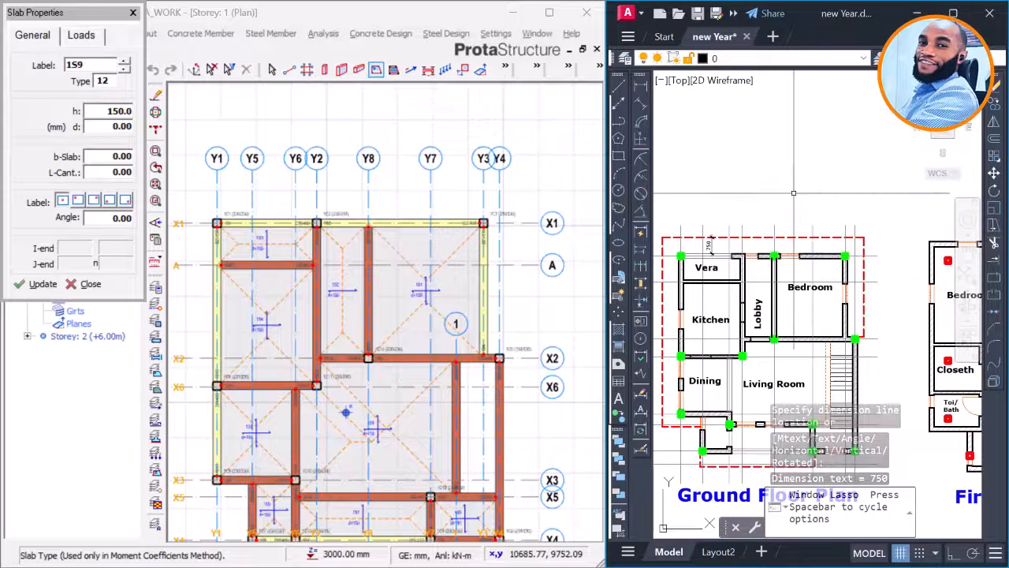
{"action": "middle_click_drag", "start_coordinate": [701, 242], "coordinate": [738, 252]}
{"action": "left_click", "coordinate": [691, 226]}
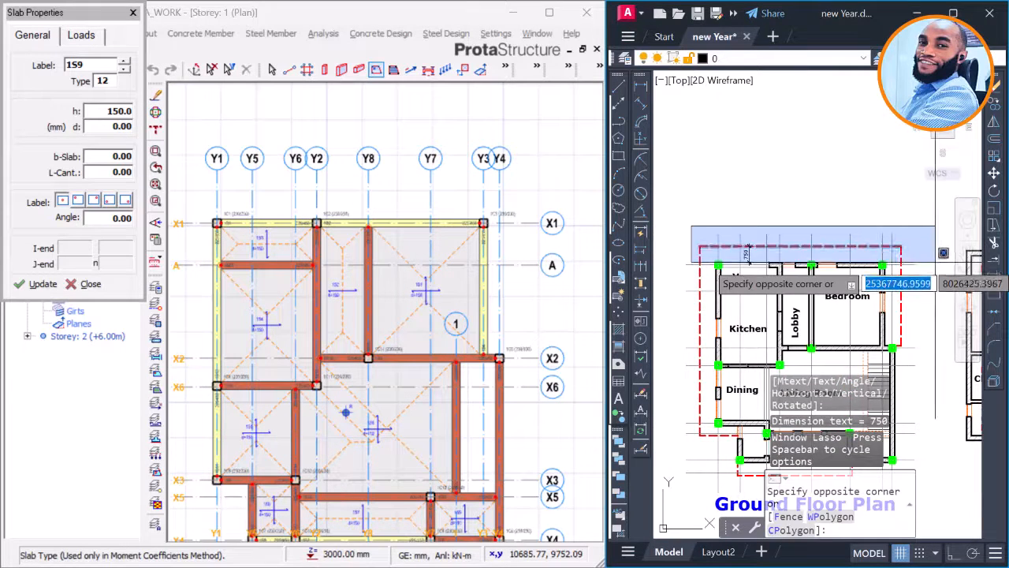
{"action": "left_click", "coordinate": [821, 186]}
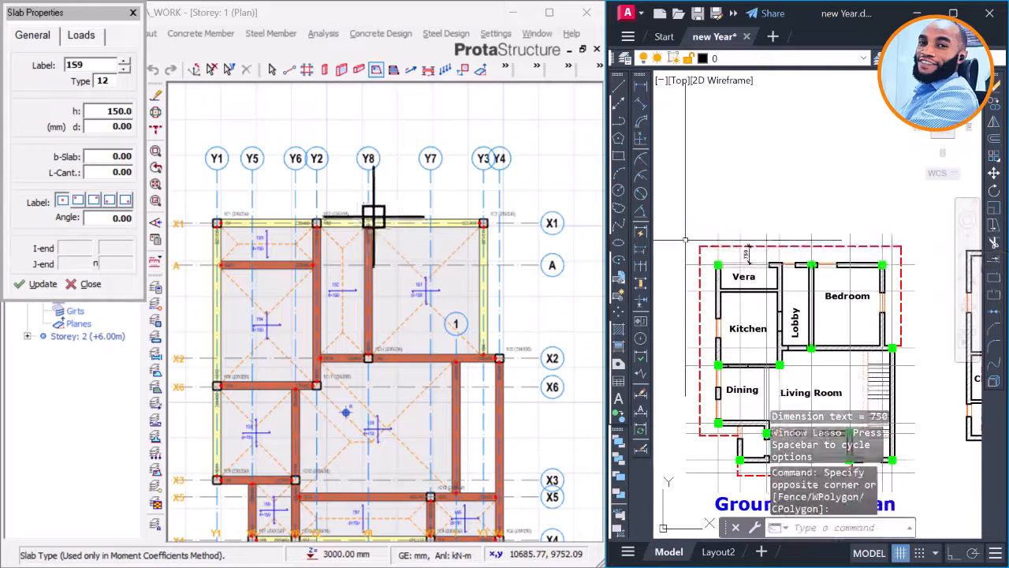
Step: Set the new slab's cantilever length to 750 mm and its parapet load to 9.81 kN/m
{"action": "scroll", "coordinate": [272, 214], "scroll_direction": "up", "scroll_amount": 3}
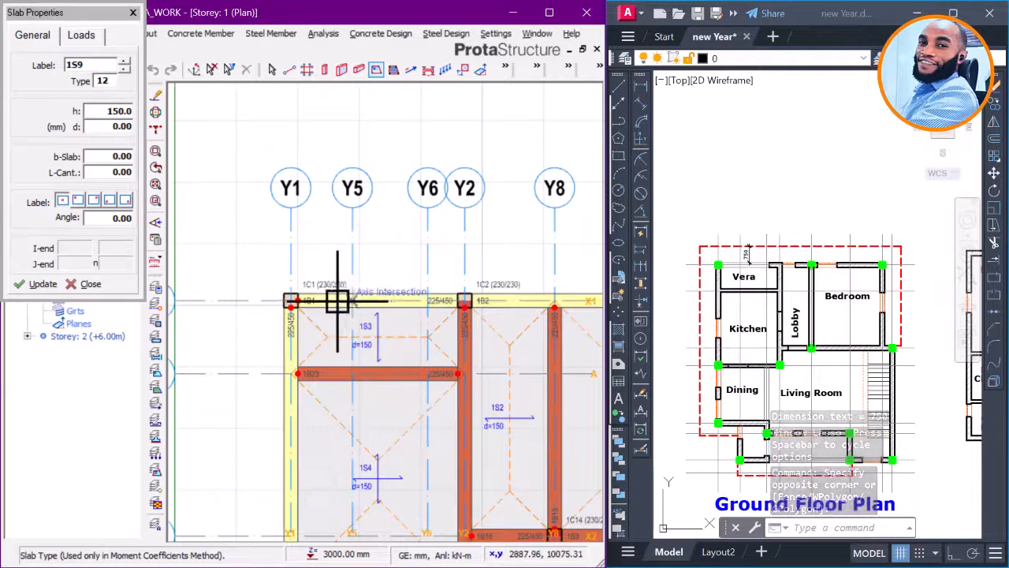
{"action": "scroll", "coordinate": [292, 297], "scroll_direction": "up", "scroll_amount": 1}
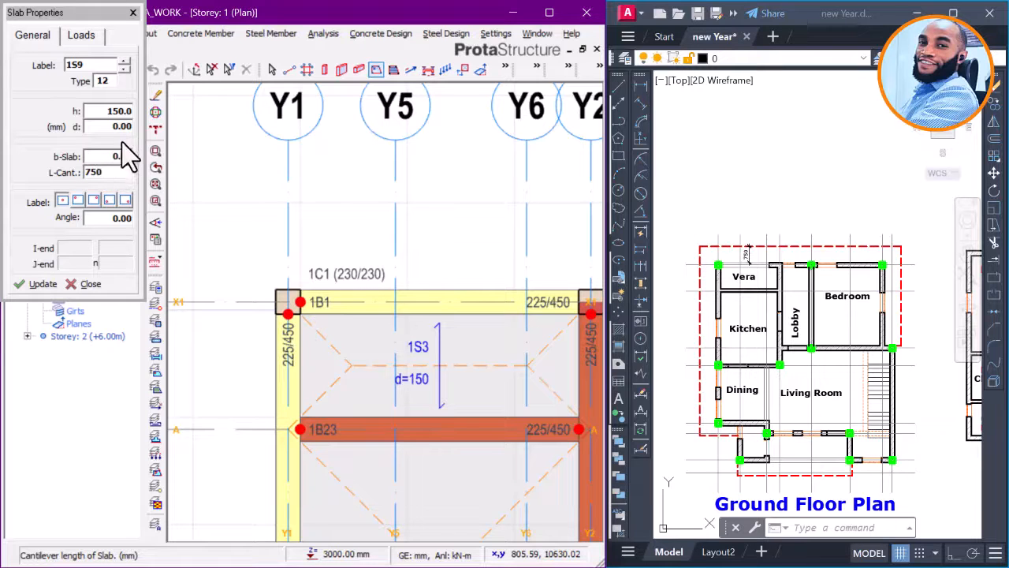
{"action": "left_click", "coordinate": [85, 36]}
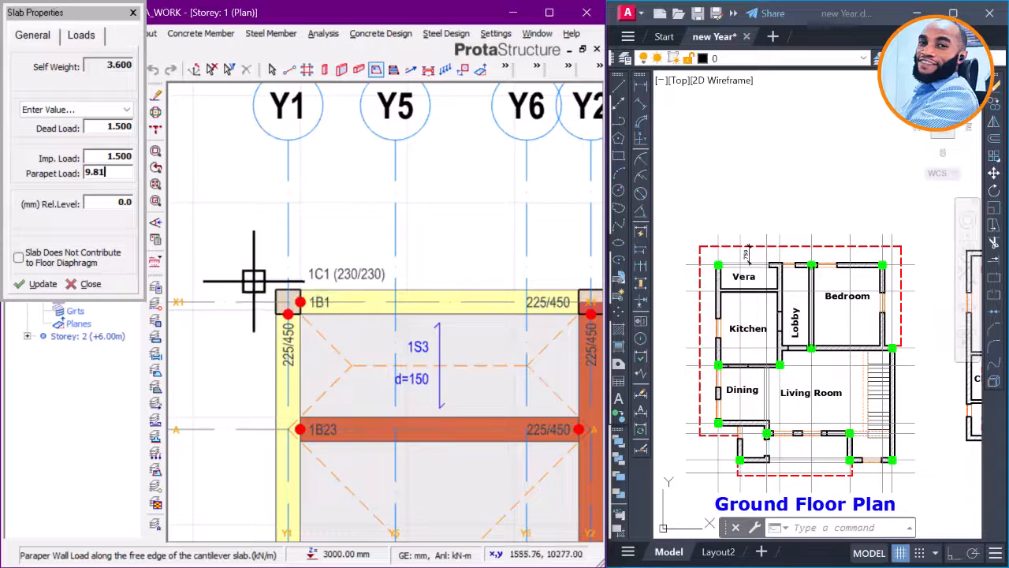
Step: Insert the cantilever slab along axis X1 between columns 1C1 and 1C2, on the outer side of beam 1B1
{"action": "scroll", "coordinate": [282, 286], "scroll_direction": "down", "scroll_amount": 2}
{"action": "scroll", "coordinate": [289, 302], "scroll_direction": "up", "scroll_amount": 2}
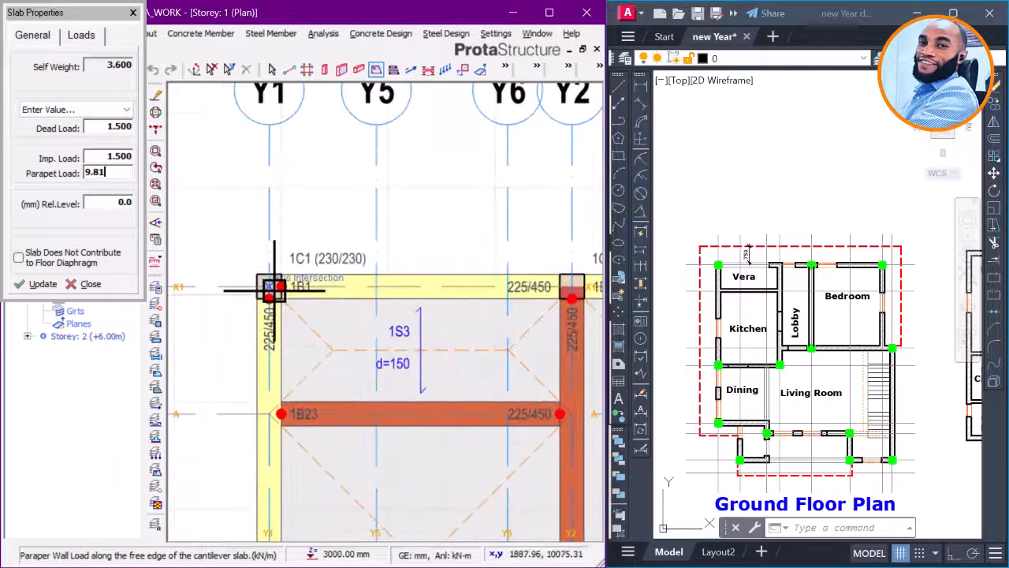
{"action": "scroll", "coordinate": [235, 239], "scroll_direction": "down", "scroll_amount": 3}
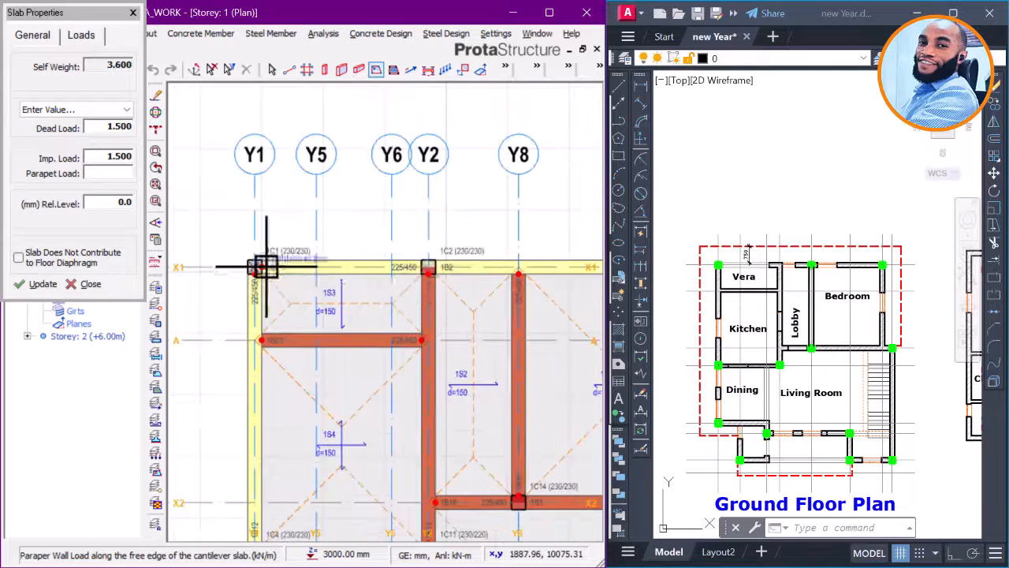
{"action": "left_click_drag", "start_coordinate": [264, 267], "coordinate": [429, 272]}
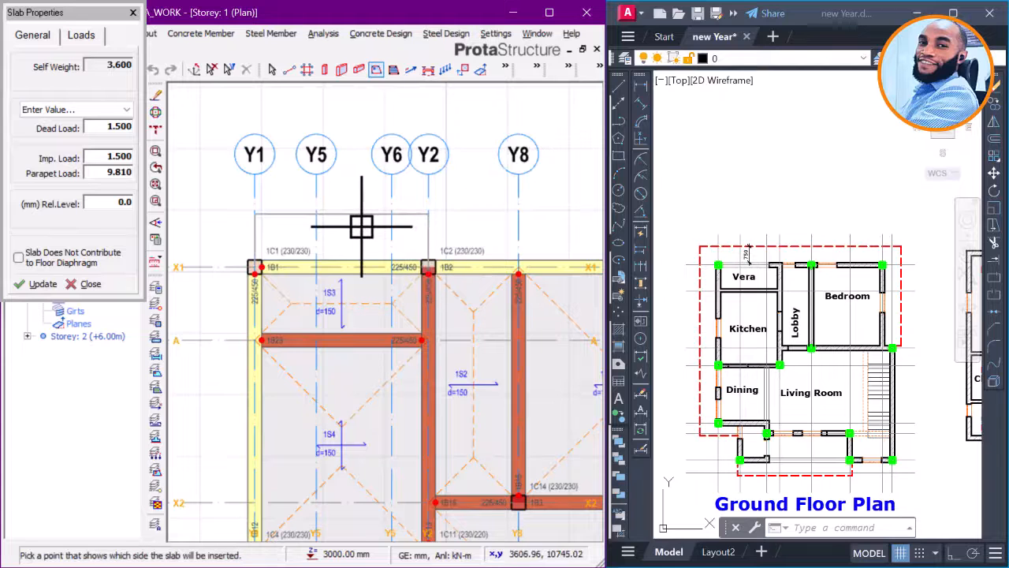
Step: Insert another cantilever slab along axis X1 between columns 1C2 and 1C3, on the outer side of the beam
{"action": "middle_click_drag", "start_coordinate": [455, 258], "coordinate": [360, 261]}
{"action": "scroll", "coordinate": [359, 258], "scroll_direction": "up", "scroll_amount": 3}
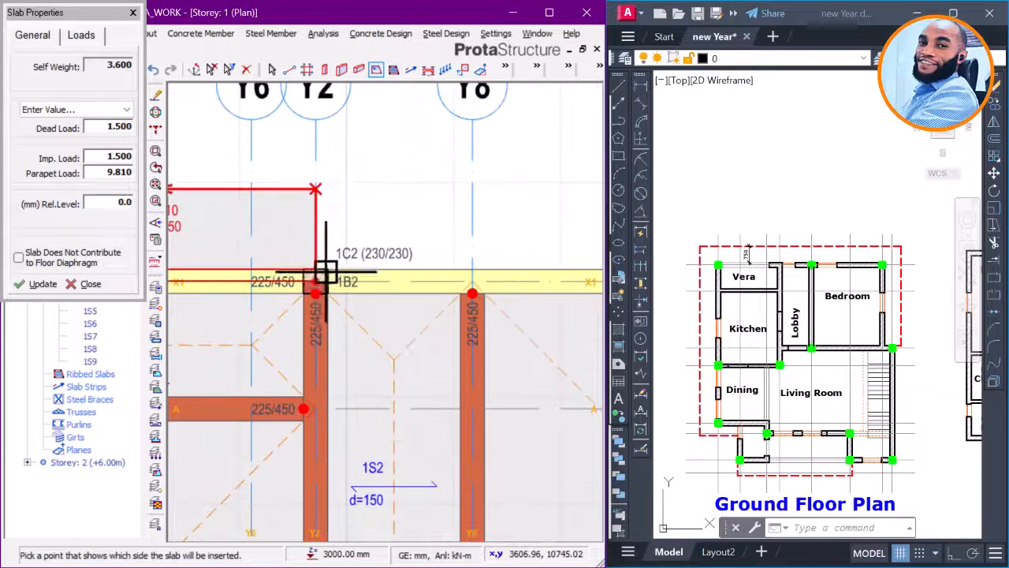
{"action": "scroll", "coordinate": [319, 276], "scroll_direction": "down", "scroll_amount": 2}
{"action": "scroll", "coordinate": [446, 279], "scroll_direction": "right", "scroll_amount": 3}
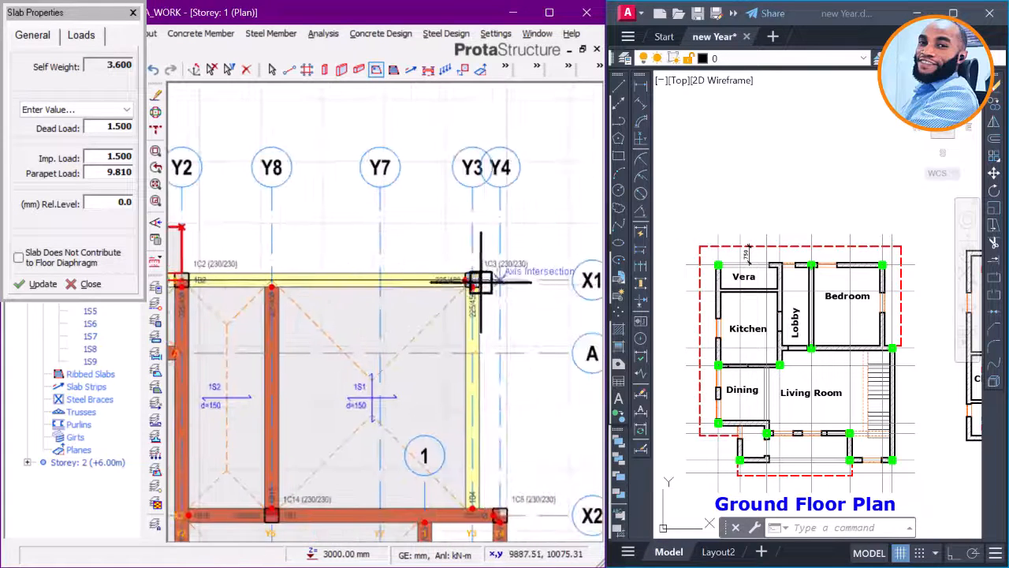
{"action": "left_click", "coordinate": [508, 262]}
{"action": "scroll", "coordinate": [518, 236], "scroll_direction": "down", "scroll_amount": 3}
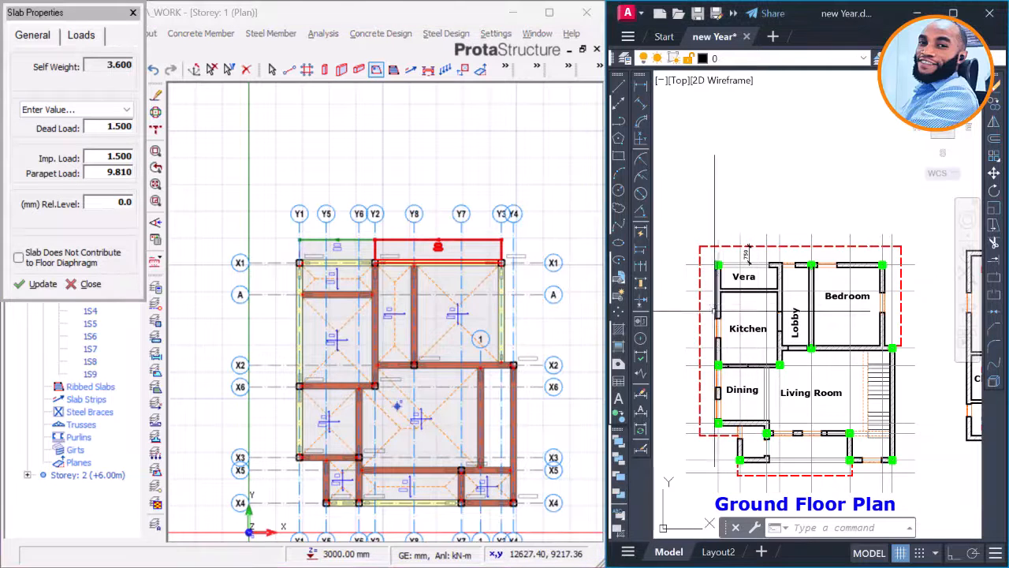
Step: Place a horizontal linear dimension beside Vera and Kitchen from the outer wall face to the dashed cantilever edge
{"action": "scroll", "coordinate": [715, 280], "scroll_direction": "up", "scroll_amount": 4}
{"action": "middle_click_drag", "start_coordinate": [715, 277], "coordinate": [784, 288]}
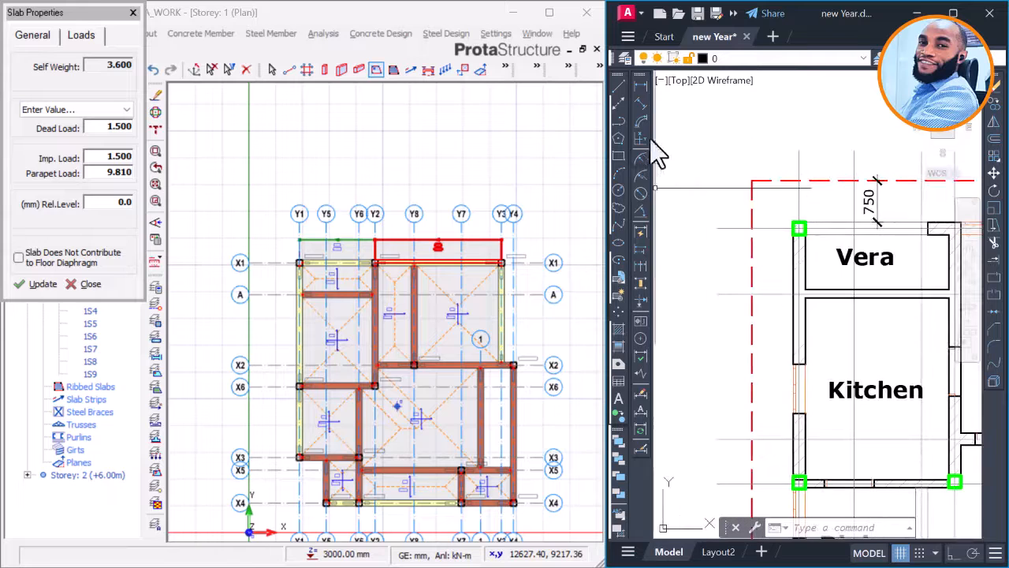
{"action": "left_click", "coordinate": [641, 89]}
{"action": "scroll", "coordinate": [791, 322], "scroll_direction": "up", "scroll_amount": 2}
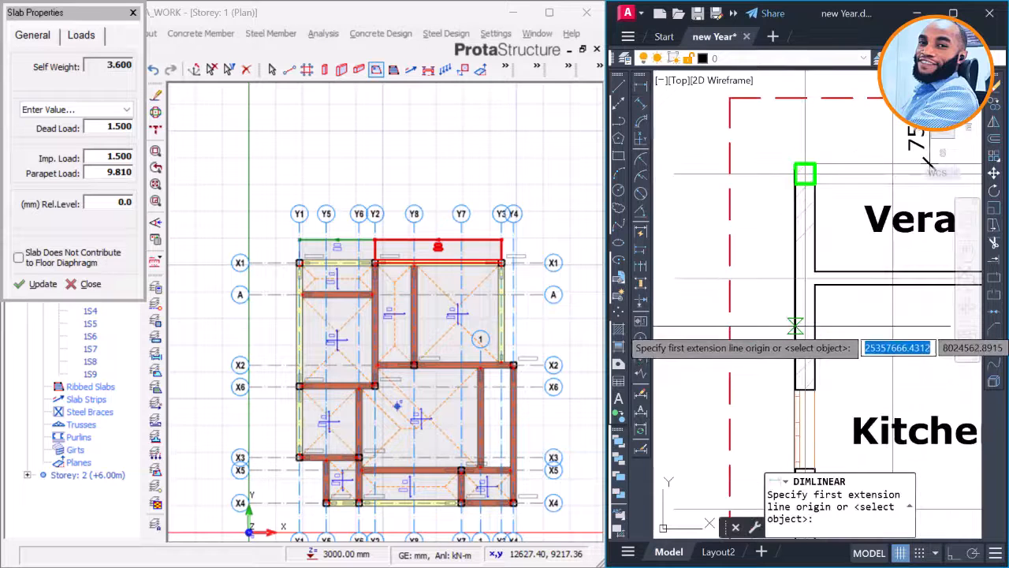
{"action": "left_click", "coordinate": [794, 324]}
{"action": "left_click", "coordinate": [730, 324]}
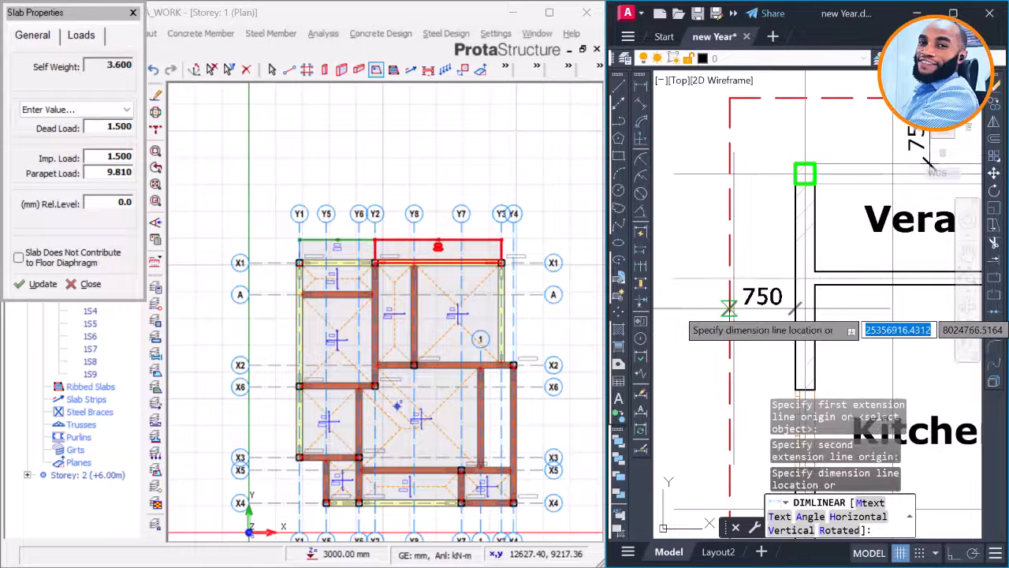
{"action": "scroll", "coordinate": [729, 319], "scroll_direction": "down", "scroll_amount": 2}
{"action": "left_click", "coordinate": [732, 319]}
Step: Place a vertical linear dimension at the front porch from the outer wall face to the dashed cantilever edge
{"action": "scroll", "coordinate": [731, 256], "scroll_direction": "down", "scroll_amount": 4}
{"action": "middle_click_drag", "start_coordinate": [765, 336], "coordinate": [699, 226]}
{"action": "scroll", "coordinate": [705, 304], "scroll_direction": "up", "scroll_amount": 4}
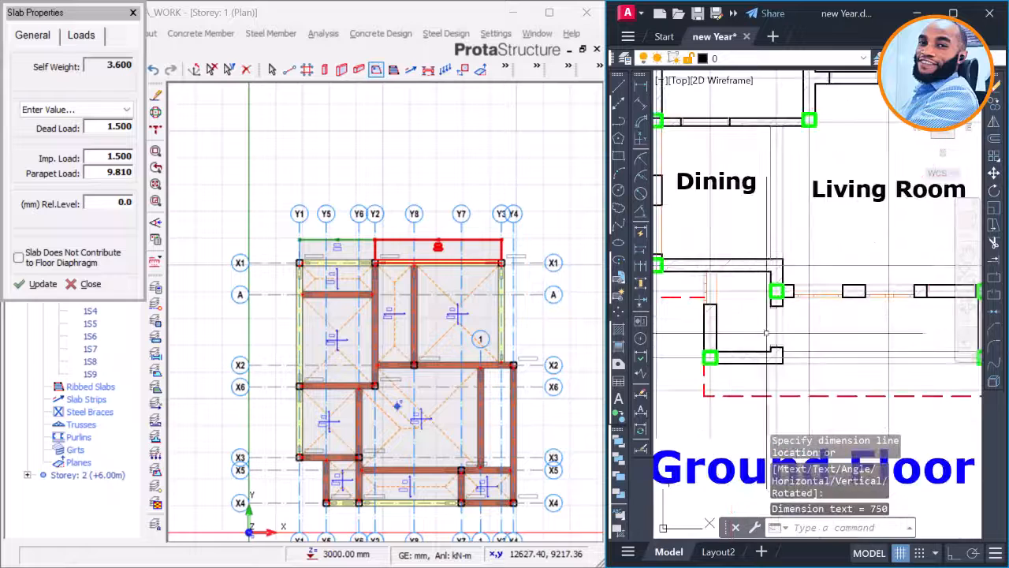
{"action": "middle_click_drag", "start_coordinate": [765, 334], "coordinate": [737, 273]}
{"action": "key", "text": "space"}
{"action": "scroll", "coordinate": [718, 315], "scroll_direction": "up", "scroll_amount": 2}
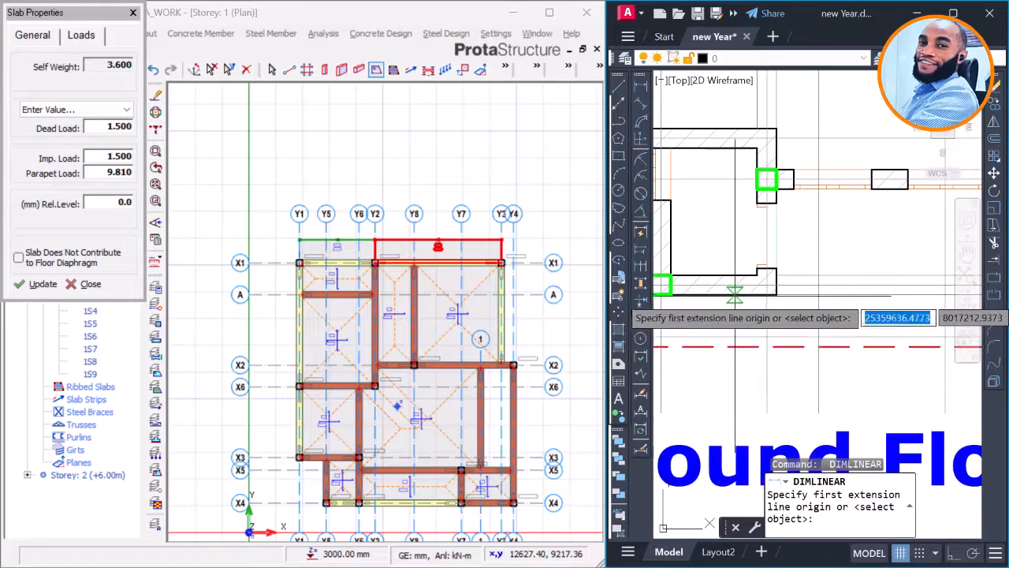
{"action": "left_click", "coordinate": [734, 295]}
{"action": "left_click", "coordinate": [735, 347]}
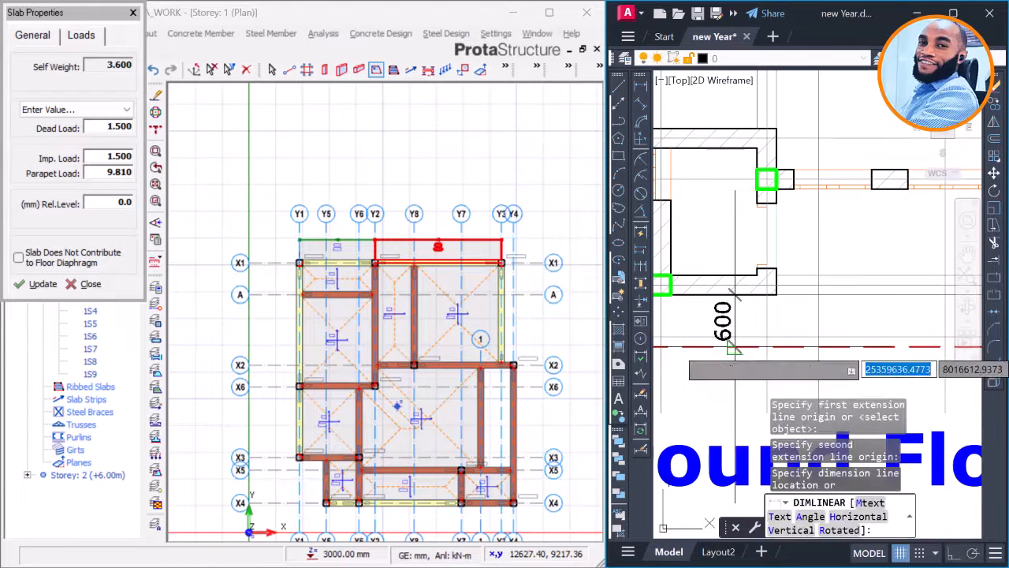
{"action": "scroll", "coordinate": [778, 354], "scroll_direction": "down", "scroll_amount": 2}
Step: Place a vertical linear dimension below Dining from the outer wall face to the dashed cantilever edge
{"action": "scroll", "coordinate": [778, 353], "scroll_direction": "down", "scroll_amount": 2}
{"action": "scroll", "coordinate": [686, 285], "scroll_direction": "up", "scroll_amount": 5}
{"action": "key", "text": "space"}
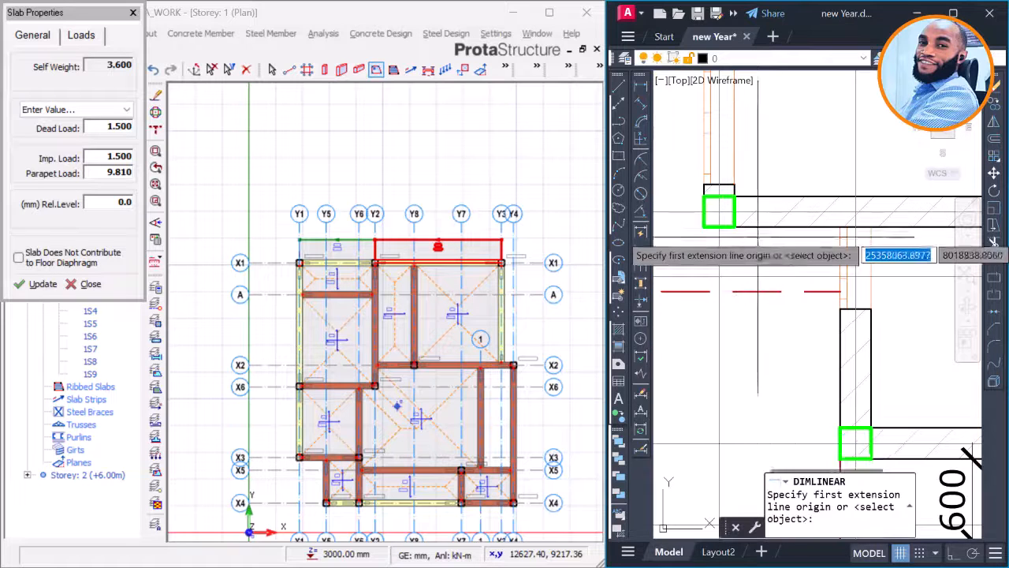
{"action": "left_click", "coordinate": [770, 230]}
{"action": "left_click", "coordinate": [769, 292]}
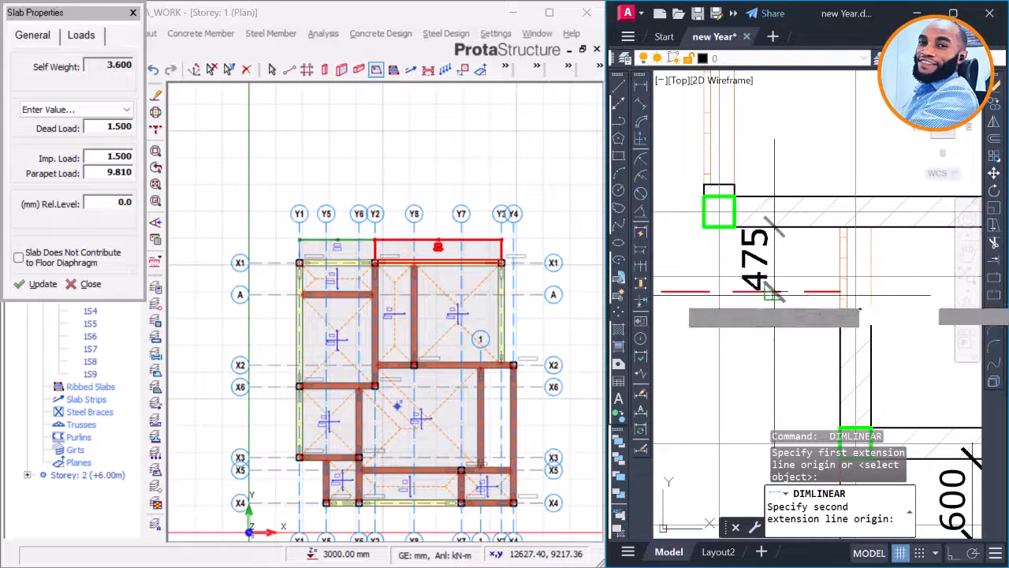
Step: Place a horizontal linear dimension beside Bedroom from the outer wall face to the dashed cantilever edge
{"action": "scroll", "coordinate": [692, 316], "scroll_direction": "down", "scroll_amount": 6}
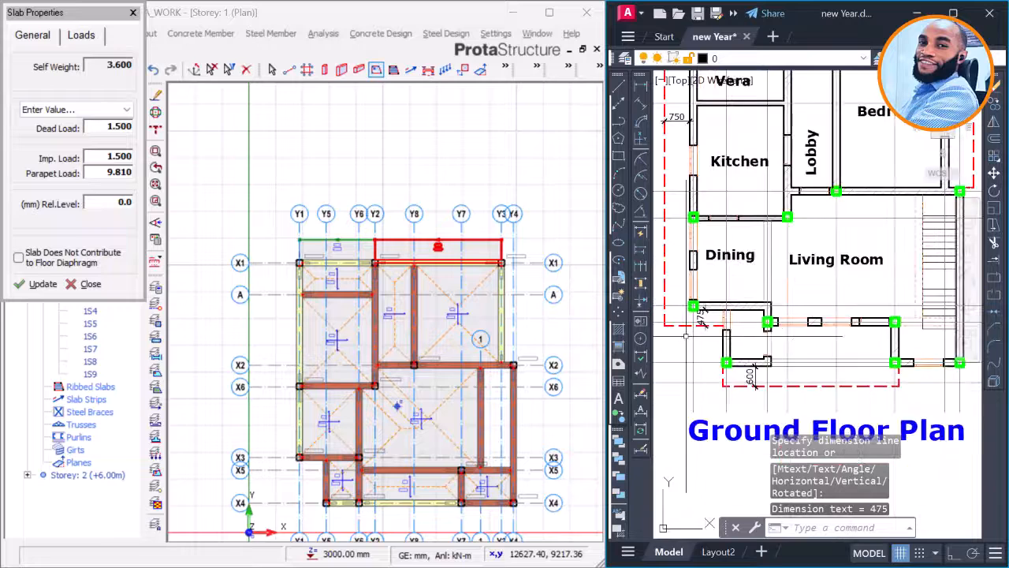
{"action": "scroll", "coordinate": [802, 242], "scroll_direction": "up", "scroll_amount": 5}
{"action": "key", "text": "space"}
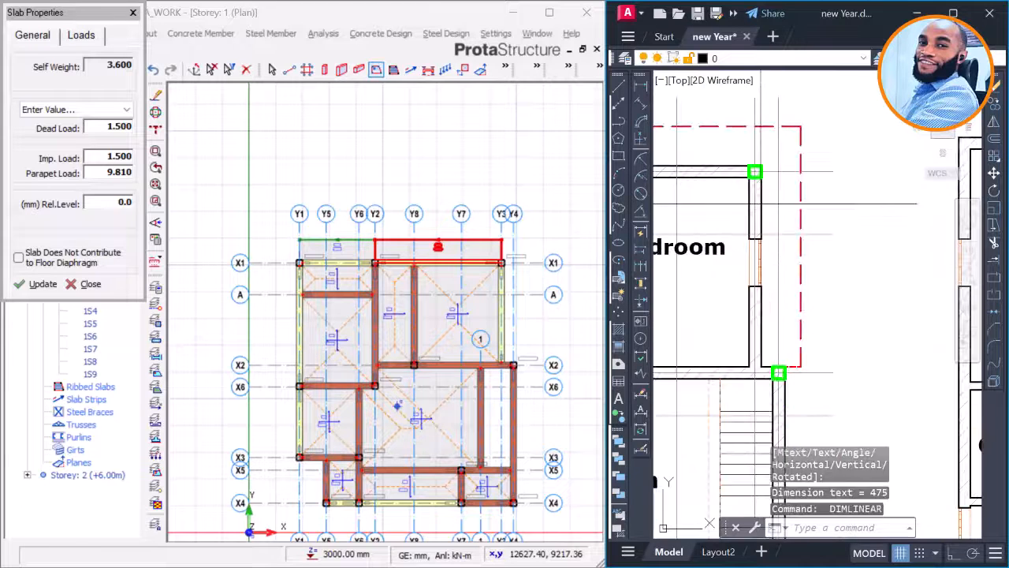
{"action": "left_click", "coordinate": [762, 202]}
{"action": "left_click", "coordinate": [800, 209]}
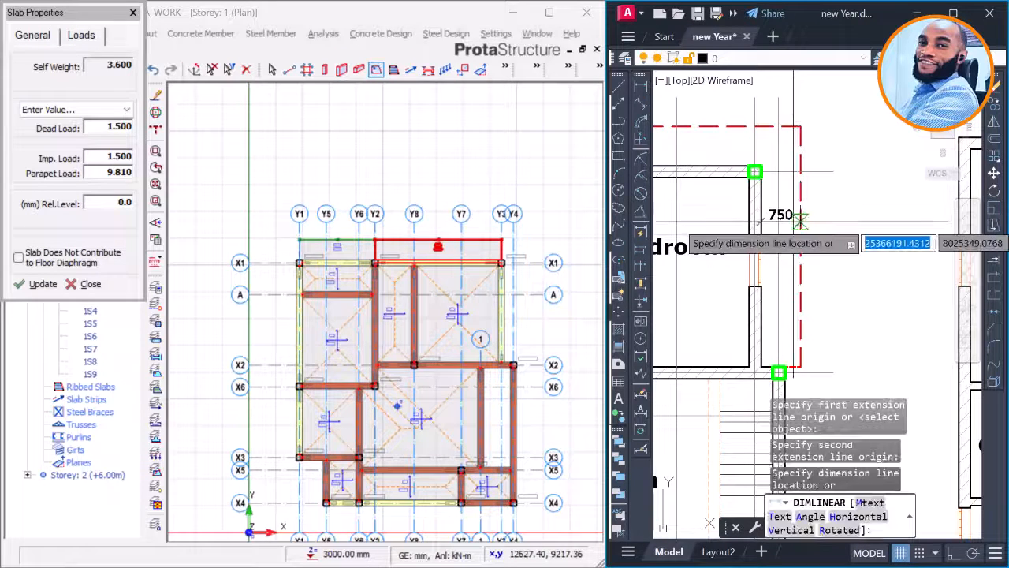
{"action": "scroll", "coordinate": [782, 256], "scroll_direction": "down", "scroll_amount": 5}
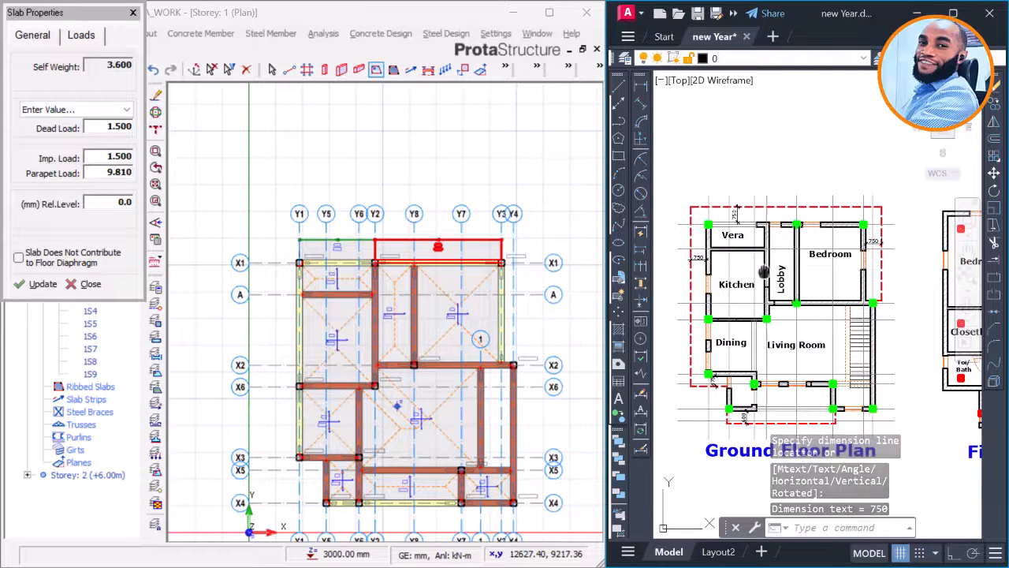
{"action": "middle_click_drag", "start_coordinate": [763, 273], "coordinate": [785, 262]}
{"action": "scroll", "coordinate": [678, 291], "scroll_direction": "up", "scroll_amount": 3}
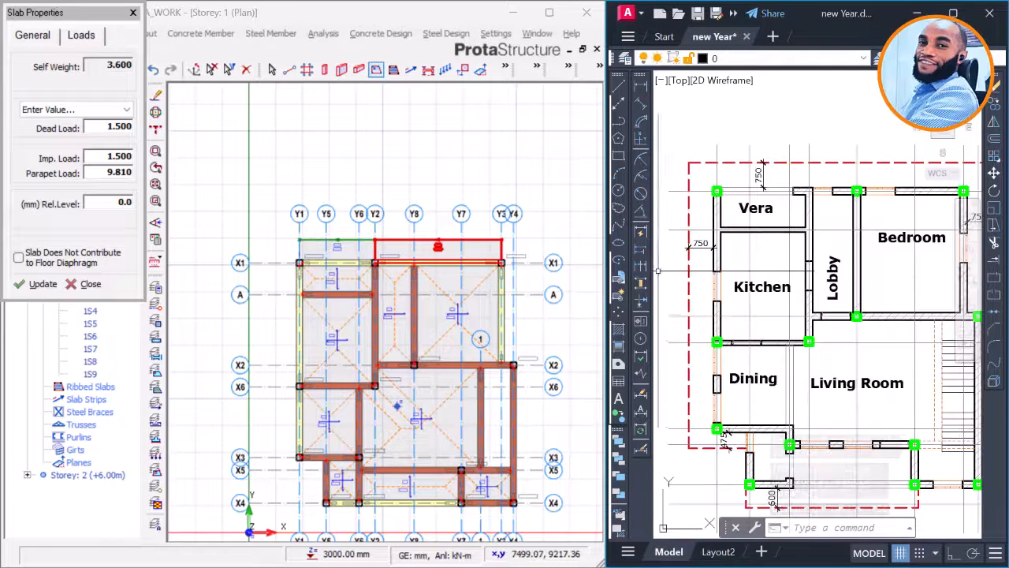
{"action": "left_click", "coordinate": [702, 117]}
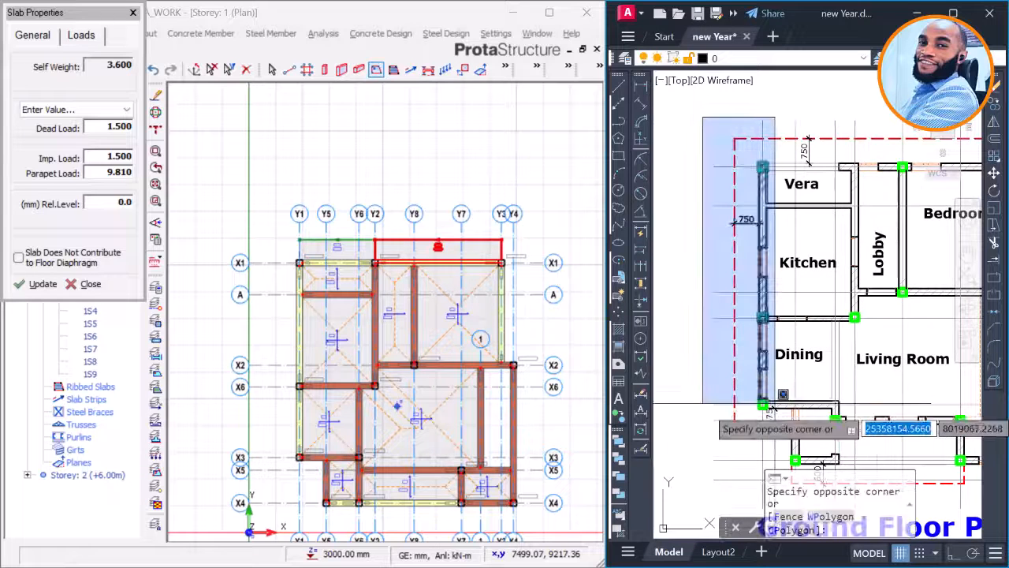
{"action": "left_click", "coordinate": [687, 180]}
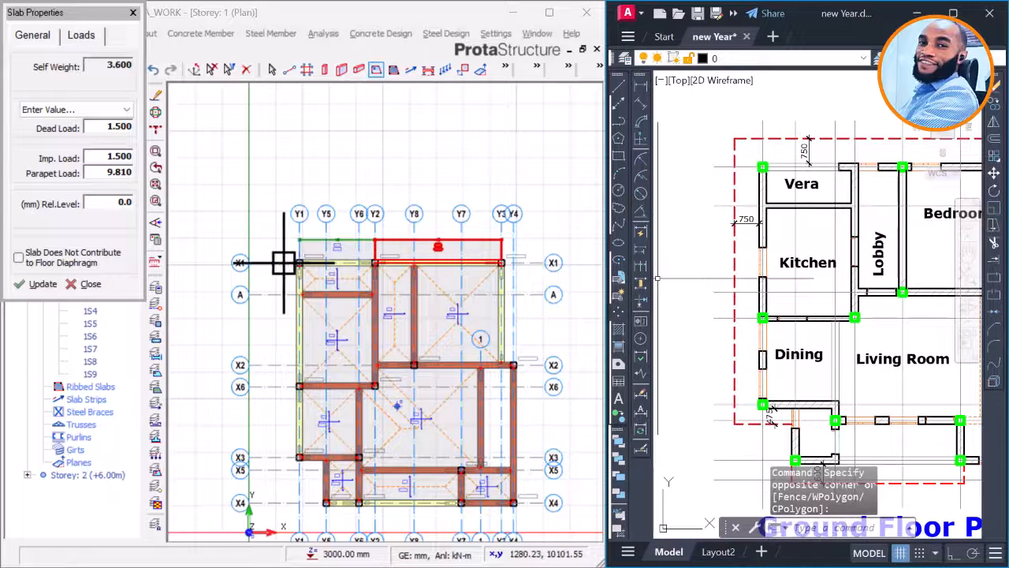
Step: Switch to Prota Structure and insert the 750 mm cantilever slab along axis Y1 between X1 and X6, outside the beam
{"action": "scroll", "coordinate": [283, 260], "scroll_direction": "up", "scroll_amount": 3}
{"action": "left_click", "coordinate": [41, 36]}
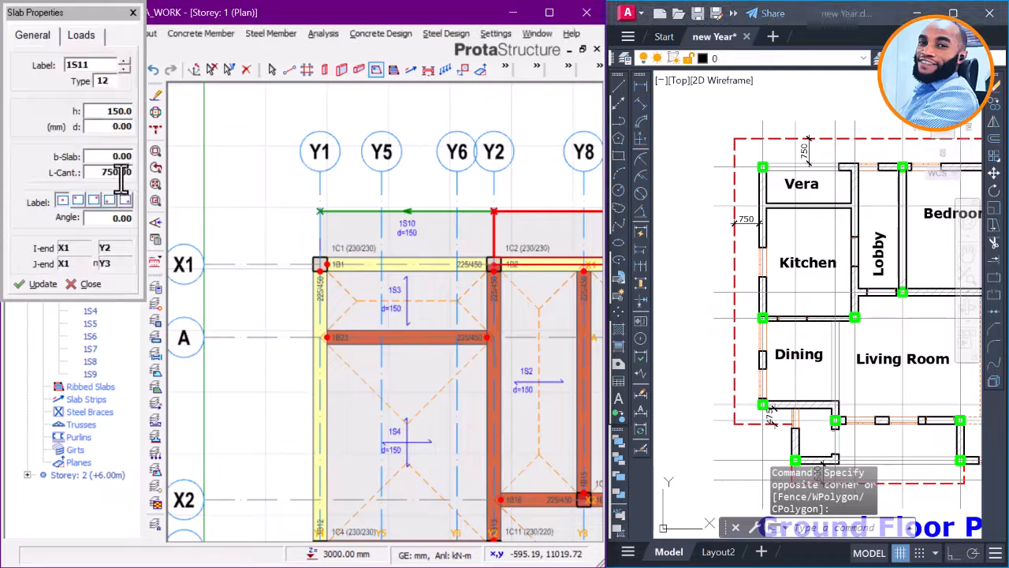
{"action": "scroll", "coordinate": [344, 306], "scroll_direction": "down", "scroll_amount": 2}
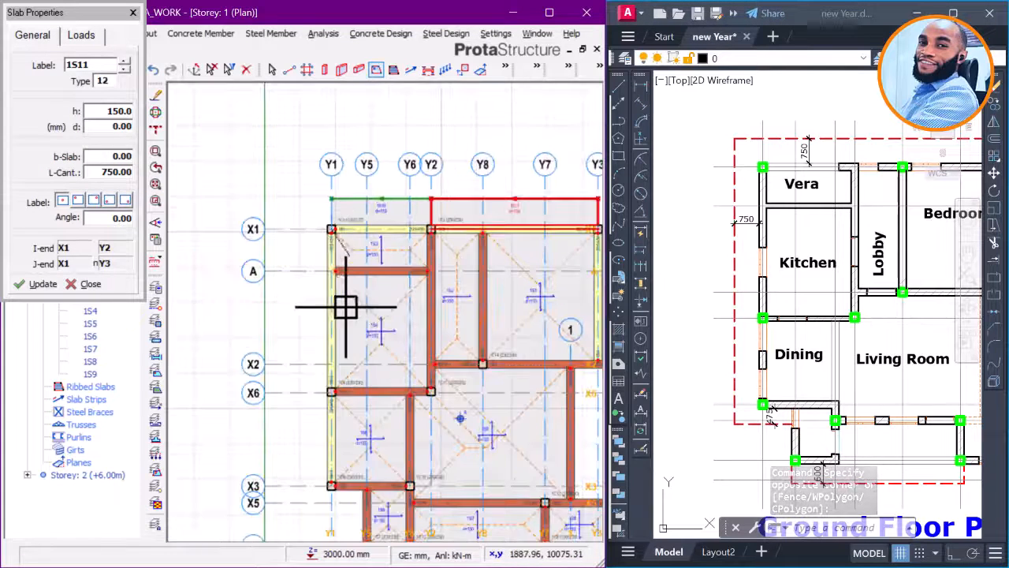
{"action": "scroll", "coordinate": [331, 376], "scroll_direction": "up", "scroll_amount": 1}
{"action": "left_click", "coordinate": [329, 398]}
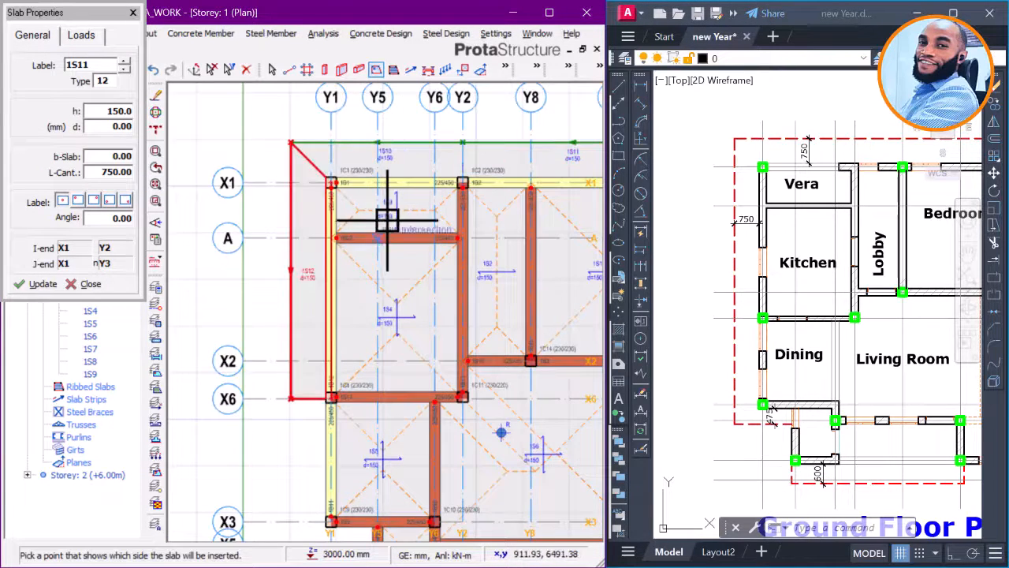
Step: Insert another 750 mm cantilever slab along axis Y1 between columns 1C4 and 1C9, on the outer side of the beam
{"action": "scroll", "coordinate": [334, 308], "scroll_direction": "down", "scroll_amount": 2}
{"action": "scroll", "coordinate": [352, 290], "scroll_direction": "up", "scroll_amount": 3}
{"action": "left_click", "coordinate": [341, 287]}
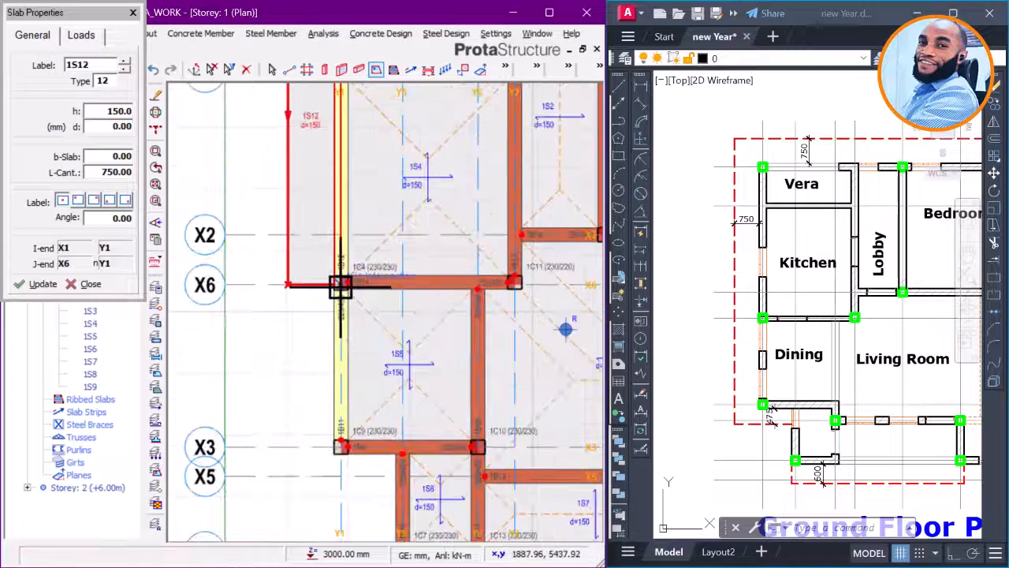
{"action": "left_click", "coordinate": [341, 445]}
{"action": "left_click", "coordinate": [305, 378]}
{"action": "scroll", "coordinate": [331, 225], "scroll_direction": "down", "scroll_amount": 3}
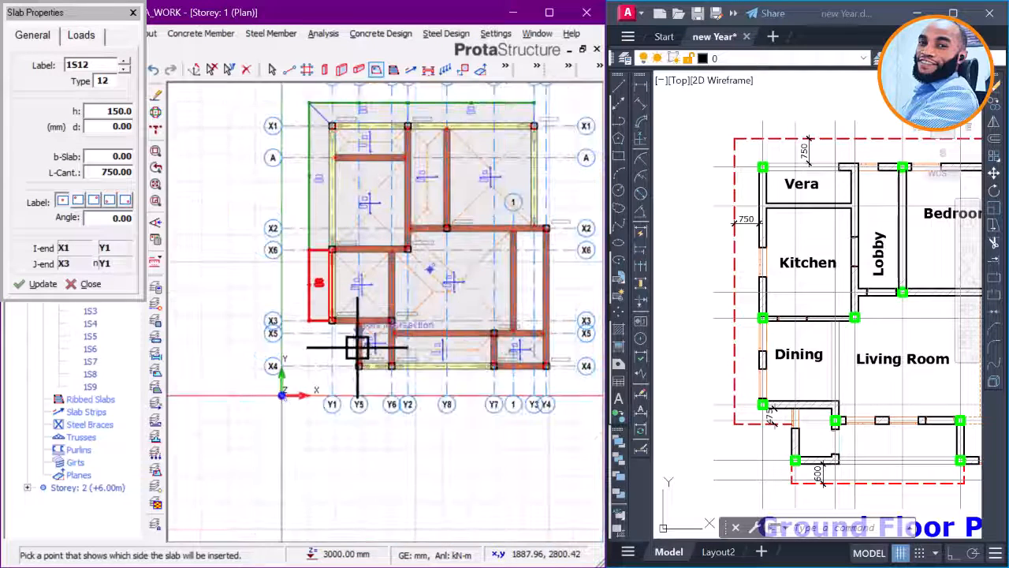
Step: Set the cantilever length to 475 mm and insert a slab along axis X3 between Y1 and Y5, outside beam 1B9
{"action": "scroll", "coordinate": [796, 418], "scroll_direction": "up", "scroll_amount": 5}
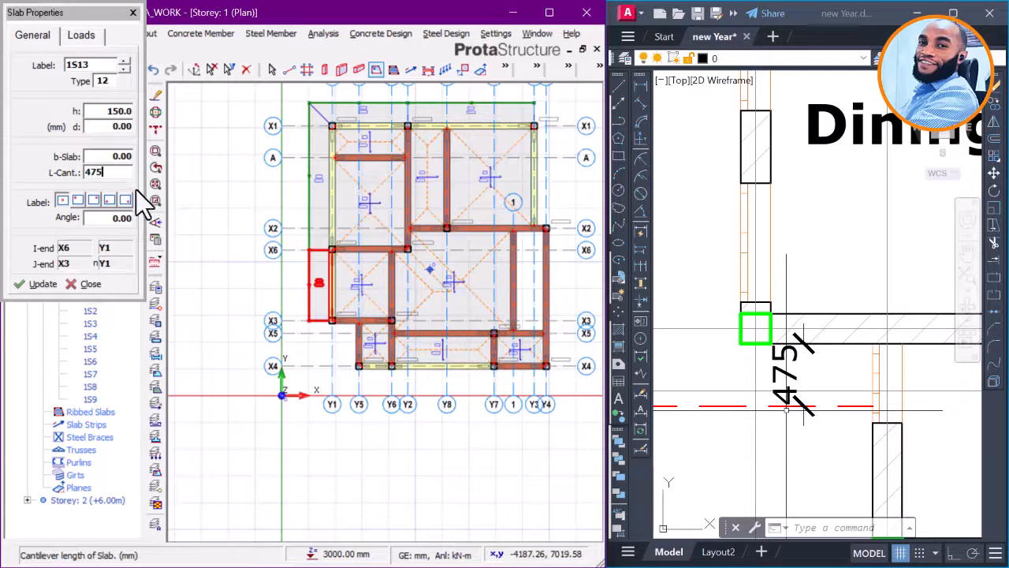
{"action": "scroll", "coordinate": [265, 284], "scroll_direction": "up", "scroll_amount": 4}
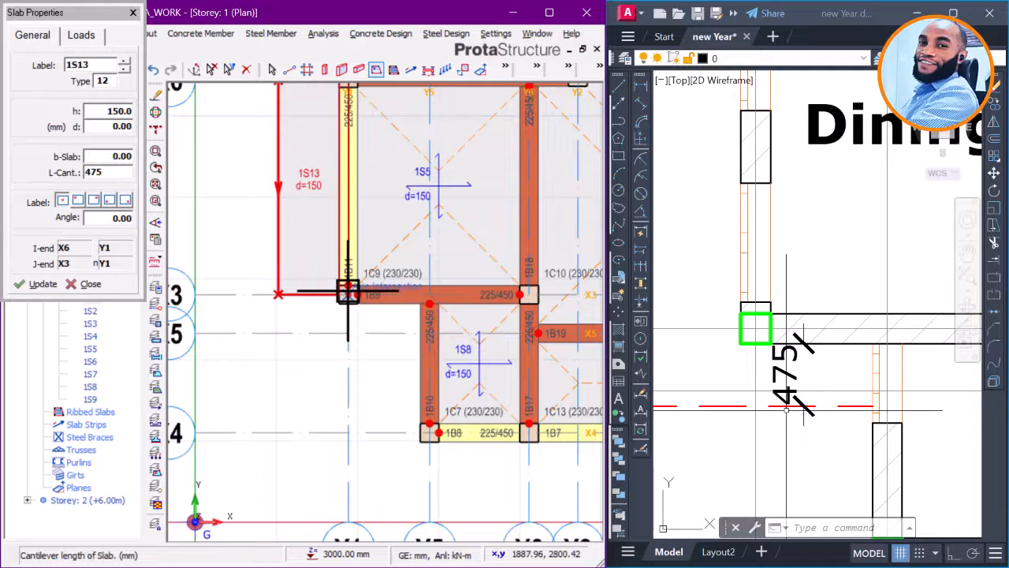
{"action": "key", "text": "Return"}
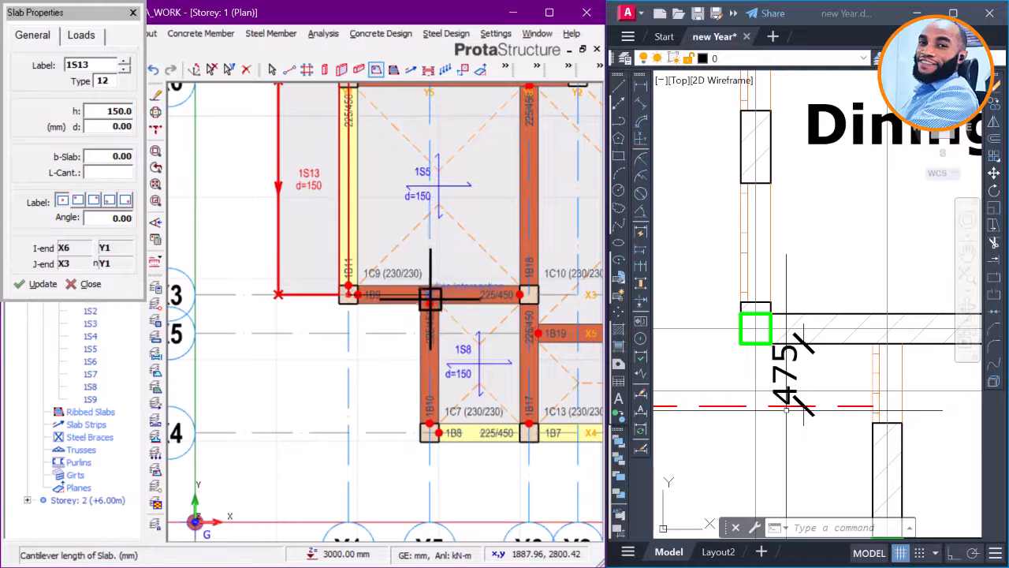
{"action": "left_click", "coordinate": [377, 363]}
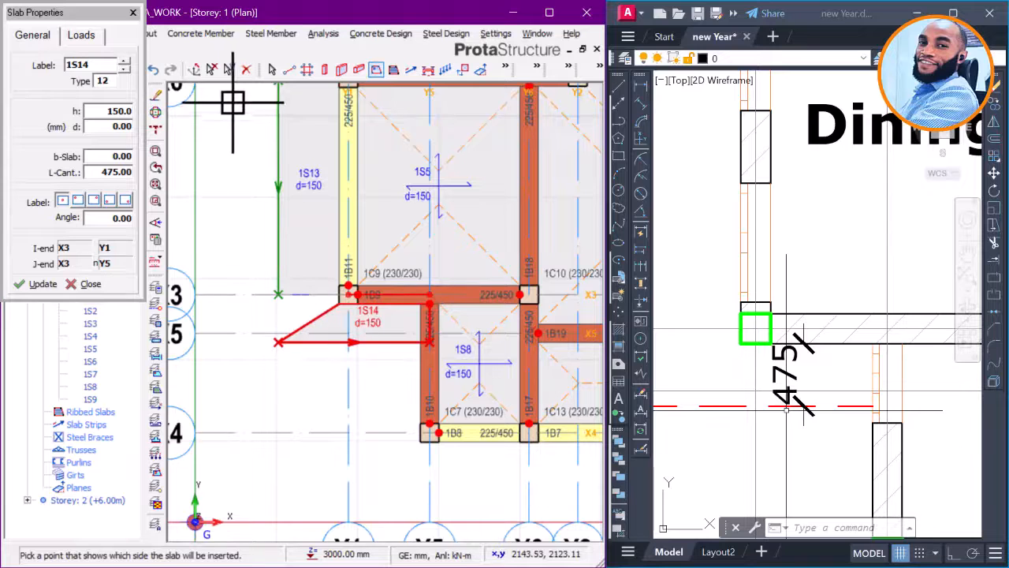
Step: Open the properties of cantilever slab 1S13 along axis Y1 and update it to meet the corner of slab 1S14
{"action": "key", "text": "Escape"}
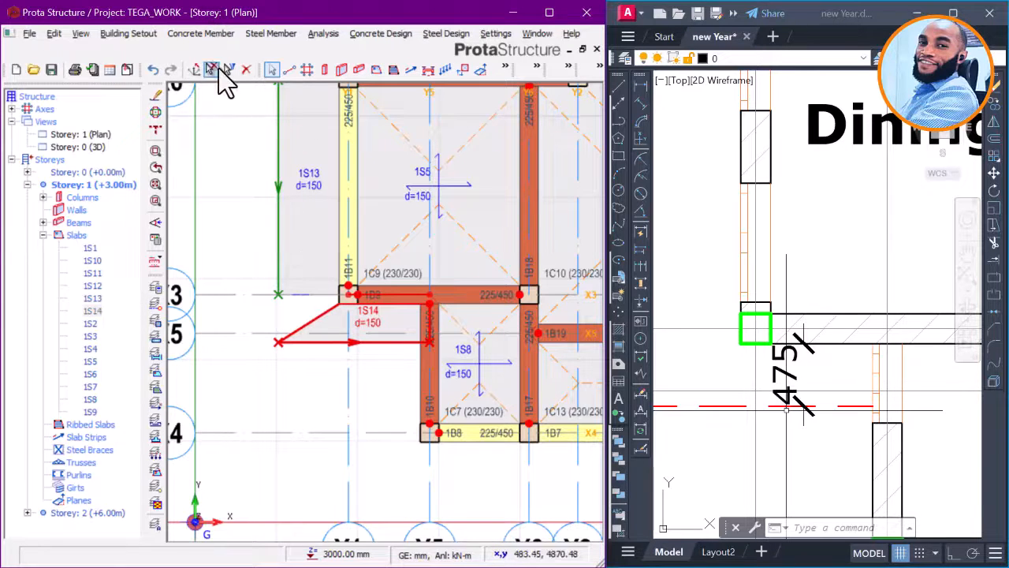
{"action": "left_click", "coordinate": [236, 149]}
{"action": "right_click", "coordinate": [238, 149]}
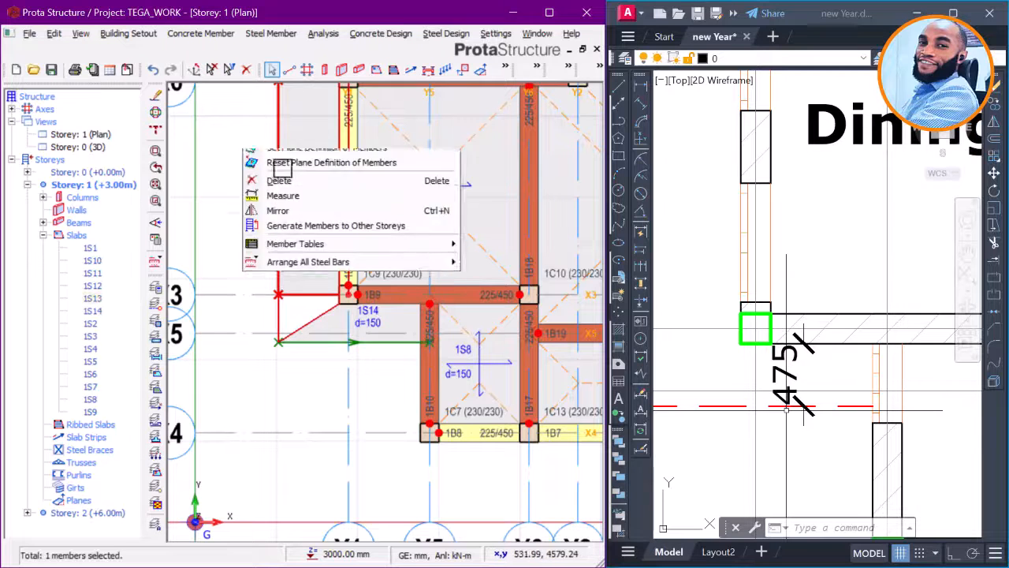
{"action": "left_click", "coordinate": [286, 162]}
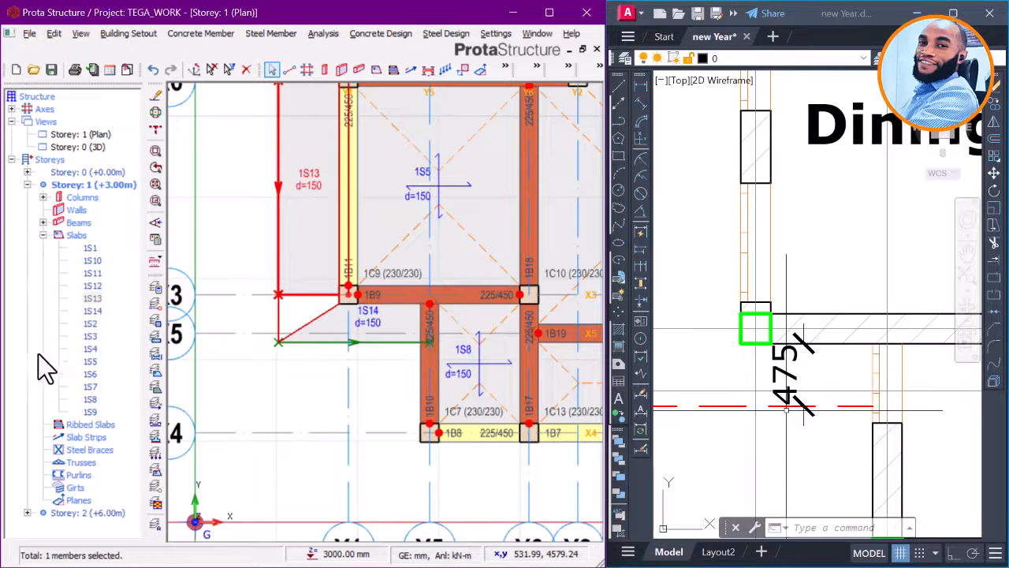
{"action": "left_click", "coordinate": [37, 284]}
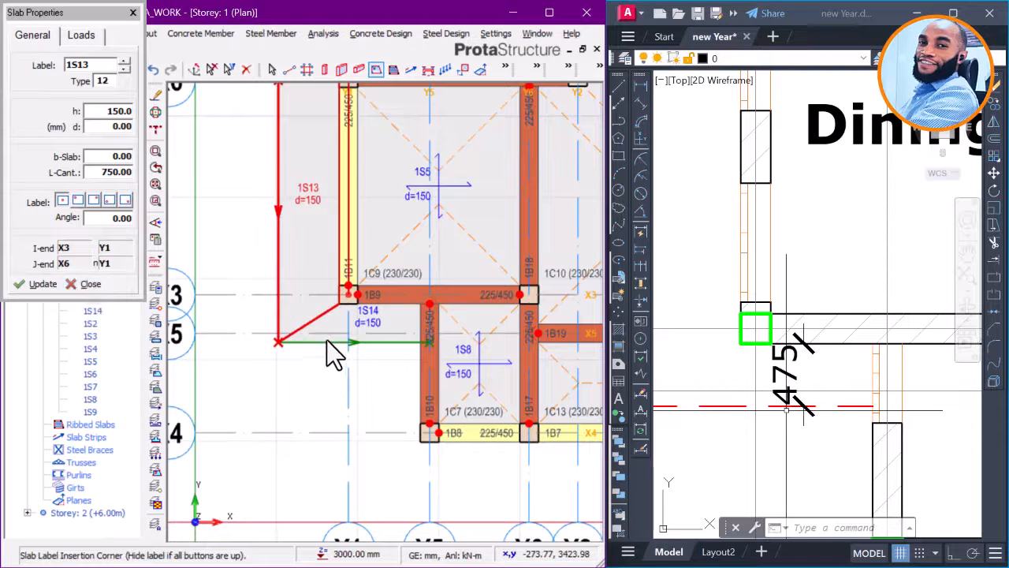
{"action": "key", "text": "Escape"}
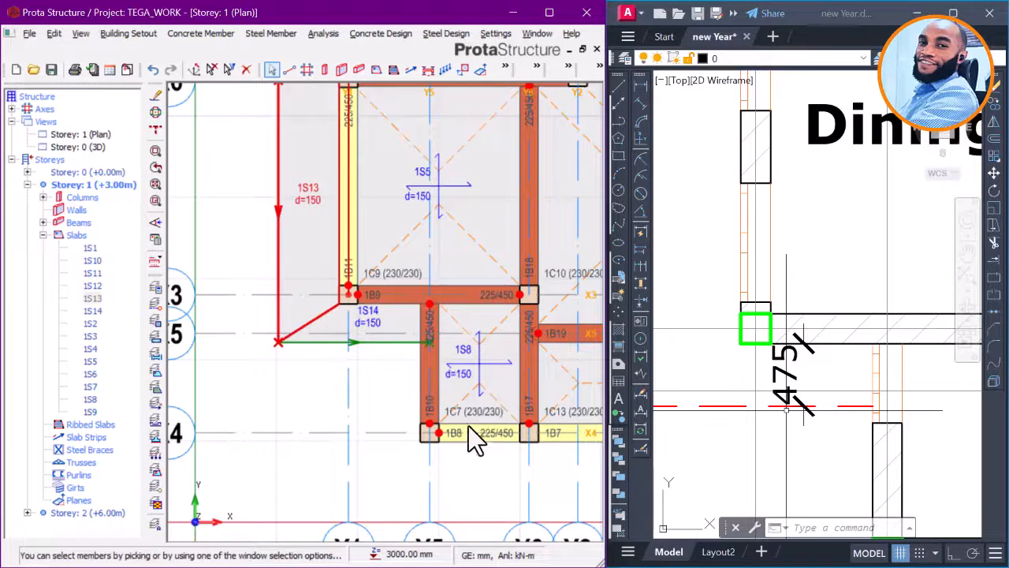
{"action": "key", "text": "Escape"}
Step: Switch to AutoCAD and examine the projection dimension beyond the front wall below the Dining area in the Ground Floor Plan
{"action": "scroll", "coordinate": [411, 388], "scroll_direction": "down", "scroll_amount": 3}
{"action": "left_click", "coordinate": [821, 431]}
{"action": "scroll", "coordinate": [733, 315], "scroll_direction": "down", "scroll_amount": 10}
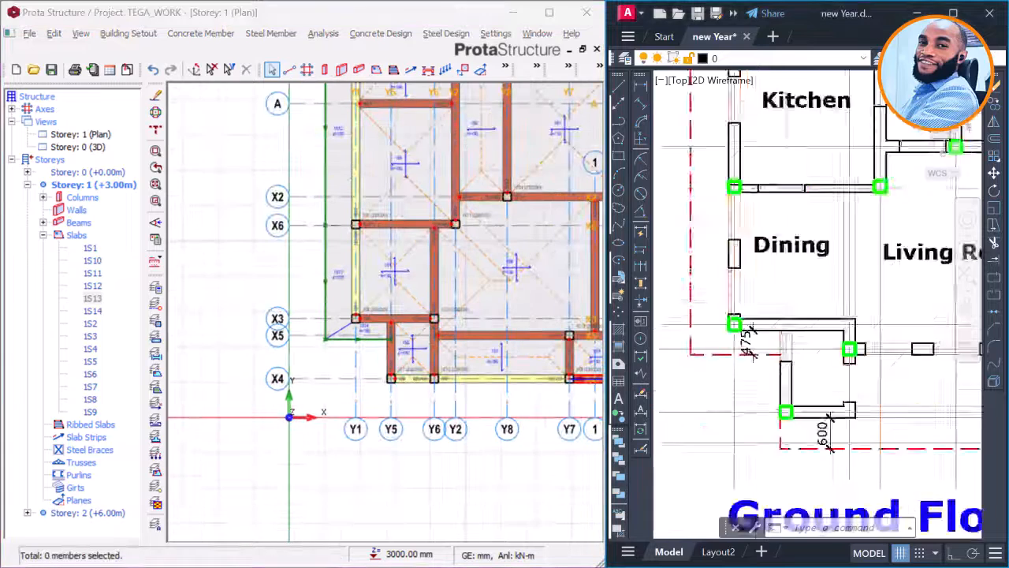
{"action": "scroll", "coordinate": [747, 328], "scroll_direction": "up", "scroll_amount": 5}
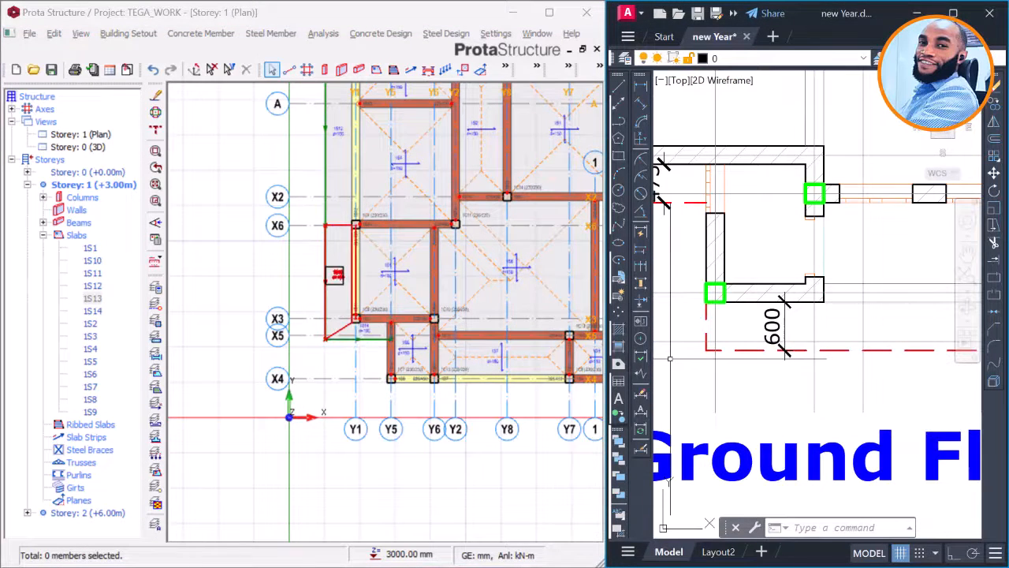
Step: Switch to Prota Structure, open the properties of slab 1S13 and set the cantilever length for new slabs to 600 mm
{"action": "right_click", "coordinate": [313, 261]}
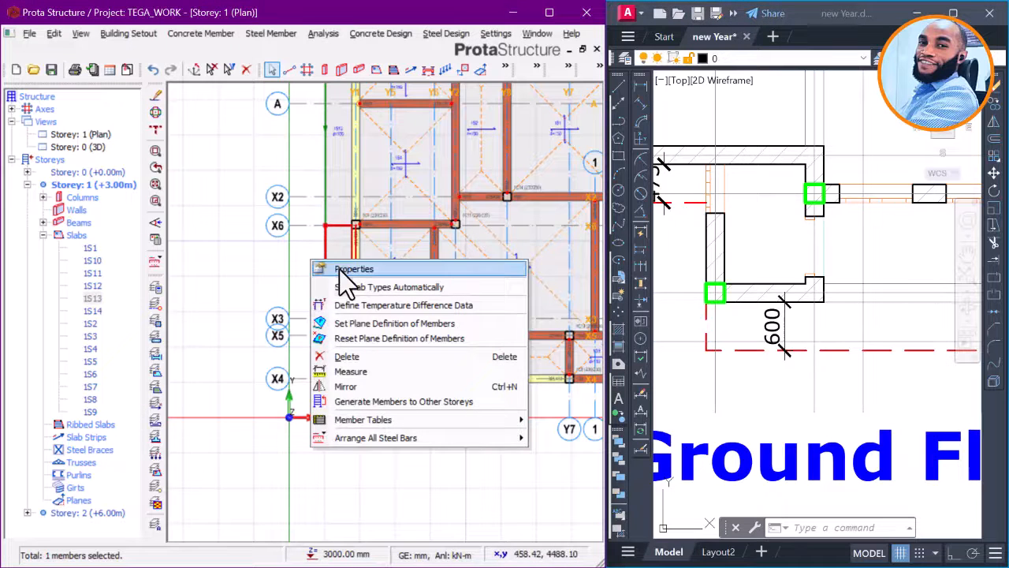
{"action": "left_click", "coordinate": [339, 270]}
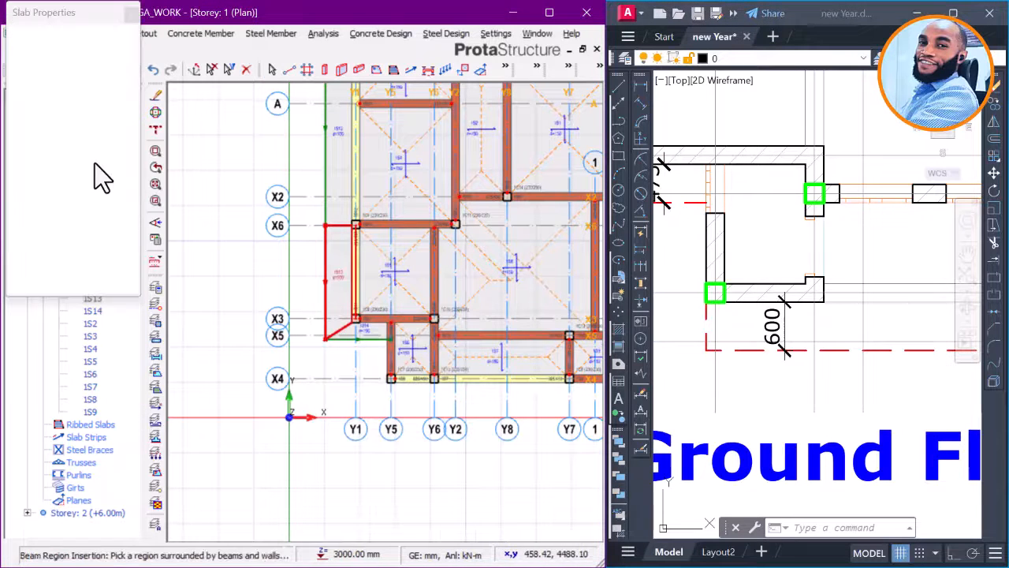
{"action": "double_click", "coordinate": [125, 172]}
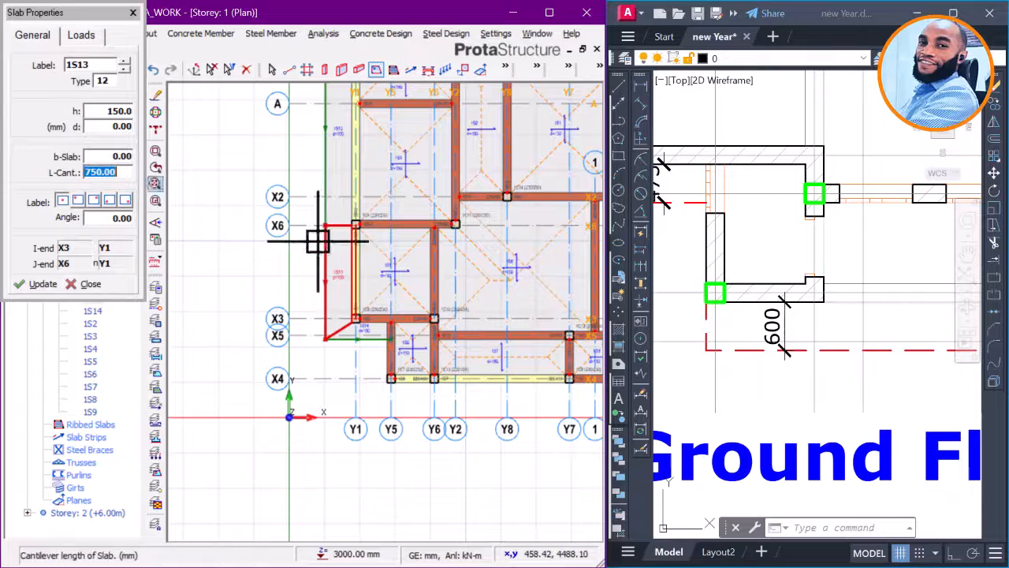
{"action": "type", "text": "60"}
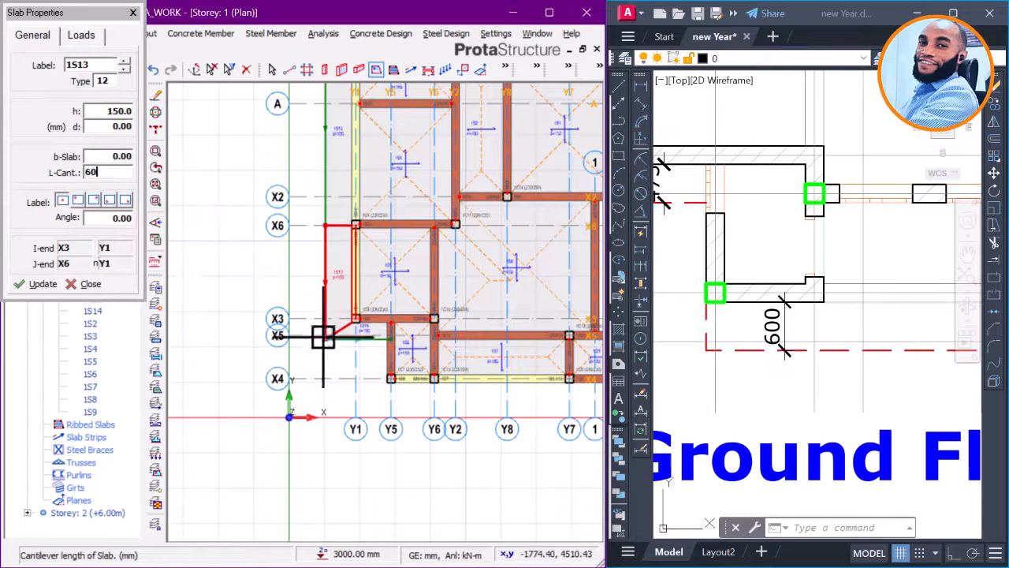
{"action": "type", "text": "0"}
{"action": "scroll", "coordinate": [406, 379], "scroll_direction": "up", "scroll_amount": 2}
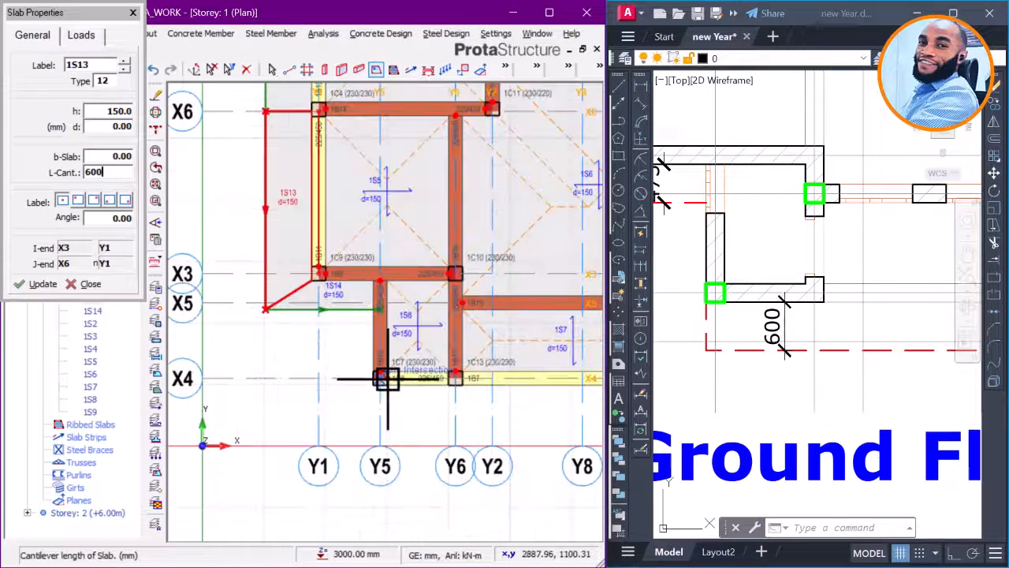
{"action": "key", "text": "Return"}
Step: Insert a 600 mm cantilever slab along axis X4 between Y5 and Y6, on the outer side of beam 1B8
{"action": "scroll", "coordinate": [476, 425], "scroll_direction": "up", "scroll_amount": 3}
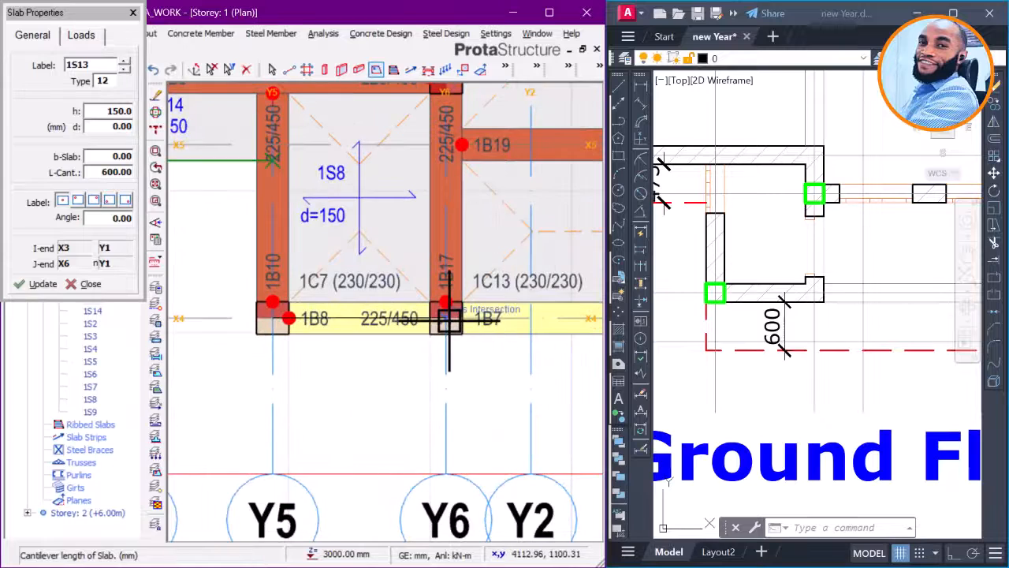
{"action": "left_click", "coordinate": [447, 319]}
{"action": "left_click", "coordinate": [419, 406]}
{"action": "scroll", "coordinate": [233, 318], "scroll_direction": "down", "scroll_amount": 3}
Step: Insert a 600 mm cantilever slab along axis X4 between Y6 and Y7, on the outer side of beam 1B7
{"action": "scroll", "coordinate": [343, 341], "scroll_direction": "up", "scroll_amount": 2}
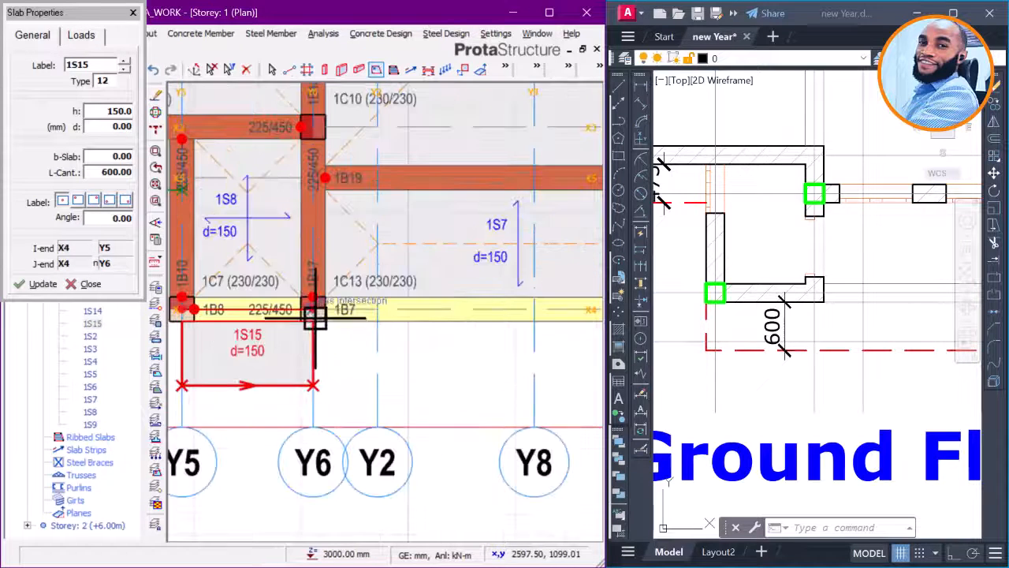
{"action": "left_click", "coordinate": [315, 311]}
{"action": "scroll", "coordinate": [313, 331], "scroll_direction": "down", "scroll_amount": 2}
{"action": "left_click", "coordinate": [513, 309]}
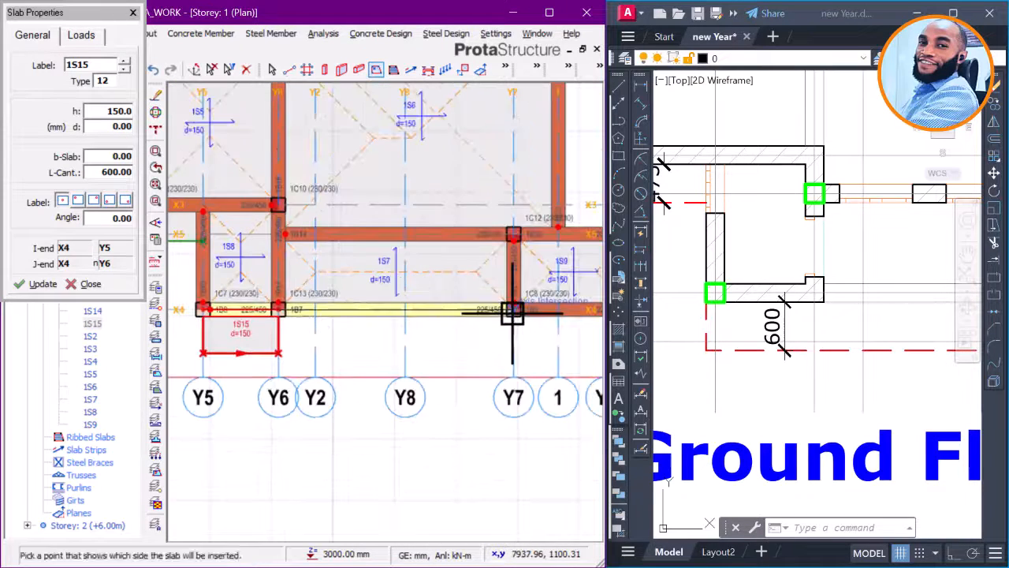
{"action": "left_click", "coordinate": [468, 349]}
{"action": "scroll", "coordinate": [379, 332], "scroll_direction": "down", "scroll_amount": 2}
Step: Insert a 600 mm cantilever slab along axis X4 between Y7 and Y4, on the outer side of beam 1B6
{"action": "scroll", "coordinate": [391, 303], "scroll_direction": "up", "scroll_amount": 3}
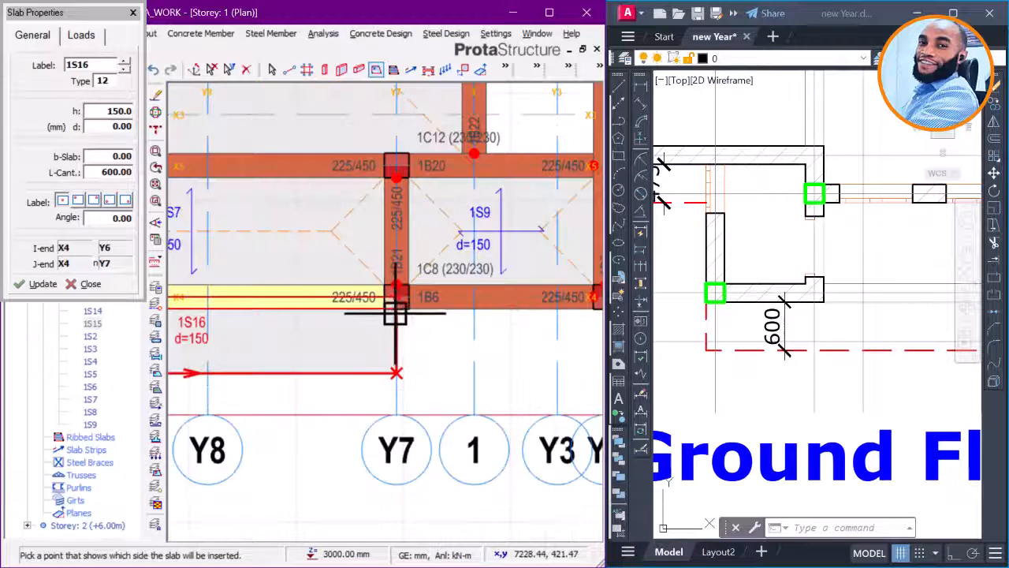
{"action": "left_click", "coordinate": [386, 304]}
{"action": "scroll", "coordinate": [423, 323], "scroll_direction": "down", "scroll_amount": 2}
{"action": "scroll", "coordinate": [457, 299], "scroll_direction": "up", "scroll_amount": 1}
{"action": "left_click", "coordinate": [456, 301]}
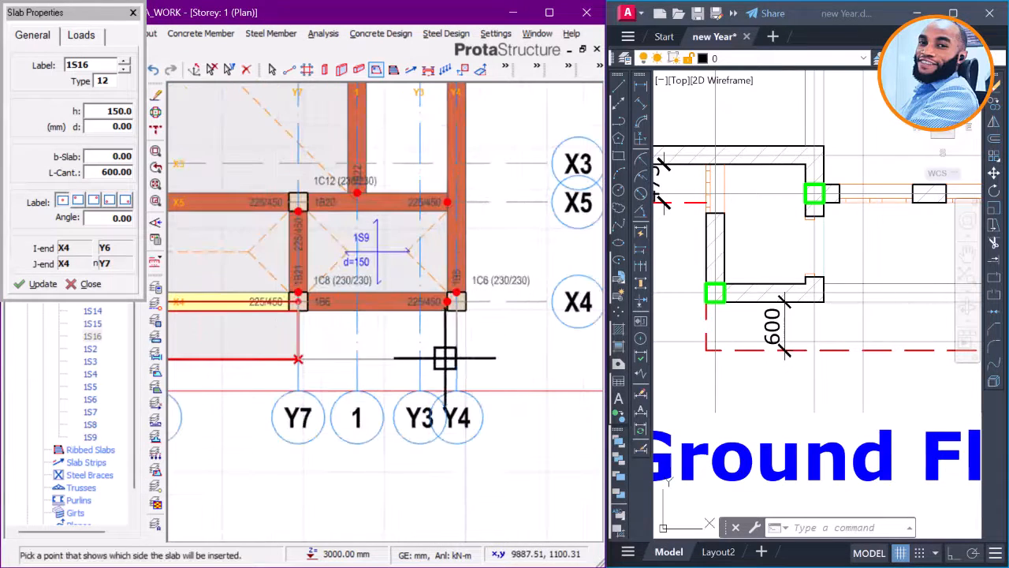
{"action": "left_click", "coordinate": [453, 345]}
{"action": "scroll", "coordinate": [468, 342], "scroll_direction": "down", "scroll_amount": 3}
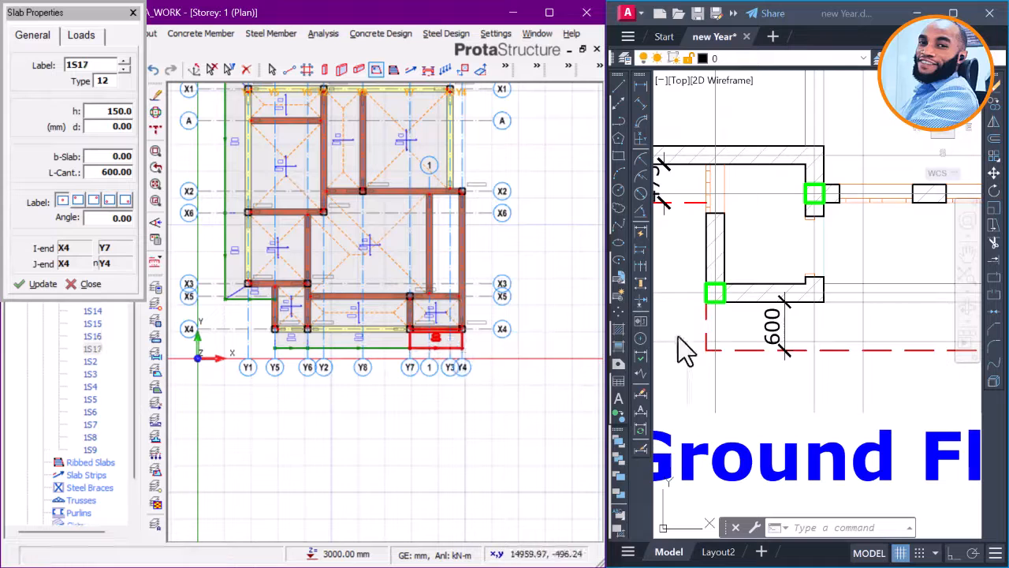
Step: Examine the remaining slab outline in the AutoCAD Ground Floor Plan and the projection dimension beside the Bedroom's outer wall
{"action": "scroll", "coordinate": [714, 350], "scroll_direction": "down", "scroll_amount": 2}
{"action": "scroll", "coordinate": [708, 337], "scroll_direction": "down", "scroll_amount": 2}
{"action": "scroll", "coordinate": [843, 331], "scroll_direction": "up", "scroll_amount": 4}
{"action": "scroll", "coordinate": [766, 349], "scroll_direction": "down", "scroll_amount": 8}
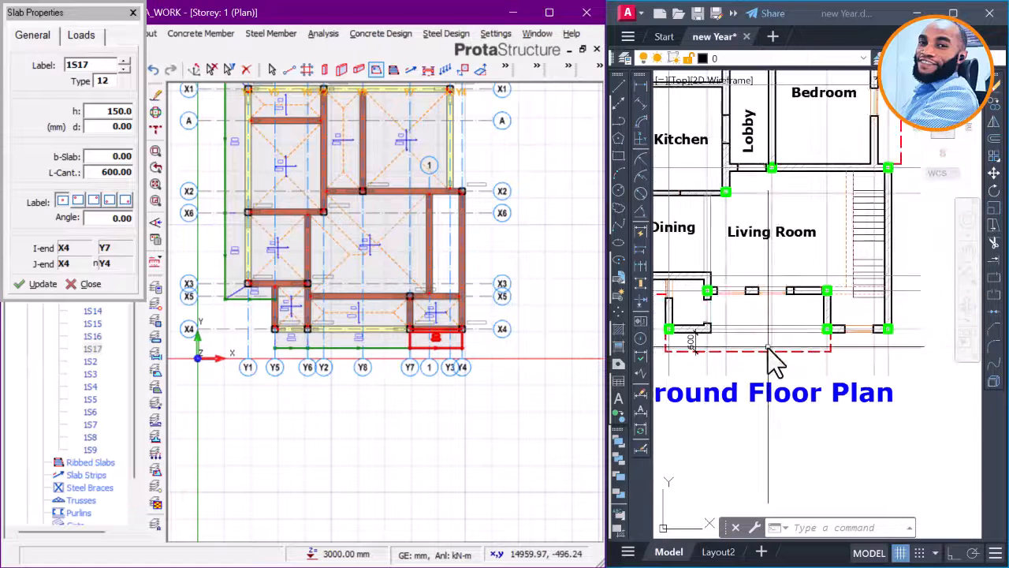
{"action": "scroll", "coordinate": [835, 277], "scroll_direction": "up", "scroll_amount": 10}
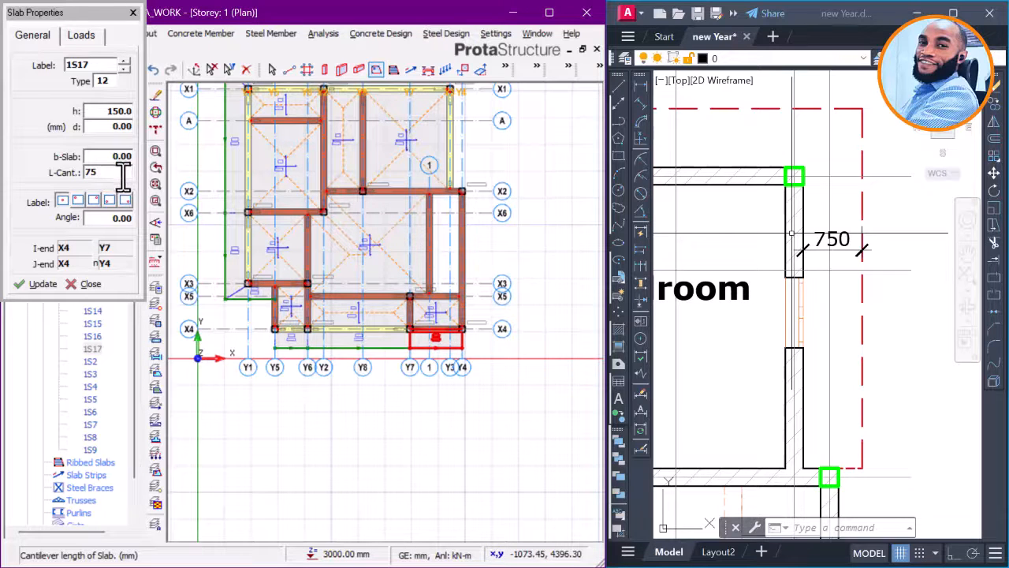
Step: In Prota Structure, set the cantilever length to 750 mm and insert a slab along axis Y3 between X1 and X2, outside the beam
{"action": "scroll", "coordinate": [413, 207], "scroll_direction": "down", "scroll_amount": 4}
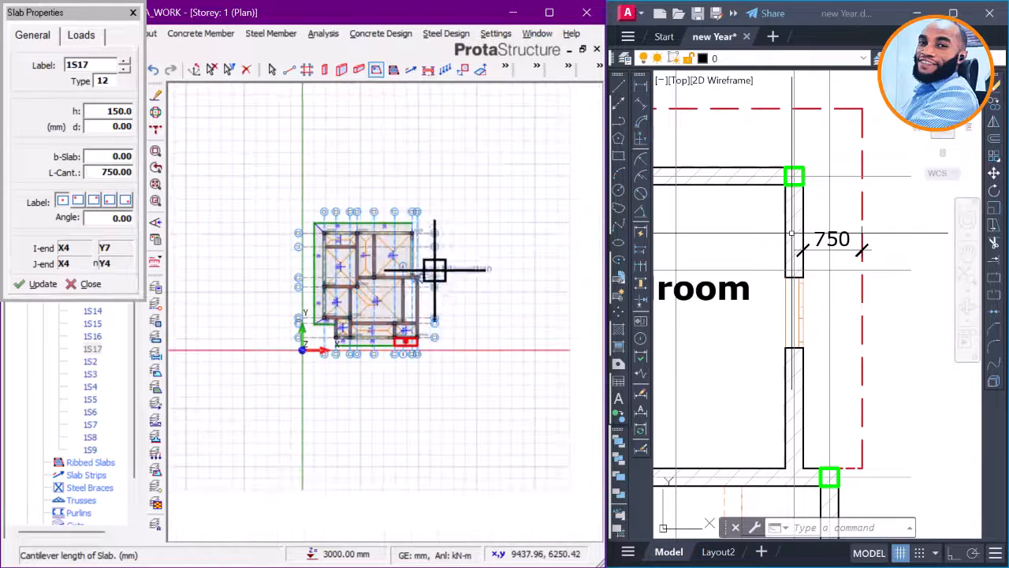
{"action": "middle_click_drag", "start_coordinate": [443, 210], "coordinate": [478, 254]}
{"action": "scroll", "coordinate": [792, 175], "scroll_direction": "up", "scroll_amount": 2}
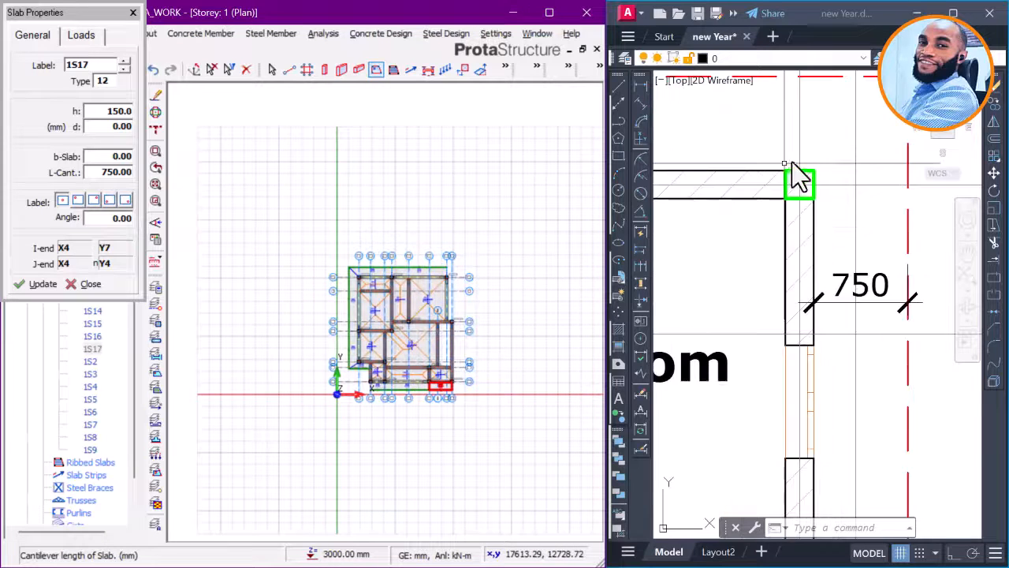
{"action": "scroll", "coordinate": [792, 177], "scroll_direction": "down", "scroll_amount": 4}
{"action": "scroll", "coordinate": [446, 286], "scroll_direction": "up", "scroll_amount": 5}
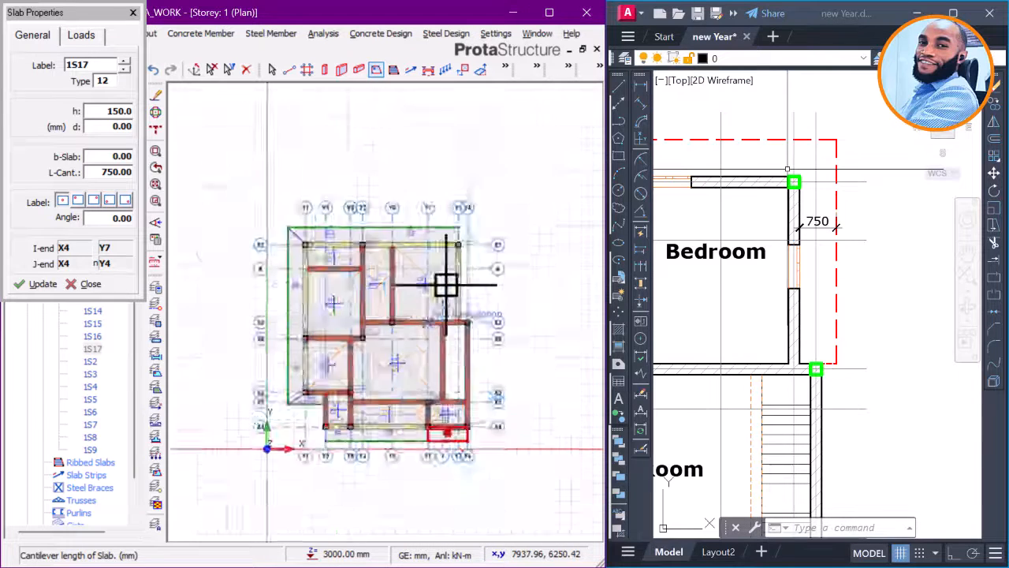
{"action": "scroll", "coordinate": [465, 205], "scroll_direction": "up", "scroll_amount": 2}
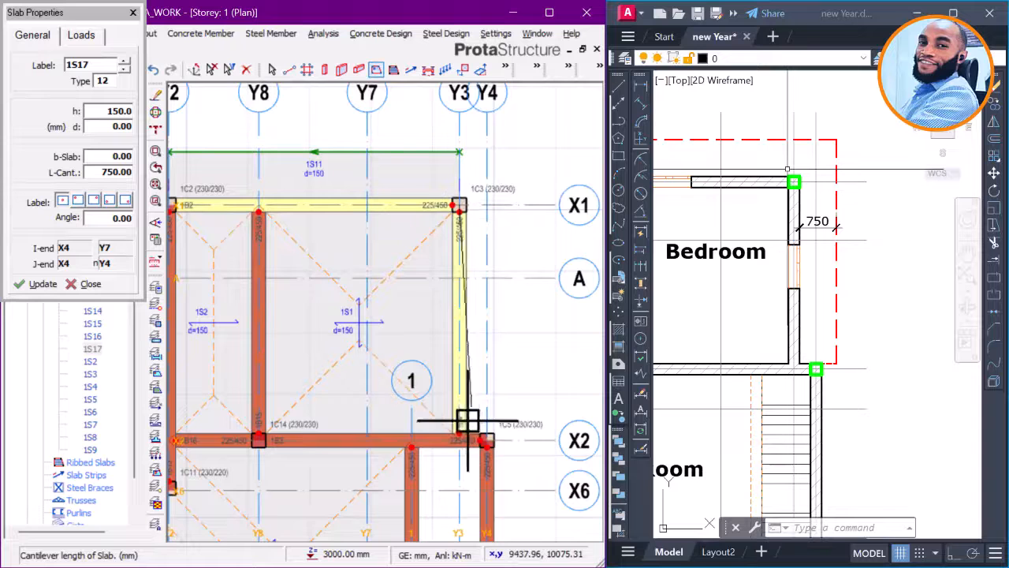
{"action": "left_click", "coordinate": [539, 401]}
{"action": "scroll", "coordinate": [473, 315], "scroll_direction": "down", "scroll_amount": 6}
{"action": "scroll", "coordinate": [854, 331], "scroll_direction": "down", "scroll_amount": 3}
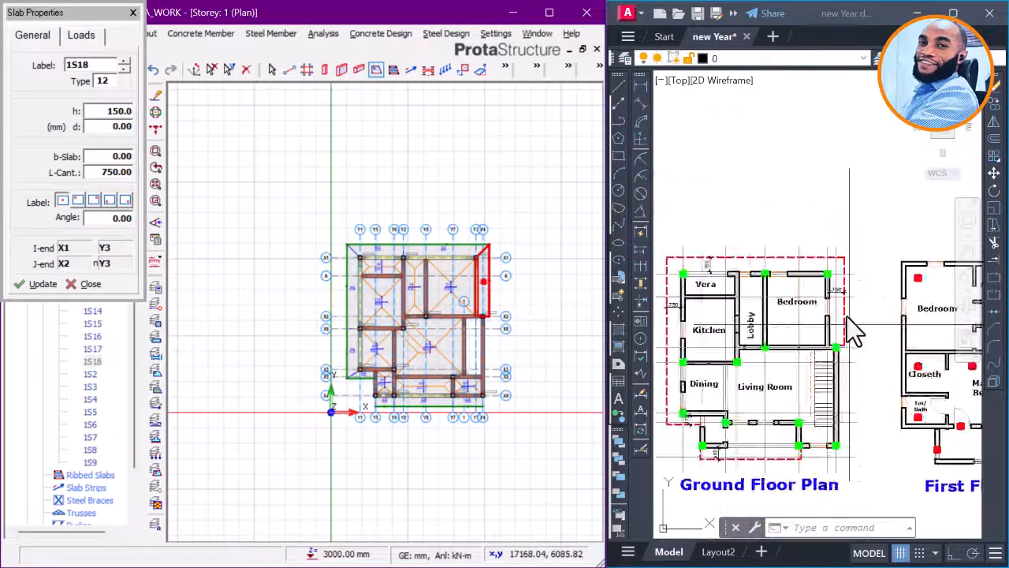
{"action": "scroll", "coordinate": [854, 331], "scroll_direction": "down", "scroll_amount": 2}
{"action": "scroll", "coordinate": [808, 414], "scroll_direction": "up", "scroll_amount": 2}
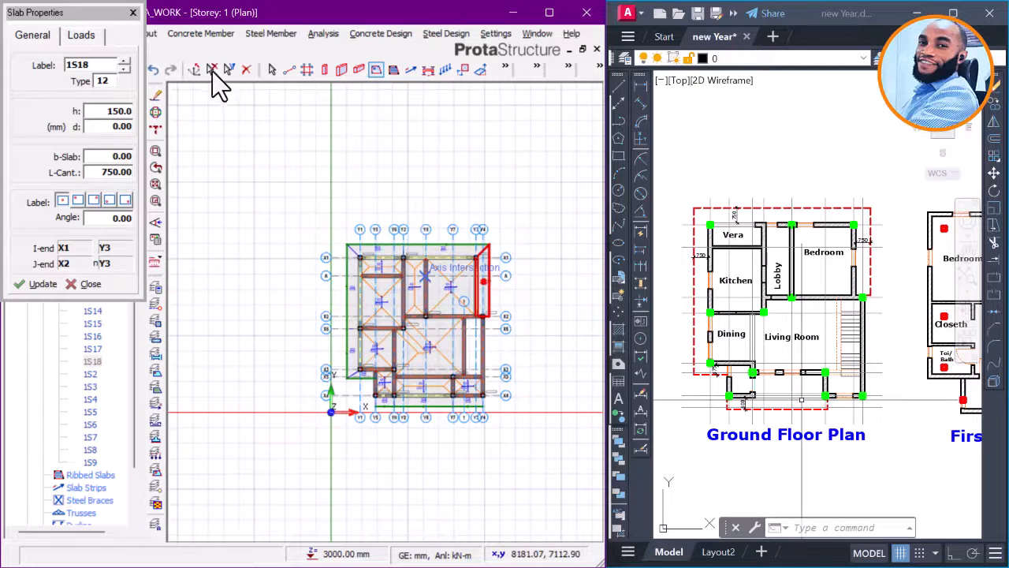
Step: End slab insertion and inspect the cantilever slabs and their edge loads from all sides in the Storey 0 3D view
{"action": "key", "text": "Escape"}
{"action": "double_click", "coordinate": [100, 149]}
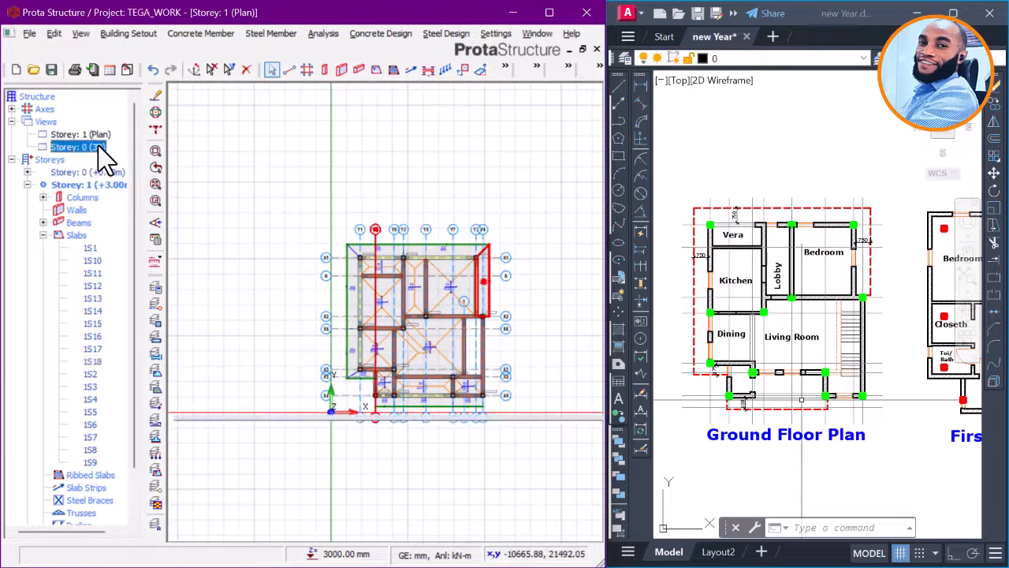
{"action": "scroll", "coordinate": [372, 381], "scroll_direction": "up", "scroll_amount": 1}
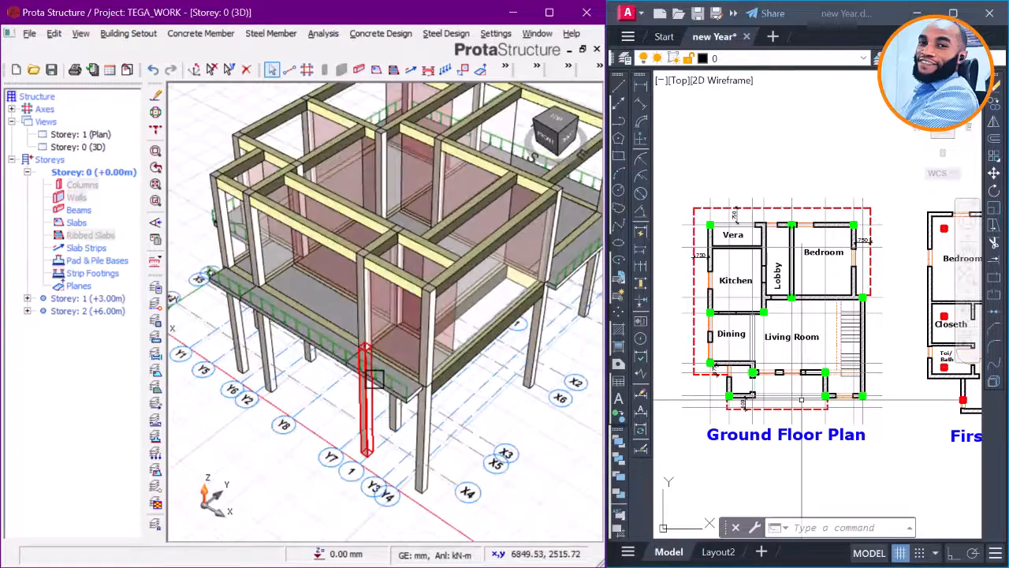
{"action": "middle_click_drag", "start_coordinate": [372, 380], "coordinate": [481, 377], "text": "shift"}
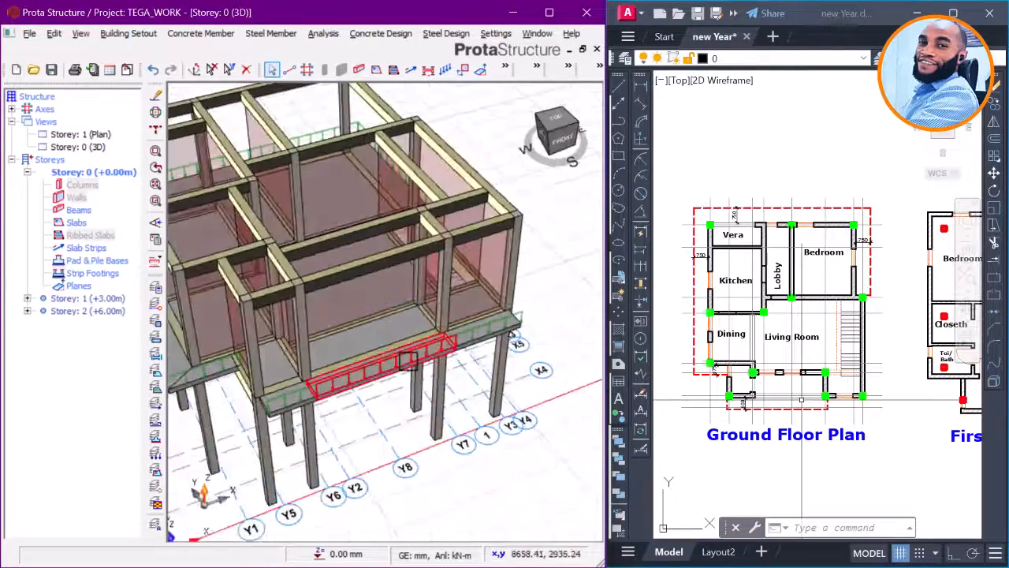
{"action": "middle_click_drag", "start_coordinate": [403, 364], "coordinate": [507, 384]}
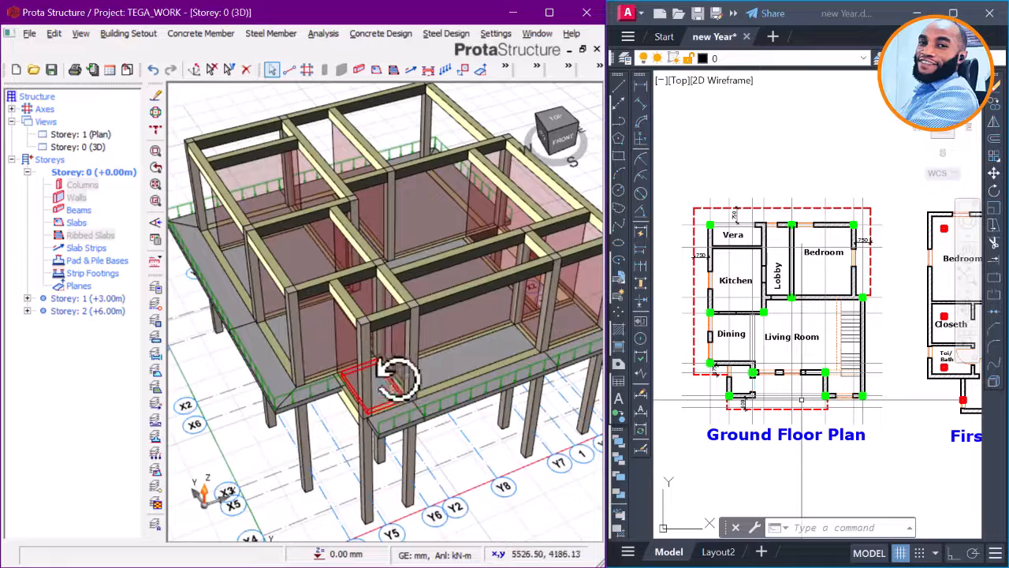
{"action": "middle_click_drag", "start_coordinate": [398, 378], "coordinate": [376, 352], "text": "shift"}
{"action": "scroll", "coordinate": [238, 342], "scroll_direction": "up", "scroll_amount": 2}
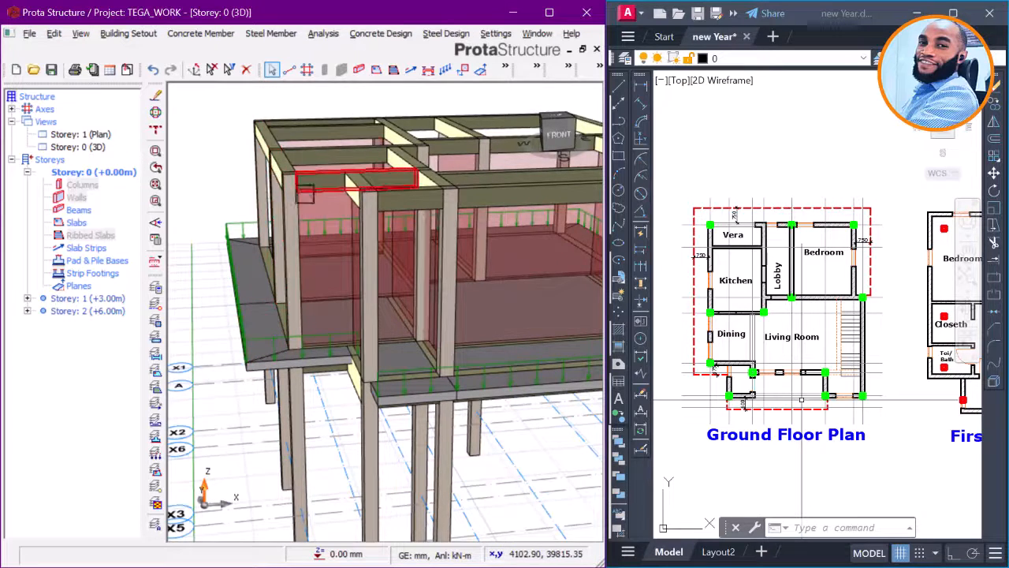
{"action": "middle_click_drag", "start_coordinate": [305, 196], "coordinate": [507, 338], "text": "shift"}
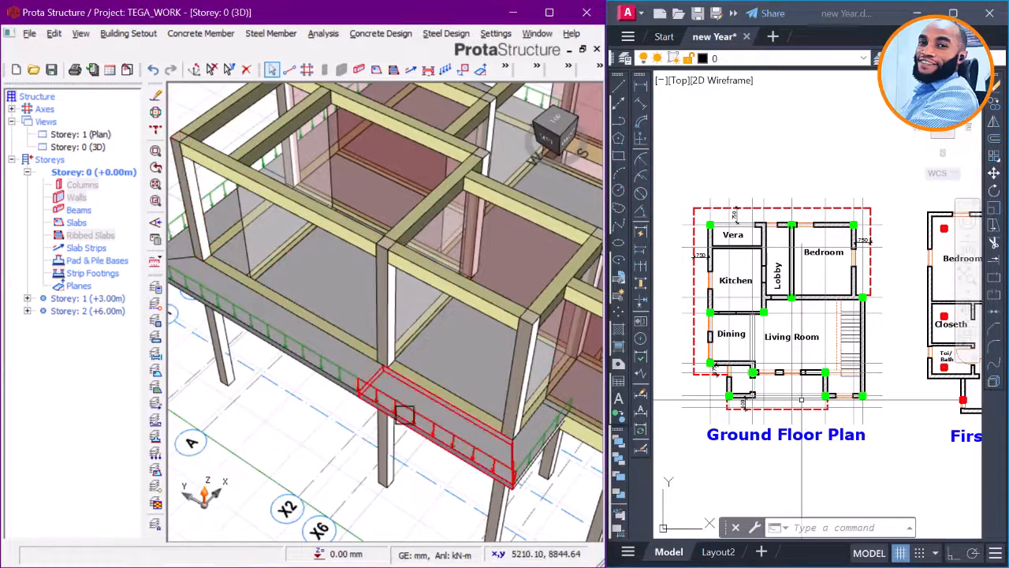
{"action": "scroll", "coordinate": [369, 418], "scroll_direction": "down", "scroll_amount": 2}
{"action": "middle_click_drag", "start_coordinate": [331, 389], "coordinate": [502, 400], "text": "shift"}
{"action": "scroll", "coordinate": [393, 385], "scroll_direction": "up", "scroll_amount": 2}
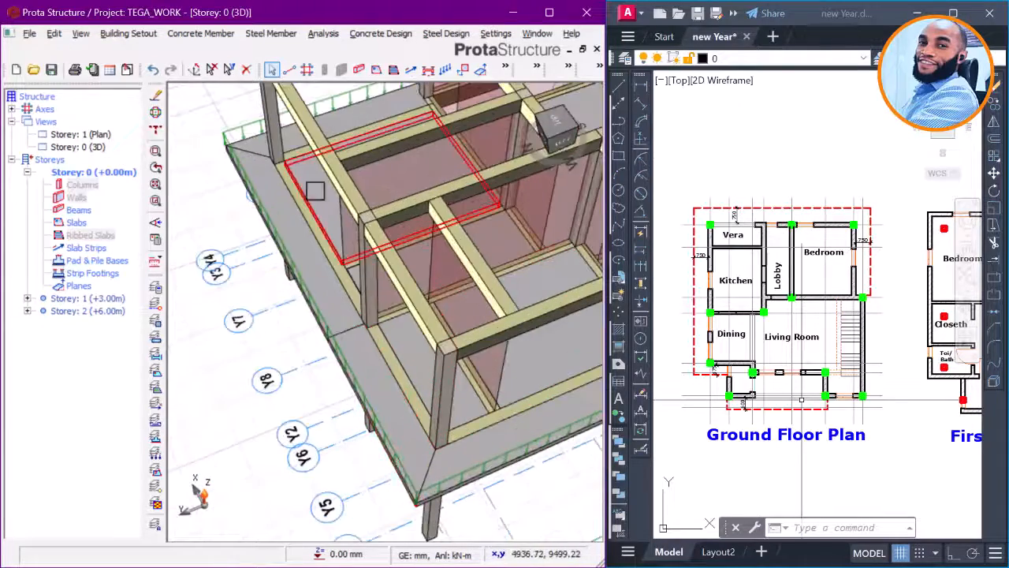
{"action": "scroll", "coordinate": [321, 383], "scroll_direction": "down", "scroll_amount": 2}
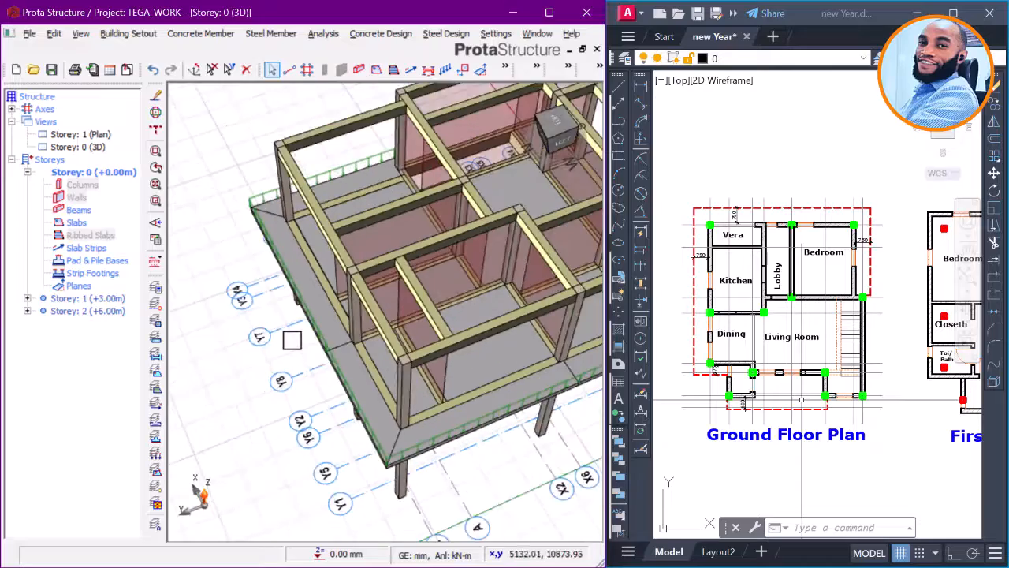
{"action": "middle_click_drag", "start_coordinate": [292, 339], "coordinate": [399, 354], "text": "shift"}
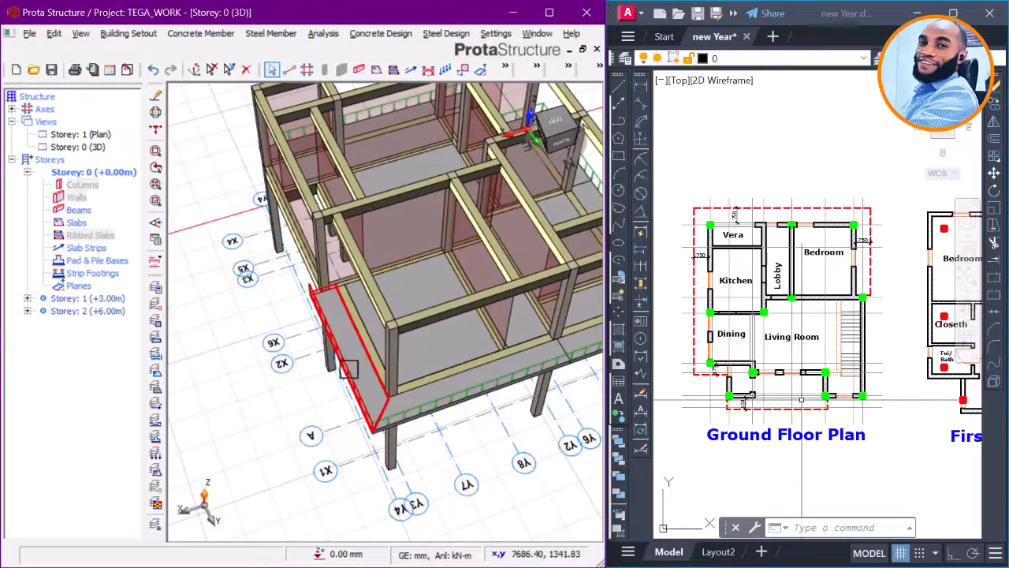
{"action": "scroll", "coordinate": [338, 354], "scroll_direction": "down", "scroll_amount": 3}
{"action": "middle_click_drag", "start_coordinate": [268, 355], "coordinate": [355, 354], "text": "shift"}
{"action": "middle_click_drag", "start_coordinate": [237, 330], "coordinate": [370, 331]}
{"action": "scroll", "coordinate": [345, 334], "scroll_direction": "up", "scroll_amount": 3}
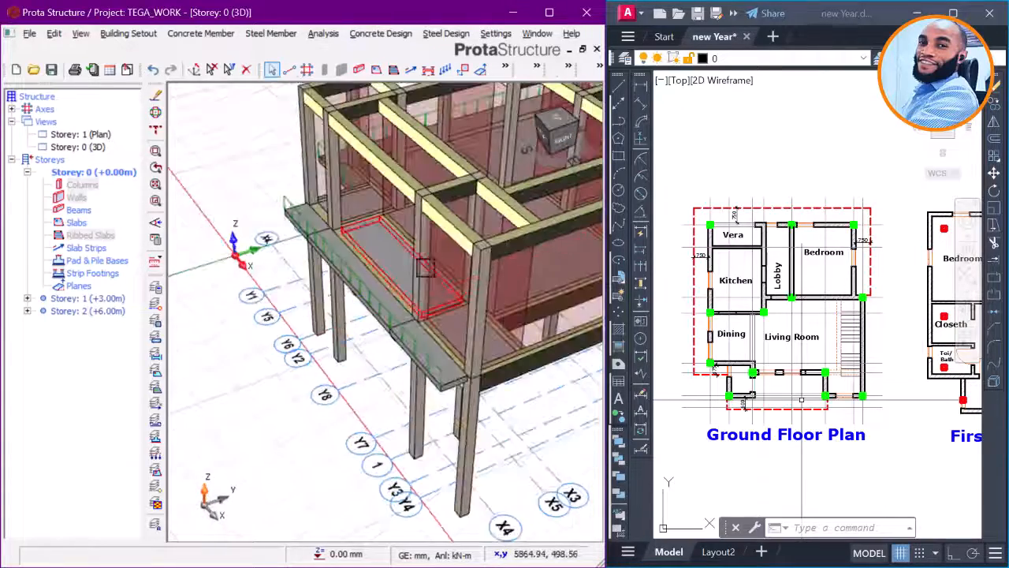
Step: Switch to AutoCAD, examine the First Floor Plan and the column near the Bedroom's corner, and return to Prota Structure
{"action": "left_click", "coordinate": [783, 194]}
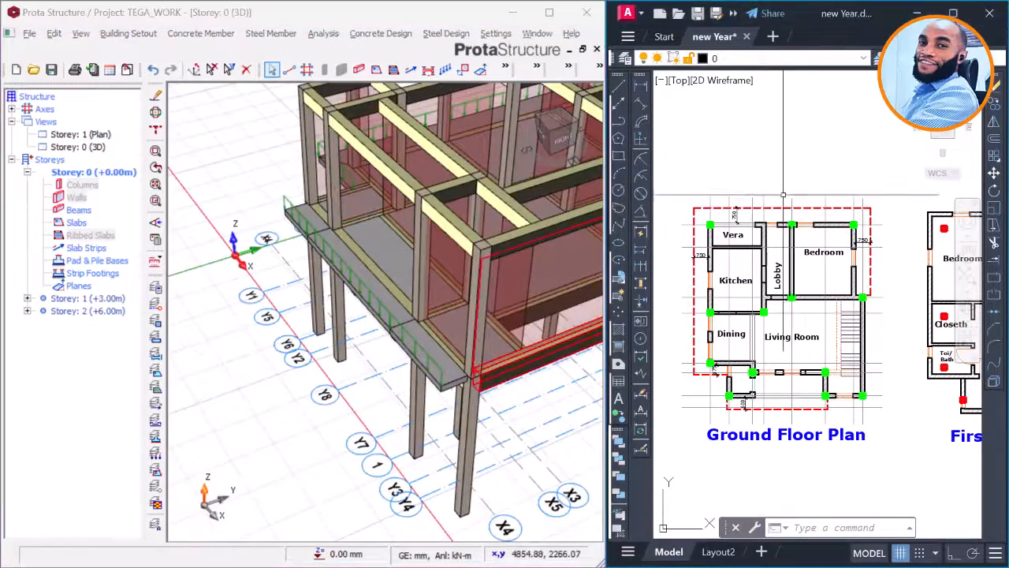
{"action": "scroll", "coordinate": [775, 191], "scroll_direction": "down", "scroll_amount": 4}
{"action": "scroll", "coordinate": [889, 212], "scroll_direction": "up", "scroll_amount": 5}
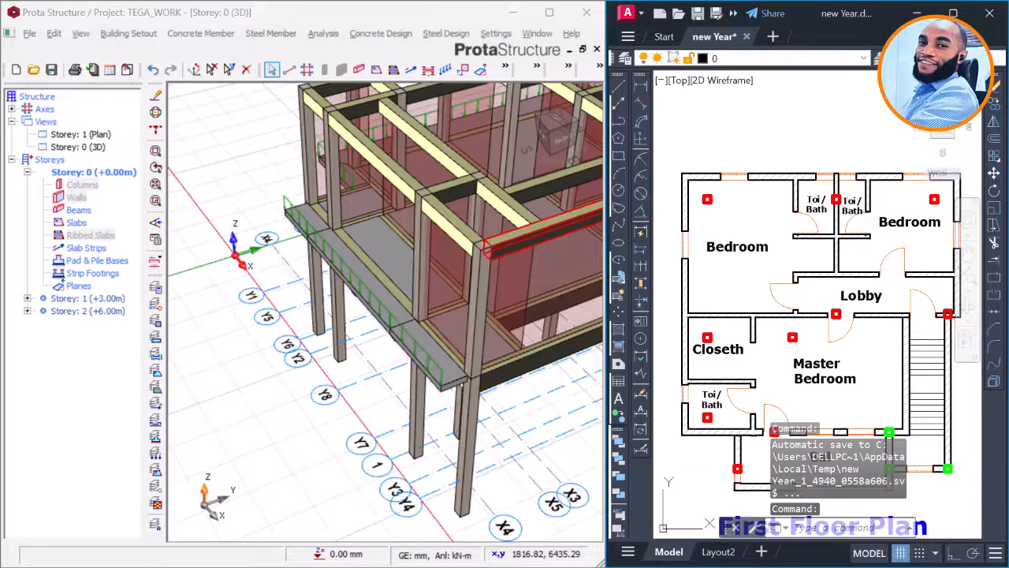
{"action": "scroll", "coordinate": [667, 170], "scroll_direction": "up", "scroll_amount": 5}
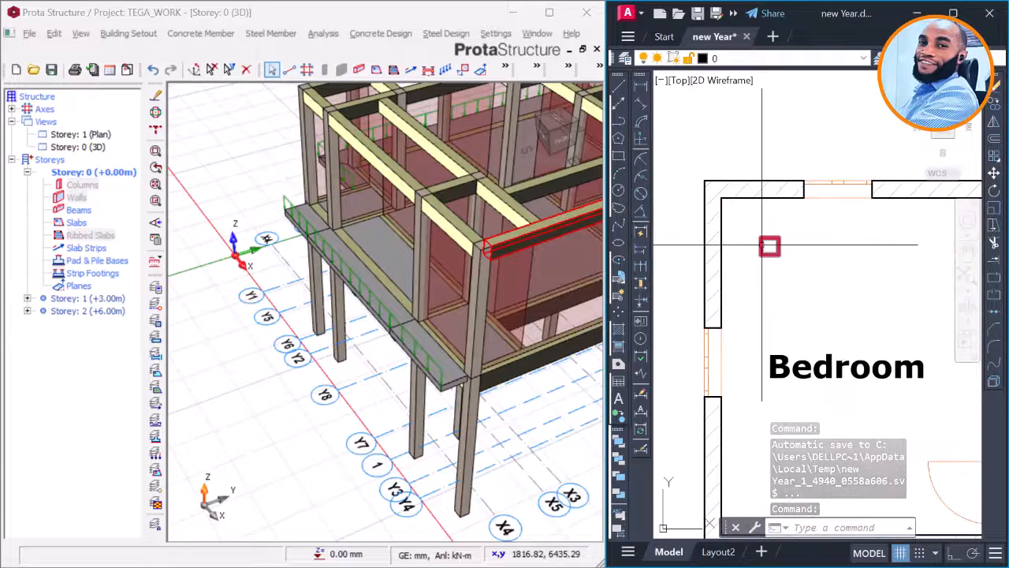
{"action": "left_click", "coordinate": [198, 192]}
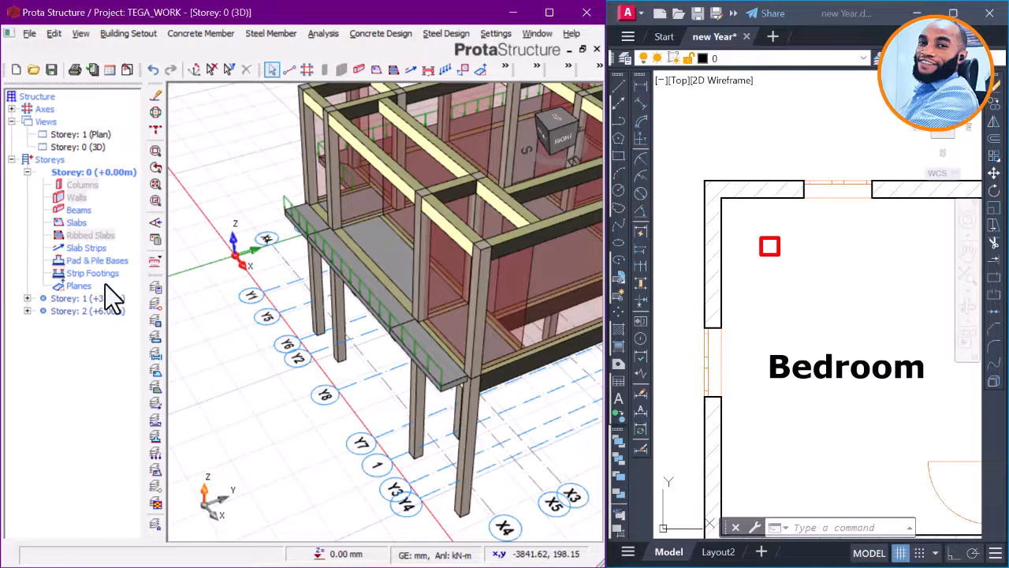
Step: Open the Storey 1 plan view at the cantilever slab corner near axes X1 and Y1
{"action": "double_click", "coordinate": [97, 135]}
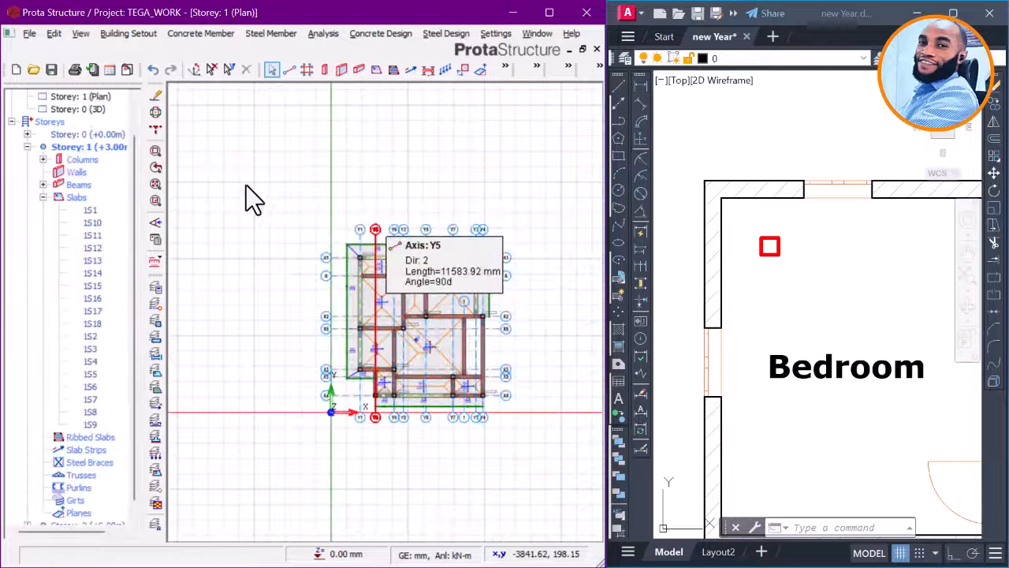
{"action": "scroll", "coordinate": [337, 233], "scroll_direction": "up", "scroll_amount": 5}
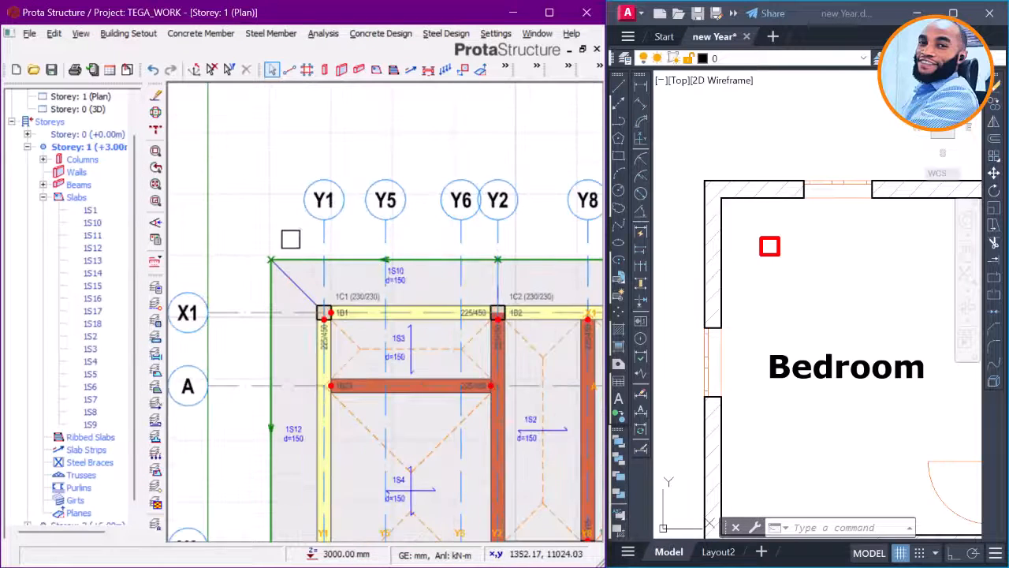
{"action": "scroll", "coordinate": [289, 236], "scroll_direction": "down", "scroll_amount": 3}
{"action": "scroll", "coordinate": [265, 257], "scroll_direction": "up", "scroll_amount": 3}
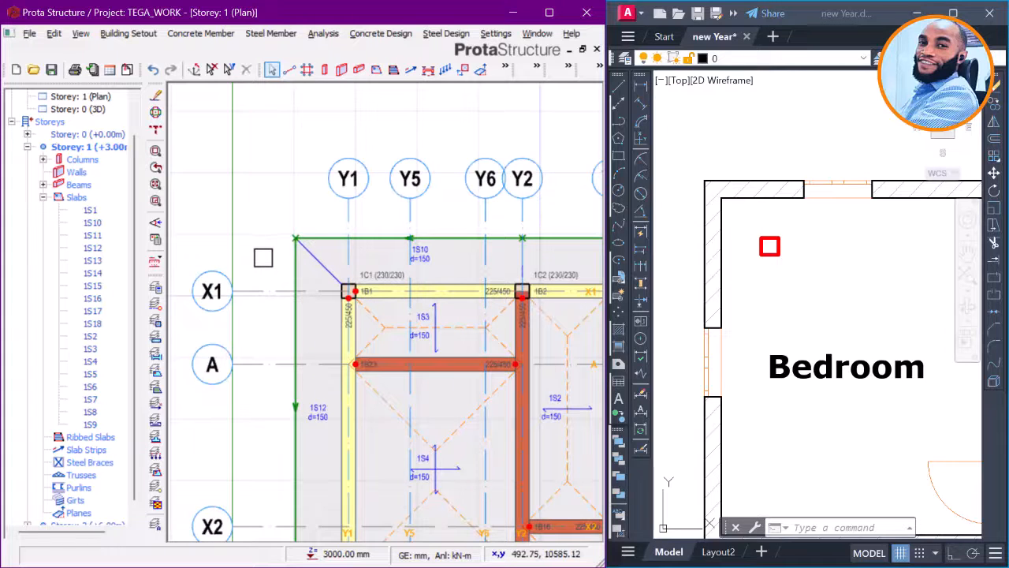
Step: Offset axis X1 outward to the outer corner of the cantilever slab beyond column 1C1
{"action": "mouse_move", "coordinate": [253, 292]}
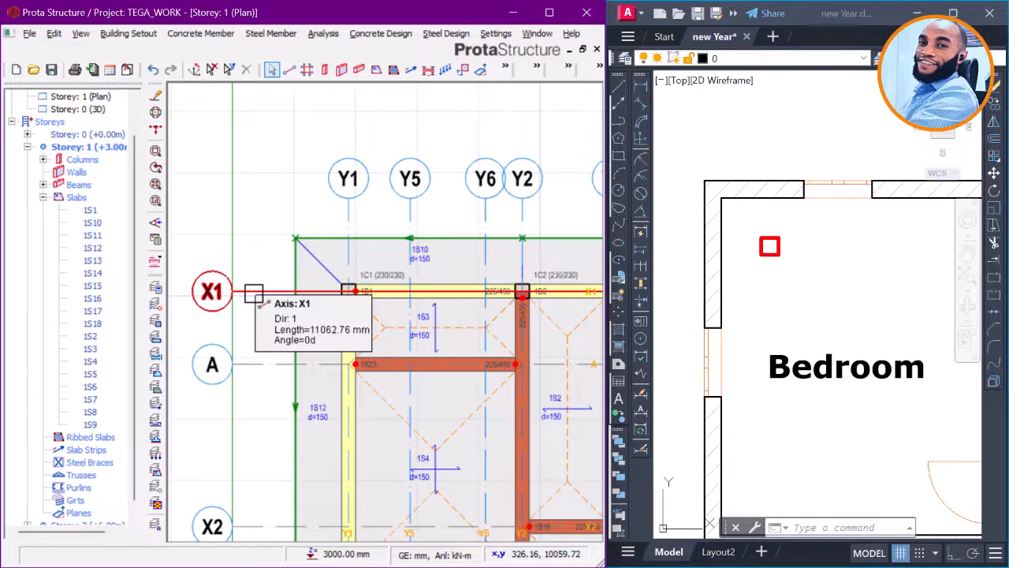
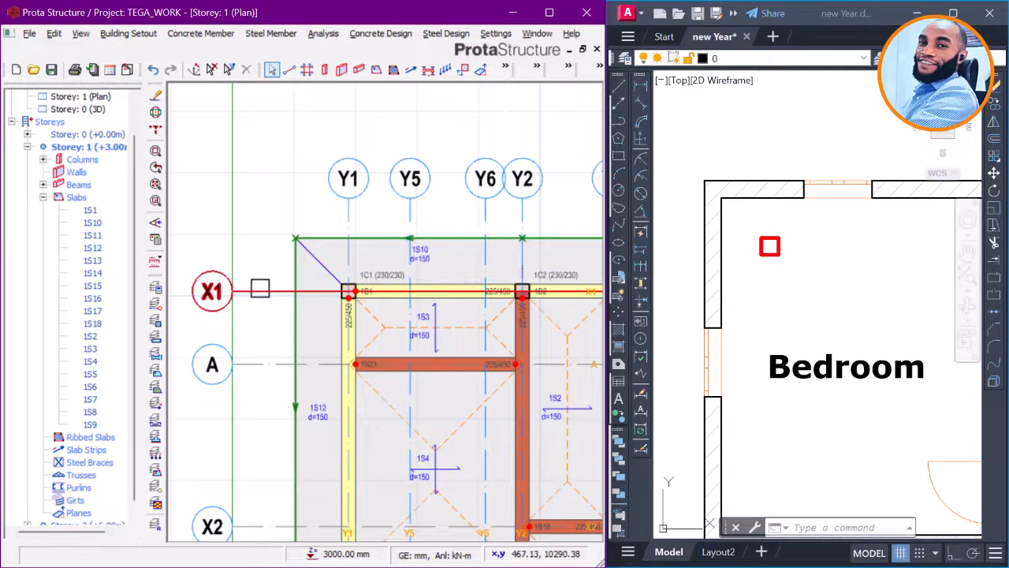
{"action": "left_click", "coordinate": [259, 291]}
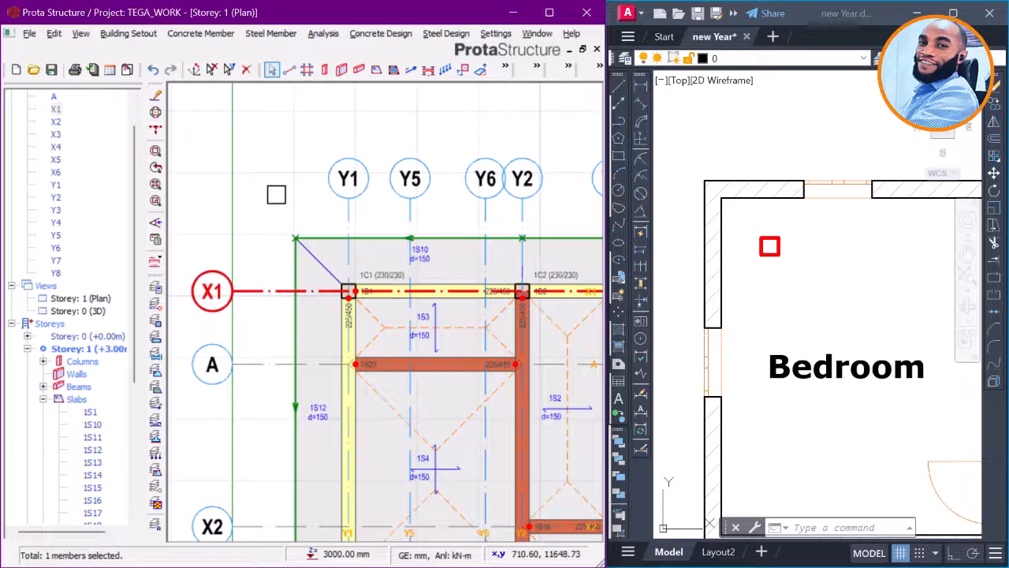
{"action": "right_click", "coordinate": [276, 195]}
{"action": "left_click", "coordinate": [318, 220]}
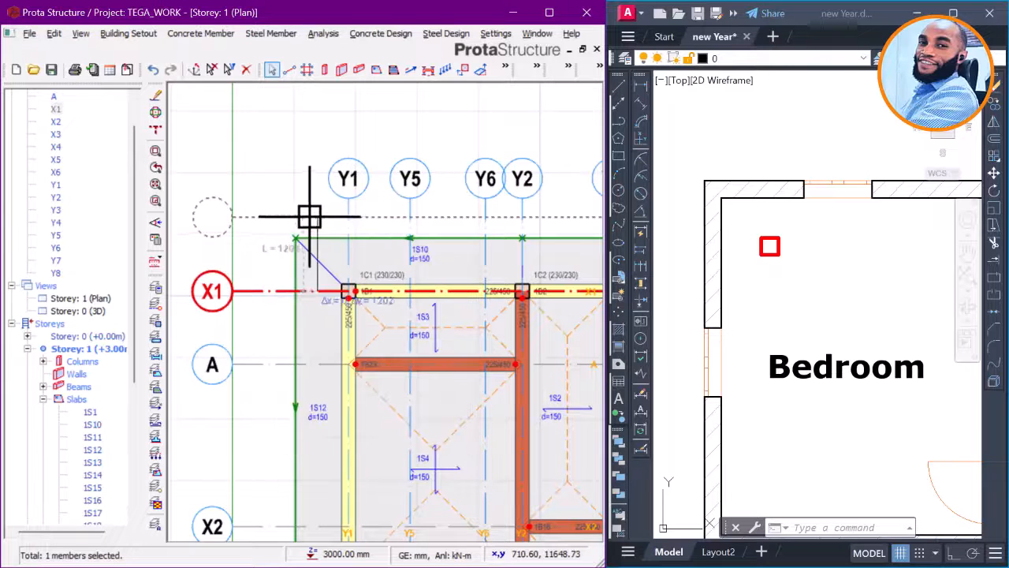
{"action": "scroll", "coordinate": [299, 224], "scroll_direction": "up", "scroll_amount": 1}
{"action": "scroll", "coordinate": [296, 239], "scroll_direction": "up", "scroll_amount": 2}
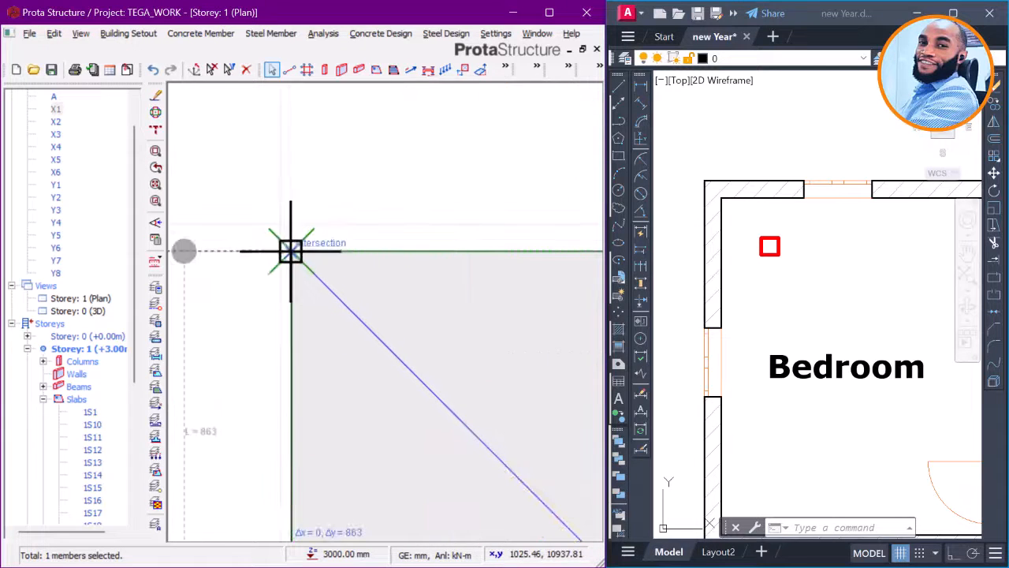
{"action": "scroll", "coordinate": [342, 254], "scroll_direction": "down", "scroll_amount": 3}
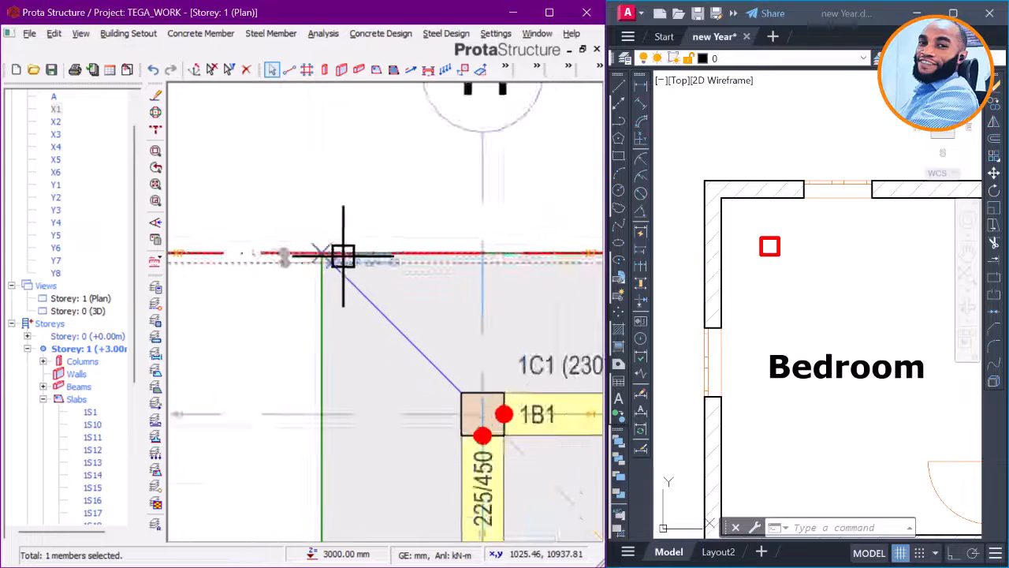
{"action": "left_click", "coordinate": [289, 246]}
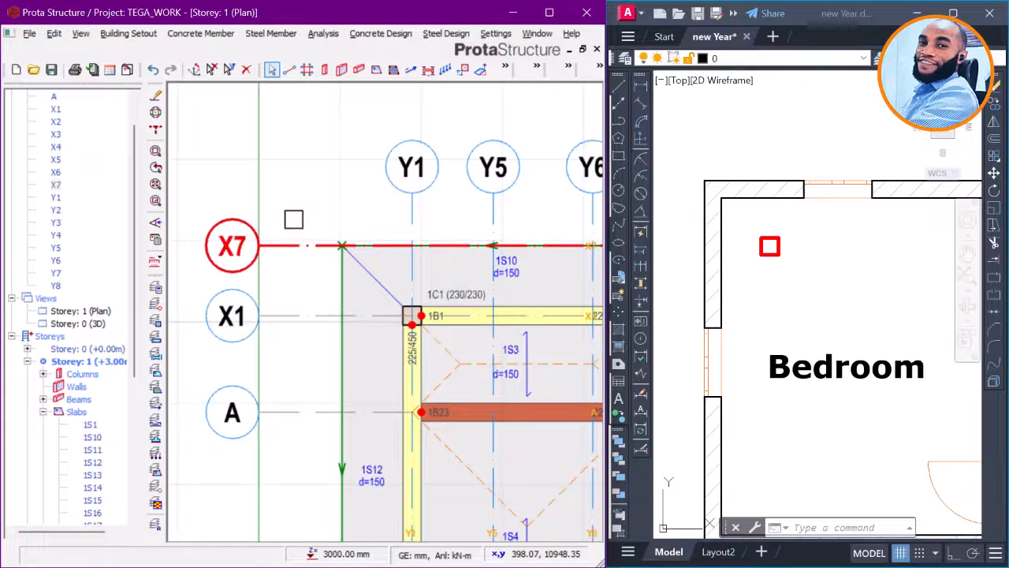
Step: Make the new axis X7 along the cantilever slab's outer edge a hidden axis and finish editing its properties
{"action": "right_click", "coordinate": [314, 218]}
{"action": "left_click", "coordinate": [344, 233]}
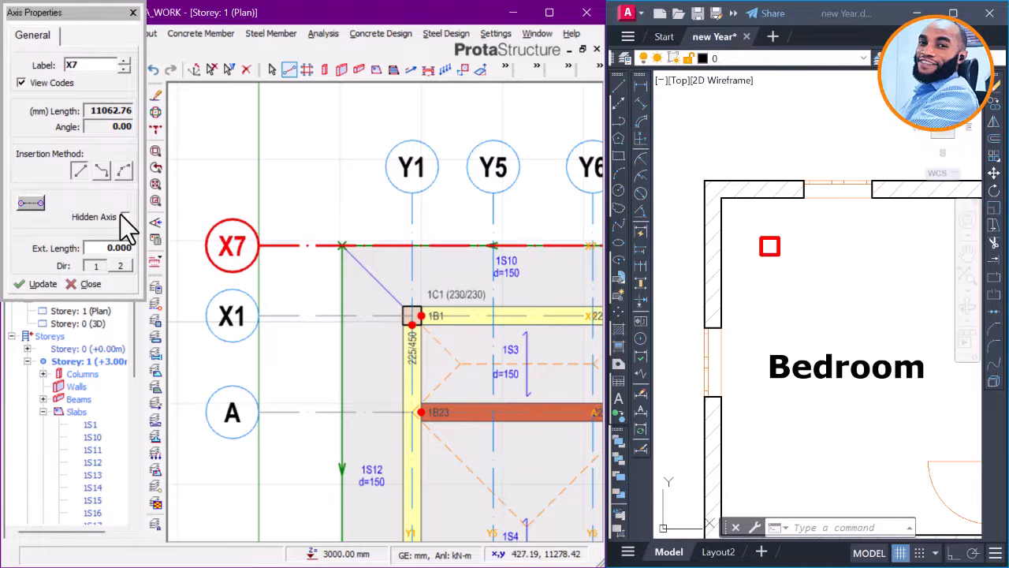
{"action": "left_click", "coordinate": [124, 216]}
{"action": "left_click", "coordinate": [36, 284]}
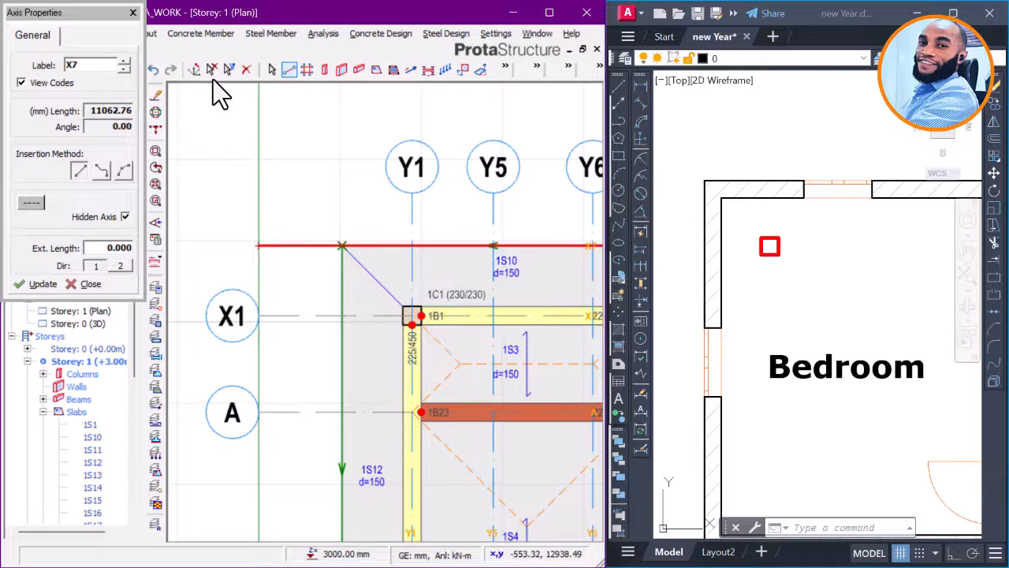
{"action": "key", "text": "Escape"}
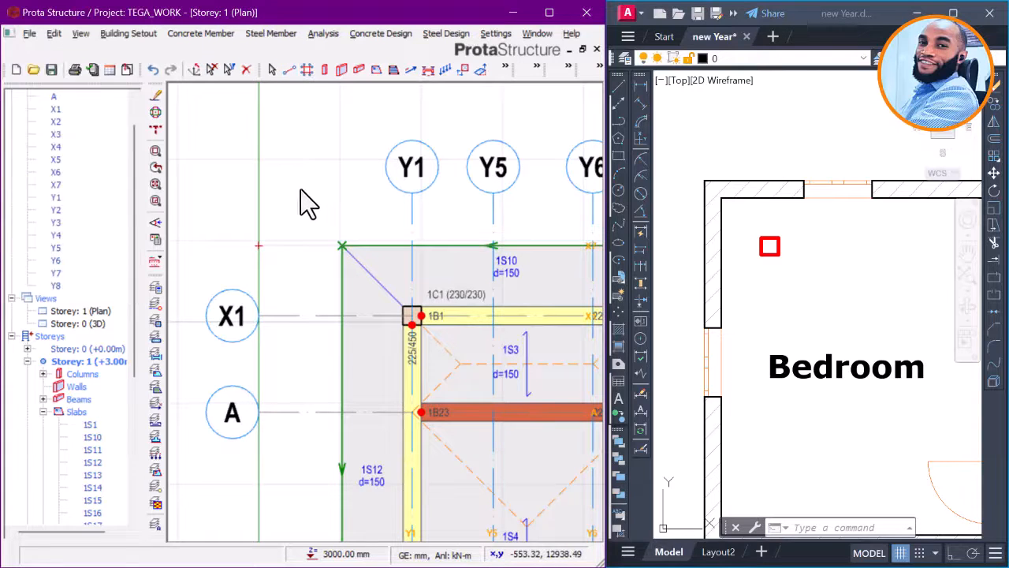
Step: Offset axis Y1 outward to the outer corner of the cantilever slabs, where their edges meet hidden axis X7
{"action": "scroll", "coordinate": [284, 245], "scroll_direction": "up", "scroll_amount": 3}
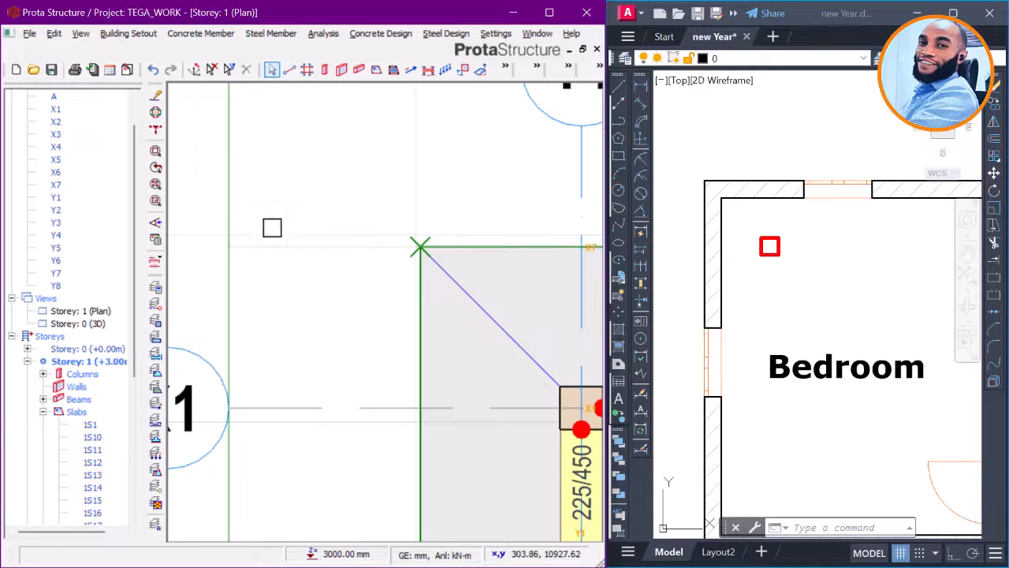
{"action": "scroll", "coordinate": [272, 228], "scroll_direction": "down", "scroll_amount": 5}
{"action": "scroll", "coordinate": [394, 197], "scroll_direction": "up", "scroll_amount": 3}
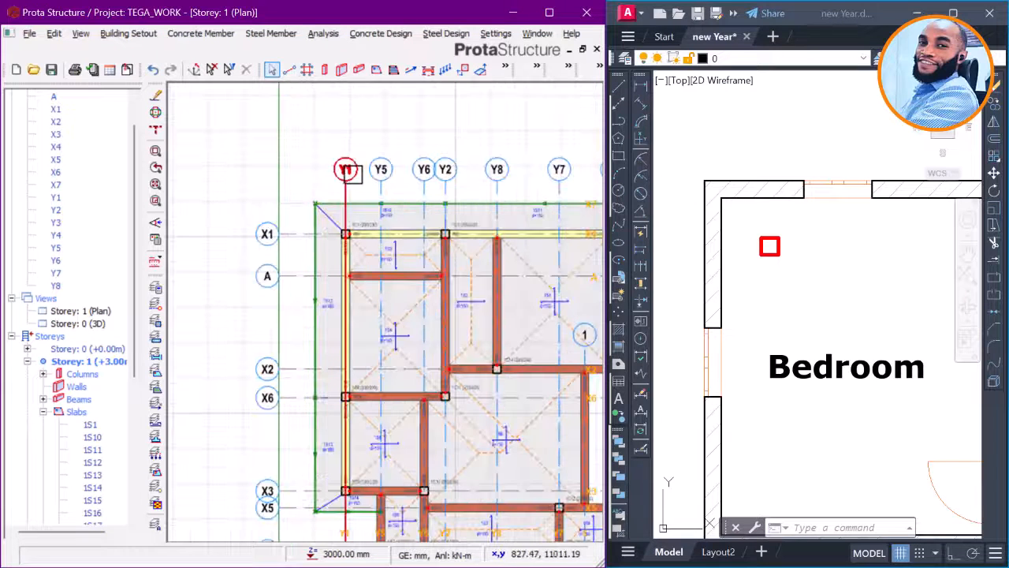
{"action": "left_click", "coordinate": [355, 176]}
{"action": "right_click", "coordinate": [306, 125]}
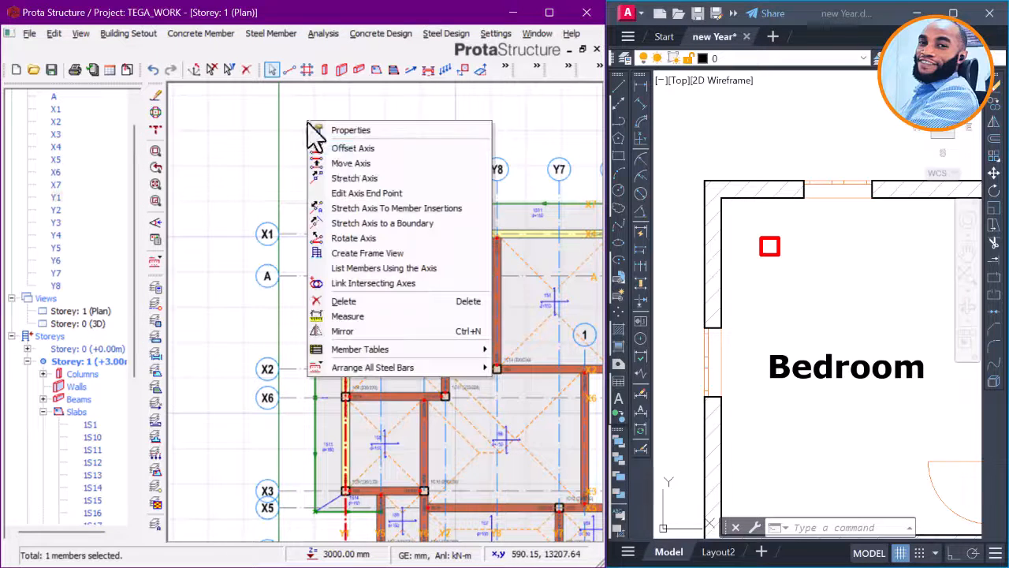
{"action": "left_click", "coordinate": [352, 150]}
{"action": "scroll", "coordinate": [288, 206], "scroll_direction": "up", "scroll_amount": 3}
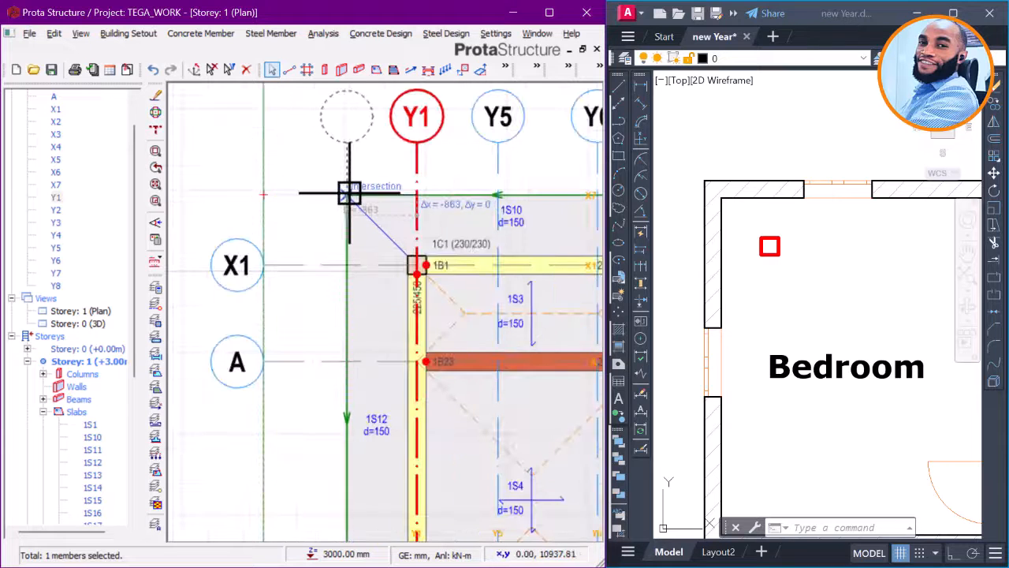
{"action": "left_click", "coordinate": [347, 193]}
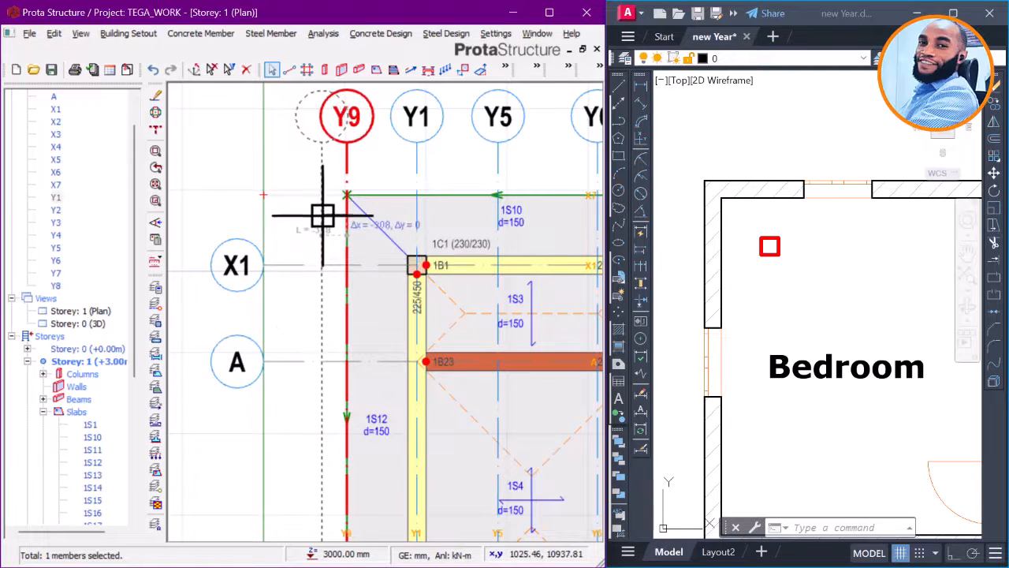
Step: End the offset and make the new axis Y9 along the outer edge of slab 1S12 a hidden axis
{"action": "left_click", "coordinate": [350, 149]}
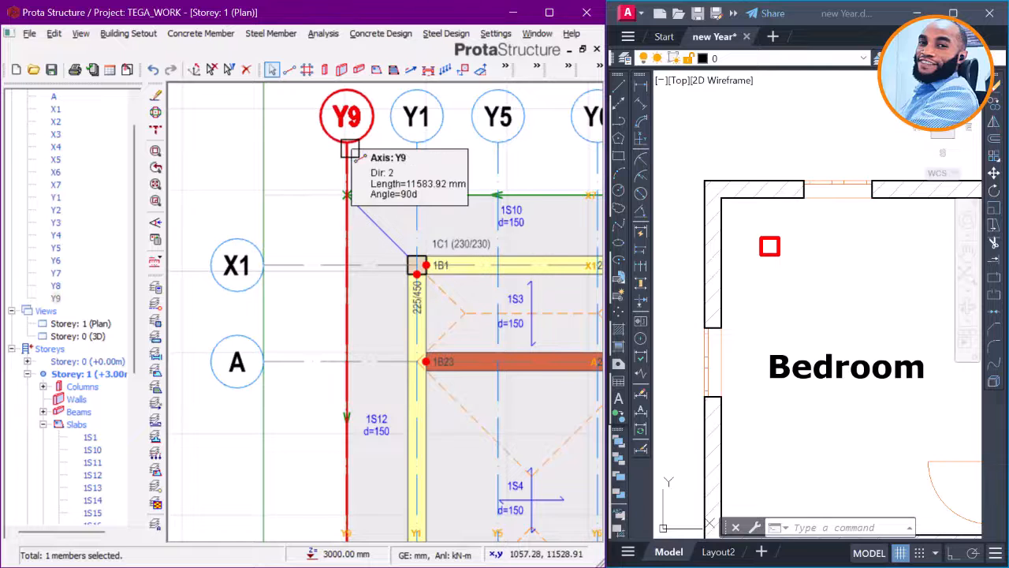
{"action": "right_click", "coordinate": [350, 149]}
{"action": "left_click", "coordinate": [252, 167]}
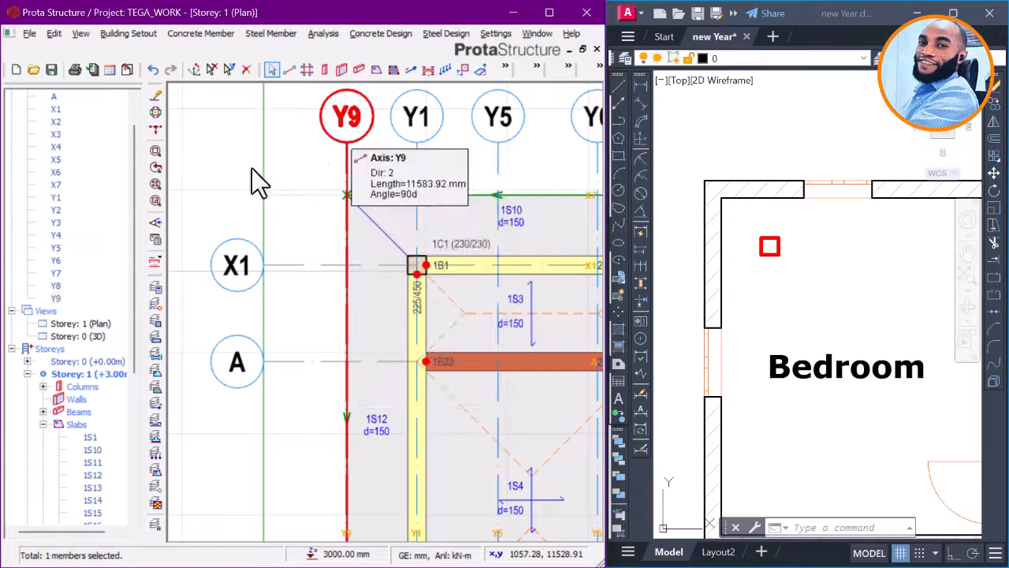
{"action": "left_click", "coordinate": [126, 217]}
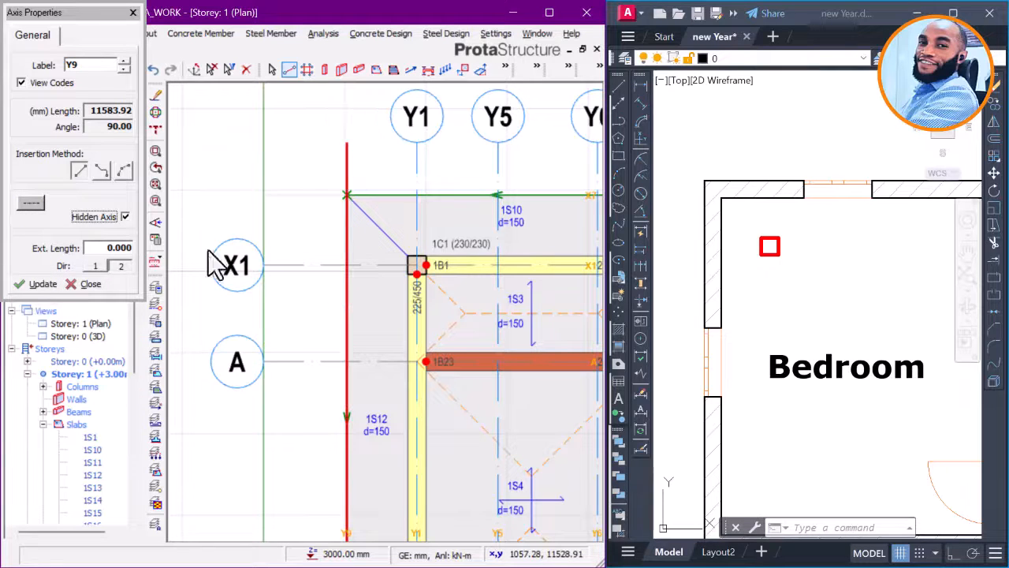
{"action": "key", "text": "Escape"}
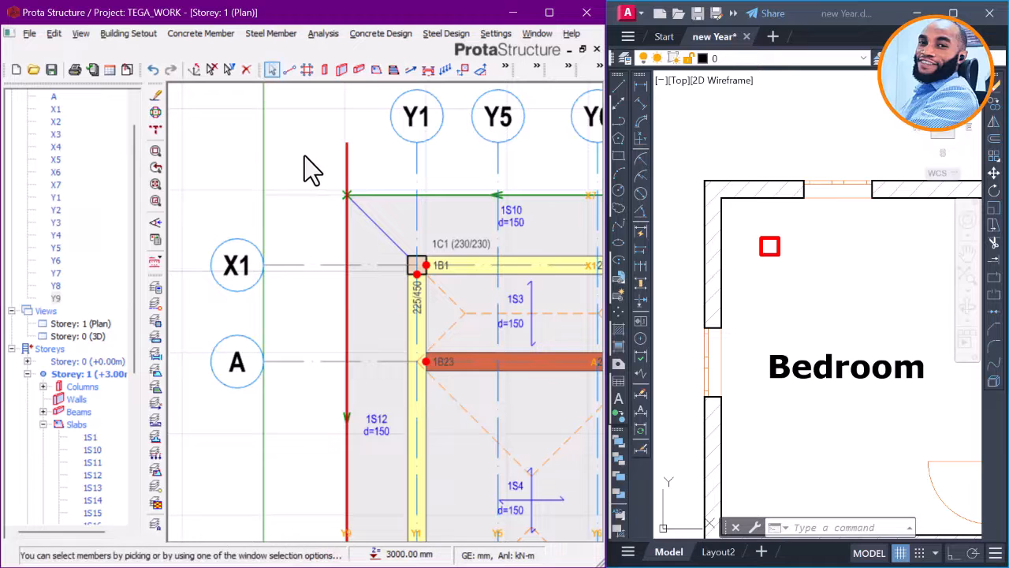
{"action": "scroll", "coordinate": [306, 159], "scroll_direction": "down", "scroll_amount": 5}
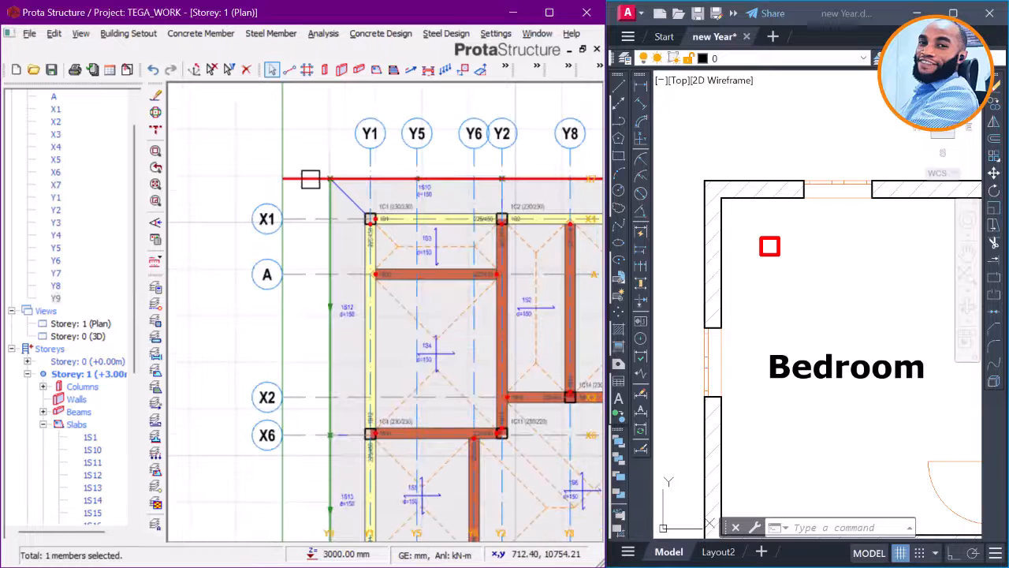
{"action": "scroll", "coordinate": [335, 248], "scroll_direction": "up", "scroll_amount": 5}
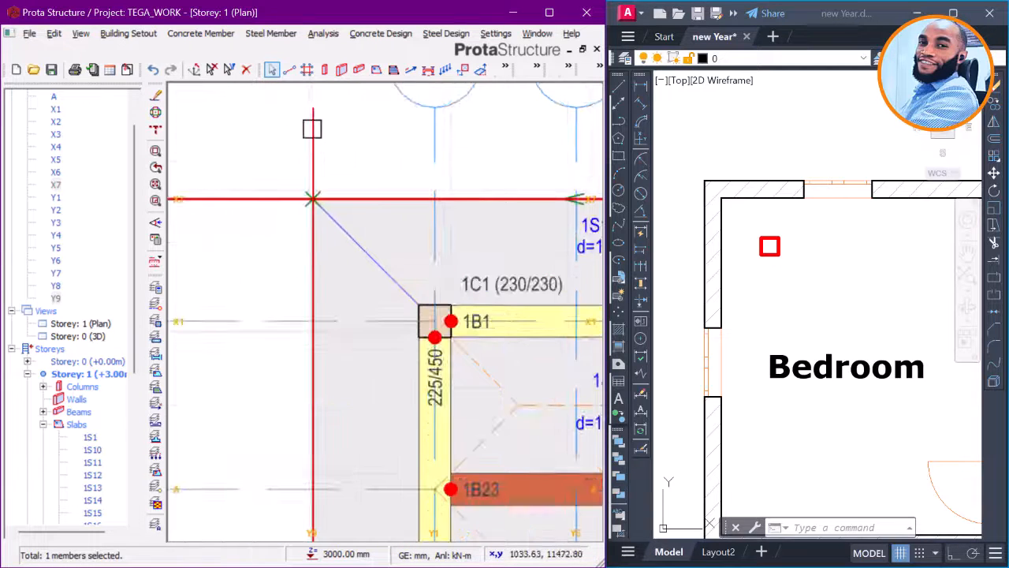
{"action": "scroll", "coordinate": [348, 152], "scroll_direction": "down", "scroll_amount": 5}
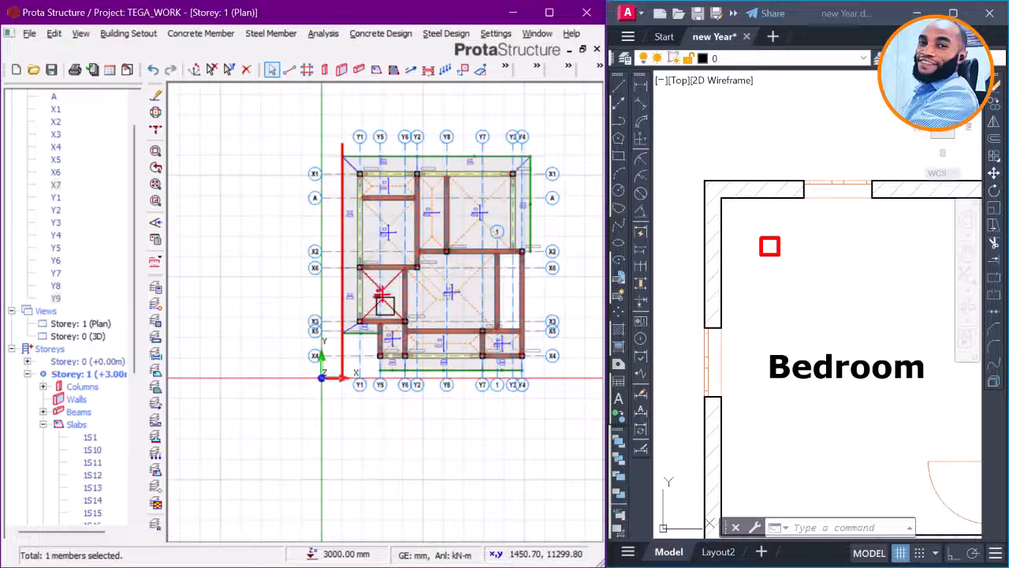
{"action": "scroll", "coordinate": [384, 306], "scroll_direction": "up", "scroll_amount": 6}
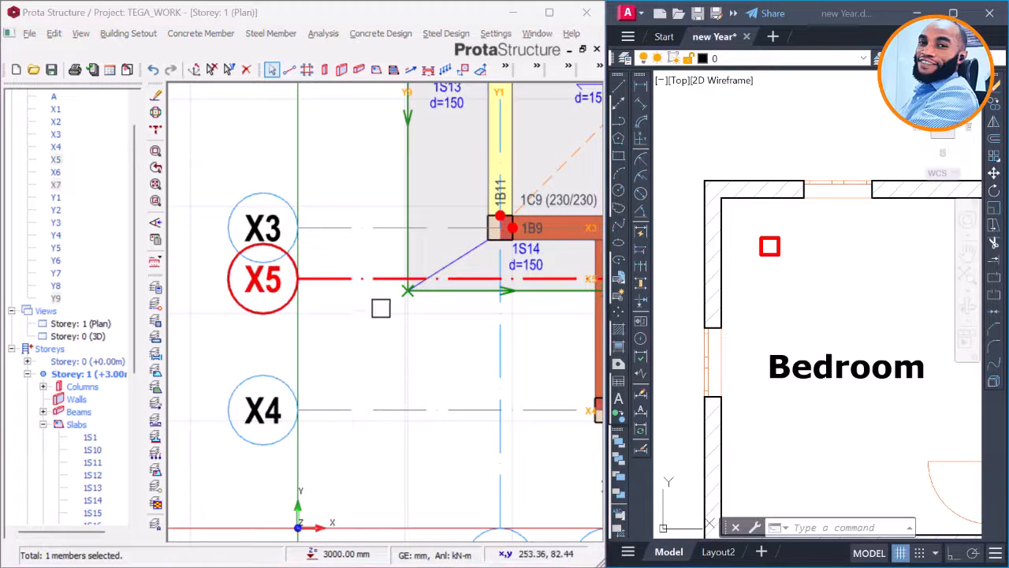
{"action": "right_click", "coordinate": [364, 262]}
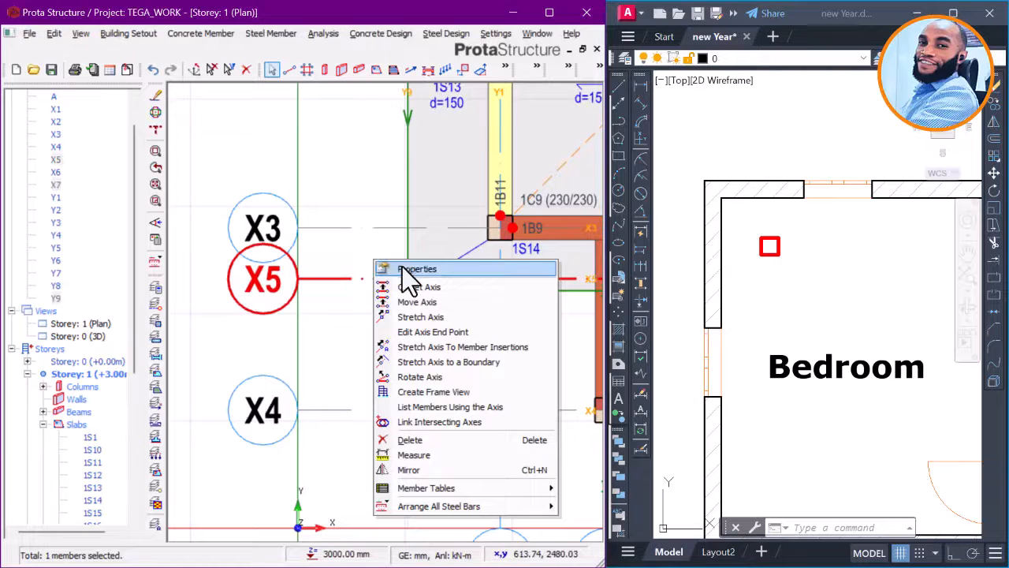
{"action": "left_click", "coordinate": [335, 276]}
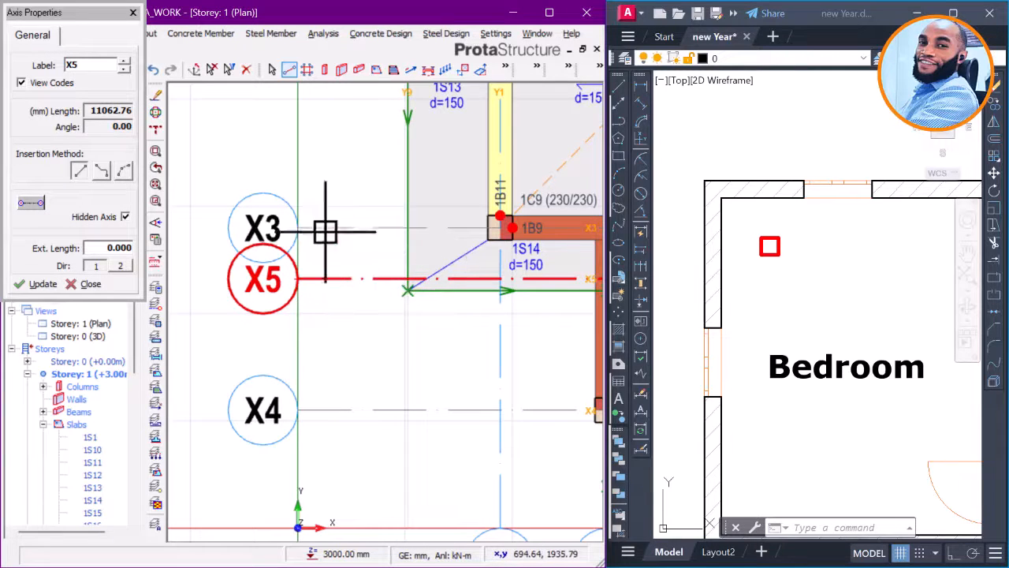
{"action": "left_click", "coordinate": [133, 13]}
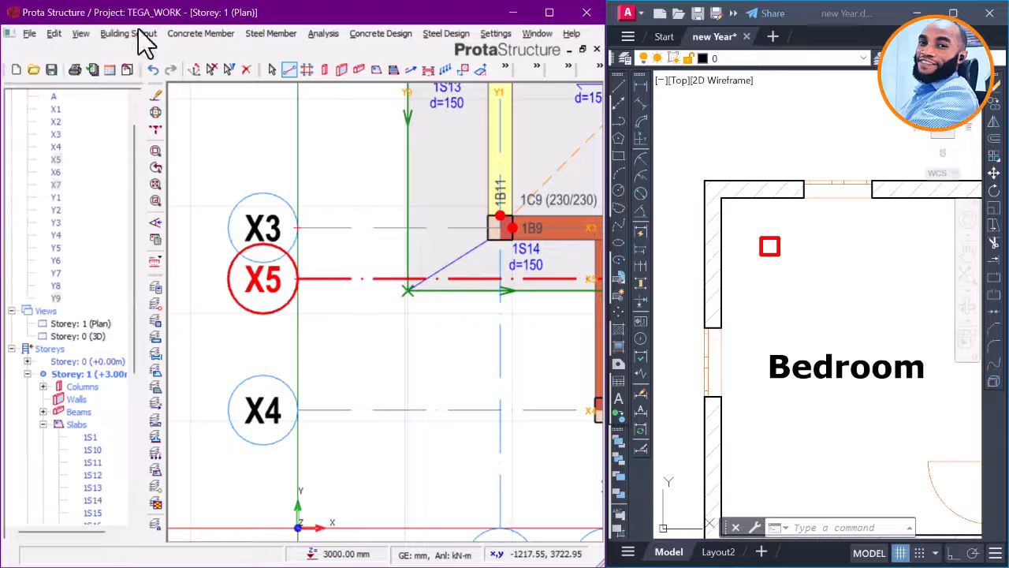
Step: Offset axis X5 to the outer corner of cantilever slab 1S14 on axis Y9, and end the offset
{"action": "right_click", "coordinate": [359, 175]}
{"action": "left_click", "coordinate": [417, 197]}
{"action": "scroll", "coordinate": [408, 289], "scroll_direction": "up", "scroll_amount": 3}
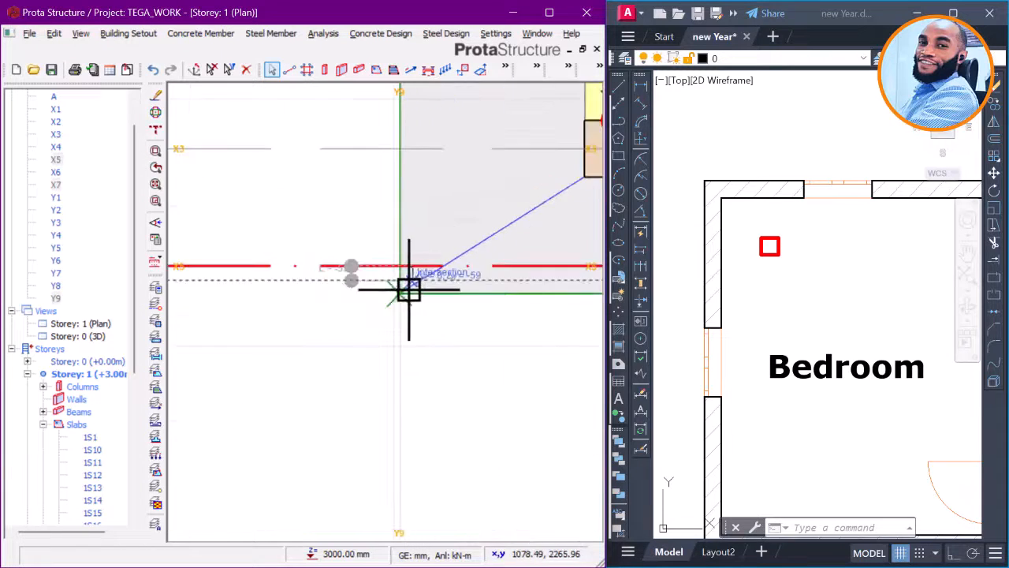
{"action": "scroll", "coordinate": [408, 290], "scroll_direction": "up", "scroll_amount": 1}
{"action": "left_click", "coordinate": [397, 295]}
{"action": "scroll", "coordinate": [384, 323], "scroll_direction": "down", "scroll_amount": 3}
{"action": "key", "text": "Escape"}
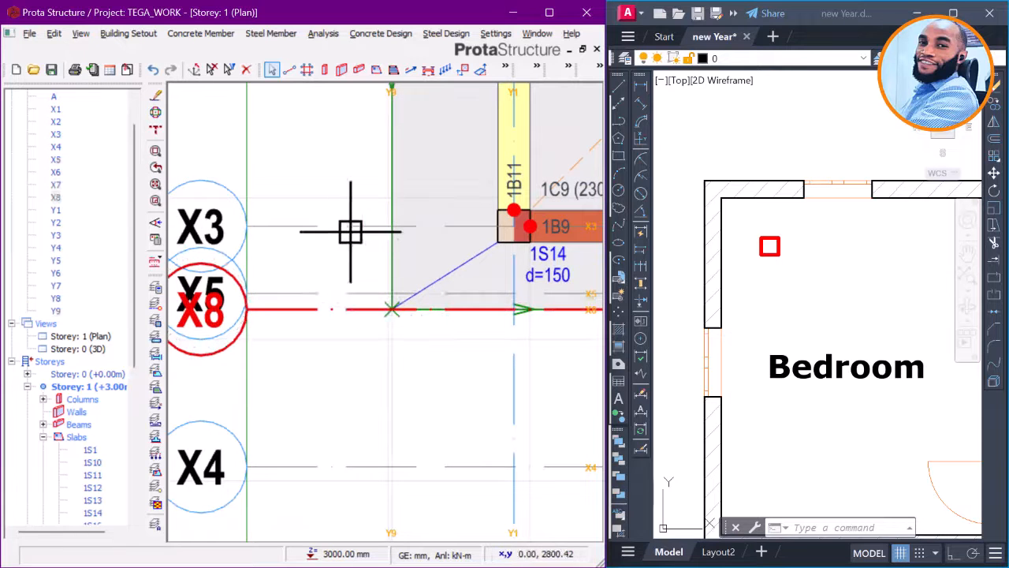
Step: Make the new axis X8 along the outer edge of slab 1S14 a hidden axis and apply the change
{"action": "right_click", "coordinate": [345, 252]}
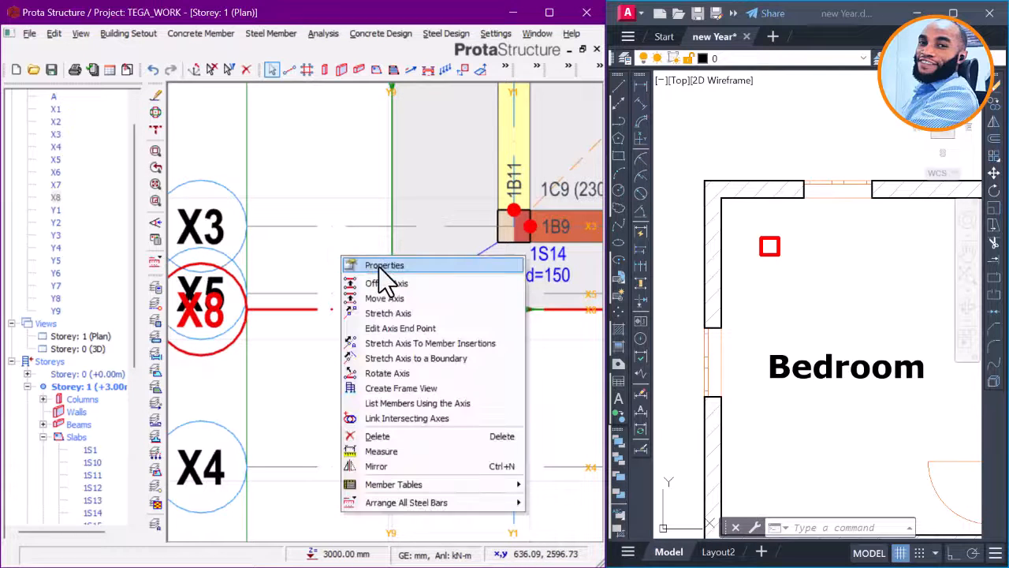
{"action": "left_click", "coordinate": [379, 267]}
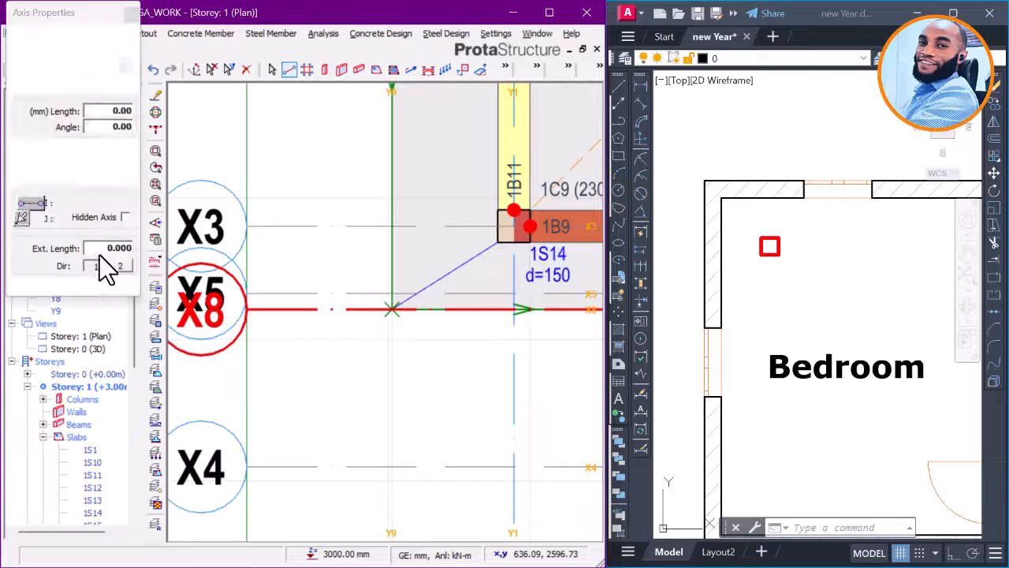
{"action": "left_click", "coordinate": [124, 218]}
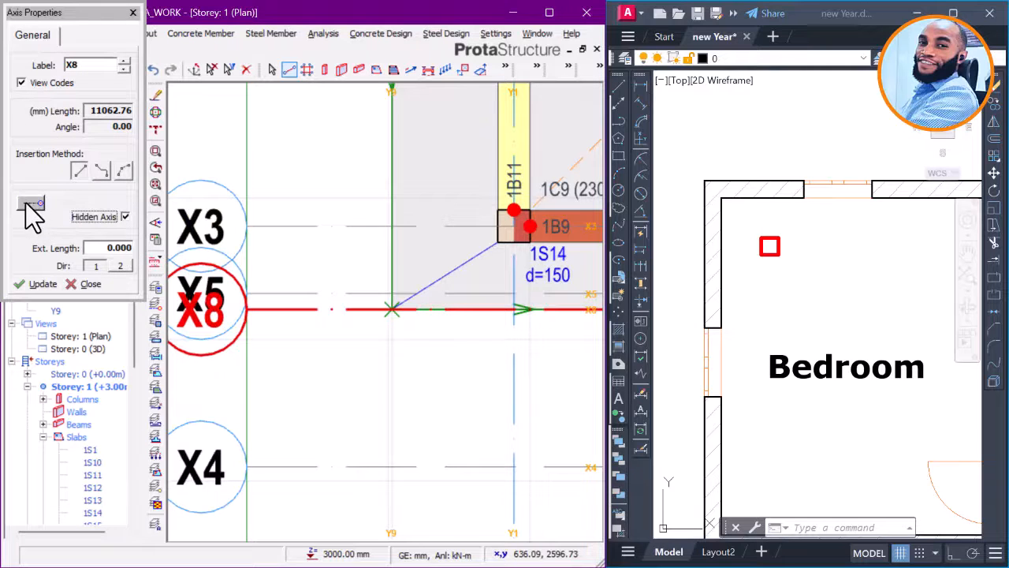
{"action": "left_click", "coordinate": [50, 284]}
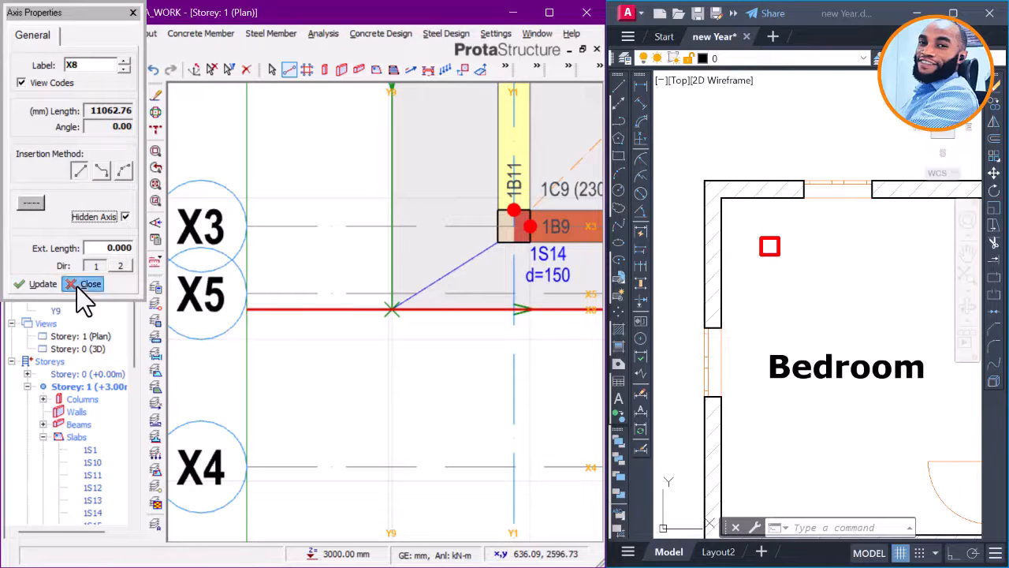
Step: Offset axis X4 outward to the outer edge of cantilever slab 1S15, at the slab's corner on axis Y5
{"action": "key", "text": "Escape"}
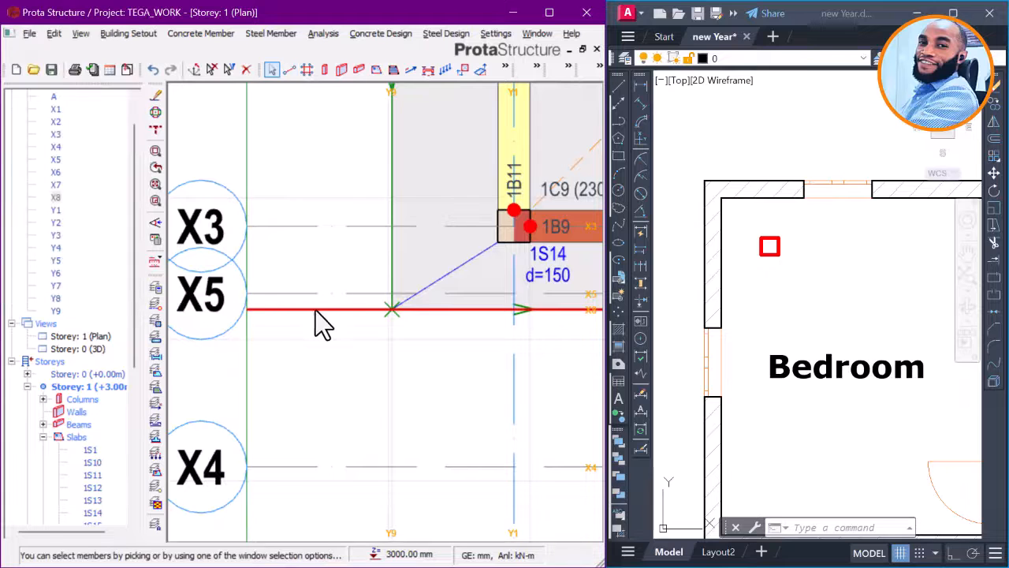
{"action": "scroll", "coordinate": [342, 282], "scroll_direction": "down", "scroll_amount": 3}
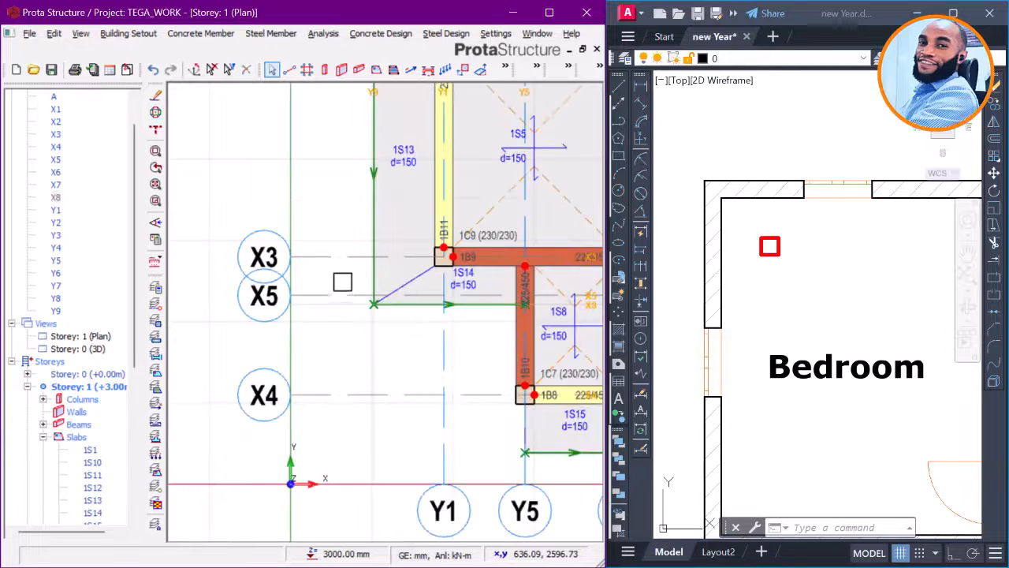
{"action": "scroll", "coordinate": [334, 279], "scroll_direction": "down", "scroll_amount": 3}
{"action": "middle_click_drag", "start_coordinate": [443, 318], "coordinate": [352, 253]}
{"action": "scroll", "coordinate": [355, 286], "scroll_direction": "up", "scroll_amount": 3}
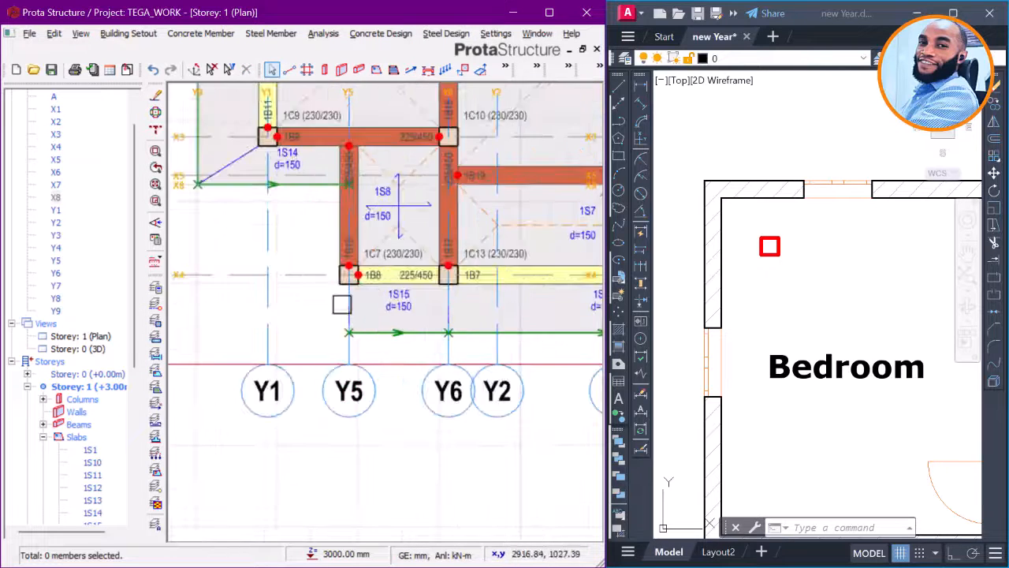
{"action": "left_click", "coordinate": [319, 275]}
{"action": "right_click", "coordinate": [320, 247]}
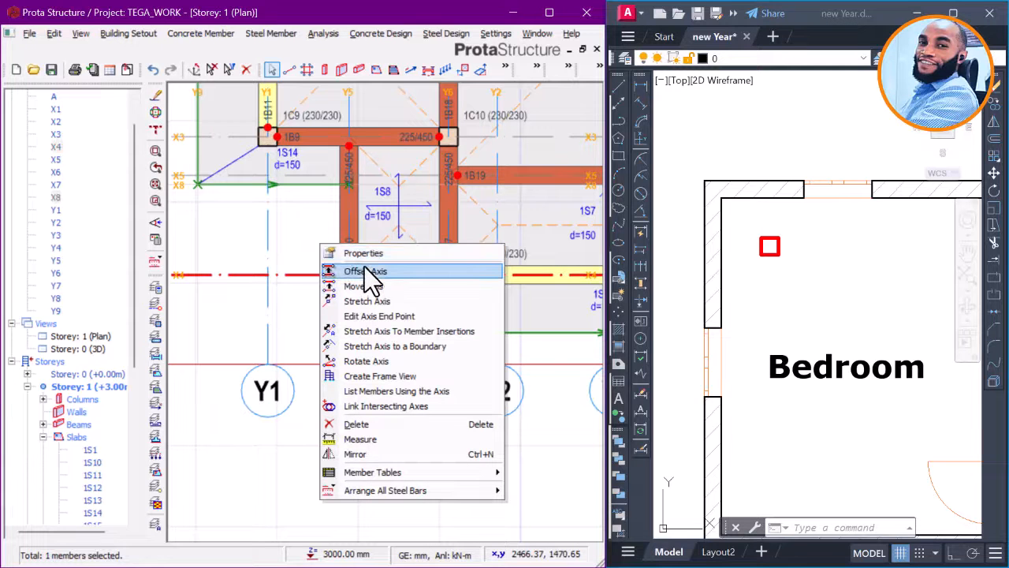
{"action": "left_click", "coordinate": [364, 271]}
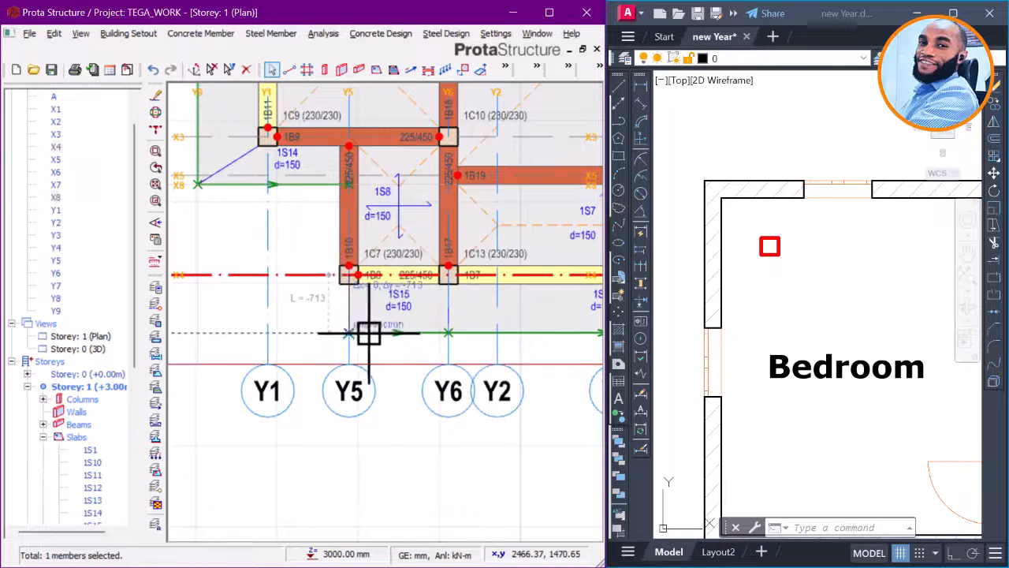
{"action": "scroll", "coordinate": [352, 331], "scroll_direction": "up", "scroll_amount": 3}
{"action": "left_click", "coordinate": [351, 330]}
{"action": "scroll", "coordinate": [316, 341], "scroll_direction": "down", "scroll_amount": 5}
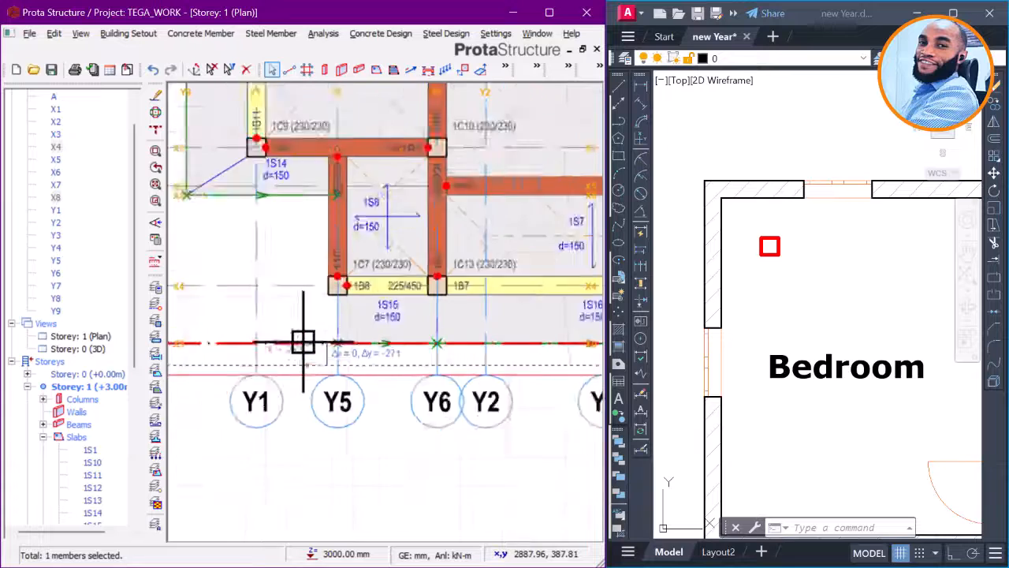
{"action": "scroll", "coordinate": [387, 365], "scroll_direction": "up", "scroll_amount": 2}
{"action": "scroll", "coordinate": [468, 360], "scroll_direction": "up", "scroll_amount": 1}
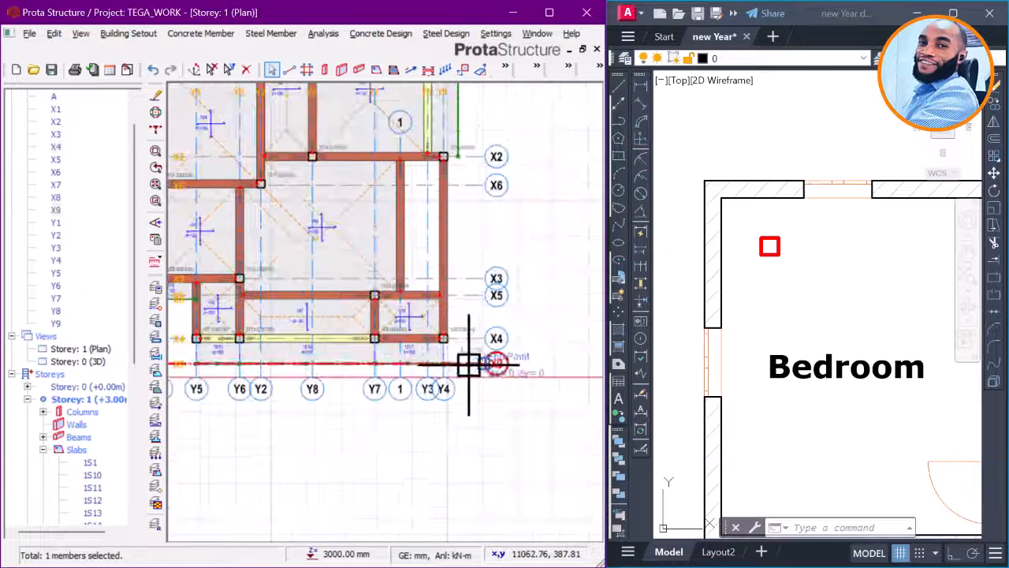
Step: End the offset and make the new axis X9 along the edge of slab 1S15 a hidden axis without end bubbles
{"action": "right_click", "coordinate": [477, 363]}
{"action": "left_click", "coordinate": [513, 115]}
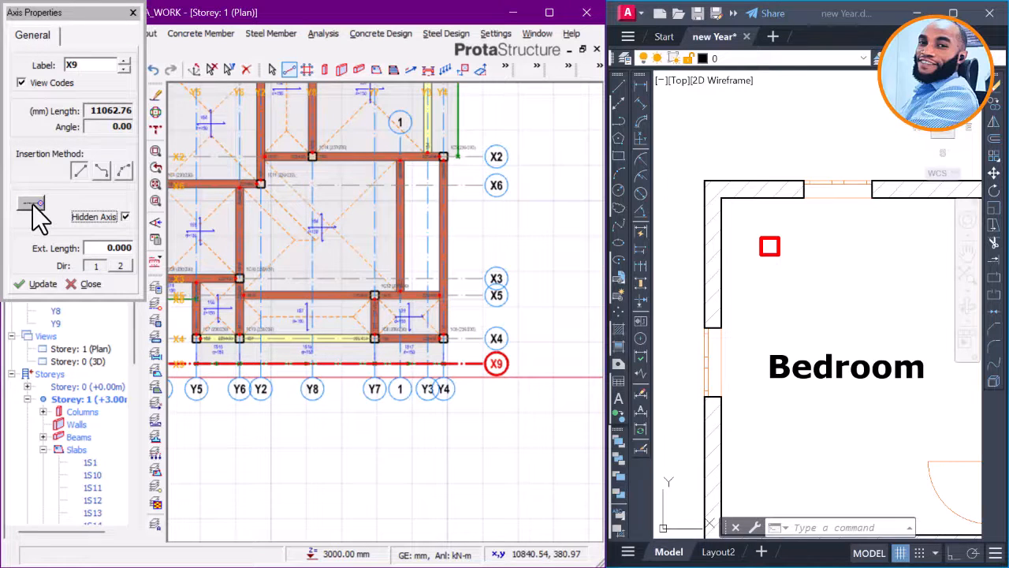
{"action": "left_click", "coordinate": [47, 285]}
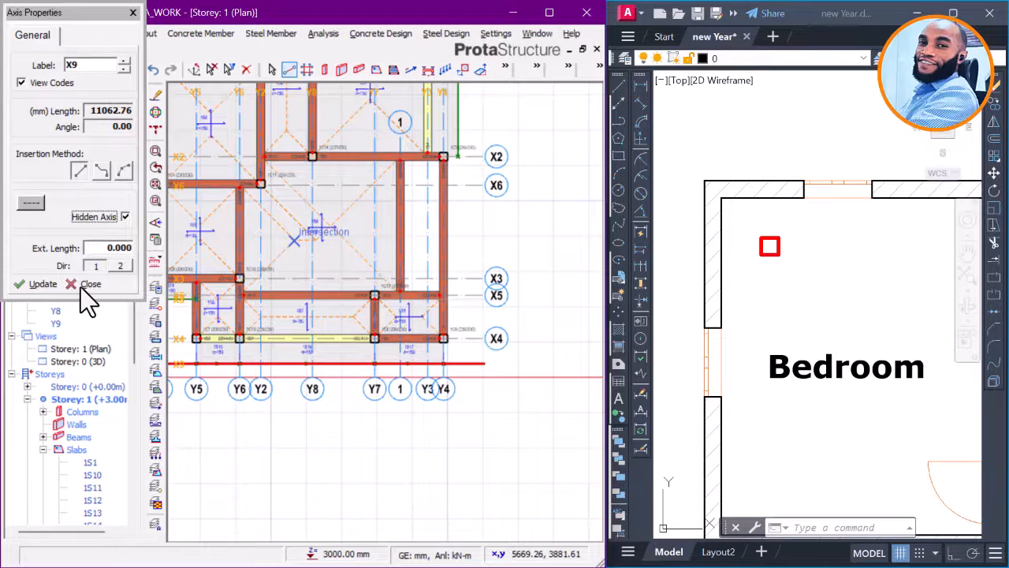
{"action": "key", "text": "Escape"}
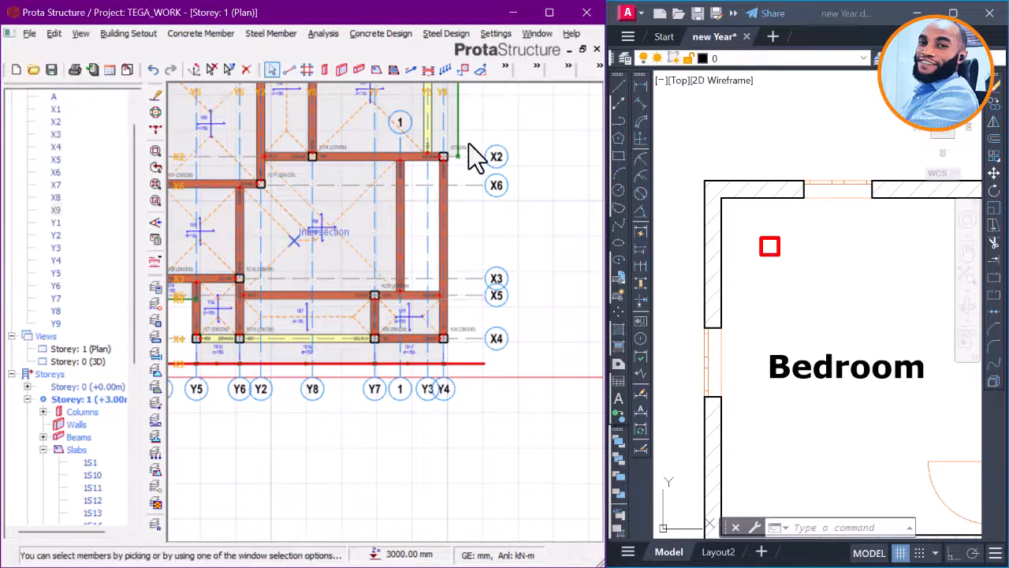
Step: Offset axis Y4 outward to the outer corner where cantilever slabs 1S11 and 1S18 meet on axis X7
{"action": "left_click", "coordinate": [465, 178]}
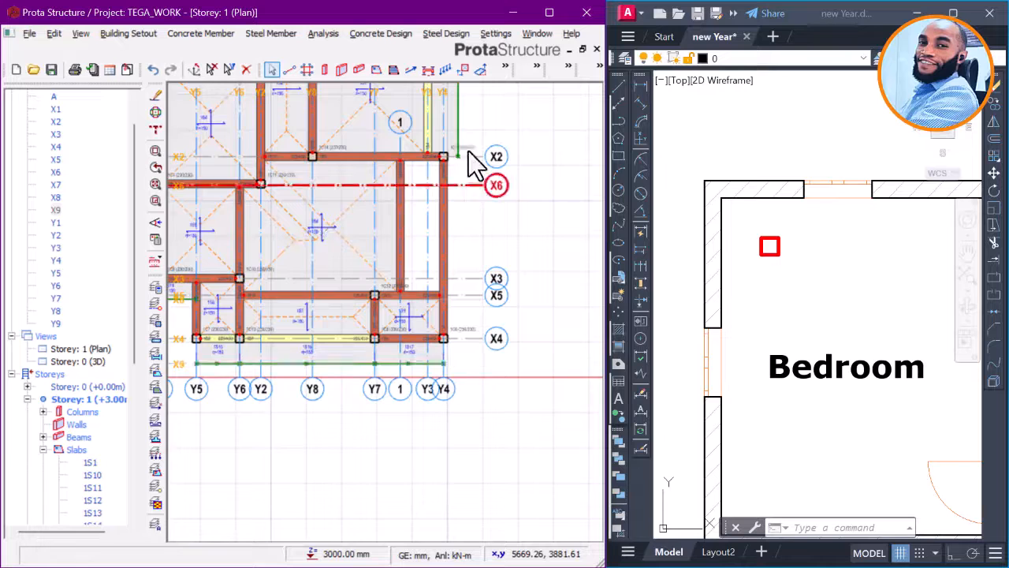
{"action": "scroll", "coordinate": [451, 340], "scroll_direction": "down", "scroll_amount": 5}
{"action": "scroll", "coordinate": [457, 232], "scroll_direction": "up", "scroll_amount": 6}
{"action": "scroll", "coordinate": [420, 298], "scroll_direction": "up", "scroll_amount": 1}
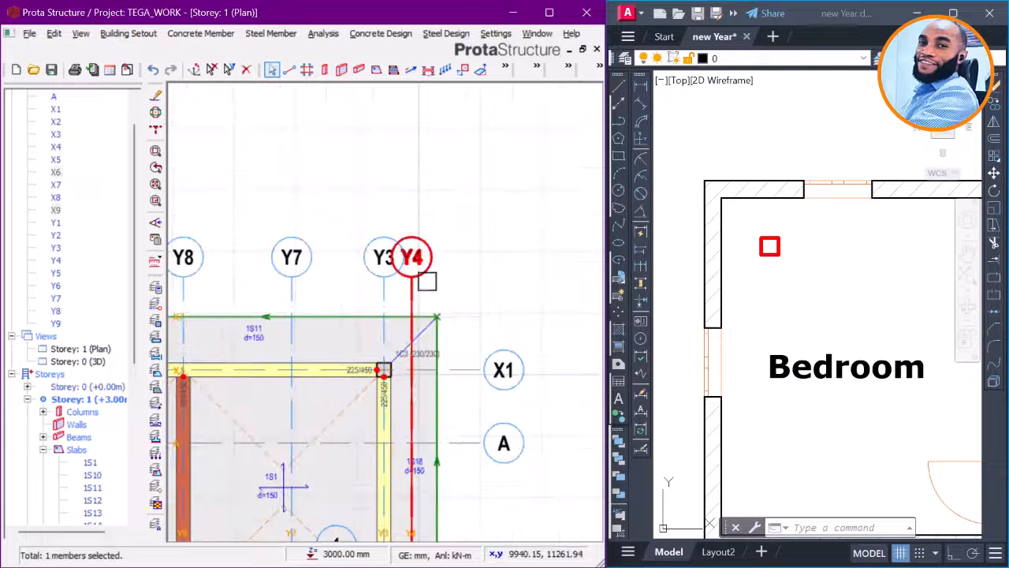
{"action": "right_click", "coordinate": [437, 274]}
{"action": "left_click", "coordinate": [477, 309]}
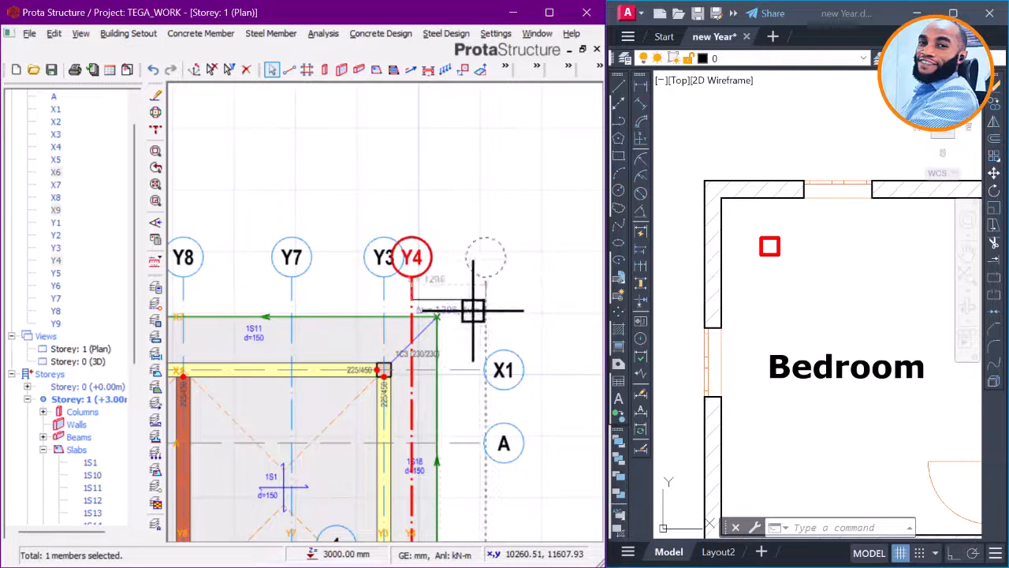
{"action": "scroll", "coordinate": [441, 315], "scroll_direction": "up", "scroll_amount": 2}
{"action": "left_click", "coordinate": [433, 318]}
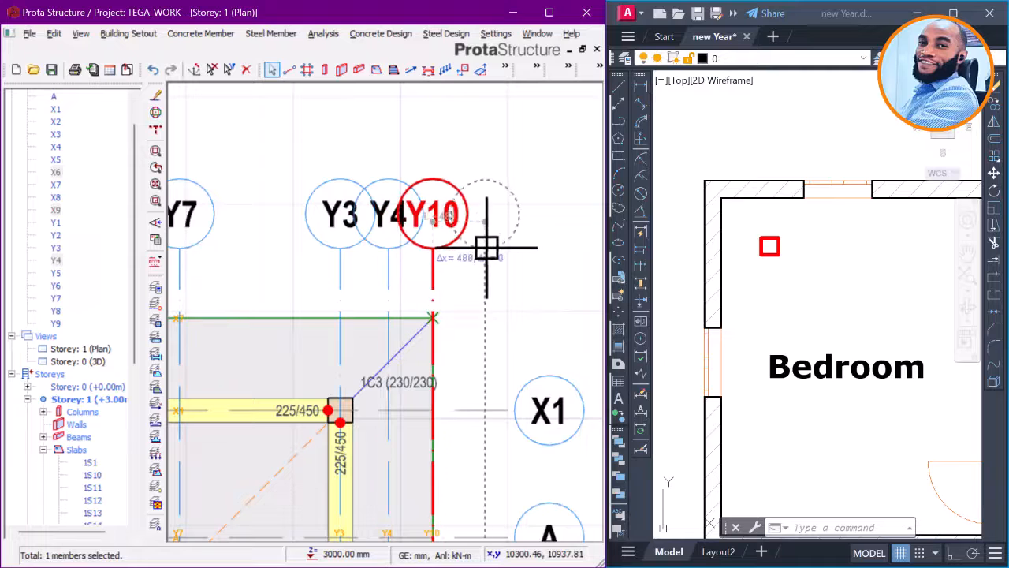
Step: End the offset and make the new axis Y10 along the edge of slab 1S18 a hidden axis without end bubbles
{"action": "right_click", "coordinate": [501, 217]}
{"action": "left_click", "coordinate": [528, 230]}
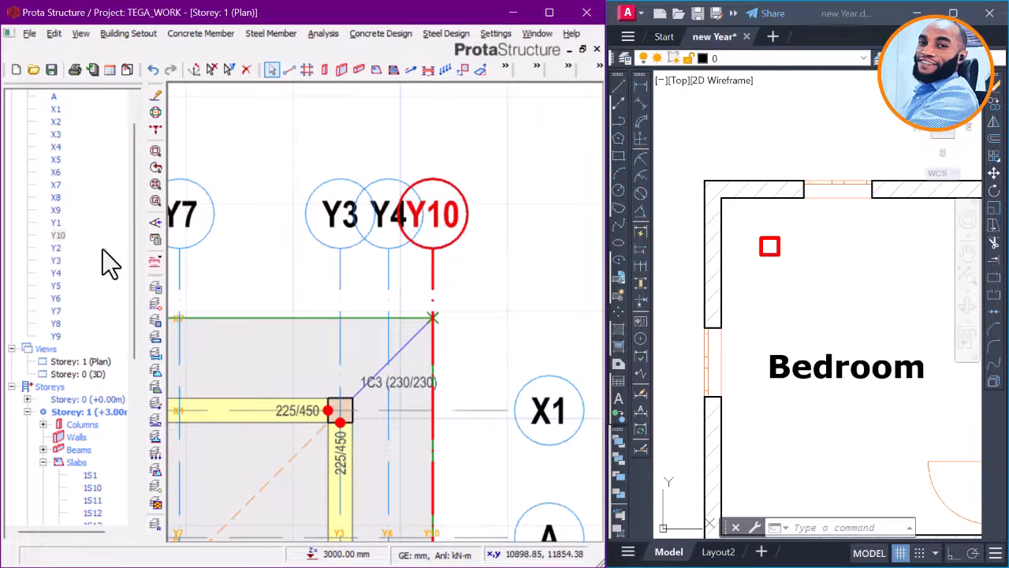
{"action": "left_click", "coordinate": [125, 215]}
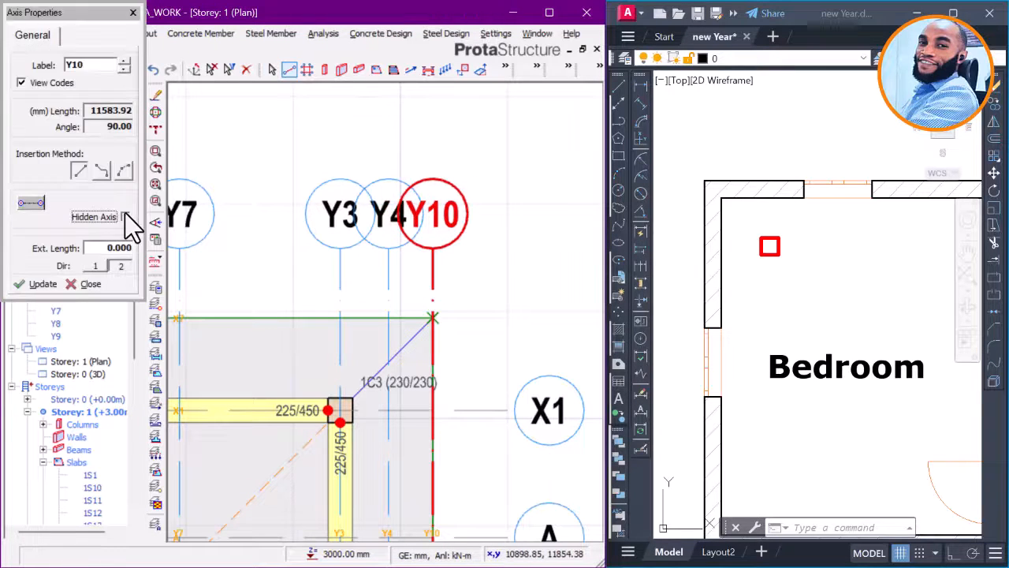
{"action": "left_click", "coordinate": [34, 207]}
{"action": "left_click", "coordinate": [44, 285]}
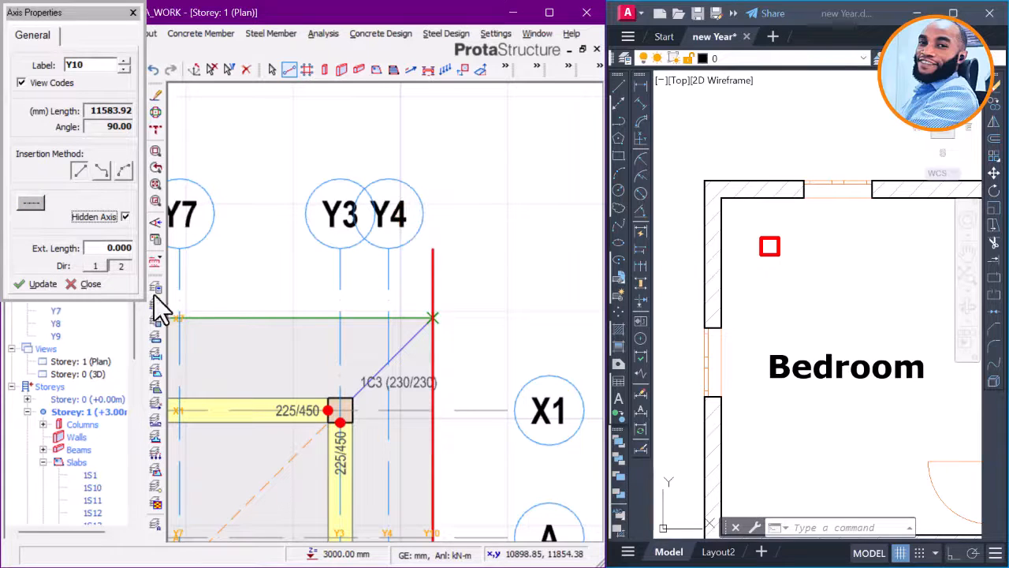
{"action": "key", "text": "Escape"}
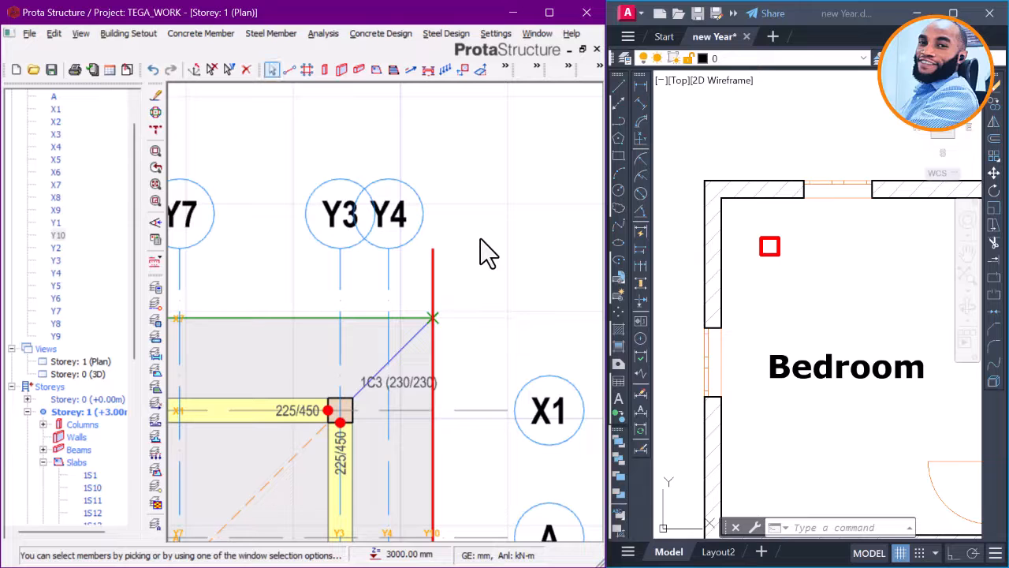
{"action": "scroll", "coordinate": [483, 233], "scroll_direction": "down", "scroll_amount": 2}
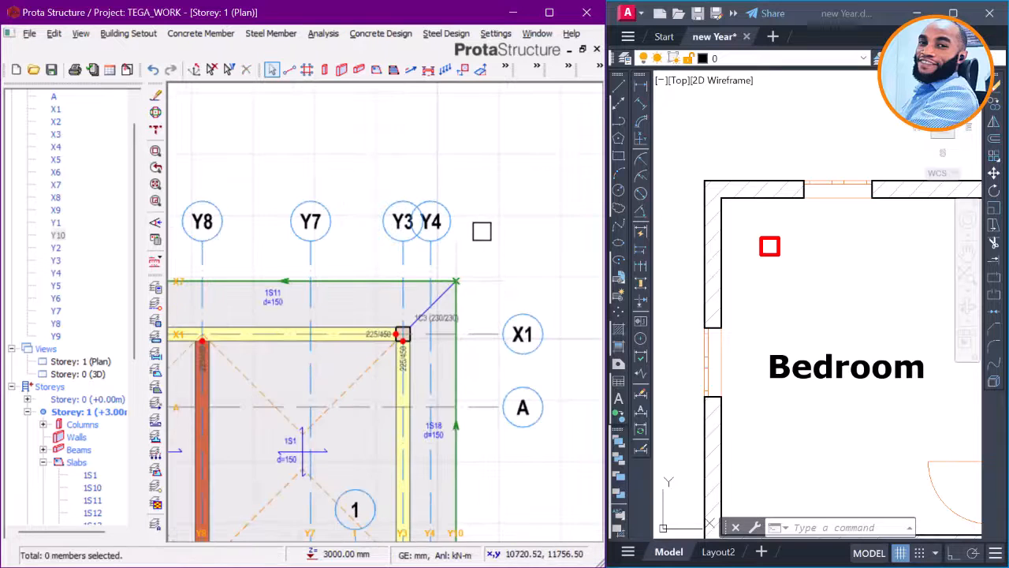
{"action": "scroll", "coordinate": [519, 222], "scroll_direction": "down", "scroll_amount": 2}
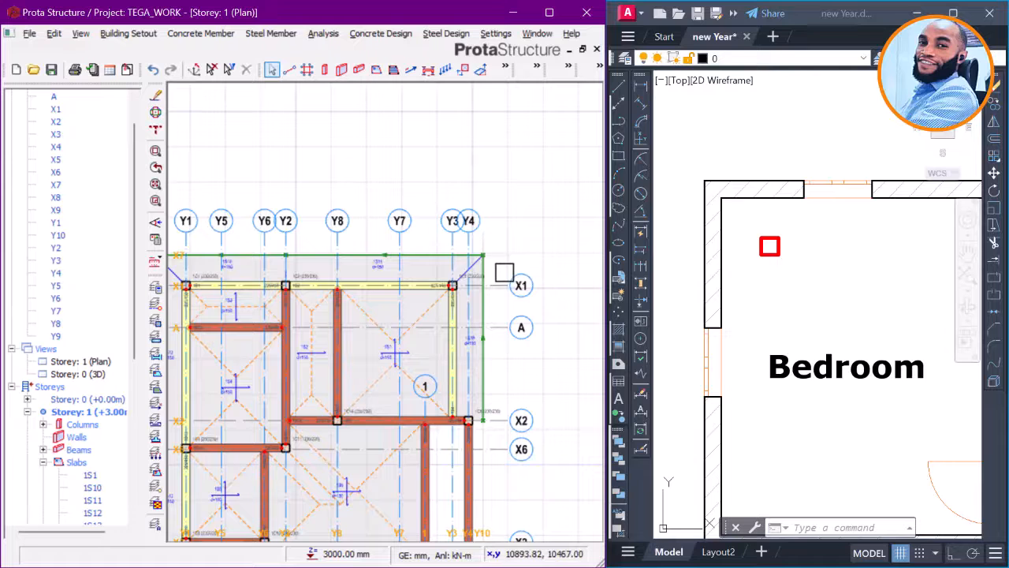
Step: Bring the whole First Floor Plan into view in AutoCAD and open the Storey 2 plan in Prota Structure
{"action": "left_click_drag", "start_coordinate": [133, 296], "coordinate": [129, 421]}
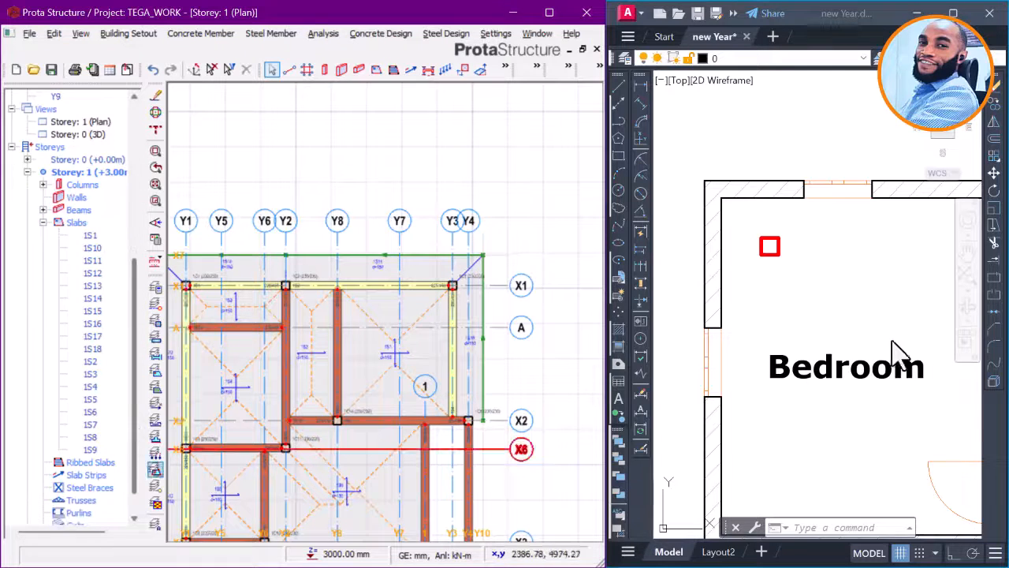
{"action": "scroll", "coordinate": [893, 353], "scroll_direction": "down", "scroll_amount": 6}
{"action": "scroll", "coordinate": [780, 321], "scroll_direction": "up", "scroll_amount": 3}
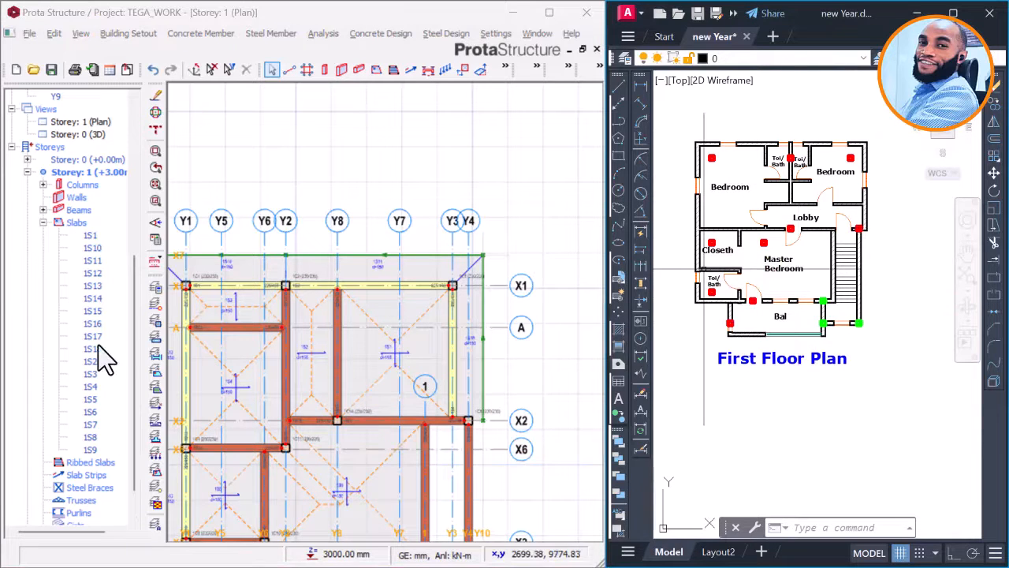
{"action": "scroll", "coordinate": [132, 428], "scroll_direction": "down", "scroll_amount": 1}
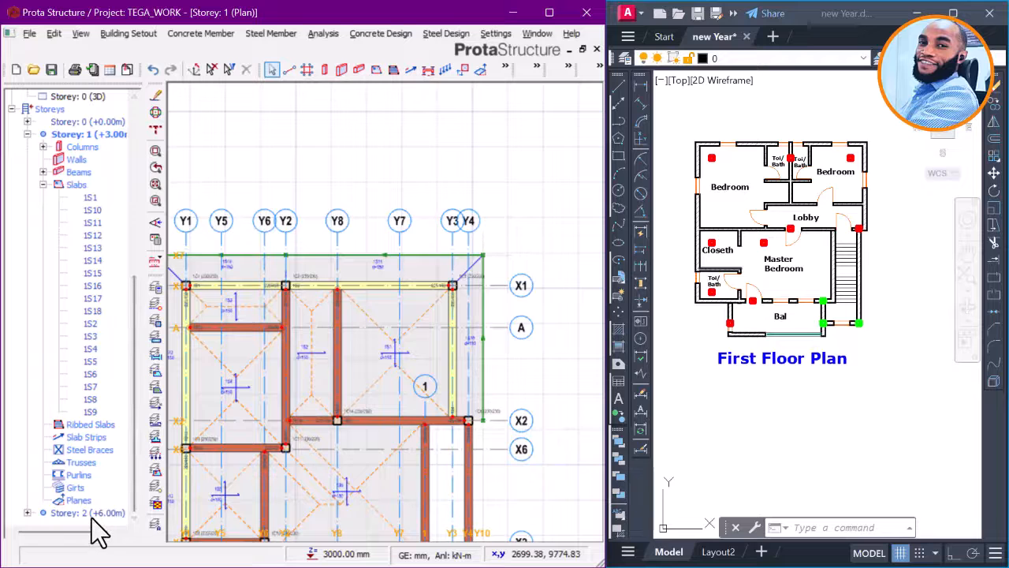
{"action": "double_click", "coordinate": [94, 516]}
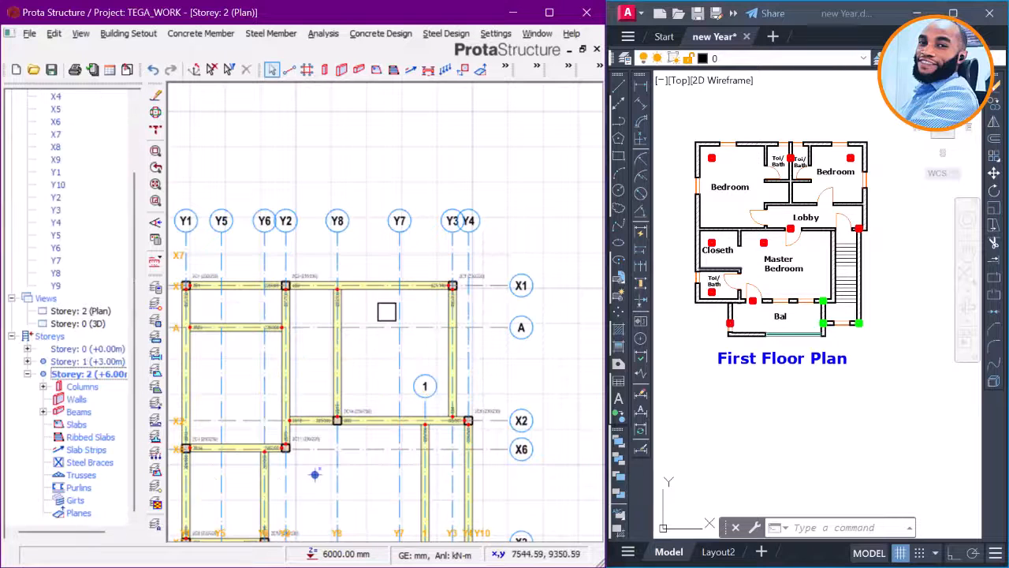
Step: Examine the hidden axes X7 and Y9 in relation to the outer beams and columns of the Storey 2 plan
{"action": "scroll", "coordinate": [253, 280], "scroll_direction": "up", "scroll_amount": 3}
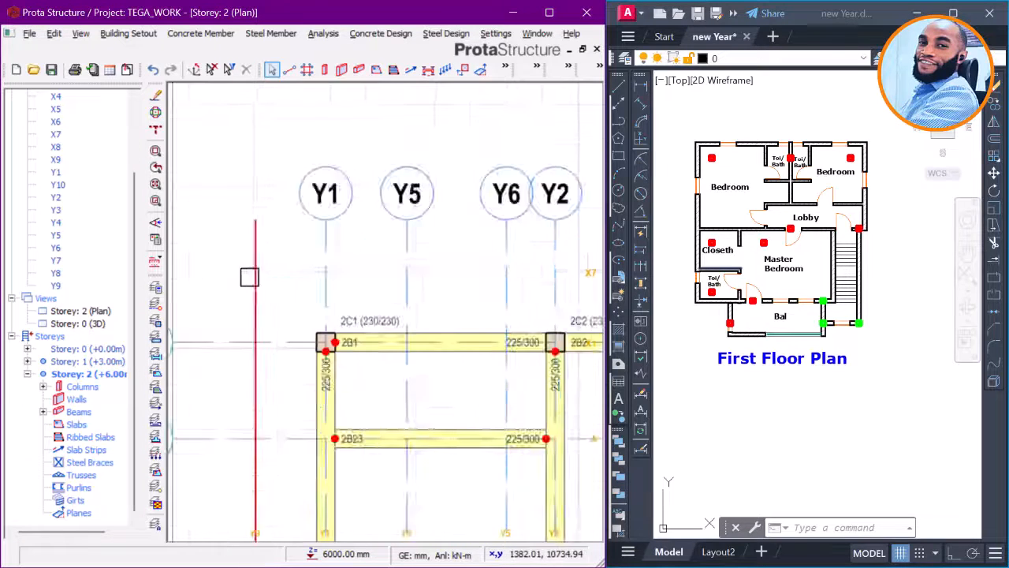
{"action": "scroll", "coordinate": [249, 277], "scroll_direction": "up", "scroll_amount": 3}
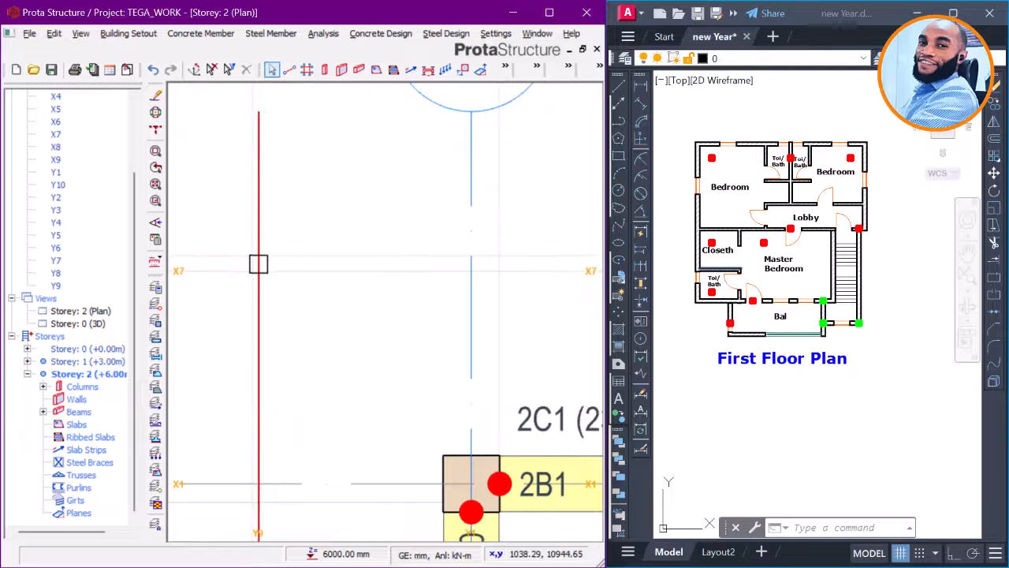
{"action": "scroll", "coordinate": [316, 272], "scroll_direction": "down", "scroll_amount": 5}
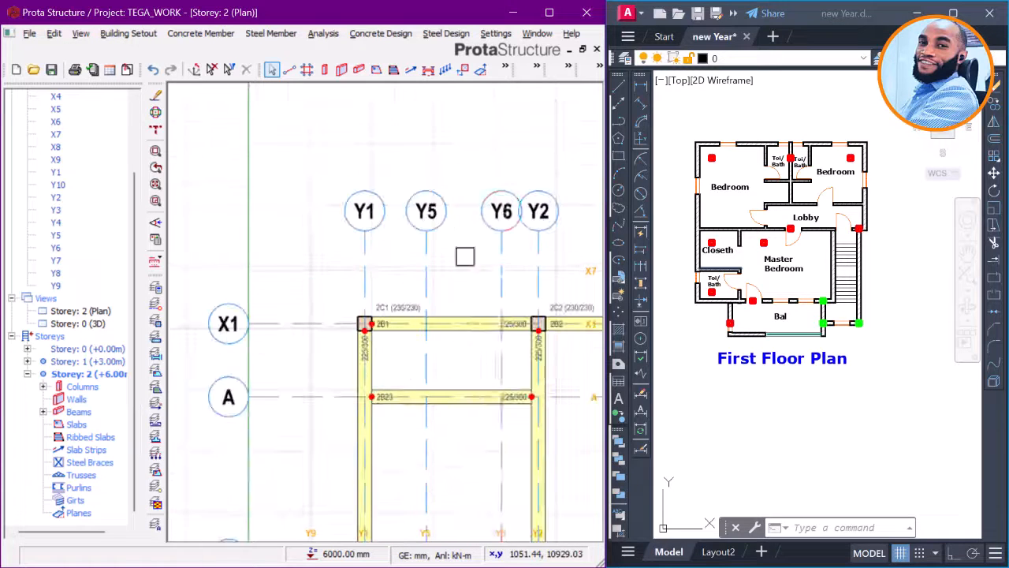
{"action": "middle_click_drag", "start_coordinate": [497, 264], "coordinate": [410, 281]}
{"action": "scroll", "coordinate": [410, 282], "scroll_direction": "down", "scroll_amount": 8}
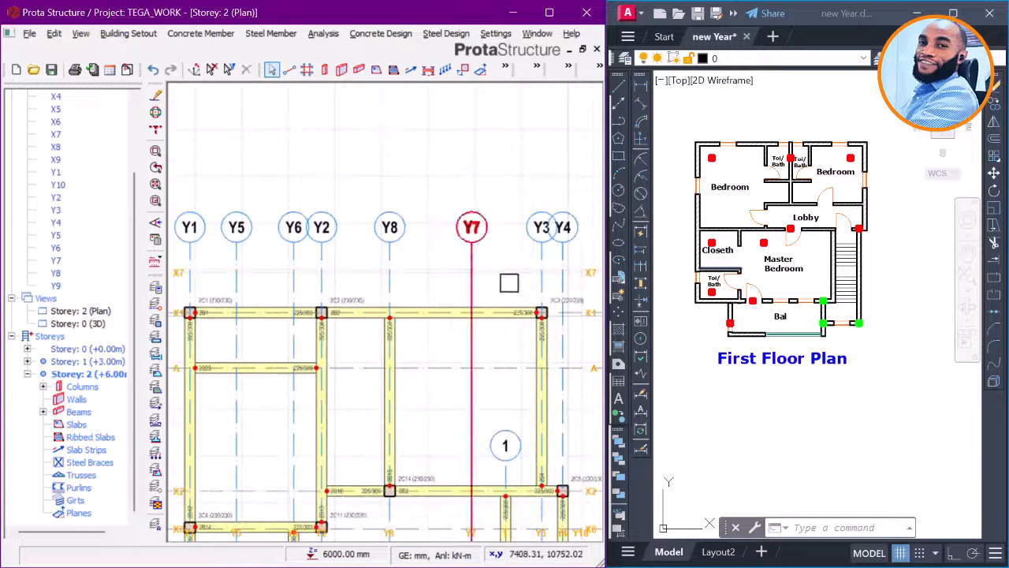
{"action": "scroll", "coordinate": [439, 289], "scroll_direction": "up", "scroll_amount": 4}
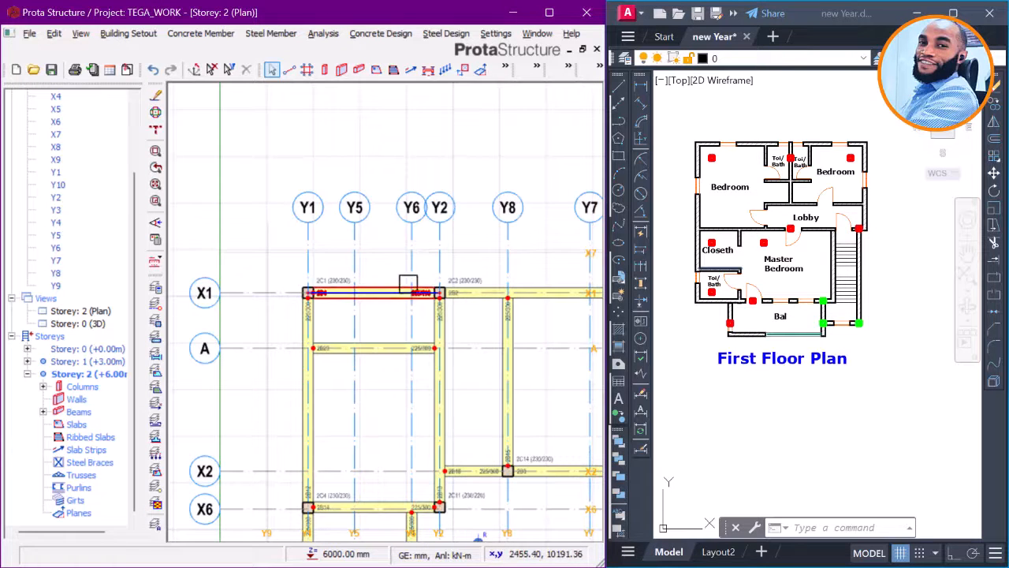
Step: Compare the outer wall above the bedrooms in the AutoCAD First Floor Plan with the Storey 2 beams along axis X1
{"action": "scroll", "coordinate": [736, 164], "scroll_direction": "up", "scroll_amount": 4}
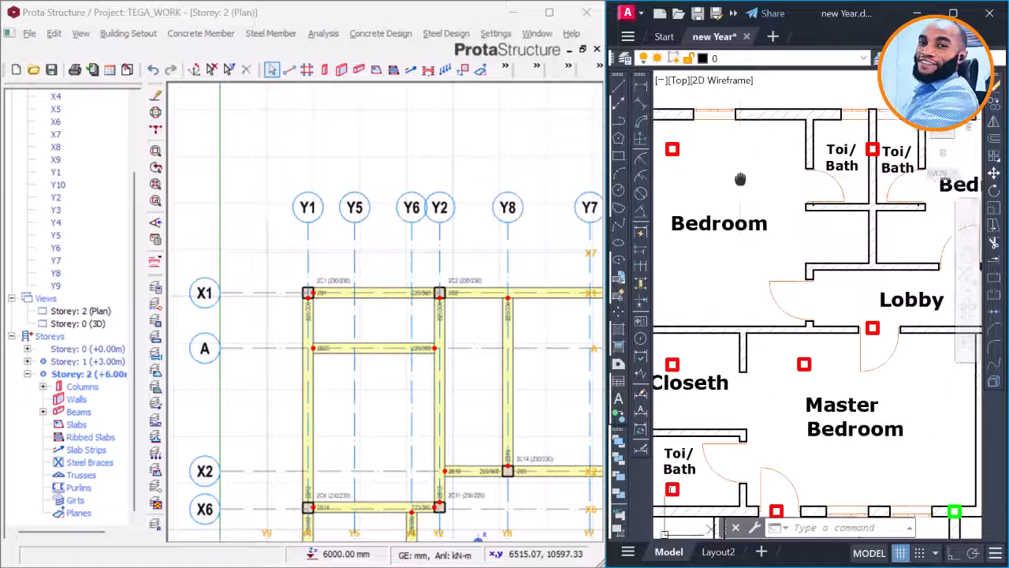
{"action": "middle_click_drag", "start_coordinate": [701, 159], "coordinate": [723, 284]}
{"action": "scroll", "coordinate": [725, 284], "scroll_direction": "down", "scroll_amount": 2}
{"action": "left_click", "coordinate": [672, 231]}
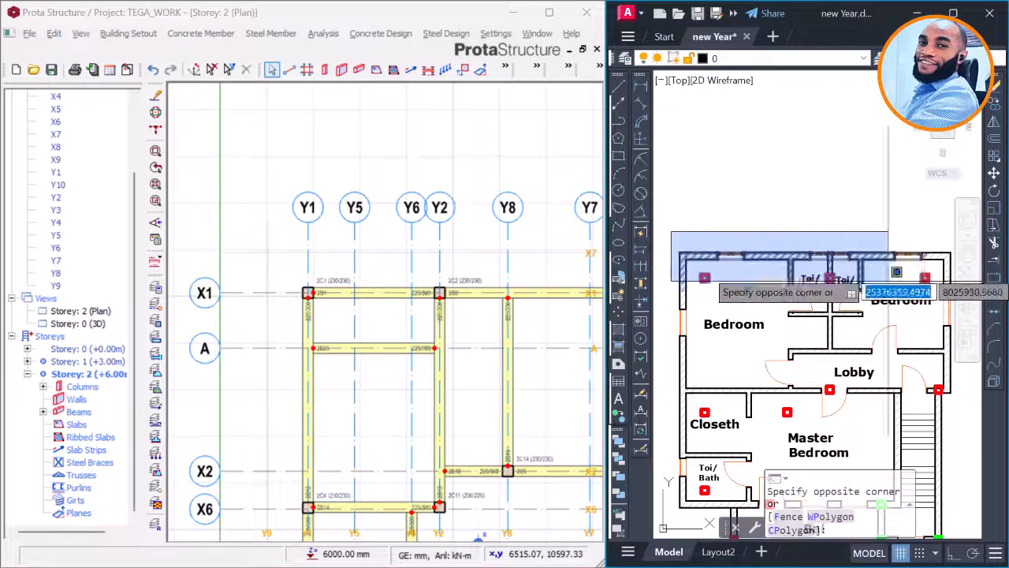
{"action": "left_click", "coordinate": [888, 272]}
{"action": "scroll", "coordinate": [752, 285], "scroll_direction": "down", "scroll_amount": 5}
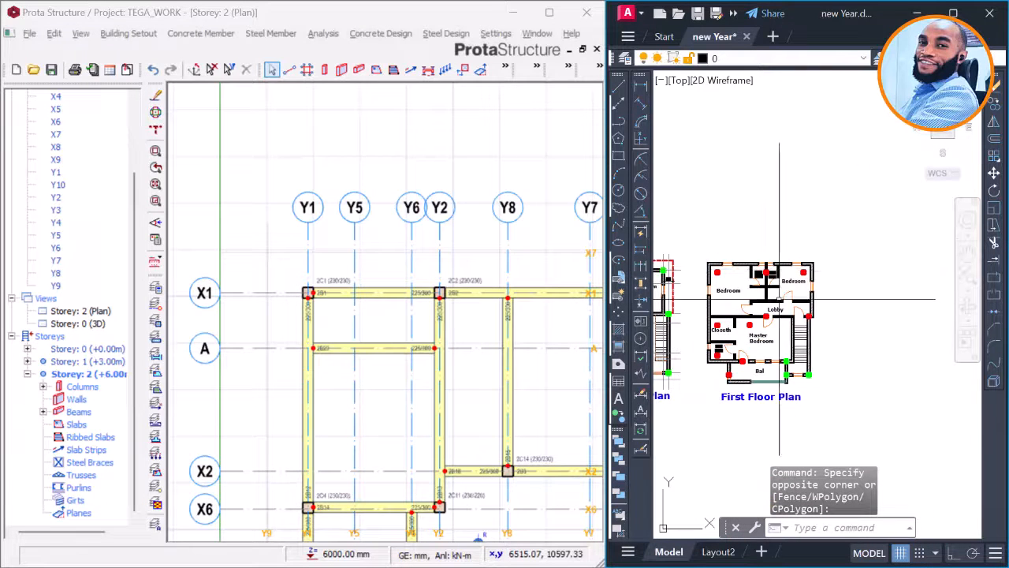
{"action": "scroll", "coordinate": [452, 433], "scroll_direction": "down", "scroll_amount": 2}
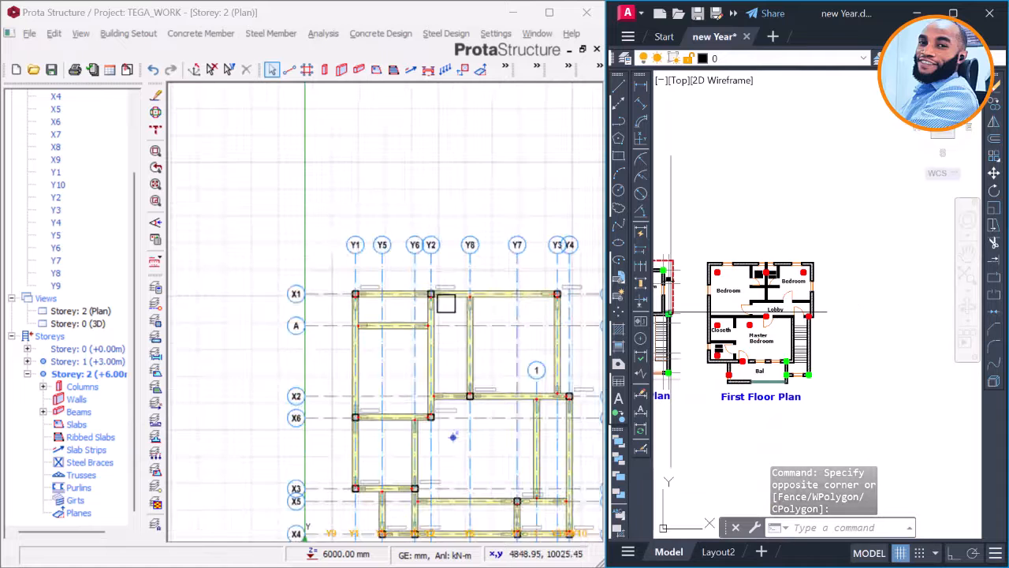
{"action": "scroll", "coordinate": [453, 432], "scroll_direction": "down", "scroll_amount": 2}
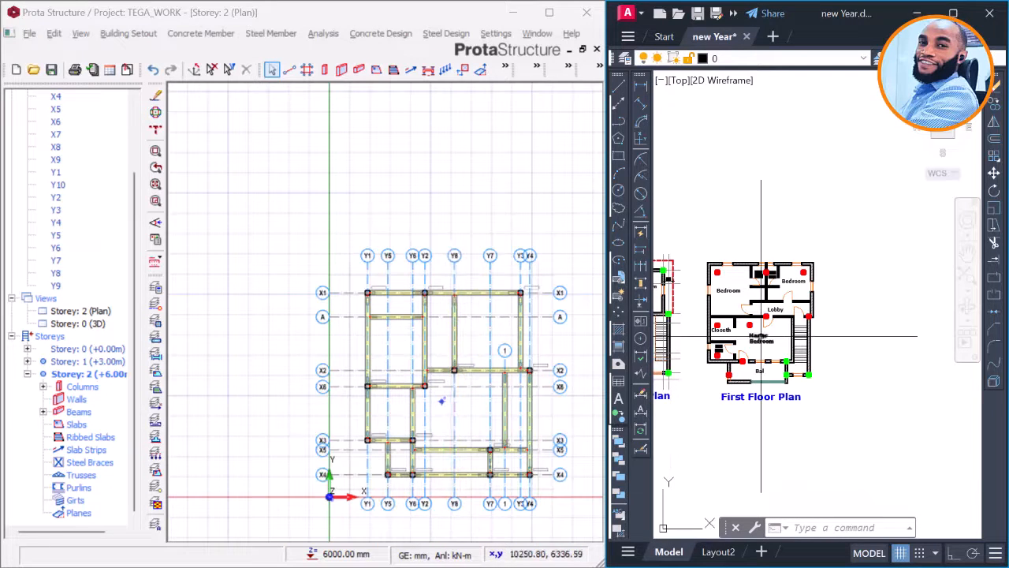
{"action": "scroll", "coordinate": [430, 294], "scroll_direction": "up", "scroll_amount": 3}
{"action": "middle_click_drag", "start_coordinate": [424, 283], "coordinate": [354, 312]}
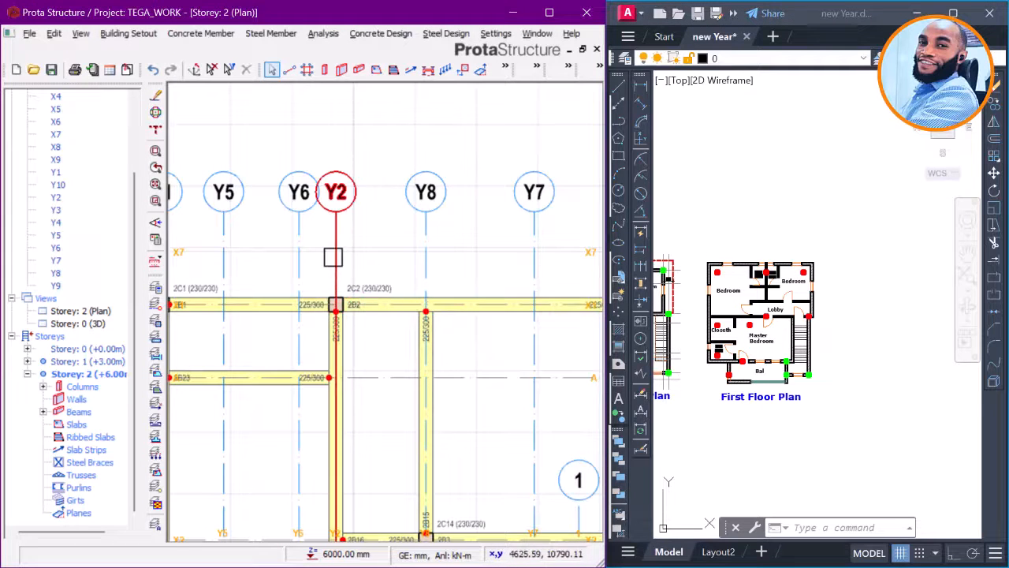
Step: Insert a 230 × 230 mm column at the intersection of axes X7 and Y2, reusing the properties of column 2C2
{"action": "scroll", "coordinate": [784, 278], "scroll_direction": "up", "scroll_amount": 8}
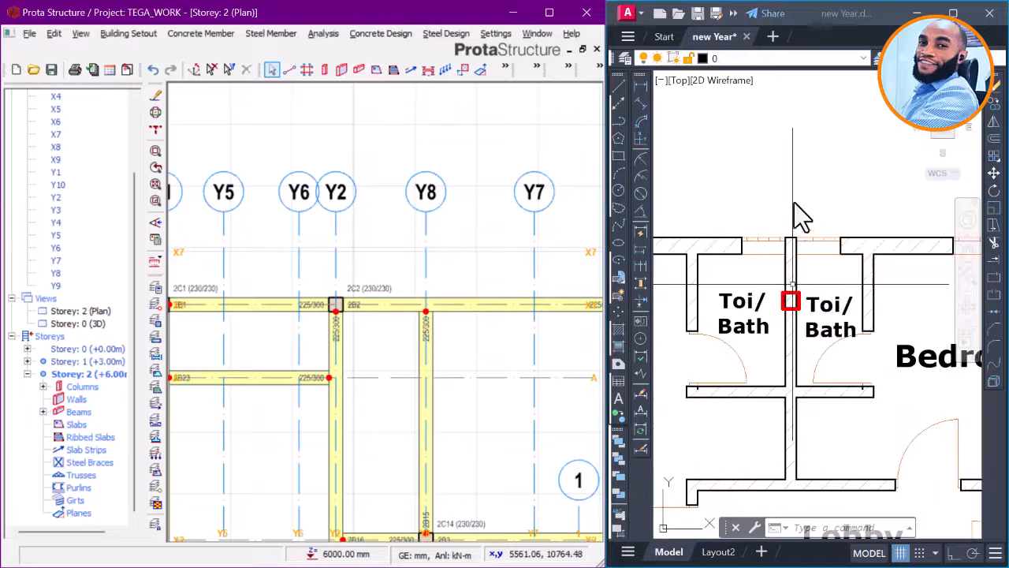
{"action": "left_click", "coordinate": [794, 205]}
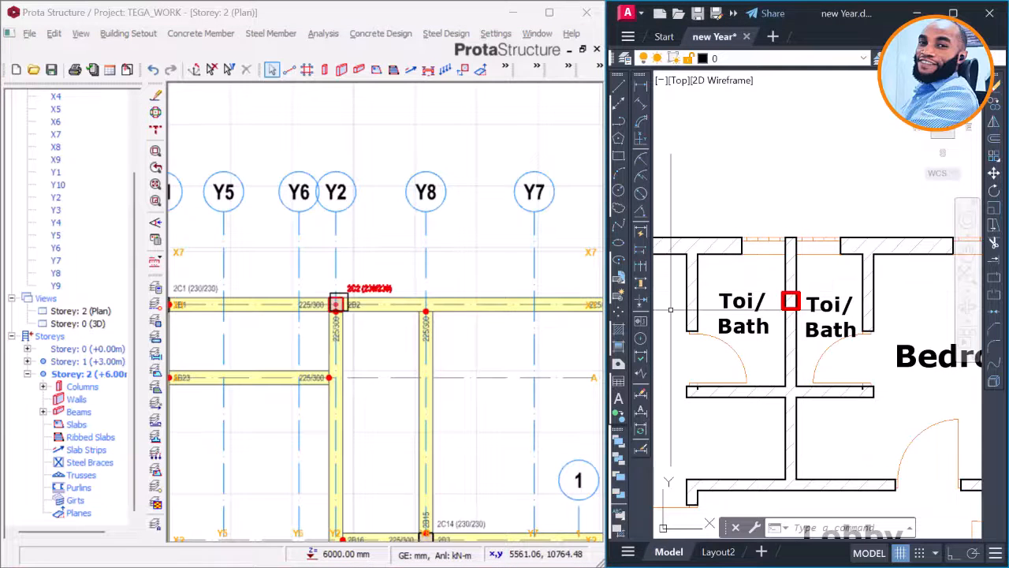
{"action": "left_click", "coordinate": [344, 290]}
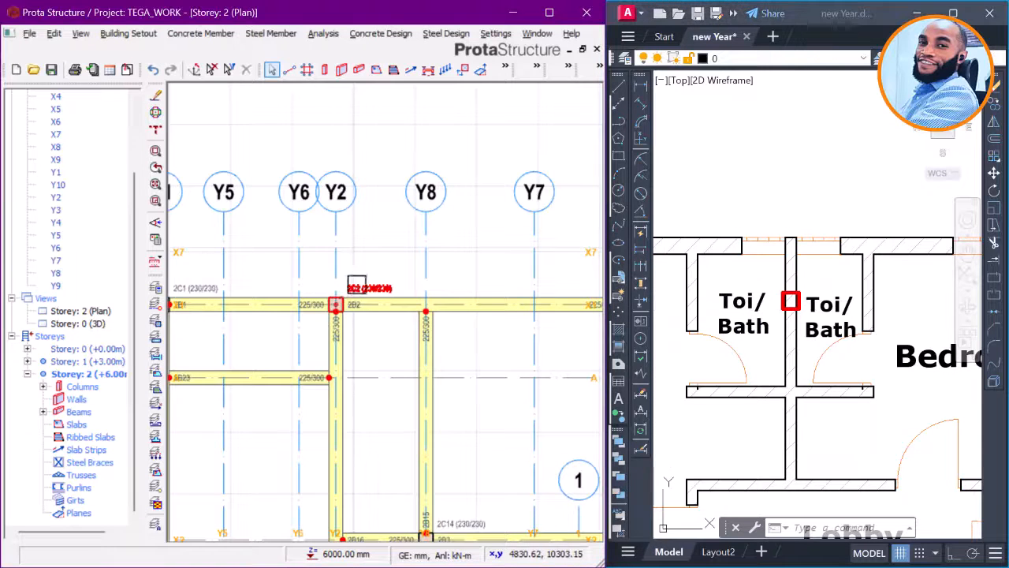
{"action": "right_click", "coordinate": [374, 226]}
{"action": "left_click", "coordinate": [410, 232]}
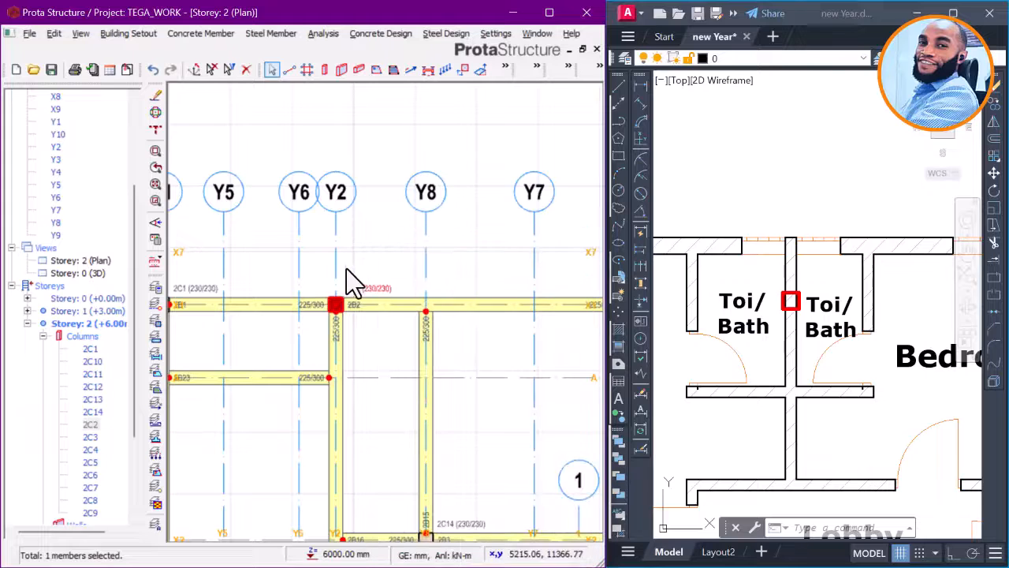
{"action": "scroll", "coordinate": [340, 250], "scroll_direction": "up", "scroll_amount": 5}
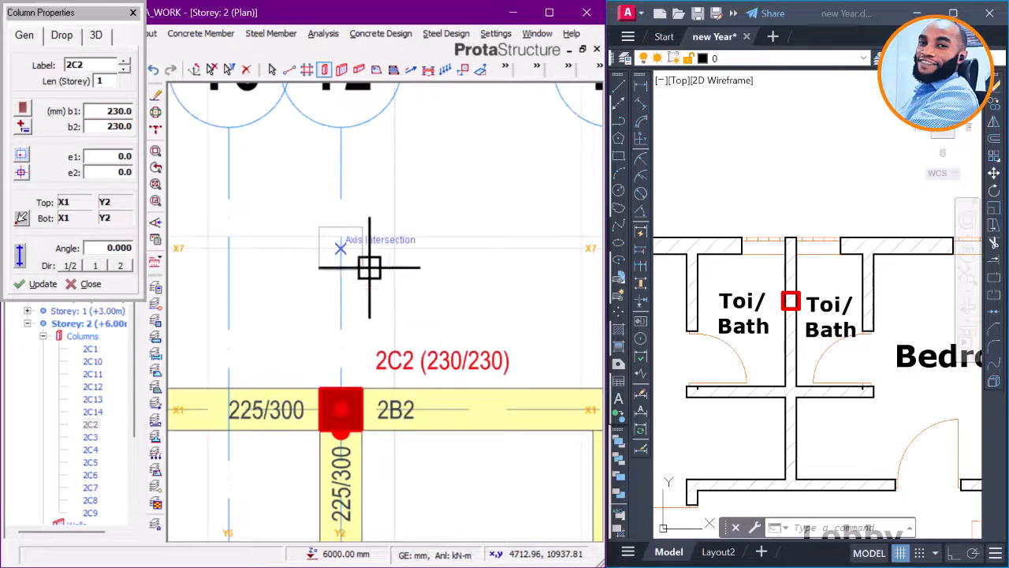
{"action": "left_click", "coordinate": [367, 265]}
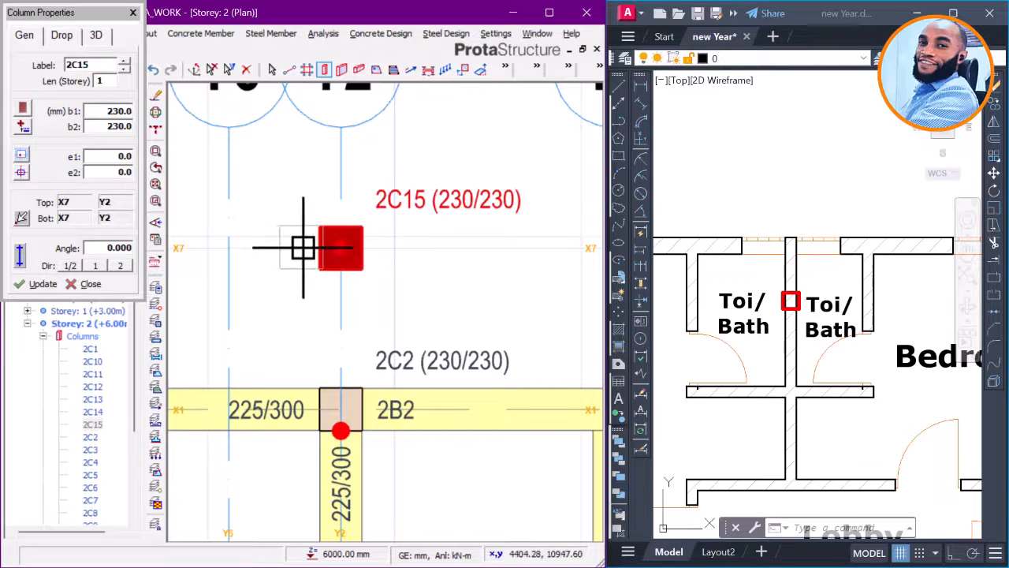
Step: Try to move the red column square between the two Toi/Bath rooms in AutoCAD to the dividing wall's outer end, and undo the move
{"action": "left_click", "coordinate": [723, 235]}
{"action": "left_click", "coordinate": [724, 237]}
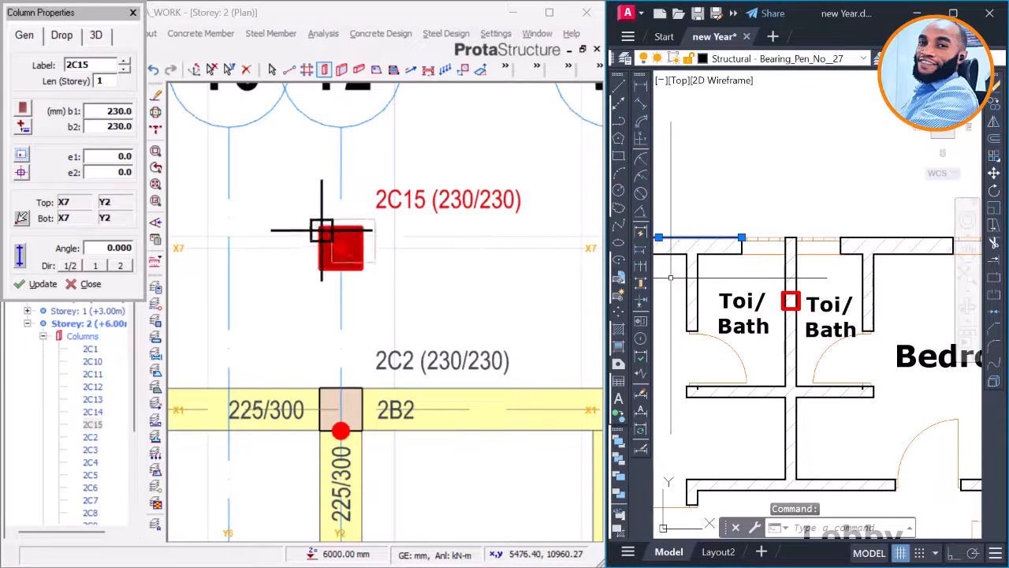
{"action": "key", "text": "Escape"}
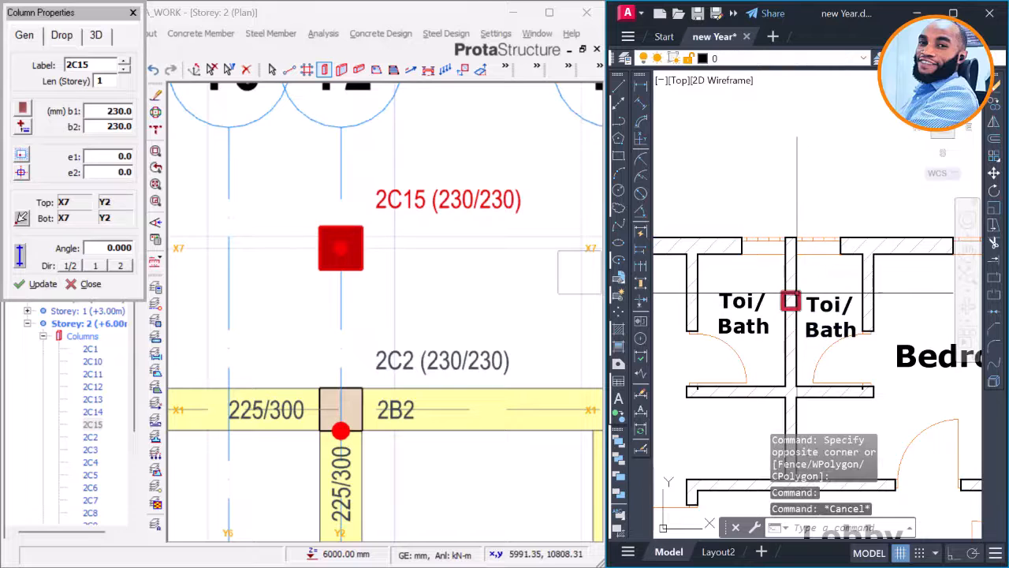
{"action": "left_click", "coordinate": [805, 300]}
{"action": "type", "text": "m"}
{"action": "key", "text": "Return"}
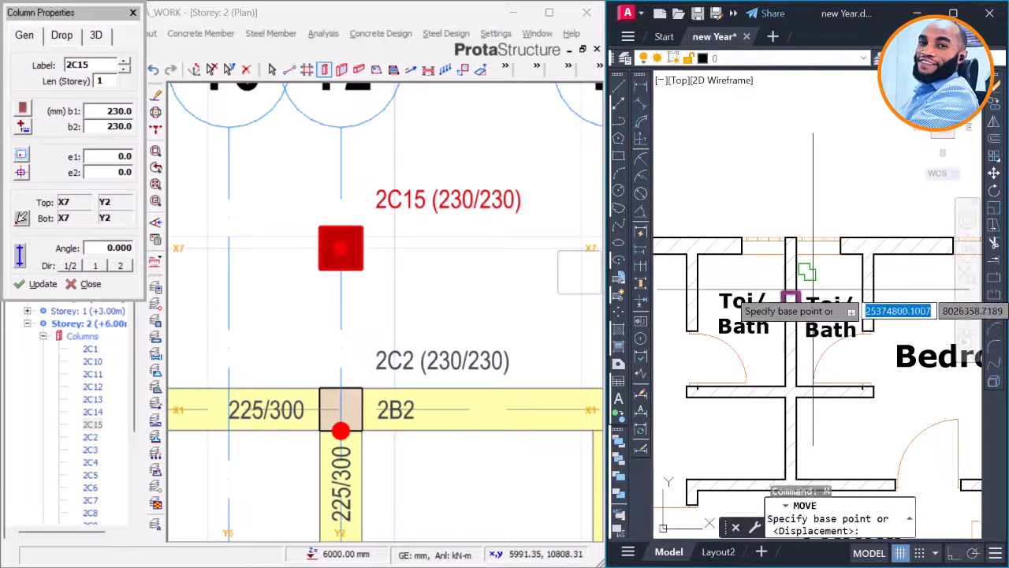
{"action": "scroll", "coordinate": [789, 299], "scroll_direction": "up", "scroll_amount": 5}
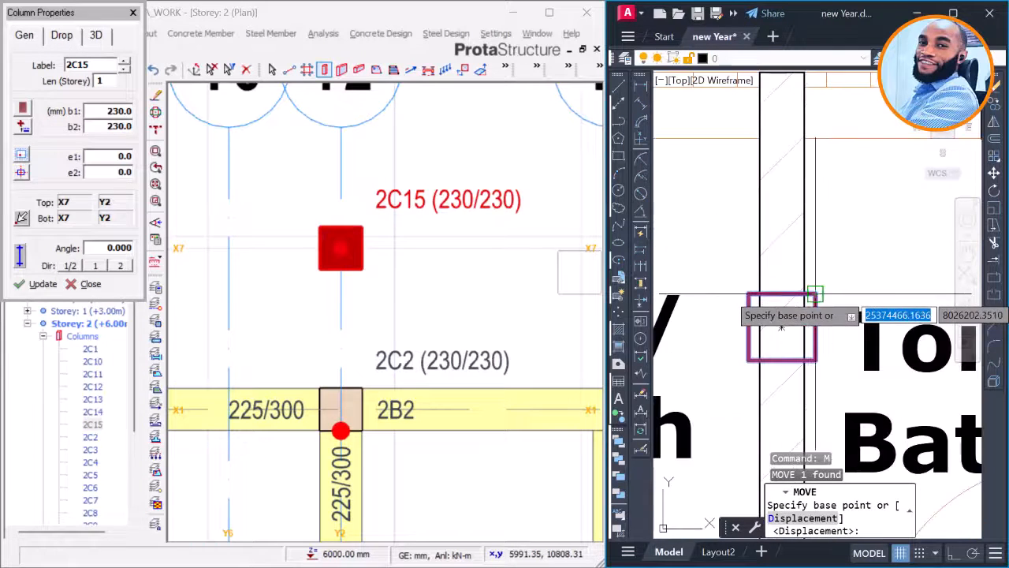
{"action": "left_click", "coordinate": [782, 323]}
{"action": "scroll", "coordinate": [782, 327], "scroll_direction": "down", "scroll_amount": 3}
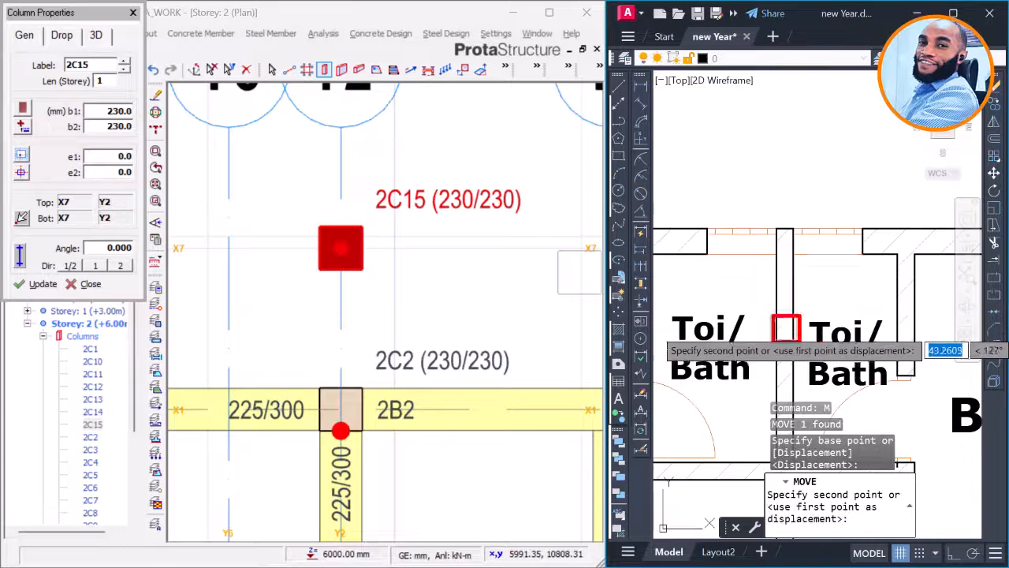
{"action": "scroll", "coordinate": [804, 231], "scroll_direction": "up", "scroll_amount": 4}
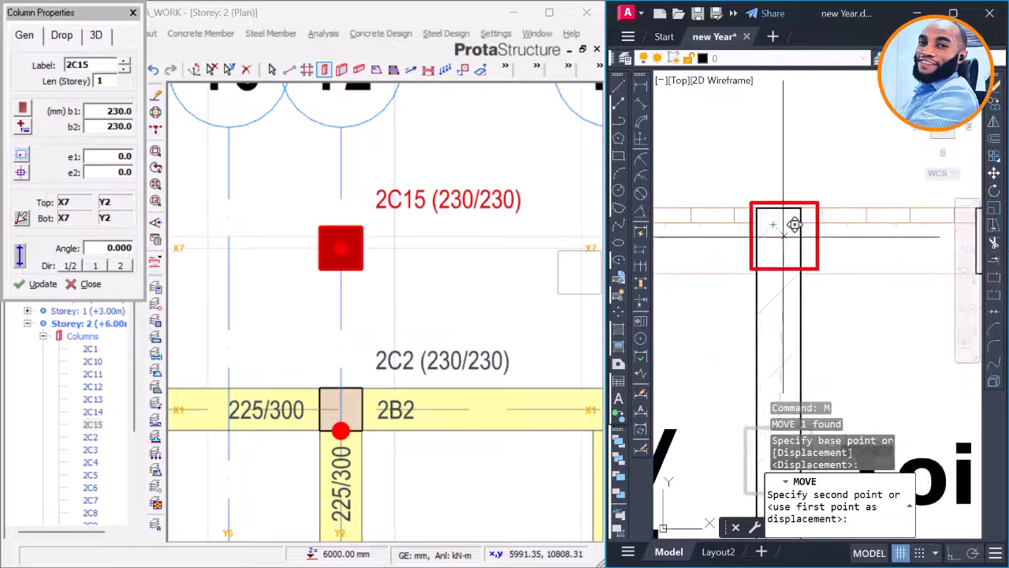
{"action": "left_click", "coordinate": [780, 224]}
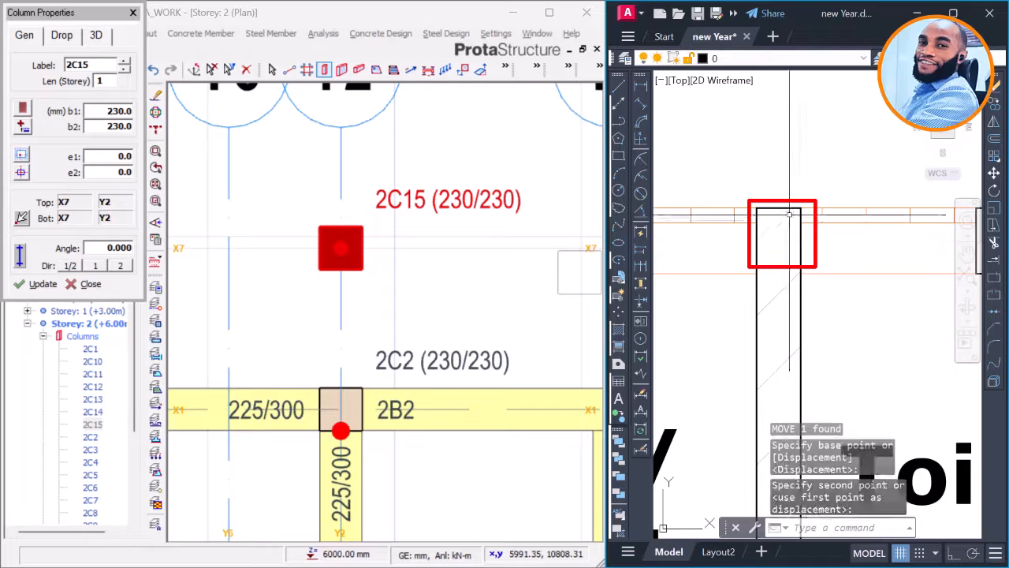
{"action": "scroll", "coordinate": [784, 203], "scroll_direction": "up", "scroll_amount": 5}
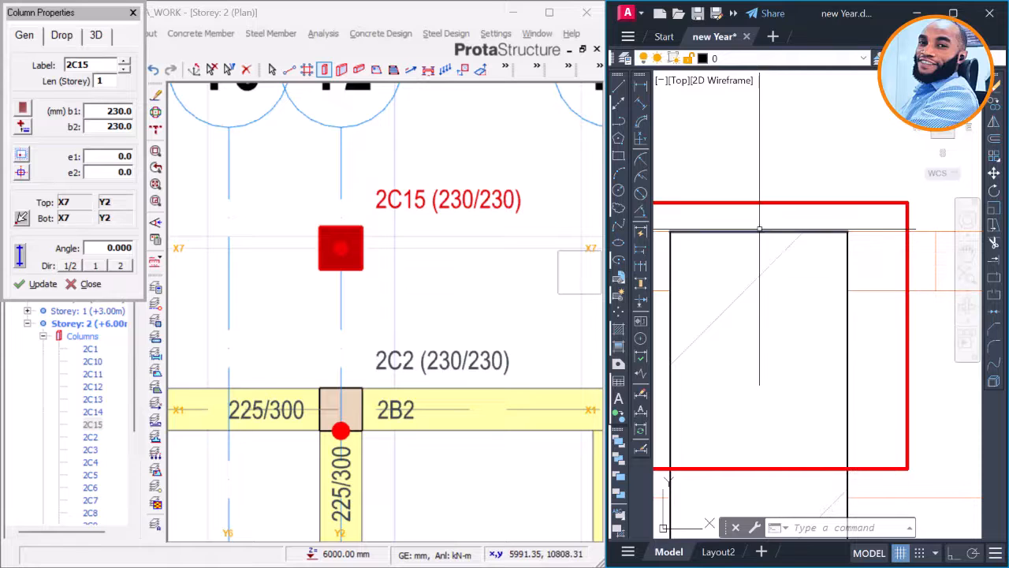
{"action": "scroll", "coordinate": [759, 230], "scroll_direction": "down", "scroll_amount": 5}
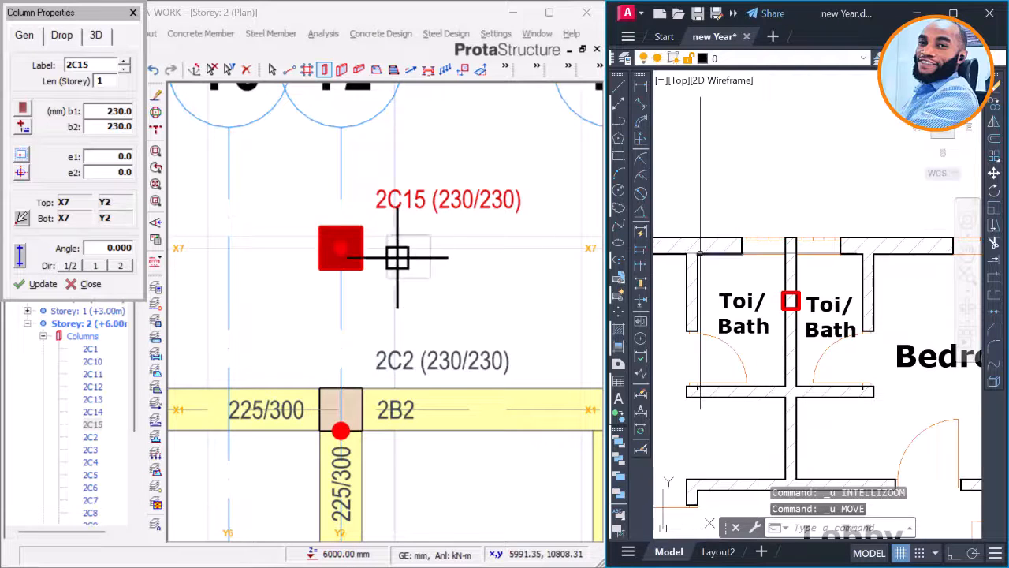
Step: Set column 2C15's eccentricity e2 to -115 in Prota Structure so it sits on the inner side of axis X7
{"action": "scroll", "coordinate": [324, 228], "scroll_direction": "up", "scroll_amount": 3}
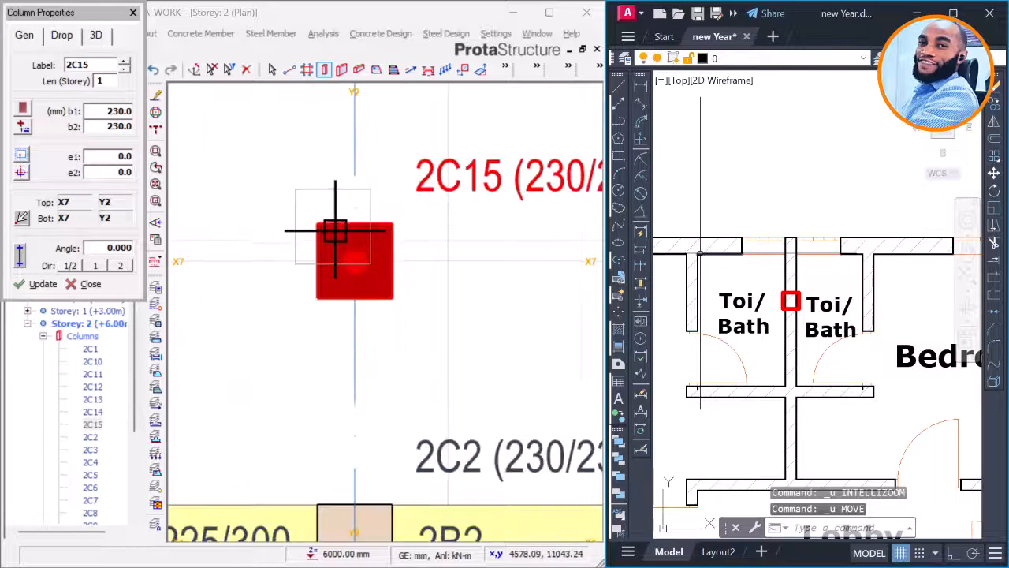
{"action": "scroll", "coordinate": [434, 275], "scroll_direction": "up", "scroll_amount": 2}
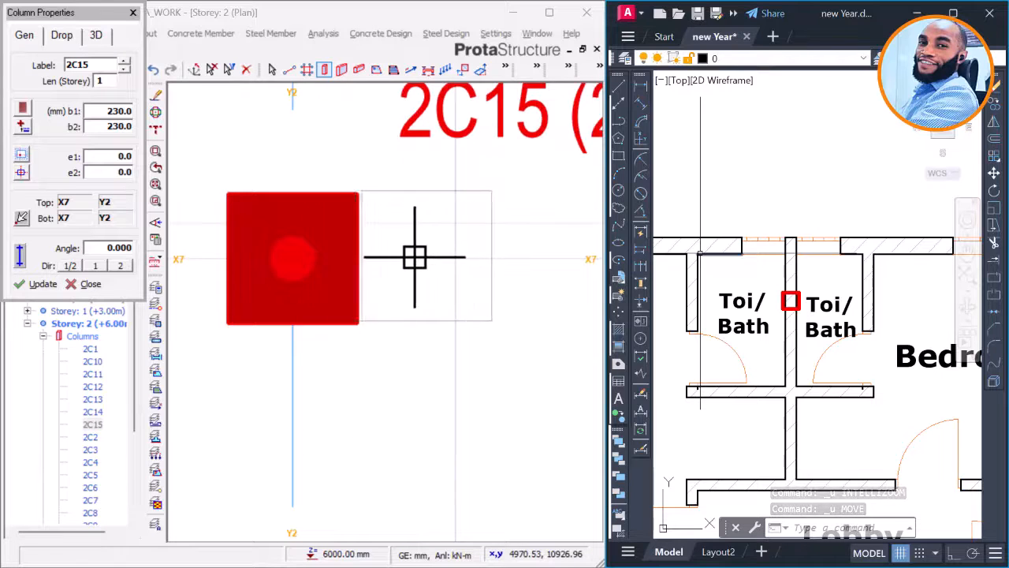
{"action": "left_click", "coordinate": [22, 175]}
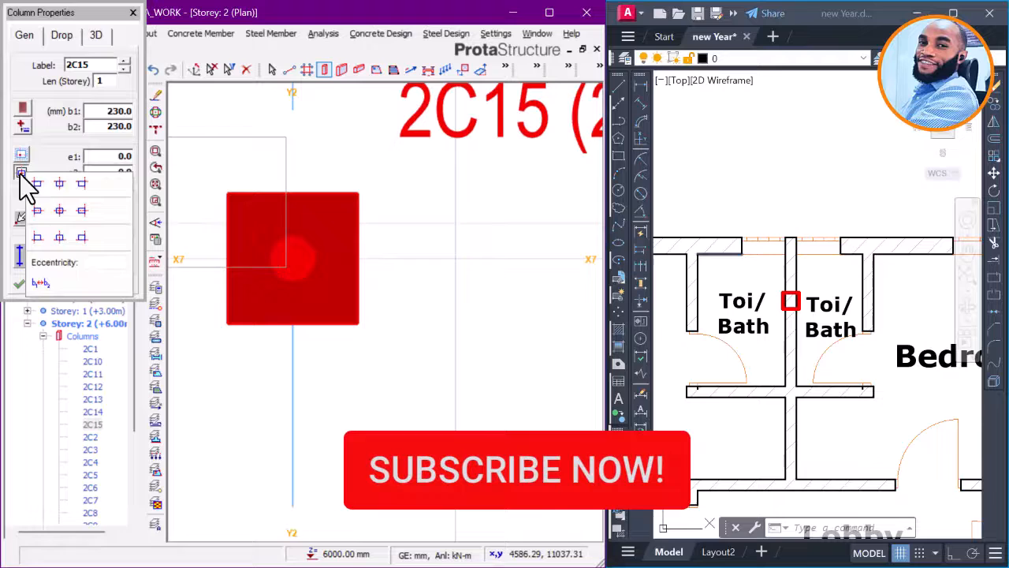
{"action": "left_click", "coordinate": [59, 193]}
{"action": "left_click", "coordinate": [43, 284]}
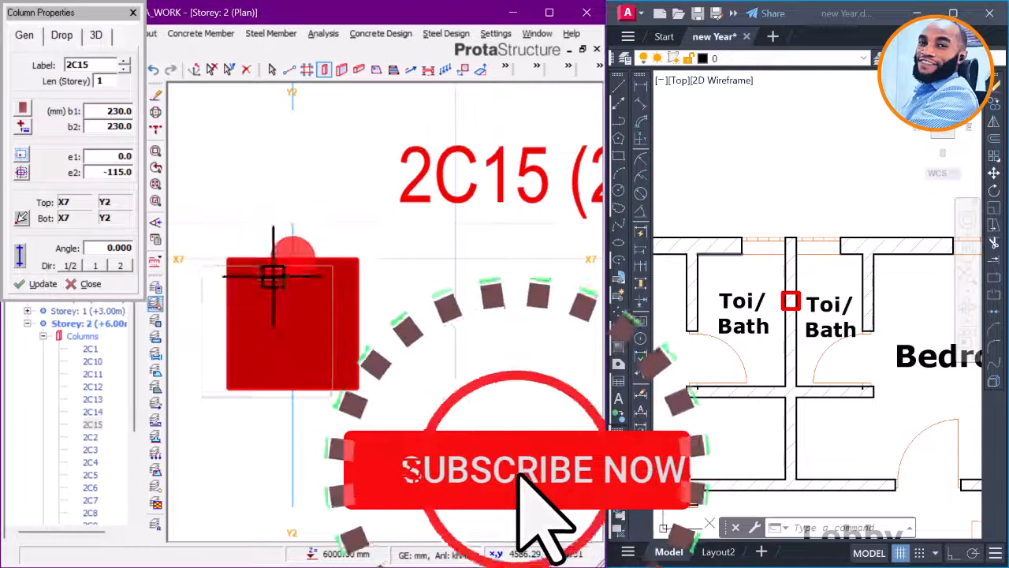
{"action": "scroll", "coordinate": [404, 281], "scroll_direction": "down", "scroll_amount": 2}
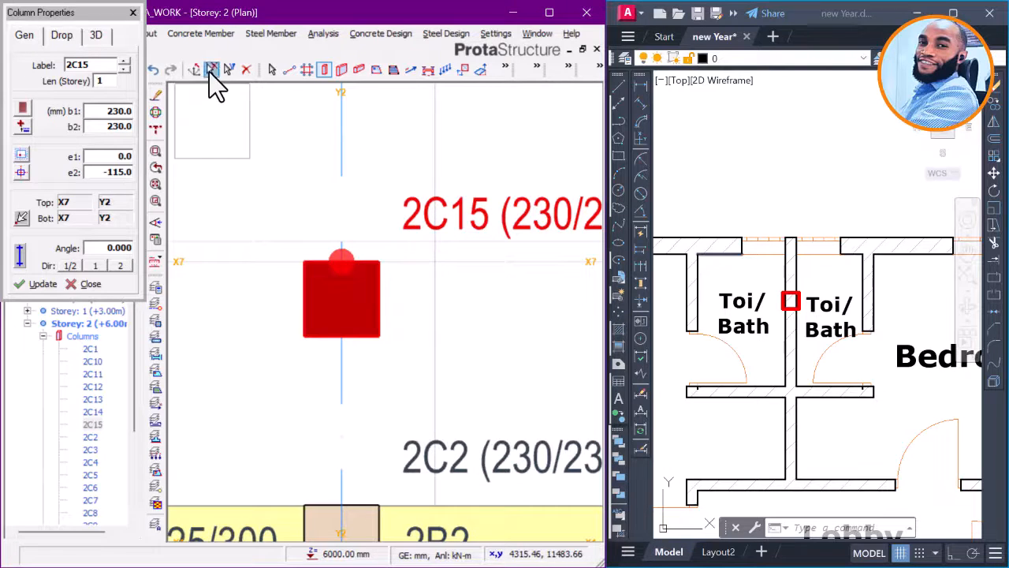
{"action": "key", "text": "Escape"}
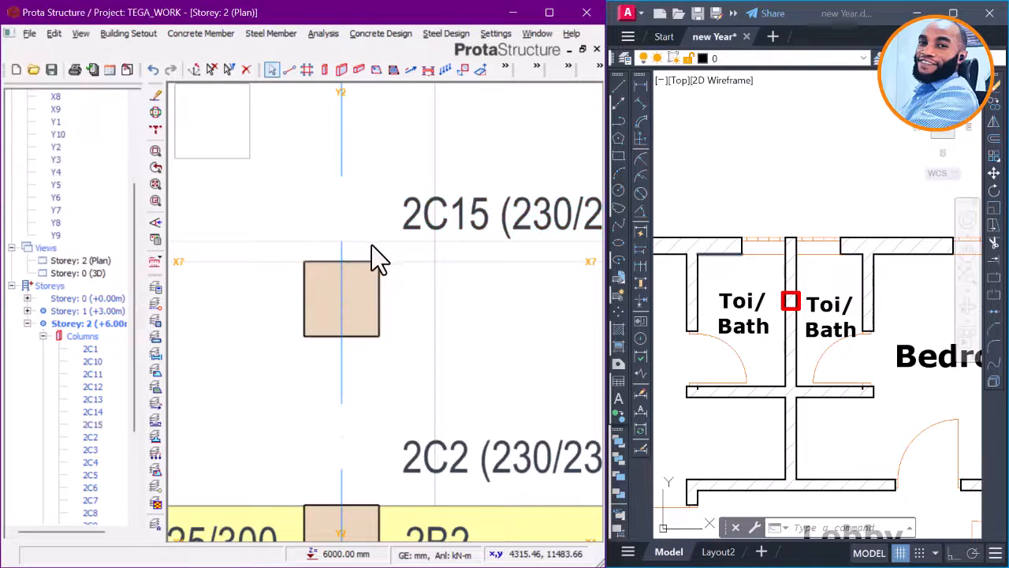
Step: Delete column 2C2 at the intersection of axes X1 and Y2 on Storey 2
{"action": "scroll", "coordinate": [386, 250], "scroll_direction": "down", "scroll_amount": 5}
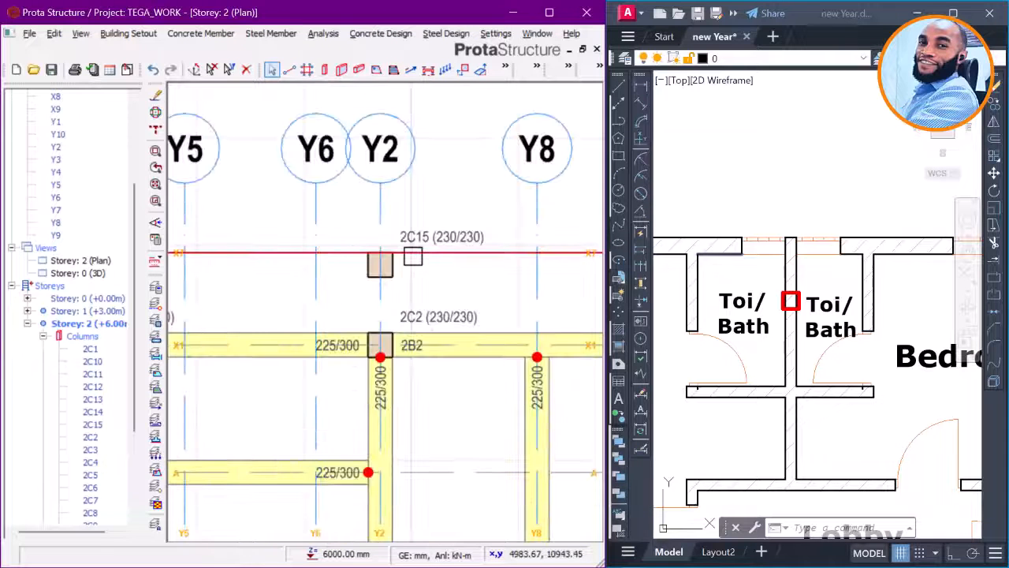
{"action": "left_click", "coordinate": [507, 298]}
{"action": "scroll", "coordinate": [552, 299], "scroll_direction": "down", "scroll_amount": 4}
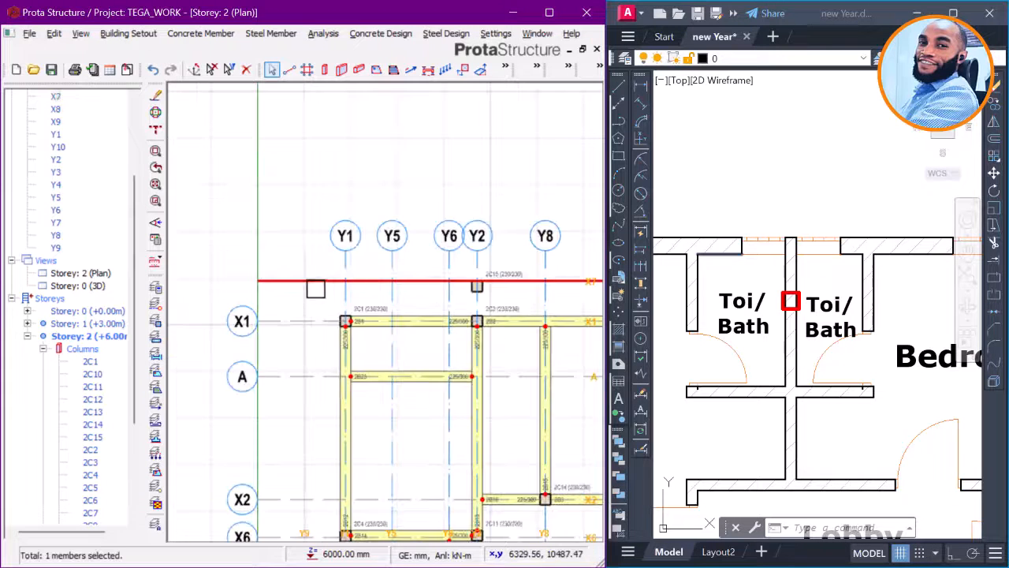
{"action": "scroll", "coordinate": [315, 286], "scroll_direction": "up", "scroll_amount": 3}
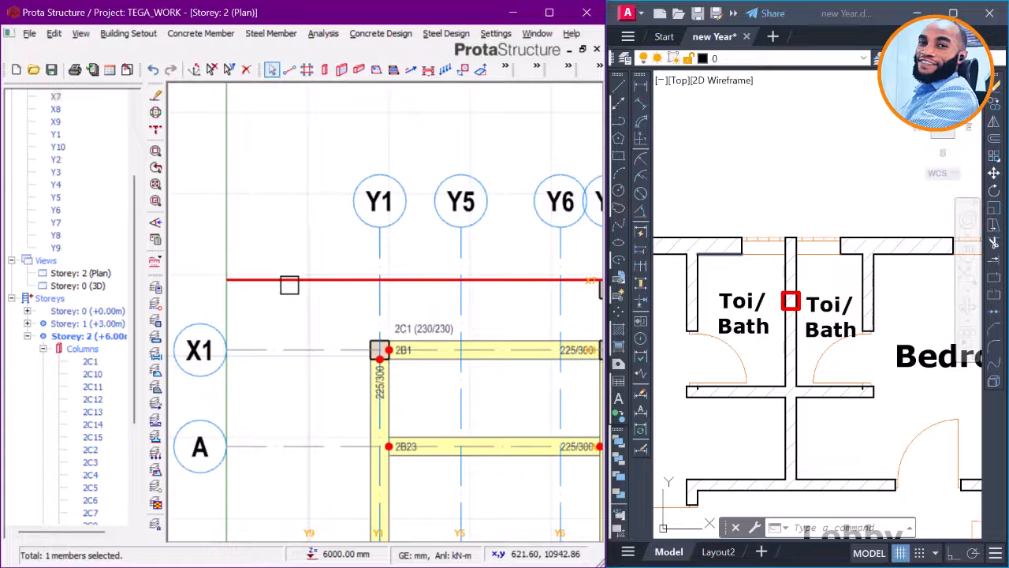
{"action": "middle_click_drag", "start_coordinate": [489, 303], "coordinate": [329, 302]}
{"action": "scroll", "coordinate": [457, 331], "scroll_direction": "up", "scroll_amount": 3}
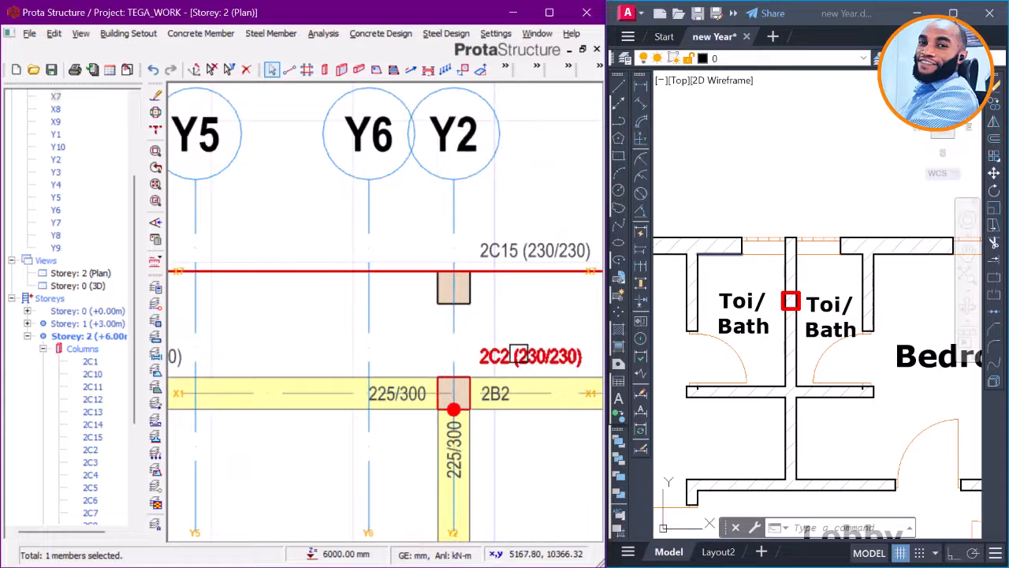
{"action": "left_click", "coordinate": [518, 353]}
{"action": "key", "text": "Delete"}
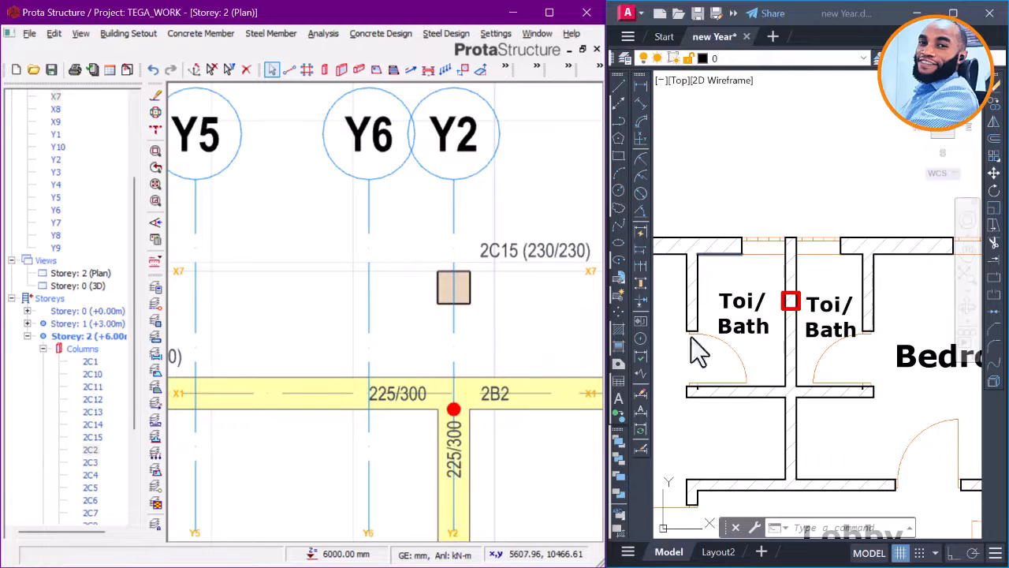
Step: Copy the whole First Floor Plan in AutoCAD to the empty area above and beside the original
{"action": "left_click", "coordinate": [791, 301]}
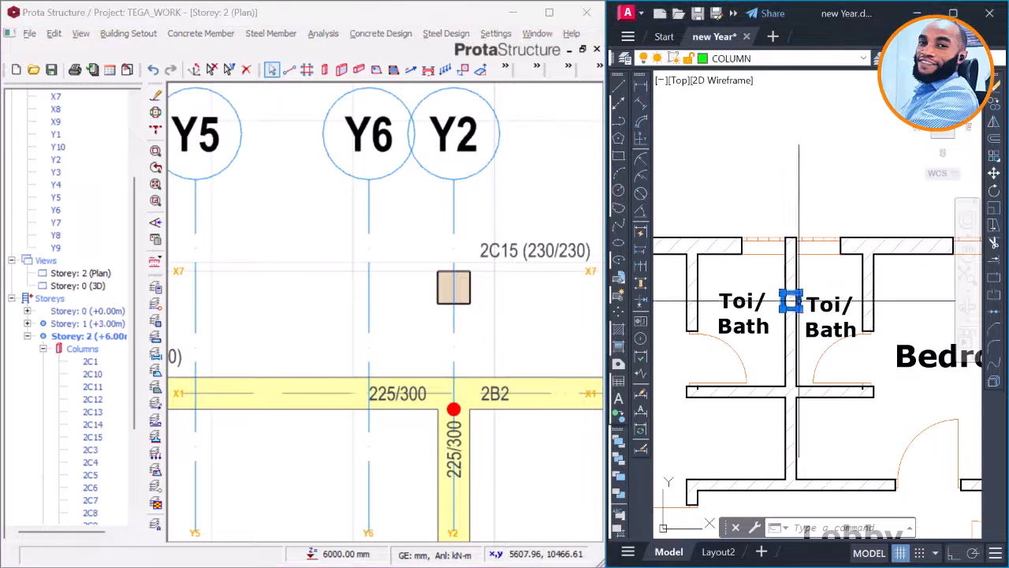
{"action": "scroll", "coordinate": [743, 254], "scroll_direction": "down", "scroll_amount": 10}
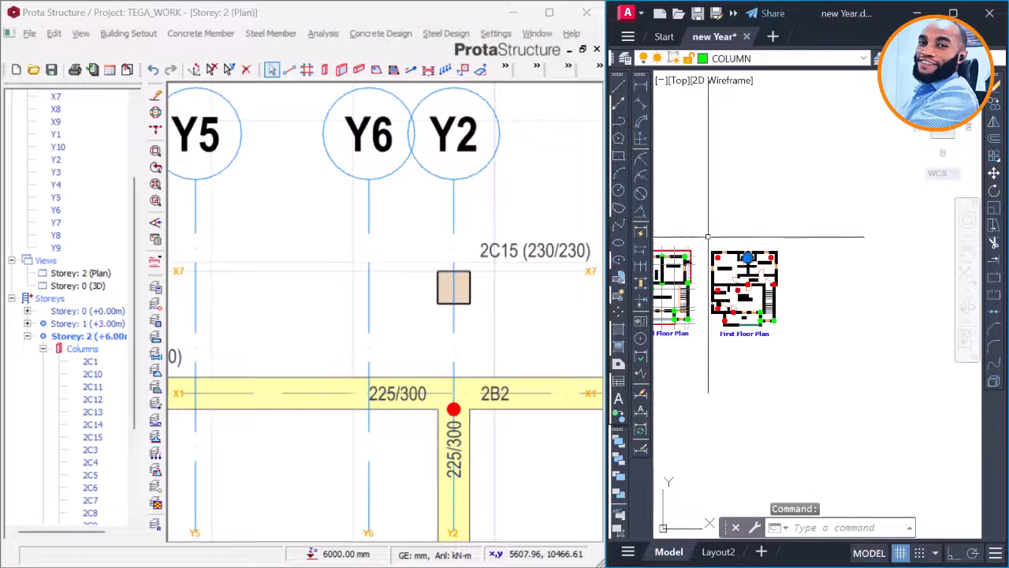
{"action": "left_click", "coordinate": [708, 237]}
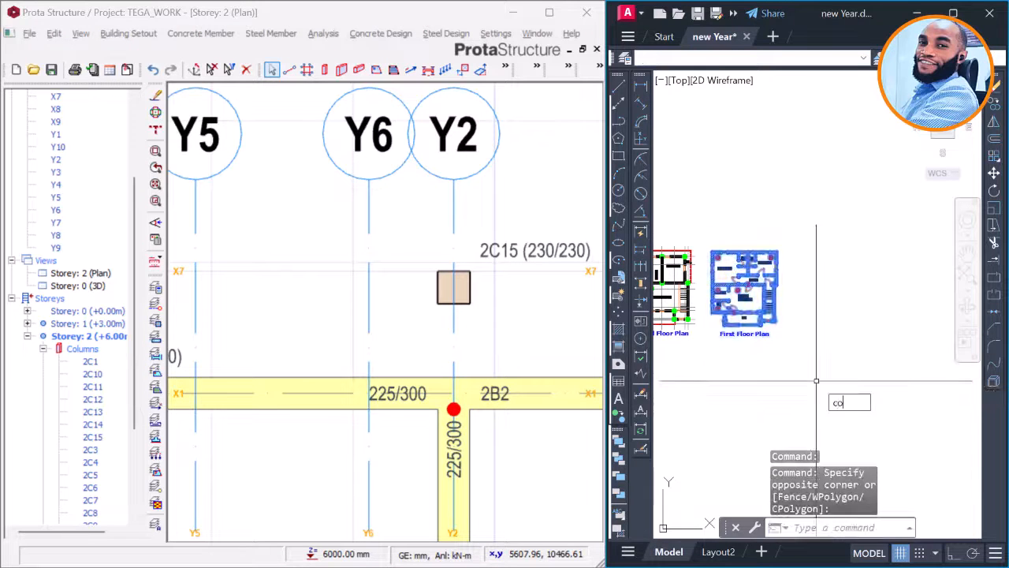
{"action": "key", "text": "Return"}
{"action": "left_click", "coordinate": [765, 337]}
{"action": "left_click", "coordinate": [902, 190]}
{"action": "key", "text": "Escape"}
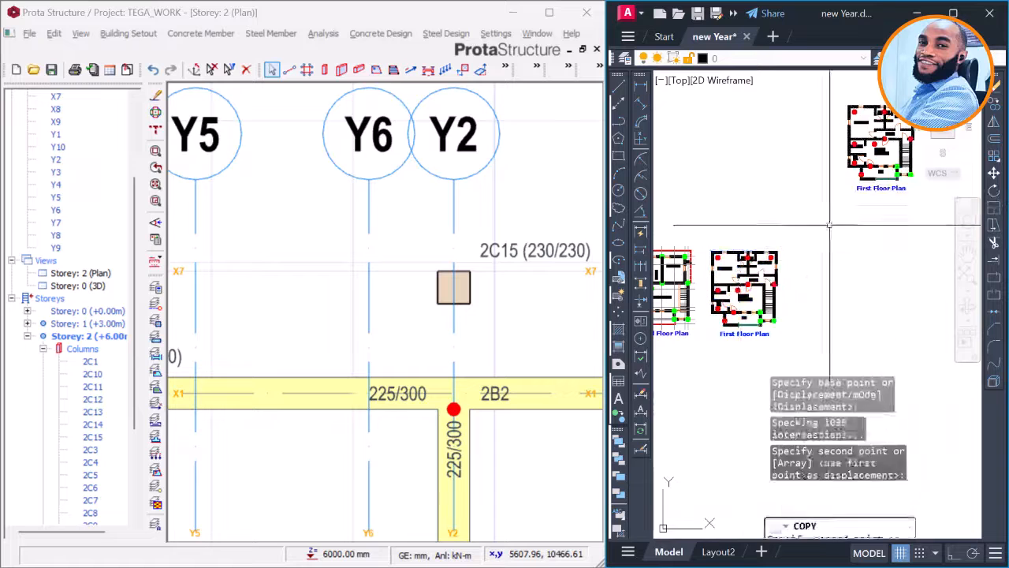
Step: Erase the red column square on the wall between the two Toi/Bath rooms in AutoCAD
{"action": "scroll", "coordinate": [743, 282], "scroll_direction": "up", "scroll_amount": 10}
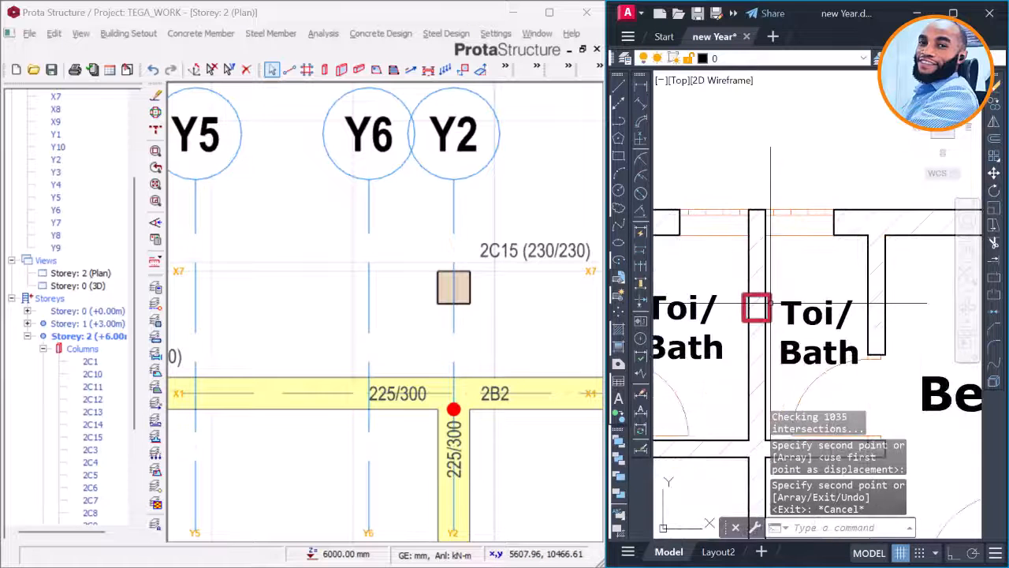
{"action": "left_click", "coordinate": [769, 303]}
{"action": "key", "text": "Return"}
{"action": "scroll", "coordinate": [793, 268], "scroll_direction": "down", "scroll_amount": 5}
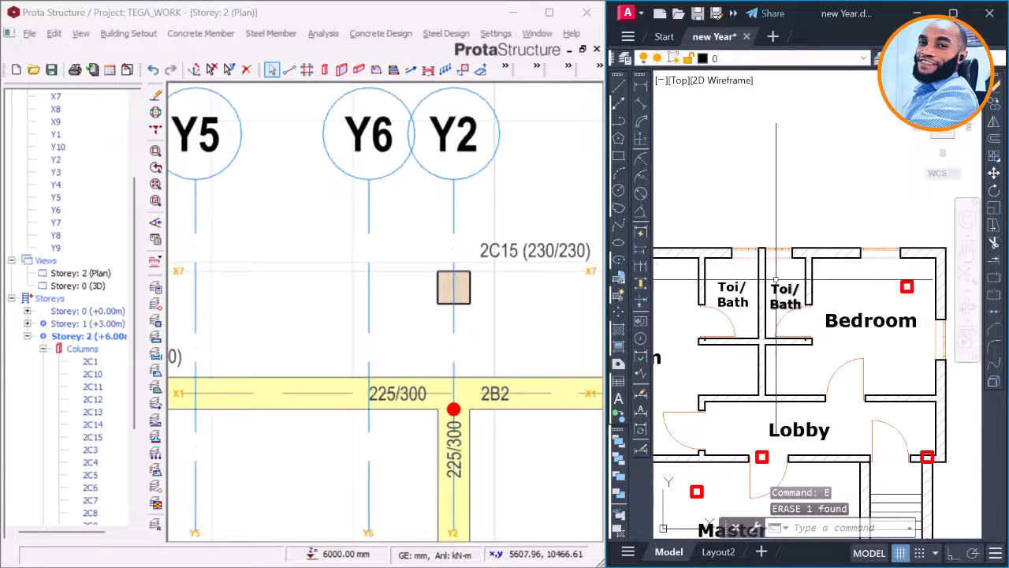
{"action": "scroll", "coordinate": [830, 277], "scroll_direction": "down", "scroll_amount": 3}
{"action": "scroll", "coordinate": [718, 283], "scroll_direction": "up", "scroll_amount": 6}
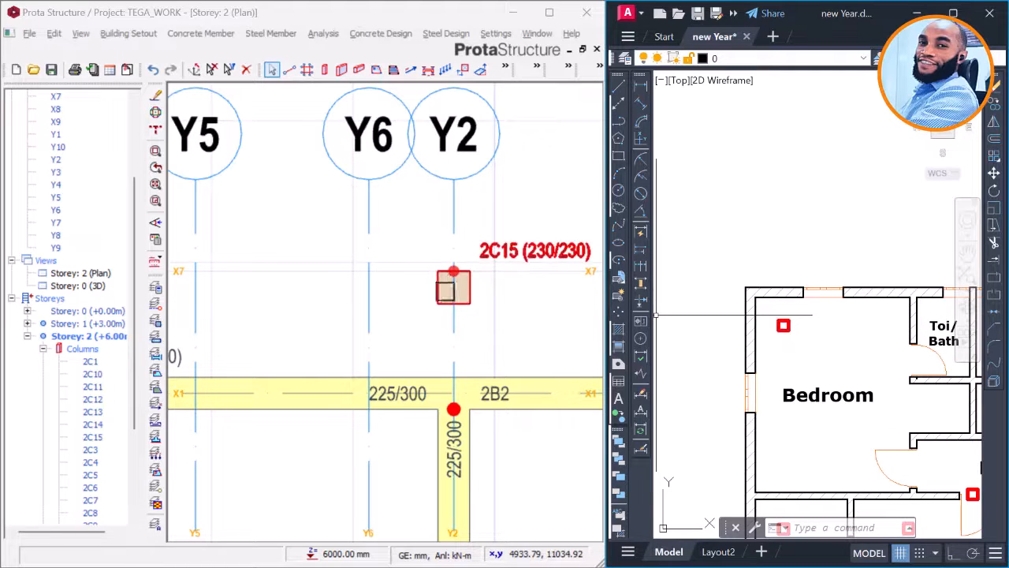
{"action": "scroll", "coordinate": [446, 290], "scroll_direction": "up", "scroll_amount": 1}
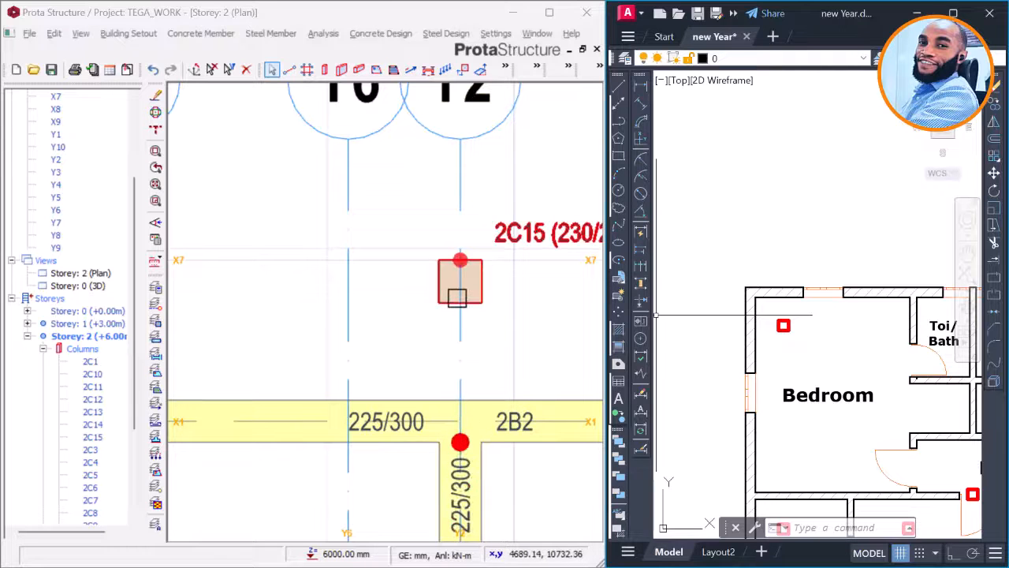
{"action": "scroll", "coordinate": [457, 297], "scroll_direction": "down", "scroll_amount": 2}
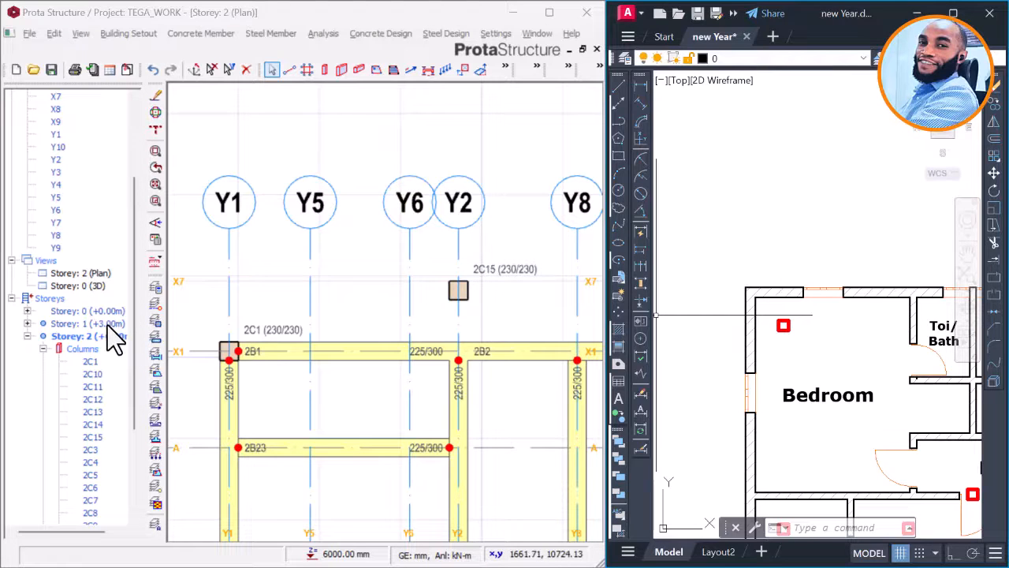
Step: Open the Storey 1 plan to check the cantilever slab edge at the intersection of axes X7 and Y2
{"action": "scroll", "coordinate": [457, 289], "scroll_direction": "up", "scroll_amount": 2}
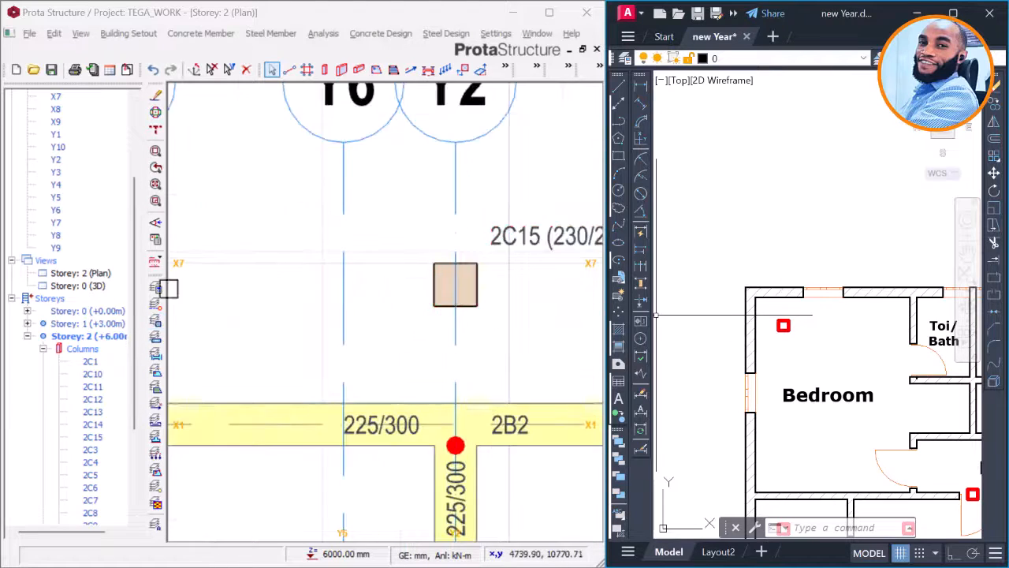
{"action": "double_click", "coordinate": [91, 323]}
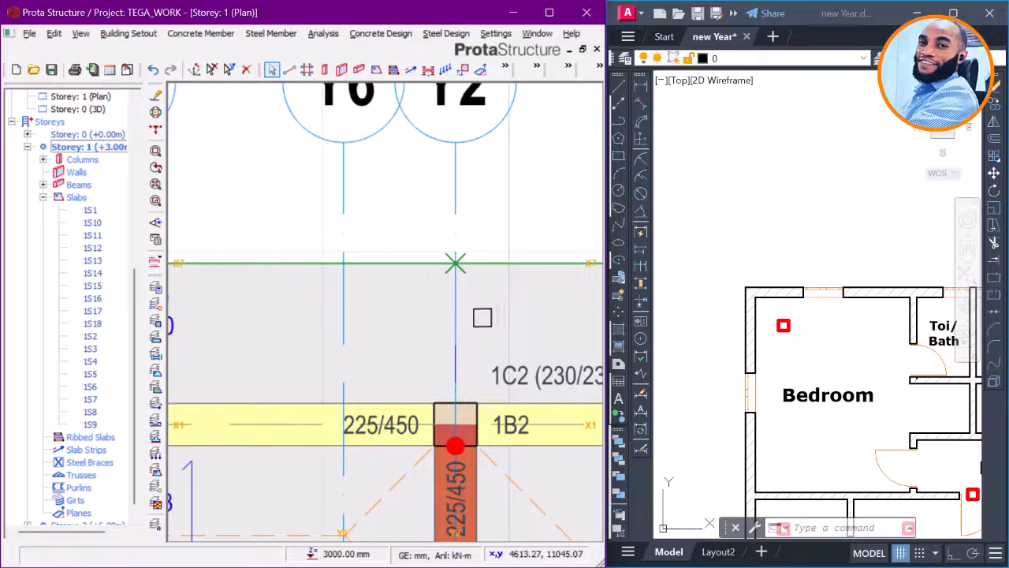
Step: Examine in the 3D view how column 2C15 sits on the outer edge of cantilever slab 1S10, and return to the Storey 1 plan
{"action": "double_click", "coordinate": [88, 110]}
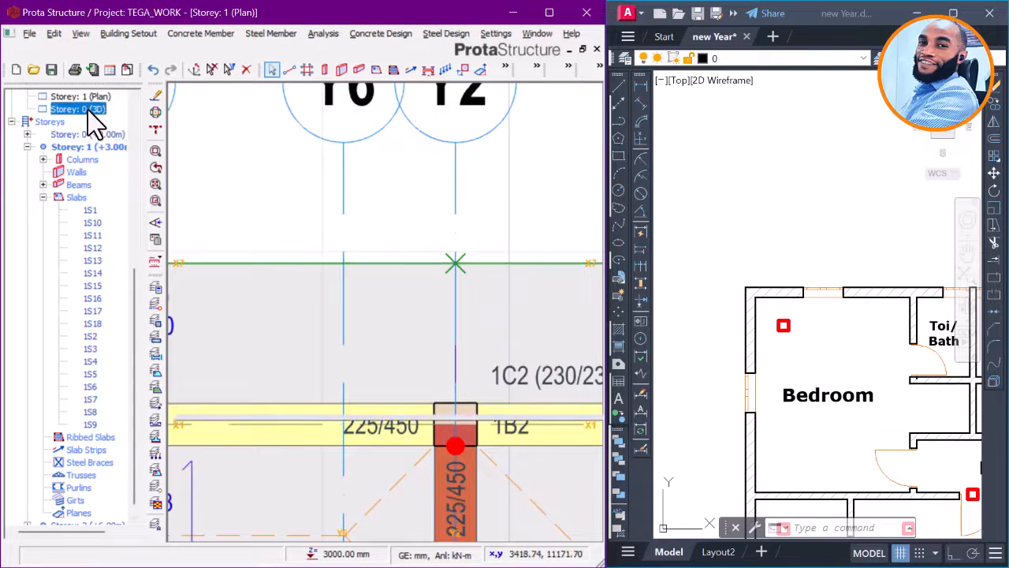
{"action": "middle_click_drag", "start_coordinate": [449, 306], "coordinate": [339, 366]}
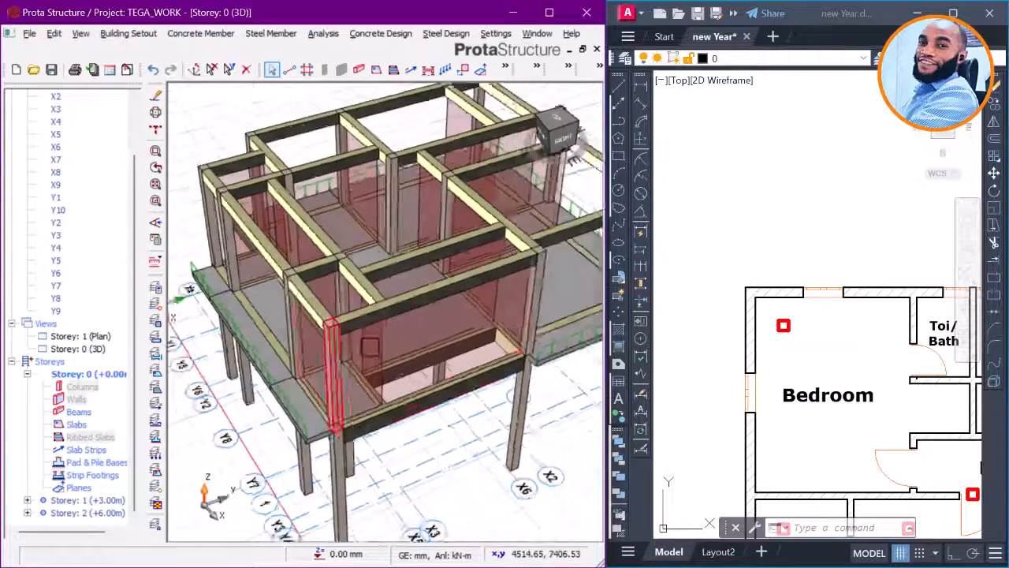
{"action": "scroll", "coordinate": [374, 347], "scroll_direction": "down", "scroll_amount": 2}
{"action": "middle_click_drag", "start_coordinate": [586, 312], "coordinate": [372, 326]}
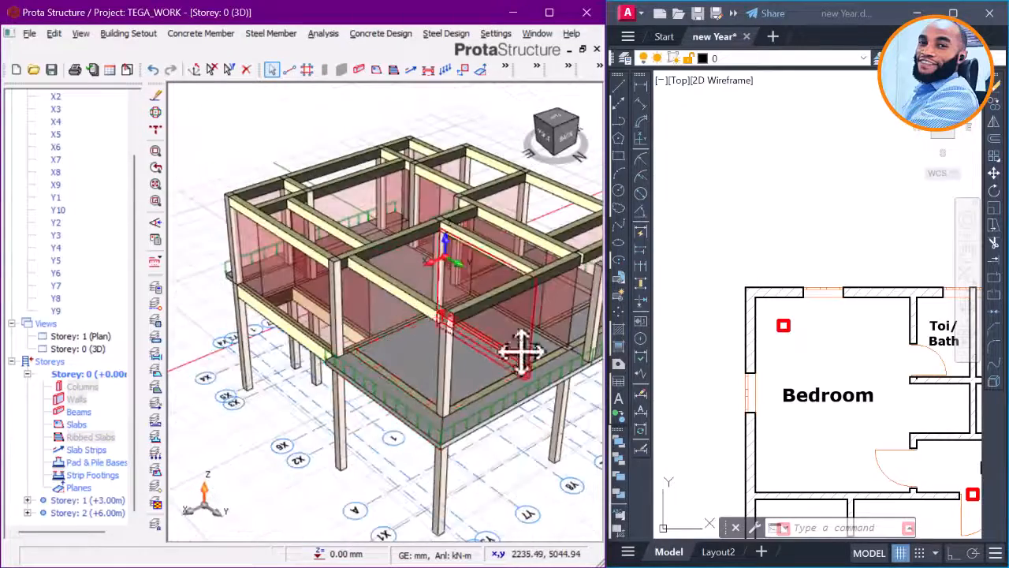
{"action": "middle_click_drag", "start_coordinate": [520, 349], "coordinate": [370, 324]}
{"action": "scroll", "coordinate": [500, 295], "scroll_direction": "up", "scroll_amount": 2}
{"action": "scroll", "coordinate": [436, 294], "scroll_direction": "up", "scroll_amount": 6}
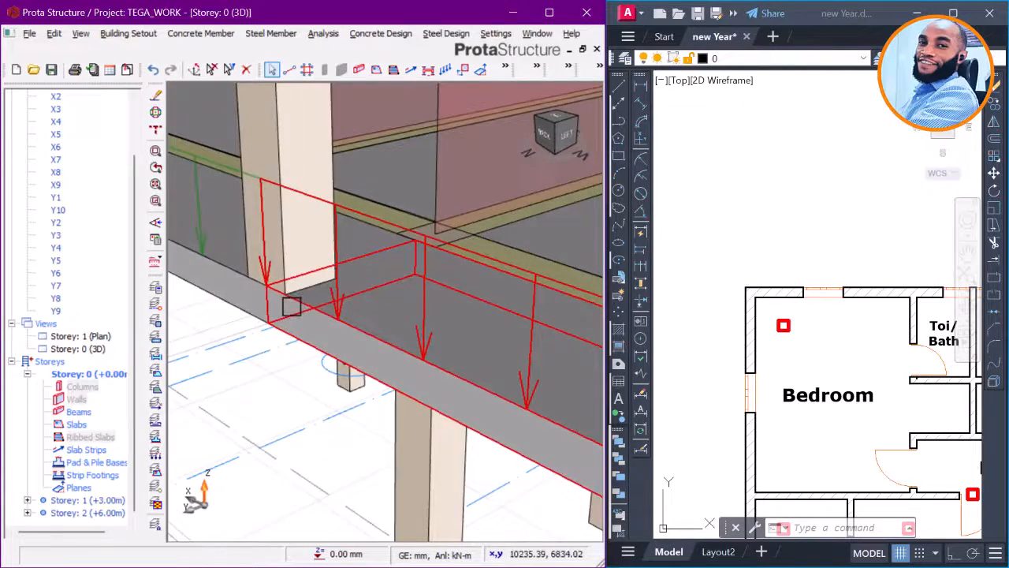
{"action": "mouse_move", "coordinate": [278, 304]}
{"action": "middle_mouse_down", "text": "shift"}
{"action": "mouse_move", "coordinate": [322, 265]}
{"action": "mouse_move", "coordinate": [302, 304]}
{"action": "middle_mouse_up", "text": "shift"}
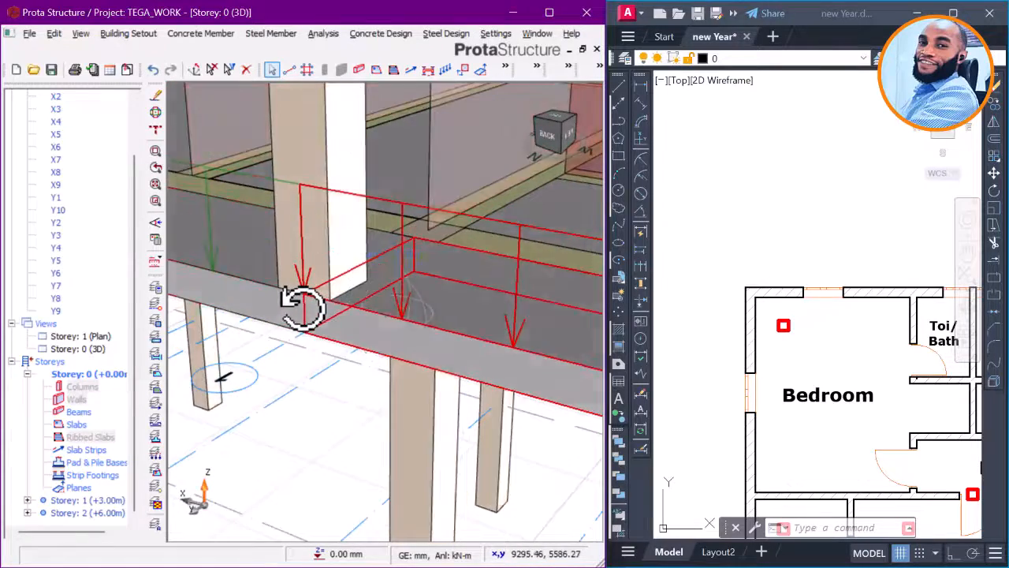
{"action": "mouse_move", "coordinate": [338, 186]}
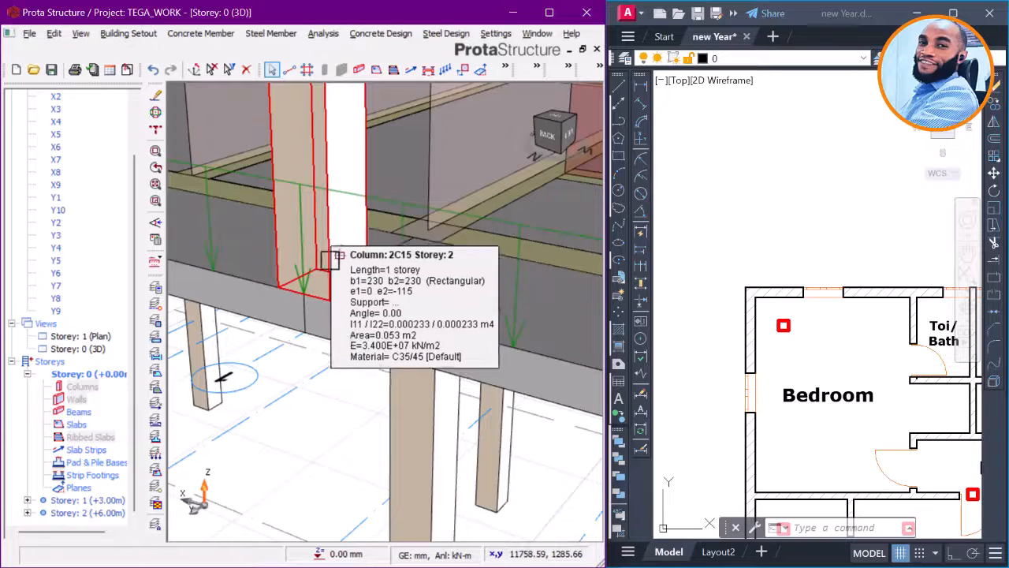
{"action": "mouse_move", "coordinate": [306, 305]}
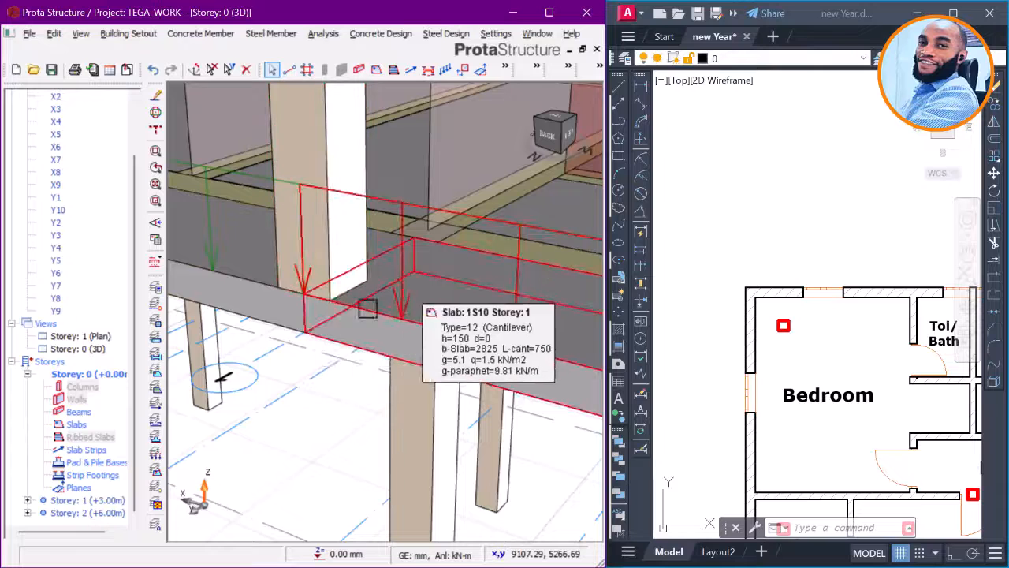
{"action": "double_click", "coordinate": [109, 336]}
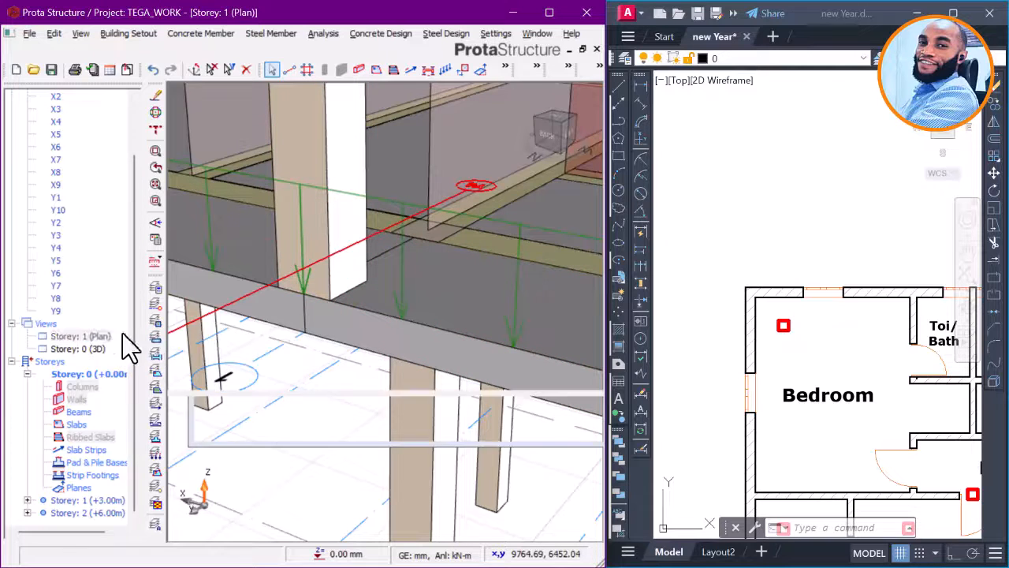
Step: Examine the slab edge where axes Y2 and X7 cross on the Storey 1 plan and the corresponding overhang dimension in the AutoCAD drawing
{"action": "scroll", "coordinate": [446, 306], "scroll_direction": "down", "scroll_amount": 3}
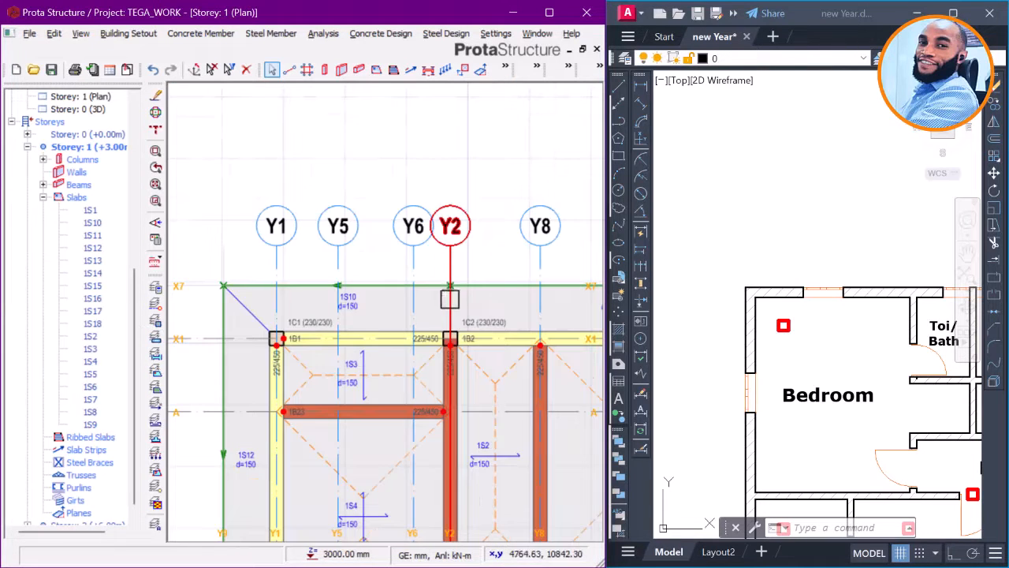
{"action": "scroll", "coordinate": [429, 299], "scroll_direction": "up", "scroll_amount": 2}
{"action": "scroll", "coordinate": [469, 276], "scroll_direction": "up", "scroll_amount": 3}
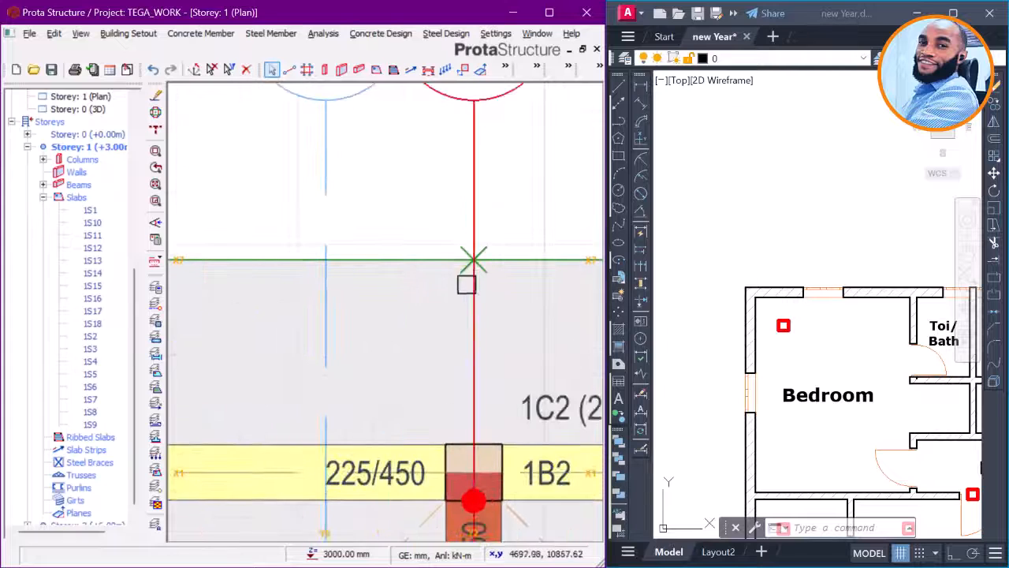
{"action": "scroll", "coordinate": [469, 266], "scroll_direction": "down", "scroll_amount": 1}
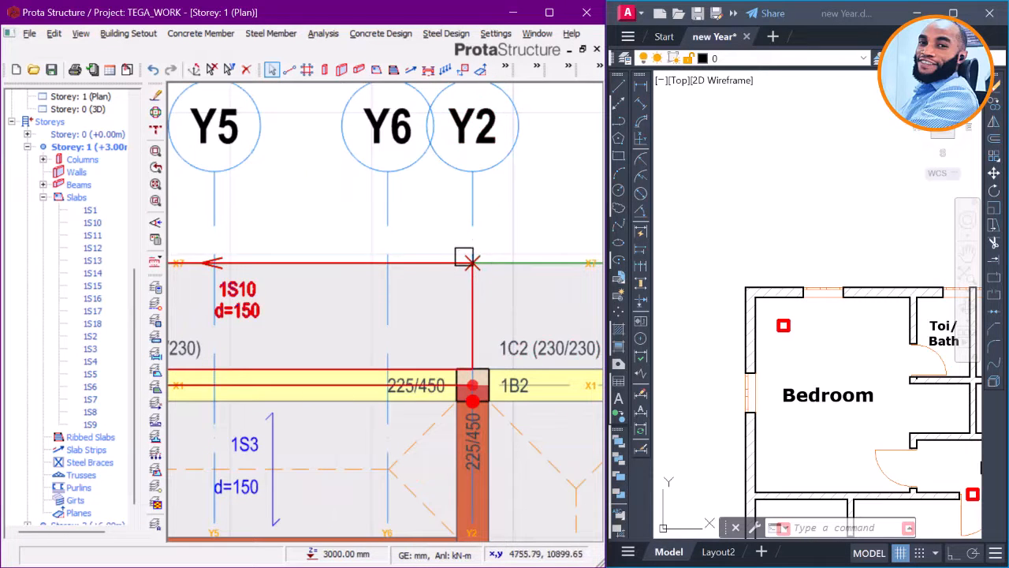
{"action": "mouse_move", "coordinate": [461, 257]}
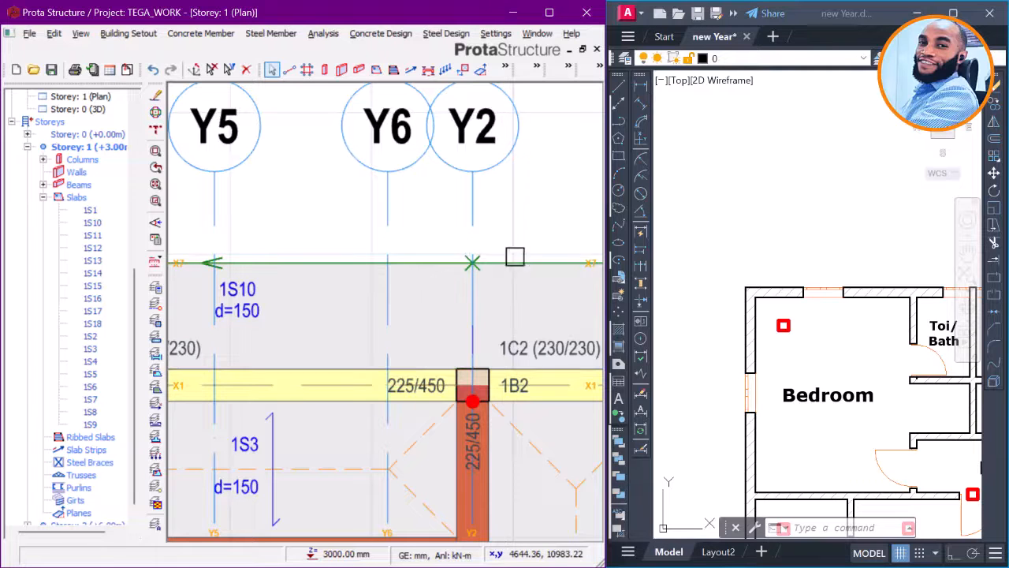
{"action": "scroll", "coordinate": [470, 265], "scroll_direction": "up", "scroll_amount": 2}
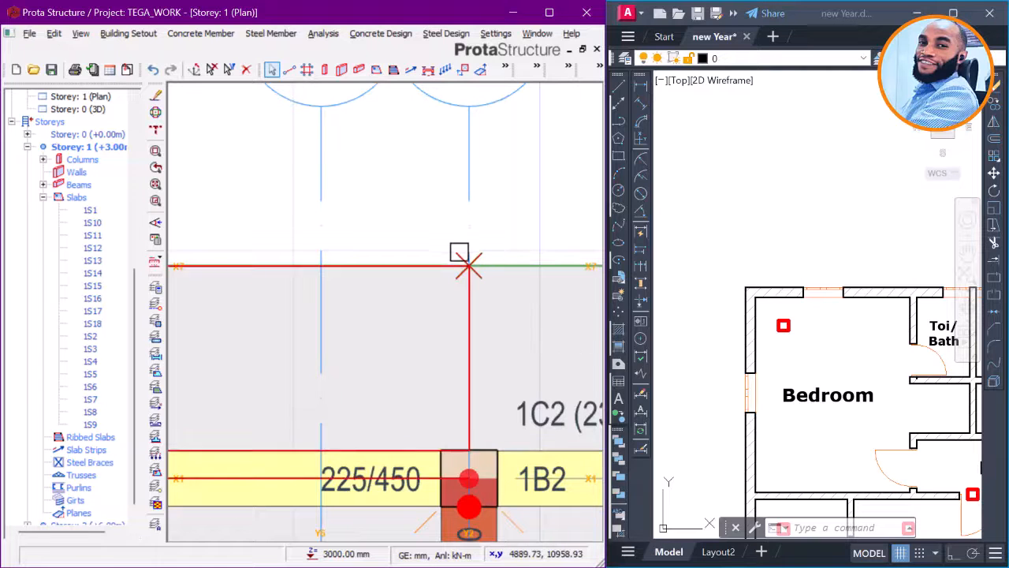
{"action": "scroll", "coordinate": [812, 280], "scroll_direction": "down", "scroll_amount": 6}
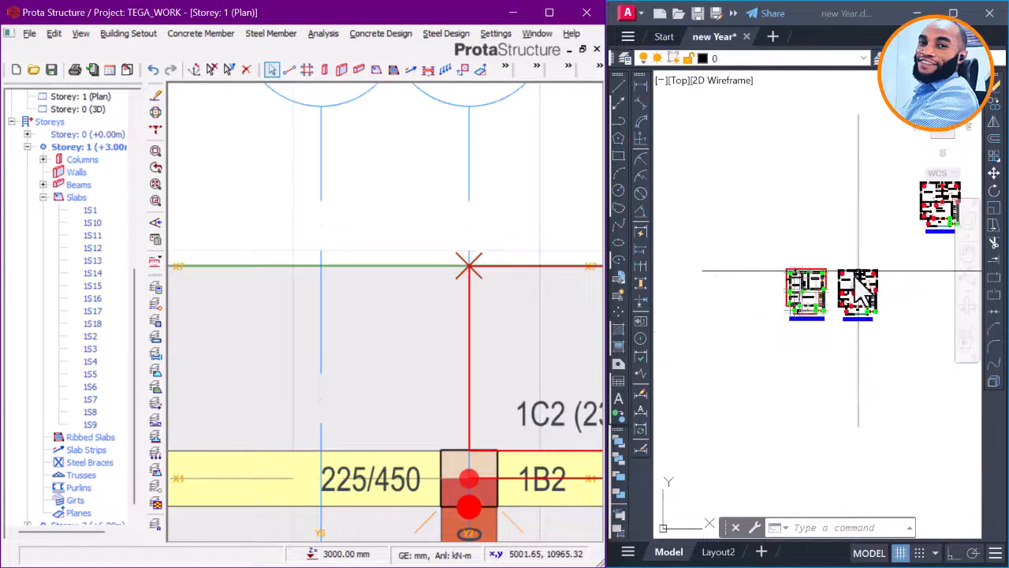
{"action": "scroll", "coordinate": [816, 274], "scroll_direction": "up", "scroll_amount": 7}
{"action": "scroll", "coordinate": [817, 268], "scroll_direction": "up", "scroll_amount": 3}
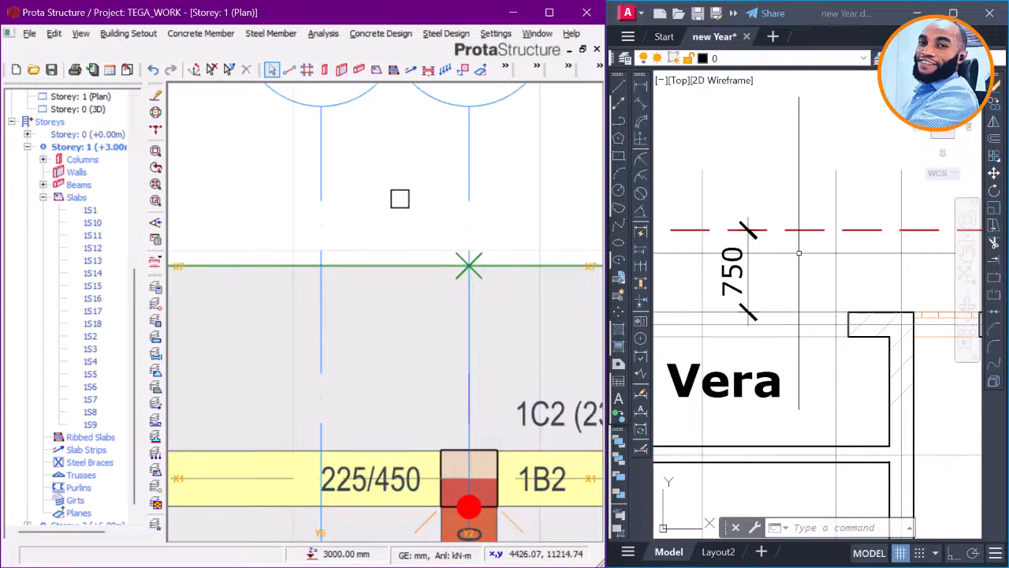
{"action": "scroll", "coordinate": [400, 197], "scroll_direction": "down", "scroll_amount": 2}
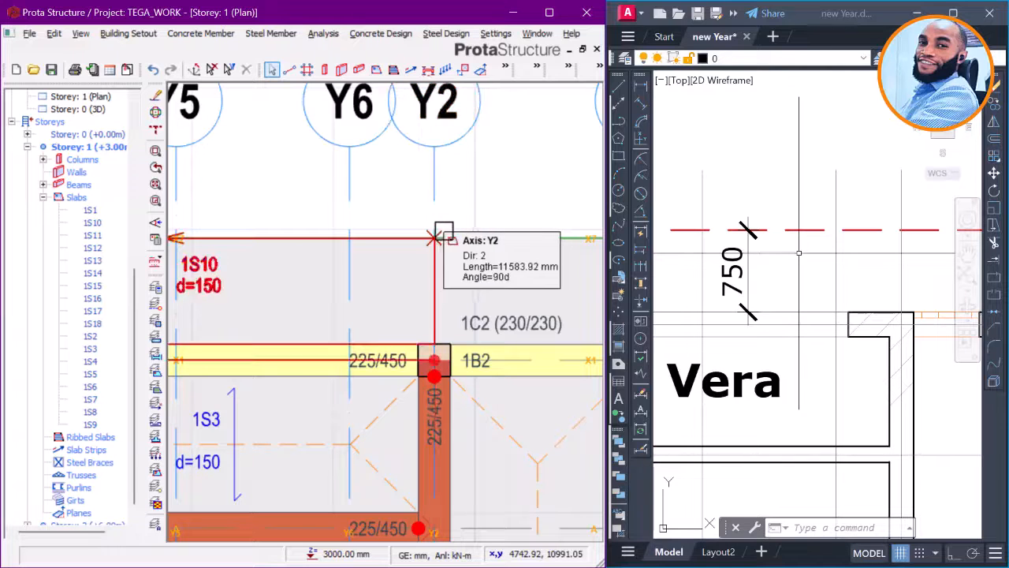
{"action": "scroll", "coordinate": [432, 237], "scroll_direction": "up", "scroll_amount": 2}
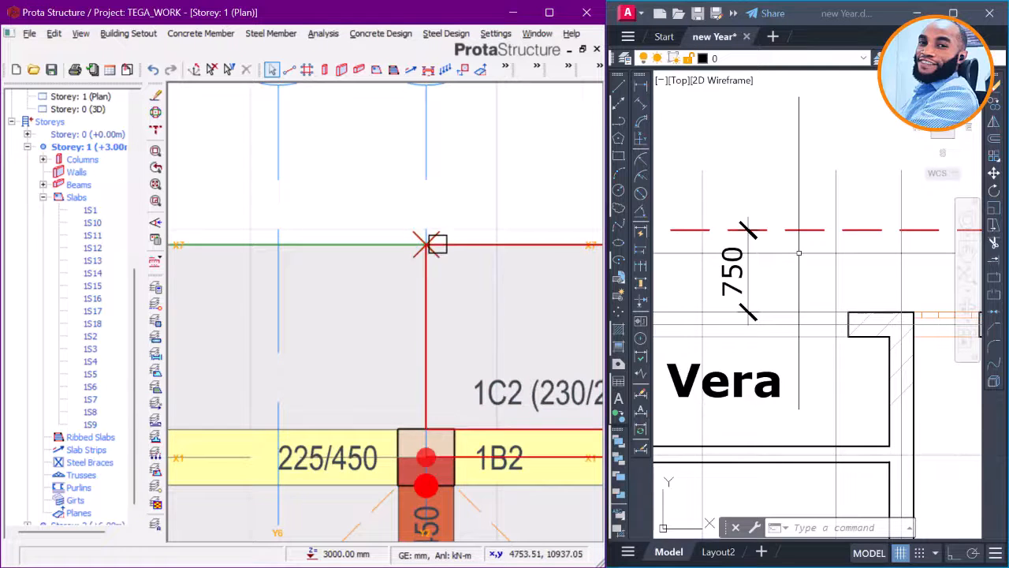
{"action": "scroll", "coordinate": [427, 251], "scroll_direction": "up", "scroll_amount": 3}
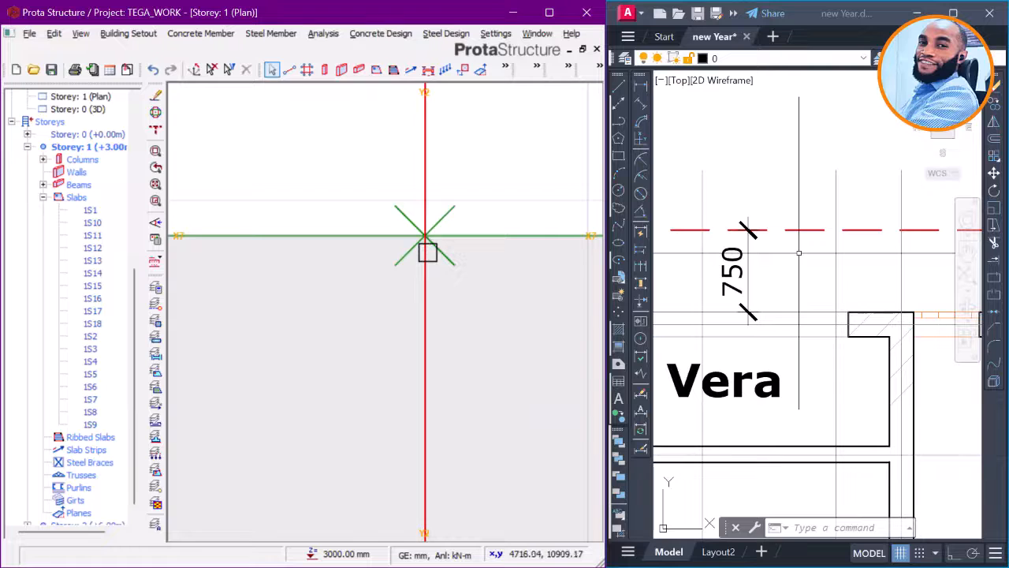
{"action": "scroll", "coordinate": [402, 351], "scroll_direction": "down", "scroll_amount": 3}
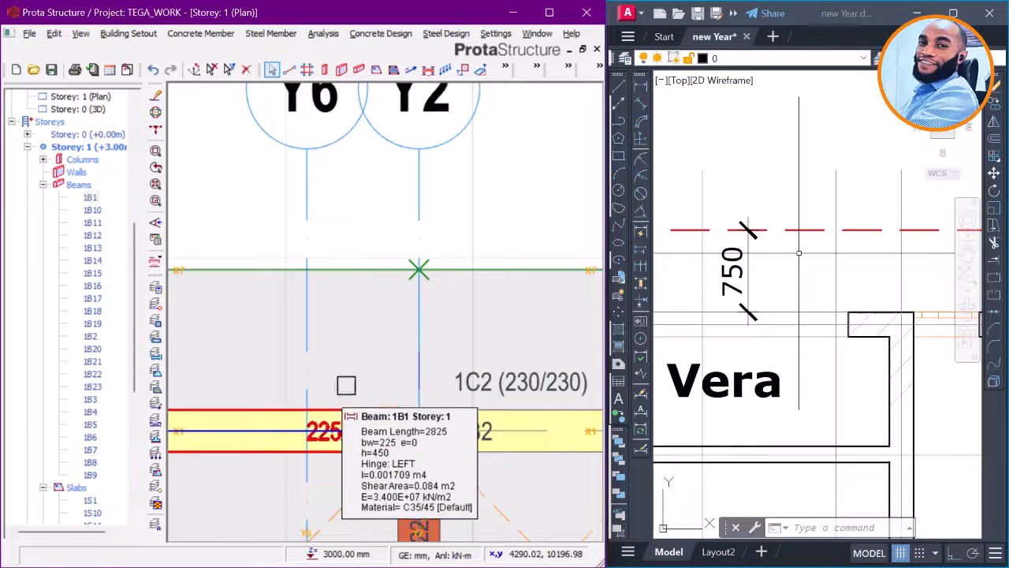
Step: Using beam 1B1's properties, insert a 225/450 beam along axis Y2 from X1 to X7 and show it in the 3D view
{"action": "left_click", "coordinate": [341, 408]}
{"action": "right_click", "coordinate": [356, 202]}
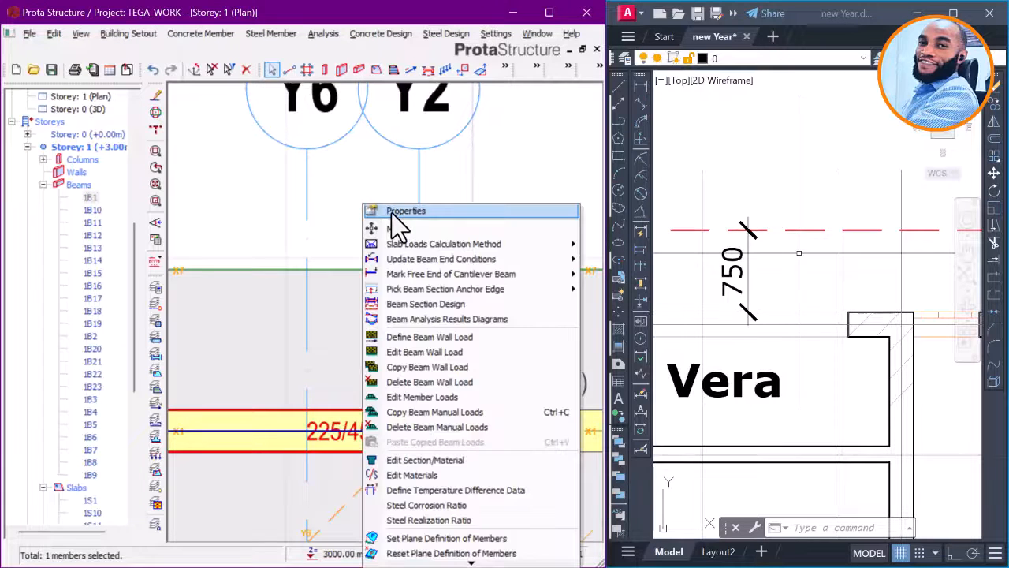
{"action": "left_click", "coordinate": [391, 212]}
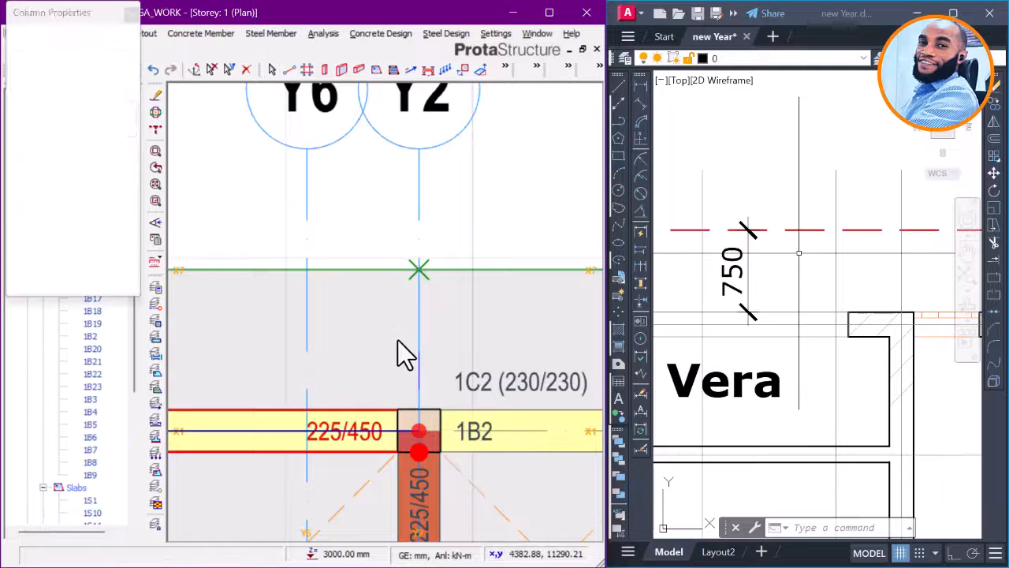
{"action": "scroll", "coordinate": [417, 398], "scroll_direction": "up", "scroll_amount": 2}
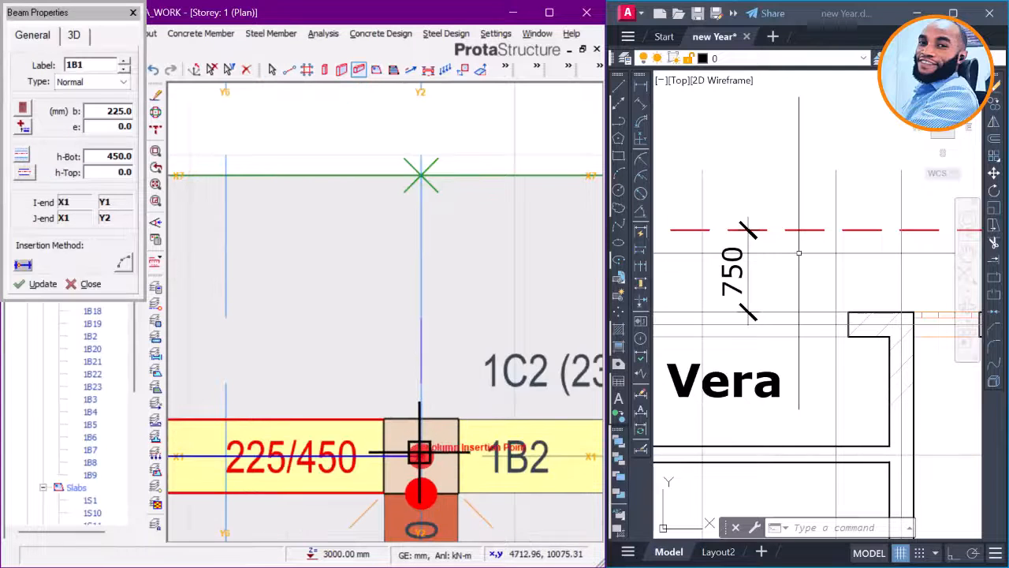
{"action": "left_click", "coordinate": [420, 452]}
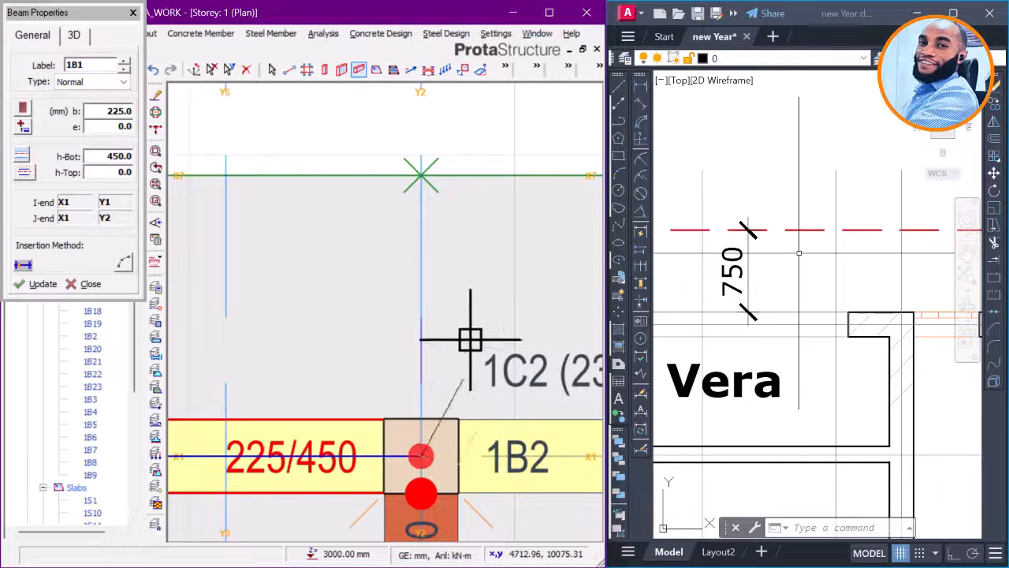
{"action": "left_click", "coordinate": [426, 175]}
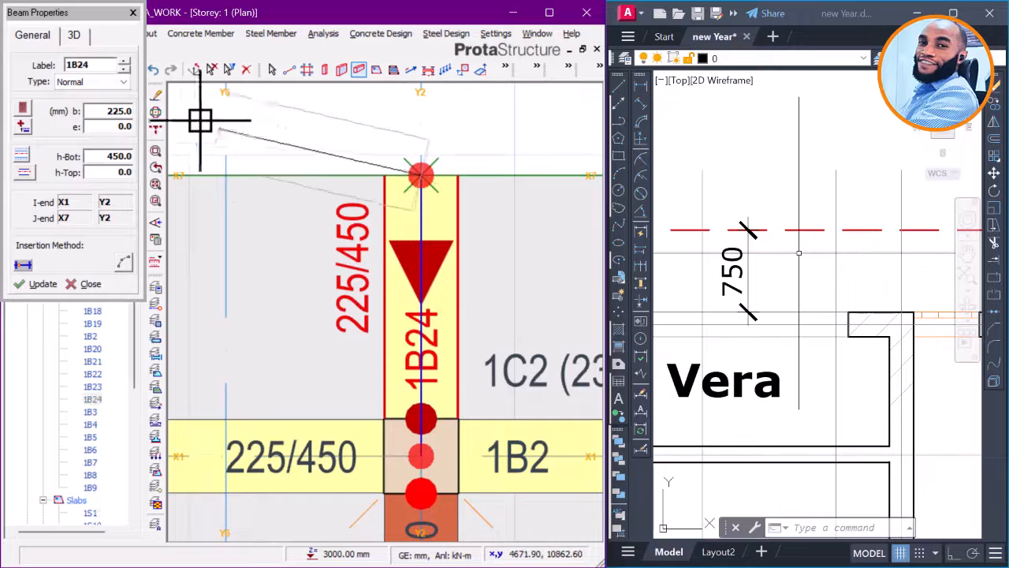
{"action": "left_click", "coordinate": [134, 13]}
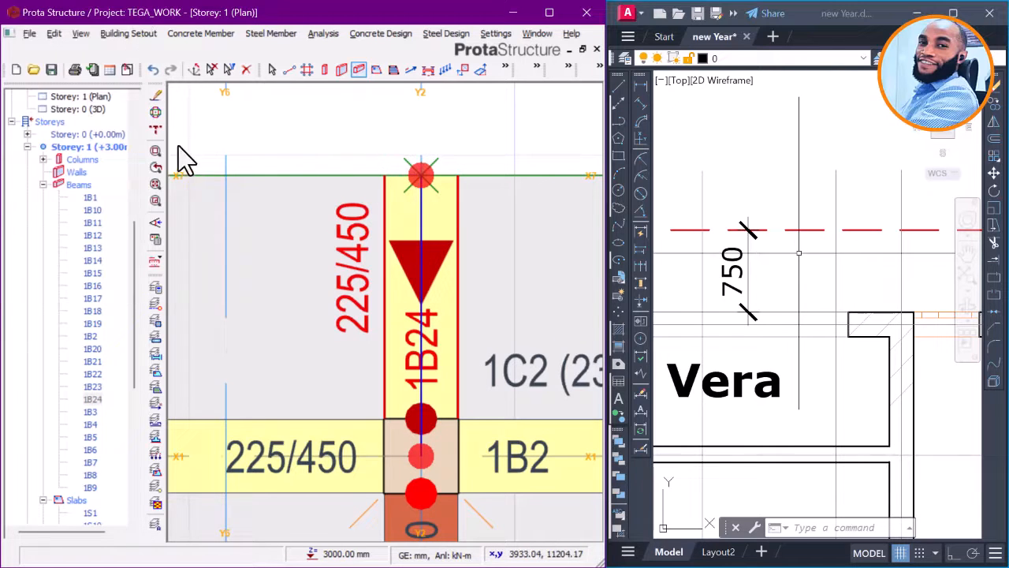
{"action": "double_click", "coordinate": [94, 110]}
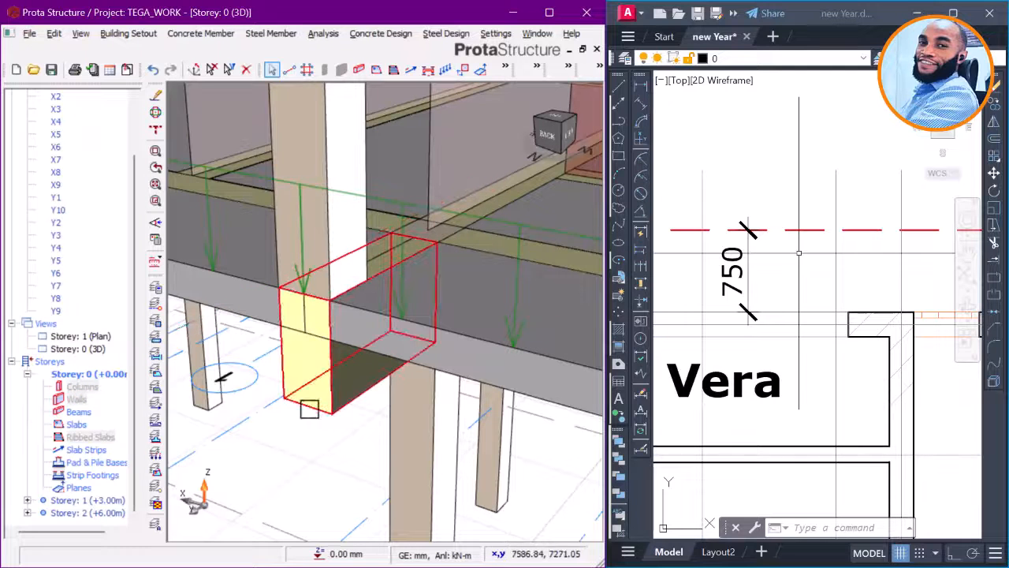
Step: Delete the short beam projecting below the cantilever slab edge and undo the deletion
{"action": "left_click", "coordinate": [341, 229]}
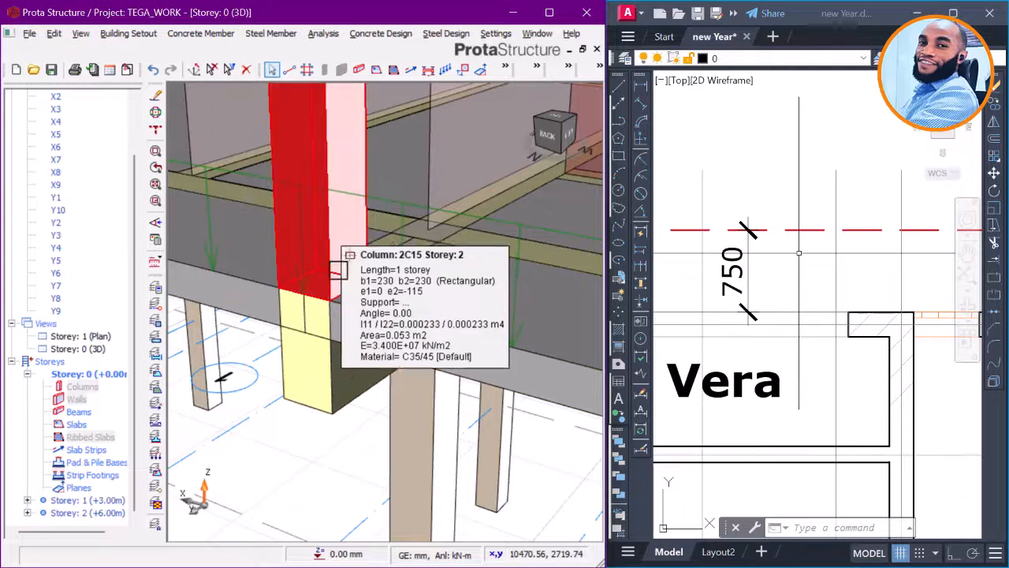
{"action": "left_click", "coordinate": [323, 392]}
{"action": "key", "text": "Delete"}
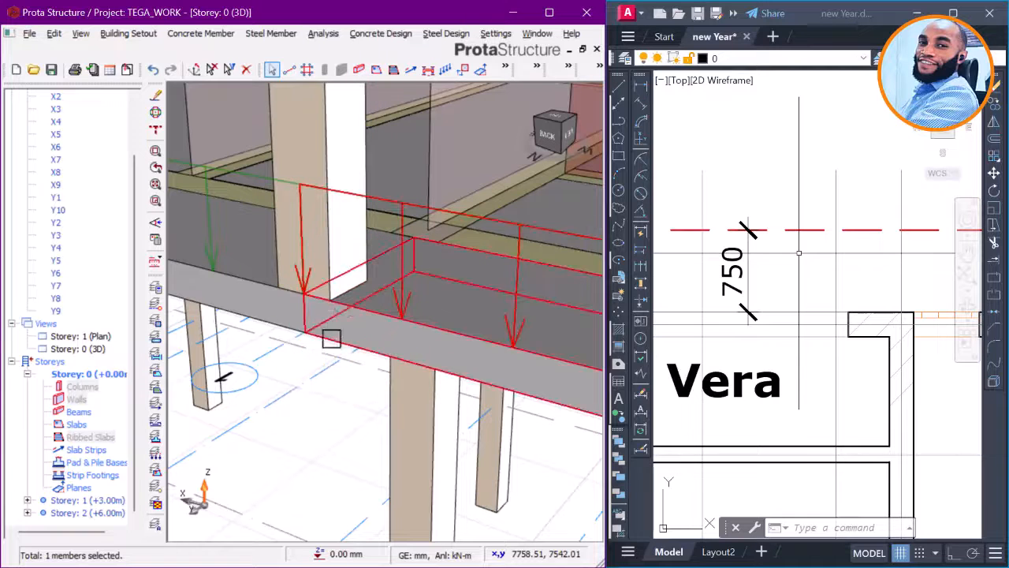
{"action": "left_click", "coordinate": [153, 69]}
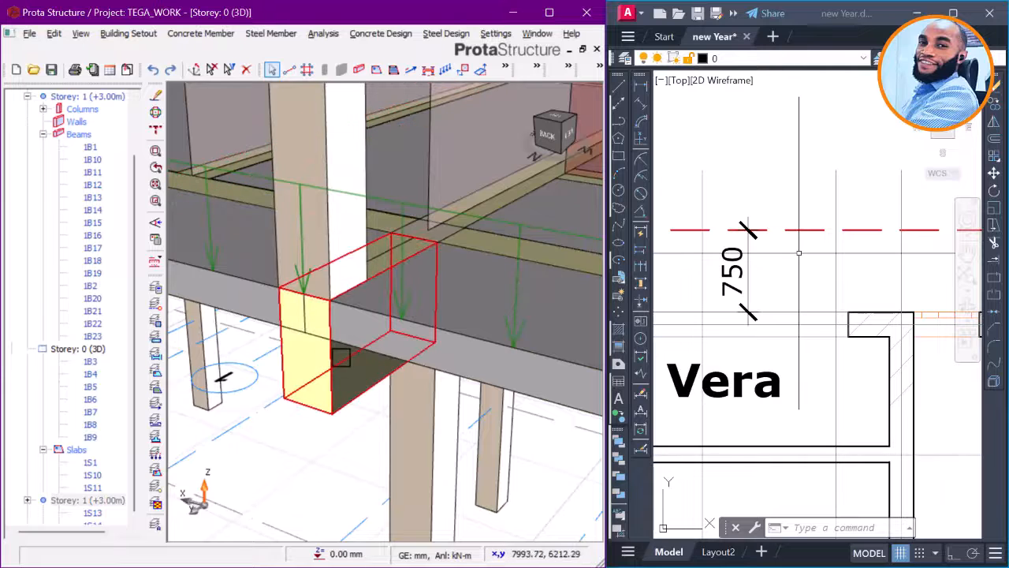
Step: Set the height of the short cantilever beam on axis Y2 to 150 mm and apply the update
{"action": "middle_click_drag", "start_coordinate": [290, 474], "coordinate": [409, 372]}
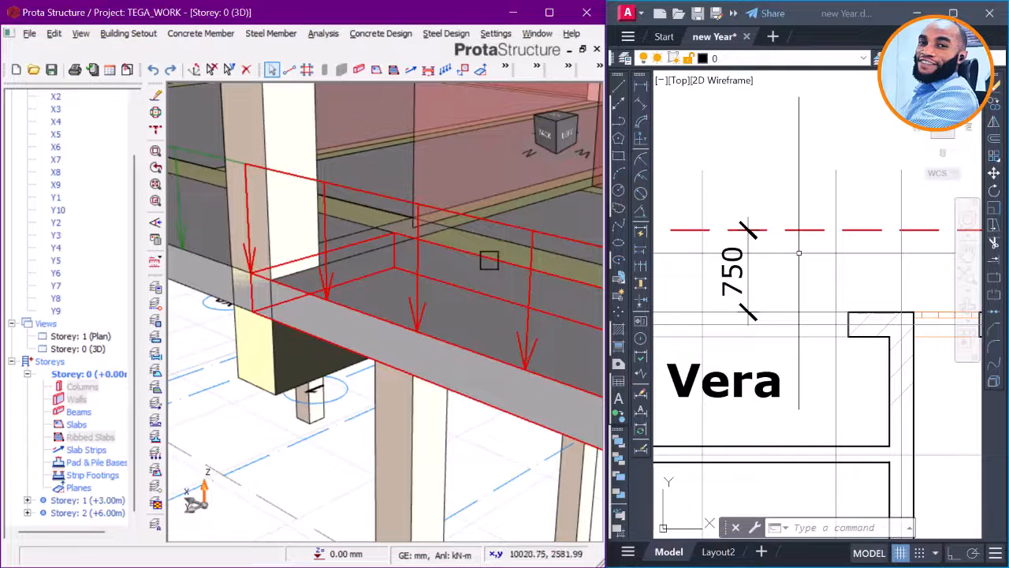
{"action": "mouse_move", "coordinate": [482, 266]}
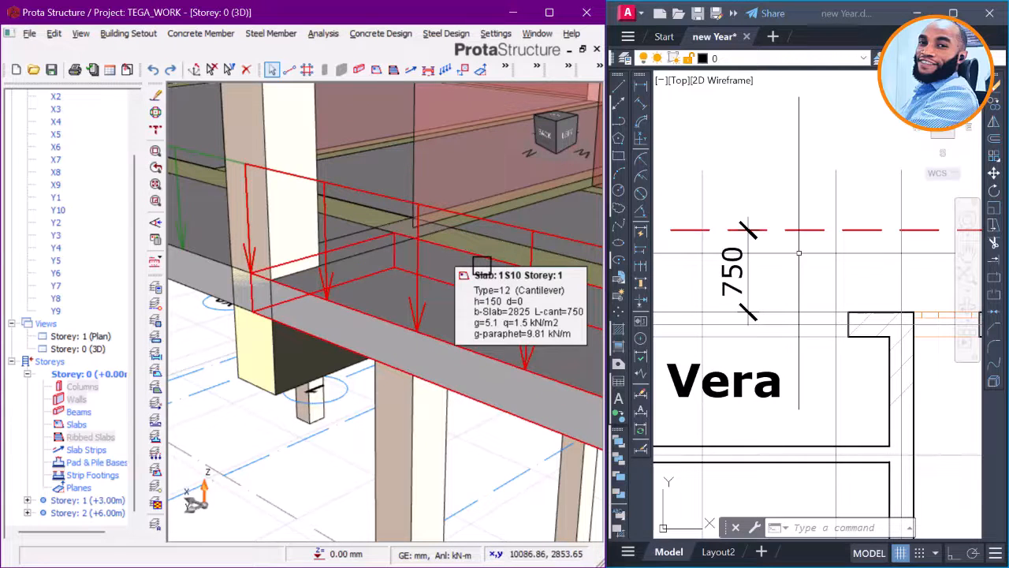
{"action": "middle_click_drag", "start_coordinate": [356, 267], "coordinate": [400, 277]}
{"action": "scroll", "coordinate": [400, 276], "scroll_direction": "down", "scroll_amount": 2}
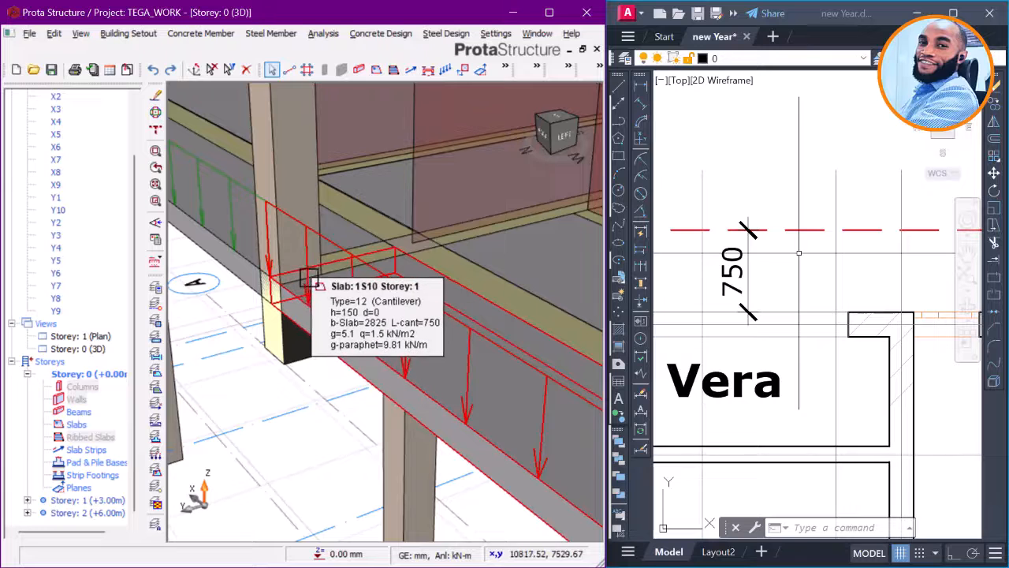
{"action": "middle_click_drag", "start_coordinate": [308, 279], "coordinate": [408, 289]}
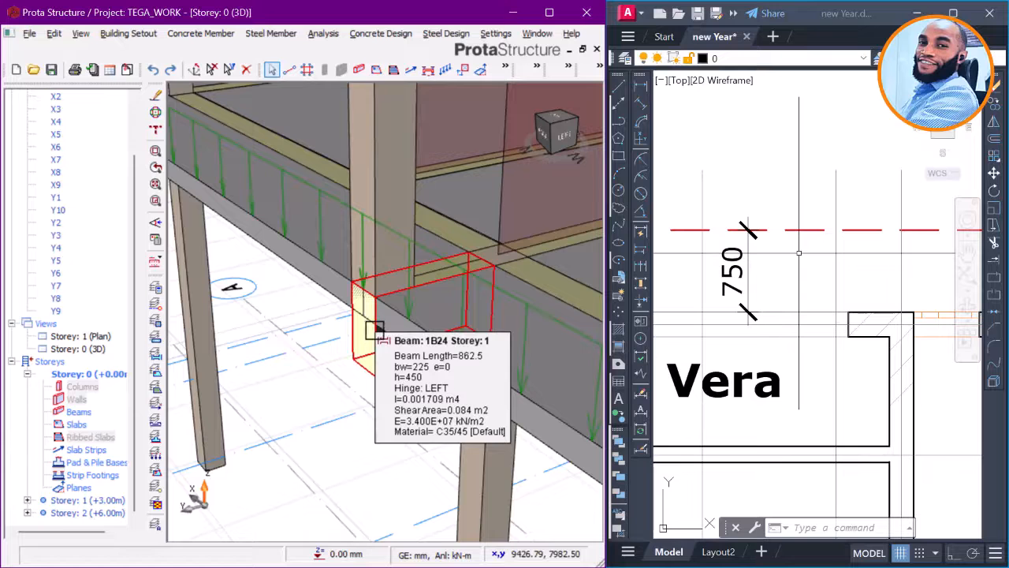
{"action": "middle_click_drag", "start_coordinate": [376, 329], "coordinate": [497, 268]}
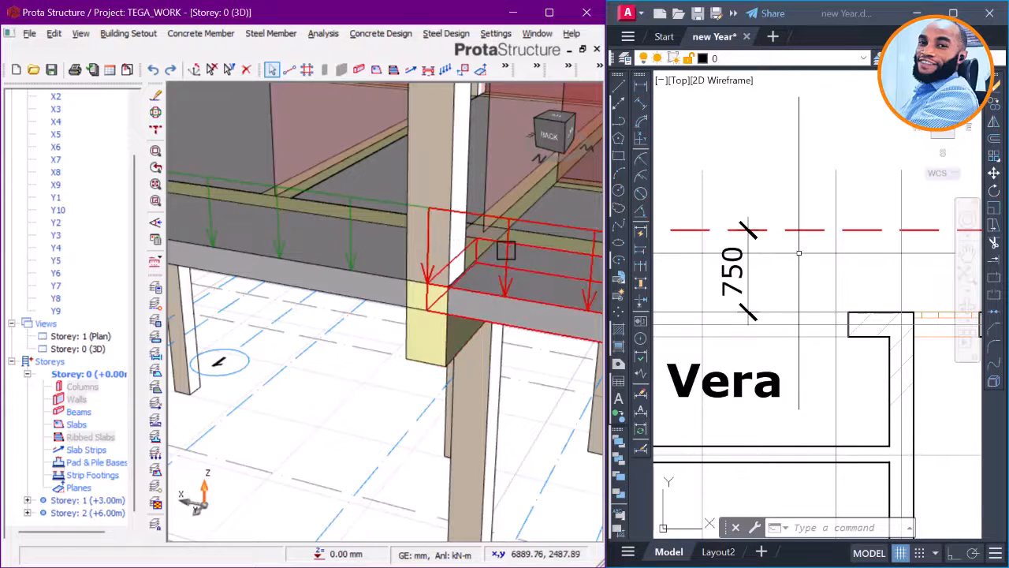
{"action": "left_click", "coordinate": [428, 349]}
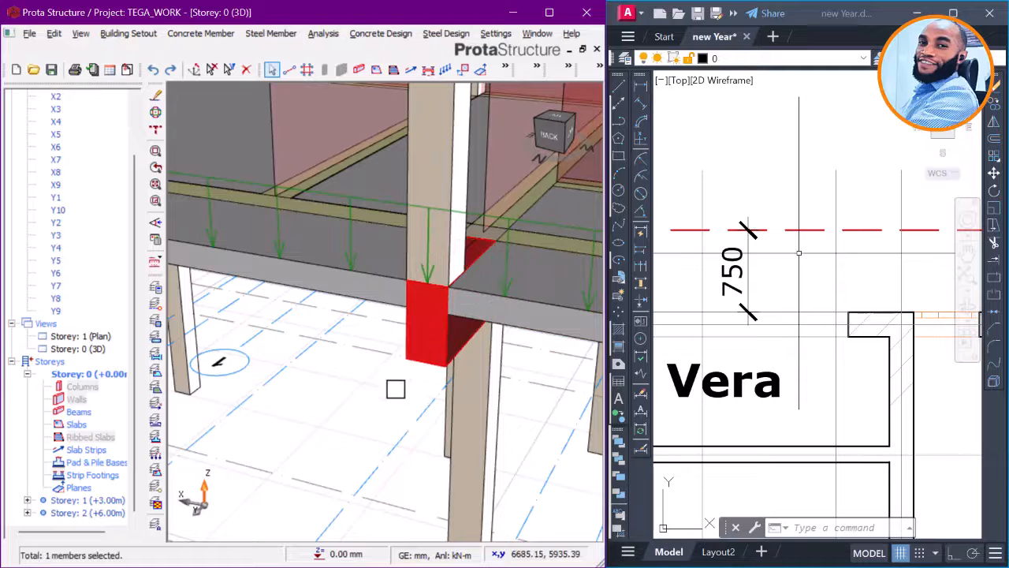
{"action": "right_click", "coordinate": [388, 344]}
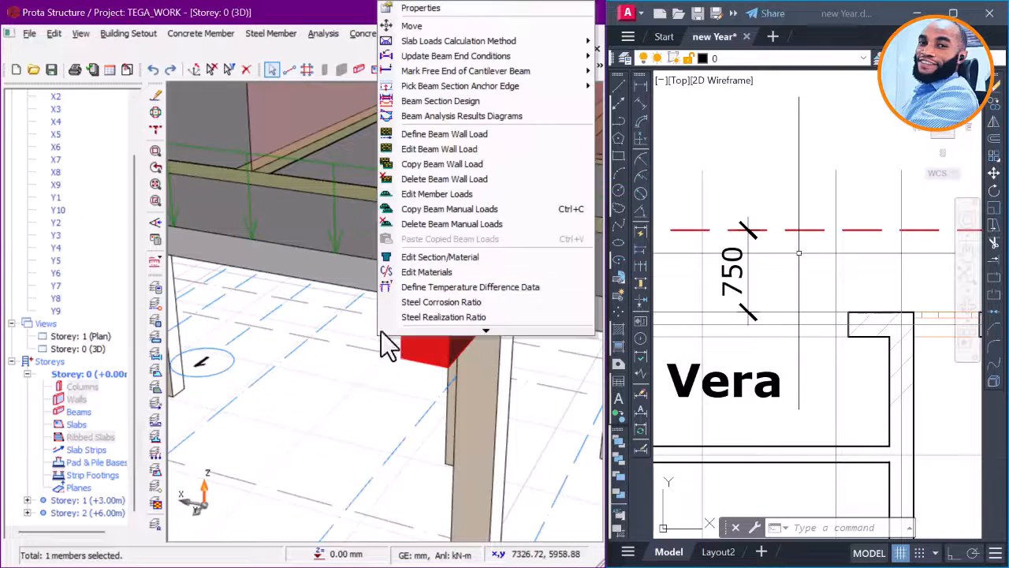
{"action": "left_click", "coordinate": [430, 9]}
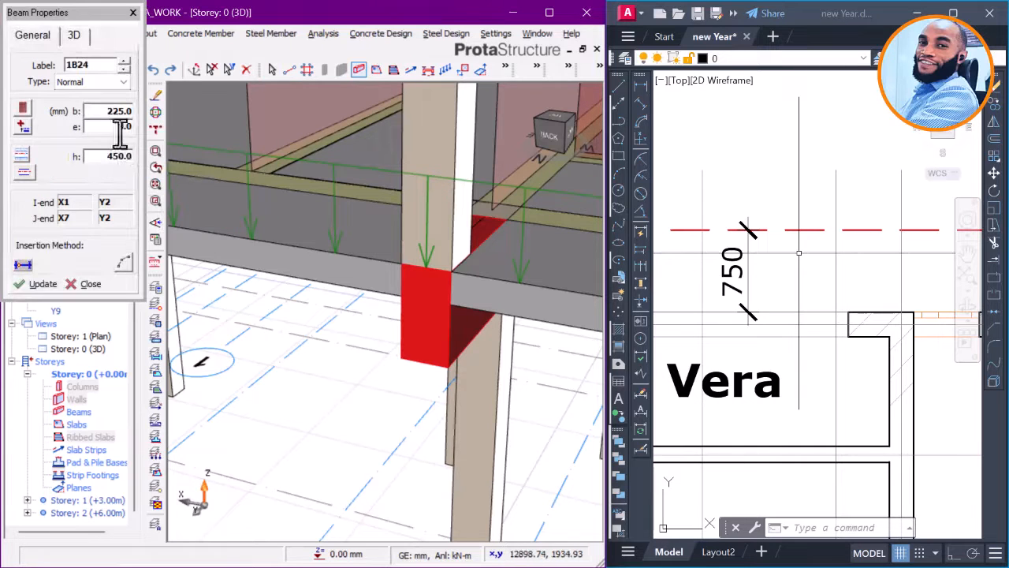
{"action": "left_click", "coordinate": [125, 156]}
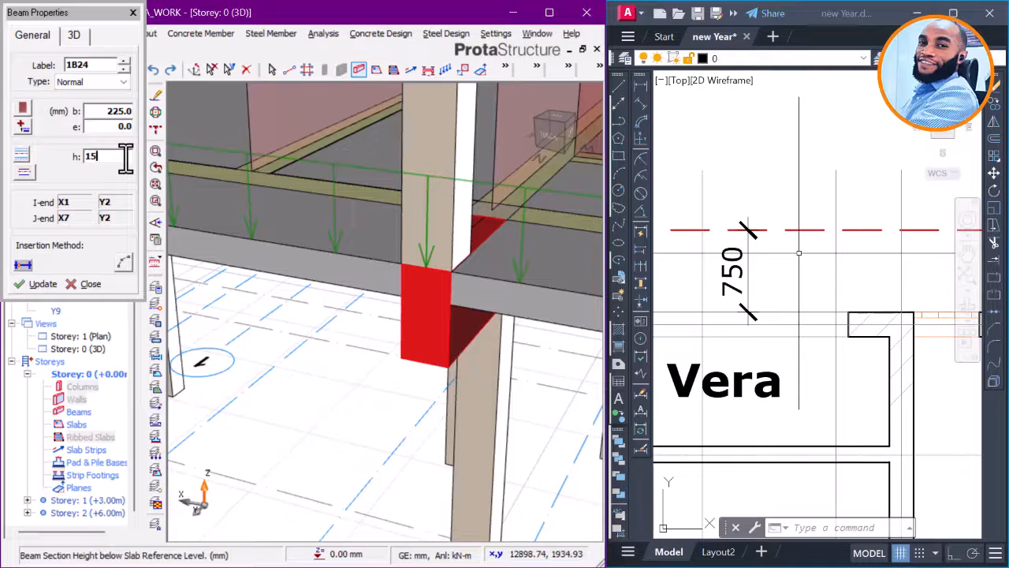
{"action": "left_click", "coordinate": [41, 285]}
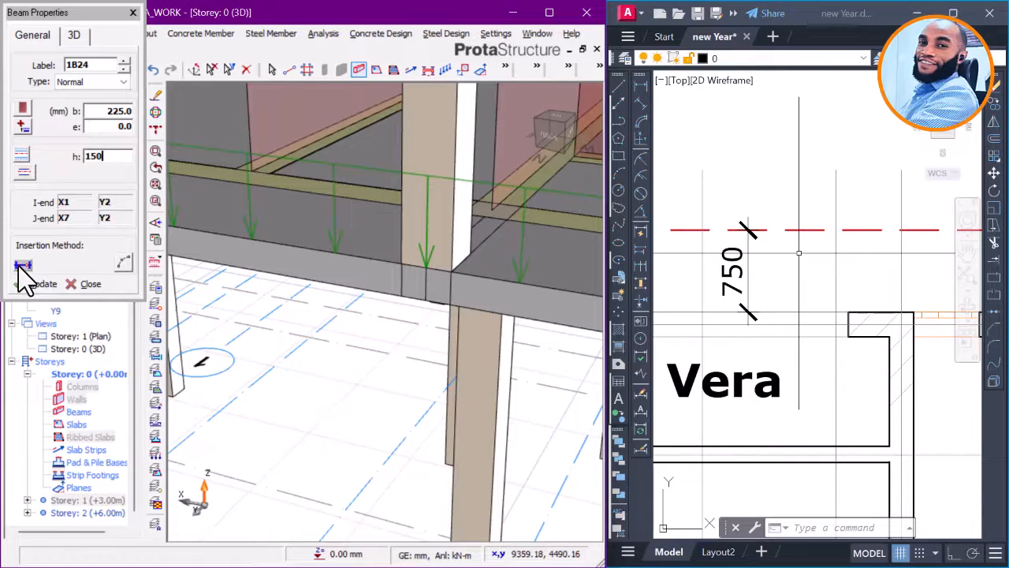
{"action": "left_click", "coordinate": [41, 285]}
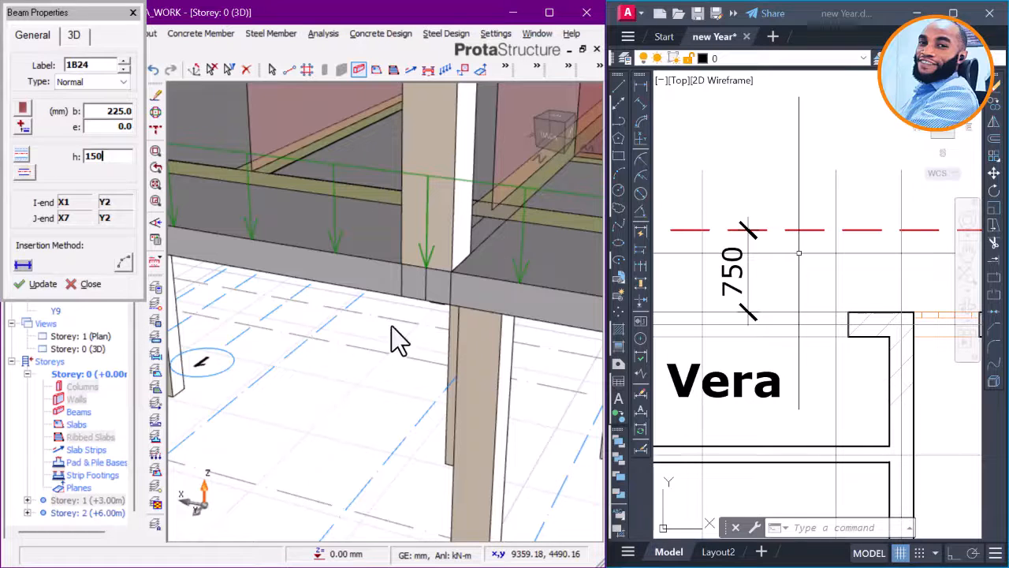
{"action": "key", "text": "Escape"}
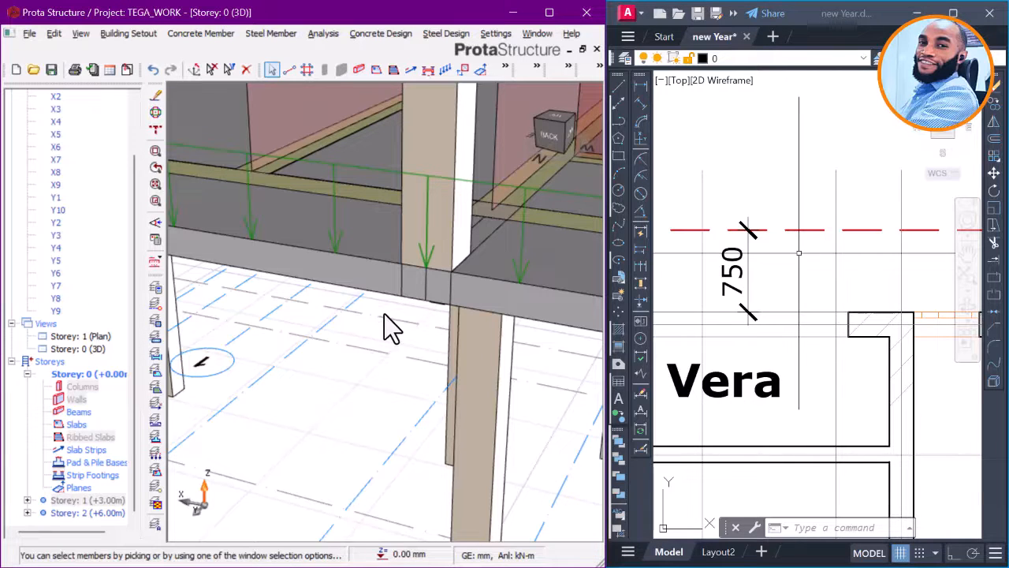
Step: Inspect the resized cantilever beam against the slab edge from below and from the side
{"action": "middle_click_drag", "start_coordinate": [435, 286], "coordinate": [380, 327]}
{"action": "scroll", "coordinate": [471, 298], "scroll_direction": "up", "scroll_amount": 4}
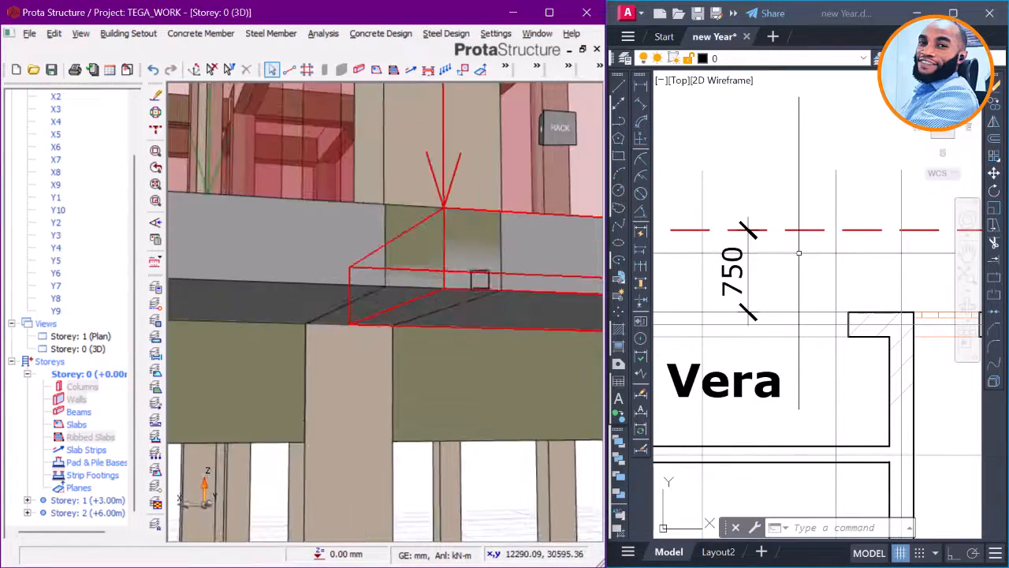
{"action": "scroll", "coordinate": [461, 300], "scroll_direction": "up", "scroll_amount": 2}
{"action": "middle_click_drag", "start_coordinate": [441, 320], "coordinate": [410, 283]}
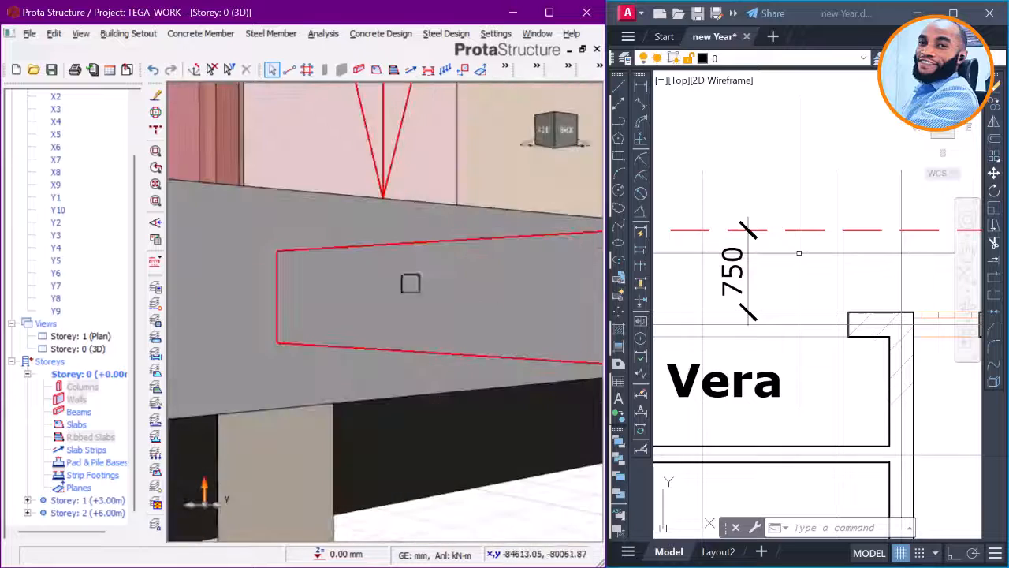
Step: Examine from several angles how the cantilever beam on axis Y2 sits within the slab depth and supports the column above
{"action": "scroll", "coordinate": [318, 289], "scroll_direction": "down", "scroll_amount": 3}
{"action": "scroll", "coordinate": [516, 289], "scroll_direction": "up", "scroll_amount": 3}
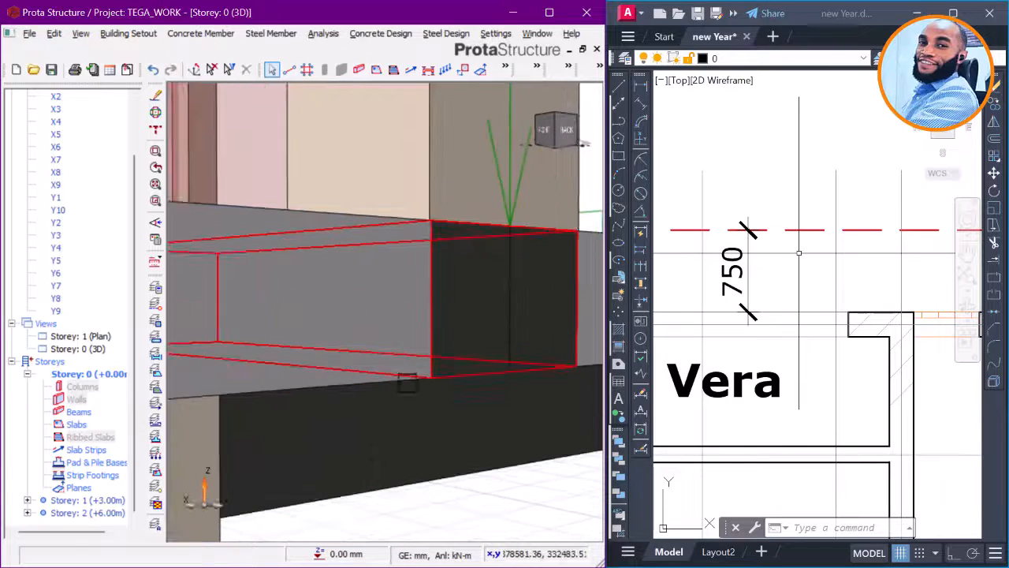
{"action": "middle_click_drag", "start_coordinate": [460, 403], "coordinate": [381, 293]}
{"action": "scroll", "coordinate": [392, 304], "scroll_direction": "down", "scroll_amount": 3}
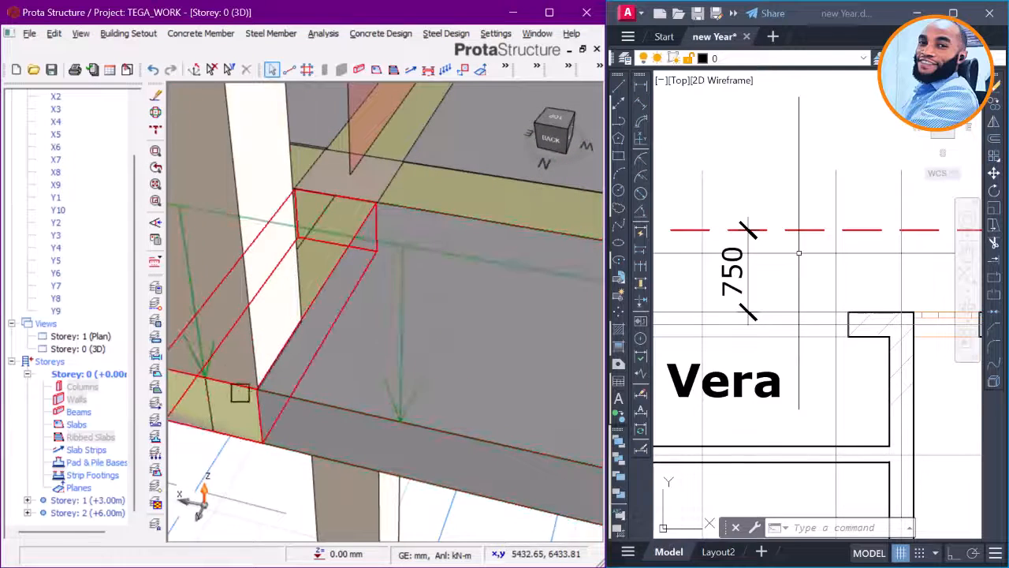
{"action": "middle_click_drag", "start_coordinate": [235, 404], "coordinate": [394, 275]}
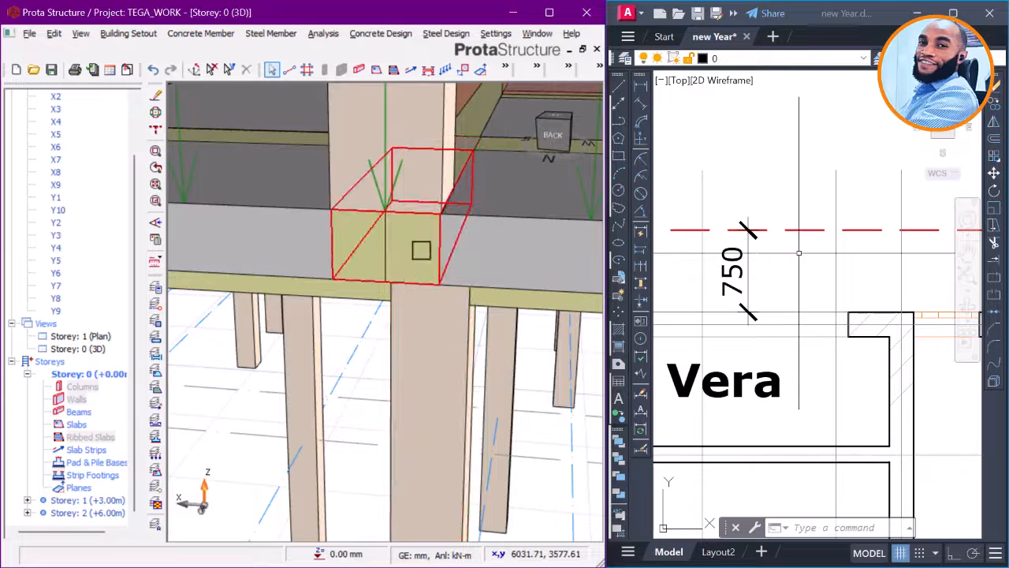
{"action": "scroll", "coordinate": [464, 349], "scroll_direction": "down", "scroll_amount": 3}
{"action": "middle_click_drag", "start_coordinate": [464, 350], "coordinate": [403, 360]}
{"action": "middle_click_drag", "start_coordinate": [386, 323], "coordinate": [529, 350]}
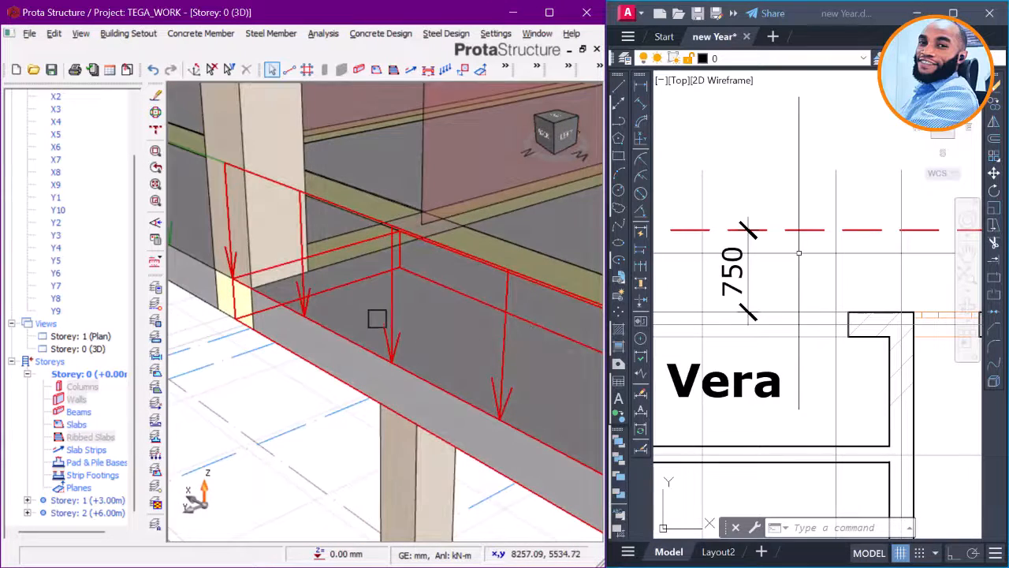
{"action": "mouse_move", "coordinate": [356, 307]}
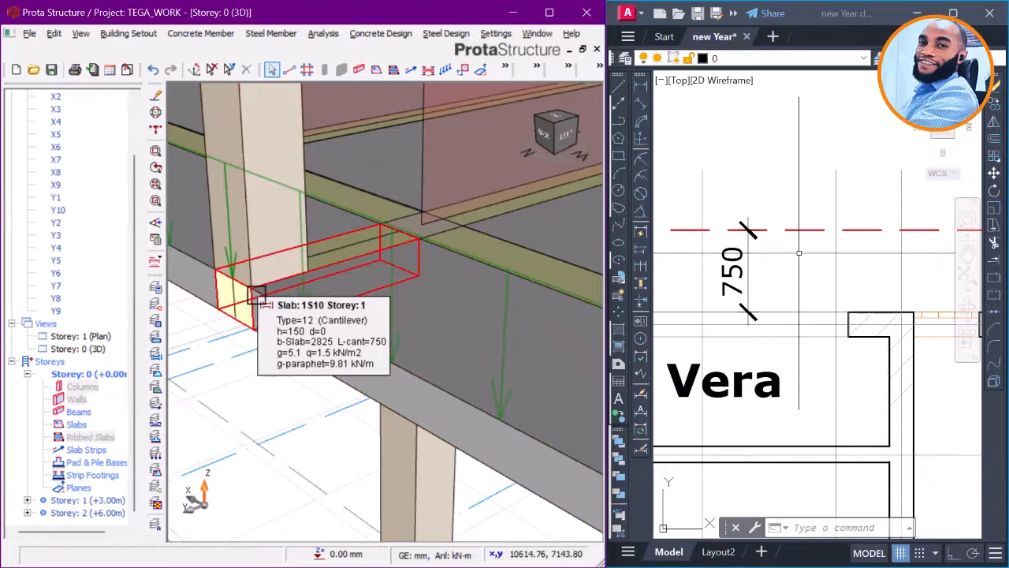
{"action": "middle_click_drag", "start_coordinate": [271, 302], "coordinate": [370, 346]}
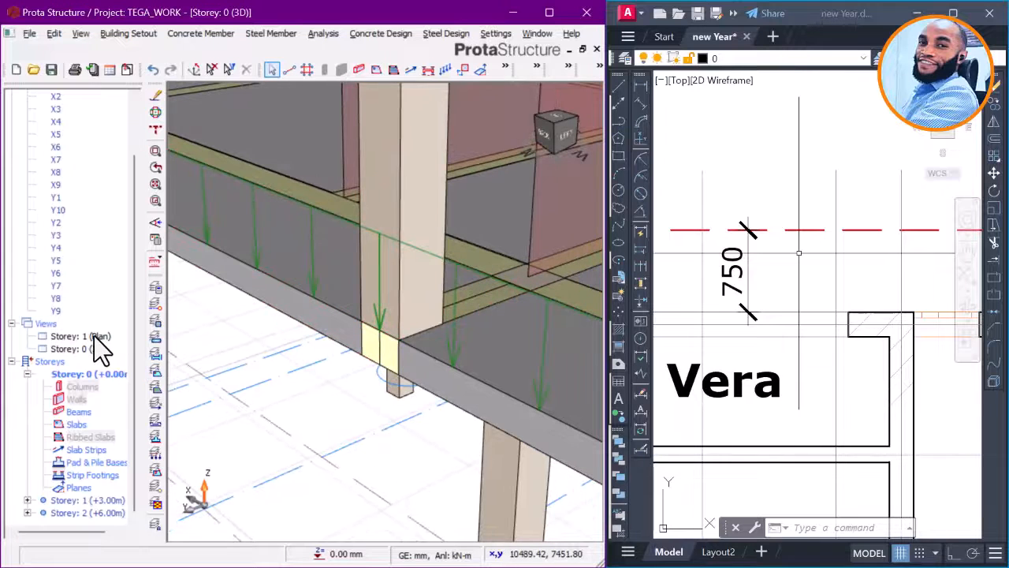
Step: Open the Storey 1 plan and examine the 225/150 cantilever beam on axis Y2 between X1 and X7
{"action": "left_click", "coordinate": [94, 336]}
{"action": "scroll", "coordinate": [413, 252], "scroll_direction": "down", "scroll_amount": 2}
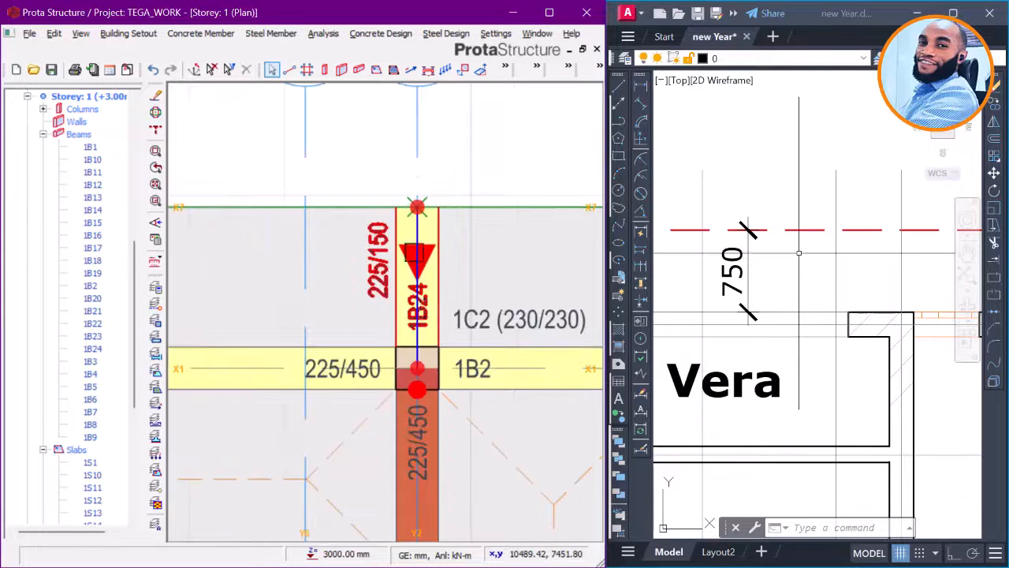
{"action": "scroll", "coordinate": [429, 314], "scroll_direction": "up", "scroll_amount": 1}
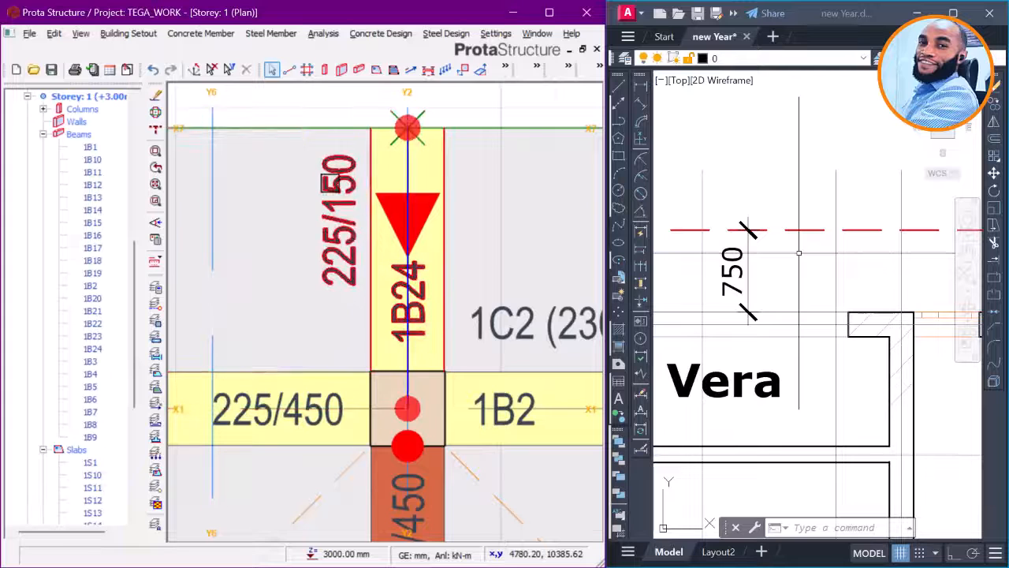
{"action": "scroll", "coordinate": [371, 226], "scroll_direction": "up", "scroll_amount": 2}
{"action": "scroll", "coordinate": [338, 176], "scroll_direction": "down", "scroll_amount": 3}
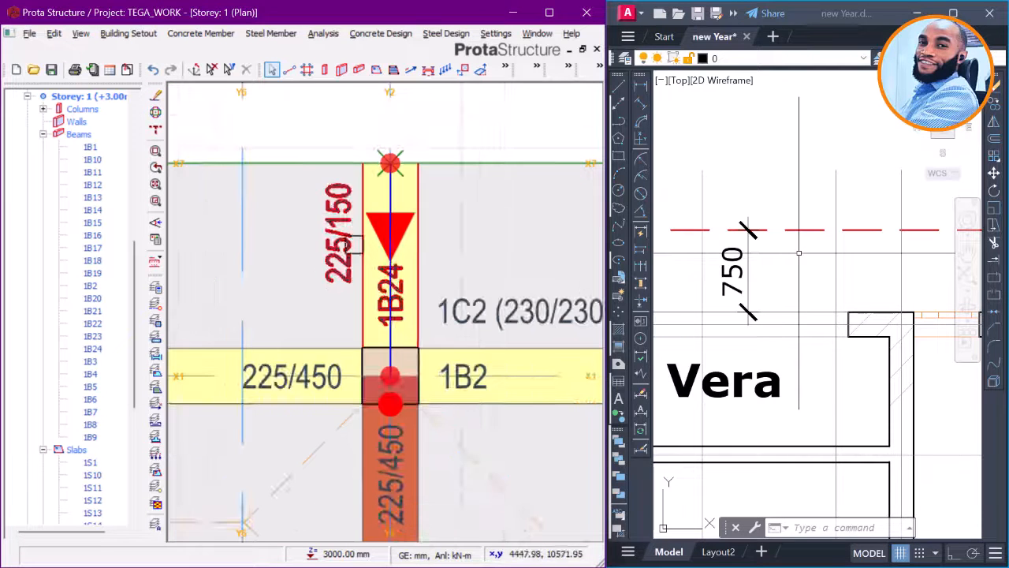
{"action": "scroll", "coordinate": [427, 194], "scroll_direction": "down", "scroll_amount": 3}
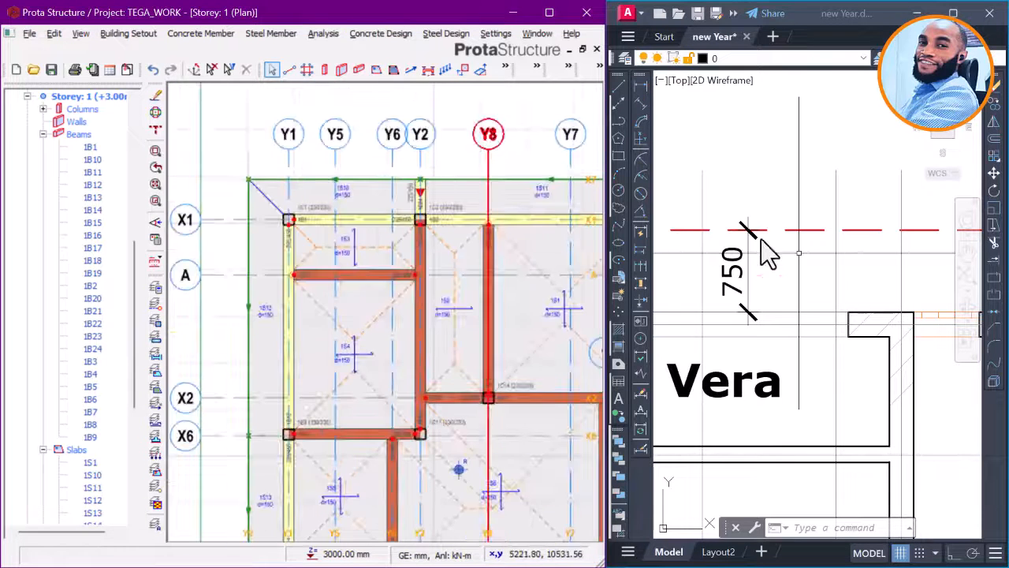
Step: Switch to AutoCAD, compare the overhang with the floor plan, and examine the column at the Bedroom corner of the other plan
{"action": "scroll", "coordinate": [749, 188], "scroll_direction": "down", "scroll_amount": 3}
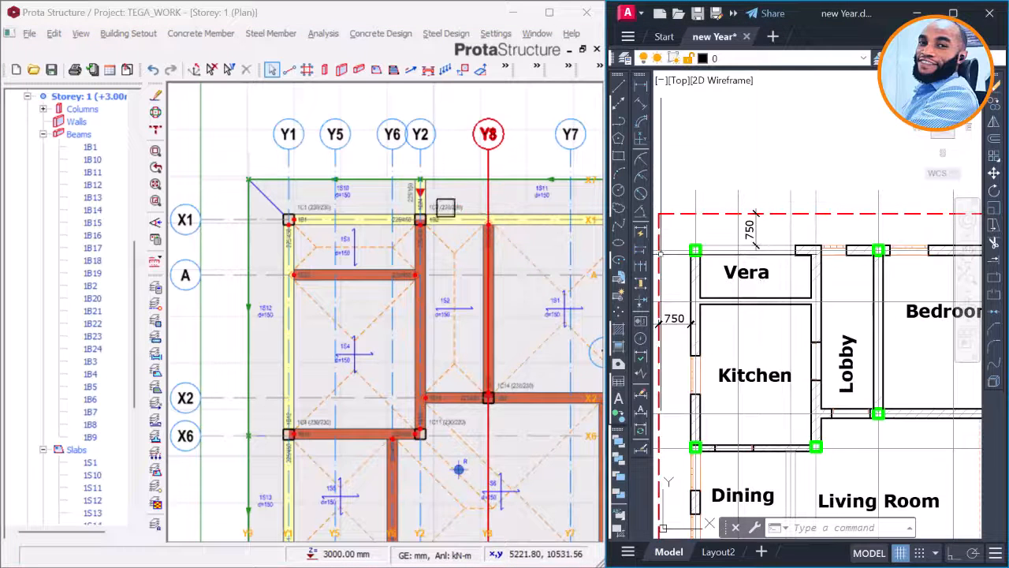
{"action": "scroll", "coordinate": [417, 191], "scroll_direction": "up", "scroll_amount": 2}
{"action": "scroll", "coordinate": [418, 192], "scroll_direction": "up", "scroll_amount": 2}
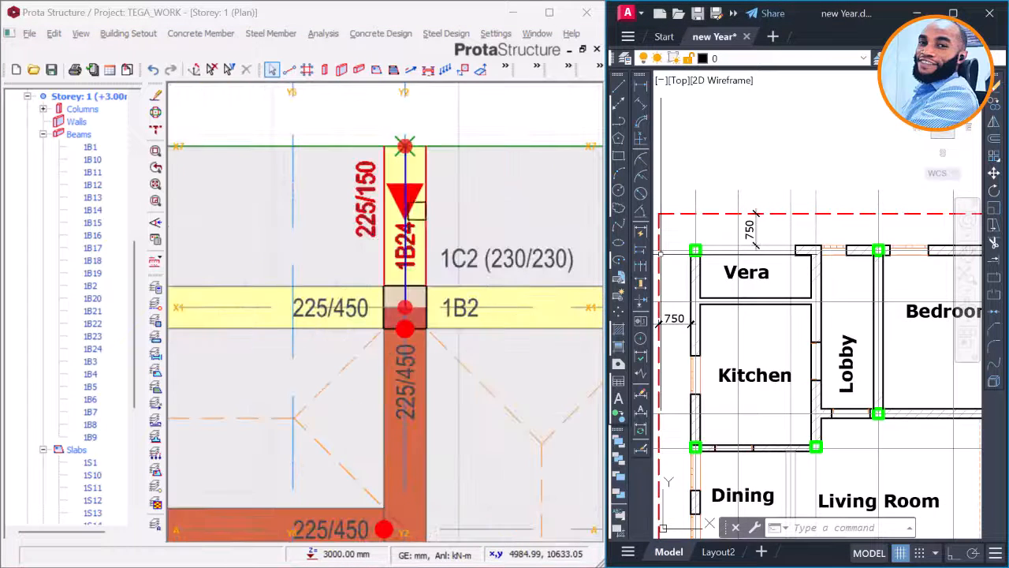
{"action": "scroll", "coordinate": [475, 230], "scroll_direction": "down", "scroll_amount": 2}
{"action": "scroll", "coordinate": [711, 212], "scroll_direction": "down", "scroll_amount": 8}
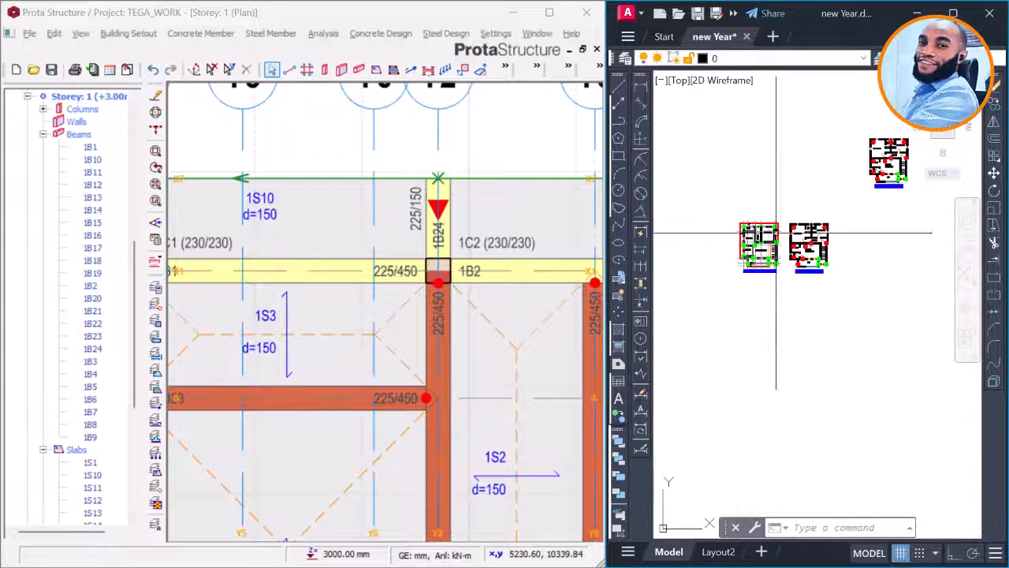
{"action": "scroll", "coordinate": [770, 252], "scroll_direction": "up", "scroll_amount": 10}
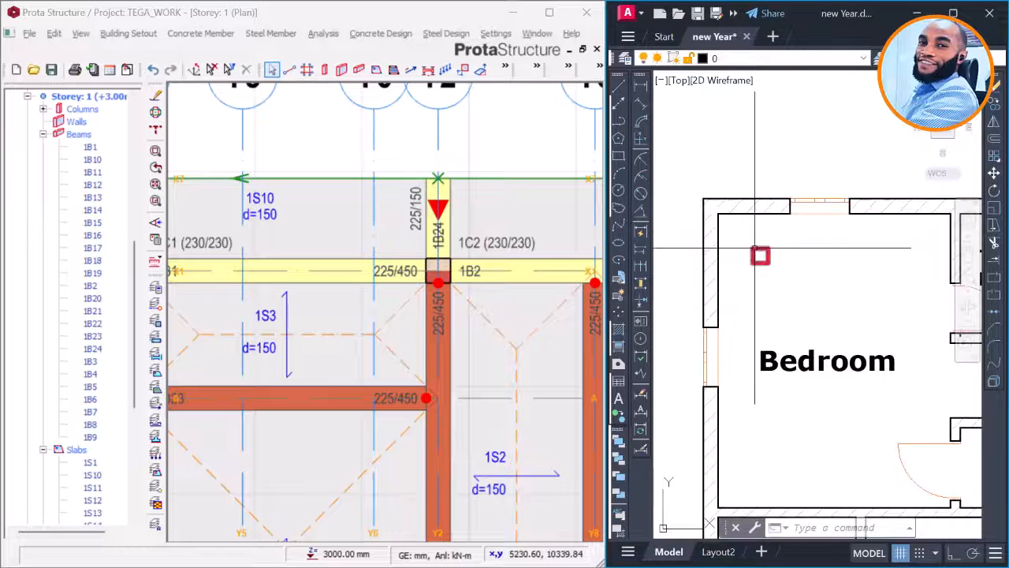
{"action": "middle_click_drag", "start_coordinate": [755, 251], "coordinate": [796, 264]}
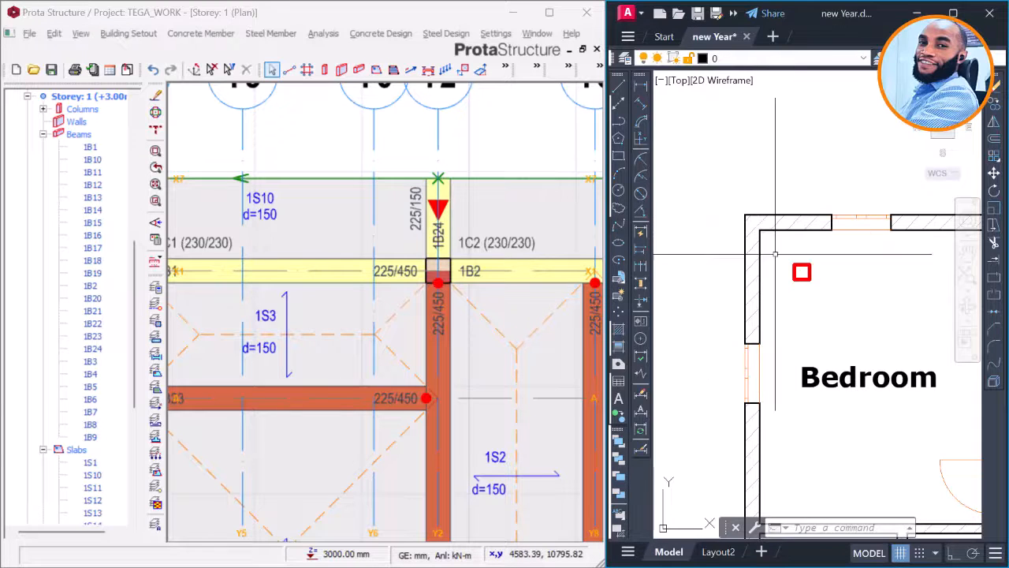
Step: Back in ProtaStructure, insert a diagonal 225/150 beam between the slab corner at X7/Y9 and the column at X1/Y1
{"action": "middle_click_drag", "start_coordinate": [430, 141], "coordinate": [520, 193]}
{"action": "scroll", "coordinate": [531, 220], "scroll_direction": "down", "scroll_amount": 2}
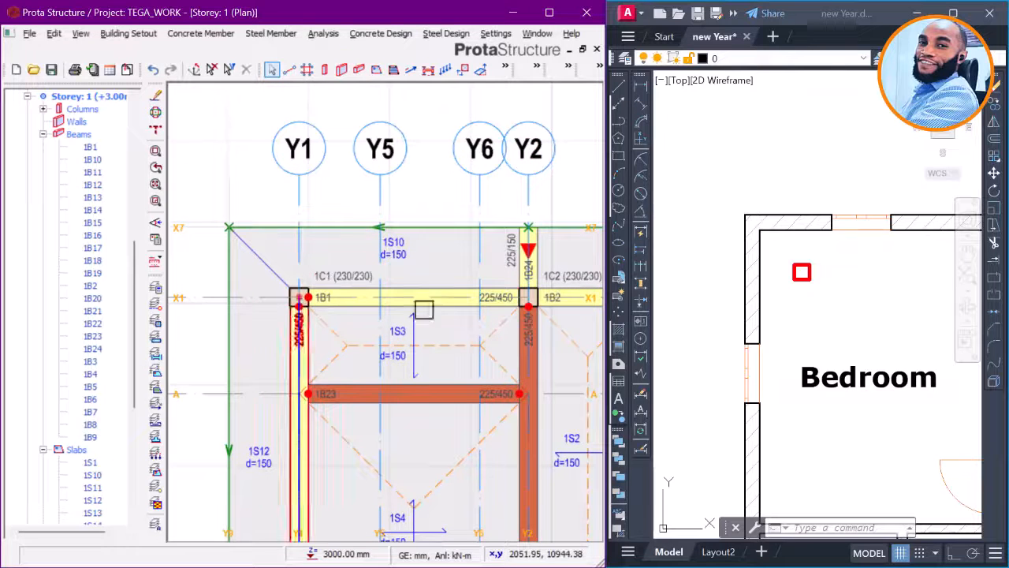
{"action": "scroll", "coordinate": [803, 270], "scroll_direction": "up", "scroll_amount": 2}
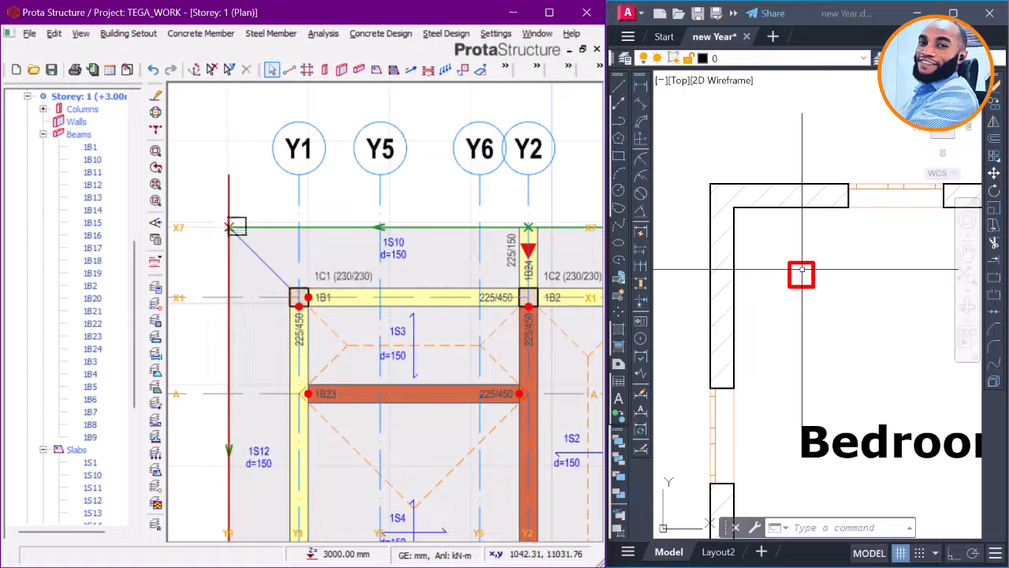
{"action": "middle_click_drag", "start_coordinate": [272, 149], "coordinate": [334, 168]}
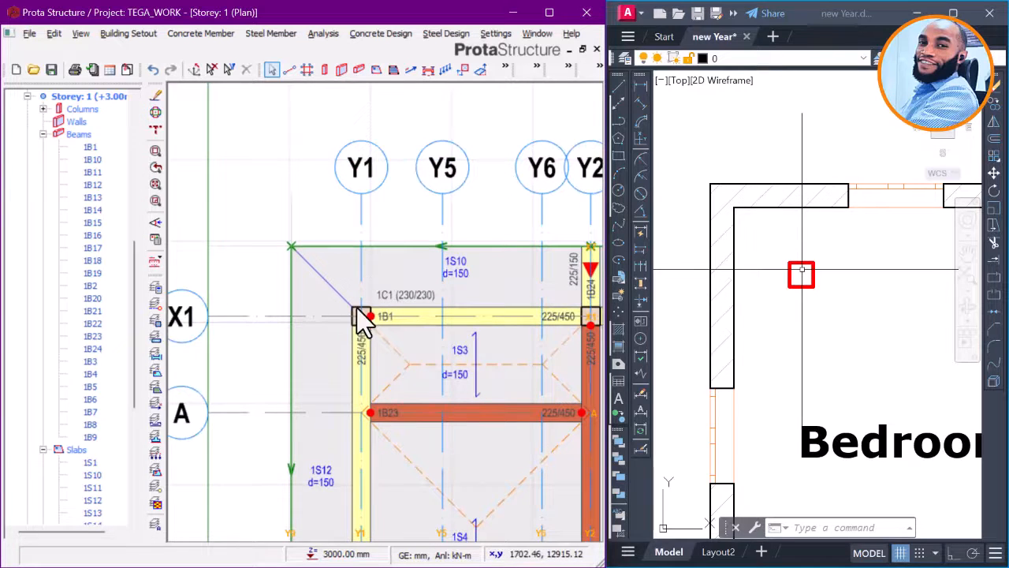
{"action": "key", "text": "b"}
{"action": "scroll", "coordinate": [357, 320], "scroll_direction": "up", "scroll_amount": 3}
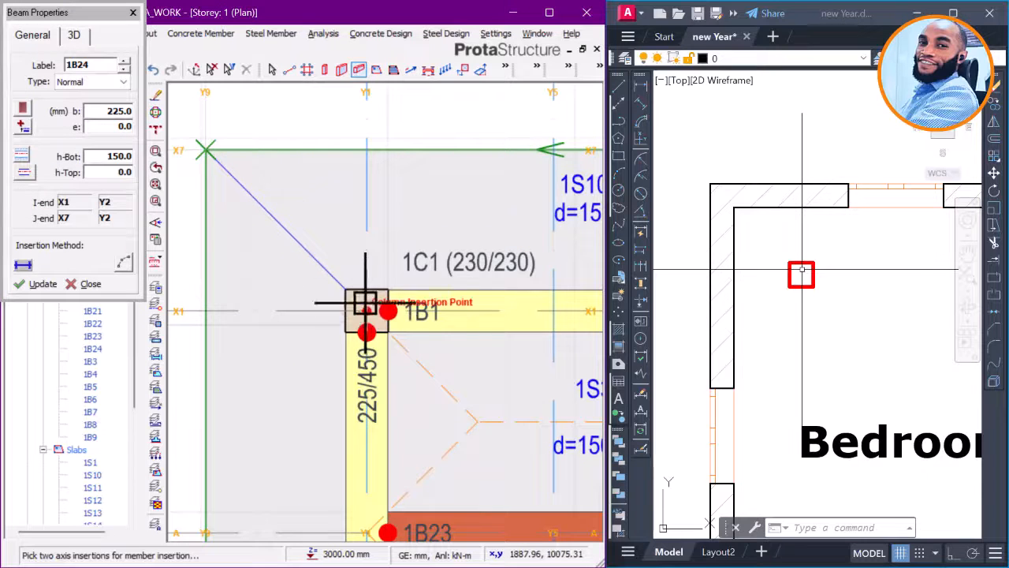
{"action": "left_click", "coordinate": [365, 302]}
{"action": "left_click", "coordinate": [358, 306]}
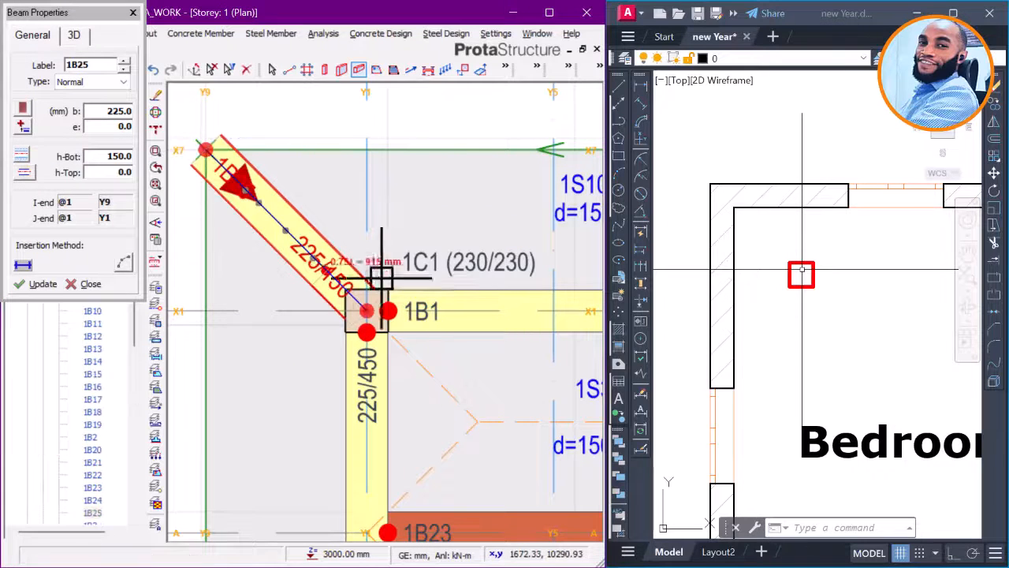
{"action": "scroll", "coordinate": [450, 349], "scroll_direction": "down", "scroll_amount": 4}
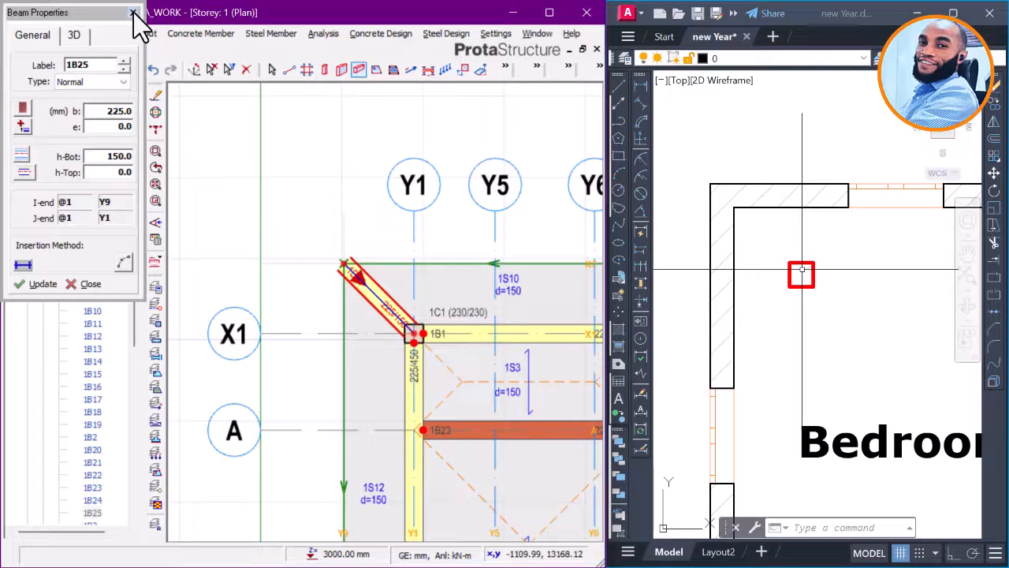
{"action": "left_click", "coordinate": [132, 12]}
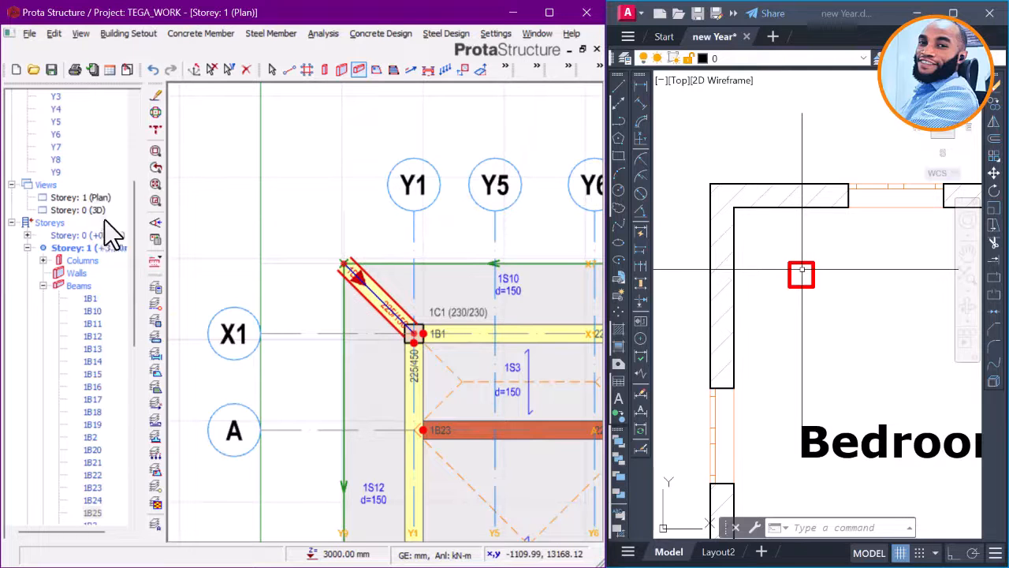
Step: In the Storey 2 plan, insert a 230/230 column at X7/Y9 with eccentricities e1 115 and e2 -115 mm
{"action": "scroll", "coordinate": [135, 308], "scroll_direction": "down", "scroll_amount": 5}
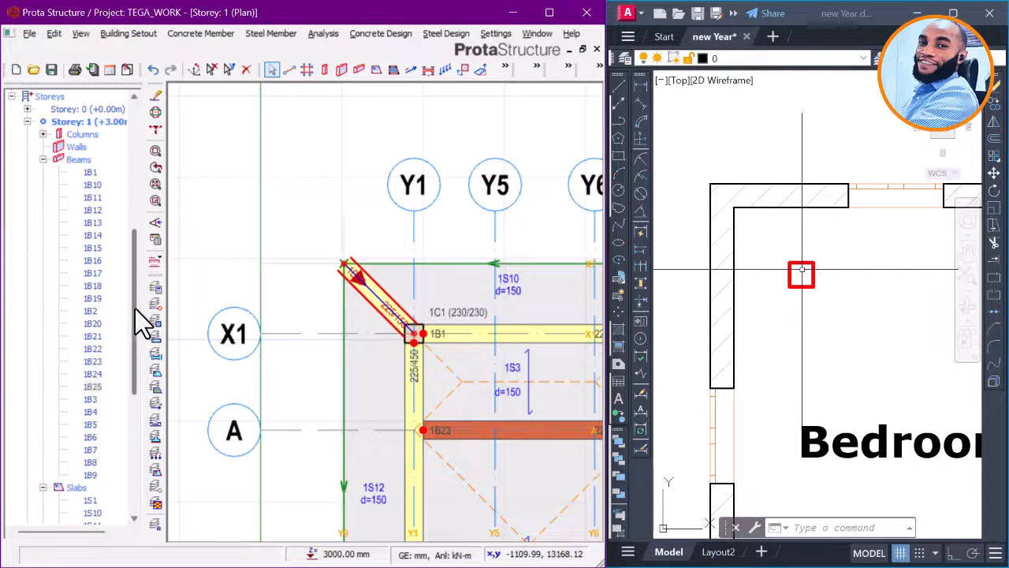
{"action": "left_click_drag", "start_coordinate": [134, 356], "coordinate": [124, 470]}
{"action": "double_click", "coordinate": [101, 513]}
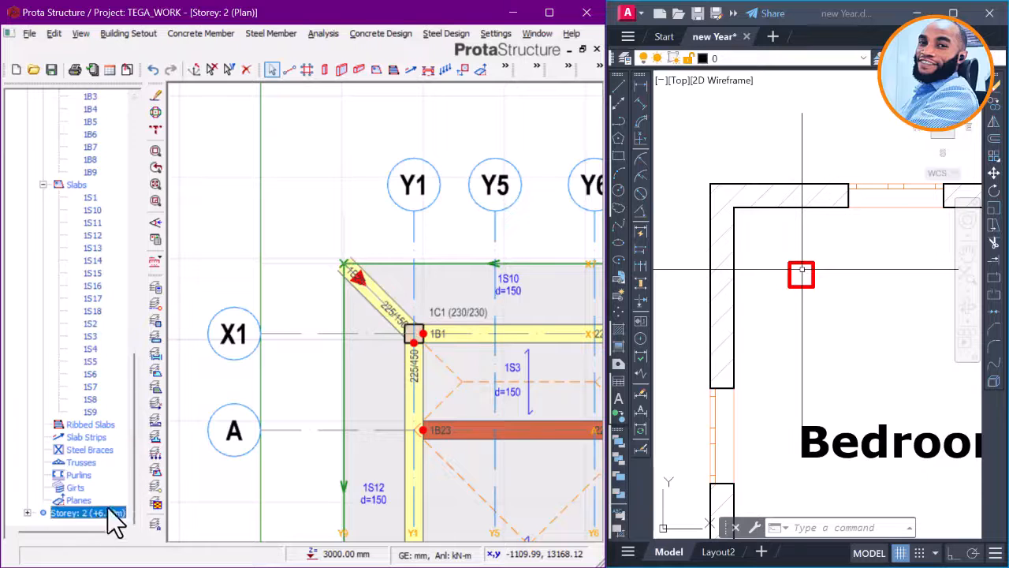
{"action": "scroll", "coordinate": [351, 254], "scroll_direction": "up", "scroll_amount": 2}
{"action": "scroll", "coordinate": [320, 244], "scroll_direction": "up", "scroll_amount": 1}
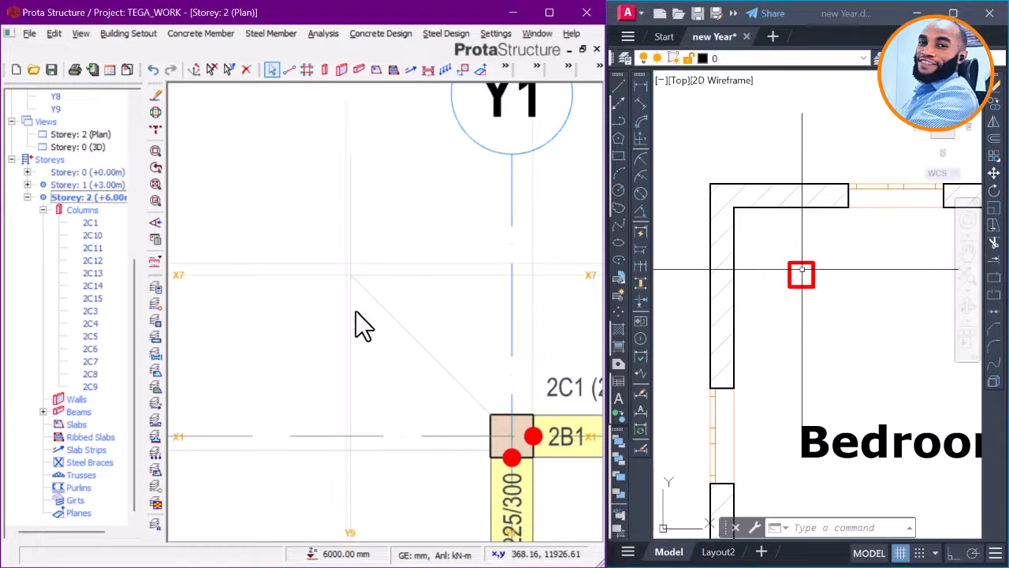
{"action": "left_click", "coordinate": [324, 69]}
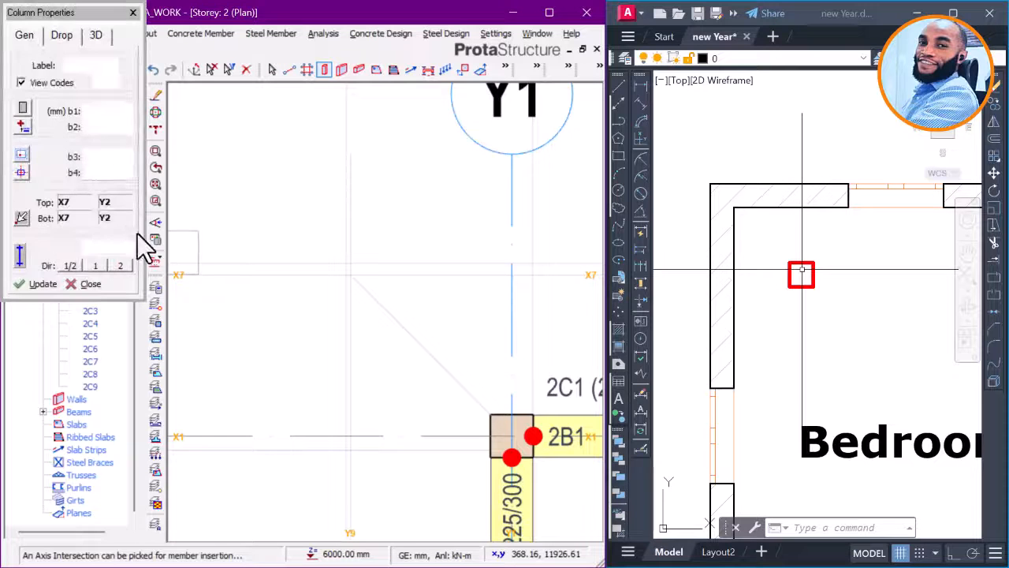
{"action": "left_click", "coordinate": [21, 172]}
{"action": "left_click", "coordinate": [39, 187]}
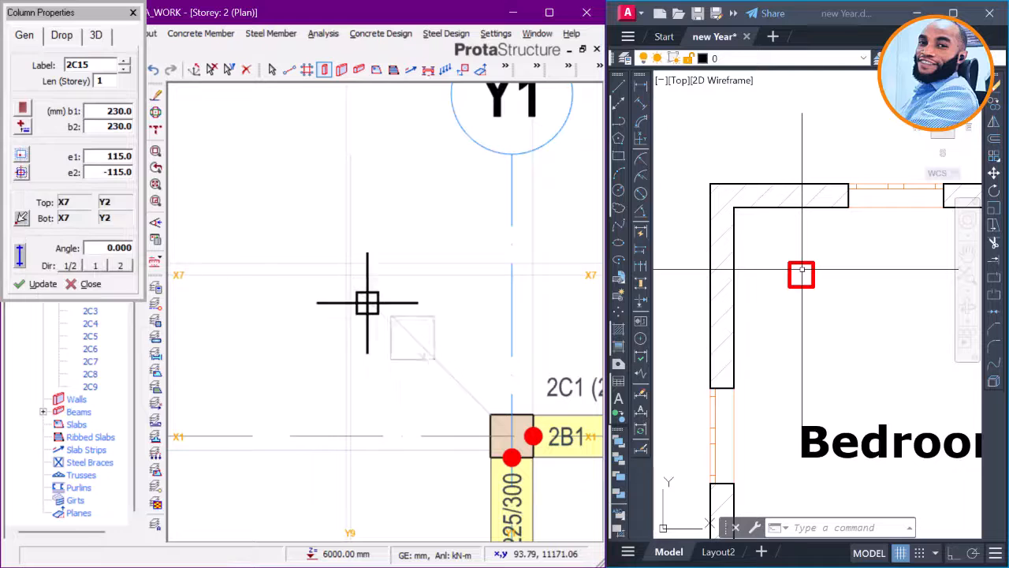
{"action": "left_click", "coordinate": [347, 343]}
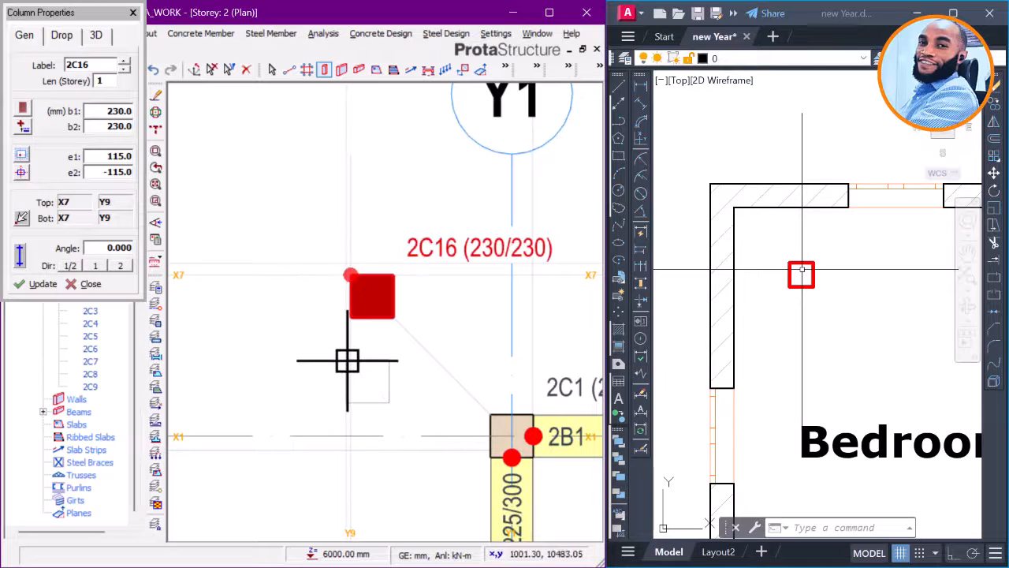
{"action": "left_click", "coordinate": [133, 12]}
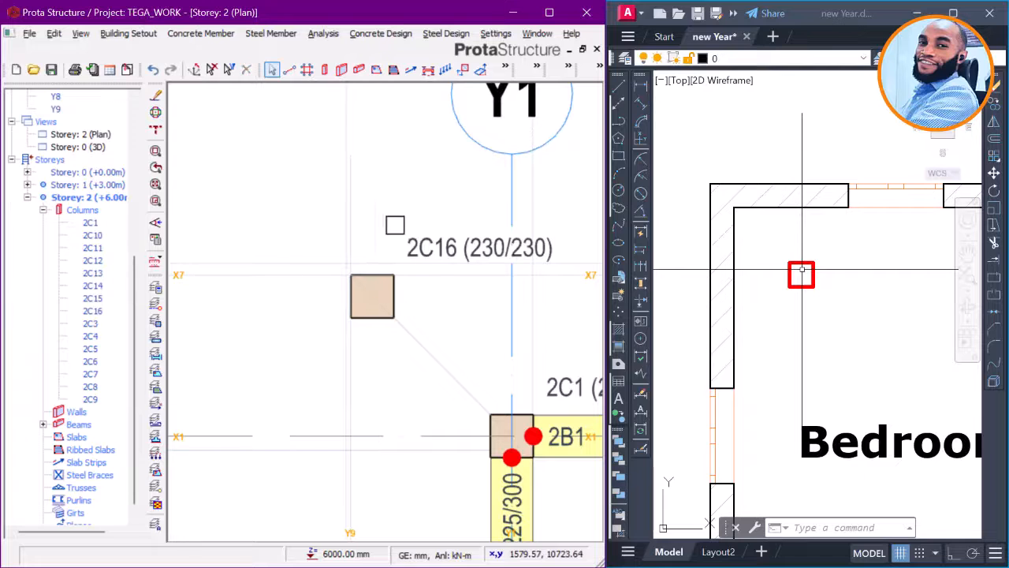
Step: Check the diagonal corner beam in the Storey 1 plan and examine the overhang corner in the 3D view
{"action": "scroll", "coordinate": [91, 315], "scroll_direction": "up", "scroll_amount": 5}
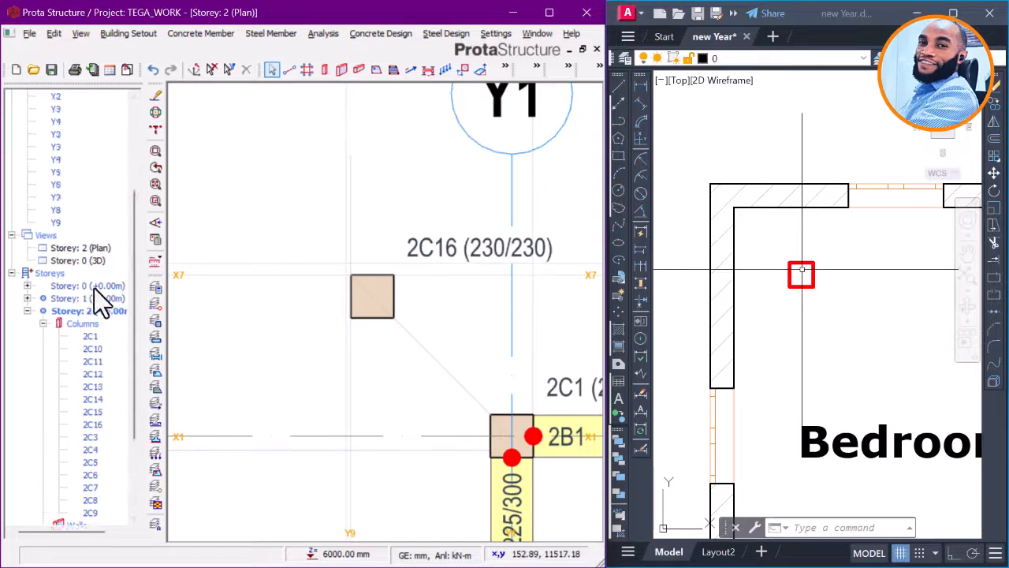
{"action": "scroll", "coordinate": [113, 228], "scroll_direction": "down", "scroll_amount": 2}
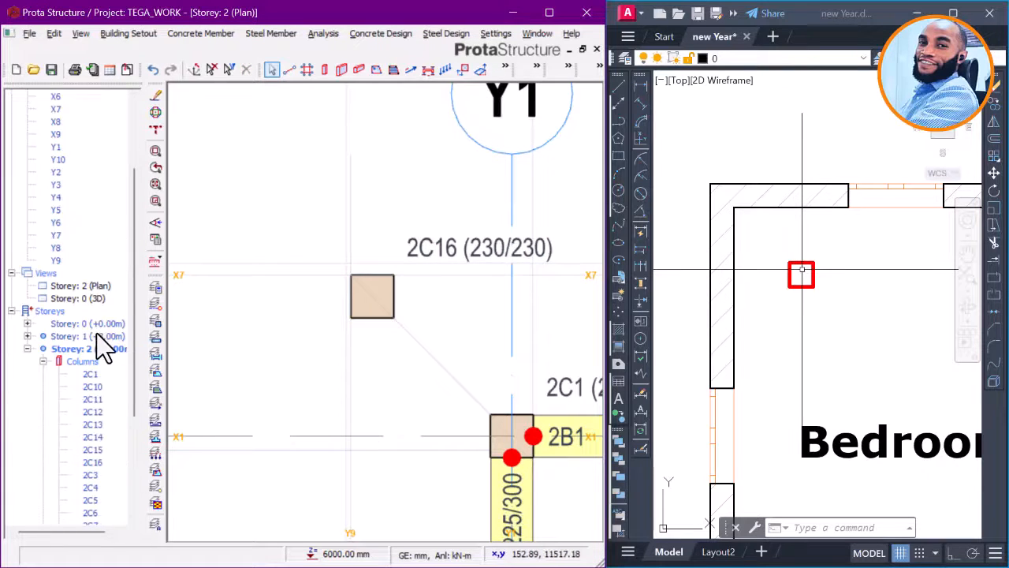
{"action": "left_click", "coordinate": [97, 335]}
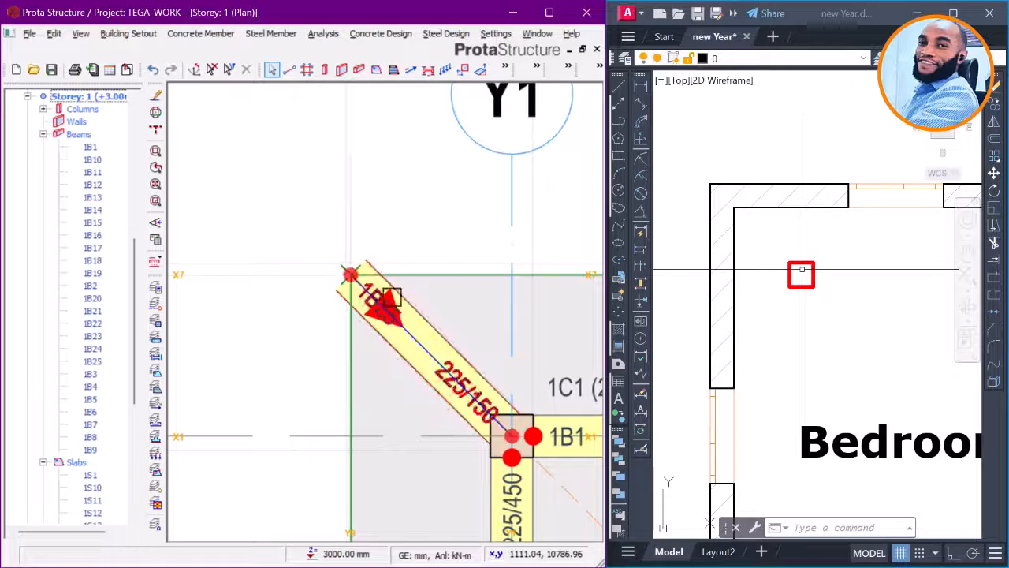
{"action": "scroll", "coordinate": [91, 151], "scroll_direction": "up", "scroll_amount": 2}
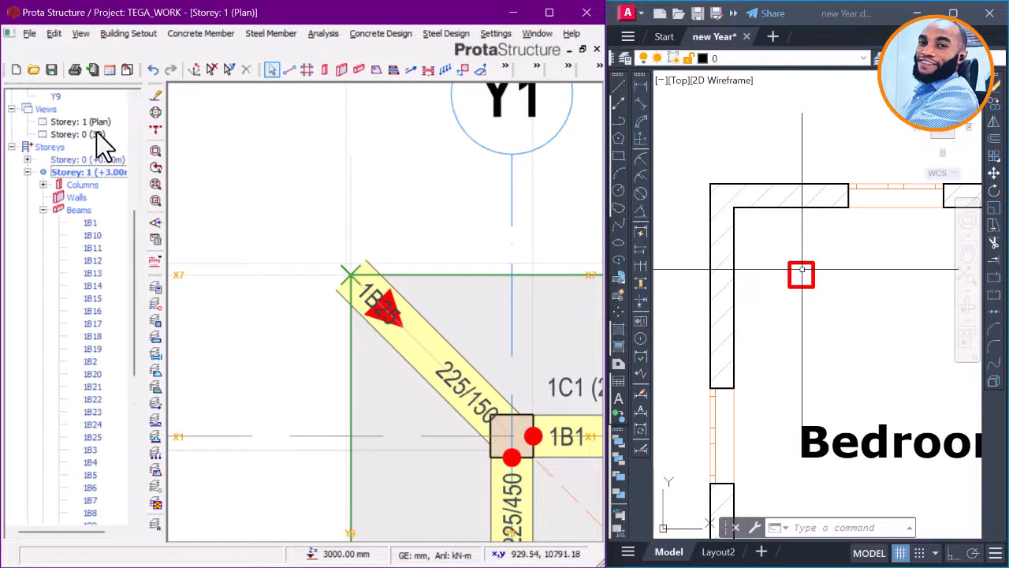
{"action": "double_click", "coordinate": [75, 134]}
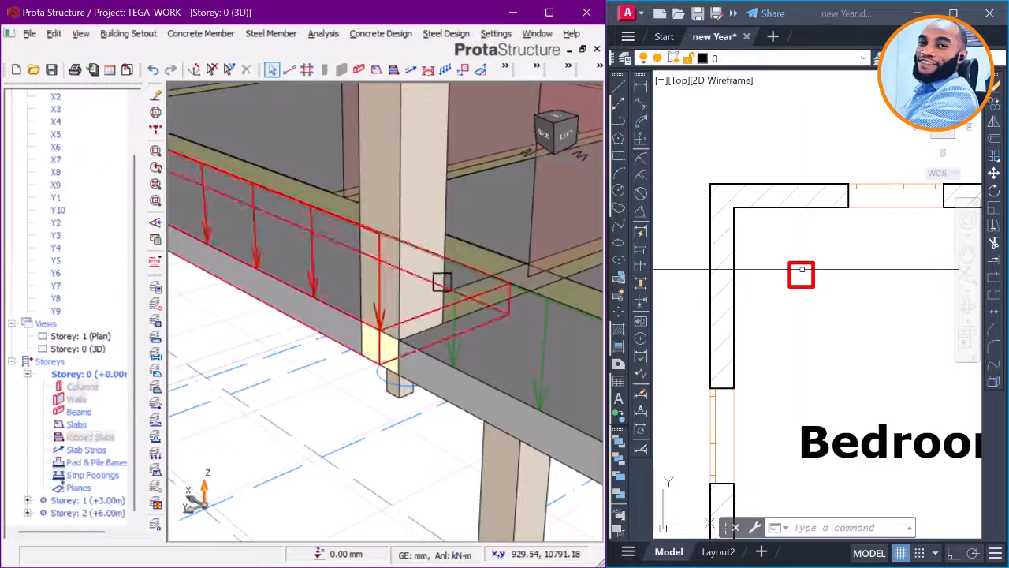
{"action": "scroll", "coordinate": [424, 326], "scroll_direction": "down", "scroll_amount": 5}
{"action": "middle_click_drag", "start_coordinate": [317, 286], "coordinate": [292, 304]}
{"action": "scroll", "coordinate": [460, 396], "scroll_direction": "up", "scroll_amount": 5}
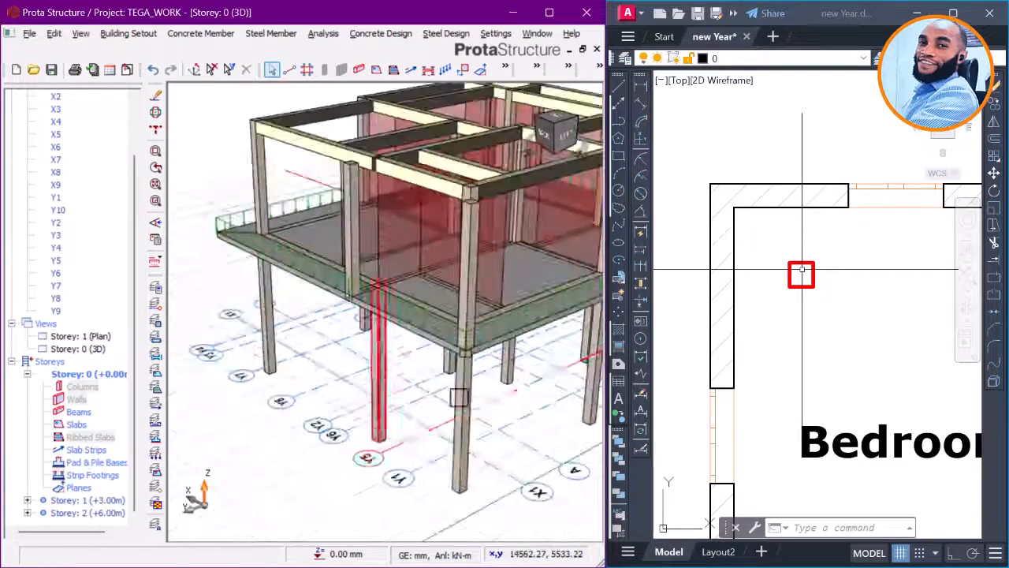
Step: Examine the overhang corner's diagonal beam and column from several sides in the 3D view, and check the beam in the Storey 1 plan
{"action": "middle_click_drag", "start_coordinate": [514, 349], "coordinate": [392, 292]}
{"action": "middle_click_drag", "start_coordinate": [237, 245], "coordinate": [358, 244]}
{"action": "scroll", "coordinate": [332, 274], "scroll_direction": "up", "scroll_amount": 3}
{"action": "scroll", "coordinate": [379, 282], "scroll_direction": "down", "scroll_amount": 4}
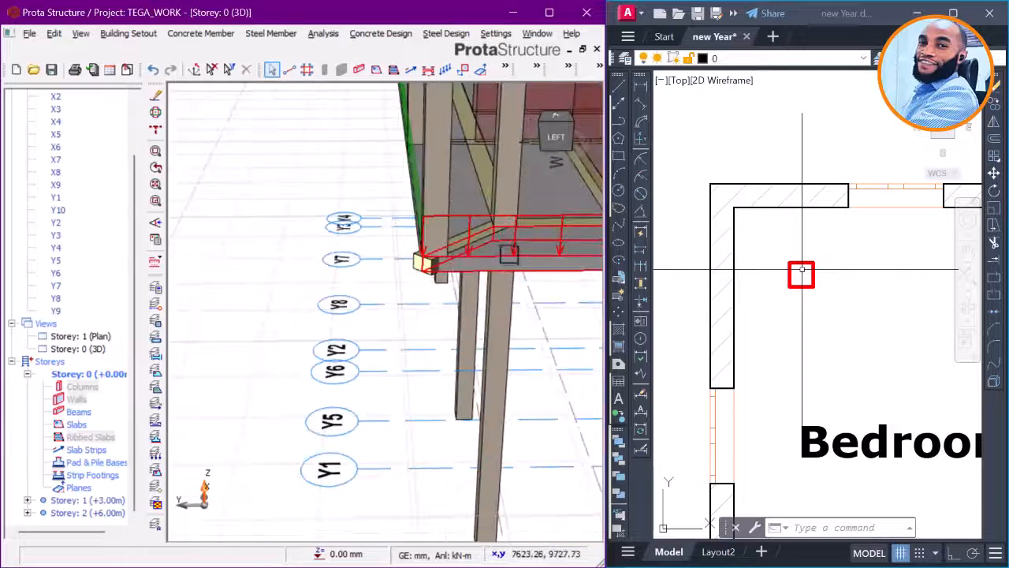
{"action": "middle_click_drag", "start_coordinate": [510, 252], "coordinate": [342, 281]}
{"action": "scroll", "coordinate": [331, 285], "scroll_direction": "up", "scroll_amount": 5}
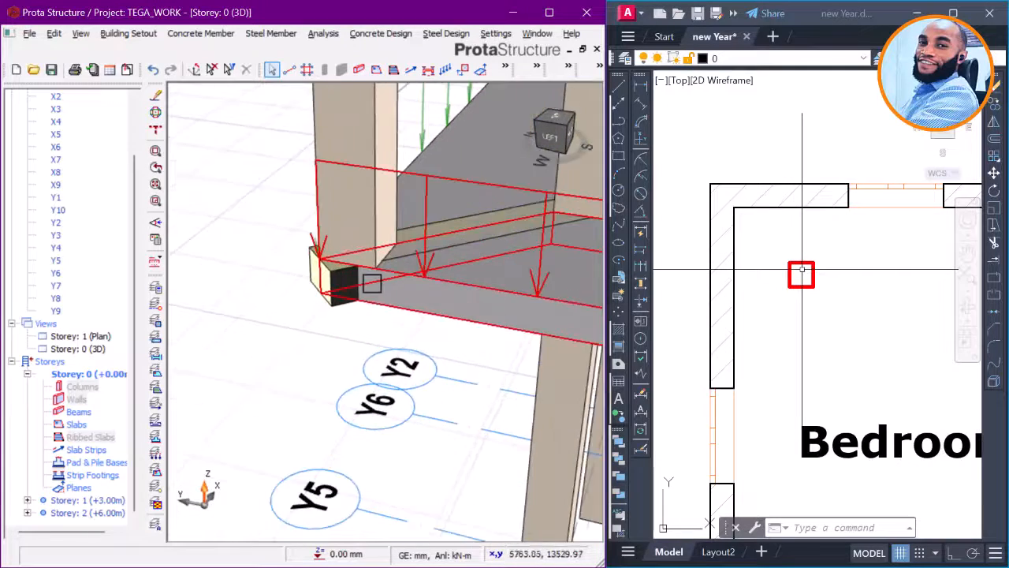
{"action": "middle_click_drag", "start_coordinate": [341, 291], "coordinate": [416, 304]}
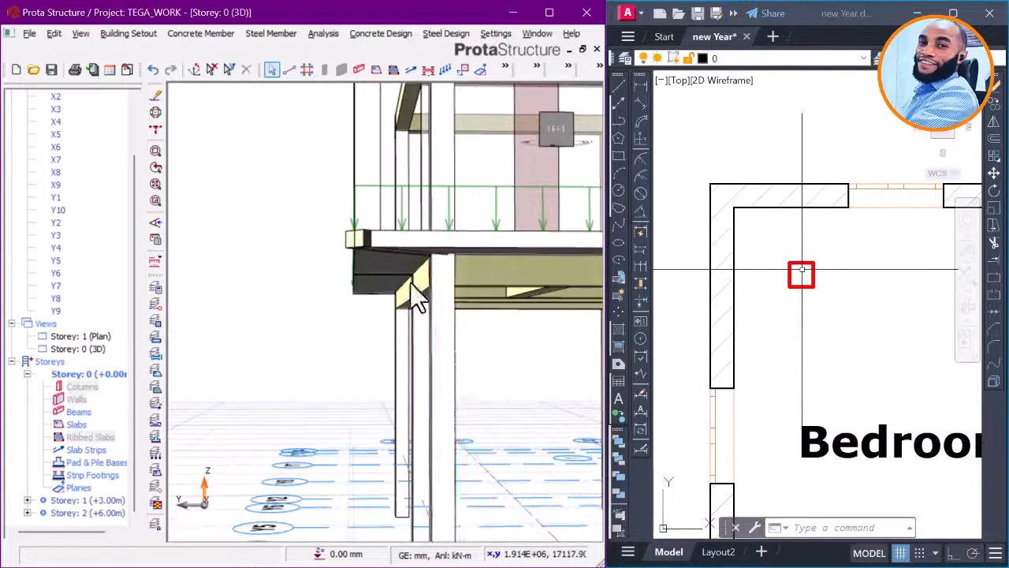
{"action": "mouse_move", "coordinate": [348, 245]}
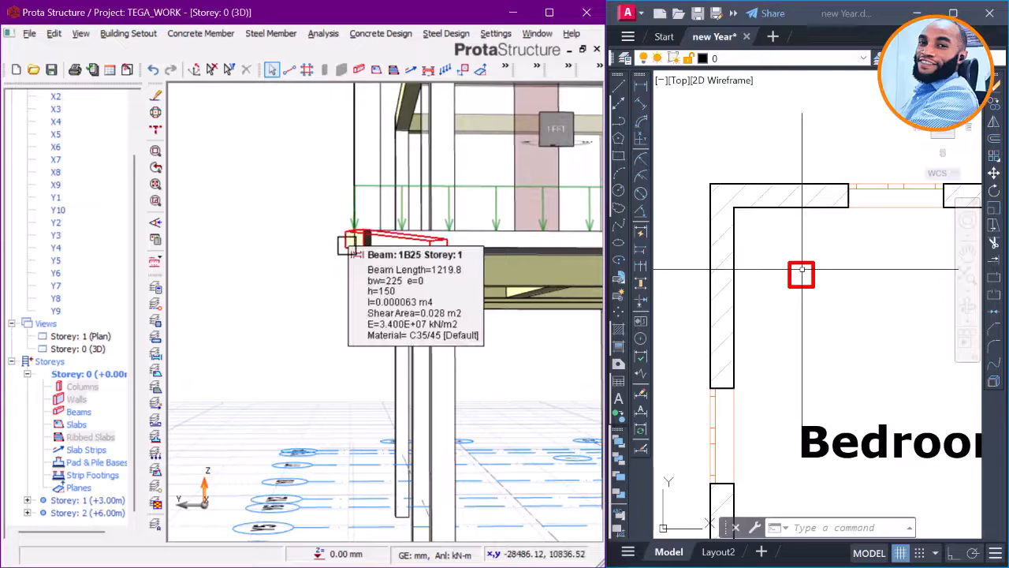
{"action": "middle_click_drag", "start_coordinate": [347, 245], "coordinate": [448, 228]}
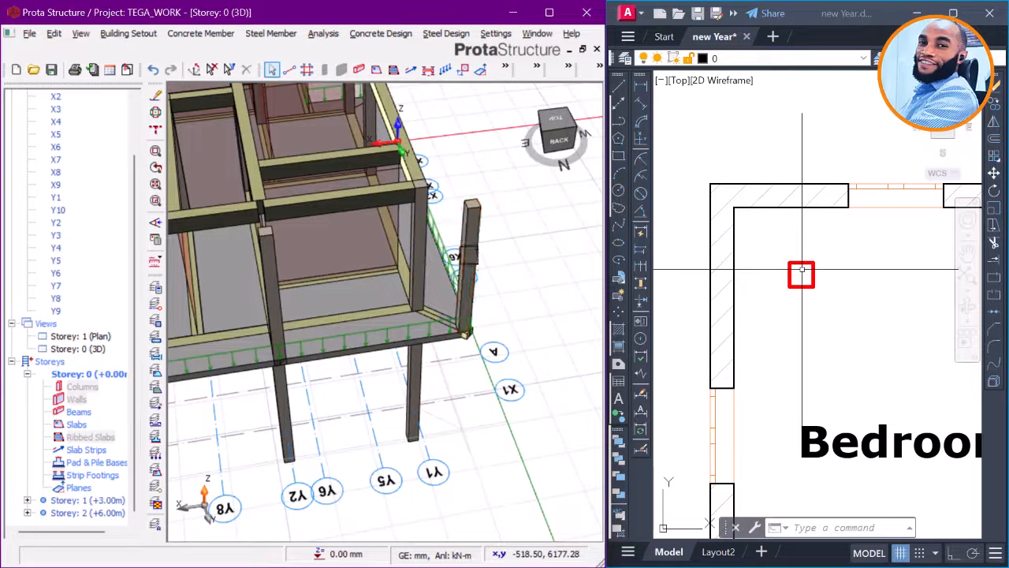
{"action": "middle_click_drag", "start_coordinate": [472, 206], "coordinate": [513, 290]}
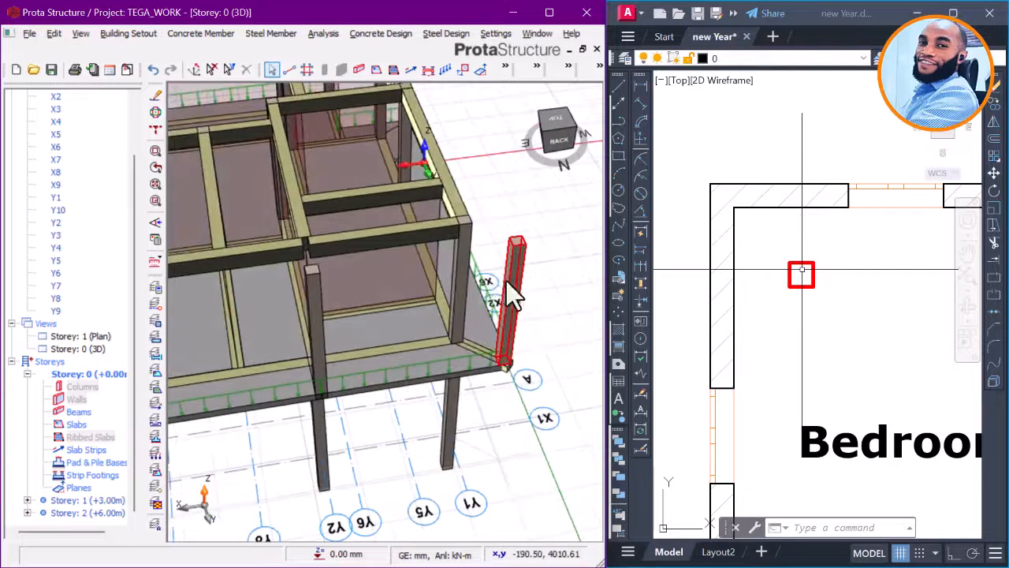
{"action": "double_click", "coordinate": [94, 335]}
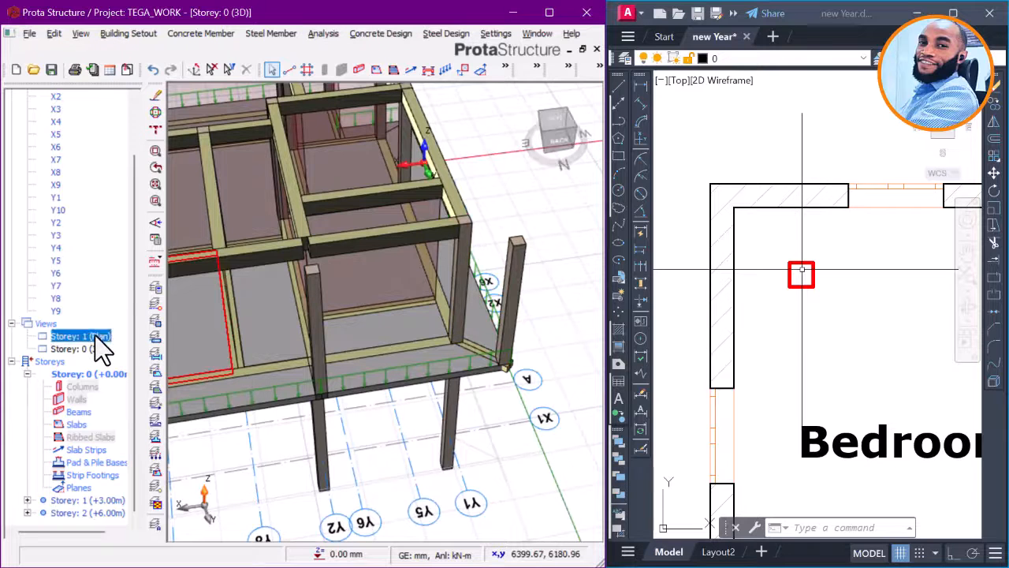
{"action": "scroll", "coordinate": [415, 281], "scroll_direction": "down", "scroll_amount": 1}
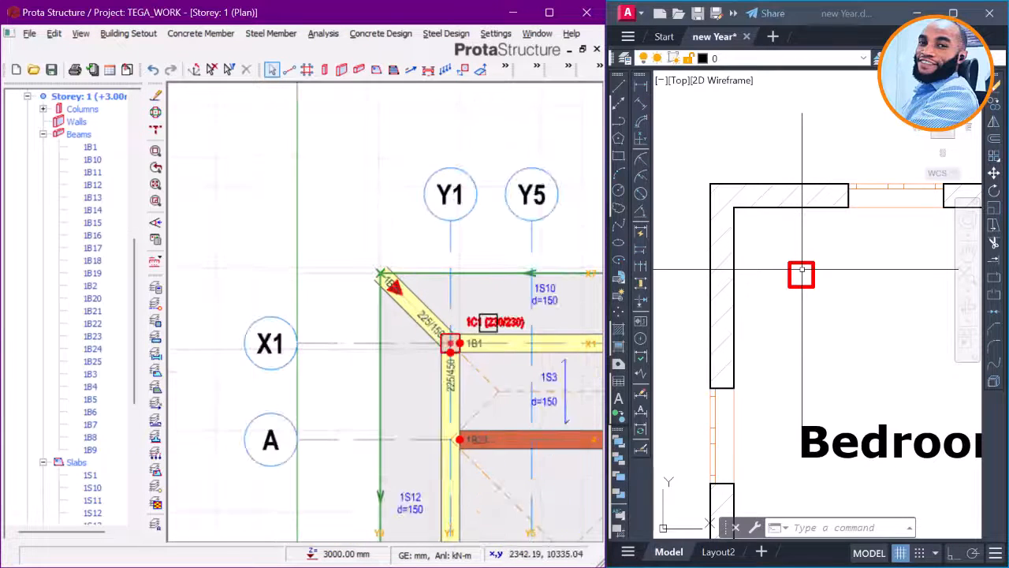
{"action": "scroll", "coordinate": [453, 299], "scroll_direction": "up", "scroll_amount": 3}
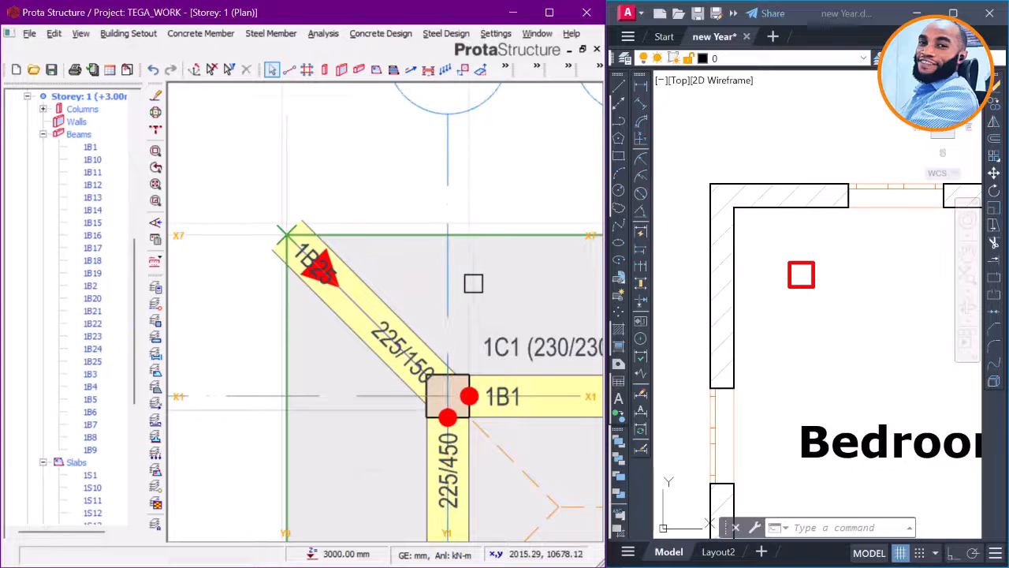
{"action": "scroll", "coordinate": [473, 282], "scroll_direction": "down", "scroll_amount": 2}
{"action": "scroll", "coordinate": [135, 245], "scroll_direction": "up", "scroll_amount": 1}
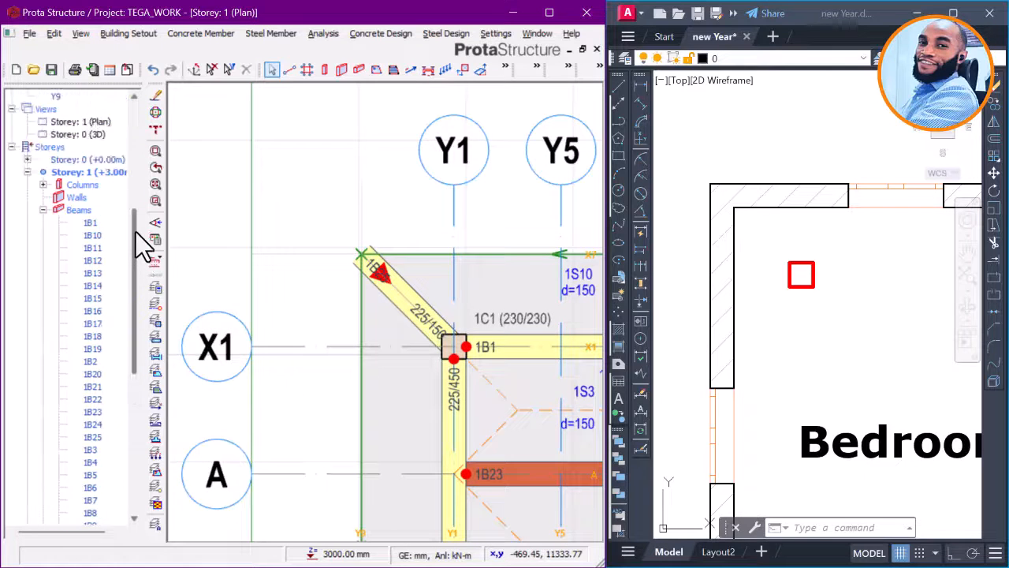
Step: In the Storey 2 plan, insert a 230/230 column at X7/Y1 with eccentricities e1 0 and e2 -115 mm
{"action": "scroll", "coordinate": [135, 232], "scroll_direction": "down", "scroll_amount": 8}
{"action": "double_click", "coordinate": [93, 514]}
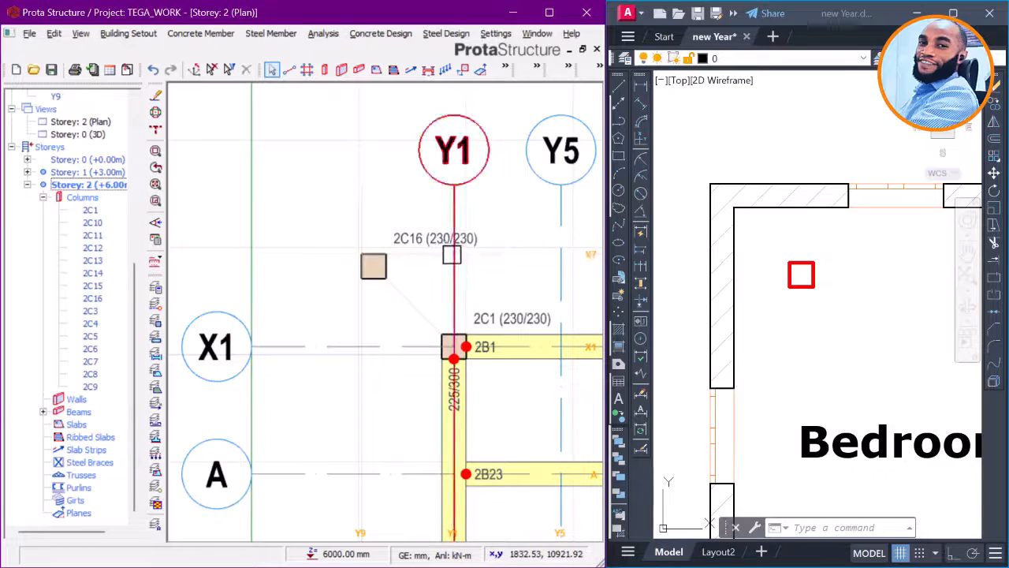
{"action": "left_click", "coordinate": [513, 324]}
{"action": "right_click", "coordinate": [511, 219]}
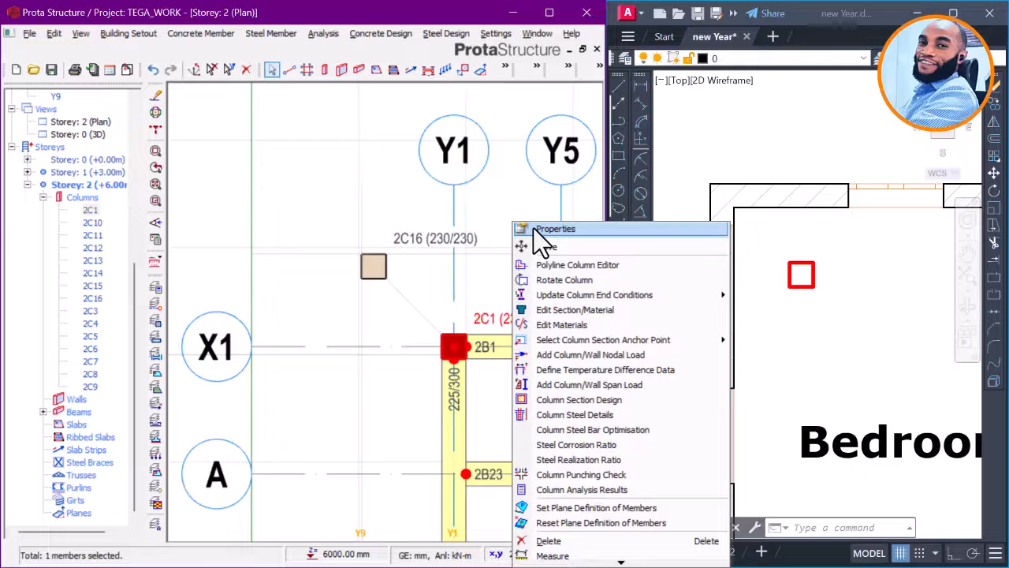
{"action": "left_click", "coordinate": [533, 228]}
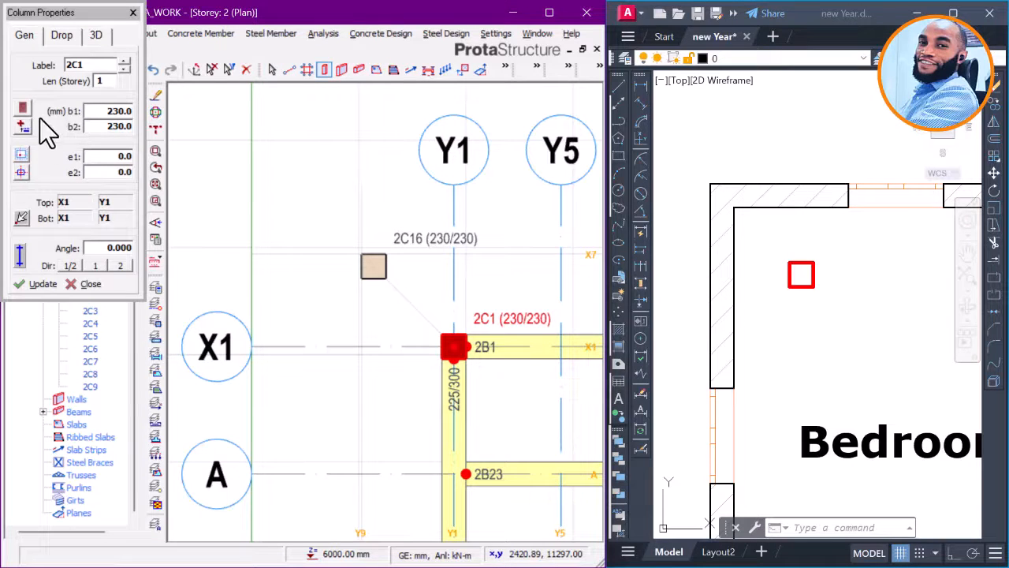
{"action": "left_click", "coordinate": [21, 172]}
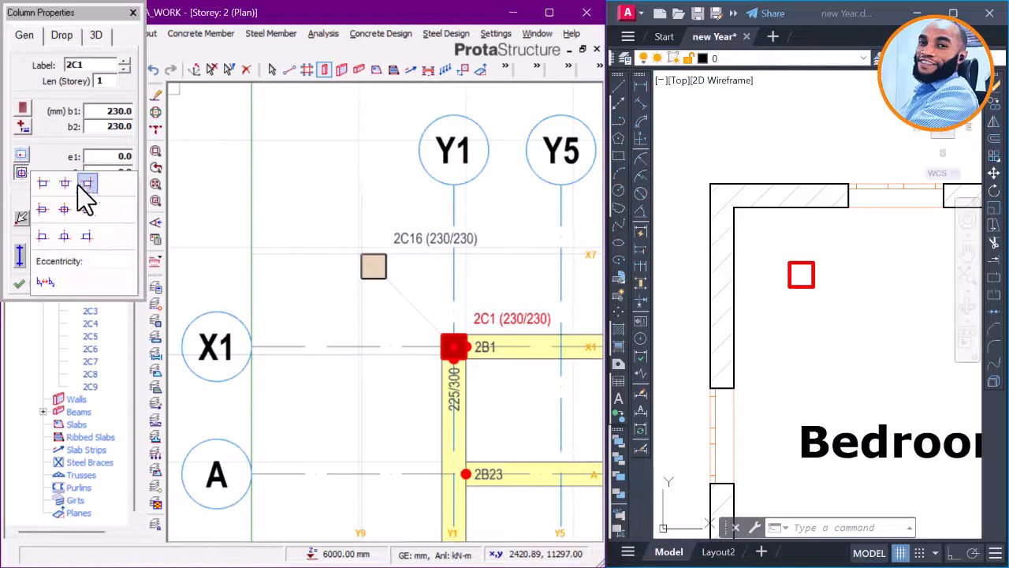
{"action": "left_click", "coordinate": [79, 189]}
{"action": "left_click", "coordinate": [454, 254]}
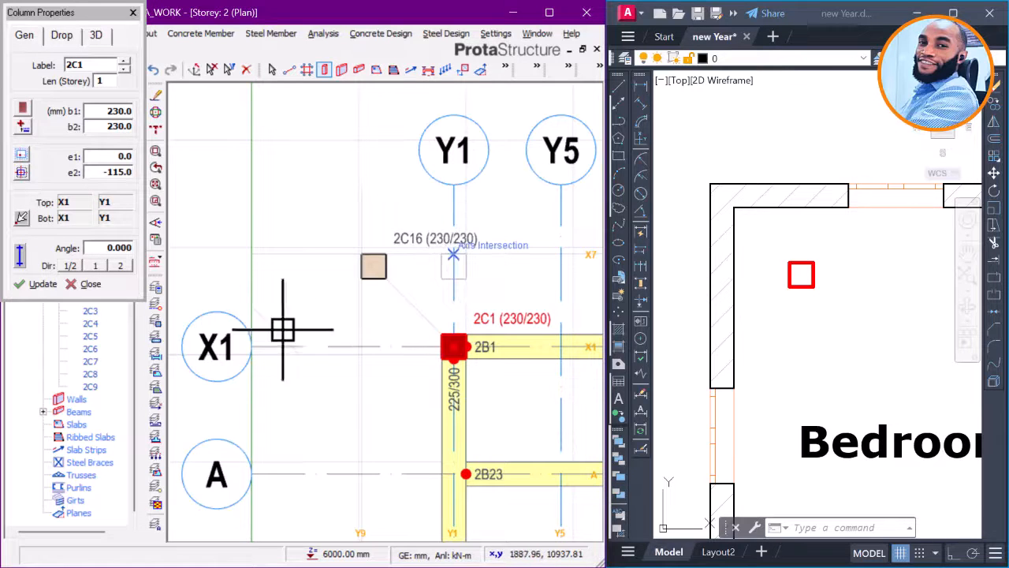
Step: Insert another 230/230 column at X1/Y9 with eccentricities e1 115 and e2 0 mm
{"action": "left_click", "coordinate": [22, 174]}
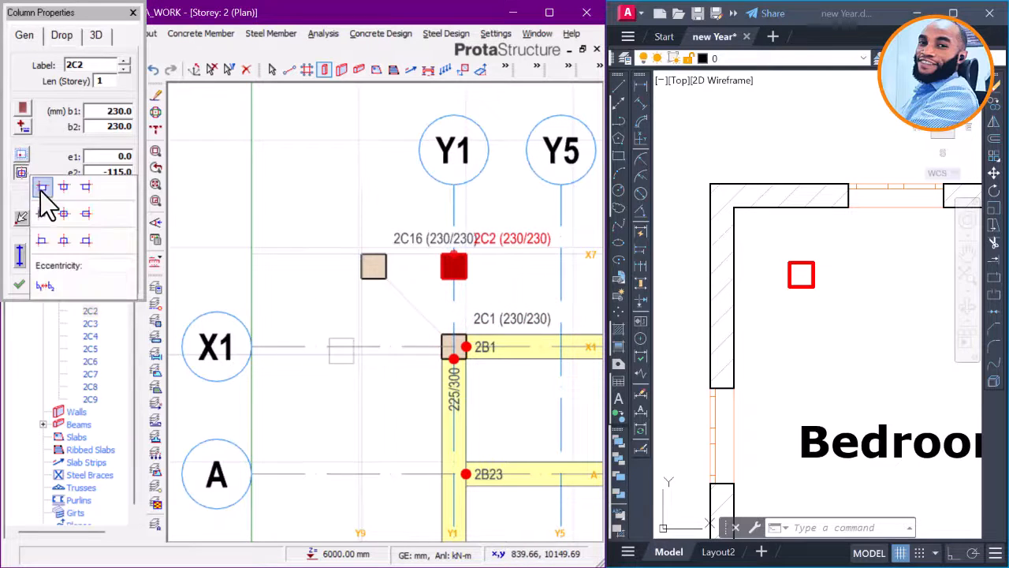
{"action": "left_click", "coordinate": [44, 225]}
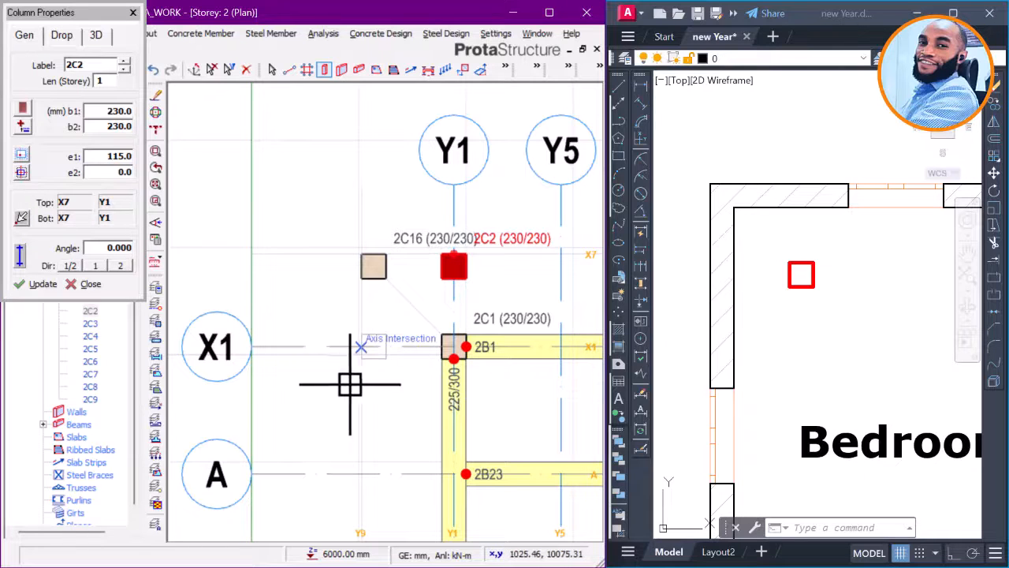
{"action": "left_click", "coordinate": [372, 347]}
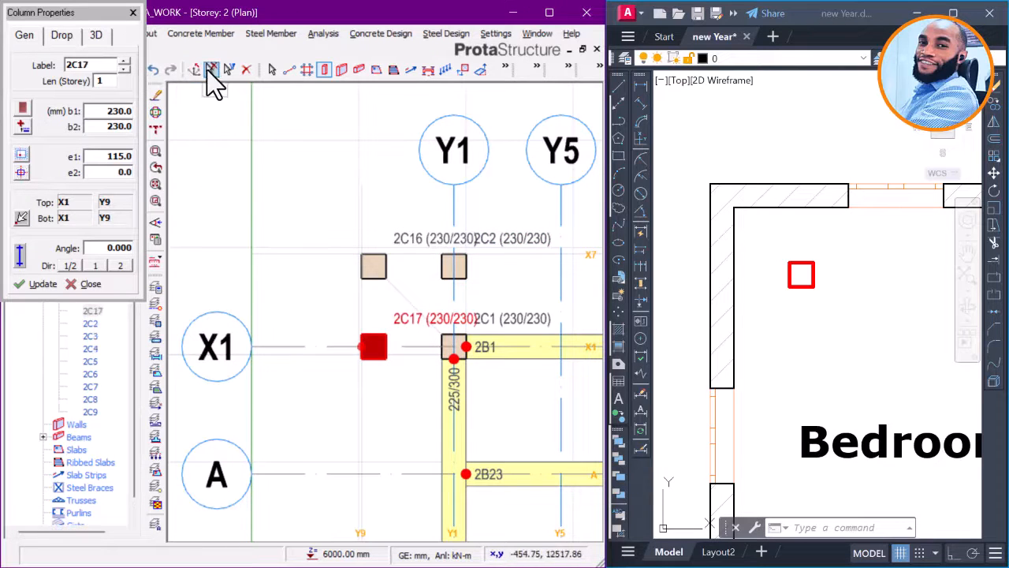
{"action": "key", "text": "Escape"}
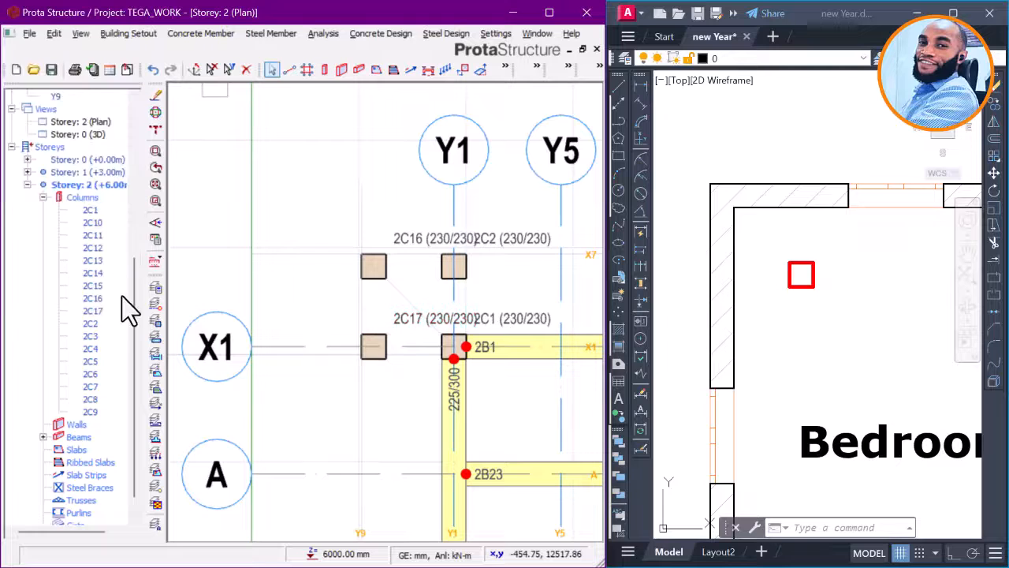
Step: In the Storey 1 plan, try to insert a 225/150 beam from the column at X1/Y1 to X7/Y1 across slab 1S10
{"action": "scroll", "coordinate": [106, 183], "scroll_direction": "up", "scroll_amount": 2}
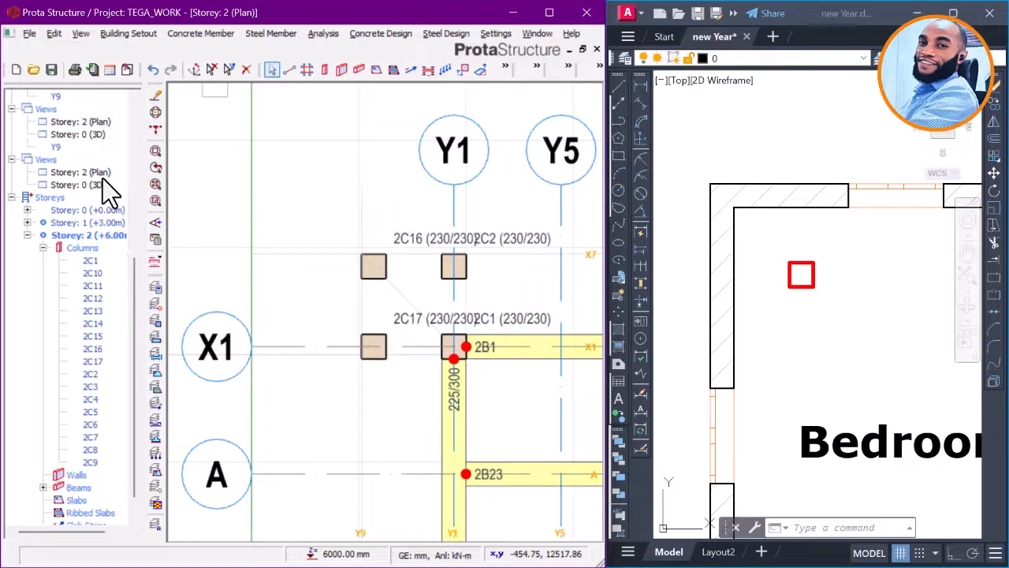
{"action": "double_click", "coordinate": [96, 224]}
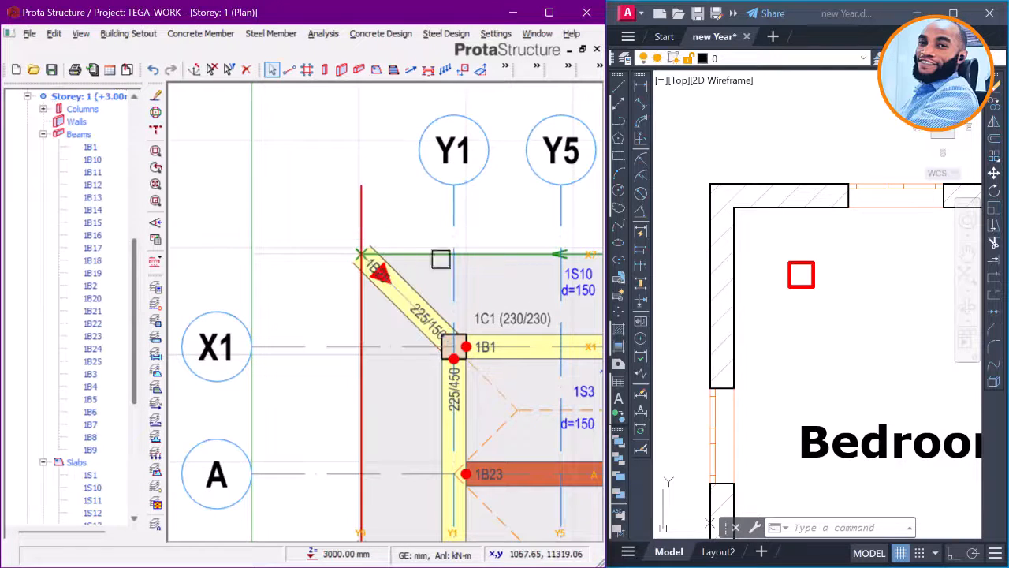
{"action": "left_click", "coordinate": [417, 295]}
{"action": "right_click", "coordinate": [383, 184]}
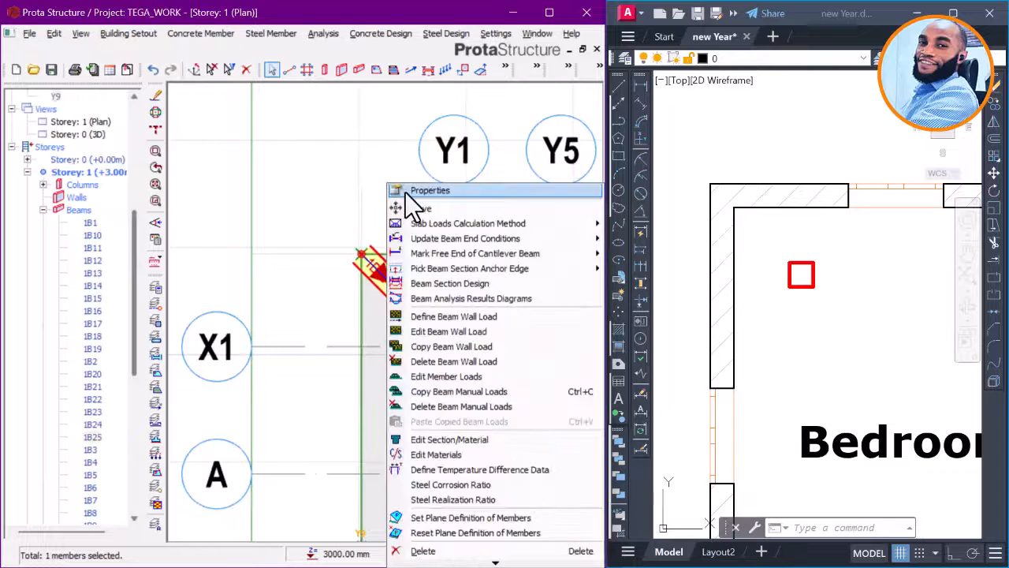
{"action": "left_click", "coordinate": [406, 191]}
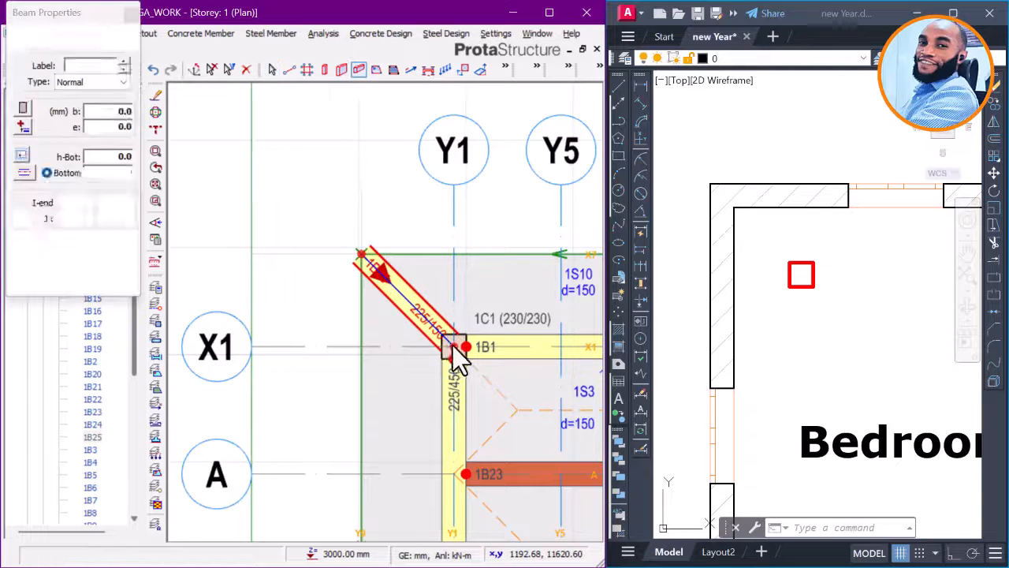
{"action": "scroll", "coordinate": [451, 346], "scroll_direction": "up", "scroll_amount": 1}
{"action": "left_click", "coordinate": [463, 235]}
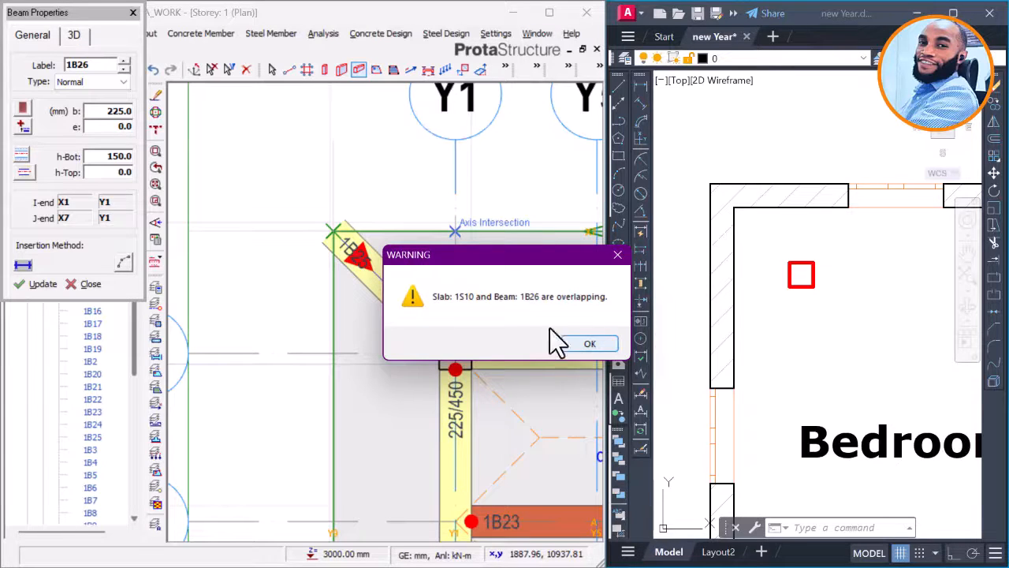
{"action": "left_click", "coordinate": [591, 345]}
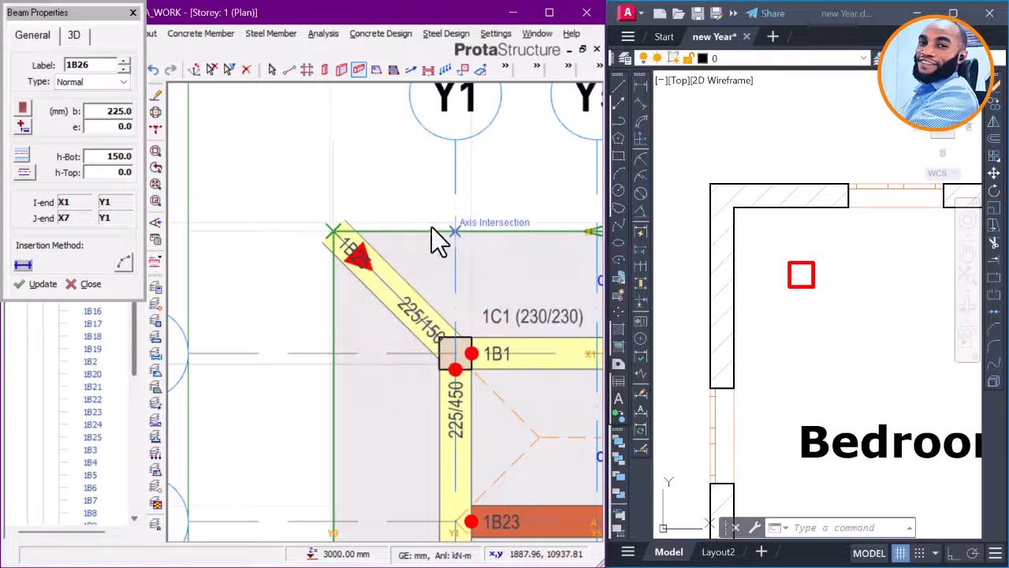
{"action": "scroll", "coordinate": [297, 259], "scroll_direction": "down", "scroll_amount": 2}
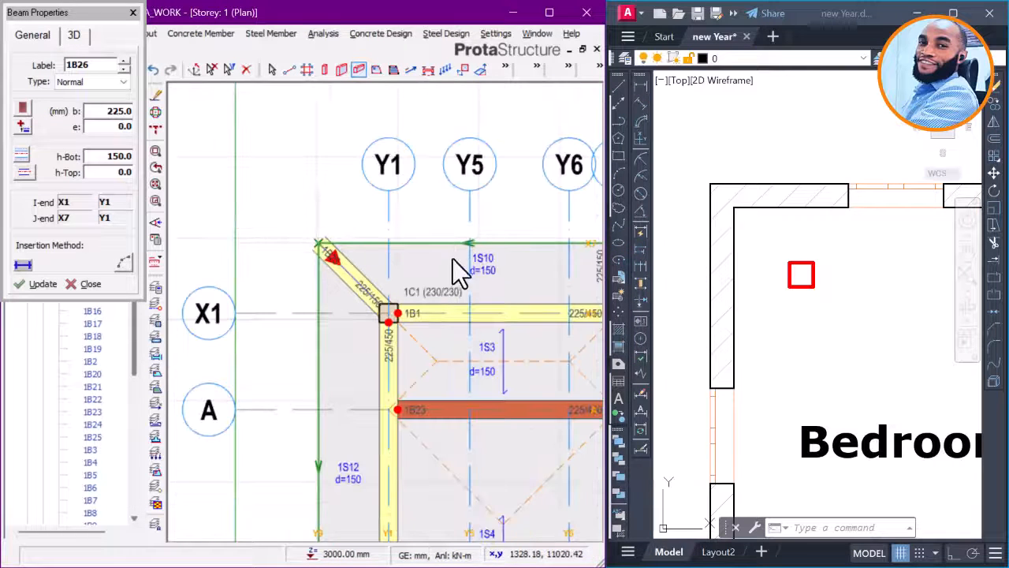
{"action": "key", "text": "Escape"}
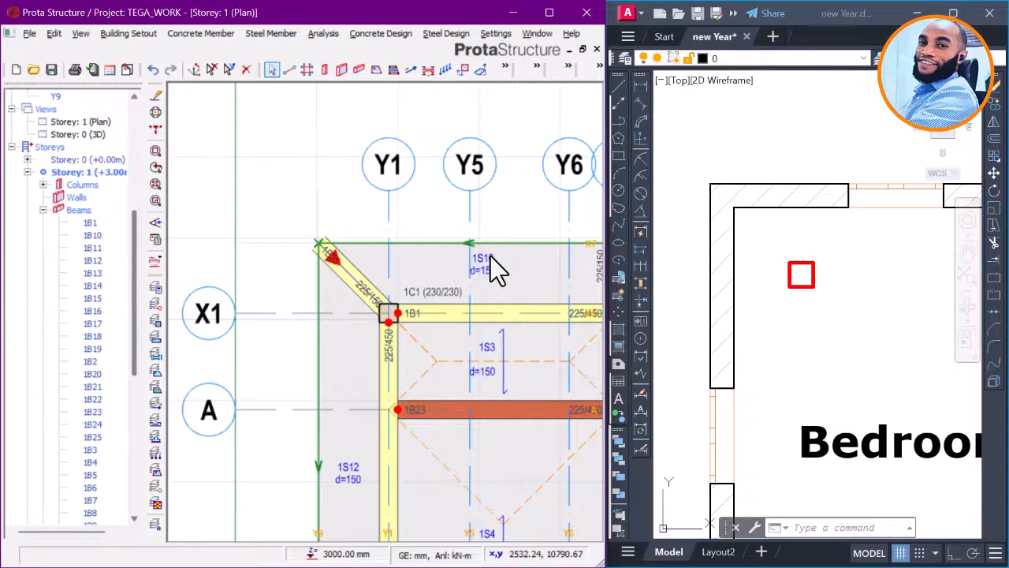
{"action": "left_click", "coordinate": [463, 241]}
Step: In the 3D view, try to delete the two Storey 2 columns at X7/Y1 and X1/Y9 beside the overhang corner
{"action": "scroll", "coordinate": [100, 133], "scroll_direction": "down", "scroll_amount": 1}
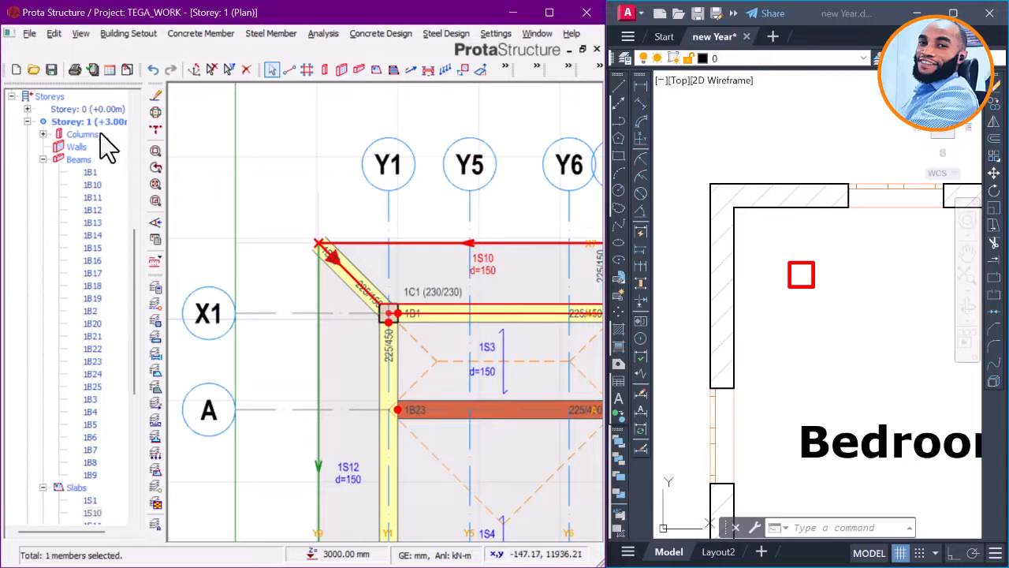
{"action": "scroll", "coordinate": [137, 258], "scroll_direction": "up", "scroll_amount": 2}
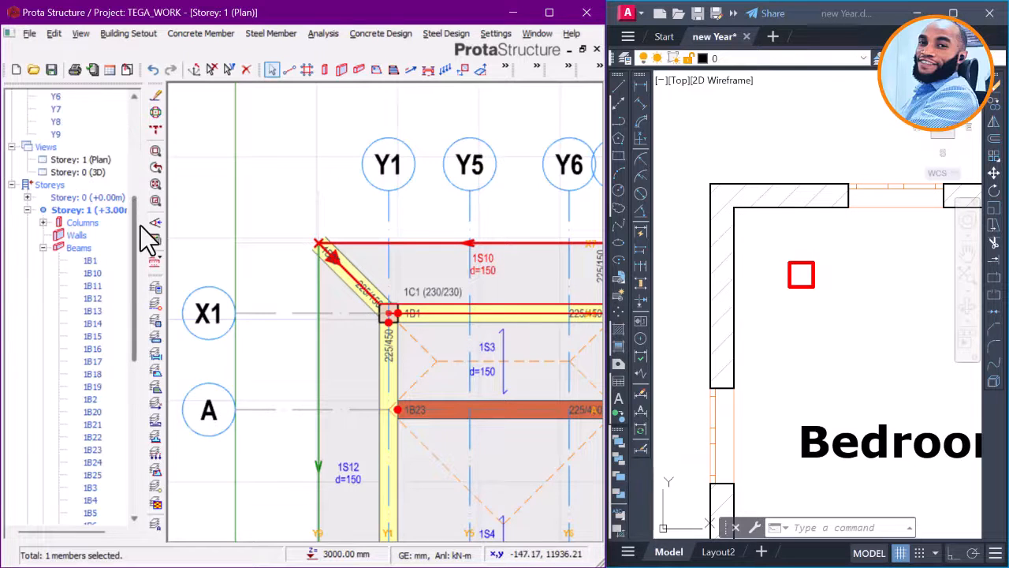
{"action": "double_click", "coordinate": [97, 172]}
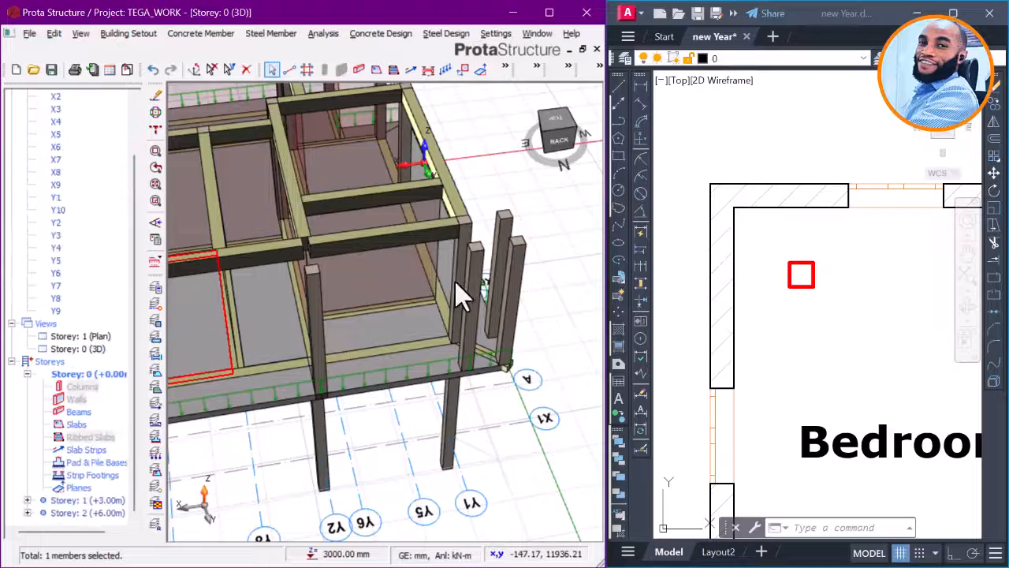
{"action": "scroll", "coordinate": [460, 293], "scroll_direction": "down", "scroll_amount": 1}
{"action": "scroll", "coordinate": [501, 348], "scroll_direction": "up", "scroll_amount": 6}
{"action": "middle_click_drag", "start_coordinate": [529, 345], "coordinate": [458, 320]}
{"action": "left_click", "coordinate": [347, 208]}
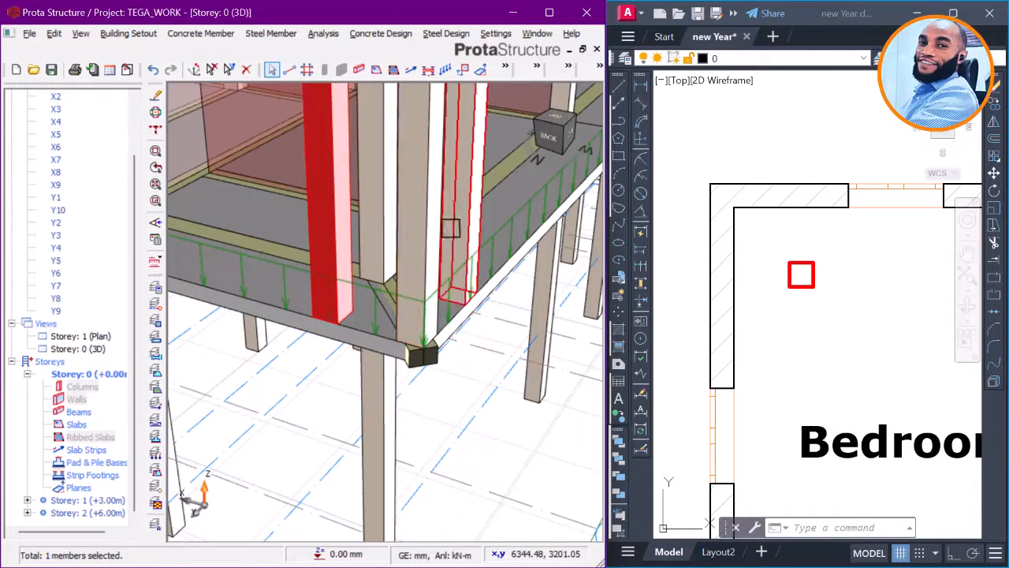
{"action": "left_click", "coordinate": [457, 216]}
{"action": "key", "text": "Delete"}
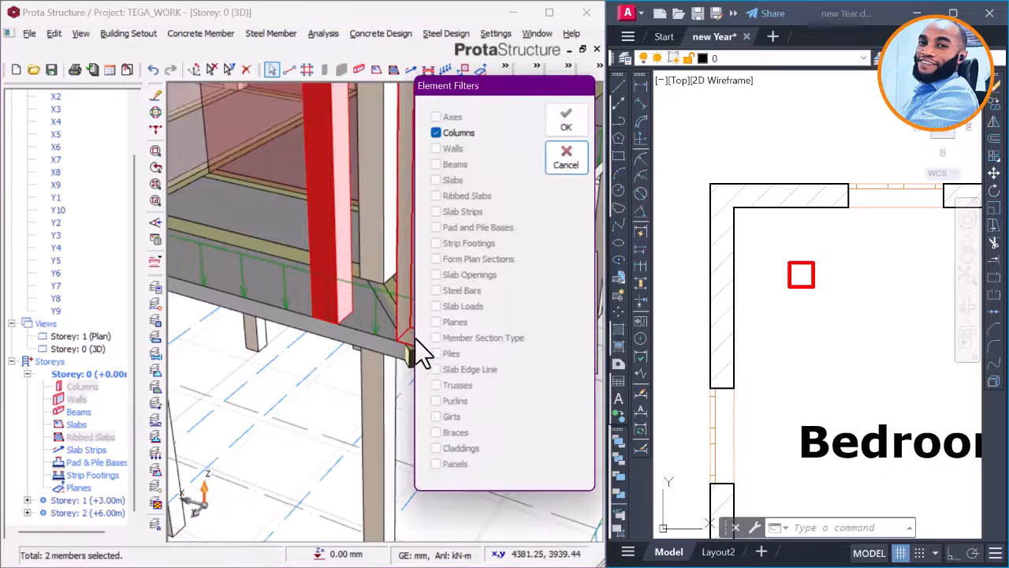
{"action": "left_click", "coordinate": [564, 122]}
{"action": "scroll", "coordinate": [446, 223], "scroll_direction": "down", "scroll_amount": 3}
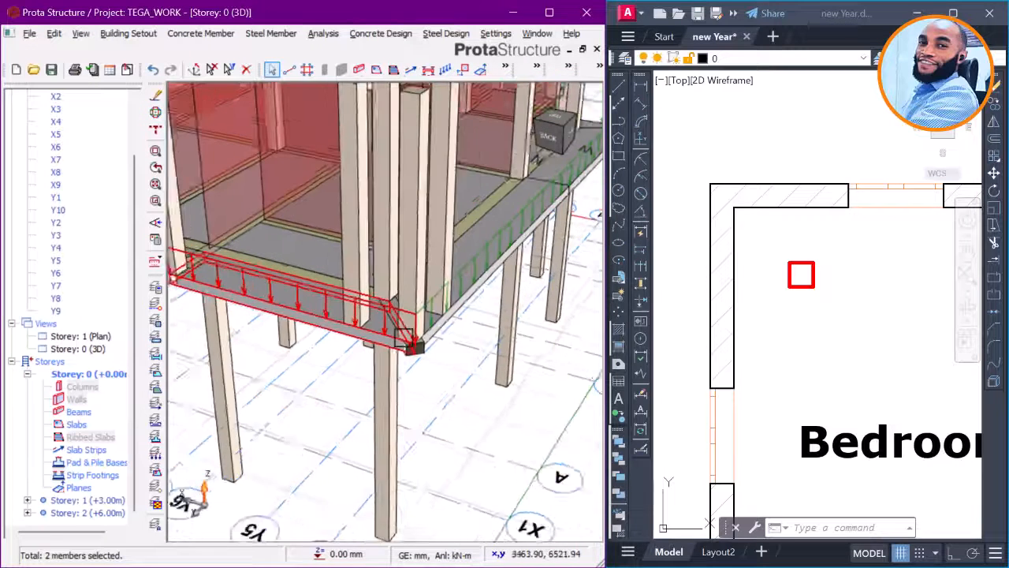
Step: With Storey 2 active in the 3D view, try to delete the two columns at X1/Y9 and X7/Y1
{"action": "left_click", "coordinate": [446, 223]}
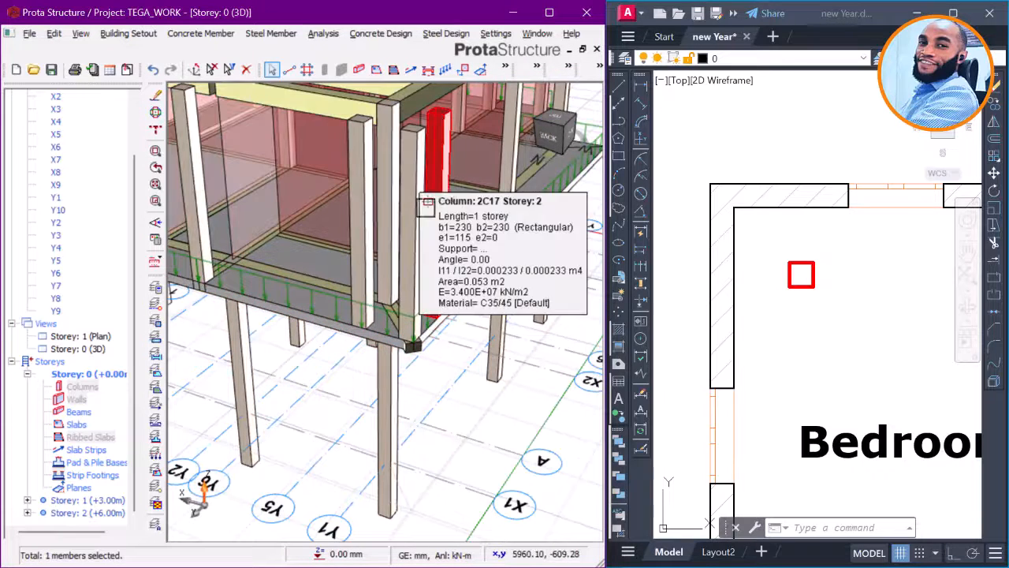
{"action": "left_click", "coordinate": [86, 512]}
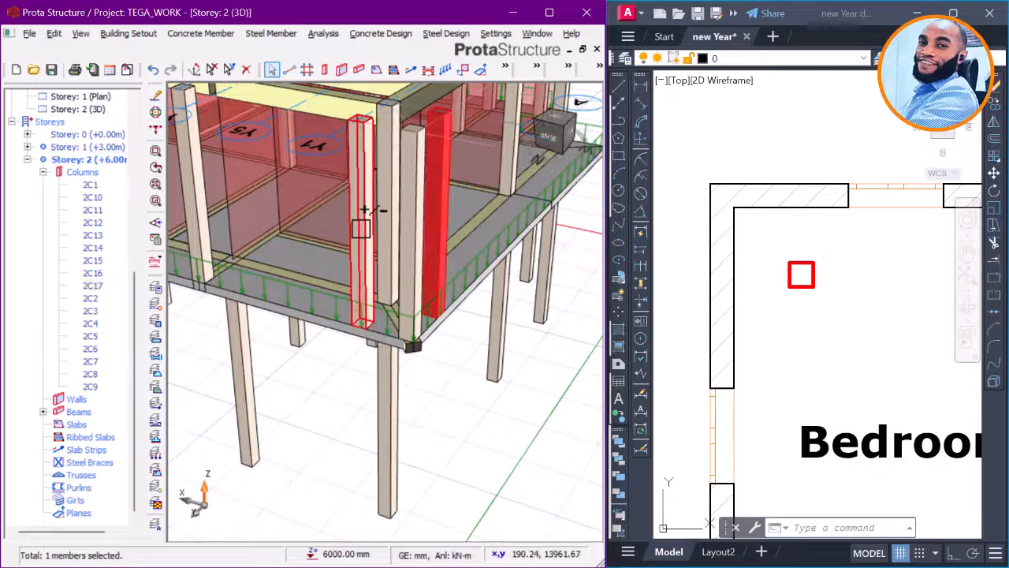
{"action": "left_click", "coordinate": [359, 225]}
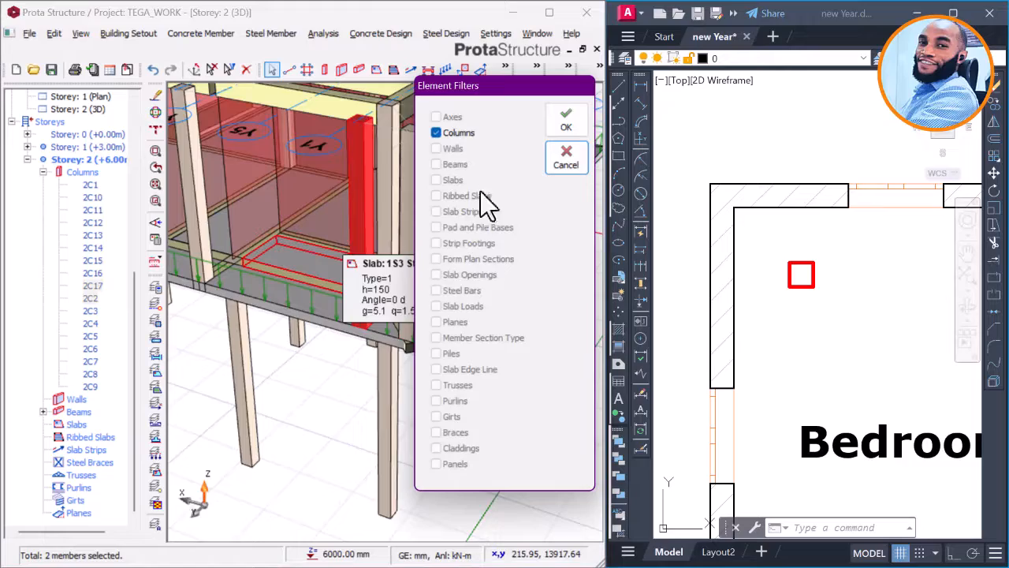
{"action": "left_click", "coordinate": [564, 122]}
Step: Try to delete the Storey 2 corner column at X1/Y1, and undo the recent column deletions
{"action": "middle_click_drag", "start_coordinate": [450, 284], "coordinate": [279, 319]}
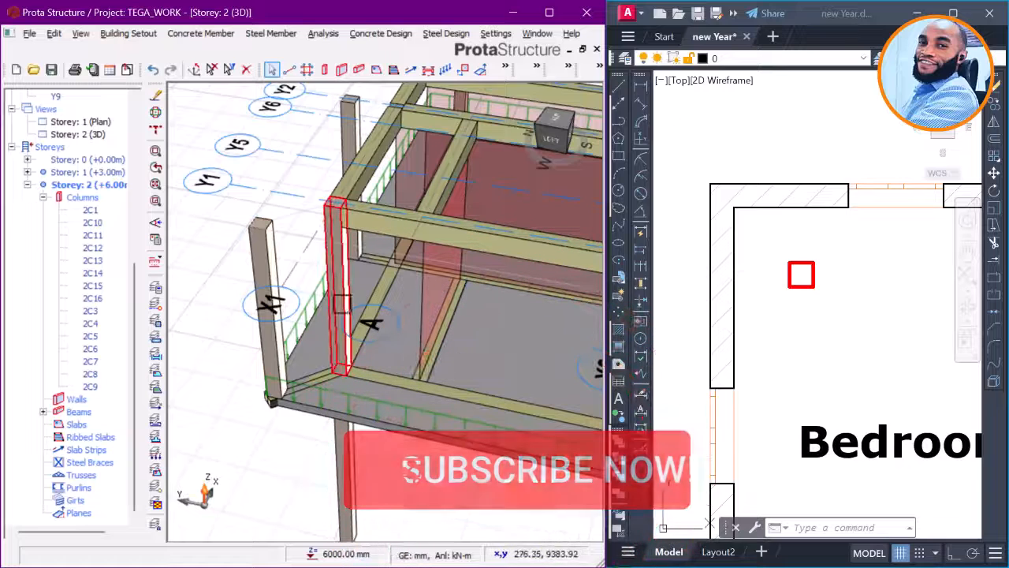
{"action": "left_click", "coordinate": [335, 303]}
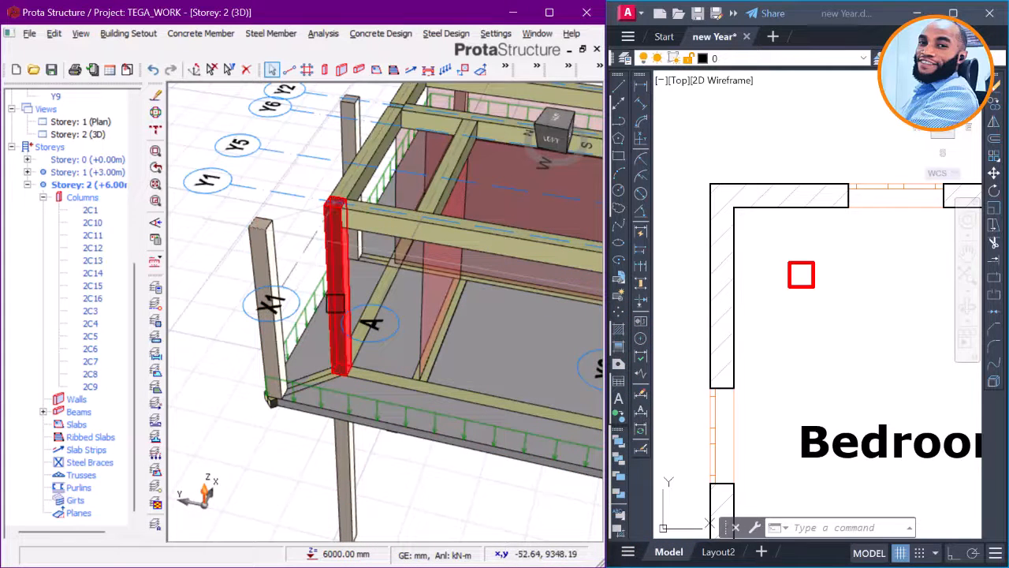
{"action": "middle_click_drag", "start_coordinate": [335, 304], "coordinate": [428, 338]}
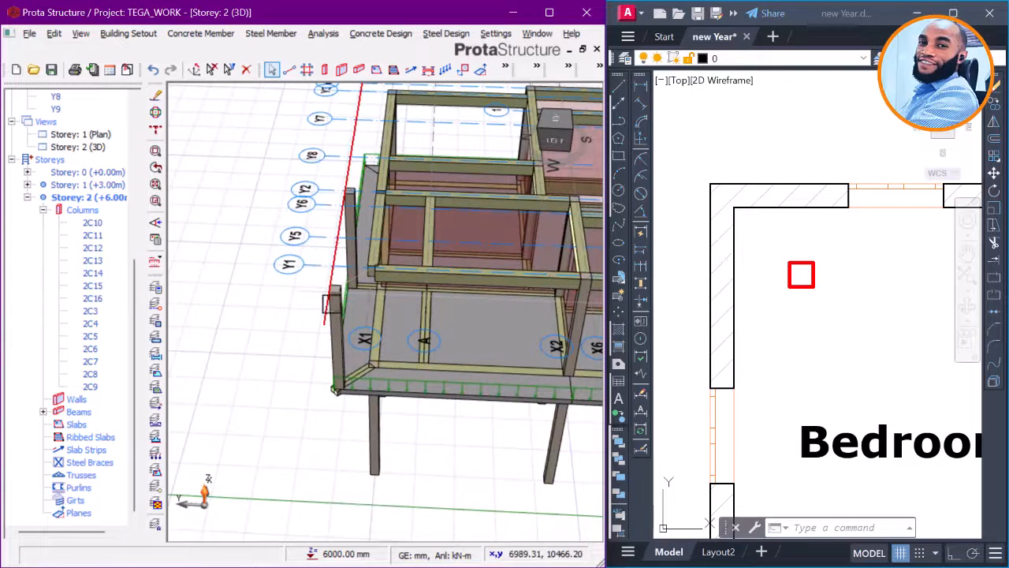
{"action": "left_click", "coordinate": [461, 375]}
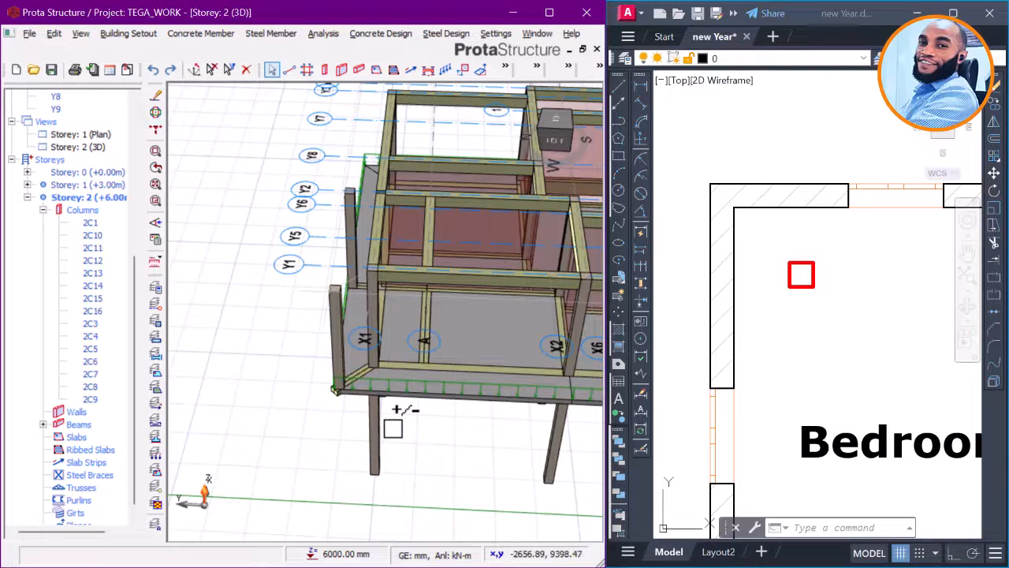
{"action": "key", "text": "ctrl+z"}
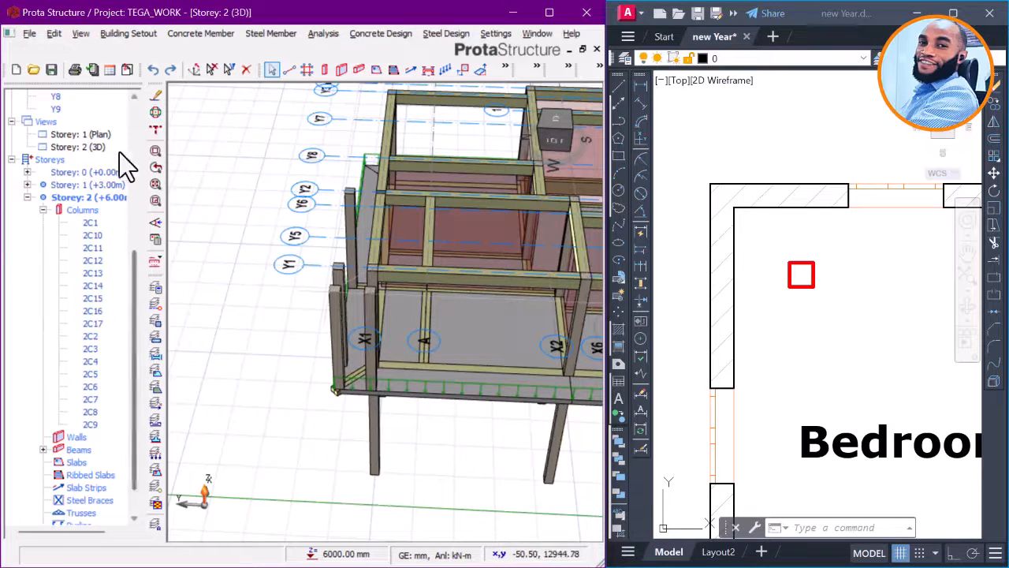
Step: In the Storey 1 plan, delete the diagonal 225/150 beam between X7/Y9 and the column at X1/Y1
{"action": "double_click", "coordinate": [99, 135]}
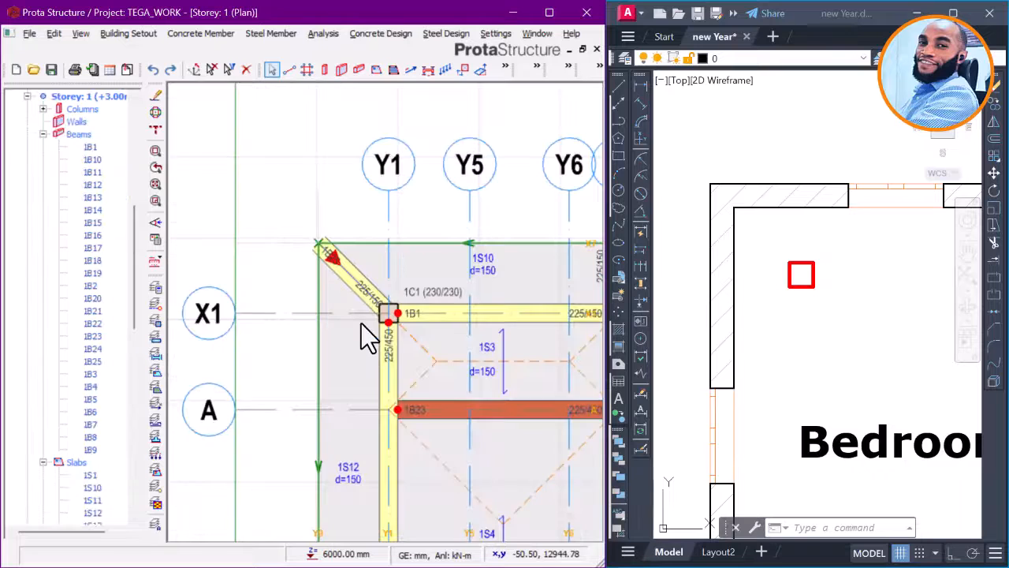
{"action": "scroll", "coordinate": [347, 260], "scroll_direction": "up", "scroll_amount": 3}
{"action": "left_click", "coordinate": [345, 267]}
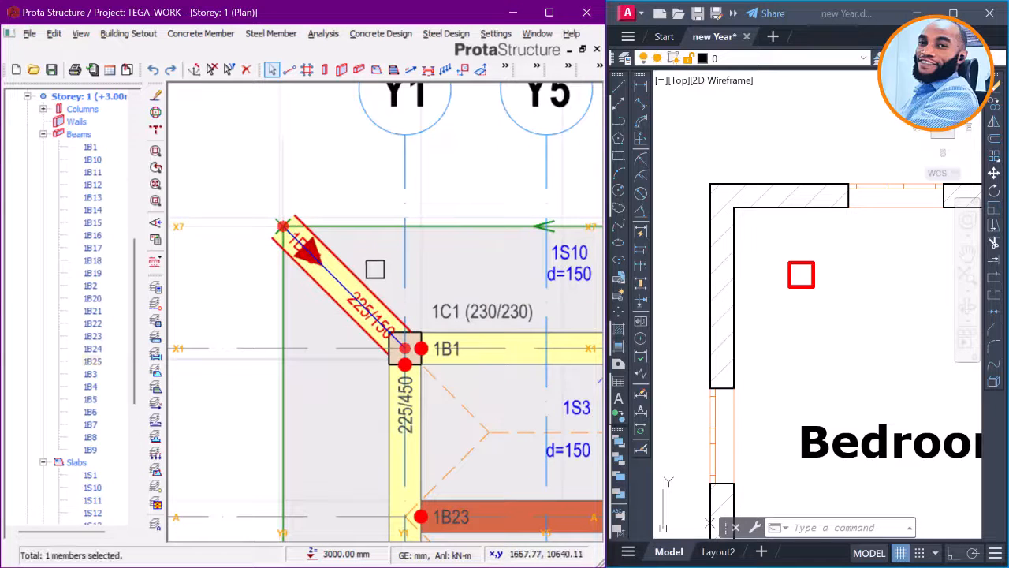
{"action": "key", "text": "Delete"}
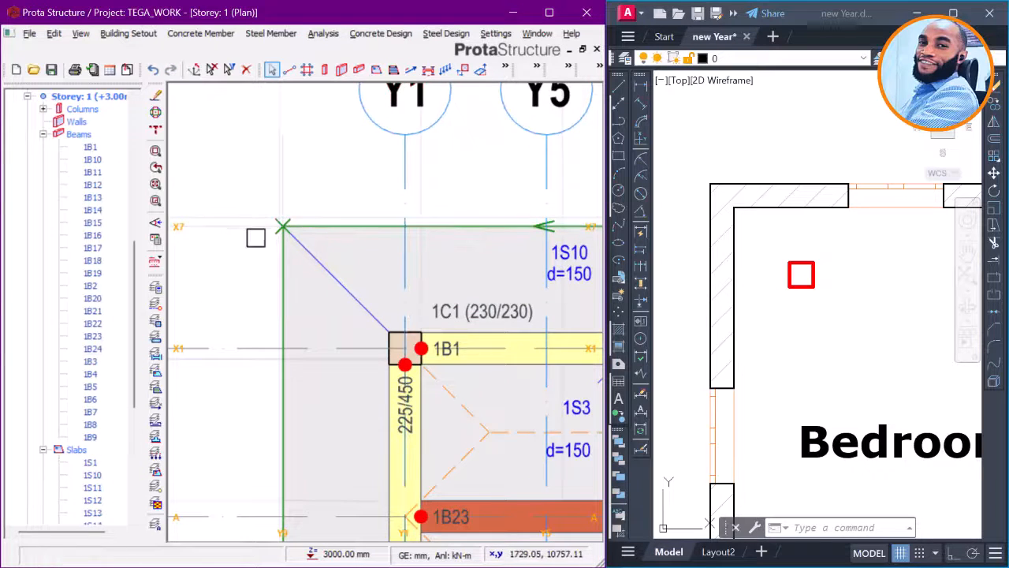
Step: In the Storey 2 plan, delete the 230/230 column at the outer overhang corner X7/Y9
{"action": "left_click_drag", "start_coordinate": [139, 322], "coordinate": [115, 473]}
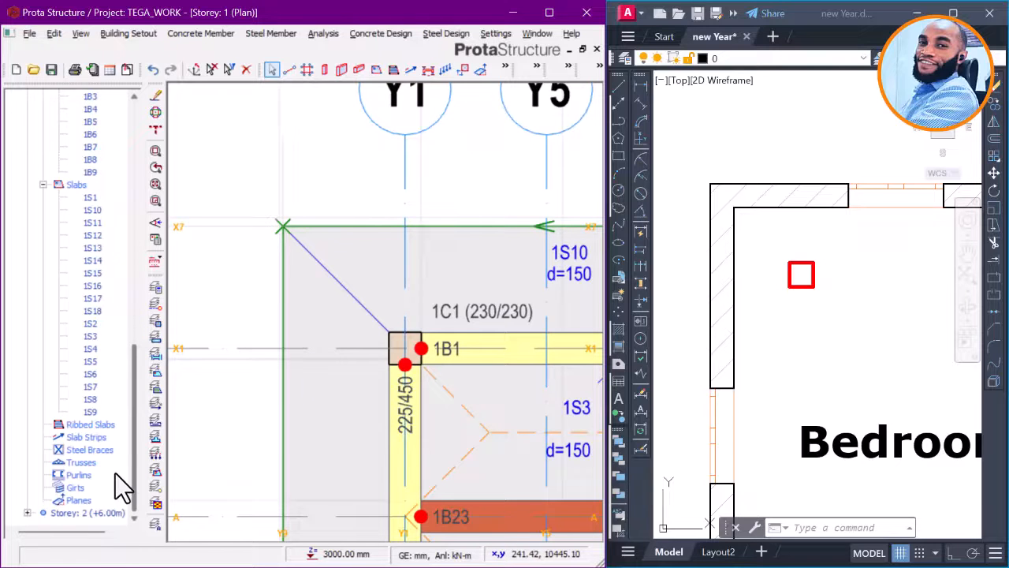
{"action": "left_click", "coordinate": [90, 513]}
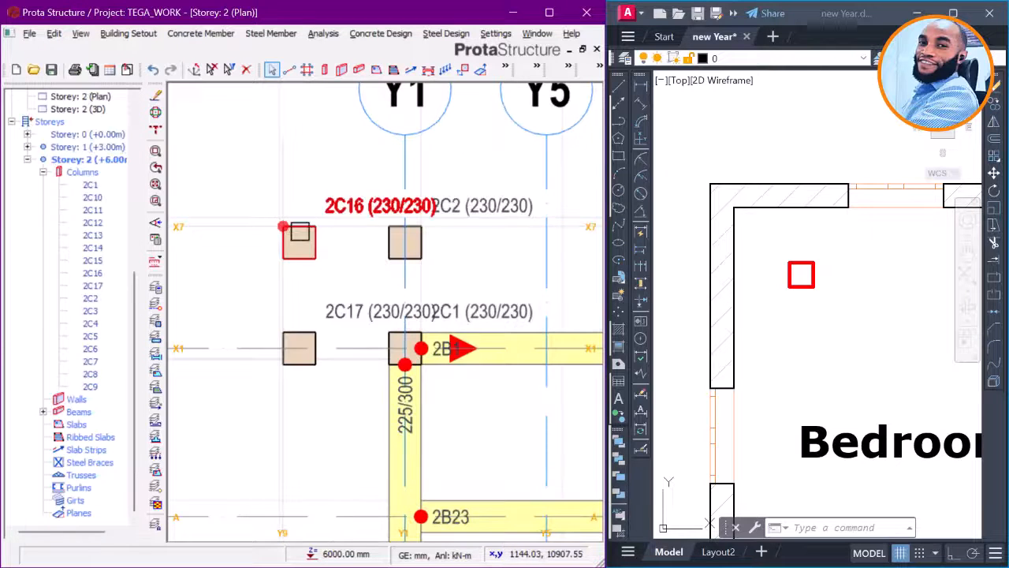
{"action": "left_click", "coordinate": [298, 238]}
{"action": "key", "text": "Delete"}
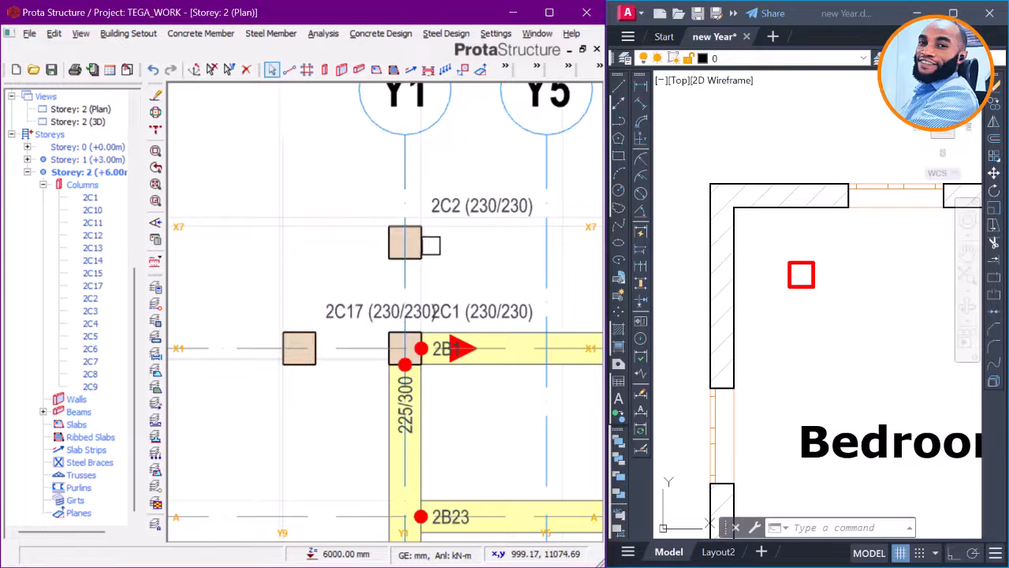
Step: In the 3D view, examine the Storey 2 columns standing on the Storey 1 overhang near its outer corner
{"action": "left_click", "coordinate": [115, 161]}
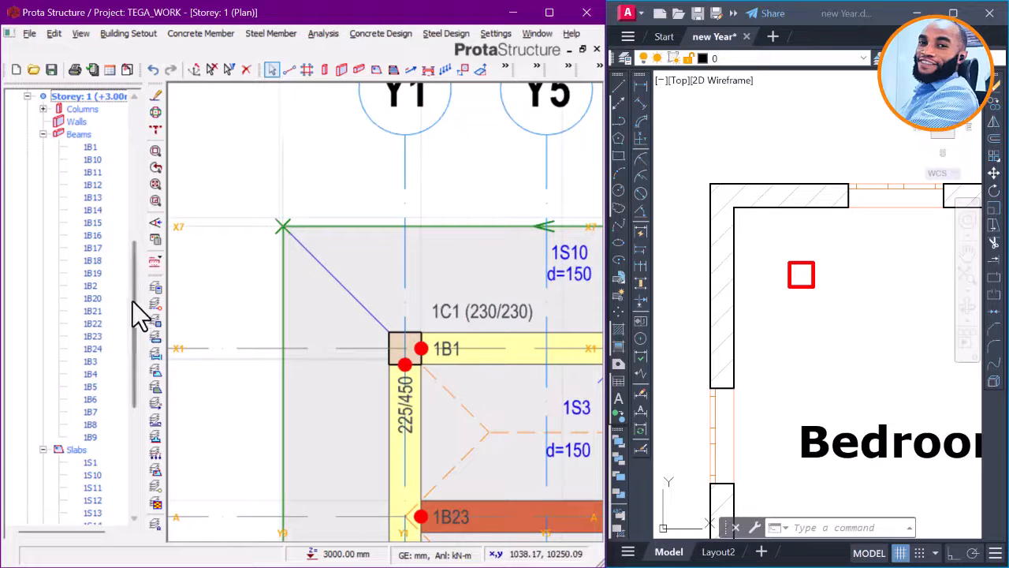
{"action": "scroll", "coordinate": [136, 299], "scroll_direction": "down", "scroll_amount": 7}
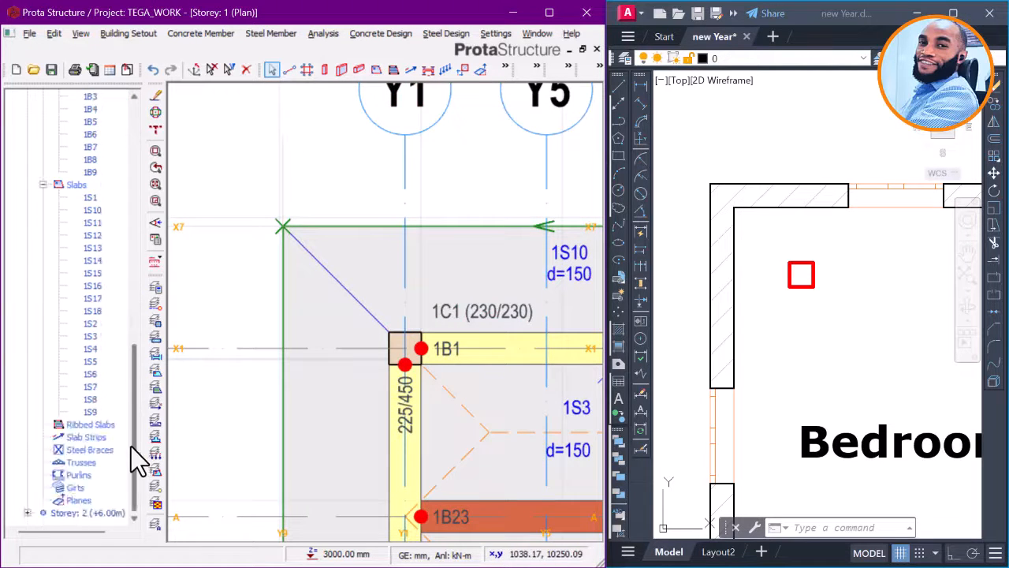
{"action": "left_click", "coordinate": [82, 512]}
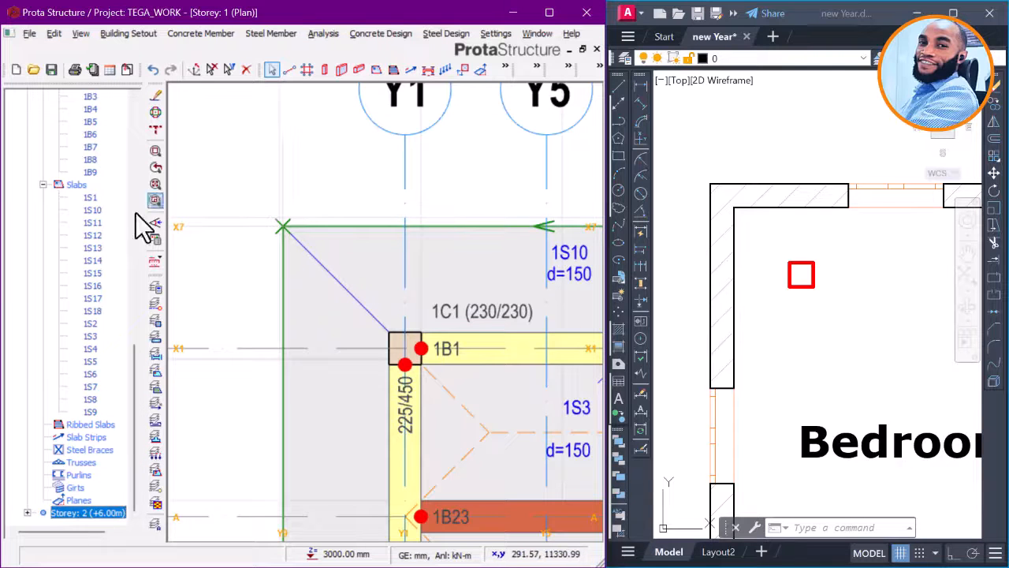
{"action": "scroll", "coordinate": [102, 176], "scroll_direction": "up", "scroll_amount": 9}
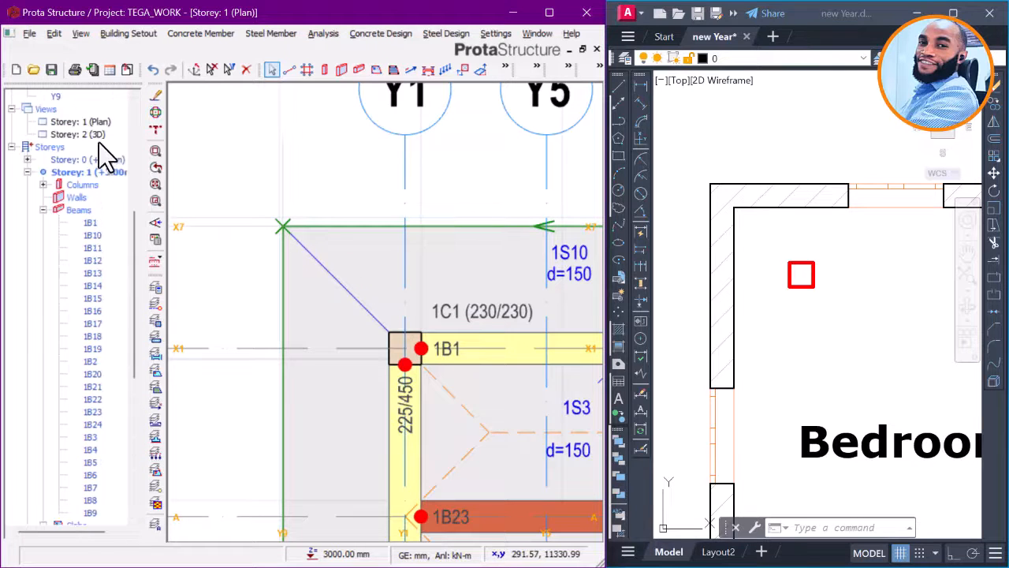
{"action": "double_click", "coordinate": [93, 136]}
{"action": "mouse_move", "coordinate": [374, 342]}
{"action": "left_mouse_down"}
{"action": "mouse_move", "coordinate": [382, 312]}
{"action": "mouse_move", "coordinate": [383, 387]}
{"action": "mouse_move", "coordinate": [480, 405]}
{"action": "mouse_move", "coordinate": [494, 344]}
{"action": "mouse_move", "coordinate": [500, 368]}
{"action": "mouse_move", "coordinate": [473, 331]}
{"action": "mouse_move", "coordinate": [378, 310]}
{"action": "mouse_move", "coordinate": [332, 309]}
{"action": "mouse_move", "coordinate": [292, 349]}
{"action": "mouse_move", "coordinate": [315, 344]}
{"action": "left_mouse_up"}
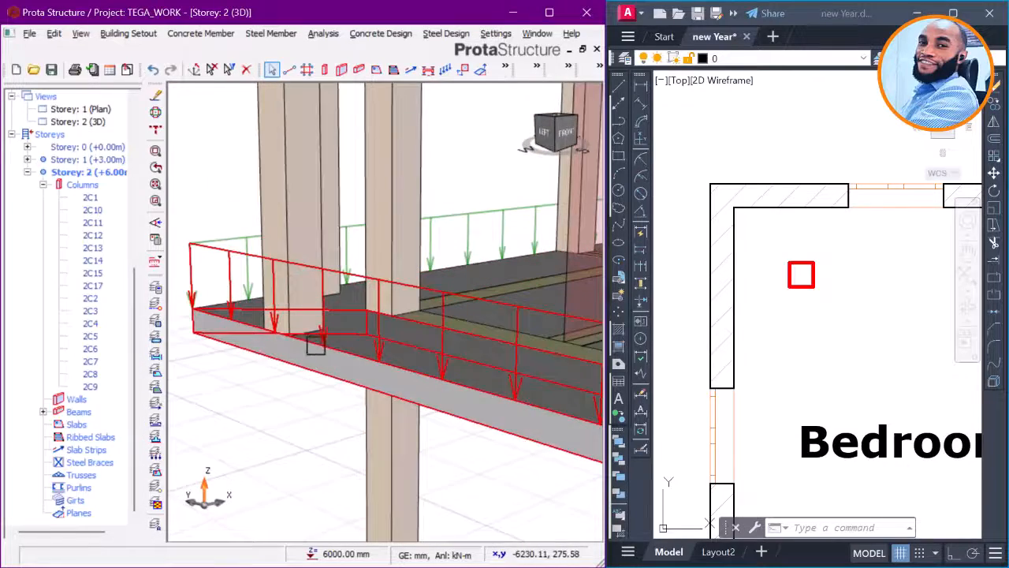
{"action": "scroll", "coordinate": [300, 328], "scroll_direction": "down", "scroll_amount": 3}
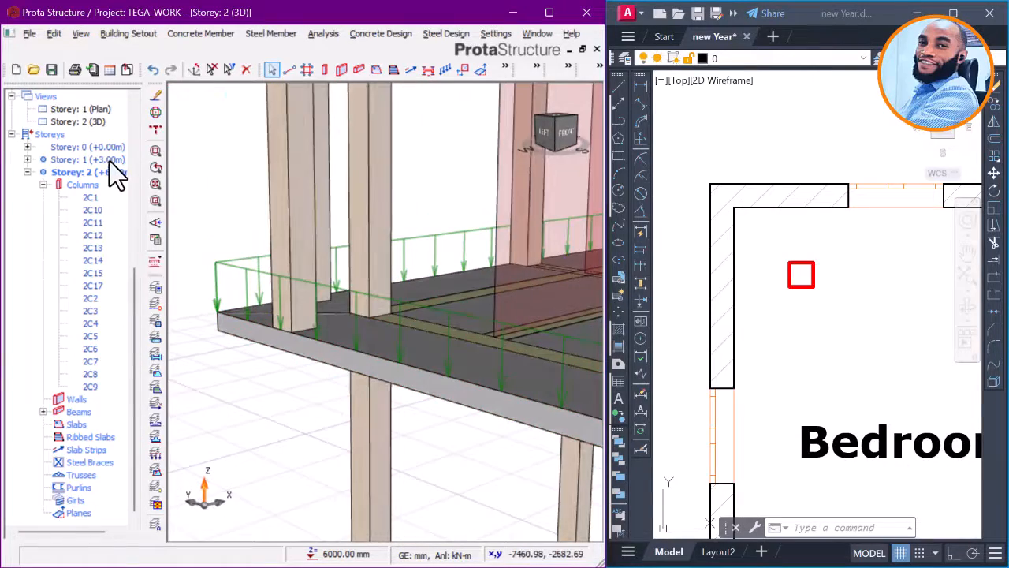
Step: Back in the Storey 1 plan, try to insert a 225/150 beam along axis Y1 from X1 to X7 over slab 1S10
{"action": "double_click", "coordinate": [89, 110]}
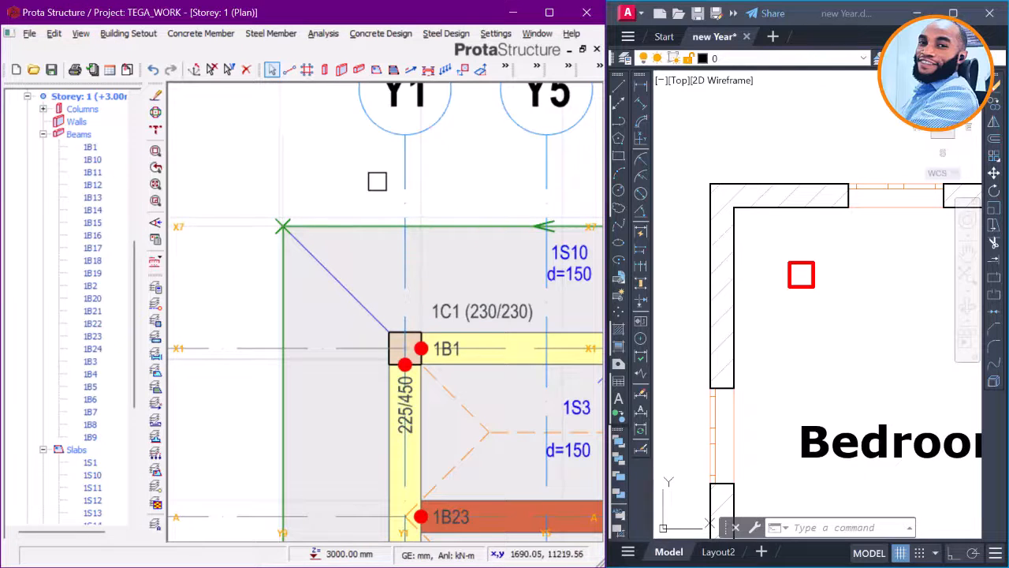
{"action": "scroll", "coordinate": [410, 229], "scroll_direction": "down", "scroll_amount": 3}
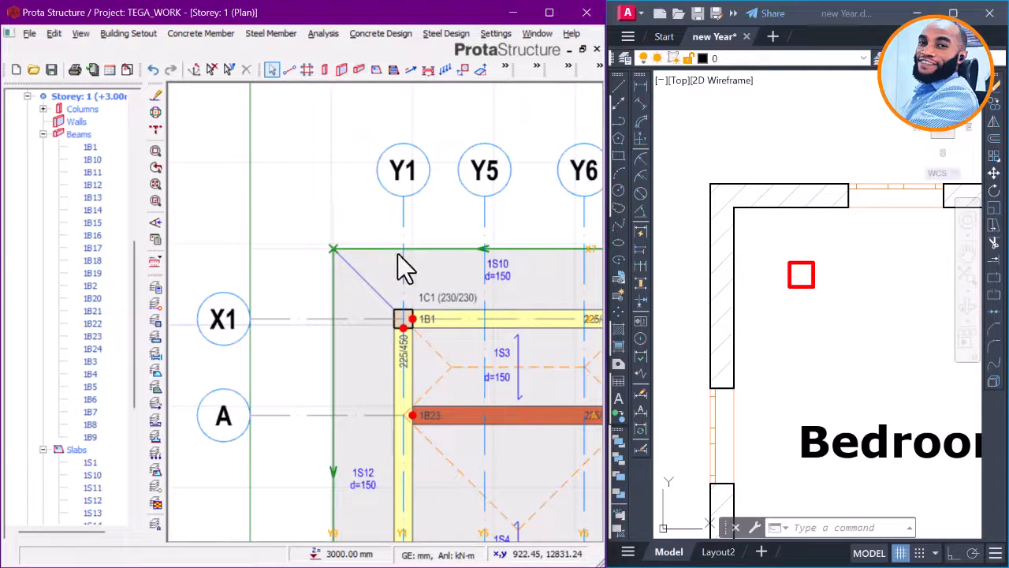
{"action": "scroll", "coordinate": [404, 313], "scroll_direction": "up", "scroll_amount": 2}
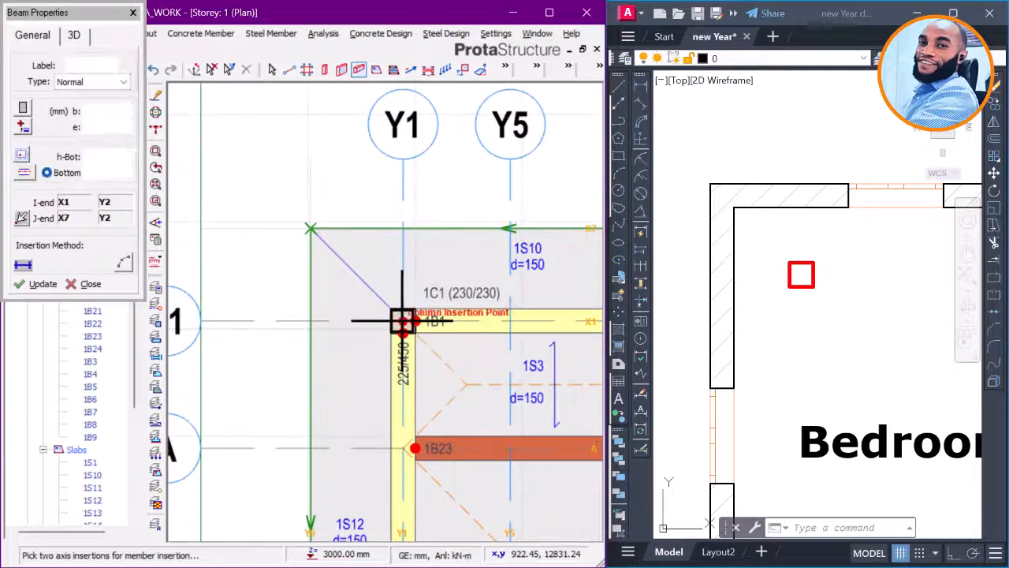
{"action": "left_click", "coordinate": [403, 321]}
{"action": "left_click", "coordinate": [402, 229]}
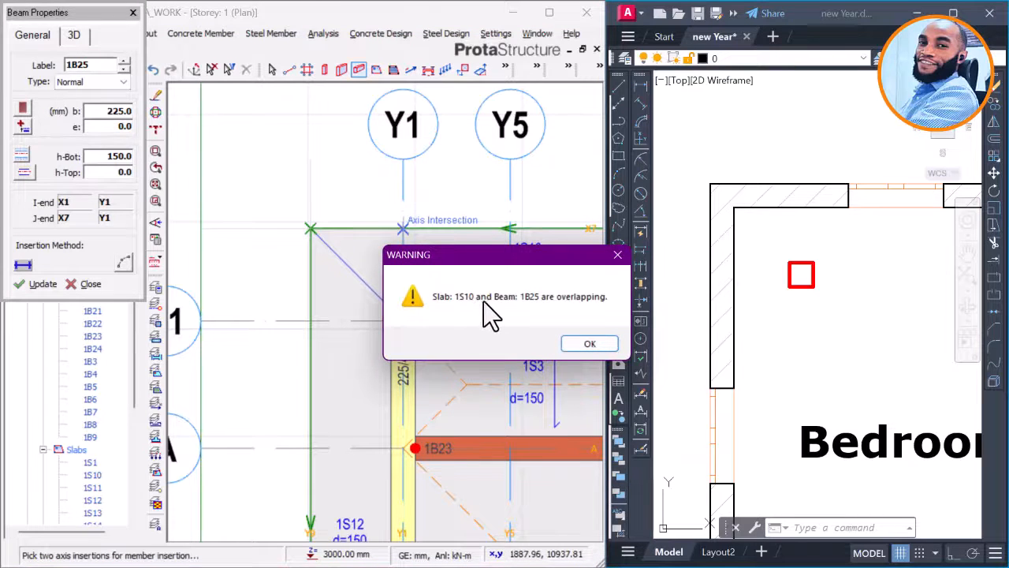
{"action": "left_click", "coordinate": [619, 257]}
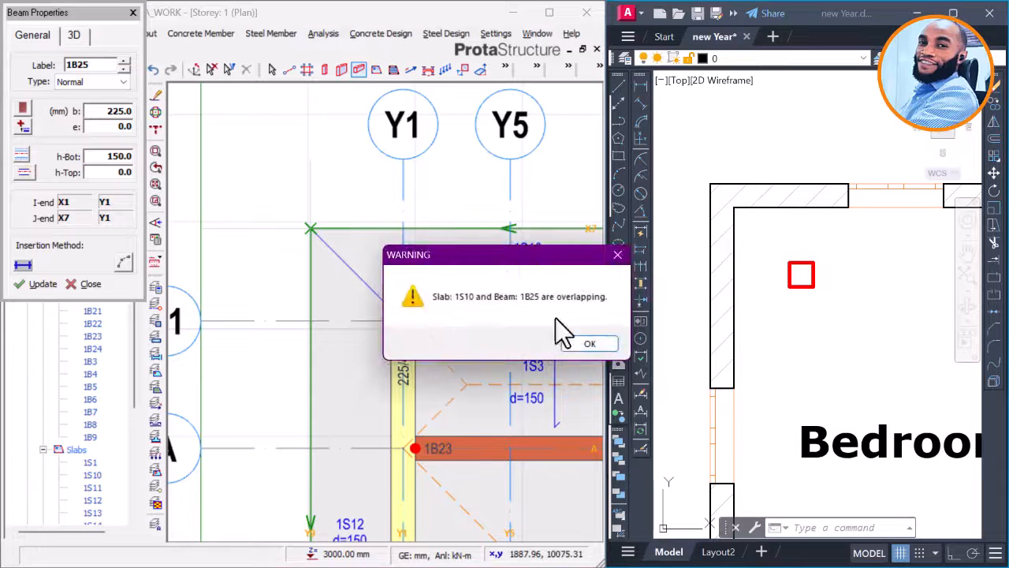
{"action": "left_click", "coordinate": [619, 255]}
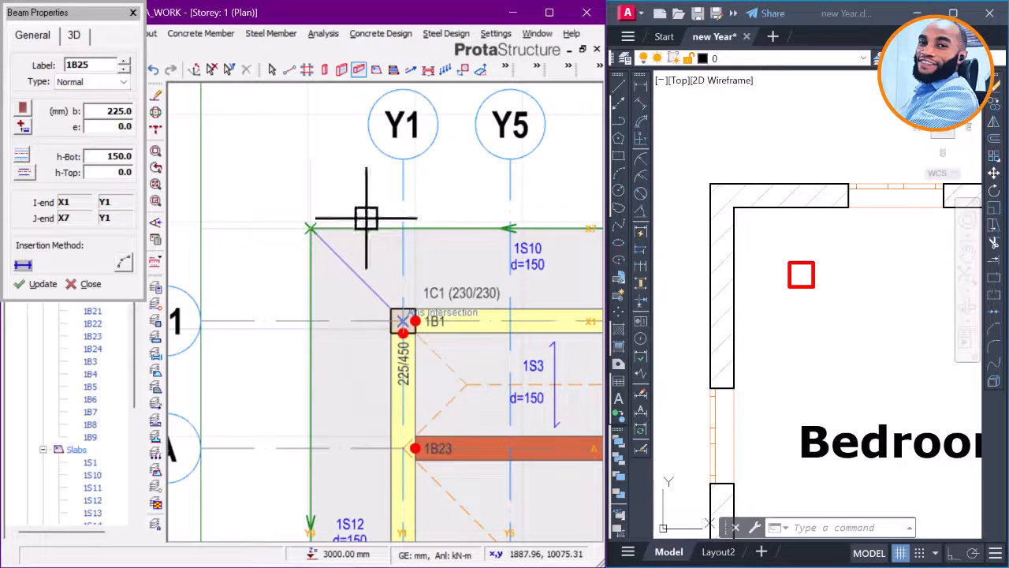
Step: Try to insert a 225/150 beam along axis X1 between Y1 and Y9 over slab 1S12
{"action": "left_click", "coordinate": [306, 320]}
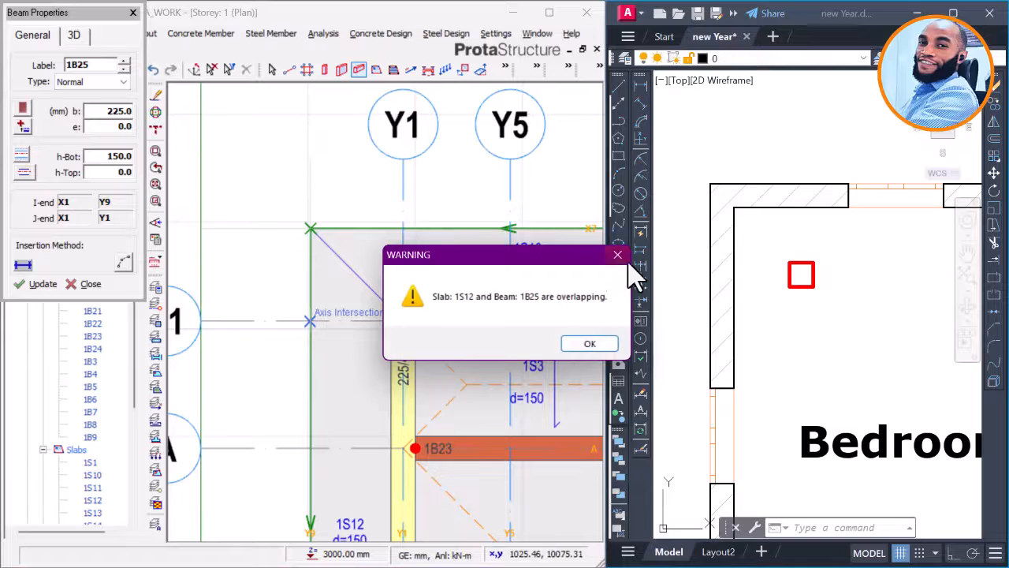
{"action": "left_click", "coordinate": [589, 345]}
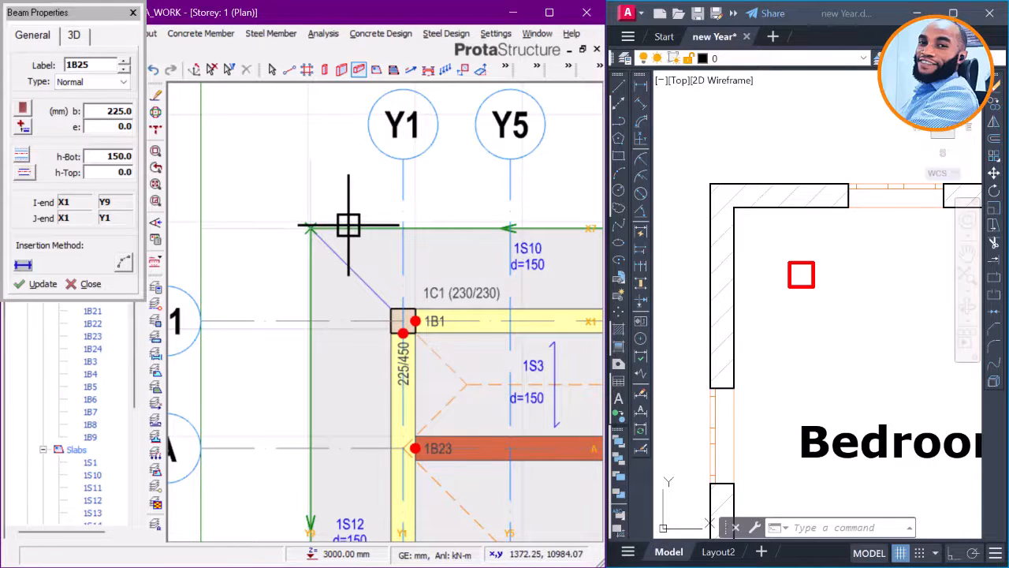
{"action": "key", "text": "Escape"}
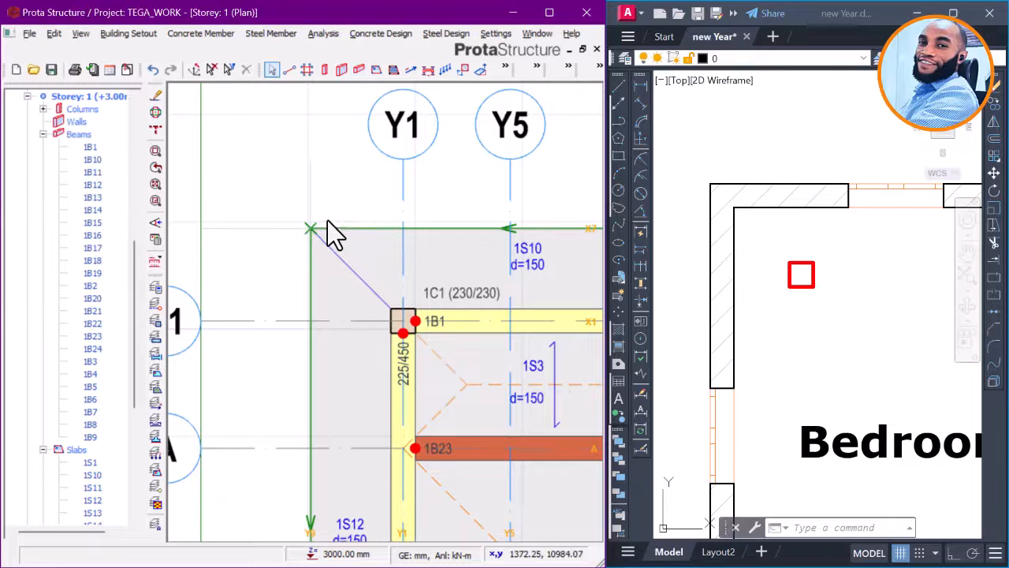
Step: Delete the overhang slabs 1S12 and 1S10 beside the corner column at X1/Y1
{"action": "scroll", "coordinate": [430, 251], "scroll_direction": "down", "scroll_amount": 3}
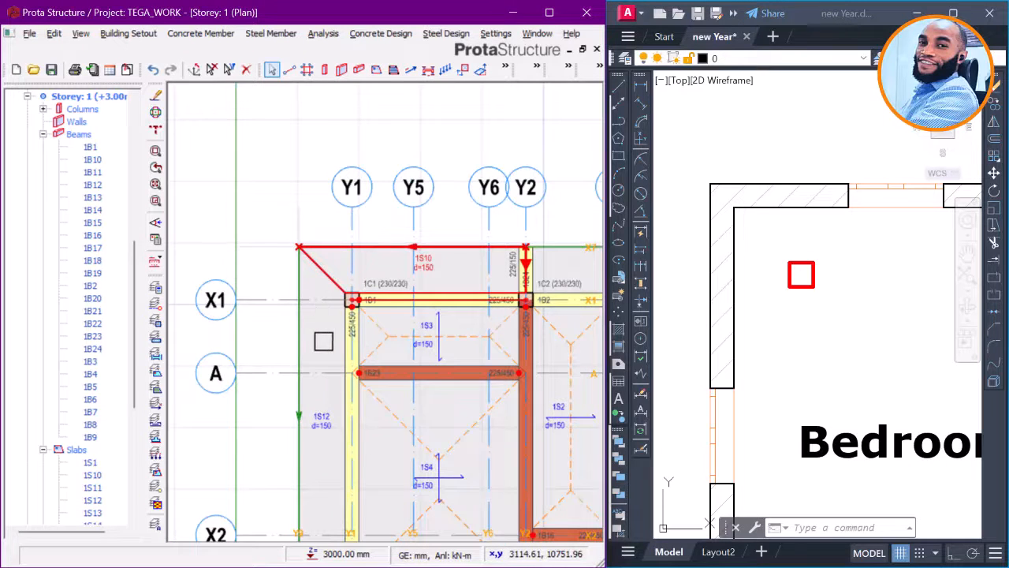
{"action": "left_click", "coordinate": [311, 411]}
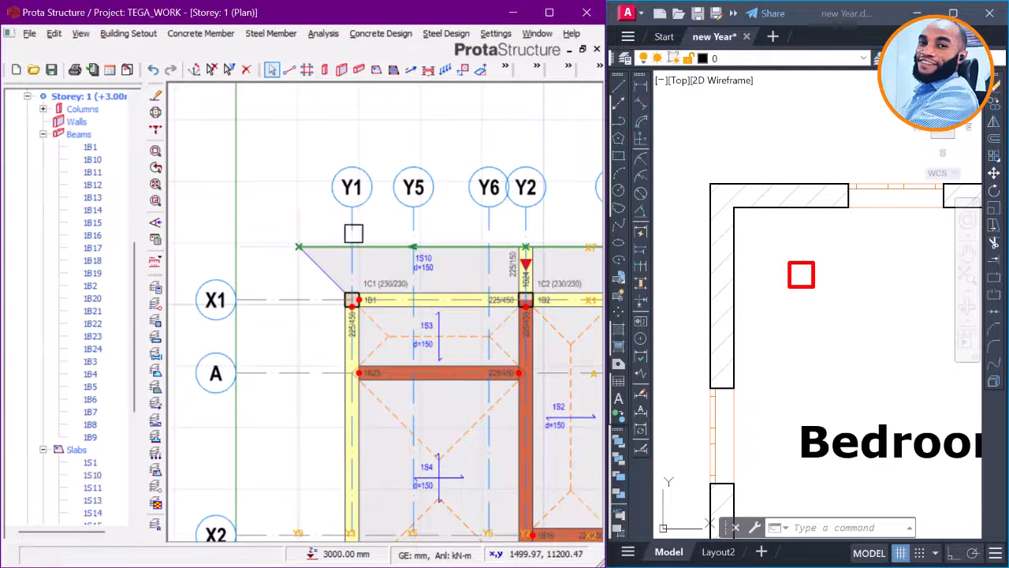
{"action": "scroll", "coordinate": [354, 232], "scroll_direction": "down", "scroll_amount": 2}
{"action": "scroll", "coordinate": [346, 236], "scroll_direction": "up", "scroll_amount": 3}
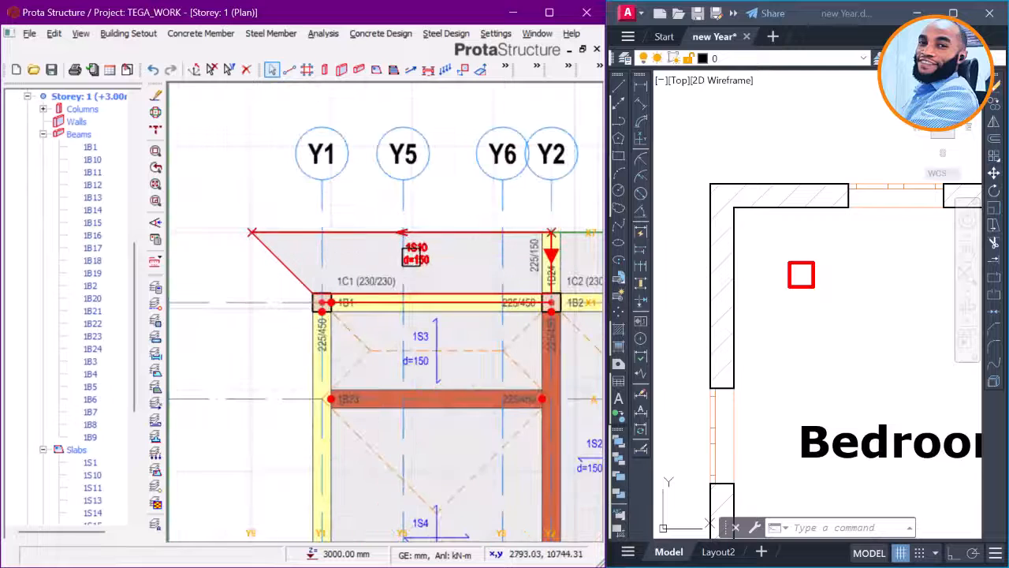
{"action": "left_click", "coordinate": [402, 251]}
{"action": "key", "text": "Delete"}
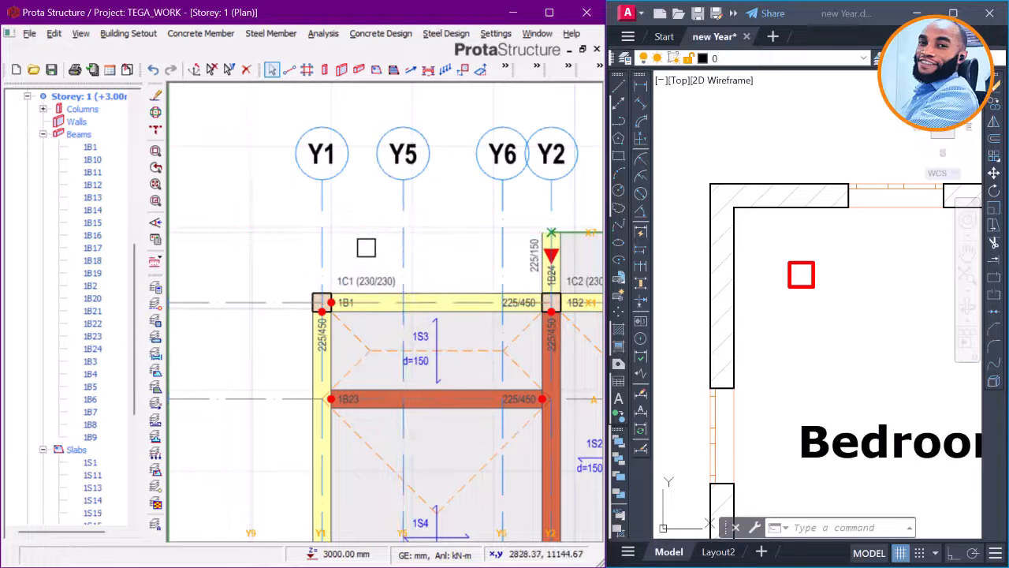
Step: Insert a 225/150 beam along axis Y1 from column 1C1 at X1 out to X7, reusing the properties of beam 1B24
{"action": "middle_click_drag", "start_coordinate": [362, 229], "coordinate": [366, 264]}
{"action": "scroll", "coordinate": [324, 281], "scroll_direction": "up", "scroll_amount": 2}
{"action": "scroll", "coordinate": [292, 223], "scroll_direction": "down", "scroll_amount": 3}
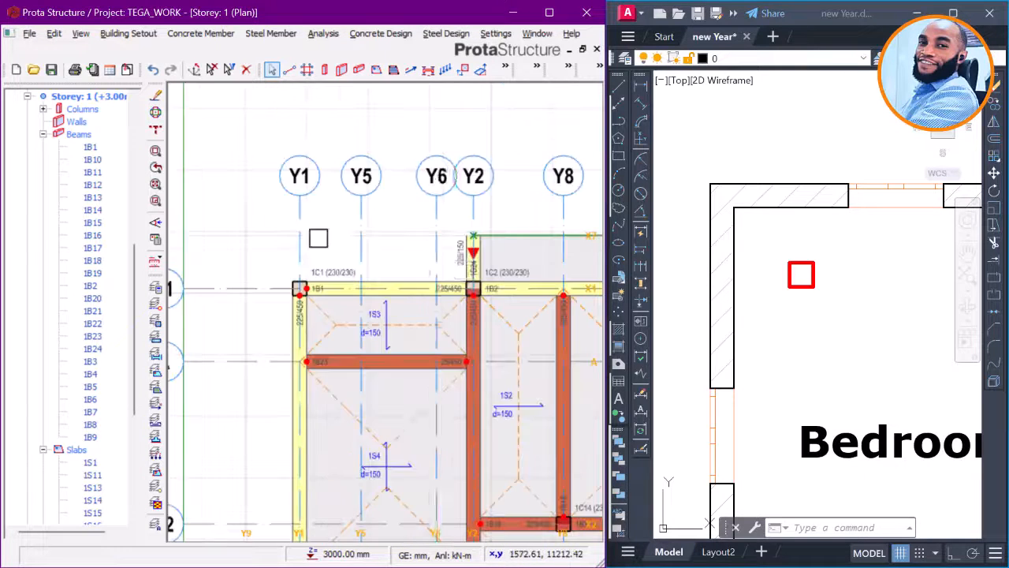
{"action": "scroll", "coordinate": [473, 270], "scroll_direction": "up", "scroll_amount": 1}
{"action": "left_click", "coordinate": [471, 254]}
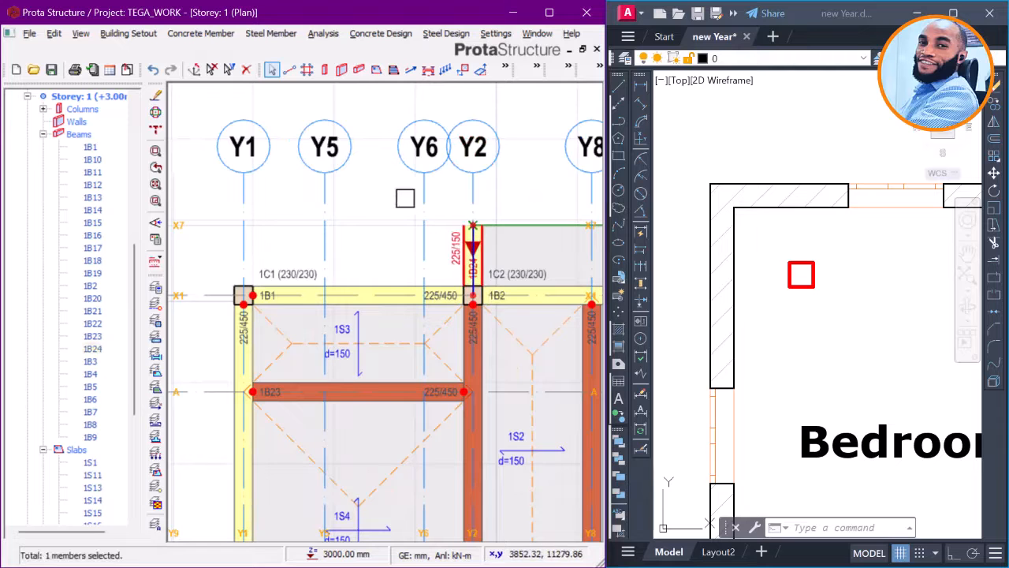
{"action": "right_click", "coordinate": [413, 199]}
{"action": "key", "text": "Escape"}
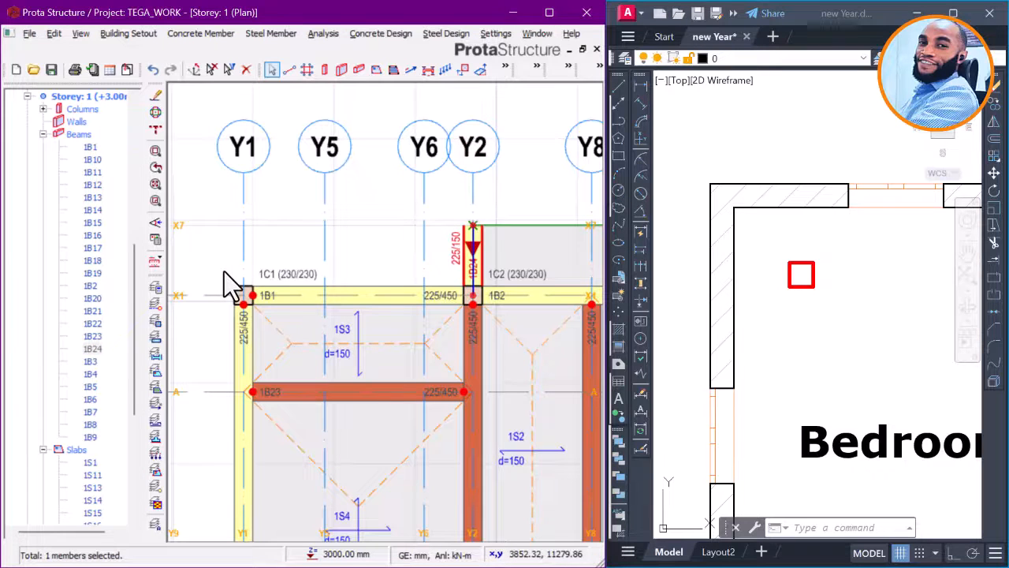
{"action": "scroll", "coordinate": [302, 270], "scroll_direction": "up", "scroll_amount": 4}
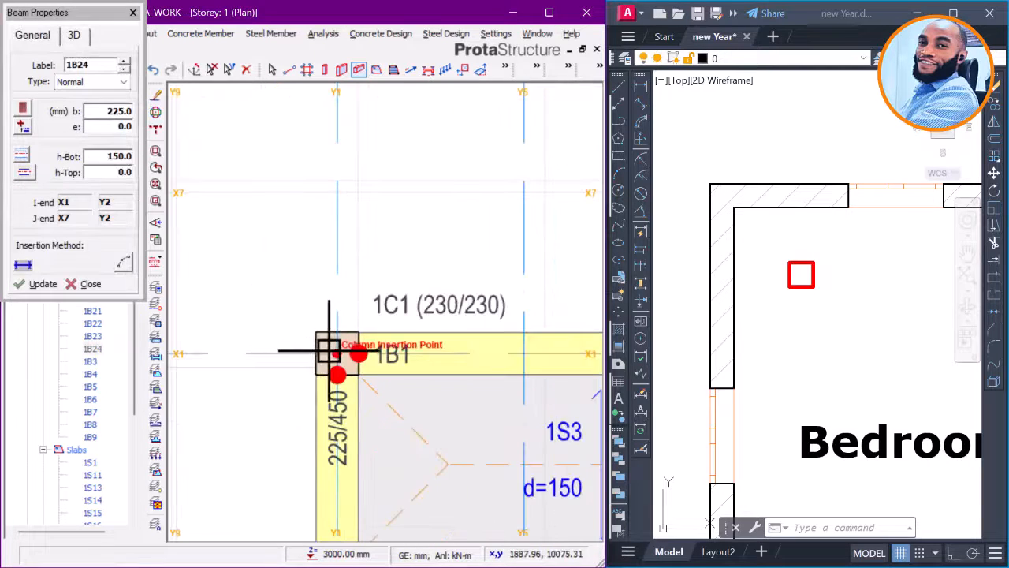
{"action": "left_click", "coordinate": [329, 351]}
{"action": "left_click", "coordinate": [339, 194]}
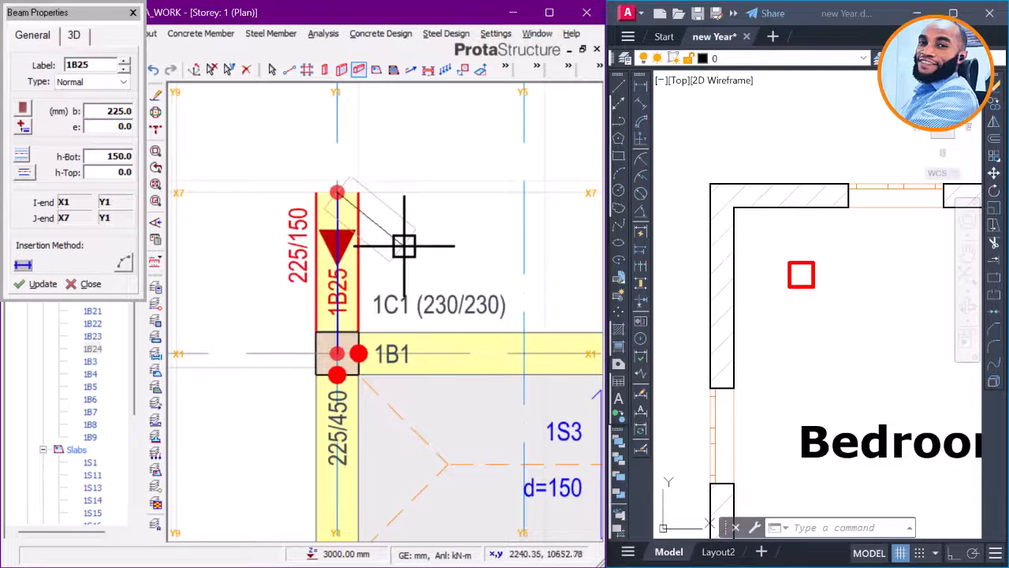
Step: Insert a 225/150 beam along axis X1 from Y9 to column 1C1 at Y1 and finish beam insertion
{"action": "scroll", "coordinate": [386, 297], "scroll_direction": "down", "scroll_amount": 3}
{"action": "scroll", "coordinate": [354, 293], "scroll_direction": "up", "scroll_amount": 2}
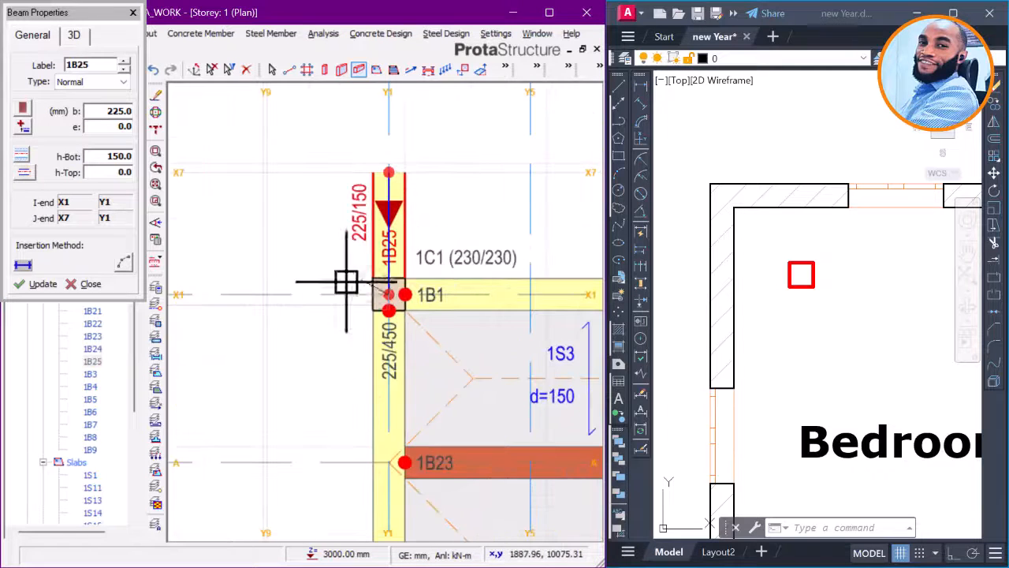
{"action": "left_click", "coordinate": [267, 294]}
{"action": "left_click", "coordinate": [388, 294]}
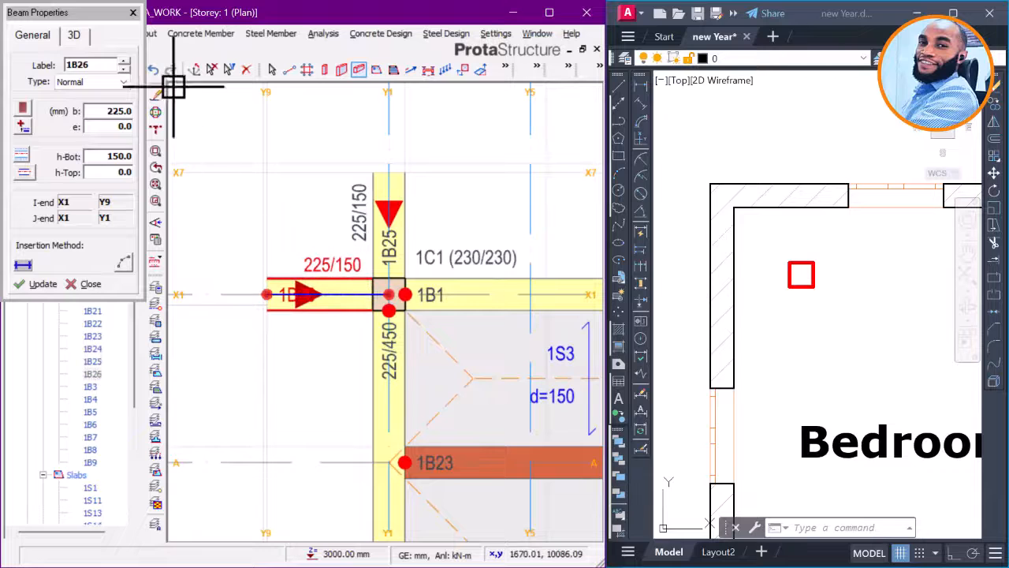
{"action": "left_click", "coordinate": [134, 13]}
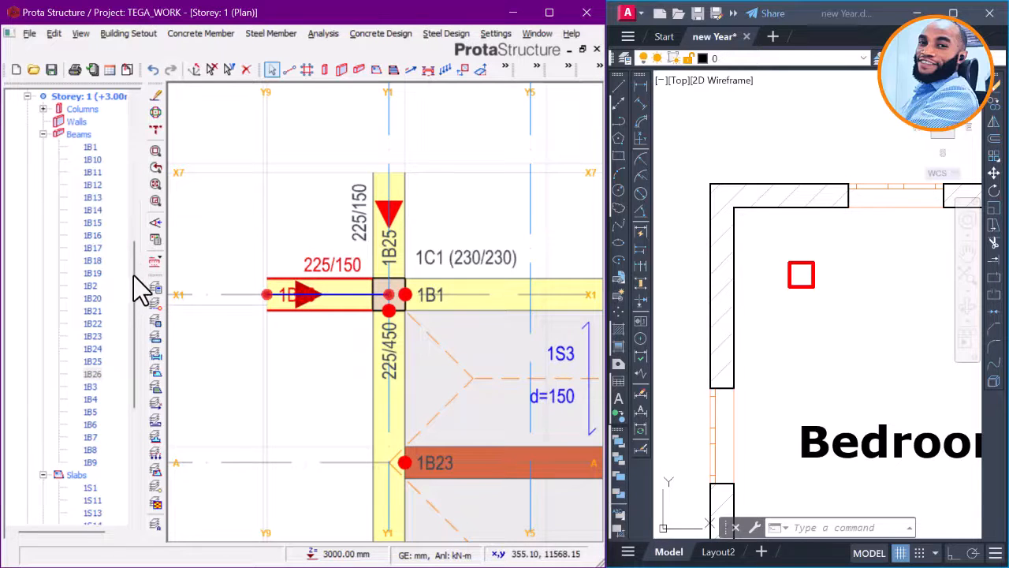
Step: Check columns 2C2 and 2C17 in the Storey 2 plan against the new cantilever beams, then return to the Storey 1 plan
{"action": "scroll", "coordinate": [133, 275], "scroll_direction": "down", "scroll_amount": 7}
{"action": "left_click", "coordinate": [101, 514]}
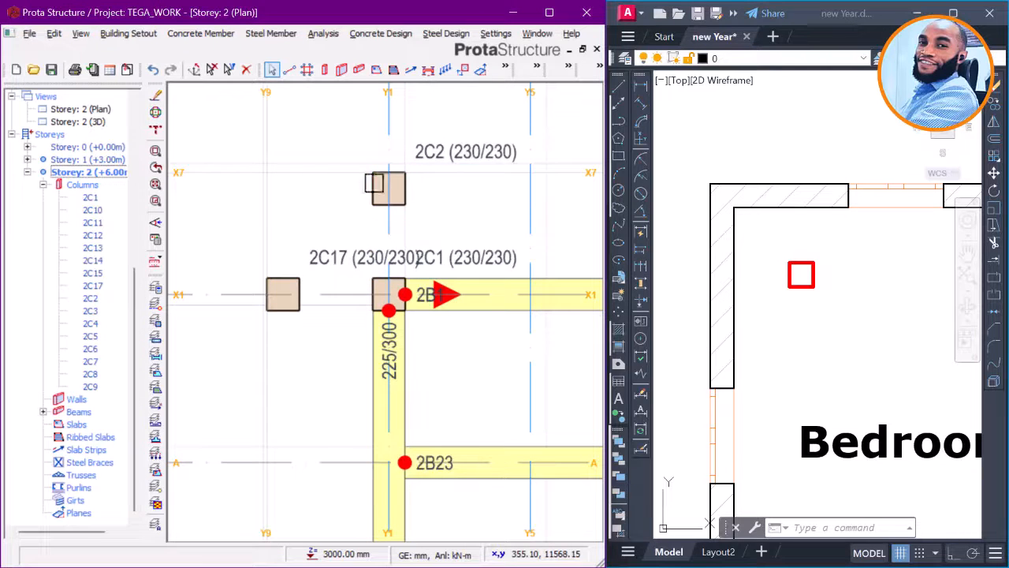
{"action": "left_click", "coordinate": [386, 180]}
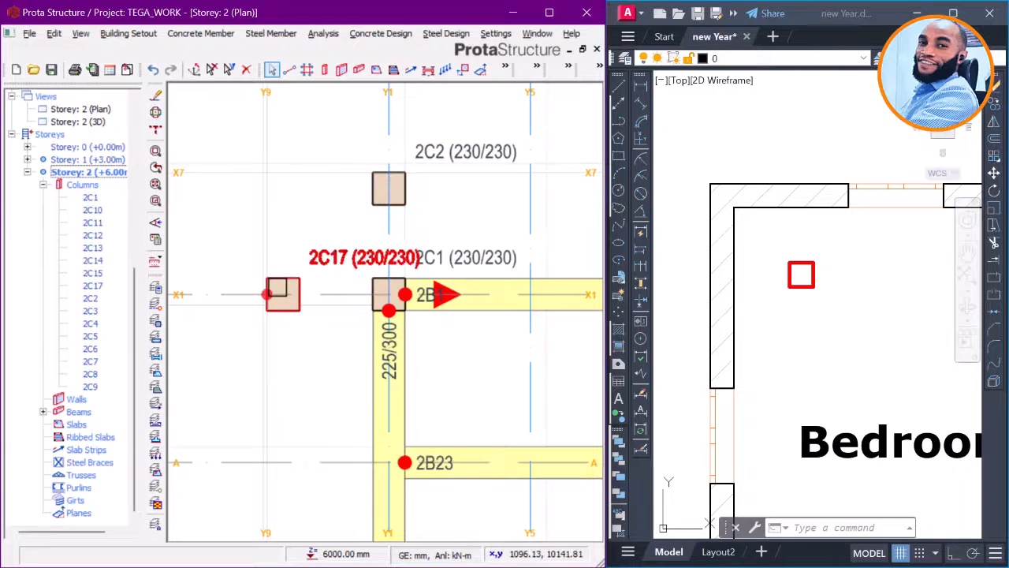
{"action": "double_click", "coordinate": [110, 160]}
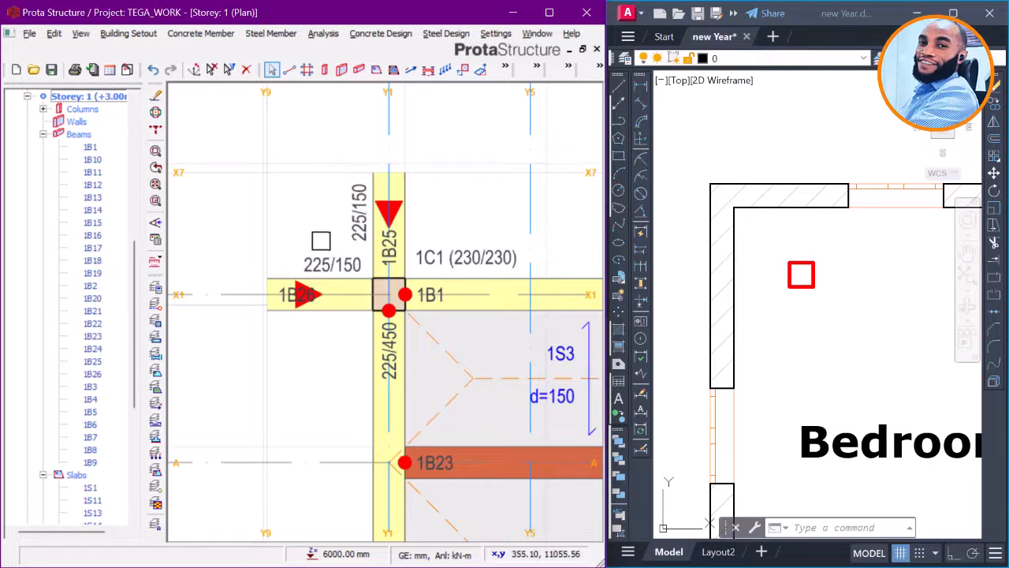
Step: In the 3D view, examine how the new cantilever beams carry the Storey 2 columns around the outer corner
{"action": "scroll", "coordinate": [125, 175], "scroll_direction": "up", "scroll_amount": 2}
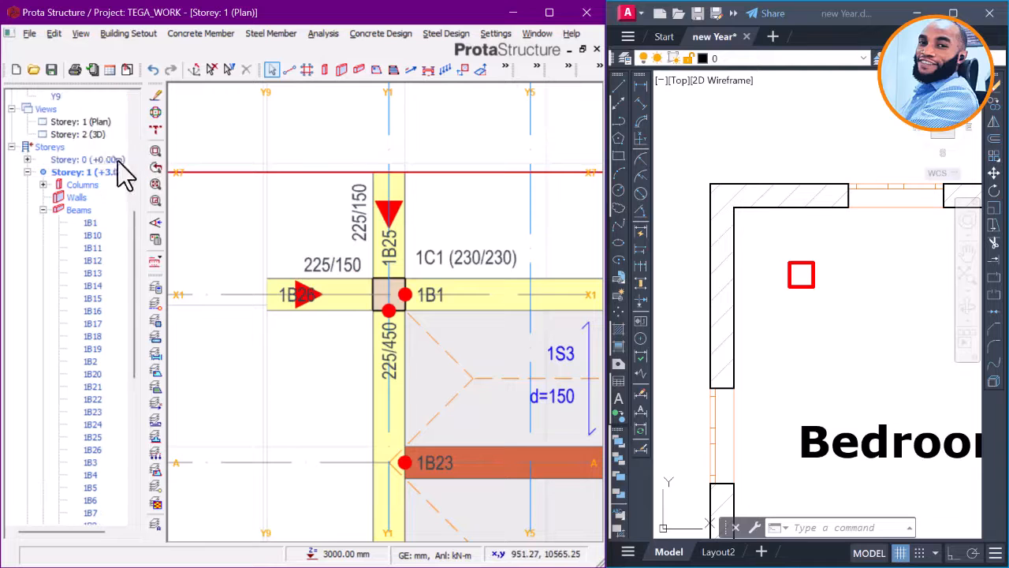
{"action": "double_click", "coordinate": [96, 134]}
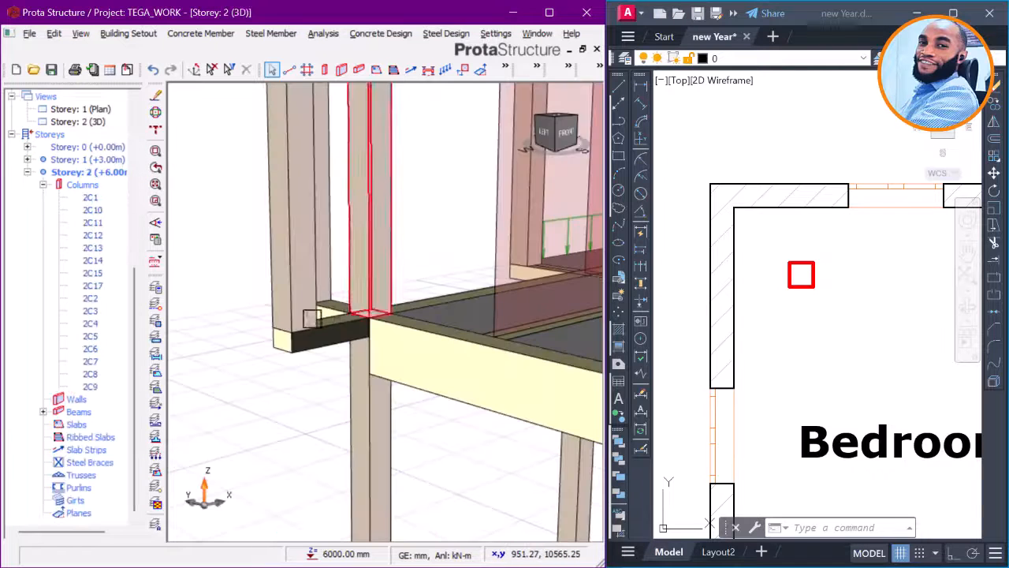
{"action": "middle_click_drag", "start_coordinate": [396, 263], "coordinate": [315, 333]}
{"action": "scroll", "coordinate": [326, 341], "scroll_direction": "up", "scroll_amount": 2}
{"action": "scroll", "coordinate": [328, 331], "scroll_direction": "up", "scroll_amount": 2}
{"action": "scroll", "coordinate": [328, 331], "scroll_direction": "down", "scroll_amount": 2}
{"action": "scroll", "coordinate": [316, 332], "scroll_direction": "down", "scroll_amount": 5}
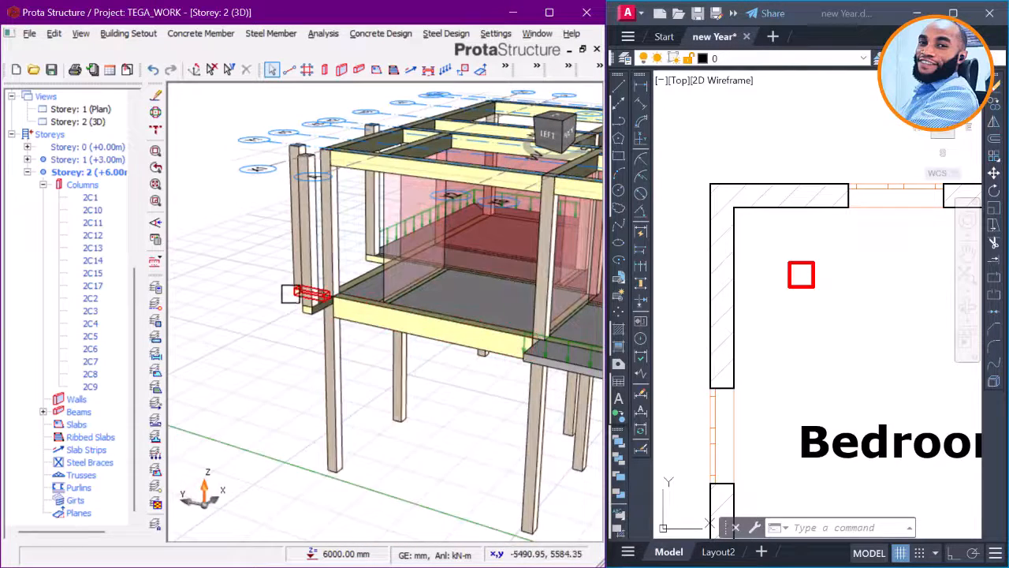
{"action": "mouse_move", "coordinate": [301, 300]}
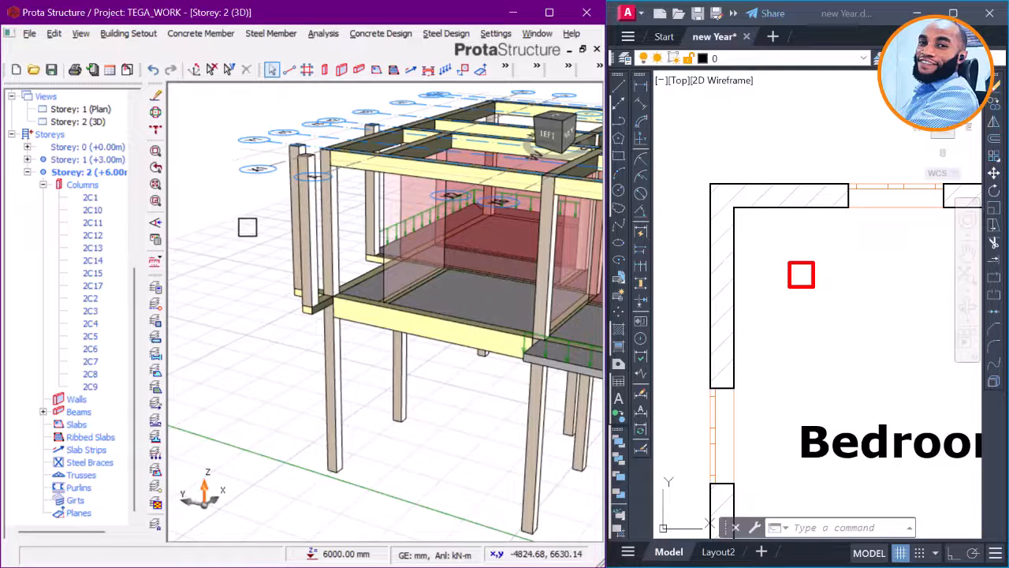
Step: Back in the Storey 1 plan, insert a 150 mm slab with 750 mm cantilever along axis X1 between Y2 and Y1, based on slab 1S11
{"action": "double_click", "coordinate": [93, 110]}
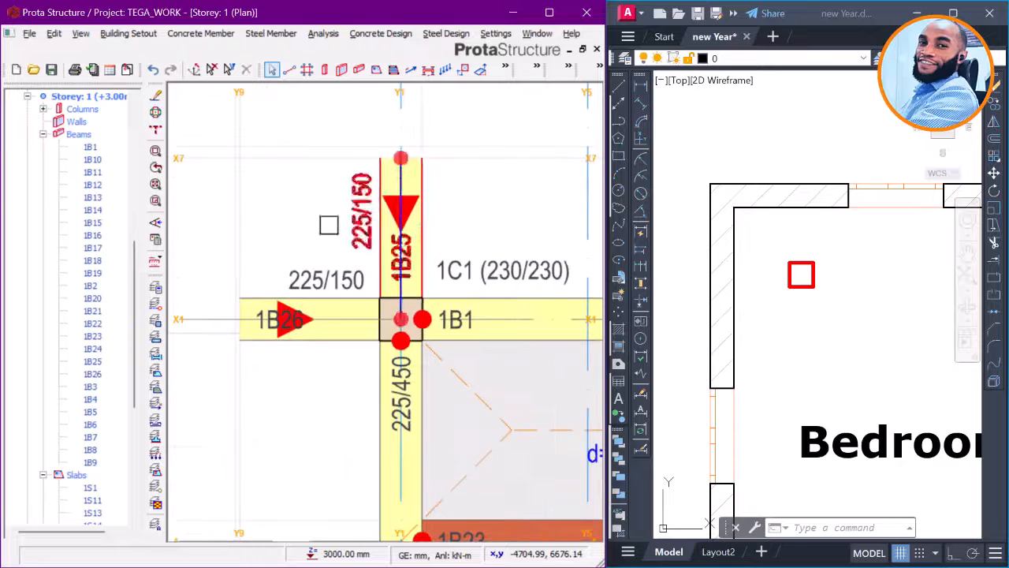
{"action": "scroll", "coordinate": [328, 266], "scroll_direction": "down", "scroll_amount": 3}
{"action": "middle_click_drag", "start_coordinate": [423, 267], "coordinate": [315, 281]}
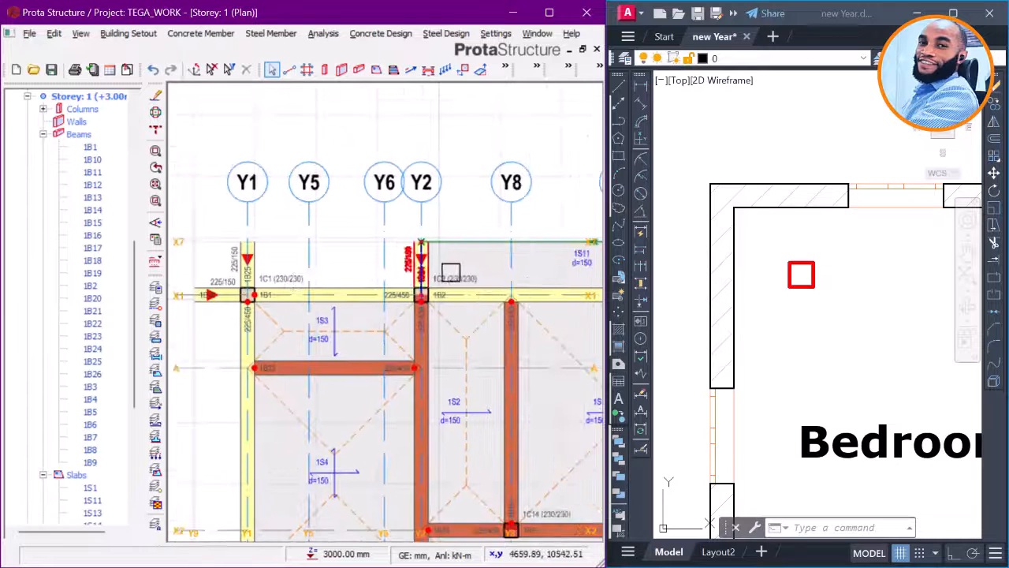
{"action": "left_click", "coordinate": [582, 261]}
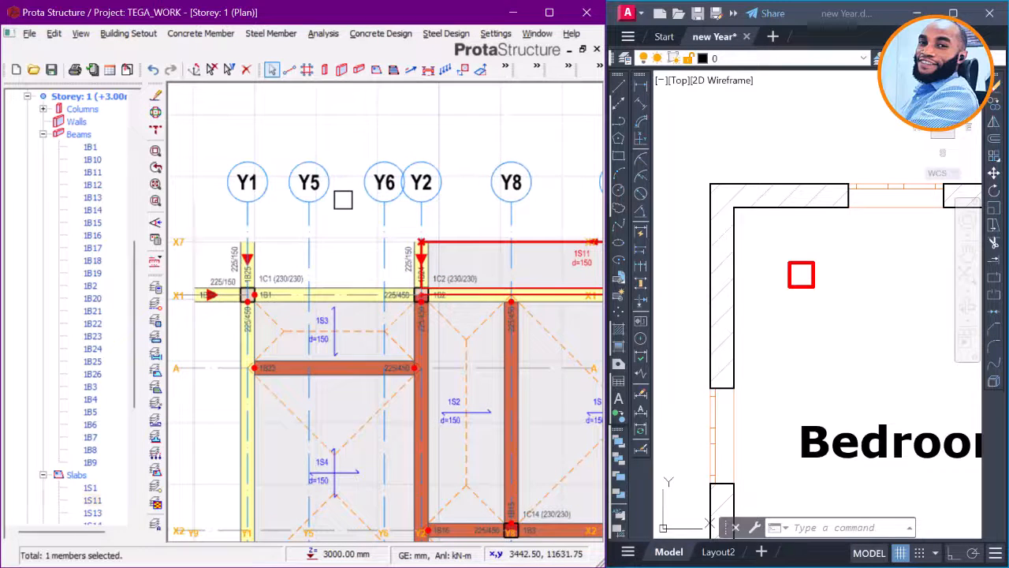
{"action": "right_click", "coordinate": [343, 200]}
{"action": "left_click", "coordinate": [391, 209]}
{"action": "scroll", "coordinate": [212, 234], "scroll_direction": "up", "scroll_amount": 2}
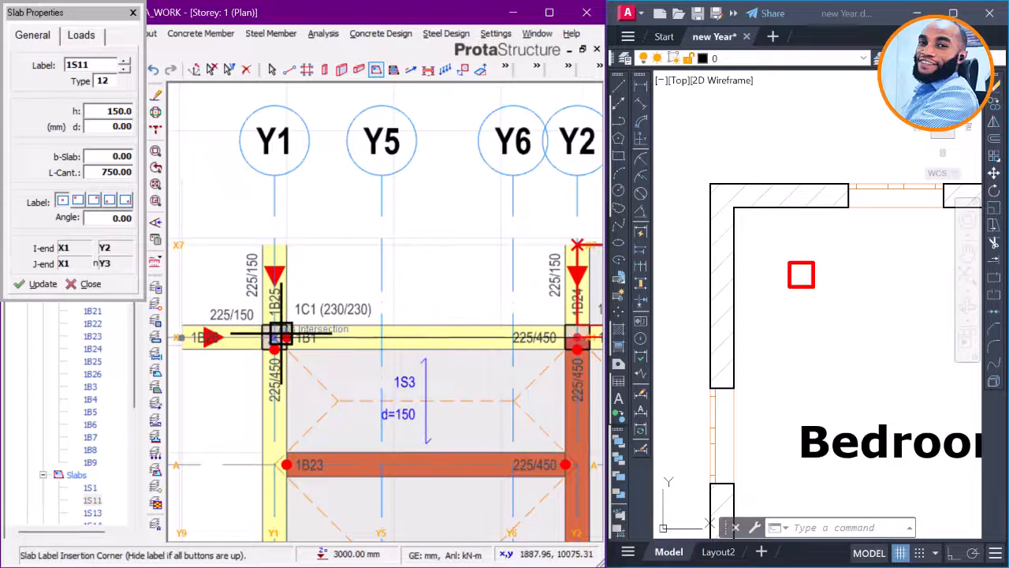
{"action": "left_click", "coordinate": [327, 246]}
{"action": "scroll", "coordinate": [339, 268], "scroll_direction": "down", "scroll_amount": 2}
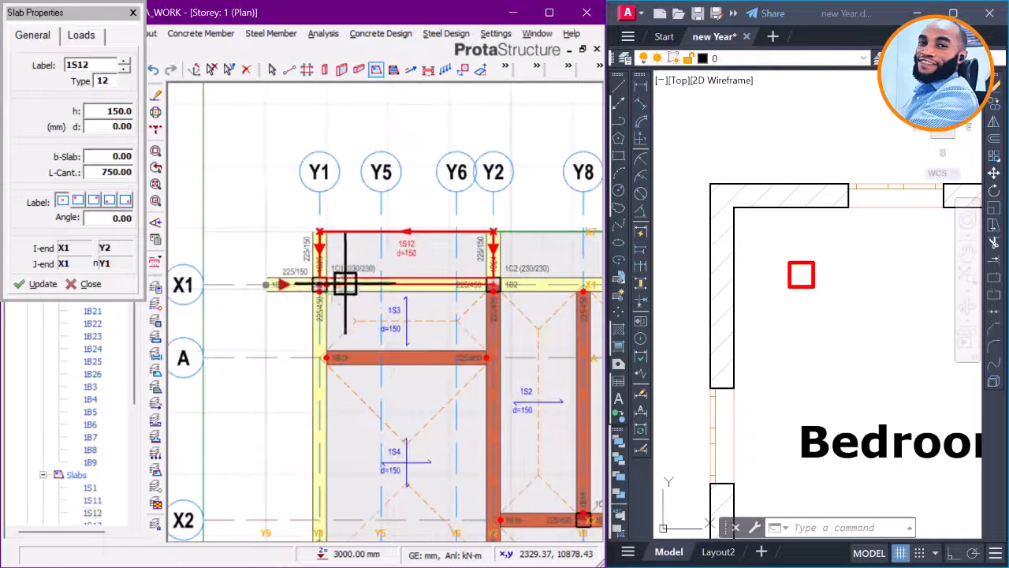
Step: Try to insert a 150 mm slab with 750 mm cantilever along axis Y1 from X1 to X6
{"action": "middle_click_drag", "start_coordinate": [342, 282], "coordinate": [358, 236]}
{"action": "scroll", "coordinate": [358, 236], "scroll_direction": "down", "scroll_amount": 2}
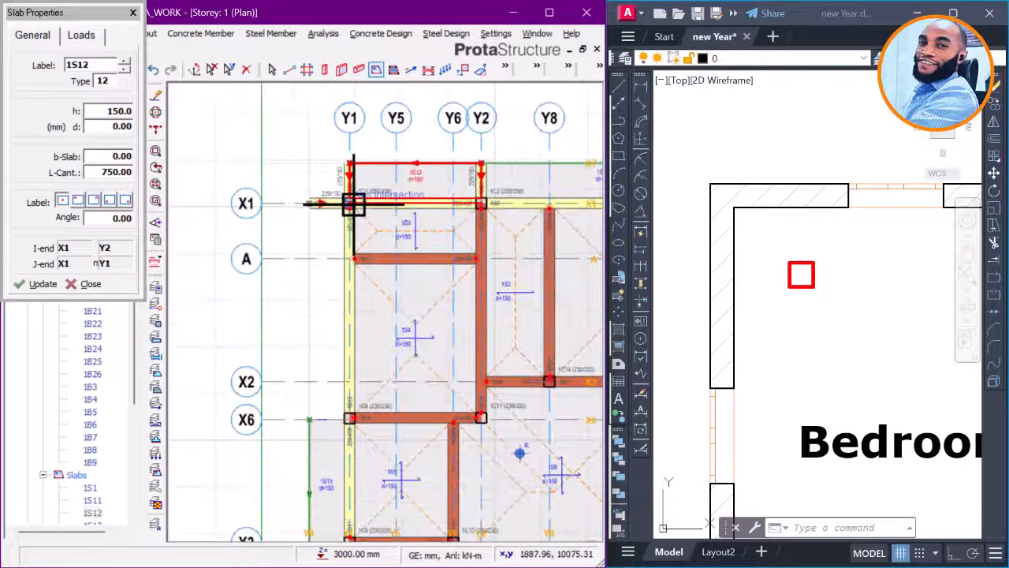
{"action": "left_click", "coordinate": [353, 203]}
{"action": "scroll", "coordinate": [347, 410], "scroll_direction": "up", "scroll_amount": 2}
{"action": "left_click", "coordinate": [355, 428]}
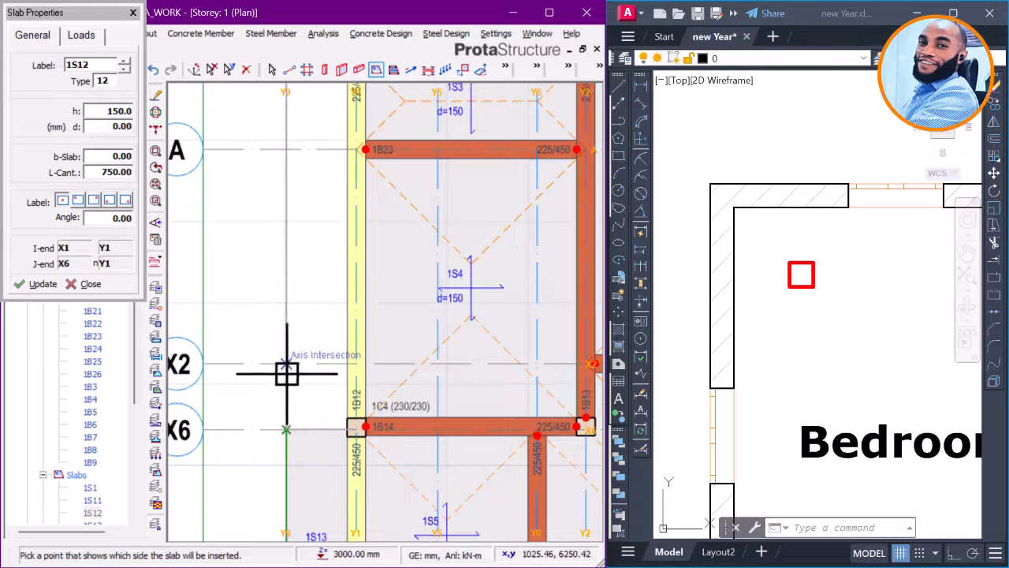
{"action": "left_click", "coordinate": [286, 374]}
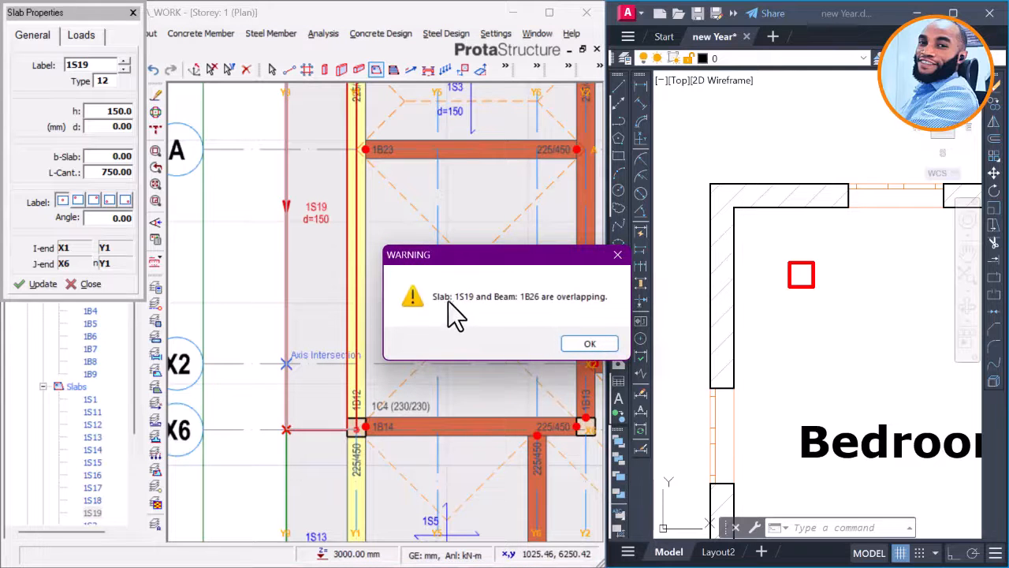
{"action": "left_click", "coordinate": [618, 256]}
{"action": "scroll", "coordinate": [351, 347], "scroll_direction": "down", "scroll_amount": 3}
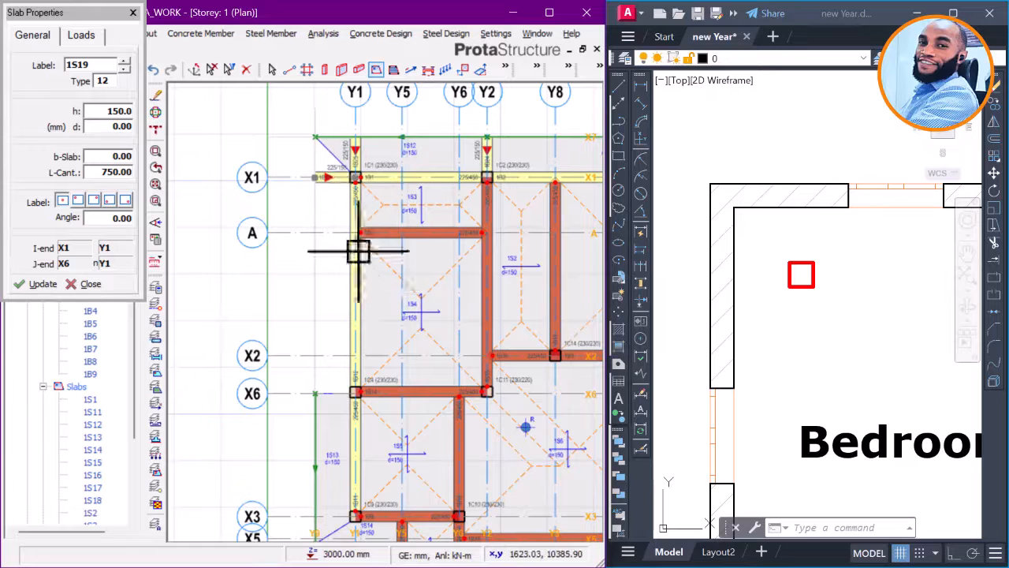
Step: Retry the 750 mm cantilever slab along axis Y1 with its ends reversed, from X6 to X1, and leave slab insertion
{"action": "left_click", "coordinate": [355, 178]}
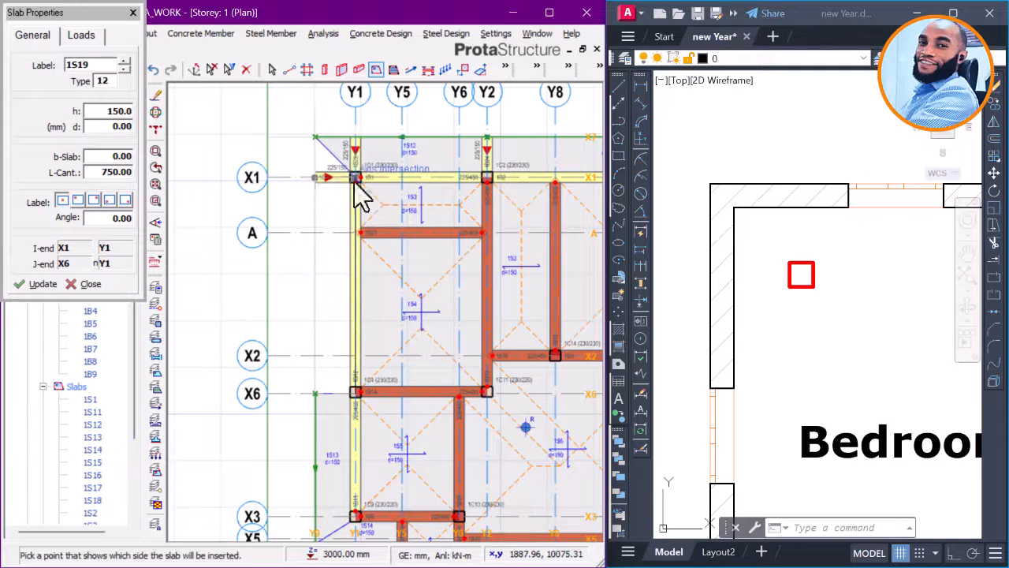
{"action": "left_click", "coordinate": [323, 167]}
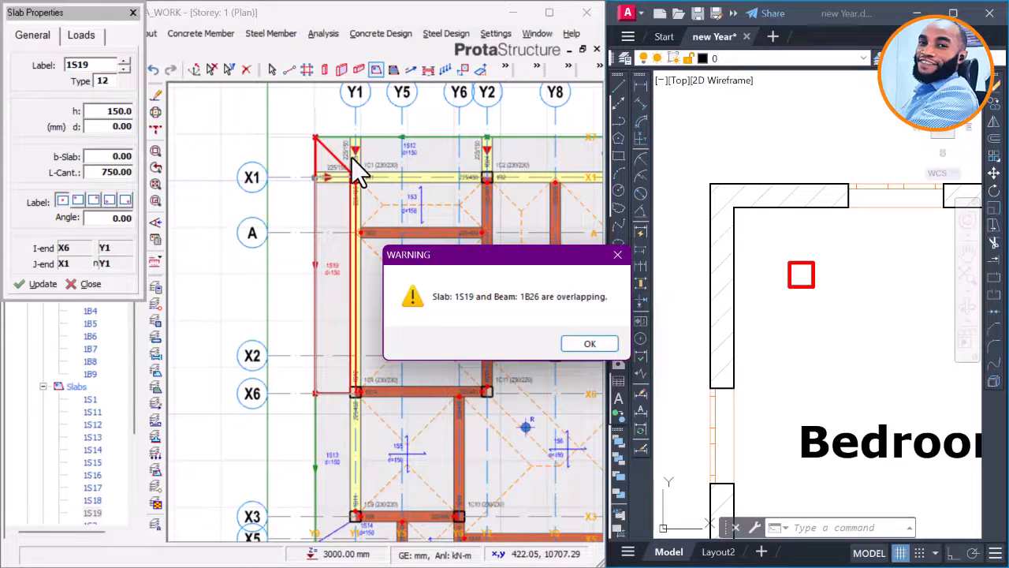
{"action": "left_click", "coordinate": [617, 256]}
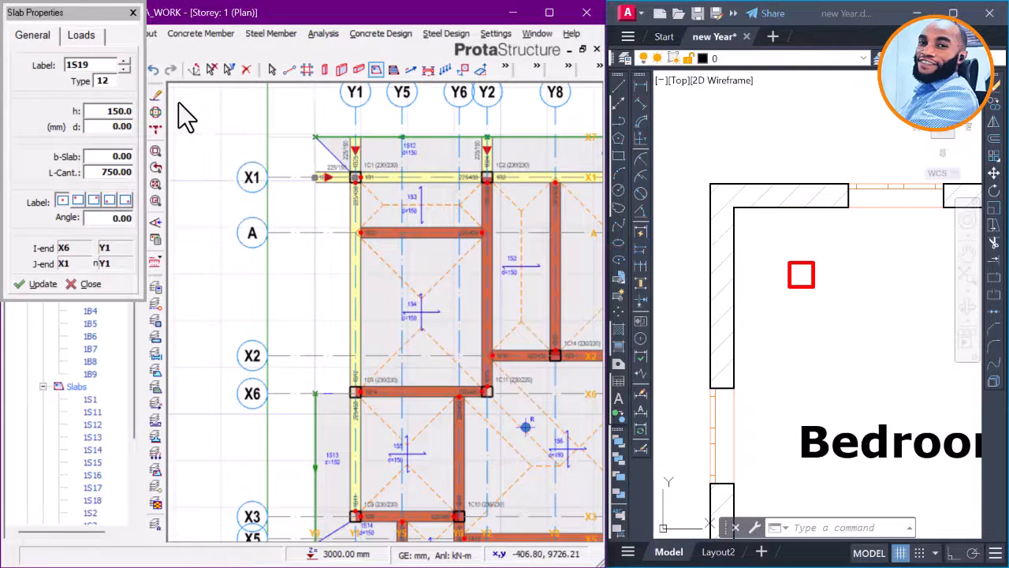
{"action": "key", "text": "Escape"}
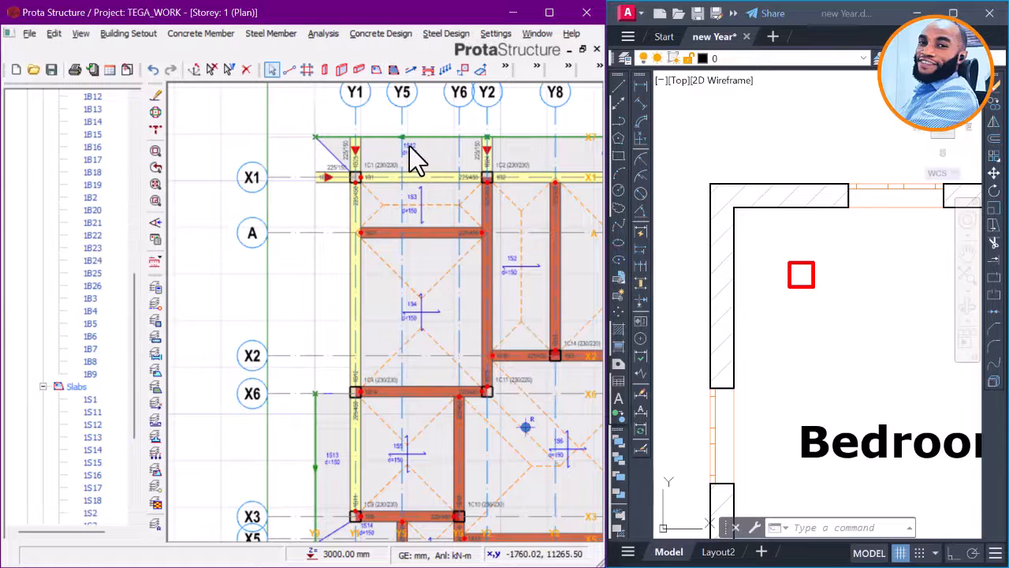
Step: Delete the cantilever slab 1S12 above axis X1 between Y1 and Y2, restricting the element filter to slabs
{"action": "left_click", "coordinate": [411, 142]}
{"action": "scroll", "coordinate": [411, 143], "scroll_direction": "up", "scroll_amount": 1}
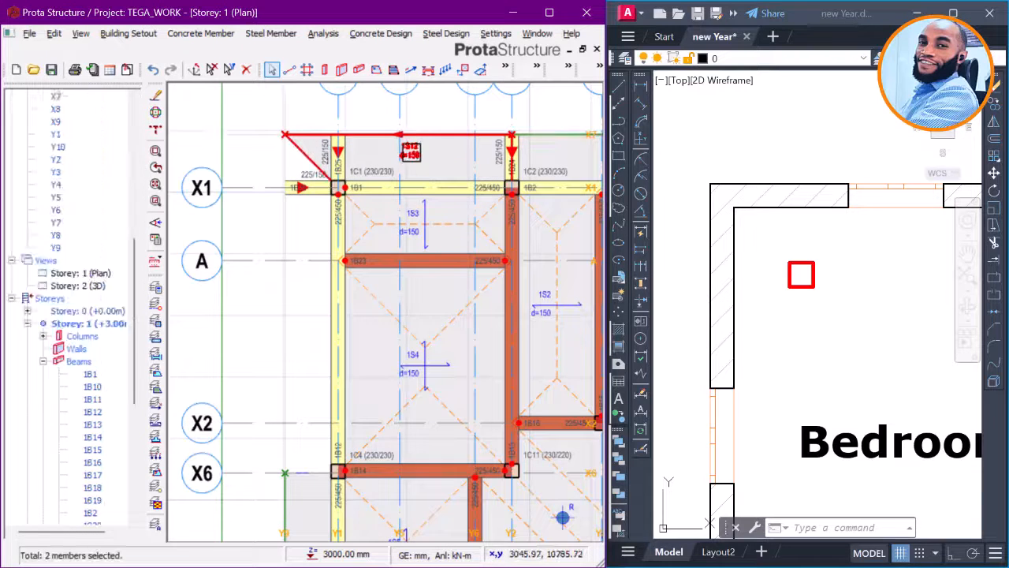
{"action": "key", "text": "Delete"}
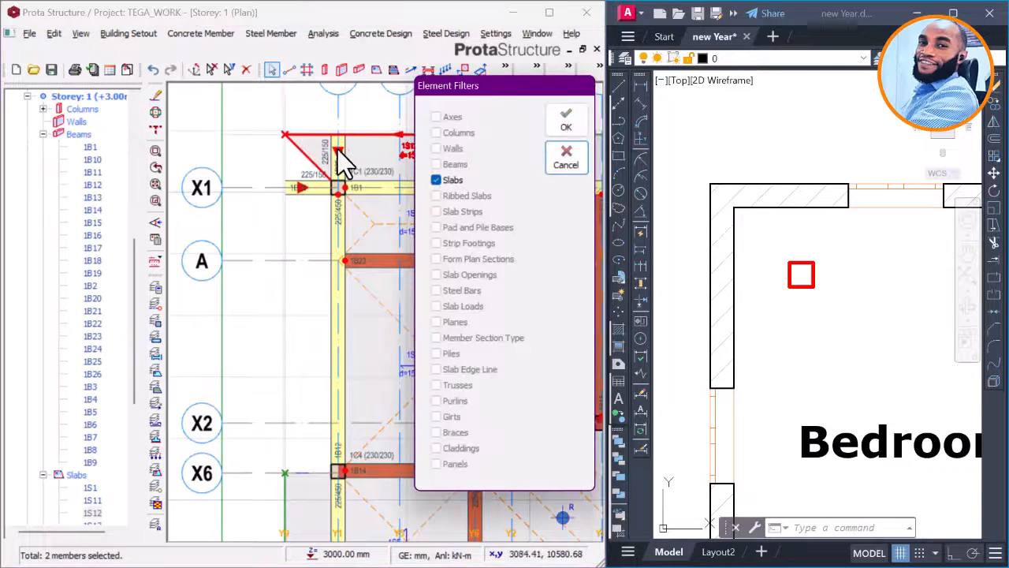
{"action": "left_click", "coordinate": [557, 131]}
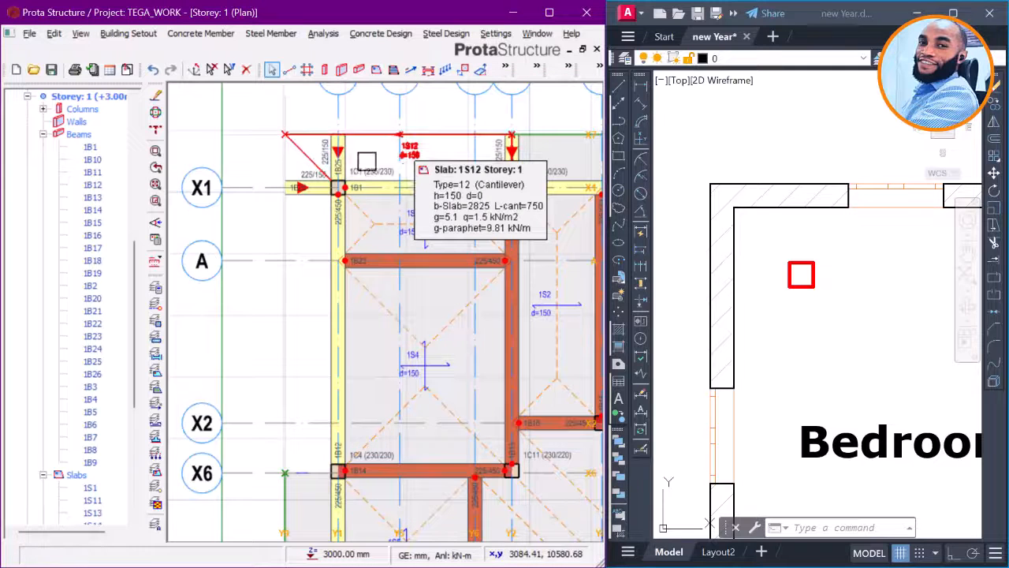
Step: Measure the distance along axis X1 from the Y2 intersection at column 1C2 to beam 1B1's end at column 1C1's inner face
{"action": "scroll", "coordinate": [358, 133], "scroll_direction": "up", "scroll_amount": 1}
{"action": "middle_click_drag", "start_coordinate": [359, 130], "coordinate": [317, 238]}
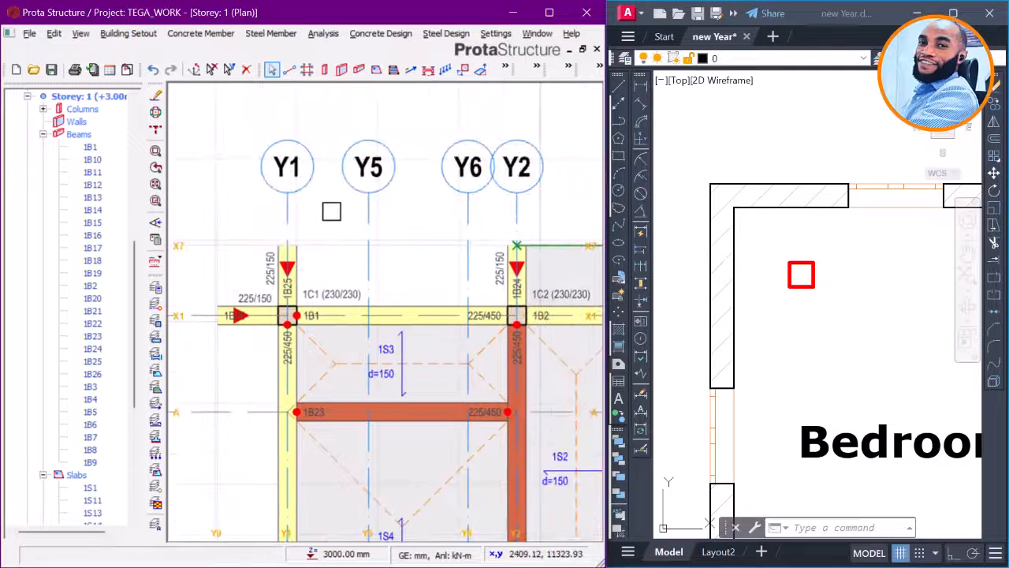
{"action": "right_click", "coordinate": [331, 212]}
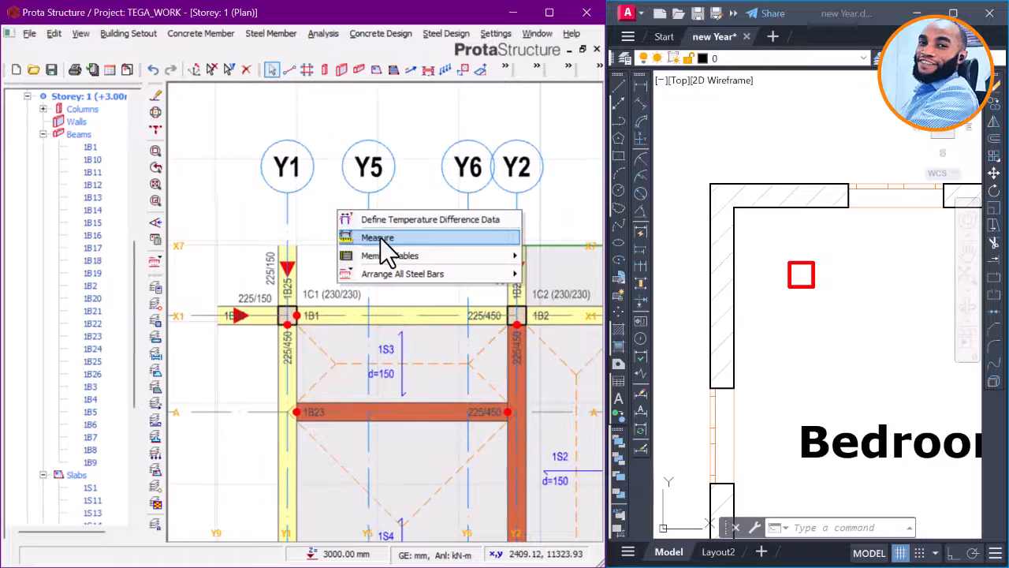
{"action": "left_click", "coordinate": [383, 238]}
{"action": "scroll", "coordinate": [514, 311], "scroll_direction": "up", "scroll_amount": 3}
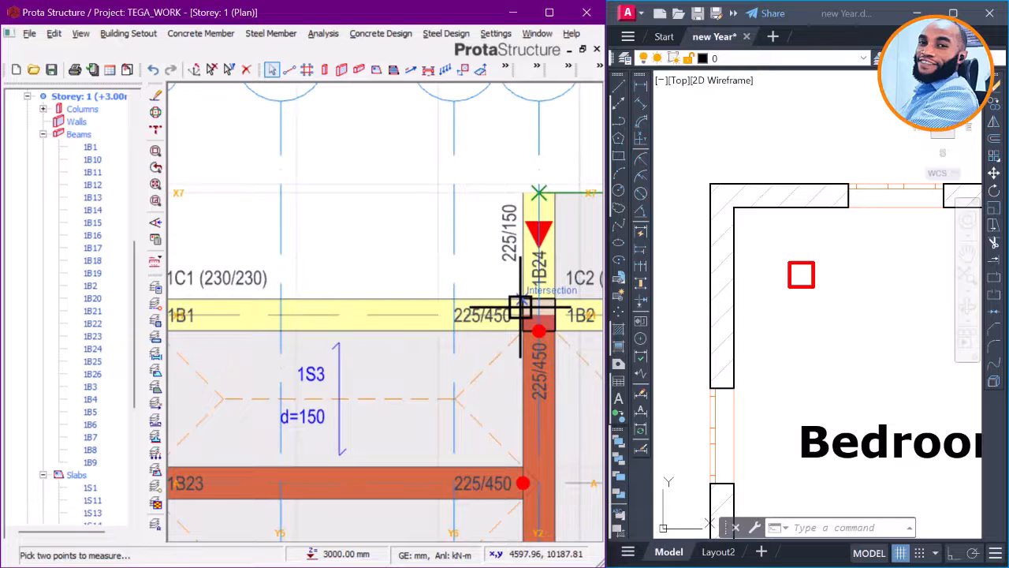
{"action": "scroll", "coordinate": [522, 308], "scroll_direction": "up", "scroll_amount": 2}
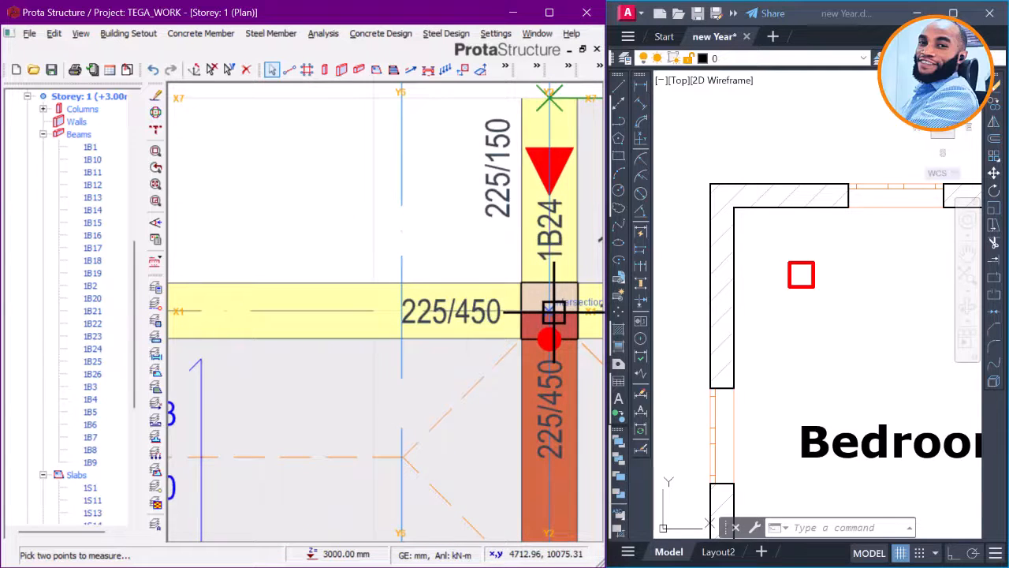
{"action": "left_click", "coordinate": [553, 313]}
{"action": "scroll", "coordinate": [552, 291], "scroll_direction": "down", "scroll_amount": 2}
{"action": "scroll", "coordinate": [339, 272], "scroll_direction": "down", "scroll_amount": 1}
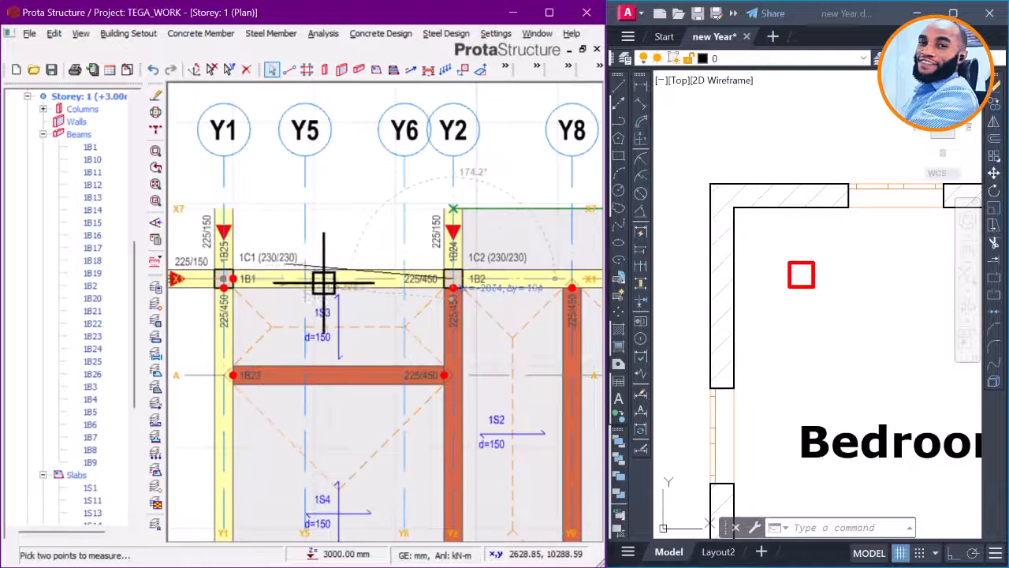
{"action": "scroll", "coordinate": [276, 289], "scroll_direction": "up", "scroll_amount": 3}
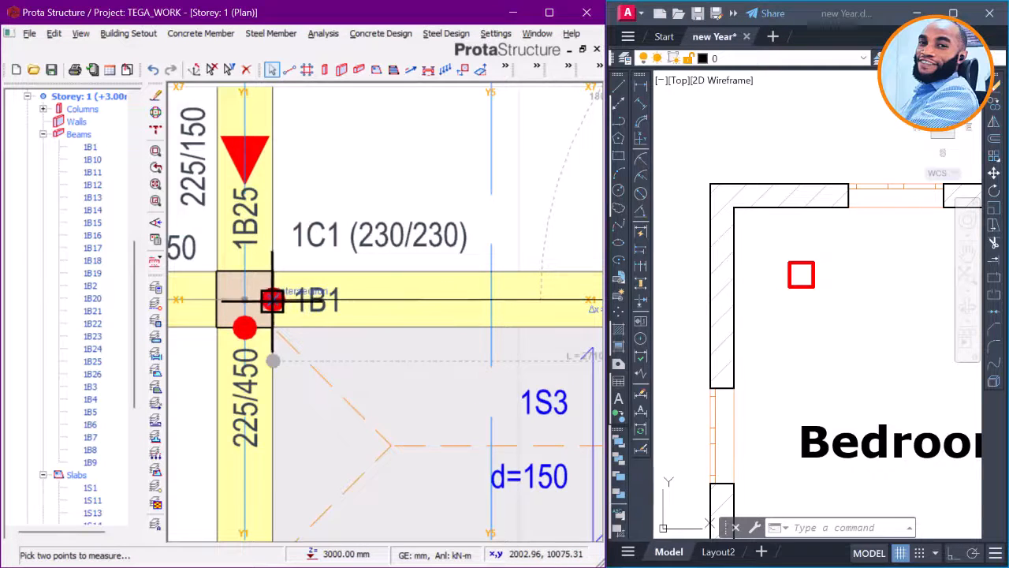
{"action": "scroll", "coordinate": [272, 299], "scroll_direction": "up", "scroll_amount": 1}
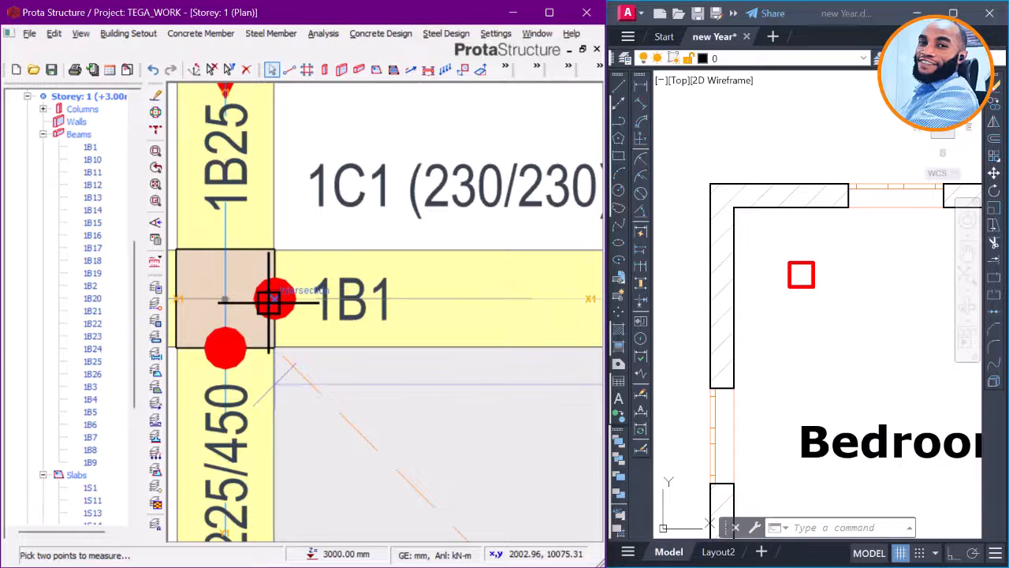
{"action": "scroll", "coordinate": [272, 300], "scroll_direction": "down", "scroll_amount": 4}
{"action": "scroll", "coordinate": [437, 345], "scroll_direction": "up", "scroll_amount": 3}
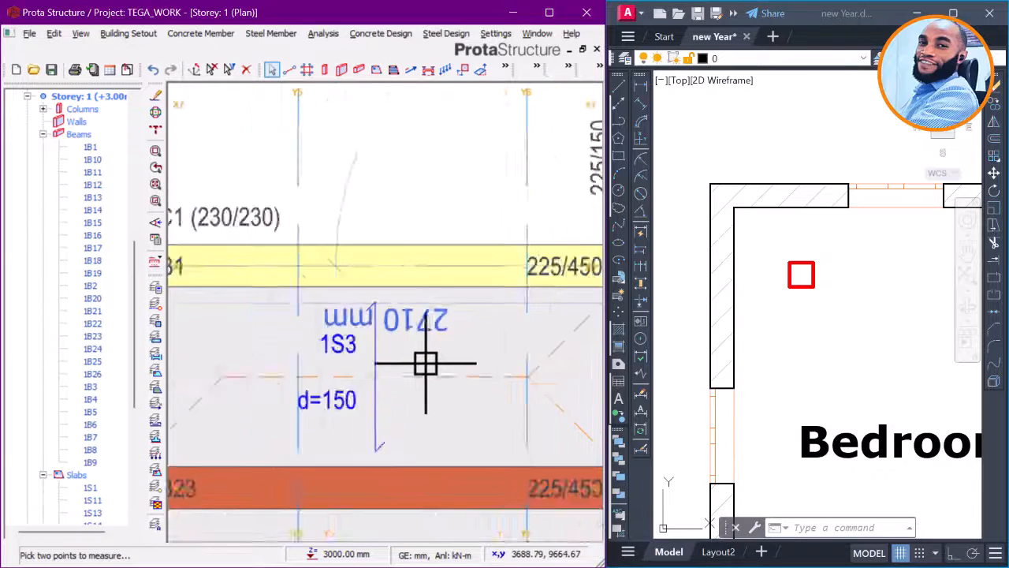
{"action": "scroll", "coordinate": [401, 264], "scroll_direction": "down", "scroll_amount": 3}
{"action": "scroll", "coordinate": [367, 255], "scroll_direction": "up", "scroll_amount": 3}
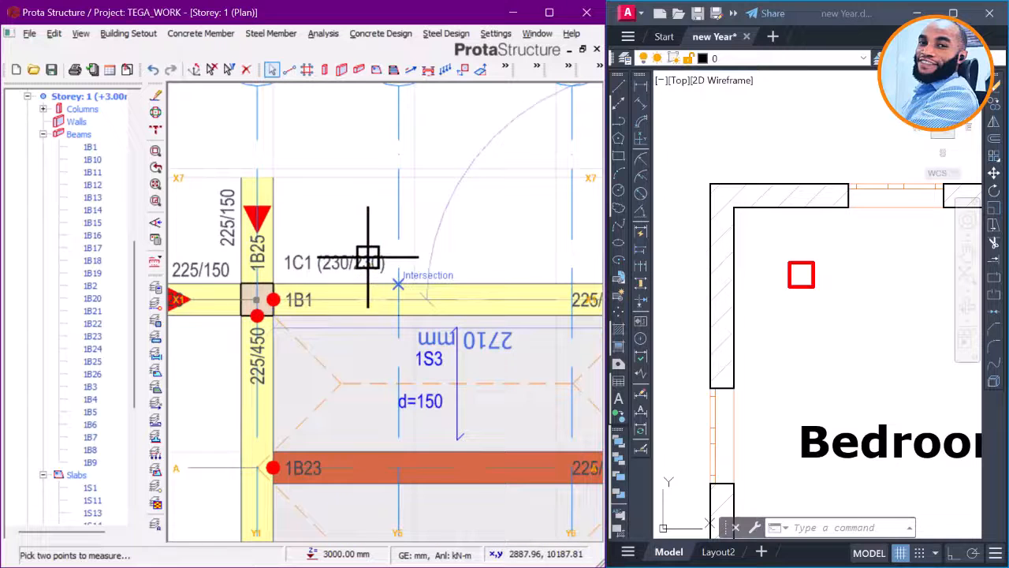
Step: Repeat the measurement in the opposite direction, from beam 1B1's end at column 1C1 to the X1/Y2 intersection, and leave measuring
{"action": "left_click", "coordinate": [272, 300]}
{"action": "scroll", "coordinate": [339, 315], "scroll_direction": "down", "scroll_amount": 3}
{"action": "scroll", "coordinate": [544, 301], "scroll_direction": "up", "scroll_amount": 3}
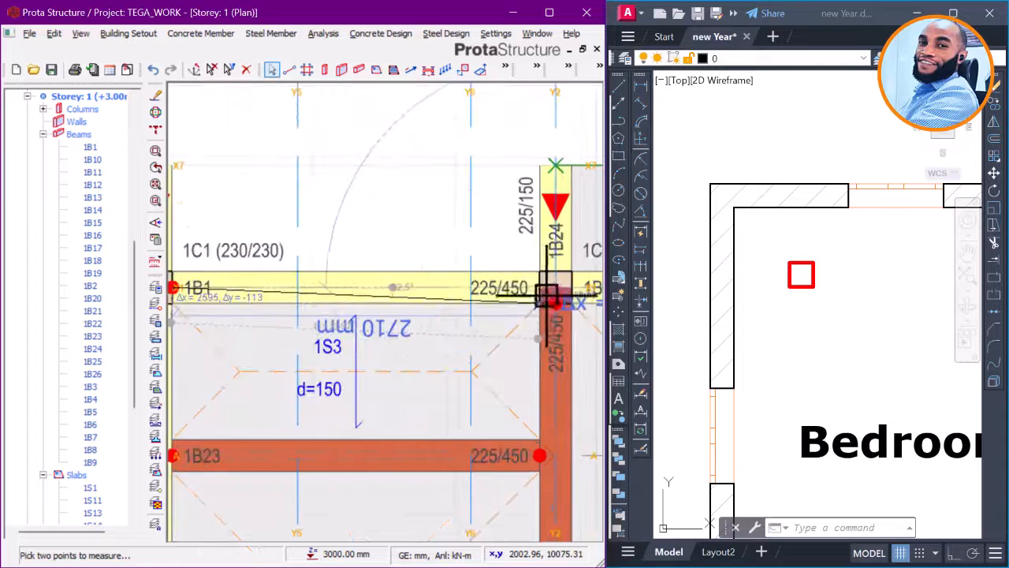
{"action": "scroll", "coordinate": [552, 292], "scroll_direction": "up", "scroll_amount": 1}
{"action": "left_click", "coordinate": [558, 286]}
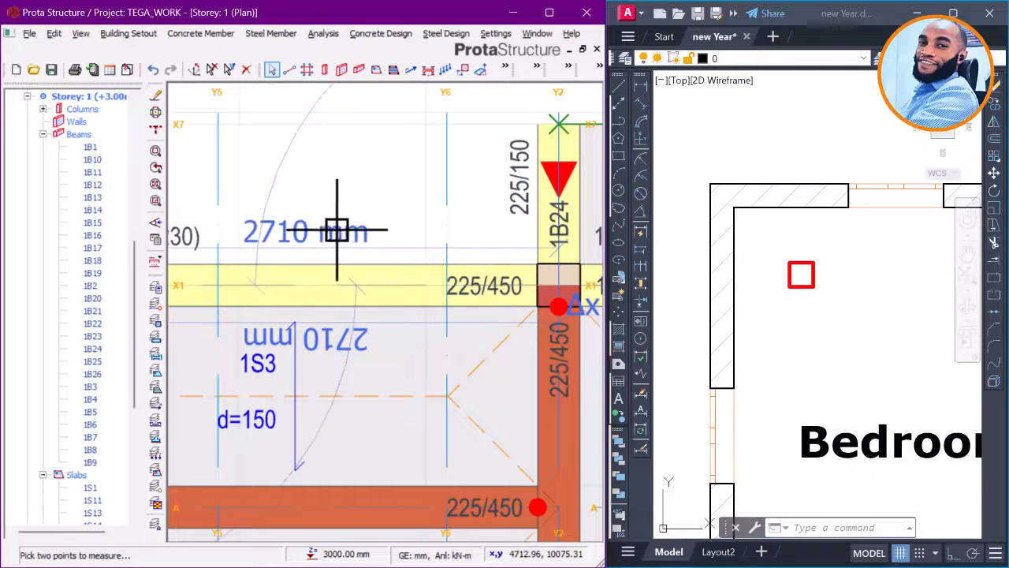
{"action": "scroll", "coordinate": [327, 232], "scroll_direction": "down", "scroll_amount": 2}
{"action": "scroll", "coordinate": [340, 266], "scroll_direction": "up", "scroll_amount": 1}
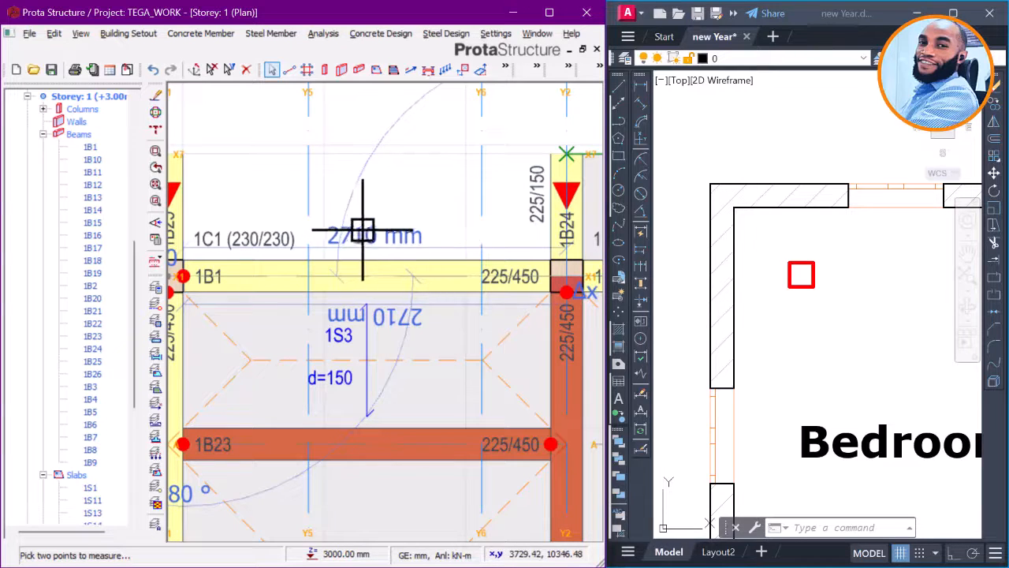
{"action": "scroll", "coordinate": [437, 247], "scroll_direction": "down", "scroll_amount": 1}
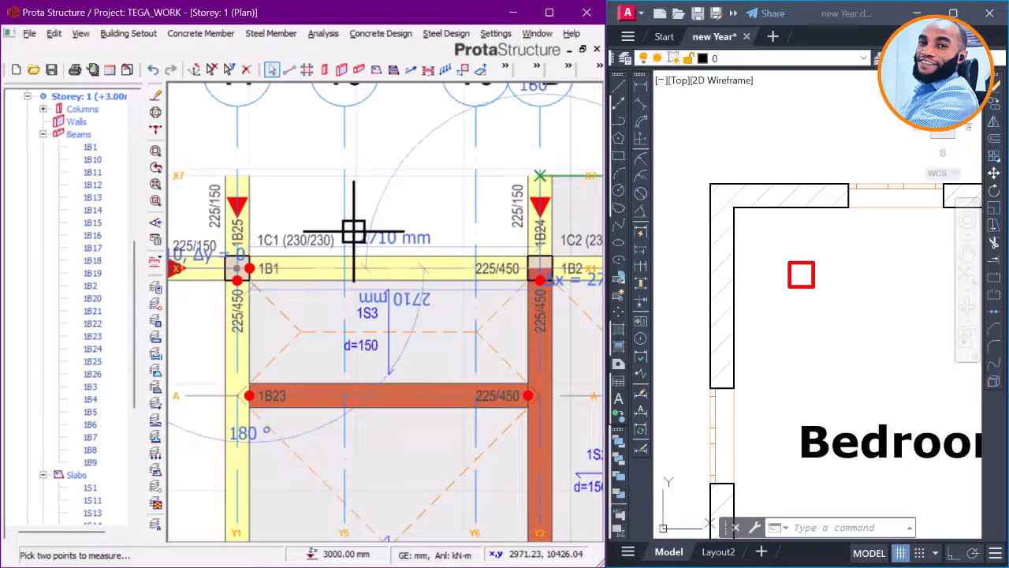
{"action": "scroll", "coordinate": [429, 205], "scroll_direction": "down", "scroll_amount": 2}
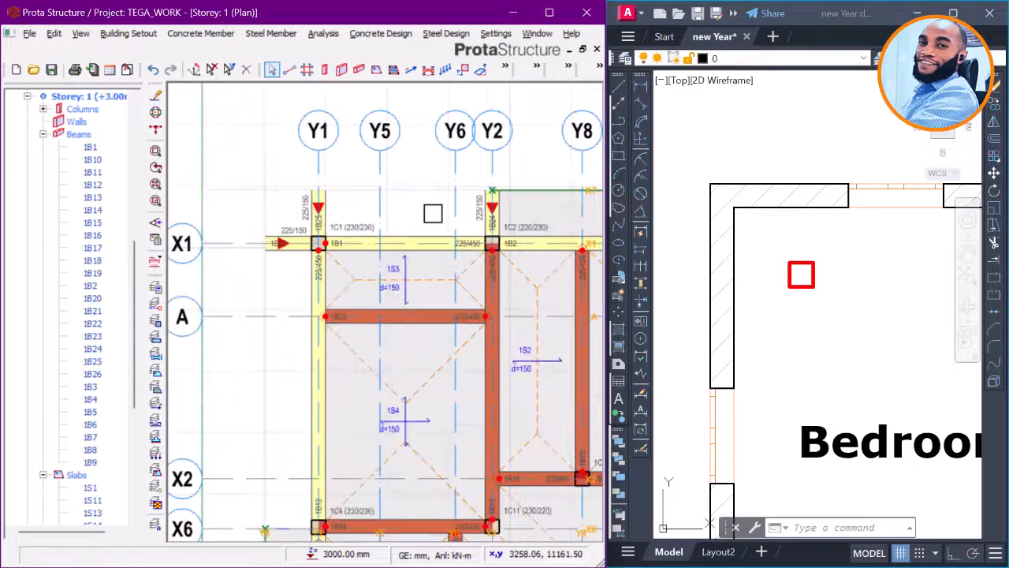
Step: Start a new slab based on cantilever slab 1S11 and set its slab width to 2710 mm
{"action": "middle_click_drag", "start_coordinate": [528, 229], "coordinate": [528, 253]}
{"action": "left_click", "coordinate": [524, 241]}
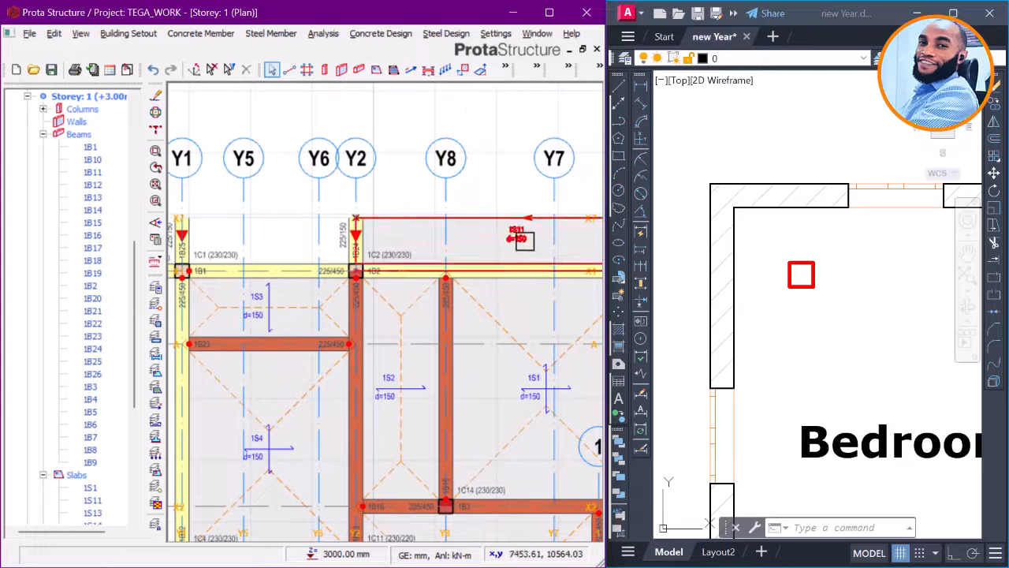
{"action": "right_click", "coordinate": [497, 177]}
{"action": "left_click", "coordinate": [529, 188]}
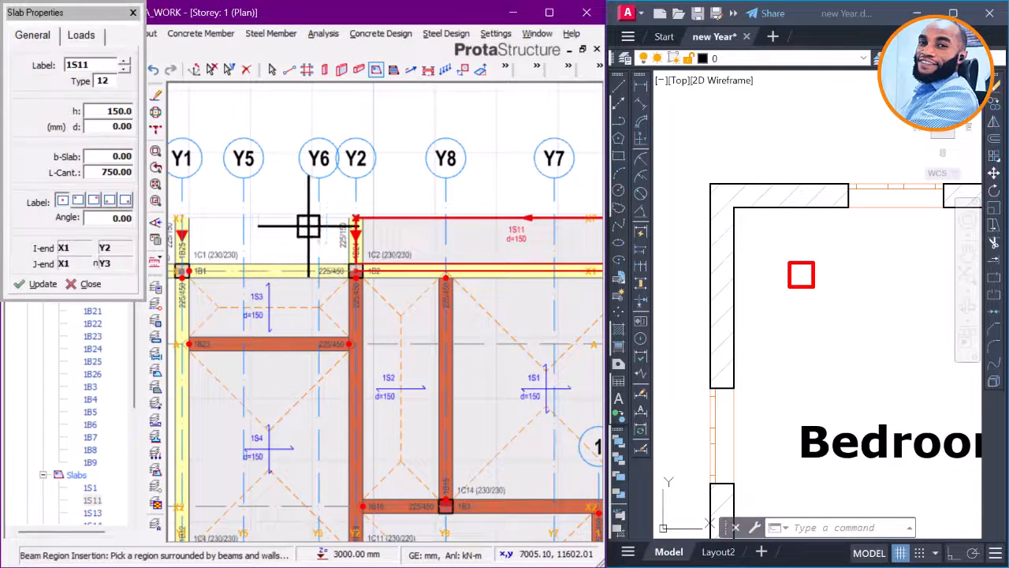
{"action": "middle_click_drag", "start_coordinate": [304, 225], "coordinate": [459, 256]}
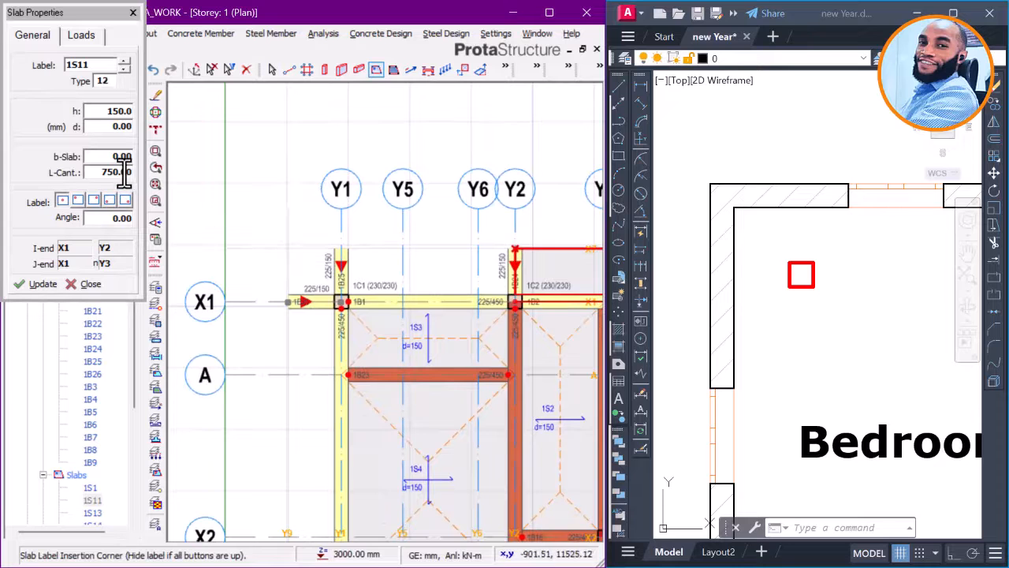
{"action": "scroll", "coordinate": [450, 279], "scroll_direction": "up", "scroll_amount": 2}
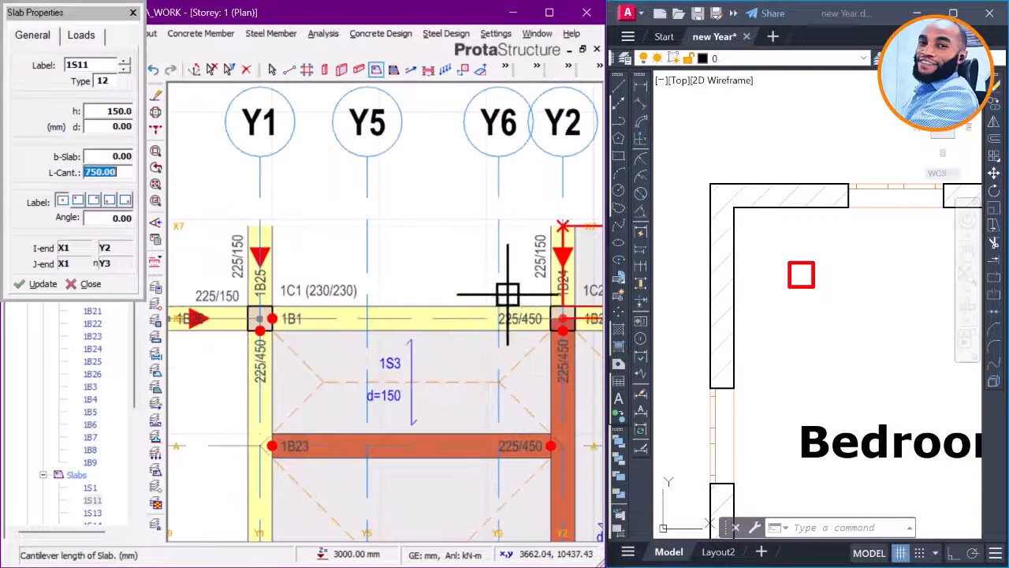
{"action": "left_click", "coordinate": [119, 156]}
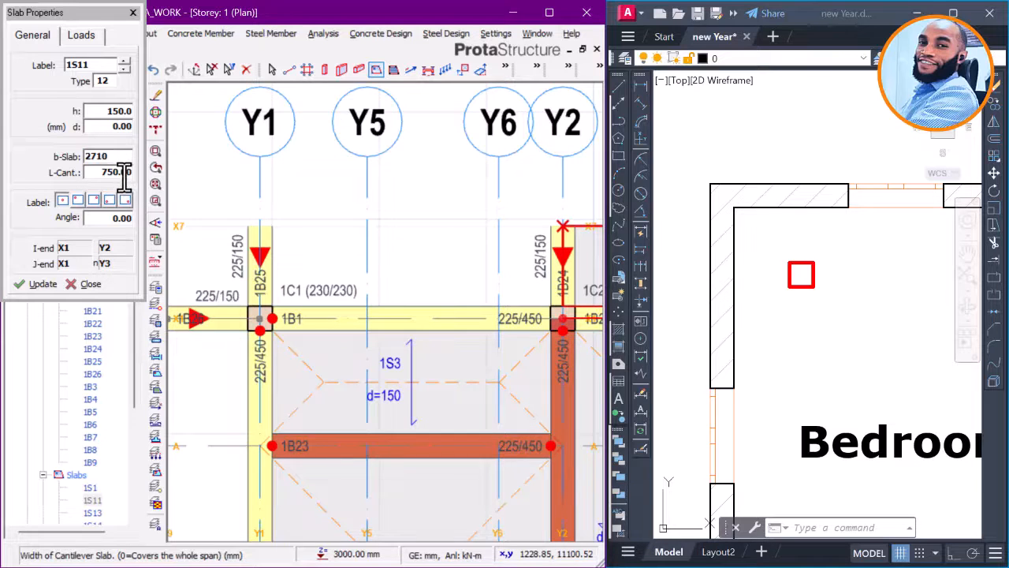
{"action": "left_click", "coordinate": [122, 173]}
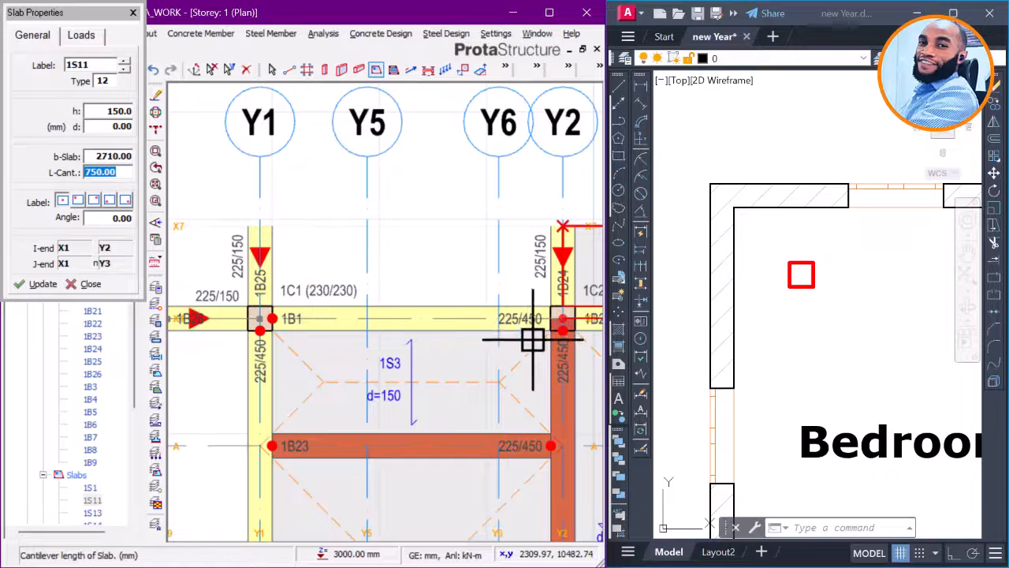
Step: Insert the 150 mm slab with 750 mm cantilever along axis X1 from Y2 to Y1 on the outer side, and leave slab insertion
{"action": "scroll", "coordinate": [564, 319], "scroll_direction": "up", "scroll_amount": 1}
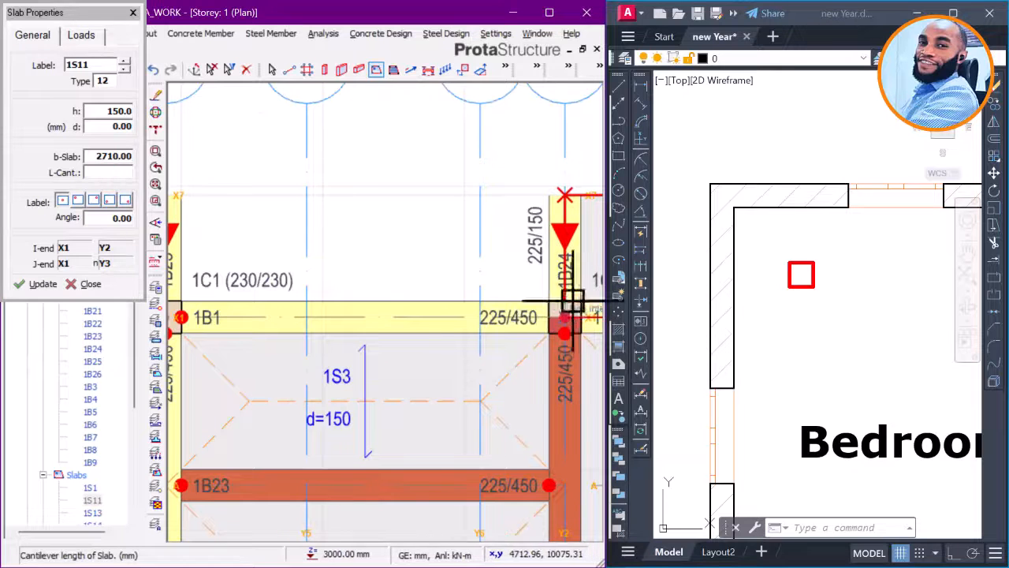
{"action": "scroll", "coordinate": [564, 319], "scroll_direction": "down", "scroll_amount": 1}
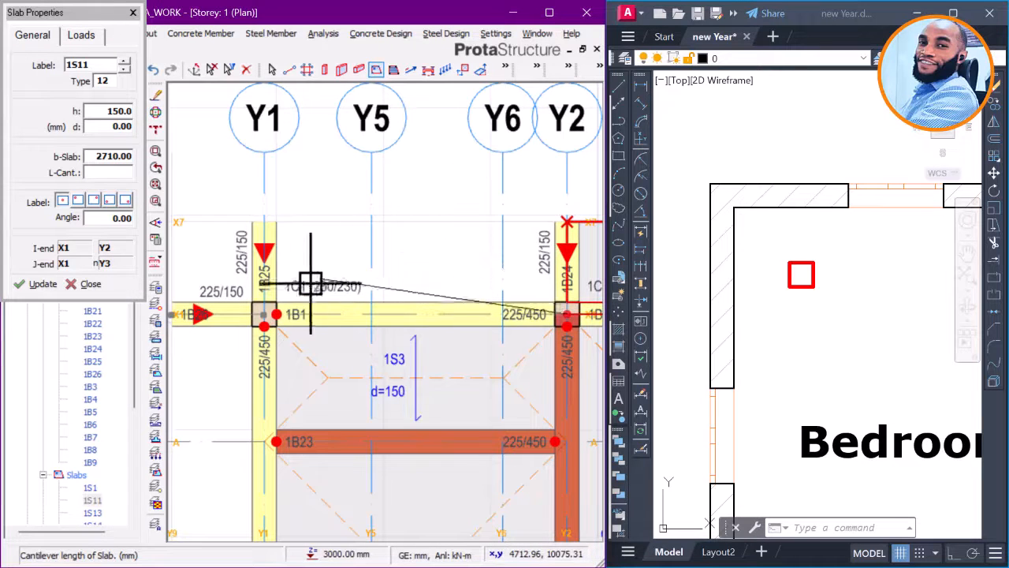
{"action": "left_click", "coordinate": [265, 315]}
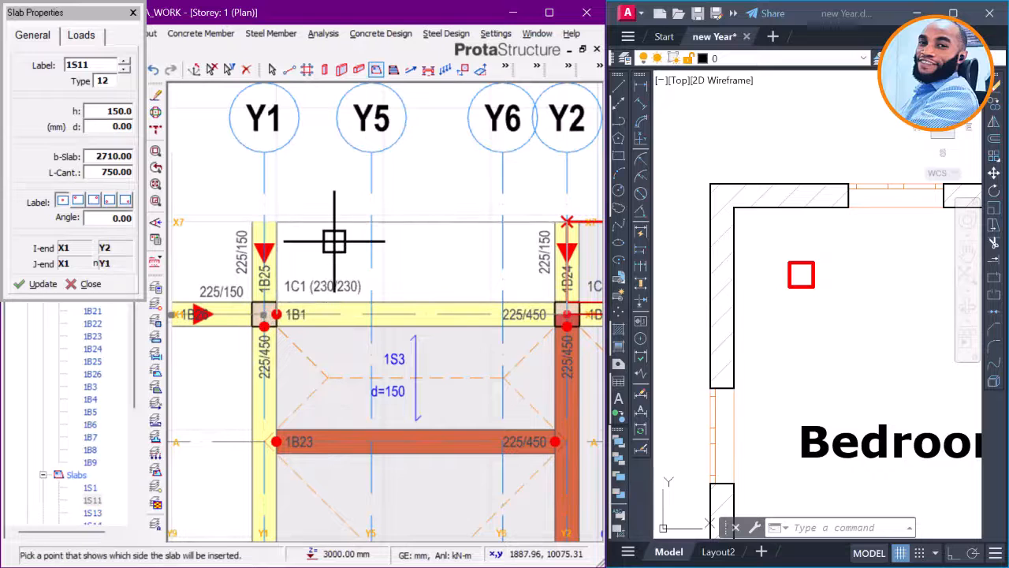
{"action": "left_click", "coordinate": [266, 252]}
{"action": "scroll", "coordinate": [292, 257], "scroll_direction": "up", "scroll_amount": 1}
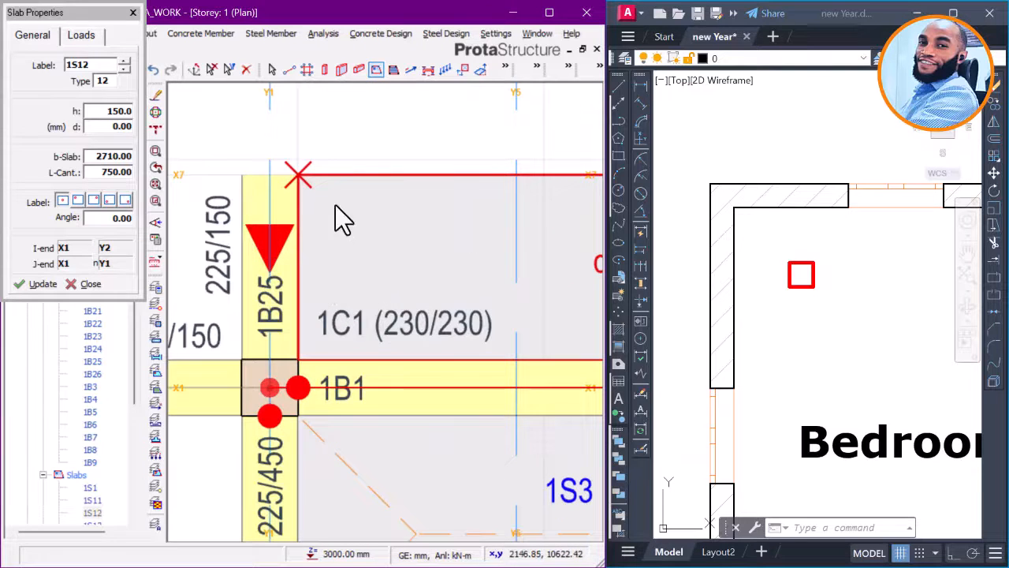
{"action": "key", "text": "Escape"}
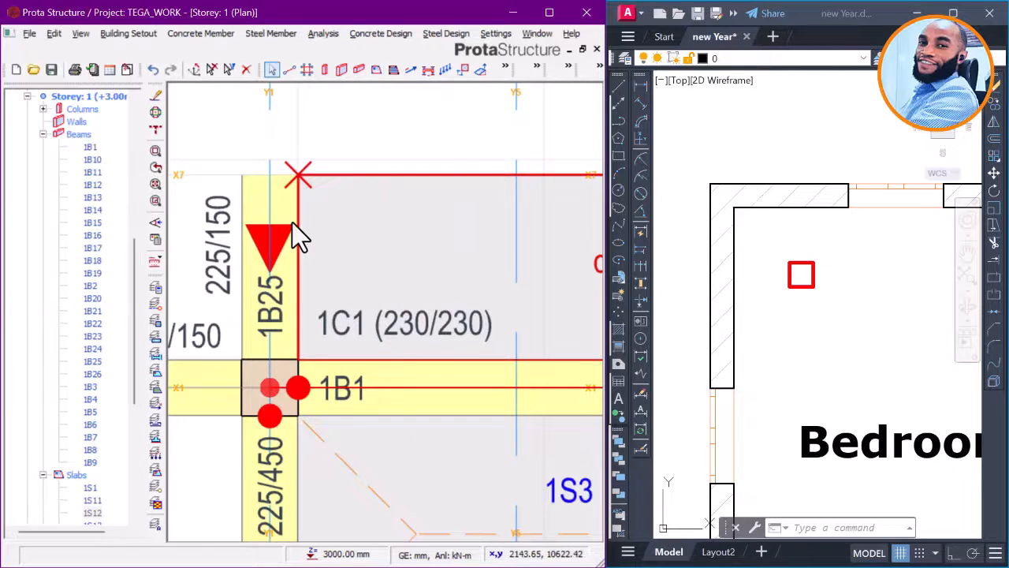
{"action": "scroll", "coordinate": [294, 216], "scroll_direction": "down", "scroll_amount": 1}
{"action": "scroll", "coordinate": [295, 221], "scroll_direction": "up", "scroll_amount": 1}
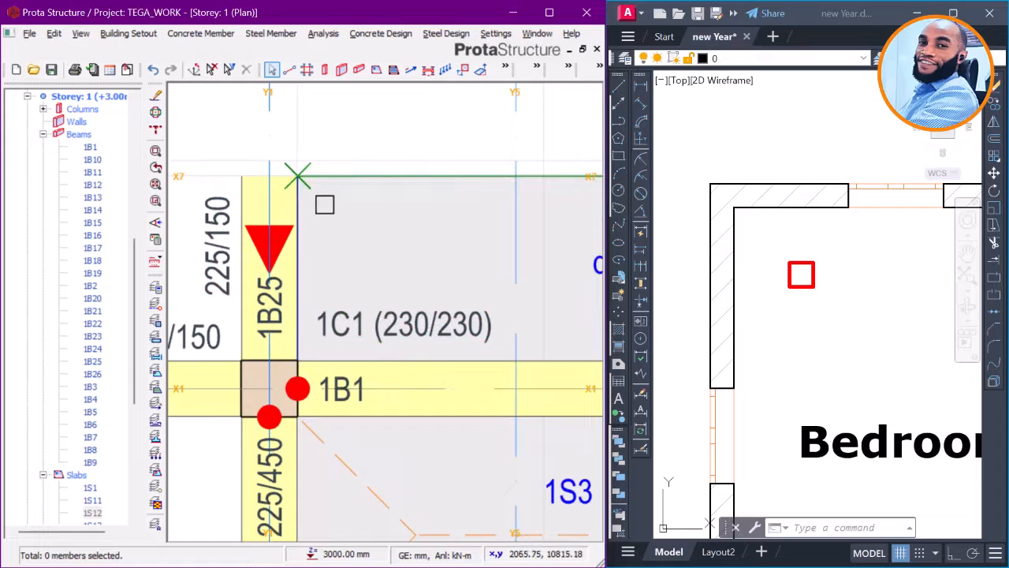
{"action": "scroll", "coordinate": [325, 205], "scroll_direction": "down", "scroll_amount": 5}
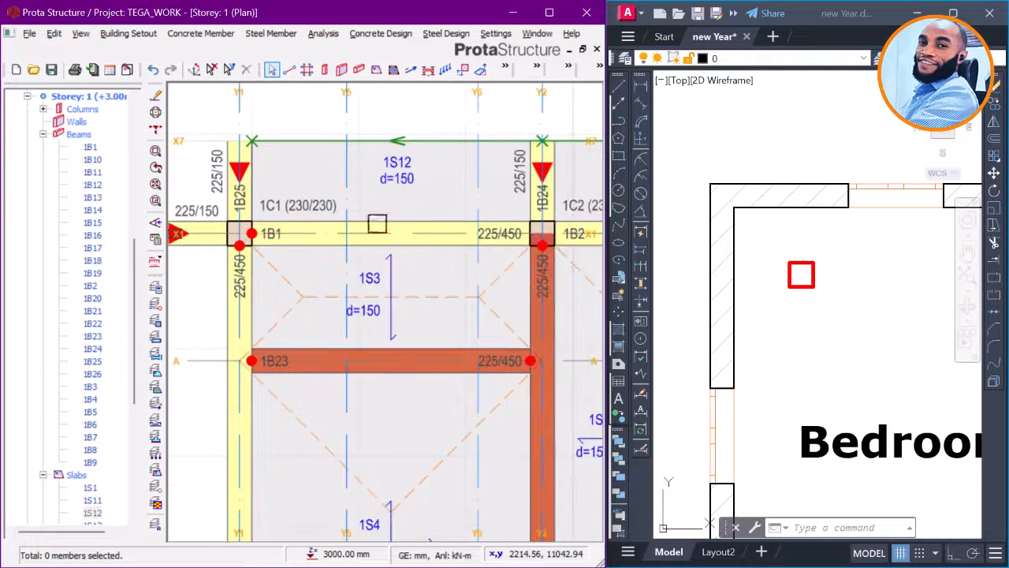
Step: Measure the distance along axis Y1 from the X6 intersection at column 1C4 to the beam end at column 1C1's inner face, and leave measuring
{"action": "scroll", "coordinate": [377, 223], "scroll_direction": "down", "scroll_amount": 3}
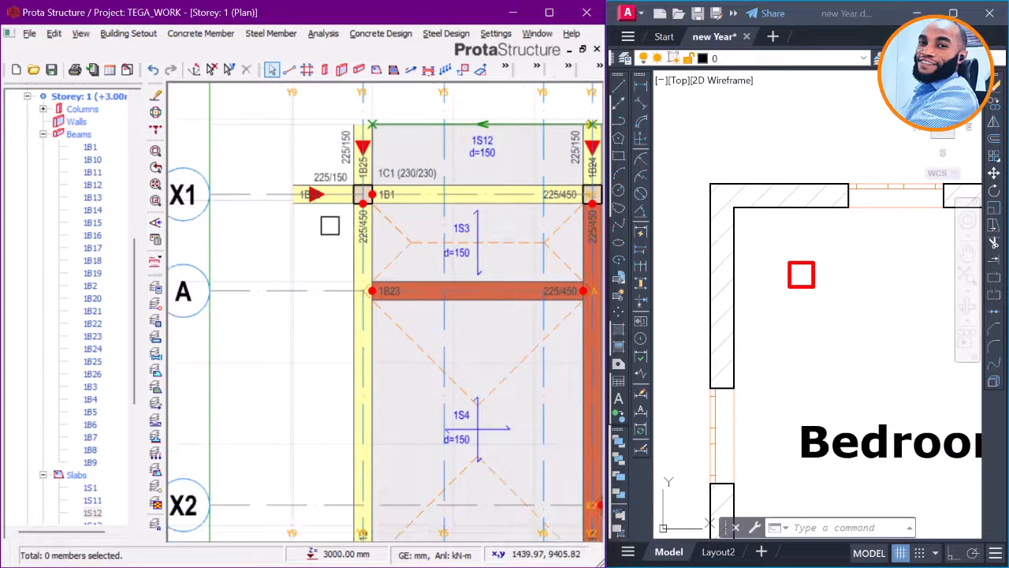
{"action": "scroll", "coordinate": [341, 254], "scroll_direction": "up", "scroll_amount": 2}
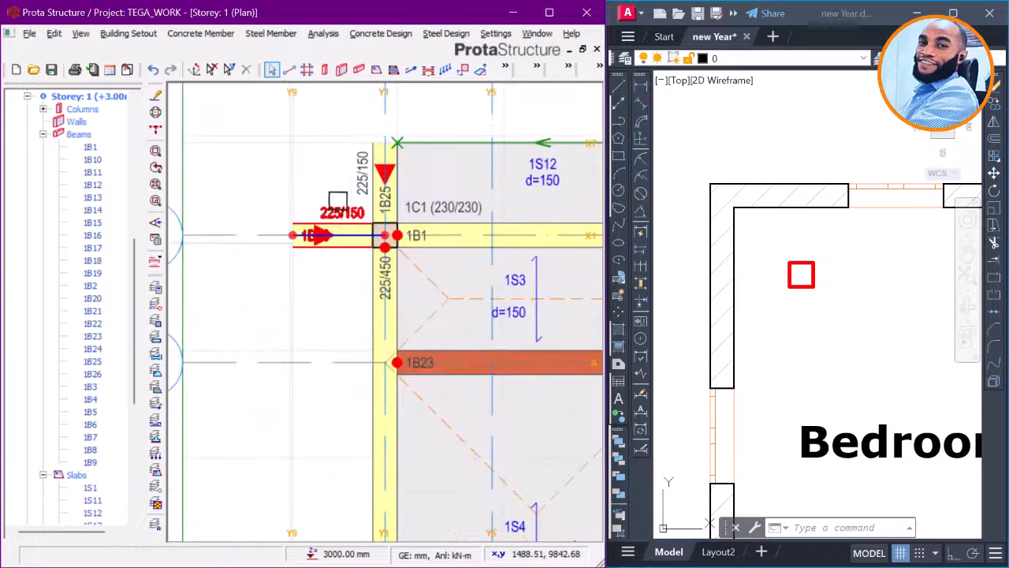
{"action": "scroll", "coordinate": [337, 198], "scroll_direction": "down", "scroll_amount": 3}
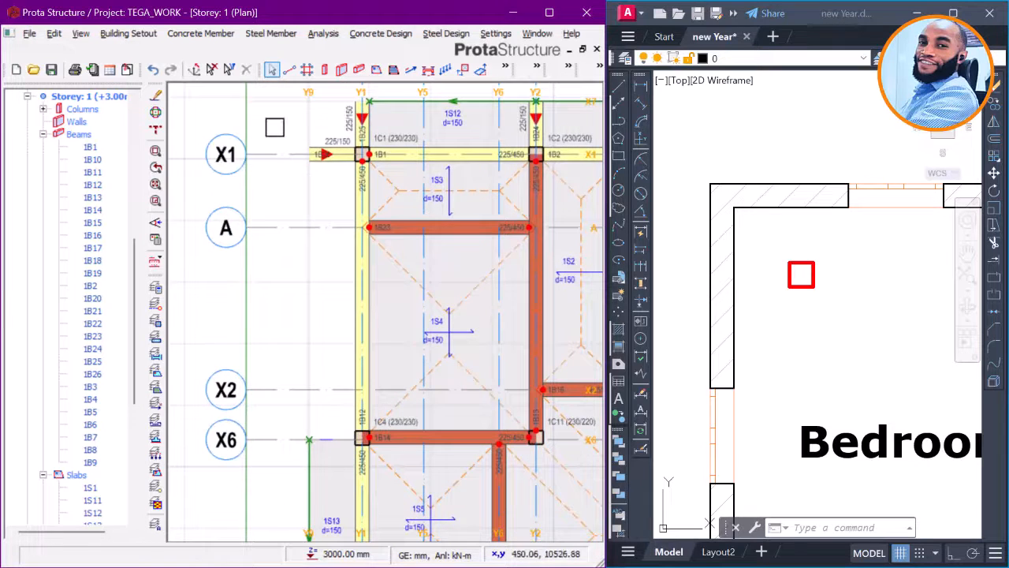
{"action": "right_click", "coordinate": [282, 124]}
{"action": "left_click", "coordinate": [312, 153]}
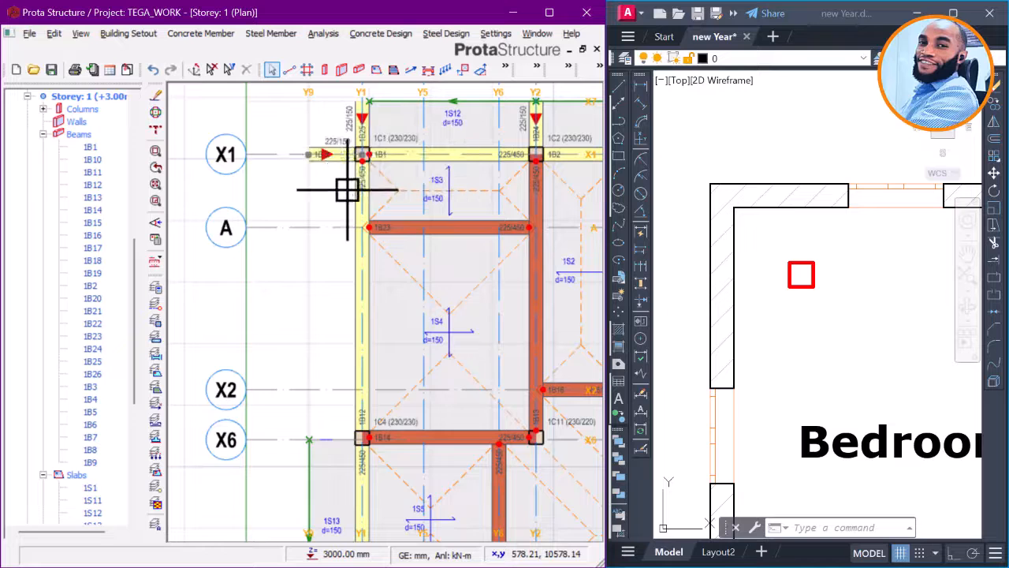
{"action": "scroll", "coordinate": [361, 155], "scroll_direction": "up", "scroll_amount": 4}
{"action": "scroll", "coordinate": [360, 155], "scroll_direction": "down", "scroll_amount": 4}
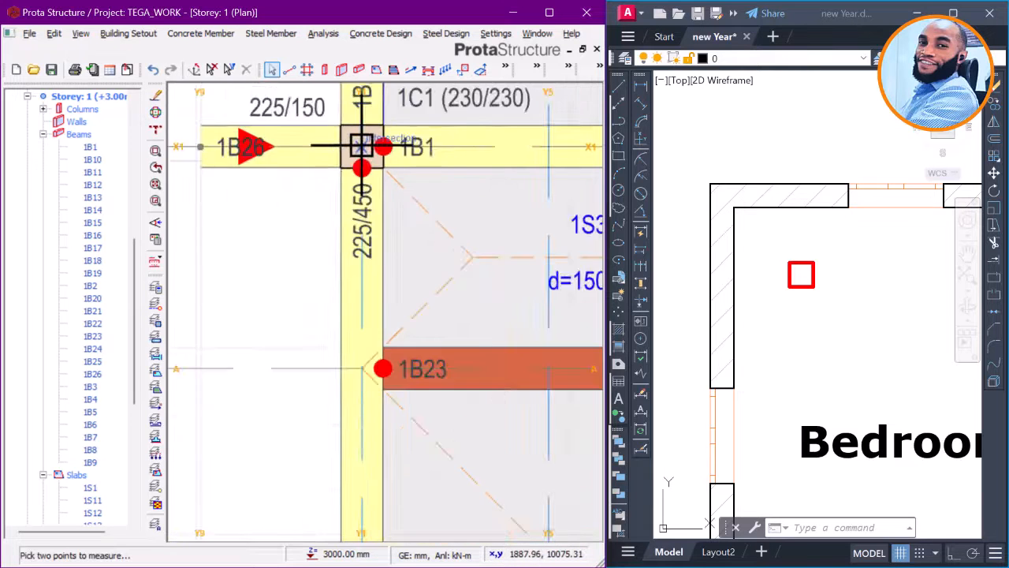
{"action": "scroll", "coordinate": [361, 438], "scroll_direction": "up", "scroll_amount": 3}
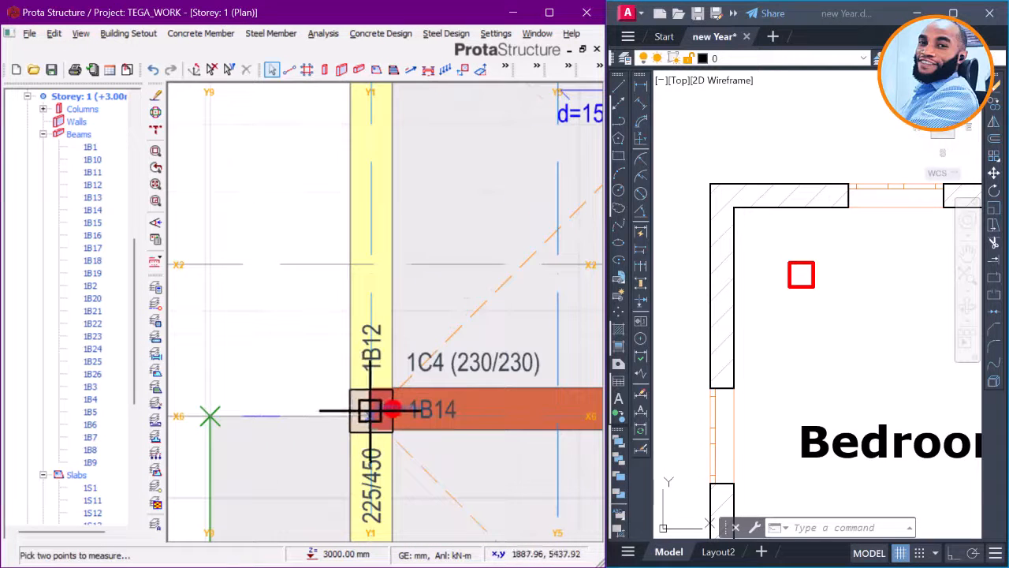
{"action": "left_click", "coordinate": [371, 411]}
{"action": "scroll", "coordinate": [327, 444], "scroll_direction": "down", "scroll_amount": 3}
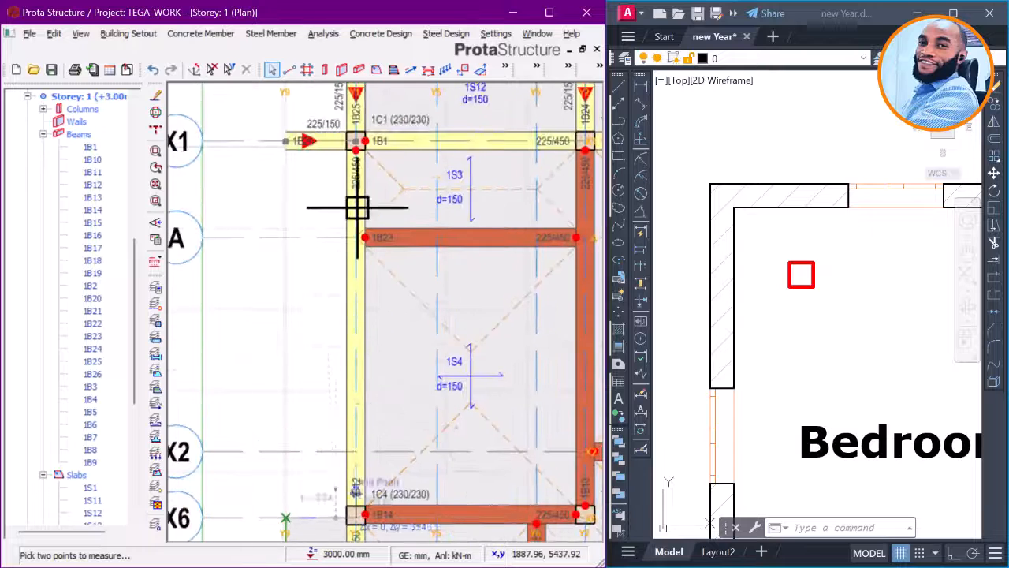
{"action": "scroll", "coordinate": [356, 207], "scroll_direction": "up", "scroll_amount": 1}
{"action": "scroll", "coordinate": [369, 140], "scroll_direction": "up", "scroll_amount": 1}
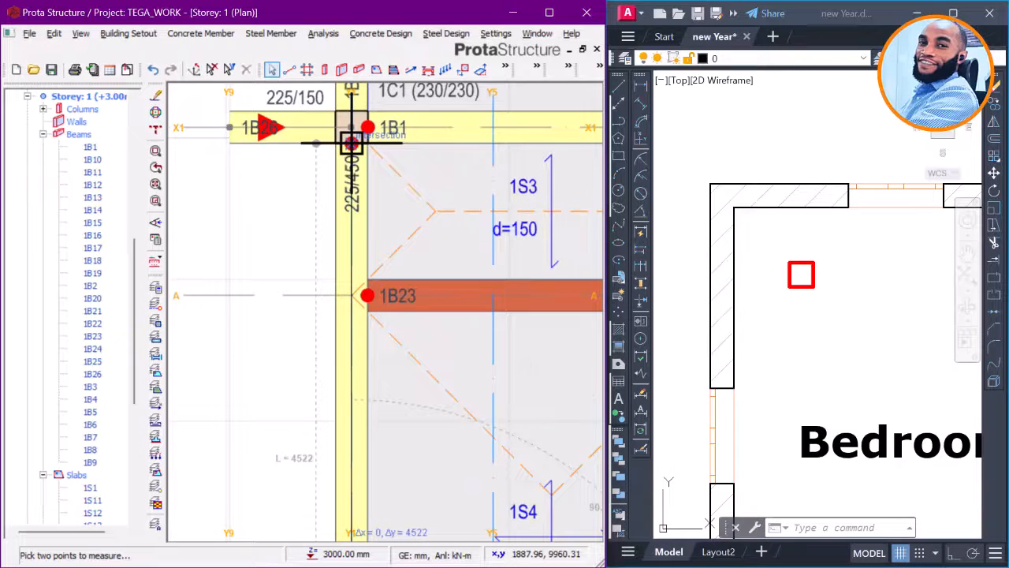
{"action": "left_click", "coordinate": [350, 142]}
{"action": "scroll", "coordinate": [320, 384], "scroll_direction": "up", "scroll_amount": 3}
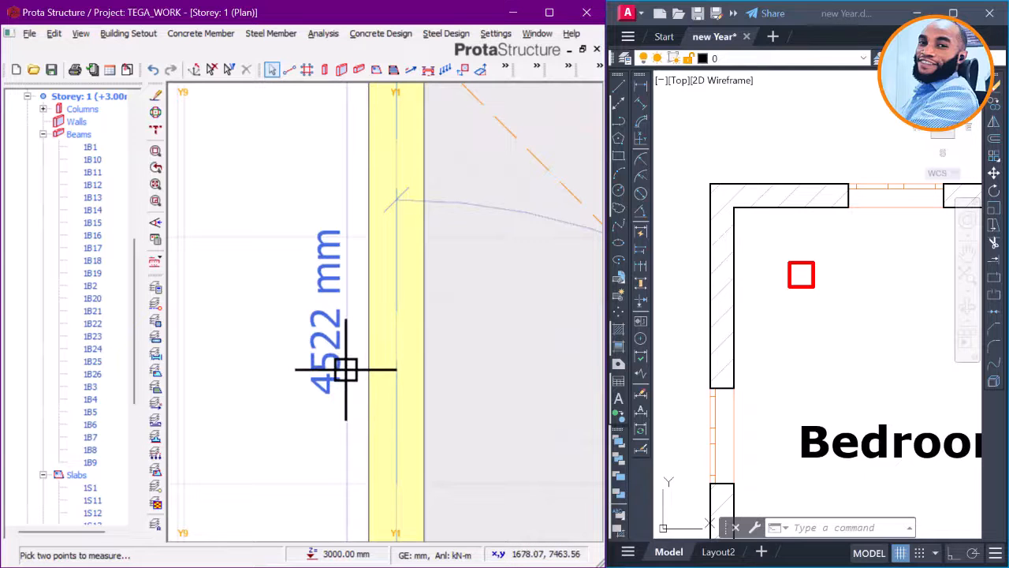
{"action": "scroll", "coordinate": [343, 367], "scroll_direction": "down", "scroll_amount": 5}
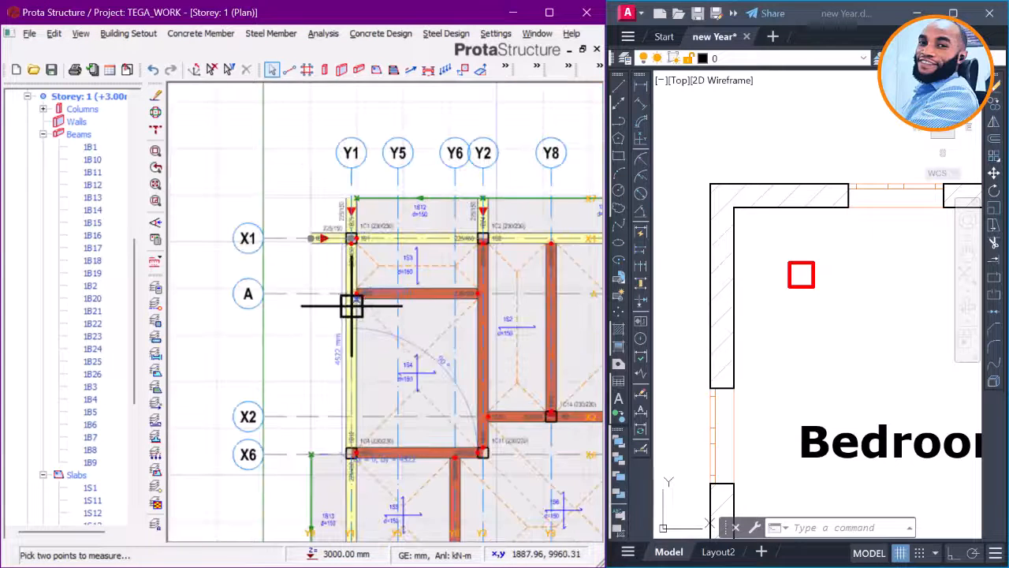
{"action": "key", "text": "Escape"}
Step: Start a new slab based on cantilever slab 1S13 and set its slab width to 4522 mm
{"action": "left_click", "coordinate": [330, 457]}
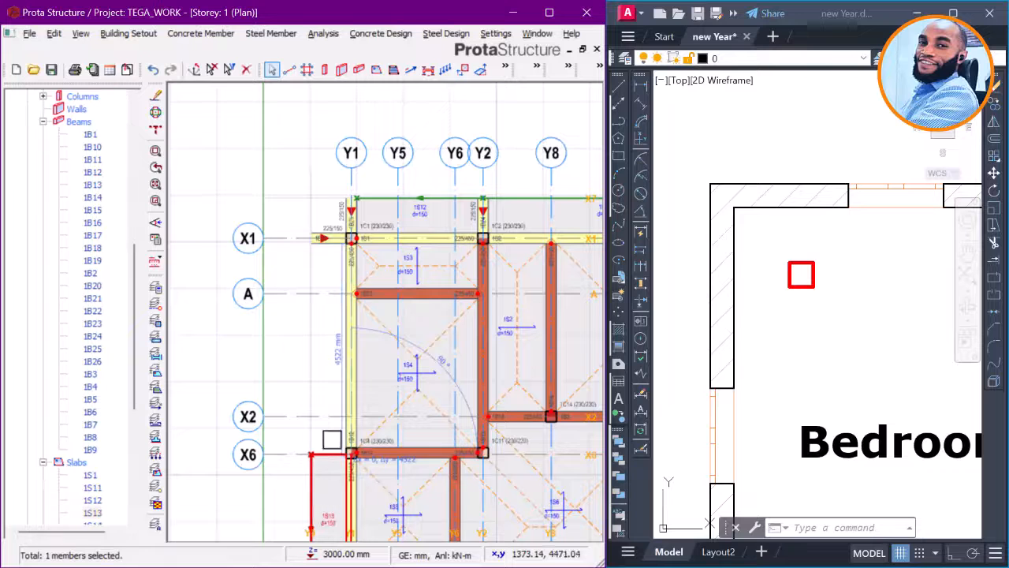
{"action": "middle_click_drag", "start_coordinate": [331, 439], "coordinate": [331, 344]}
{"action": "right_click", "coordinate": [302, 291]}
{"action": "key", "text": "Escape"}
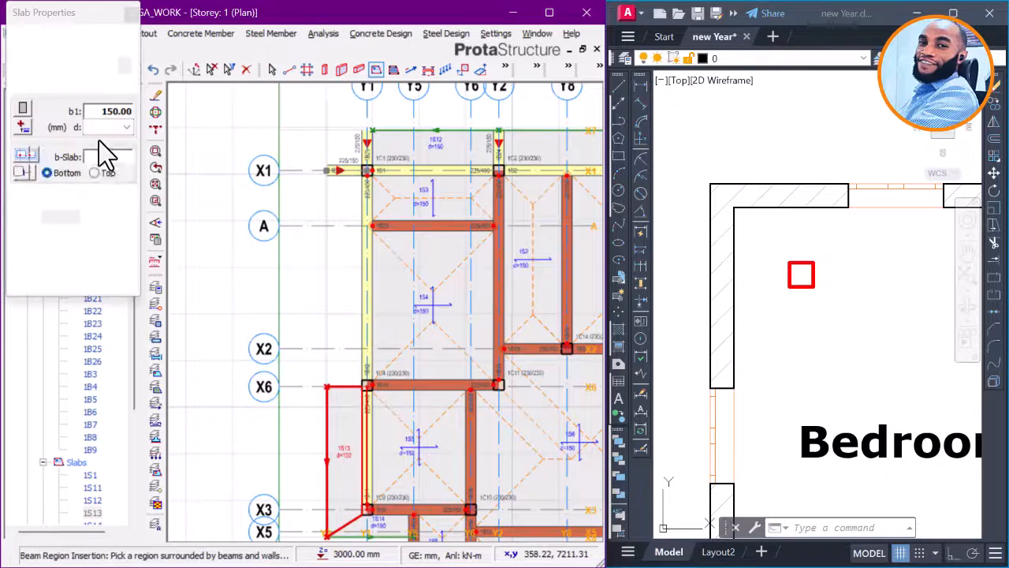
{"action": "left_click", "coordinate": [121, 156]}
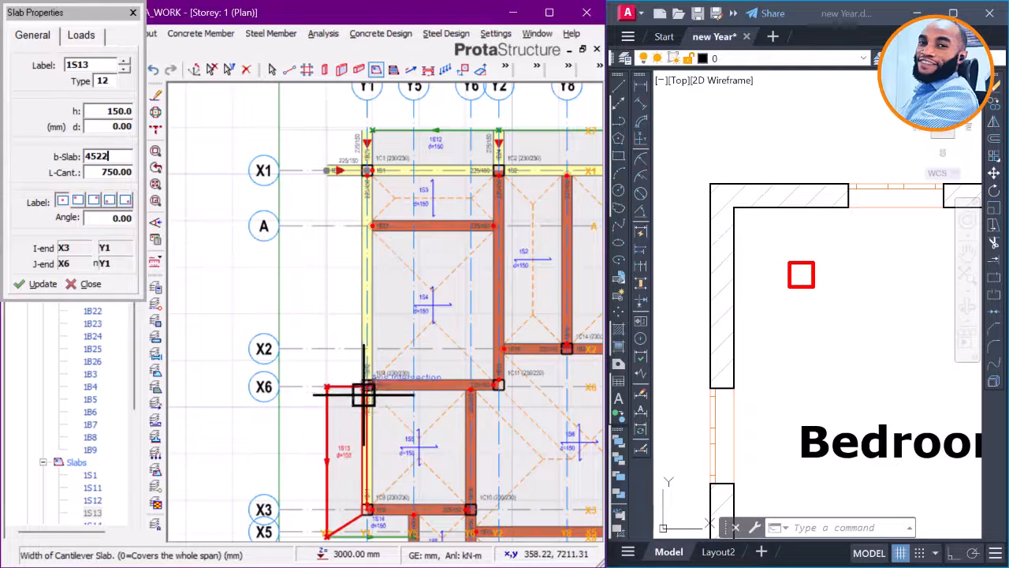
Step: Insert the 150 mm slab with 750 mm cantilever along axis Y1 from X6 to X1 on the outer side, and leave slab insertion
{"action": "scroll", "coordinate": [363, 386], "scroll_direction": "up", "scroll_amount": 3}
{"action": "scroll", "coordinate": [369, 485], "scroll_direction": "down", "scroll_amount": 1}
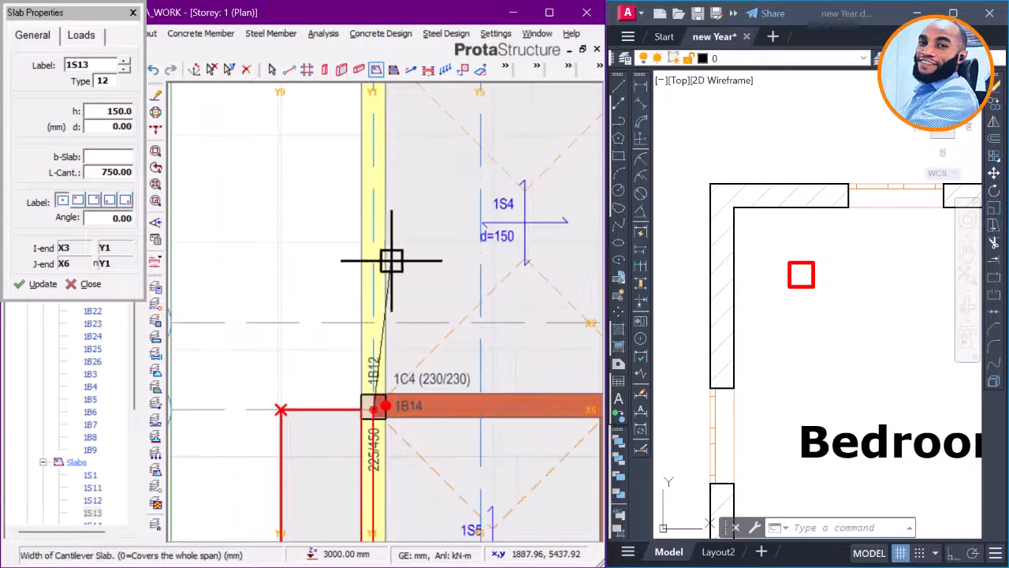
{"action": "middle_click_drag", "start_coordinate": [388, 115], "coordinate": [401, 477]}
{"action": "scroll", "coordinate": [394, 304], "scroll_direction": "up", "scroll_amount": 1}
{"action": "scroll", "coordinate": [393, 301], "scroll_direction": "up", "scroll_amount": 2}
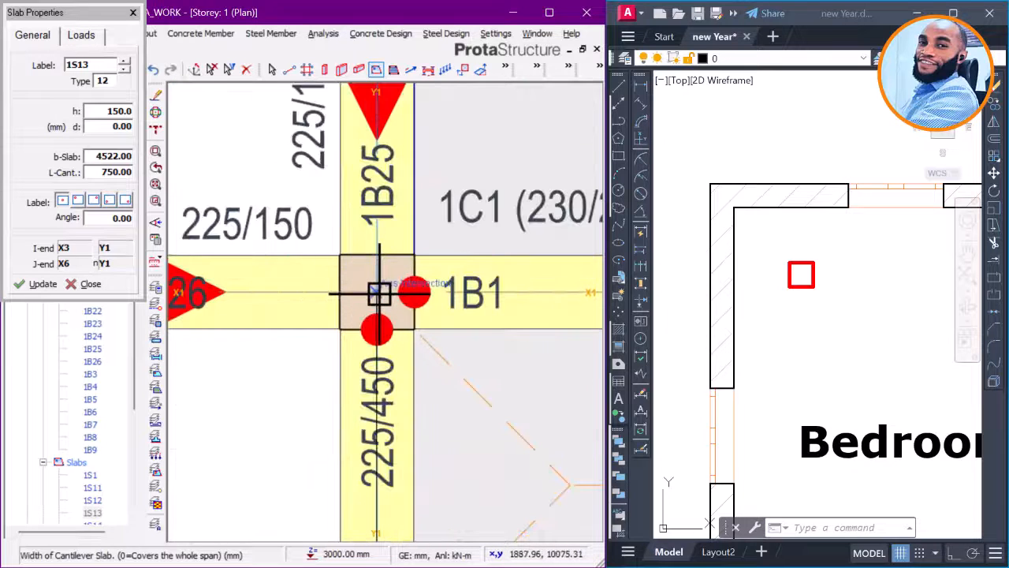
{"action": "left_click", "coordinate": [378, 291]}
{"action": "scroll", "coordinate": [275, 345], "scroll_direction": "down", "scroll_amount": 2}
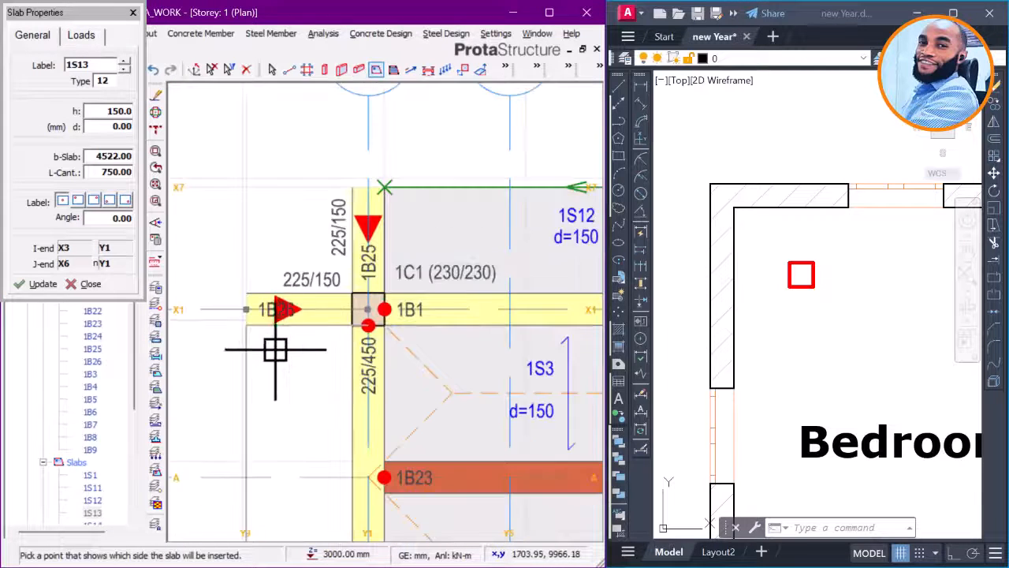
{"action": "scroll", "coordinate": [251, 331], "scroll_direction": "up", "scroll_amount": 1}
{"action": "scroll", "coordinate": [251, 331], "scroll_direction": "up", "scroll_amount": 1}
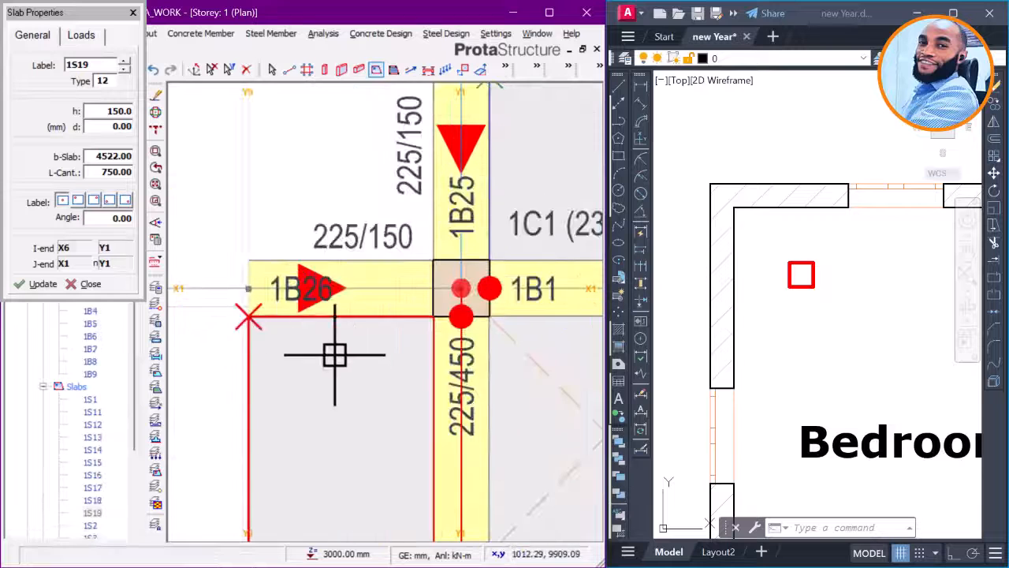
{"action": "scroll", "coordinate": [347, 321], "scroll_direction": "down", "scroll_amount": 1}
{"action": "scroll", "coordinate": [346, 321], "scroll_direction": "down", "scroll_amount": 1}
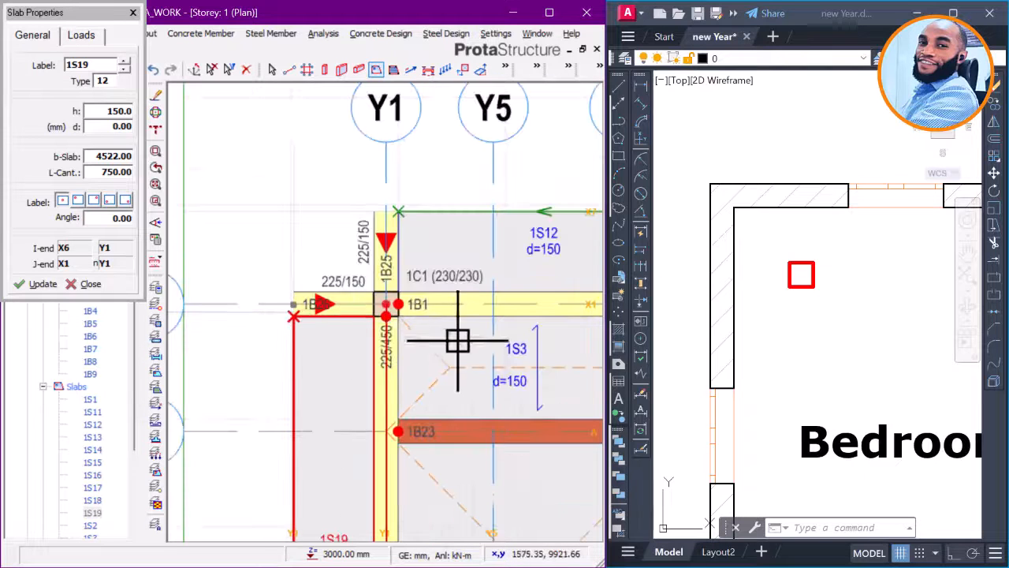
{"action": "scroll", "coordinate": [368, 282], "scroll_direction": "down", "scroll_amount": 1}
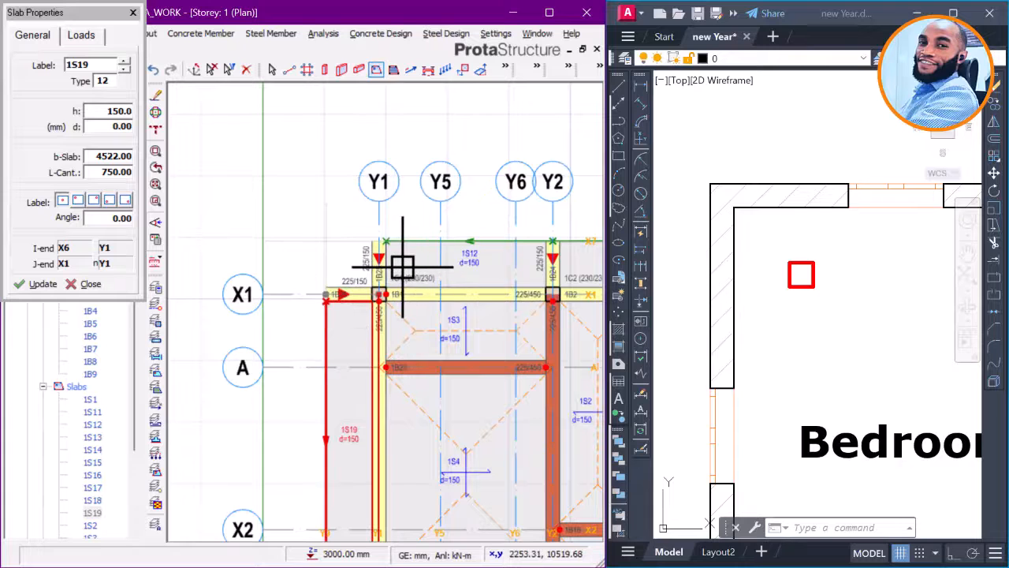
{"action": "scroll", "coordinate": [387, 271], "scroll_direction": "up", "scroll_amount": 1}
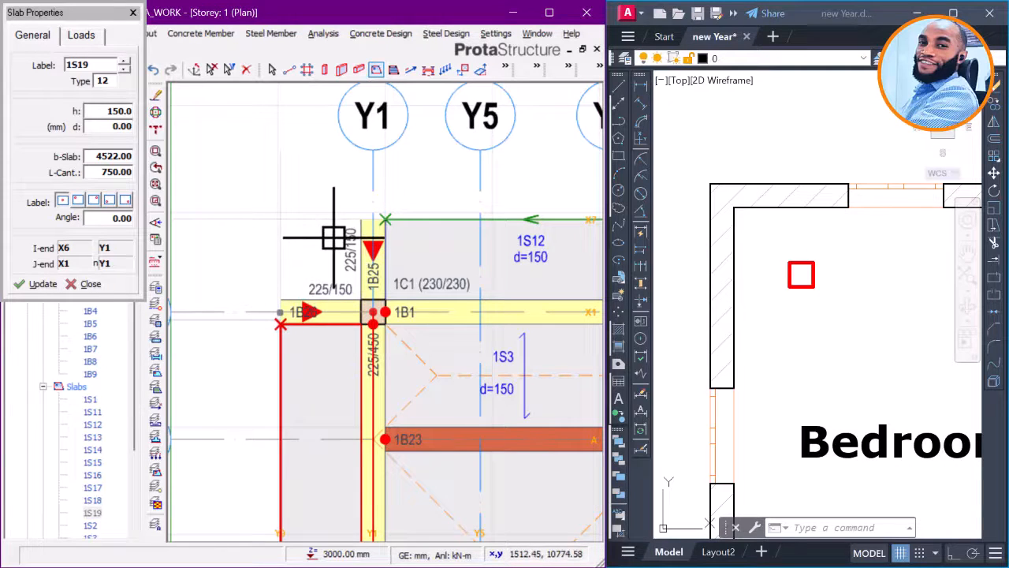
{"action": "left_click", "coordinate": [133, 13]}
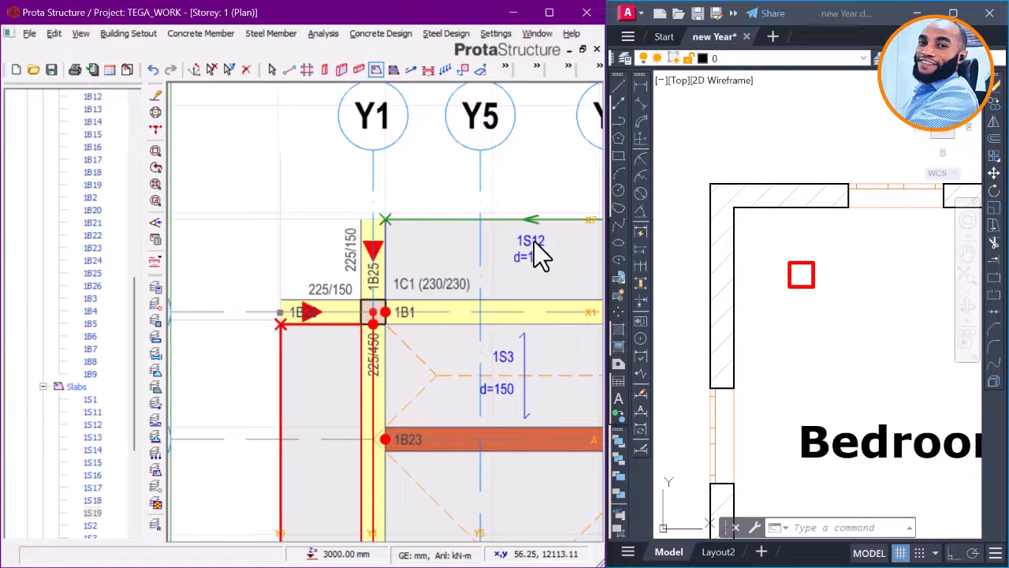
{"action": "key", "text": "Escape"}
Step: Based on slab 1S12, insert a 150 mm corner slab with slab width 0 and 750 mm cantilever along X1 from Y1 to Y9, outer side
{"action": "left_click", "coordinate": [541, 249]}
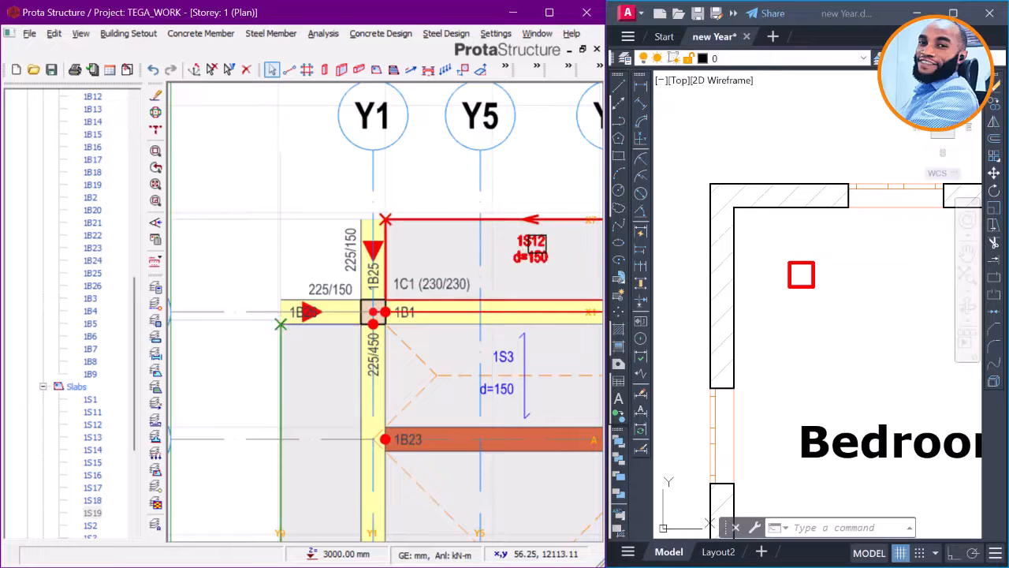
{"action": "right_click", "coordinate": [524, 183]}
{"action": "left_click", "coordinate": [544, 191]}
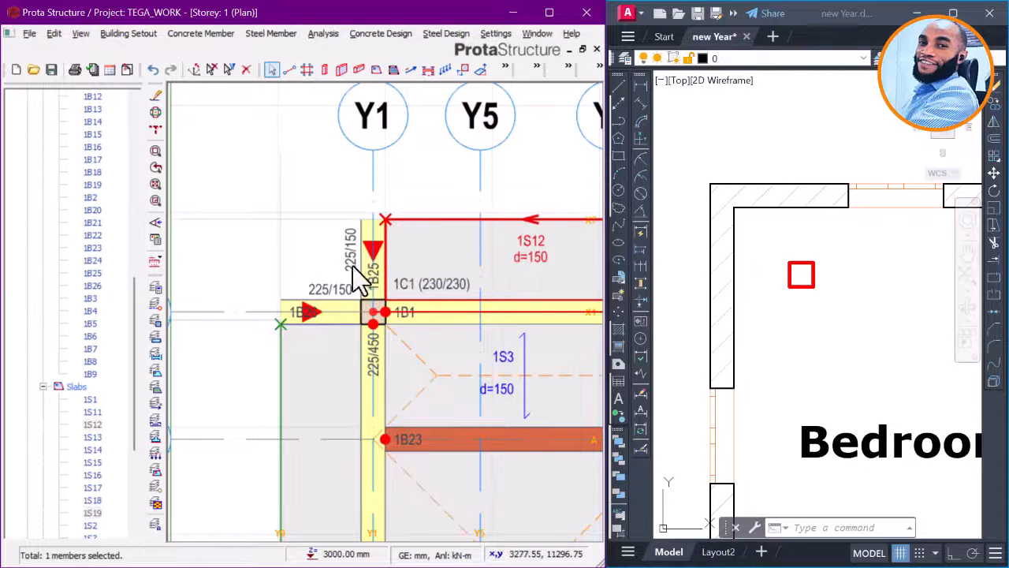
{"action": "scroll", "coordinate": [335, 284], "scroll_direction": "up", "scroll_amount": 2}
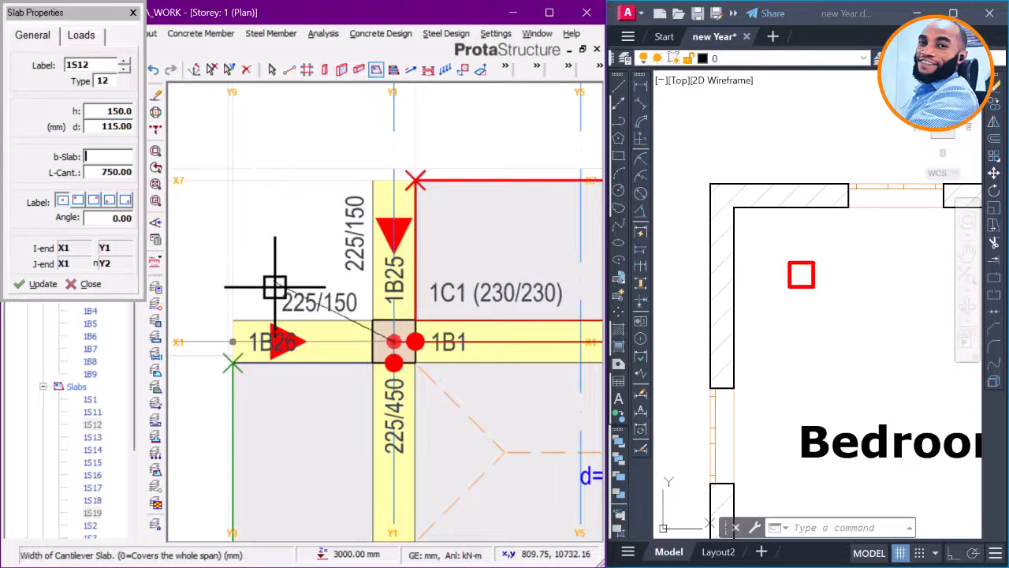
{"action": "left_click", "coordinate": [232, 340]}
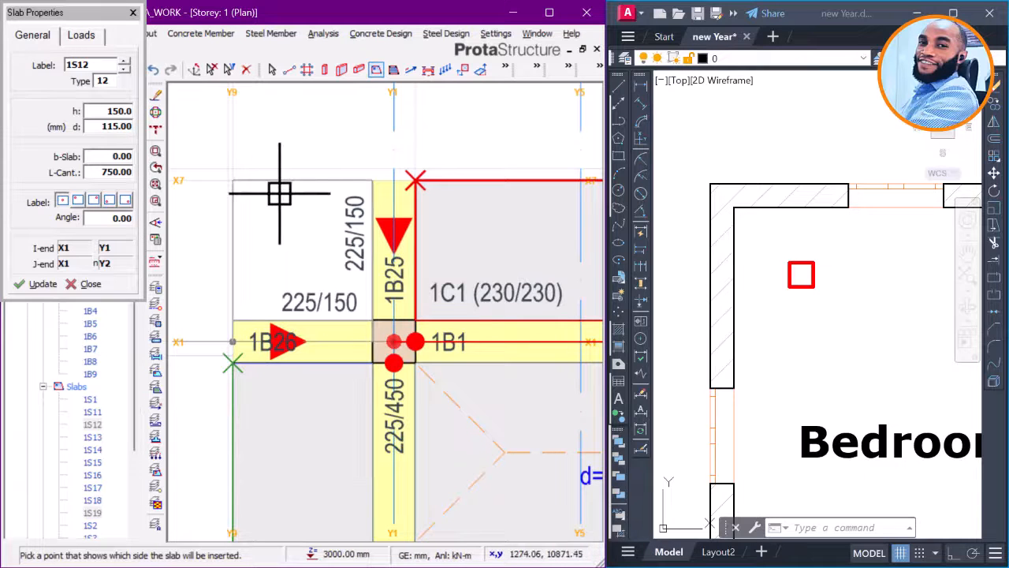
{"action": "left_click", "coordinate": [279, 191]}
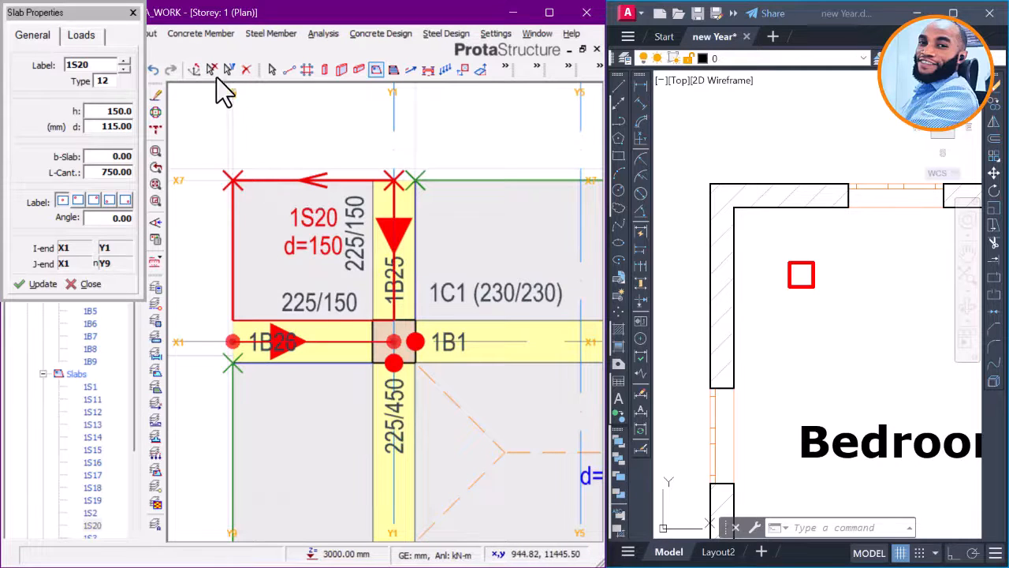
{"action": "key", "text": "Escape"}
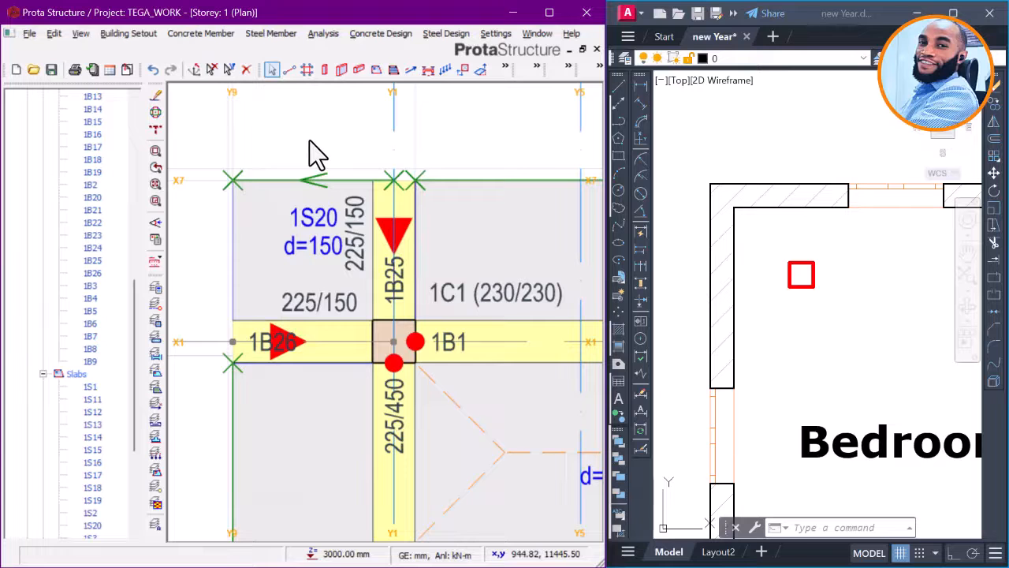
Step: Examine the rebuilt cantilever slabs and the overhang corner at column 1C1 in the 3D view, and return to the Storey 1 plan
{"action": "scroll", "coordinate": [312, 185], "scroll_direction": "down", "scroll_amount": 5}
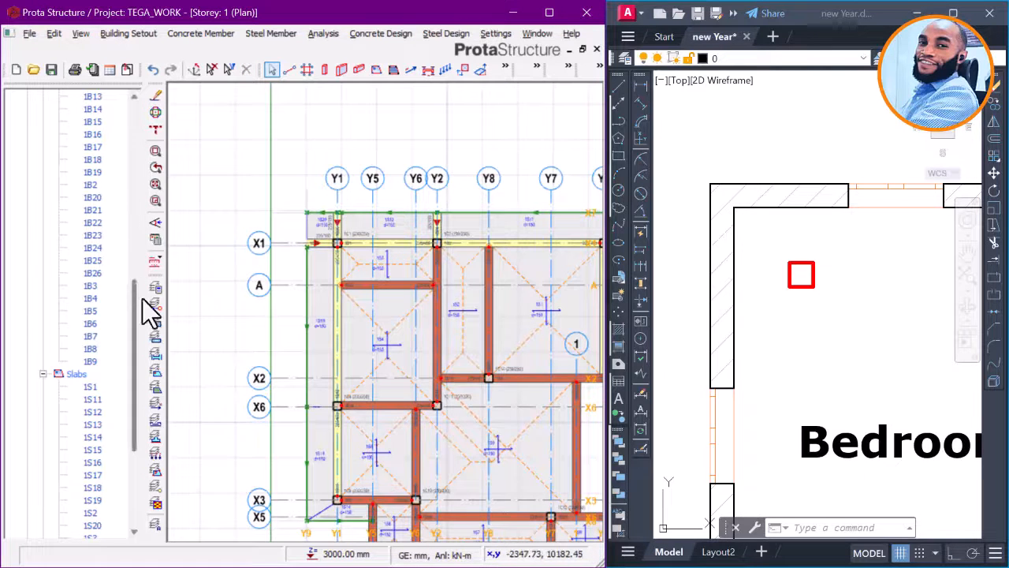
{"action": "scroll", "coordinate": [140, 197], "scroll_direction": "up", "scroll_amount": 8}
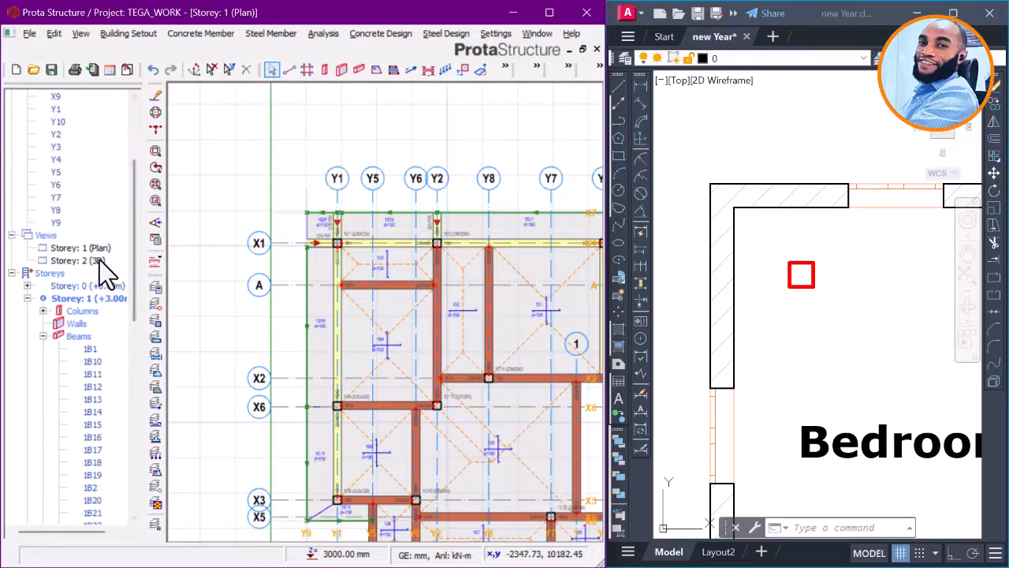
{"action": "double_click", "coordinate": [77, 261]}
{"action": "left_click_drag", "start_coordinate": [347, 286], "coordinate": [387, 383]}
{"action": "middle_click_drag", "start_coordinate": [273, 320], "coordinate": [415, 322]}
{"action": "left_click_drag", "start_coordinate": [372, 343], "coordinate": [484, 343]}
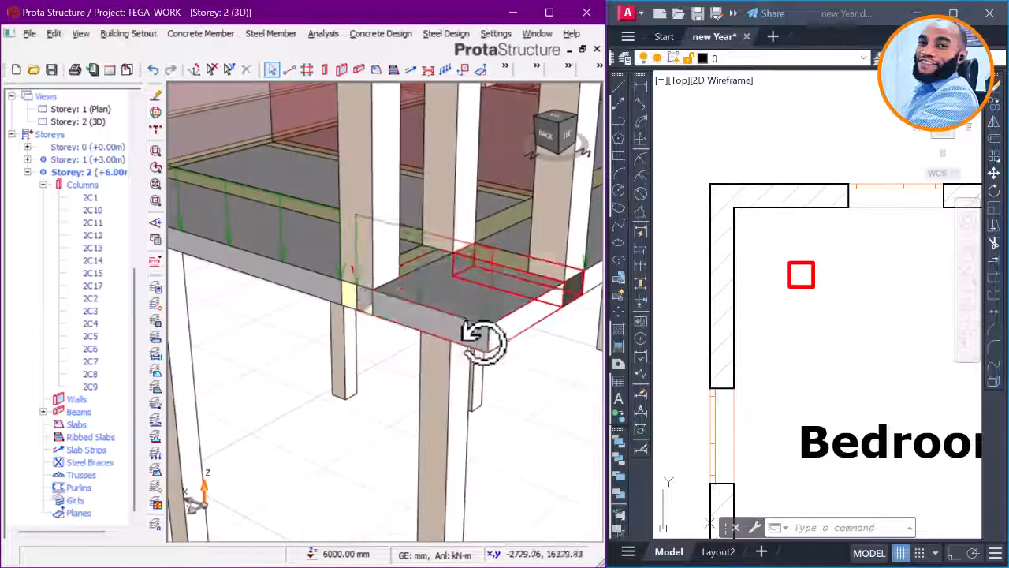
{"action": "scroll", "coordinate": [389, 313], "scroll_direction": "down", "scroll_amount": 2}
{"action": "middle_click_drag", "start_coordinate": [415, 315], "coordinate": [373, 360]}
{"action": "scroll", "coordinate": [372, 360], "scroll_direction": "down", "scroll_amount": 1}
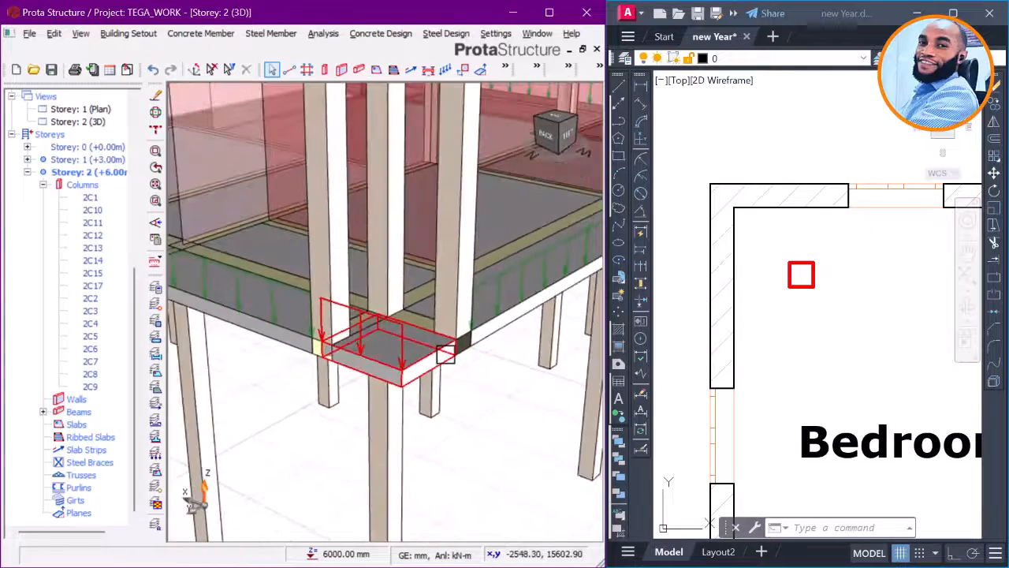
{"action": "left_click_drag", "start_coordinate": [445, 354], "coordinate": [366, 352]}
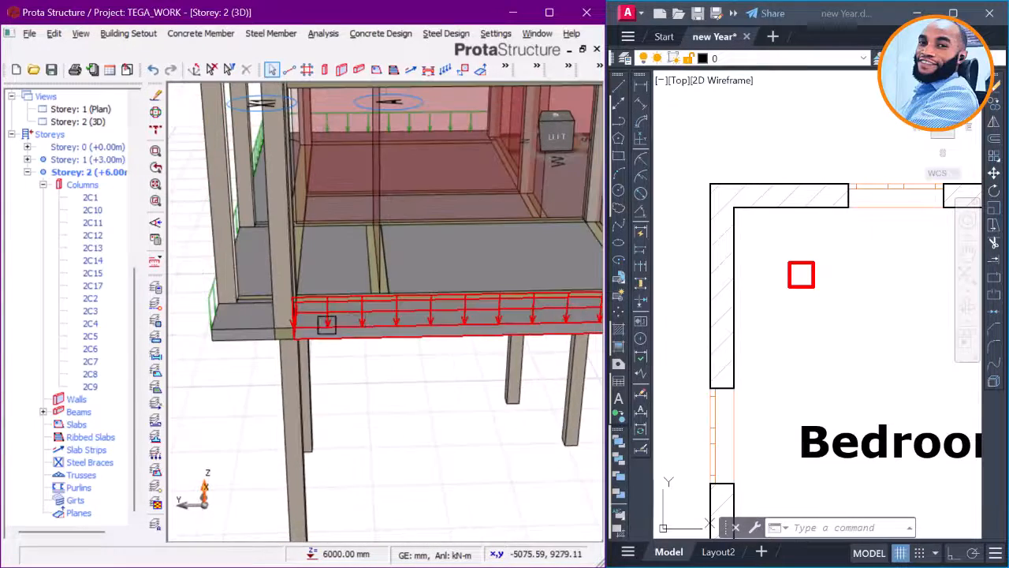
{"action": "left_click_drag", "start_coordinate": [237, 309], "coordinate": [209, 317]}
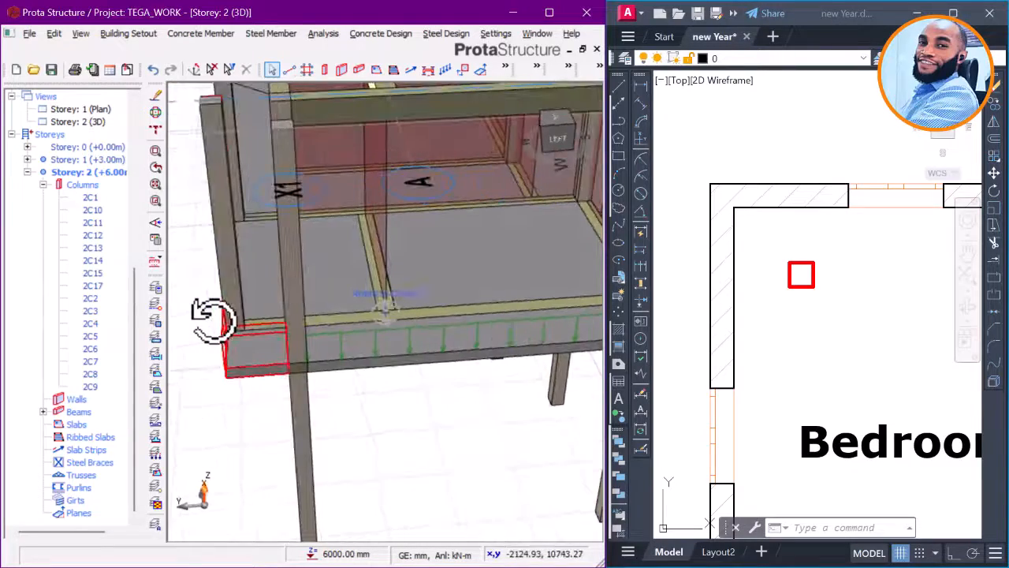
{"action": "left_click_drag", "start_coordinate": [290, 270], "coordinate": [264, 315]}
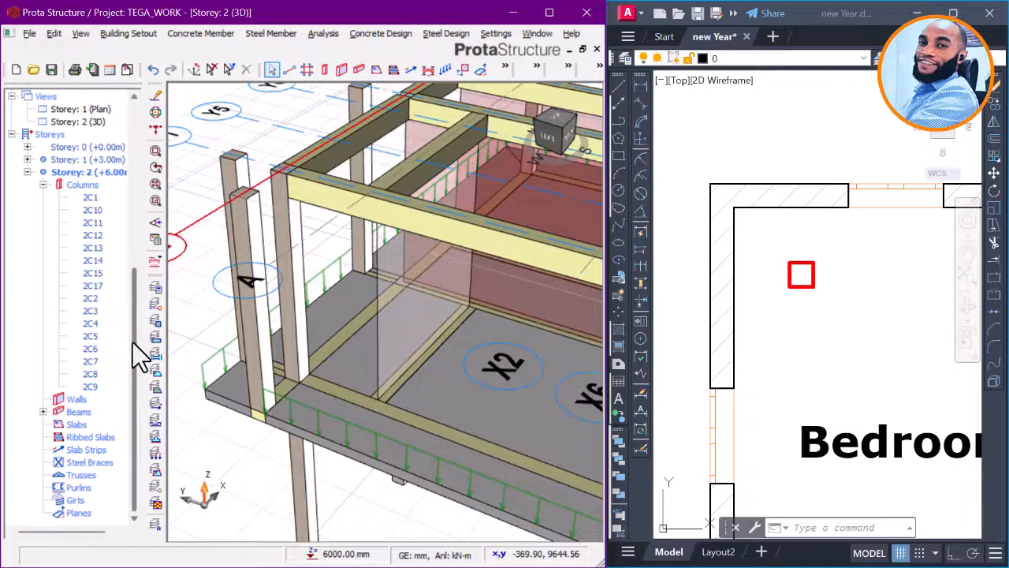
{"action": "double_click", "coordinate": [93, 111]}
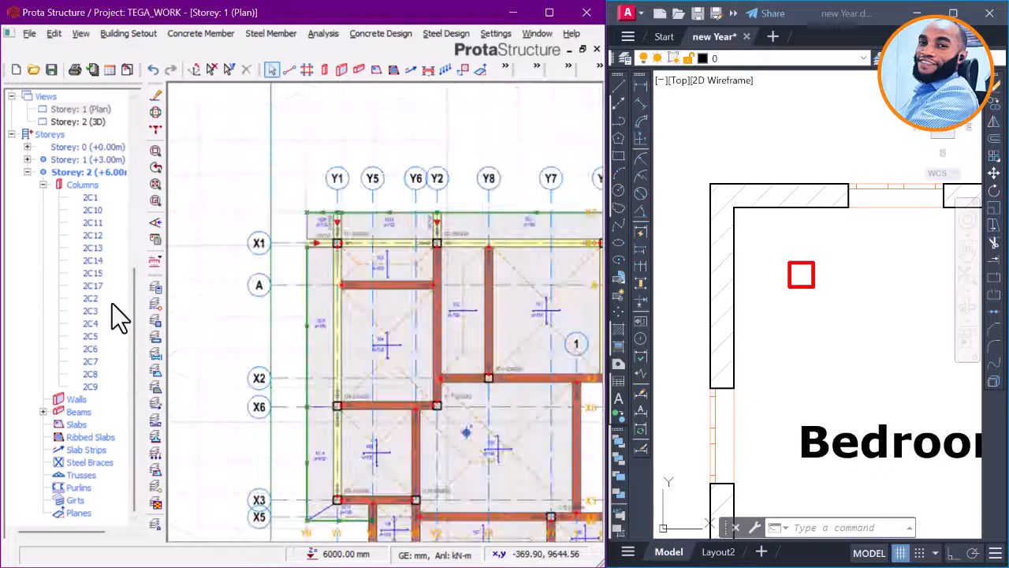
Step: Open the Storey 2 plan at the corner around the intersection of axes X1 and Y1
{"action": "scroll", "coordinate": [134, 331], "scroll_direction": "down", "scroll_amount": 8}
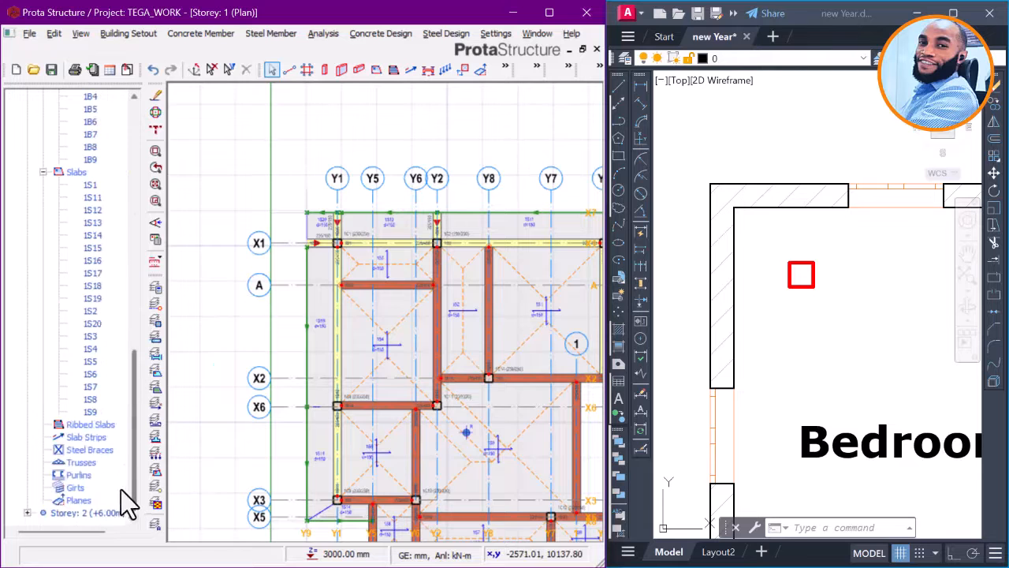
{"action": "double_click", "coordinate": [88, 513]}
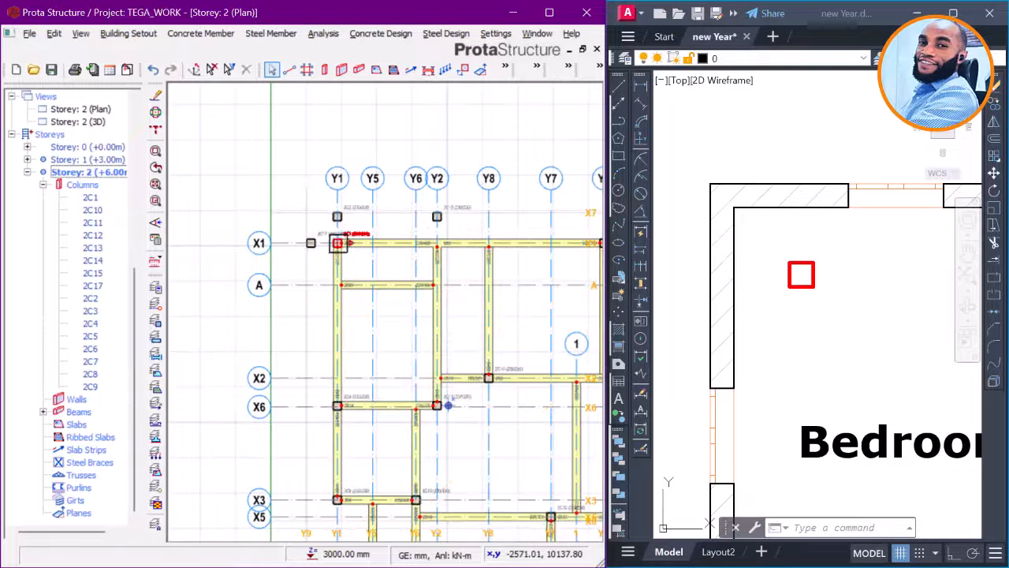
{"action": "scroll", "coordinate": [329, 217], "scroll_direction": "up", "scroll_amount": 2}
{"action": "scroll", "coordinate": [305, 226], "scroll_direction": "up", "scroll_amount": 2}
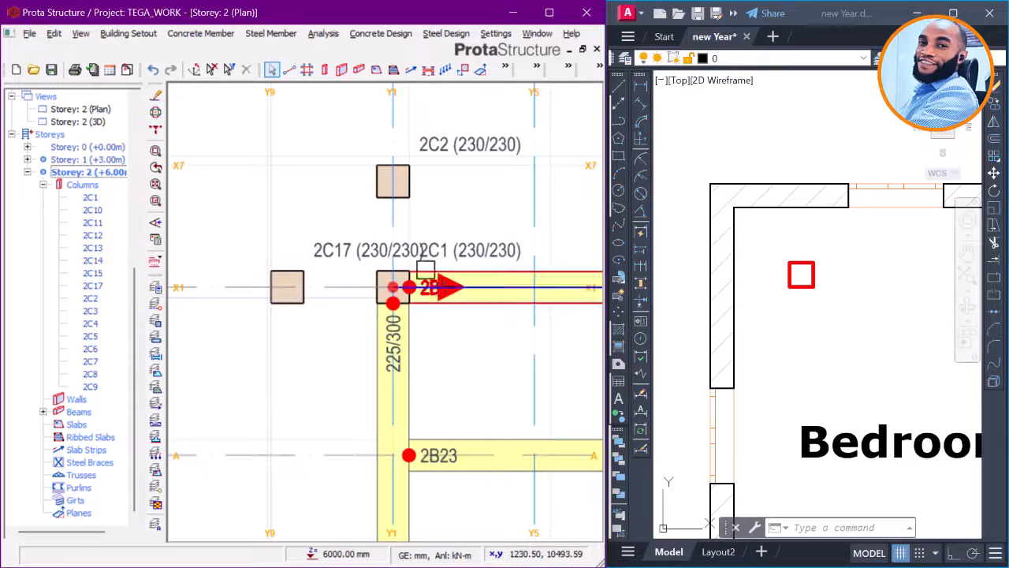
Step: Delete column 2C1 at X1 and Y1, and erase the matching column symbol in the corner bedroom of the AutoCAD drawing
{"action": "left_click", "coordinate": [829, 275]}
{"action": "scroll", "coordinate": [747, 288], "scroll_direction": "down", "scroll_amount": 6}
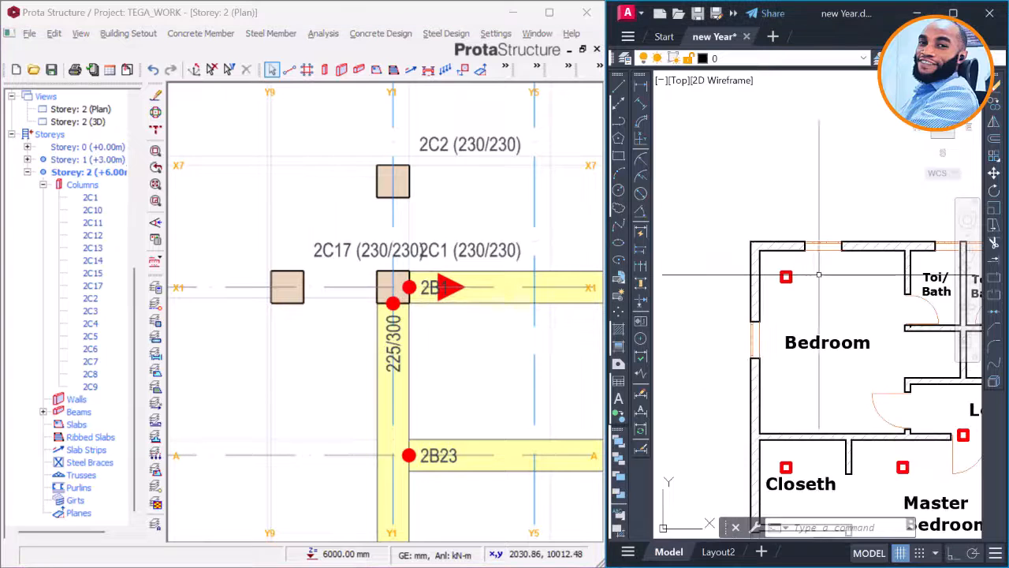
{"action": "scroll", "coordinate": [746, 288], "scroll_direction": "up", "scroll_amount": 2}
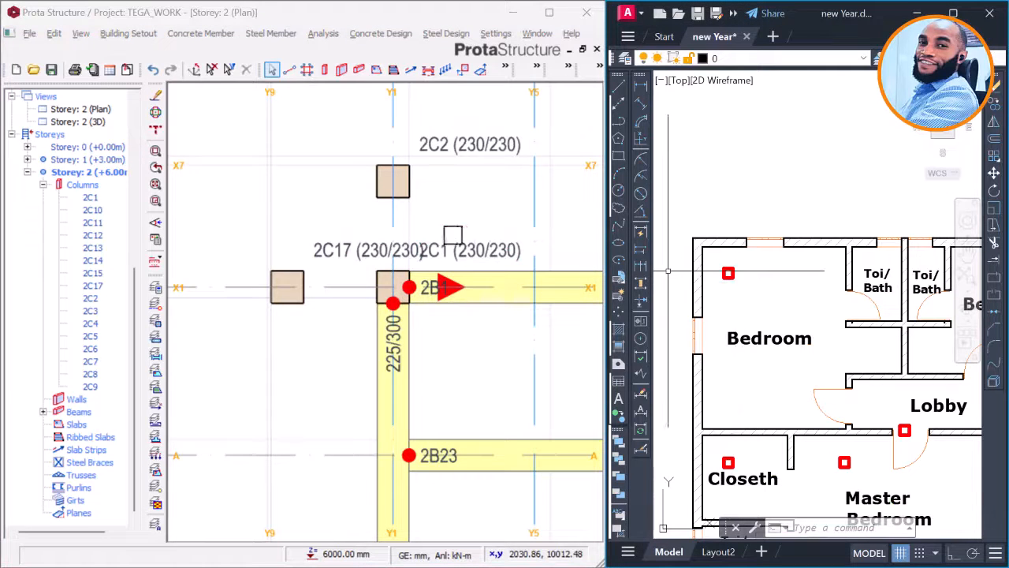
{"action": "left_click", "coordinate": [453, 250]}
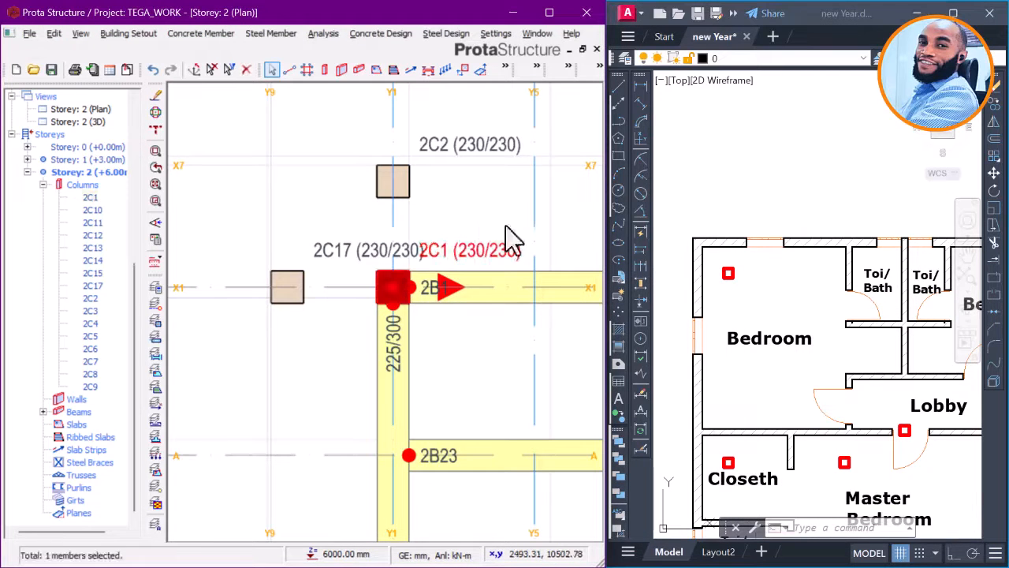
{"action": "key", "text": "Delete"}
{"action": "left_click", "coordinate": [727, 274]}
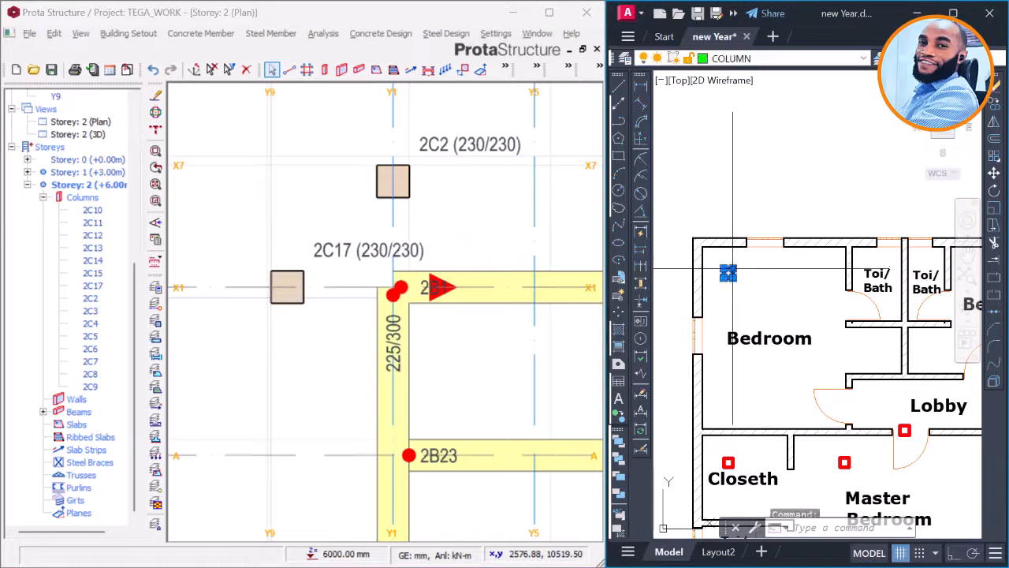
{"action": "key", "text": "Delete"}
Step: Based on column 2C2, insert a 230 x 230 mm column with e1 0 and e2 -115 at the intersection of X7 and Y3
{"action": "scroll", "coordinate": [409, 250], "scroll_direction": "down", "scroll_amount": 5}
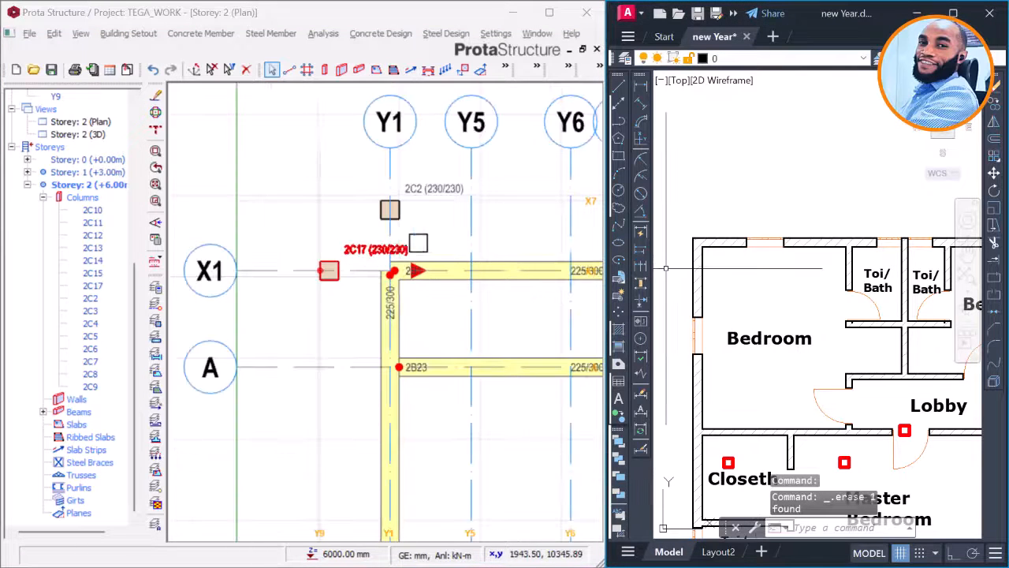
{"action": "scroll", "coordinate": [335, 228], "scroll_direction": "down", "scroll_amount": 1}
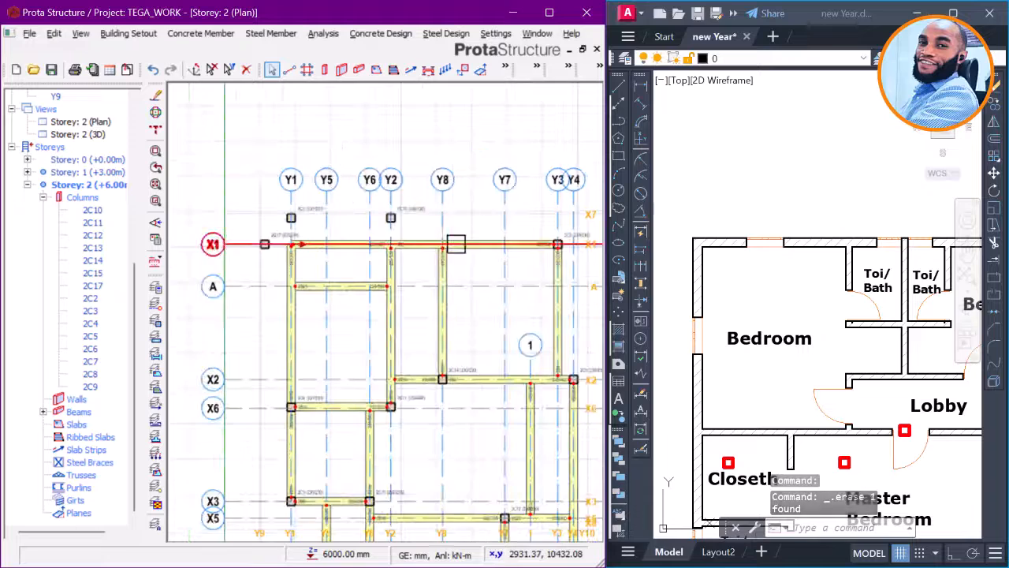
{"action": "middle_click_drag", "start_coordinate": [558, 243], "coordinate": [489, 261]}
{"action": "scroll", "coordinate": [488, 257], "scroll_direction": "up", "scroll_amount": 2}
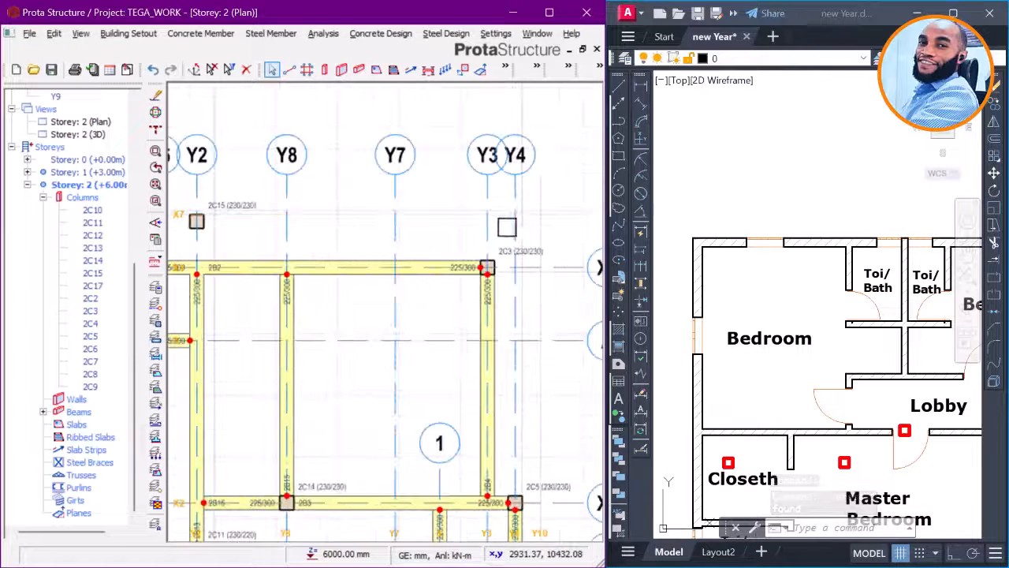
{"action": "middle_click_drag", "start_coordinate": [513, 214], "coordinate": [610, 272]}
{"action": "scroll", "coordinate": [473, 254], "scroll_direction": "down", "scroll_amount": 2}
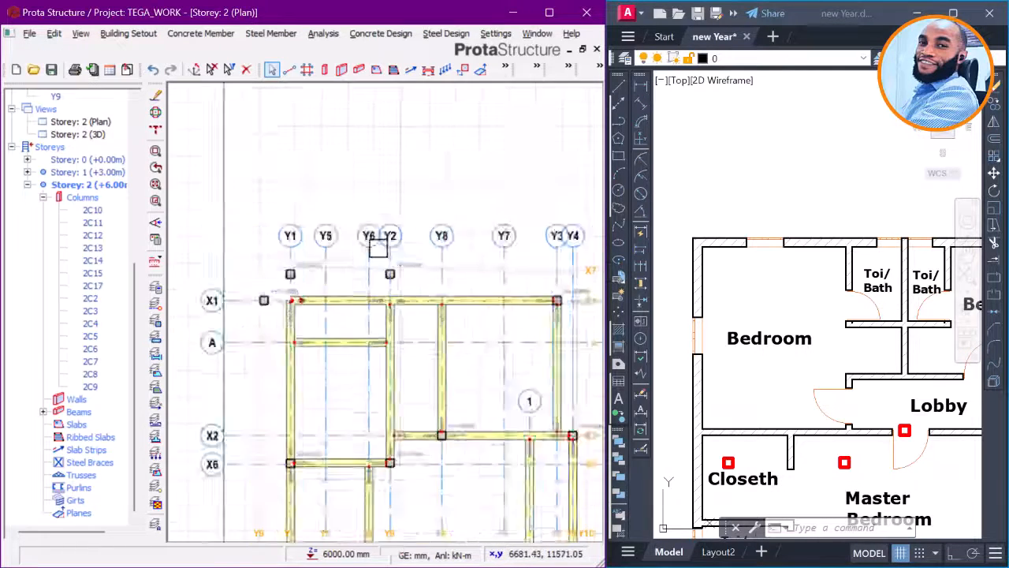
{"action": "middle_click_drag", "start_coordinate": [309, 256], "coordinate": [344, 261]}
{"action": "scroll", "coordinate": [344, 261], "scroll_direction": "up", "scroll_amount": 3}
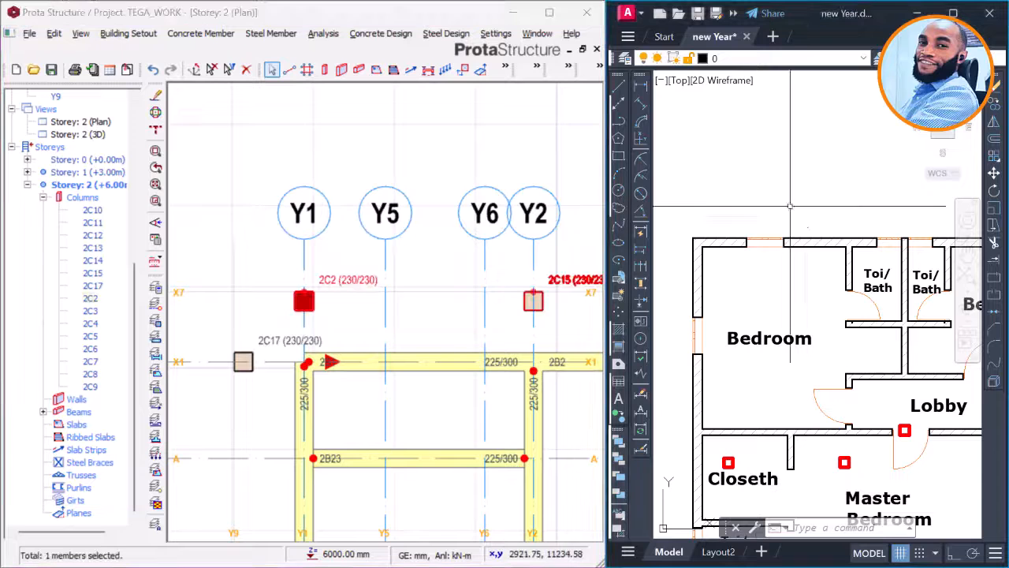
{"action": "scroll", "coordinate": [839, 300], "scroll_direction": "down", "scroll_amount": 3}
{"action": "scroll", "coordinate": [855, 202], "scroll_direction": "up", "scroll_amount": 5}
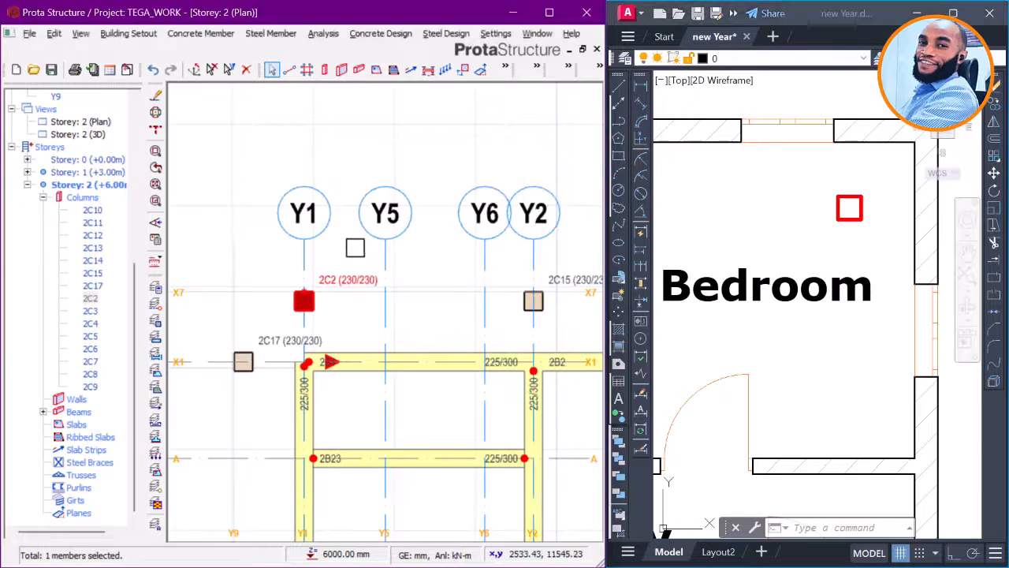
{"action": "right_click", "coordinate": [389, 255]}
{"action": "left_click", "coordinate": [418, 259]}
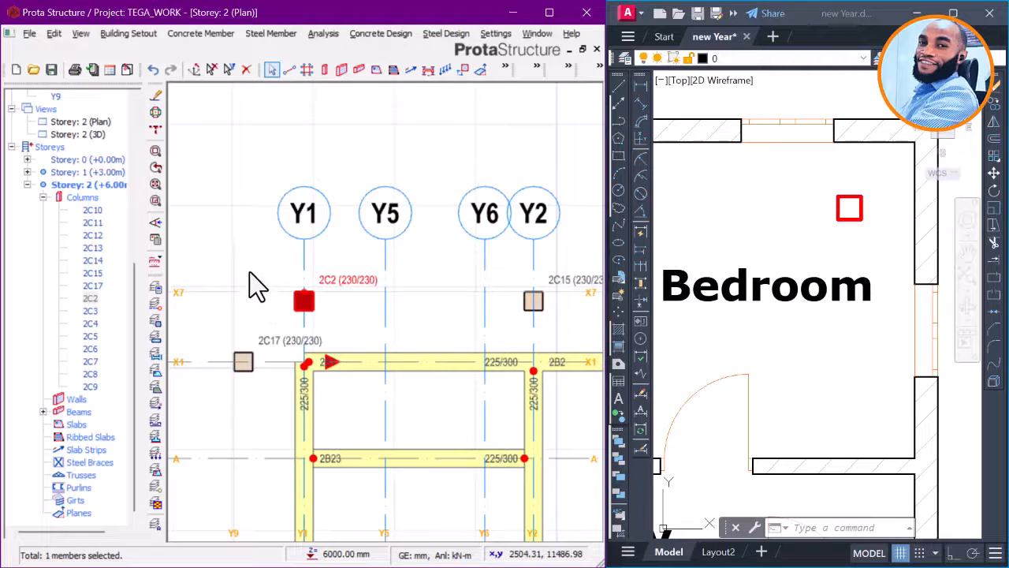
{"action": "scroll", "coordinate": [245, 268], "scroll_direction": "down", "scroll_amount": 5}
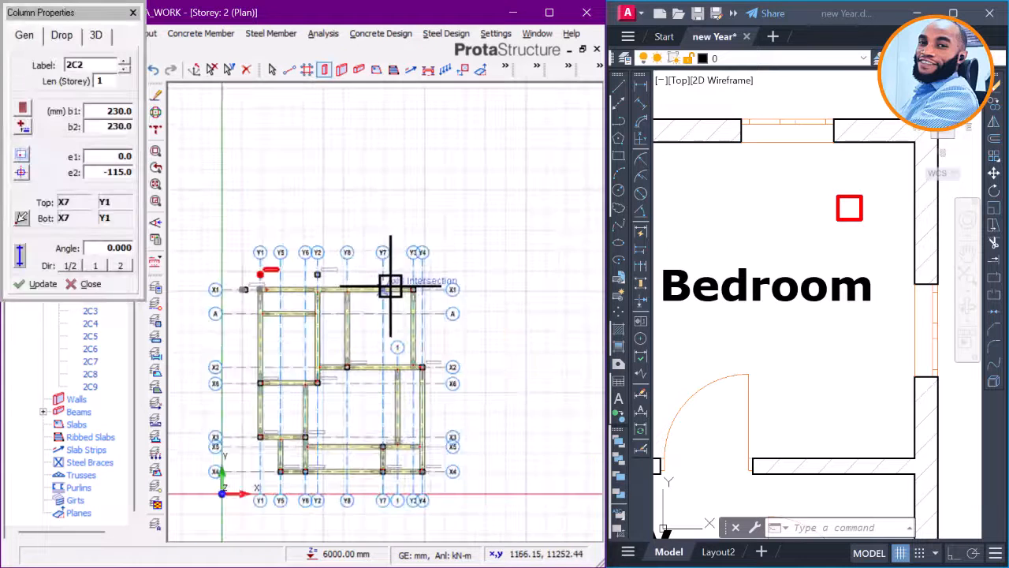
{"action": "scroll", "coordinate": [390, 286], "scroll_direction": "up", "scroll_amount": 6}
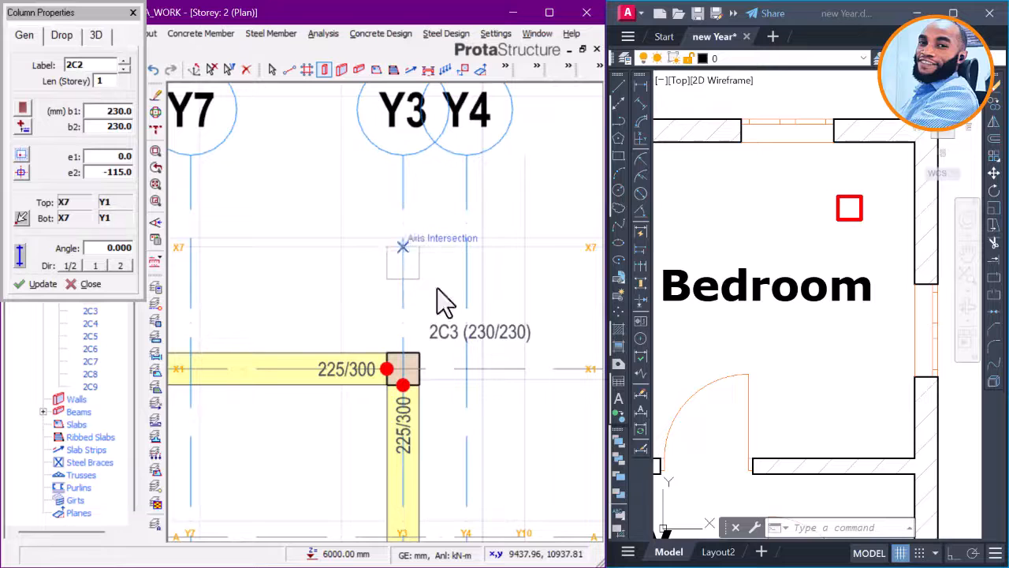
{"action": "left_click", "coordinate": [403, 249]}
Step: Change the column eccentricity to e1 -115 and e2 0, insert a column at X1 and Y10, and leave column insertion
{"action": "left_click", "coordinate": [21, 172]}
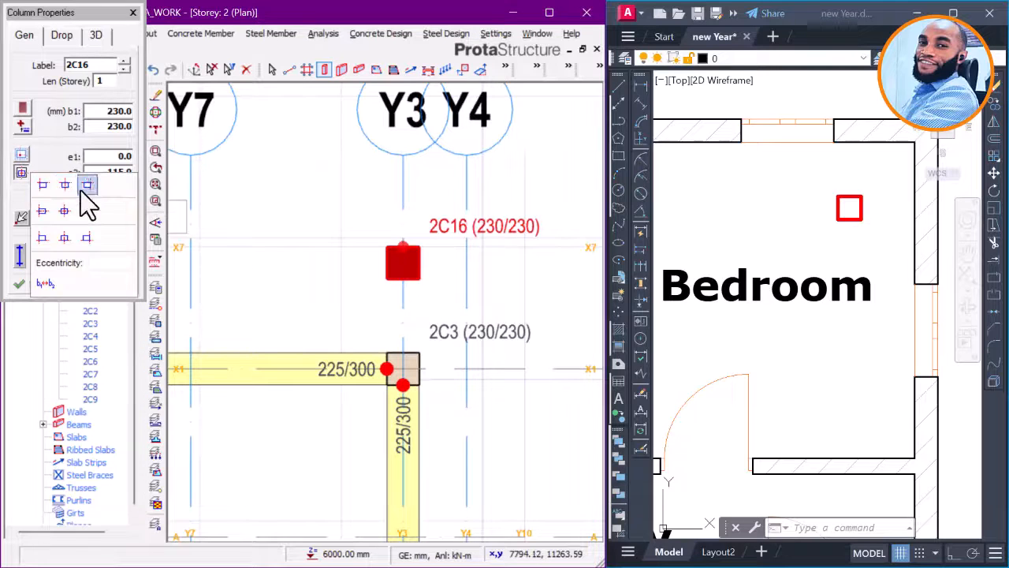
{"action": "left_click", "coordinate": [89, 212]}
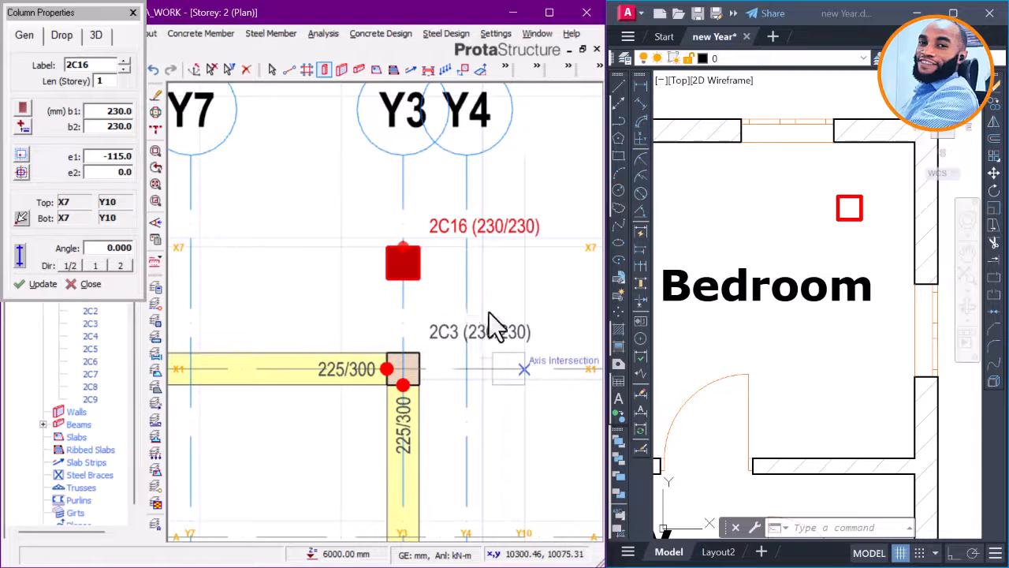
{"action": "left_click", "coordinate": [528, 369]}
{"action": "left_click", "coordinate": [133, 13]}
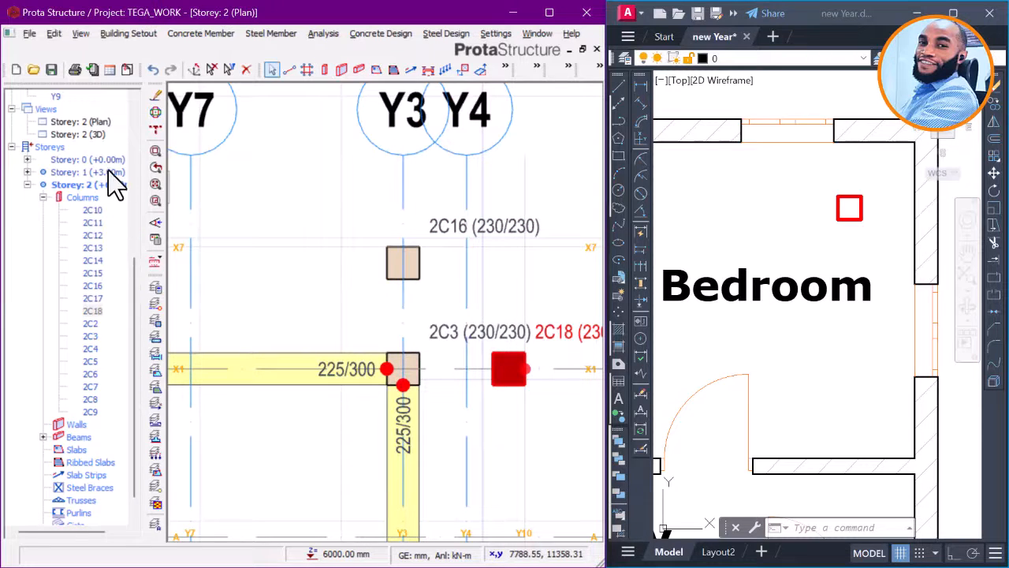
Step: Return to the Storey 1 plan and delete the cantilever slab between Y3 and Y10 beside column 1C3
{"action": "key", "text": "Page_Down"}
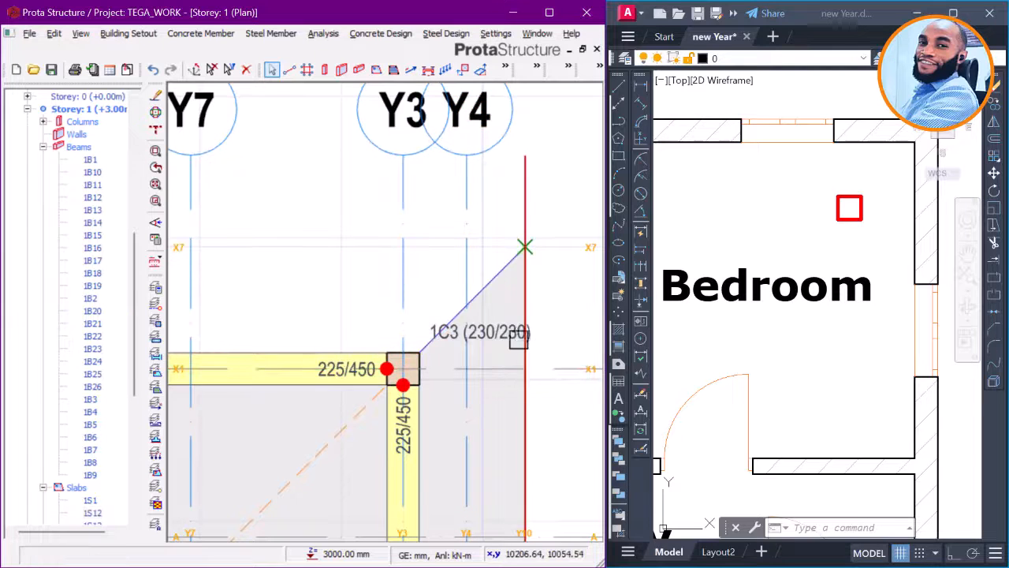
{"action": "left_click", "coordinate": [505, 268]}
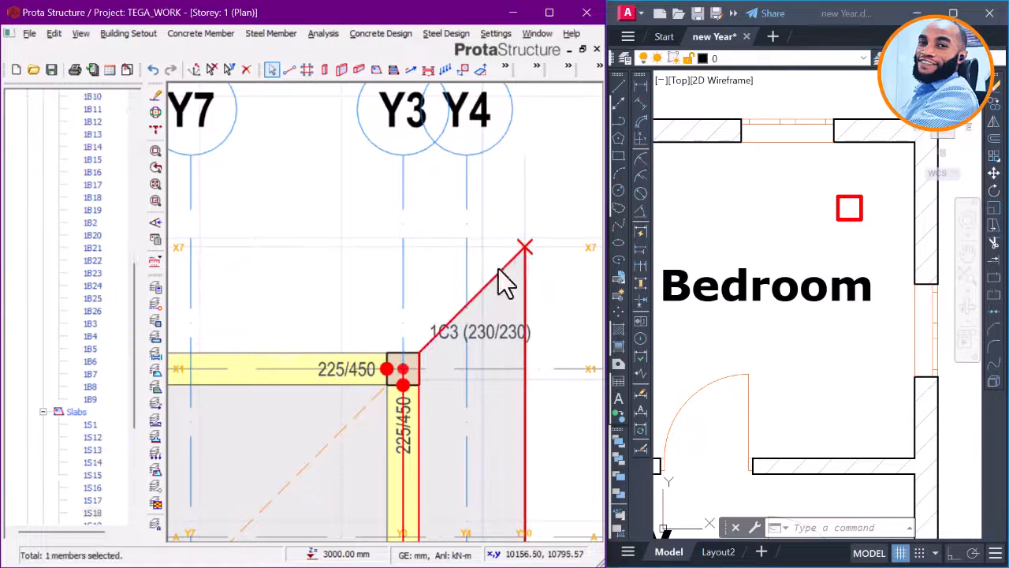
{"action": "key", "text": "Delete"}
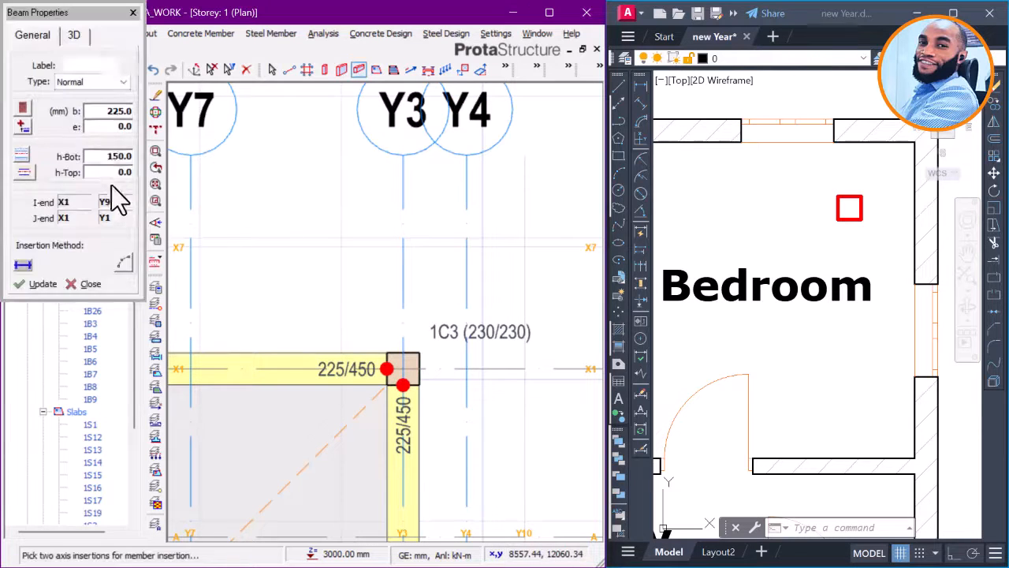
Step: Insert 225 mm wide, 150 mm deep cantilever beams at column 1C3, along Y3 from X7 and along X1 from Y10
{"action": "left_click", "coordinate": [117, 158]}
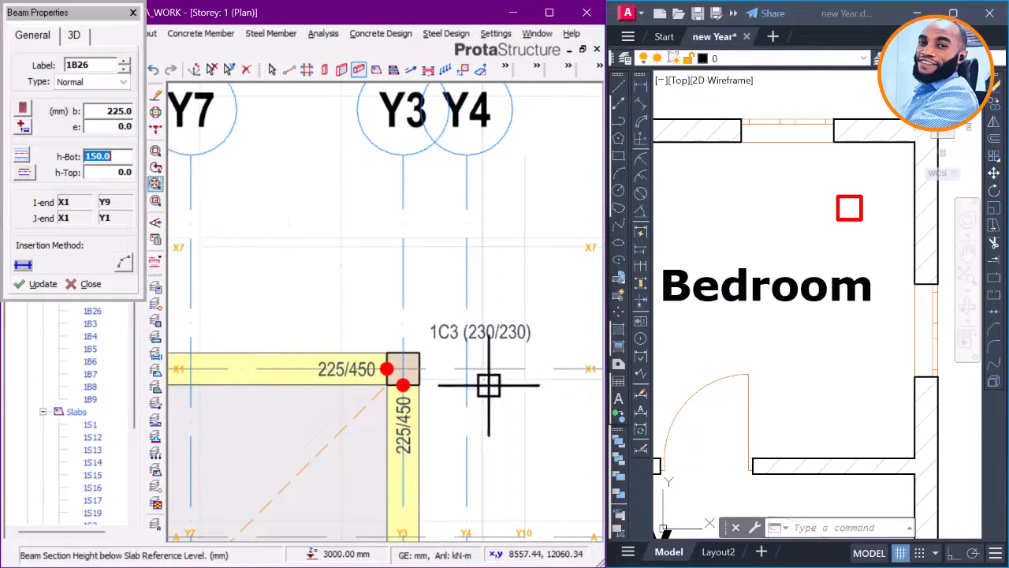
{"action": "key", "text": "BackSpace"}
{"action": "left_click", "coordinate": [404, 379]}
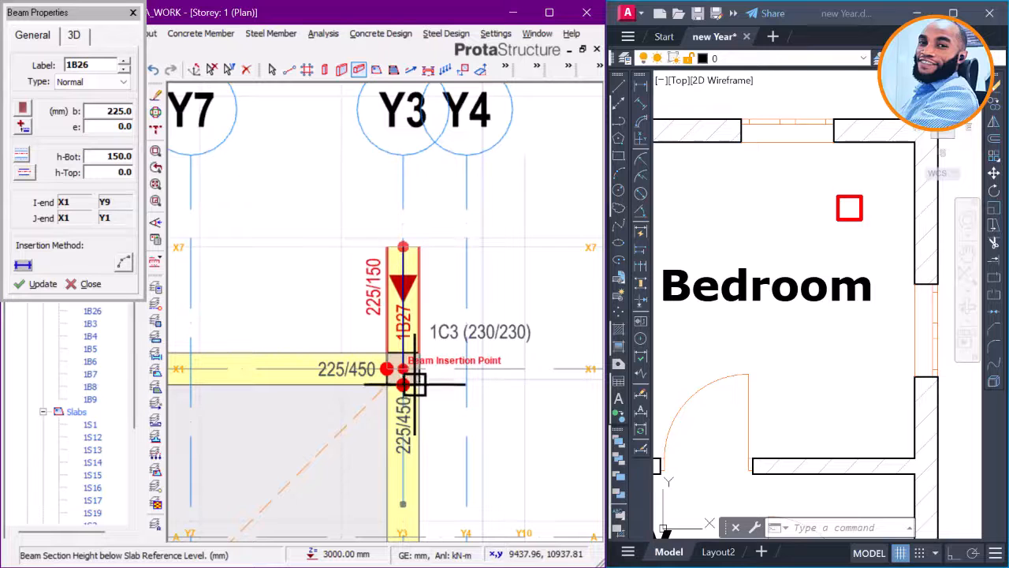
{"action": "left_click", "coordinate": [524, 369]}
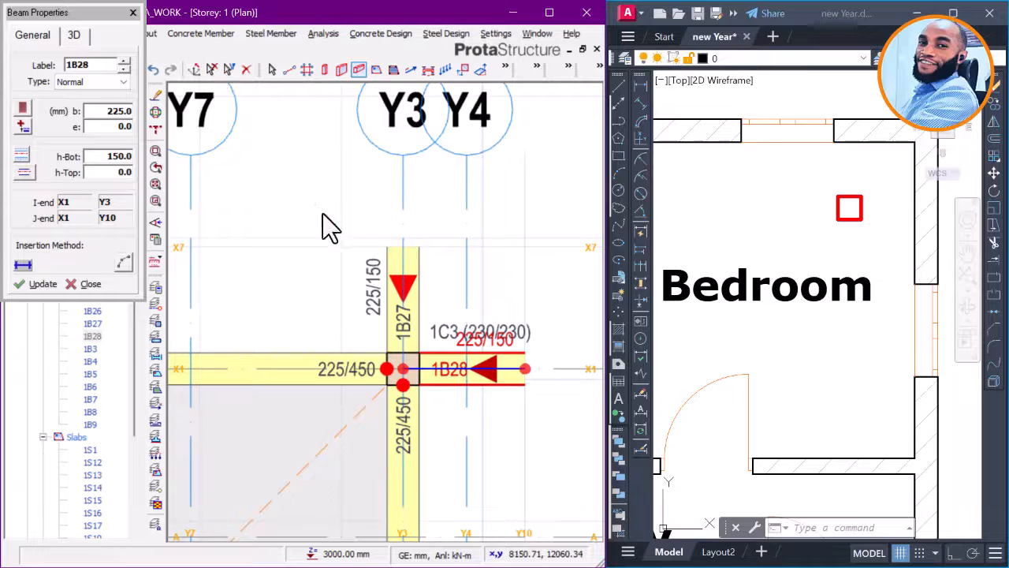
{"action": "key", "text": "Escape"}
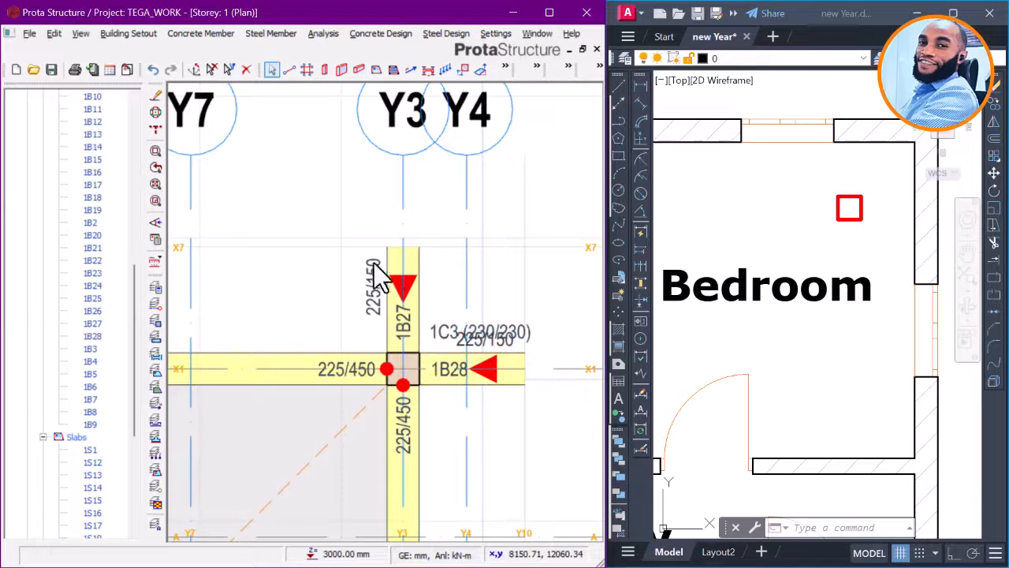
Step: Measure the clear distance along axis X1 between columns 1C2 and 1C3
{"action": "scroll", "coordinate": [495, 297], "scroll_direction": "down", "scroll_amount": 5}
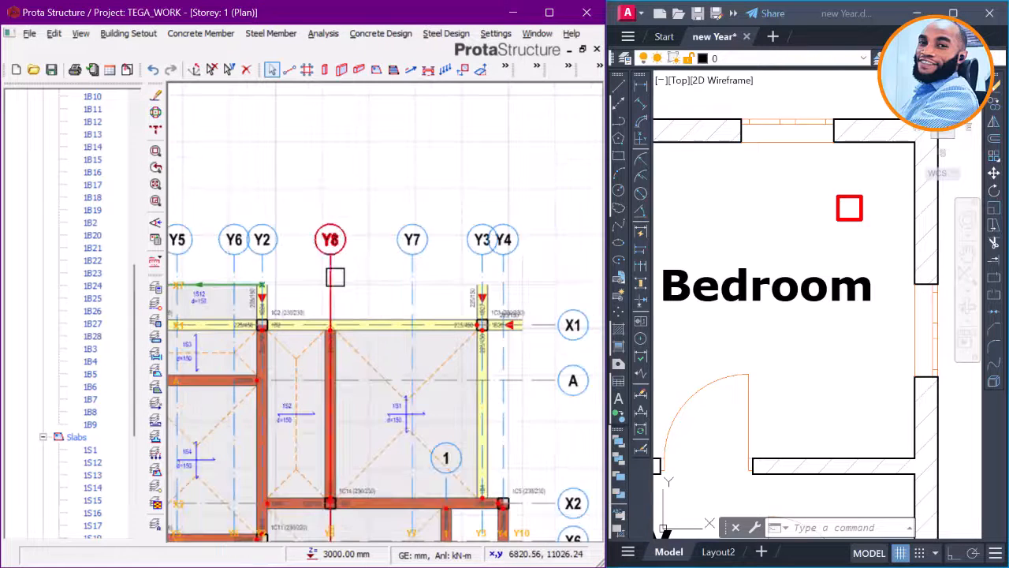
{"action": "scroll", "coordinate": [365, 262], "scroll_direction": "up", "scroll_amount": 2}
{"action": "right_click", "coordinate": [398, 282]}
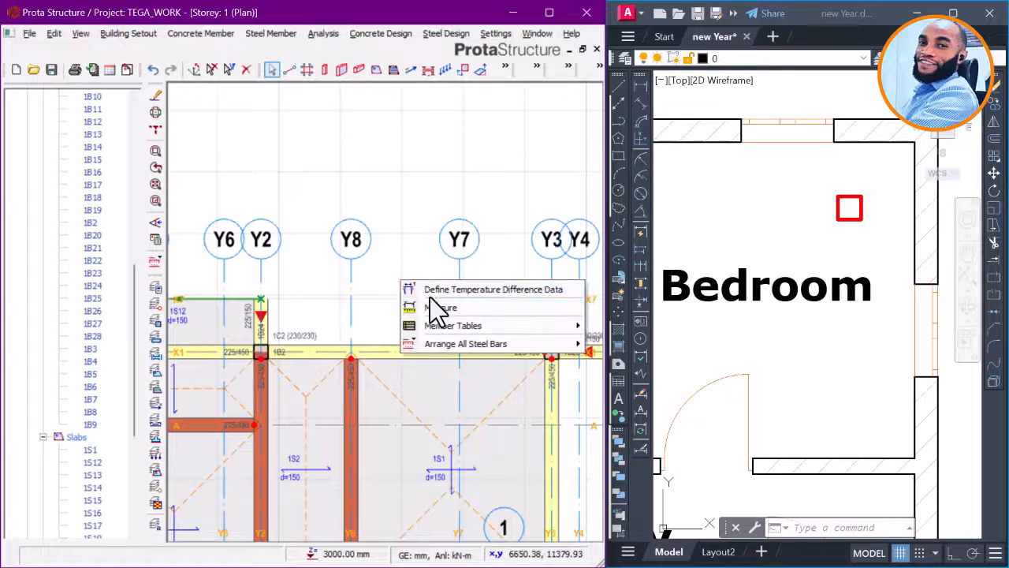
{"action": "left_click", "coordinate": [435, 308]}
{"action": "scroll", "coordinate": [232, 364], "scroll_direction": "up", "scroll_amount": 3}
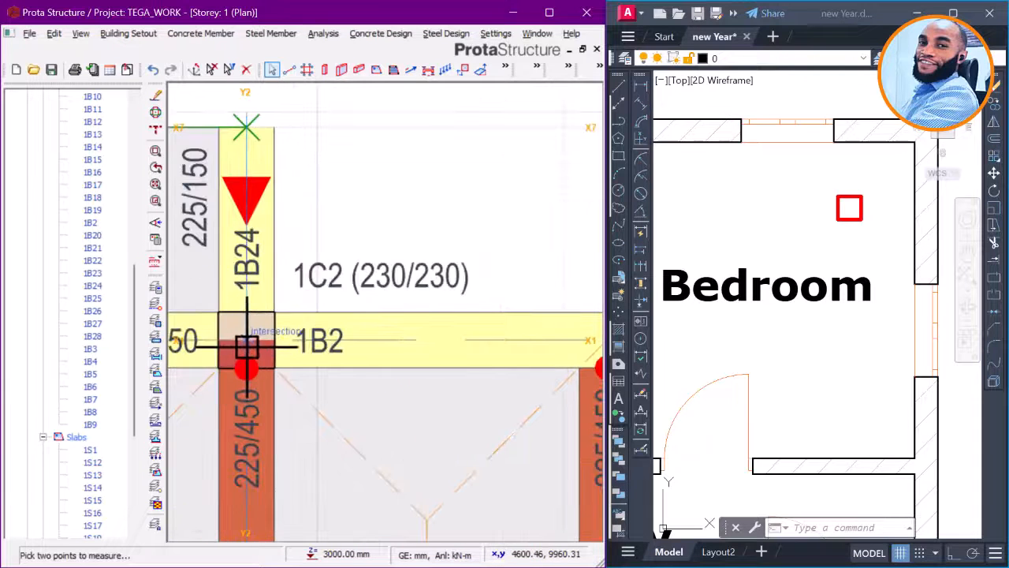
{"action": "left_click", "coordinate": [241, 346]}
{"action": "scroll", "coordinate": [236, 331], "scroll_direction": "down", "scroll_amount": 4}
{"action": "scroll", "coordinate": [541, 334], "scroll_direction": "up", "scroll_amount": 4}
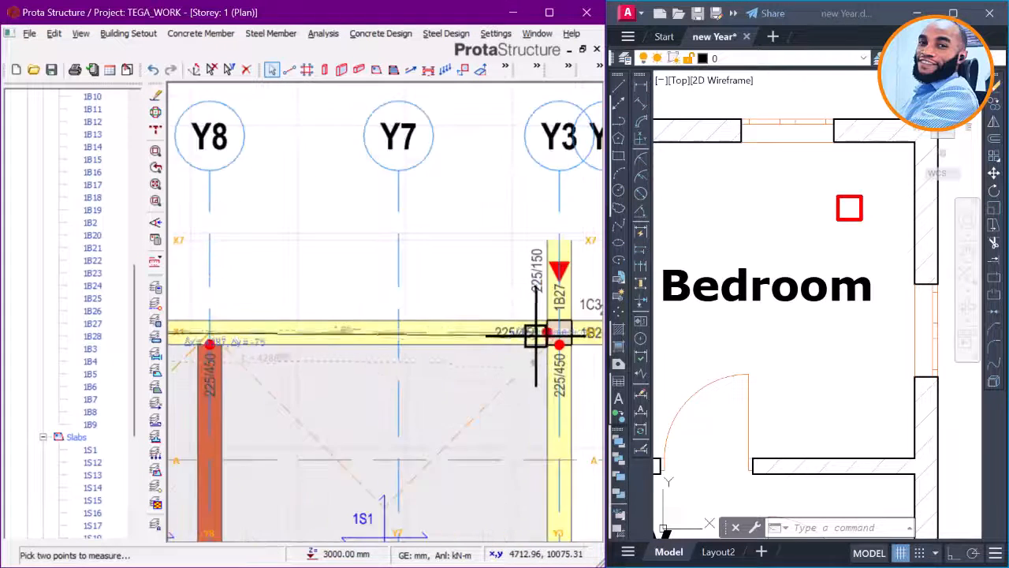
{"action": "left_click", "coordinate": [556, 331]}
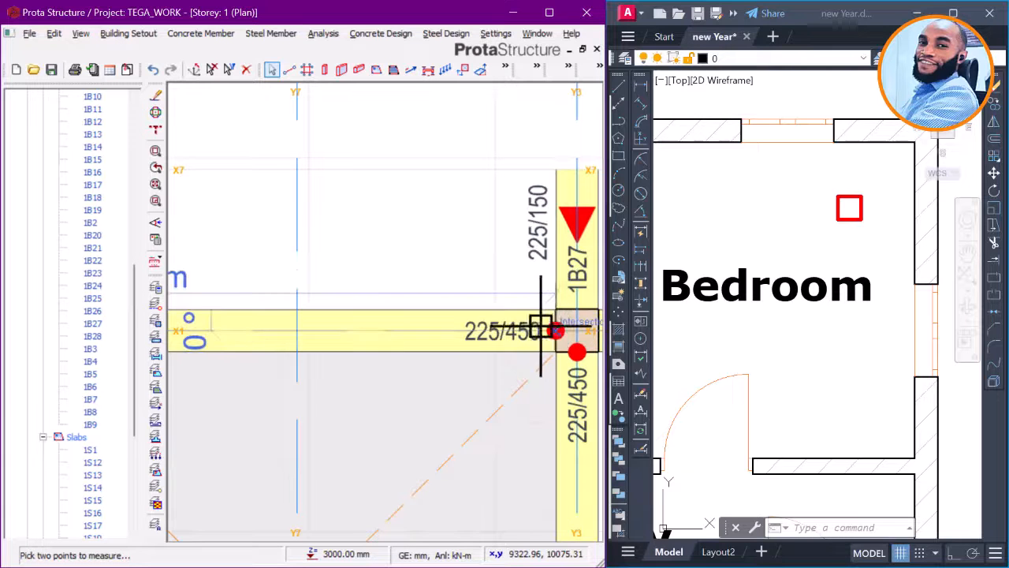
{"action": "scroll", "coordinate": [480, 299], "scroll_direction": "down", "scroll_amount": 3}
{"action": "scroll", "coordinate": [347, 301], "scroll_direction": "up", "scroll_amount": 3}
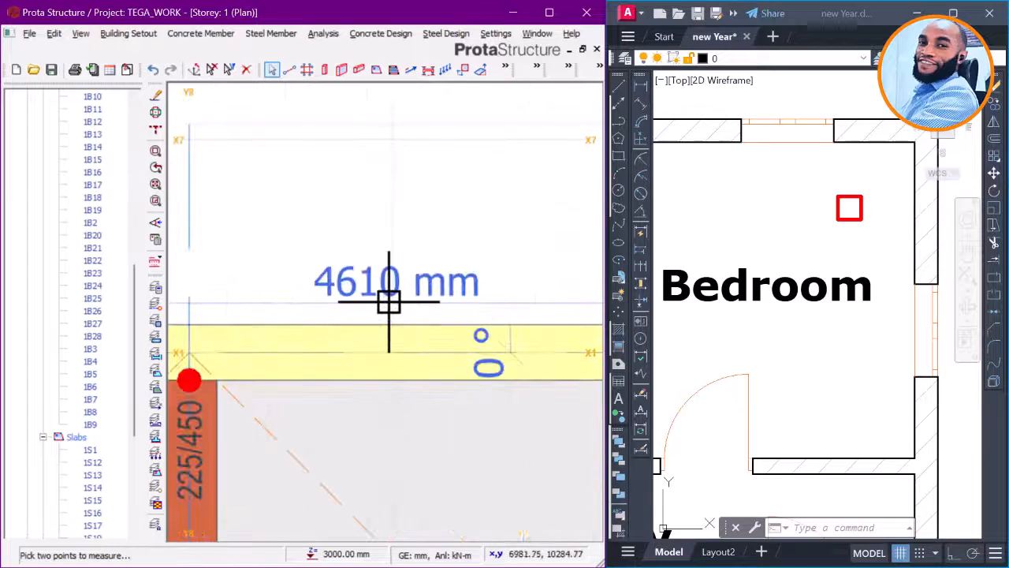
Step: Reuse slab 1S12's properties with a 4610 mm slab width to insert a cantilever slab outside axis X1, picking from Y2 to Y3
{"action": "scroll", "coordinate": [387, 300], "scroll_direction": "down", "scroll_amount": 4}
{"action": "scroll", "coordinate": [245, 292], "scroll_direction": "up", "scroll_amount": 3}
{"action": "scroll", "coordinate": [245, 292], "scroll_direction": "up", "scroll_amount": 2}
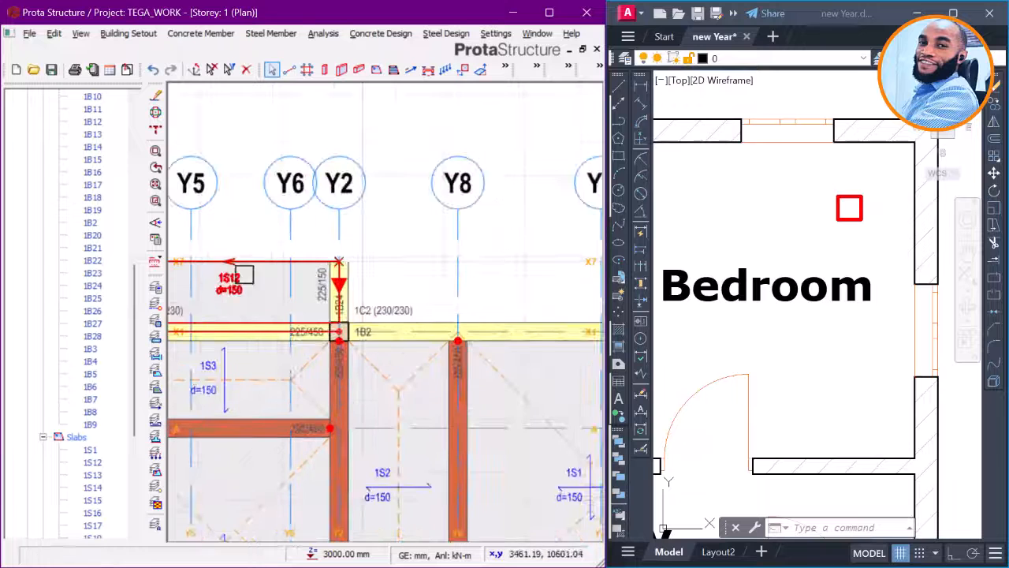
{"action": "right_click", "coordinate": [263, 223]}
{"action": "left_click", "coordinate": [294, 232]}
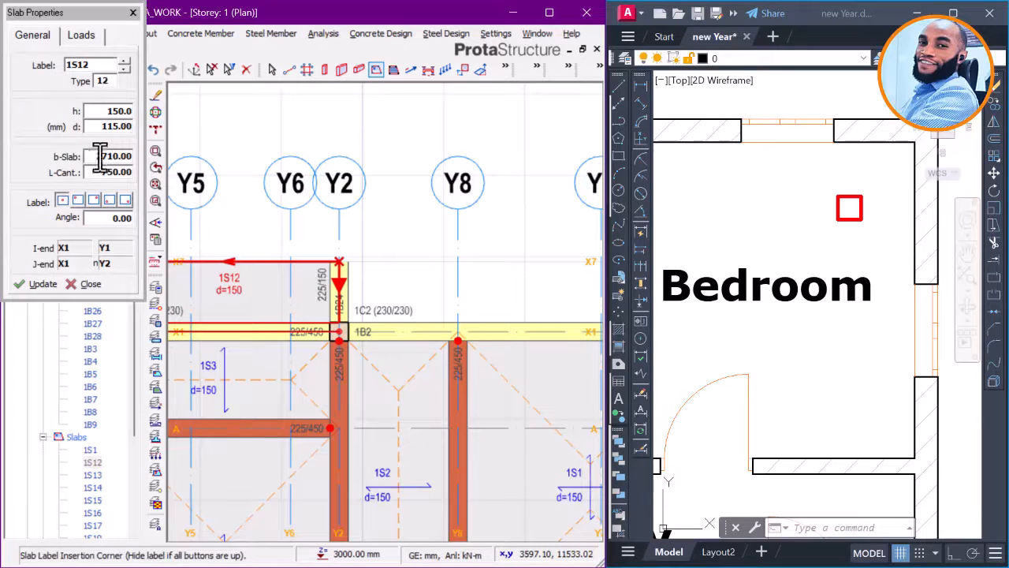
{"action": "double_click", "coordinate": [100, 158]}
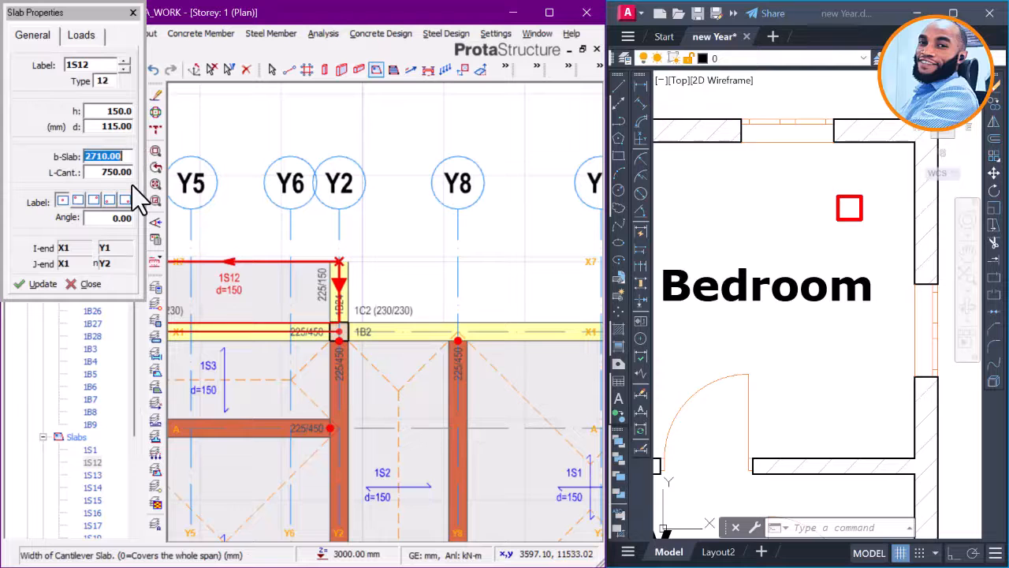
{"action": "type", "text": "4610"}
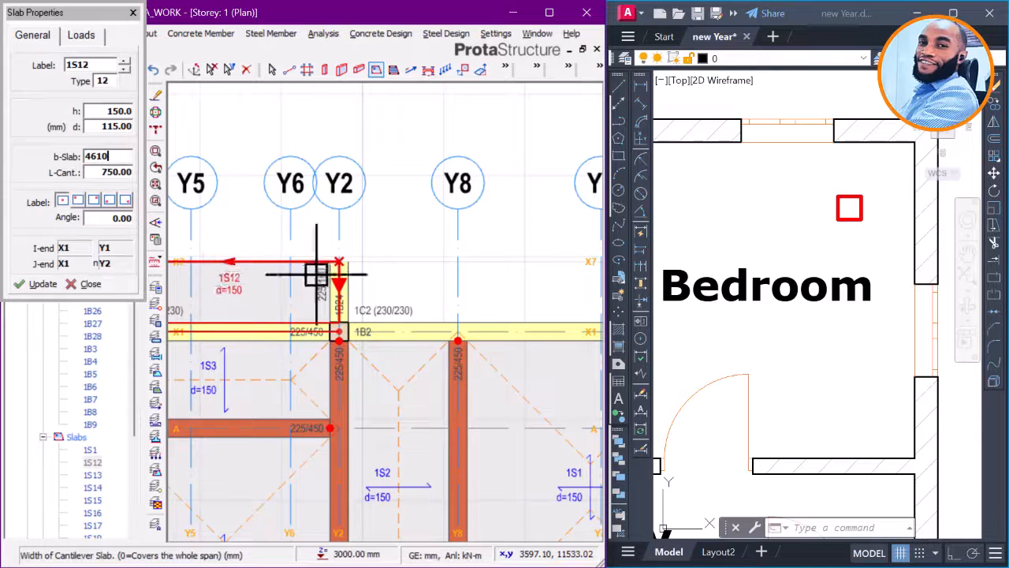
{"action": "scroll", "coordinate": [308, 270], "scroll_direction": "down", "scroll_amount": 3}
{"action": "scroll", "coordinate": [323, 292], "scroll_direction": "up", "scroll_amount": 5}
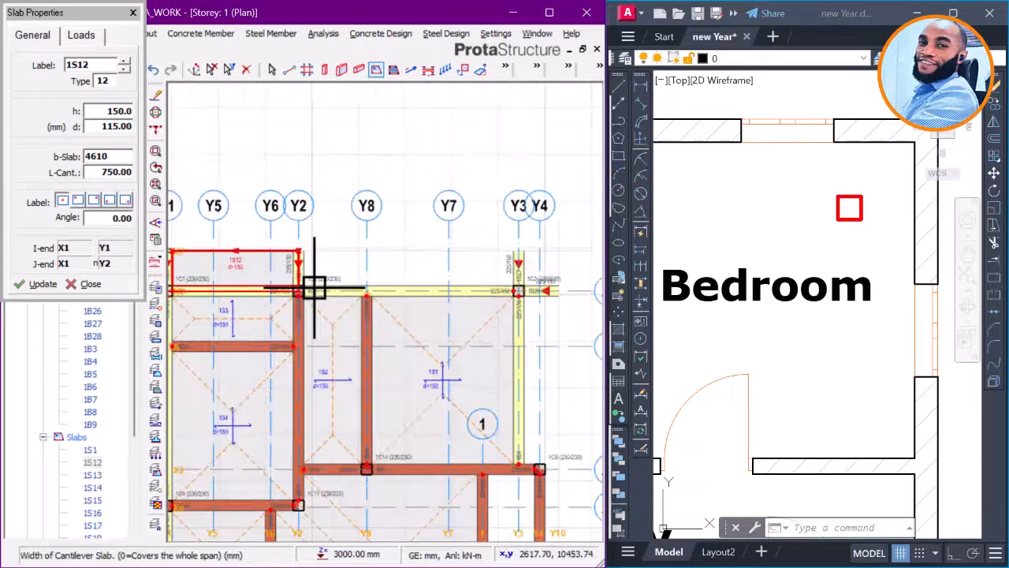
{"action": "scroll", "coordinate": [268, 293], "scroll_direction": "down", "scroll_amount": 4}
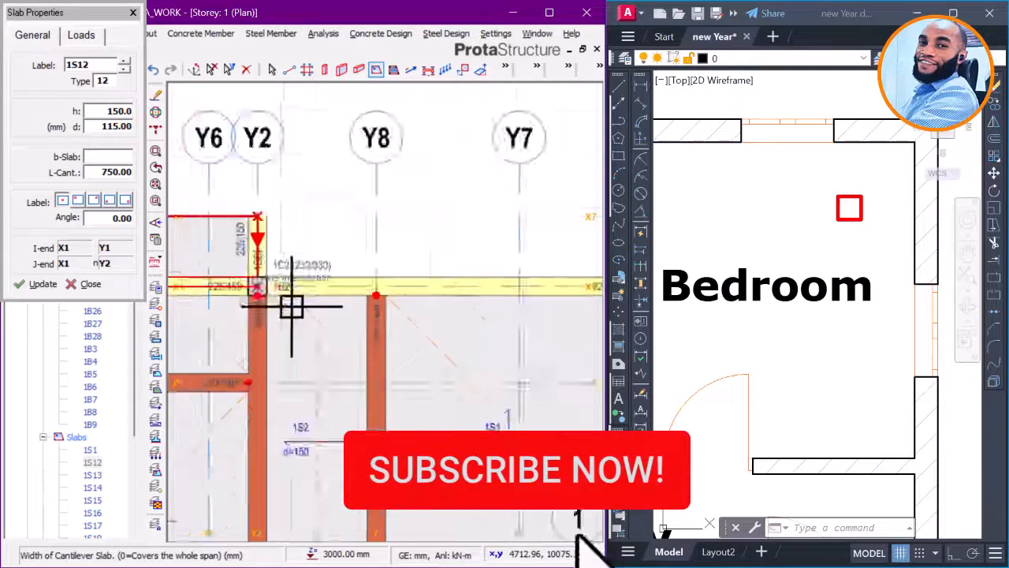
{"action": "scroll", "coordinate": [489, 295], "scroll_direction": "up", "scroll_amount": 5}
{"action": "left_click", "coordinate": [508, 289]}
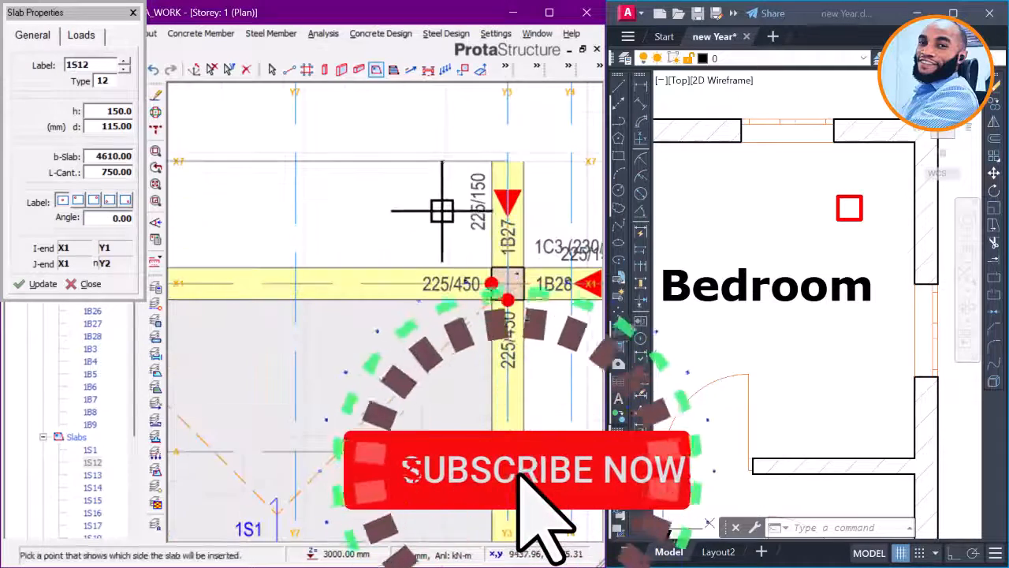
{"action": "left_click", "coordinate": [440, 208]}
{"action": "scroll", "coordinate": [458, 241], "scroll_direction": "down", "scroll_amount": 3}
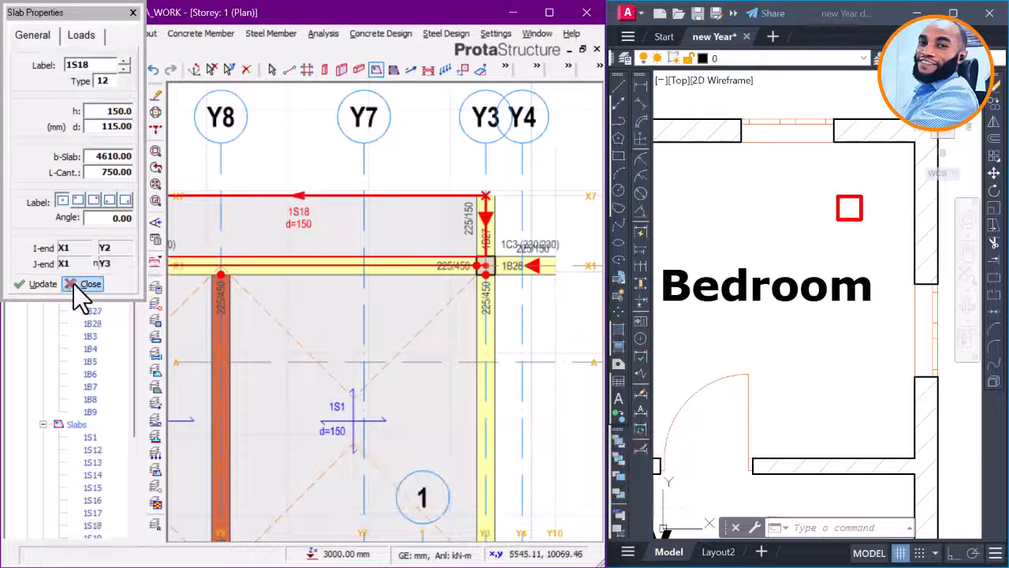
{"action": "key", "text": "Escape"}
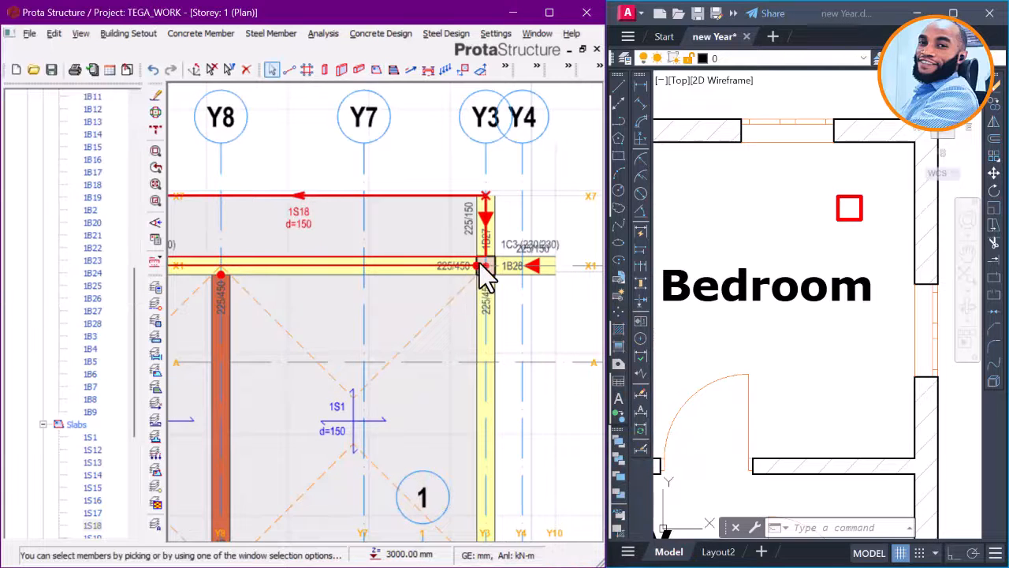
{"action": "scroll", "coordinate": [379, 261], "scroll_direction": "down", "scroll_amount": 4}
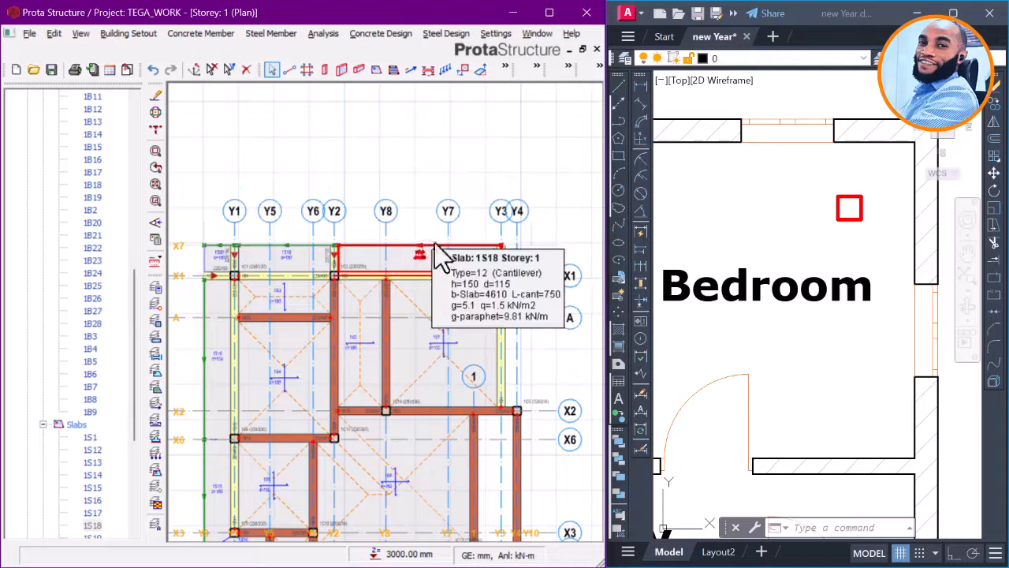
Step: Remove the slab just added, retry a 4610 mm wide cantilever slab from Y2 to Y3 along X1 with 1S12's properties, and abandon the attempt
{"action": "scroll", "coordinate": [311, 253], "scroll_direction": "up", "scroll_amount": 2}
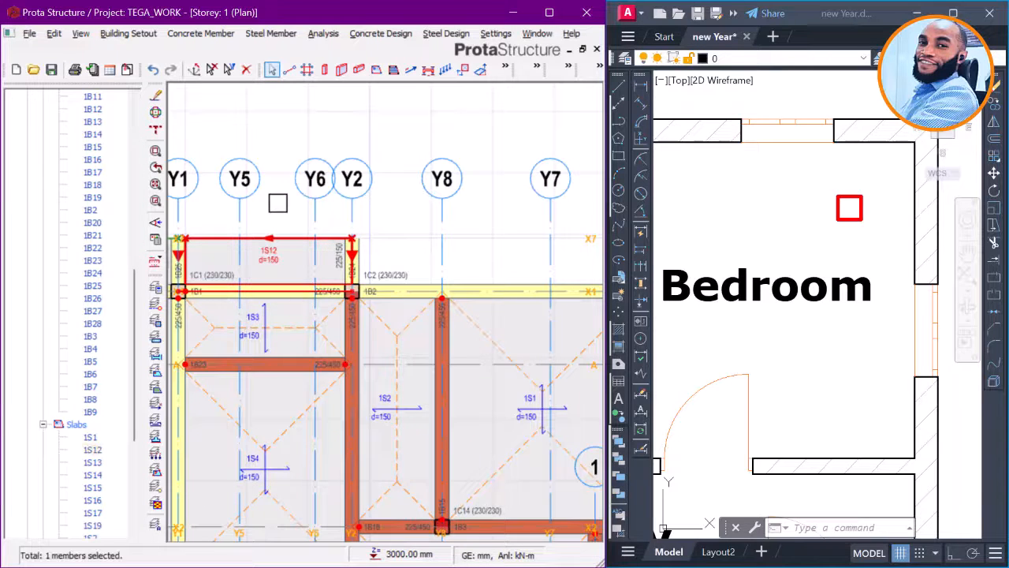
{"action": "right_click", "coordinate": [278, 204]}
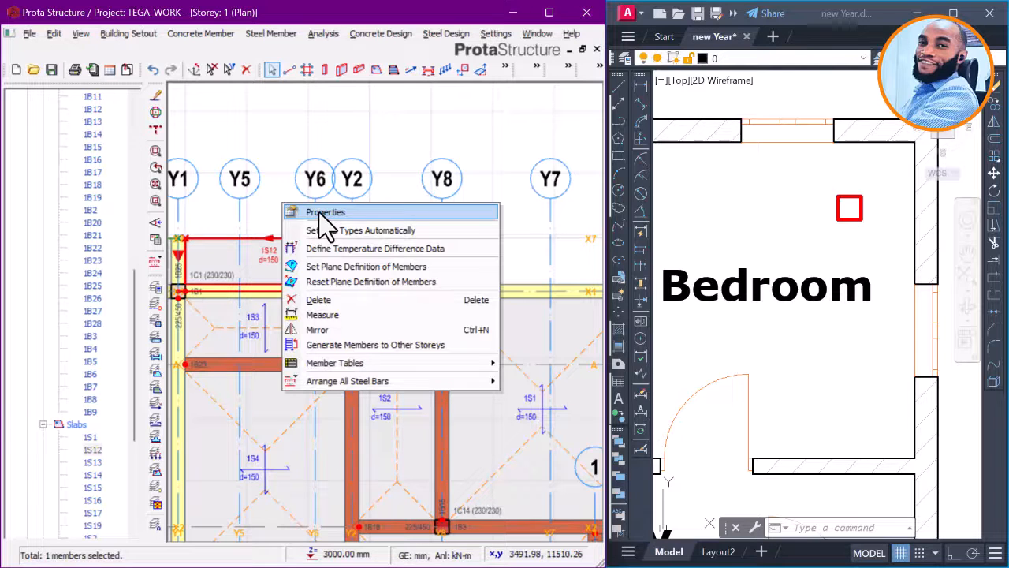
{"action": "left_click", "coordinate": [323, 213]}
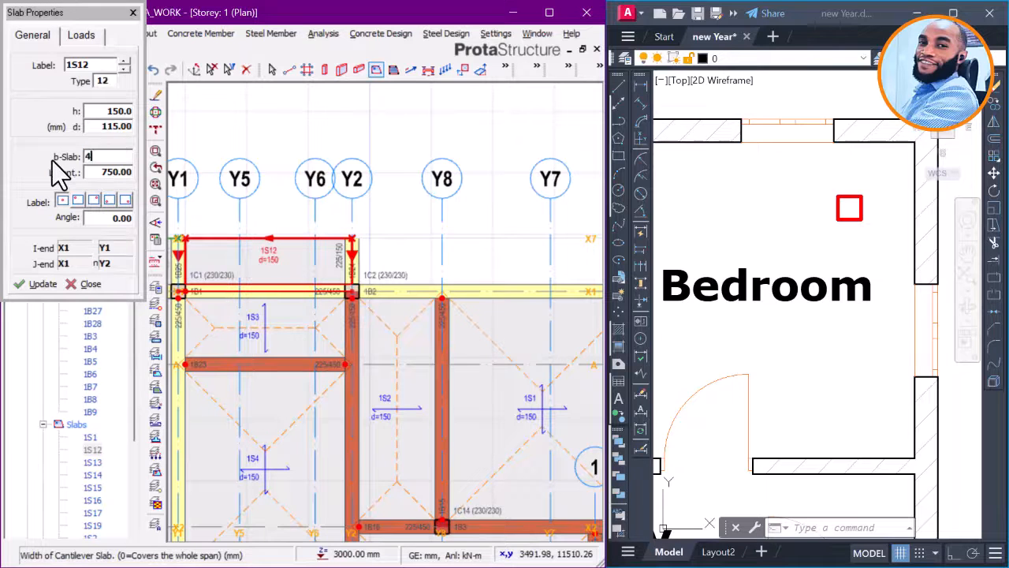
{"action": "type", "text": "10"}
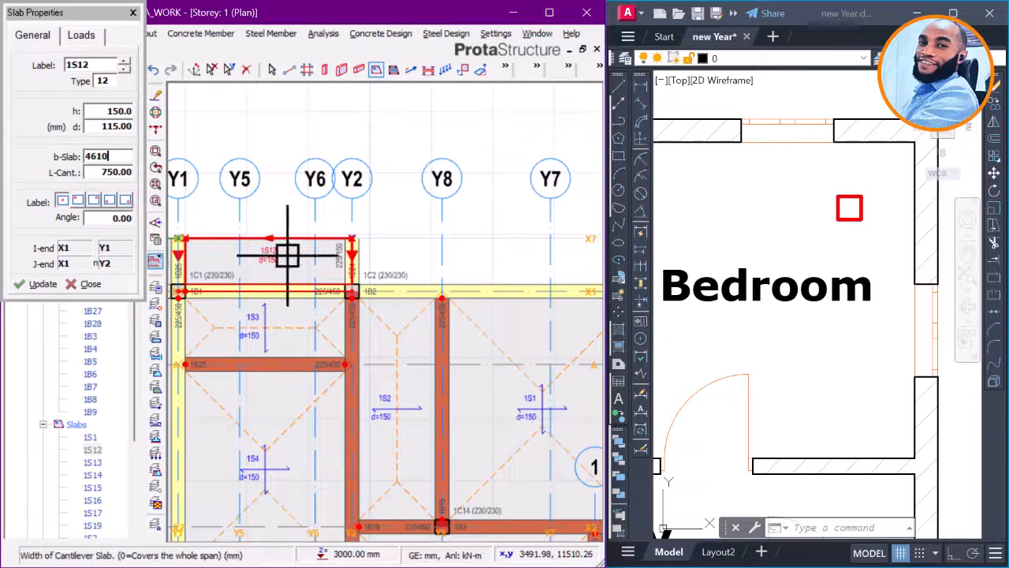
{"action": "scroll", "coordinate": [331, 252], "scroll_direction": "up", "scroll_amount": 5}
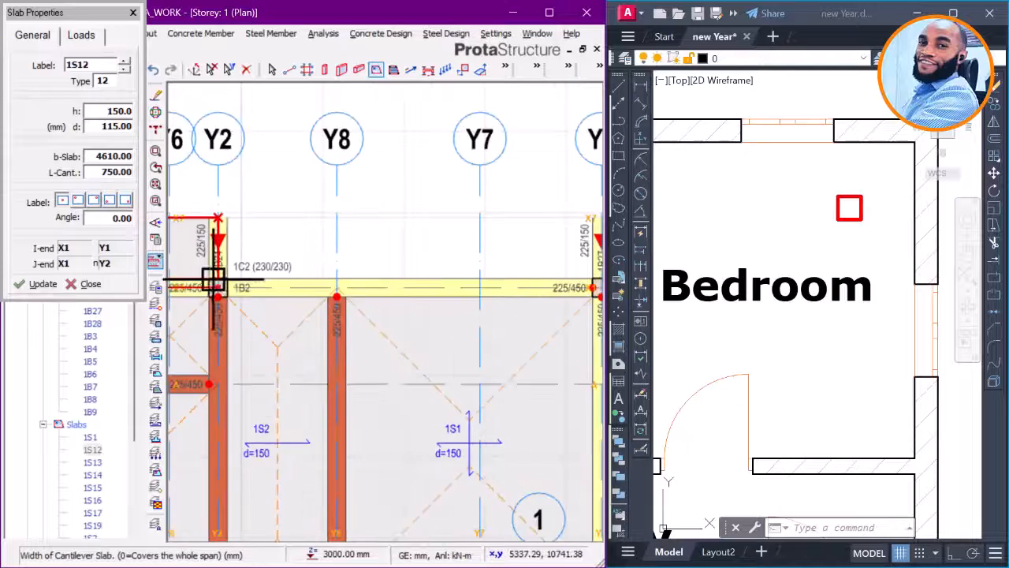
{"action": "scroll", "coordinate": [213, 241], "scroll_direction": "down", "scroll_amount": 5}
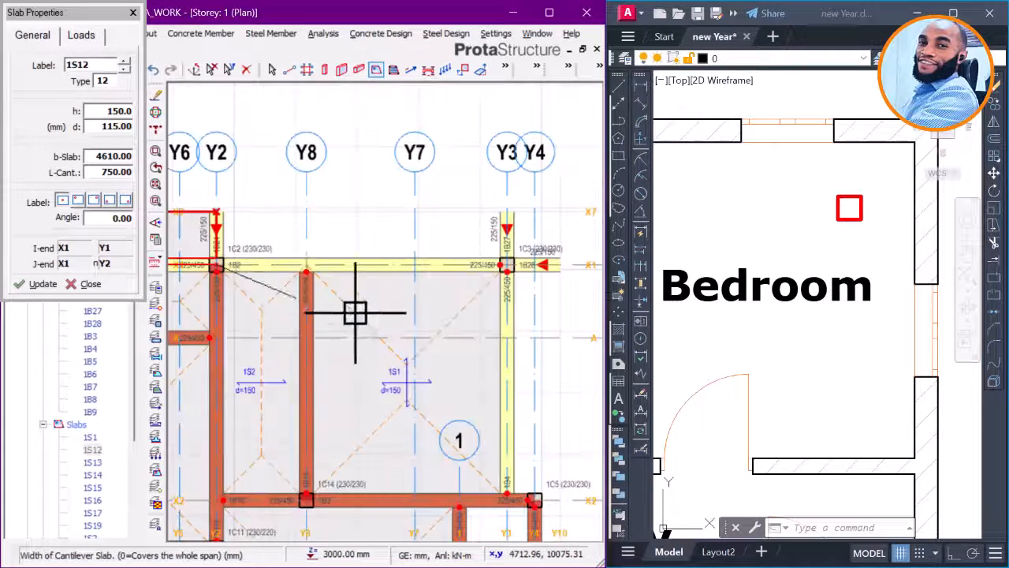
{"action": "scroll", "coordinate": [425, 281], "scroll_direction": "up", "scroll_amount": 5}
{"action": "scroll", "coordinate": [407, 278], "scroll_direction": "up", "scroll_amount": 1}
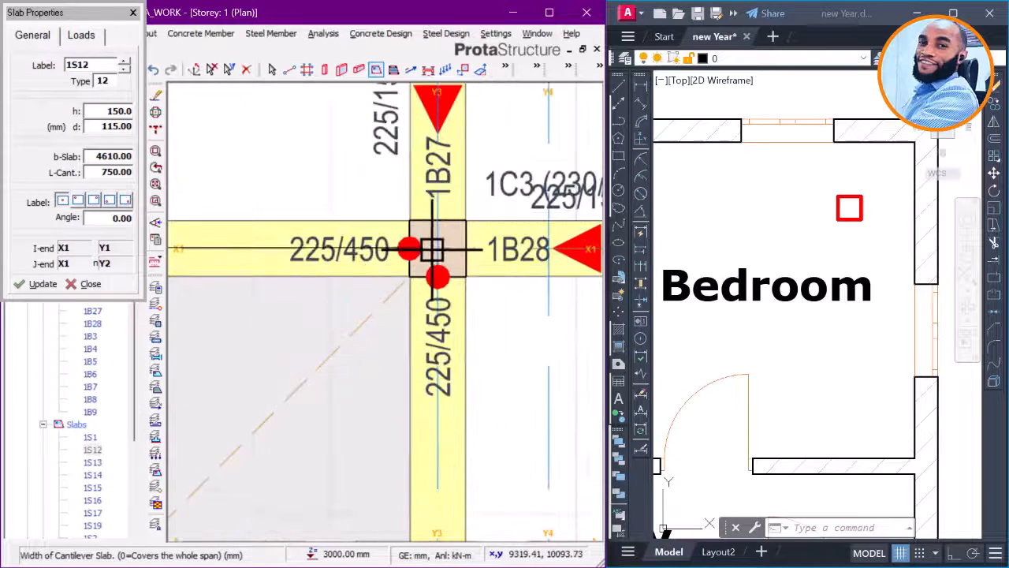
{"action": "left_click", "coordinate": [433, 249]}
{"action": "scroll", "coordinate": [418, 237], "scroll_direction": "down", "scroll_amount": 2}
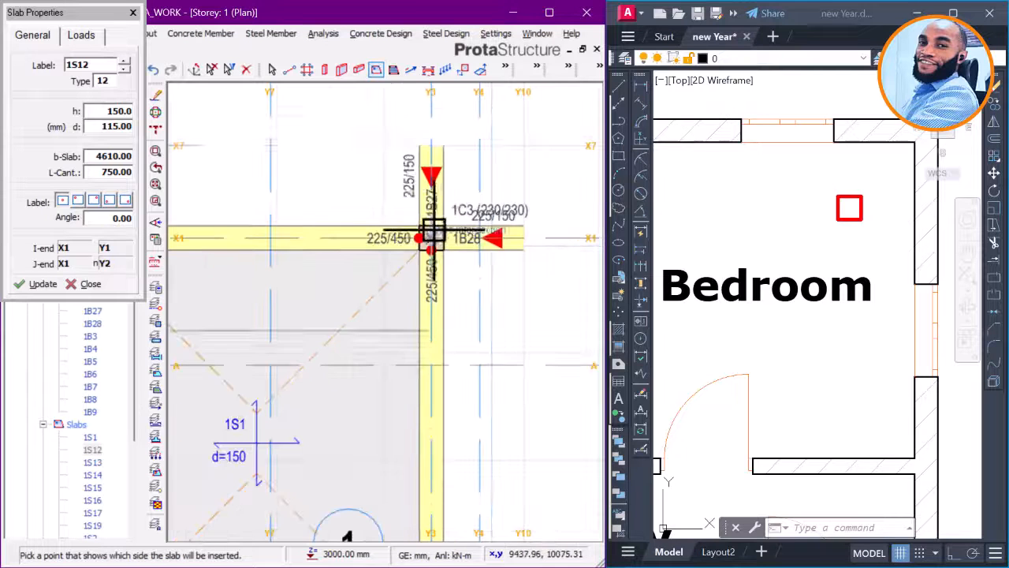
{"action": "scroll", "coordinate": [509, 259], "scroll_direction": "down", "scroll_amount": 3}
{"action": "middle_click_drag", "start_coordinate": [335, 234], "coordinate": [487, 265]}
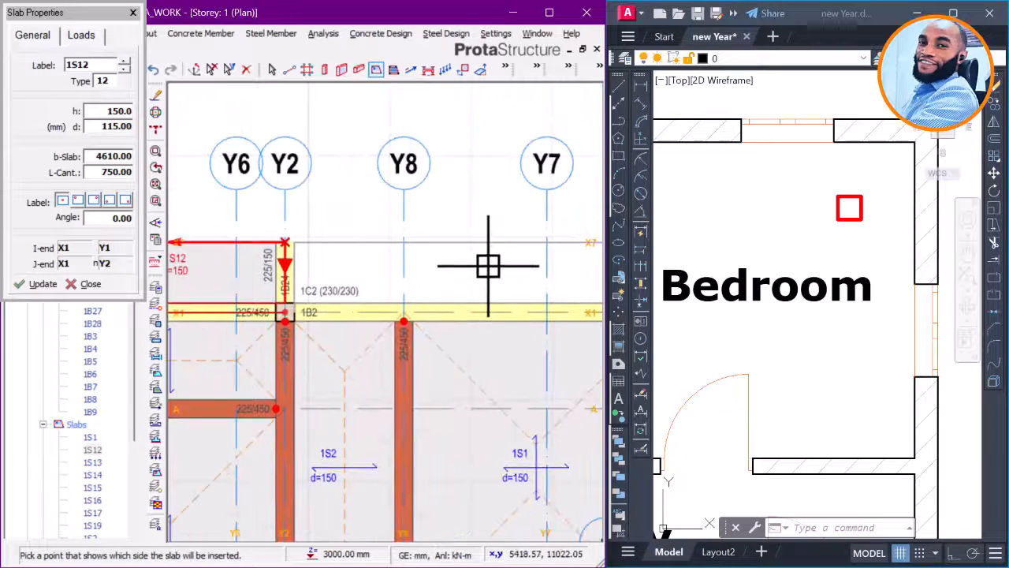
{"action": "scroll", "coordinate": [333, 261], "scroll_direction": "up", "scroll_amount": 1}
{"action": "scroll", "coordinate": [240, 229], "scroll_direction": "down", "scroll_amount": 1}
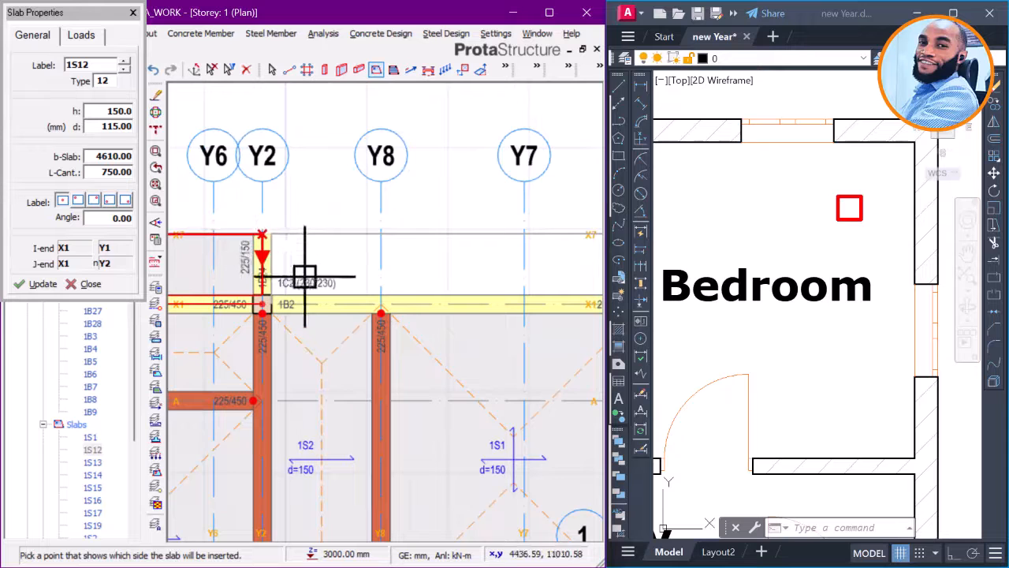
{"action": "scroll", "coordinate": [303, 291], "scroll_direction": "down", "scroll_amount": 2}
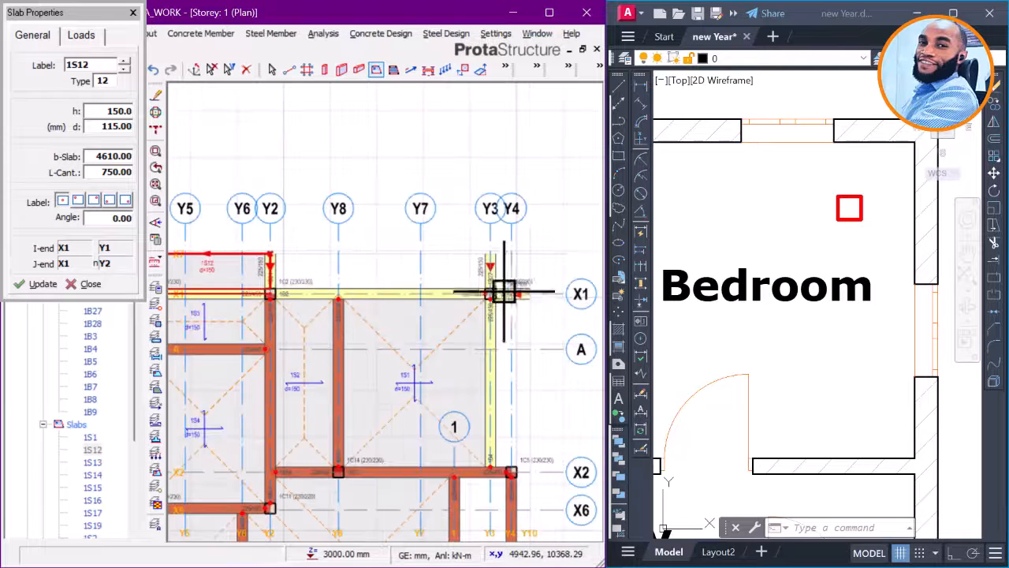
{"action": "scroll", "coordinate": [495, 292], "scroll_direction": "up", "scroll_amount": 3}
{"action": "scroll", "coordinate": [475, 292], "scroll_direction": "down", "scroll_amount": 2}
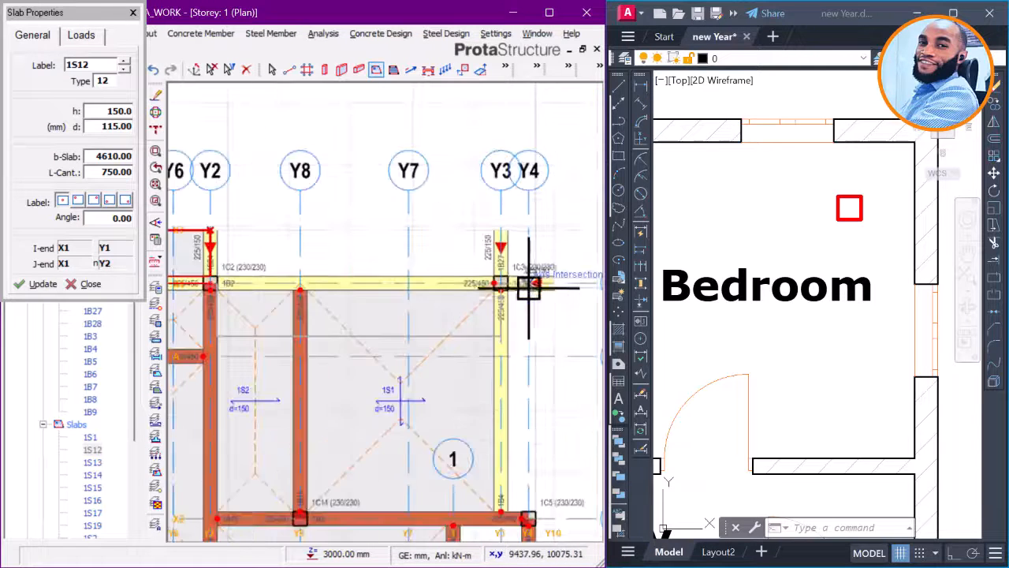
{"action": "scroll", "coordinate": [428, 270], "scroll_direction": "down", "scroll_amount": 3}
{"action": "scroll", "coordinate": [357, 258], "scroll_direction": "up", "scroll_amount": 3}
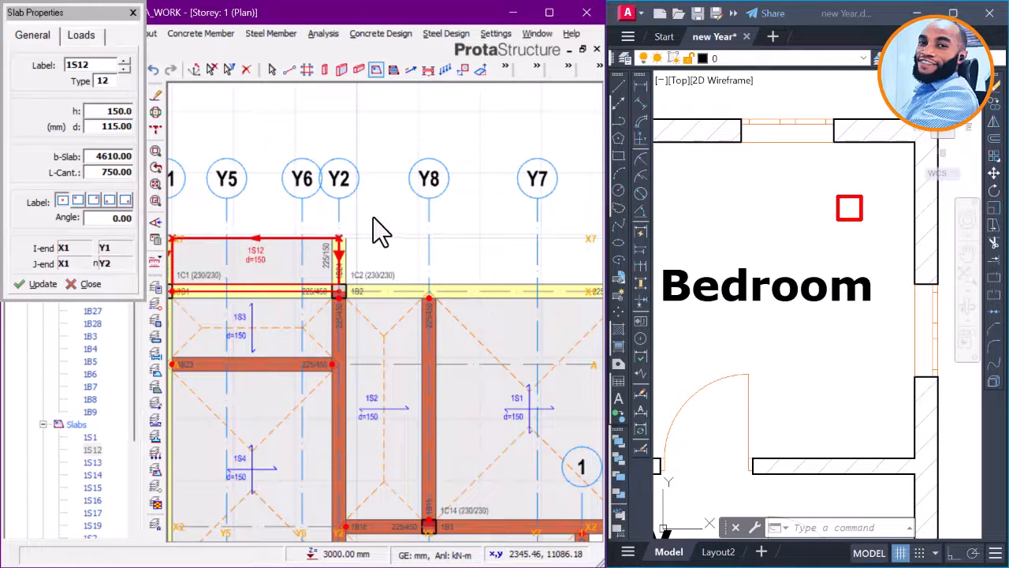
{"action": "key", "text": "Escape"}
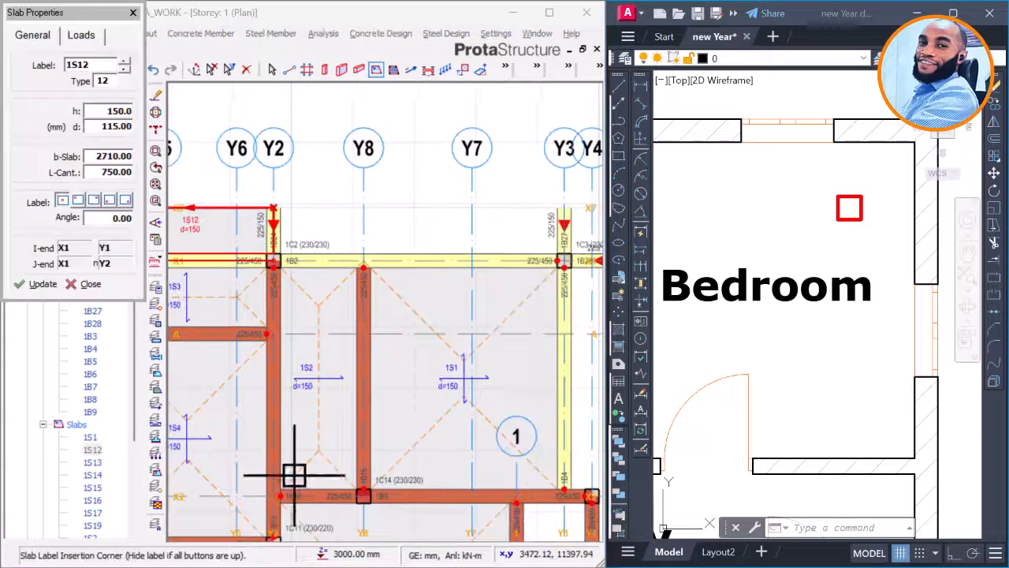
Step: Set the cantilever slab width to 4610 mm and insert the slab along X1 in reverse order, from Y3 to Y2, on the outer side
{"action": "scroll", "coordinate": [572, 249], "scroll_direction": "up", "scroll_amount": 2}
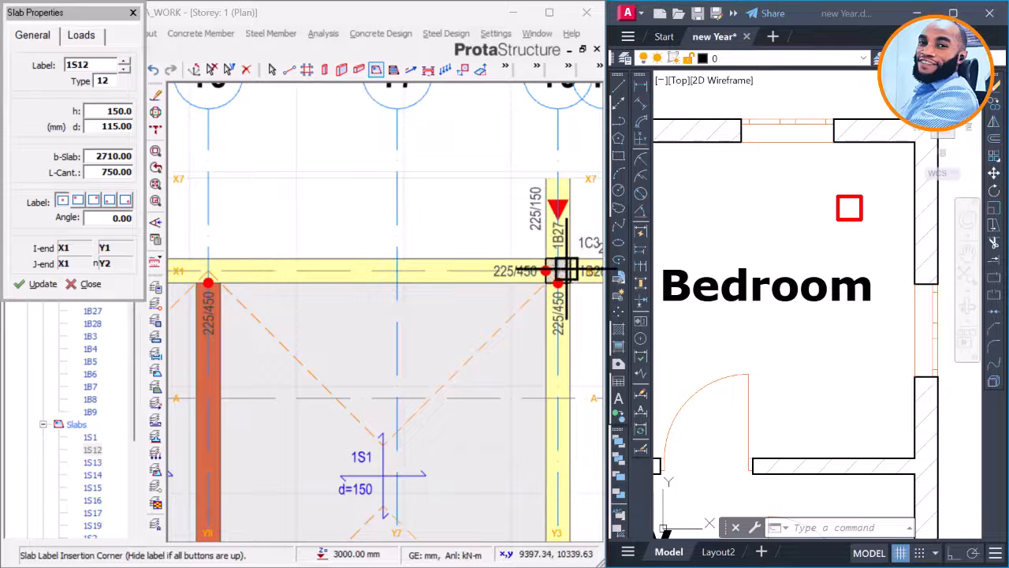
{"action": "scroll", "coordinate": [580, 272], "scroll_direction": "down", "scroll_amount": 1}
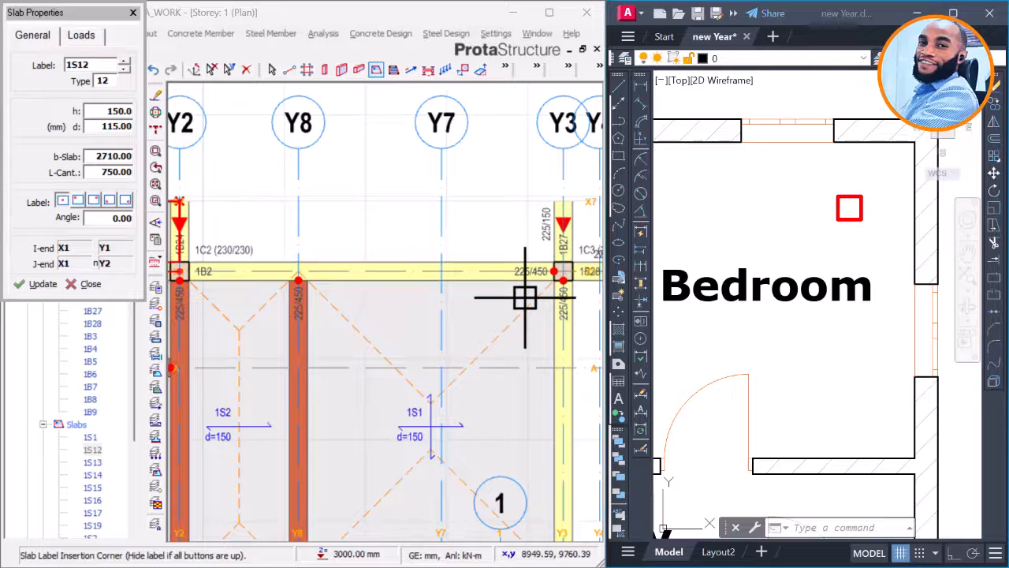
{"action": "scroll", "coordinate": [483, 282], "scroll_direction": "up", "scroll_amount": 2}
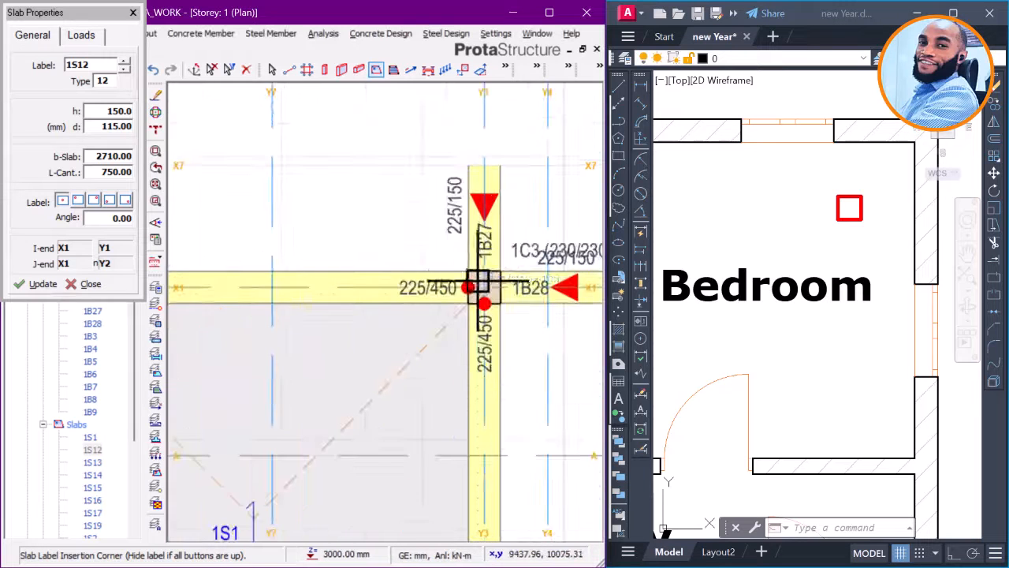
{"action": "scroll", "coordinate": [434, 196], "scroll_direction": "down", "scroll_amount": 3}
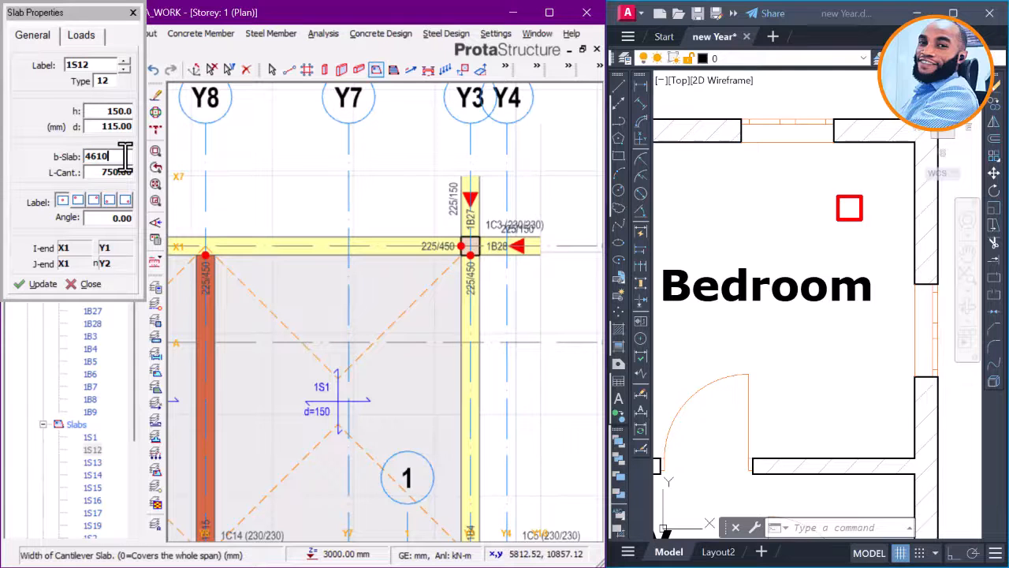
{"action": "scroll", "coordinate": [405, 252], "scroll_direction": "down", "scroll_amount": 2}
{"action": "key", "text": "Return"}
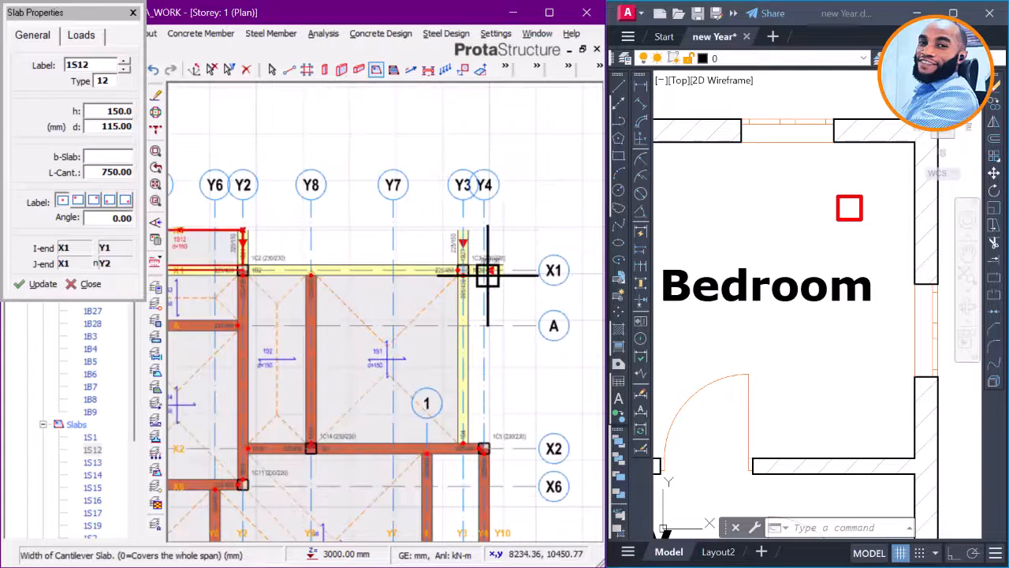
{"action": "scroll", "coordinate": [460, 275], "scroll_direction": "up", "scroll_amount": 4}
{"action": "scroll", "coordinate": [405, 279], "scroll_direction": "down", "scroll_amount": 1}
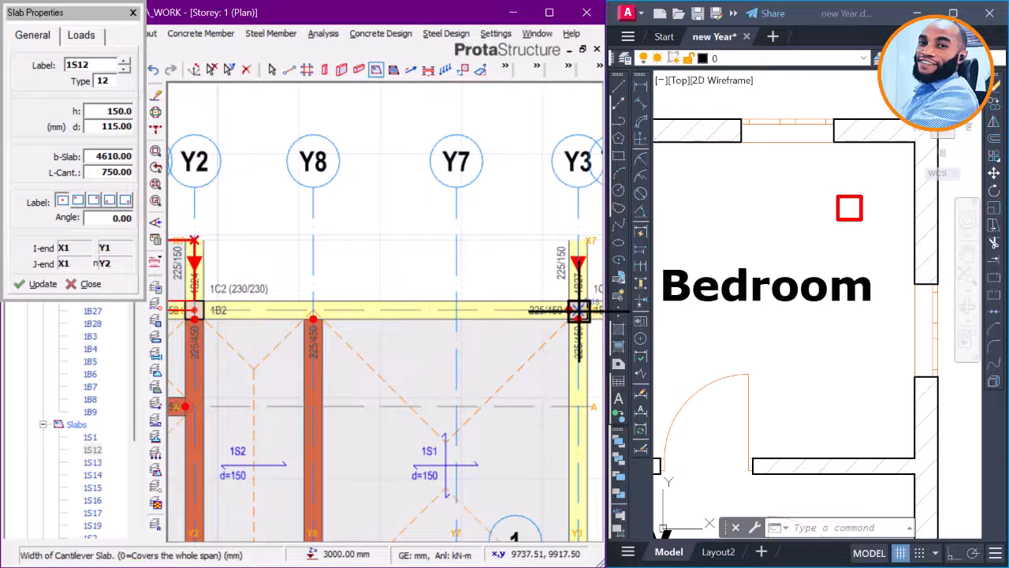
{"action": "left_click", "coordinate": [579, 310]}
{"action": "left_click", "coordinate": [194, 307]}
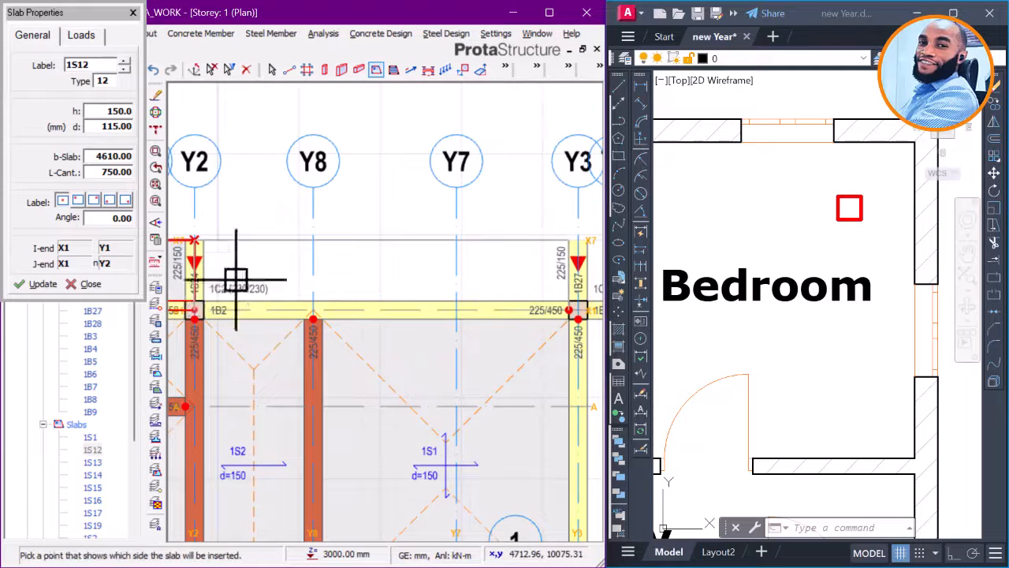
{"action": "left_click", "coordinate": [247, 252]}
{"action": "scroll", "coordinate": [597, 272], "scroll_direction": "up", "scroll_amount": 3}
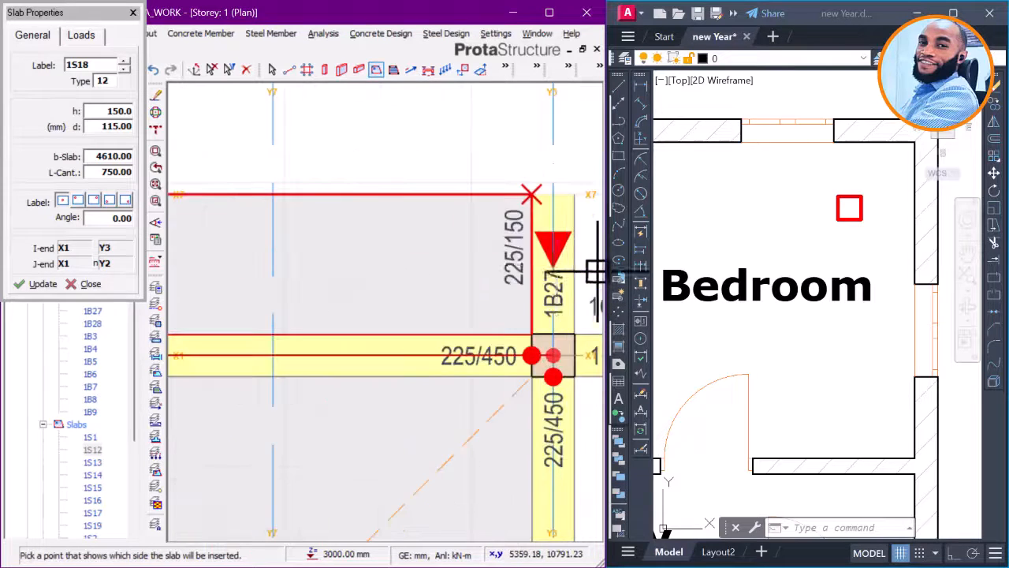
{"action": "scroll", "coordinate": [461, 237], "scroll_direction": "down", "scroll_amount": 3}
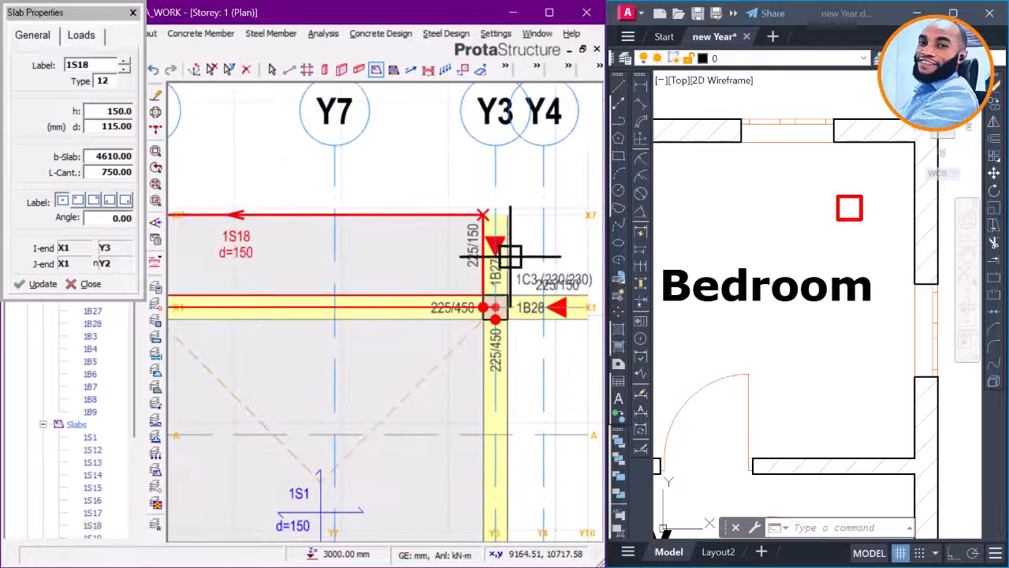
{"action": "scroll", "coordinate": [509, 256], "scroll_direction": "up", "scroll_amount": 3}
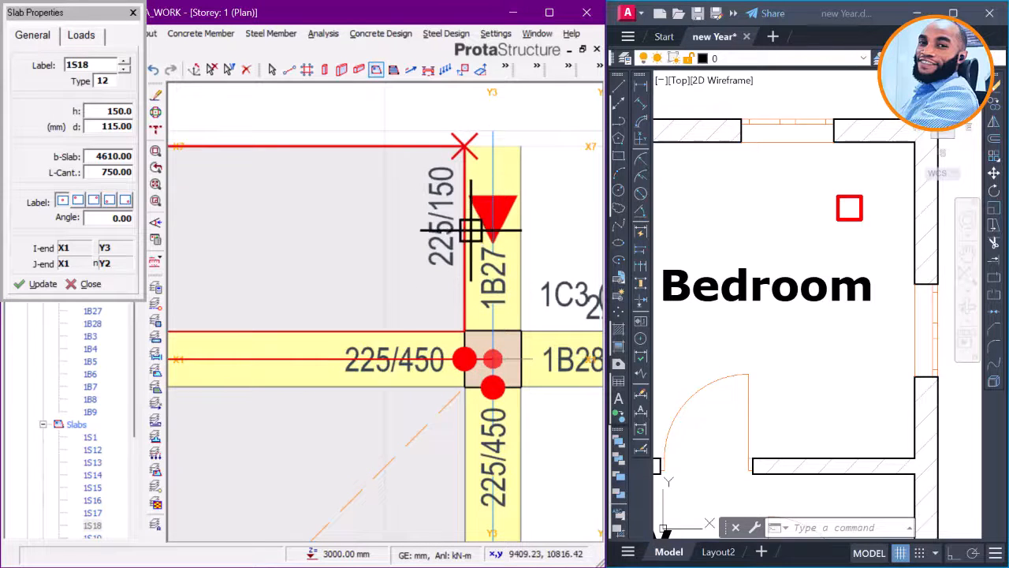
{"action": "scroll", "coordinate": [549, 255], "scroll_direction": "down", "scroll_amount": 5}
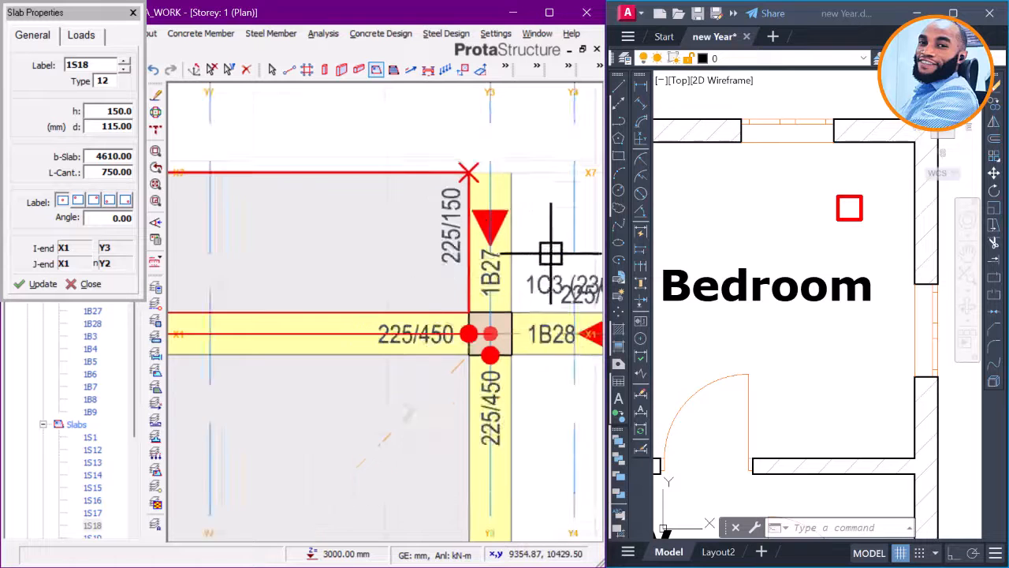
Step: Inspect both ends of the new cantilever slab outside axis X1 against the beams at Y2 and Y3, and close the slab properties
{"action": "scroll", "coordinate": [327, 260], "scroll_direction": "up", "scroll_amount": 4}
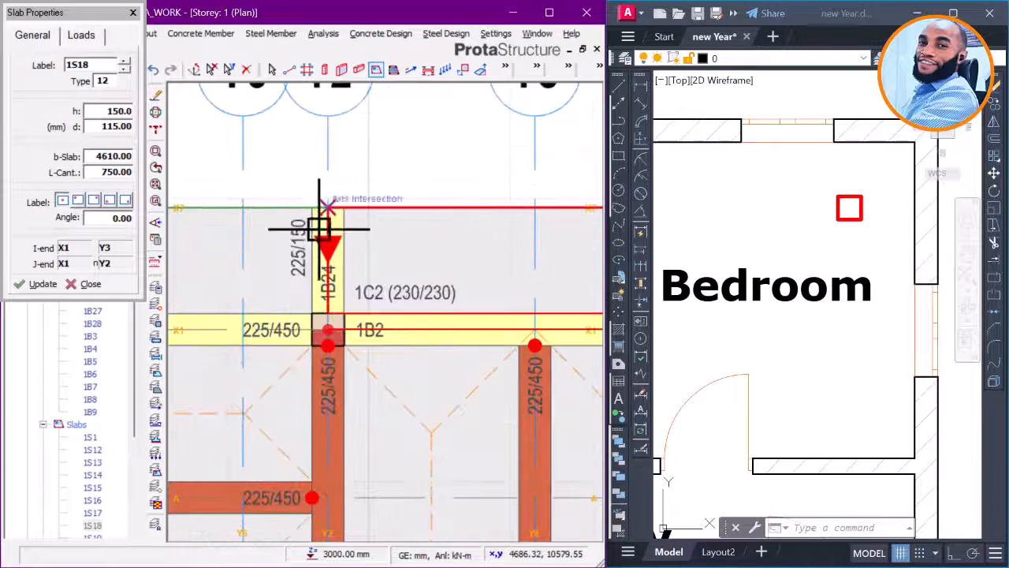
{"action": "scroll", "coordinate": [309, 214], "scroll_direction": "down", "scroll_amount": 3}
{"action": "scroll", "coordinate": [489, 223], "scroll_direction": "down", "scroll_amount": 2}
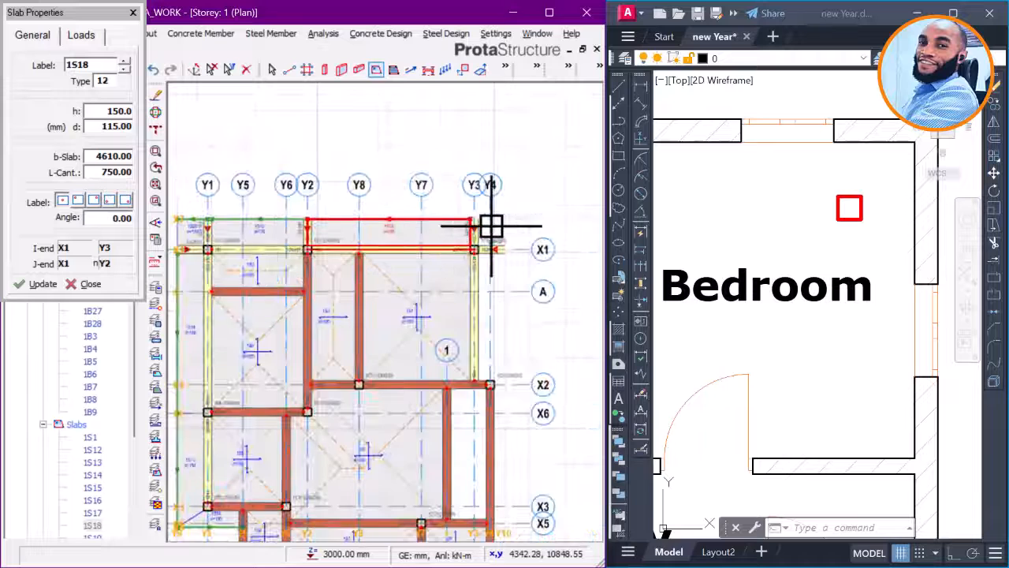
{"action": "scroll", "coordinate": [455, 248], "scroll_direction": "up", "scroll_amount": 6}
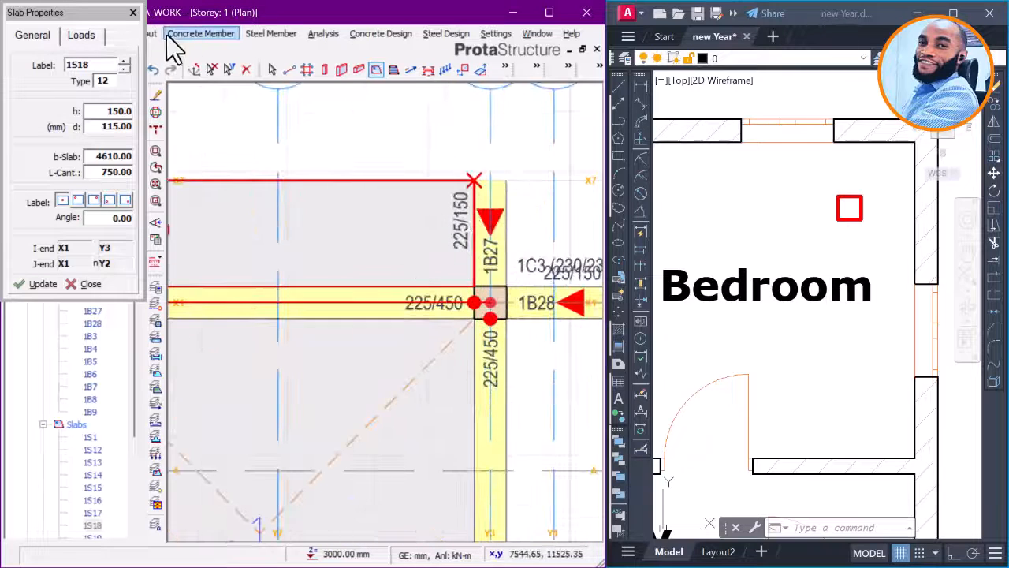
{"action": "left_click", "coordinate": [133, 13]}
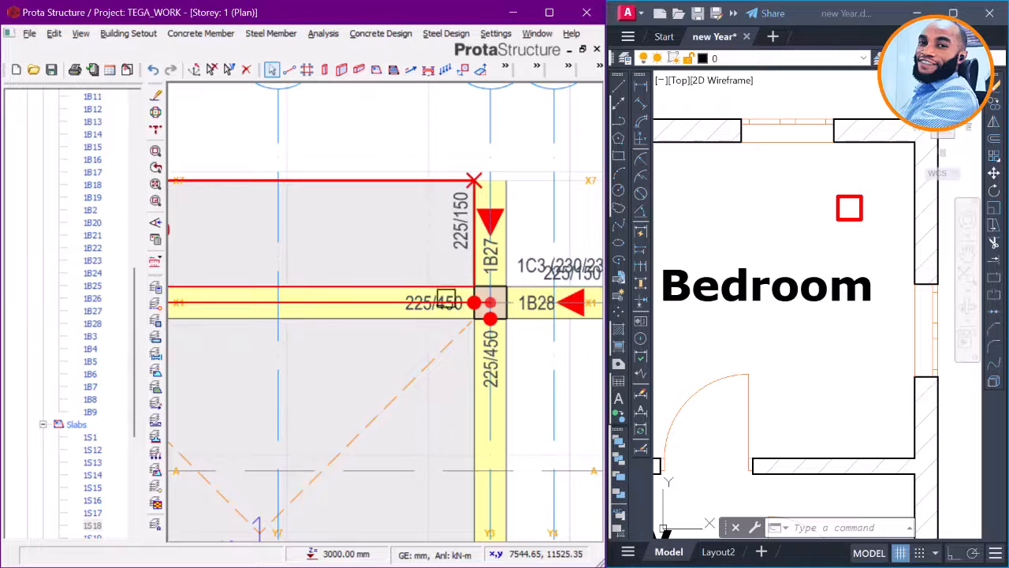
Step: Measure the distance along axis Y3 from its intersection with X2 to its intersection with X1
{"action": "scroll", "coordinate": [446, 299], "scroll_direction": "down", "scroll_amount": 3}
{"action": "key", "text": "Escape"}
{"action": "right_click", "coordinate": [416, 203]}
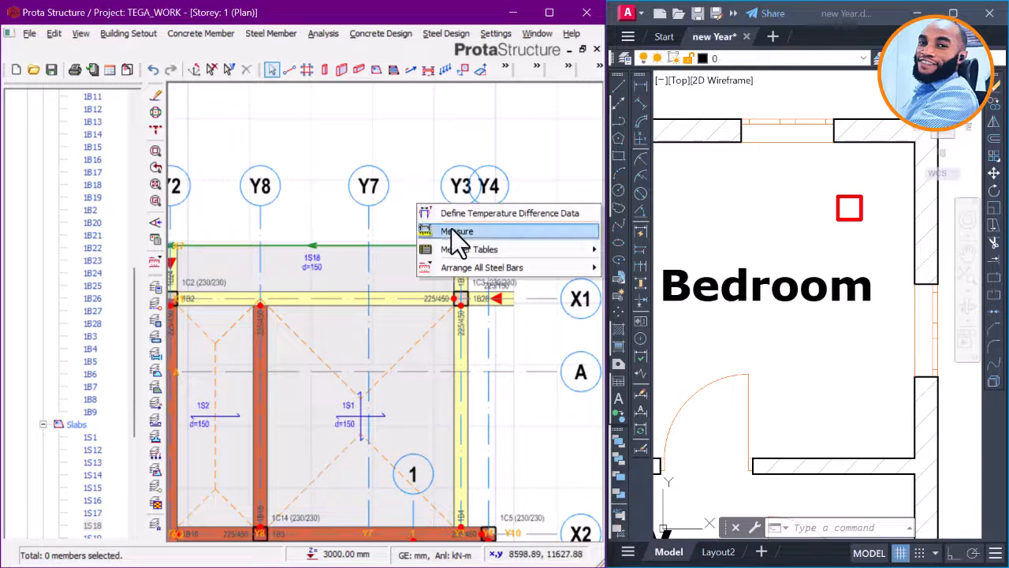
{"action": "left_click", "coordinate": [457, 232]}
{"action": "scroll", "coordinate": [454, 315], "scroll_direction": "up", "scroll_amount": 5}
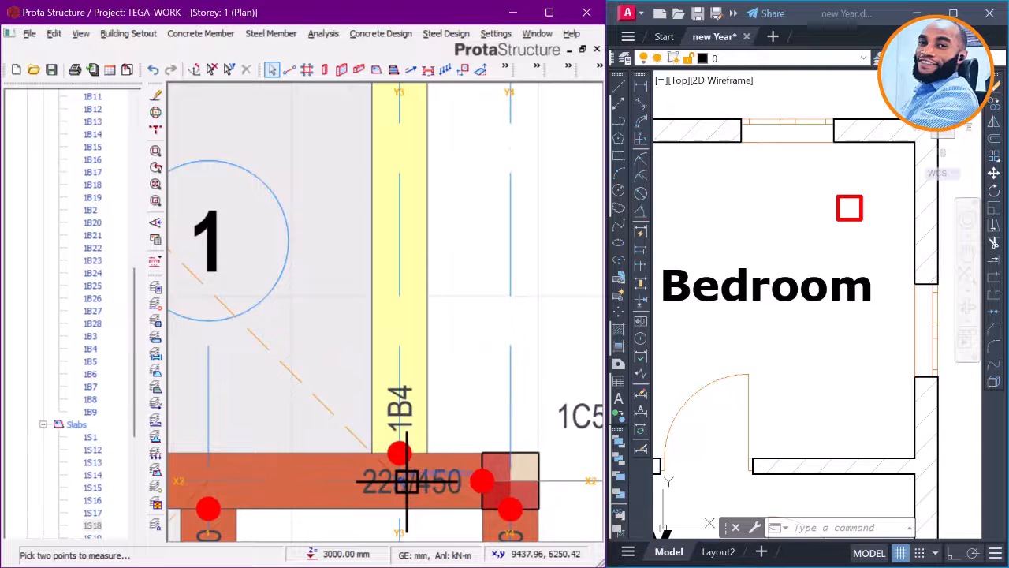
{"action": "left_click", "coordinate": [406, 475]}
{"action": "scroll", "coordinate": [408, 448], "scroll_direction": "down", "scroll_amount": 4}
{"action": "middle_click_drag", "start_coordinate": [450, 297], "coordinate": [418, 431]}
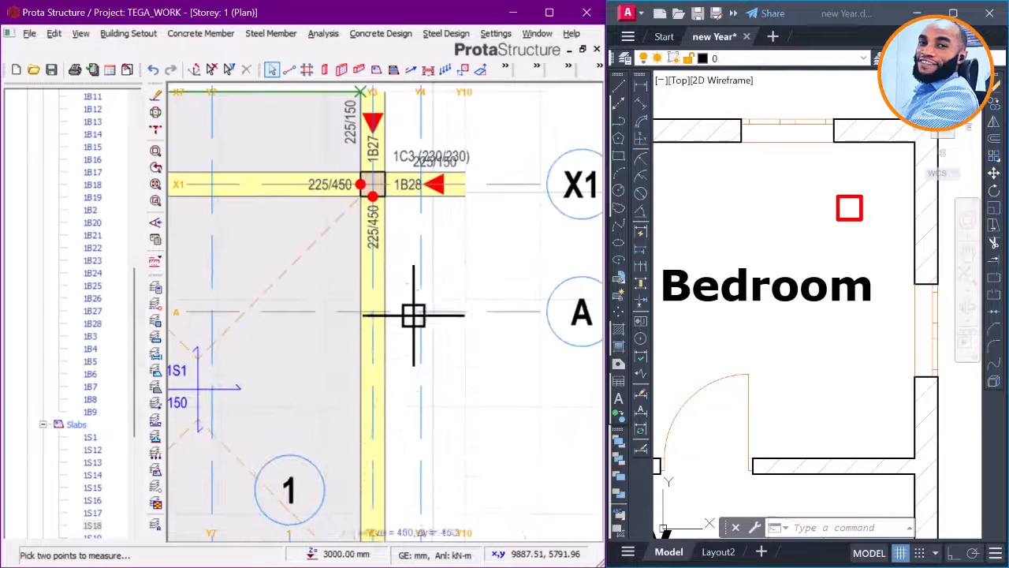
{"action": "left_click", "coordinate": [373, 185]}
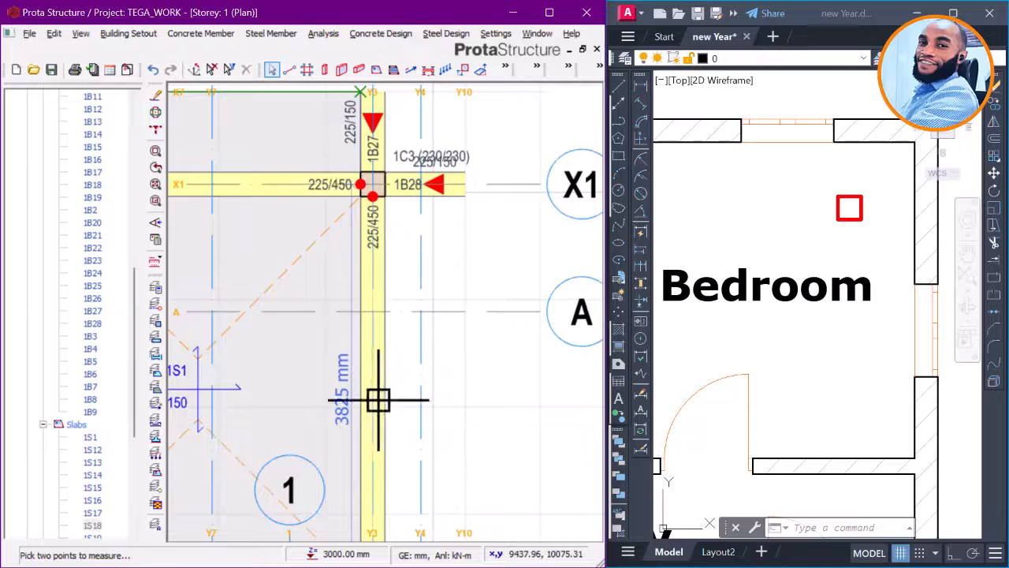
{"action": "scroll", "coordinate": [338, 440], "scroll_direction": "up", "scroll_amount": 3}
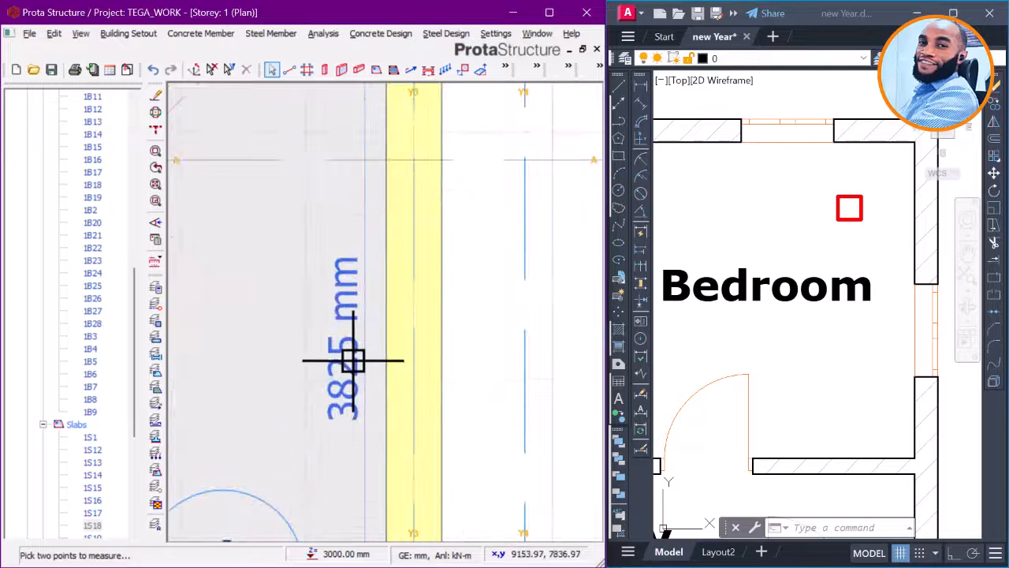
{"action": "scroll", "coordinate": [378, 319], "scroll_direction": "down", "scroll_amount": 3}
{"action": "scroll", "coordinate": [375, 331], "scroll_direction": "down", "scroll_amount": 3}
{"action": "scroll", "coordinate": [406, 245], "scroll_direction": "down", "scroll_amount": 2}
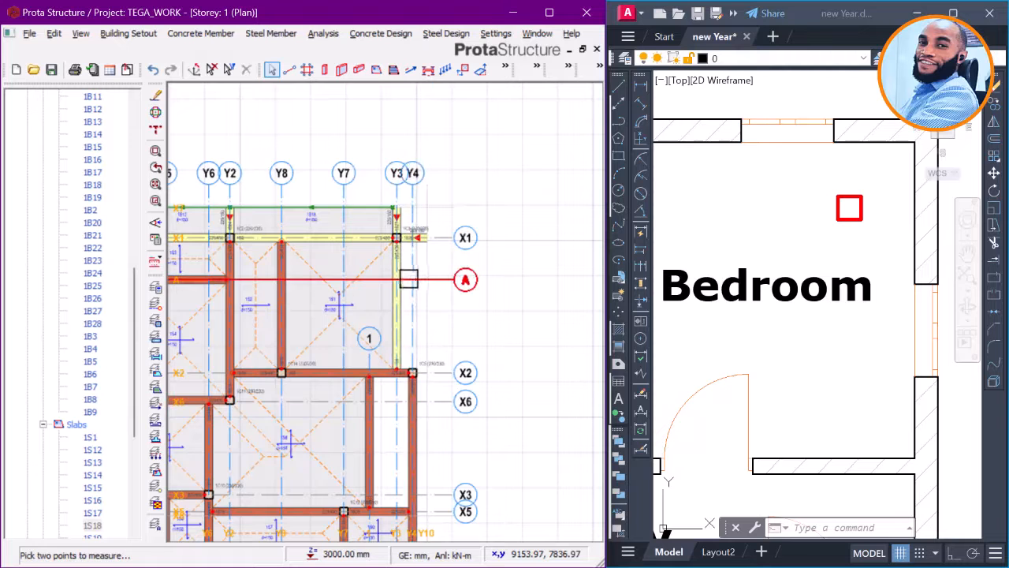
Step: Switch to the AutoCAD drawing and examine the dimensioned overhang outside the bedroom wall on the ground floor plan
{"action": "scroll", "coordinate": [800, 339], "scroll_direction": "down", "scroll_amount": 6}
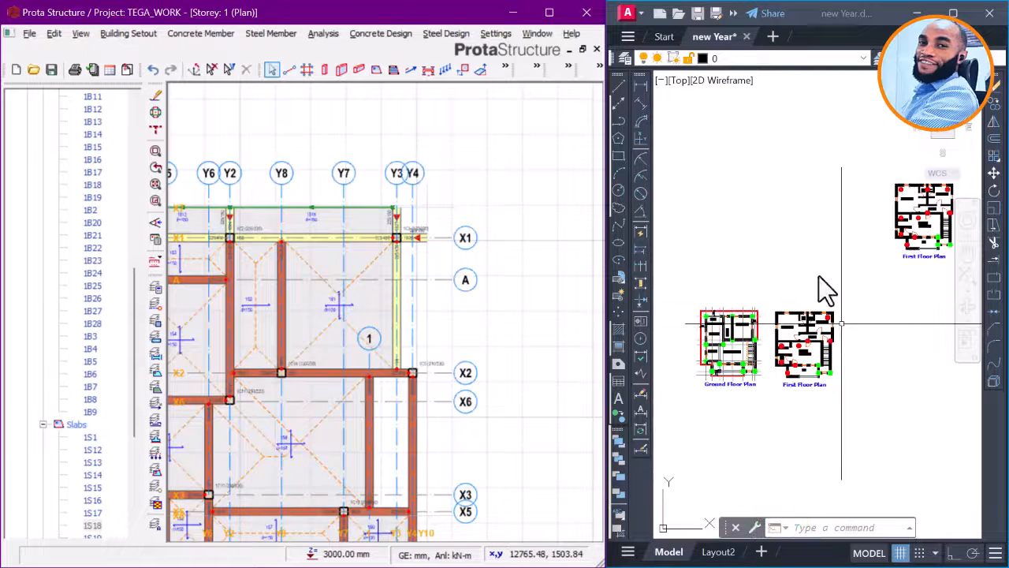
{"action": "scroll", "coordinate": [817, 288], "scroll_direction": "up", "scroll_amount": 5}
{"action": "scroll", "coordinate": [758, 303], "scroll_direction": "up", "scroll_amount": 4}
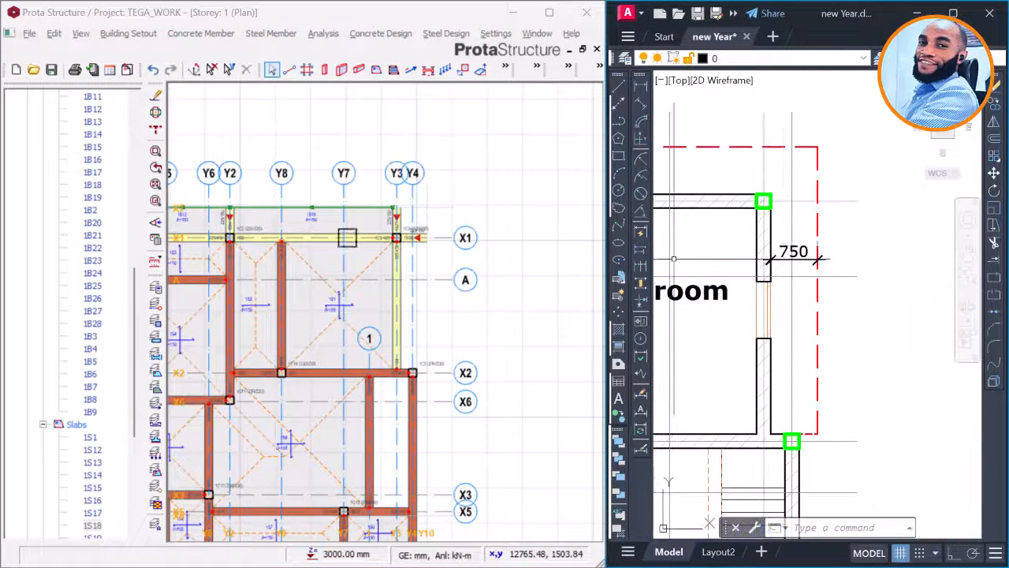
Step: Switch to ProtaStructure and try to insert a 3825 mm wide cantilever slab along Y3 from X2 to X1 with slab 1S18's properties
{"action": "left_click", "coordinate": [312, 189]}
{"action": "right_click", "coordinate": [366, 196]}
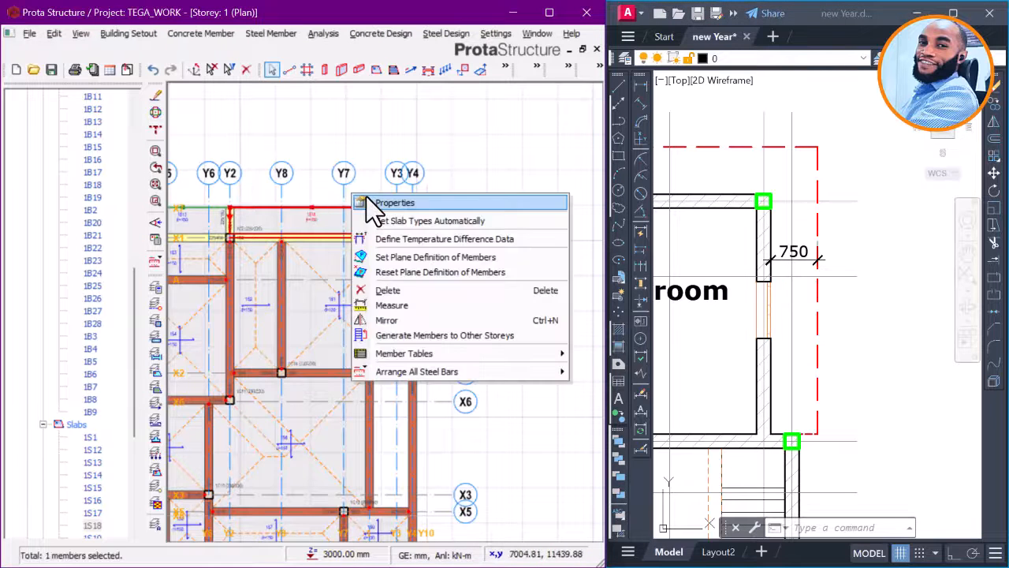
{"action": "left_click", "coordinate": [367, 197]}
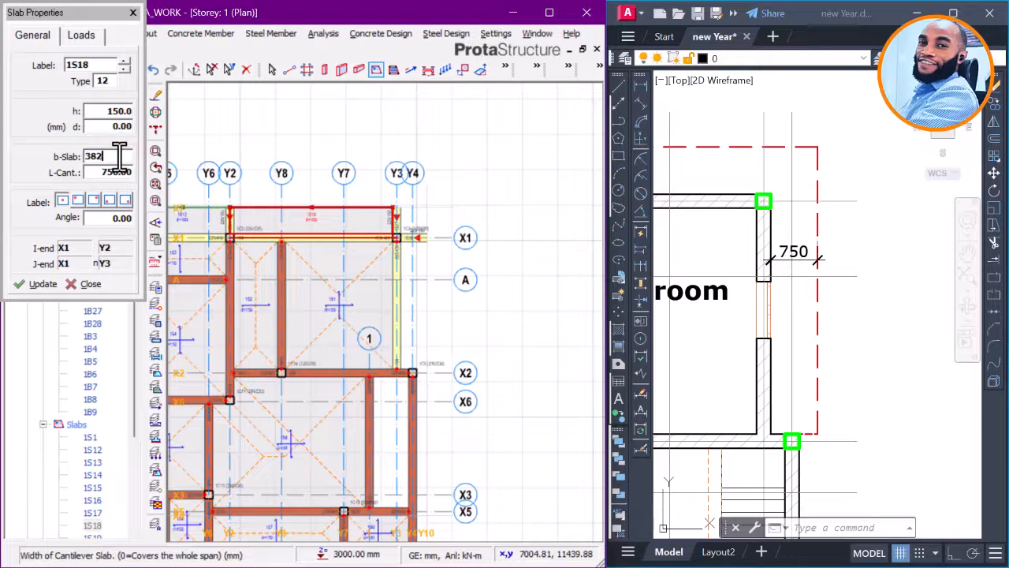
{"action": "scroll", "coordinate": [383, 284], "scroll_direction": "up", "scroll_amount": 2}
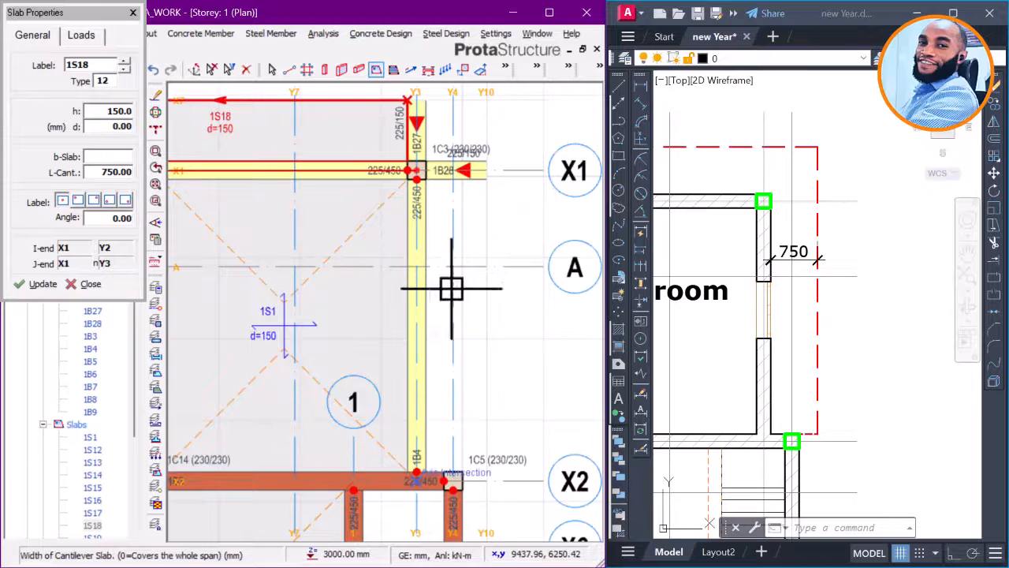
{"action": "left_click", "coordinate": [417, 170]}
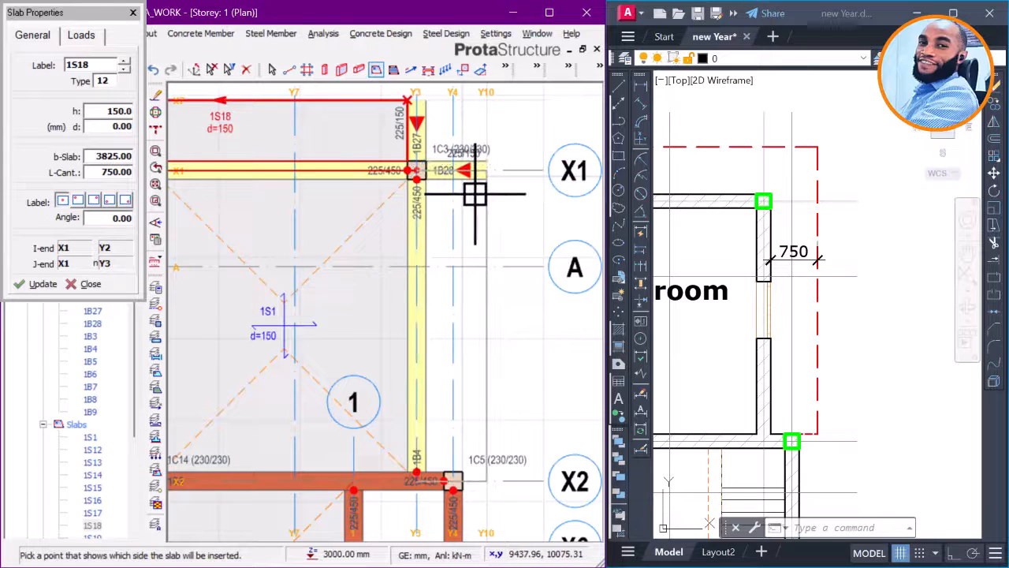
{"action": "scroll", "coordinate": [440, 173], "scroll_direction": "up", "scroll_amount": 2}
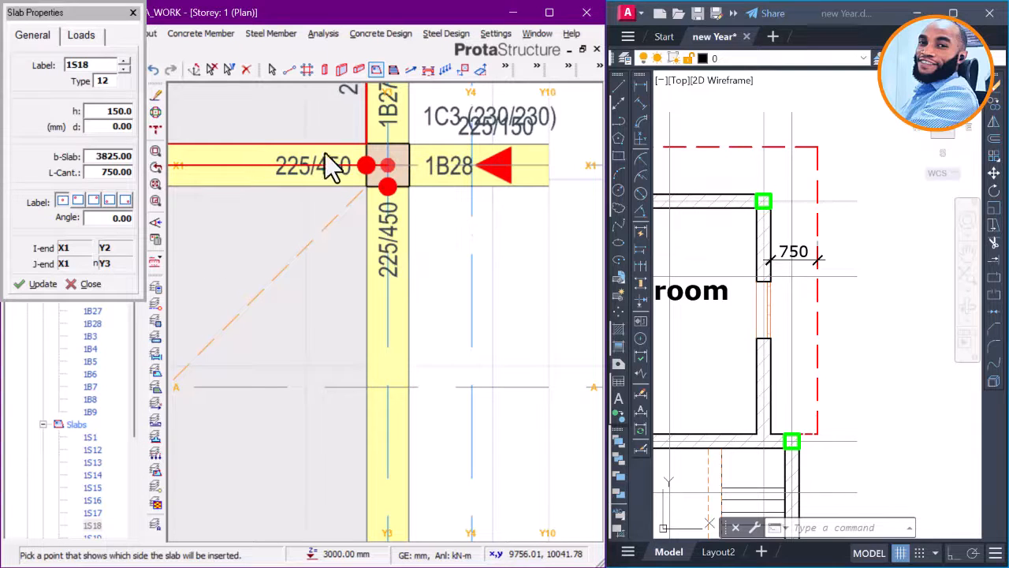
{"action": "key", "text": "Escape"}
Step: Try again to insert a cantilever slab along Y3 from slab 1S18's properties, with the slab width set to 3825 mm
{"action": "scroll", "coordinate": [295, 166], "scroll_direction": "down", "scroll_amount": 5}
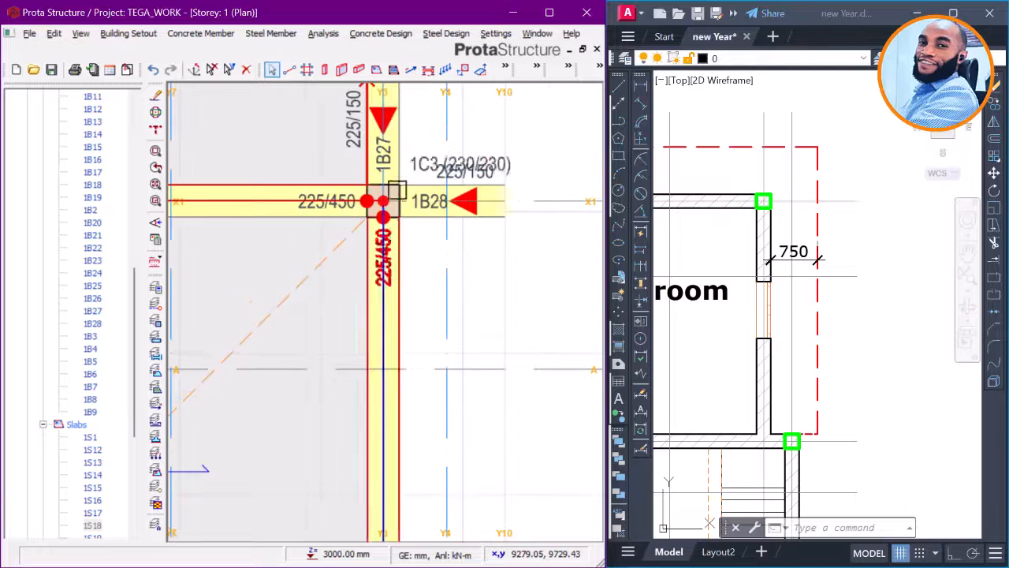
{"action": "right_click", "coordinate": [223, 126]}
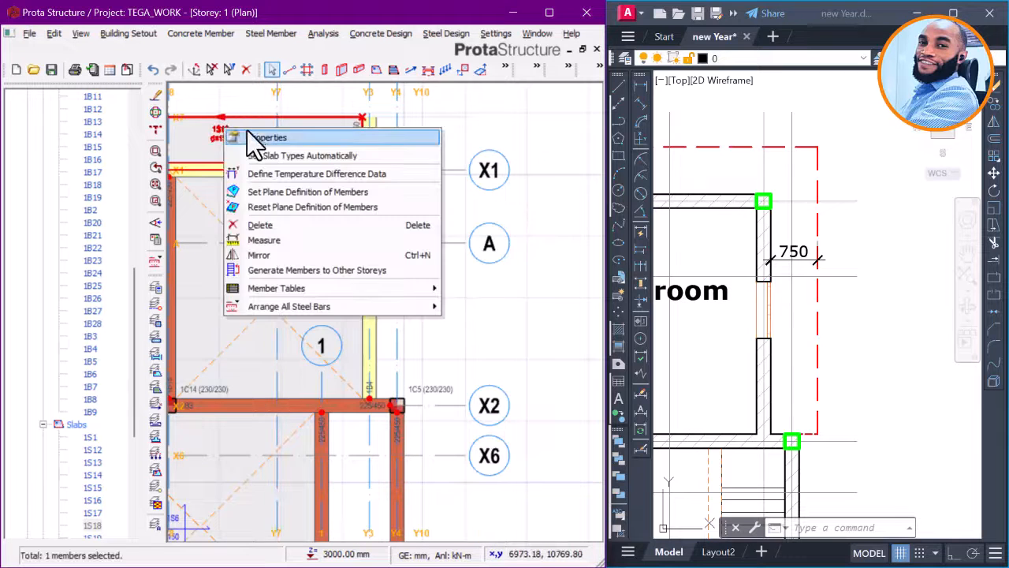
{"action": "left_click", "coordinate": [252, 155]}
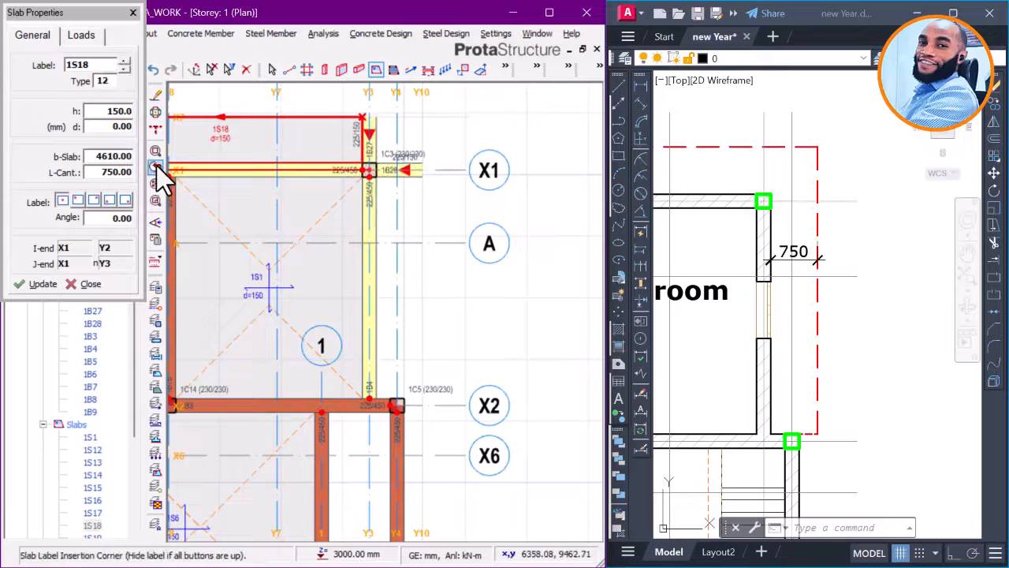
{"action": "double_click", "coordinate": [127, 156]}
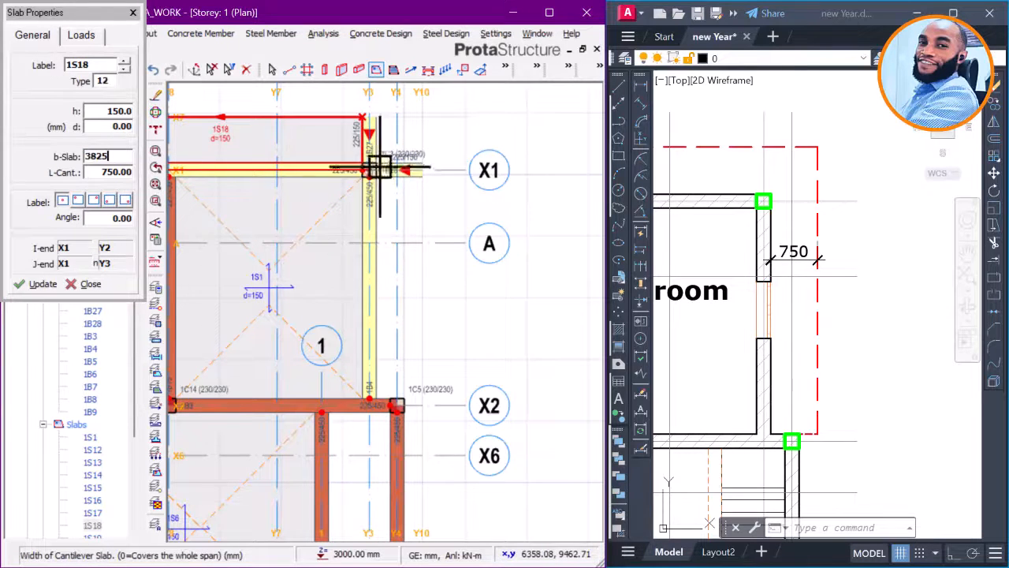
{"action": "scroll", "coordinate": [374, 169], "scroll_direction": "up", "scroll_amount": 3}
{"action": "key", "text": "BackSpace"}
{"action": "key", "text": "BackSpace"}
{"action": "key", "text": "BackSpace"}
{"action": "key", "text": "BackSpace"}
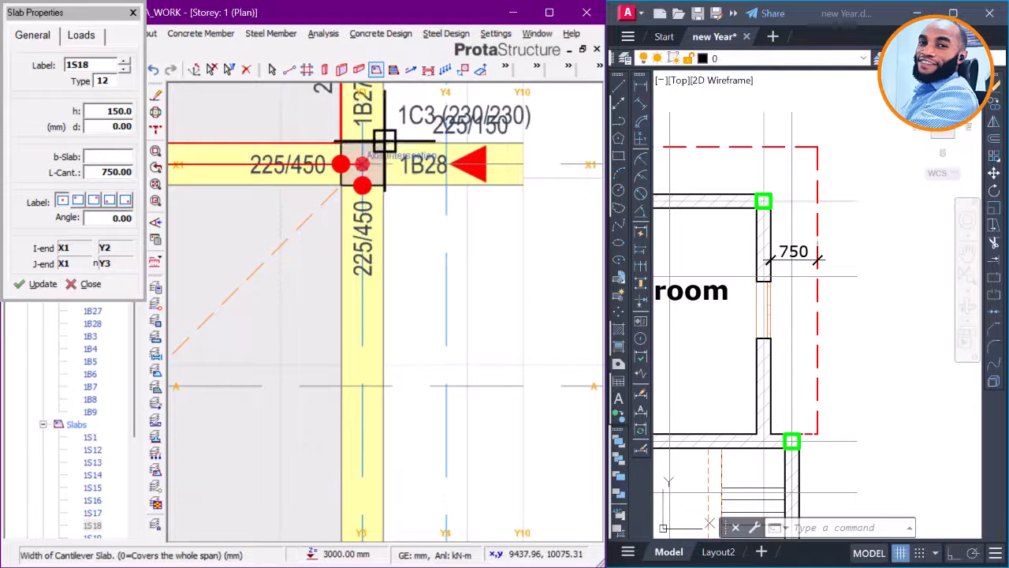
{"action": "scroll", "coordinate": [381, 142], "scroll_direction": "down", "scroll_amount": 3}
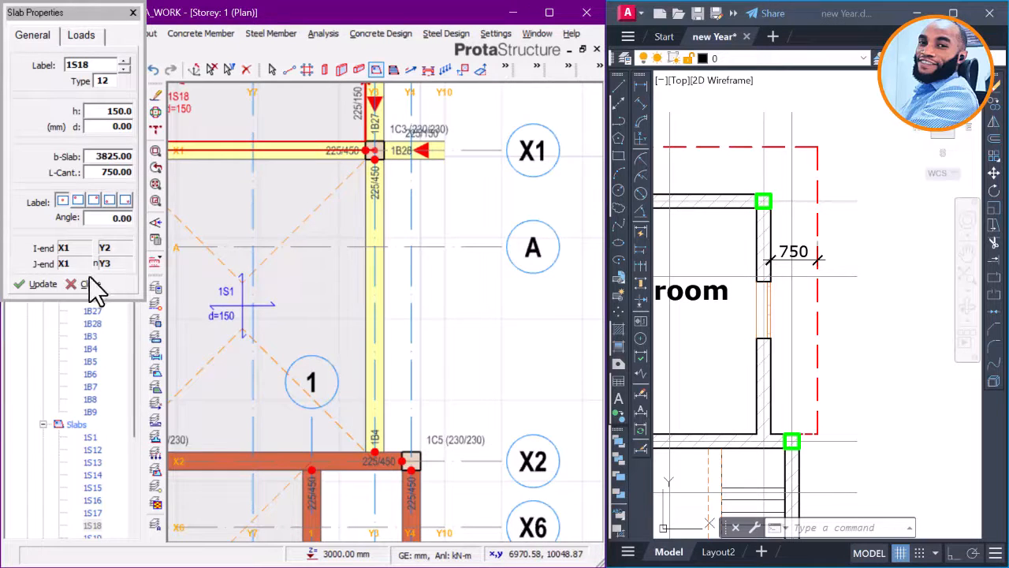
{"action": "key", "text": "Escape"}
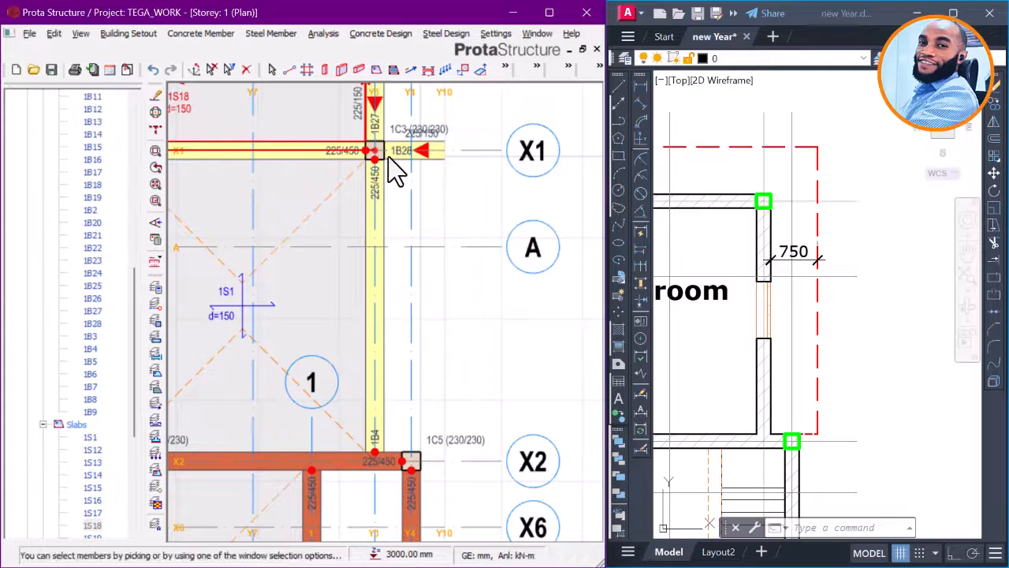
Step: Measure the distance along axis Y3 from the inner face of column 1C3 to axis X2
{"action": "scroll", "coordinate": [478, 193], "scroll_direction": "up", "scroll_amount": 2}
{"action": "right_click", "coordinate": [479, 193]}
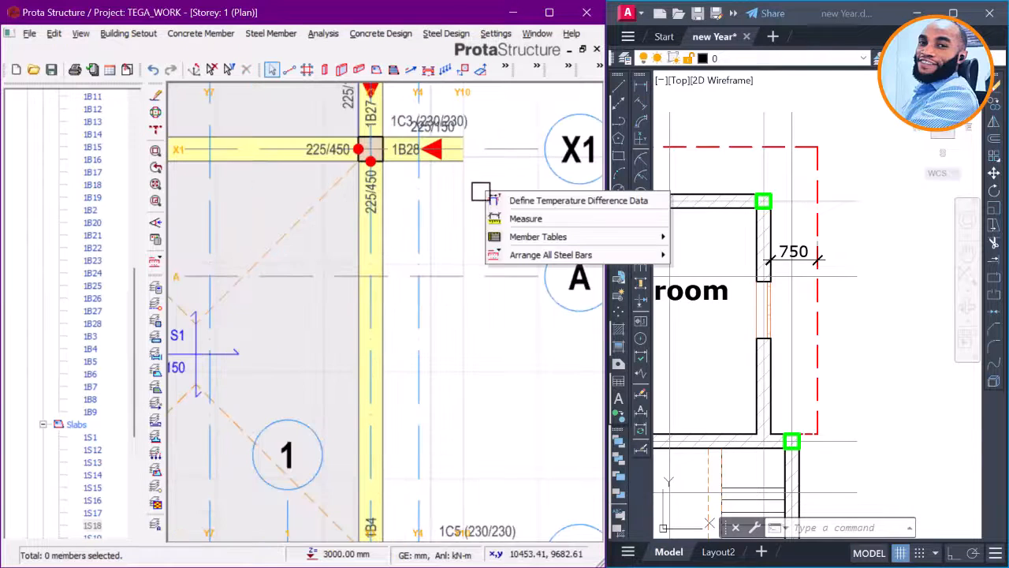
{"action": "left_click", "coordinate": [512, 218]}
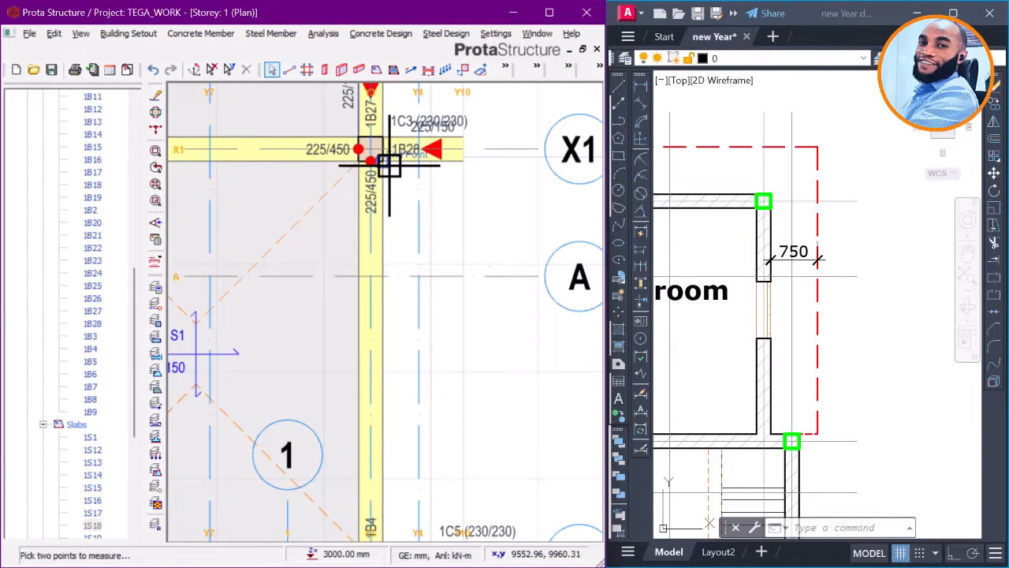
{"action": "scroll", "coordinate": [389, 161], "scroll_direction": "down", "scroll_amount": 4}
{"action": "scroll", "coordinate": [387, 329], "scroll_direction": "up", "scroll_amount": 4}
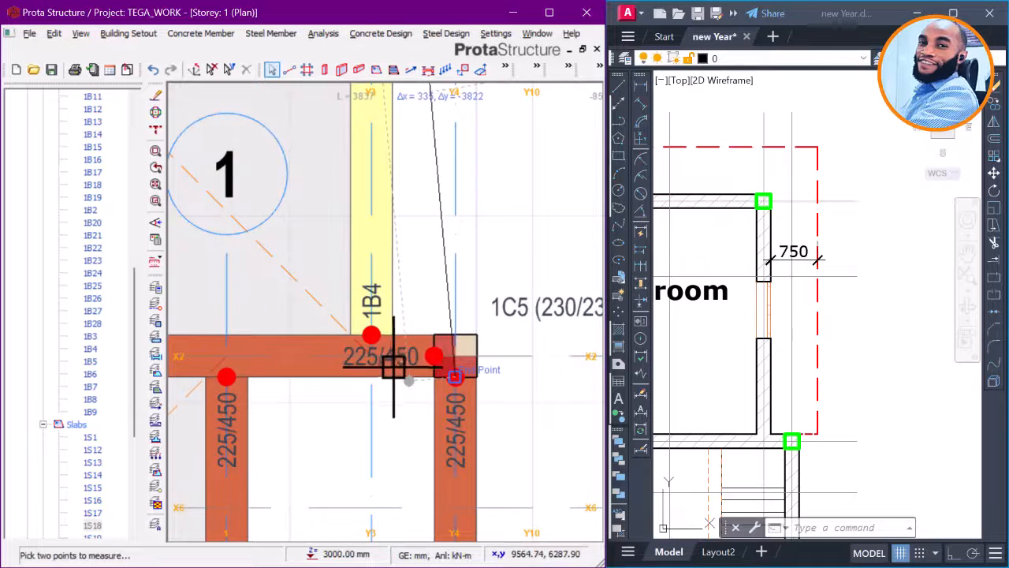
{"action": "scroll", "coordinate": [398, 412], "scroll_direction": "down", "scroll_amount": 4}
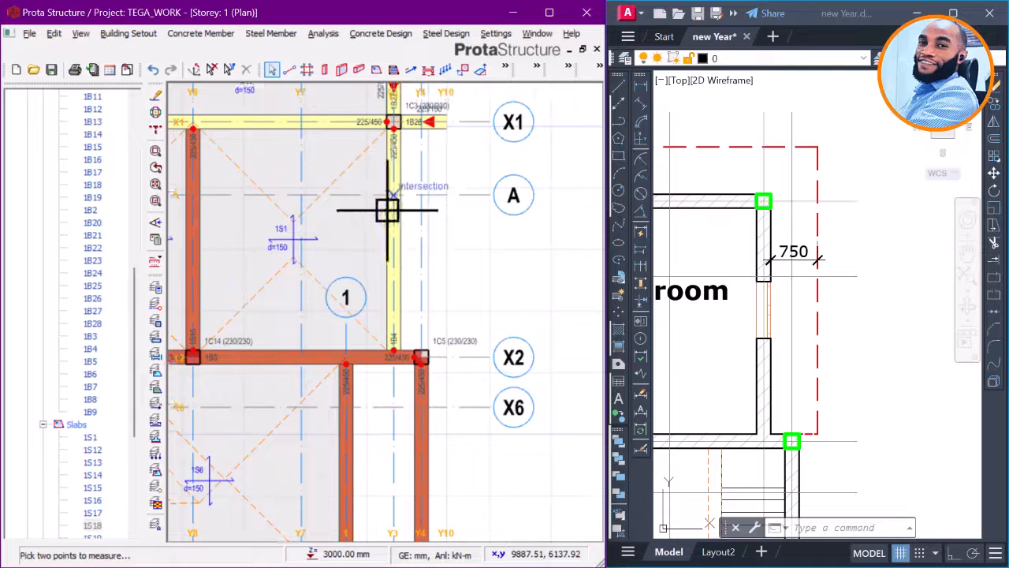
{"action": "scroll", "coordinate": [392, 197], "scroll_direction": "up", "scroll_amount": 4}
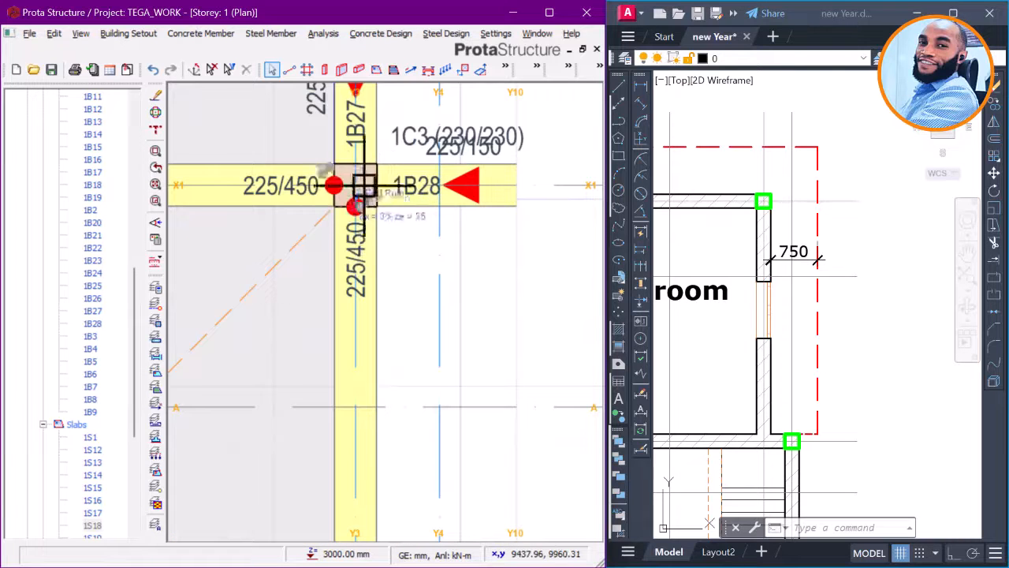
{"action": "scroll", "coordinate": [367, 161], "scroll_direction": "down", "scroll_amount": 2}
{"action": "scroll", "coordinate": [368, 161], "scroll_direction": "down", "scroll_amount": 2}
{"action": "scroll", "coordinate": [361, 405], "scroll_direction": "up", "scroll_amount": 5}
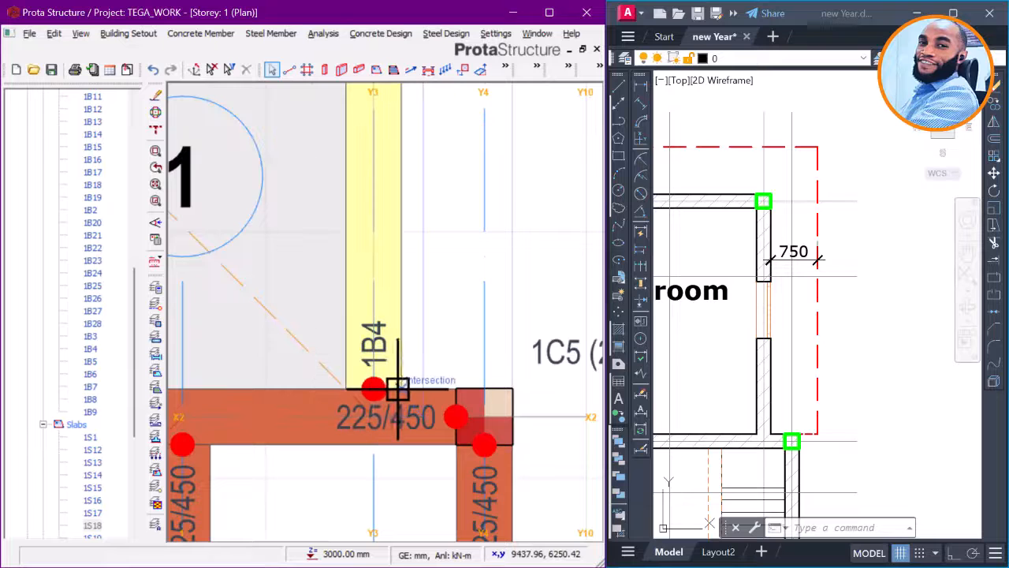
{"action": "scroll", "coordinate": [399, 387], "scroll_direction": "down", "scroll_amount": 4}
{"action": "scroll", "coordinate": [428, 226], "scroll_direction": "up", "scroll_amount": 4}
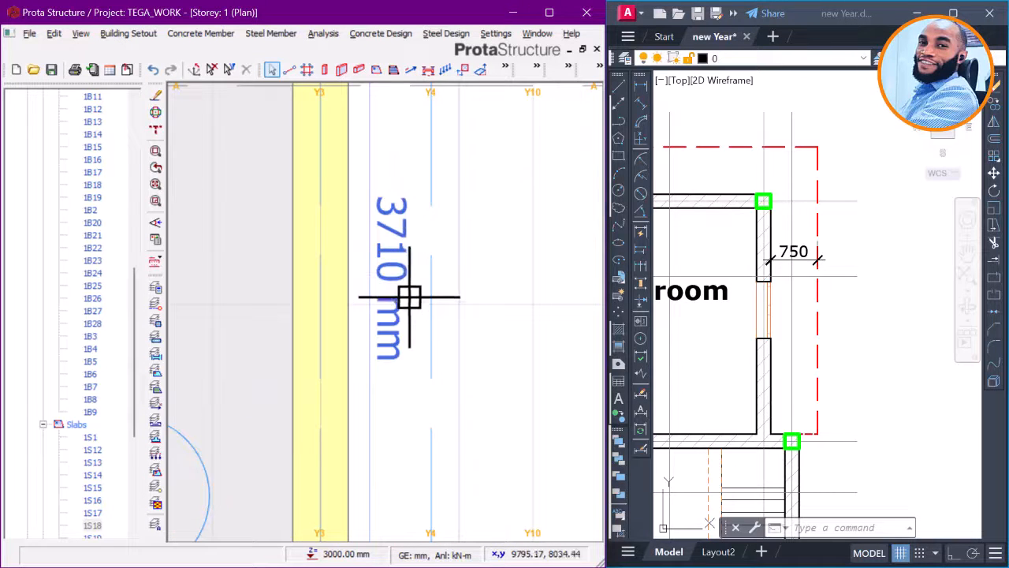
{"action": "scroll", "coordinate": [411, 289], "scroll_direction": "down", "scroll_amount": 1}
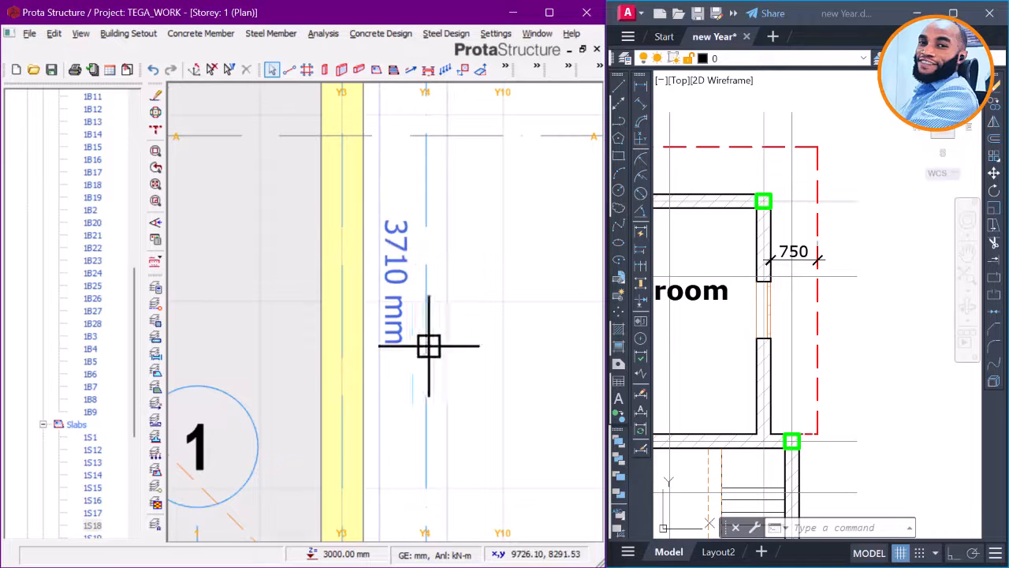
{"action": "scroll", "coordinate": [444, 358], "scroll_direction": "down", "scroll_amount": 4}
{"action": "scroll", "coordinate": [443, 359], "scroll_direction": "down", "scroll_amount": 1}
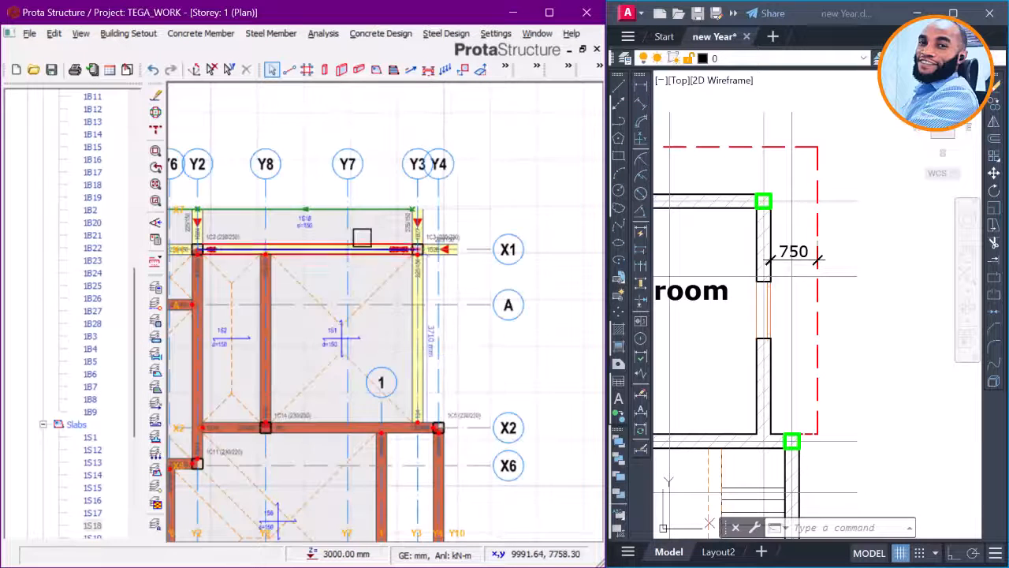
{"action": "right_click", "coordinate": [315, 179]}
{"action": "left_click", "coordinate": [356, 184]}
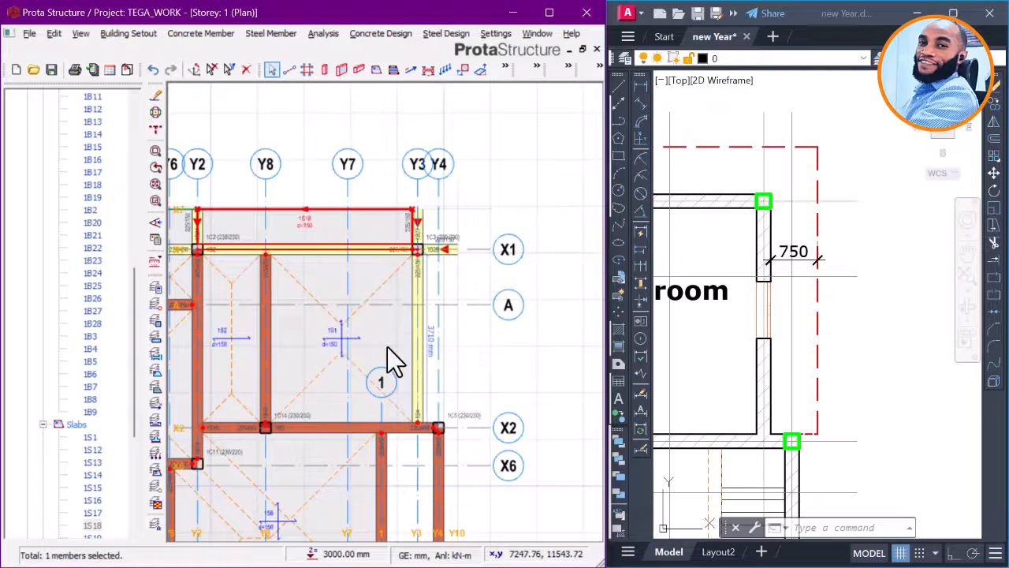
{"action": "scroll", "coordinate": [418, 367], "scroll_direction": "up", "scroll_amount": 3}
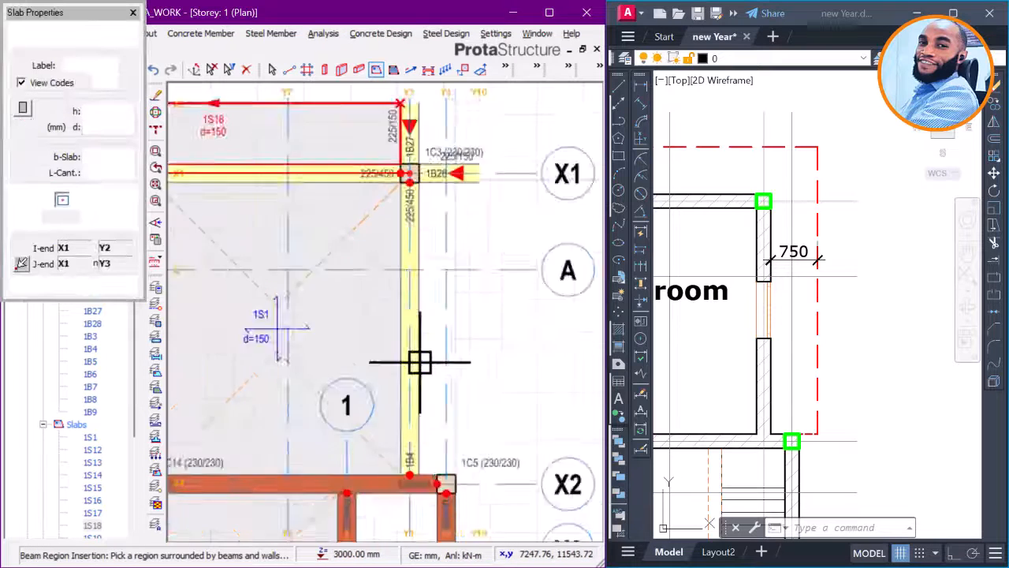
{"action": "double_click", "coordinate": [129, 155]}
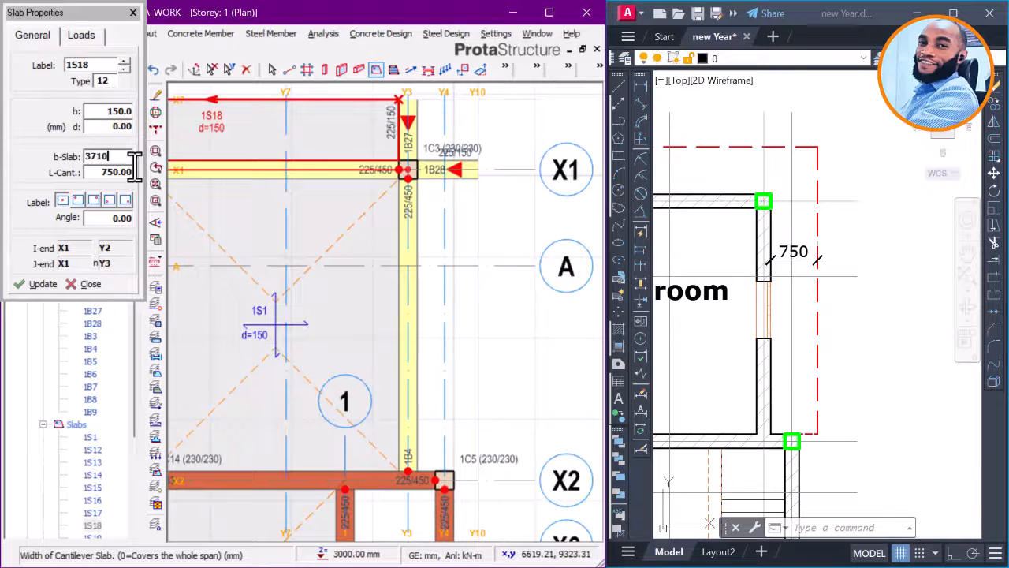
{"action": "scroll", "coordinate": [404, 162], "scroll_direction": "up", "scroll_amount": 2}
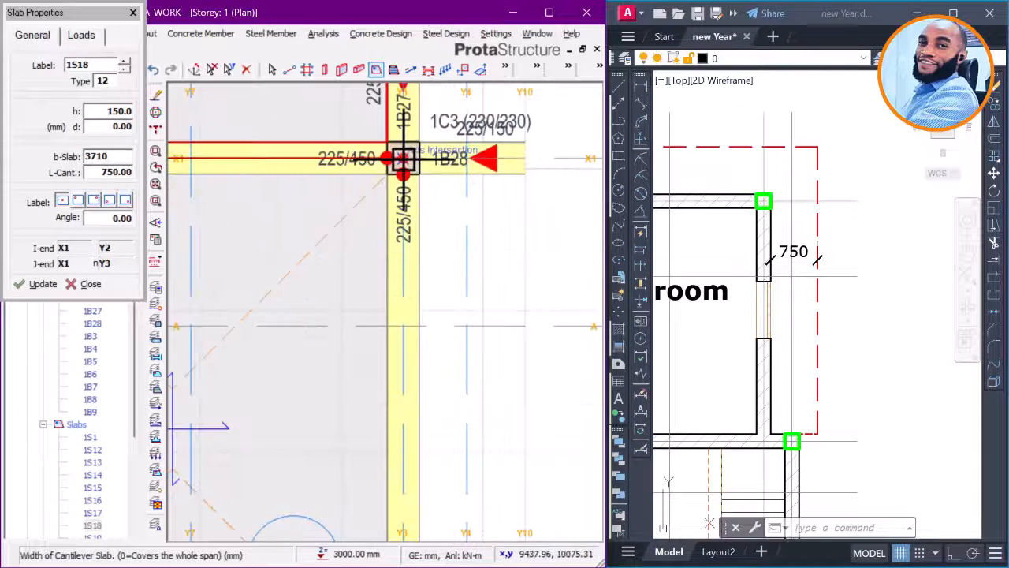
{"action": "scroll", "coordinate": [412, 159], "scroll_direction": "down", "scroll_amount": 2}
{"action": "scroll", "coordinate": [415, 365], "scroll_direction": "up", "scroll_amount": 2}
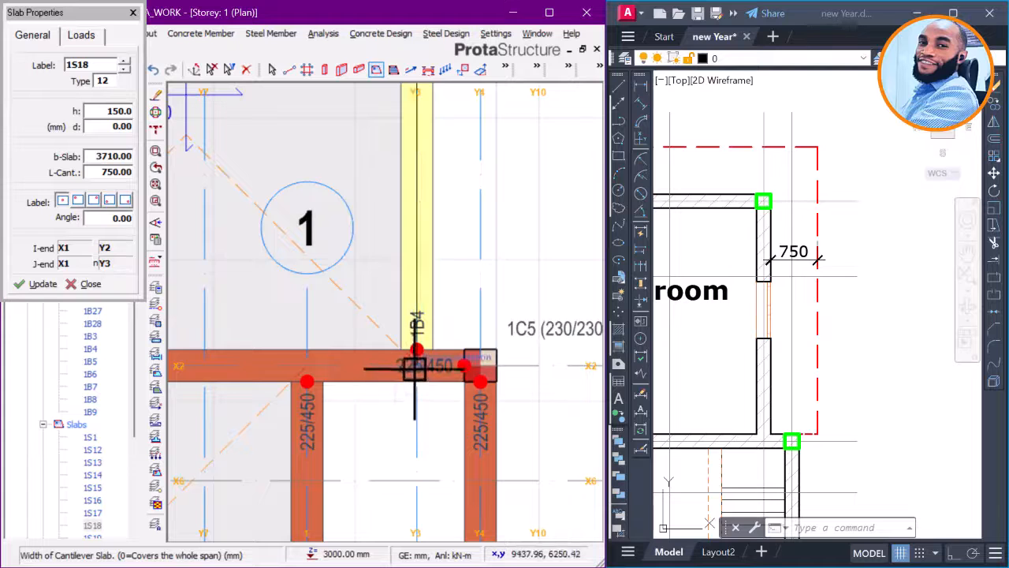
{"action": "left_click", "coordinate": [414, 365]}
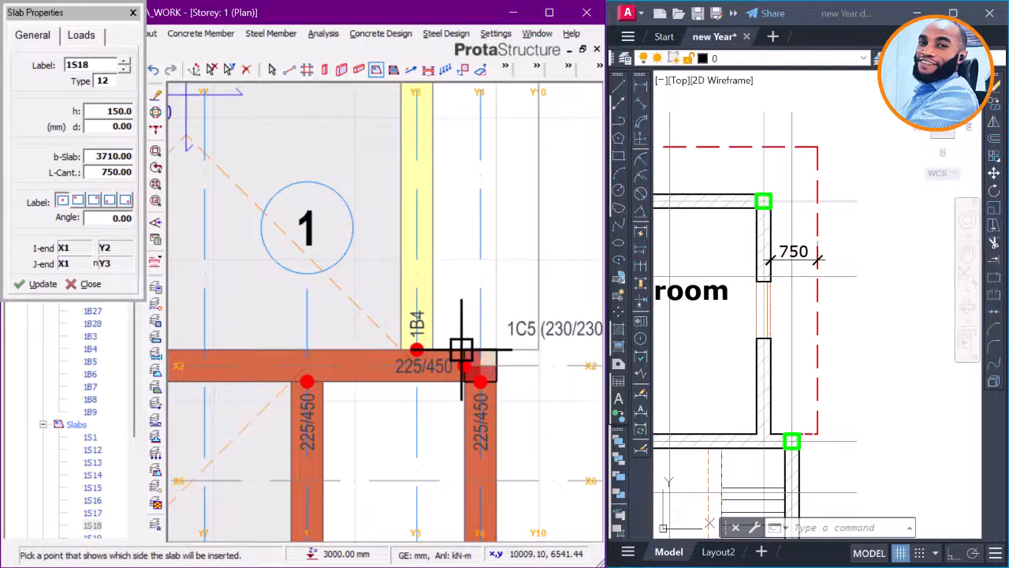
{"action": "scroll", "coordinate": [465, 349], "scroll_direction": "up", "scroll_amount": 1}
{"action": "scroll", "coordinate": [478, 354], "scroll_direction": "up", "scroll_amount": 1}
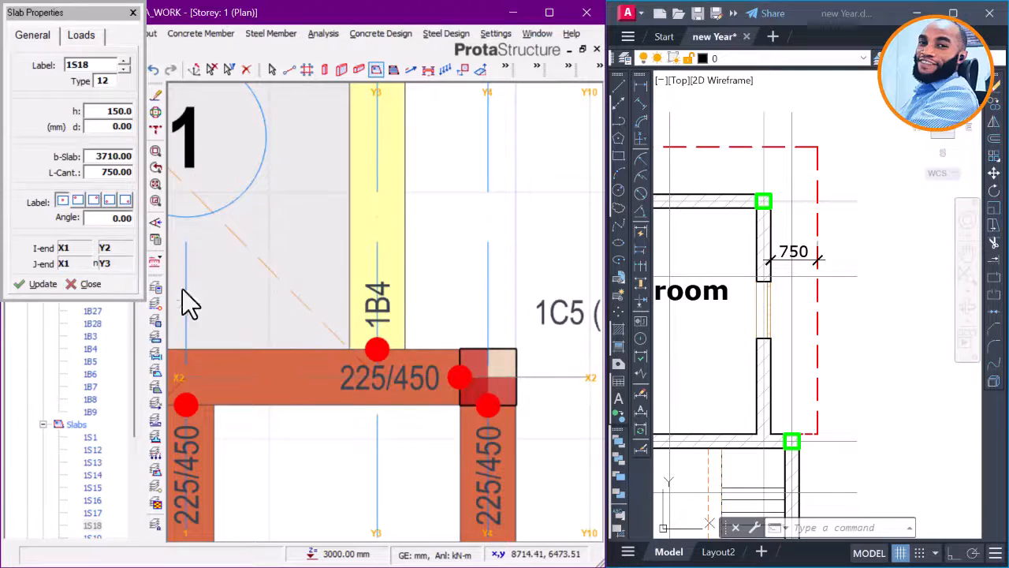
{"action": "key", "text": "Escape"}
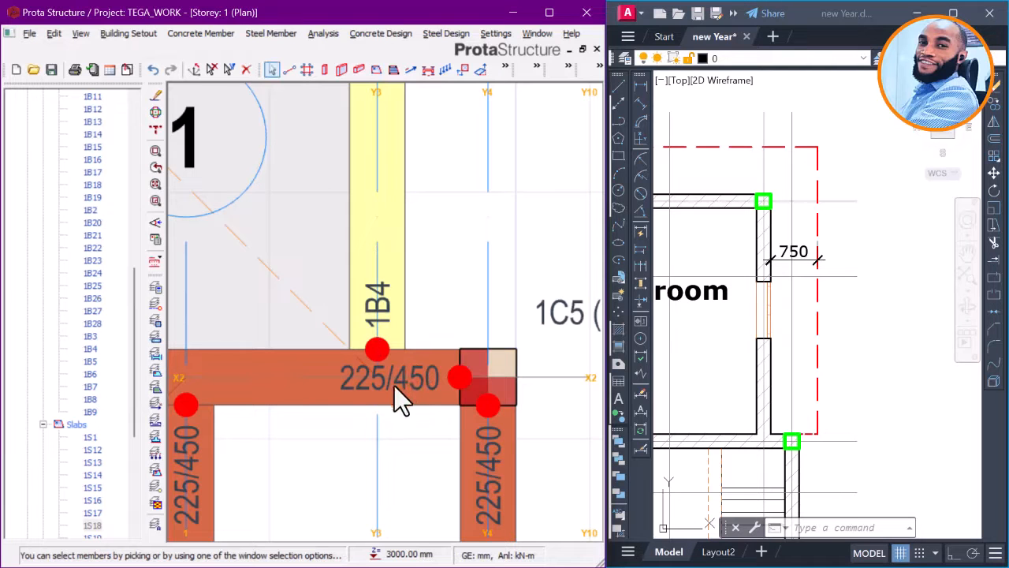
Step: Insert a 3710 mm wide, 750 mm long cantilever slab along Y3 from X2 to X1, on the outer side, using slab 1S18's properties
{"action": "scroll", "coordinate": [397, 310], "scroll_direction": "down", "scroll_amount": 5}
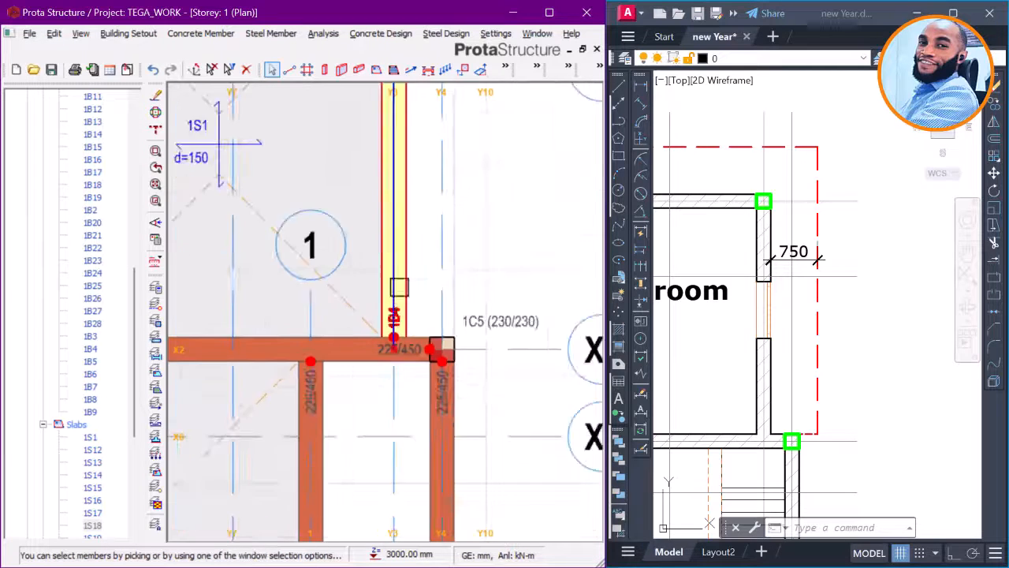
{"action": "right_click", "coordinate": [275, 118]}
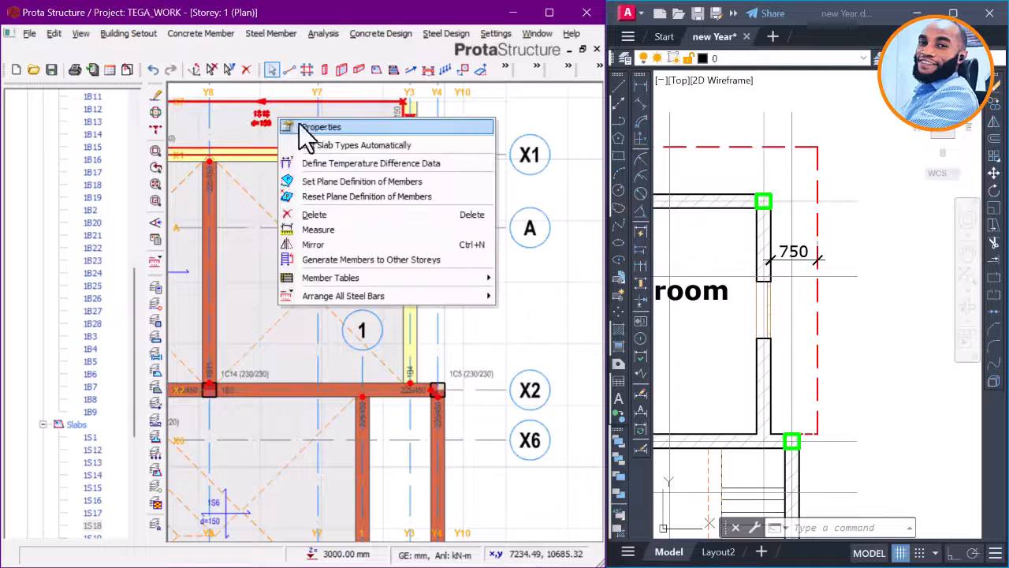
{"action": "left_click", "coordinate": [300, 126]}
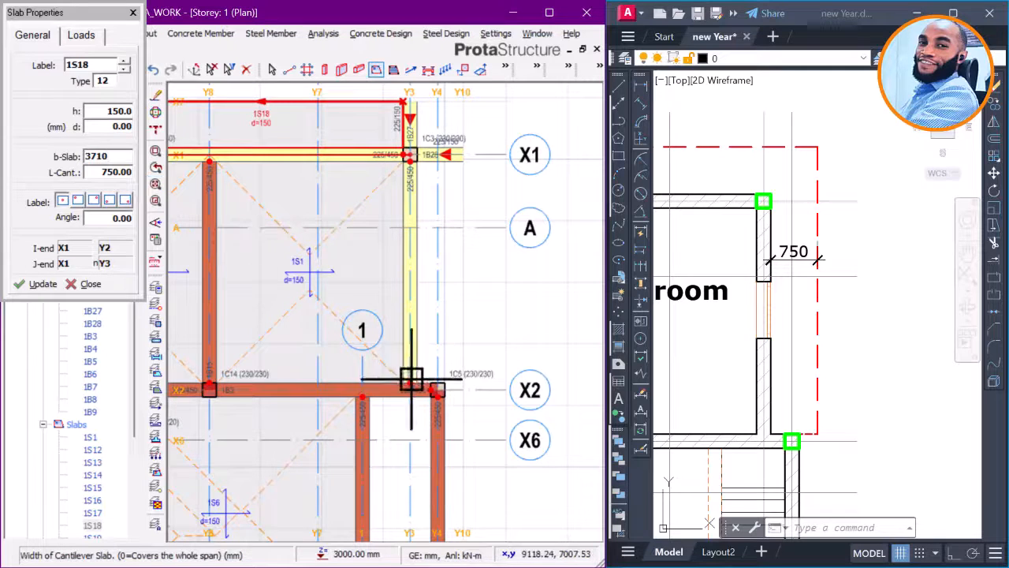
{"action": "scroll", "coordinate": [412, 379], "scroll_direction": "up", "scroll_amount": 5}
{"action": "scroll", "coordinate": [380, 405], "scroll_direction": "down", "scroll_amount": 3}
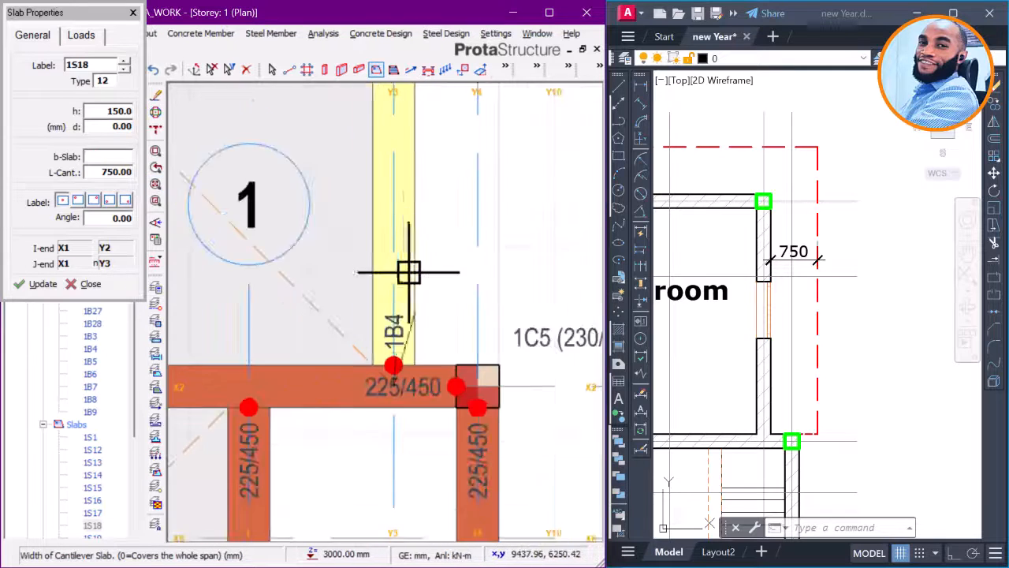
{"action": "type", "text": "3710"}
{"action": "middle_click_drag", "start_coordinate": [406, 271], "coordinate": [374, 441]}
{"action": "scroll", "coordinate": [356, 196], "scroll_direction": "up", "scroll_amount": 3}
{"action": "scroll", "coordinate": [345, 154], "scroll_direction": "up", "scroll_amount": 2}
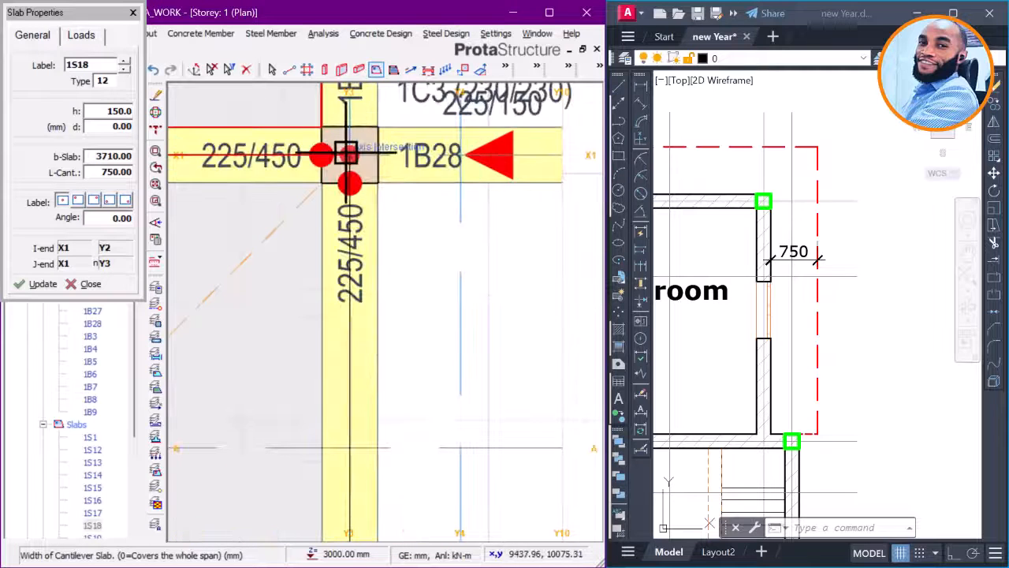
{"action": "scroll", "coordinate": [359, 164], "scroll_direction": "down", "scroll_amount": 2}
{"action": "scroll", "coordinate": [429, 176], "scroll_direction": "up", "scroll_amount": 3}
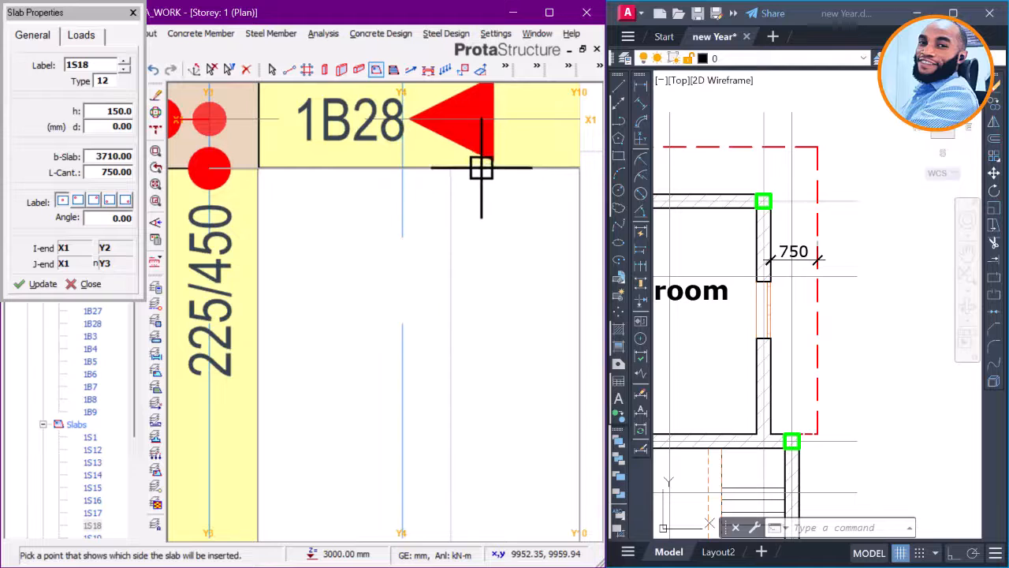
{"action": "scroll", "coordinate": [473, 244], "scroll_direction": "down", "scroll_amount": 2}
{"action": "left_click", "coordinate": [470, 230]}
{"action": "scroll", "coordinate": [465, 268], "scroll_direction": "up", "scroll_amount": 2}
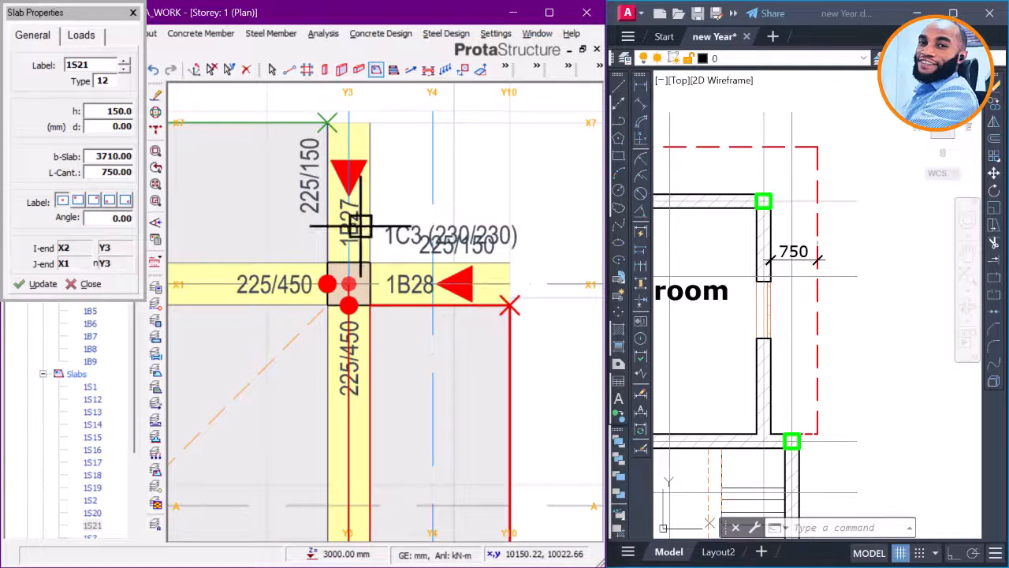
{"action": "scroll", "coordinate": [402, 299], "scroll_direction": "up", "scroll_amount": 1}
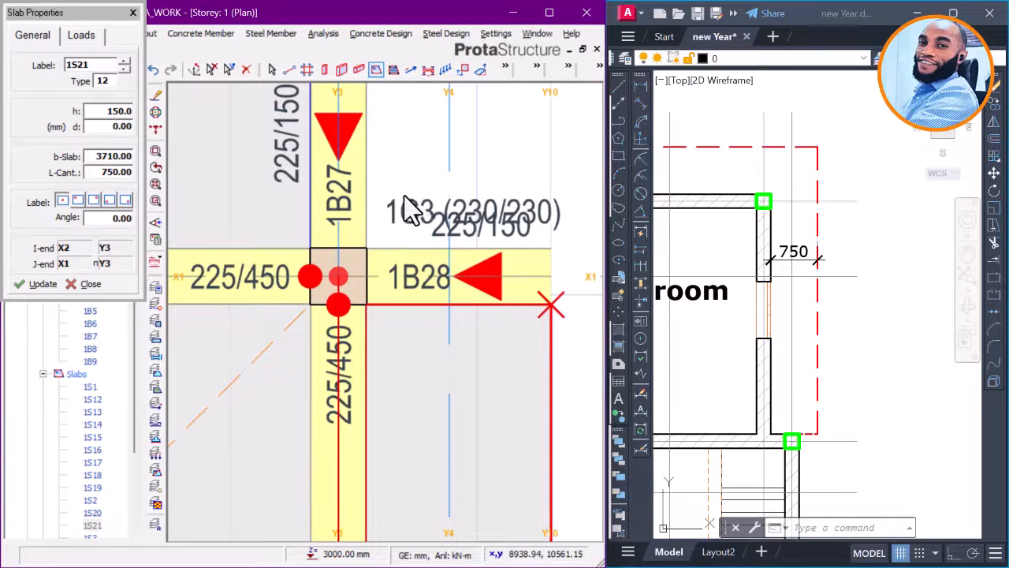
{"action": "key", "text": "Escape"}
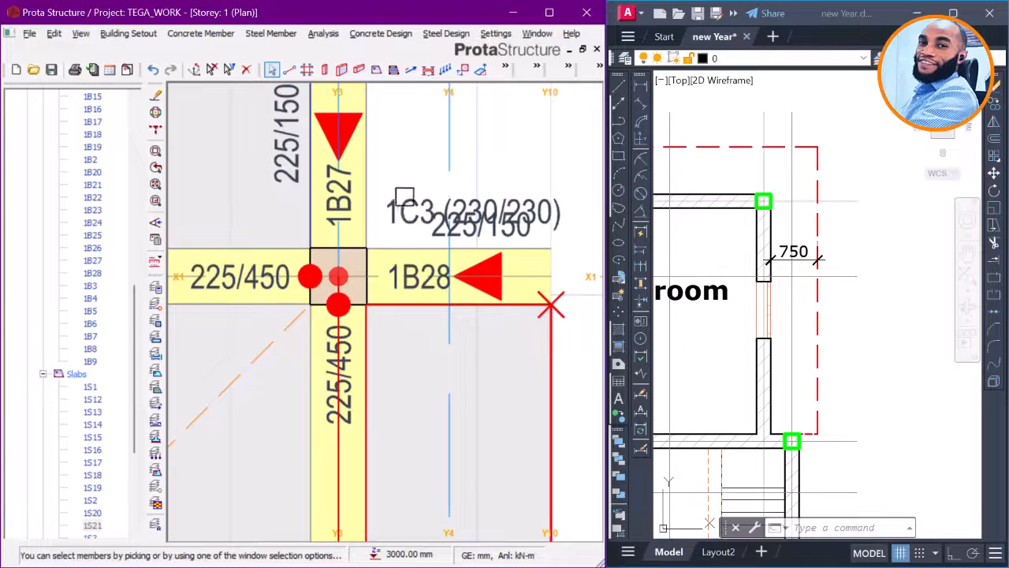
Step: Reopen the properties of slab 1S18 along X1 and set the cantilever slab width to 0
{"action": "scroll", "coordinate": [507, 278], "scroll_direction": "down", "scroll_amount": 3}
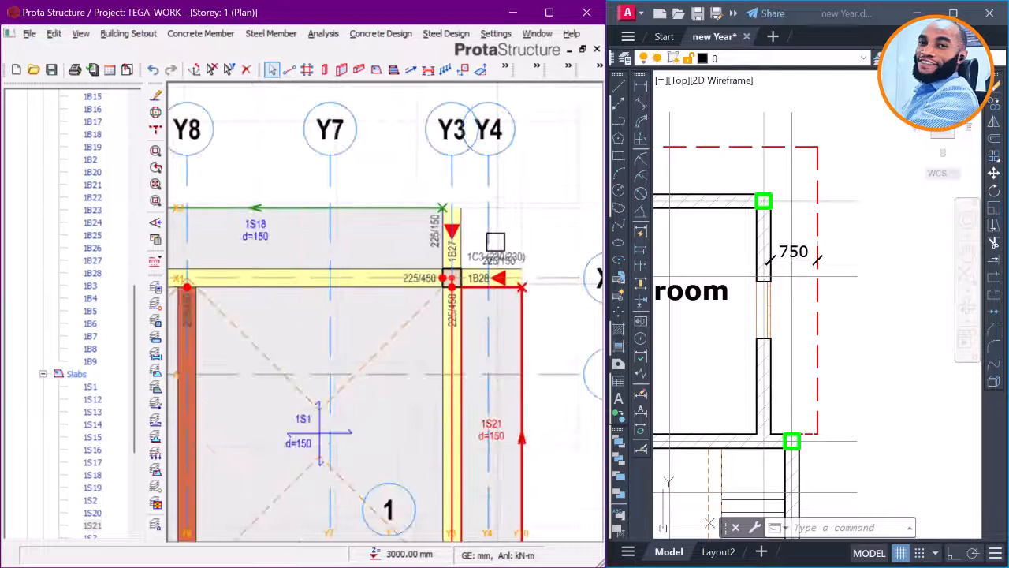
{"action": "left_click", "coordinate": [292, 231]}
{"action": "right_click", "coordinate": [251, 169]}
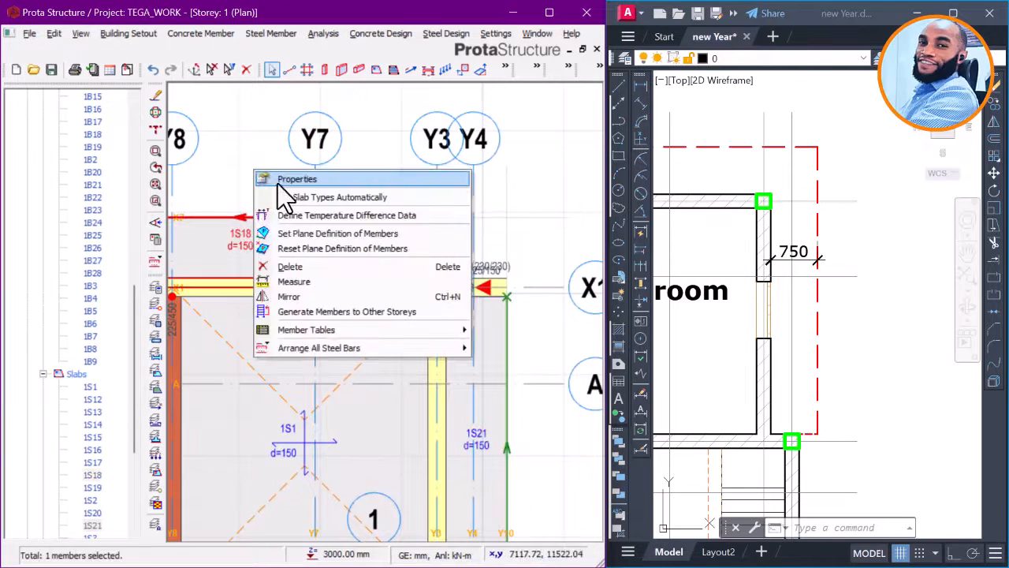
{"action": "left_click", "coordinate": [278, 184]}
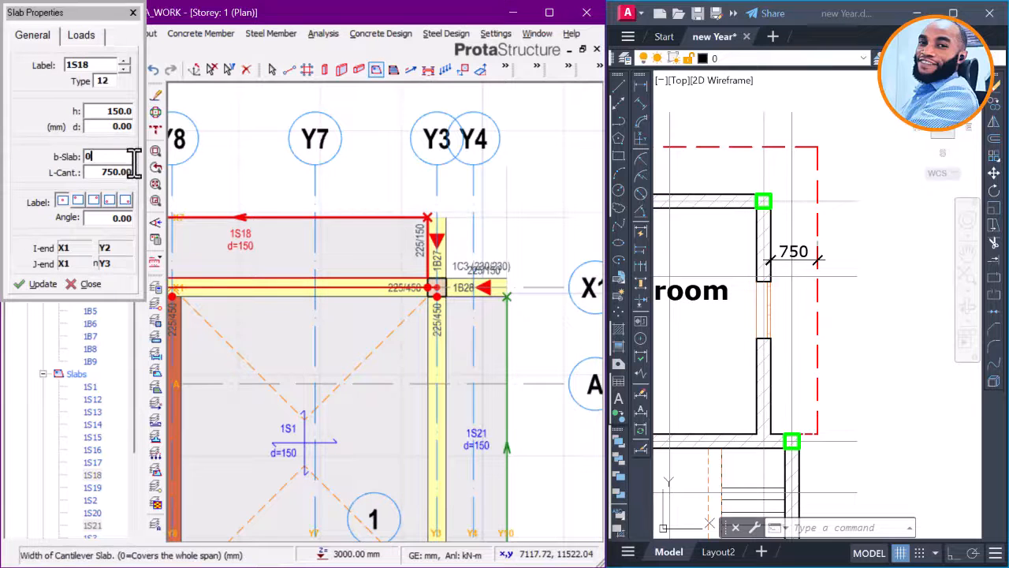
Step: Insert a 150 mm thick cantilever slab with a b-Slab of 0 and 750 mm cantilever length along X1 from Y3 to Y10
{"action": "scroll", "coordinate": [442, 287], "scroll_direction": "up", "scroll_amount": 3}
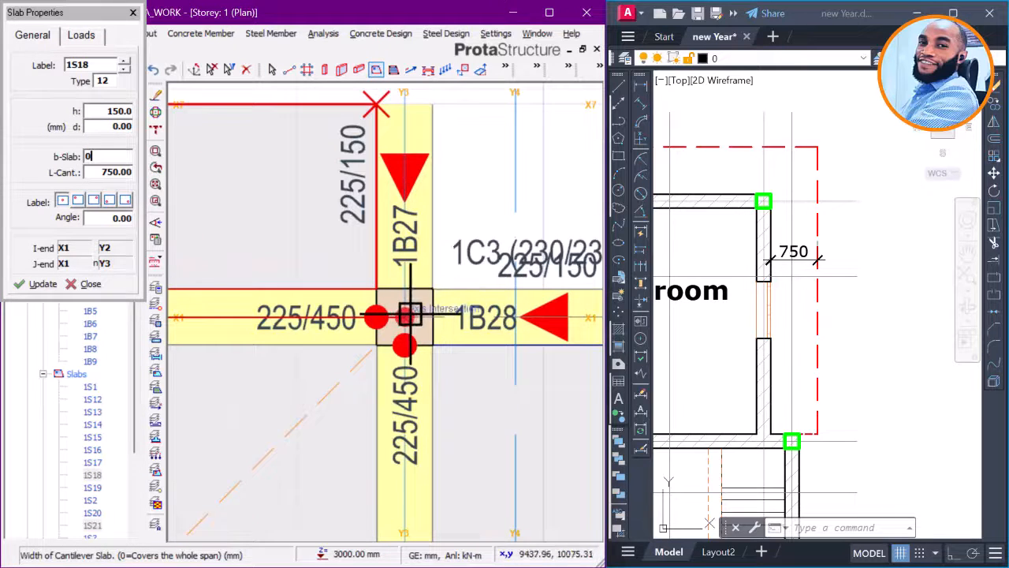
{"action": "scroll", "coordinate": [491, 304], "scroll_direction": "down", "scroll_amount": 2}
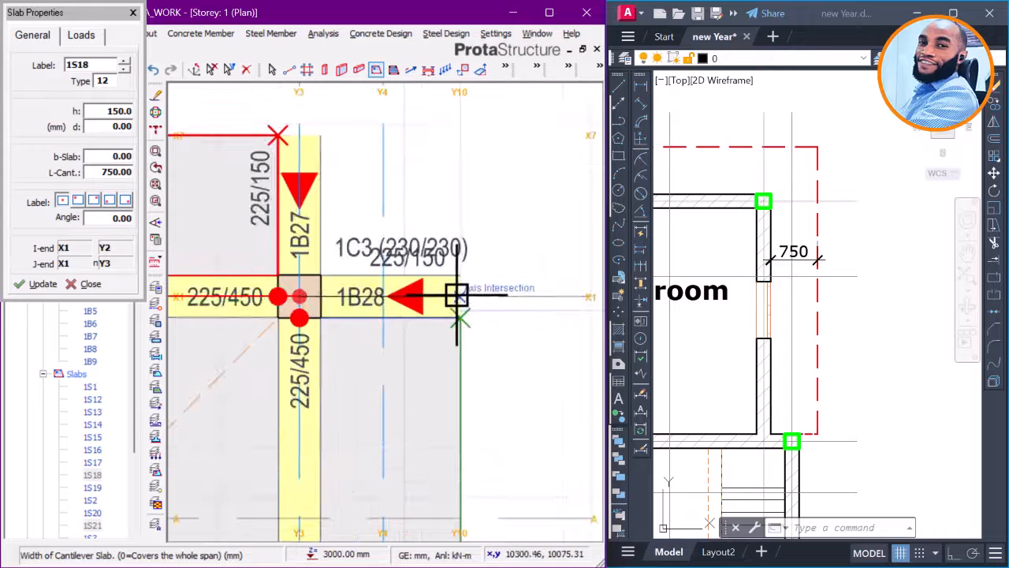
{"action": "left_click", "coordinate": [456, 296]}
{"action": "scroll", "coordinate": [477, 250], "scroll_direction": "down", "scroll_amount": 3}
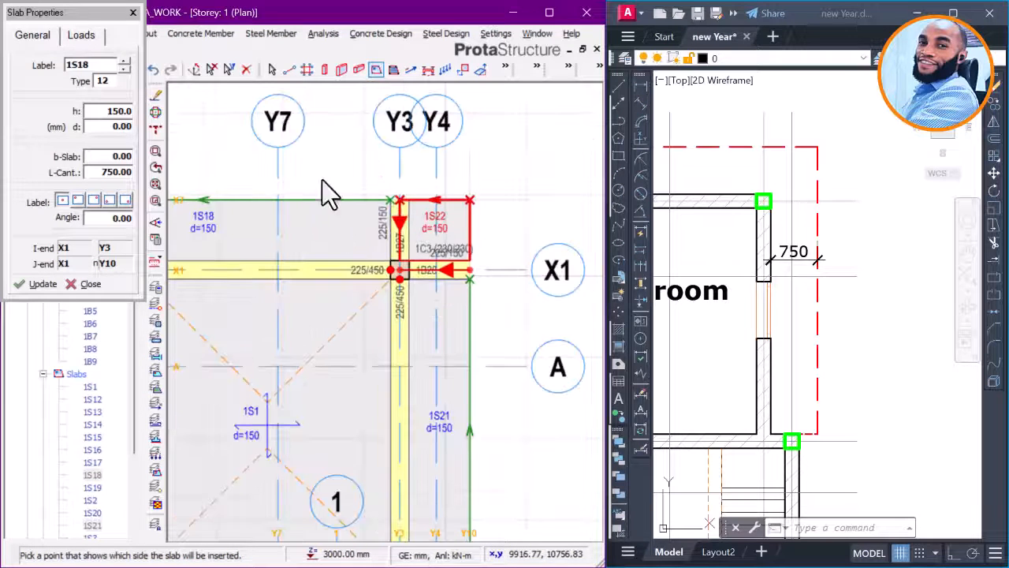
{"action": "key", "text": "Escape"}
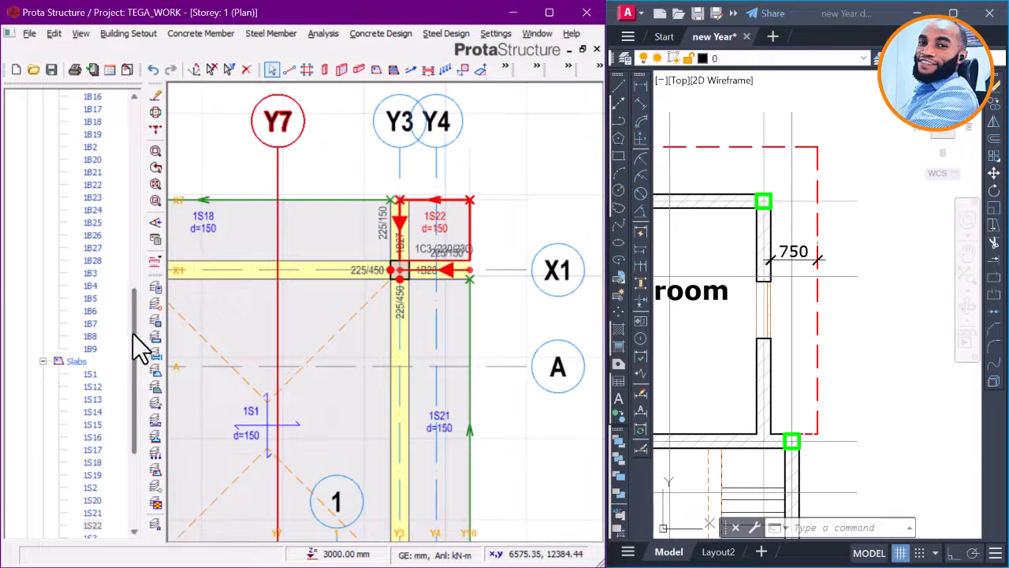
Step: Open the Storey 2 plan and delete column 2C3 at the X1/Y3 intersection
{"action": "left_click", "coordinate": [155, 319]}
{"action": "scroll", "coordinate": [437, 245], "scroll_direction": "down", "scroll_amount": 3}
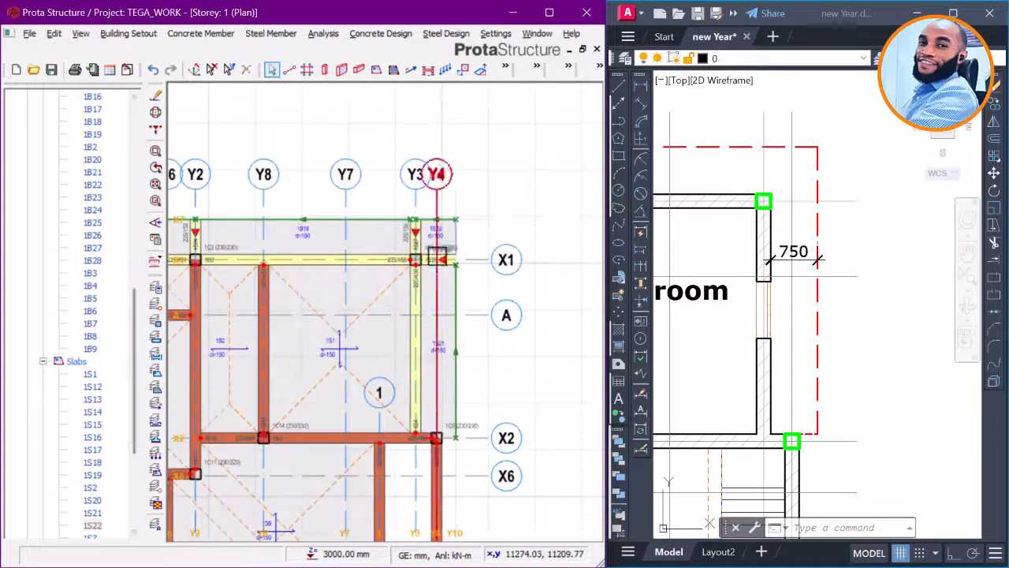
{"action": "left_click_drag", "start_coordinate": [135, 322], "coordinate": [132, 422]}
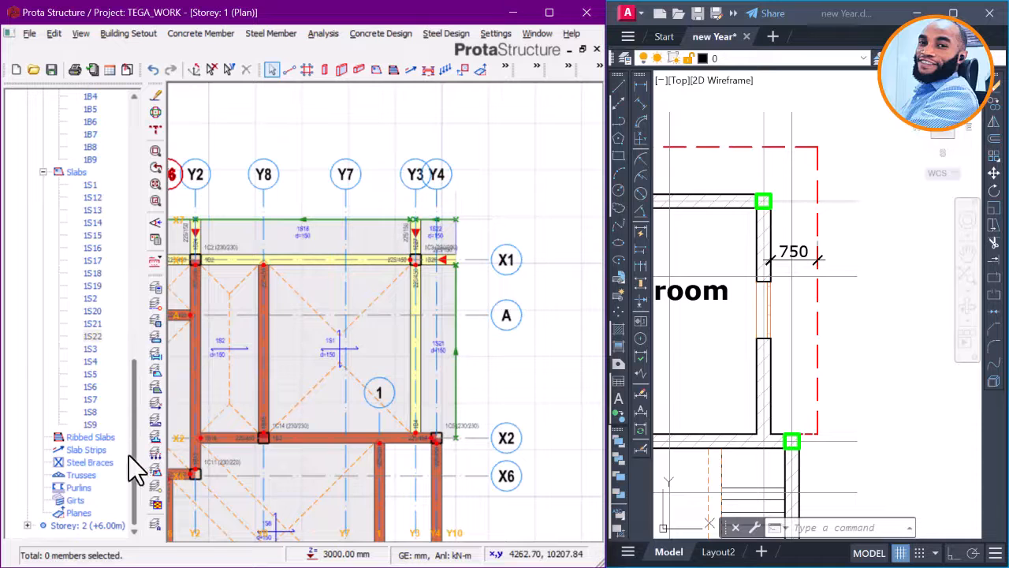
{"action": "double_click", "coordinate": [100, 524]}
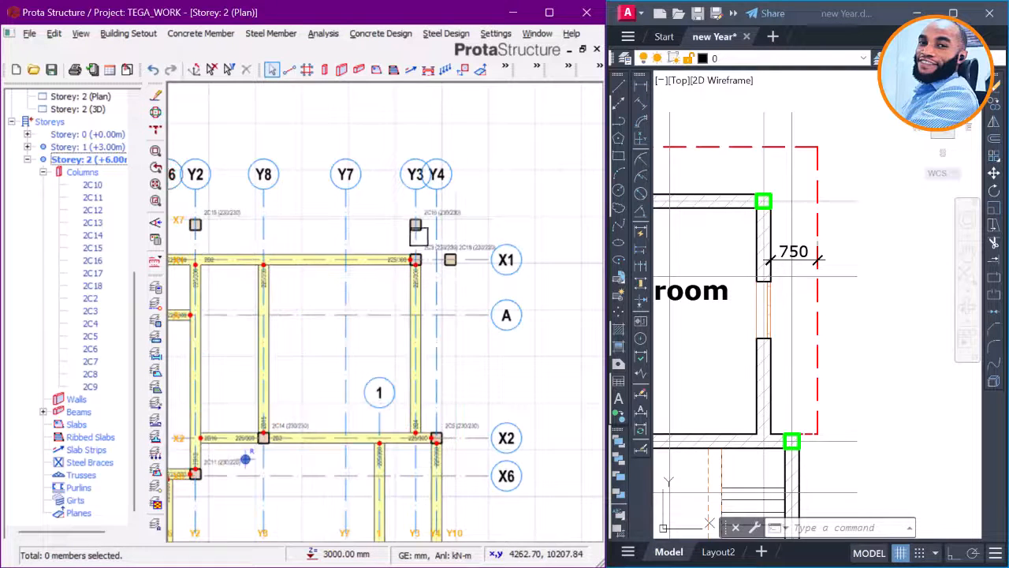
{"action": "scroll", "coordinate": [438, 248], "scroll_direction": "up", "scroll_amount": 4}
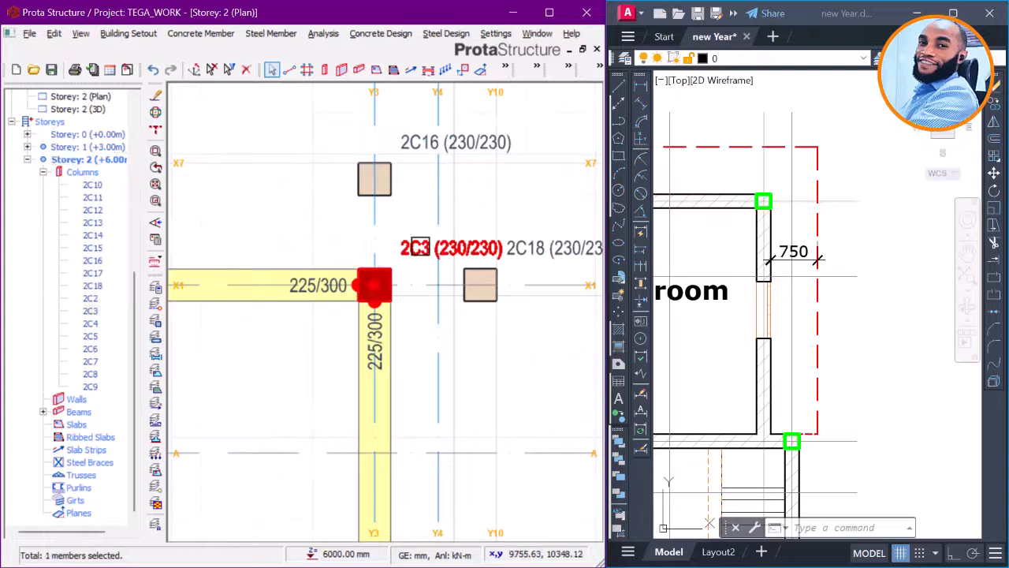
Step: Switch to AutoCAD and erase the column in the upper-right bedroom of the first floor plan
{"action": "scroll", "coordinate": [715, 254], "scroll_direction": "down", "scroll_amount": 6}
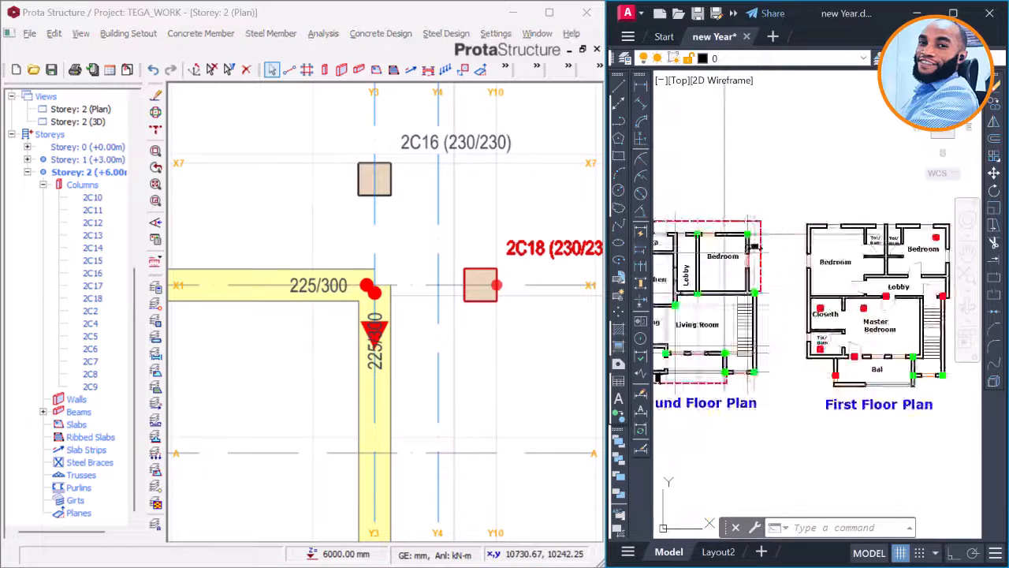
{"action": "scroll", "coordinate": [753, 227], "scroll_direction": "up", "scroll_amount": 6}
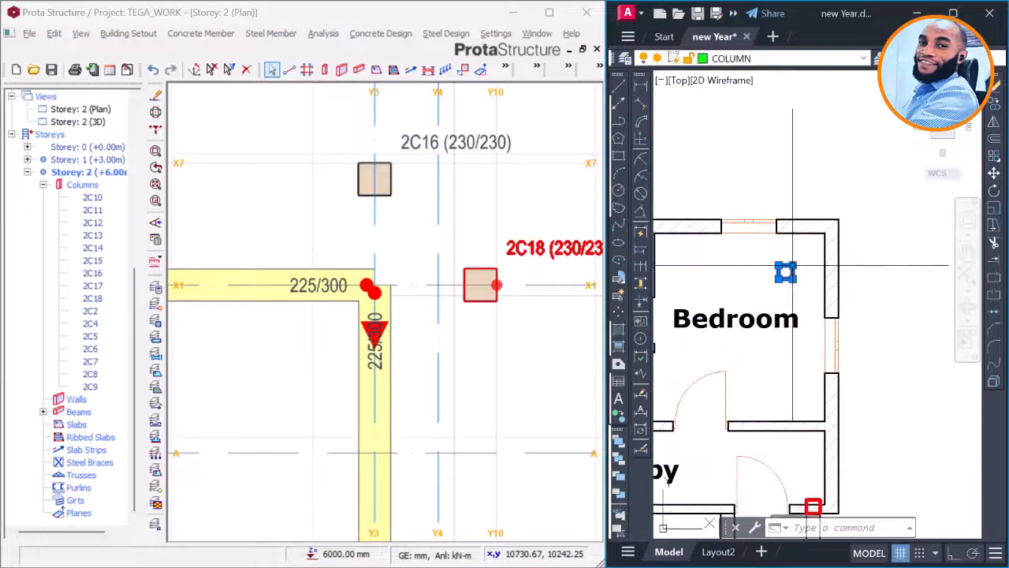
{"action": "key", "text": "Delete"}
{"action": "scroll", "coordinate": [714, 272], "scroll_direction": "down", "scroll_amount": 6}
{"action": "scroll", "coordinate": [506, 234], "scroll_direction": "down", "scroll_amount": 2}
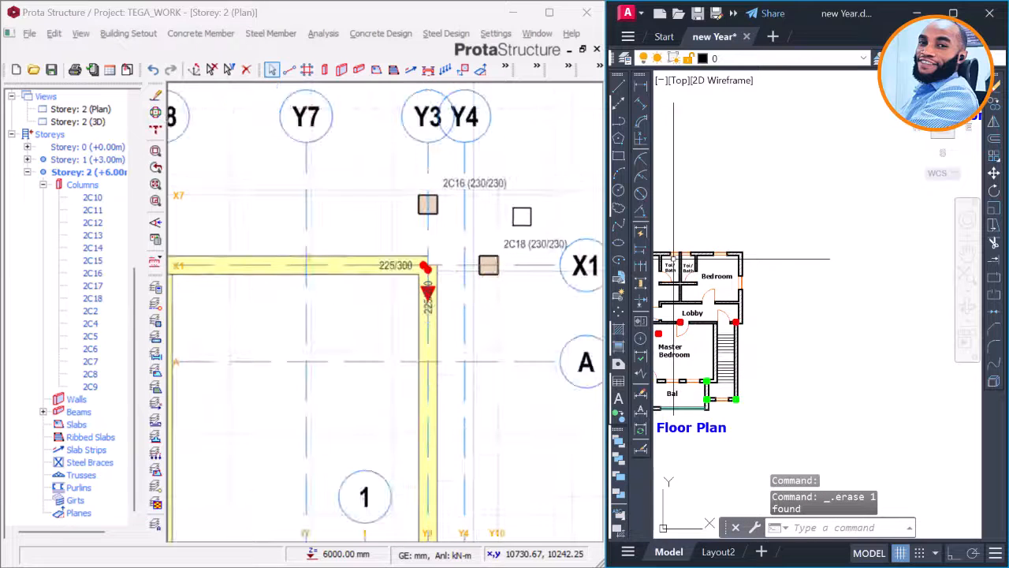
Step: Switch to ProtaStructure, open the Storey 2 3D view and examine the columns along the cantilevered slab edge
{"action": "left_click", "coordinate": [521, 216]}
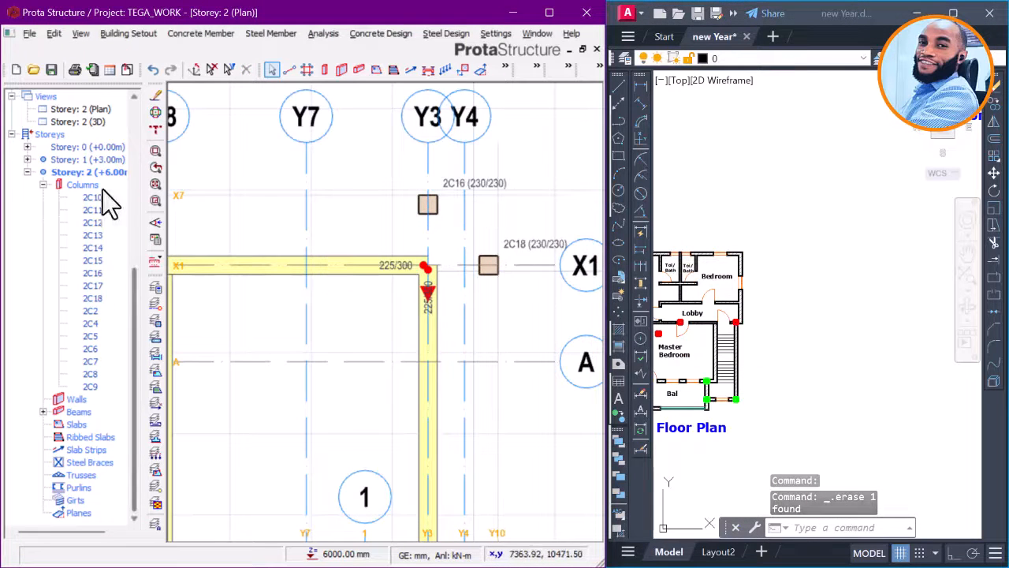
{"action": "double_click", "coordinate": [92, 122]}
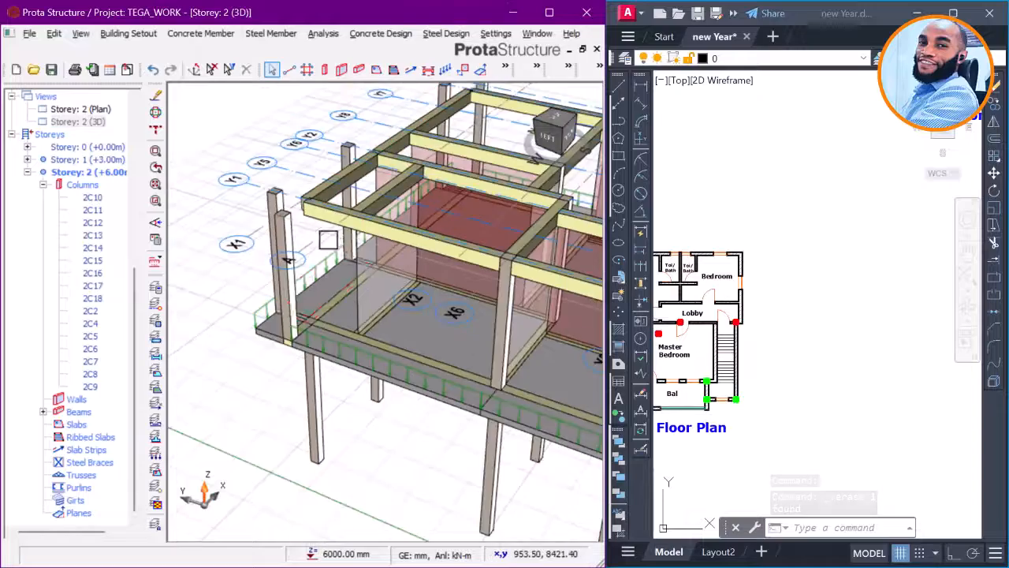
{"action": "middle_click_drag", "start_coordinate": [324, 304], "coordinate": [418, 318]}
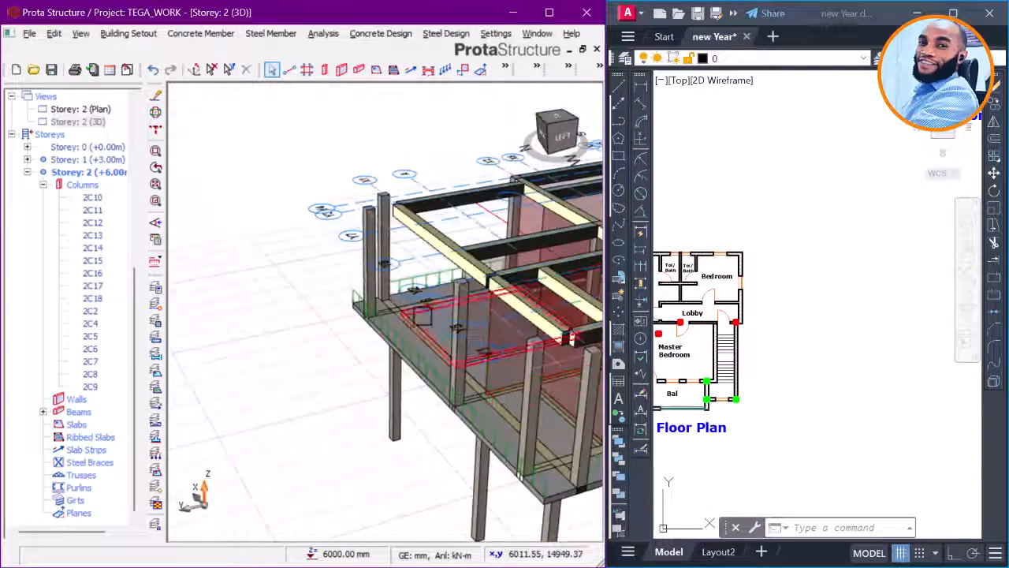
{"action": "scroll", "coordinate": [379, 242], "scroll_direction": "up", "scroll_amount": 2}
{"action": "left_click", "coordinate": [730, 222]}
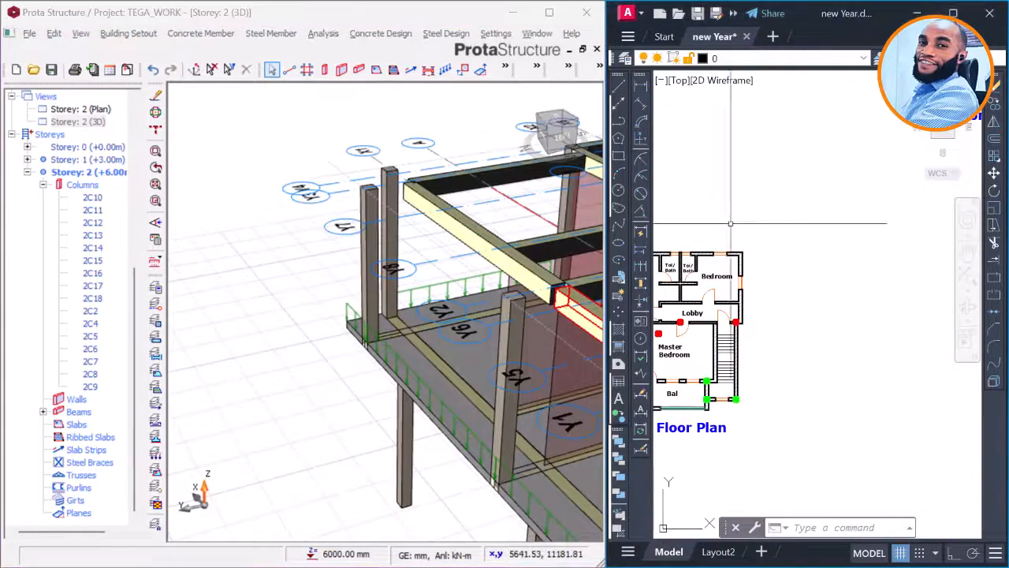
{"action": "scroll", "coordinate": [730, 224], "scroll_direction": "down", "scroll_amount": 2}
{"action": "scroll", "coordinate": [739, 298], "scroll_direction": "up", "scroll_amount": 7}
{"action": "scroll", "coordinate": [745, 266], "scroll_direction": "down", "scroll_amount": 2}
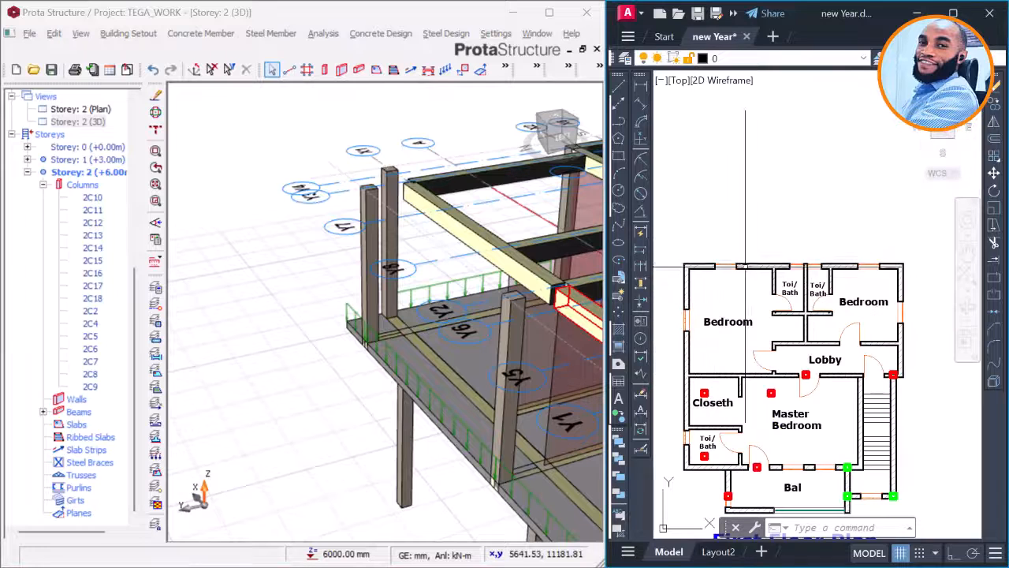
{"action": "left_click", "coordinate": [682, 245]}
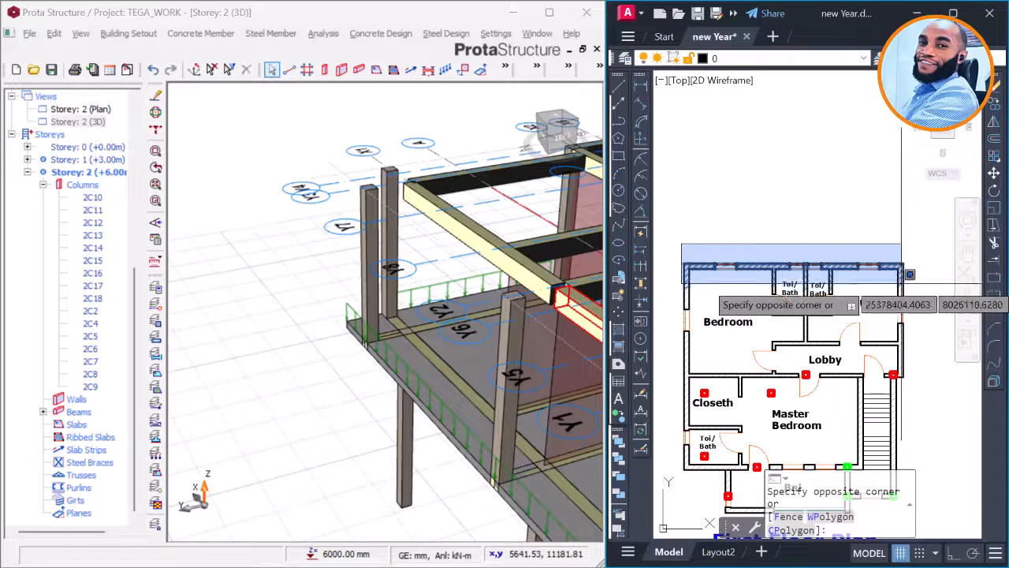
{"action": "key", "text": "Escape"}
Step: Copy the three top-row columns from the ground floor plan to the first floor plan, referencing the lower-left porch column and the matching balcony column
{"action": "middle_click_drag", "start_coordinate": [752, 270], "coordinate": [877, 287]}
{"action": "scroll", "coordinate": [876, 287], "scroll_direction": "down", "scroll_amount": 4}
{"action": "scroll", "coordinate": [783, 289], "scroll_direction": "up", "scroll_amount": 4}
{"action": "scroll", "coordinate": [684, 273], "scroll_direction": "up", "scroll_amount": 4}
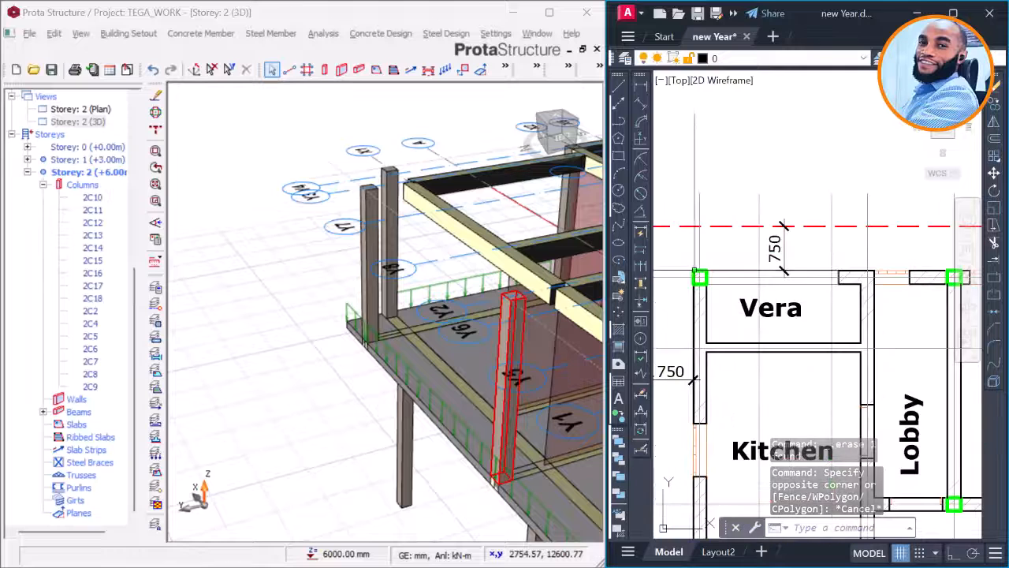
{"action": "left_click", "coordinate": [696, 277]}
{"action": "scroll", "coordinate": [660, 279], "scroll_direction": "down", "scroll_amount": 4}
{"action": "scroll", "coordinate": [812, 280], "scroll_direction": "up", "scroll_amount": 4}
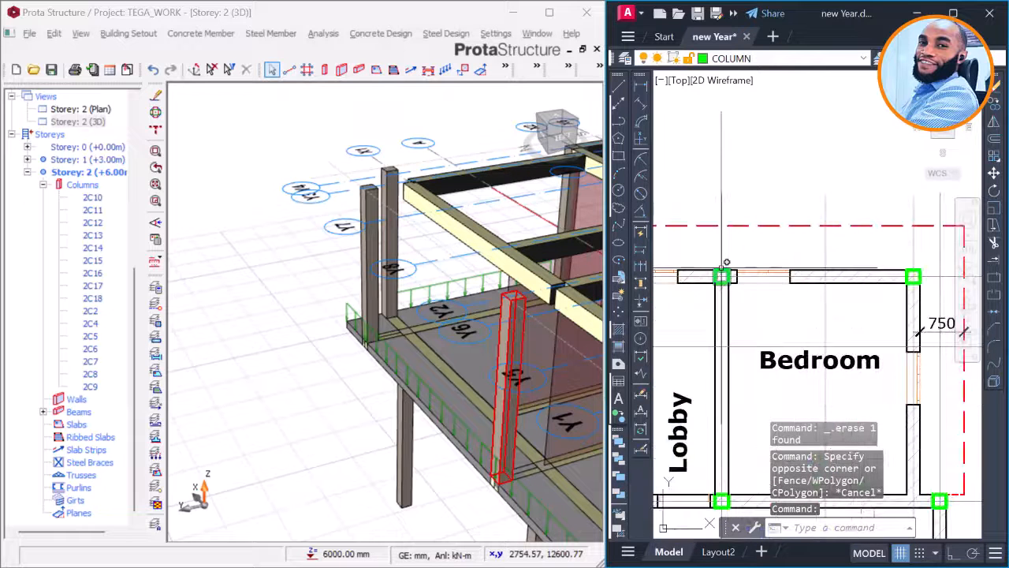
{"action": "mouse_move", "coordinate": [721, 275]}
{"action": "left_click", "coordinate": [912, 272]}
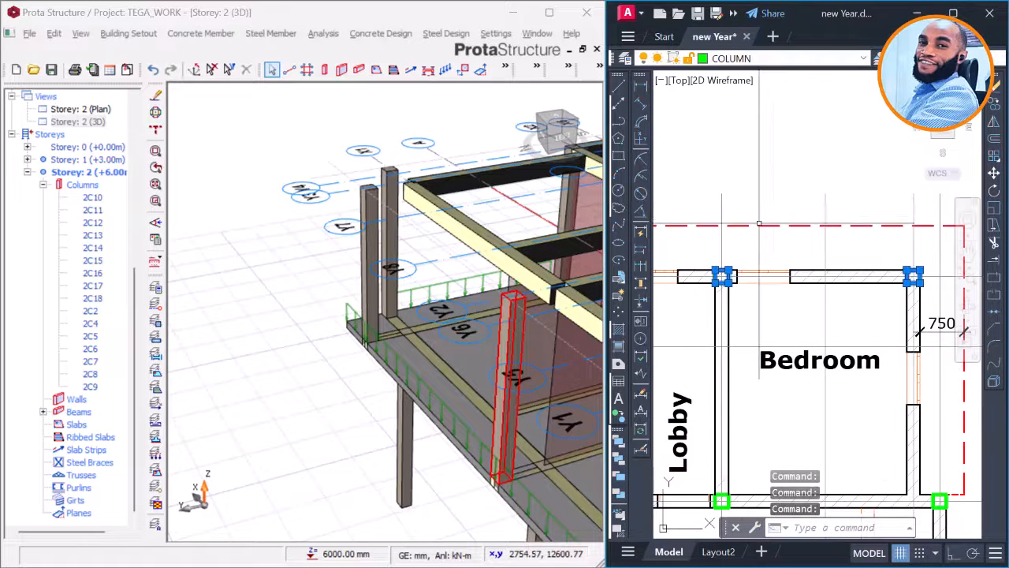
{"action": "key", "text": "Return"}
{"action": "scroll", "coordinate": [749, 233], "scroll_direction": "down", "scroll_amount": 5}
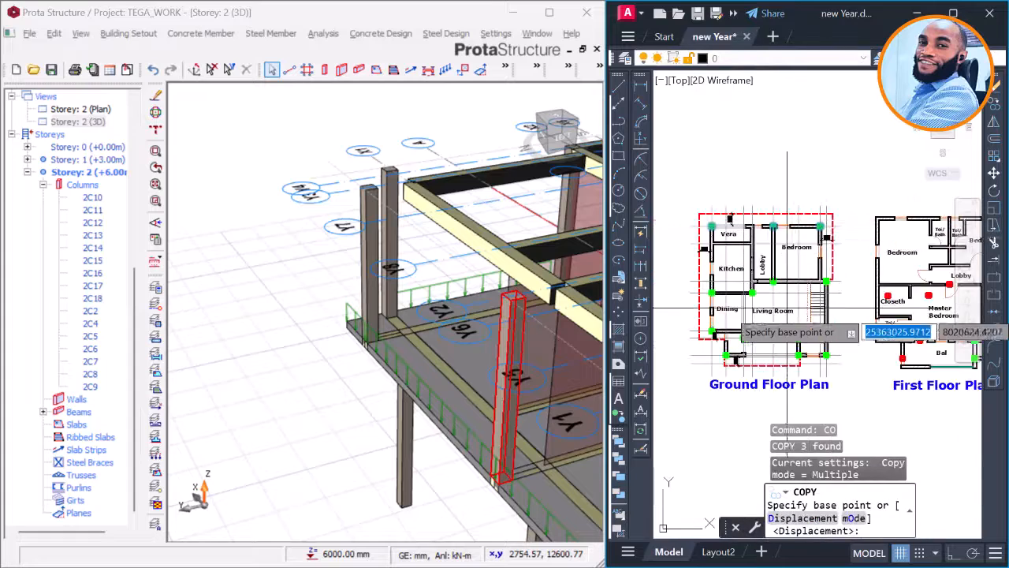
{"action": "scroll", "coordinate": [741, 327], "scroll_direction": "up", "scroll_amount": 7}
{"action": "scroll", "coordinate": [709, 370], "scroll_direction": "up", "scroll_amount": 3}
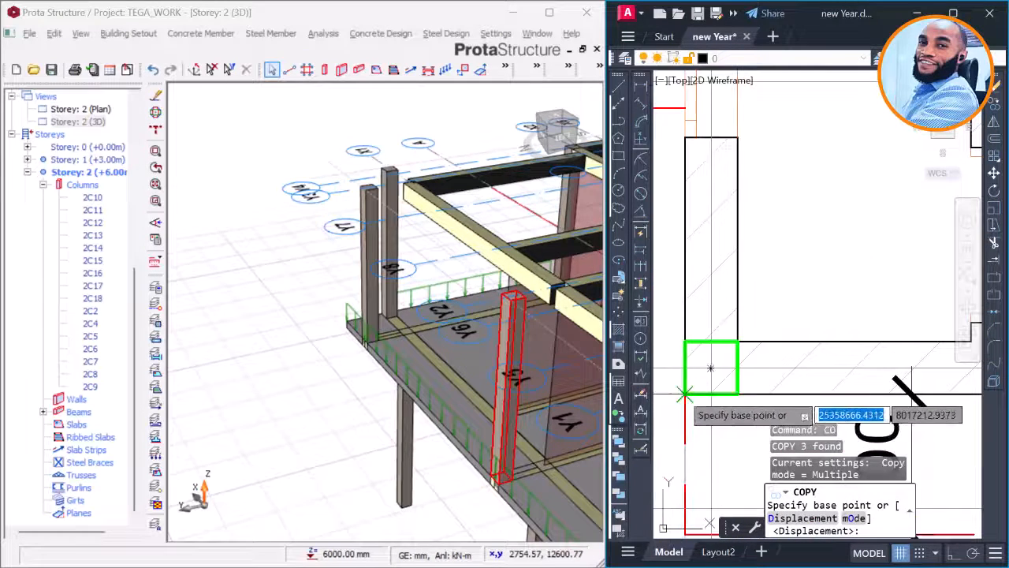
{"action": "left_click", "coordinate": [709, 366]}
{"action": "scroll", "coordinate": [716, 364], "scroll_direction": "down", "scroll_amount": 5}
{"action": "scroll", "coordinate": [716, 364], "scroll_direction": "up", "scroll_amount": 8}
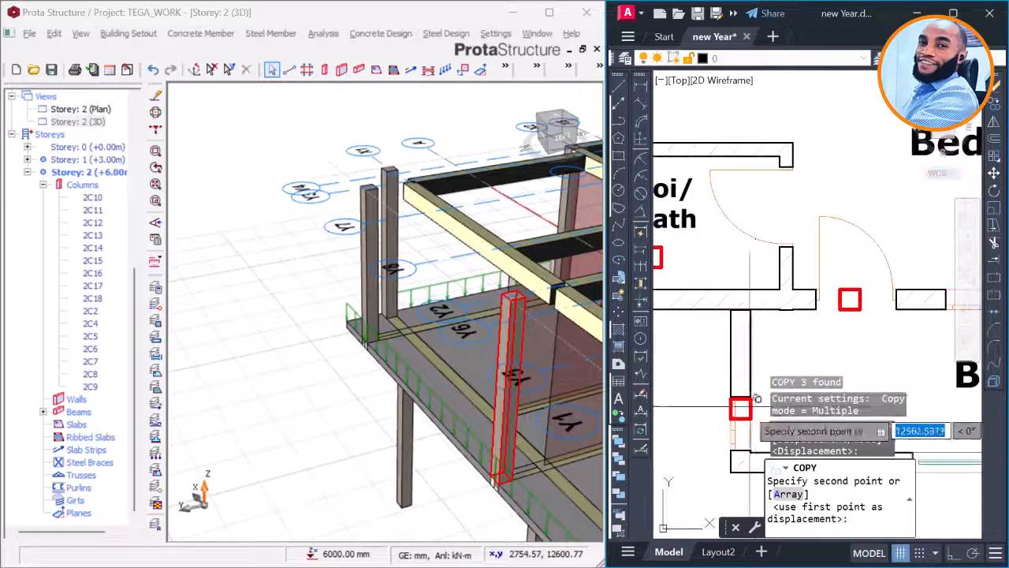
{"action": "left_click", "coordinate": [706, 429]}
{"action": "scroll", "coordinate": [707, 430], "scroll_direction": "down", "scroll_amount": 8}
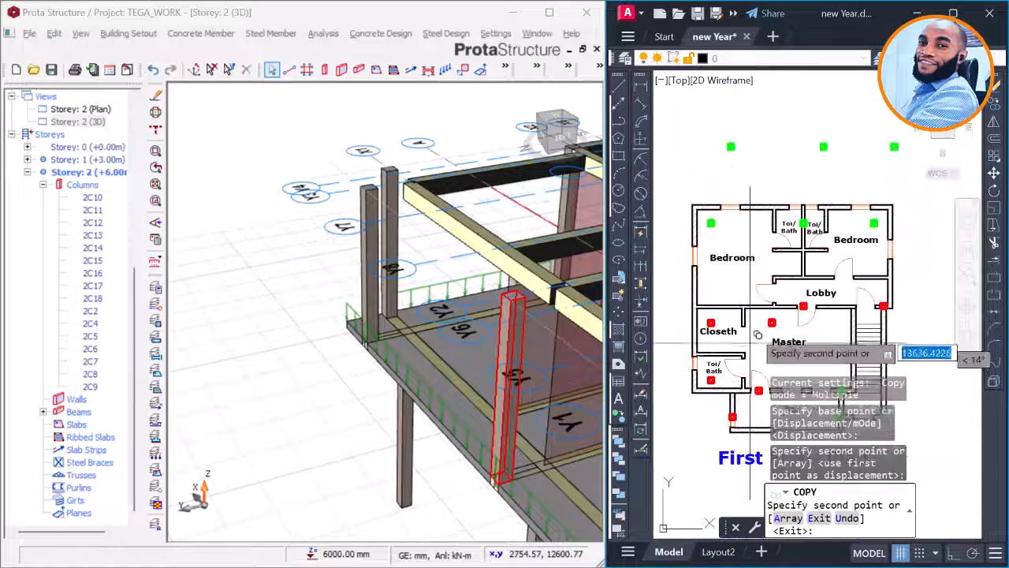
{"action": "key", "text": "Escape"}
{"action": "scroll", "coordinate": [706, 214], "scroll_direction": "up", "scroll_amount": 4}
{"action": "left_click", "coordinate": [743, 224]}
{"action": "left_click", "coordinate": [711, 256]}
{"action": "middle_click_drag", "start_coordinate": [848, 250], "coordinate": [749, 261]}
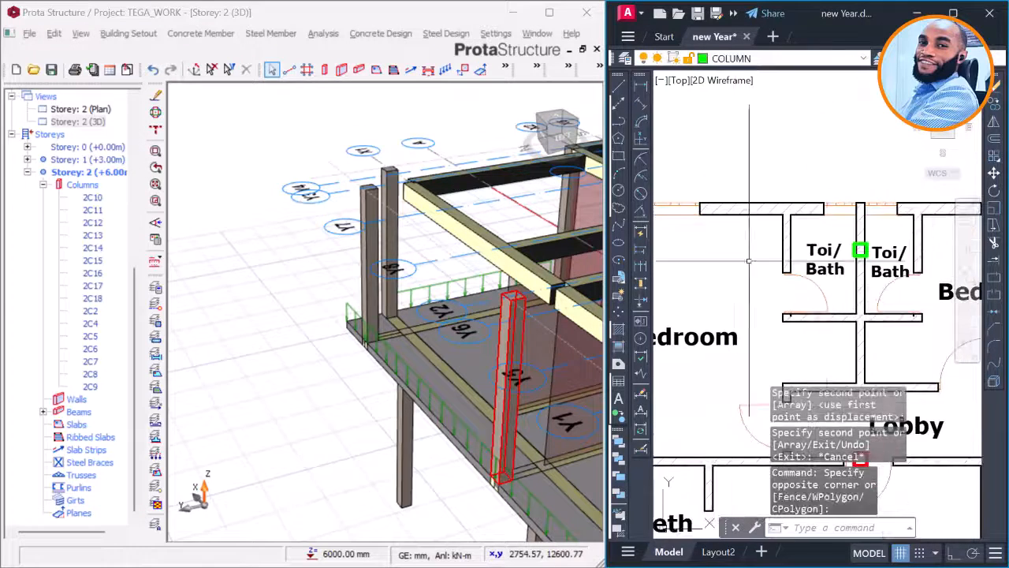
{"action": "left_click", "coordinate": [844, 227]}
{"action": "left_click", "coordinate": [879, 270]}
{"action": "scroll", "coordinate": [757, 242], "scroll_direction": "down", "scroll_amount": 5}
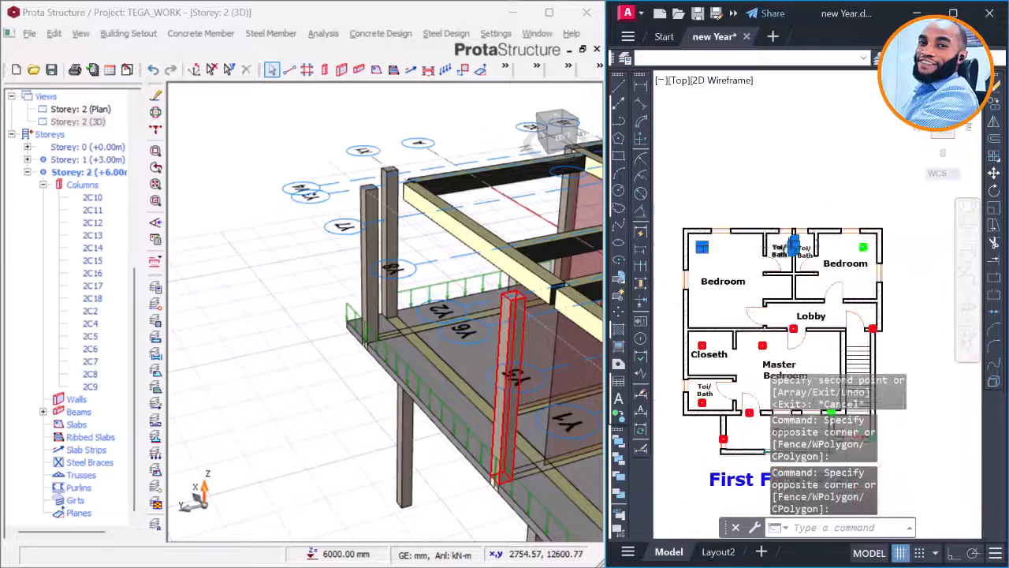
{"action": "key", "text": "Escape"}
Step: Set the colour of the three copied columns in the first floor plan to Blue
{"action": "scroll", "coordinate": [797, 239], "scroll_direction": "up", "scroll_amount": 10}
{"action": "left_click", "coordinate": [718, 255]}
{"action": "scroll", "coordinate": [717, 256], "scroll_direction": "down", "scroll_amount": 9}
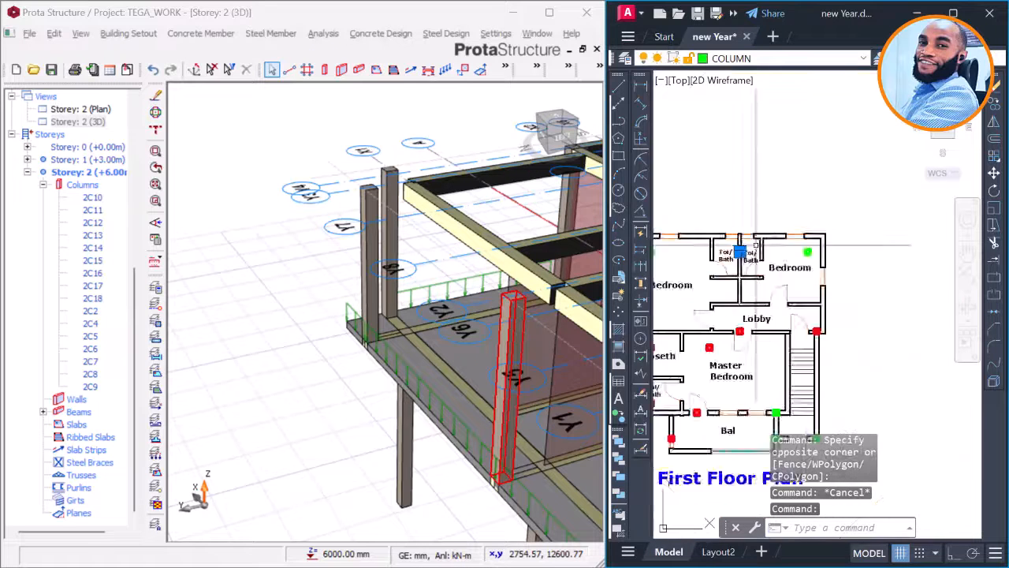
{"action": "scroll", "coordinate": [781, 257], "scroll_direction": "down", "scroll_amount": 5}
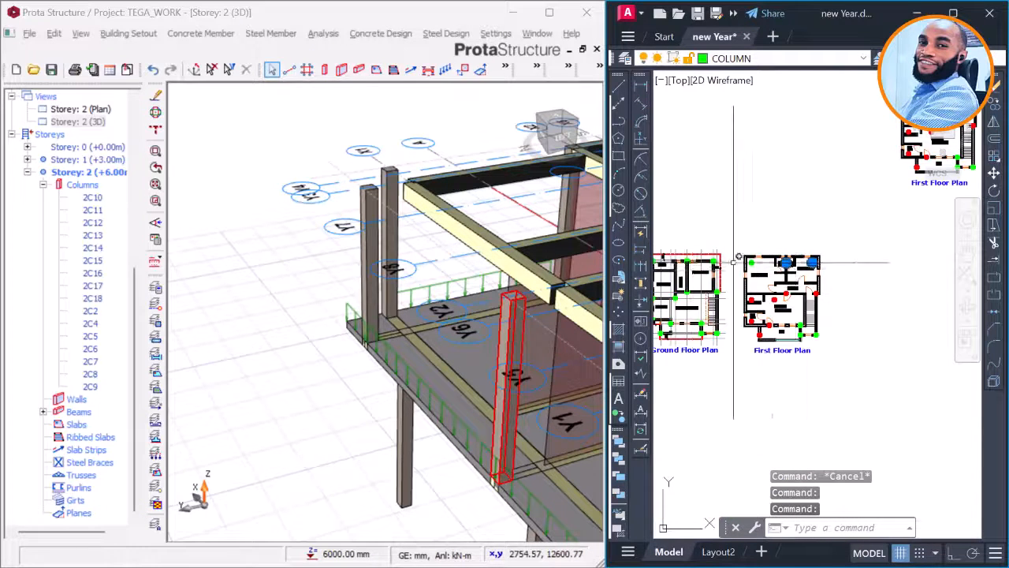
{"action": "scroll", "coordinate": [736, 258], "scroll_direction": "up", "scroll_amount": 6}
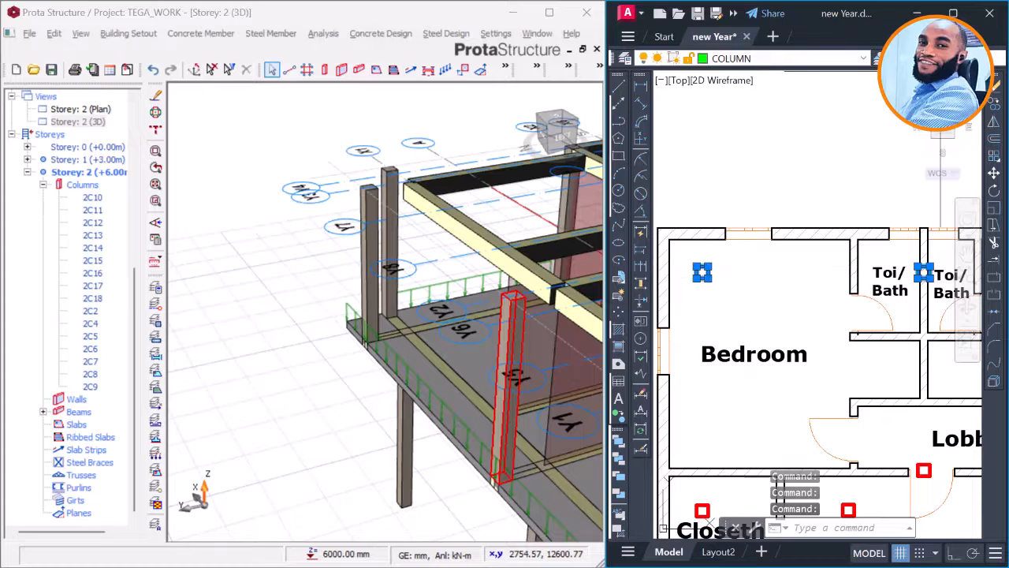
{"action": "left_click", "coordinate": [985, 58]}
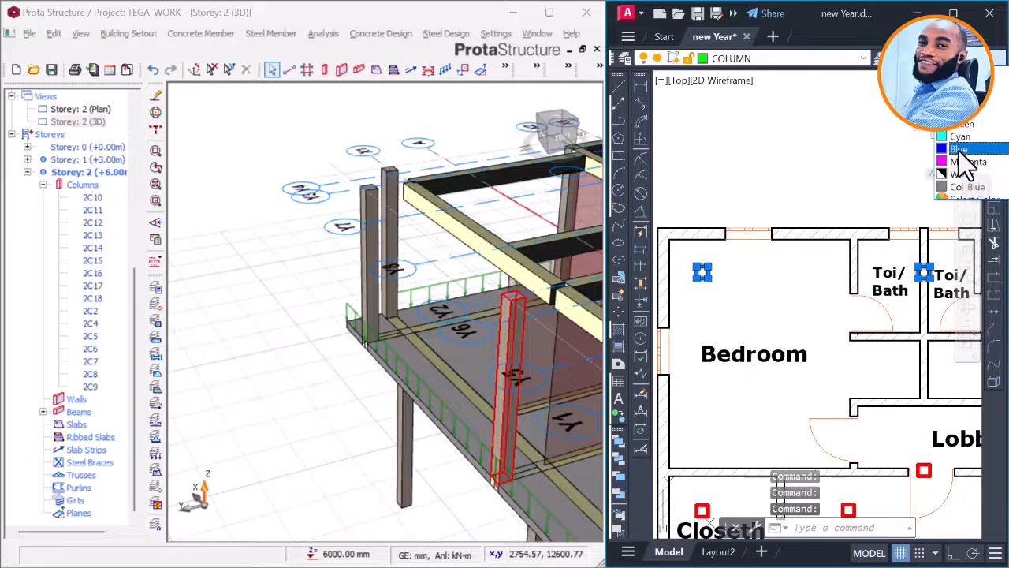
{"action": "left_click", "coordinate": [963, 152]}
{"action": "scroll", "coordinate": [752, 243], "scroll_direction": "down", "scroll_amount": 3}
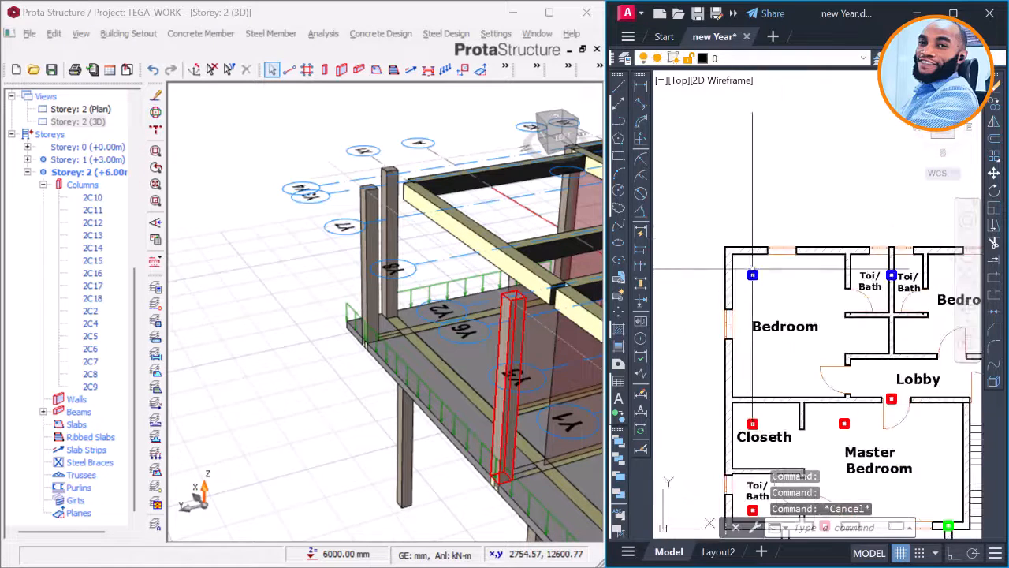
Step: With Ortho on, copy the blue column in the upper-left bedroom straight up to the outer face of the top wall, using its top-edge midpoint
{"action": "scroll", "coordinate": [776, 257], "scroll_direction": "up", "scroll_amount": 6}
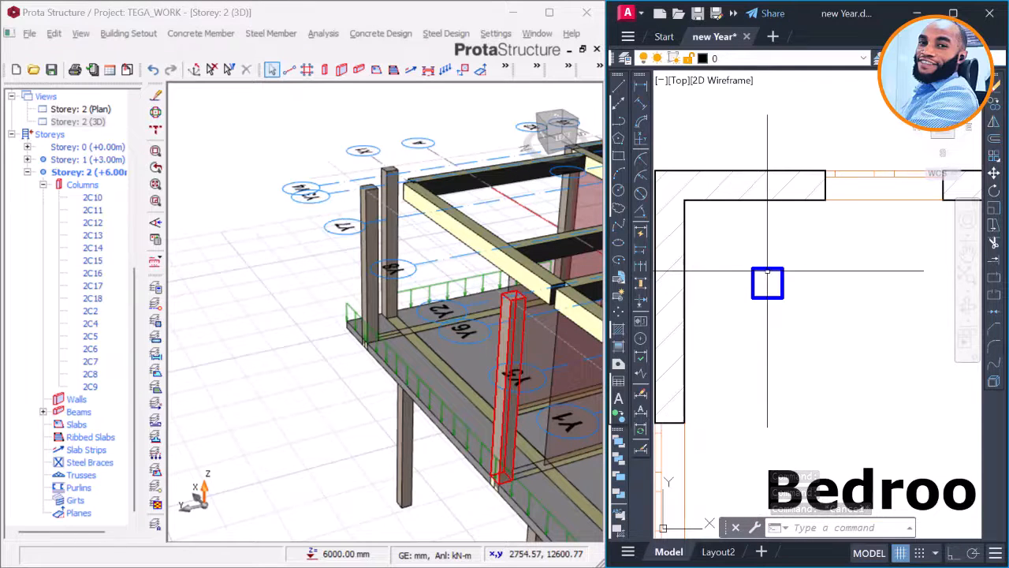
{"action": "left_click", "coordinate": [767, 270]}
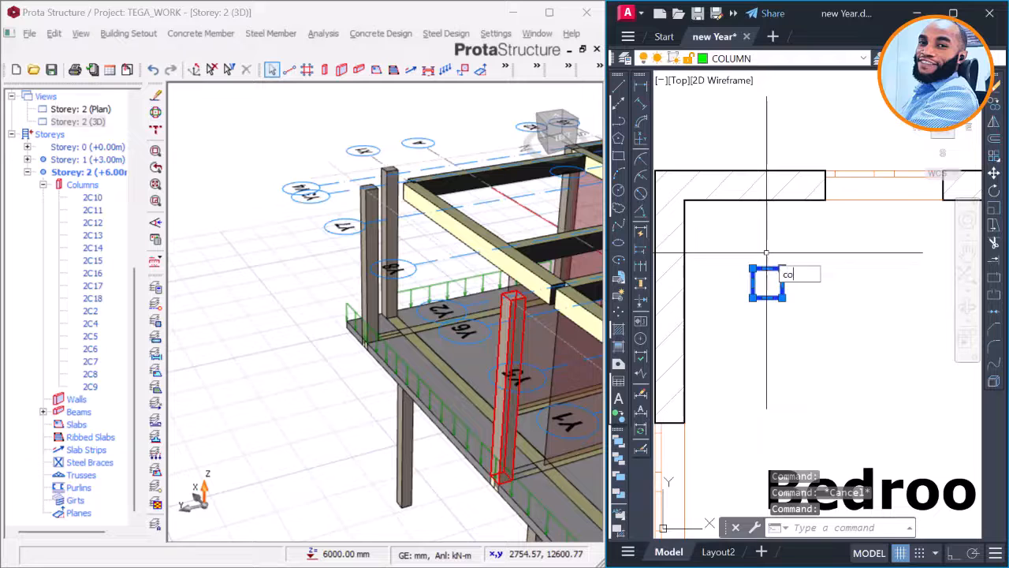
{"action": "key", "text": "Return"}
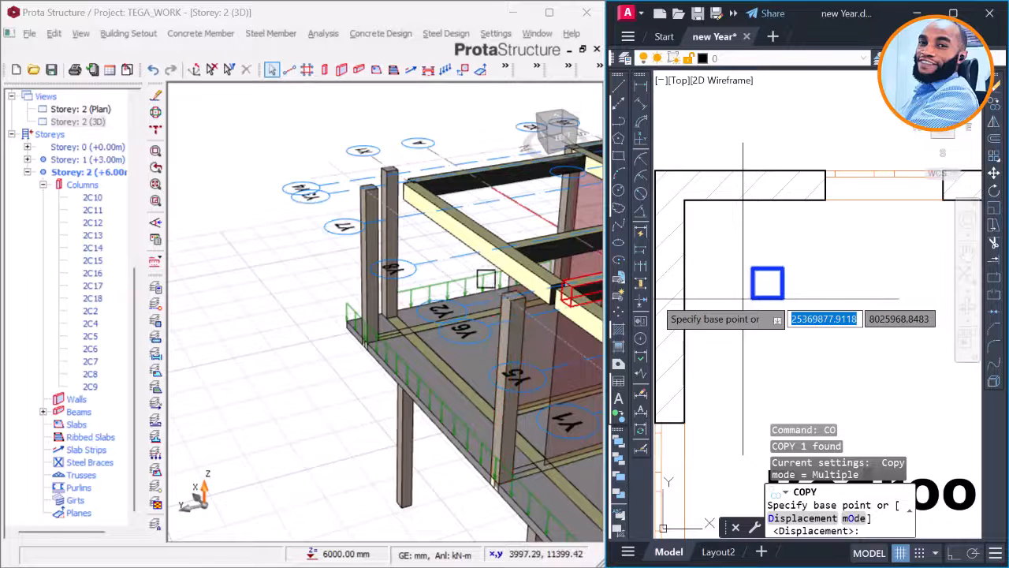
{"action": "scroll", "coordinate": [786, 298], "scroll_direction": "down", "scroll_amount": 3}
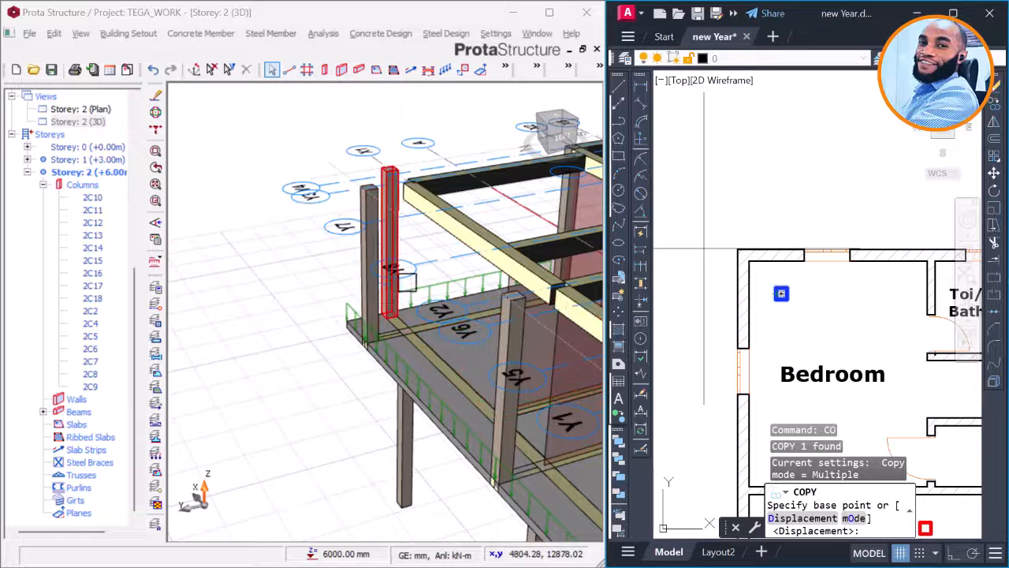
{"action": "scroll", "coordinate": [792, 293], "scroll_direction": "up", "scroll_amount": 6}
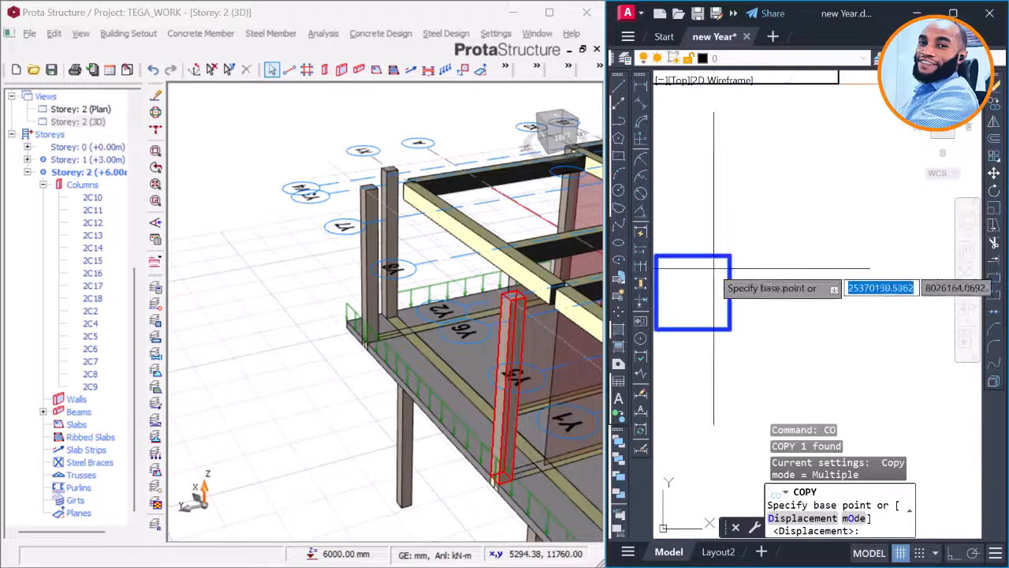
{"action": "left_click", "coordinate": [694, 254]}
{"action": "scroll", "coordinate": [713, 301], "scroll_direction": "down", "scroll_amount": 5}
{"action": "scroll", "coordinate": [716, 239], "scroll_direction": "up", "scroll_amount": 5}
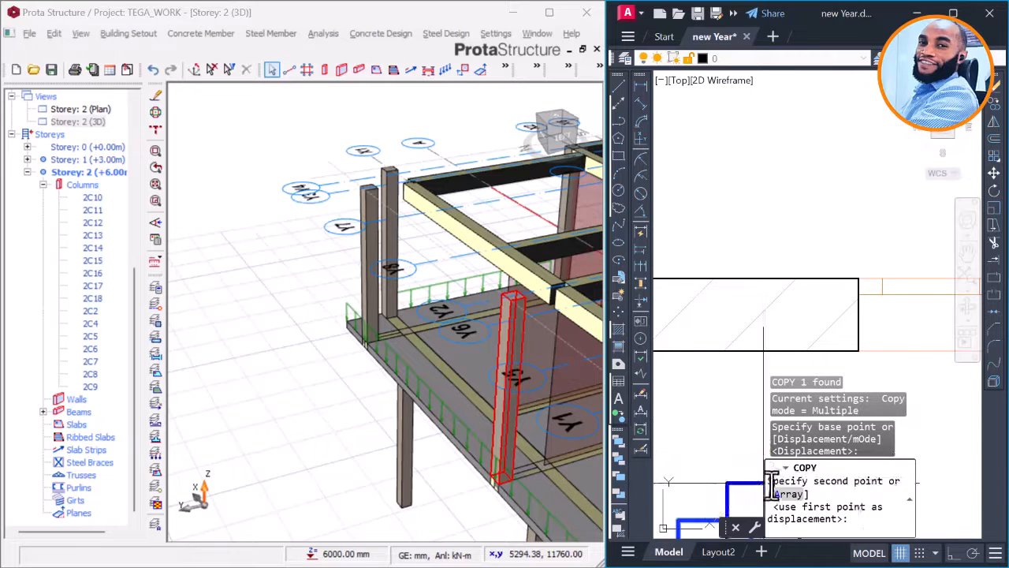
{"action": "left_click", "coordinate": [952, 552]}
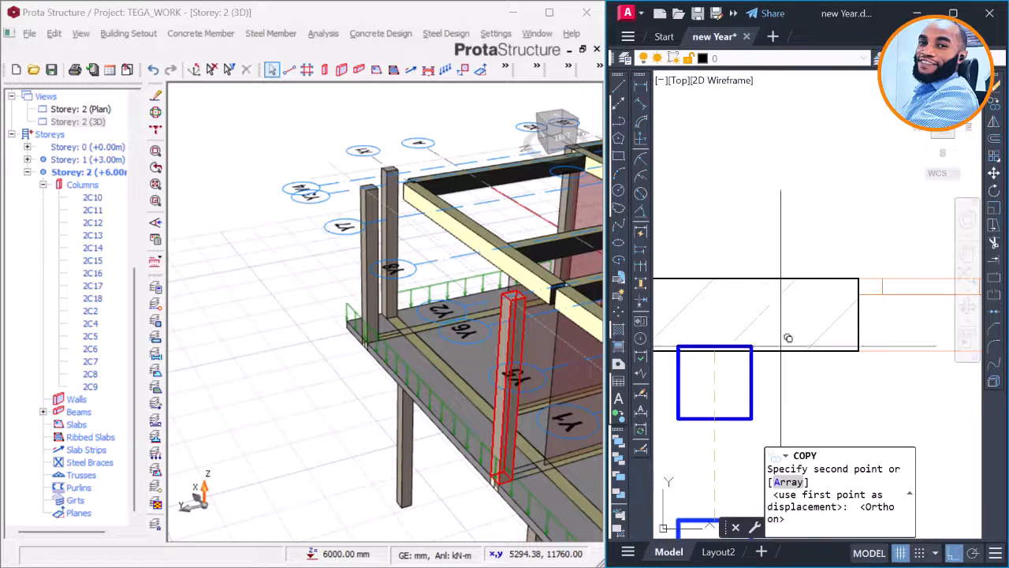
{"action": "left_click", "coordinate": [716, 276]}
{"action": "scroll", "coordinate": [763, 236], "scroll_direction": "down", "scroll_amount": 6}
{"action": "key", "text": "Escape"}
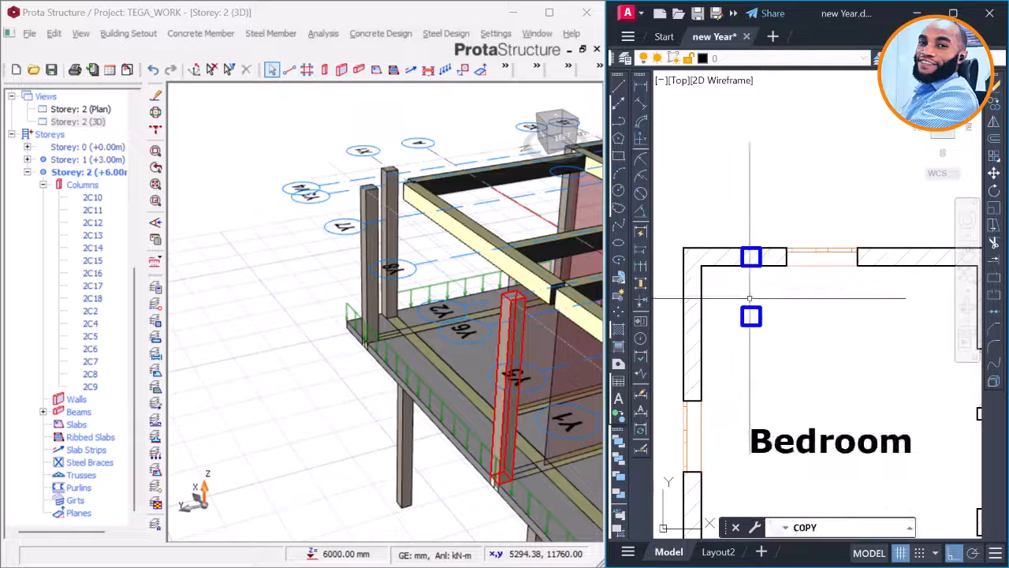
Step: Copy the same bedroom column horizontally to the outer face of the left wall, using its left-edge midpoint
{"action": "left_click", "coordinate": [742, 317]}
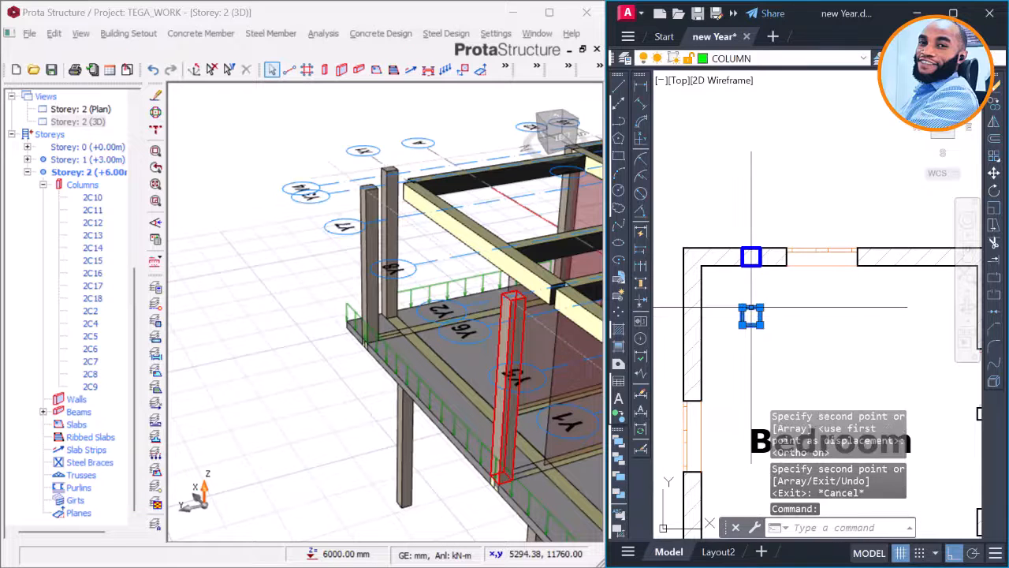
{"action": "type", "text": "co"}
{"action": "key", "text": "Return"}
{"action": "scroll", "coordinate": [749, 315], "scroll_direction": "up", "scroll_amount": 4}
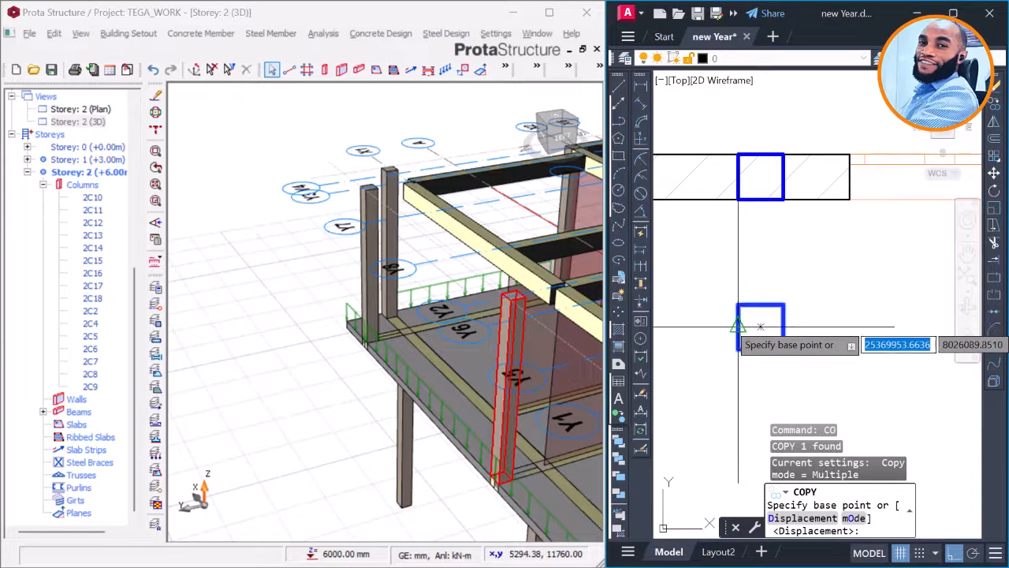
{"action": "left_click", "coordinate": [745, 323]}
{"action": "scroll", "coordinate": [745, 323], "scroll_direction": "down", "scroll_amount": 3}
{"action": "scroll", "coordinate": [747, 315], "scroll_direction": "up", "scroll_amount": 2}
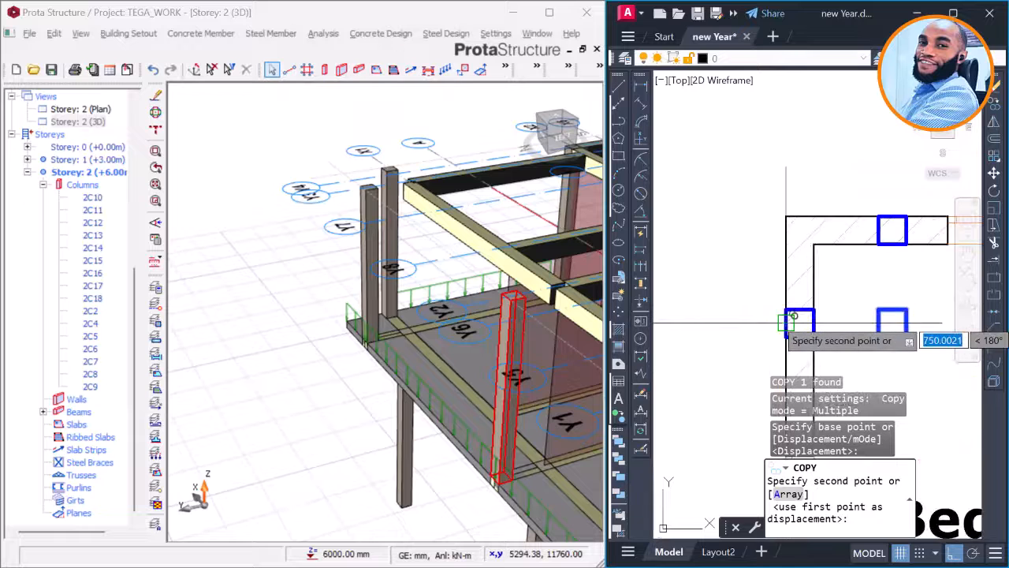
{"action": "left_click", "coordinate": [747, 312]}
{"action": "key", "text": "Escape"}
{"action": "scroll", "coordinate": [875, 312], "scroll_direction": "down", "scroll_amount": 3}
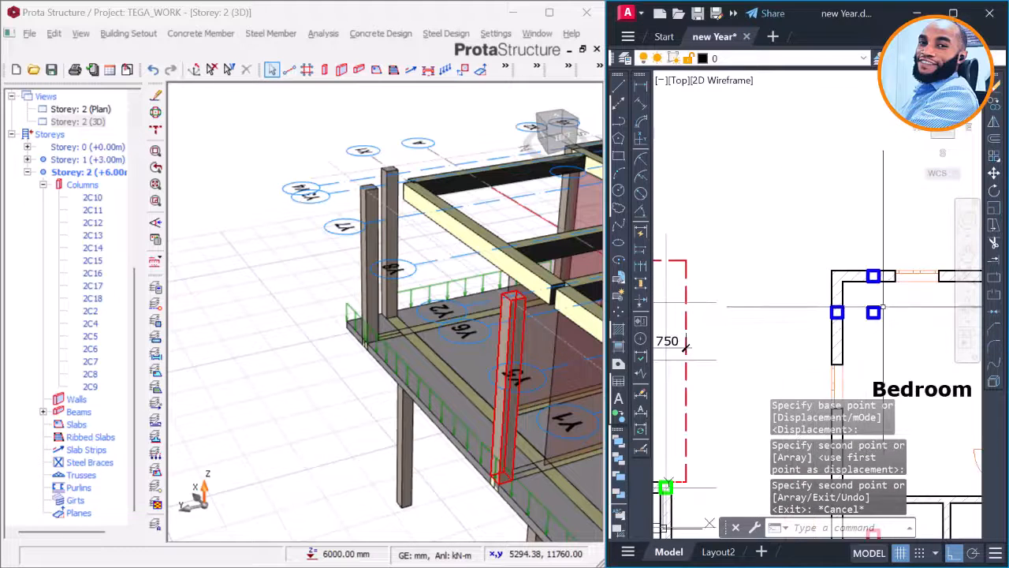
Step: Erase the original blue column standing inside the upper-left bedroom
{"action": "left_click", "coordinate": [867, 318]}
{"action": "left_click", "coordinate": [890, 315]}
{"action": "type", "text": "e"}
{"action": "key", "text": "Return"}
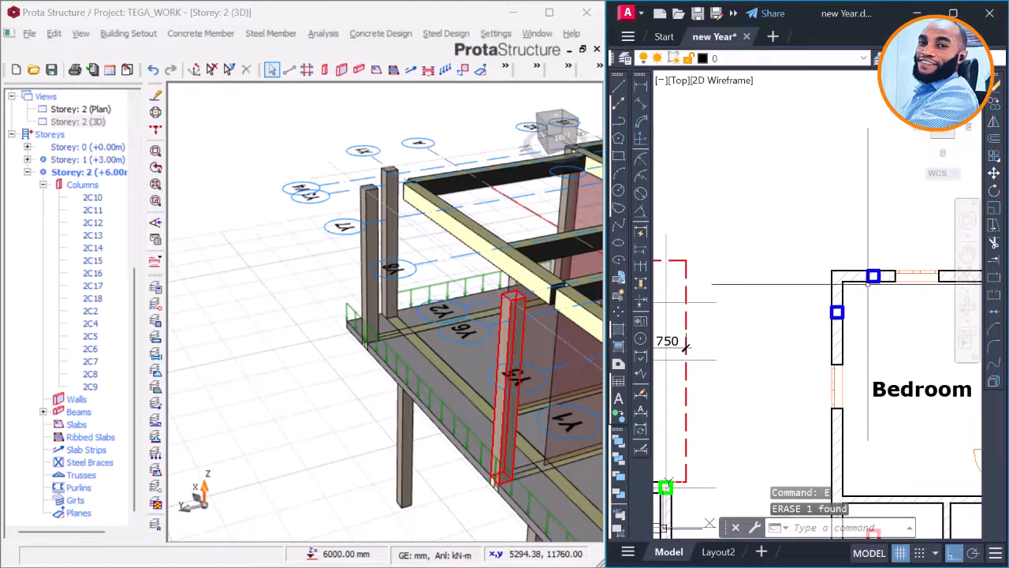
Step: Switch to ProtaStructure and examine the two corner columns of the cantilevered slab in the Storey 2 3D view
{"action": "middle_click_drag", "start_coordinate": [881, 294], "coordinate": [848, 252]}
{"action": "left_click", "coordinate": [389, 236]}
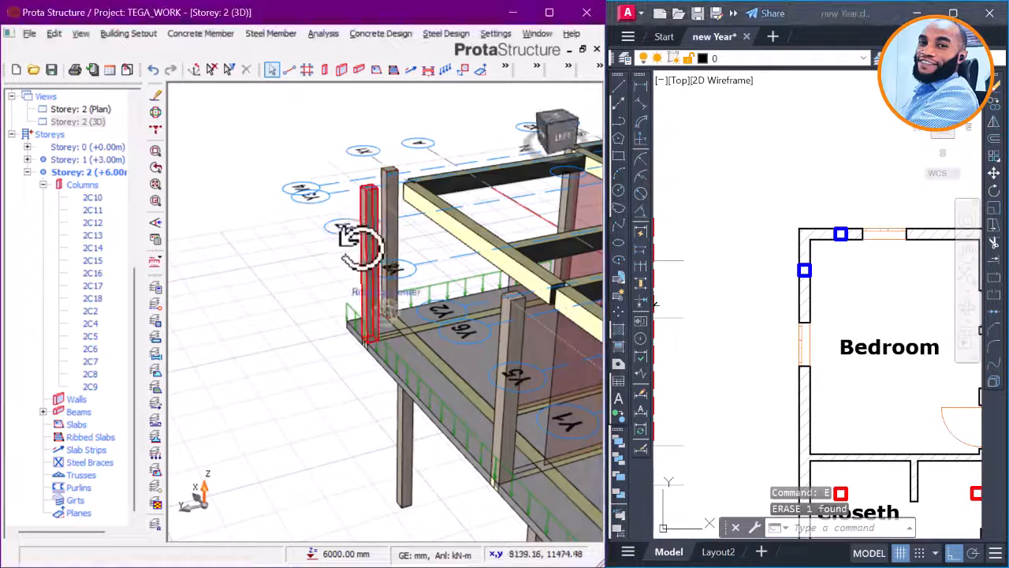
{"action": "middle_click_drag", "start_coordinate": [355, 233], "coordinate": [350, 262]}
{"action": "middle_click_drag", "start_coordinate": [406, 240], "coordinate": [308, 370]}
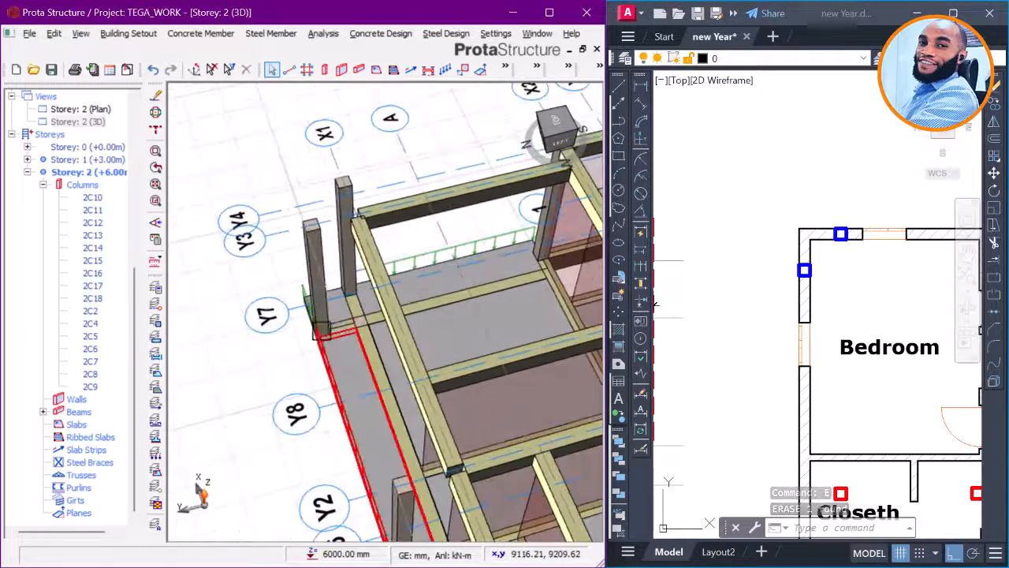
Step: Switch to AutoCAD and copy the blue column in the upper-right bedroom straight up to the outer face of the top wall
{"action": "scroll", "coordinate": [850, 224], "scroll_direction": "down", "scroll_amount": 5}
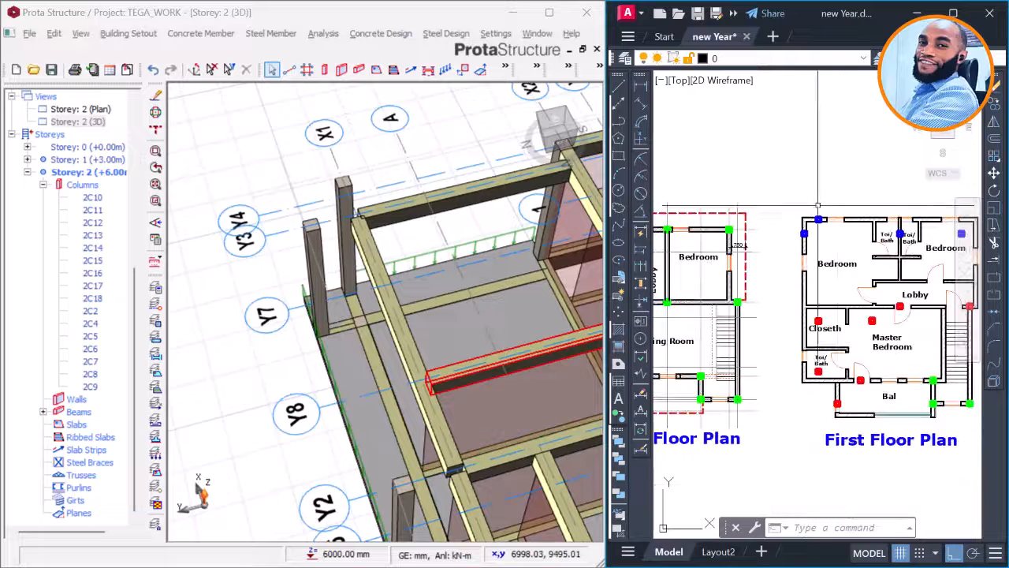
{"action": "middle_click_drag", "start_coordinate": [831, 253], "coordinate": [766, 252]}
{"action": "scroll", "coordinate": [833, 305], "scroll_direction": "up", "scroll_amount": 8}
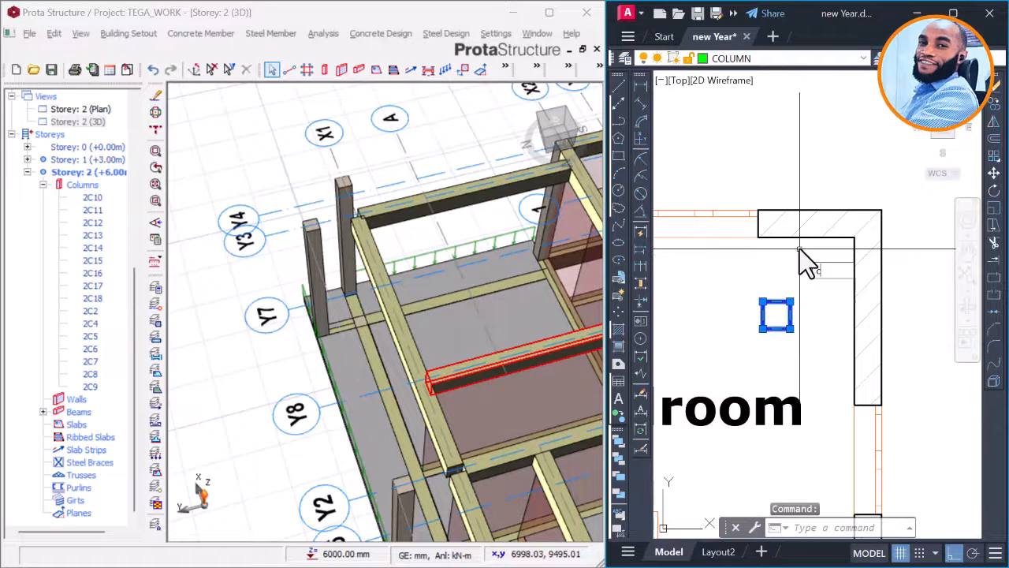
{"action": "key", "text": "Return"}
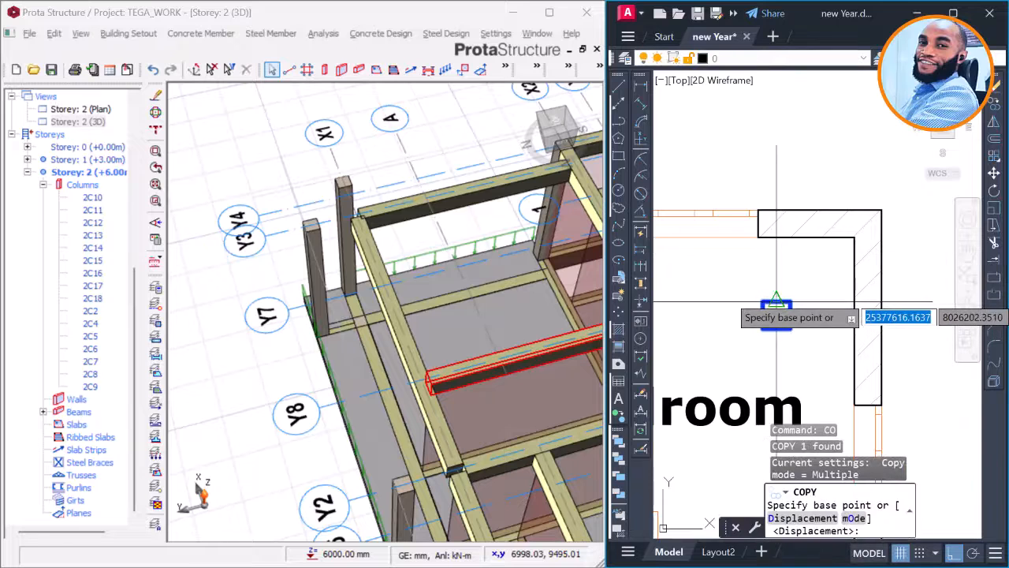
{"action": "left_click", "coordinate": [776, 303]}
{"action": "scroll", "coordinate": [778, 196], "scroll_direction": "up", "scroll_amount": 2}
{"action": "left_click", "coordinate": [775, 219]}
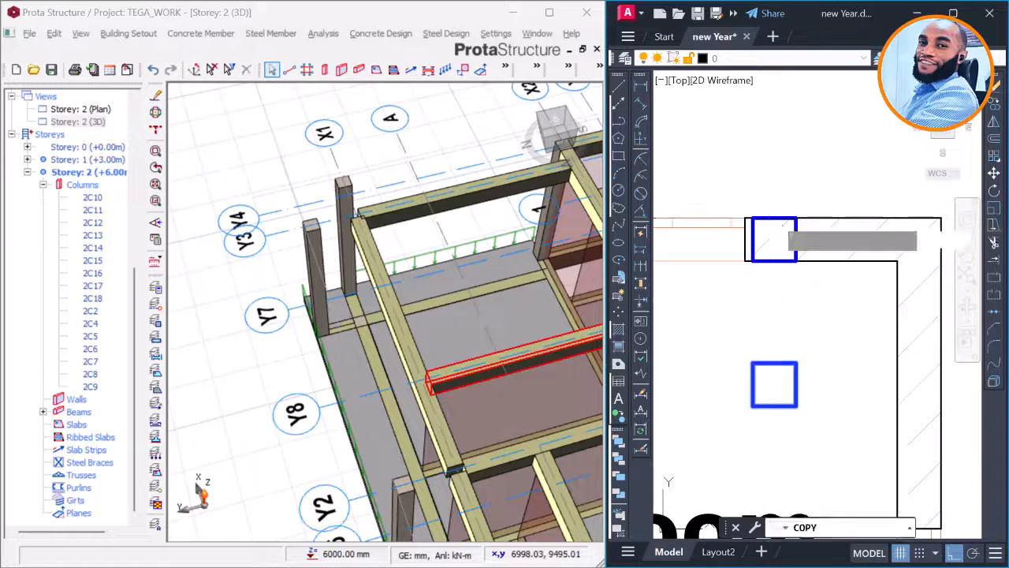
{"action": "key", "text": "Escape"}
Step: Copy the upper-right bedroom's free-standing column horizontally to the outer face of the right wall, using its right-edge midpoint
{"action": "left_click", "coordinate": [780, 359]}
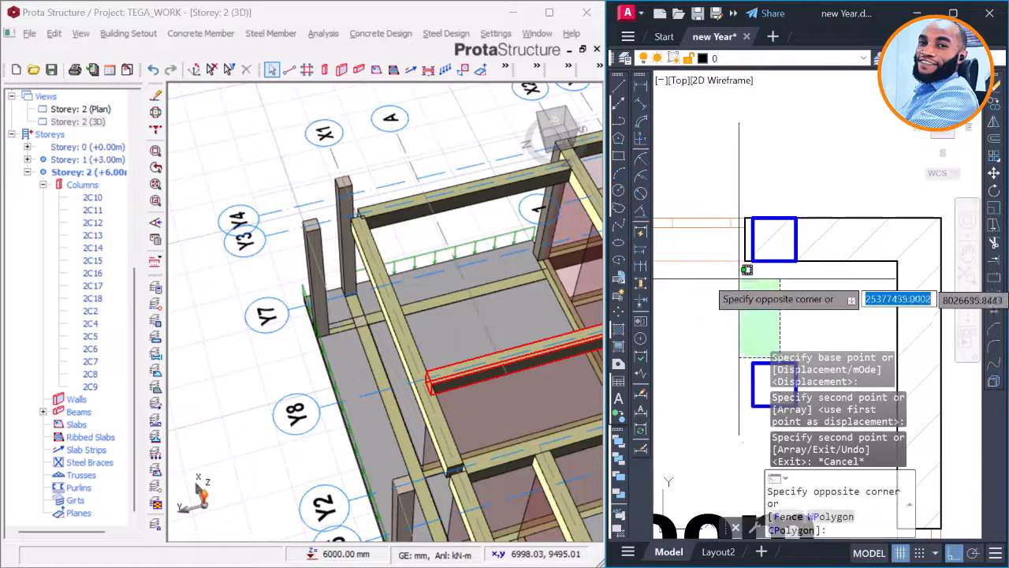
{"action": "type", "text": "co"}
{"action": "key", "text": "Return"}
{"action": "scroll", "coordinate": [739, 268], "scroll_direction": "down", "scroll_amount": 3}
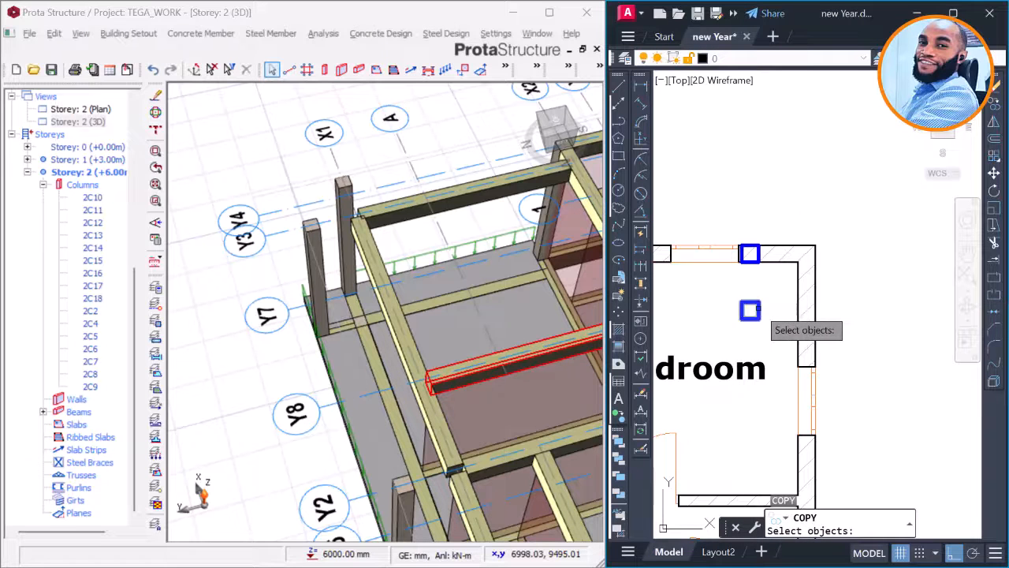
{"action": "left_click", "coordinate": [757, 309]}
{"action": "key", "text": "Return"}
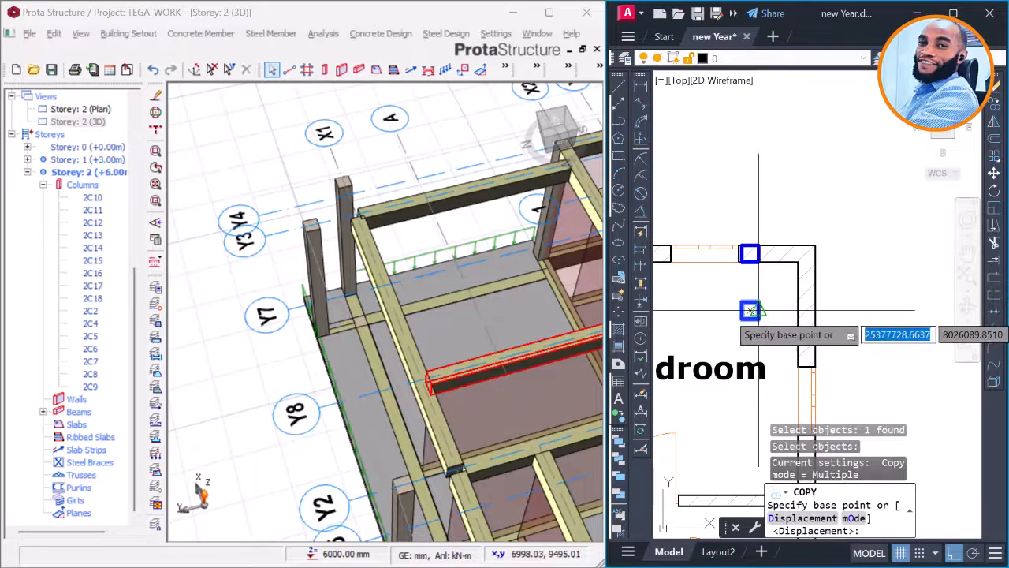
{"action": "scroll", "coordinate": [744, 309], "scroll_direction": "up", "scroll_amount": 2}
{"action": "left_click", "coordinate": [740, 310]}
{"action": "scroll", "coordinate": [834, 307], "scroll_direction": "up", "scroll_amount": 2}
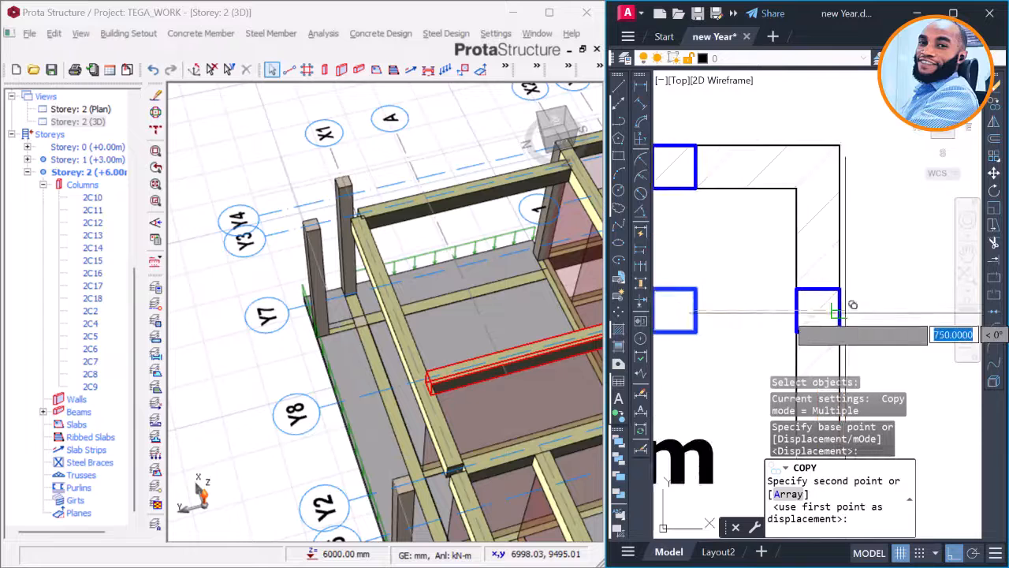
{"action": "left_click", "coordinate": [834, 310]}
{"action": "scroll", "coordinate": [834, 310], "scroll_direction": "down", "scroll_amount": 3}
{"action": "key", "text": "Escape"}
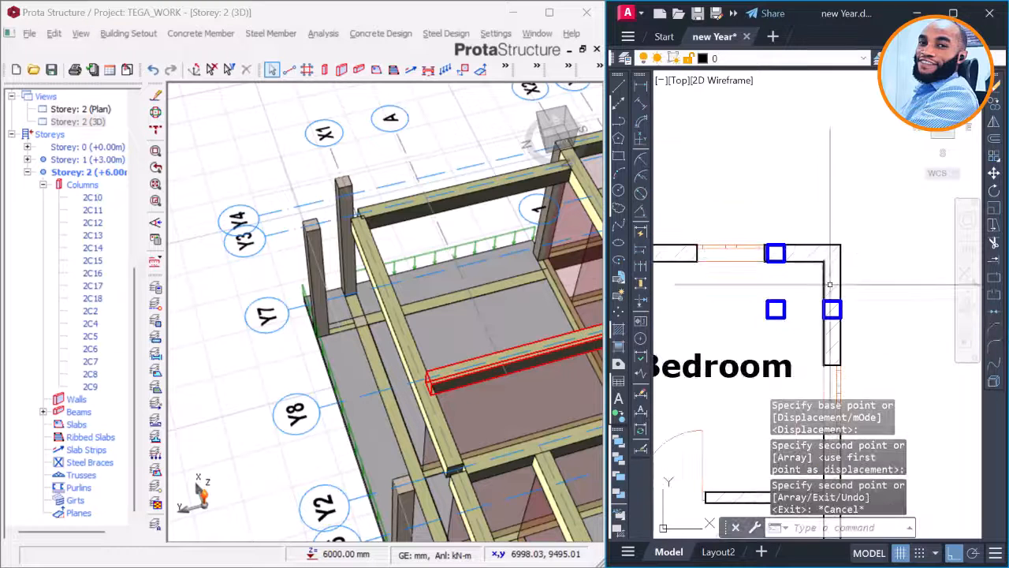
Step: Erase the original blue column standing inside the upper-right bedroom
{"action": "left_click", "coordinate": [793, 292]}
{"action": "left_click", "coordinate": [763, 324]}
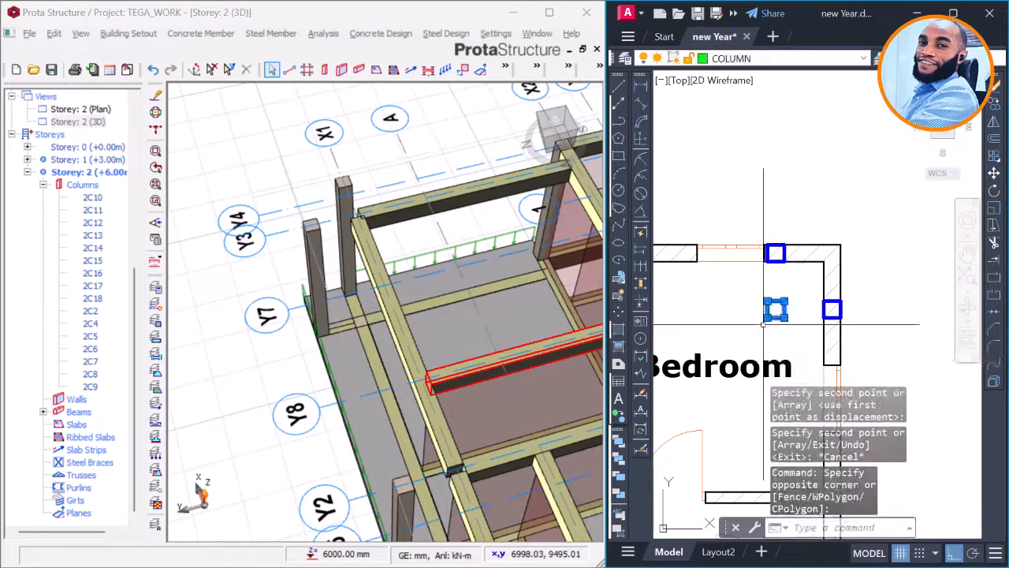
{"action": "type", "text": "e"}
{"action": "key", "text": "Return"}
{"action": "scroll", "coordinate": [763, 324], "scroll_direction": "down", "scroll_amount": 4}
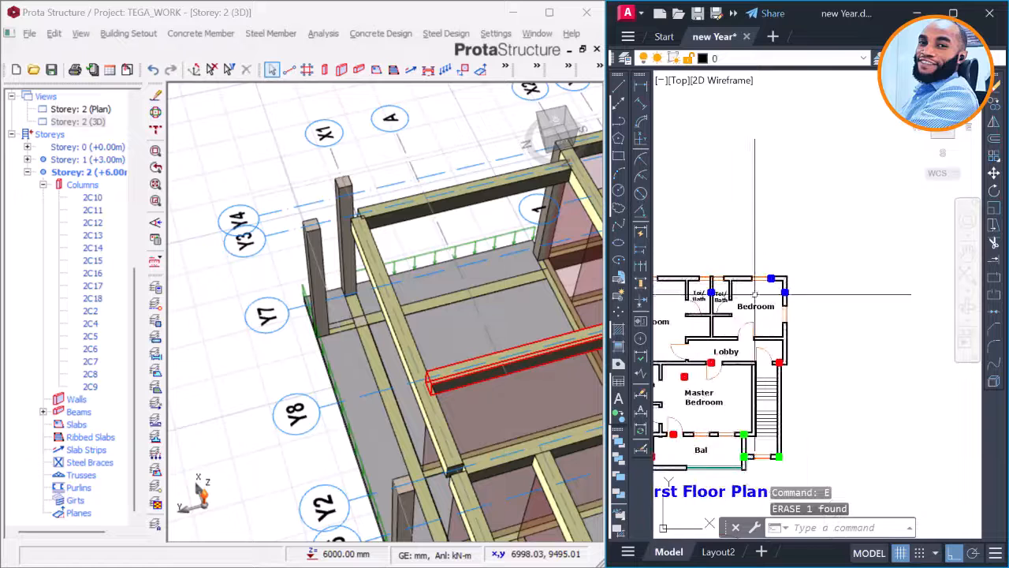
{"action": "scroll", "coordinate": [767, 291], "scroll_direction": "up", "scroll_amount": 4}
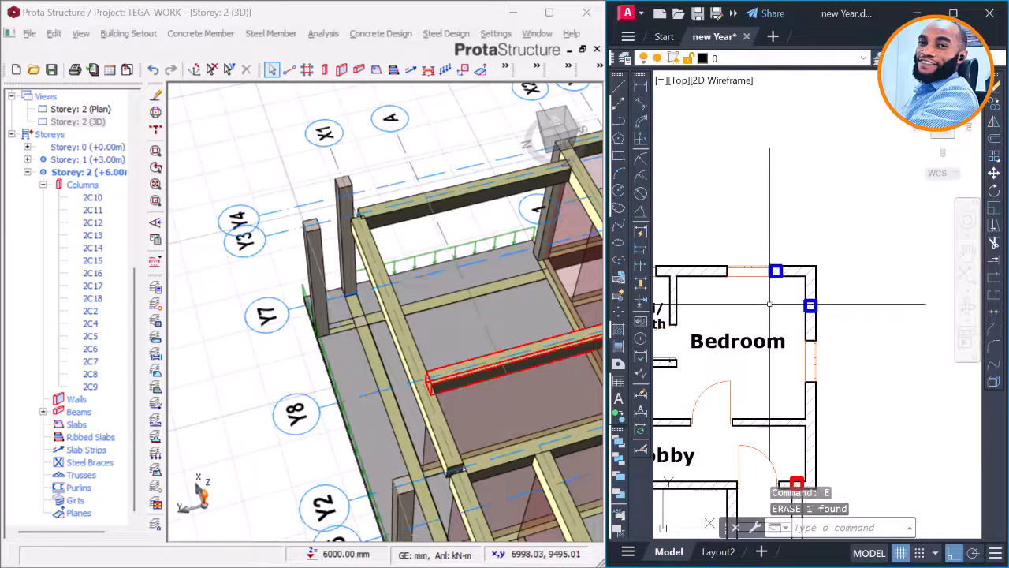
{"action": "left_click_drag", "start_coordinate": [769, 304], "coordinate": [794, 289]}
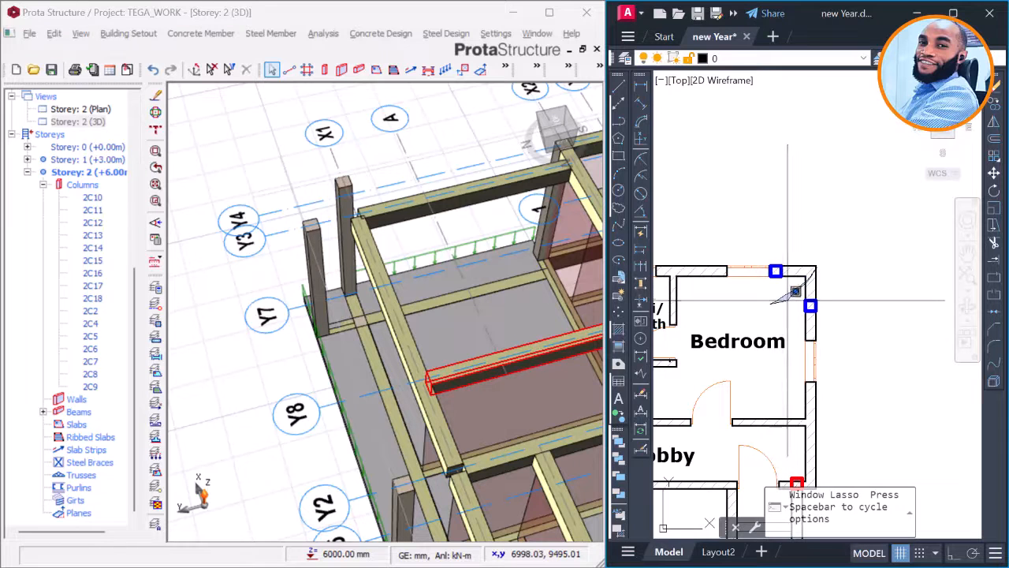
{"action": "scroll", "coordinate": [783, 276], "scroll_direction": "up", "scroll_amount": 5}
{"action": "scroll", "coordinate": [787, 274], "scroll_direction": "down", "scroll_amount": 6}
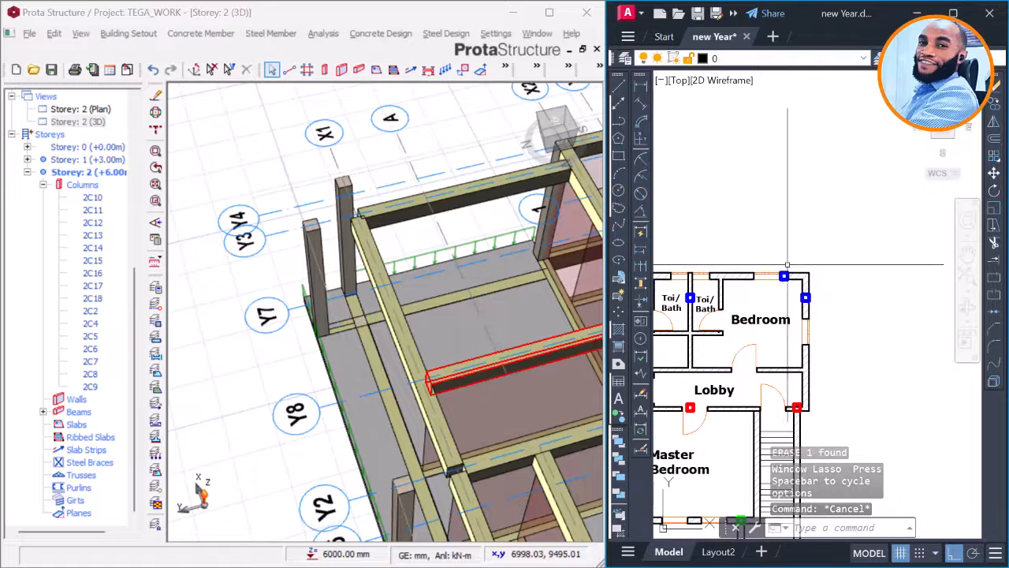
{"action": "scroll", "coordinate": [781, 266], "scroll_direction": "down", "scroll_amount": 2}
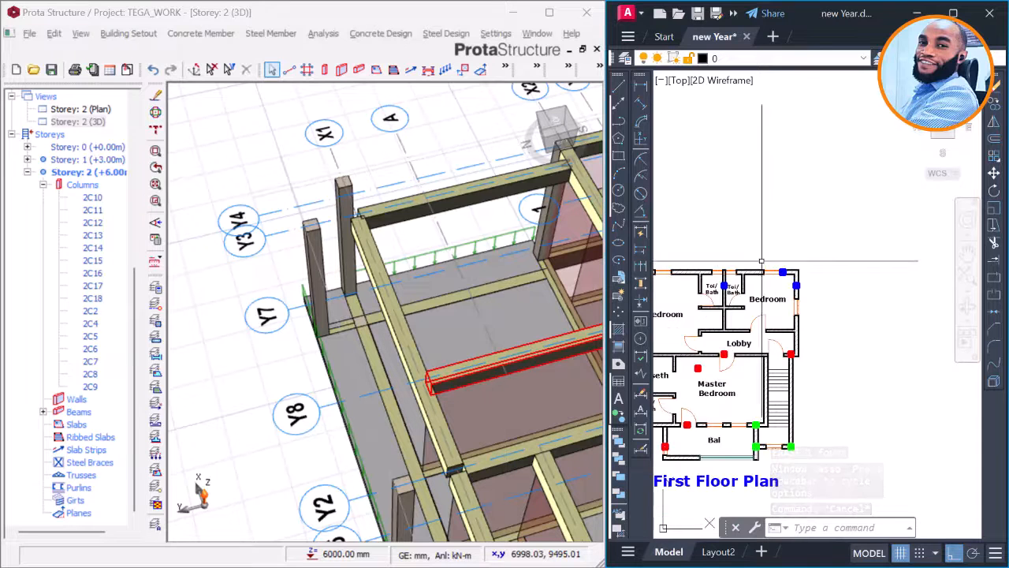
Step: Move the blue column on the wall between the two toilets straight up to the outer face of the top wall
{"action": "scroll", "coordinate": [796, 345], "scroll_direction": "up", "scroll_amount": 6}
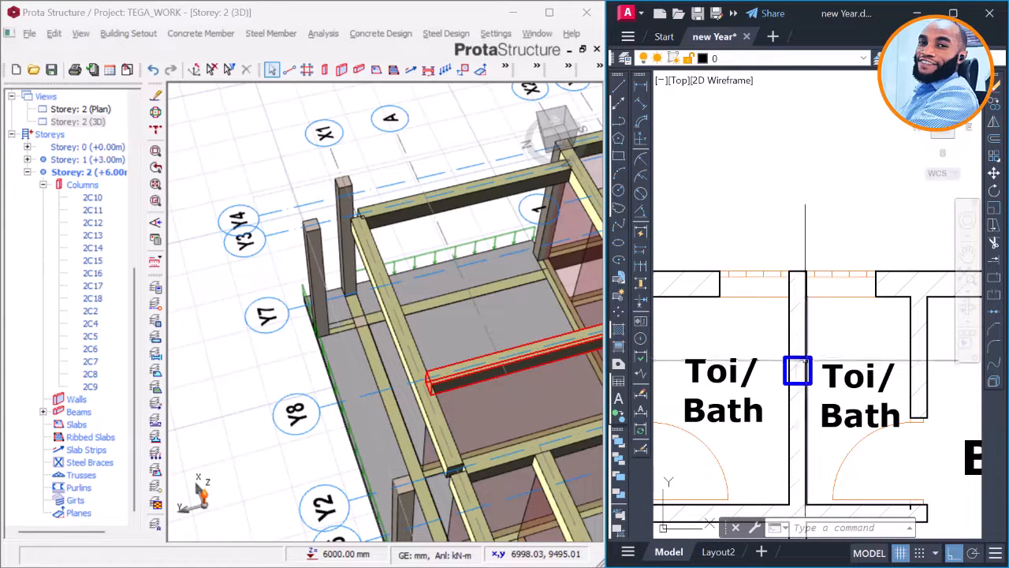
{"action": "type", "text": "M"}
{"action": "key", "text": "Return"}
{"action": "scroll", "coordinate": [796, 315], "scroll_direction": "up", "scroll_amount": 2}
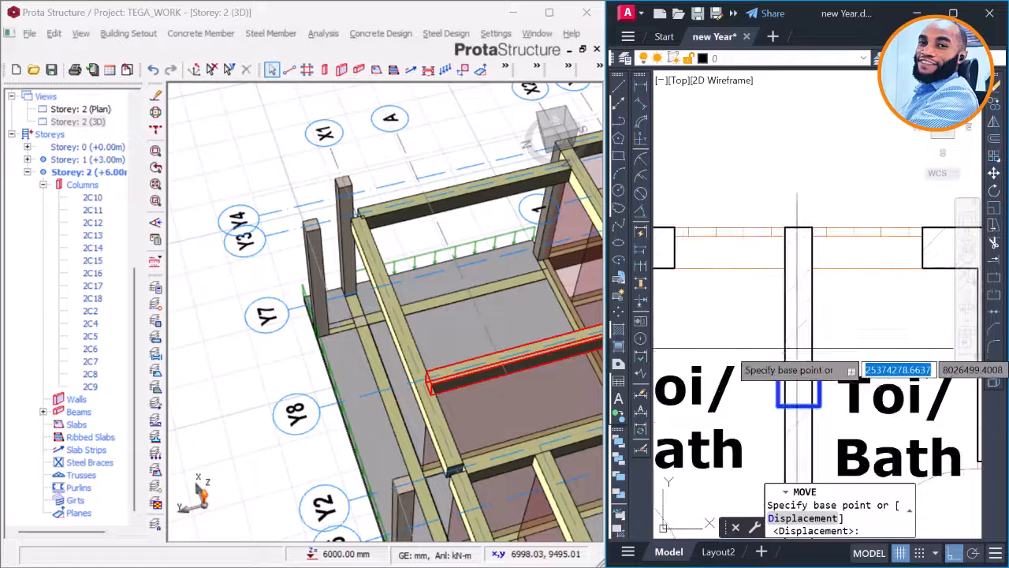
{"action": "left_click", "coordinate": [804, 367]}
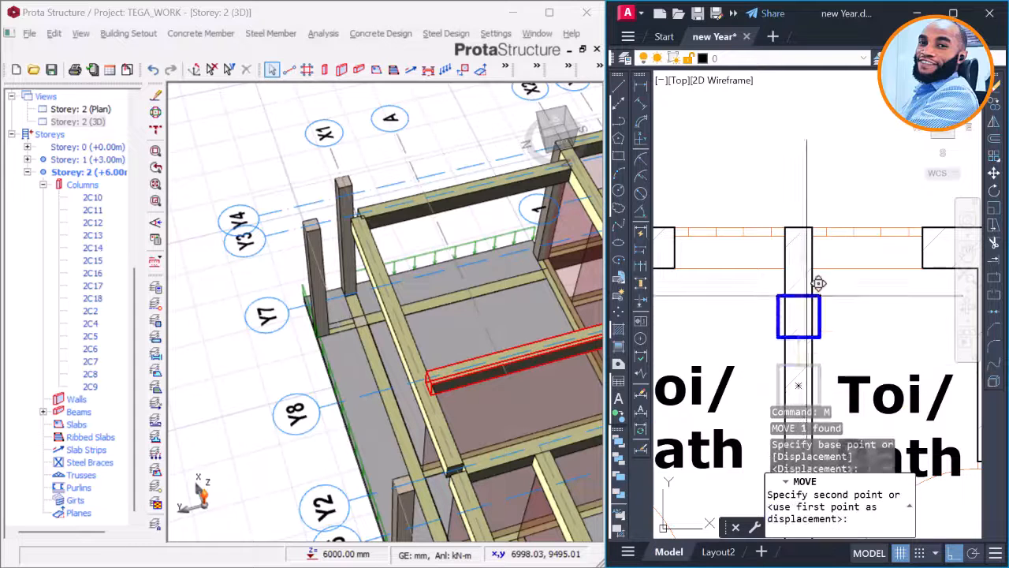
{"action": "left_click", "coordinate": [805, 229]}
{"action": "scroll", "coordinate": [790, 249], "scroll_direction": "down", "scroll_amount": 3}
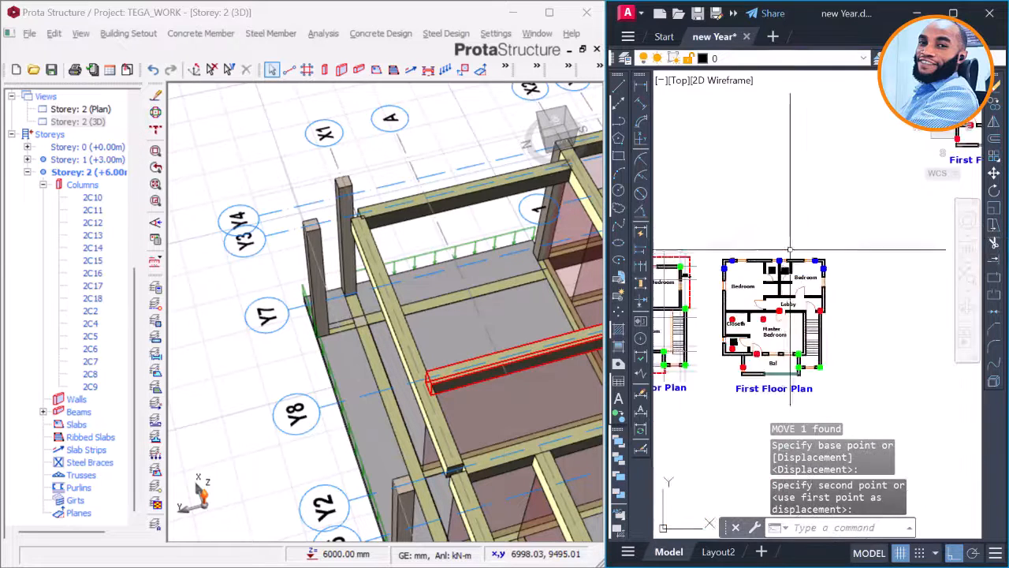
Step: Compare the blue columns along the plan's top wall with the corresponding outer columns in the ProtaStructure Storey 2 3D model
{"action": "middle_click_drag", "start_coordinate": [762, 261], "coordinate": [806, 267]}
{"action": "scroll", "coordinate": [801, 269], "scroll_direction": "up", "scroll_amount": 6}
{"action": "left_click", "coordinate": [398, 199]}
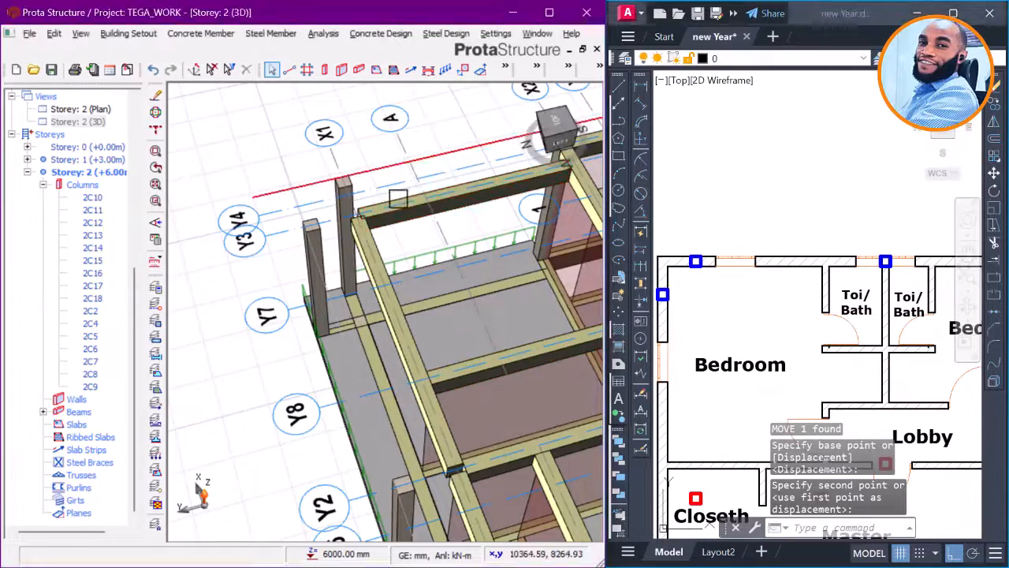
{"action": "scroll", "coordinate": [418, 194], "scroll_direction": "down", "scroll_amount": 1}
{"action": "middle_click_drag", "start_coordinate": [430, 189], "coordinate": [361, 258]}
{"action": "scroll", "coordinate": [329, 232], "scroll_direction": "down", "scroll_amount": 2}
{"action": "scroll", "coordinate": [358, 236], "scroll_direction": "down", "scroll_amount": 3}
{"action": "scroll", "coordinate": [361, 259], "scroll_direction": "up", "scroll_amount": 3}
{"action": "middle_click_drag", "start_coordinate": [430, 305], "coordinate": [367, 270]}
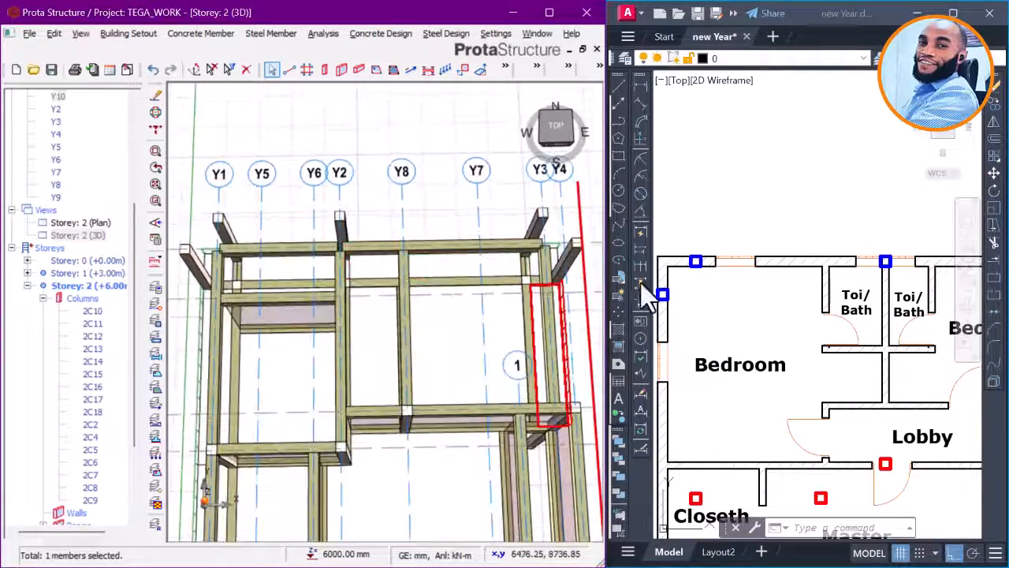
{"action": "middle_click_drag", "start_coordinate": [694, 267], "coordinate": [765, 271]}
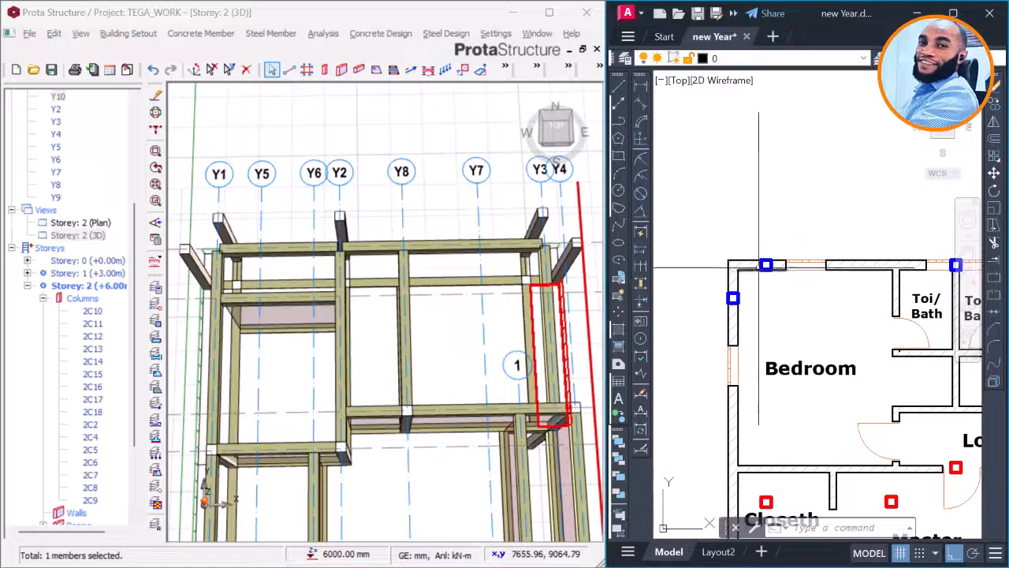
{"action": "left_click", "coordinate": [724, 240]}
{"action": "left_click", "coordinate": [770, 272]}
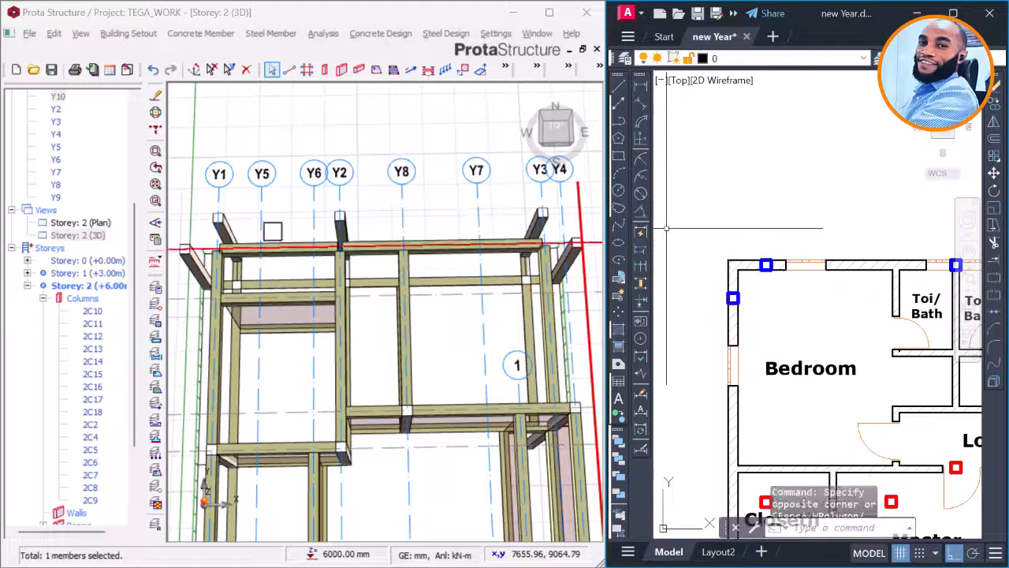
{"action": "left_click", "coordinate": [214, 231]}
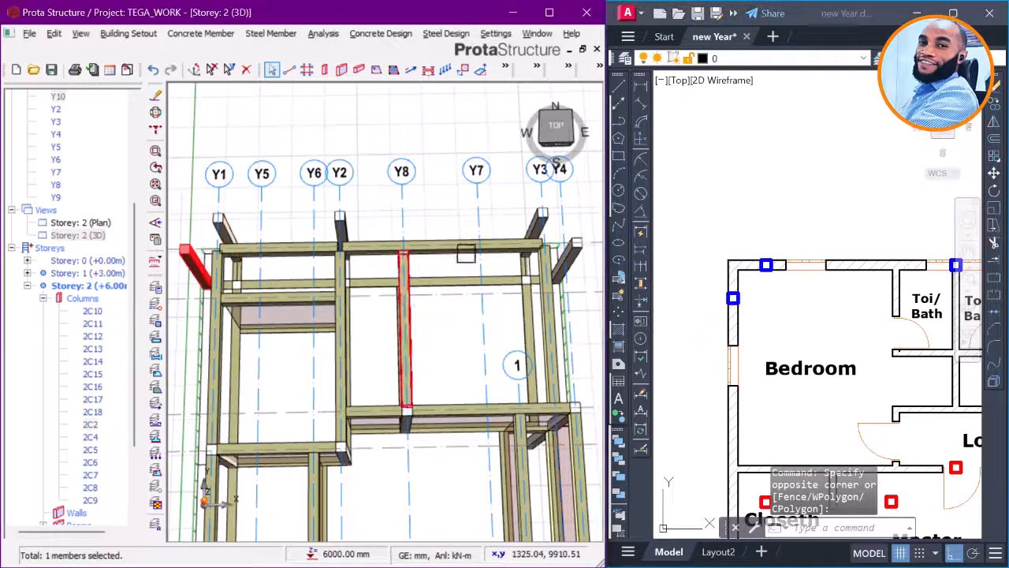
{"action": "scroll", "coordinate": [756, 250], "scroll_direction": "down", "scroll_amount": 3}
{"action": "scroll", "coordinate": [706, 249], "scroll_direction": "up", "scroll_amount": 4}
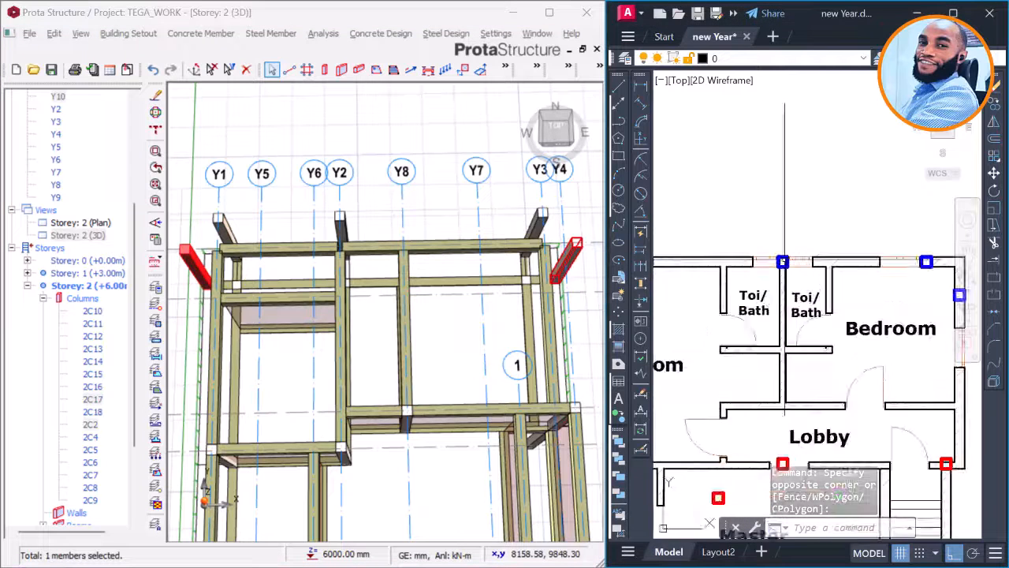
{"action": "left_click", "coordinate": [348, 219]}
{"action": "middle_click_drag", "start_coordinate": [565, 227], "coordinate": [453, 225]}
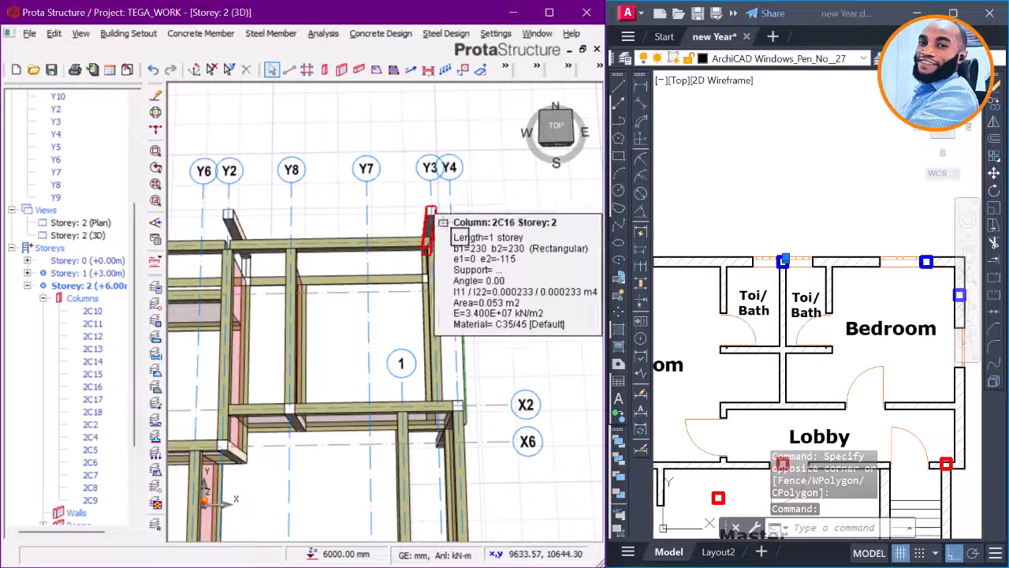
{"action": "scroll", "coordinate": [885, 242], "scroll_direction": "down", "scroll_amount": 2}
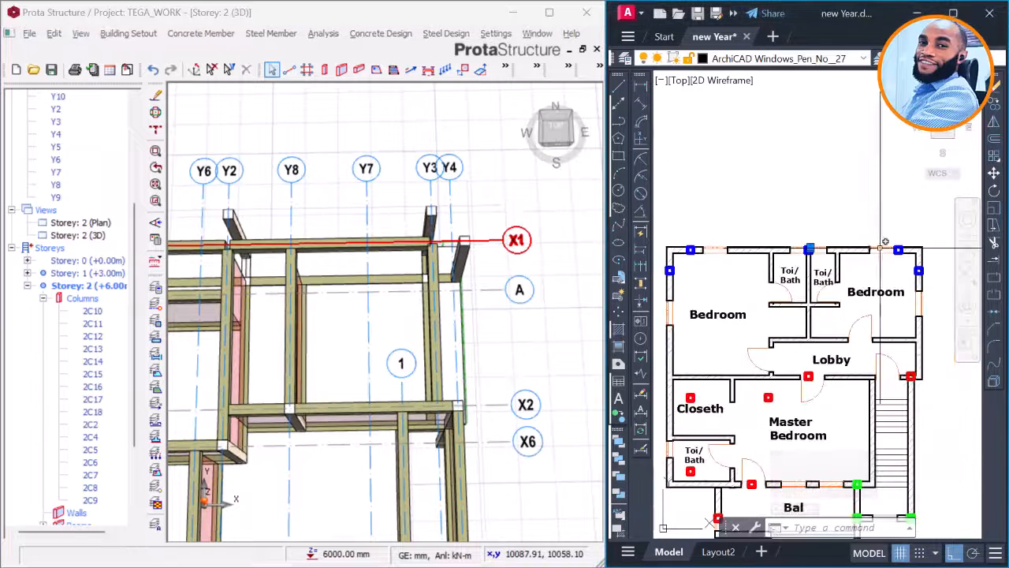
{"action": "key", "text": "Escape"}
{"action": "scroll", "coordinate": [881, 246], "scroll_direction": "up", "scroll_amount": 4}
{"action": "scroll", "coordinate": [880, 231], "scroll_direction": "down", "scroll_amount": 4}
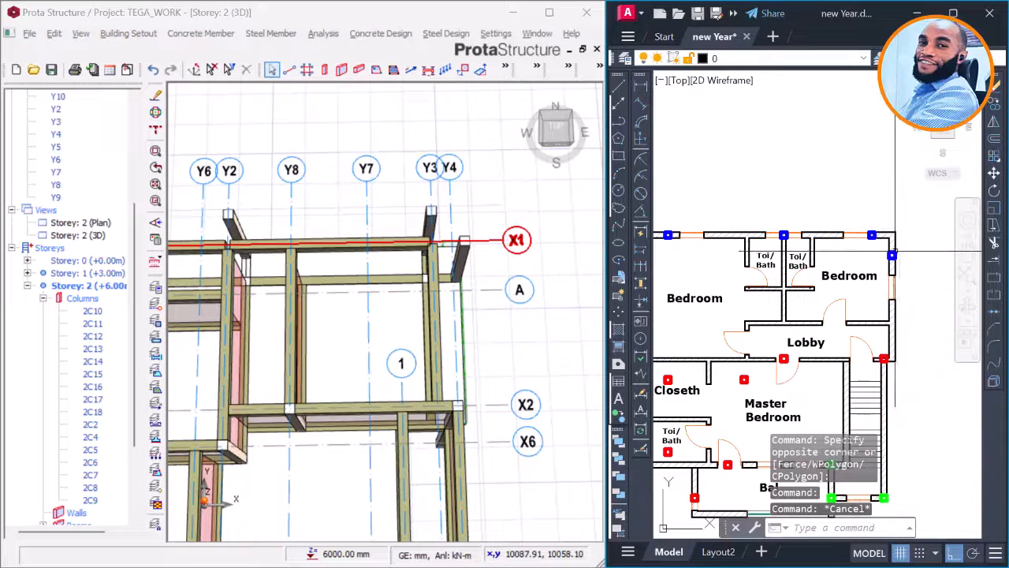
{"action": "scroll", "coordinate": [877, 256], "scroll_direction": "down", "scroll_amount": 3}
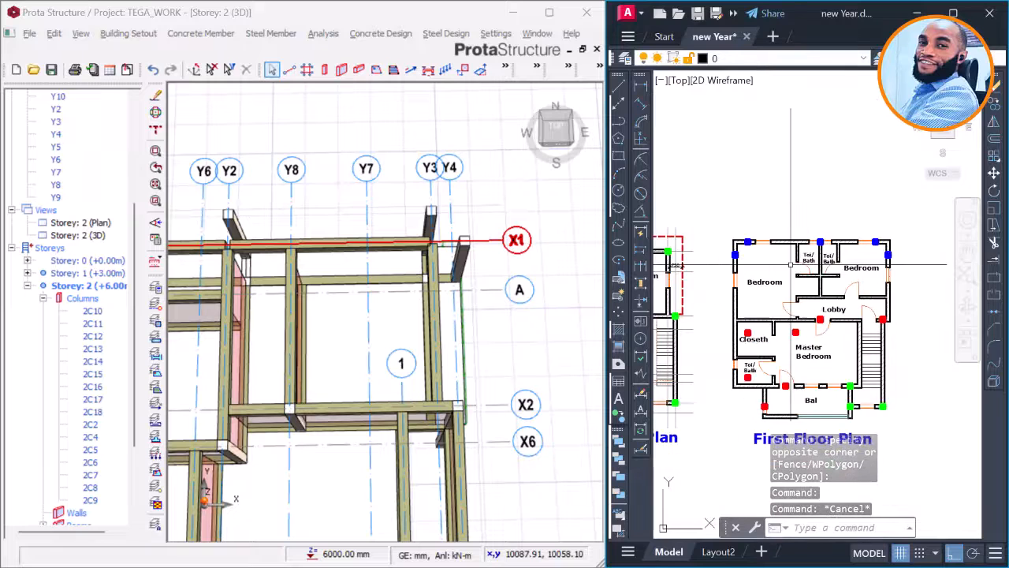
{"action": "scroll", "coordinate": [751, 279], "scroll_direction": "up", "scroll_amount": 3}
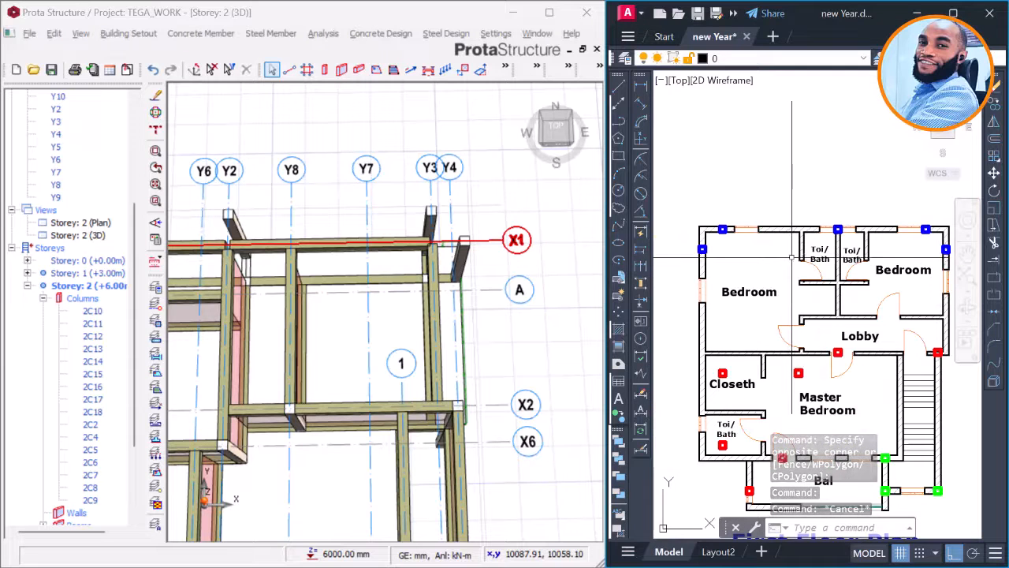
{"action": "left_click", "coordinate": [739, 234]}
{"action": "key", "text": "Escape"}
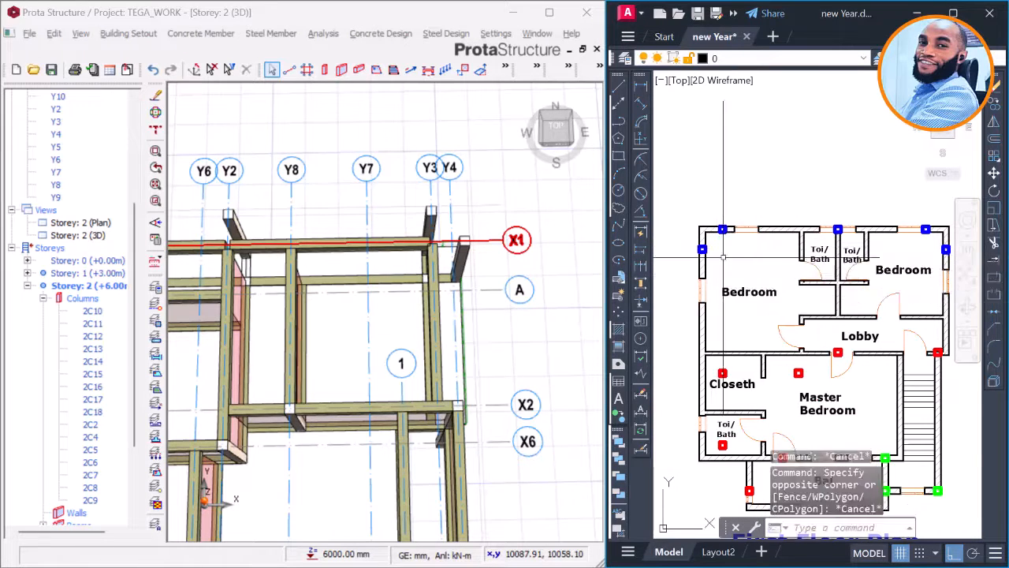
{"action": "left_click", "coordinate": [755, 244]}
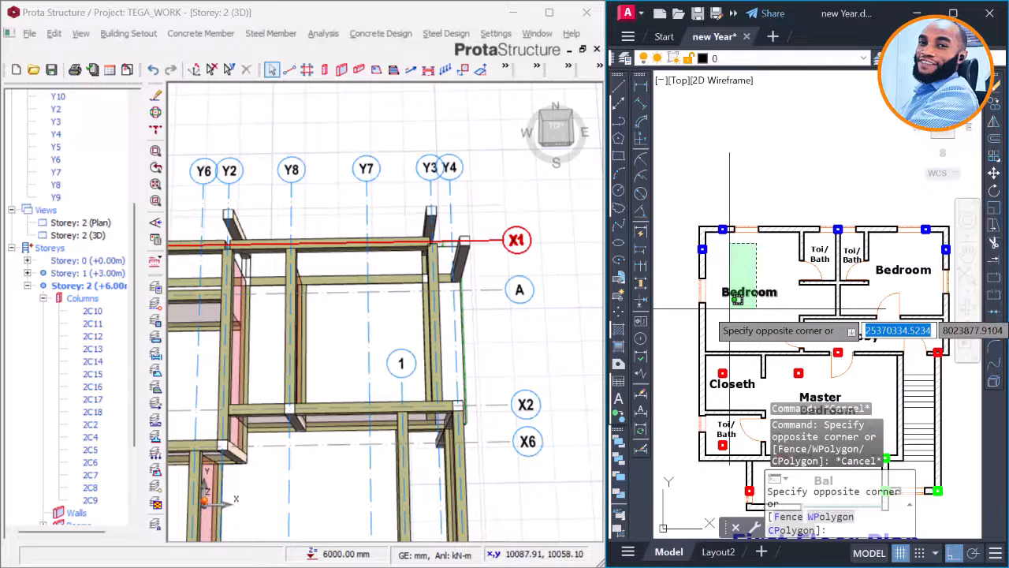
{"action": "key", "text": "Escape"}
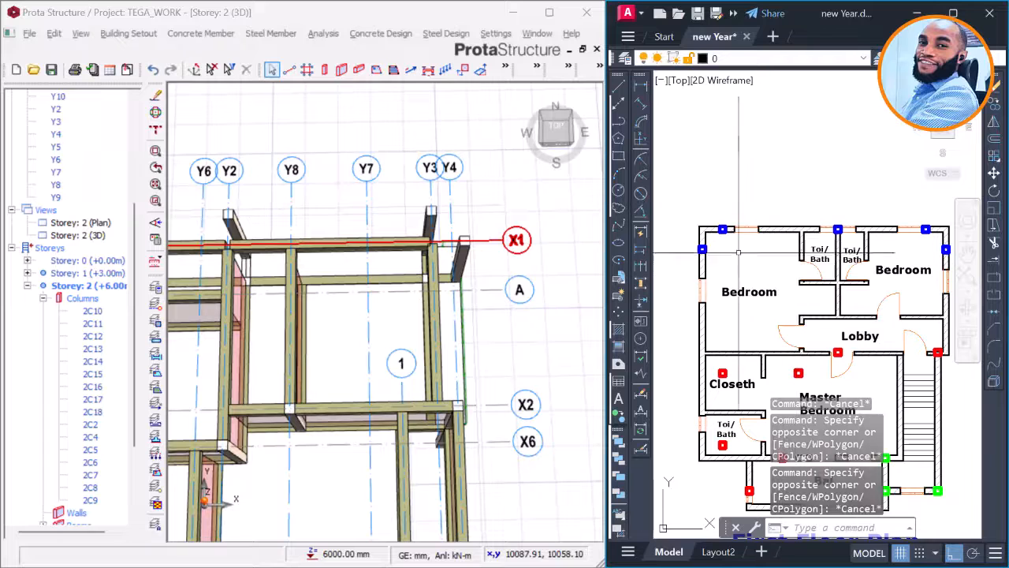
{"action": "scroll", "coordinate": [714, 227], "scroll_direction": "up", "scroll_amount": 3}
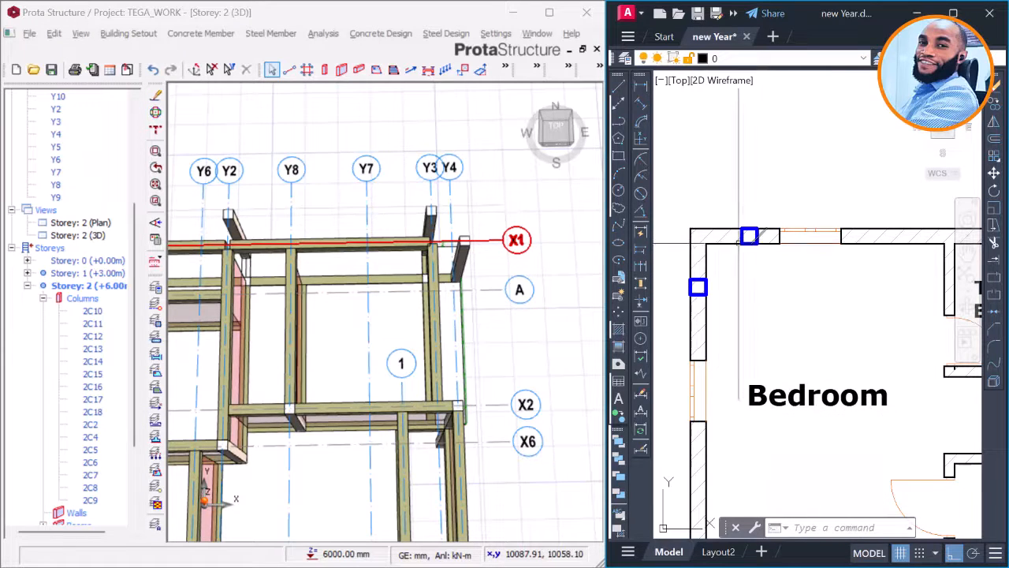
Step: Examine the outer columns standing clear of the beams from several angles in the Storey 2 3D model
{"action": "middle_click_drag", "start_coordinate": [516, 286], "coordinate": [495, 323]}
{"action": "mouse_move", "coordinate": [497, 319]}
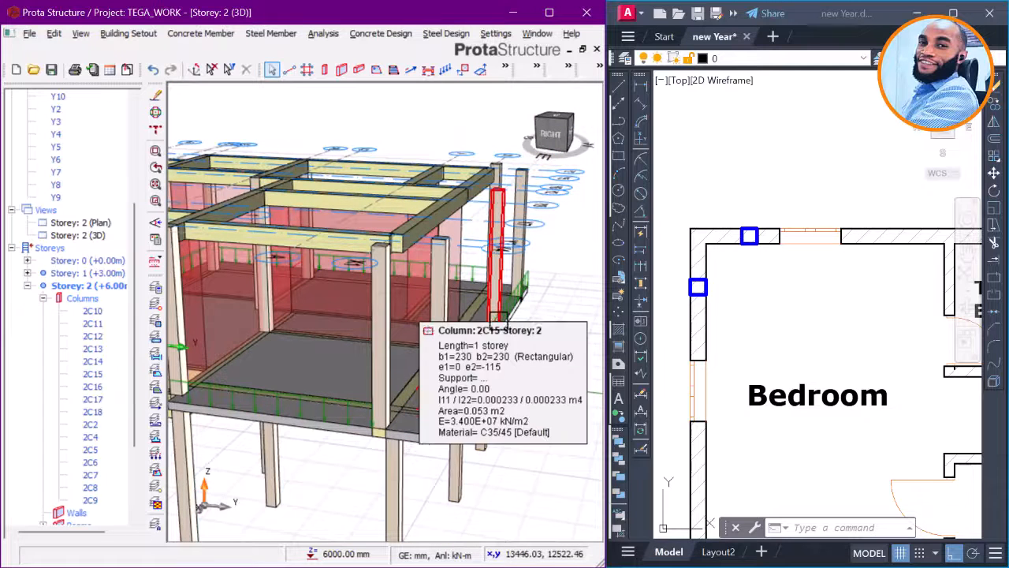
{"action": "scroll", "coordinate": [727, 253], "scroll_direction": "up", "scroll_amount": 2}
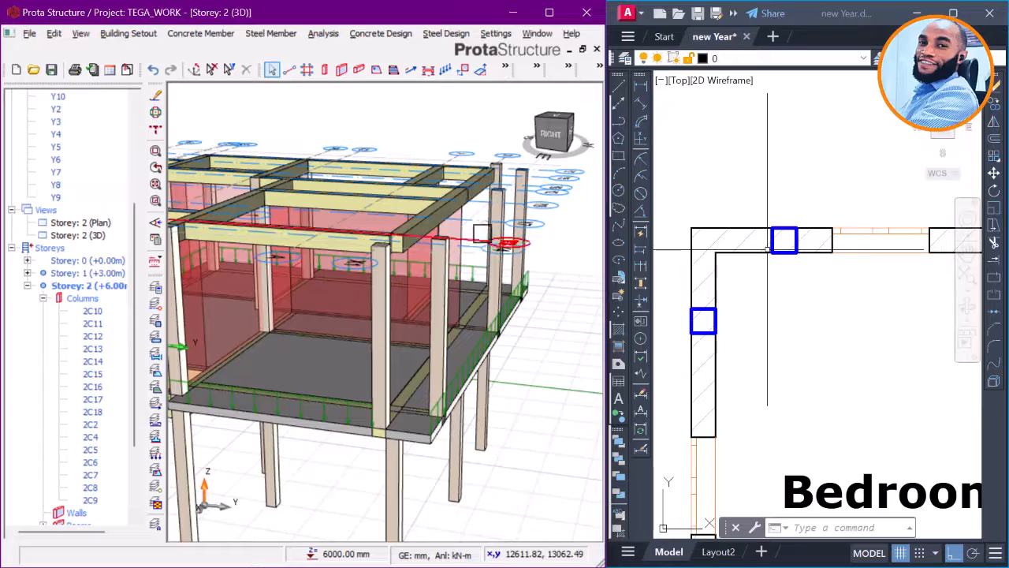
{"action": "right_click_drag", "start_coordinate": [514, 211], "coordinate": [456, 258]}
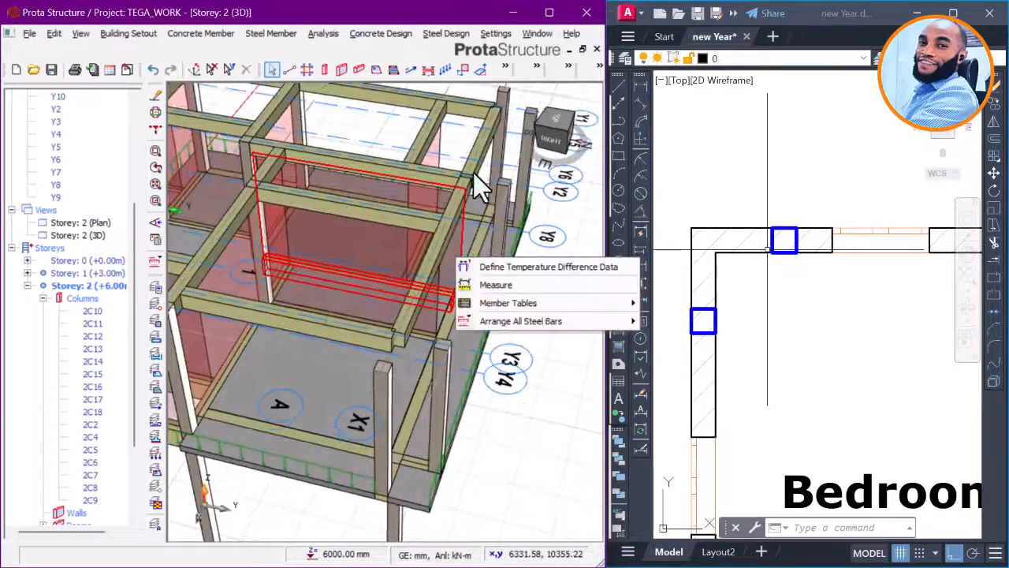
{"action": "left_click", "coordinate": [443, 220]}
{"action": "right_click_drag", "start_coordinate": [415, 343], "coordinate": [492, 338]}
{"action": "middle_click_drag", "start_coordinate": [451, 281], "coordinate": [441, 345]}
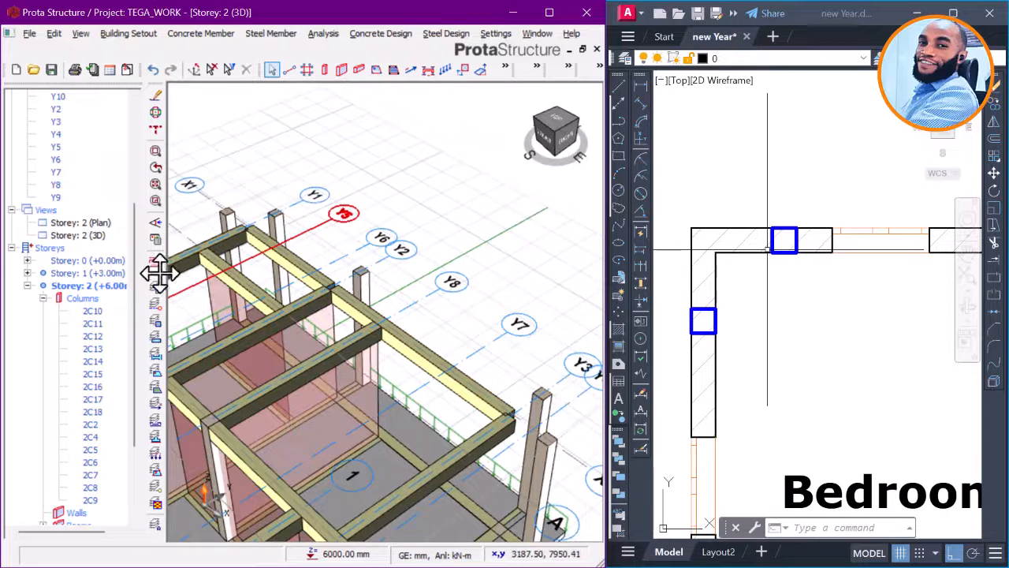
{"action": "scroll", "coordinate": [139, 307], "scroll_direction": "down", "scroll_amount": 3}
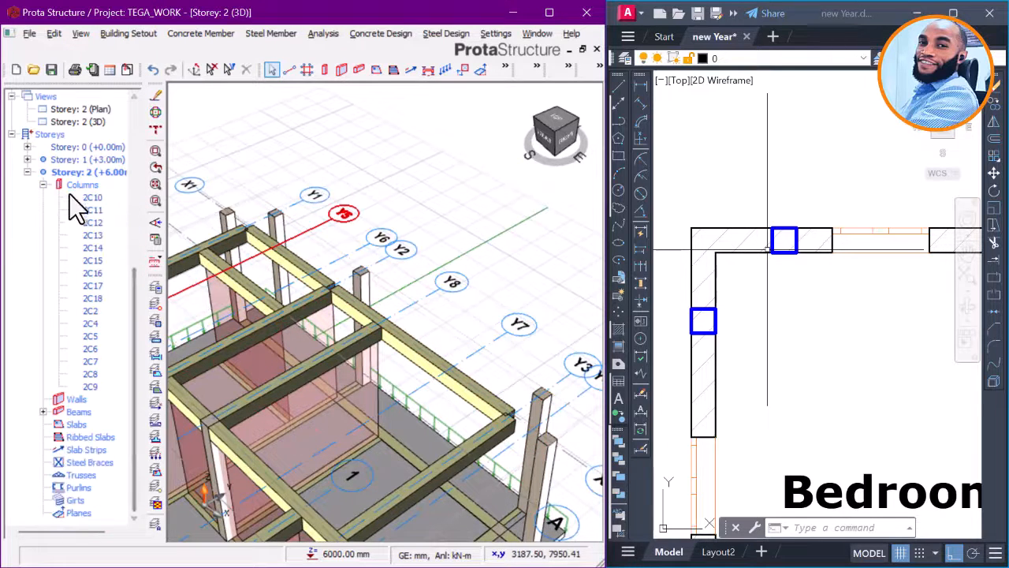
Step: Open the Storey 2 plan view in ProtaStructure and compare its outer columns near axes X1 and X7 with AutoCAD's blue columns
{"action": "double_click", "coordinate": [88, 110]}
{"action": "scroll", "coordinate": [407, 268], "scroll_direction": "down", "scroll_amount": 3}
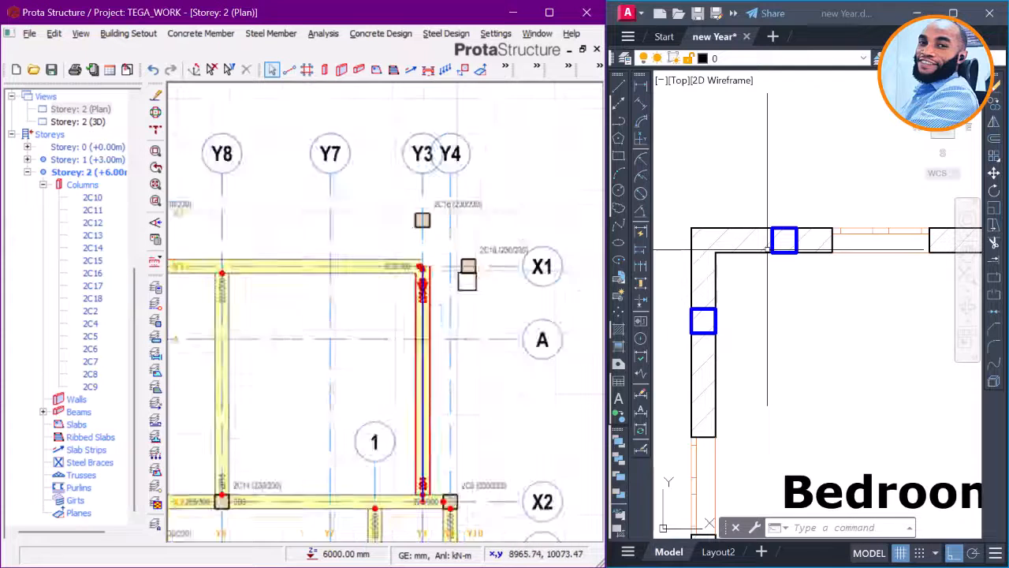
{"action": "middle_click_drag", "start_coordinate": [327, 276], "coordinate": [389, 212]}
{"action": "scroll", "coordinate": [408, 268], "scroll_direction": "up", "scroll_amount": 1}
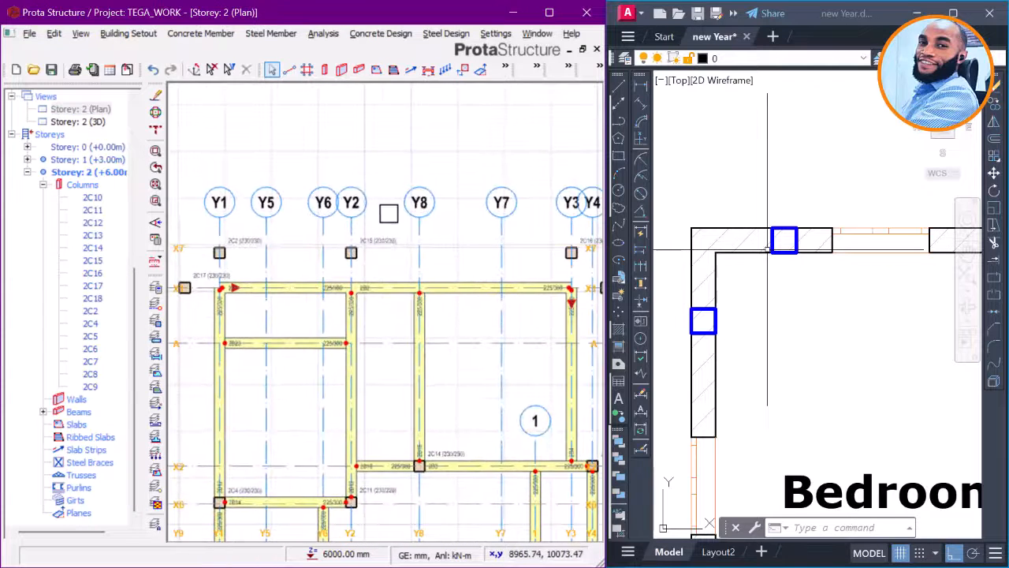
{"action": "scroll", "coordinate": [732, 203], "scroll_direction": "down", "scroll_amount": 3}
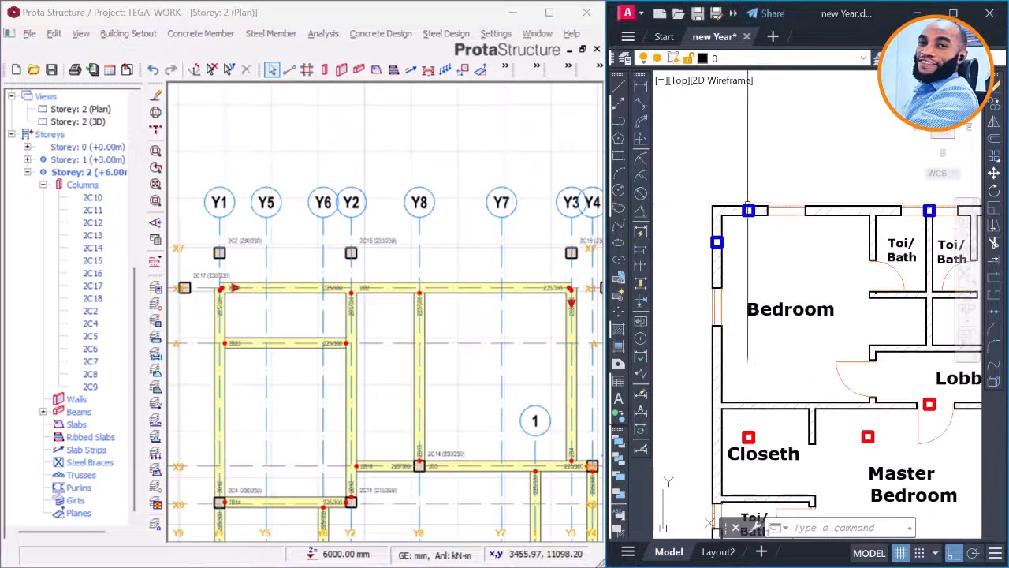
{"action": "mouse_move", "coordinate": [748, 212]}
{"action": "middle_mouse_down"}
{"action": "mouse_move", "coordinate": [746, 235]}
{"action": "mouse_move", "coordinate": [782, 235]}
{"action": "middle_mouse_up"}
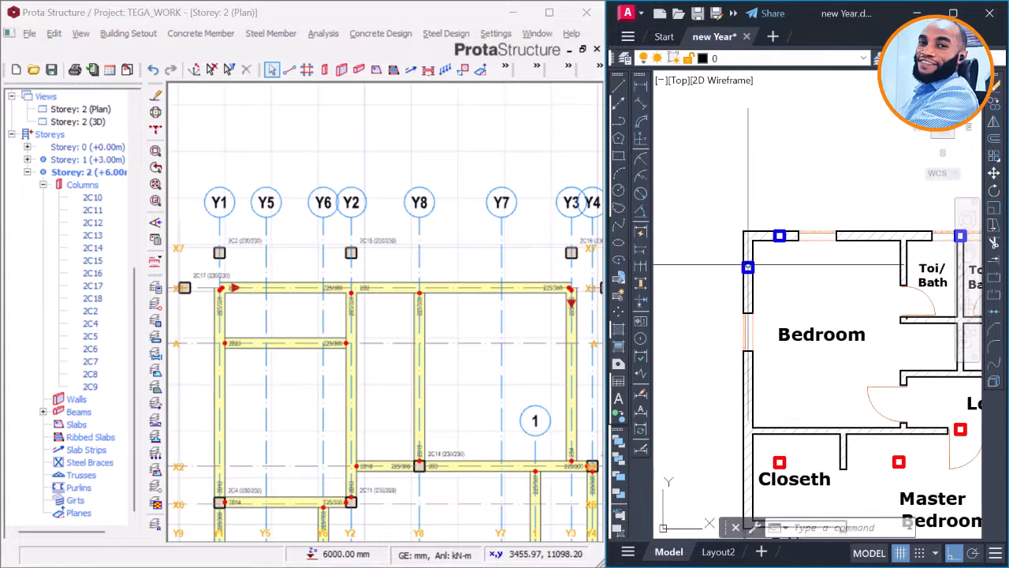
{"action": "middle_click_drag", "start_coordinate": [560, 288], "coordinate": [453, 286]}
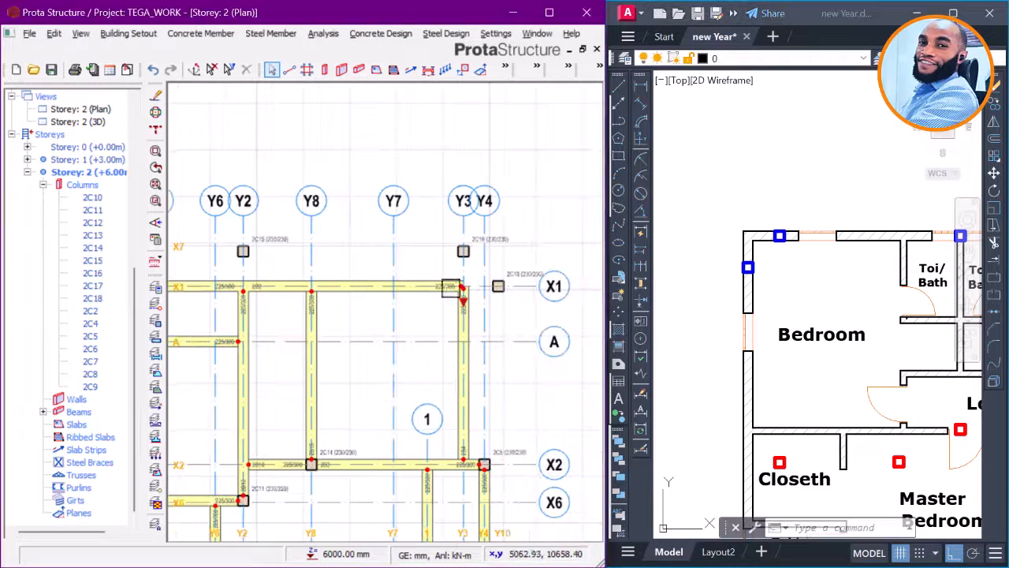
{"action": "middle_click_drag", "start_coordinate": [964, 248], "coordinate": [722, 232]}
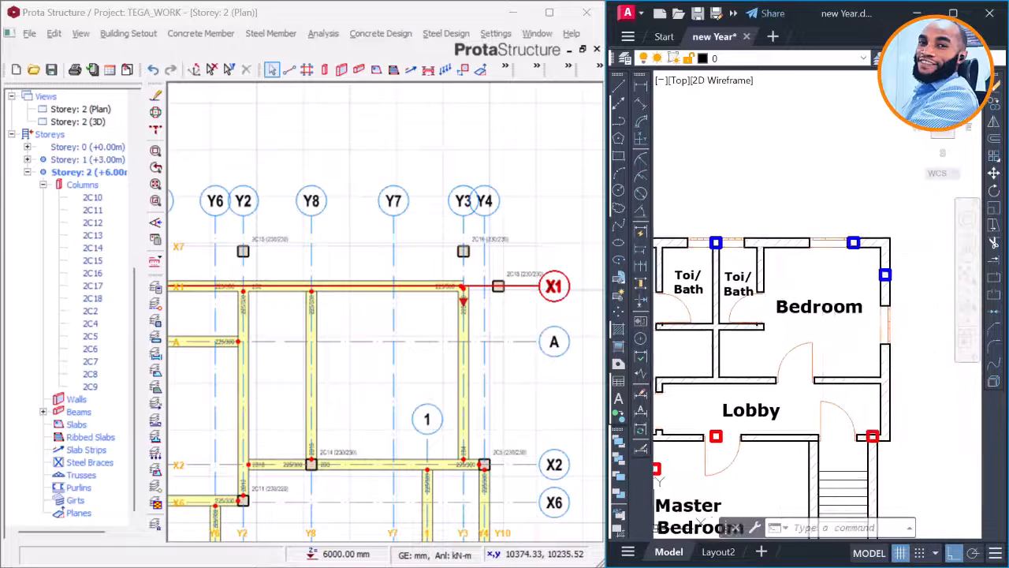
{"action": "scroll", "coordinate": [854, 265], "scroll_direction": "down", "scroll_amount": 3}
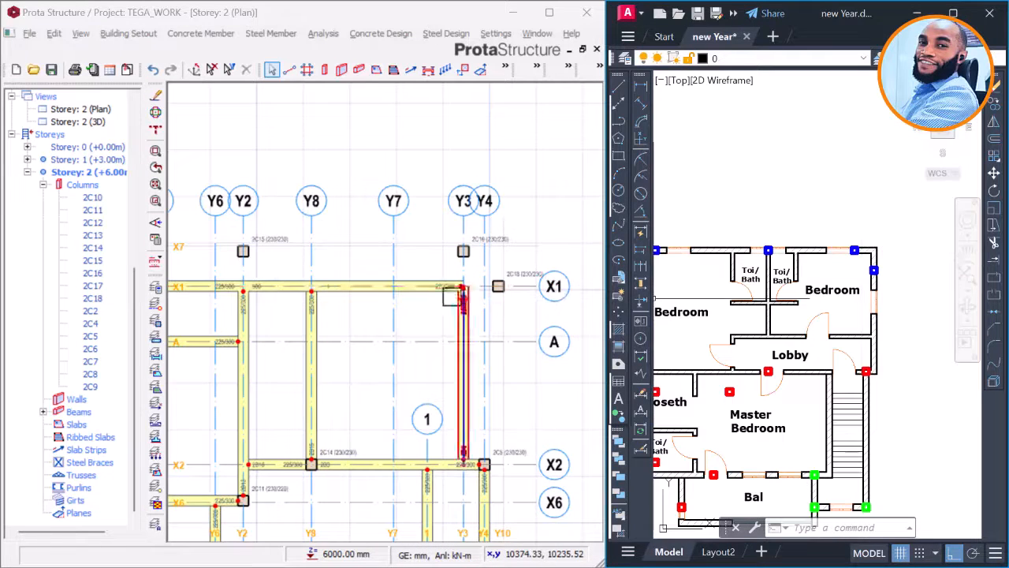
{"action": "middle_click_drag", "start_coordinate": [401, 290], "coordinate": [502, 313]}
{"action": "scroll", "coordinate": [473, 316], "scroll_direction": "up", "scroll_amount": 2}
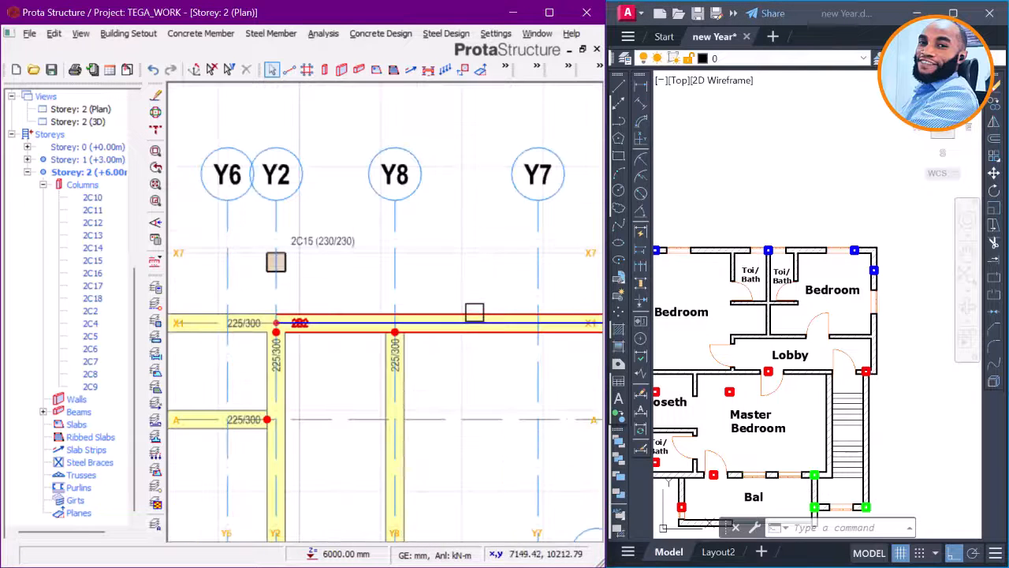
Step: Add a 225 by 300 mm beam on axis X7 between columns 2C16 and 2C15, using the properties of beam 2B2
{"action": "left_click", "coordinate": [474, 312]}
{"action": "right_click", "coordinate": [463, 287]}
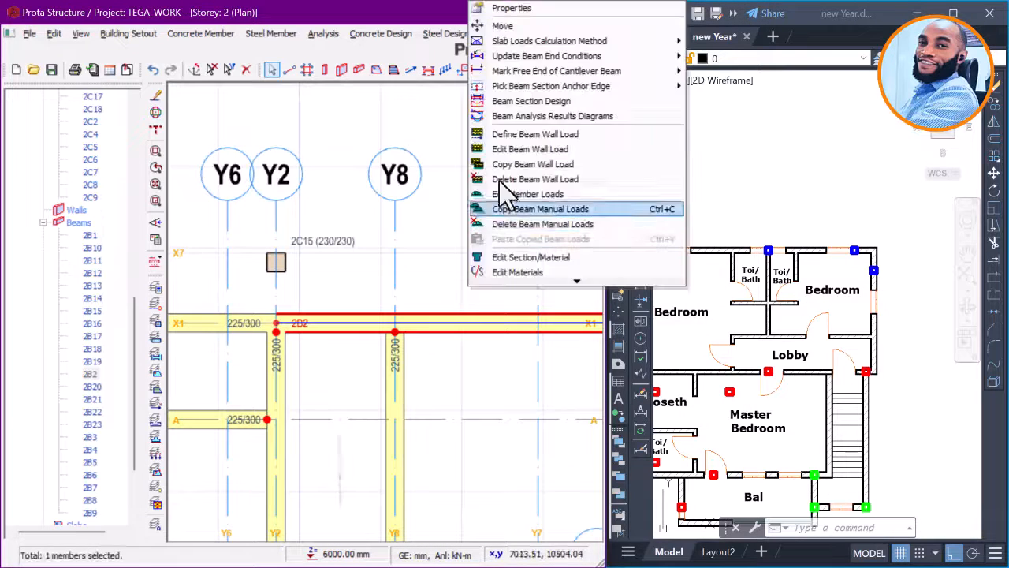
{"action": "left_click", "coordinate": [506, 9]}
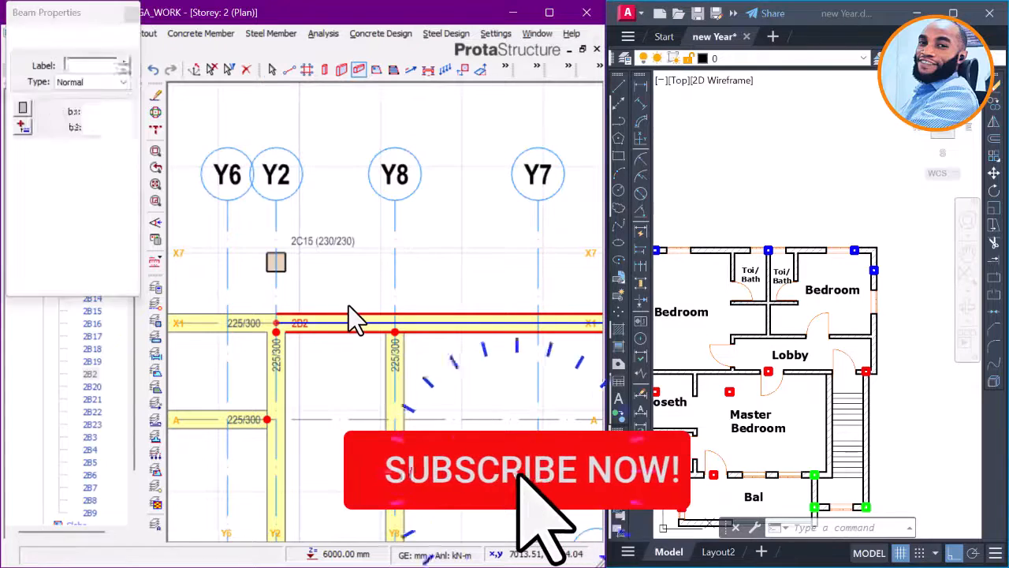
{"action": "scroll", "coordinate": [348, 305], "scroll_direction": "down", "scroll_amount": 3}
{"action": "scroll", "coordinate": [524, 284], "scroll_direction": "up", "scroll_amount": 3}
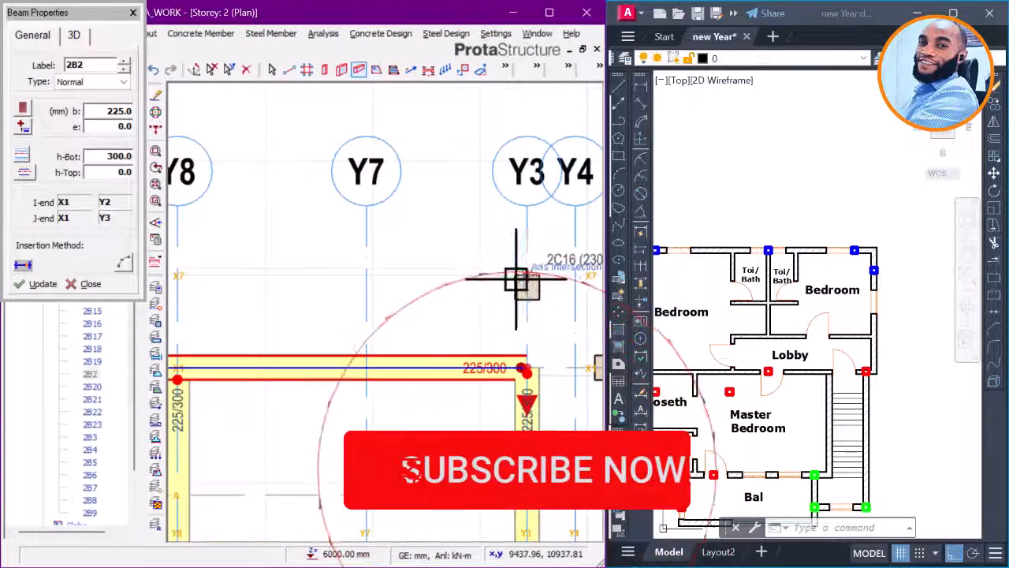
{"action": "scroll", "coordinate": [547, 281], "scroll_direction": "down", "scroll_amount": 3}
{"action": "scroll", "coordinate": [312, 278], "scroll_direction": "up", "scroll_amount": 3}
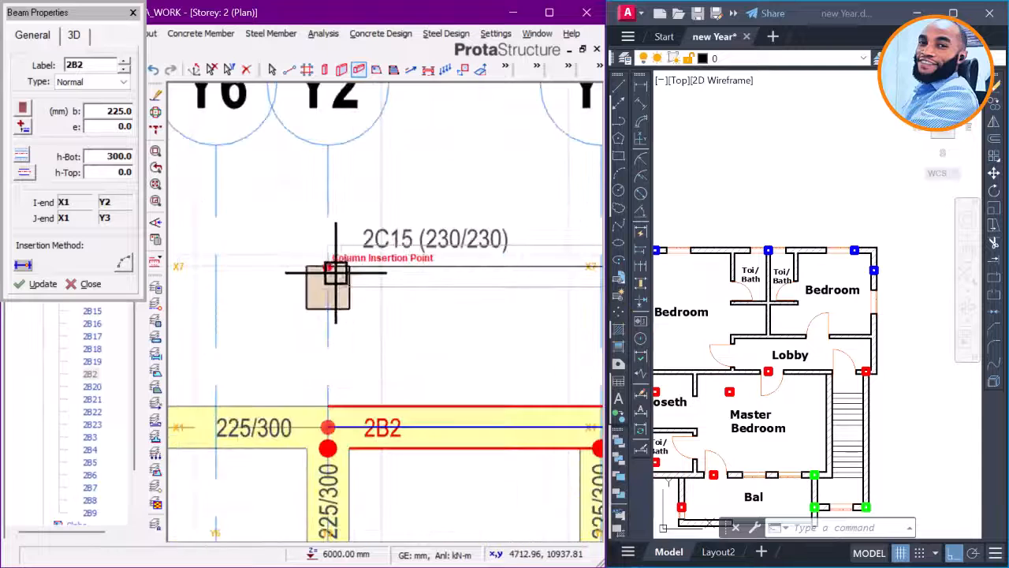
{"action": "scroll", "coordinate": [312, 276], "scroll_direction": "down", "scroll_amount": 3}
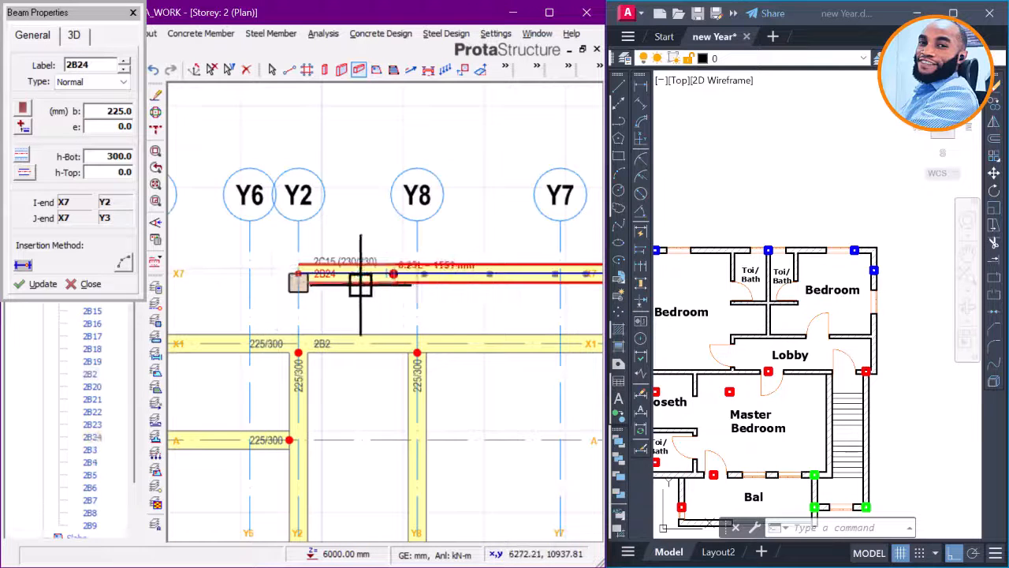
Step: Shift beam 2B24 on axis X7 to an eccentricity of -112.5 mm so its edge lines up with the end columns
{"action": "scroll", "coordinate": [293, 263], "scroll_direction": "up", "scroll_amount": 3}
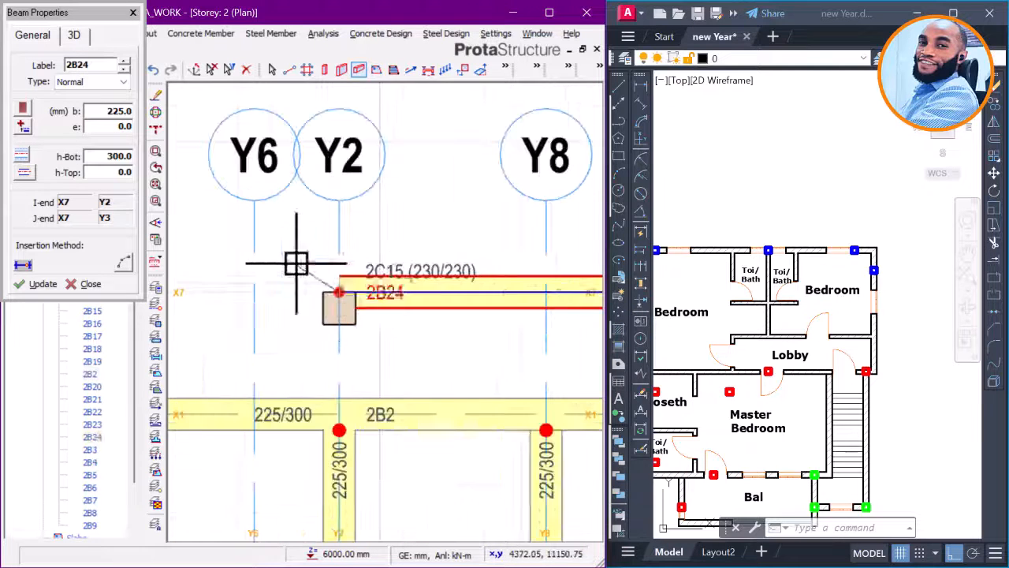
{"action": "left_click", "coordinate": [25, 174]}
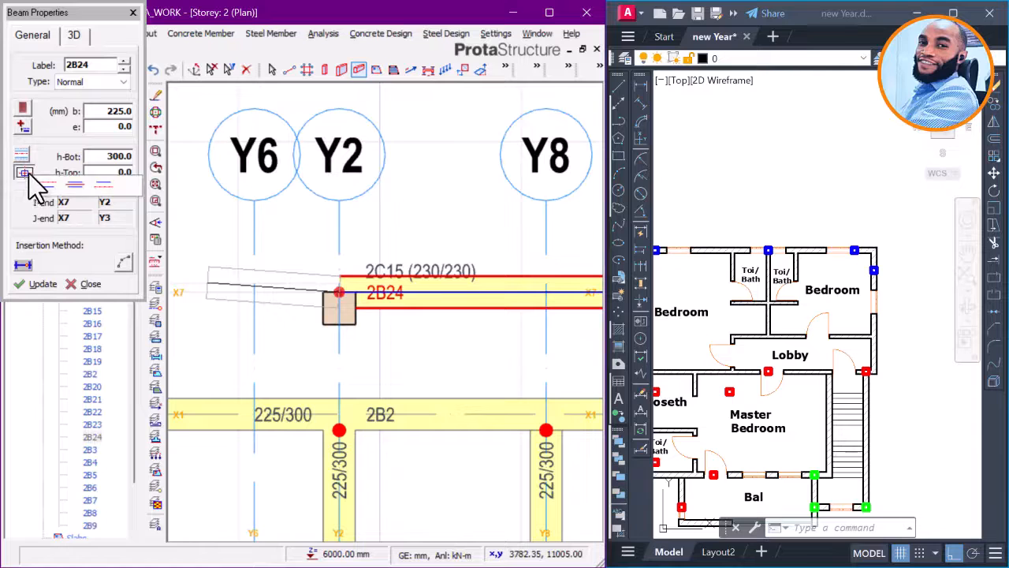
{"action": "left_click", "coordinate": [104, 186]}
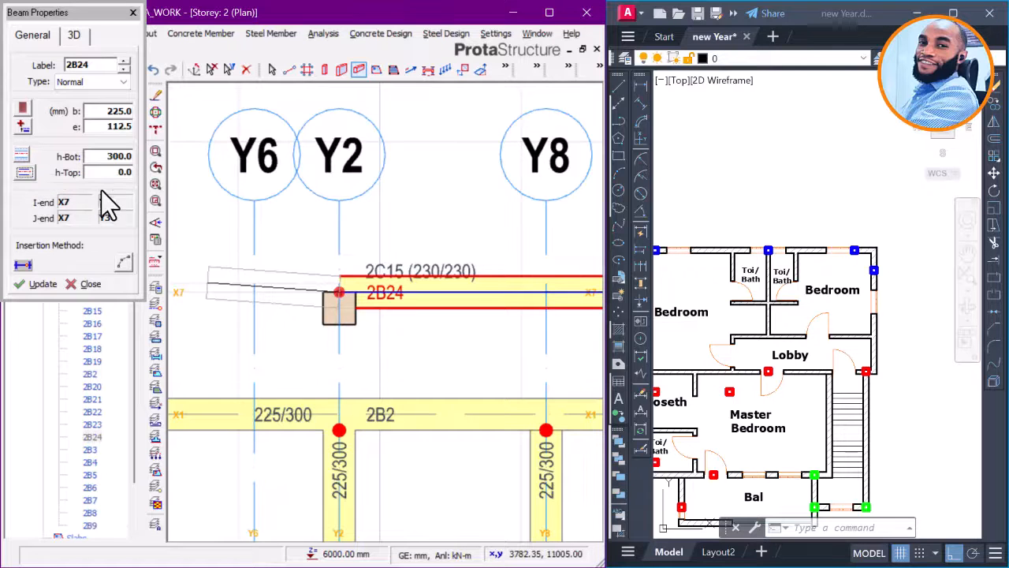
{"action": "left_click", "coordinate": [39, 283]}
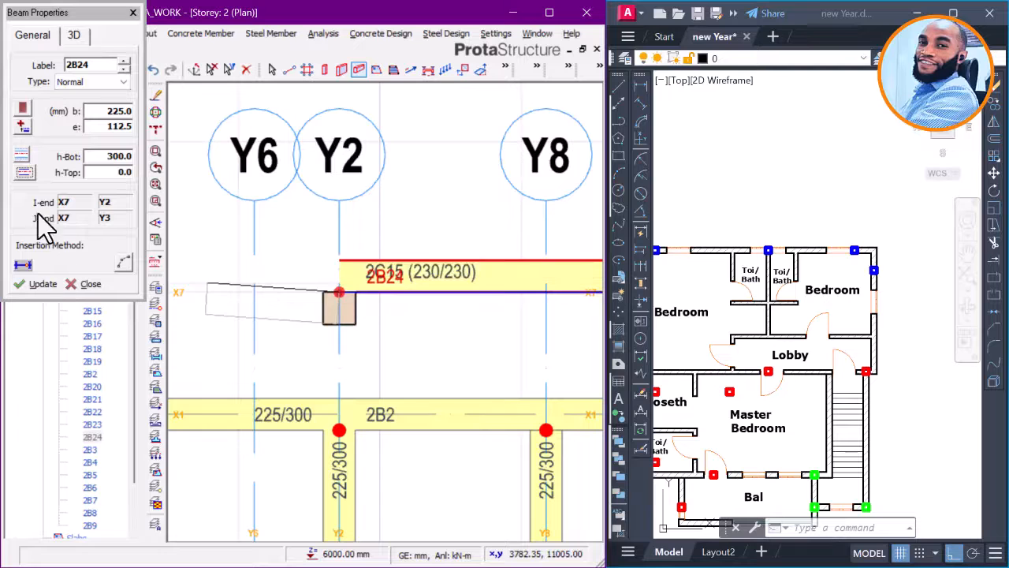
{"action": "left_click", "coordinate": [43, 182]}
{"action": "left_click", "coordinate": [43, 284]}
{"action": "scroll", "coordinate": [322, 288], "scroll_direction": "down", "scroll_amount": 3}
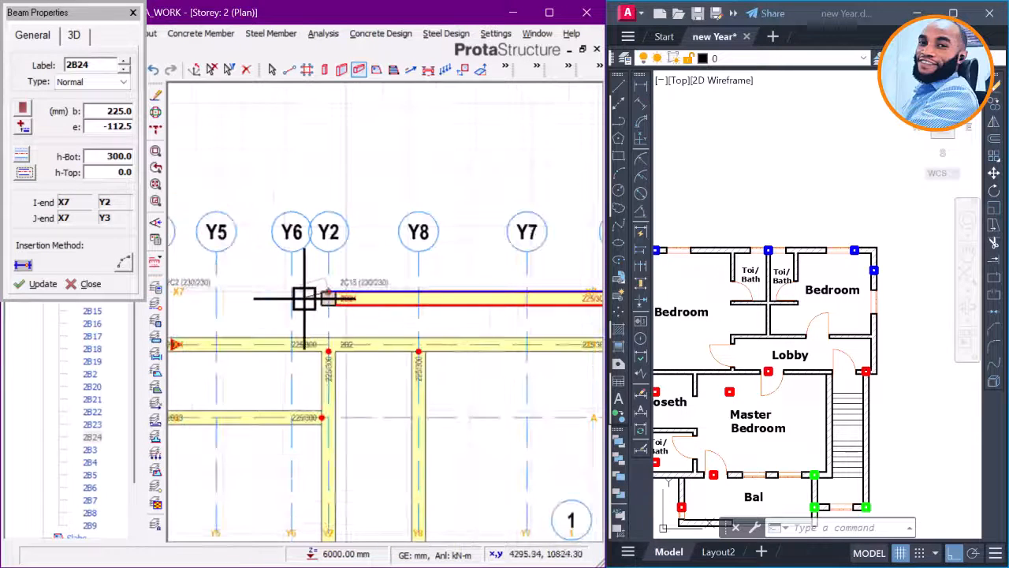
Step: Add a 225 by 300 mm beam with -112.5 mm eccentricity on axis X7 from column 2C16 to axis Y10
{"action": "scroll", "coordinate": [304, 298], "scroll_direction": "down", "scroll_amount": 2}
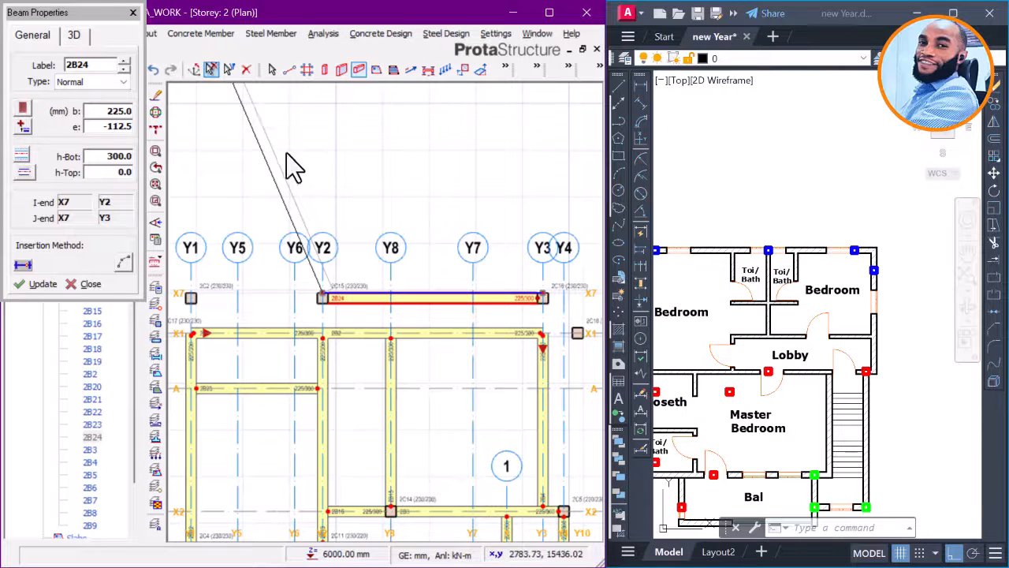
{"action": "scroll", "coordinate": [442, 282], "scroll_direction": "down", "scroll_amount": 1}
{"action": "middle_click_drag", "start_coordinate": [559, 326], "coordinate": [475, 305]}
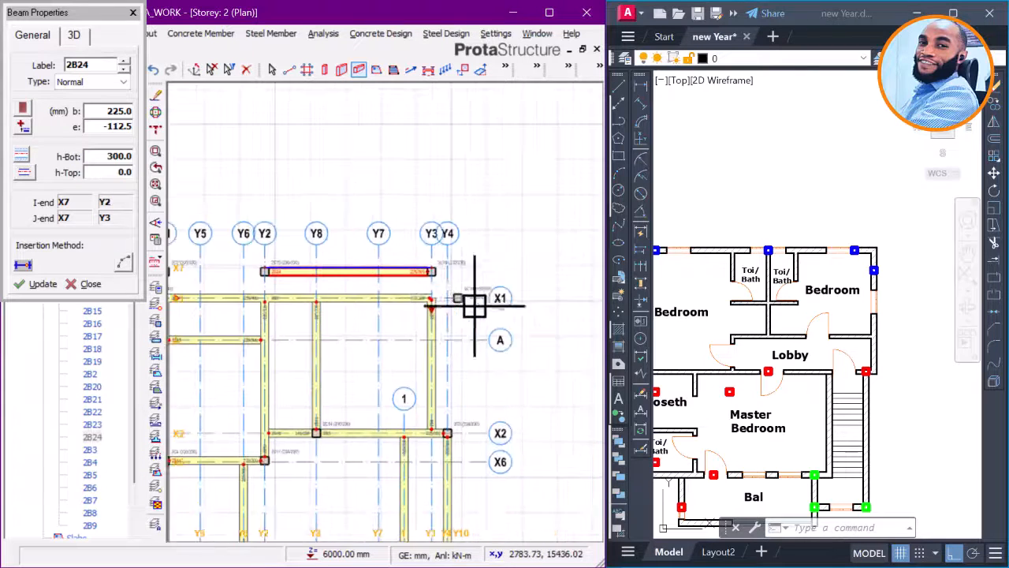
{"action": "scroll", "coordinate": [475, 306], "scroll_direction": "up", "scroll_amount": 2}
{"action": "middle_click_drag", "start_coordinate": [477, 360], "coordinate": [465, 313]}
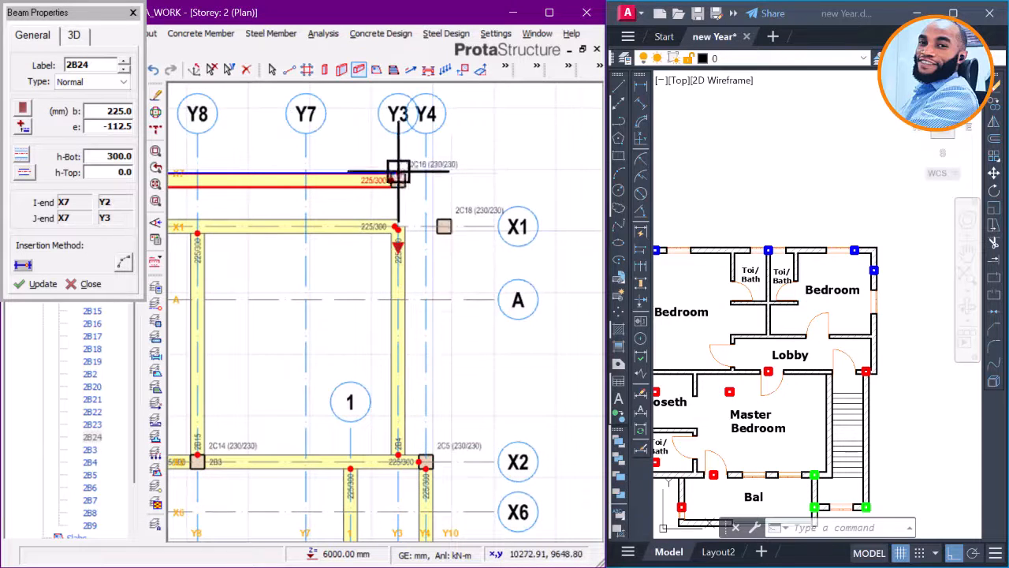
{"action": "scroll", "coordinate": [398, 172], "scroll_direction": "up", "scroll_amount": 2}
{"action": "middle_click_drag", "start_coordinate": [405, 169], "coordinate": [377, 202]}
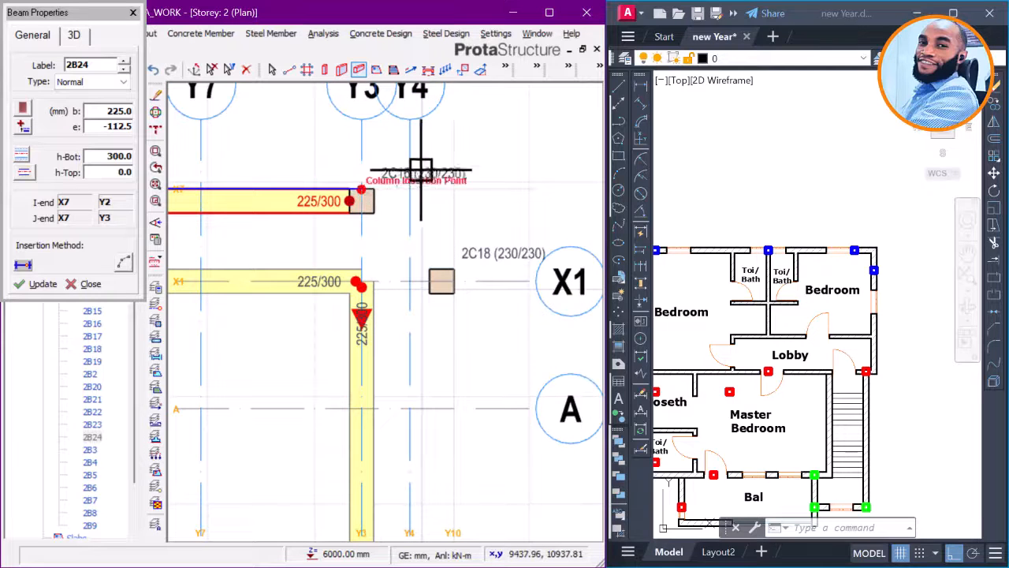
{"action": "left_click", "coordinate": [453, 190]}
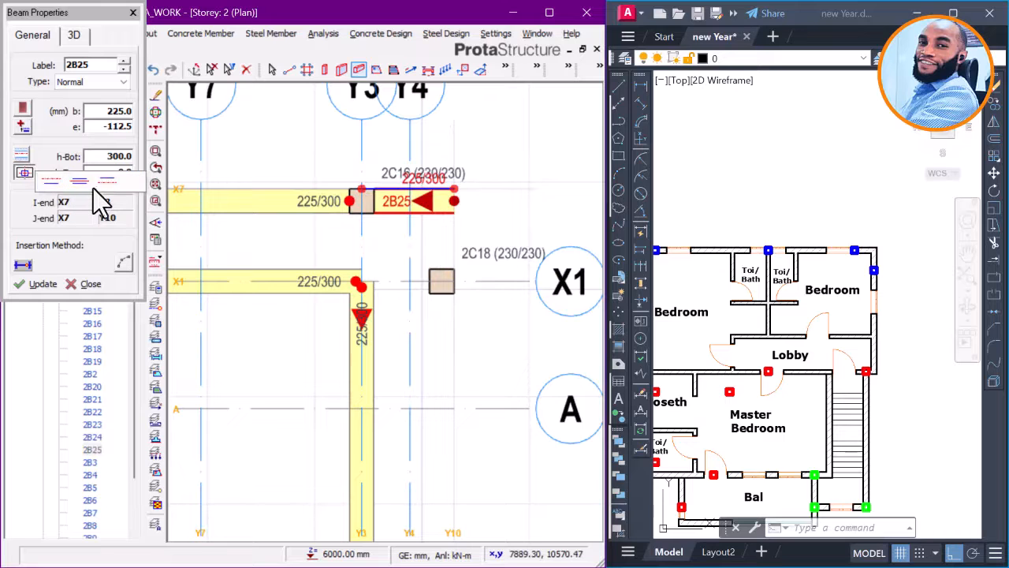
Step: Add a 225 by 300 mm beam with 112.5 mm eccentricity on axis Y10 from axis X7 to column 2C18
{"action": "left_click", "coordinate": [103, 186]}
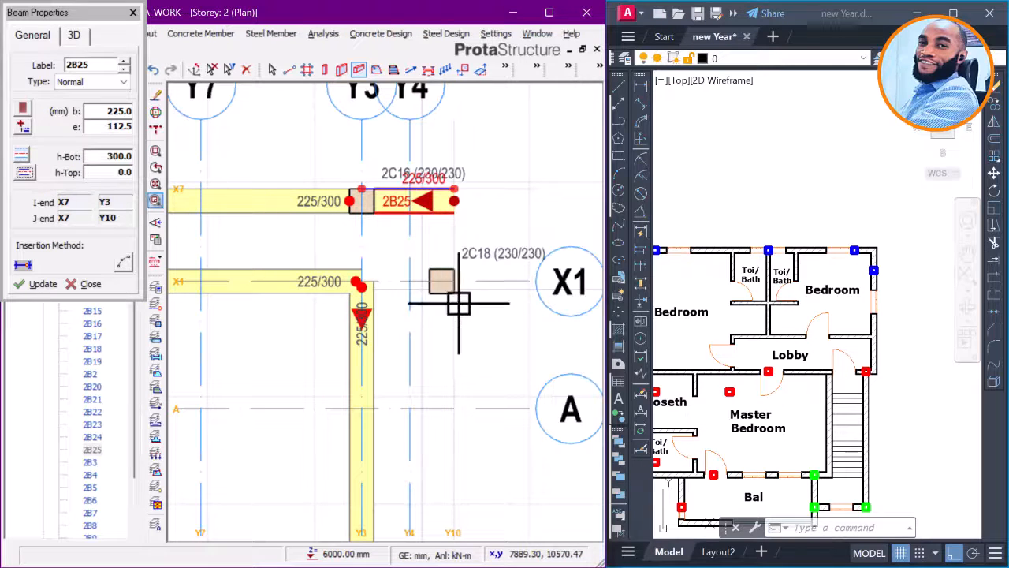
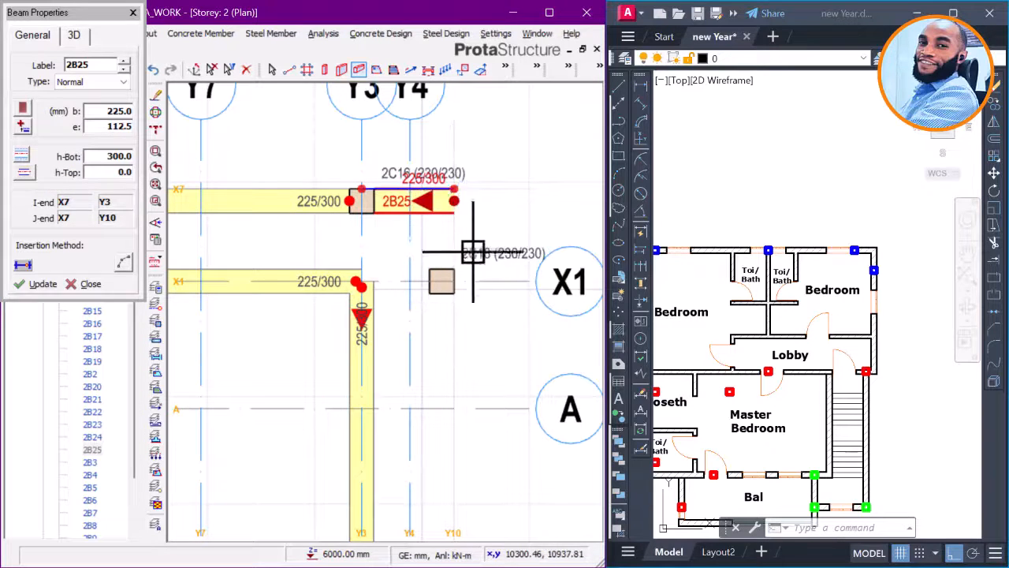
{"action": "left_click", "coordinate": [448, 190]}
{"action": "left_click", "coordinate": [451, 278]}
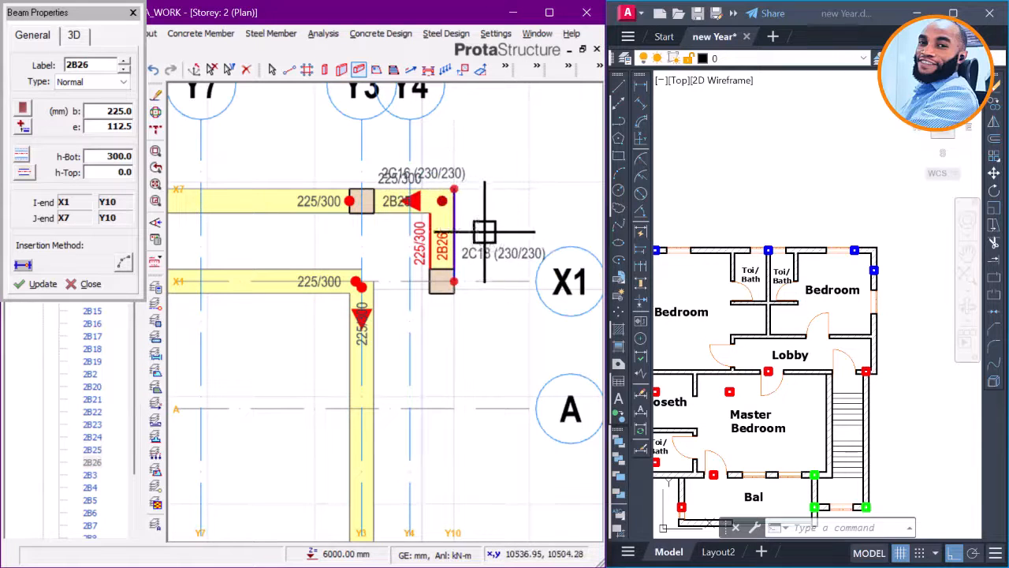
{"action": "key", "text": "Escape"}
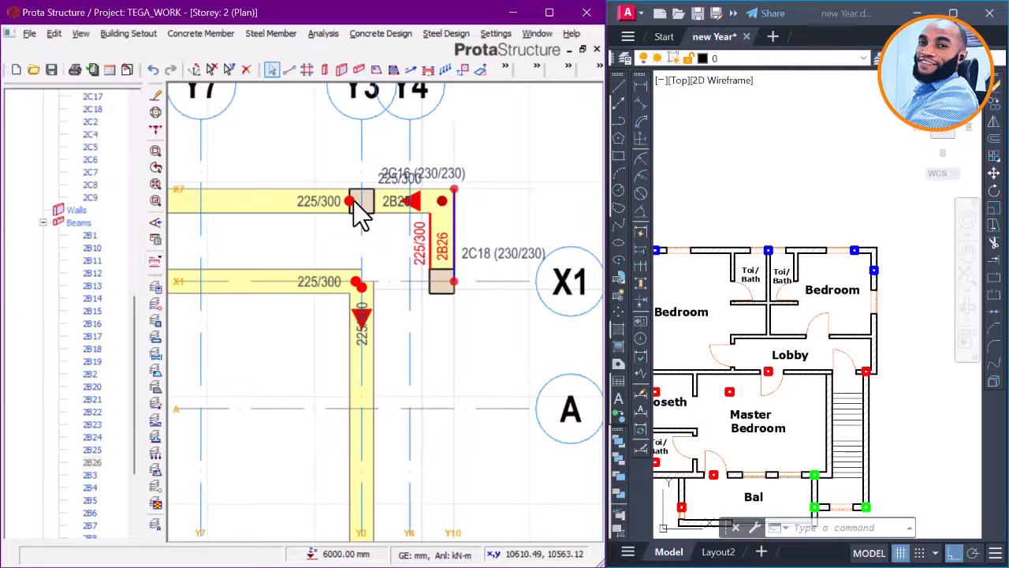
Step: Set the end conditions of the three new outer beams 2B24, 2B25 and 2B26 to No Hinges
{"action": "scroll", "coordinate": [335, 197], "scroll_direction": "up", "scroll_amount": 1}
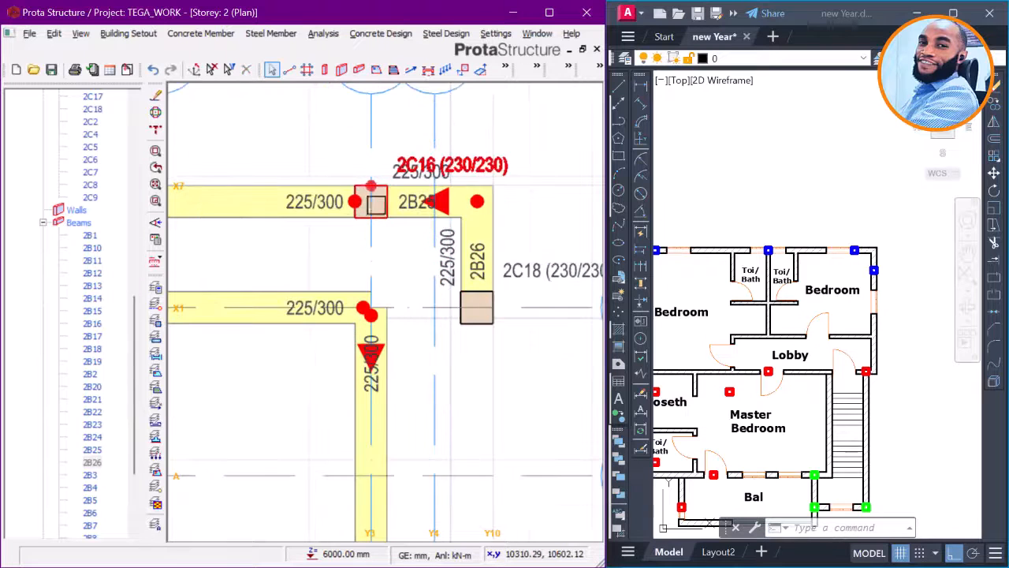
{"action": "scroll", "coordinate": [376, 206], "scroll_direction": "down", "scroll_amount": 2}
{"action": "scroll", "coordinate": [368, 211], "scroll_direction": "down", "scroll_amount": 2}
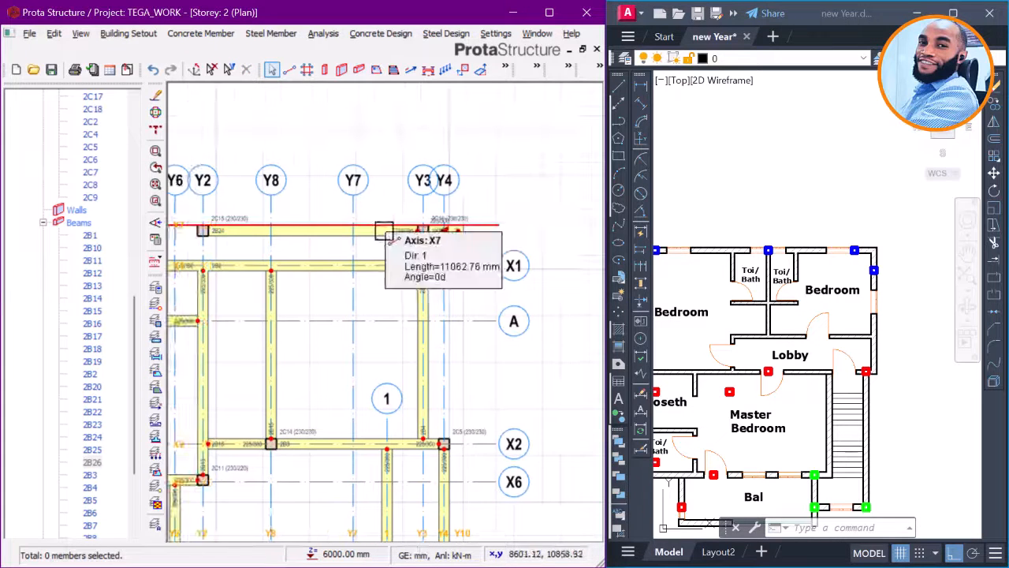
{"action": "left_click", "coordinate": [396, 241]}
{"action": "scroll", "coordinate": [451, 245], "scroll_direction": "up", "scroll_amount": 5}
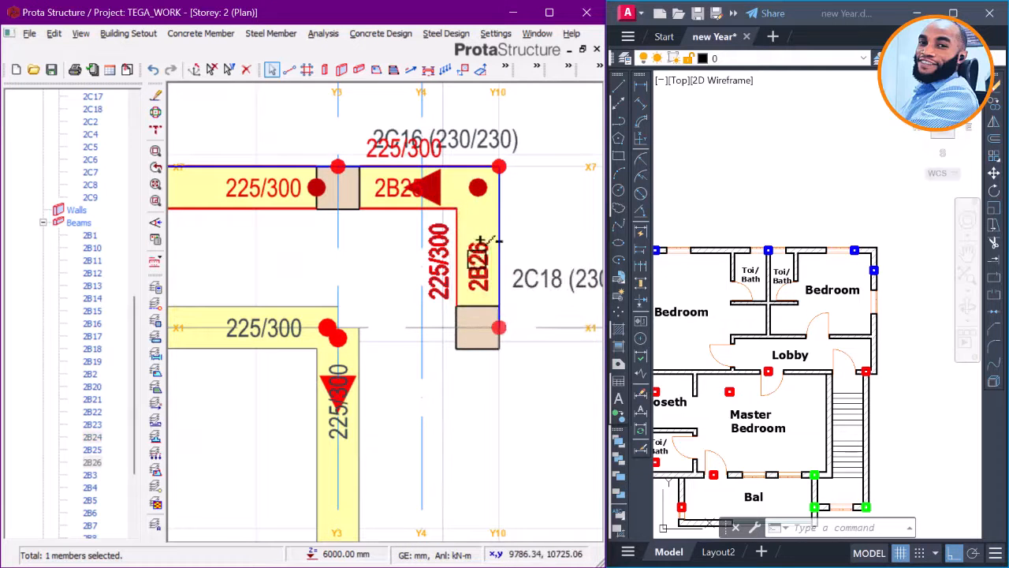
{"action": "scroll", "coordinate": [313, 187], "scroll_direction": "up", "scroll_amount": 2}
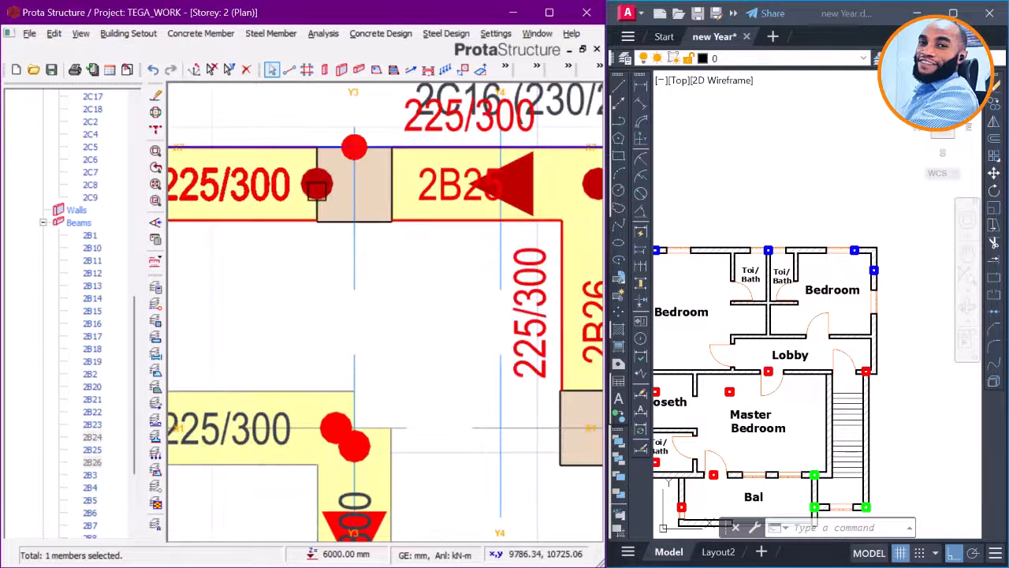
{"action": "left_click", "coordinate": [316, 189]}
{"action": "scroll", "coordinate": [322, 254], "scroll_direction": "down", "scroll_amount": 2}
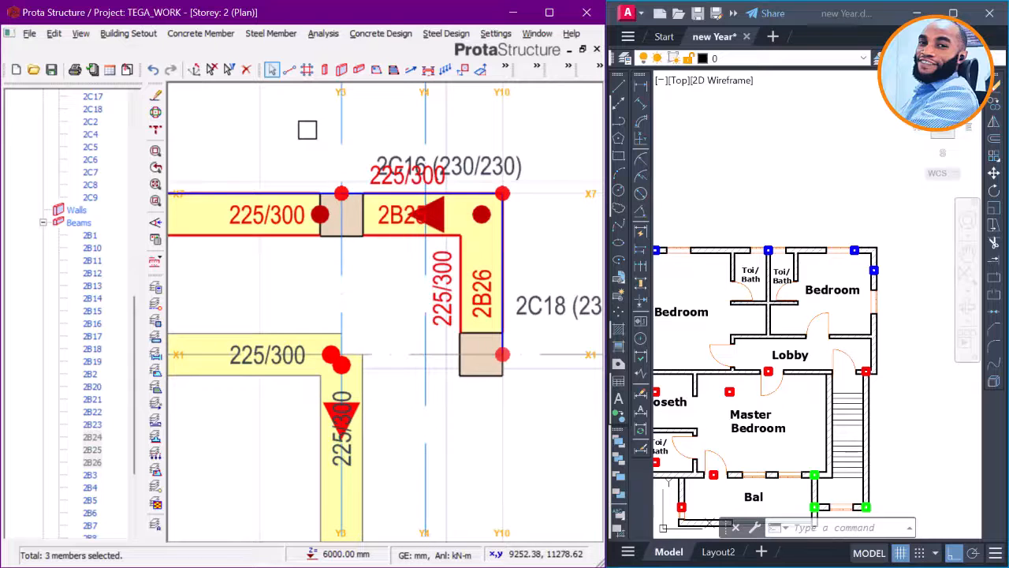
{"action": "right_click", "coordinate": [307, 130]}
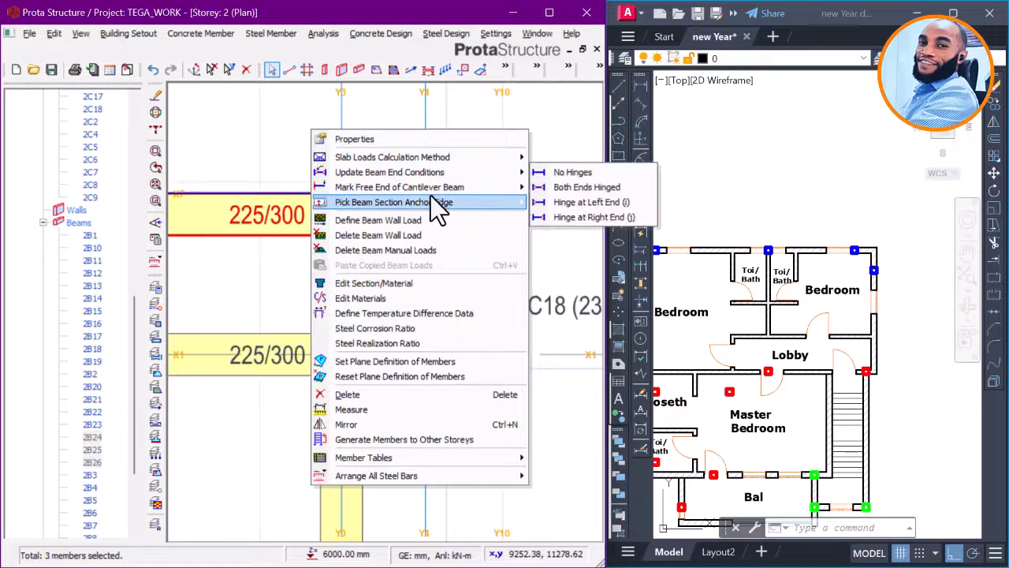
{"action": "mouse_move", "coordinate": [475, 189]}
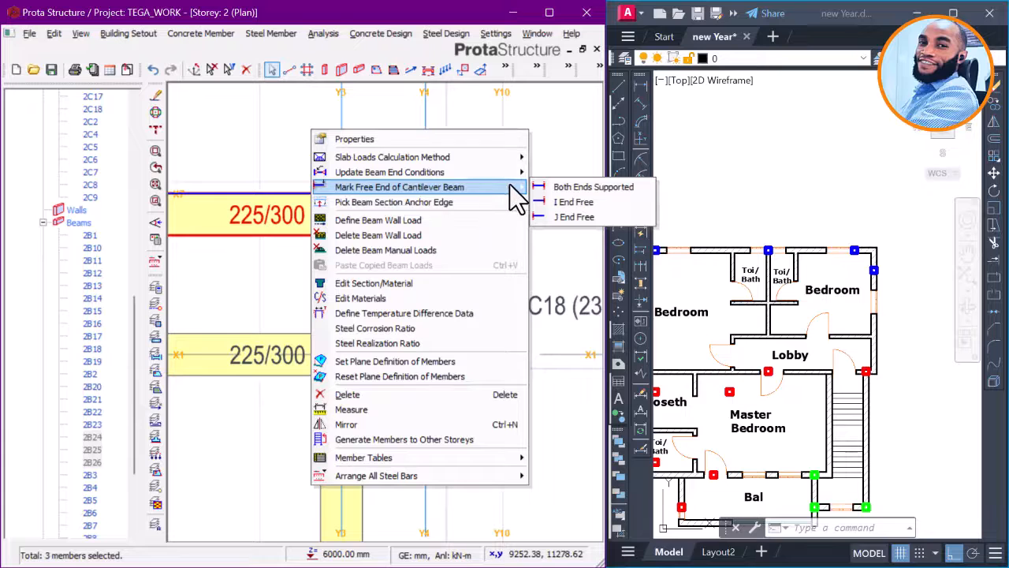
{"action": "mouse_move", "coordinate": [514, 172]}
{"action": "left_click", "coordinate": [555, 177]}
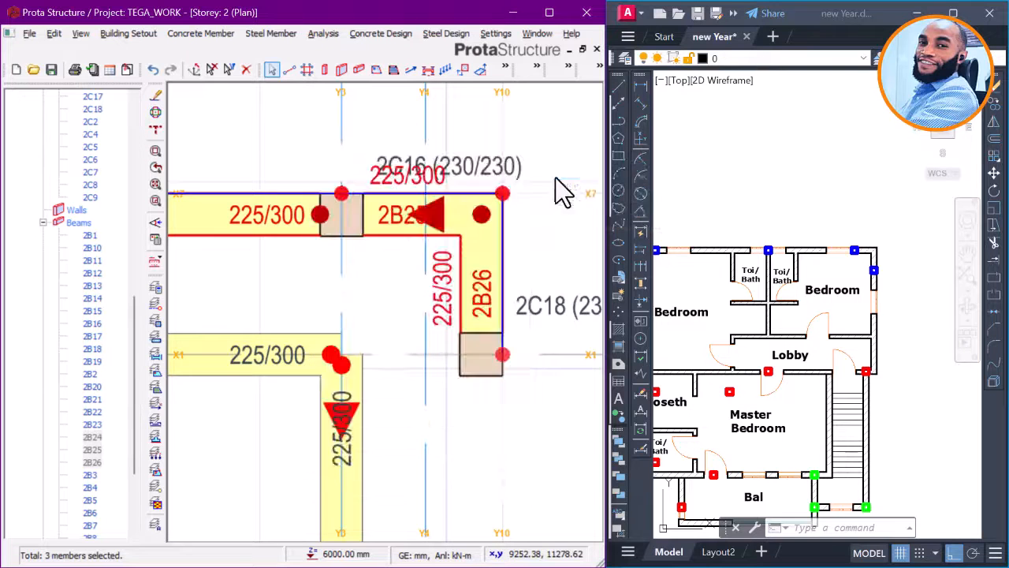
{"action": "left_click", "coordinate": [338, 462]}
{"action": "left_click", "coordinate": [322, 293]}
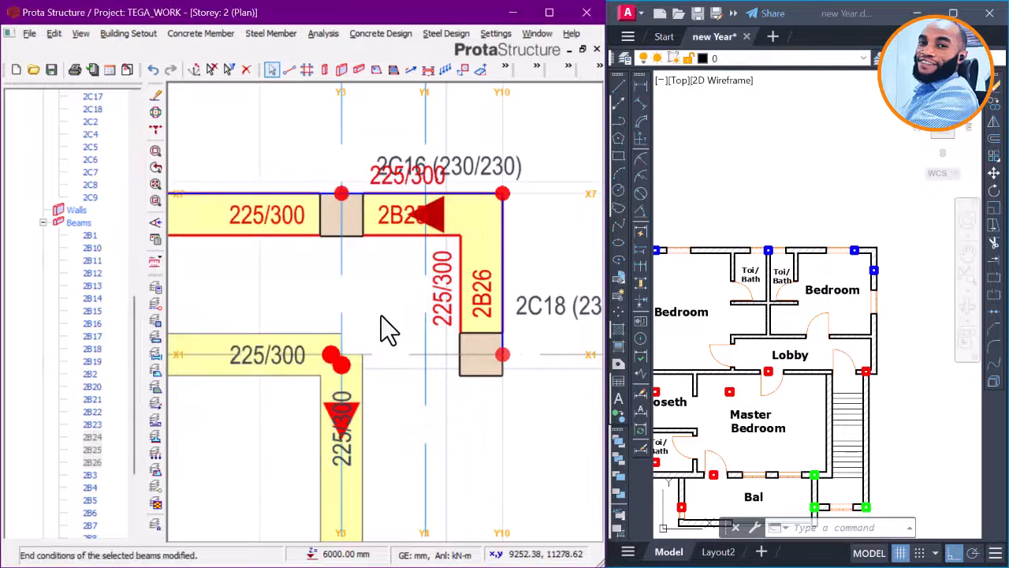
Step: Check the wall layout around the upper bedroom in AutoCAD and delete beam 2B2 on axis X1 between axes Y2 and Y3
{"action": "scroll", "coordinate": [370, 302], "scroll_direction": "down", "scroll_amount": 5}
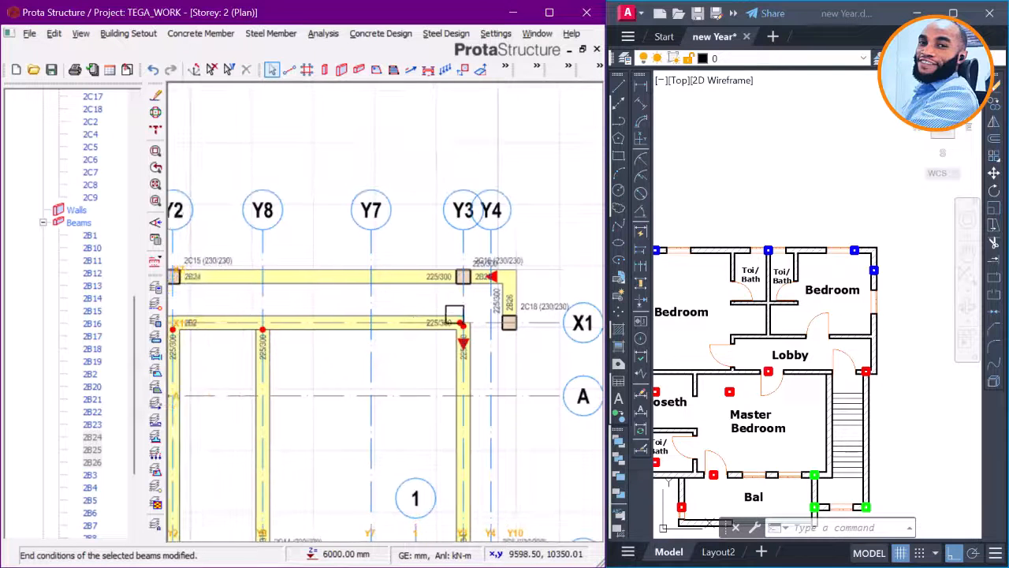
{"action": "scroll", "coordinate": [505, 292], "scroll_direction": "up", "scroll_amount": 2}
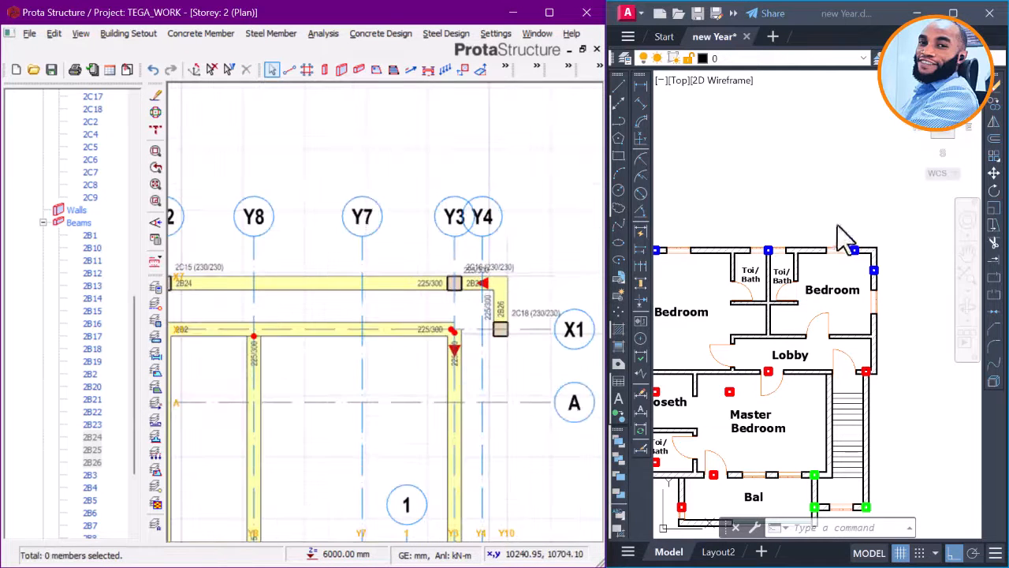
{"action": "scroll", "coordinate": [844, 237], "scroll_direction": "up", "scroll_amount": 6}
{"action": "scroll", "coordinate": [843, 236], "scroll_direction": "down", "scroll_amount": 4}
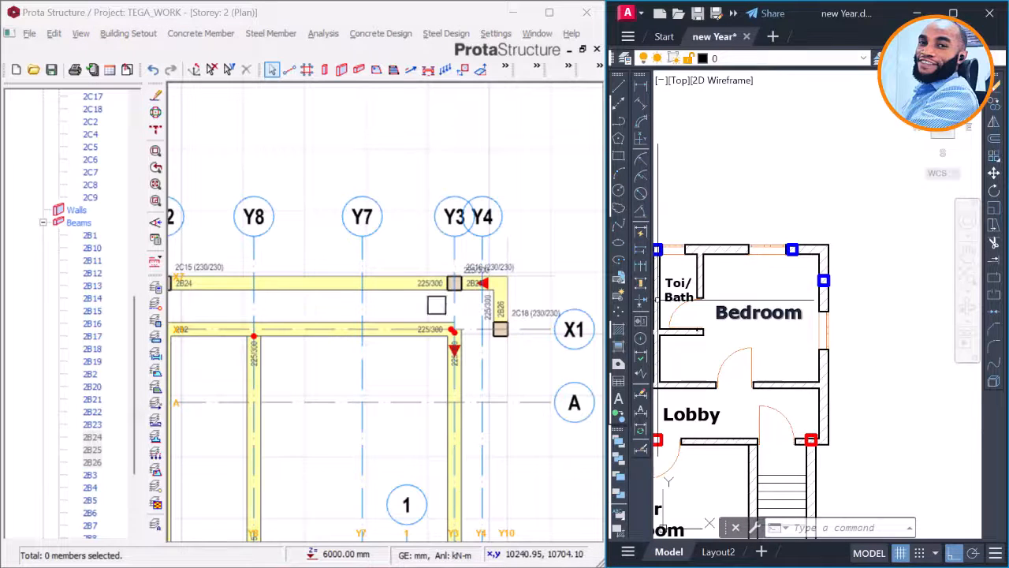
{"action": "left_click", "coordinate": [387, 319]}
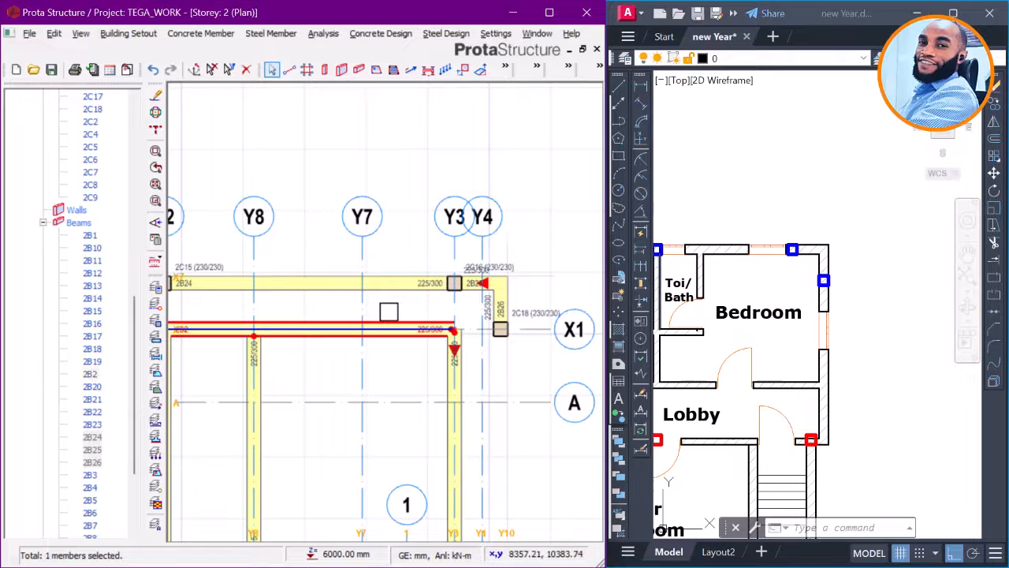
{"action": "scroll", "coordinate": [574, 325], "scroll_direction": "down", "scroll_amount": 2}
{"action": "middle_click_drag", "start_coordinate": [455, 313], "coordinate": [473, 312]}
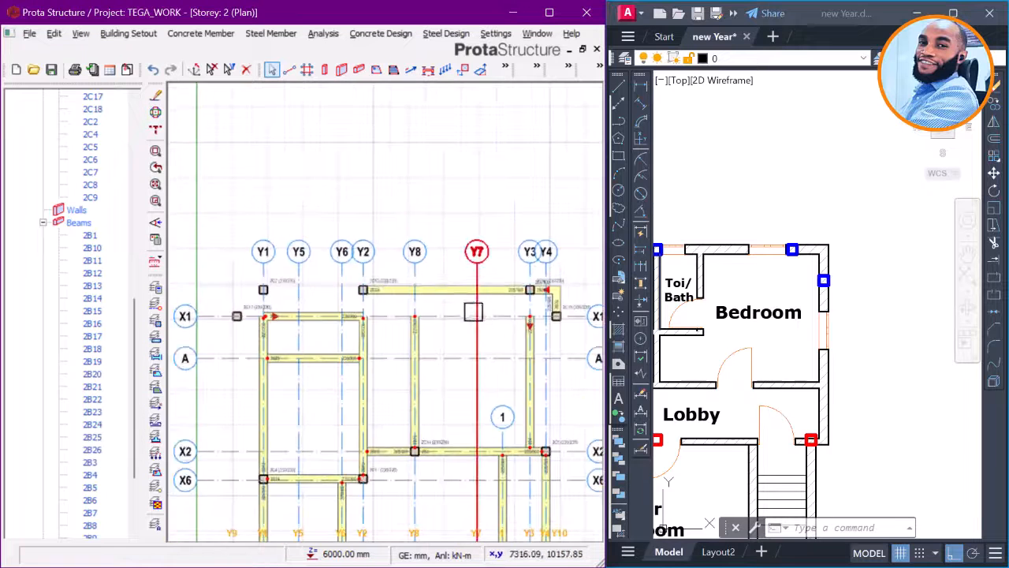
Step: Add a 225 by 300 mm beam on axis X7 between columns 2C15 and 2C2, using the properties of beam 2B24
{"action": "scroll", "coordinate": [401, 309], "scroll_direction": "up", "scroll_amount": 1}
{"action": "scroll", "coordinate": [360, 279], "scroll_direction": "up", "scroll_amount": 1}
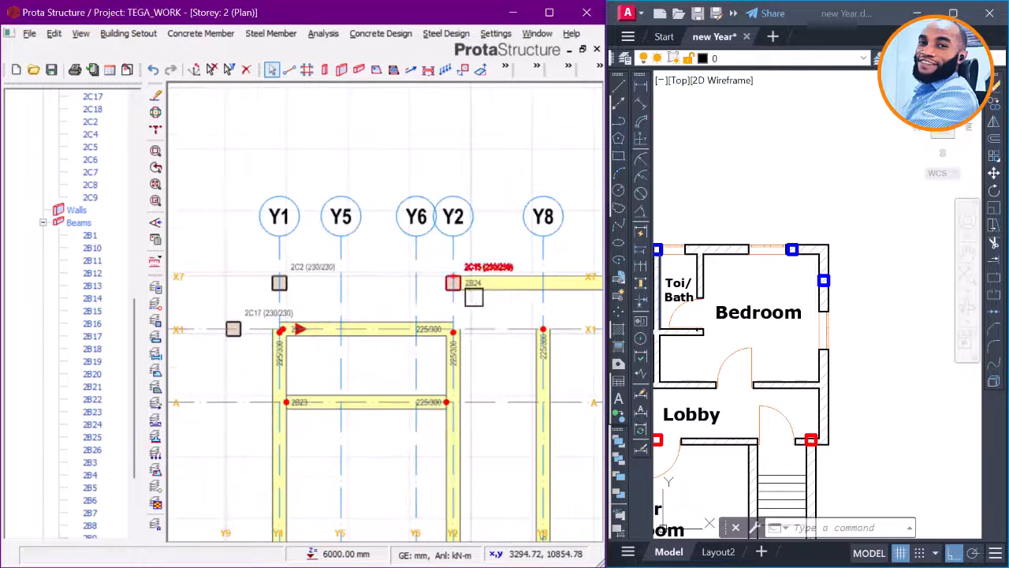
{"action": "right_click", "coordinate": [492, 246]}
{"action": "left_click", "coordinate": [519, 254]}
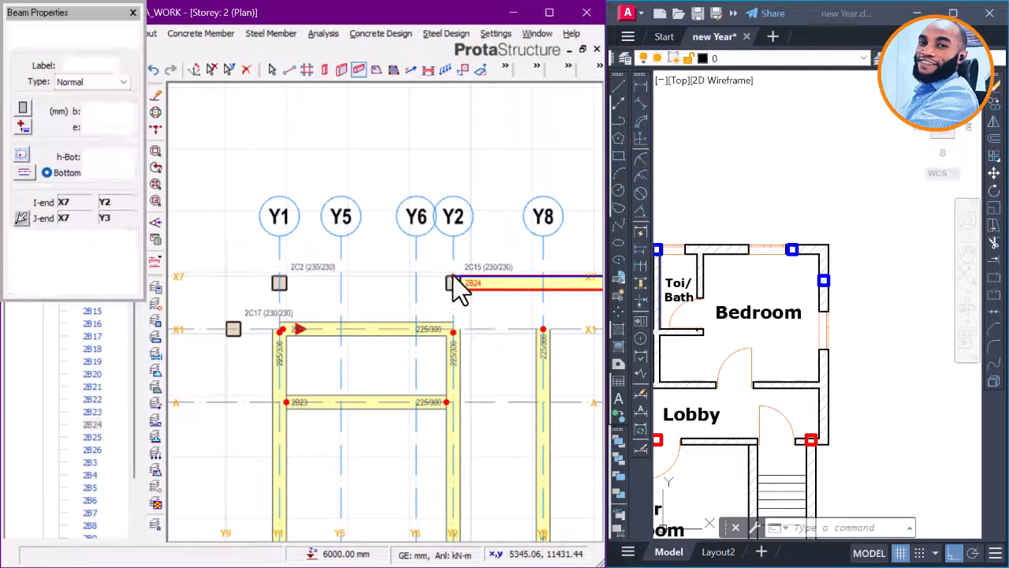
{"action": "scroll", "coordinate": [456, 287], "scroll_direction": "up", "scroll_amount": 2}
{"action": "scroll", "coordinate": [523, 292], "scroll_direction": "down", "scroll_amount": 3}
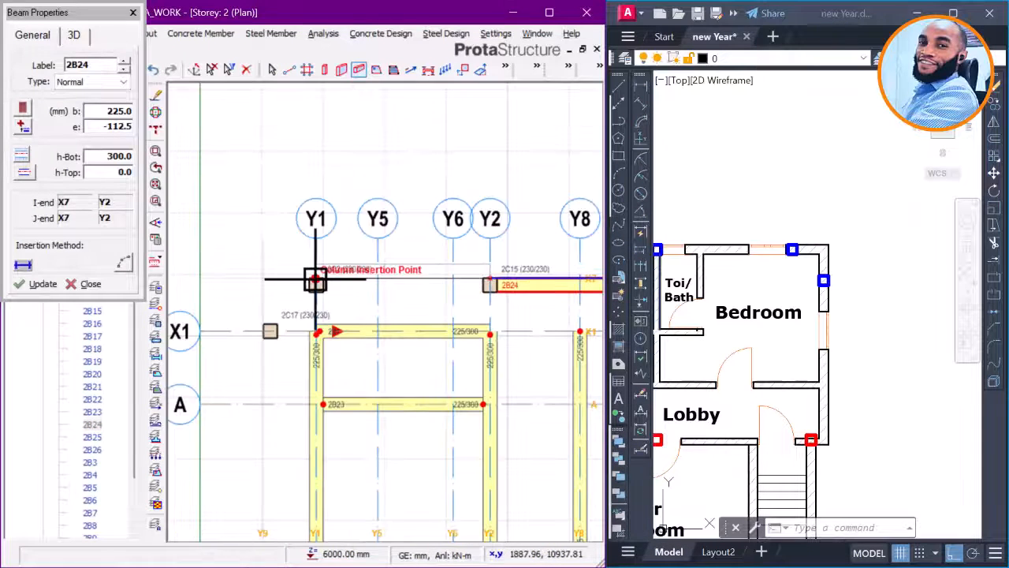
{"action": "left_click", "coordinate": [316, 280]}
Step: Add two 225 by 300 mm beams with -112.5 mm eccentricity, along axis X7 from column 2C2 to axis Y9 and along Y9 to column 2C17
{"action": "scroll", "coordinate": [299, 285], "scroll_direction": "up", "scroll_amount": 2}
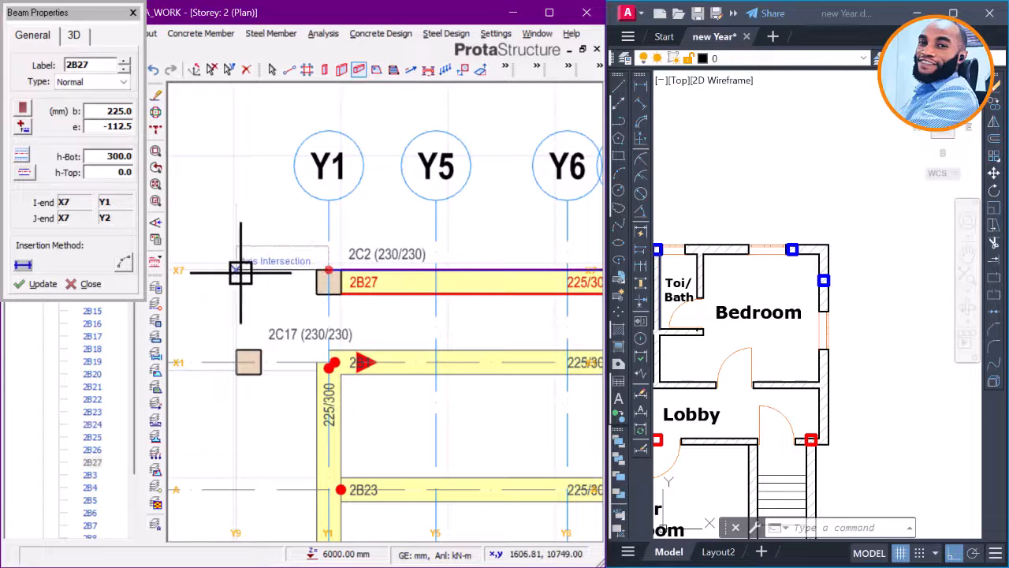
{"action": "left_click", "coordinate": [236, 270]}
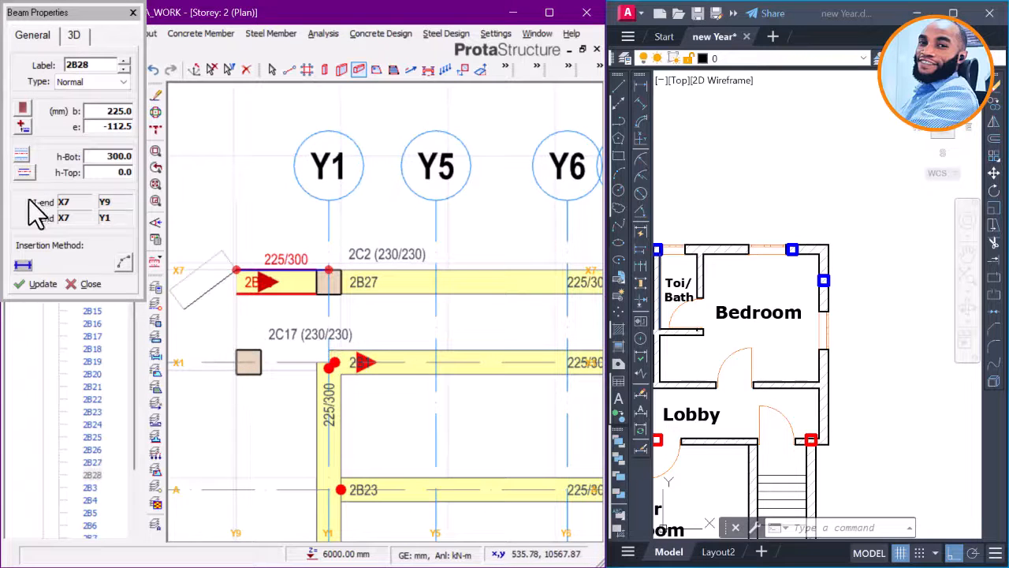
{"action": "left_click", "coordinate": [24, 174]}
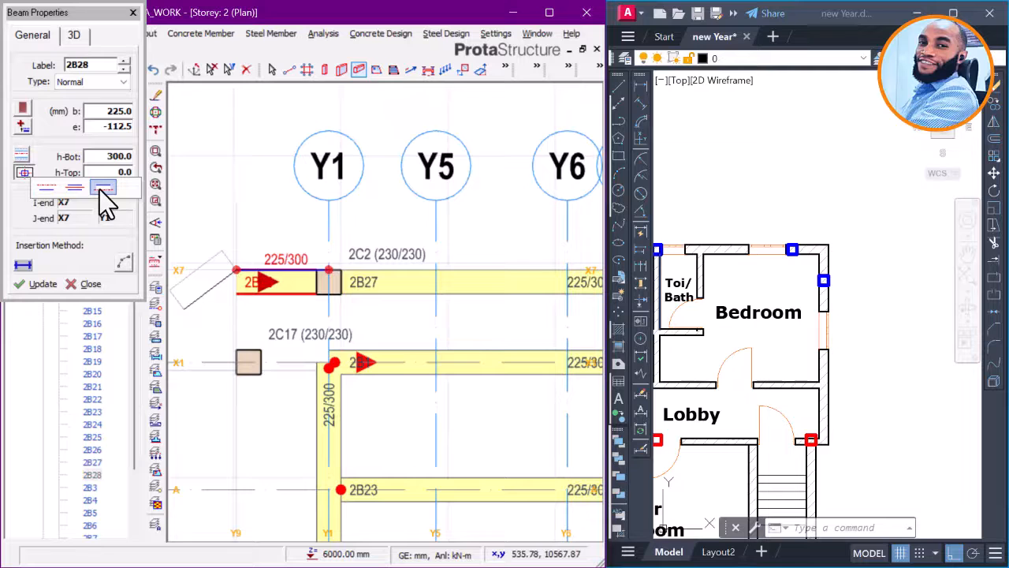
{"action": "left_click", "coordinate": [243, 361]}
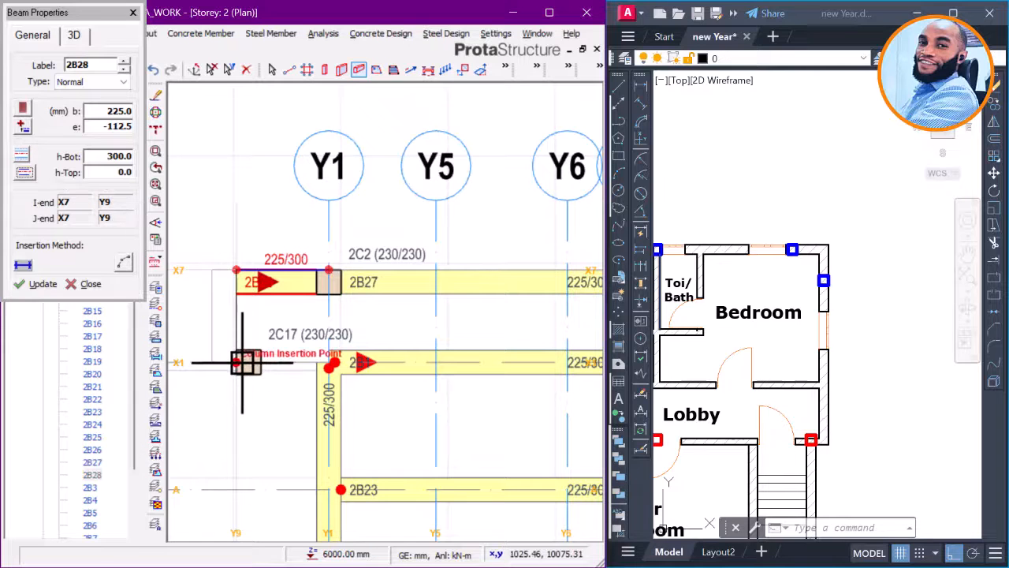
{"action": "left_click", "coordinate": [242, 362]}
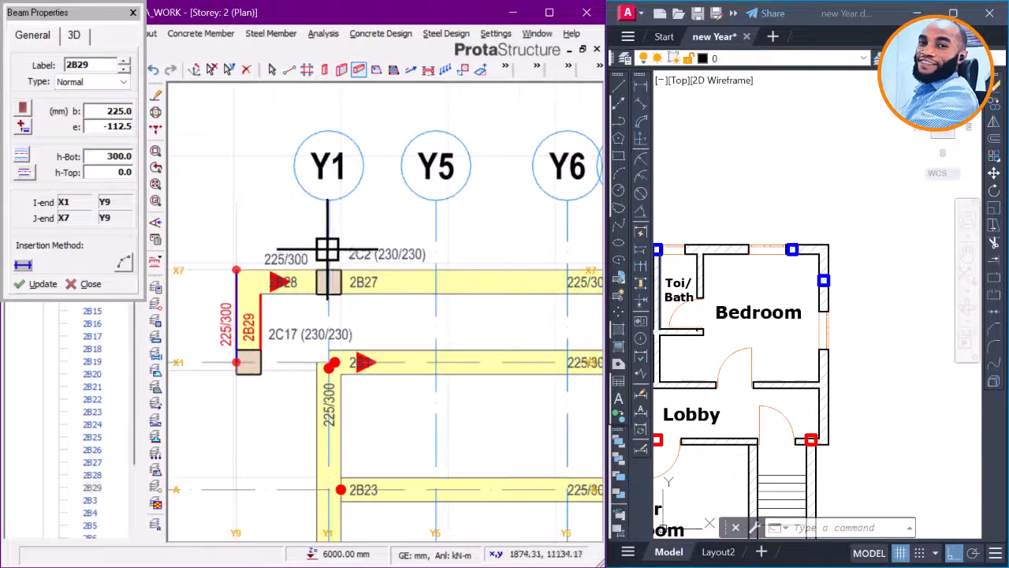
Step: Check the corner bedroom's wall layout in AutoCAD and delete the beam on axis X1 between axes Y1 and Y2
{"action": "scroll", "coordinate": [328, 249], "scroll_direction": "down", "scroll_amount": 3}
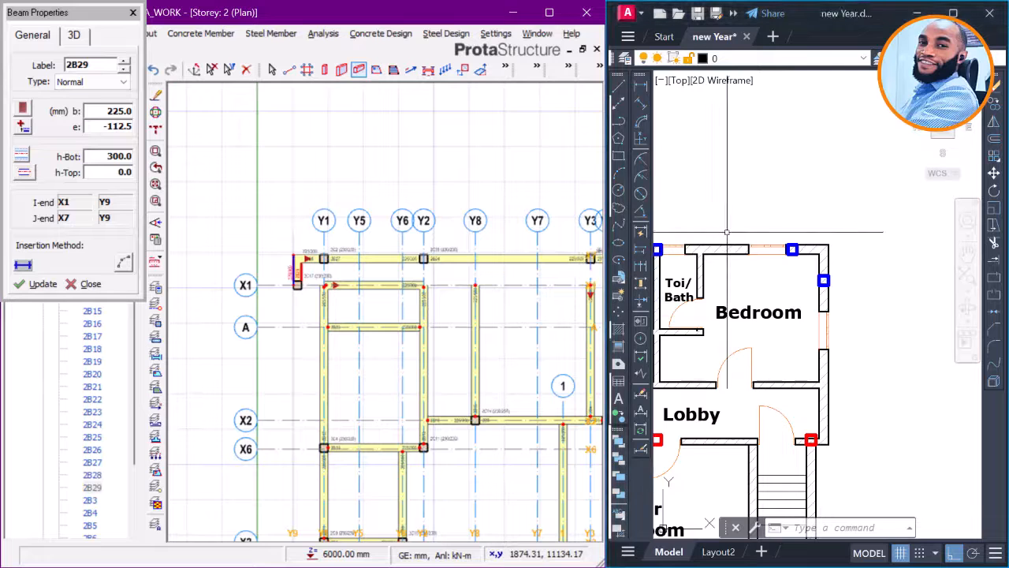
{"action": "scroll", "coordinate": [726, 232], "scroll_direction": "down", "scroll_amount": 5}
{"action": "scroll", "coordinate": [677, 283], "scroll_direction": "up", "scroll_amount": 8}
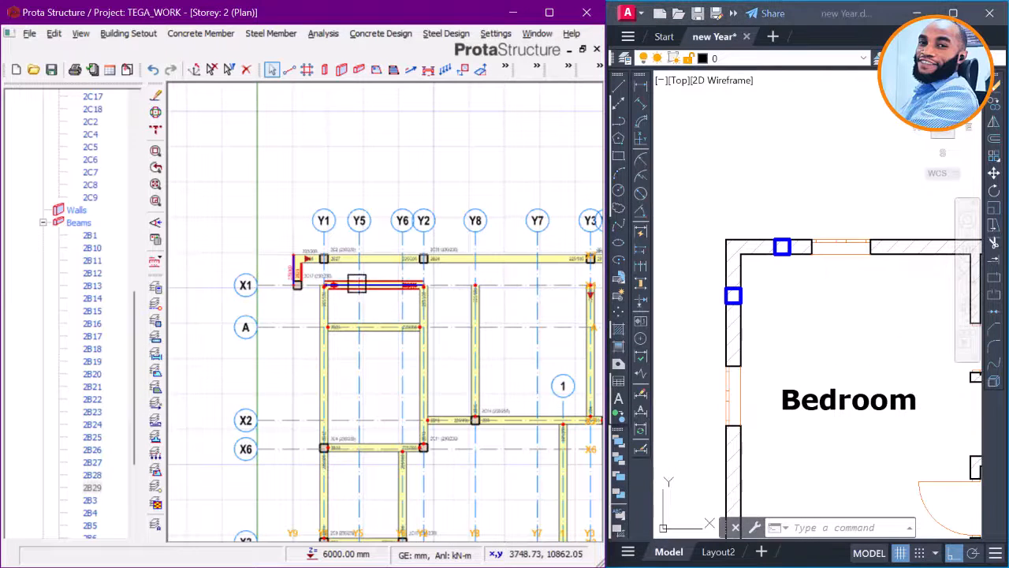
{"action": "left_click", "coordinate": [358, 285]}
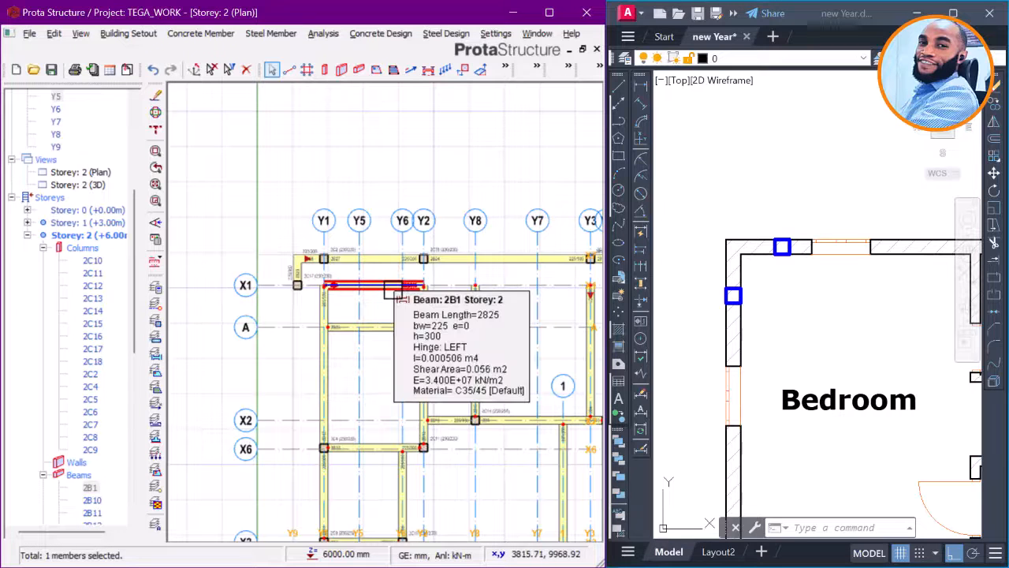
{"action": "key", "text": "Delete"}
Step: Compare the Storey 2 beam layout with the AutoCAD first floor plan and save the ProtaStructure project
{"action": "middle_click_drag", "start_coordinate": [390, 327], "coordinate": [381, 287]}
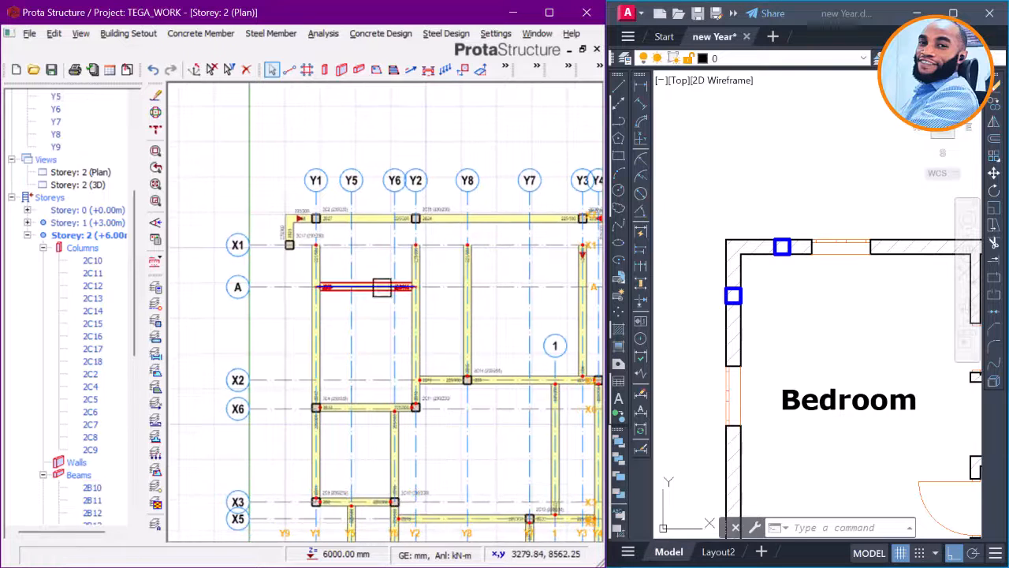
{"action": "scroll", "coordinate": [682, 247], "scroll_direction": "down", "scroll_amount": 5}
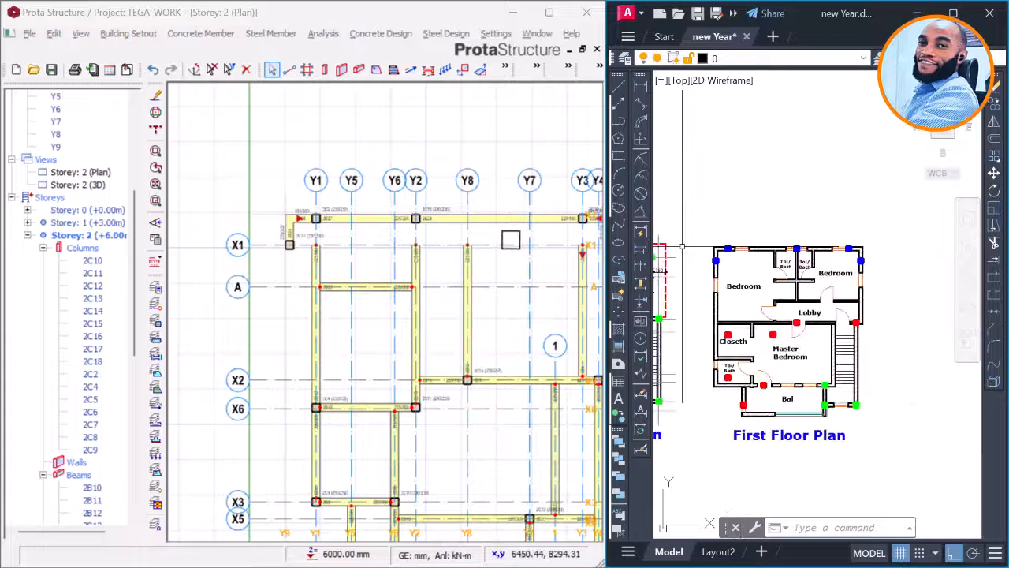
{"action": "middle_click_drag", "start_coordinate": [470, 267], "coordinate": [372, 253]}
{"action": "scroll", "coordinate": [369, 241], "scroll_direction": "down", "scroll_amount": 2}
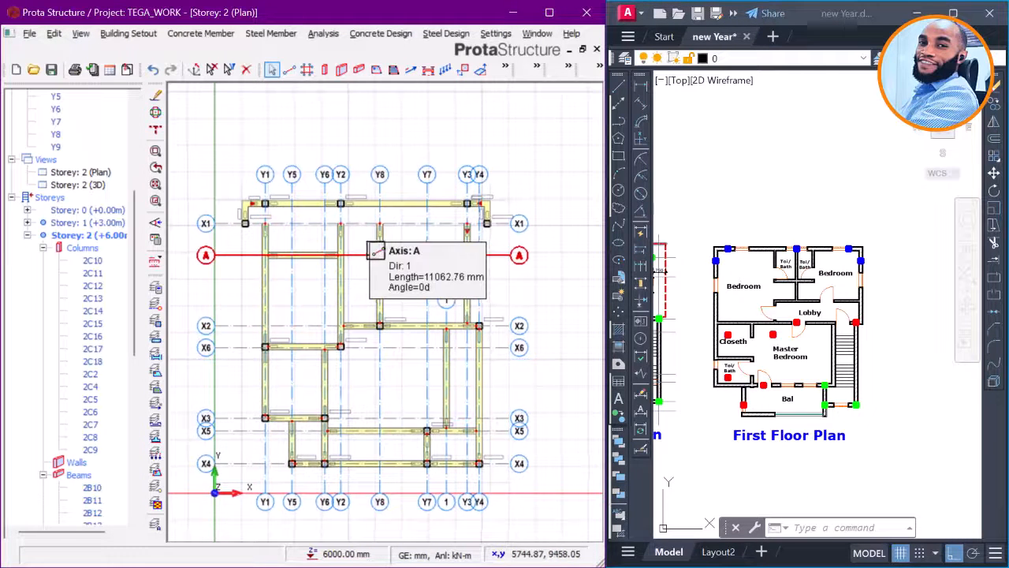
{"action": "scroll", "coordinate": [342, 237], "scroll_direction": "up", "scroll_amount": 2}
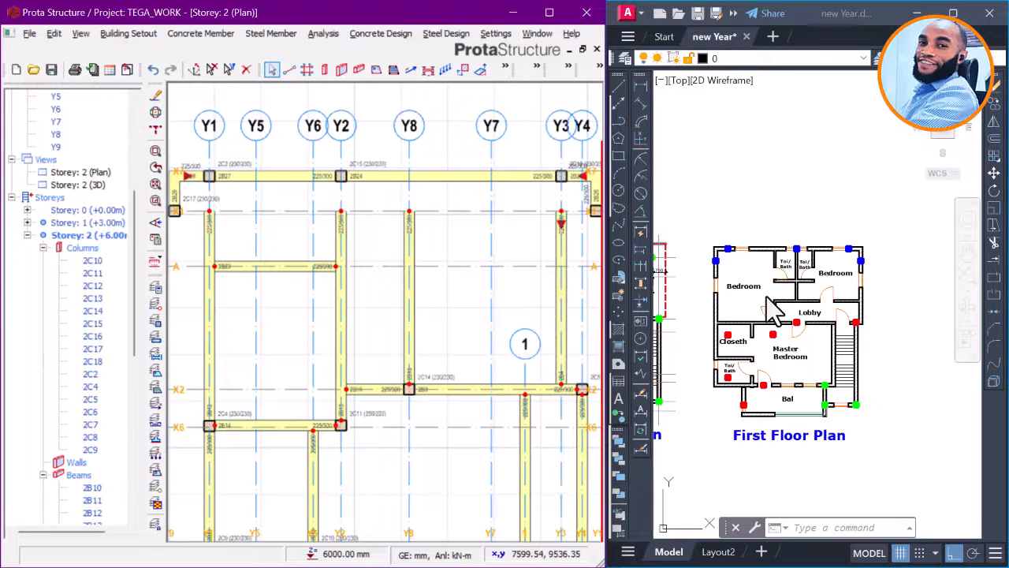
{"action": "scroll", "coordinate": [804, 330], "scroll_direction": "up", "scroll_amount": 2}
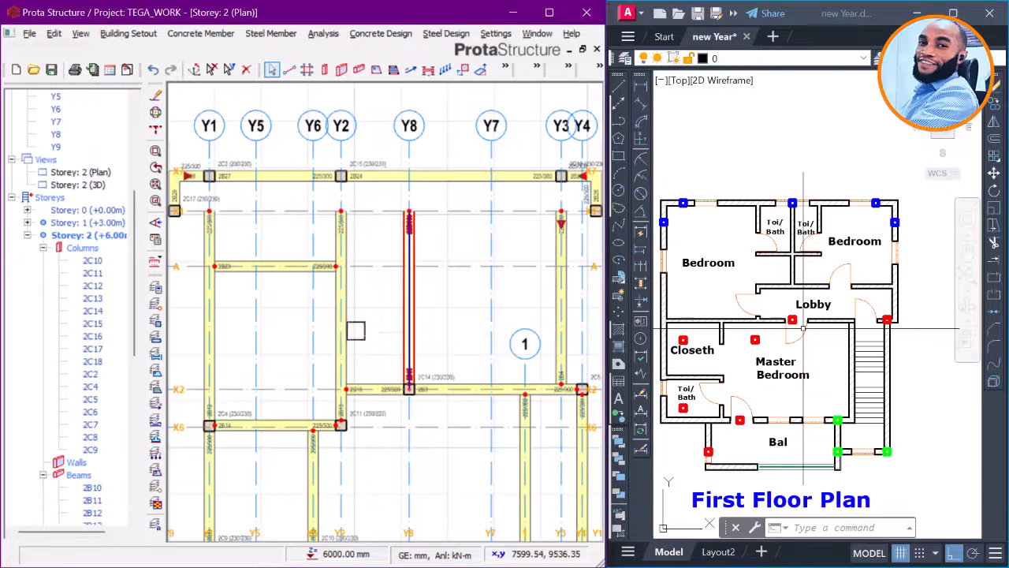
{"action": "scroll", "coordinate": [353, 331], "scroll_direction": "down", "scroll_amount": 2}
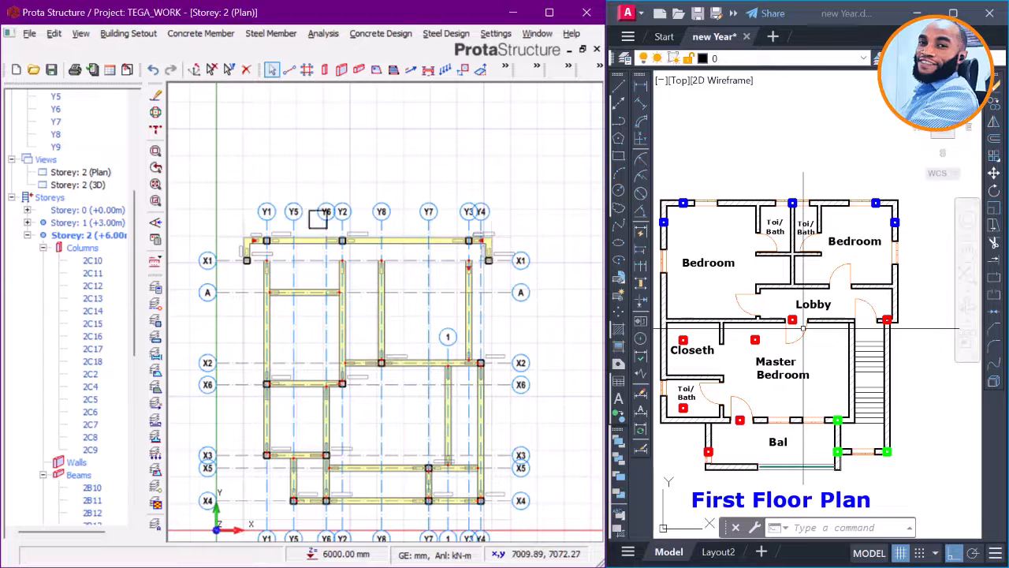
{"action": "left_click", "coordinate": [53, 70]}
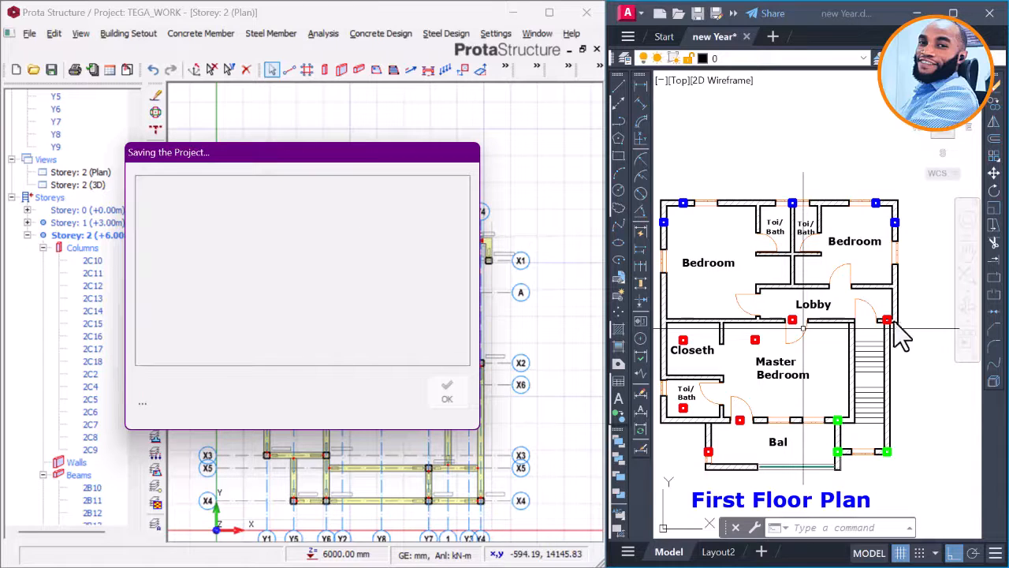
Step: Examine in AutoCAD how the red column beside the staircase sits relative to the lobby wall and the outer bedroom wall
{"action": "scroll", "coordinate": [888, 321], "scroll_direction": "up", "scroll_amount": 8}
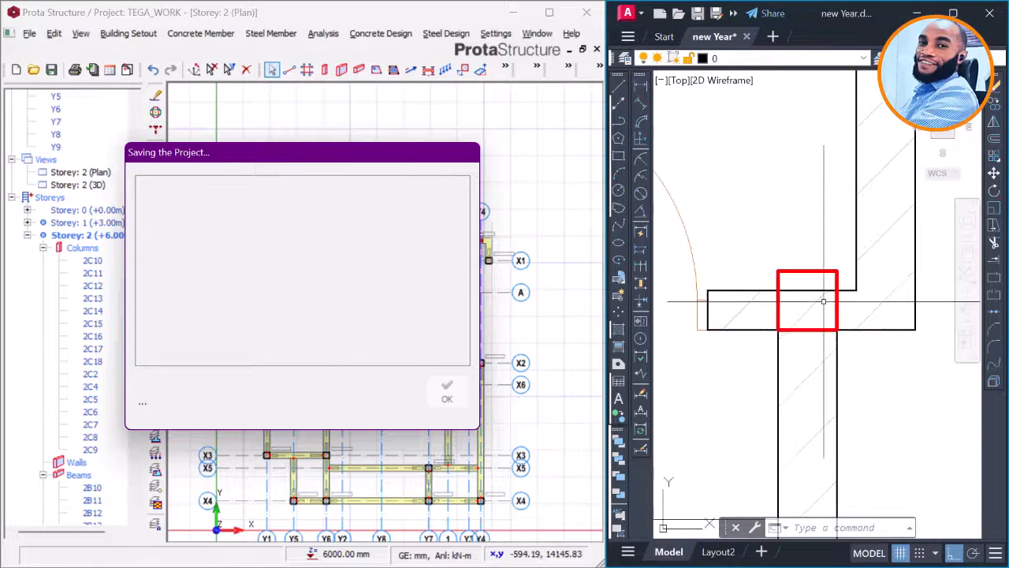
{"action": "scroll", "coordinate": [819, 299], "scroll_direction": "down", "scroll_amount": 3}
{"action": "scroll", "coordinate": [817, 300], "scroll_direction": "up", "scroll_amount": 3}
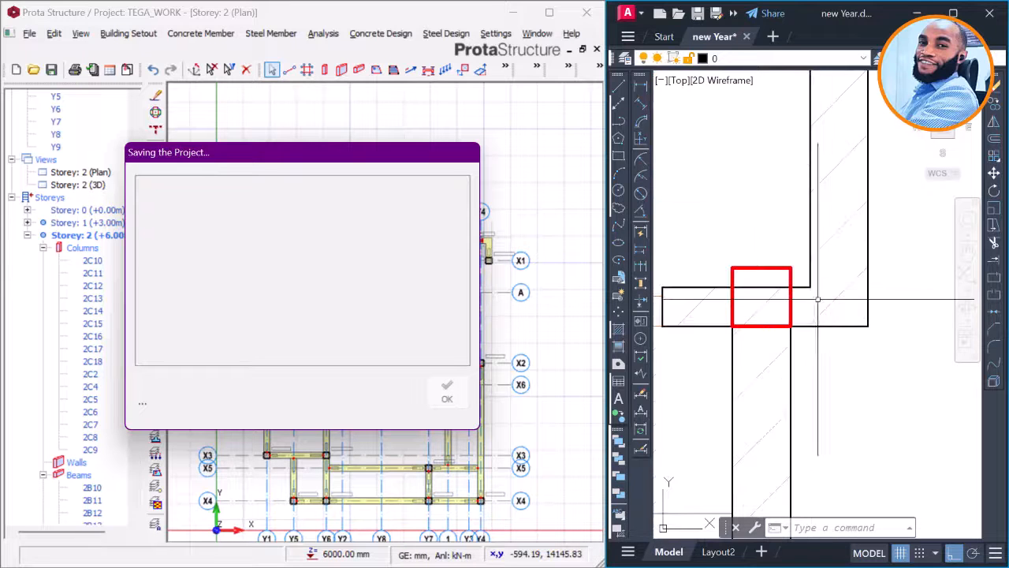
{"action": "middle_click_drag", "start_coordinate": [757, 286], "coordinate": [773, 298]}
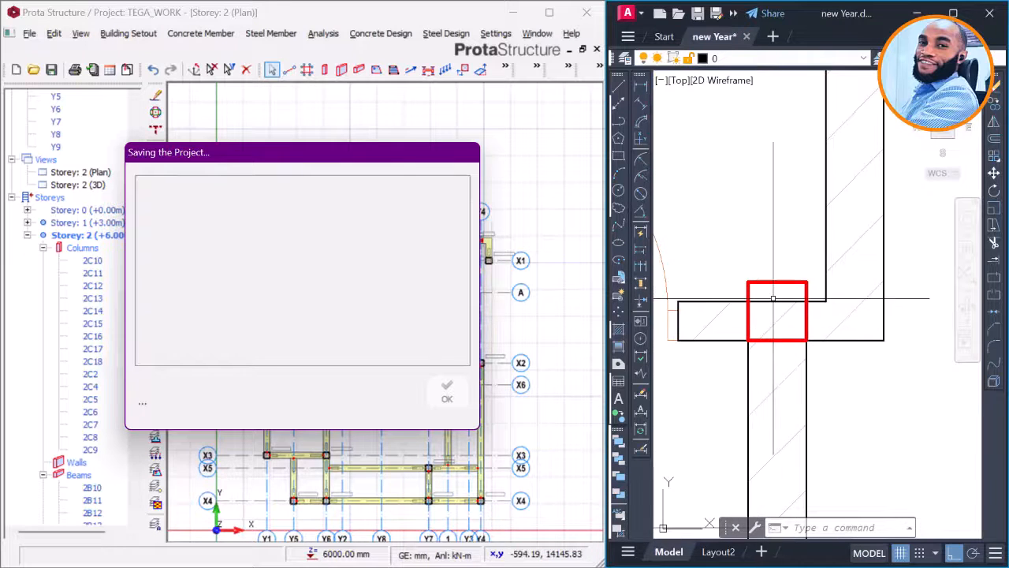
{"action": "scroll", "coordinate": [785, 318], "scroll_direction": "down", "scroll_amount": 5}
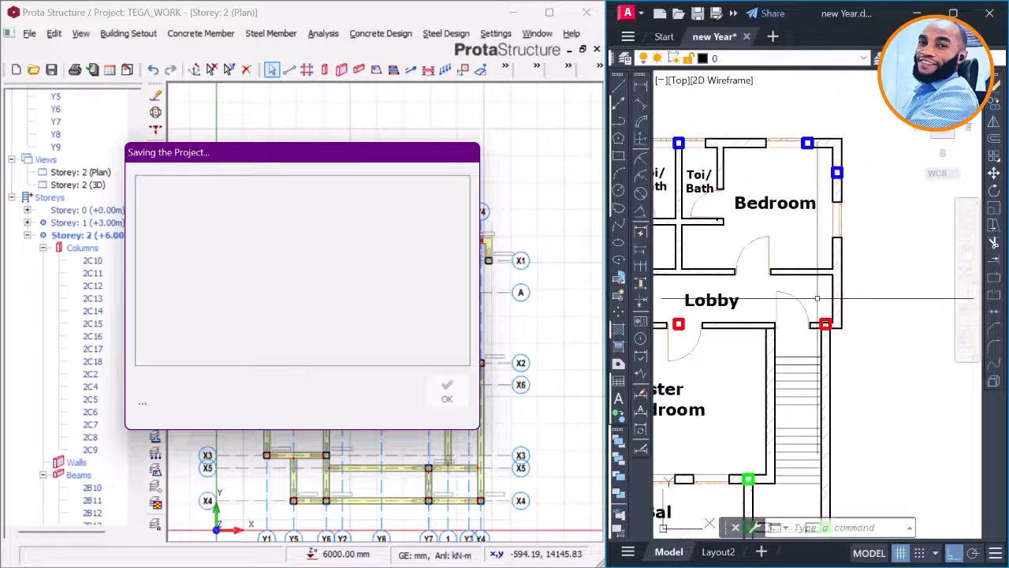
{"action": "scroll", "coordinate": [823, 319], "scroll_direction": "up", "scroll_amount": 10}
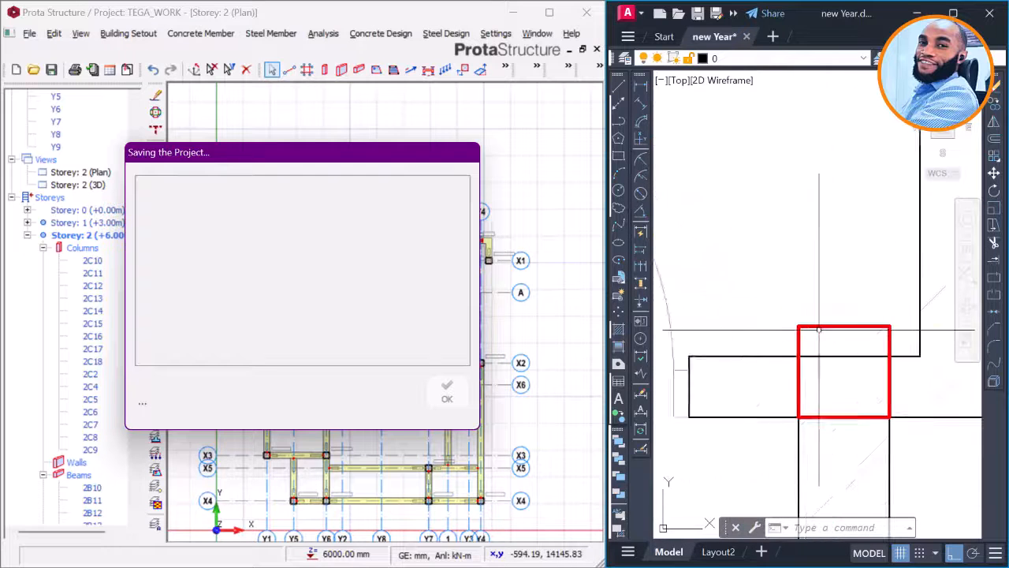
{"action": "scroll", "coordinate": [867, 332], "scroll_direction": "down", "scroll_amount": 2}
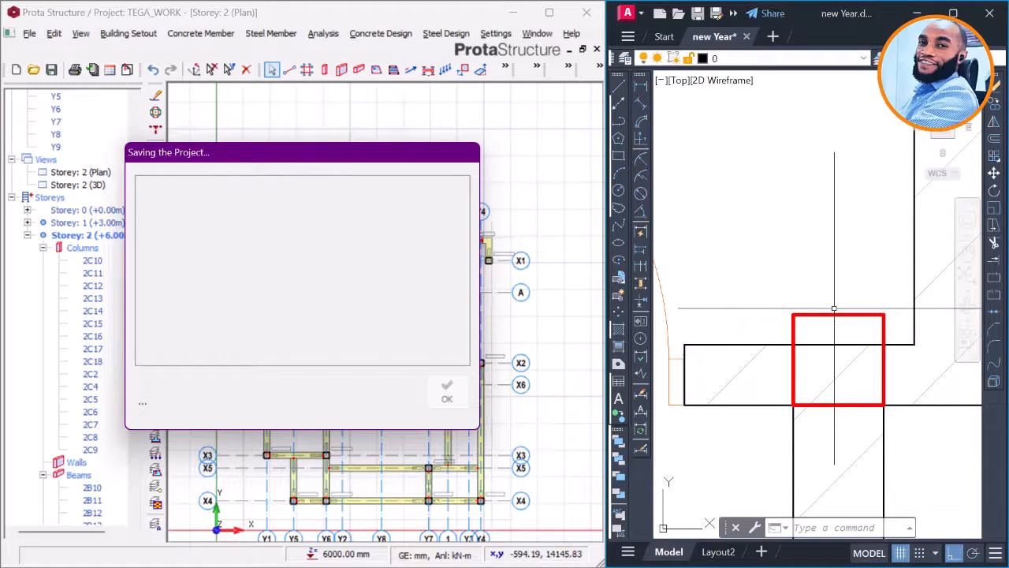
{"action": "scroll", "coordinate": [834, 308], "scroll_direction": "down", "scroll_amount": 5}
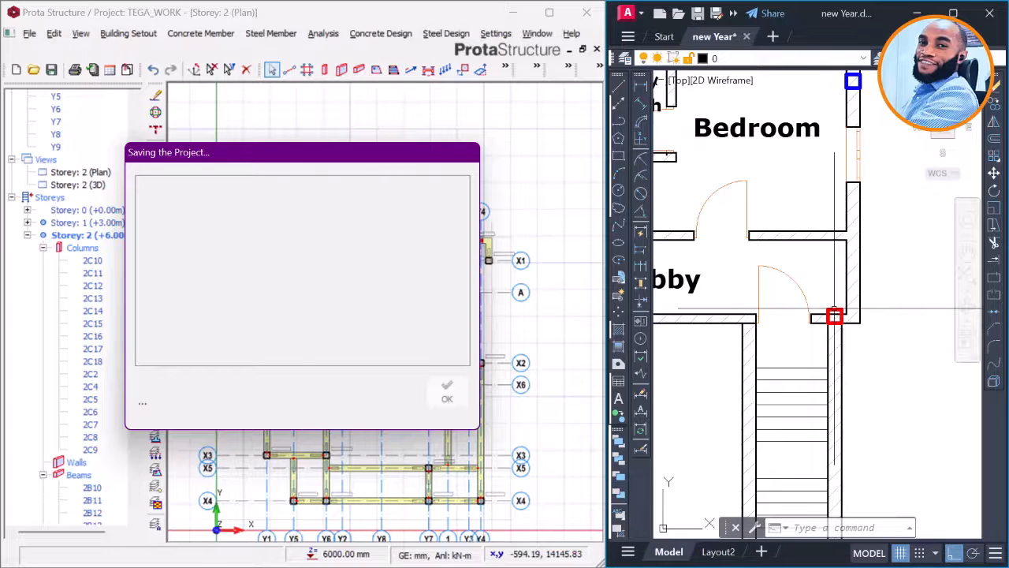
{"action": "scroll", "coordinate": [834, 309], "scroll_direction": "up", "scroll_amount": 3}
{"action": "scroll", "coordinate": [835, 318], "scroll_direction": "up", "scroll_amount": 2}
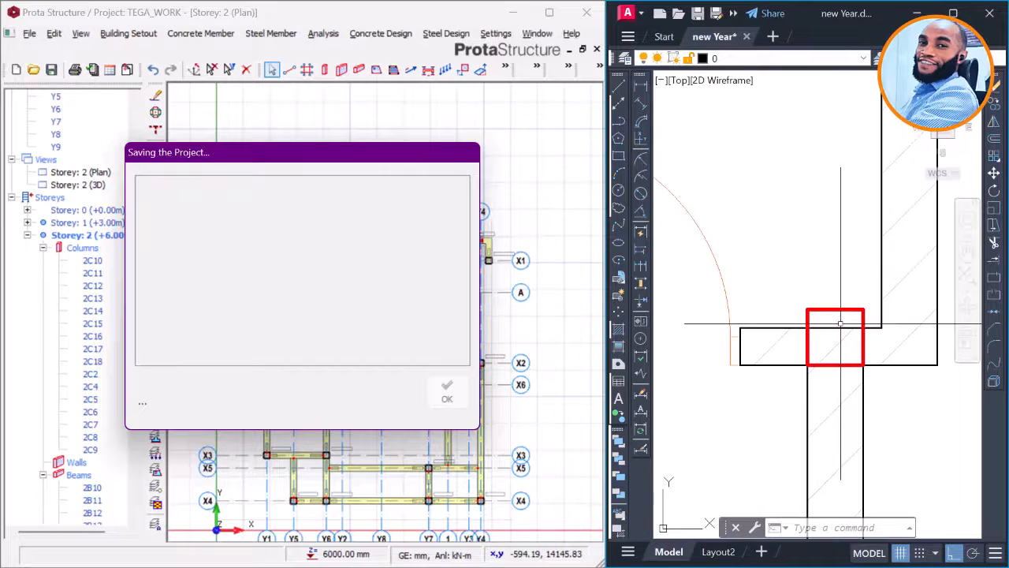
Step: Measure the lobby wall's thickness at the red staircase column with a linear dimension, without placing the dimension
{"action": "left_click", "coordinate": [641, 85]}
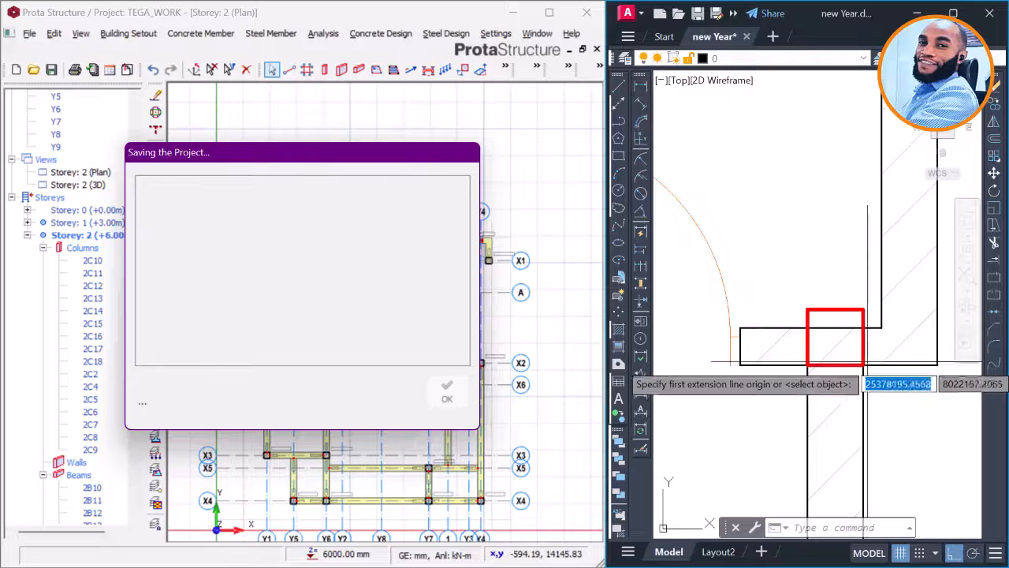
{"action": "scroll", "coordinate": [837, 333], "scroll_direction": "up", "scroll_amount": 4}
{"action": "left_click", "coordinate": [837, 319]}
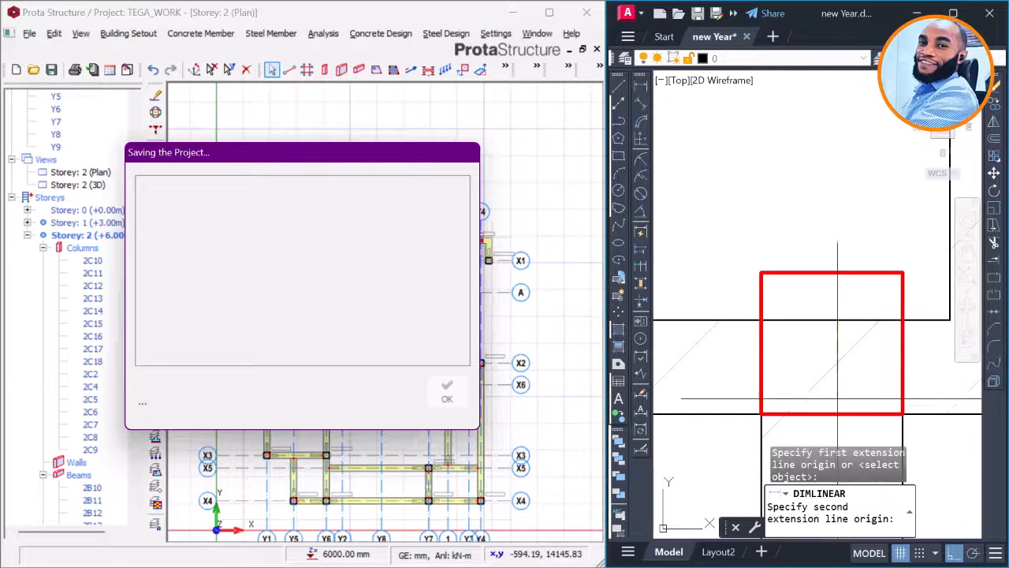
{"action": "left_click", "coordinate": [832, 344]}
{"action": "scroll", "coordinate": [831, 355], "scroll_direction": "down", "scroll_amount": 3}
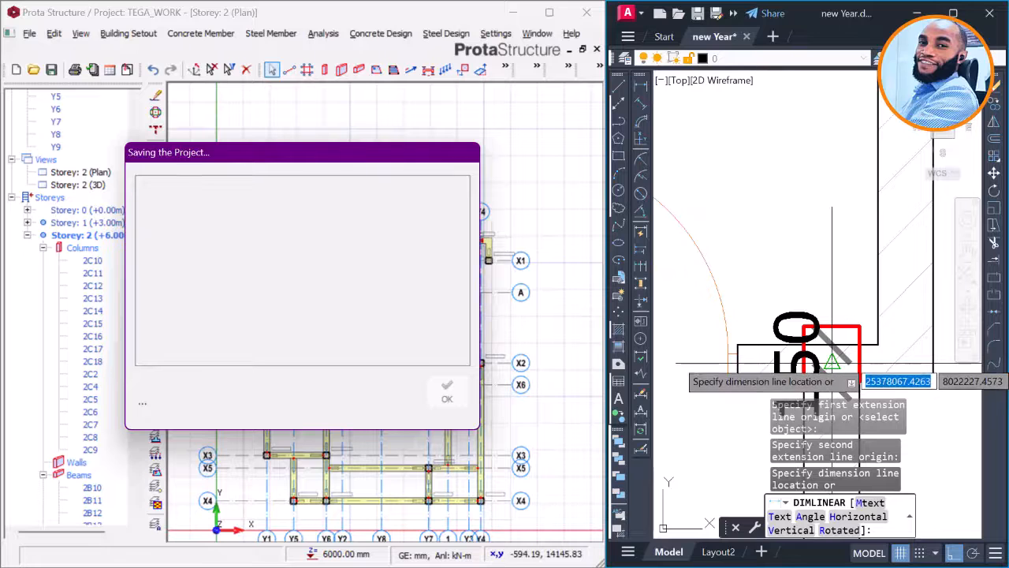
{"action": "key", "text": "Escape"}
Step: Compare column 2C5 and its adjoining beams near axes X2 and Y4 with the red column at the staircase in the AutoCAD plan
{"action": "scroll", "coordinate": [848, 344], "scroll_direction": "up", "scroll_amount": 4}
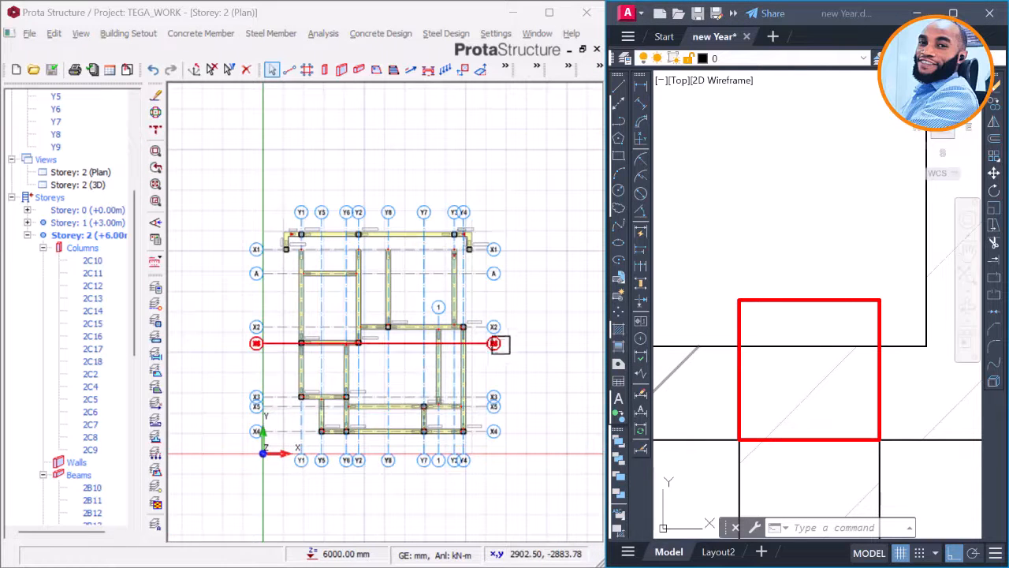
{"action": "scroll", "coordinate": [493, 327], "scroll_direction": "up", "scroll_amount": 4}
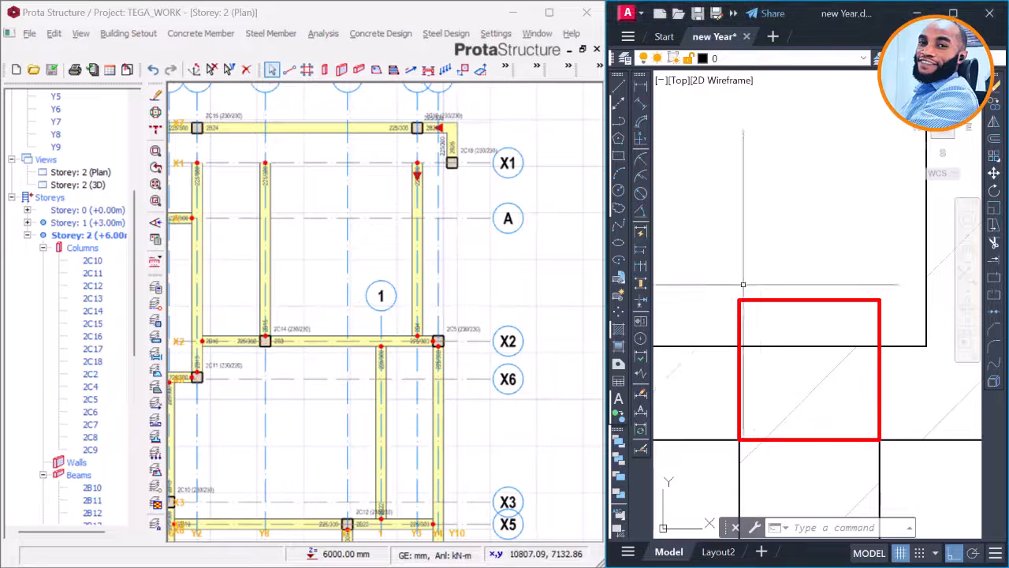
{"action": "scroll", "coordinate": [772, 333], "scroll_direction": "down", "scroll_amount": 6}
{"action": "scroll", "coordinate": [780, 324], "scroll_direction": "down", "scroll_amount": 2}
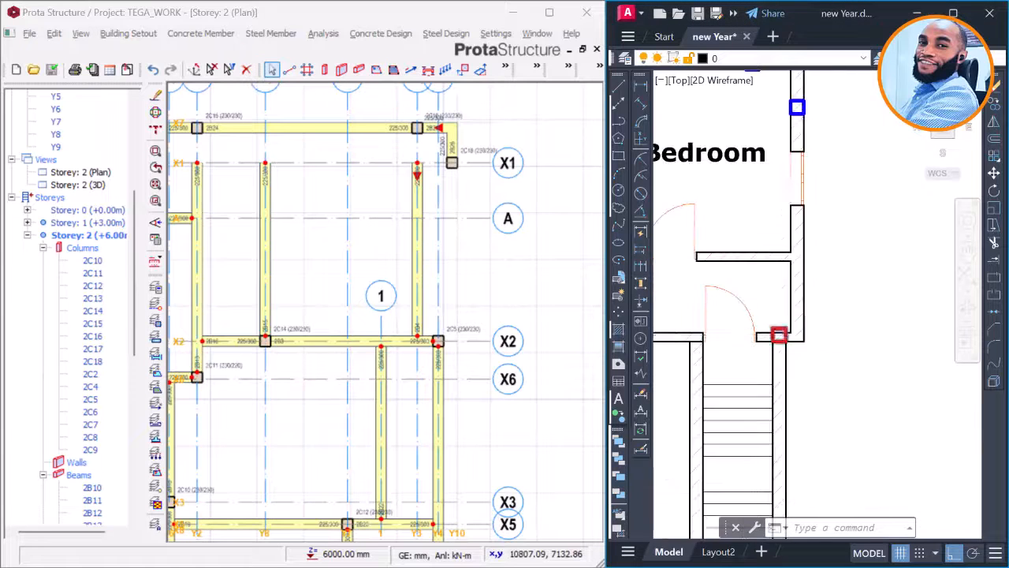
{"action": "scroll", "coordinate": [787, 328], "scroll_direction": "up", "scroll_amount": 2}
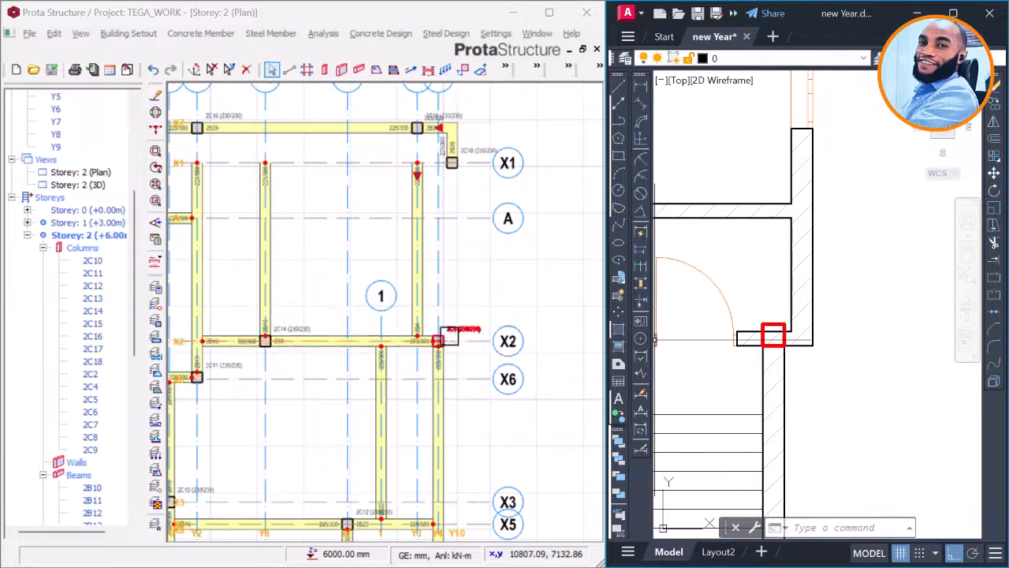
{"action": "scroll", "coordinate": [433, 343], "scroll_direction": "up", "scroll_amount": 2}
{"action": "scroll", "coordinate": [430, 339], "scroll_direction": "down", "scroll_amount": 1}
{"action": "scroll", "coordinate": [442, 337], "scroll_direction": "up", "scroll_amount": 3}
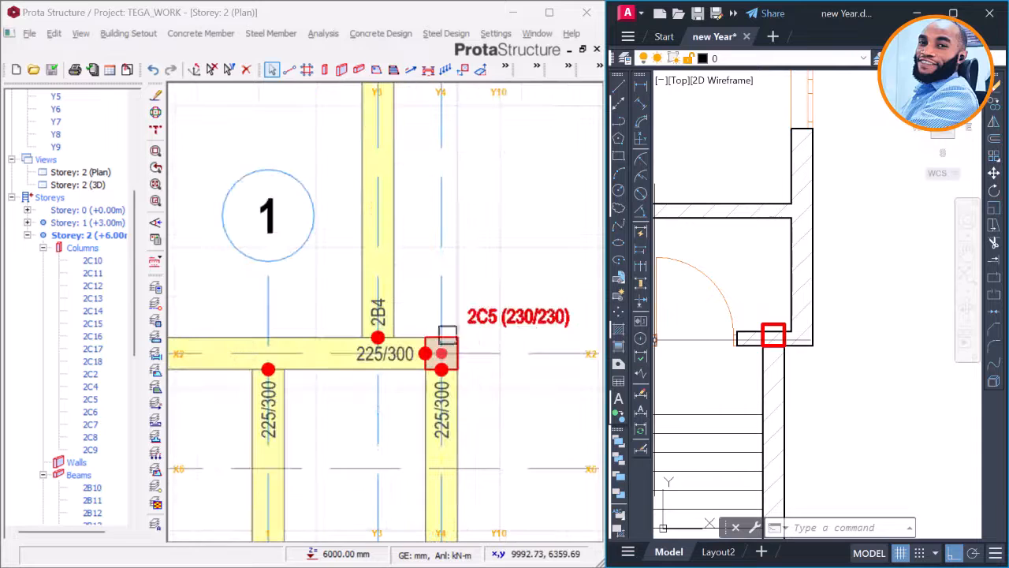
{"action": "left_click", "coordinate": [860, 325]}
{"action": "scroll", "coordinate": [860, 328], "scroll_direction": "down", "scroll_amount": 4}
{"action": "left_click", "coordinate": [872, 339]}
{"action": "scroll", "coordinate": [873, 338], "scroll_direction": "down", "scroll_amount": 2}
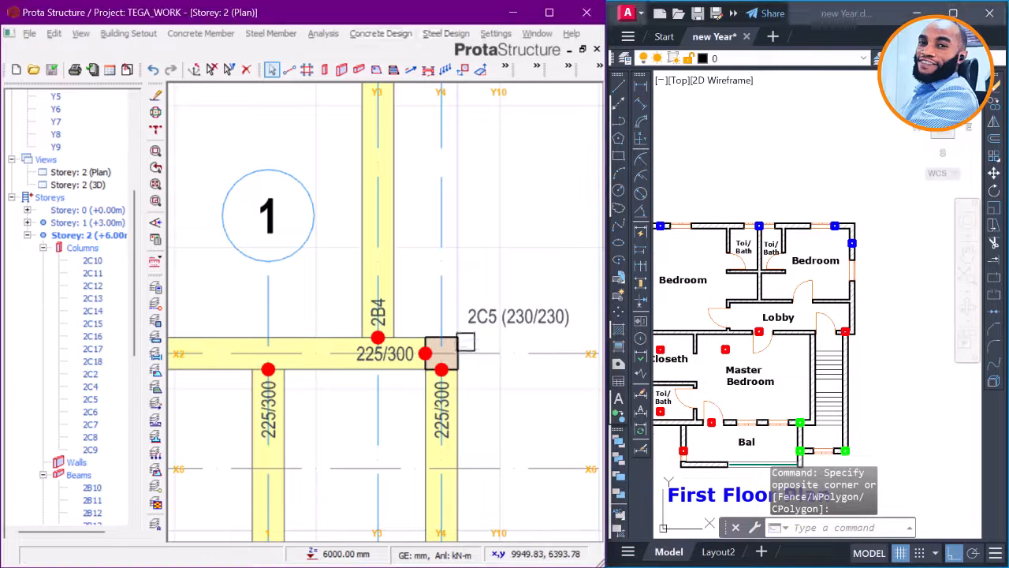
{"action": "scroll", "coordinate": [453, 343], "scroll_direction": "down", "scroll_amount": 3}
{"action": "middle_click_drag", "start_coordinate": [400, 381], "coordinate": [393, 349]}
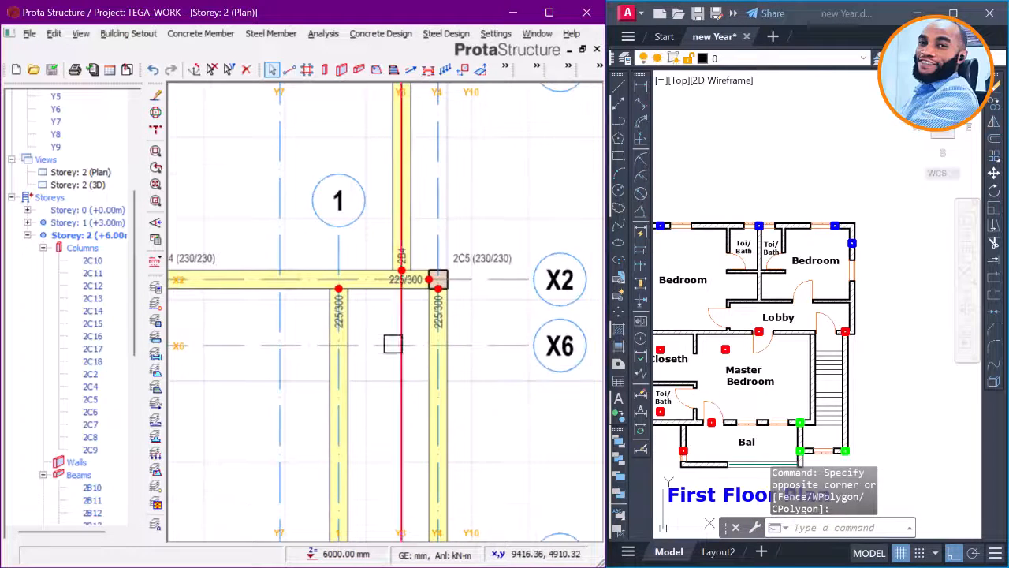
{"action": "scroll", "coordinate": [462, 270], "scroll_direction": "up", "scroll_amount": 2}
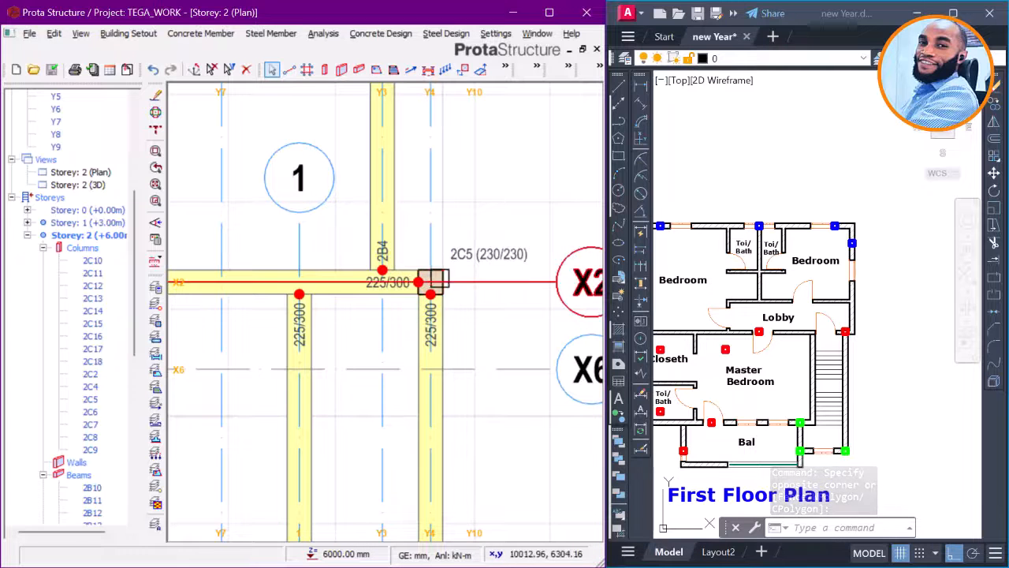
{"action": "scroll", "coordinate": [855, 339], "scroll_direction": "up", "scroll_amount": 5}
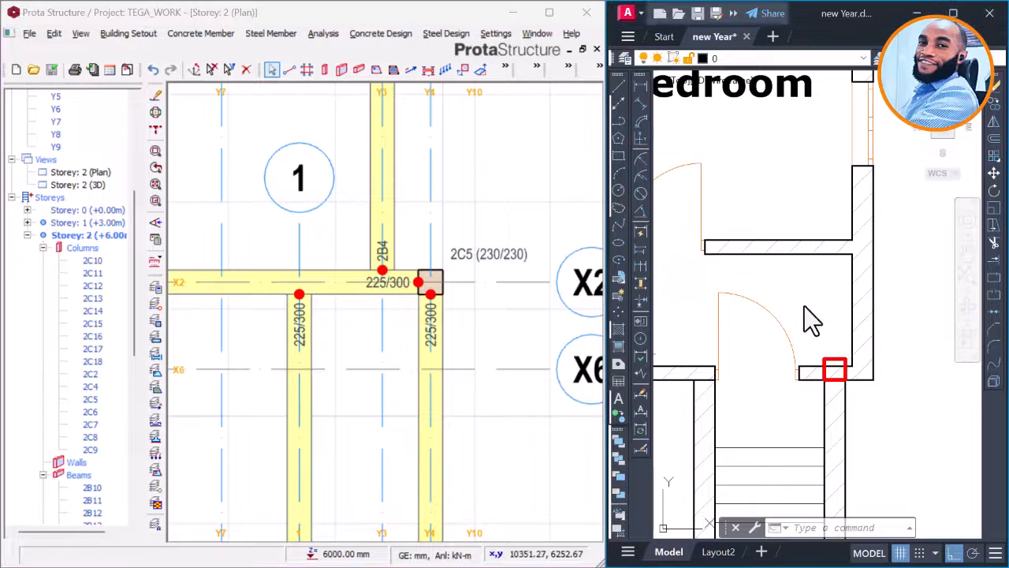
Step: In AutoCAD, copy the red staircase column onto the outer wall corner, aligning its lower corner with the wall's outer corner
{"action": "scroll", "coordinate": [810, 322], "scroll_direction": "down", "scroll_amount": 3}
{"action": "scroll", "coordinate": [793, 364], "scroll_direction": "up", "scroll_amount": 4}
{"action": "scroll", "coordinate": [791, 349], "scroll_direction": "up", "scroll_amount": 2}
{"action": "left_click", "coordinate": [789, 342]}
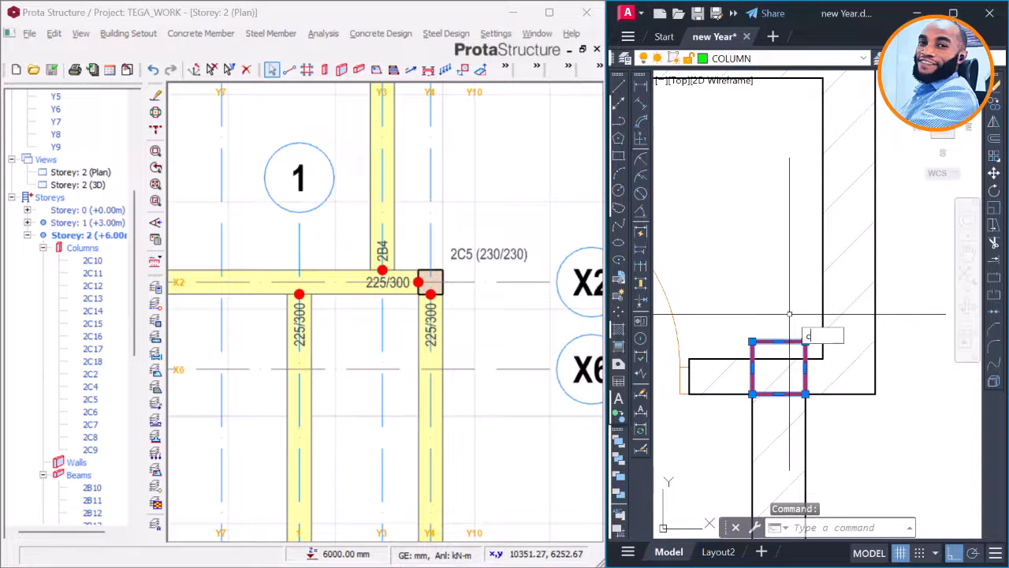
{"action": "type", "text": "co"}
{"action": "key", "text": "Return"}
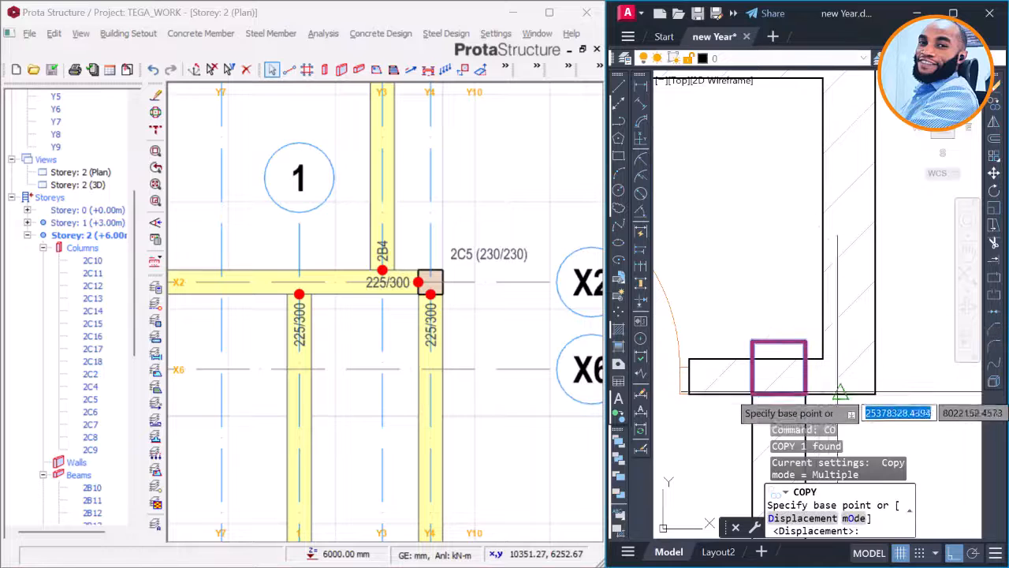
{"action": "scroll", "coordinate": [816, 393], "scroll_direction": "up", "scroll_amount": 3}
{"action": "left_click", "coordinate": [789, 399]}
{"action": "scroll", "coordinate": [743, 392], "scroll_direction": "down", "scroll_amount": 4}
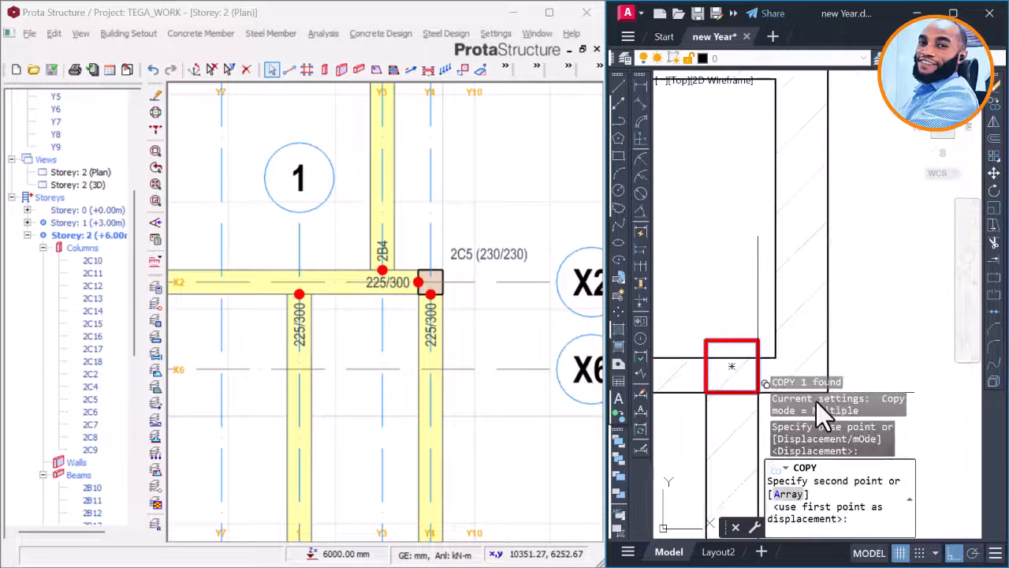
{"action": "scroll", "coordinate": [840, 355], "scroll_direction": "up", "scroll_amount": 4}
{"action": "scroll", "coordinate": [805, 309], "scroll_direction": "down", "scroll_amount": 4}
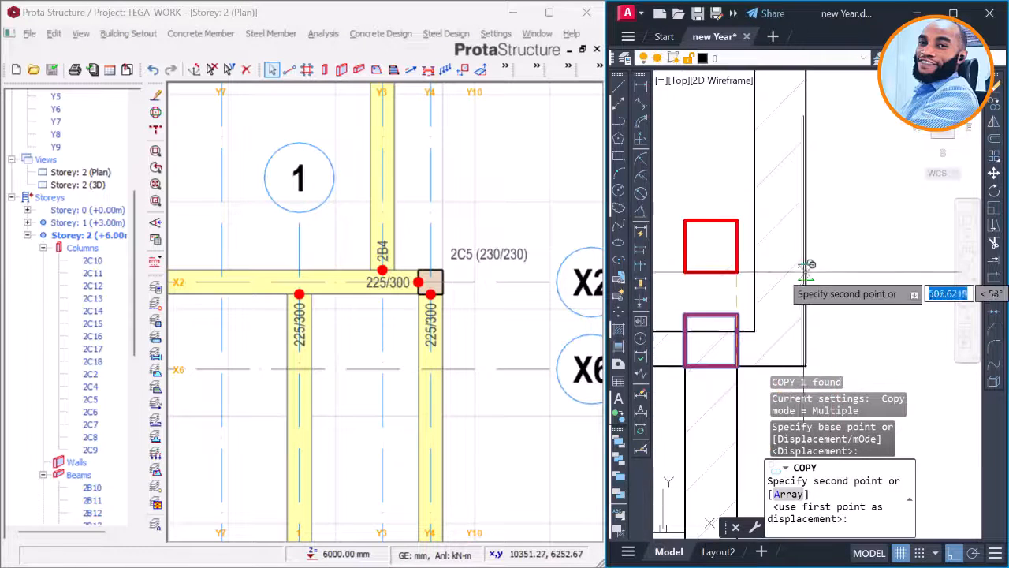
{"action": "left_click", "coordinate": [818, 331]}
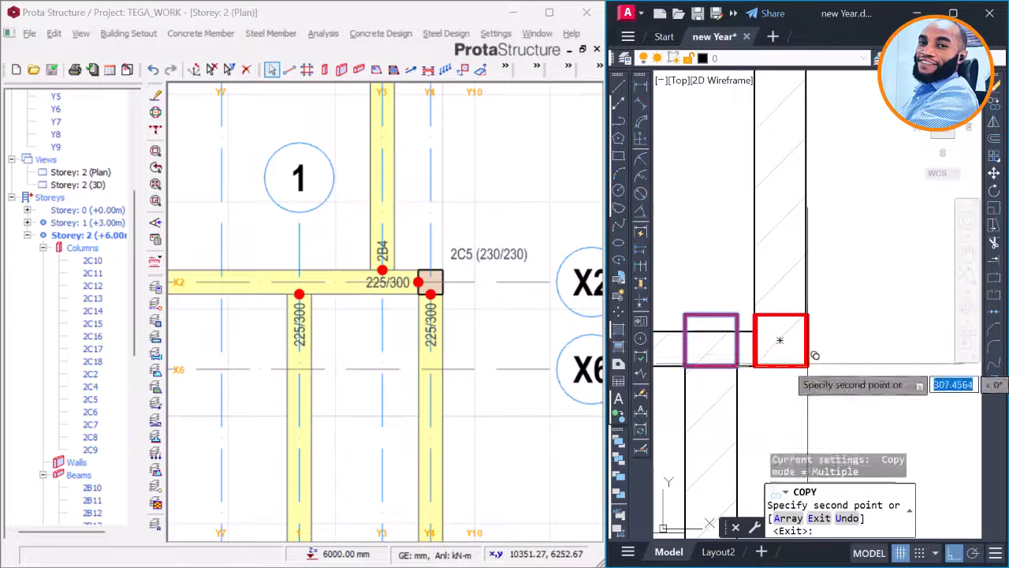
{"action": "key", "text": "Escape"}
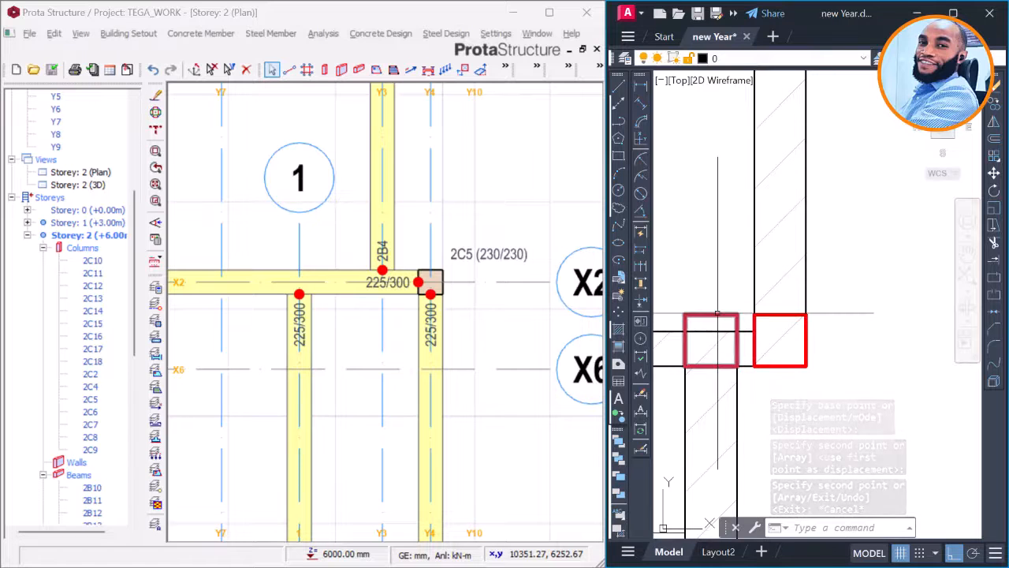
Step: Match the copied corner column's properties to those of the blue column on the bedroom's outer wall
{"action": "type", "text": "ma"}
{"action": "key", "text": "Return"}
{"action": "scroll", "coordinate": [804, 376], "scroll_direction": "down", "scroll_amount": 7}
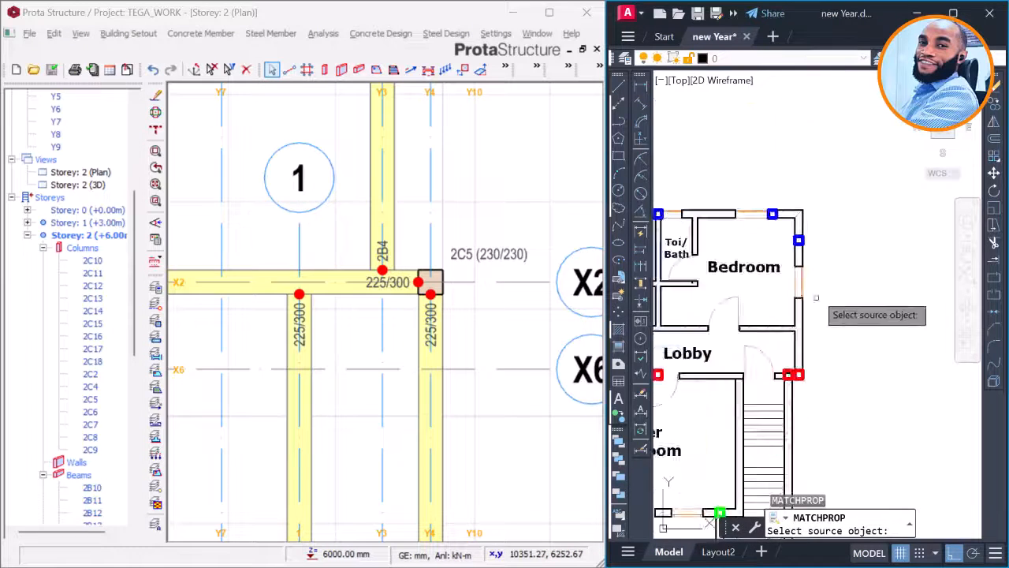
{"action": "scroll", "coordinate": [805, 258], "scroll_direction": "up", "scroll_amount": 4}
{"action": "left_click", "coordinate": [778, 215]}
{"action": "scroll", "coordinate": [779, 214], "scroll_direction": "down", "scroll_amount": 3}
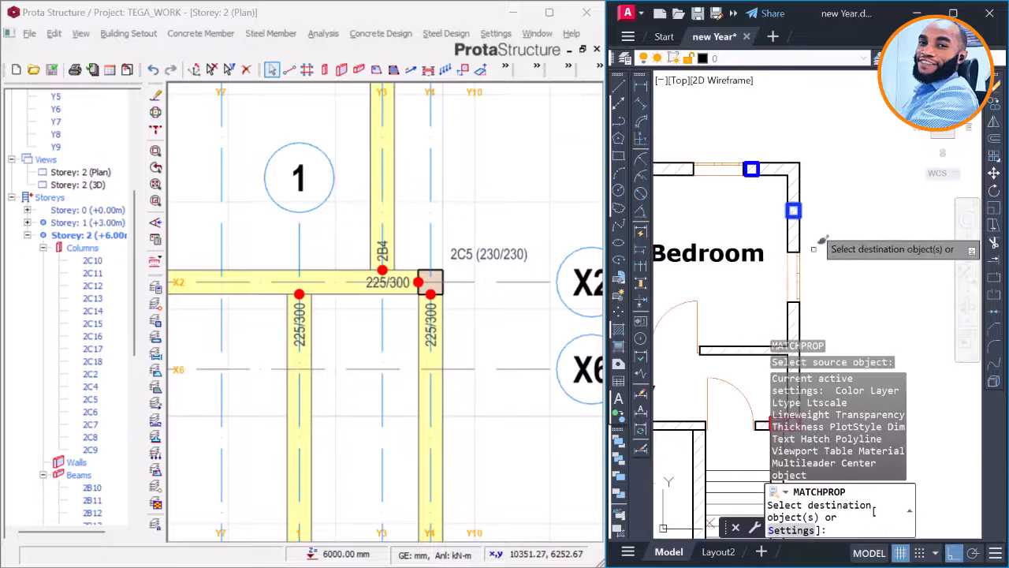
{"action": "scroll", "coordinate": [755, 211], "scroll_direction": "up", "scroll_amount": 3}
{"action": "scroll", "coordinate": [763, 296], "scroll_direction": "up", "scroll_amount": 4}
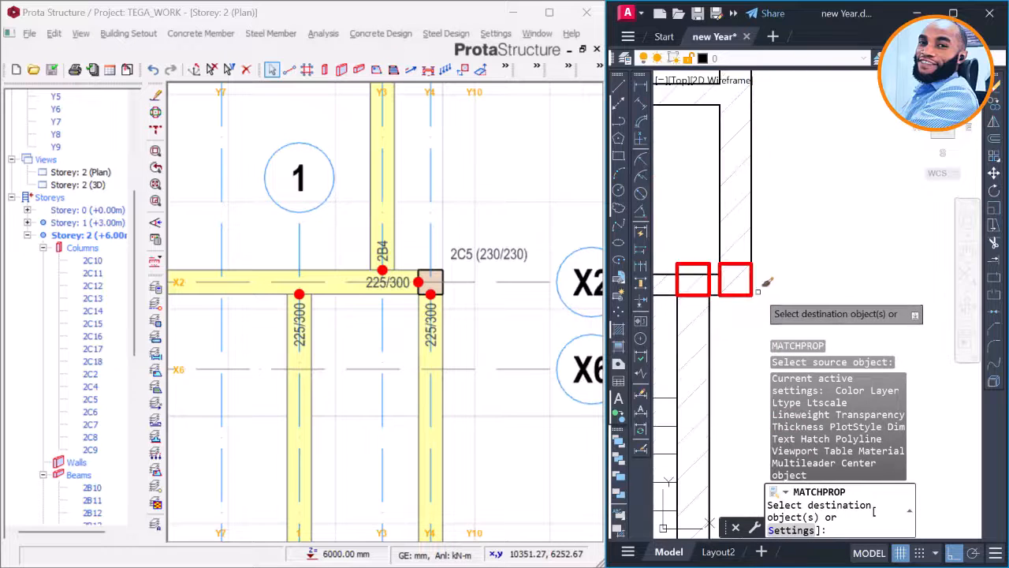
{"action": "left_click", "coordinate": [759, 287]}
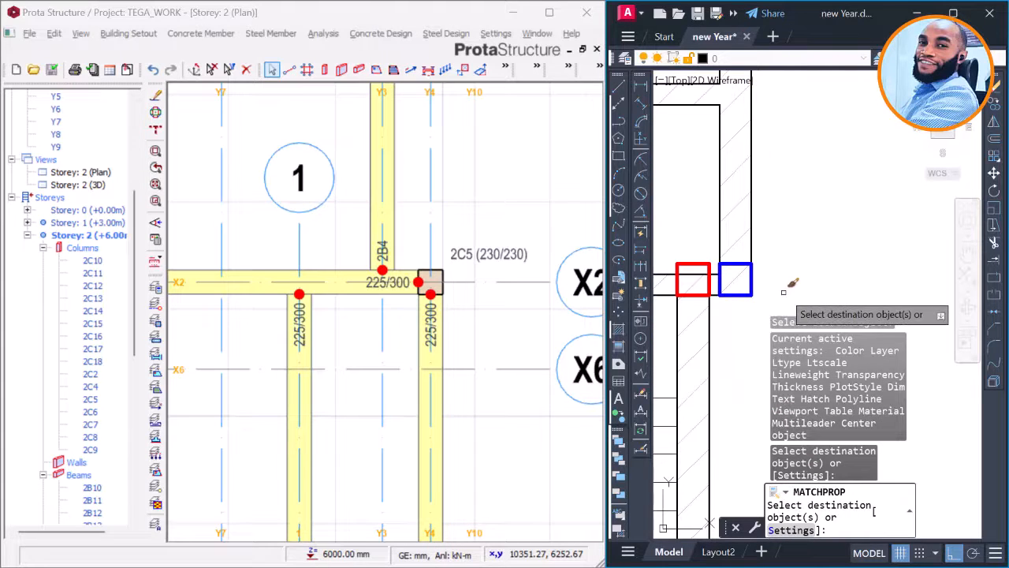
{"action": "key", "text": "Escape"}
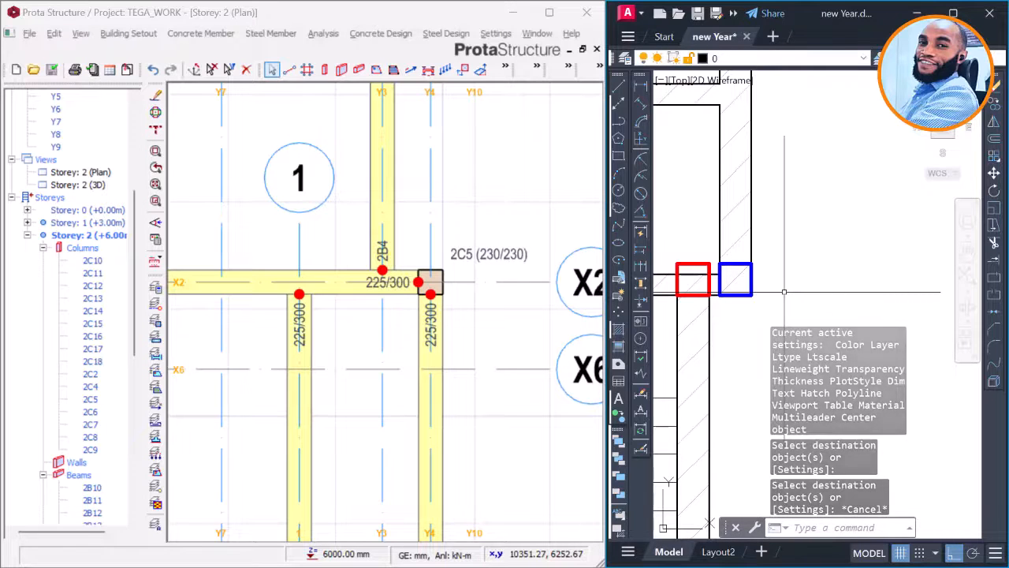
Step: In ProtaStructure, insert a 230/230 column at axes X2 and Y10 using the properties of column 2C18
{"action": "middle_click_drag", "start_coordinate": [736, 288], "coordinate": [840, 285]}
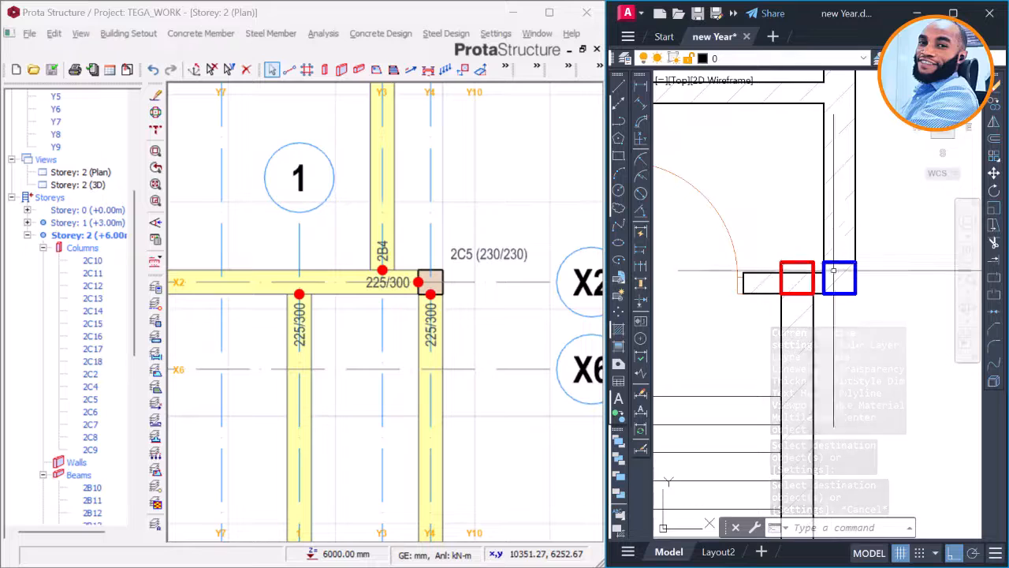
{"action": "scroll", "coordinate": [836, 278], "scroll_direction": "up", "scroll_amount": 2}
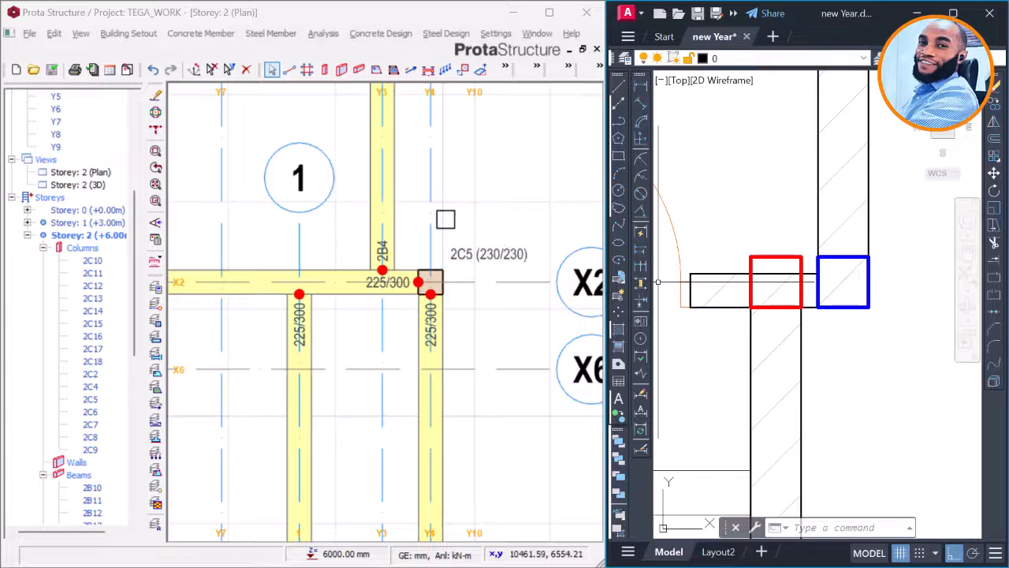
{"action": "scroll", "coordinate": [446, 220], "scroll_direction": "down", "scroll_amount": 4}
{"action": "scroll", "coordinate": [459, 220], "scroll_direction": "up", "scroll_amount": 2}
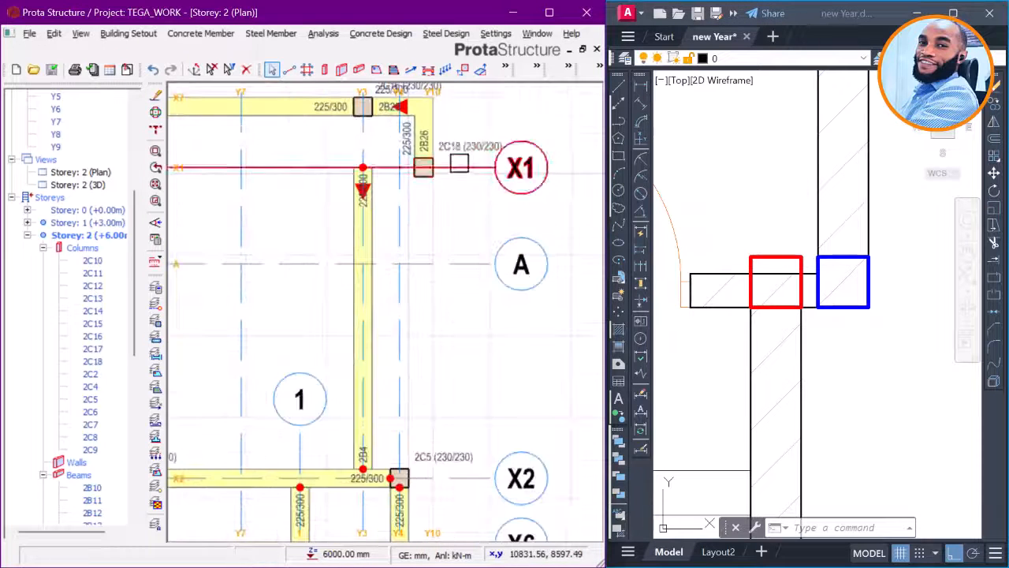
{"action": "right_click", "coordinate": [469, 123]}
{"action": "key", "text": "Escape"}
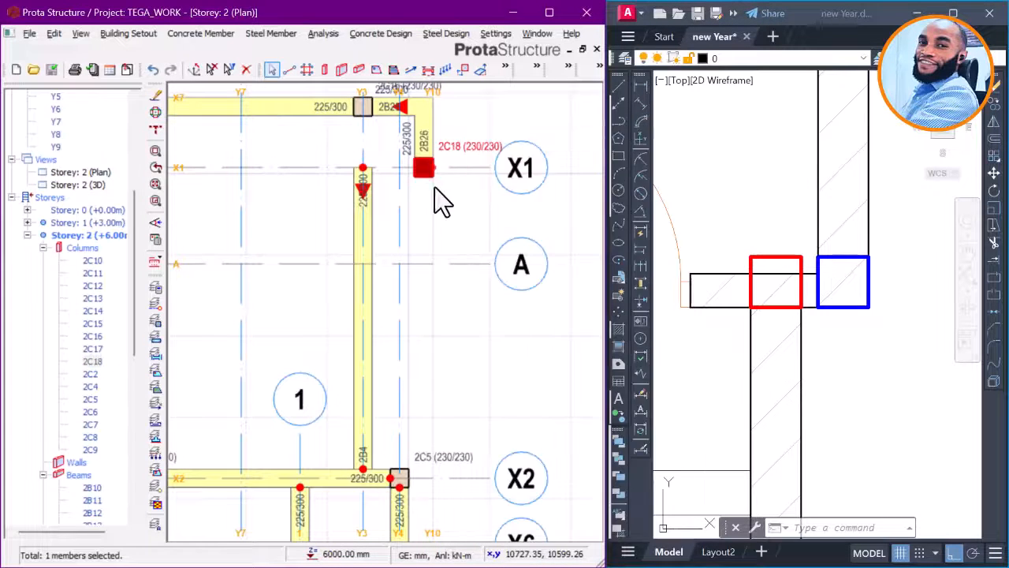
{"action": "scroll", "coordinate": [454, 235], "scroll_direction": "down", "scroll_amount": 2}
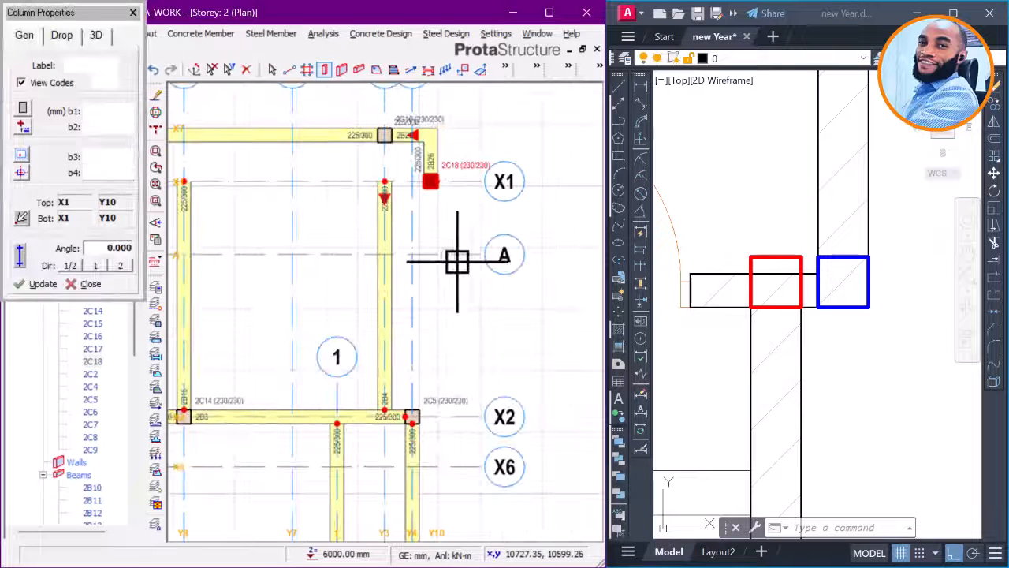
{"action": "middle_click_drag", "start_coordinate": [413, 472], "coordinate": [438, 381]}
{"action": "scroll", "coordinate": [438, 381], "scroll_direction": "up", "scroll_amount": 2}
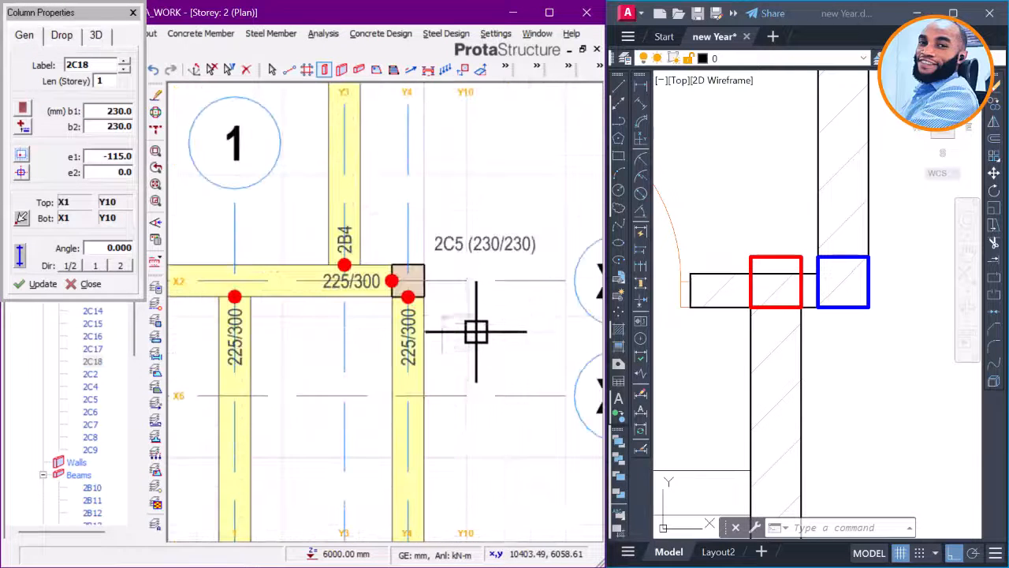
{"action": "left_click", "coordinate": [466, 281]}
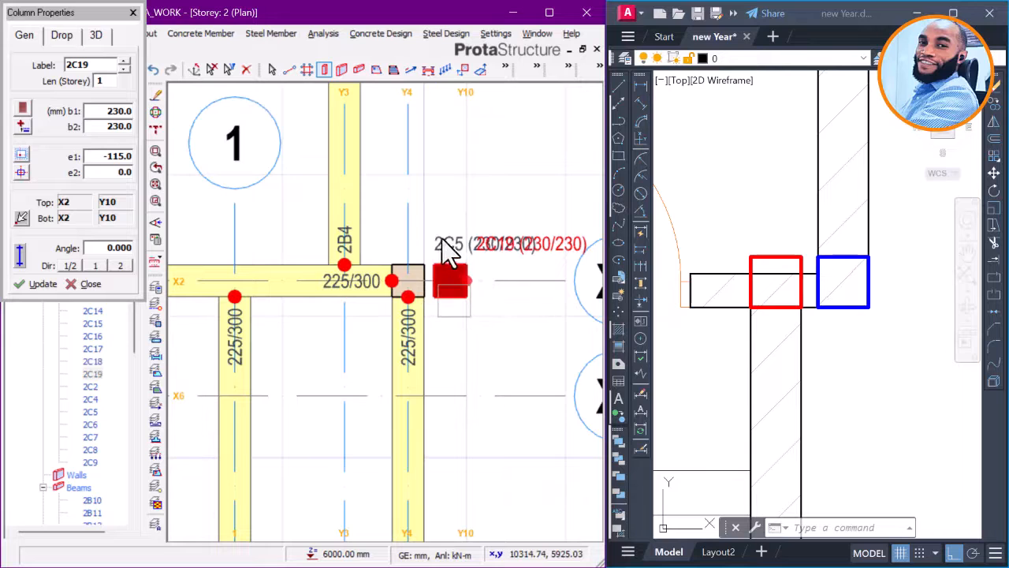
{"action": "key", "text": "Escape"}
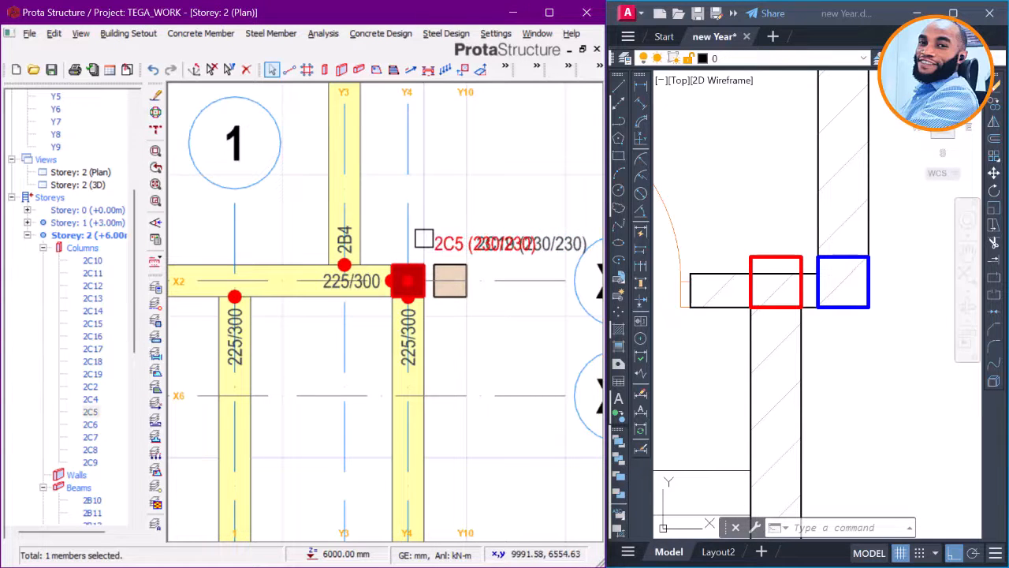
Step: Delete column 2C5 at the intersection of axes X2 and Y4
{"action": "scroll", "coordinate": [430, 229], "scroll_direction": "down", "scroll_amount": 3}
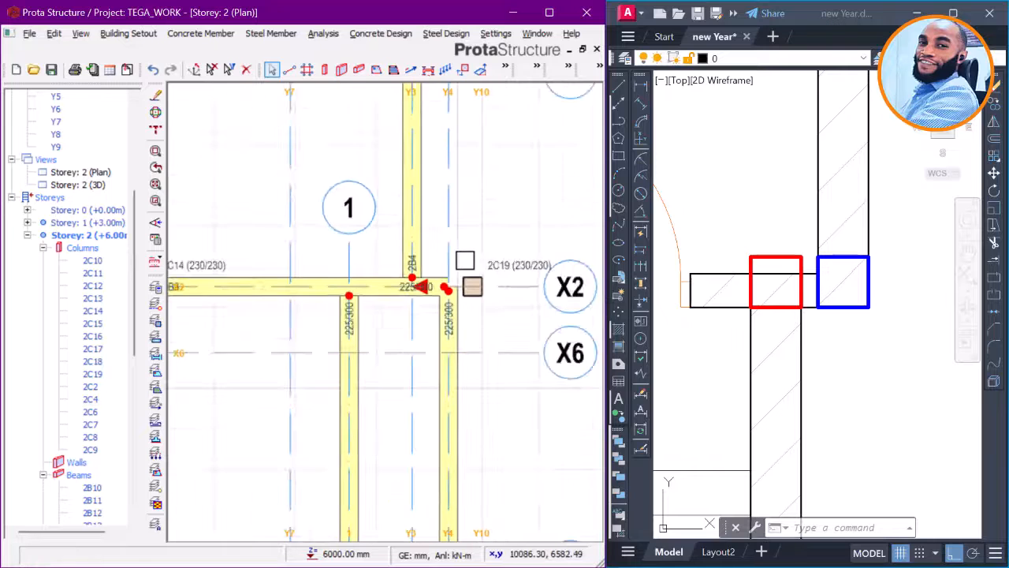
{"action": "scroll", "coordinate": [482, 331], "scroll_direction": "up", "scroll_amount": 2}
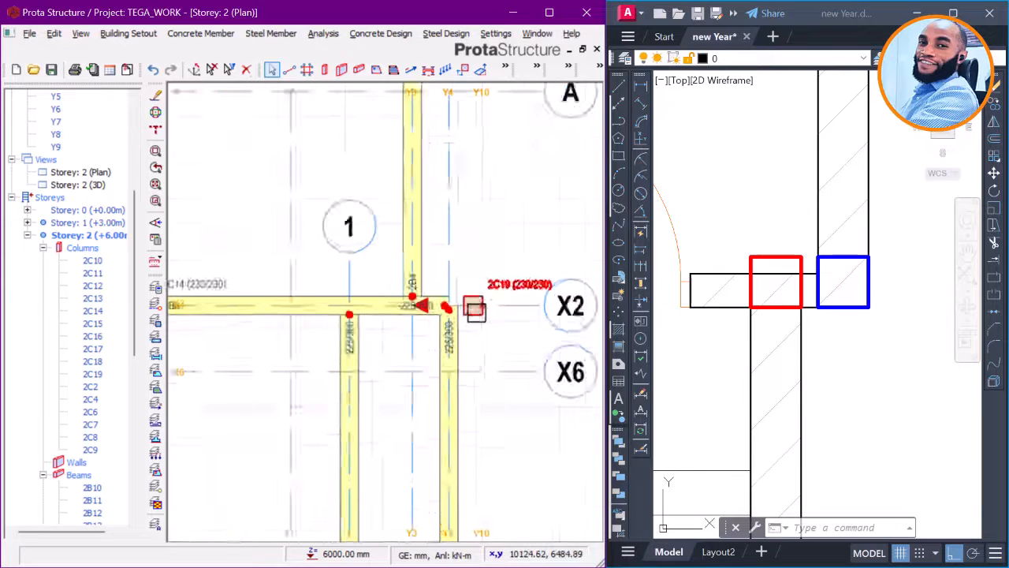
{"action": "scroll", "coordinate": [449, 469], "scroll_direction": "down", "scroll_amount": 3}
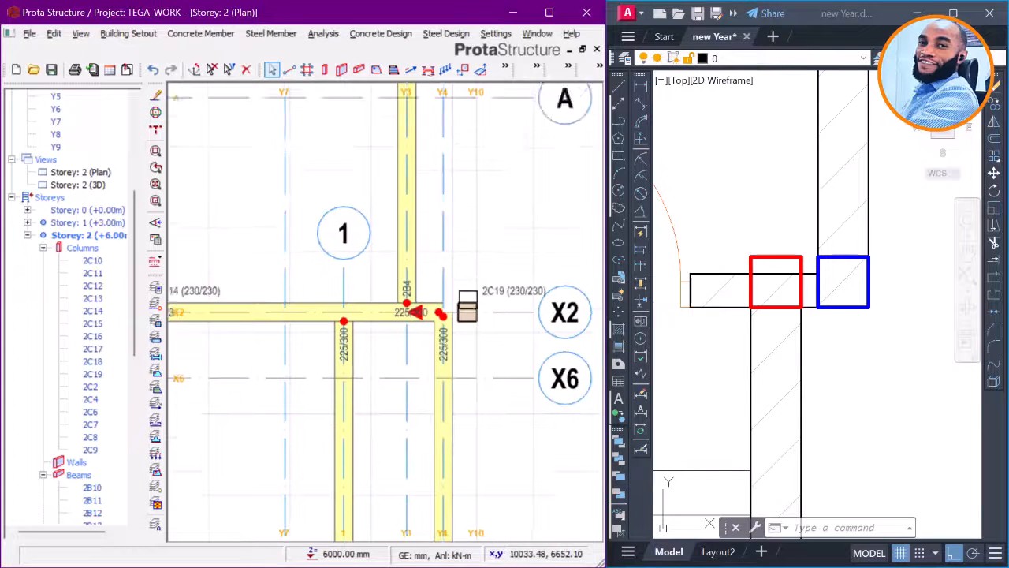
Step: Add a 225/300 beam along axis Y10 from column 2C18 at X1 to column 2C19 at X2, using beam 2B26's properties
{"action": "middle_click_drag", "start_coordinate": [477, 292], "coordinate": [481, 328]}
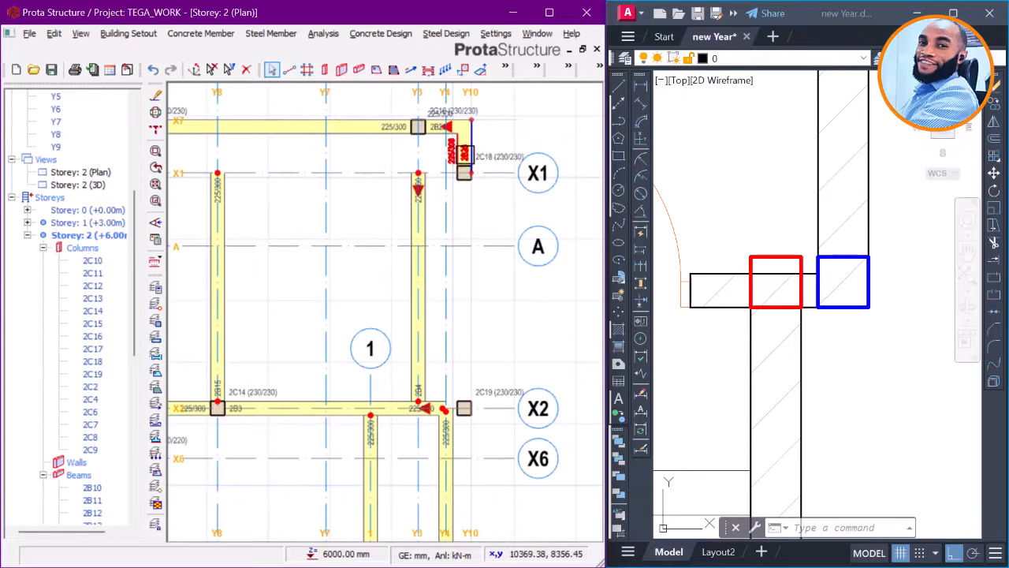
{"action": "right_click", "coordinate": [489, 144]}
{"action": "left_click", "coordinate": [506, 156]}
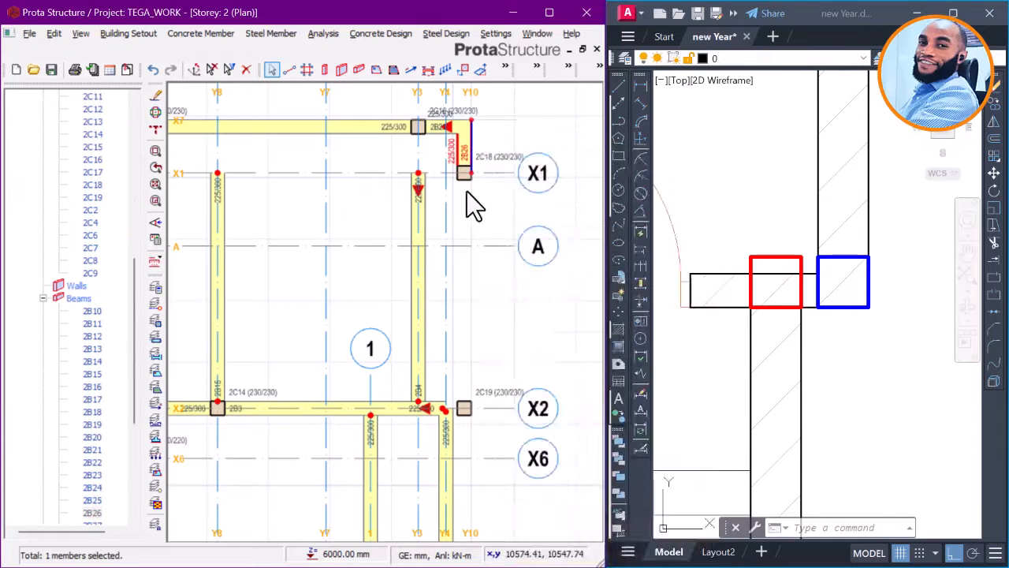
{"action": "scroll", "coordinate": [721, 300], "scroll_direction": "down", "scroll_amount": 5}
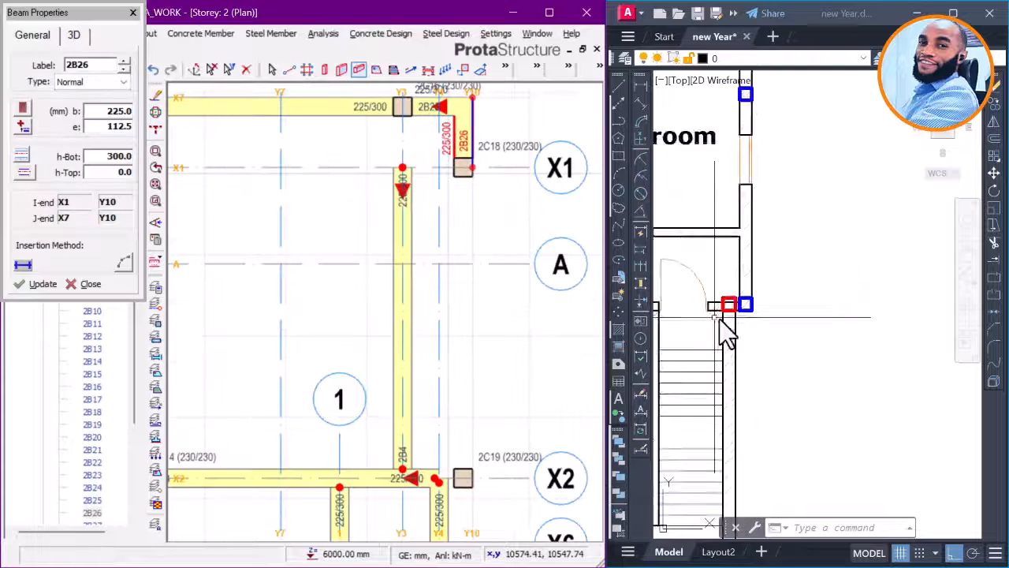
{"action": "scroll", "coordinate": [748, 259], "scroll_direction": "up", "scroll_amount": 2}
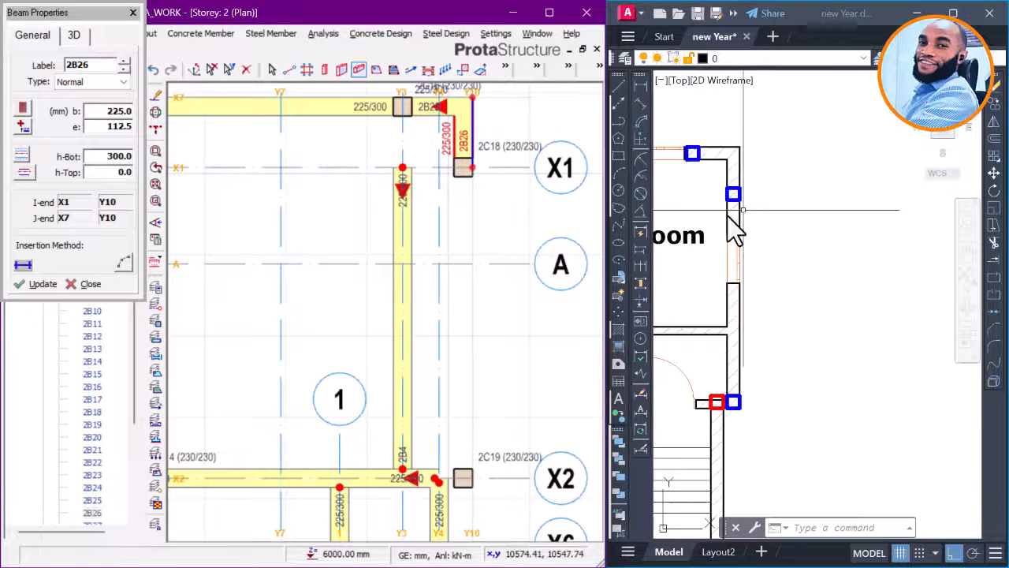
{"action": "left_click", "coordinate": [471, 167]}
{"action": "left_click", "coordinate": [471, 478]}
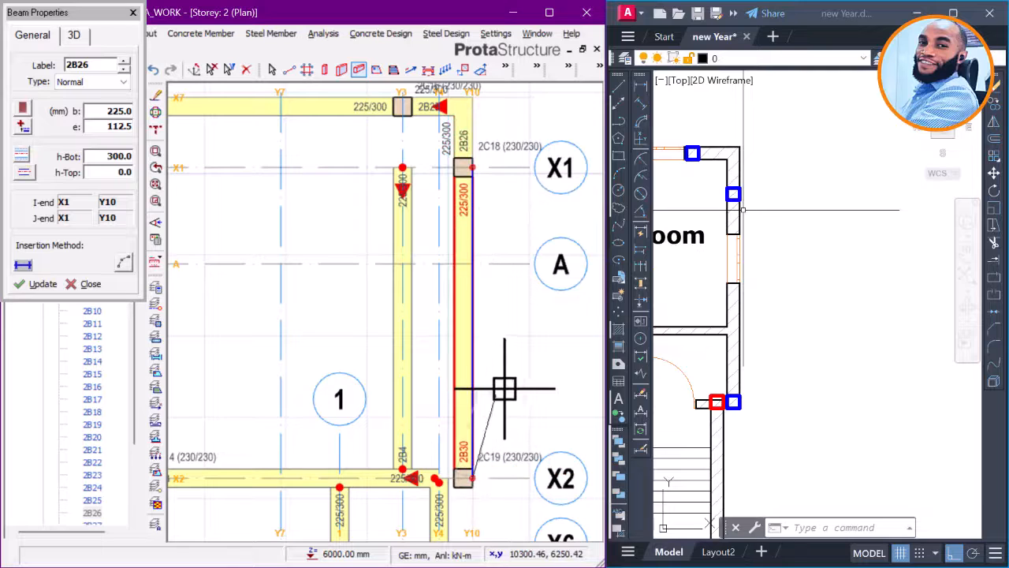
{"action": "key", "text": "Escape"}
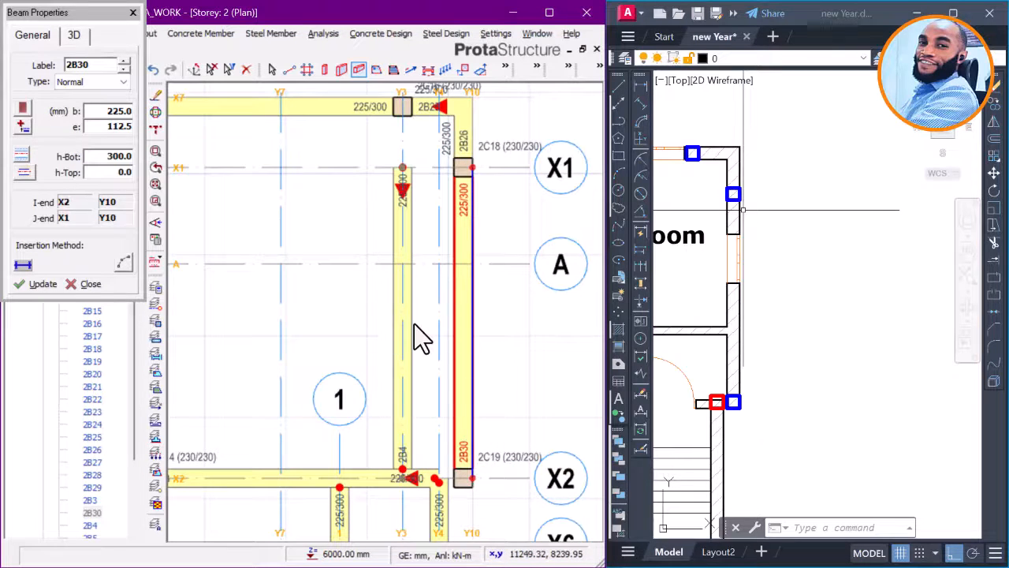
{"action": "key", "text": "Escape"}
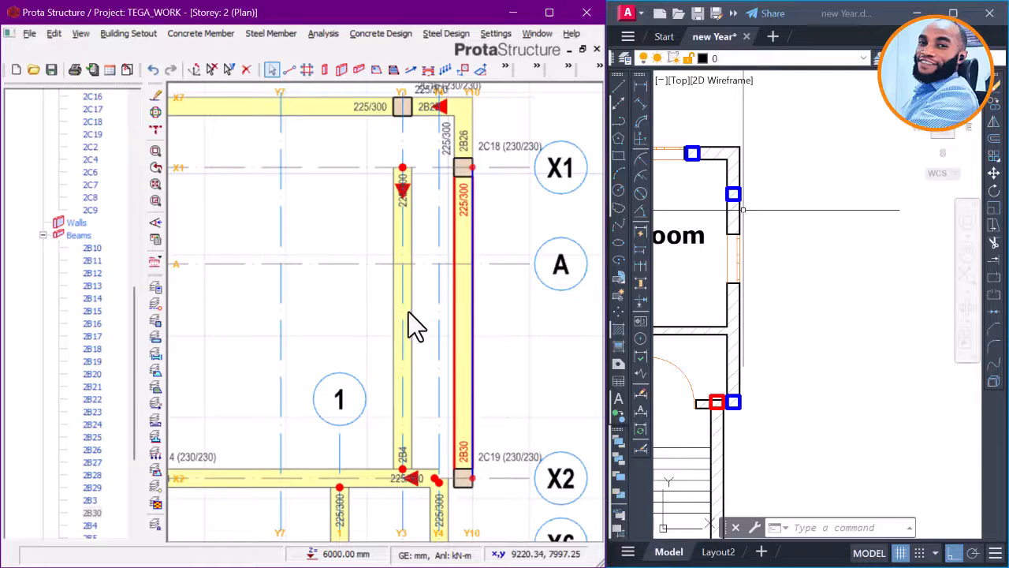
Step: Delete beam 2B4 on axis Y3 between axes X1 and X2
{"action": "left_click", "coordinate": [395, 304]}
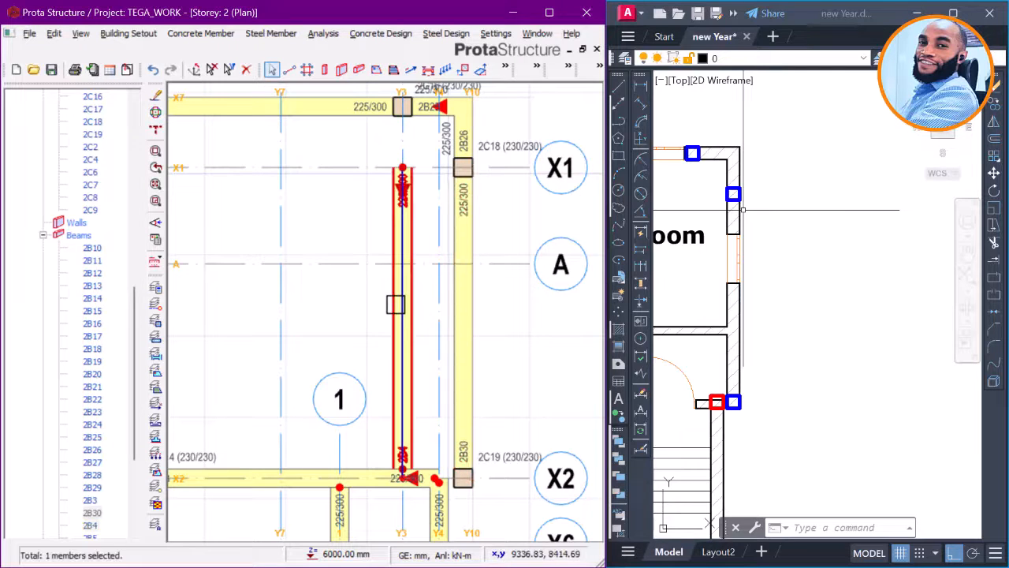
{"action": "scroll", "coordinate": [851, 328], "scroll_direction": "down", "scroll_amount": 5}
{"action": "scroll", "coordinate": [788, 260], "scroll_direction": "up", "scroll_amount": 2}
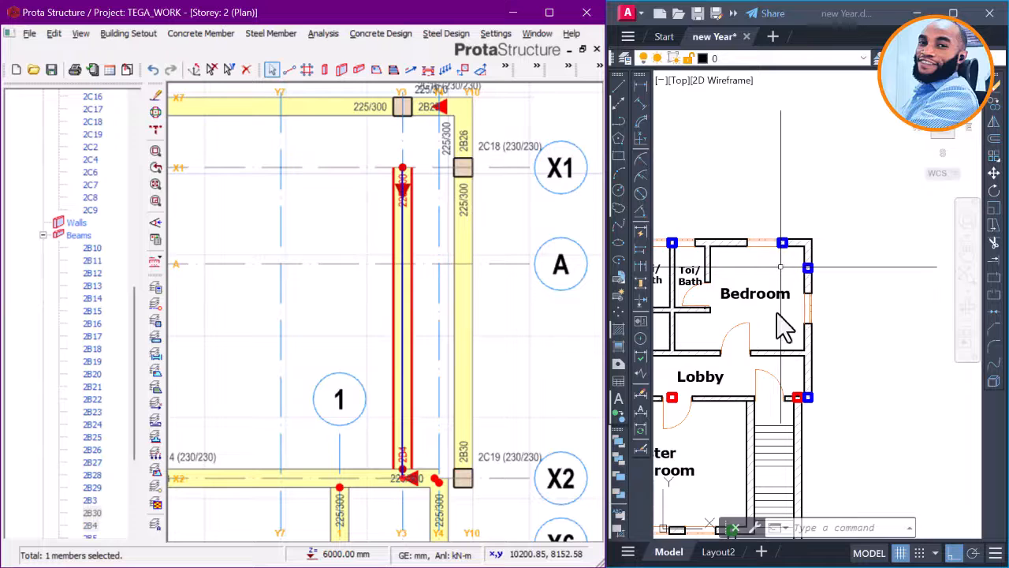
{"action": "key", "text": "Delete"}
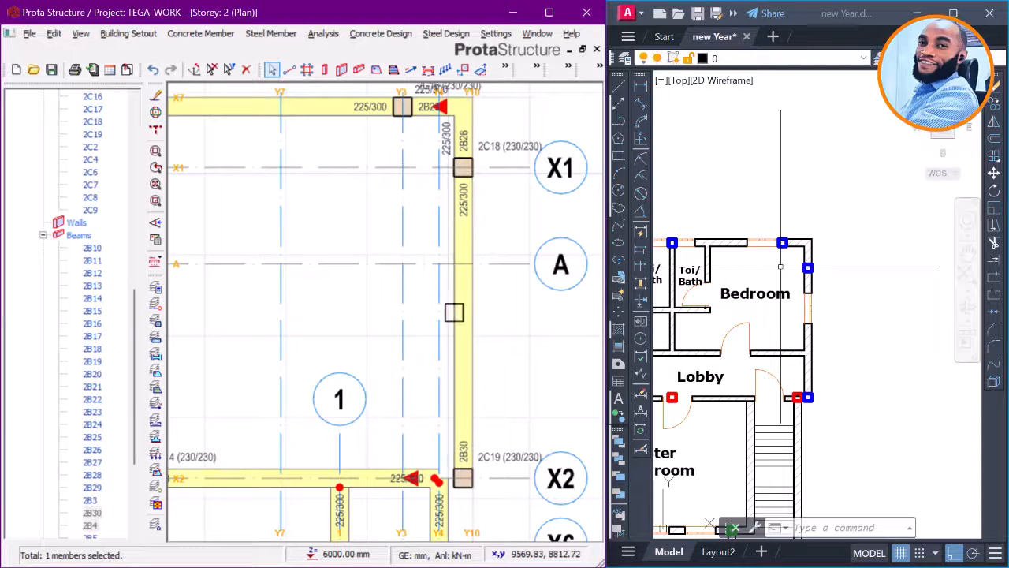
Step: Examine the Storey 2 beams and columns along axis X2, between Y2 and Y10, against the AutoCAD first floor layout around the lobby
{"action": "scroll", "coordinate": [495, 284], "scroll_direction": "down", "scroll_amount": 3}
{"action": "scroll", "coordinate": [442, 415], "scroll_direction": "up", "scroll_amount": 2}
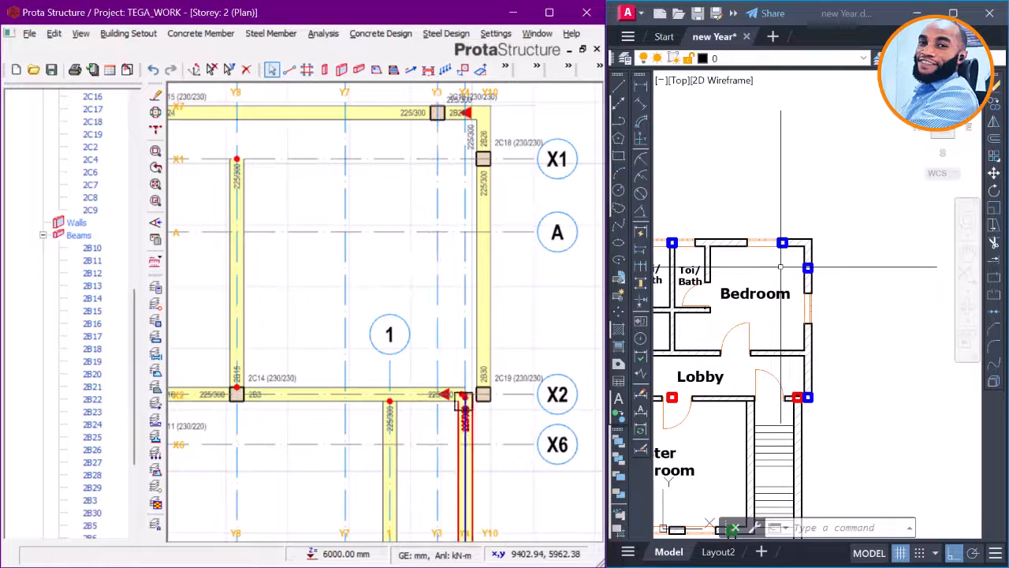
{"action": "scroll", "coordinate": [461, 398], "scroll_direction": "down", "scroll_amount": 1}
{"action": "scroll", "coordinate": [454, 391], "scroll_direction": "up", "scroll_amount": 4}
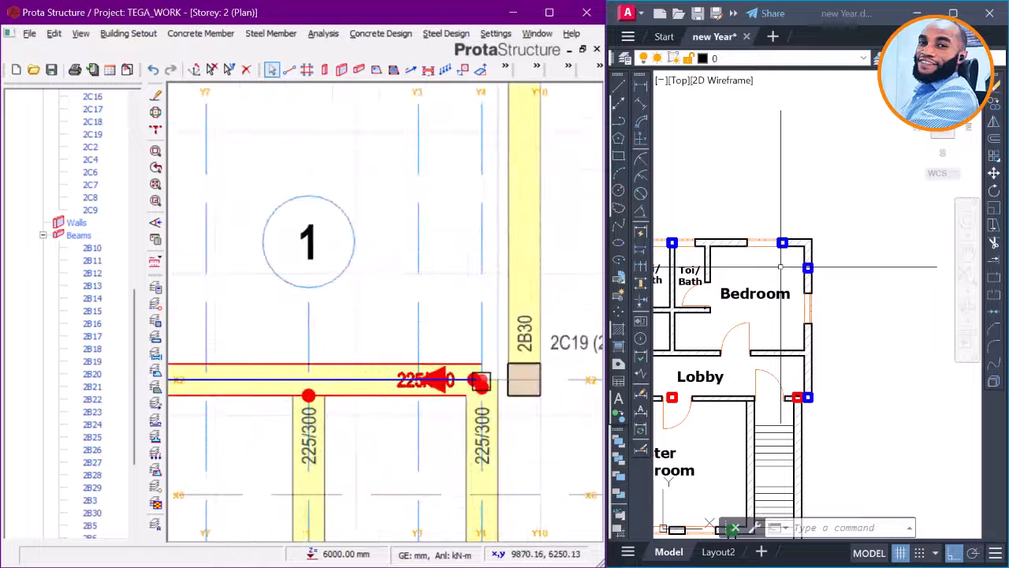
{"action": "scroll", "coordinate": [473, 383], "scroll_direction": "down", "scroll_amount": 3}
{"action": "scroll", "coordinate": [534, 384], "scroll_direction": "up", "scroll_amount": 1}
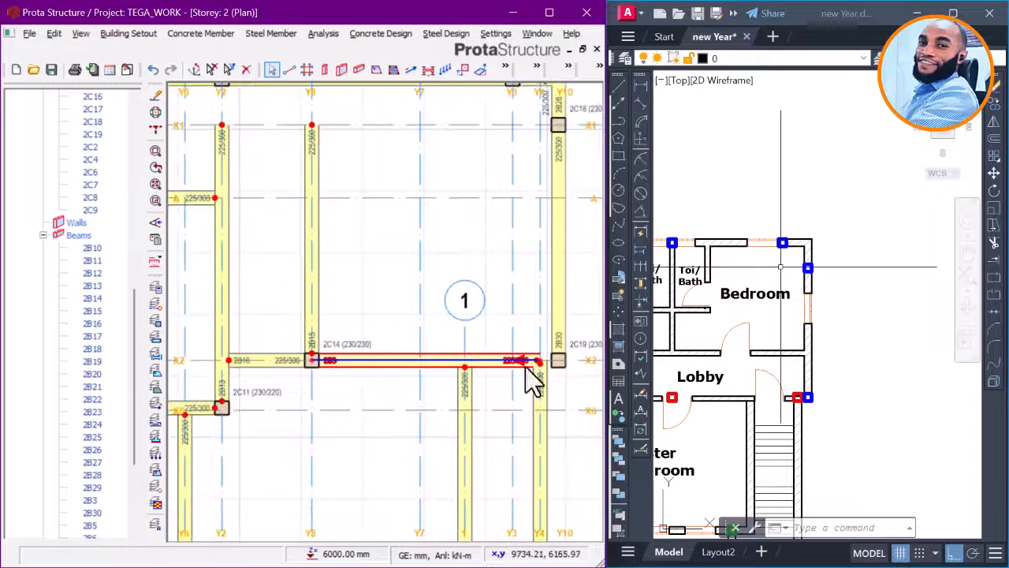
{"action": "scroll", "coordinate": [533, 384], "scroll_direction": "down", "scroll_amount": 1}
{"action": "left_click", "coordinate": [699, 389]}
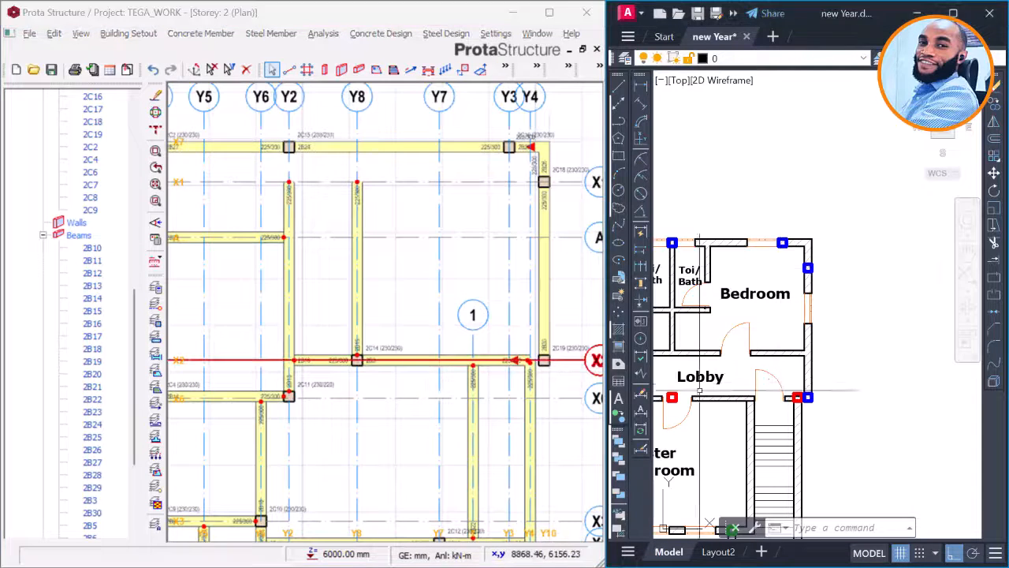
{"action": "middle_click_drag", "start_coordinate": [699, 390], "coordinate": [806, 367]}
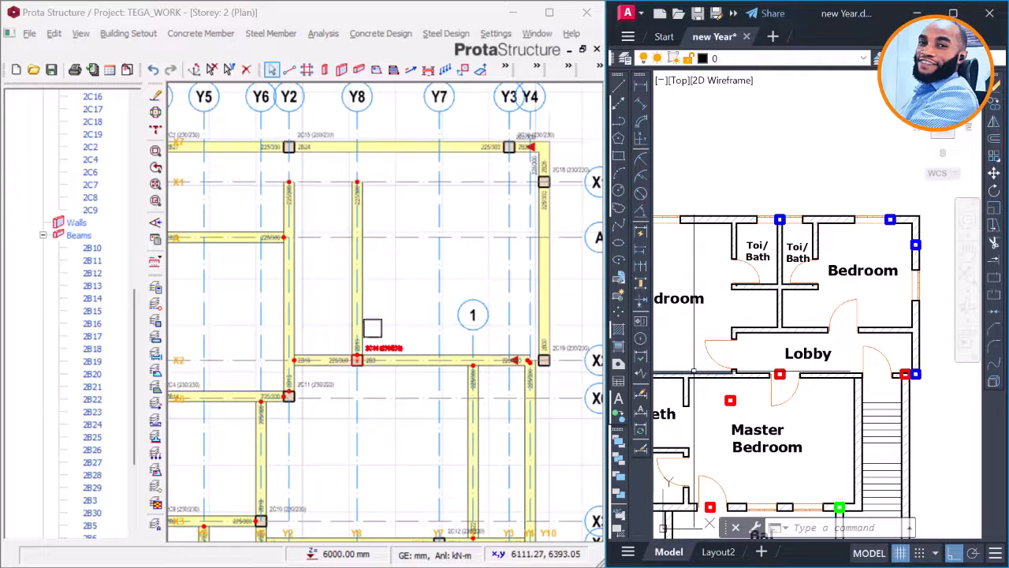
{"action": "scroll", "coordinate": [350, 364], "scroll_direction": "up", "scroll_amount": 2}
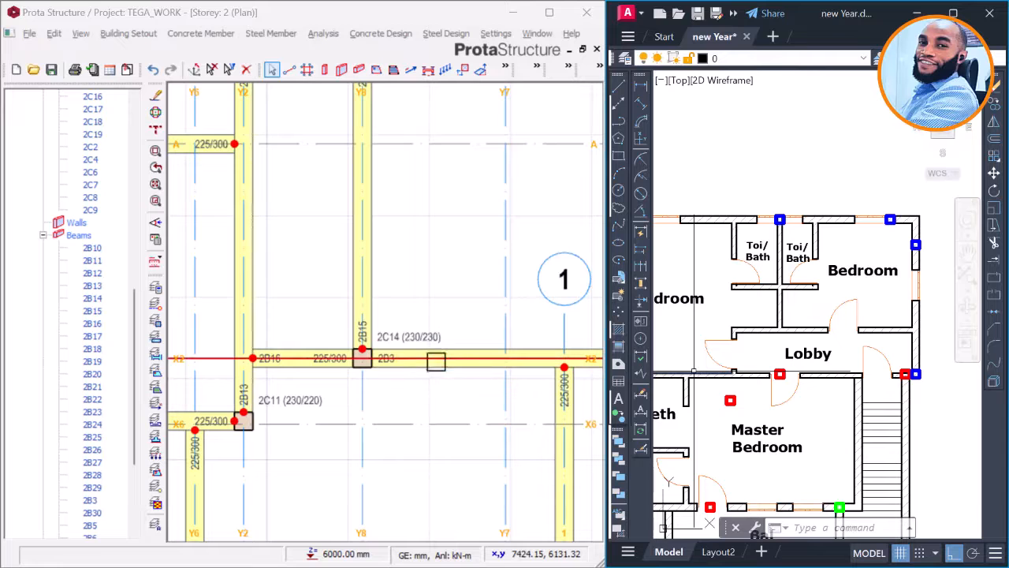
{"action": "scroll", "coordinate": [469, 351], "scroll_direction": "down", "scroll_amount": 3}
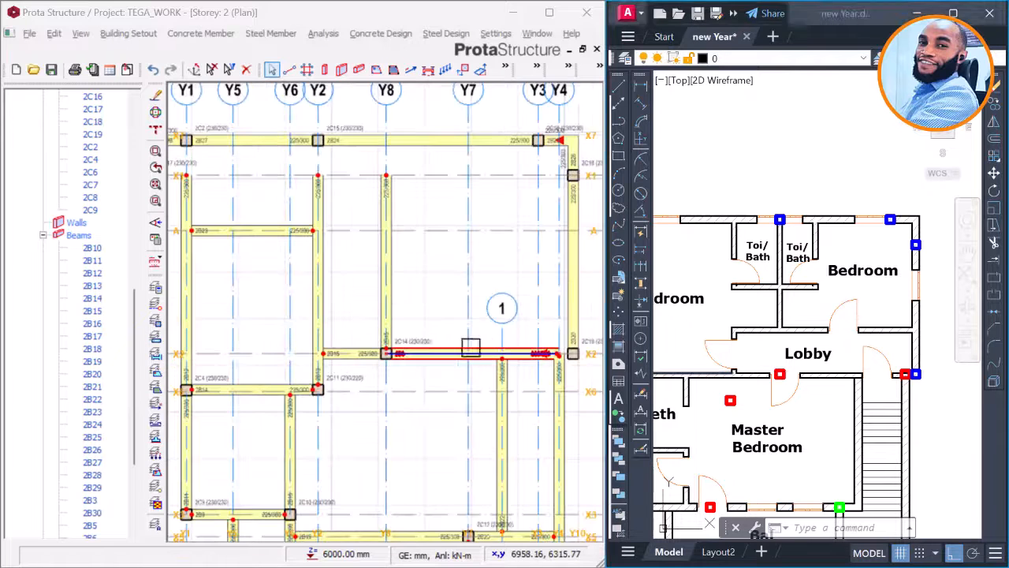
{"action": "scroll", "coordinate": [513, 360], "scroll_direction": "up", "scroll_amount": 3}
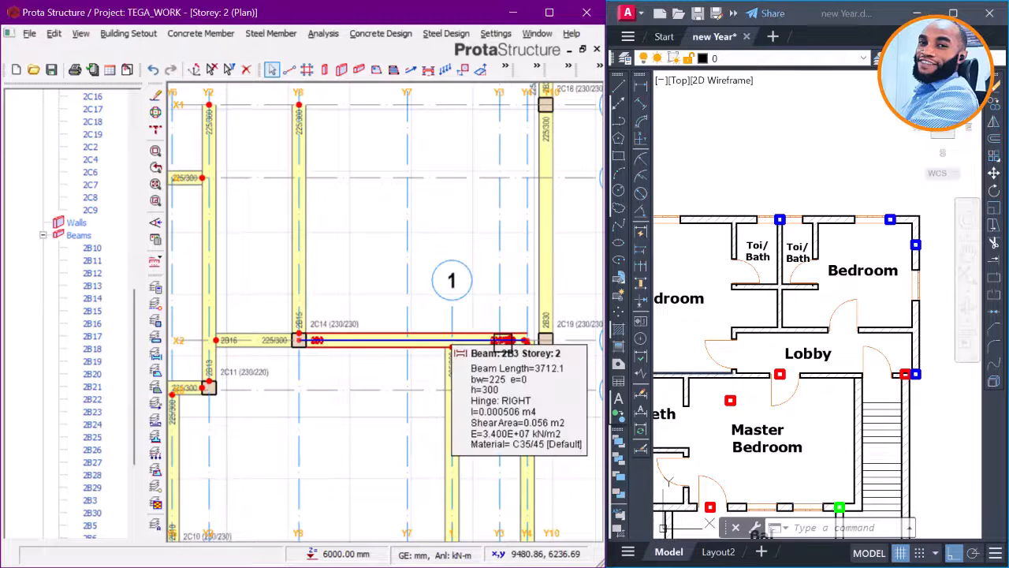
{"action": "scroll", "coordinate": [409, 308], "scroll_direction": "down", "scroll_amount": 2}
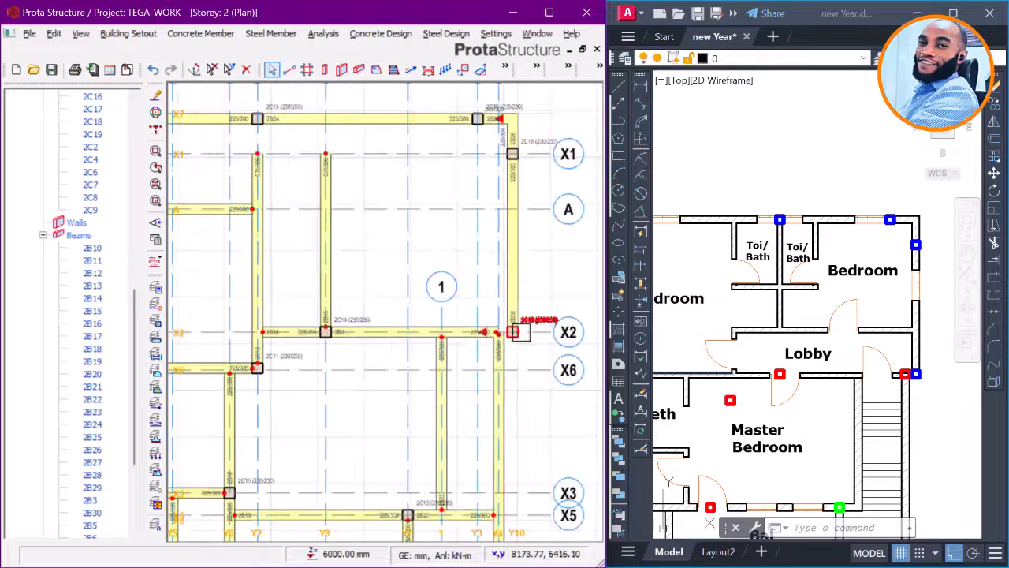
{"action": "scroll", "coordinate": [513, 329], "scroll_direction": "up", "scroll_amount": 4}
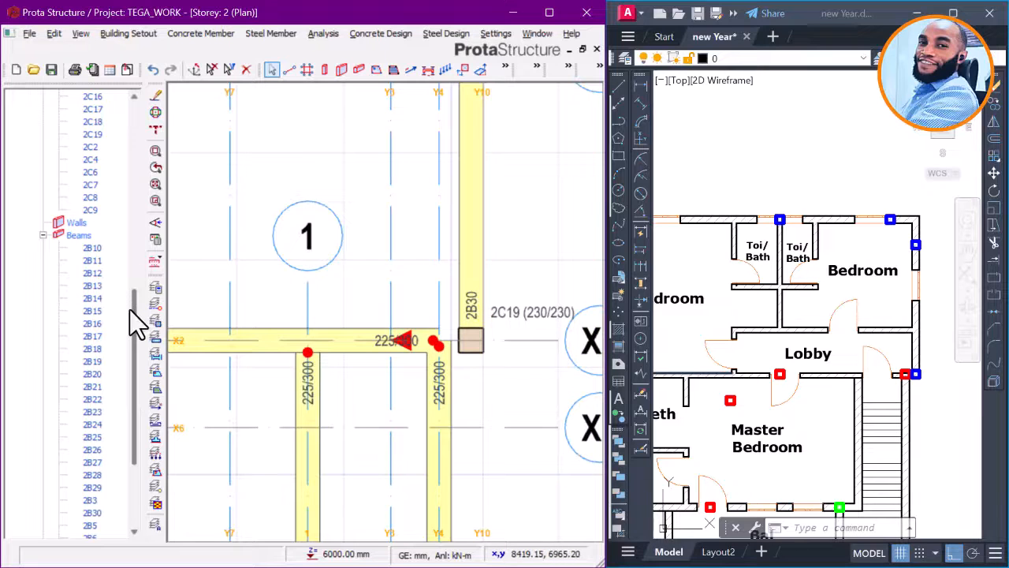
Step: Compare the Storey 1 and Storey 2 plans around axes X2 and Y10 to check column 2C19 against the slab edge below
{"action": "scroll", "coordinate": [135, 323], "scroll_direction": "up", "scroll_amount": 7}
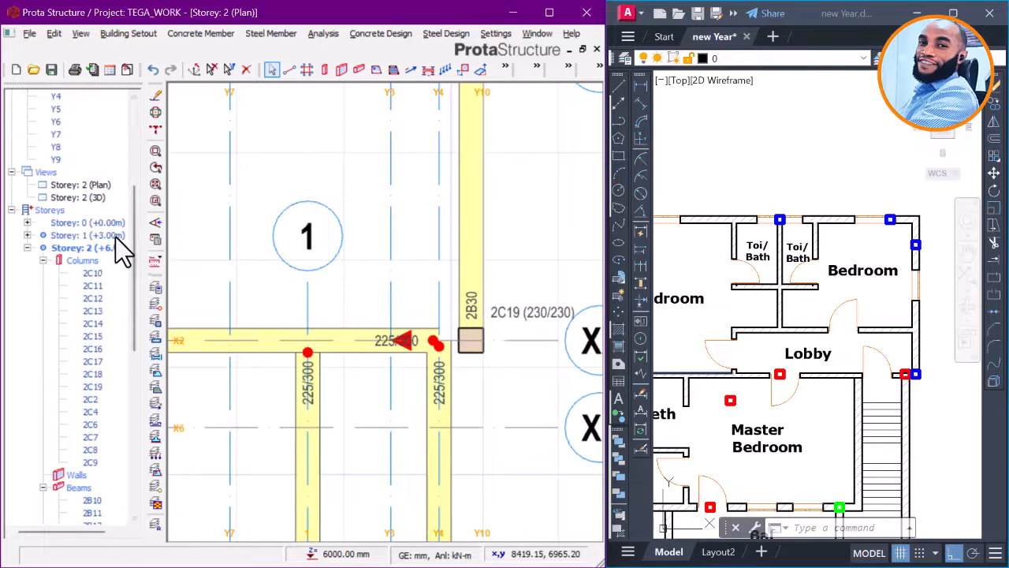
{"action": "left_click", "coordinate": [117, 235]}
{"action": "double_click", "coordinate": [121, 236]}
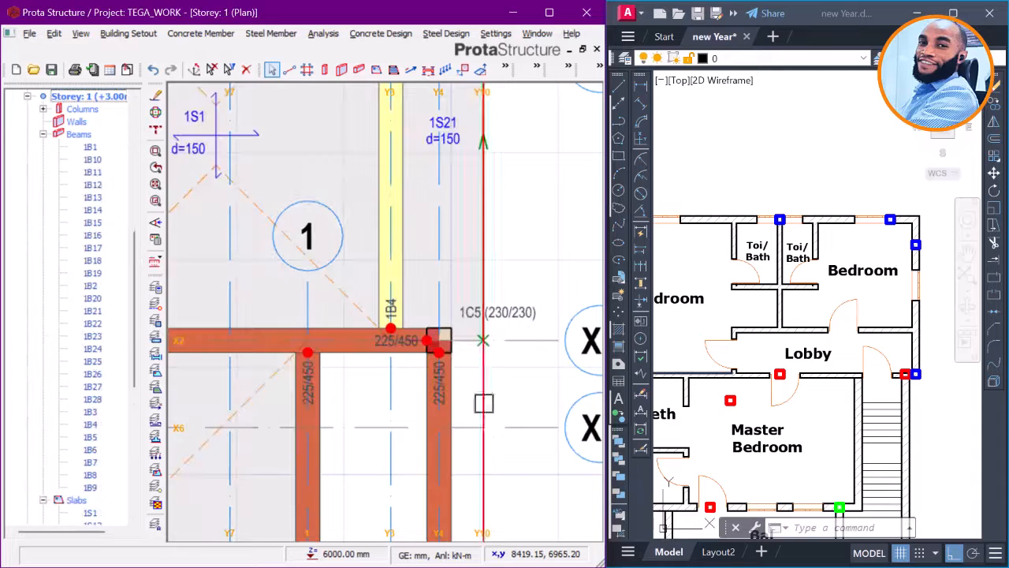
{"action": "scroll", "coordinate": [488, 360], "scroll_direction": "up", "scroll_amount": 2}
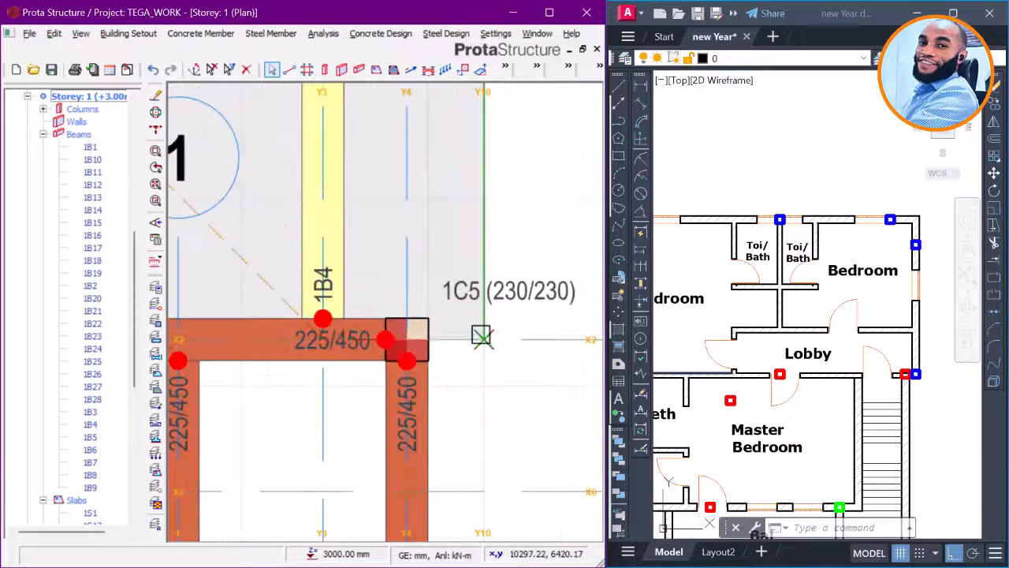
{"action": "scroll", "coordinate": [484, 339], "scroll_direction": "up", "scroll_amount": 1}
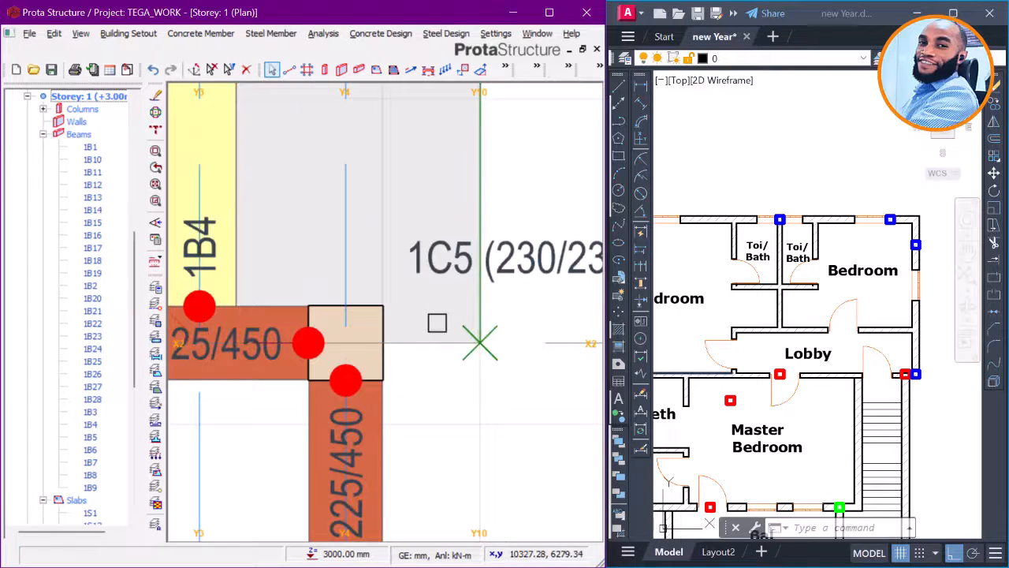
{"action": "left_click_drag", "start_coordinate": [140, 286], "coordinate": [133, 484]}
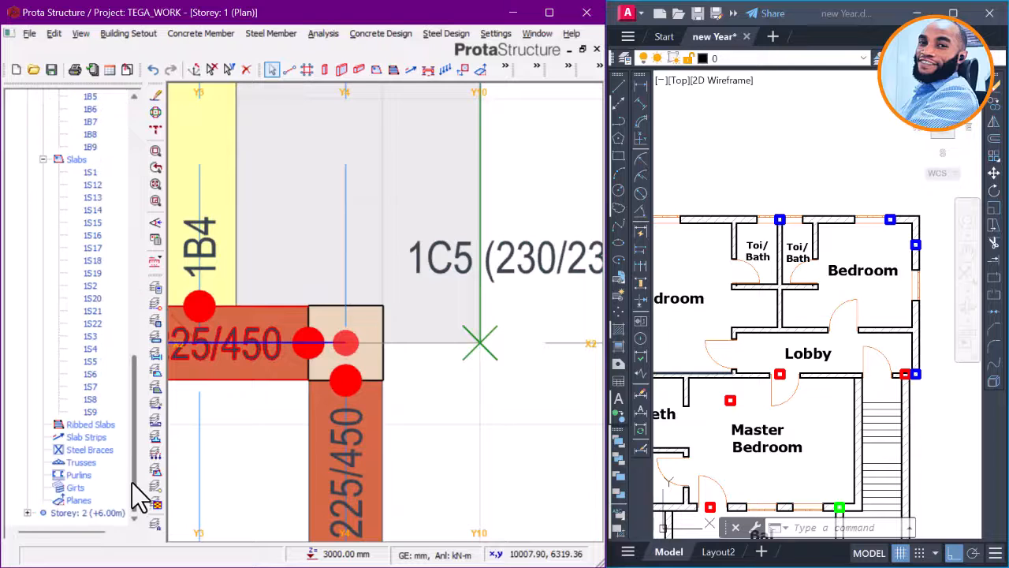
{"action": "double_click", "coordinate": [103, 514]}
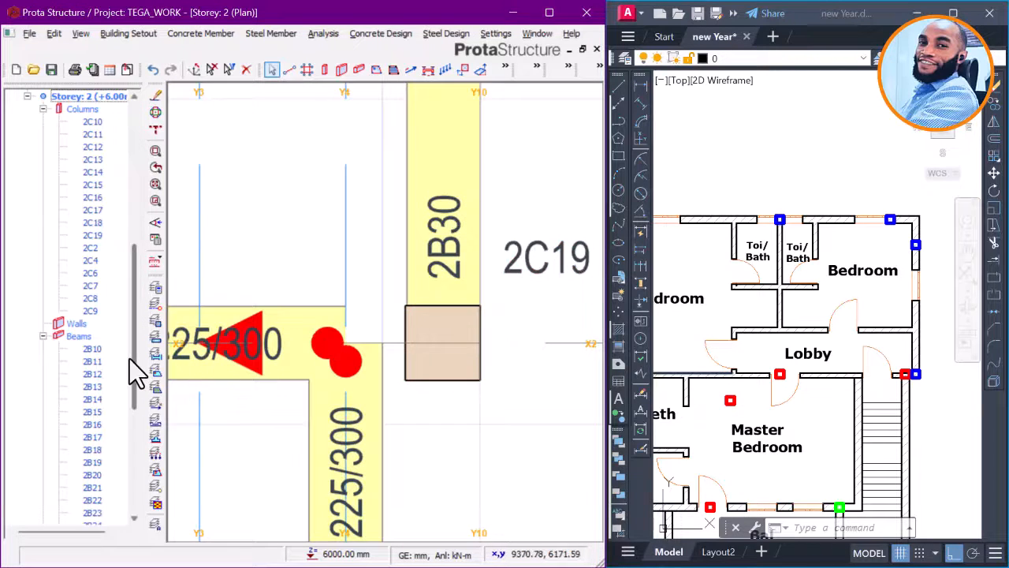
{"action": "left_click_drag", "start_coordinate": [131, 359], "coordinate": [138, 275]}
{"action": "double_click", "coordinate": [108, 297]}
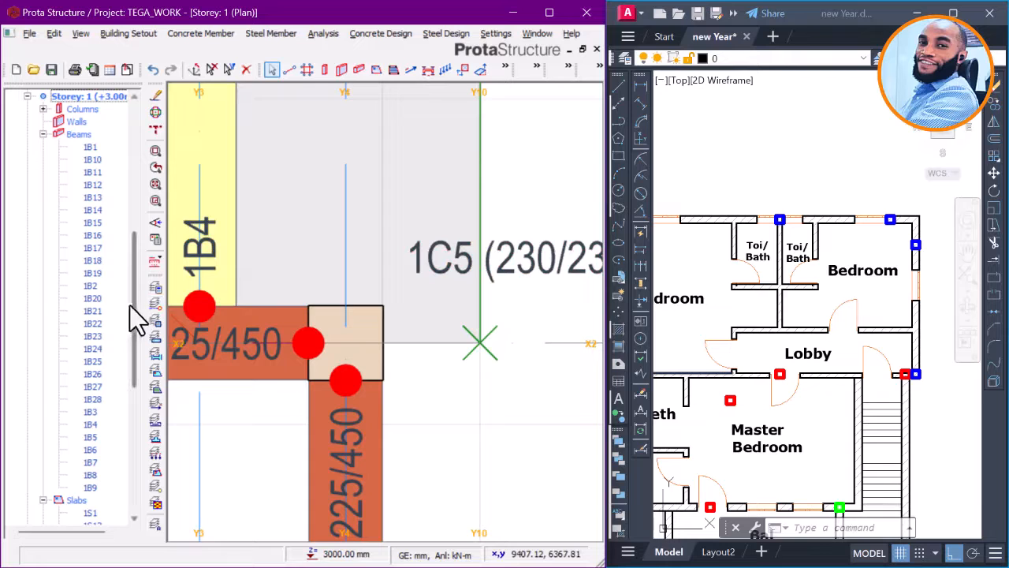
{"action": "left_click_drag", "start_coordinate": [137, 311], "coordinate": [126, 486]}
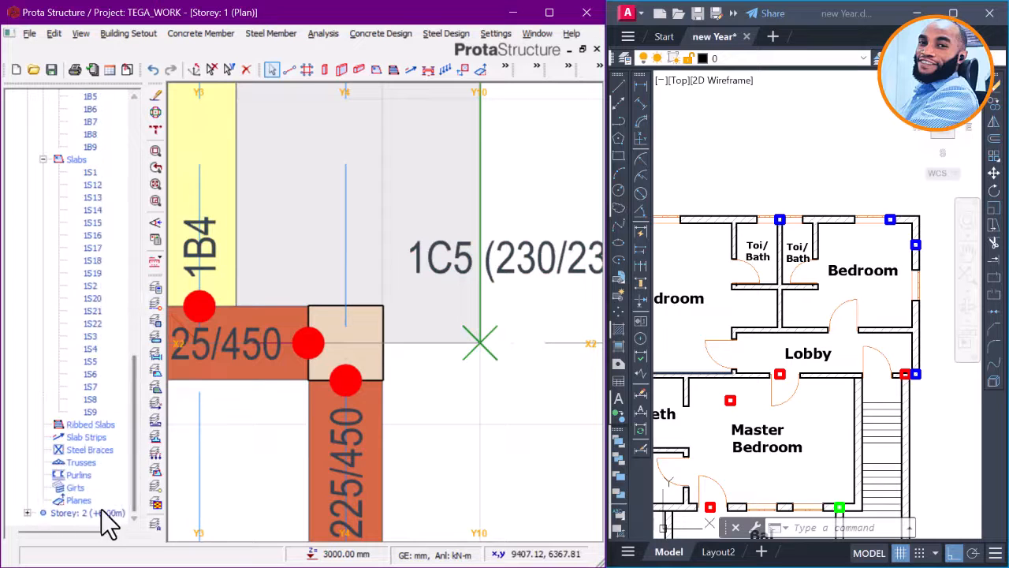
{"action": "double_click", "coordinate": [103, 516]}
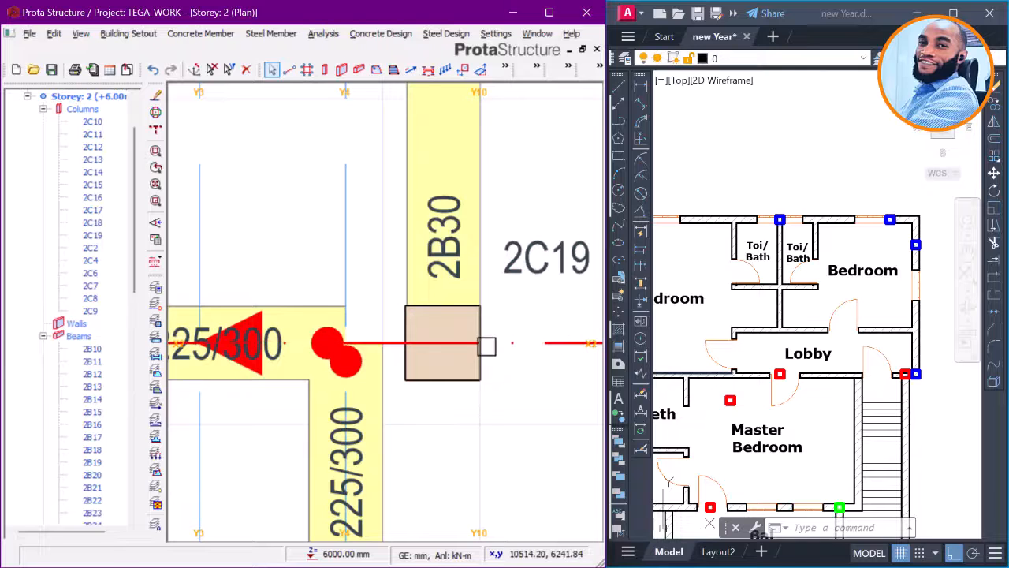
{"action": "left_click", "coordinate": [486, 346]}
{"action": "double_click", "coordinate": [99, 385]}
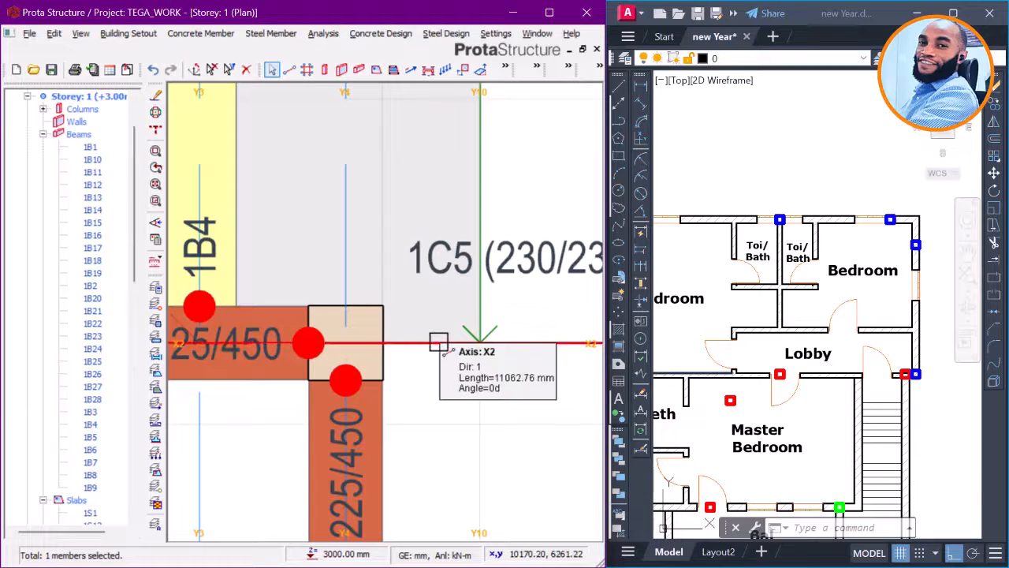
Step: Open the Storey 2 3D view and inspect the base of column 2C19 where it meets the supporting slab corner
{"action": "scroll", "coordinate": [124, 196], "scroll_direction": "up", "scroll_amount": 8}
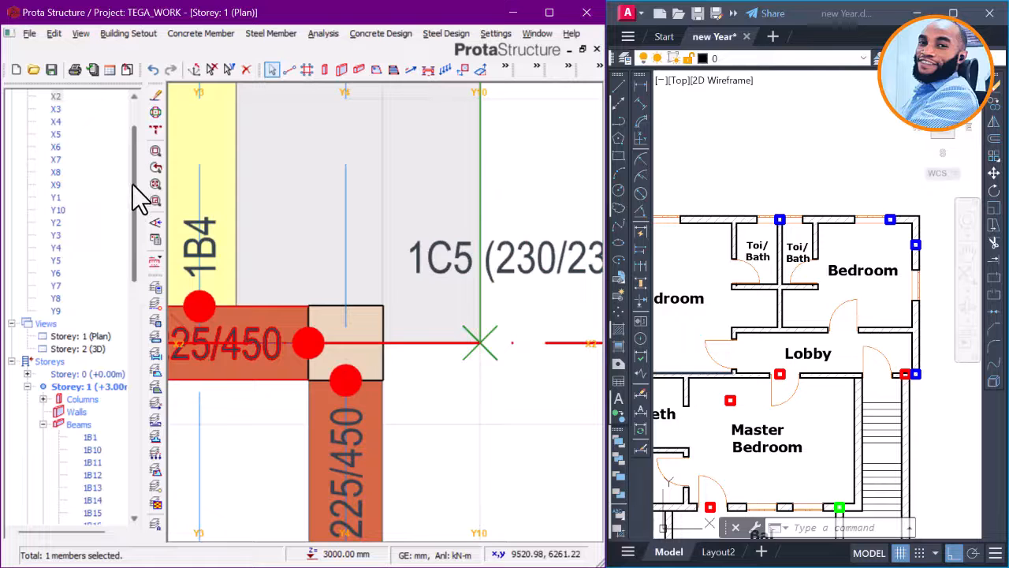
{"action": "double_click", "coordinate": [88, 350]}
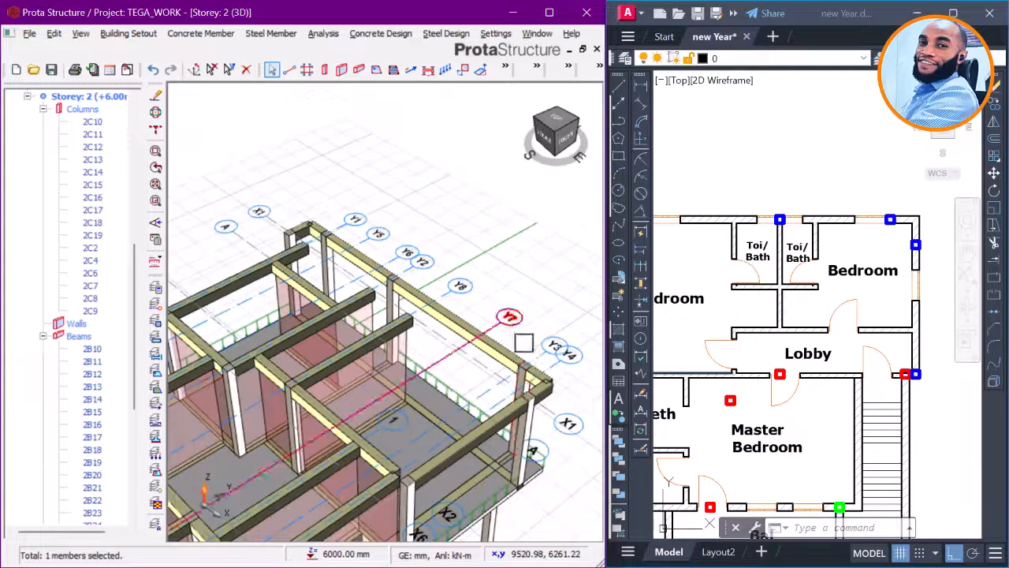
{"action": "scroll", "coordinate": [519, 420], "scroll_direction": "up", "scroll_amount": 10}
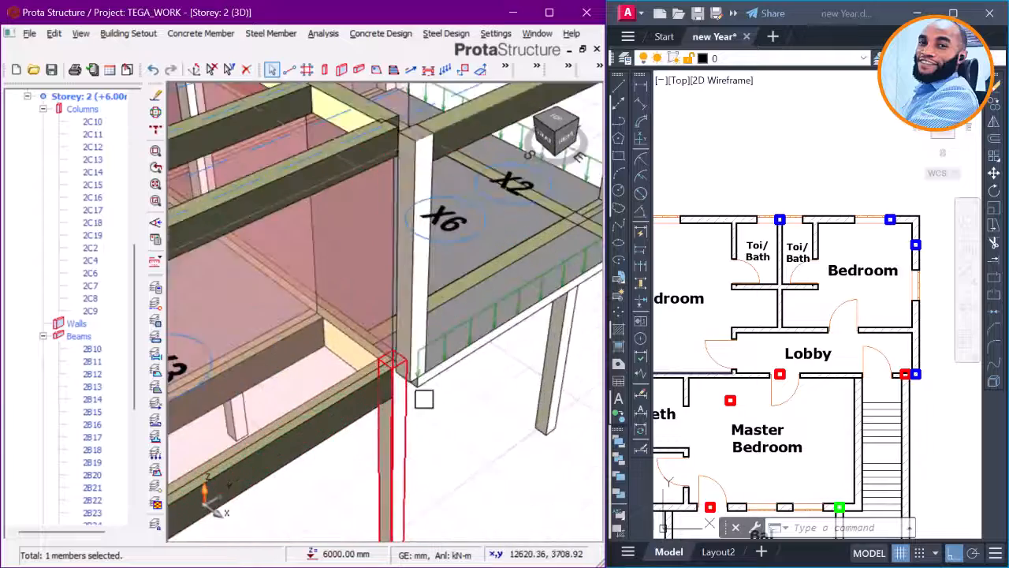
{"action": "middle_click_drag", "start_coordinate": [424, 399], "coordinate": [349, 324]}
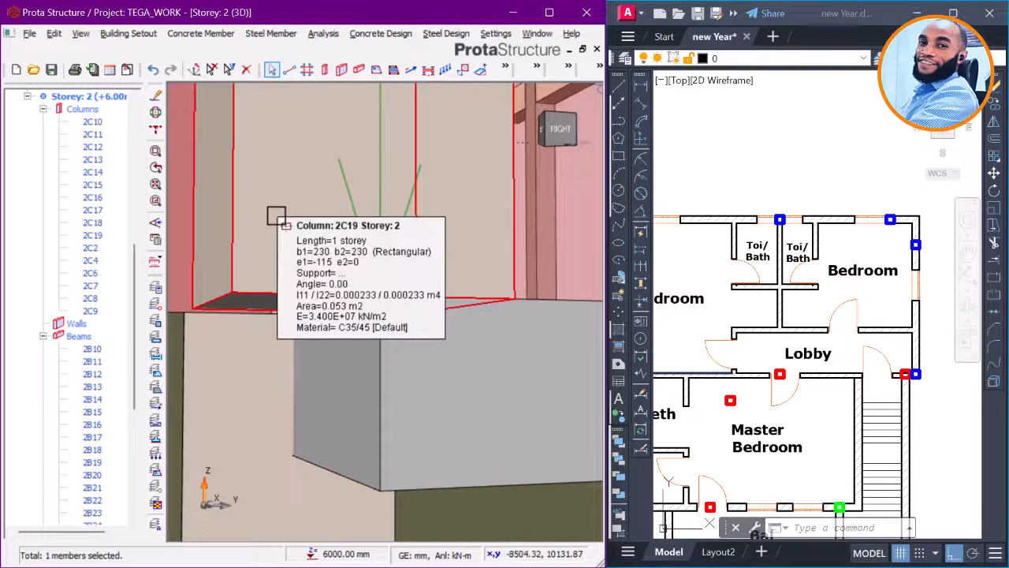
{"action": "left_click", "coordinate": [276, 216]}
{"action": "right_click", "coordinate": [276, 215]}
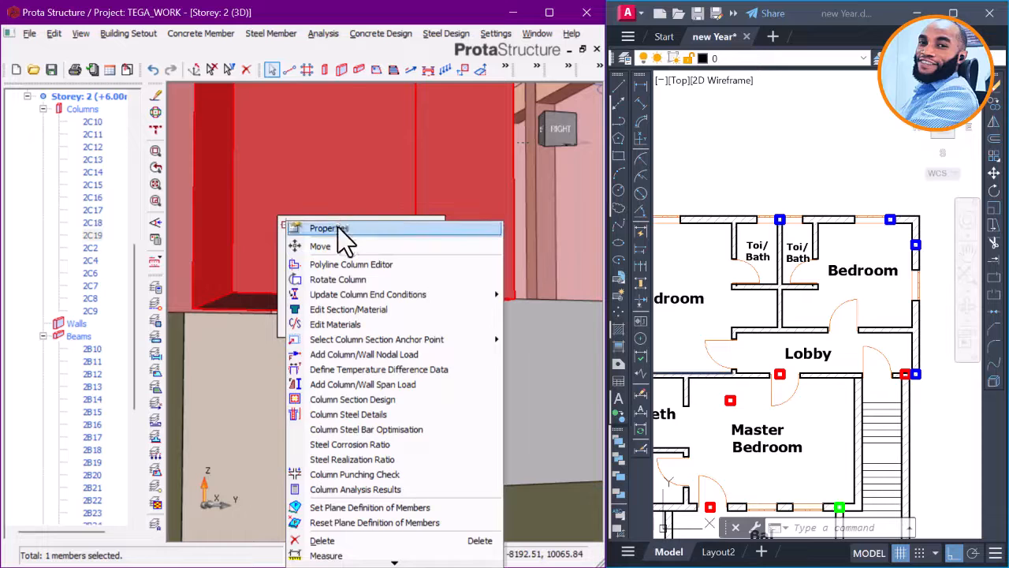
{"action": "left_click", "coordinate": [345, 230]}
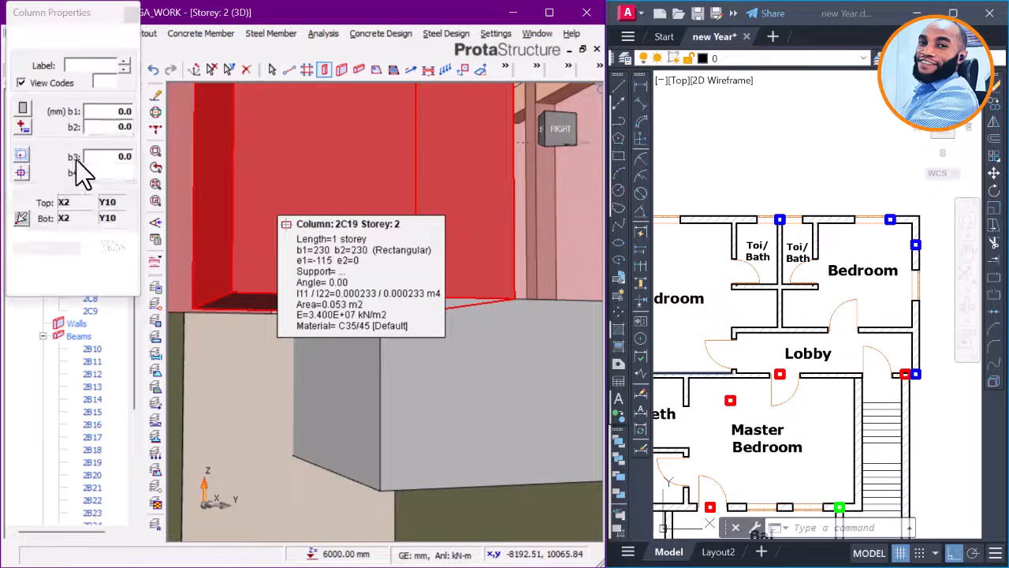
{"action": "left_click", "coordinate": [24, 172]}
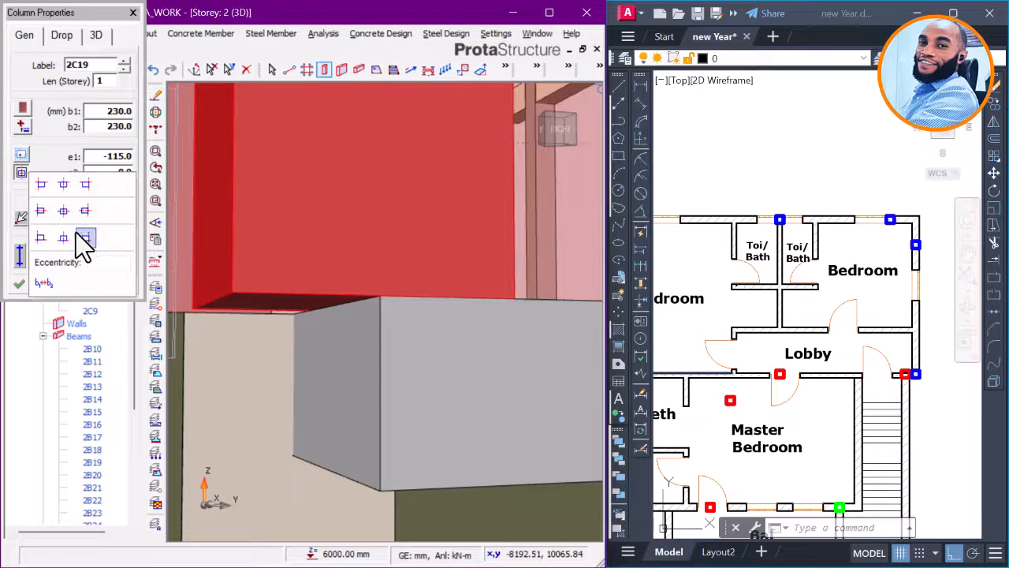
{"action": "left_click", "coordinate": [193, 104]}
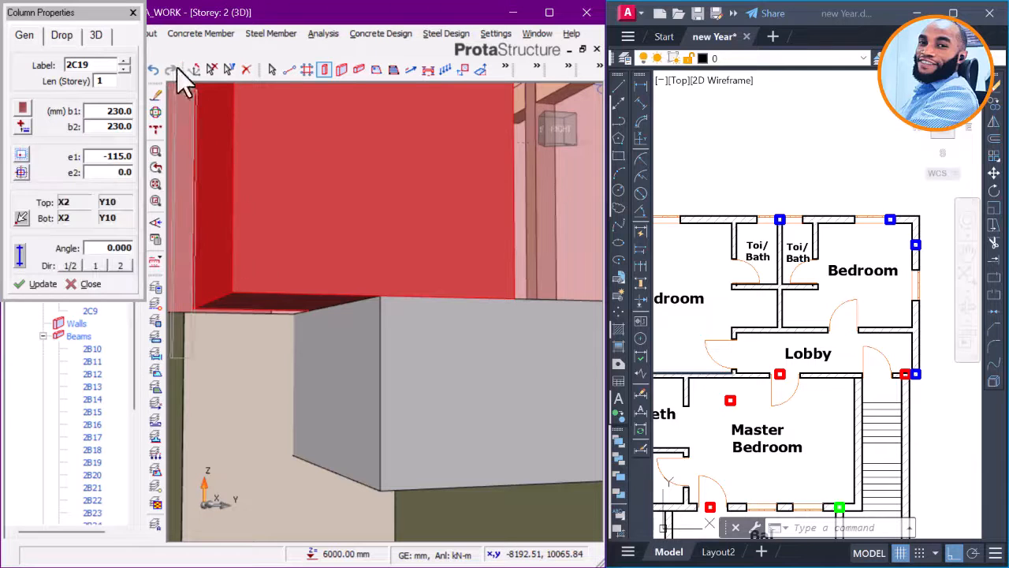
{"action": "left_click", "coordinate": [133, 14]}
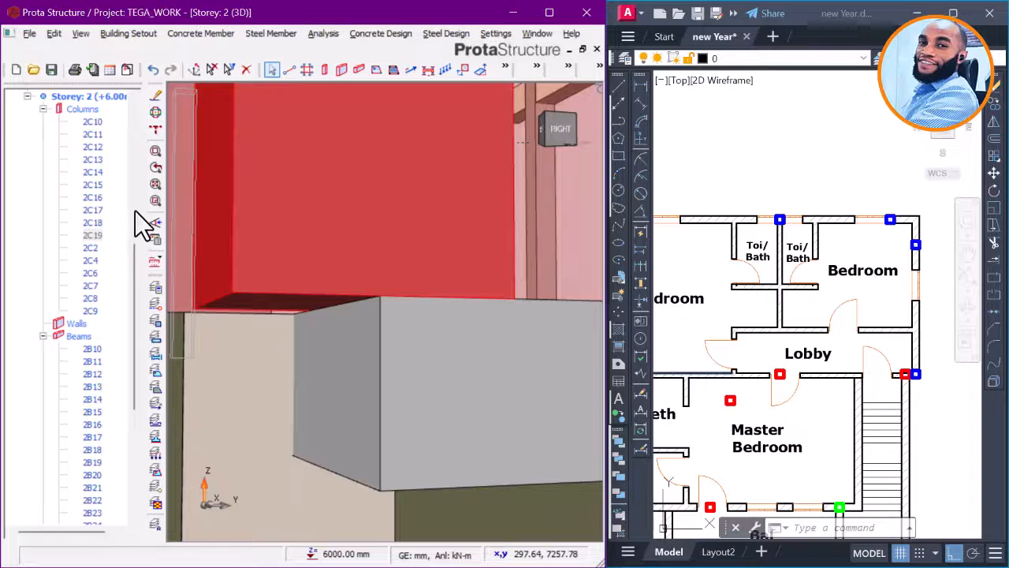
Step: In the Storey 2 plan, set column 2C19's e2 eccentricity to 115 mm so its lower corner sits on the X2/Y10 intersection
{"action": "scroll", "coordinate": [131, 267], "scroll_direction": "up", "scroll_amount": 4}
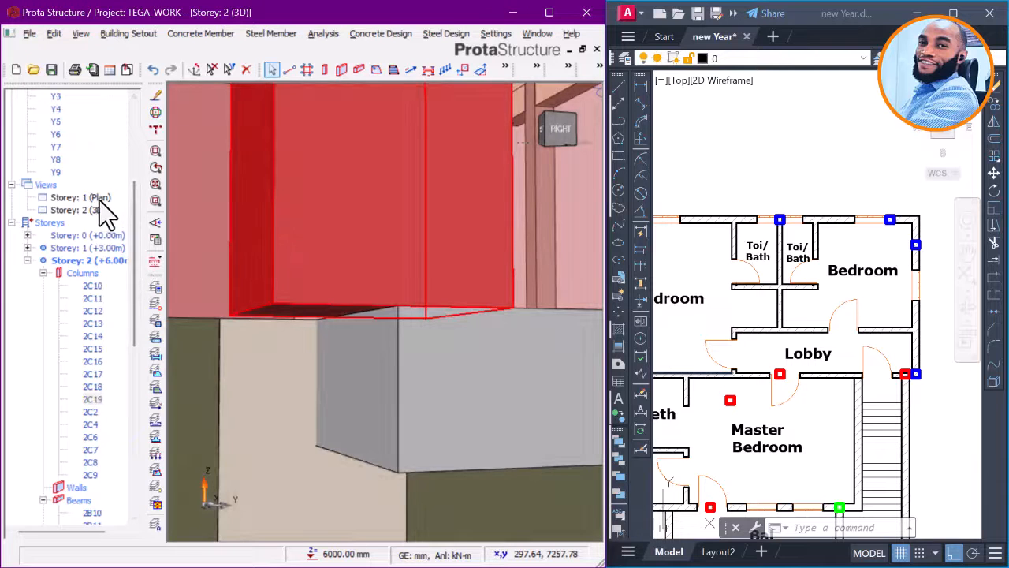
{"action": "double_click", "coordinate": [99, 198]}
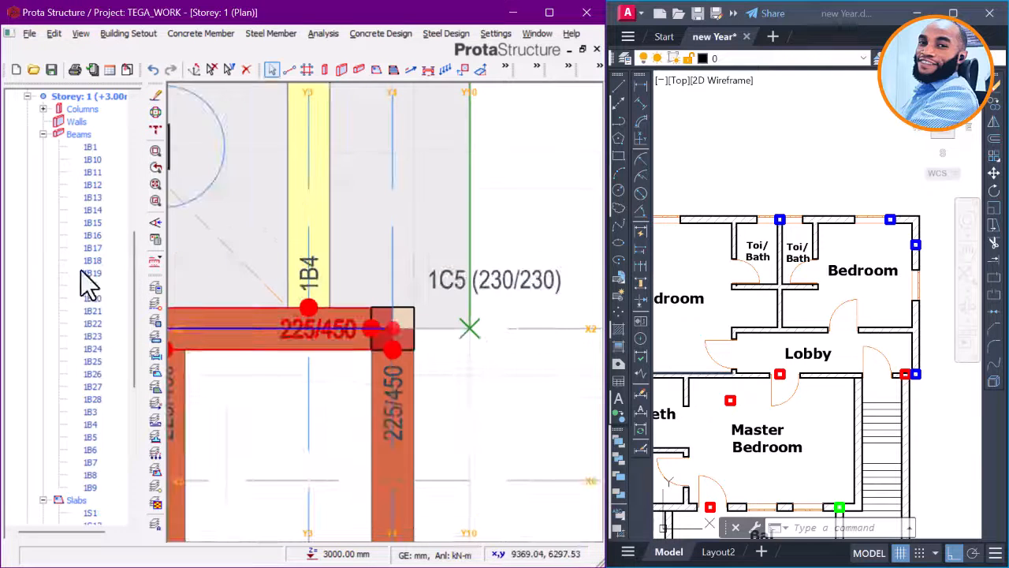
{"action": "scroll", "coordinate": [135, 280], "scroll_direction": "down", "scroll_amount": 8}
{"action": "double_click", "coordinate": [102, 521]}
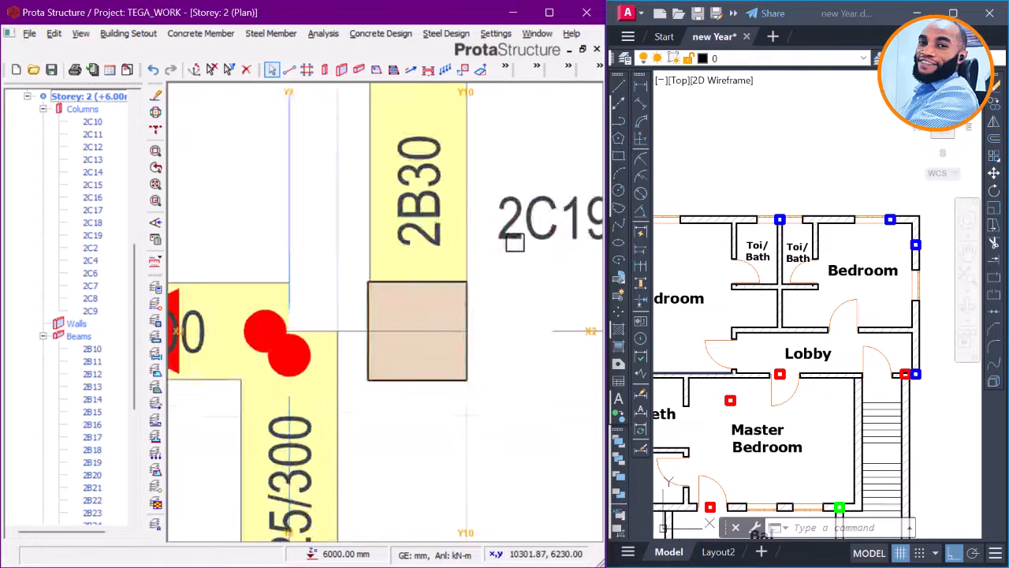
{"action": "right_click", "coordinate": [350, 162]}
{"action": "key", "text": "Escape"}
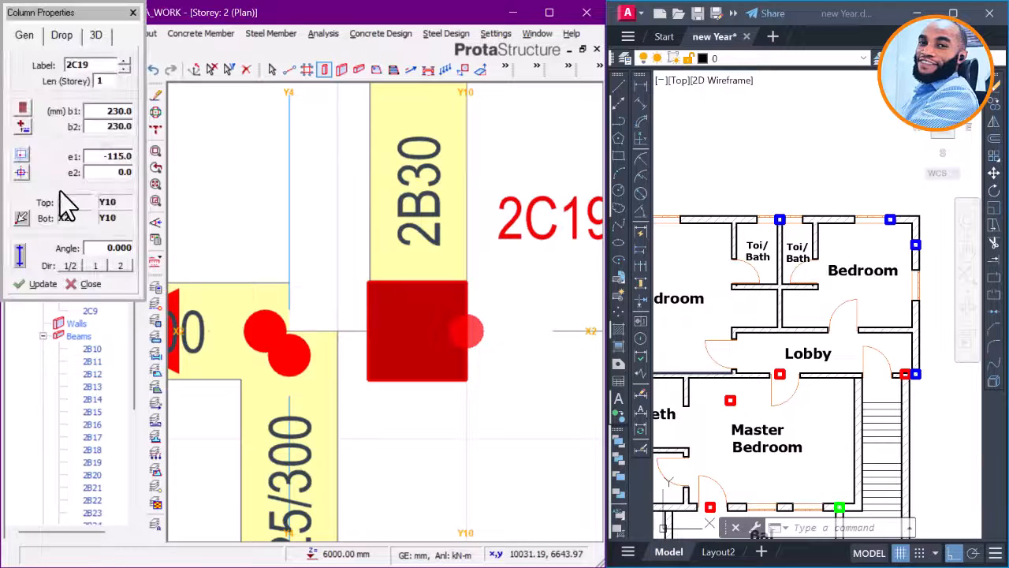
{"action": "left_click", "coordinate": [22, 173]}
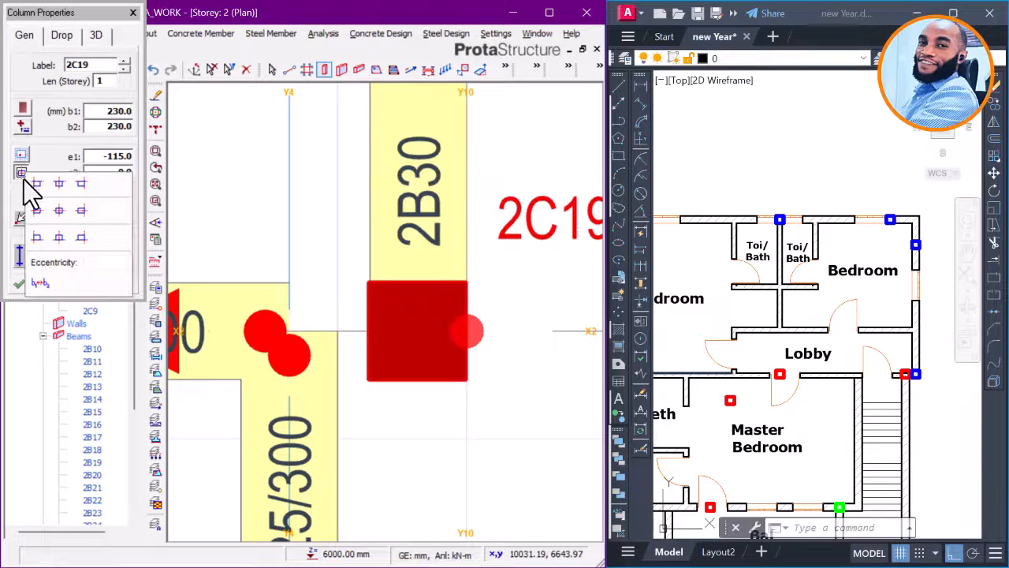
{"action": "left_click", "coordinate": [82, 238]}
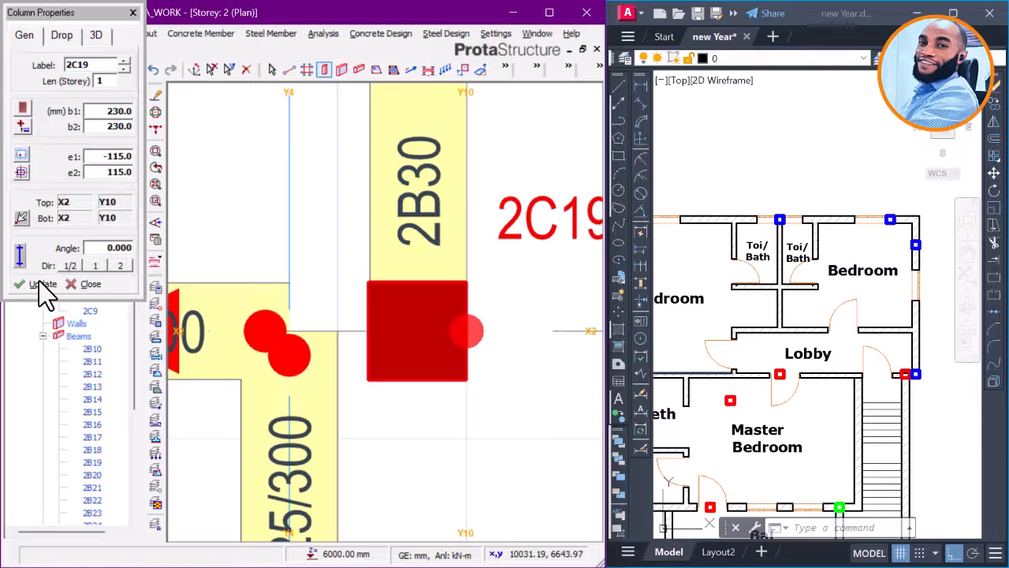
{"action": "left_click", "coordinate": [41, 284]}
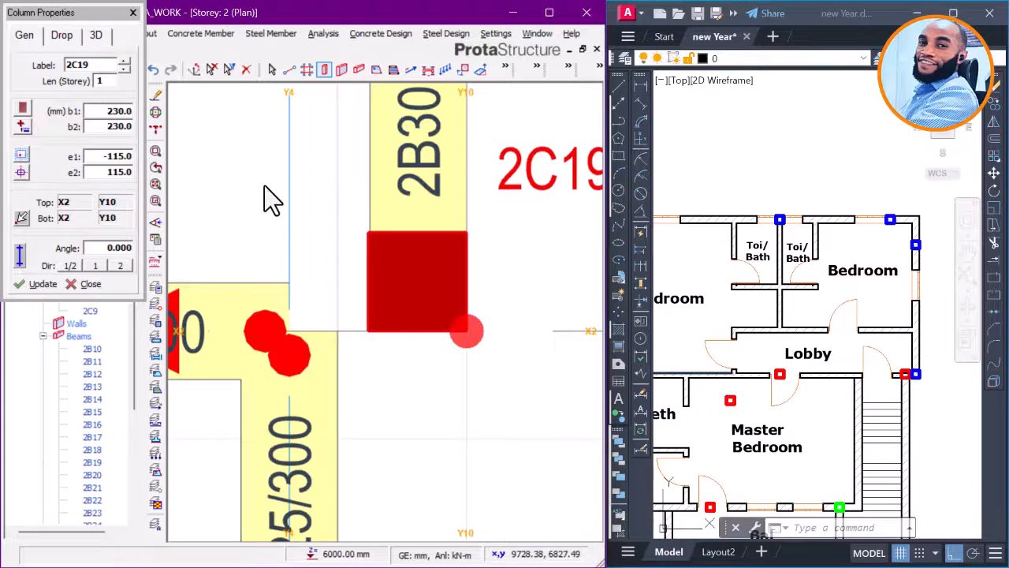
{"action": "key", "text": "Escape"}
Step: Inspect the base of column 2C19 against cantilever slab 1S21 in the Storey 2 3D view and return to the plan
{"action": "left_click_drag", "start_coordinate": [135, 251], "coordinate": [127, 442]}
{"action": "left_click_drag", "start_coordinate": [134, 402], "coordinate": [108, 198]}
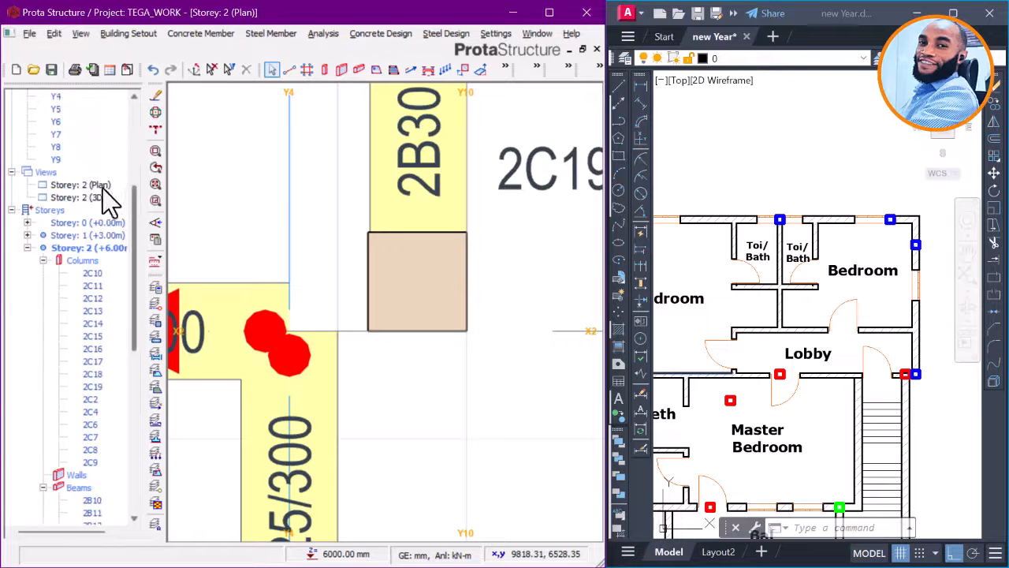
{"action": "double_click", "coordinate": [99, 198]}
{"action": "scroll", "coordinate": [394, 276], "scroll_direction": "down", "scroll_amount": 4}
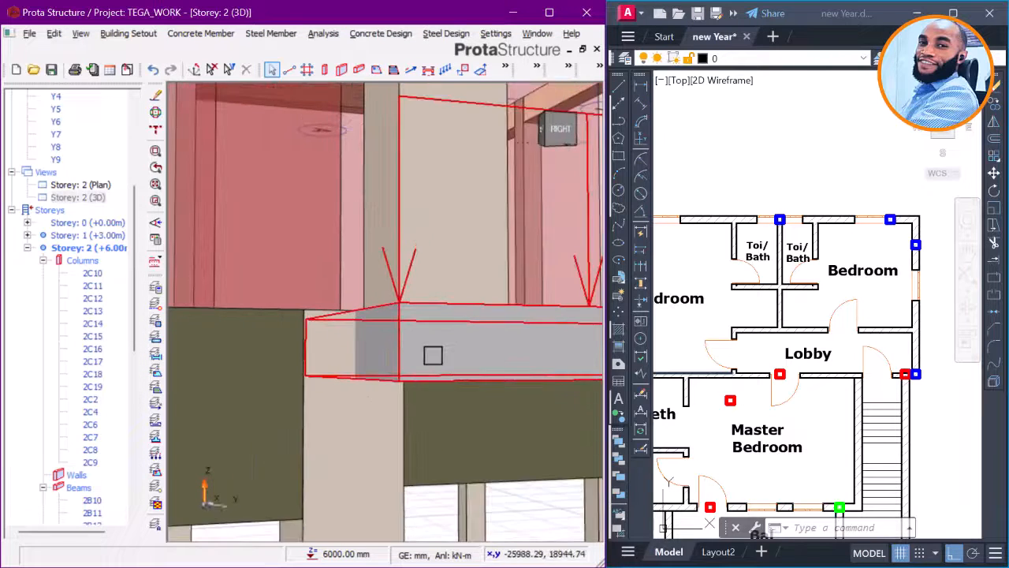
{"action": "mouse_move", "coordinate": [432, 354]}
{"action": "middle_mouse_down"}
{"action": "mouse_move", "coordinate": [401, 377]}
{"action": "mouse_move", "coordinate": [421, 368]}
{"action": "middle_mouse_up"}
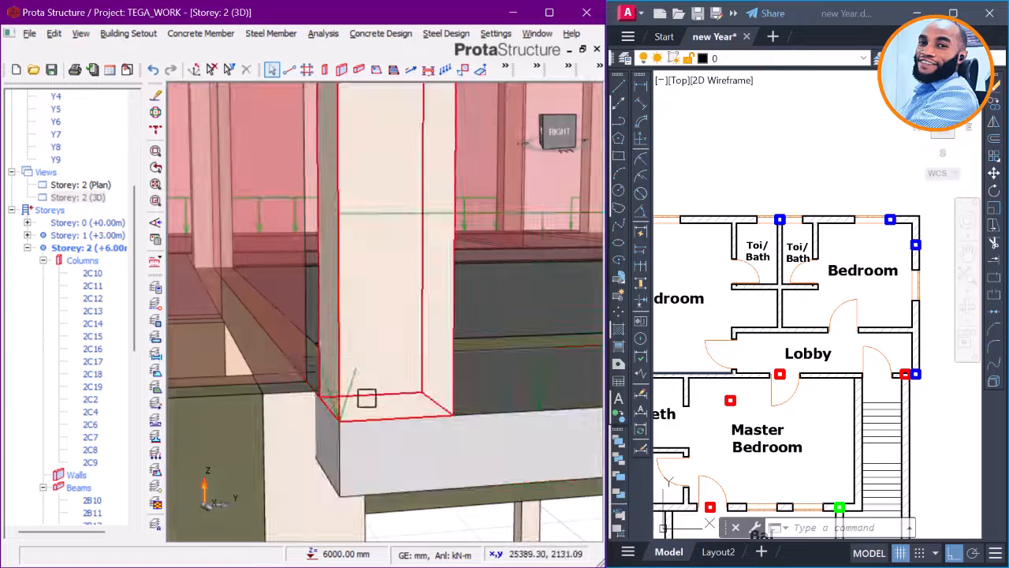
{"action": "middle_click_drag", "start_coordinate": [351, 388], "coordinate": [342, 314]}
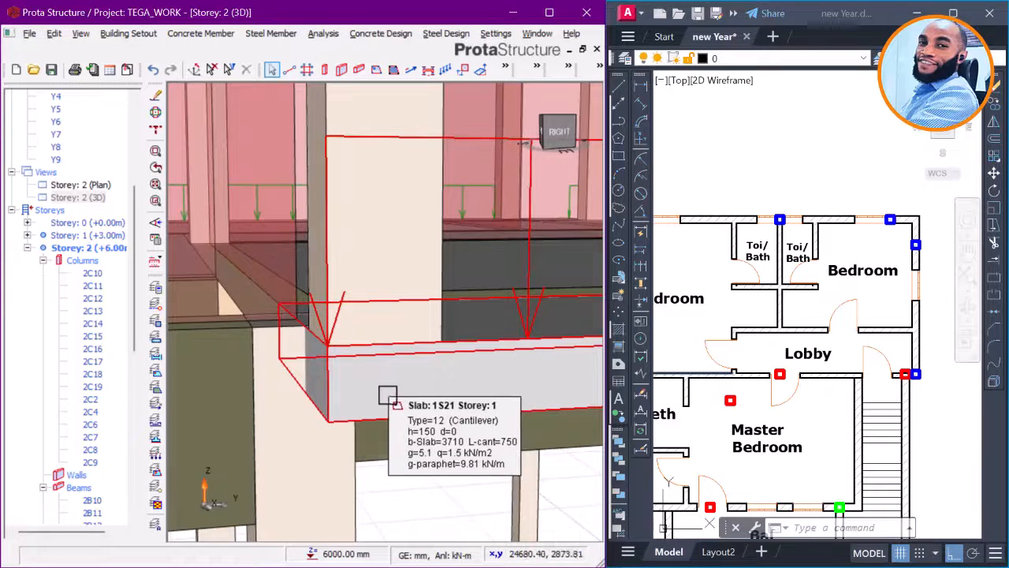
{"action": "mouse_move", "coordinate": [392, 398]}
{"action": "middle_mouse_down"}
{"action": "mouse_move", "coordinate": [375, 401]}
{"action": "mouse_move", "coordinate": [379, 391]}
{"action": "middle_mouse_up"}
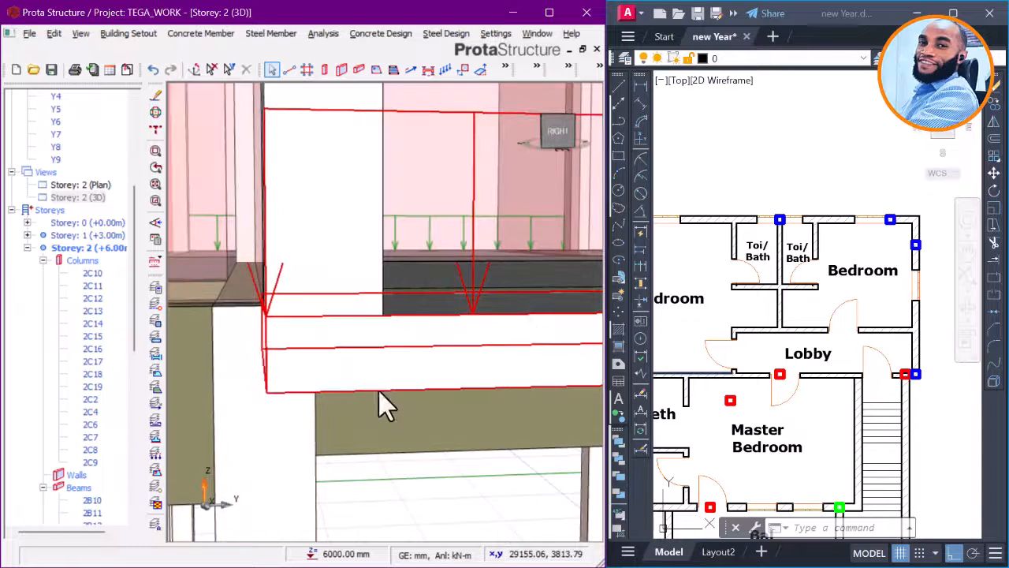
{"action": "double_click", "coordinate": [91, 186]}
Step: In the AutoCAD drawing, erase the red column outline beside the blue column at the lobby's outer wall corner
{"action": "scroll", "coordinate": [935, 404], "scroll_direction": "up", "scroll_amount": 5}
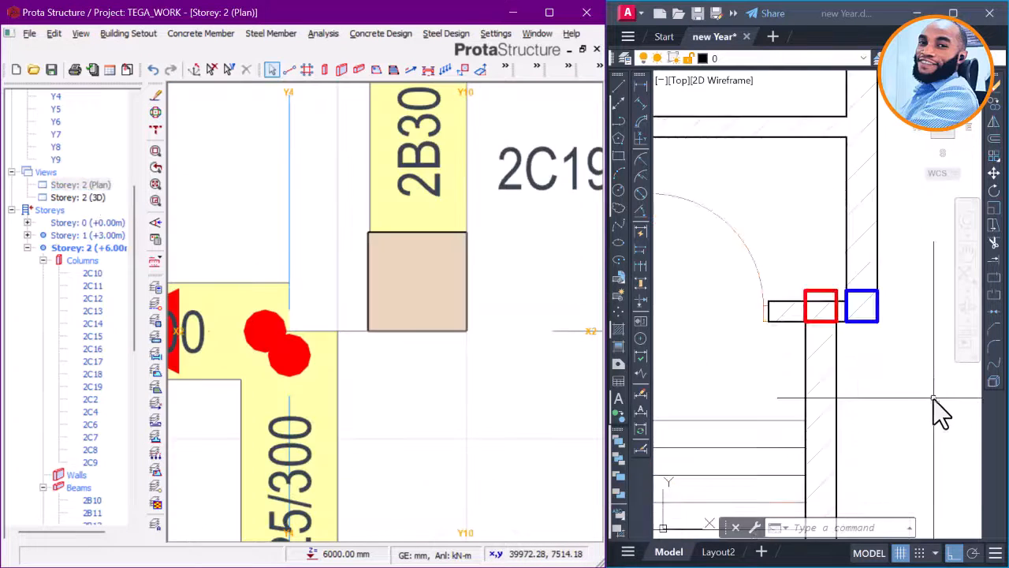
{"action": "left_click", "coordinate": [785, 323]}
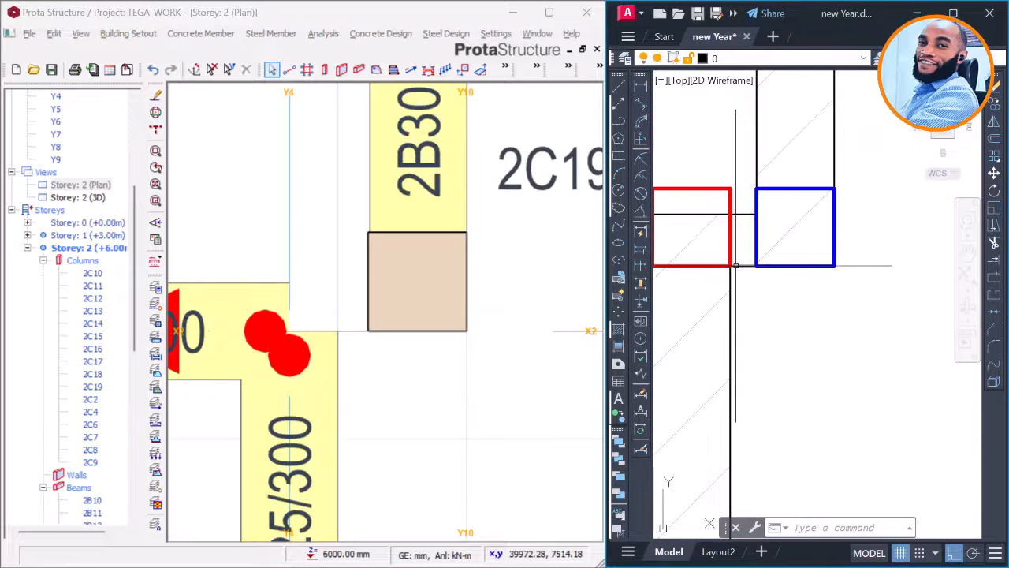
{"action": "scroll", "coordinate": [734, 266], "scroll_direction": "up", "scroll_amount": 2}
{"action": "scroll", "coordinate": [727, 268], "scroll_direction": "down", "scroll_amount": 2}
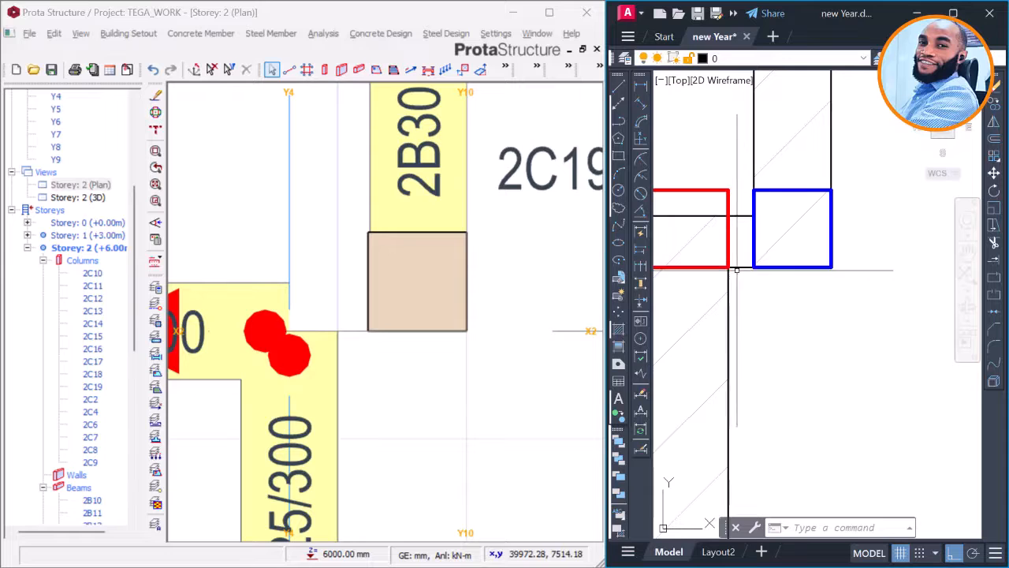
{"action": "left_click", "coordinate": [713, 254]}
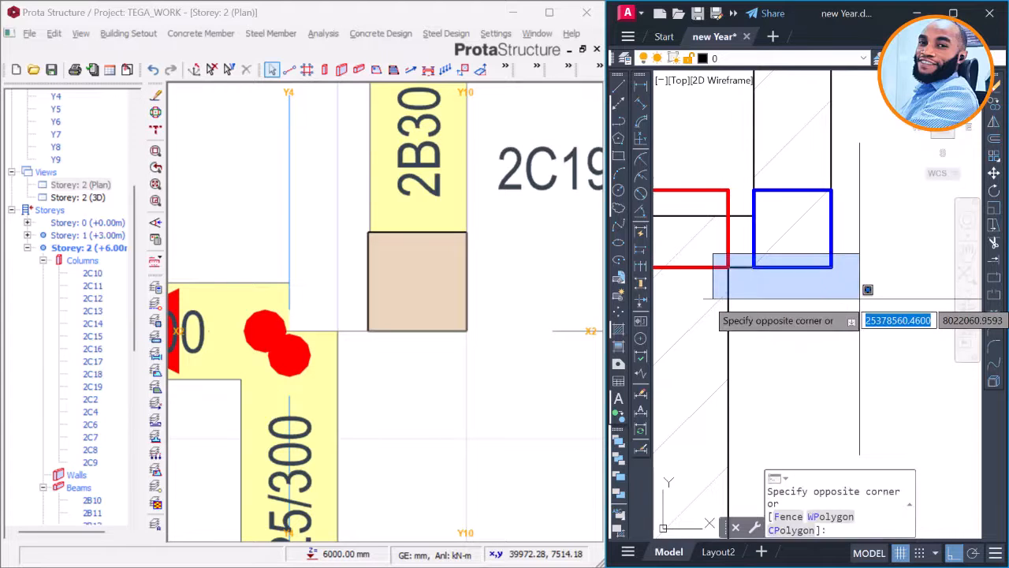
{"action": "key", "text": "Escape"}
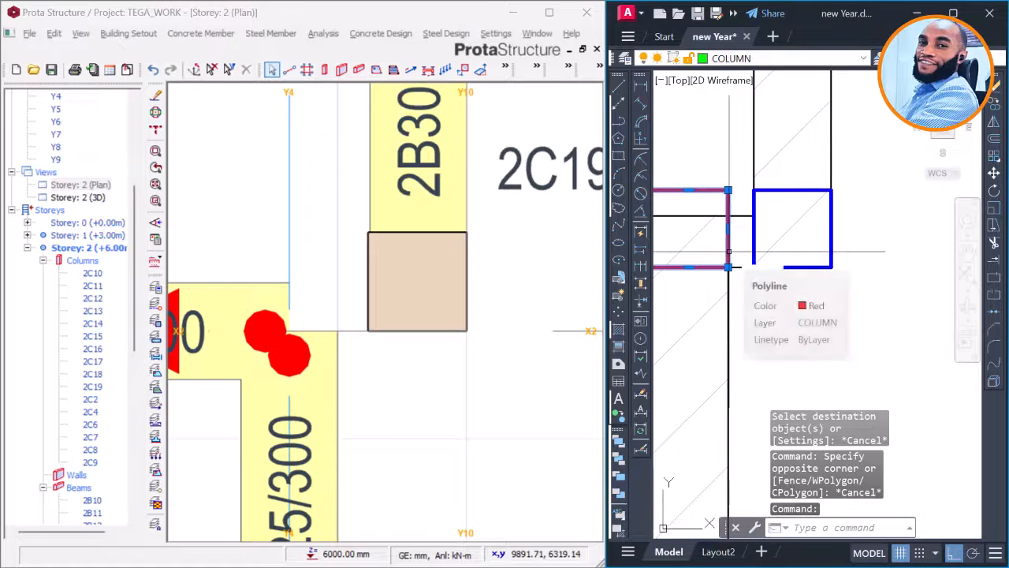
{"action": "type", "text": "E"}
{"action": "key", "text": "Return"}
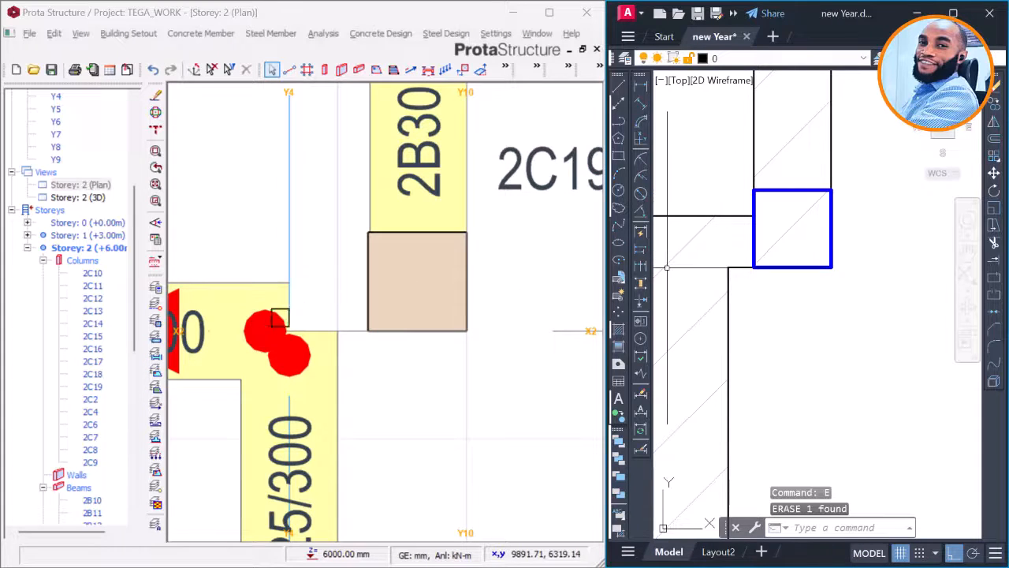
Step: Examine in the ProtaStructure Storey 2 3D view how the Storey 1 corner column meets the end of cantilever slab 1S21
{"action": "left_click", "coordinate": [133, 258]}
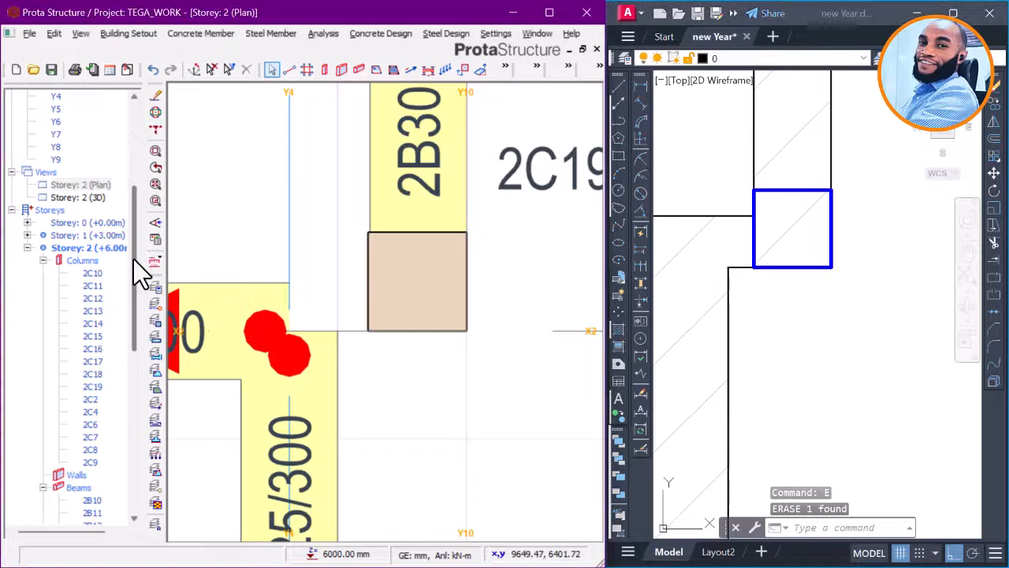
{"action": "scroll", "coordinate": [135, 272], "scroll_direction": "down", "scroll_amount": 1}
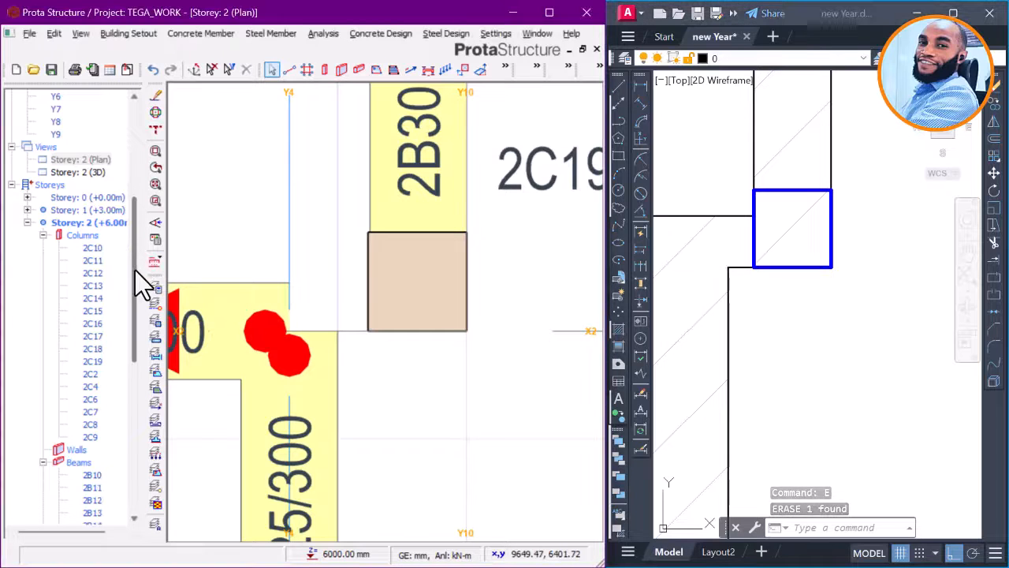
{"action": "double_click", "coordinate": [95, 170]}
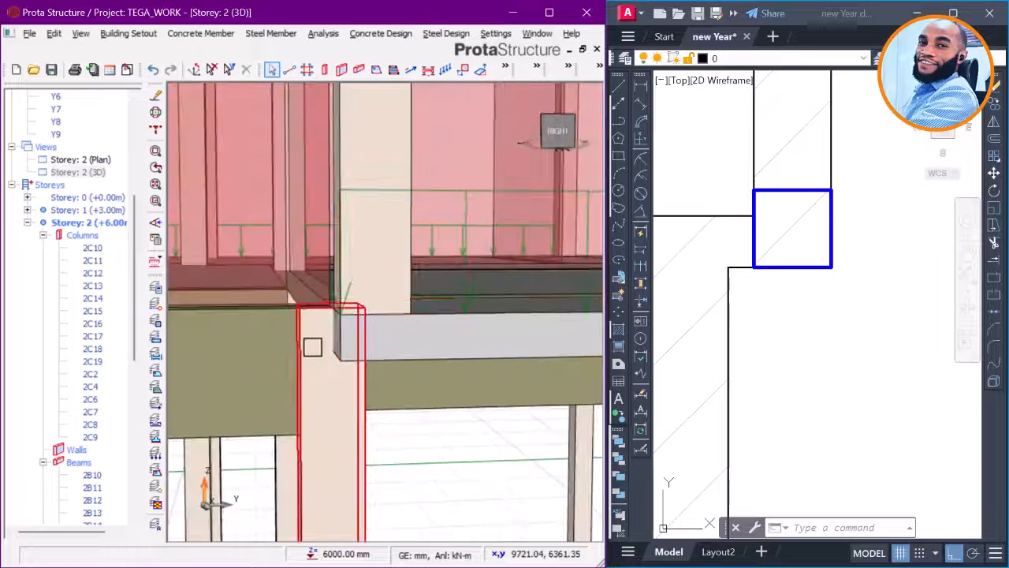
{"action": "scroll", "coordinate": [308, 335], "scroll_direction": "up", "scroll_amount": 1}
{"action": "mouse_move", "coordinate": [399, 339]}
{"action": "middle_mouse_down"}
{"action": "mouse_move", "coordinate": [330, 387]}
{"action": "mouse_move", "coordinate": [388, 410]}
{"action": "middle_mouse_up"}
{"action": "left_click", "coordinate": [271, 419]}
{"action": "middle_click_drag", "start_coordinate": [496, 423], "coordinate": [365, 405], "text": "ctrl"}
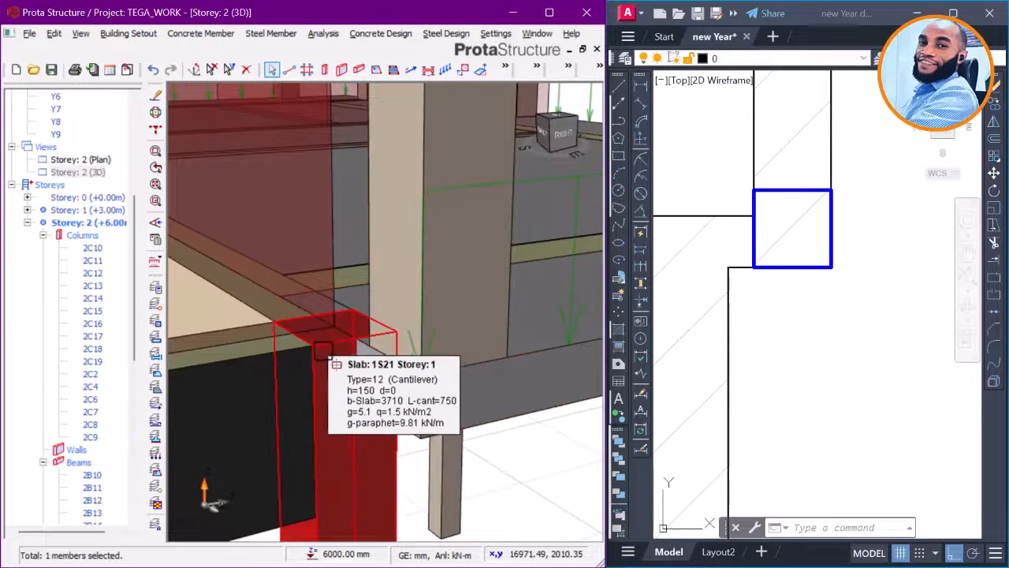
{"action": "scroll", "coordinate": [466, 431], "scroll_direction": "up", "scroll_amount": 1}
{"action": "middle_click_drag", "start_coordinate": [466, 430], "coordinate": [450, 432]}
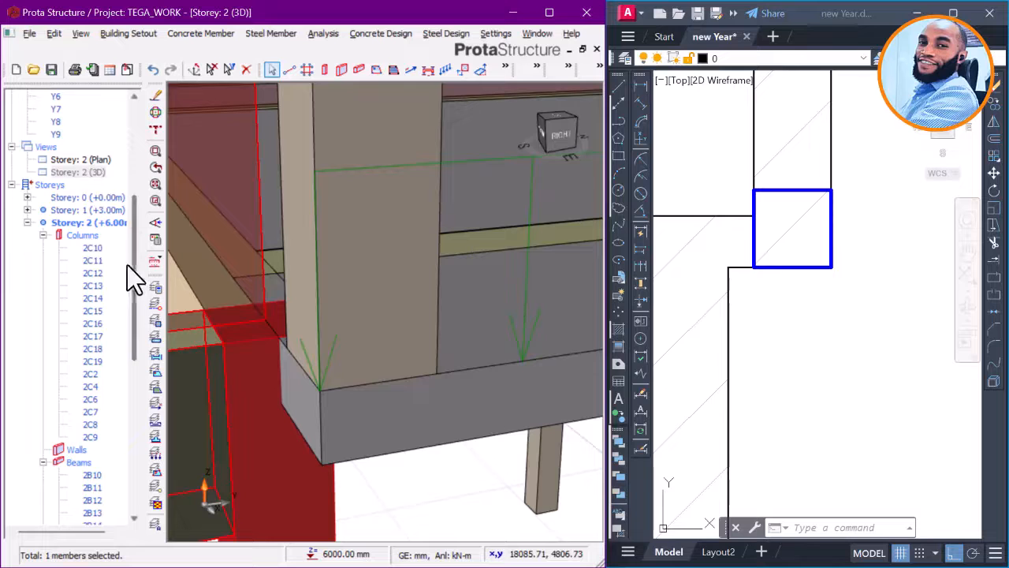
Step: In the Storey 1 plan, create an axis parallel to X2 along the lower face of column 1C5
{"action": "double_click", "coordinate": [105, 209]}
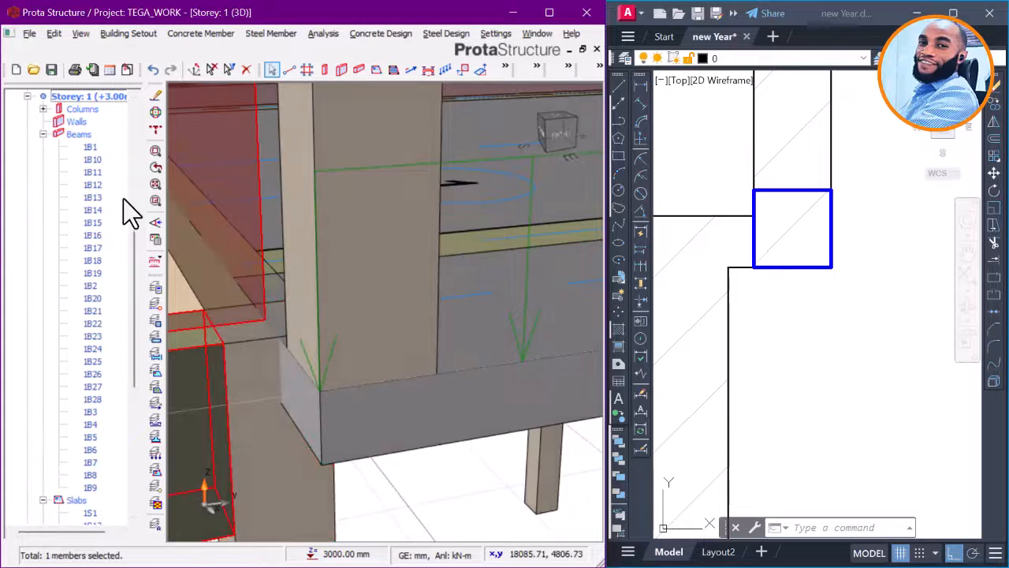
{"action": "double_click", "coordinate": [86, 161]}
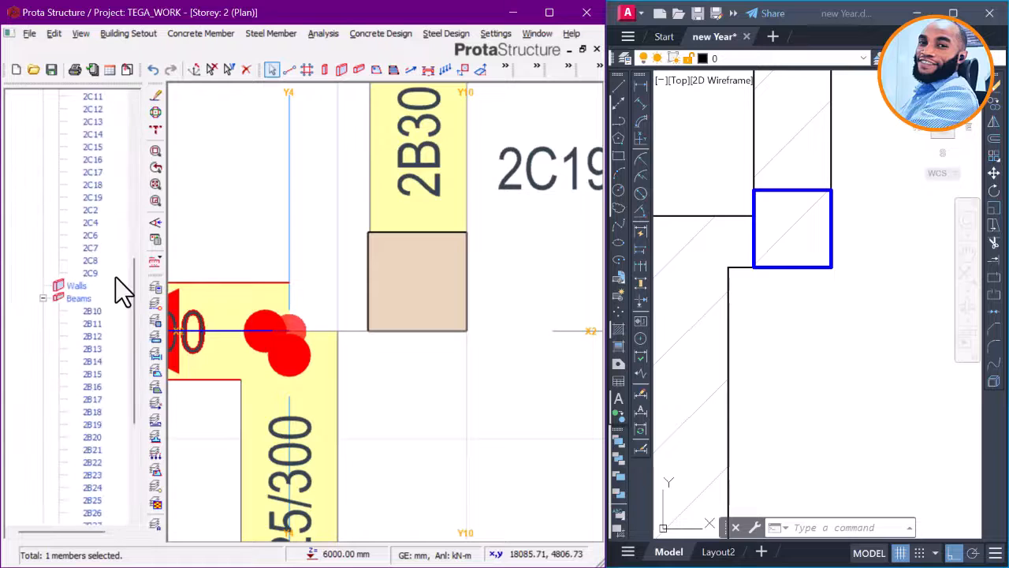
{"action": "scroll", "coordinate": [114, 302], "scroll_direction": "up", "scroll_amount": 4}
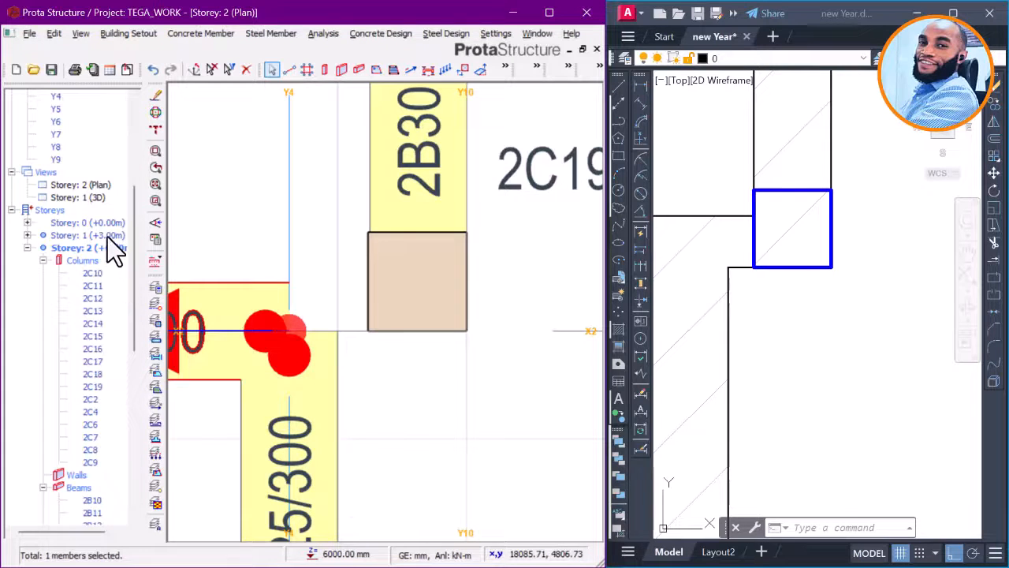
{"action": "double_click", "coordinate": [107, 237]}
{"action": "middle_click_drag", "start_coordinate": [397, 367], "coordinate": [442, 350]}
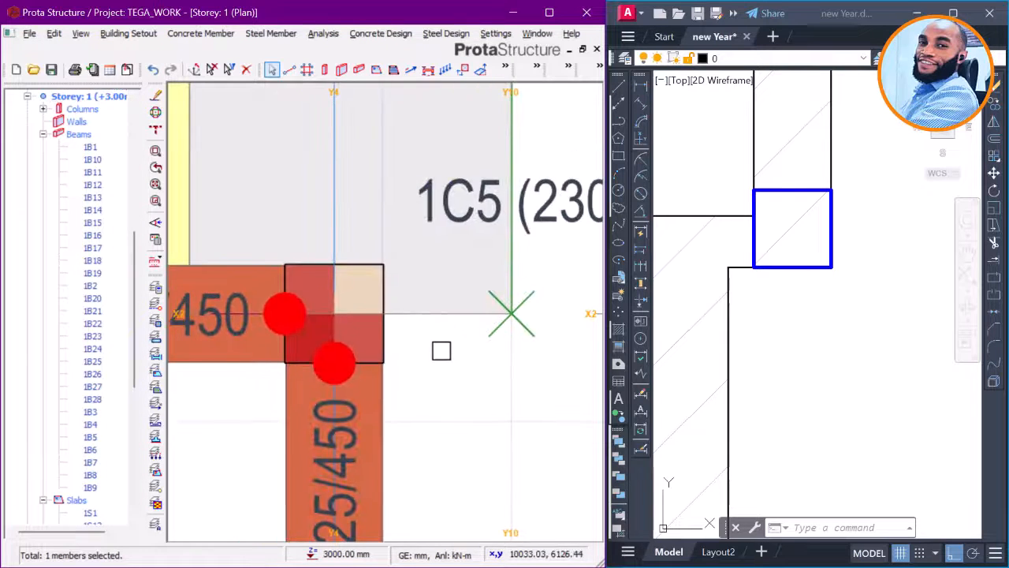
{"action": "scroll", "coordinate": [401, 313], "scroll_direction": "down", "scroll_amount": 5}
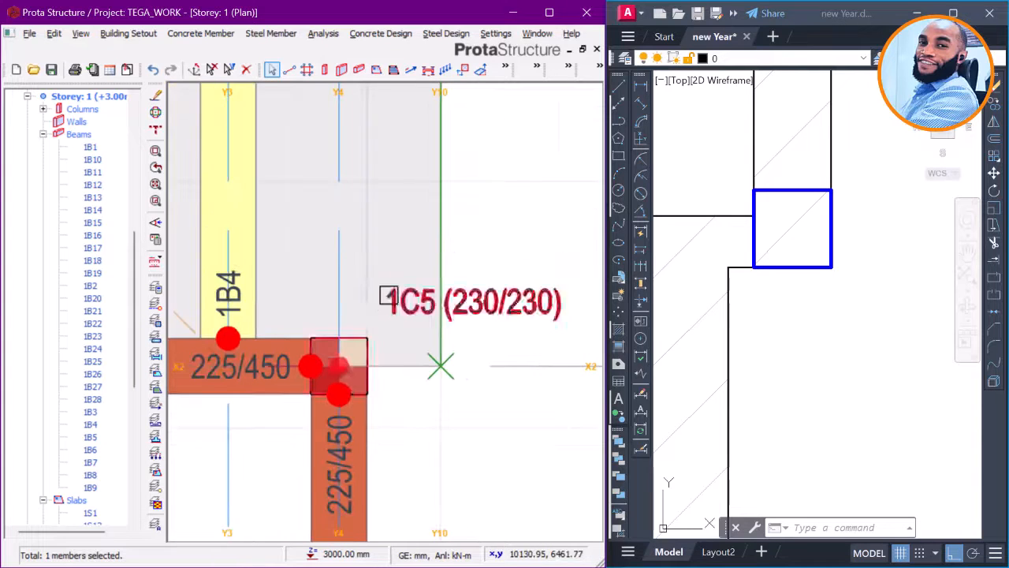
{"action": "scroll", "coordinate": [367, 364], "scroll_direction": "up", "scroll_amount": 2}
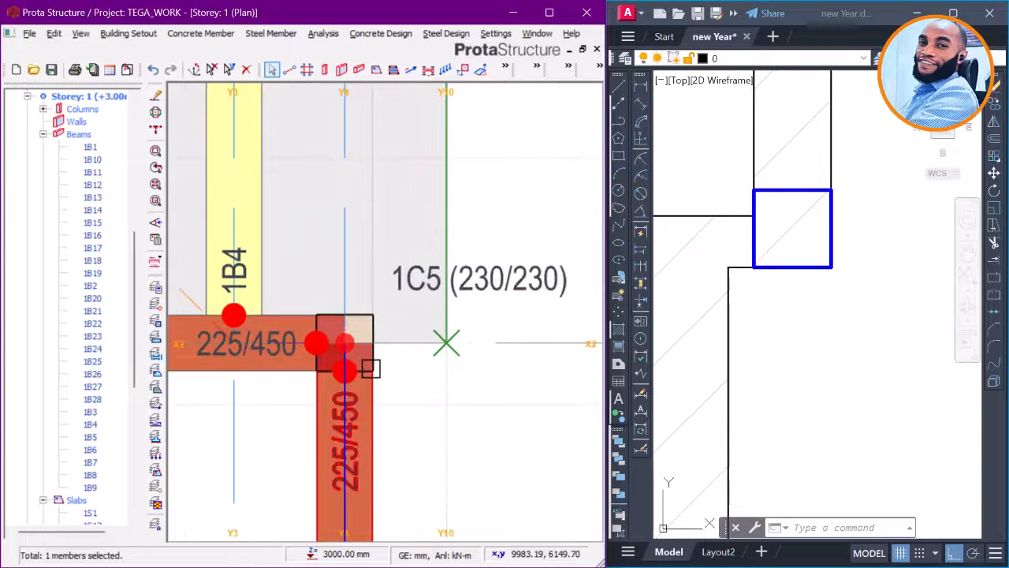
{"action": "right_click", "coordinate": [510, 322]}
{"action": "left_click", "coordinate": [553, 92]}
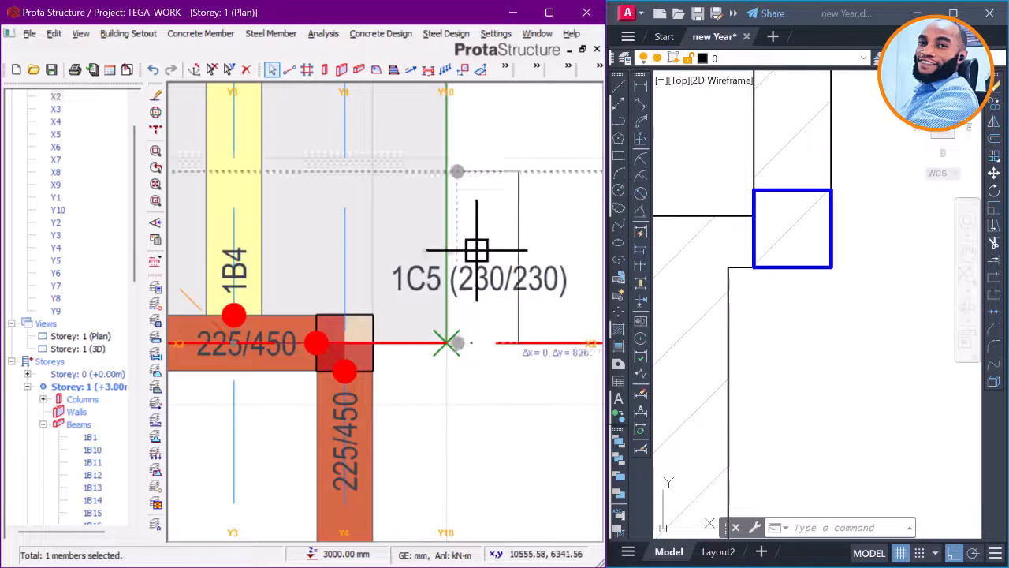
{"action": "left_click", "coordinate": [422, 372]}
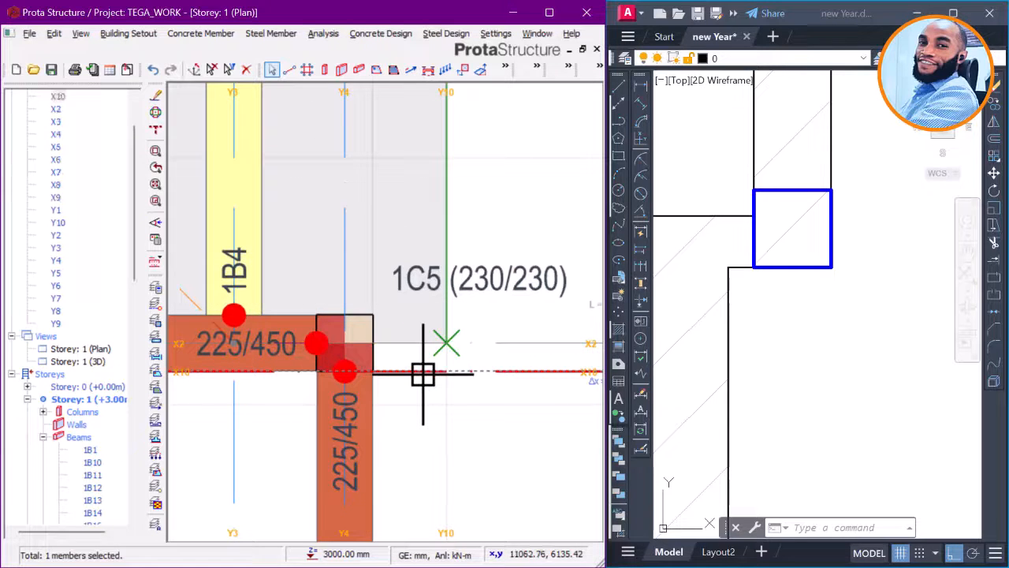
Step: Using slab 1S21's properties, insert a 150 mm thick cantilever slab outward from axis Y4 between X2 and X10 at column 1C5
{"action": "scroll", "coordinate": [449, 331], "scroll_direction": "up", "scroll_amount": 2}
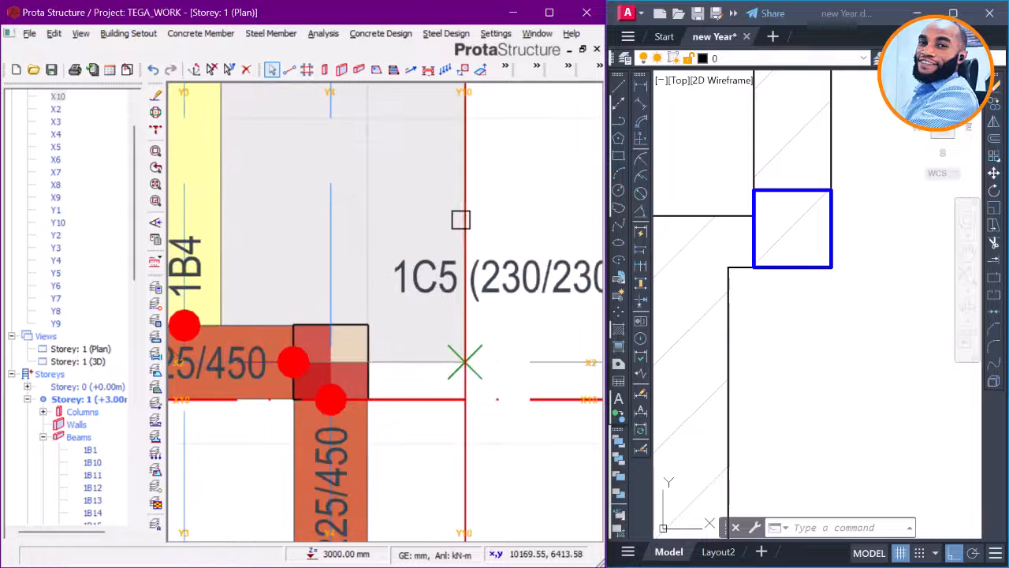
{"action": "scroll", "coordinate": [407, 206], "scroll_direction": "down", "scroll_amount": 3}
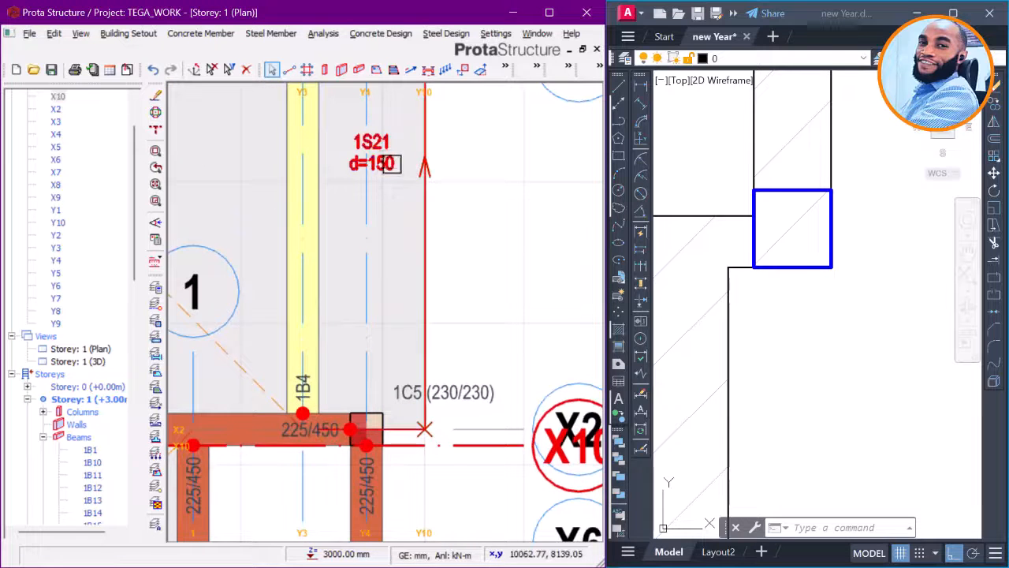
{"action": "right_click", "coordinate": [495, 155]}
{"action": "left_click", "coordinate": [519, 174]}
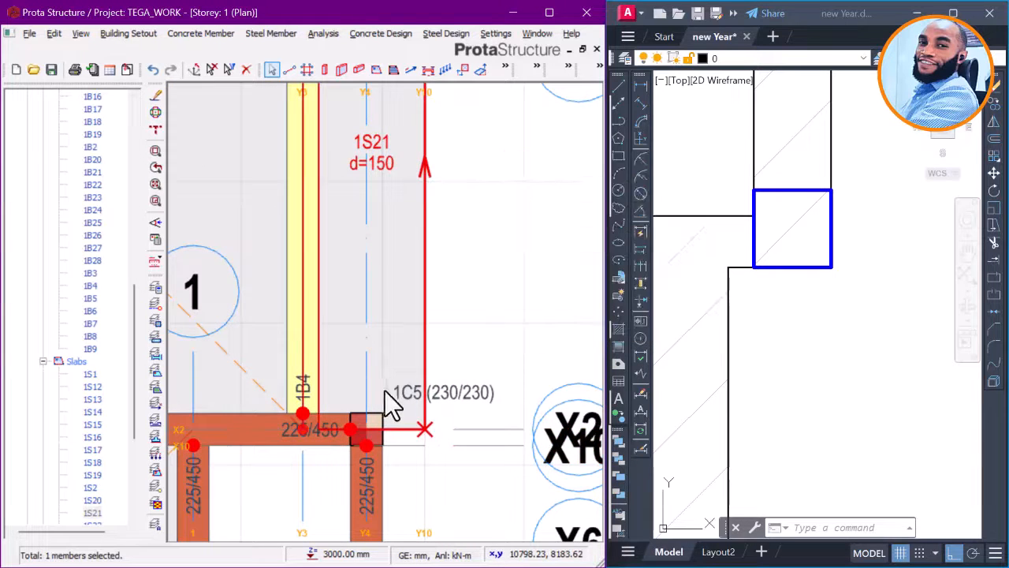
{"action": "scroll", "coordinate": [385, 458], "scroll_direction": "up", "scroll_amount": 2}
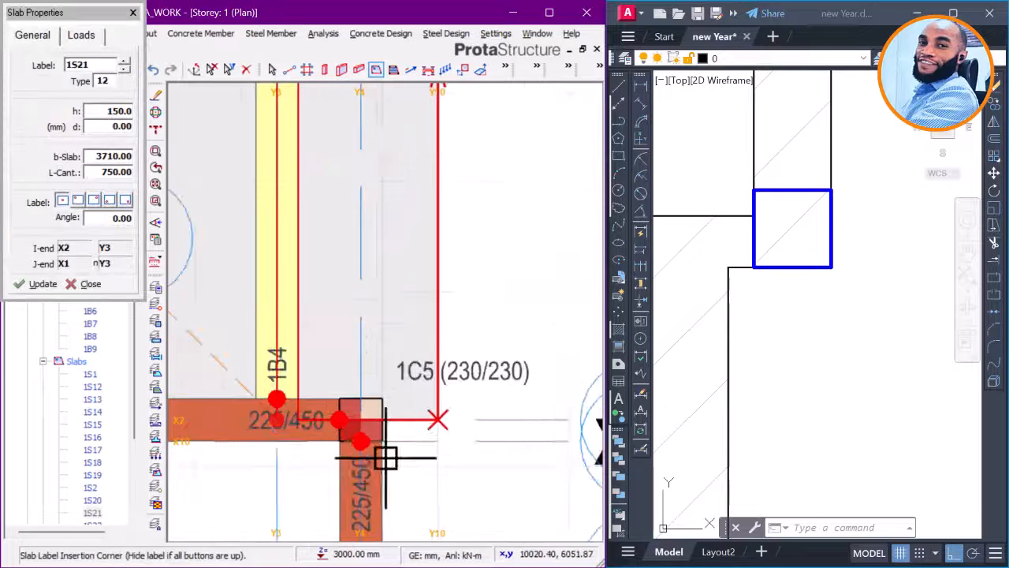
{"action": "scroll", "coordinate": [372, 438], "scroll_direction": "up", "scroll_amount": 2}
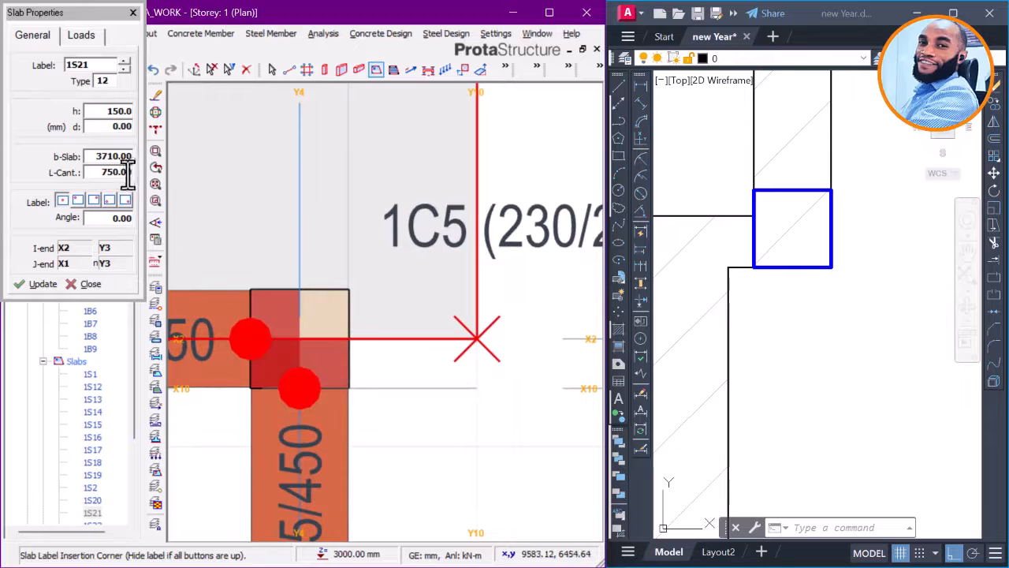
{"action": "scroll", "coordinate": [404, 394], "scroll_direction": "down", "scroll_amount": 3}
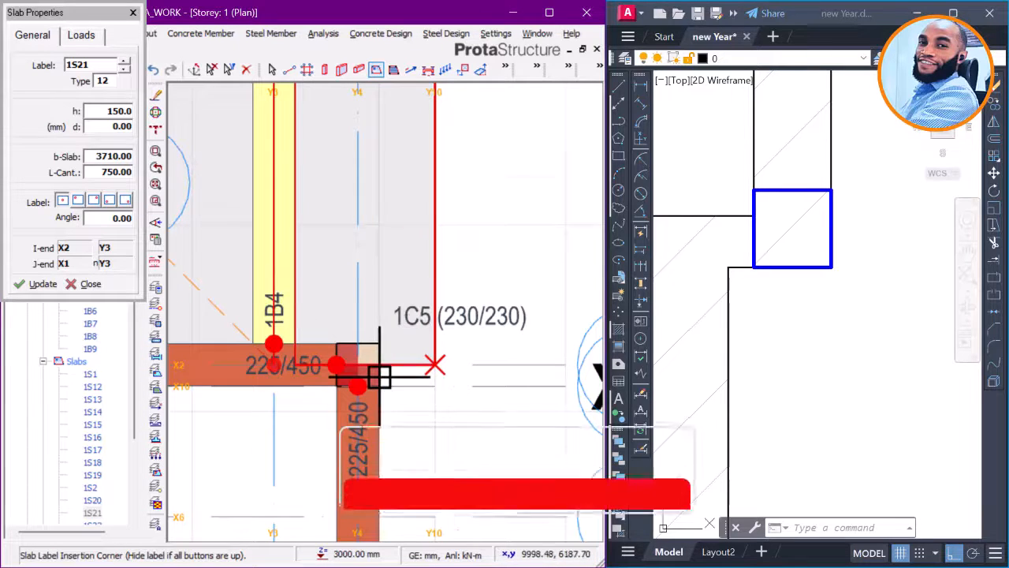
{"action": "scroll", "coordinate": [350, 360], "scroll_direction": "up", "scroll_amount": 2}
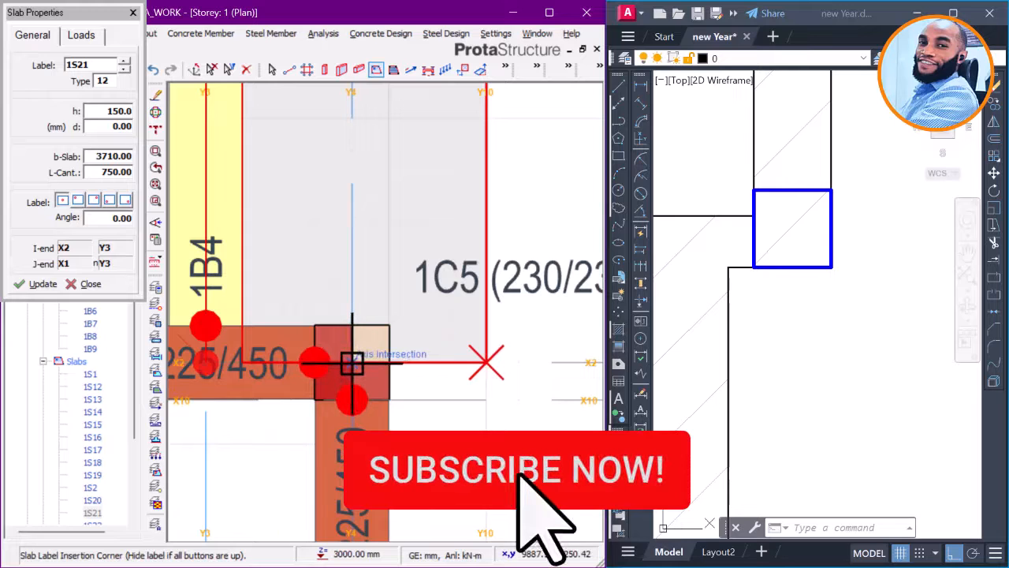
{"action": "left_click", "coordinate": [354, 406]}
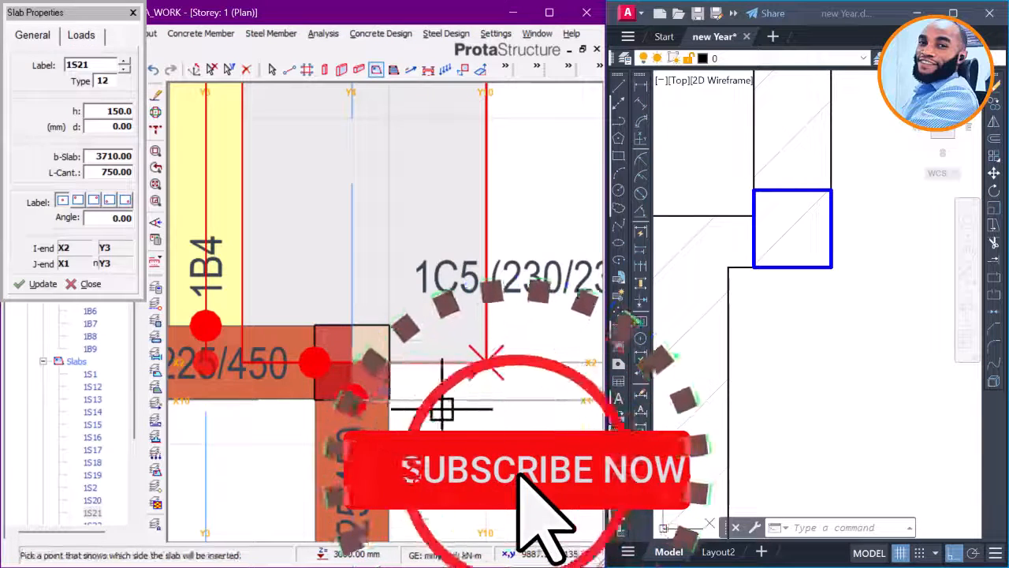
{"action": "left_click", "coordinate": [470, 408]}
{"action": "scroll", "coordinate": [329, 382], "scroll_direction": "down", "scroll_amount": 2}
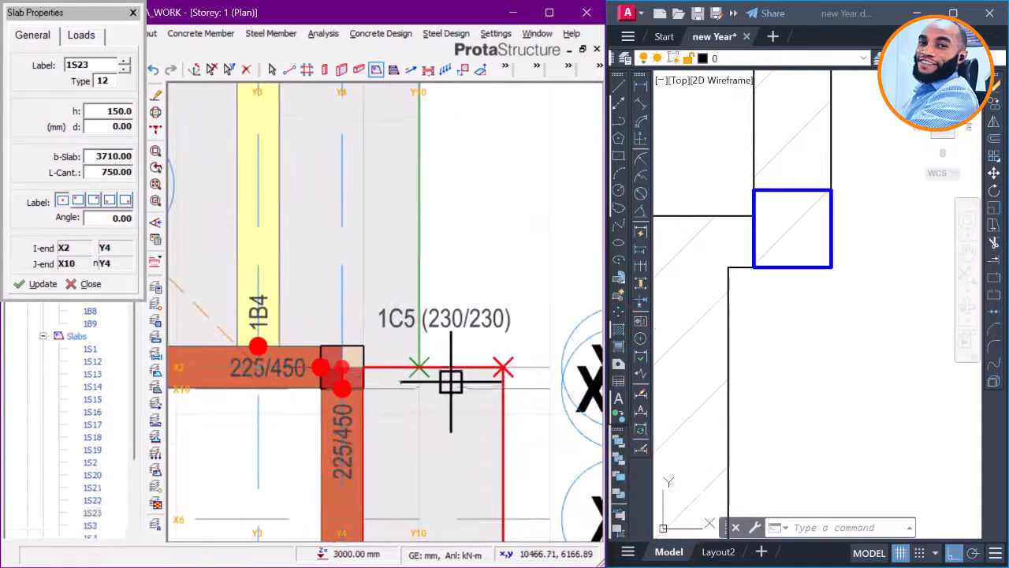
Step: Set the new cantilever slab's width to 0 so it covers the whole span between X2 and X10
{"action": "scroll", "coordinate": [447, 322], "scroll_direction": "down", "scroll_amount": 5}
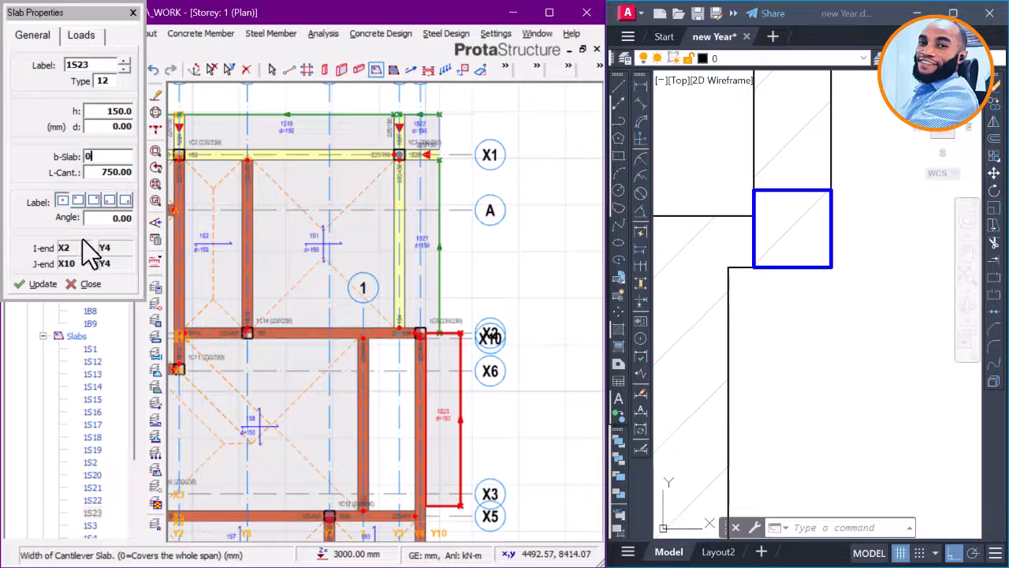
{"action": "left_click", "coordinate": [44, 284]}
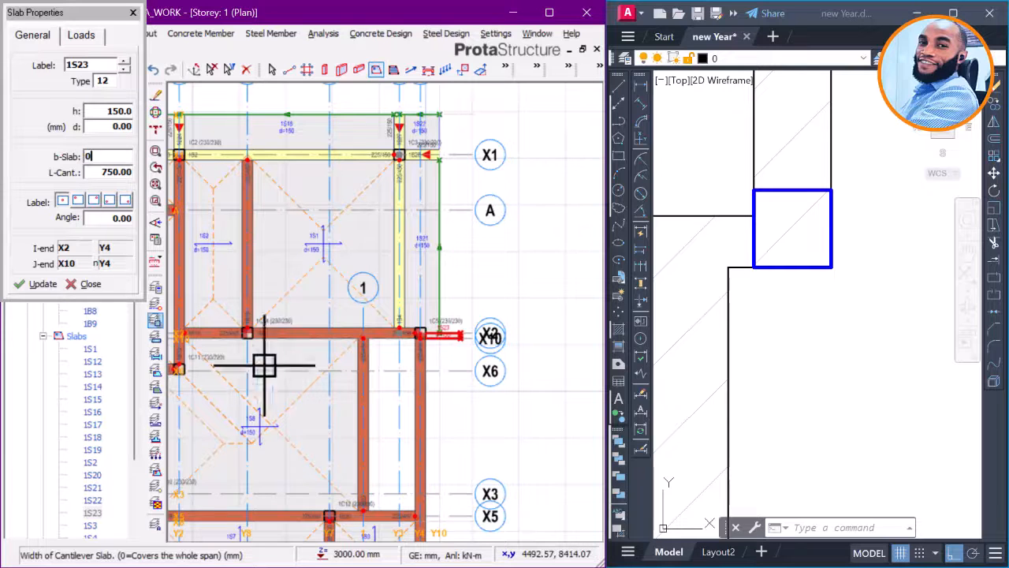
{"action": "scroll", "coordinate": [439, 349], "scroll_direction": "up", "scroll_amount": 2}
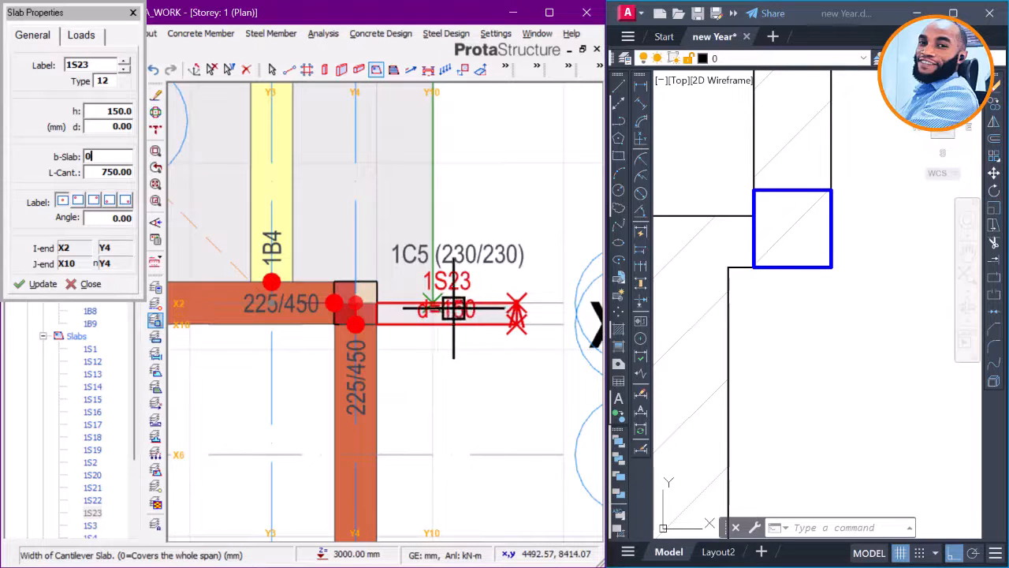
{"action": "scroll", "coordinate": [418, 311], "scroll_direction": "up", "scroll_amount": 2}
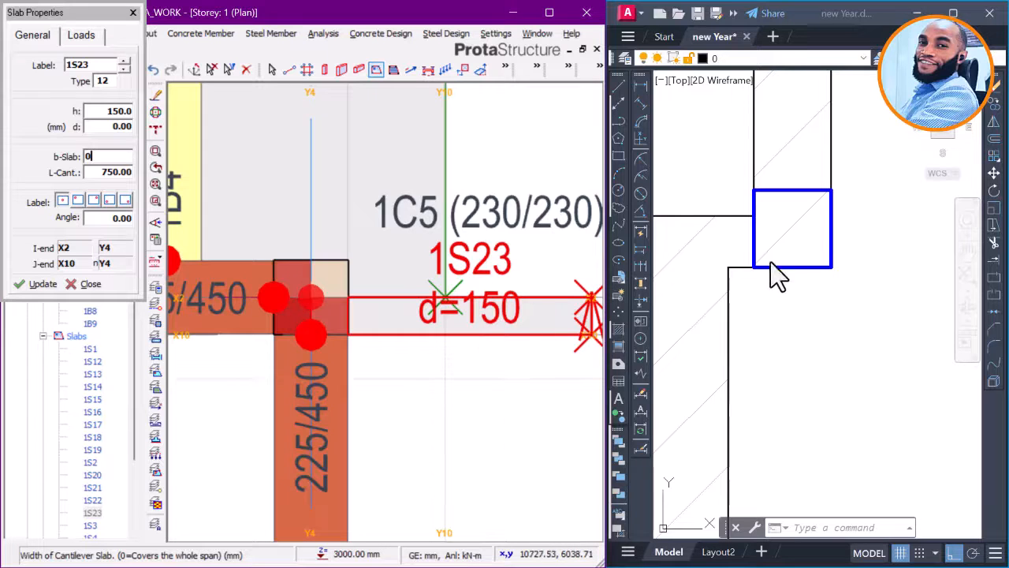
Step: In the AutoCAD drawing, measure the horizontal distance from the wall corner to the blue column's far lower corner without placing a dimension
{"action": "left_click", "coordinate": [742, 282]}
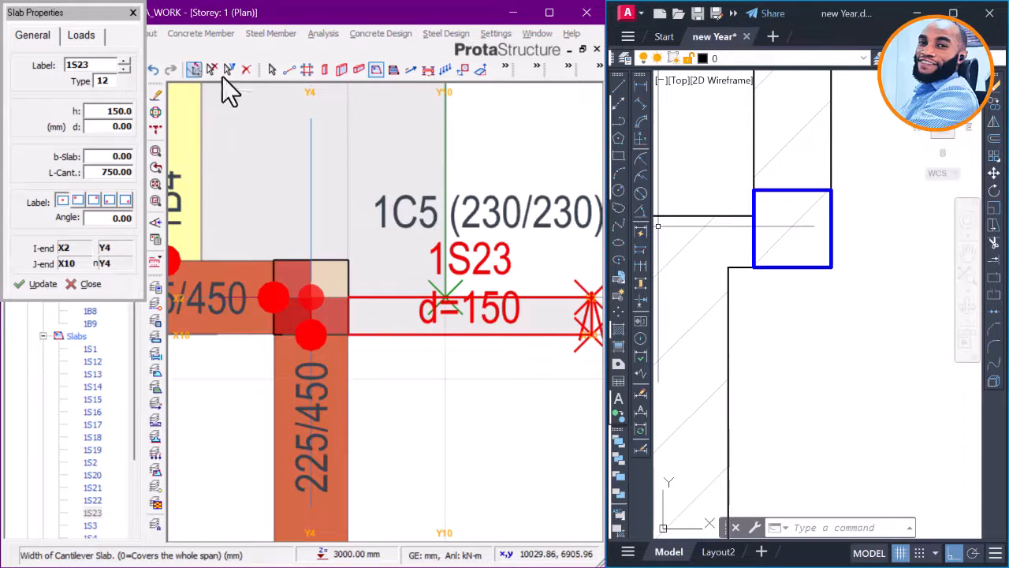
{"action": "left_click", "coordinate": [639, 85]}
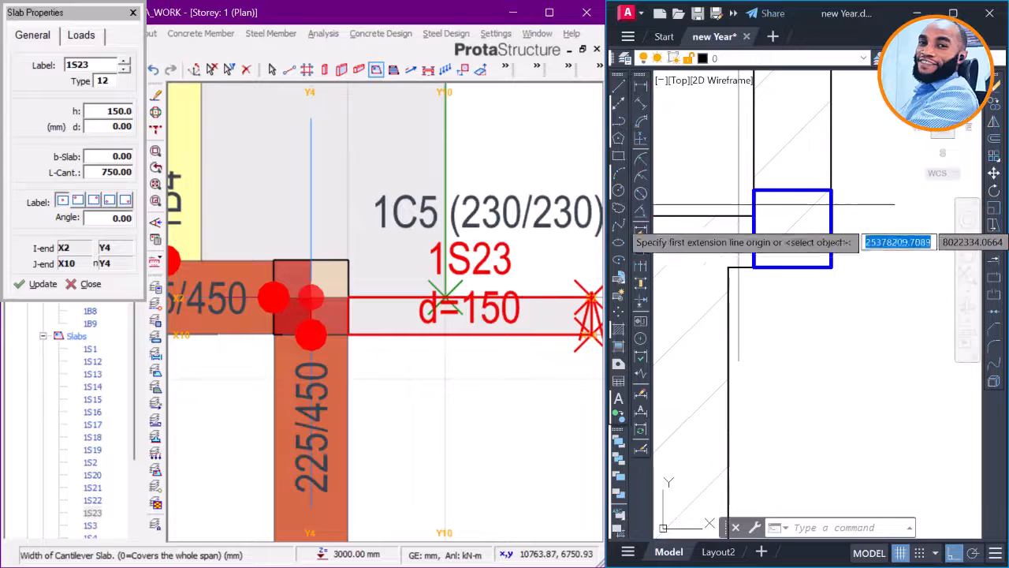
{"action": "left_click", "coordinate": [728, 269]}
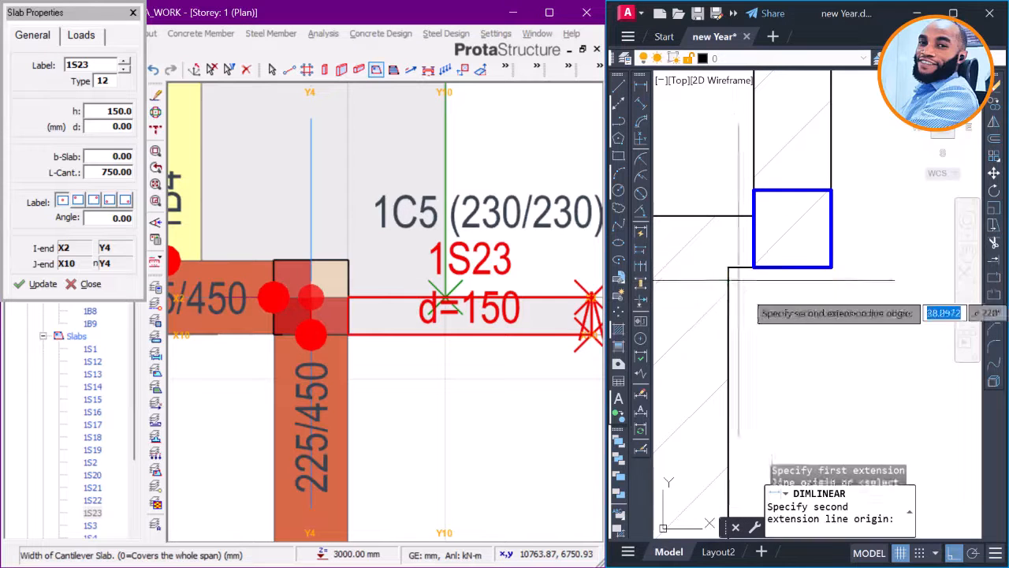
{"action": "left_click", "coordinate": [832, 269]}
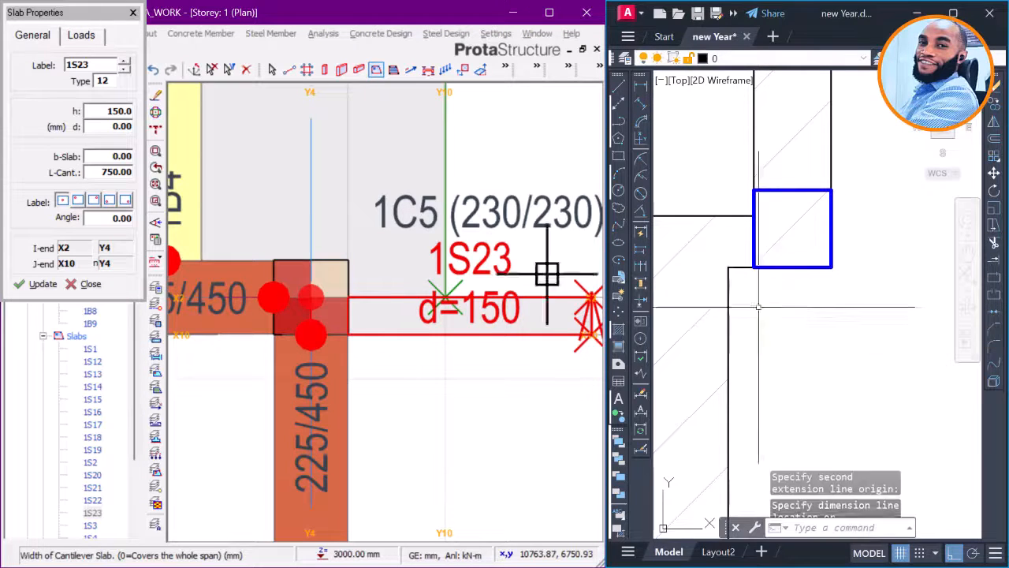
{"action": "key", "text": "Escape"}
Step: Set the cantilever length of the small slab beside column 1C5 to 300 mm and finish editing the slab
{"action": "double_click", "coordinate": [123, 173]}
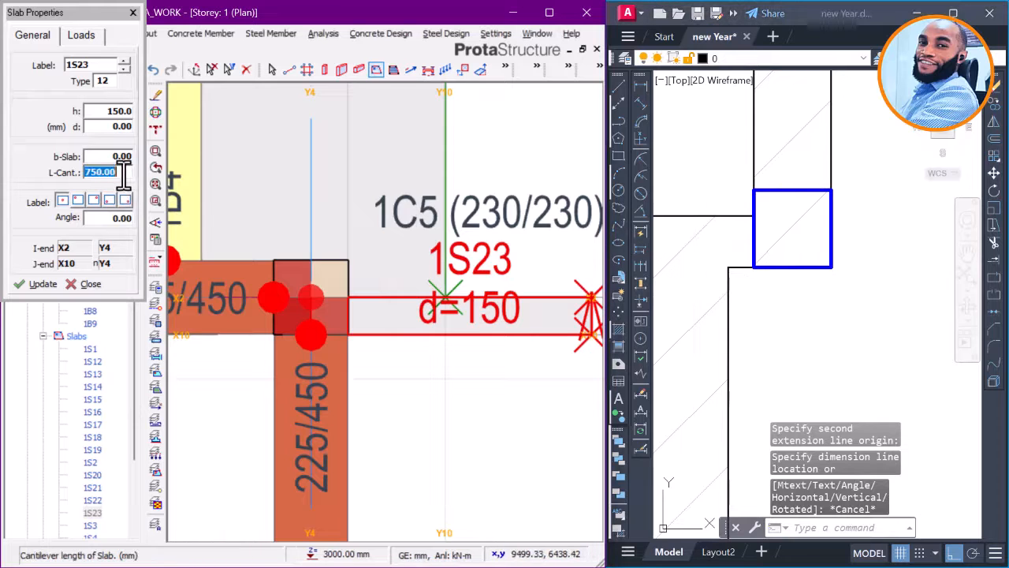
{"action": "left_click", "coordinate": [40, 282]}
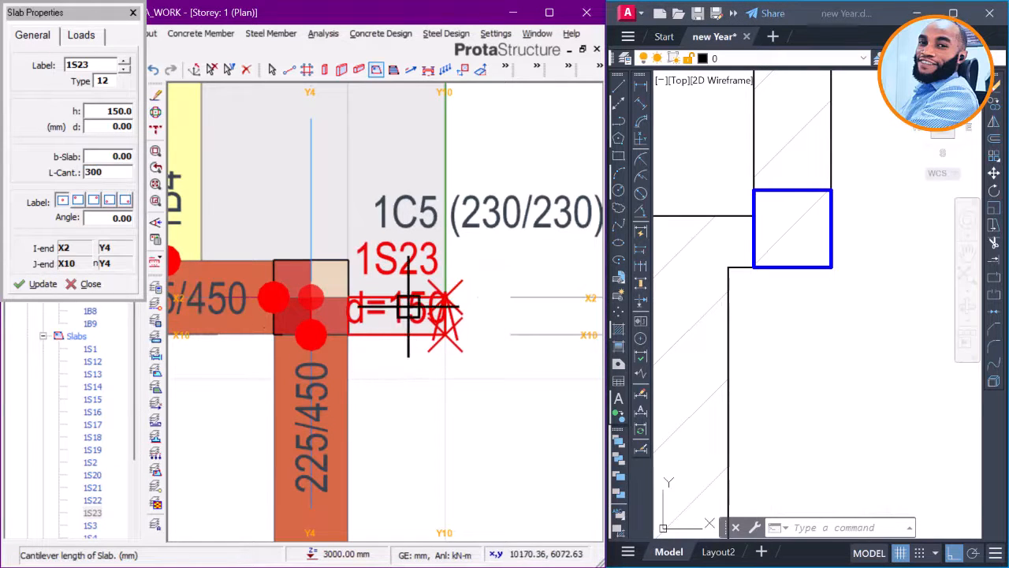
{"action": "scroll", "coordinate": [417, 308], "scroll_direction": "down", "scroll_amount": 3}
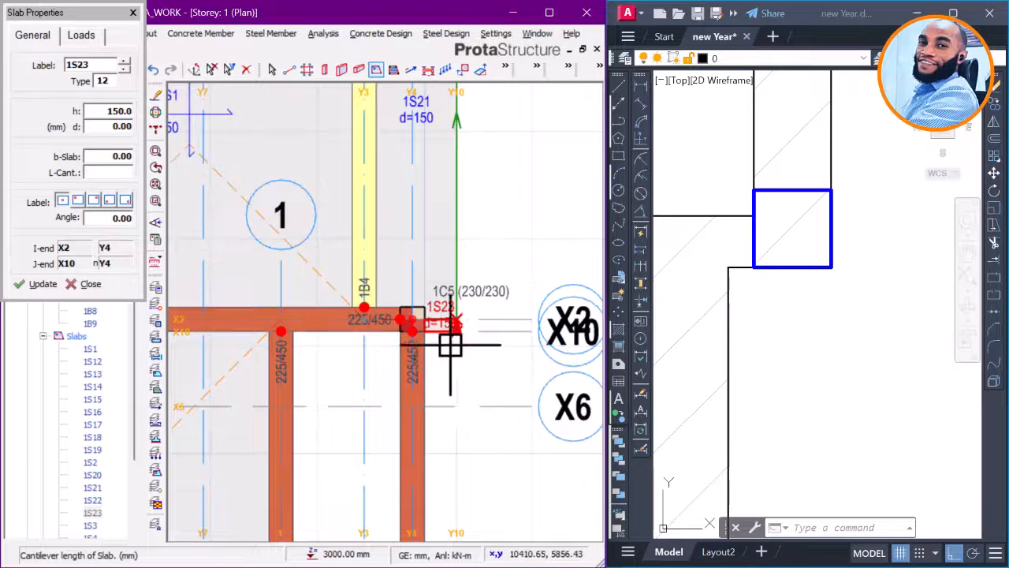
{"action": "scroll", "coordinate": [448, 339], "scroll_direction": "up", "scroll_amount": 3}
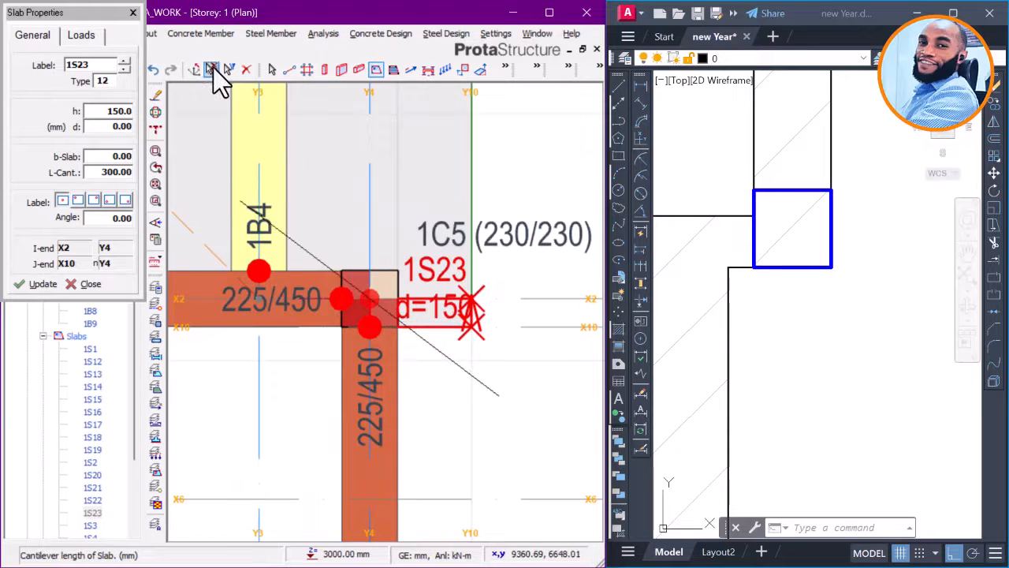
{"action": "key", "text": "Escape"}
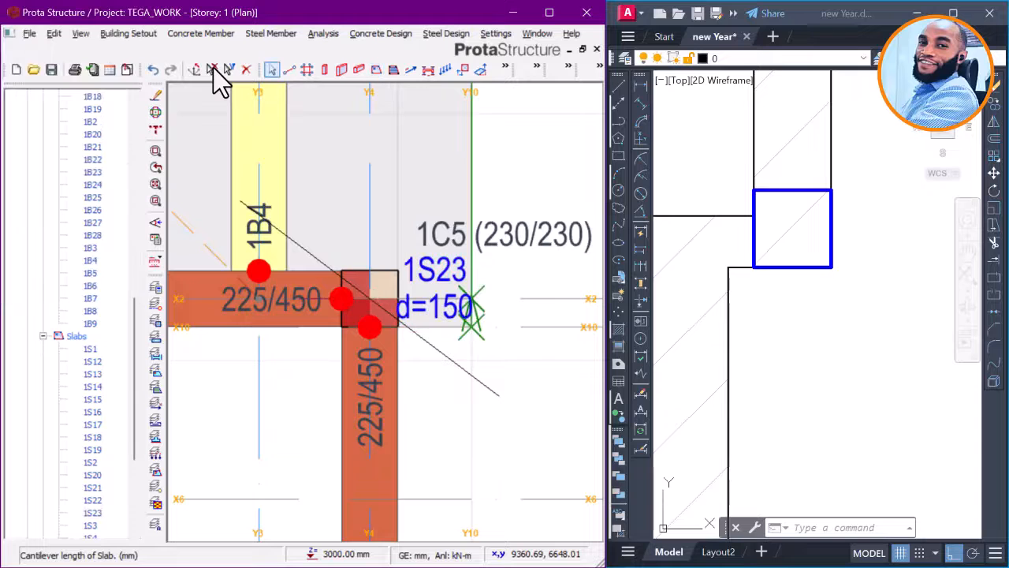
Step: Inspect in the Storey 1 3D view how column 2C19 sits on the extended cantilever slab edge
{"action": "left_click_drag", "start_coordinate": [134, 312], "coordinate": [123, 189]}
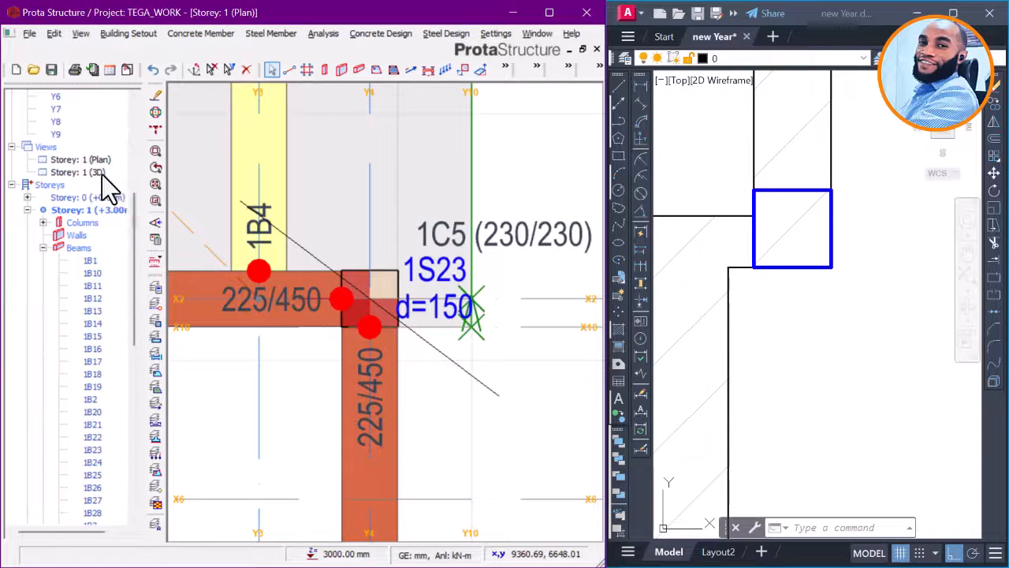
{"action": "double_click", "coordinate": [102, 174]}
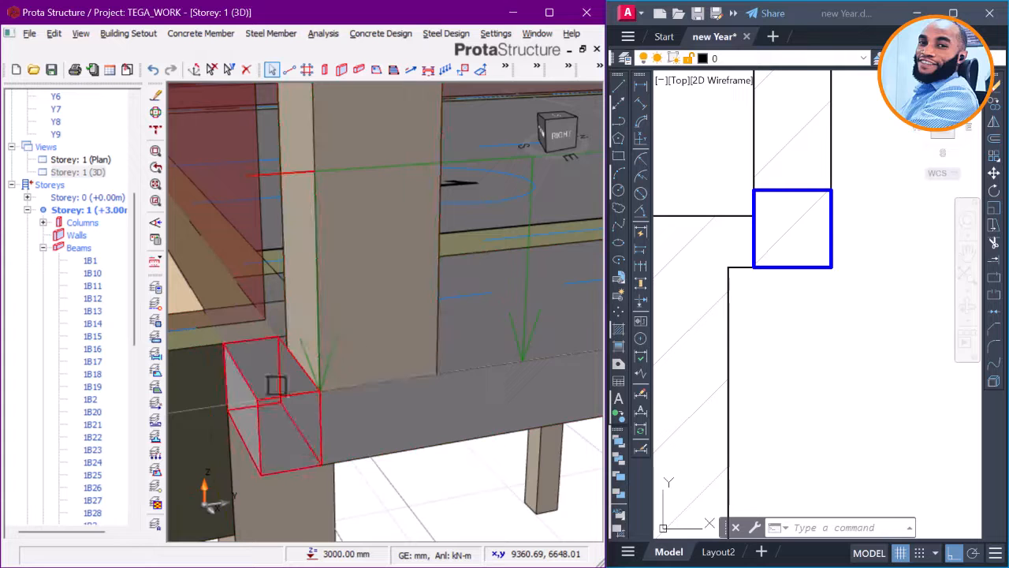
{"action": "middle_click_drag", "start_coordinate": [271, 436], "coordinate": [277, 379]}
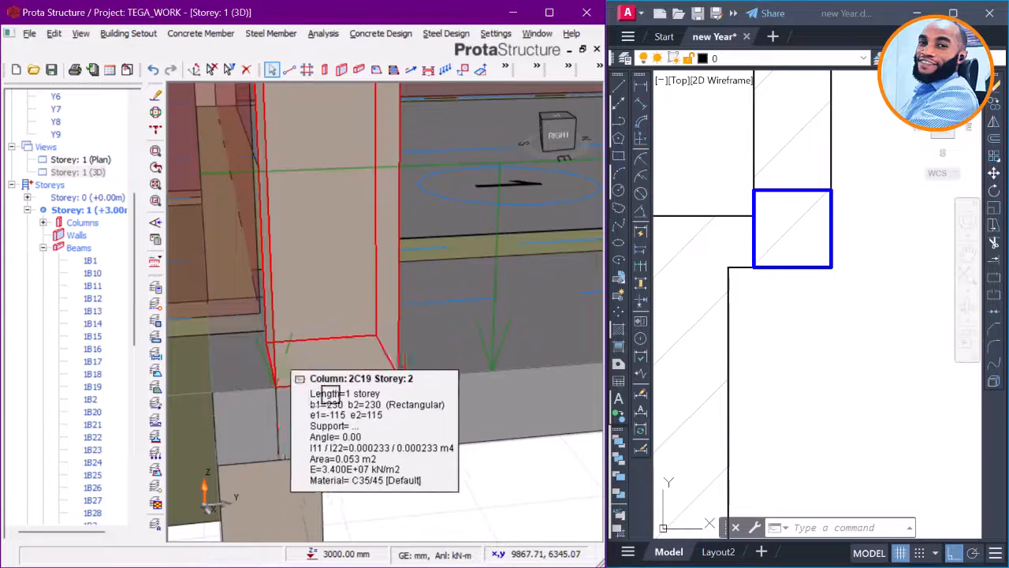
{"action": "middle_click_drag", "start_coordinate": [324, 409], "coordinate": [317, 338]}
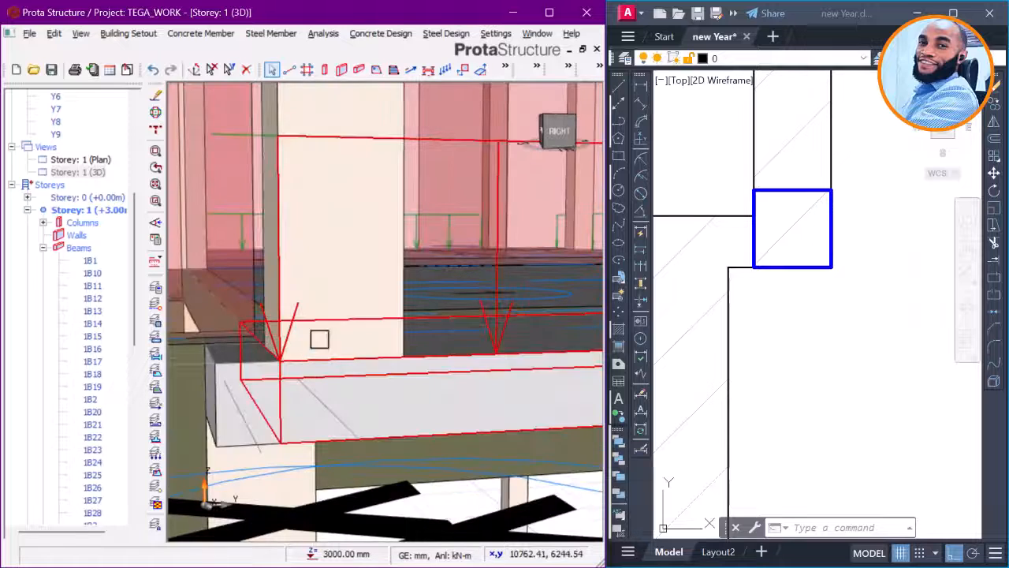
Step: Centre column 2C19 on its axis intersection, with eccentricities e1 and e2 at 0
{"action": "left_click", "coordinate": [307, 258]}
{"action": "right_click", "coordinate": [307, 259]}
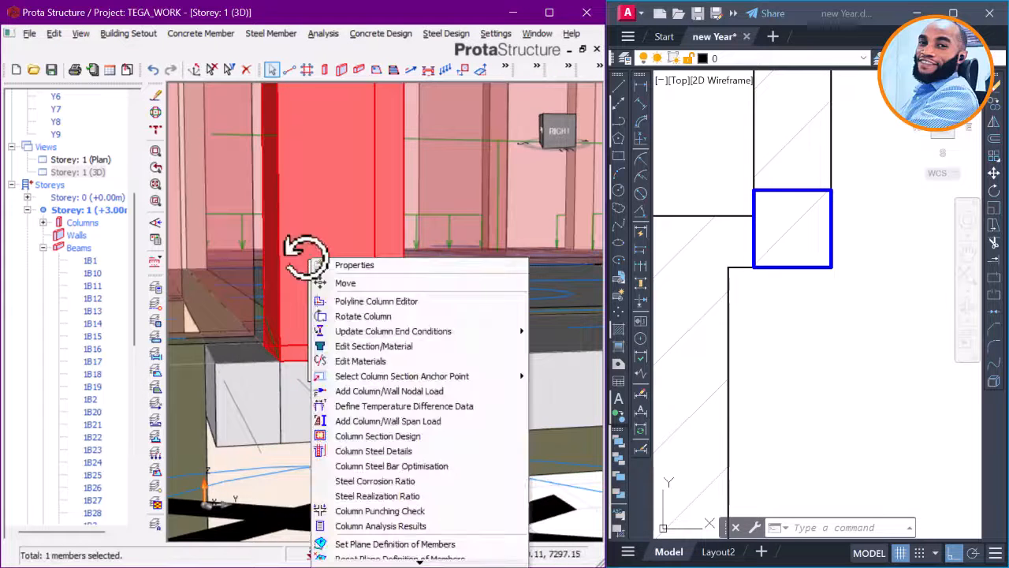
{"action": "key", "text": "Escape"}
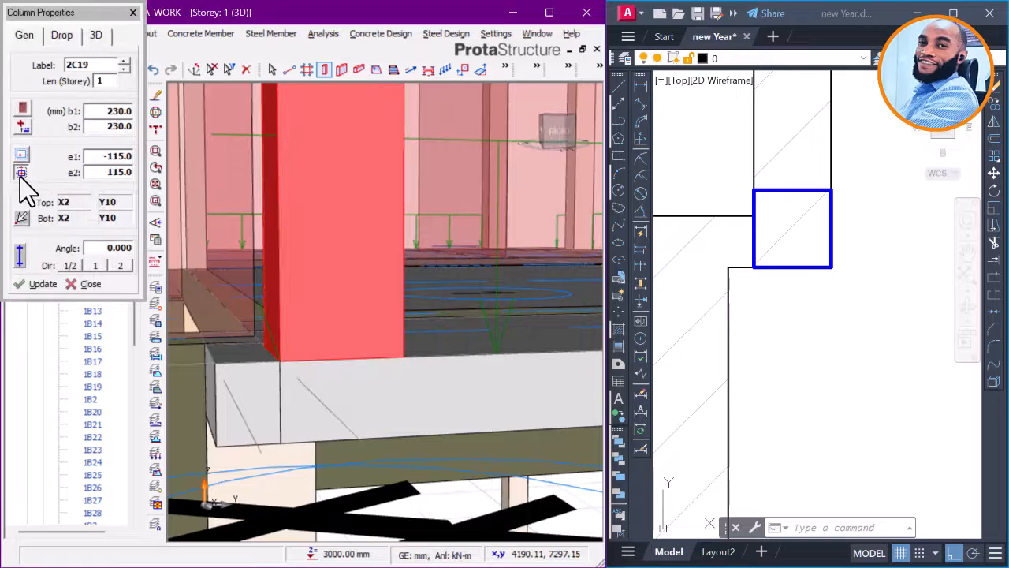
{"action": "left_click", "coordinate": [21, 172]}
{"action": "left_click", "coordinate": [66, 214]}
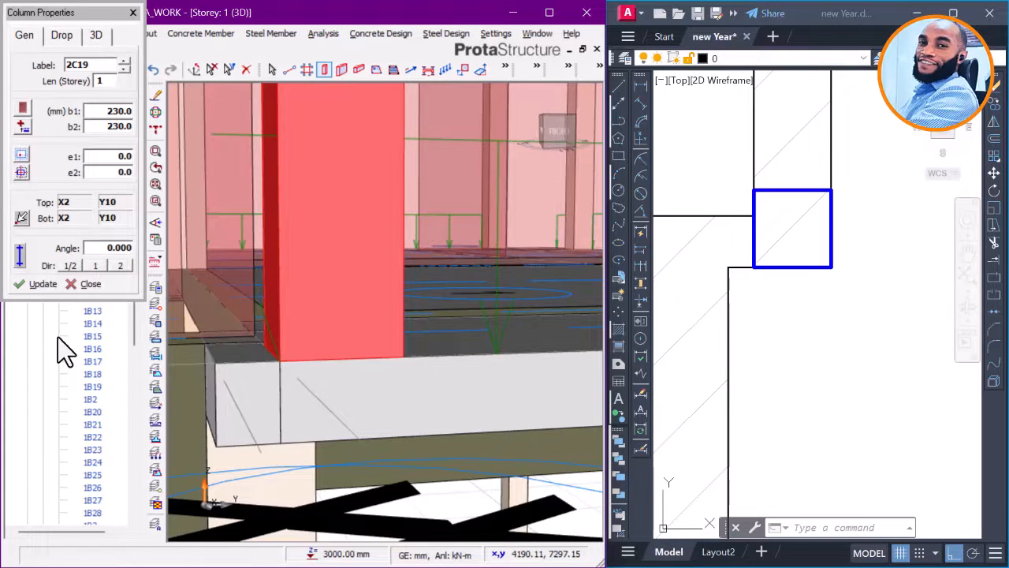
{"action": "left_click", "coordinate": [44, 286]}
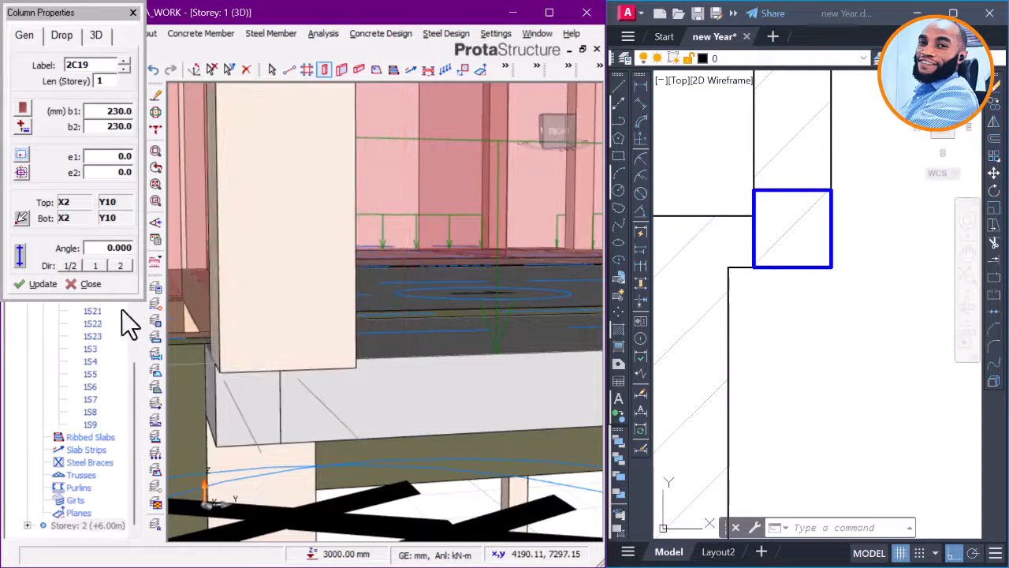
Step: Change column 2C19's anchor point to give e1 of -115 and e2 of 0, and check its base against the slab edges
{"action": "left_click", "coordinate": [22, 171]}
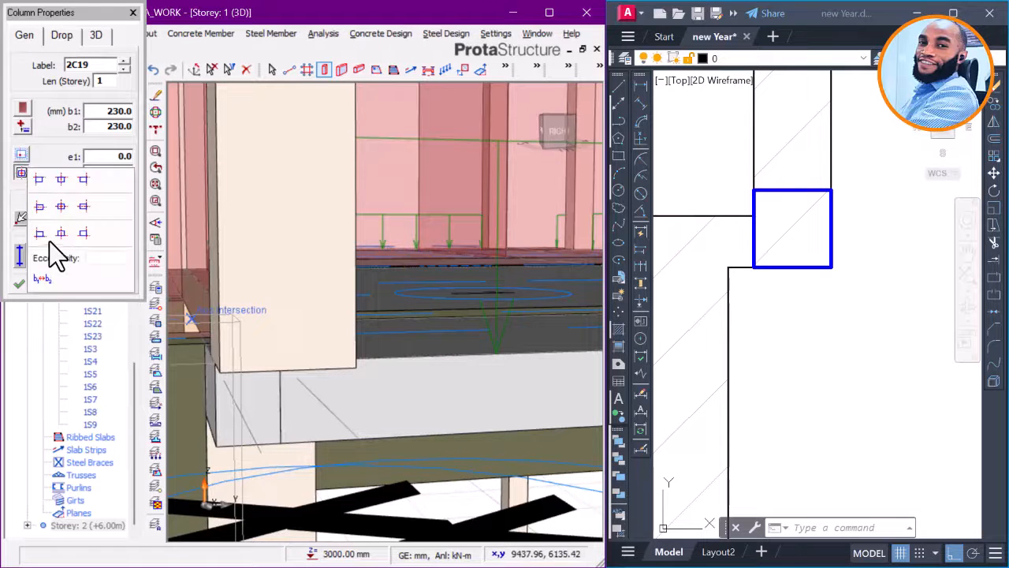
{"action": "left_click", "coordinate": [82, 208]}
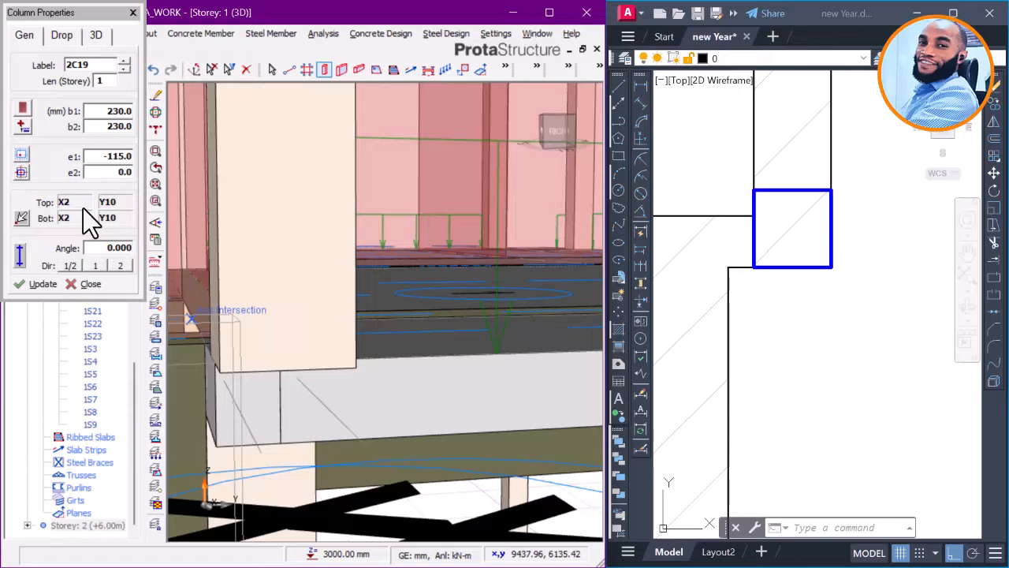
{"action": "left_click", "coordinate": [38, 285]}
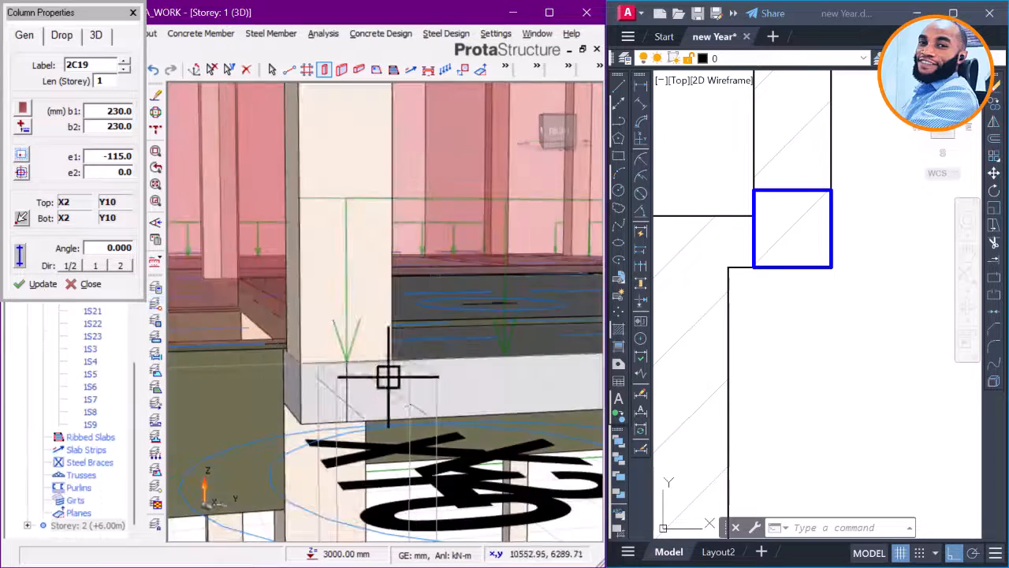
{"action": "middle_click_drag", "start_coordinate": [388, 377], "coordinate": [515, 350]}
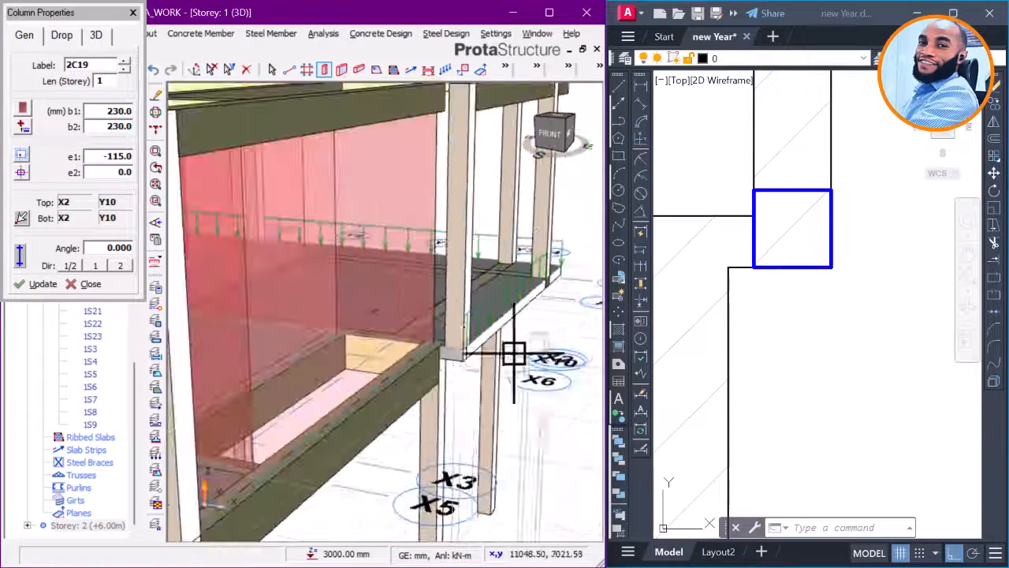
{"action": "scroll", "coordinate": [465, 367], "scroll_direction": "up", "scroll_amount": 5}
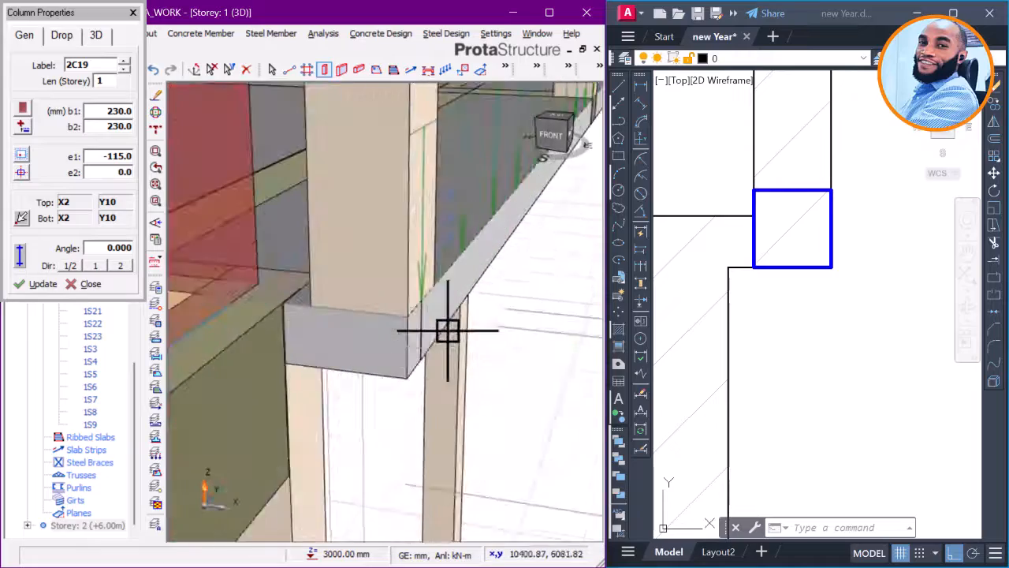
Step: Check column 2C19's base against the cantilever slab edges from several angles, and close the column's properties
{"action": "scroll", "coordinate": [440, 326], "scroll_direction": "up", "scroll_amount": 2}
{"action": "middle_click_drag", "start_coordinate": [433, 320], "coordinate": [408, 321]}
{"action": "left_click_drag", "start_coordinate": [365, 324], "coordinate": [396, 312]}
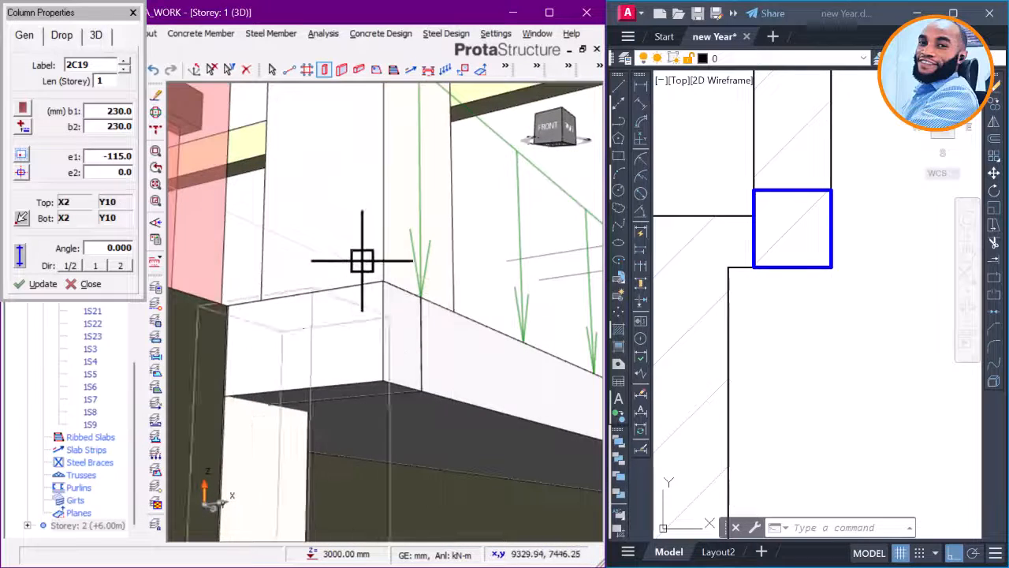
{"action": "left_click", "coordinate": [89, 283]}
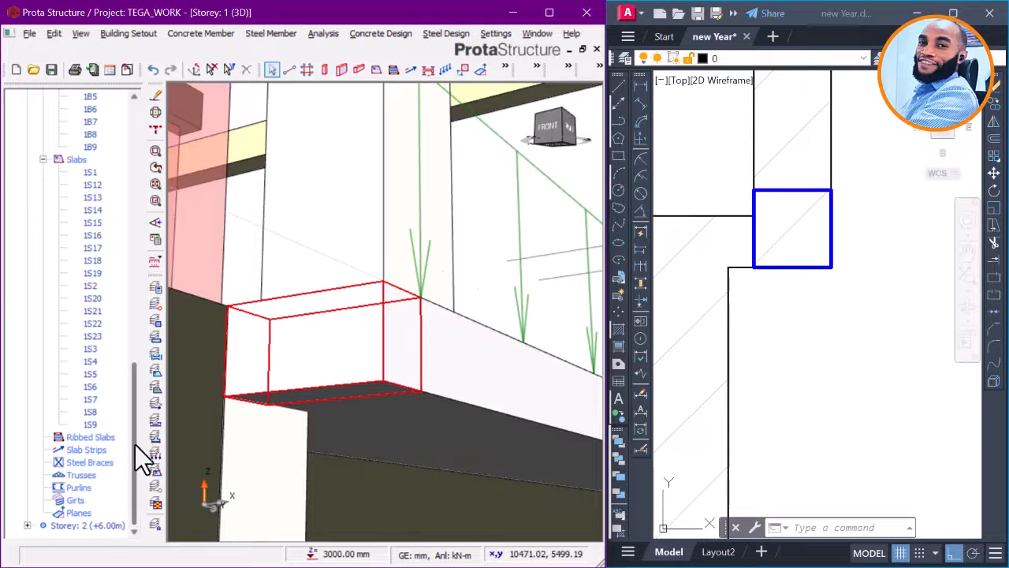
Step: In the Storey 1 plan, open the properties of cantilever beam 1B28 on axis X1 as the template for another beam
{"action": "left_click_drag", "start_coordinate": [133, 426], "coordinate": [165, 224]}
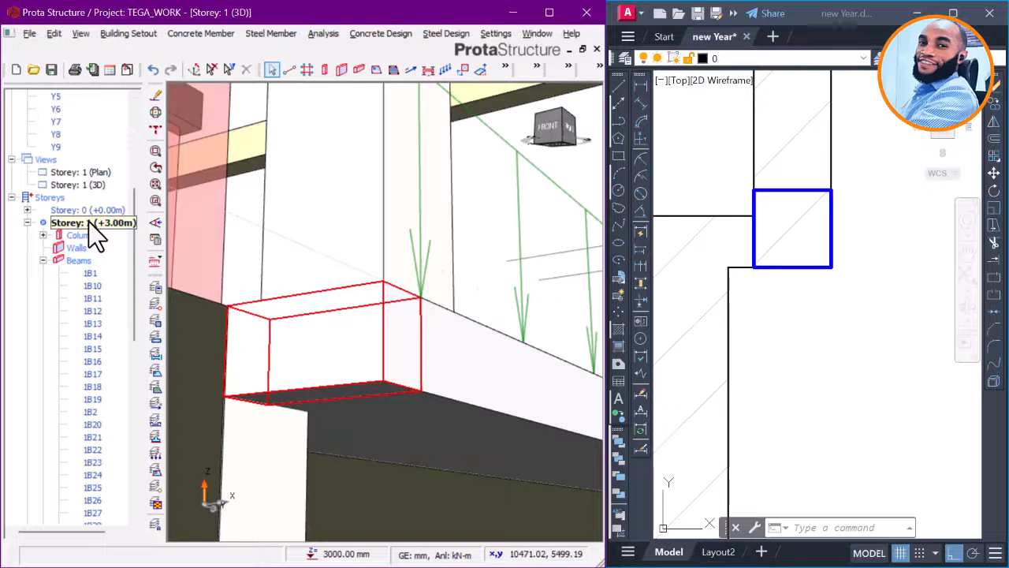
{"action": "left_click", "coordinate": [83, 173]}
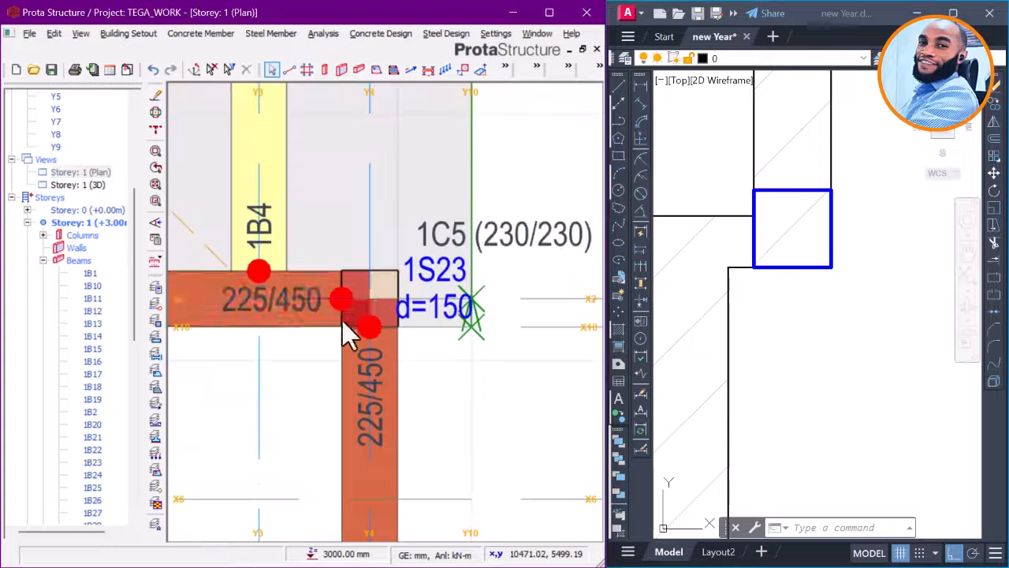
{"action": "scroll", "coordinate": [472, 307], "scroll_direction": "up", "scroll_amount": 3}
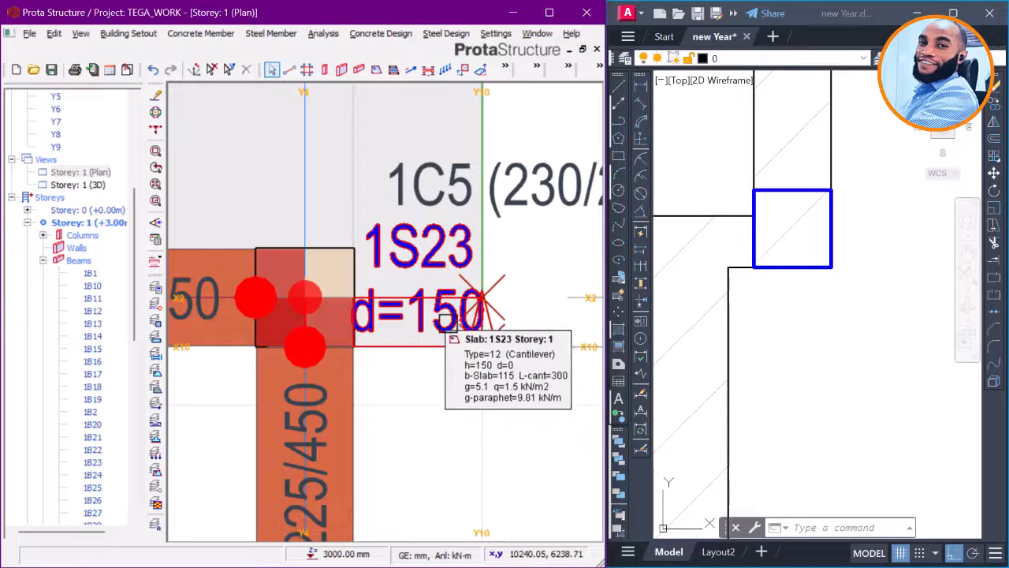
{"action": "scroll", "coordinate": [460, 315], "scroll_direction": "up", "scroll_amount": 1}
{"action": "scroll", "coordinate": [344, 344], "scroll_direction": "down", "scroll_amount": 5}
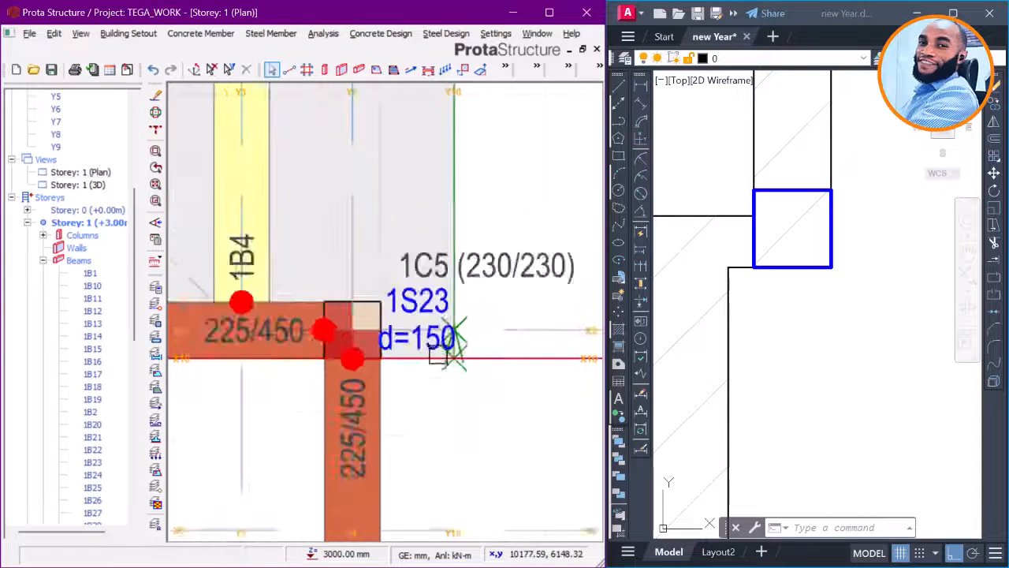
{"action": "scroll", "coordinate": [394, 230], "scroll_direction": "up", "scroll_amount": 3}
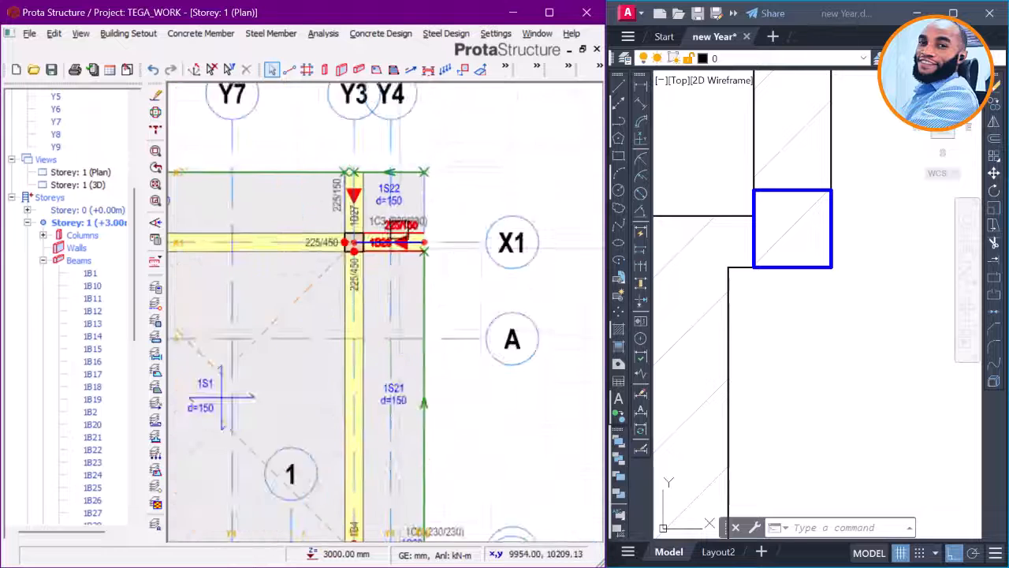
{"action": "left_click", "coordinate": [398, 245]}
{"action": "right_click", "coordinate": [412, 239]}
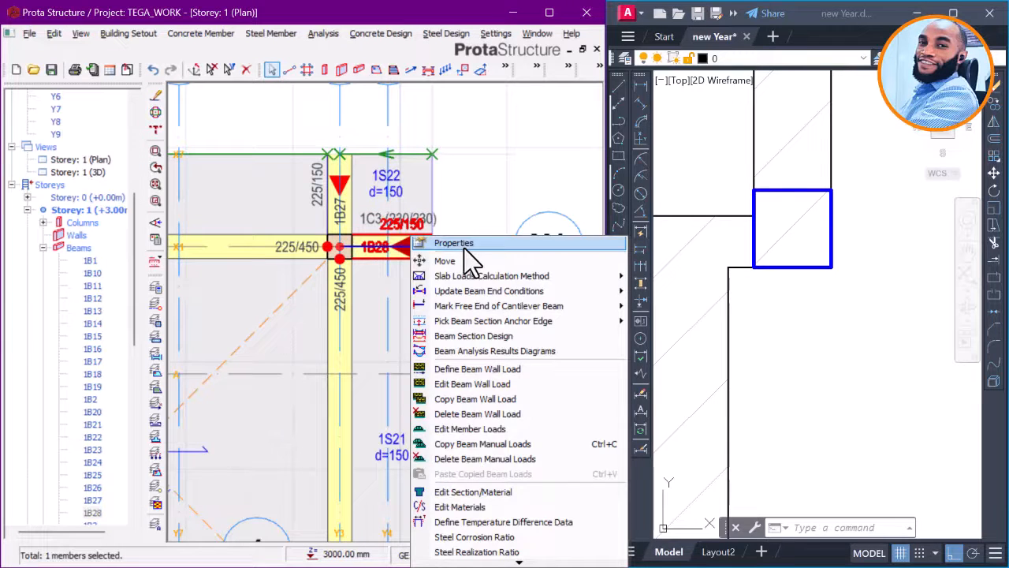
{"action": "left_click", "coordinate": [464, 248]}
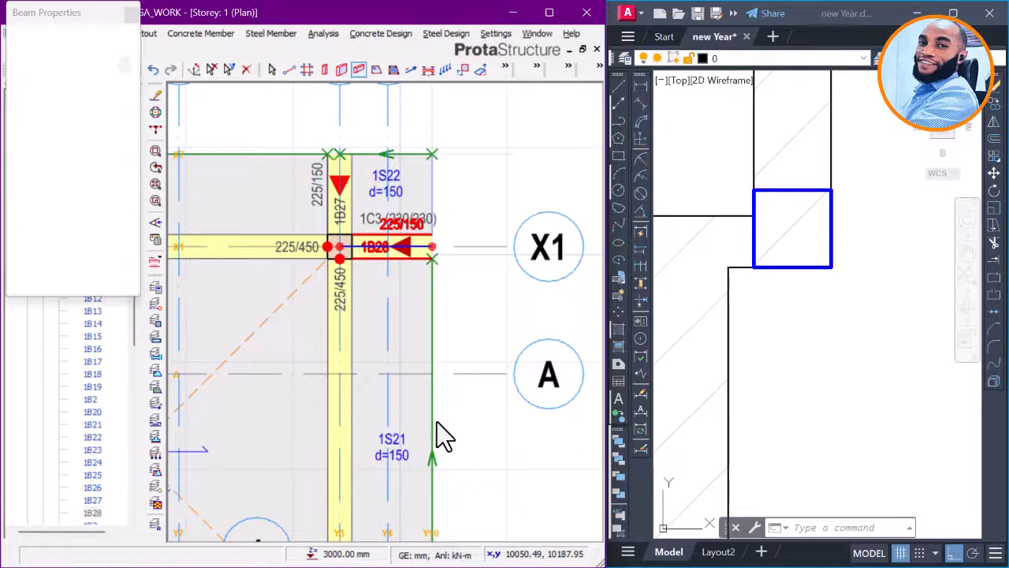
Step: Draw a 225/150 cantilever beam along axis X2 from column 1C5 at Y4 to axis Y10
{"action": "scroll", "coordinate": [437, 432], "scroll_direction": "down", "scroll_amount": 1}
{"action": "middle_click_drag", "start_coordinate": [434, 410], "coordinate": [448, 247]}
{"action": "scroll", "coordinate": [425, 412], "scroll_direction": "up", "scroll_amount": 3}
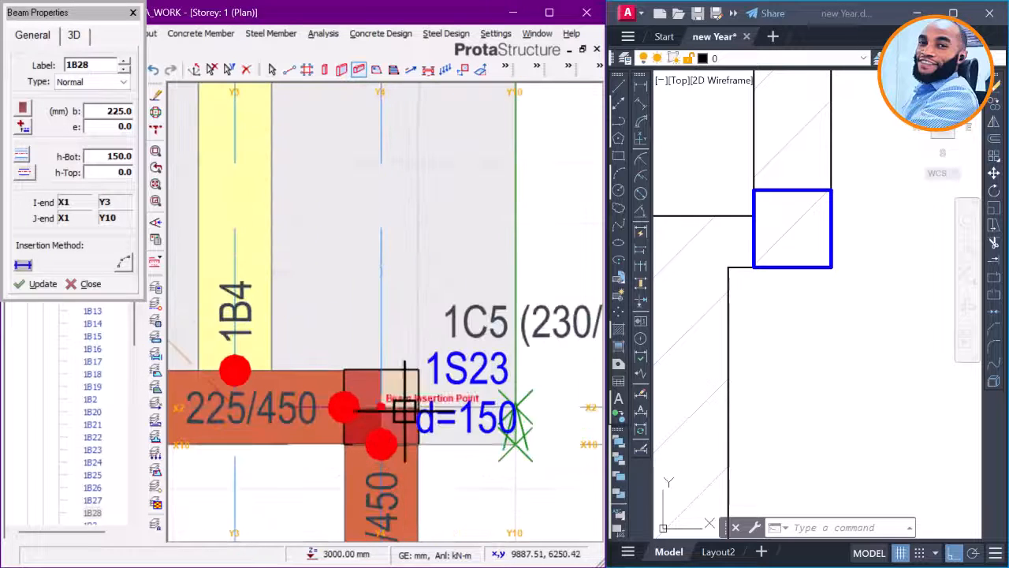
{"action": "scroll", "coordinate": [520, 414], "scroll_direction": "up", "scroll_amount": 1}
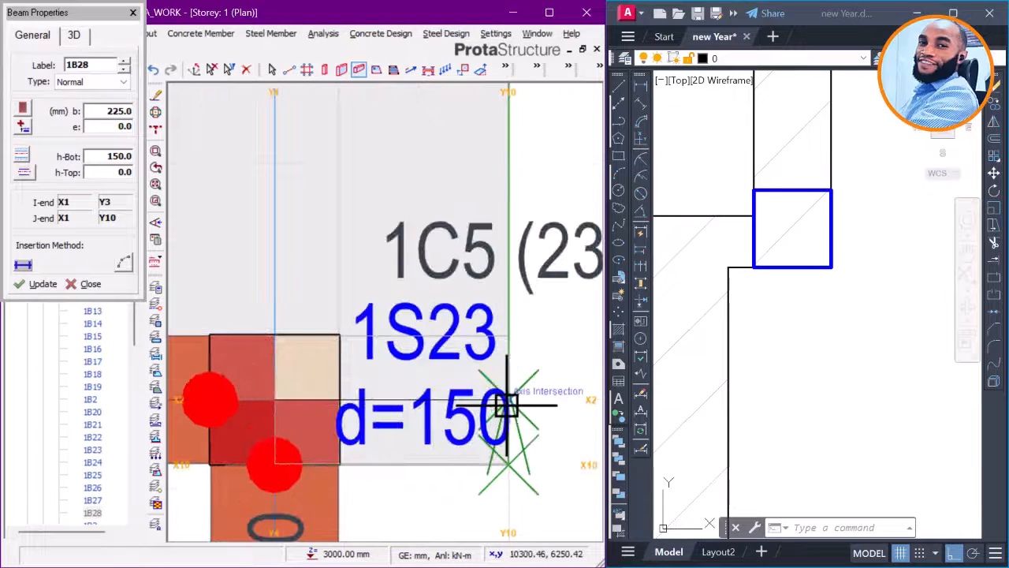
{"action": "left_click", "coordinate": [507, 404]}
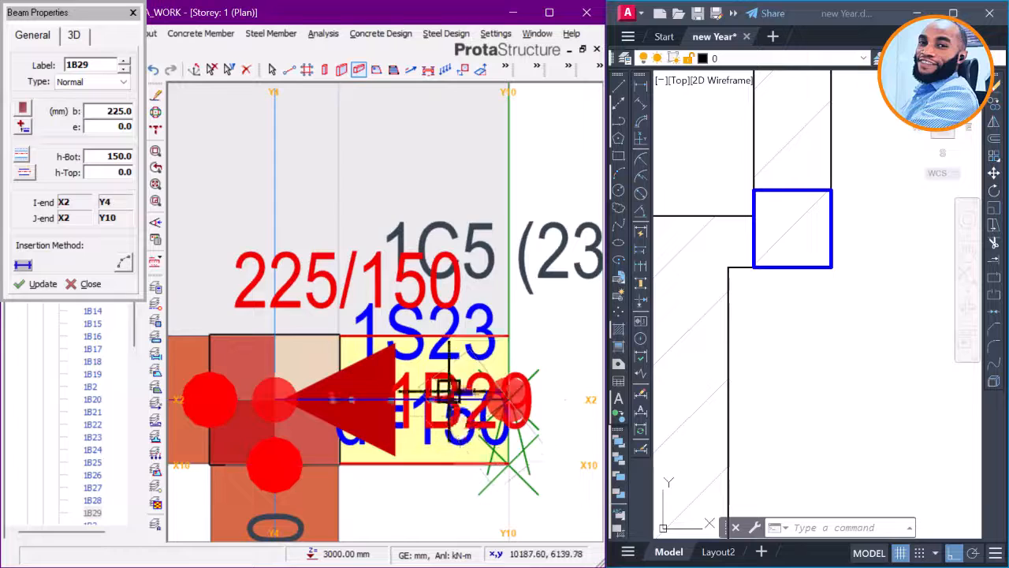
{"action": "scroll", "coordinate": [453, 394], "scroll_direction": "down", "scroll_amount": 3}
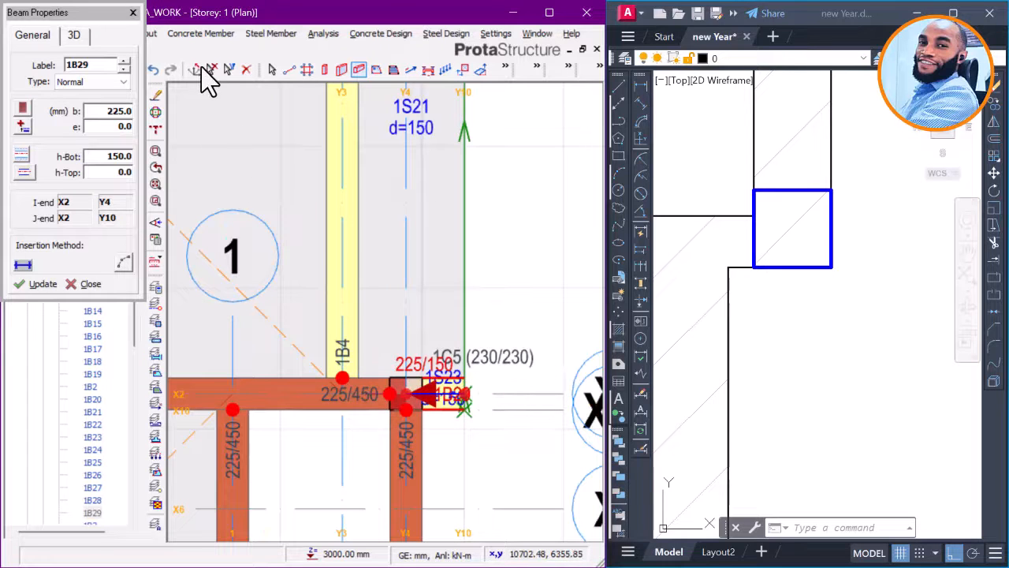
{"action": "key", "text": "Escape"}
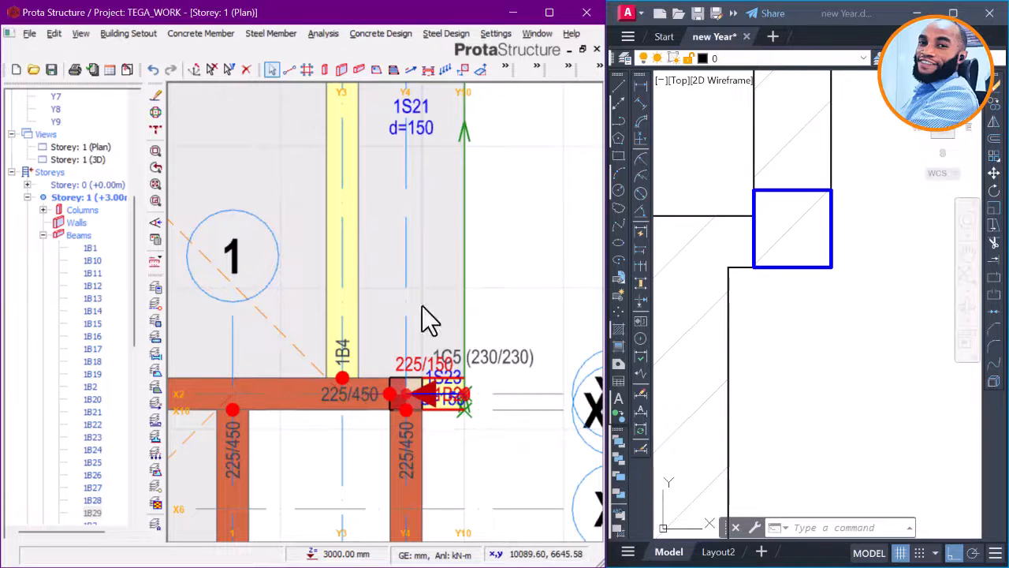
Step: Delete the small cantilever slab 1S23 that overlaps the beam beside column 1C5
{"action": "scroll", "coordinate": [453, 403], "scroll_direction": "up", "scroll_amount": 4}
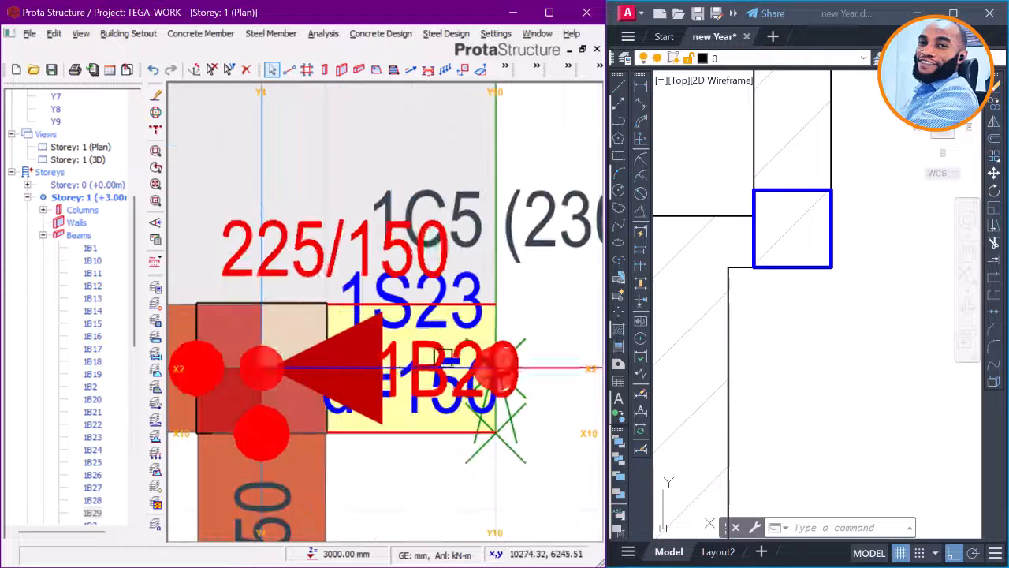
{"action": "left_click", "coordinate": [467, 321]}
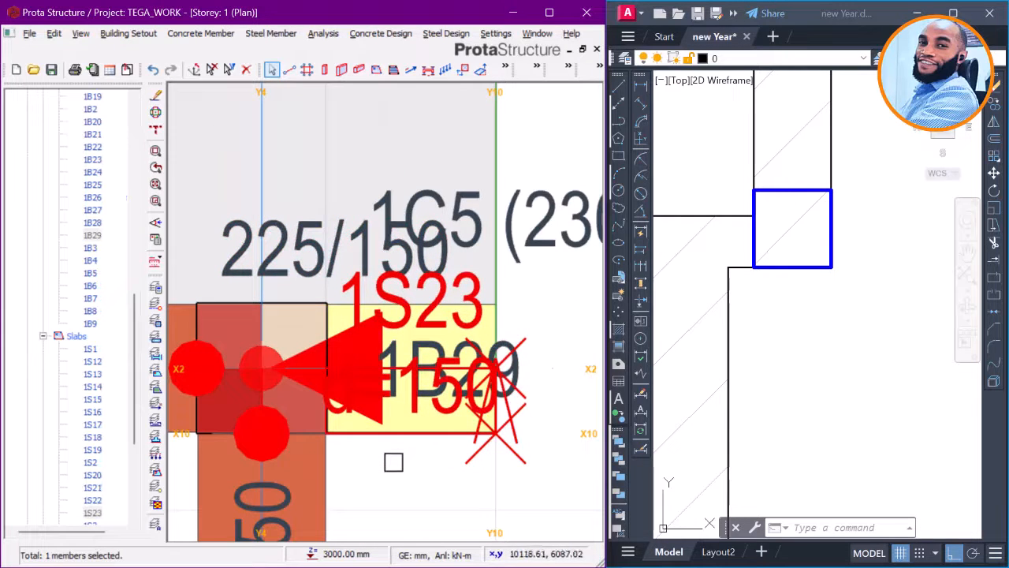
{"action": "key", "text": "Escape"}
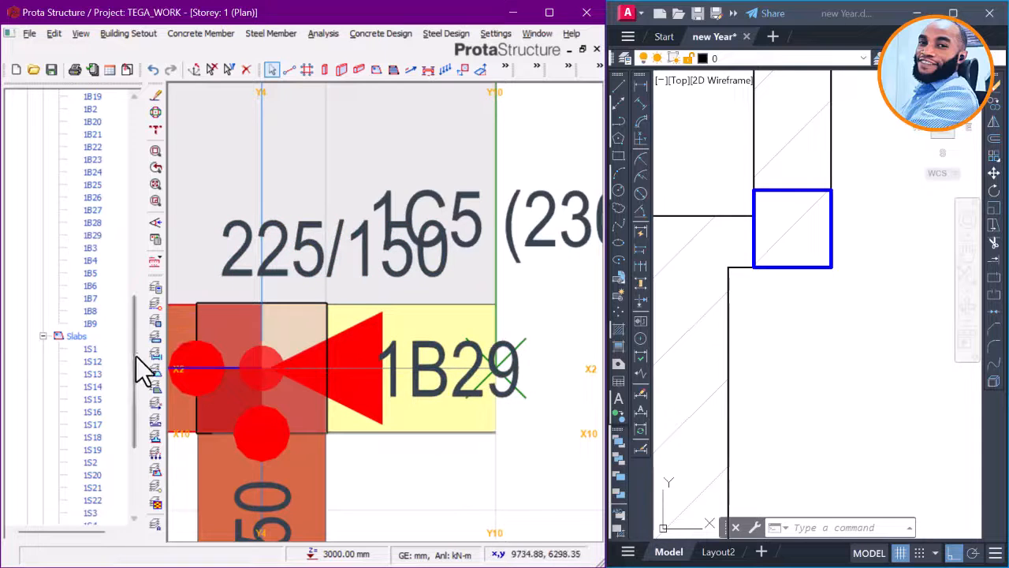
Step: Inspect in the Storey 1 3D view how cantilever beam 1B29 meets slab 1S21 and supports column 2C19
{"action": "left_click_drag", "start_coordinate": [135, 356], "coordinate": [147, 250]}
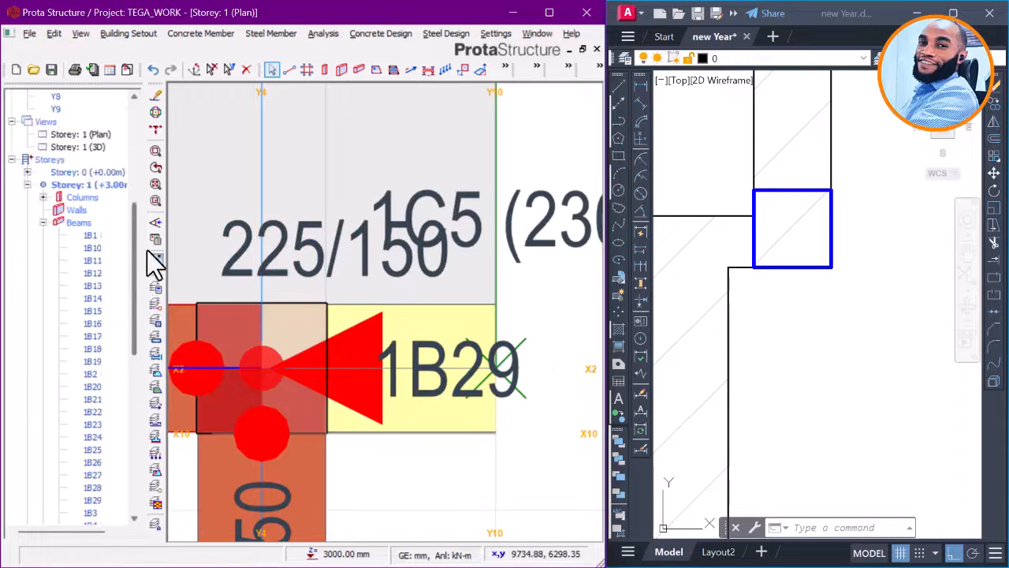
{"action": "double_click", "coordinate": [98, 146]}
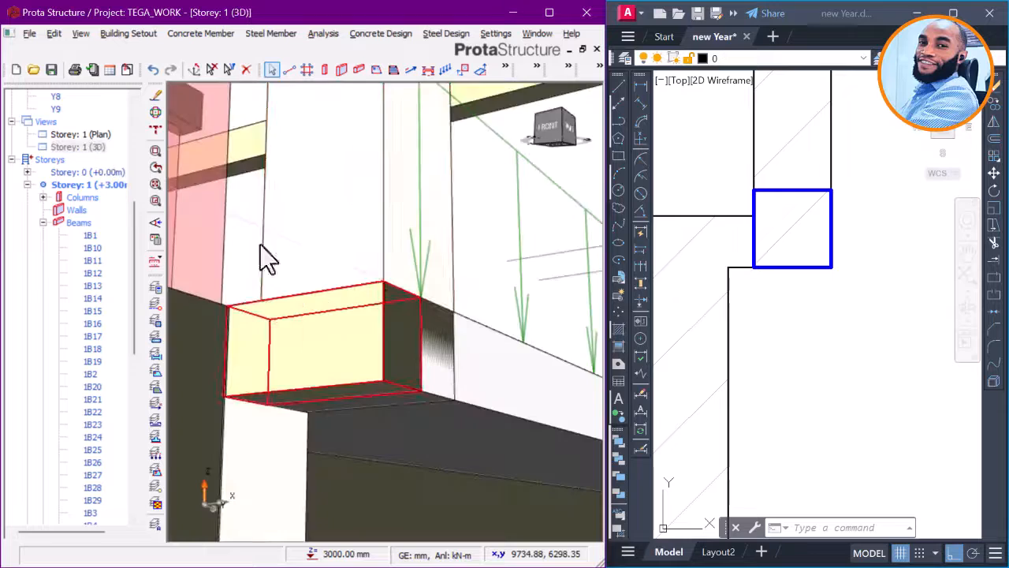
{"action": "middle_click_drag", "start_coordinate": [407, 344], "coordinate": [387, 417]}
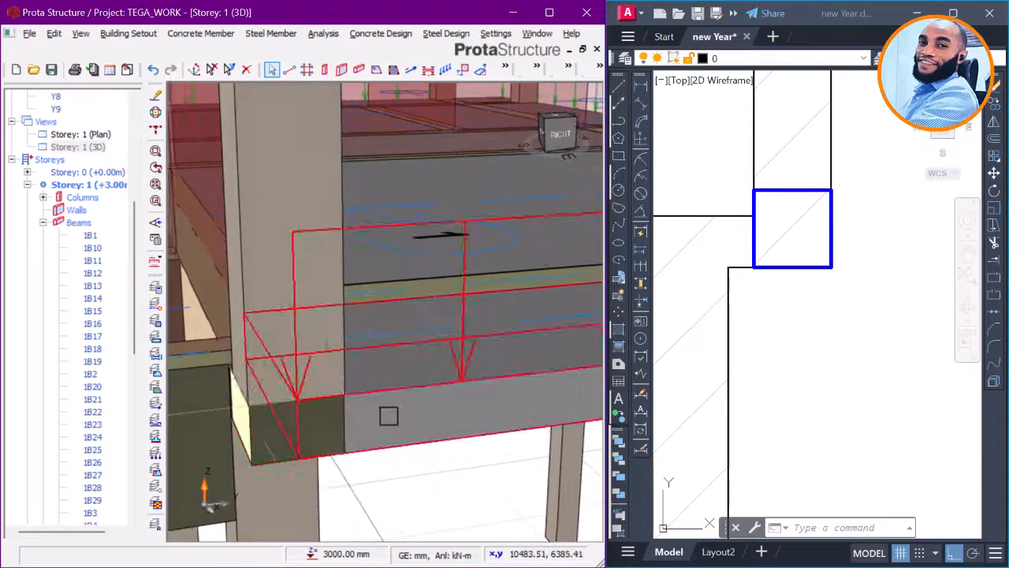
{"action": "left_click", "coordinate": [387, 417]}
{"action": "scroll", "coordinate": [283, 433], "scroll_direction": "up", "scroll_amount": 2}
{"action": "left_click", "coordinate": [296, 421]}
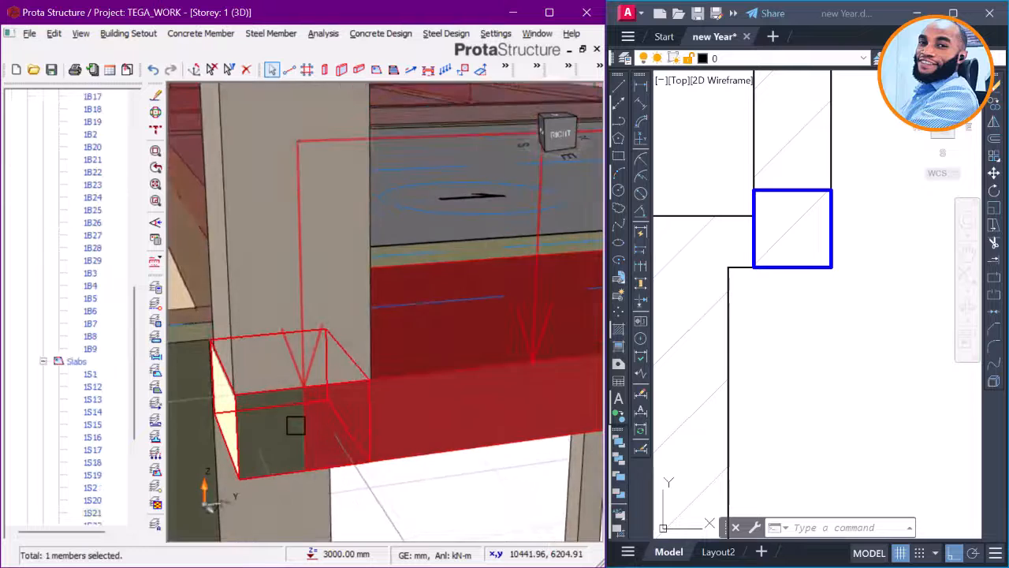
{"action": "scroll", "coordinate": [315, 428], "scroll_direction": "down", "scroll_amount": 3}
{"action": "left_click", "coordinate": [277, 424]}
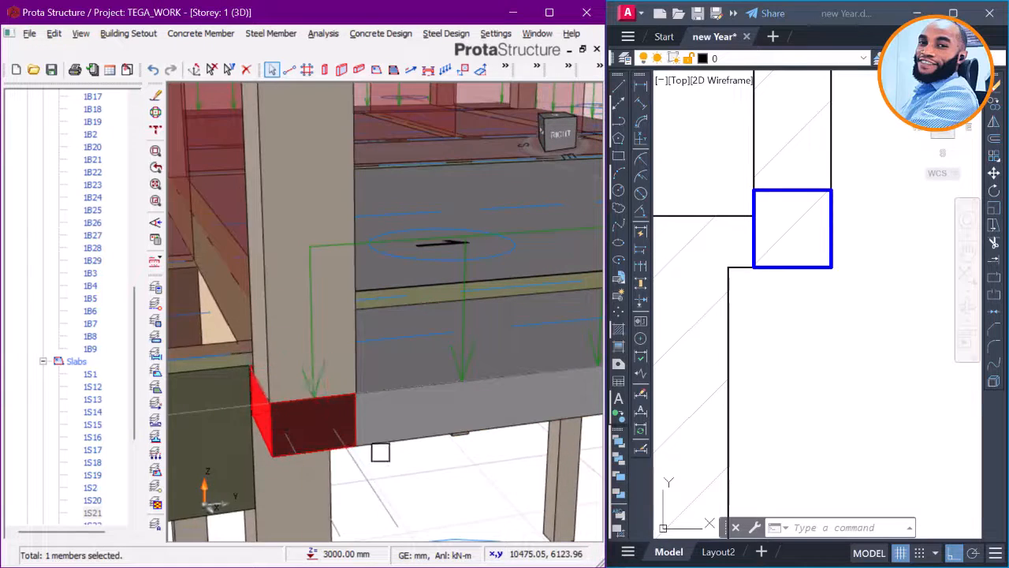
{"action": "middle_click_drag", "start_coordinate": [380, 452], "coordinate": [391, 398]}
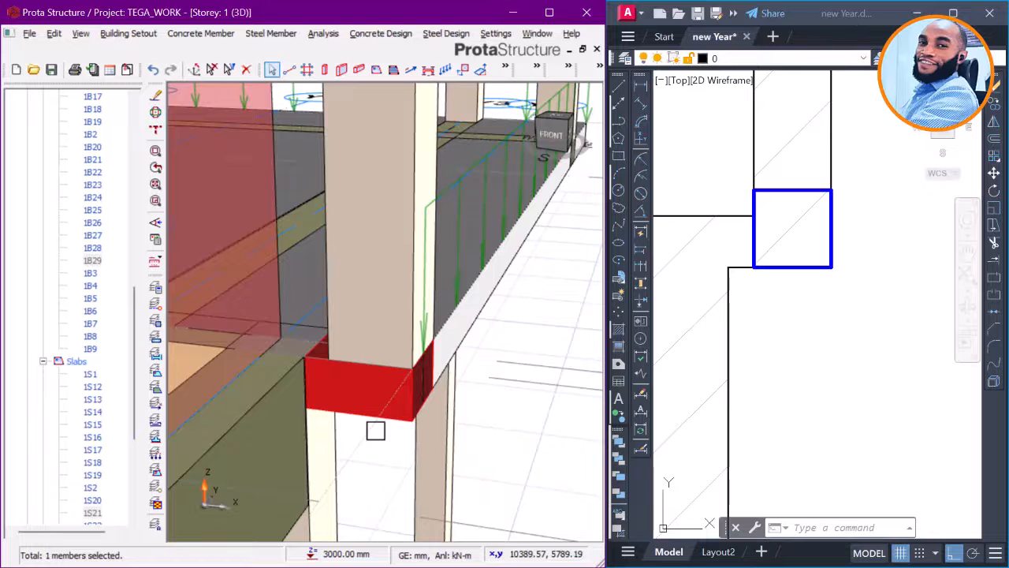
{"action": "middle_click_drag", "start_coordinate": [376, 430], "coordinate": [371, 387]}
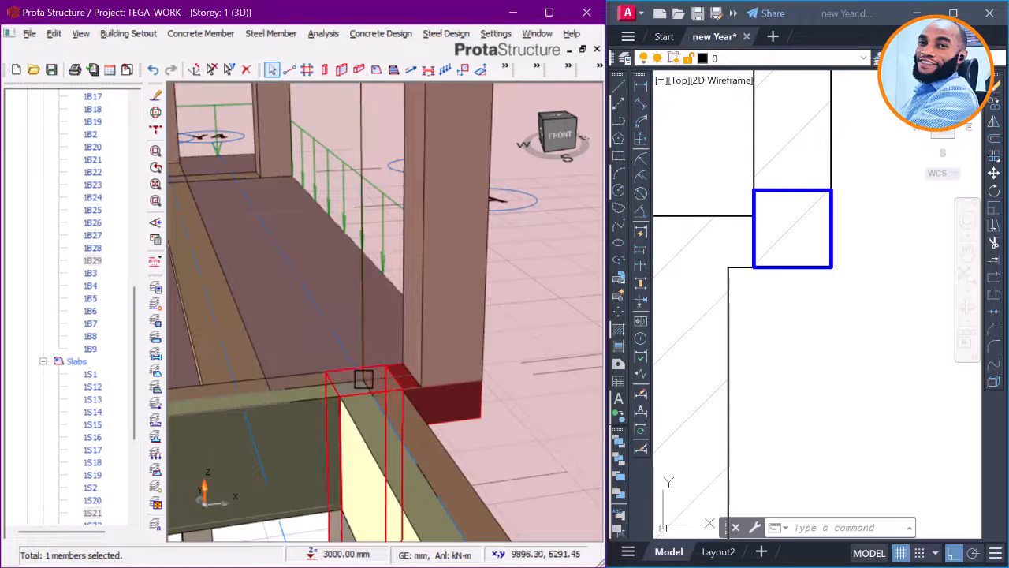
{"action": "scroll", "coordinate": [466, 381], "scroll_direction": "down", "scroll_amount": 6}
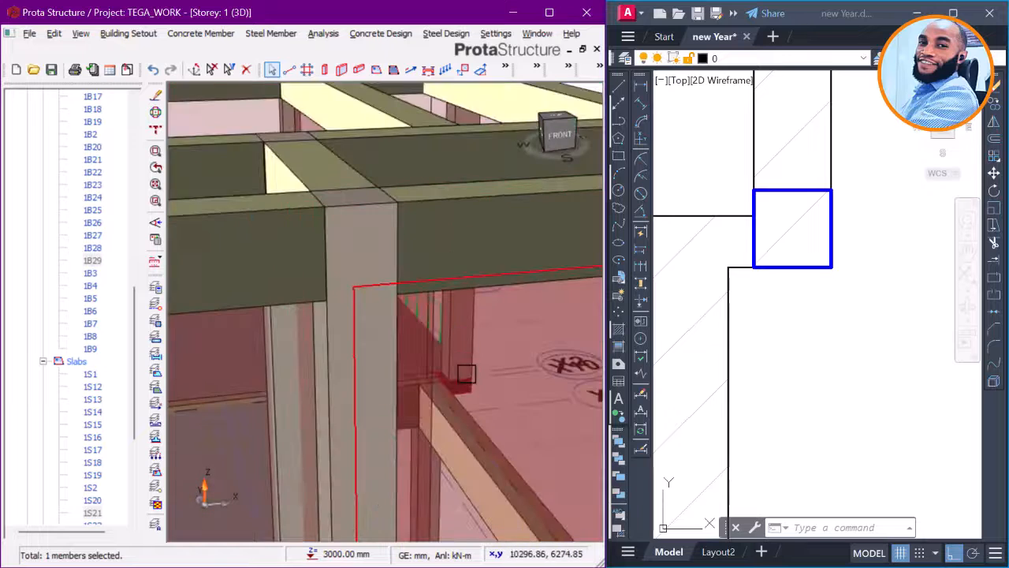
{"action": "scroll", "coordinate": [804, 331], "scroll_direction": "down", "scroll_amount": 6}
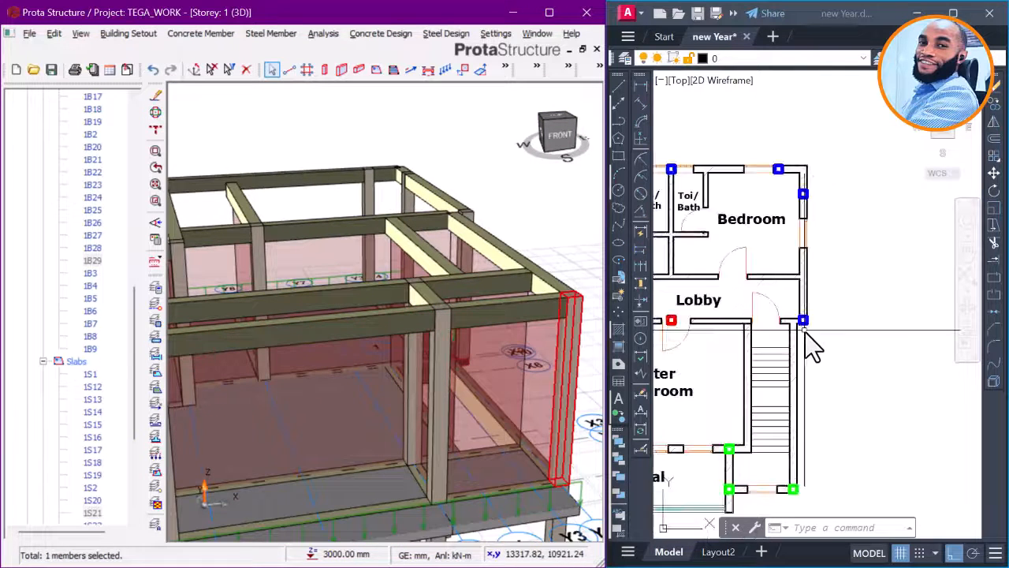
Step: Switch to AutoCAD and highlight the walls around the two upper bedrooms and their toilets on the First Floor Plan
{"action": "scroll", "coordinate": [733, 315], "scroll_direction": "up", "scroll_amount": 6}
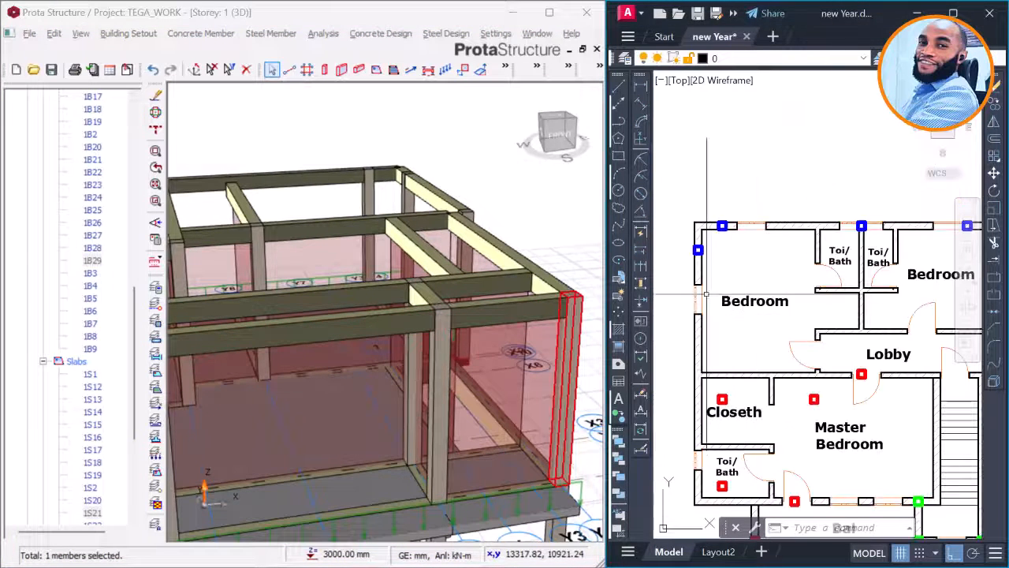
{"action": "scroll", "coordinate": [699, 240], "scroll_direction": "down", "scroll_amount": 5}
{"action": "mouse_move", "coordinate": [690, 212]}
{"action": "left_mouse_down"}
{"action": "mouse_move", "coordinate": [703, 226]}
{"action": "mouse_move", "coordinate": [813, 231]}
{"action": "mouse_move", "coordinate": [744, 226]}
{"action": "left_mouse_up"}
{"action": "key", "text": "Escape"}
{"action": "left_click", "coordinate": [685, 220]}
{"action": "scroll", "coordinate": [726, 238], "scroll_direction": "up", "scroll_amount": 4}
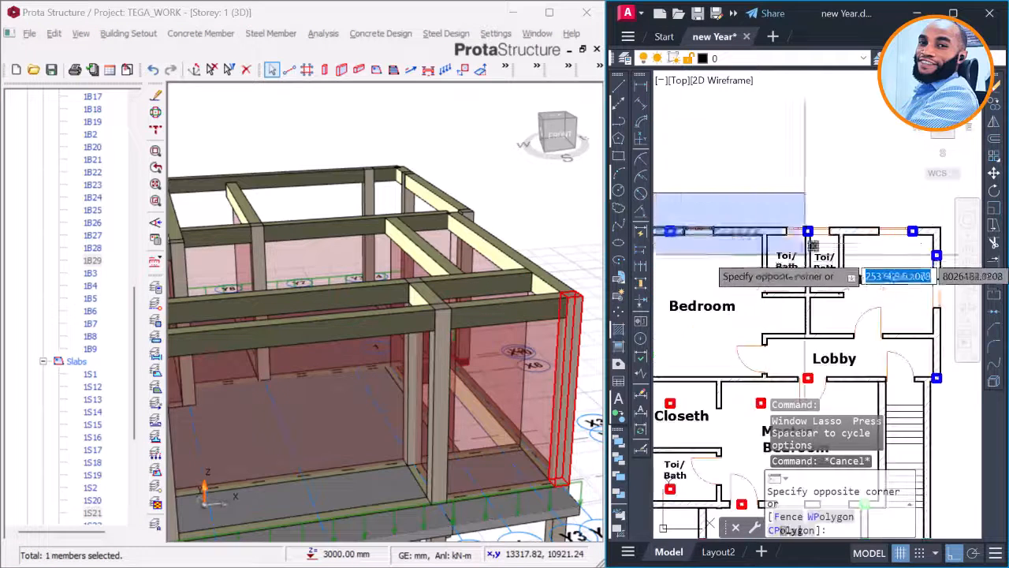
{"action": "scroll", "coordinate": [796, 252], "scroll_direction": "down", "scroll_amount": 4}
{"action": "left_click", "coordinate": [848, 270]}
{"action": "left_click", "coordinate": [820, 215]}
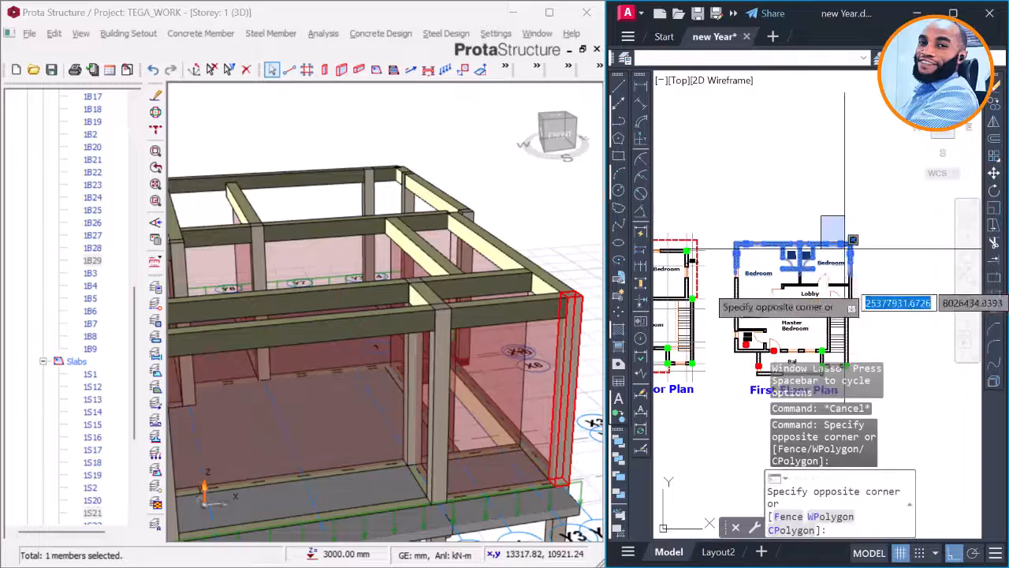
{"action": "key", "text": "Escape"}
Step: Compare the upper-storey frame in the ProtaStructure 3D view with the highlighted First Floor Plan walls
{"action": "middle_click_drag", "start_coordinate": [506, 228], "coordinate": [418, 246]}
{"action": "scroll", "coordinate": [410, 309], "scroll_direction": "down", "scroll_amount": 3}
{"action": "middle_click_drag", "start_coordinate": [380, 290], "coordinate": [339, 348]}
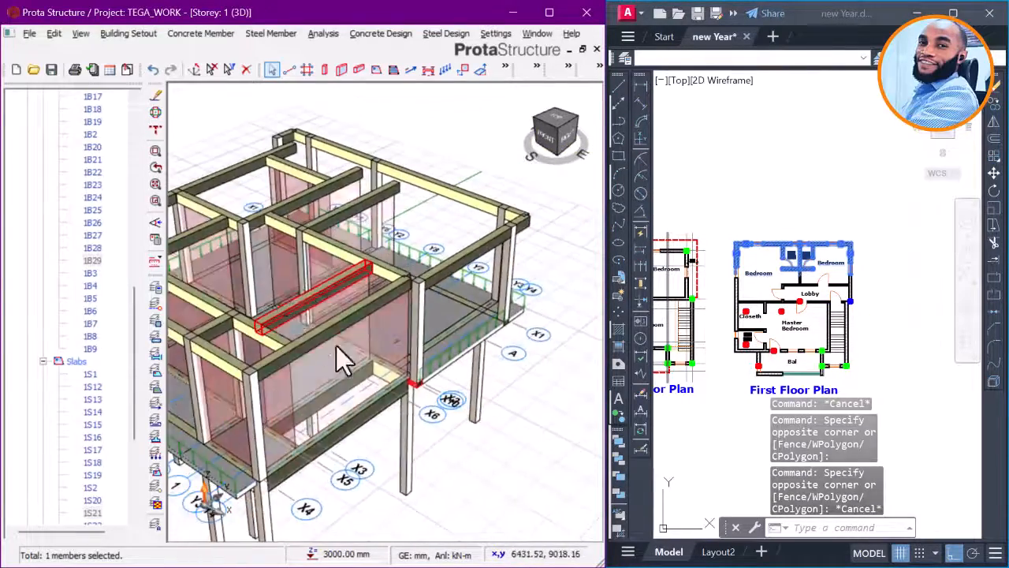
{"action": "middle_click_drag", "start_coordinate": [408, 356], "coordinate": [345, 371]}
{"action": "scroll", "coordinate": [517, 346], "scroll_direction": "up", "scroll_amount": 4}
{"action": "middle_click_drag", "start_coordinate": [535, 337], "coordinate": [278, 361]}
{"action": "scroll", "coordinate": [789, 315], "scroll_direction": "up", "scroll_amount": 3}
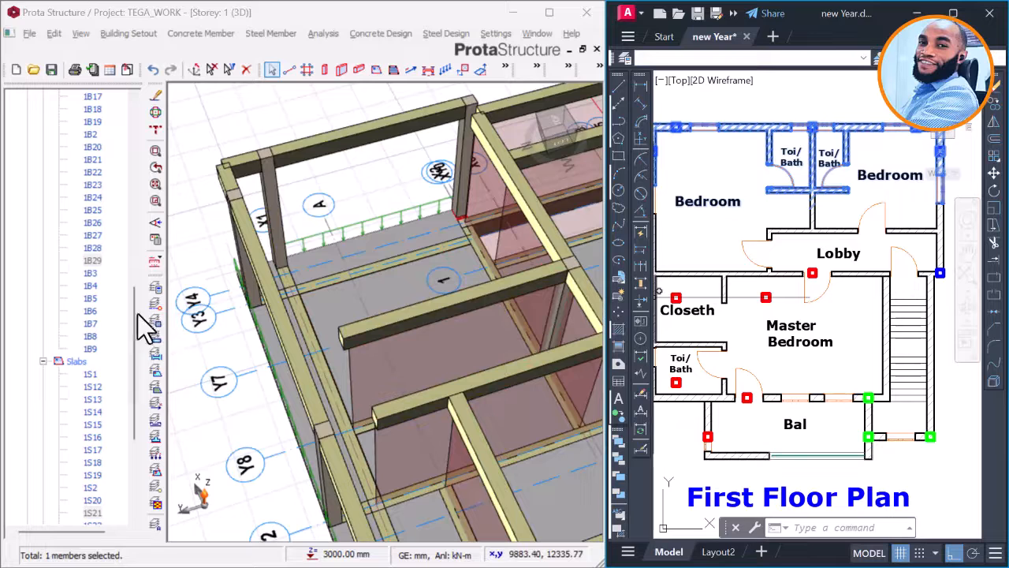
Step: Review the whole Storey 1 plan, and open the Storey 2 plan
{"action": "left_click_drag", "start_coordinate": [135, 327], "coordinate": [126, 232]}
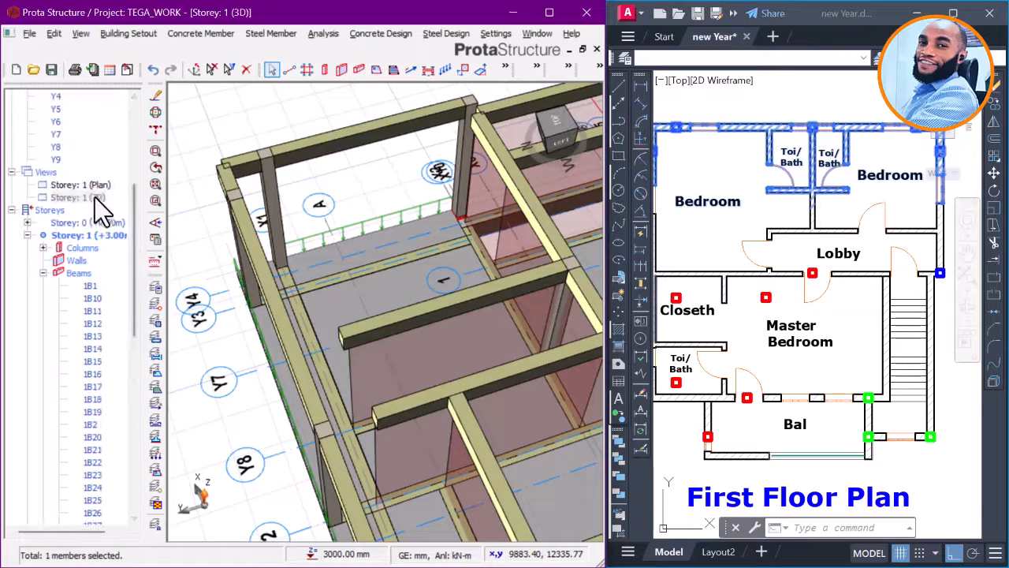
{"action": "double_click", "coordinate": [87, 186]}
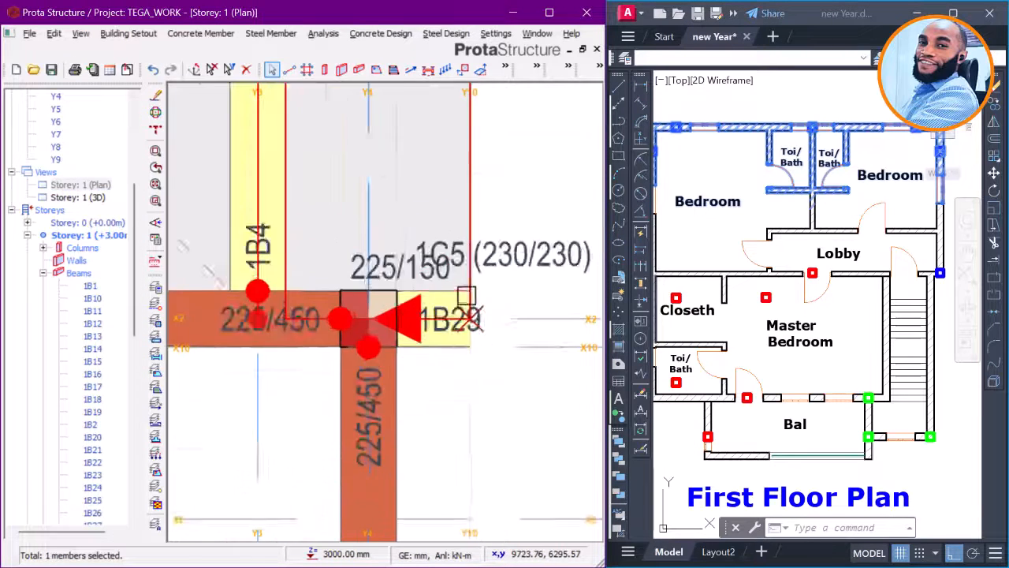
{"action": "scroll", "coordinate": [465, 309], "scroll_direction": "down", "scroll_amount": 6}
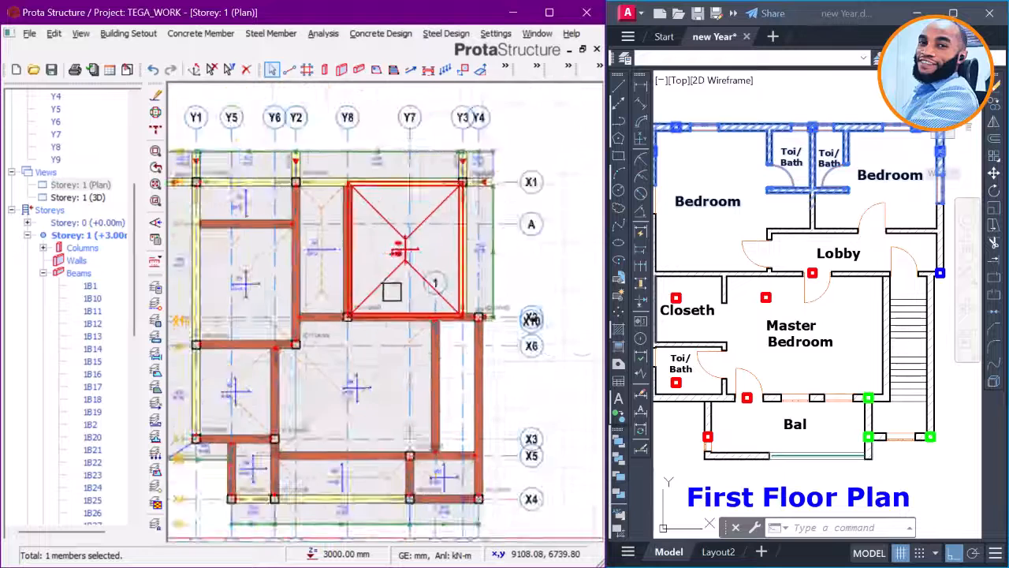
{"action": "left_click_drag", "start_coordinate": [133, 290], "coordinate": [114, 502]}
{"action": "double_click", "coordinate": [88, 514]}
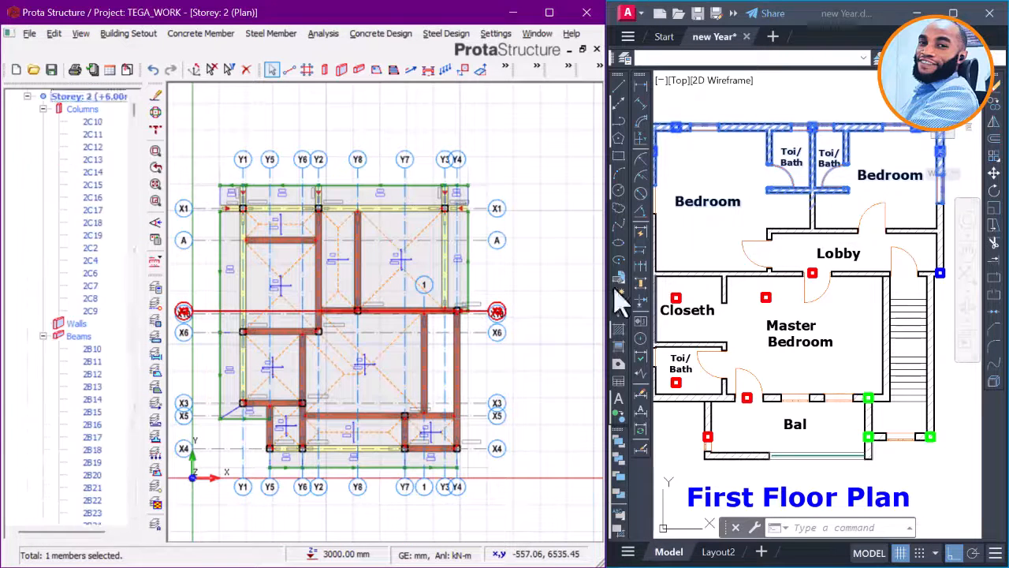
Step: Examine the First Floor Plan around the upper bedrooms, lobby, master bedroom and balcony for wall and column positions
{"action": "scroll", "coordinate": [761, 223], "scroll_direction": "down", "scroll_amount": 2}
{"action": "scroll", "coordinate": [761, 226], "scroll_direction": "down", "scroll_amount": 2}
{"action": "key", "text": "Escape"}
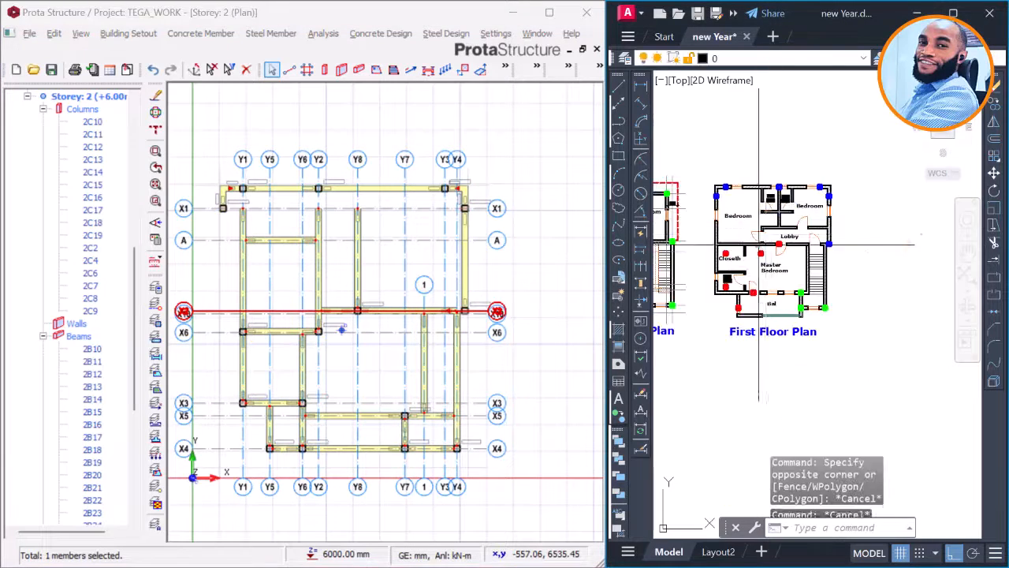
{"action": "scroll", "coordinate": [757, 249], "scroll_direction": "up", "scroll_amount": 4}
{"action": "middle_click_drag", "start_coordinate": [749, 275], "coordinate": [787, 254]}
{"action": "middle_click_drag", "start_coordinate": [790, 326], "coordinate": [798, 286]}
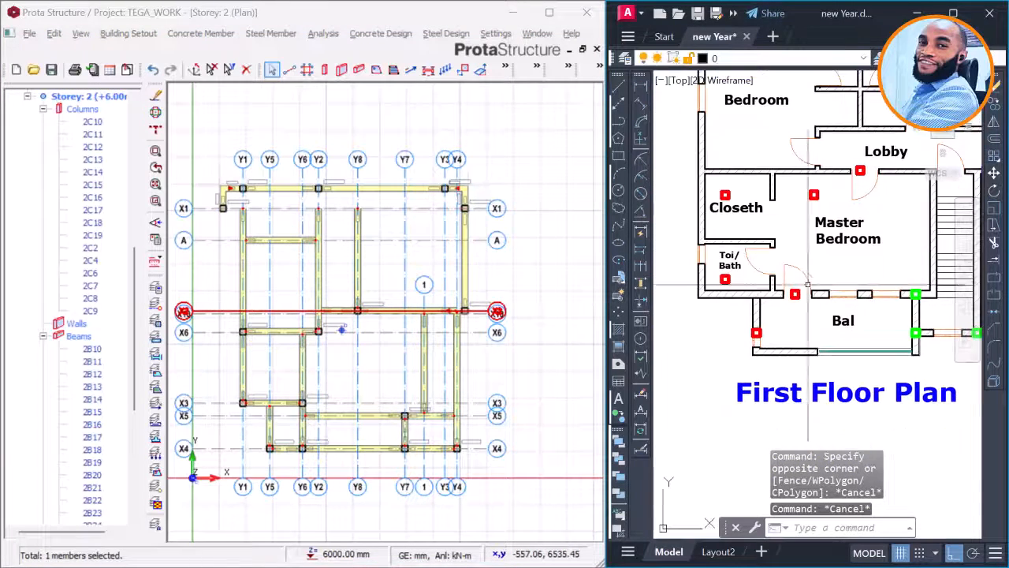
{"action": "scroll", "coordinate": [701, 204], "scroll_direction": "down", "scroll_amount": 5}
{"action": "left_click", "coordinate": [685, 162]}
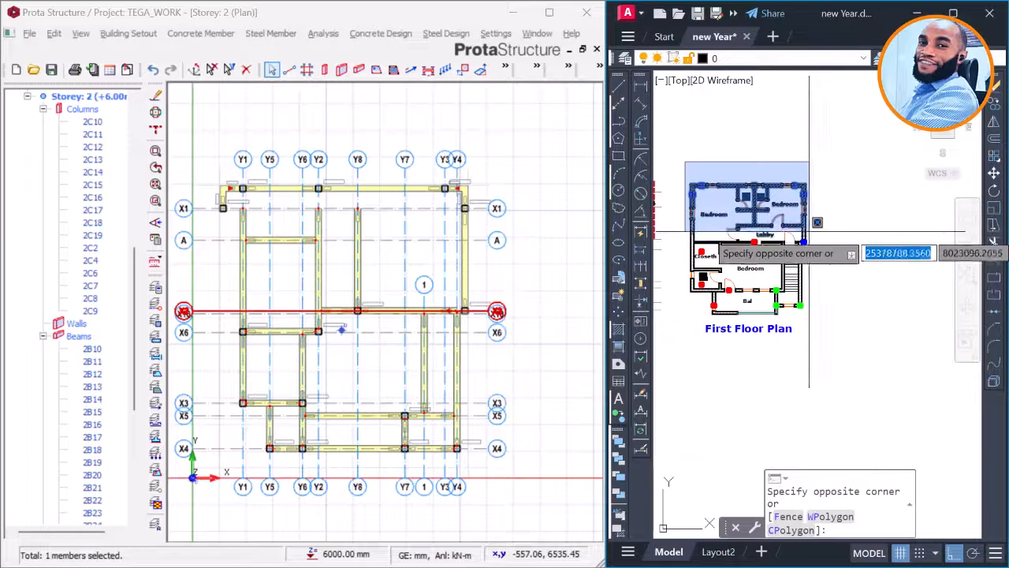
{"action": "key", "text": "Escape"}
{"action": "scroll", "coordinate": [723, 256], "scroll_direction": "up", "scroll_amount": 5}
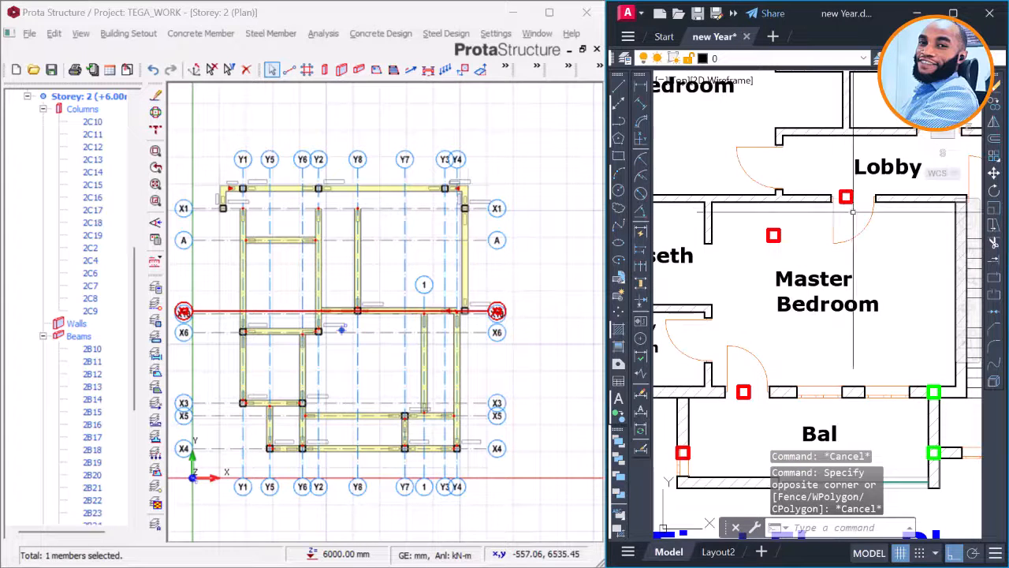
{"action": "scroll", "coordinate": [831, 205], "scroll_direction": "up", "scroll_amount": 3}
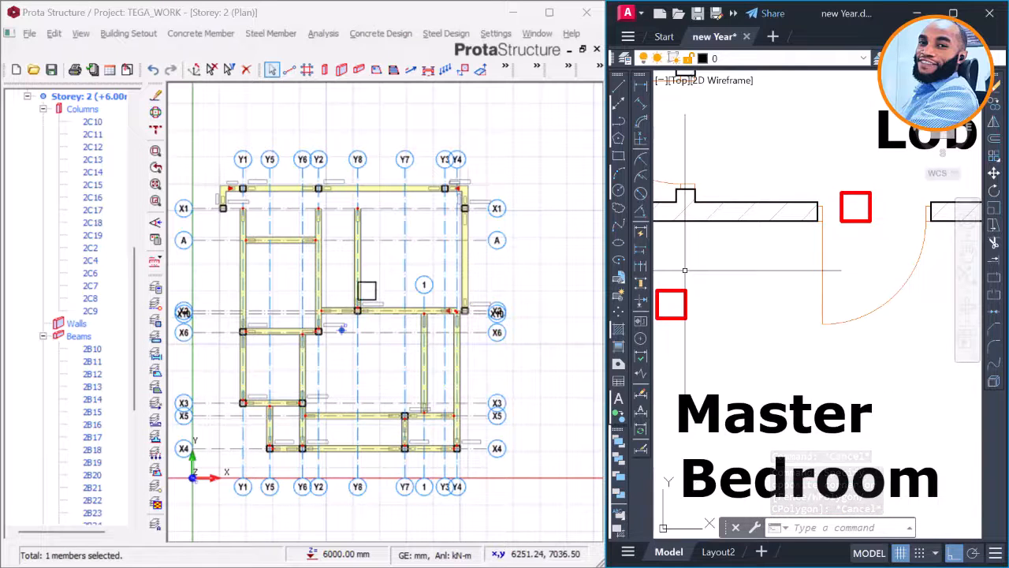
Step: Switch to ProtaStructure and compare the Storey 2 members around columns 2C14 and 2C9 with the First Floor Plan's closet and toilet corner
{"action": "left_click", "coordinate": [389, 281]}
{"action": "scroll", "coordinate": [390, 284], "scroll_direction": "up", "scroll_amount": 4}
{"action": "scroll", "coordinate": [363, 308], "scroll_direction": "up", "scroll_amount": 1}
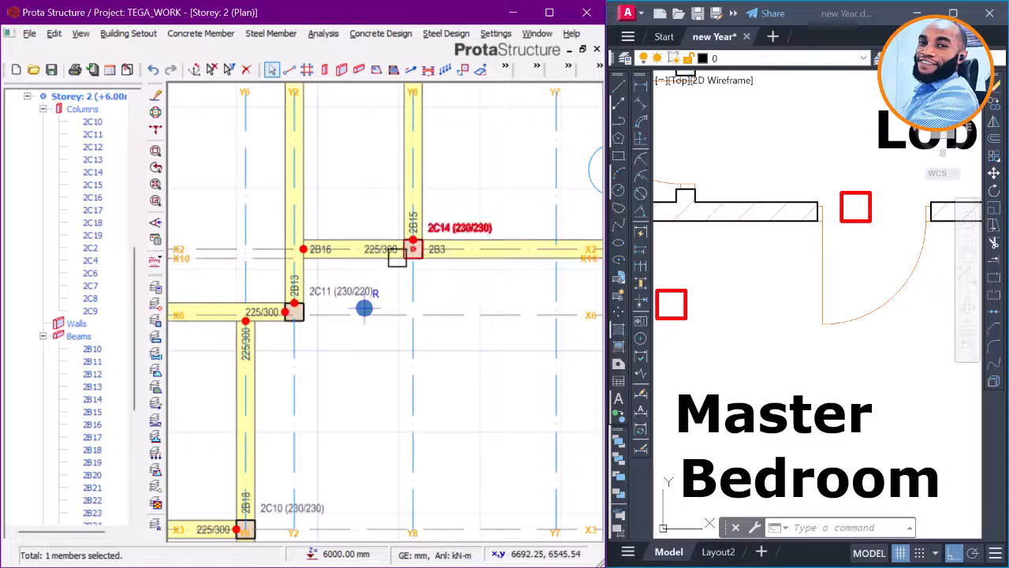
{"action": "scroll", "coordinate": [363, 308], "scroll_direction": "down", "scroll_amount": 4}
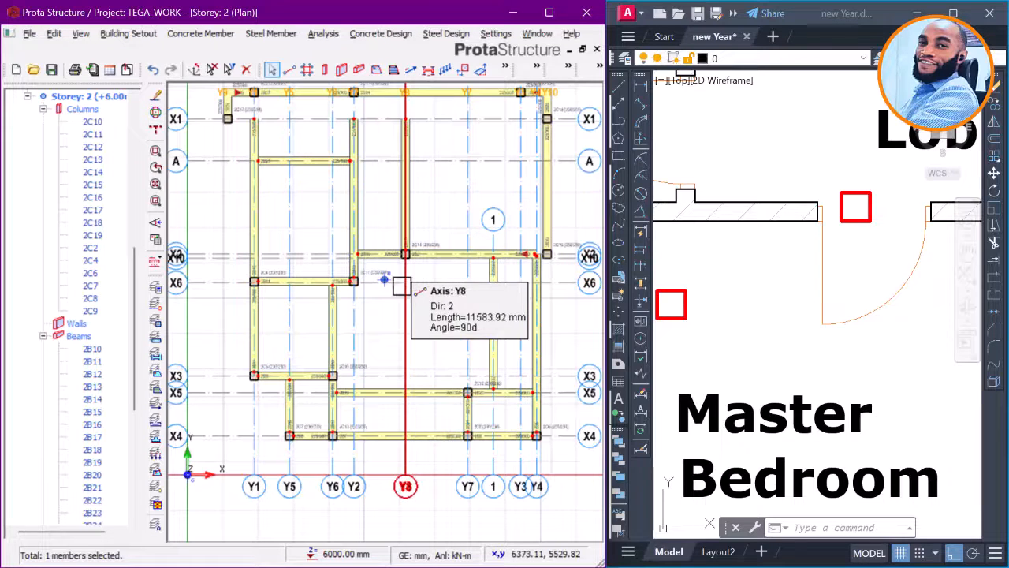
{"action": "middle_click_drag", "start_coordinate": [322, 413], "coordinate": [357, 331]}
{"action": "scroll", "coordinate": [287, 307], "scroll_direction": "up", "scroll_amount": 1}
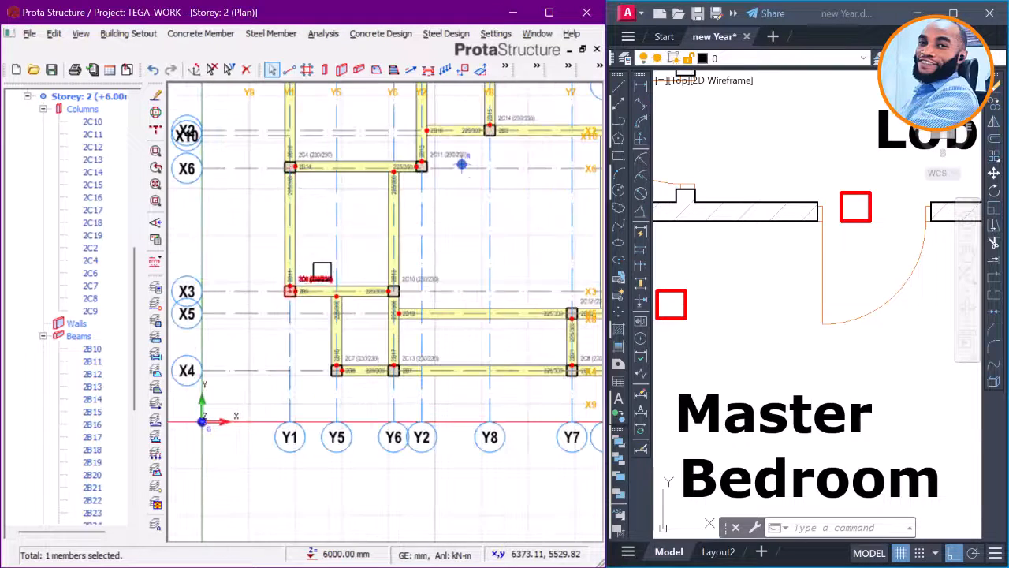
{"action": "scroll", "coordinate": [760, 300], "scroll_direction": "down", "scroll_amount": 5}
{"action": "middle_click_drag", "start_coordinate": [763, 349], "coordinate": [847, 306]}
{"action": "scroll", "coordinate": [714, 341], "scroll_direction": "up", "scroll_amount": 2}
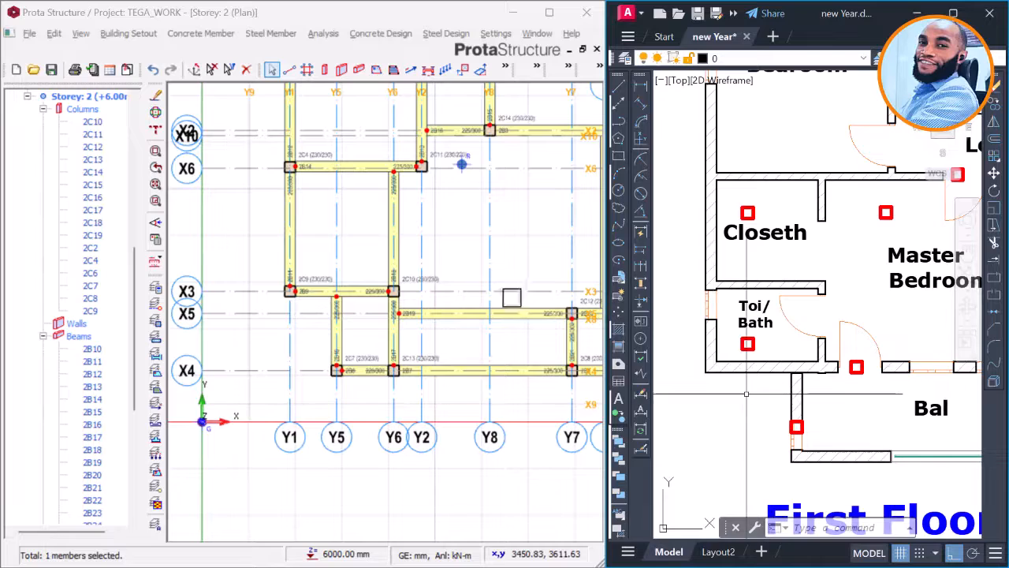
{"action": "scroll", "coordinate": [404, 311], "scroll_direction": "down", "scroll_amount": 2}
{"action": "middle_click_drag", "start_coordinate": [381, 178], "coordinate": [366, 340]}
{"action": "middle_click_drag", "start_coordinate": [324, 141], "coordinate": [312, 263]}
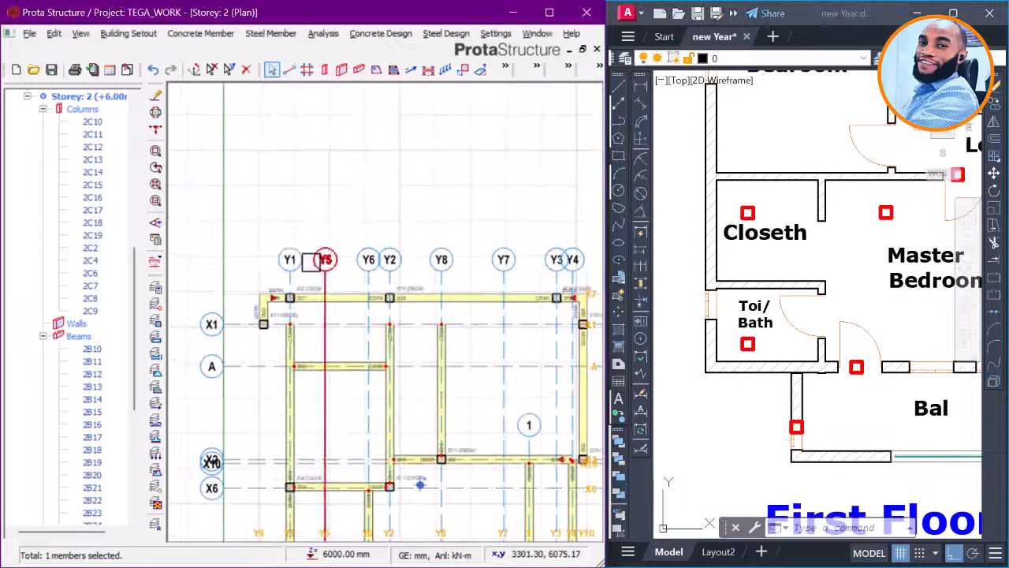
{"action": "scroll", "coordinate": [310, 262], "scroll_direction": "up", "scroll_amount": 1}
{"action": "scroll", "coordinate": [373, 196], "scroll_direction": "down", "scroll_amount": 4}
{"action": "scroll", "coordinate": [331, 364], "scroll_direction": "up", "scroll_amount": 3}
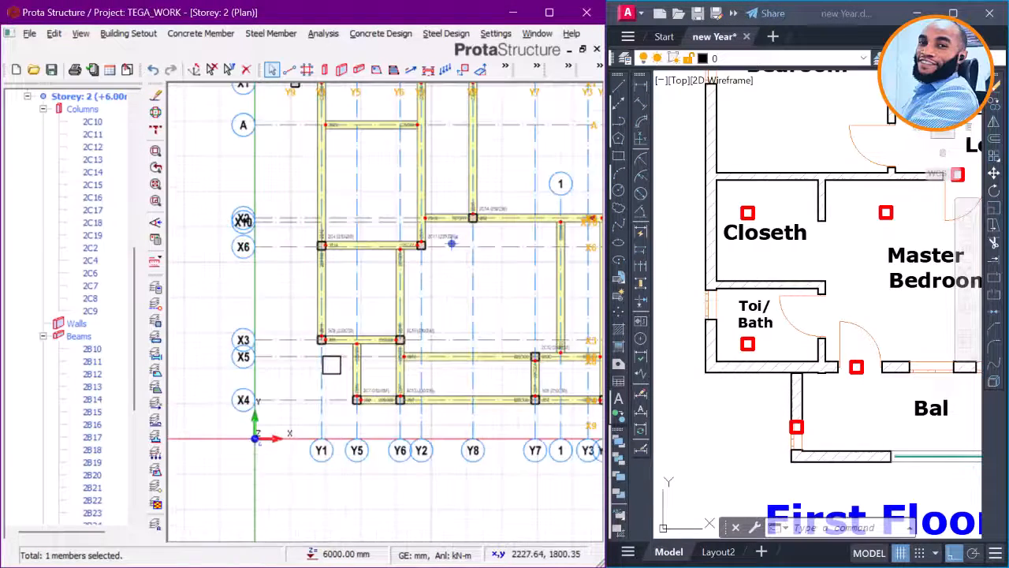
Step: Using column 2C9's properties, place a 230 x 230 mm column at axes X3 and Y9 with e1 eccentricity 115 mm
{"action": "scroll", "coordinate": [305, 338], "scroll_direction": "up", "scroll_amount": 2}
{"action": "scroll", "coordinate": [354, 334], "scroll_direction": "up", "scroll_amount": 2}
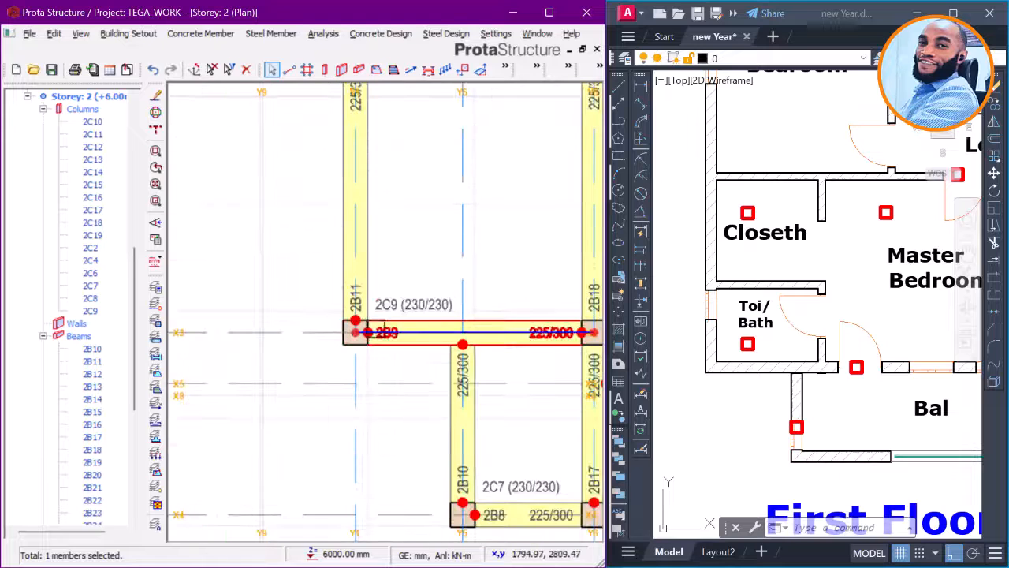
{"action": "right_click", "coordinate": [337, 240]}
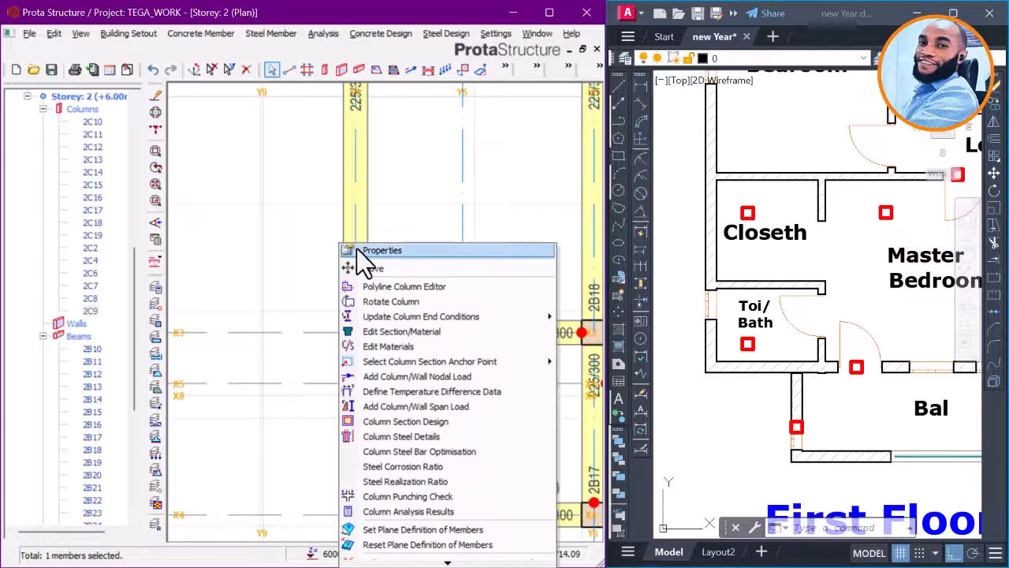
{"action": "left_click", "coordinate": [357, 249]}
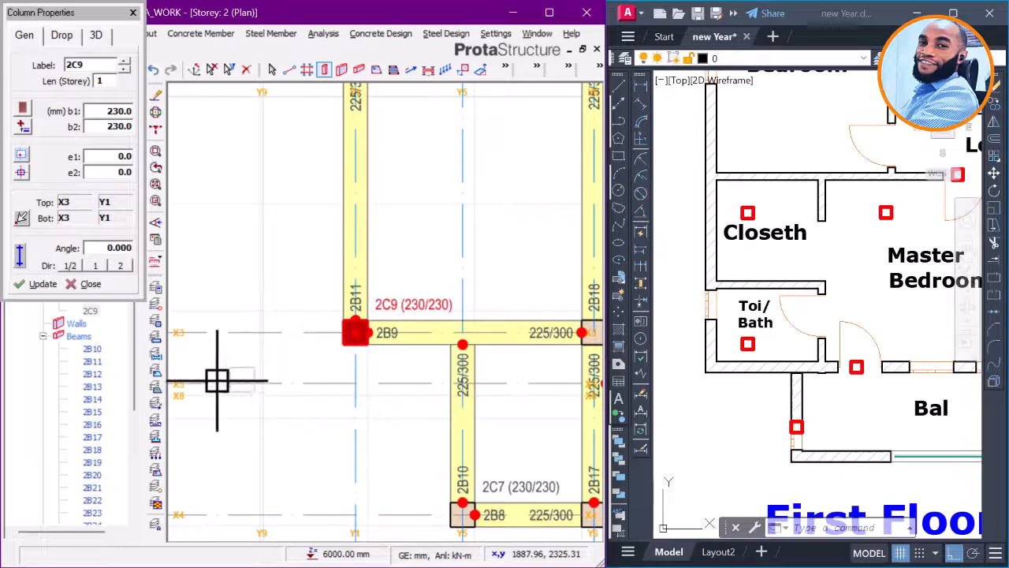
{"action": "scroll", "coordinate": [319, 358], "scroll_direction": "down", "scroll_amount": 3}
{"action": "scroll", "coordinate": [338, 389], "scroll_direction": "up", "scroll_amount": 3}
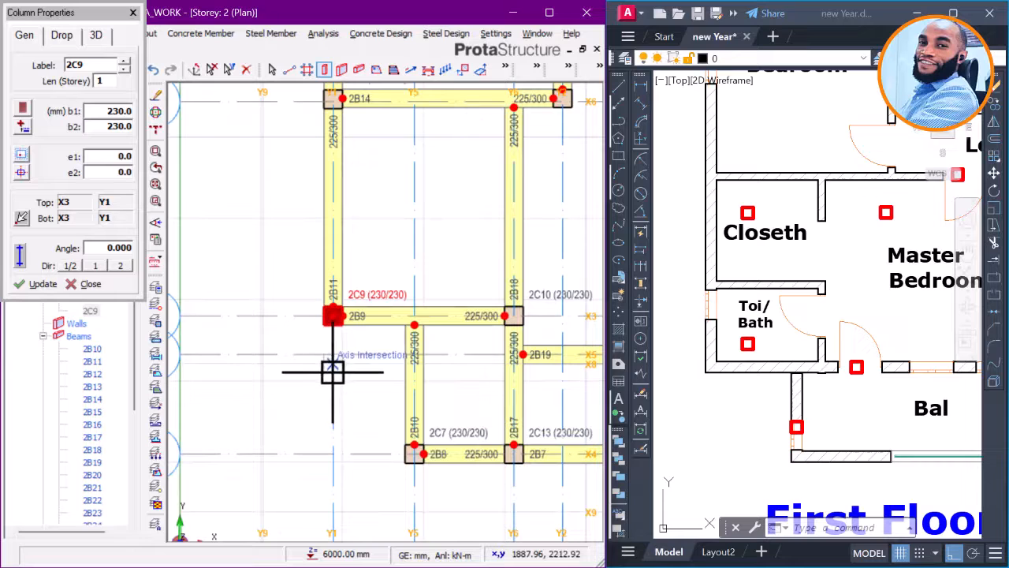
{"action": "left_click", "coordinate": [22, 173]}
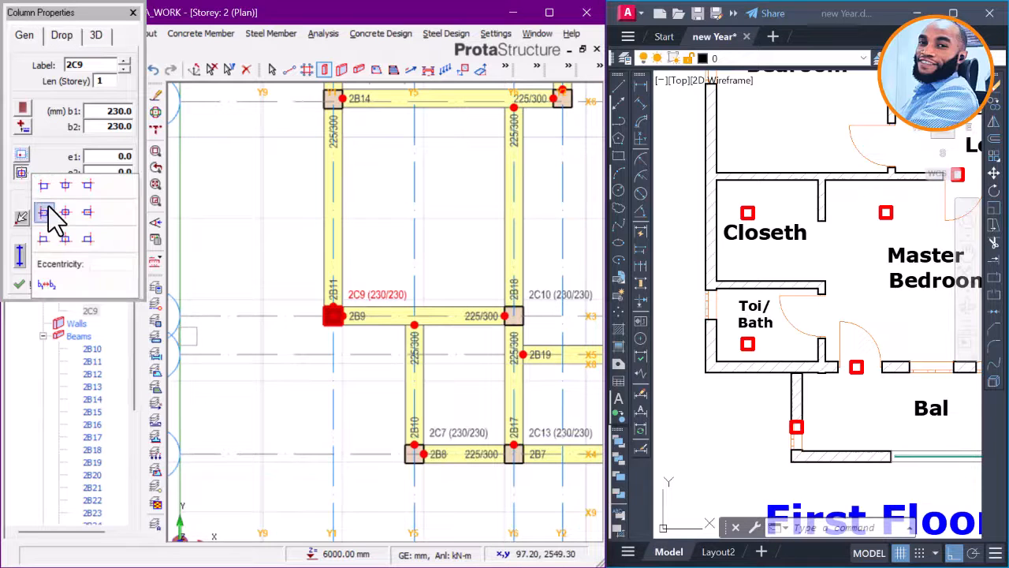
{"action": "left_click", "coordinate": [45, 213]}
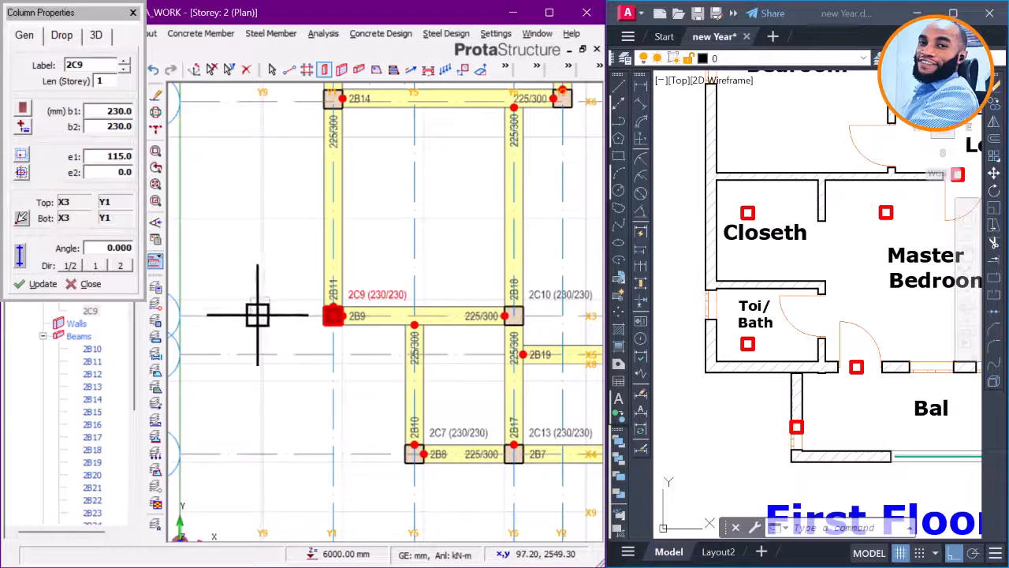
{"action": "scroll", "coordinate": [264, 315], "scroll_direction": "up", "scroll_amount": 1}
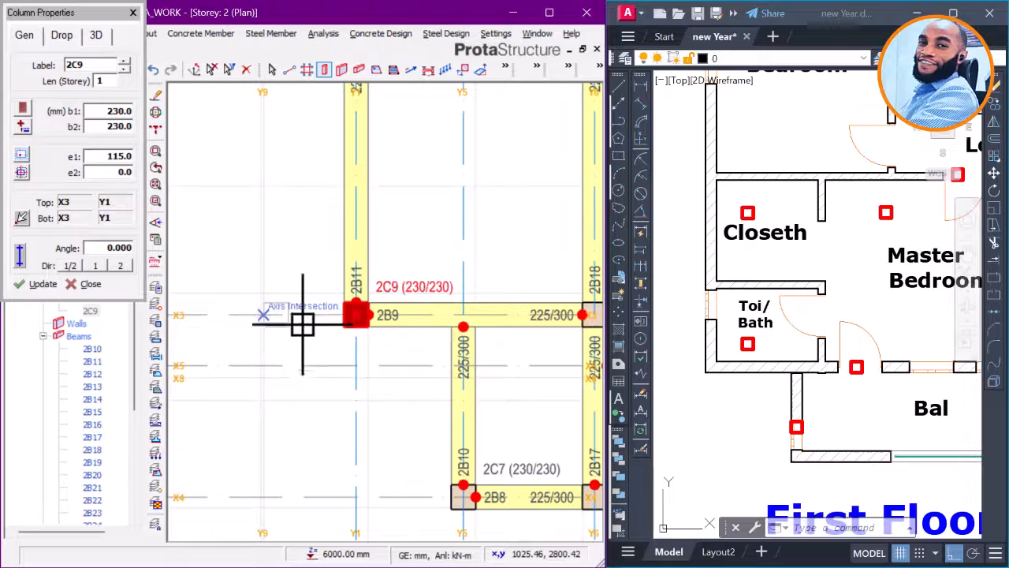
{"action": "left_click", "coordinate": [263, 315]}
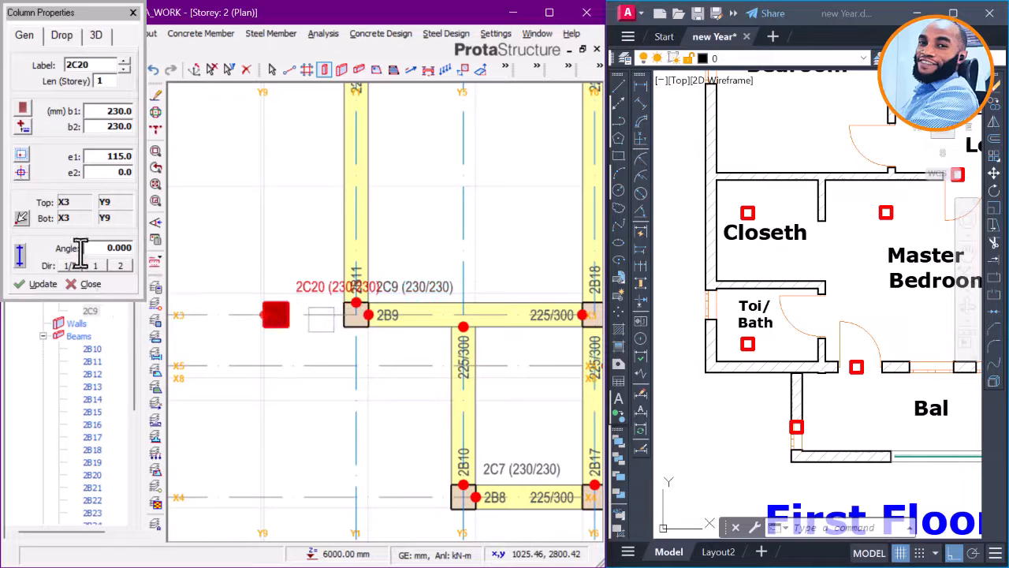
Step: Place another 230 x 230 mm column at axes X8 and Y1 with e1 eccentricity 0 and e2 eccentricity 115 mm
{"action": "left_click", "coordinate": [23, 173]}
{"action": "left_click", "coordinate": [68, 241]}
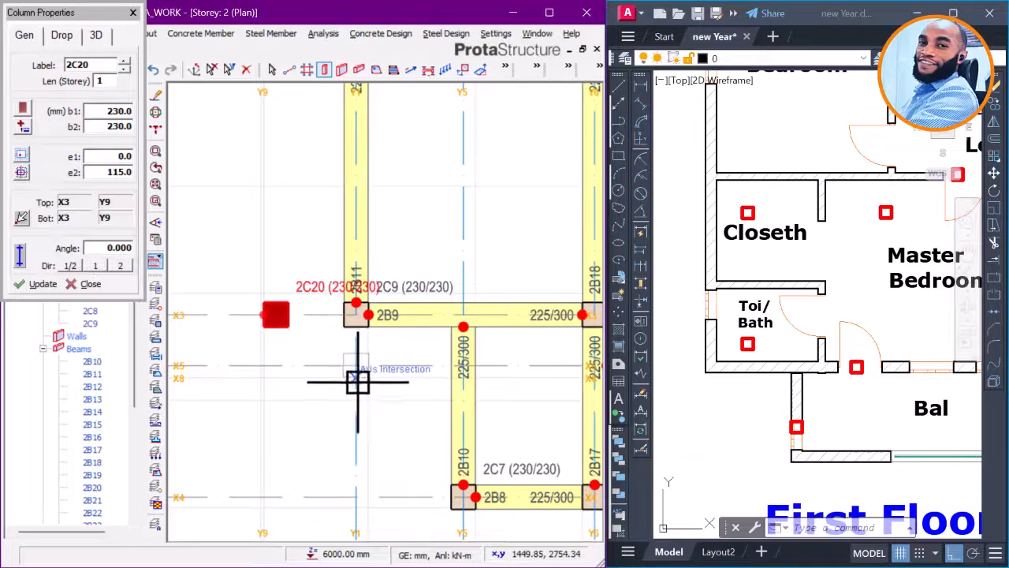
{"action": "left_click", "coordinate": [406, 393]}
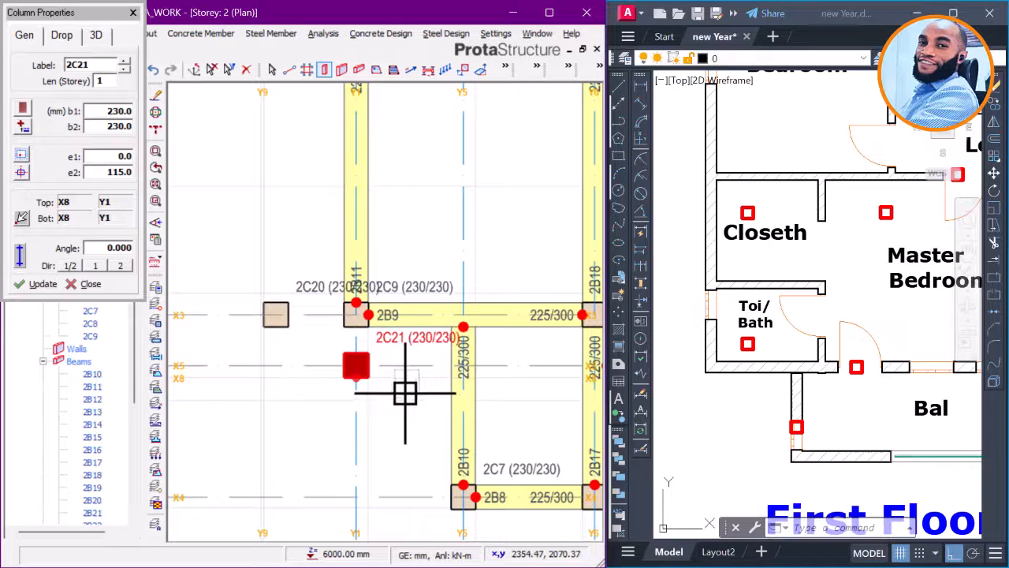
{"action": "key", "text": "Escape"}
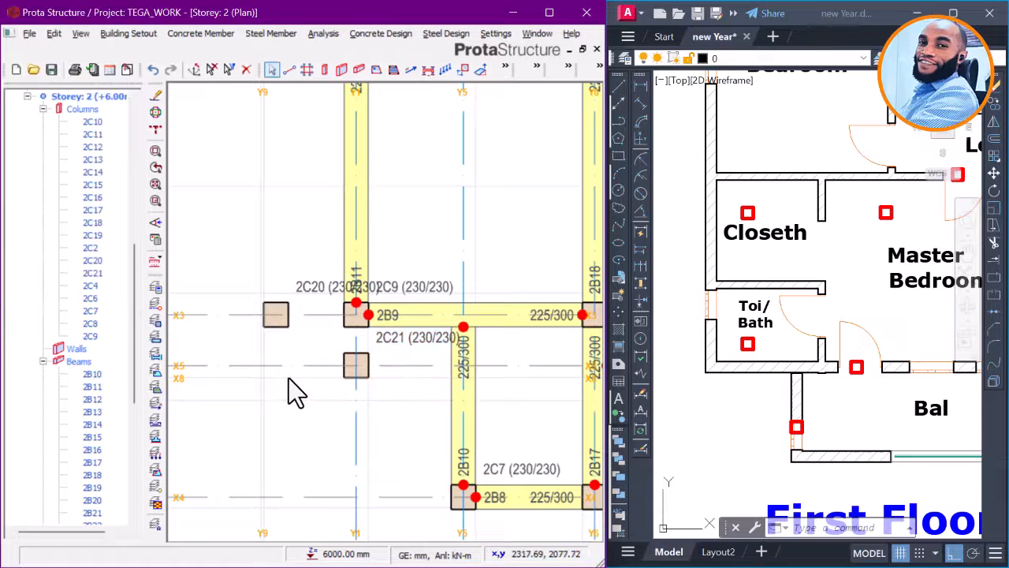
Step: Select axis X8 near its crossing with axis Y9
{"action": "left_click", "coordinate": [277, 379]}
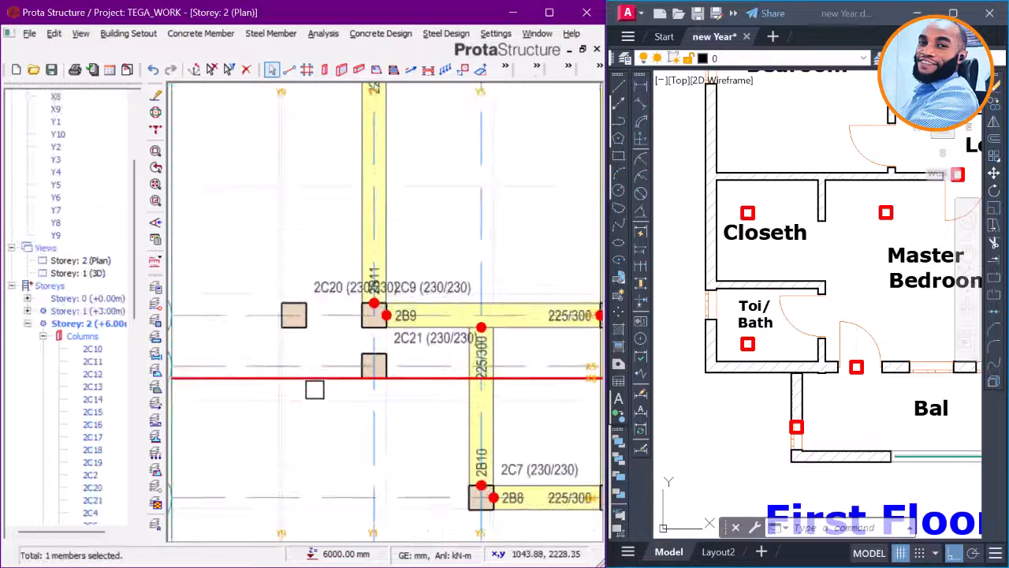
Step: Delete column 2C9 at the intersection of axes X3 and Y1
{"action": "left_click", "coordinate": [281, 350]}
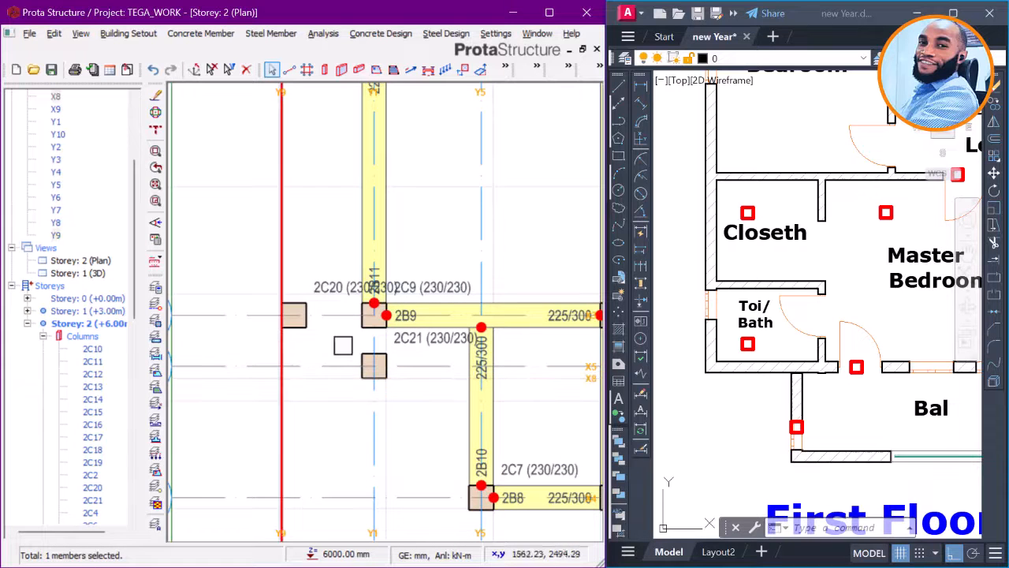
{"action": "scroll", "coordinate": [343, 346], "scroll_direction": "down", "scroll_amount": 3}
{"action": "middle_click_drag", "start_coordinate": [349, 341], "coordinate": [361, 366]}
{"action": "scroll", "coordinate": [380, 349], "scroll_direction": "up", "scroll_amount": 3}
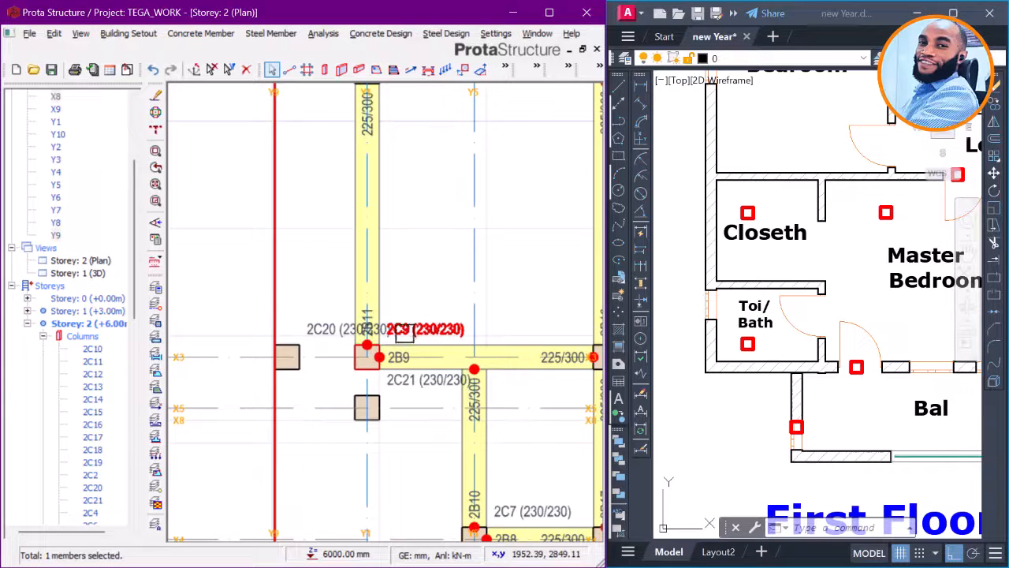
{"action": "left_click", "coordinate": [411, 326]}
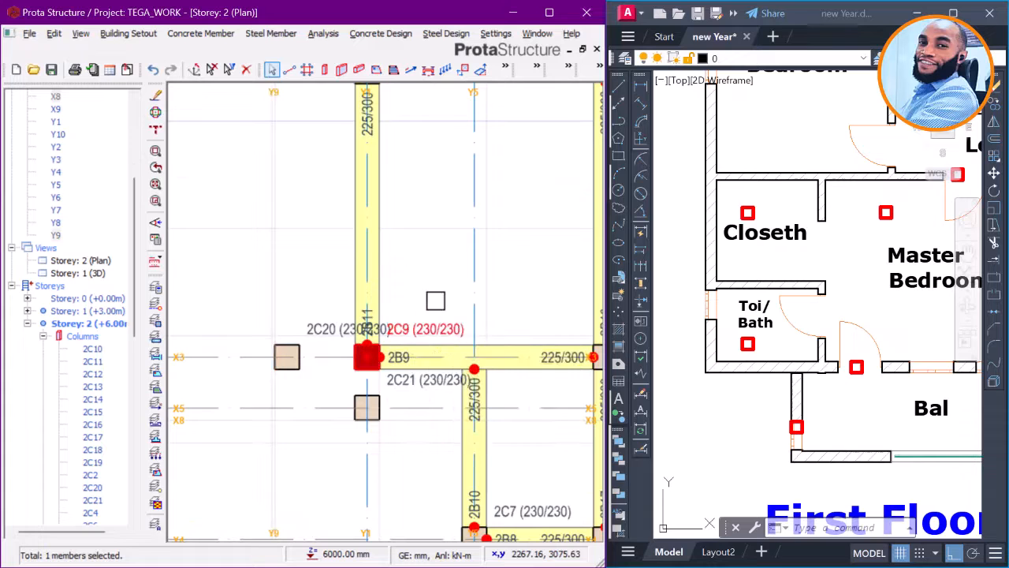
{"action": "scroll", "coordinate": [442, 325], "scroll_direction": "down", "scroll_amount": 2}
{"action": "scroll", "coordinate": [444, 328], "scroll_direction": "down", "scroll_amount": 2}
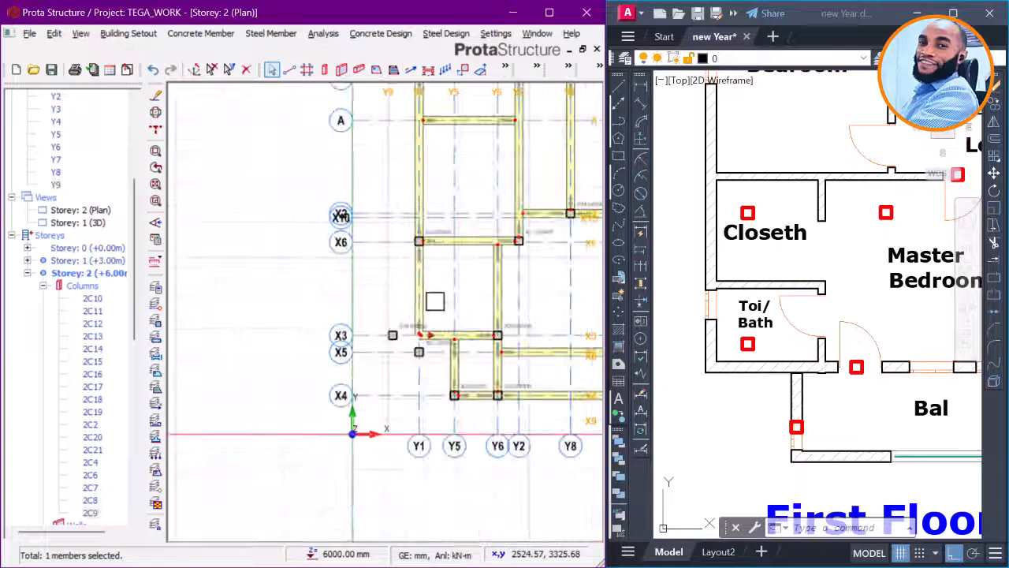
Step: Open the properties of the beam along axis Y1 between X3 and X6
{"action": "middle_click_drag", "start_coordinate": [431, 229], "coordinate": [402, 377]}
{"action": "scroll", "coordinate": [399, 214], "scroll_direction": "up", "scroll_amount": 3}
{"action": "scroll", "coordinate": [400, 207], "scroll_direction": "down", "scroll_amount": 1}
{"action": "scroll", "coordinate": [388, 164], "scroll_direction": "down", "scroll_amount": 3}
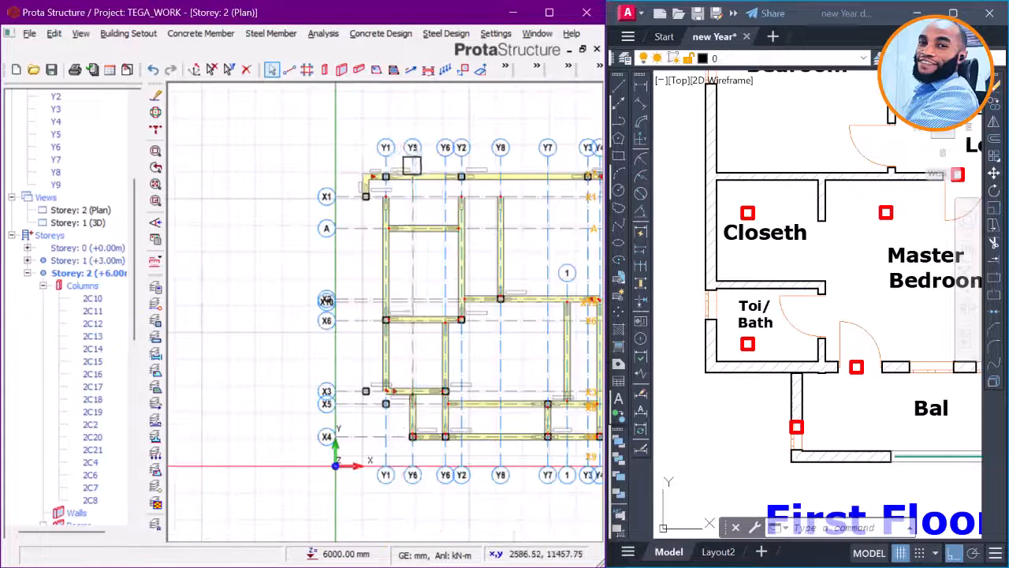
{"action": "scroll", "coordinate": [423, 169], "scroll_direction": "up", "scroll_amount": 5}
{"action": "scroll", "coordinate": [439, 173], "scroll_direction": "down", "scroll_amount": 4}
{"action": "middle_click_drag", "start_coordinate": [433, 281], "coordinate": [448, 157]}
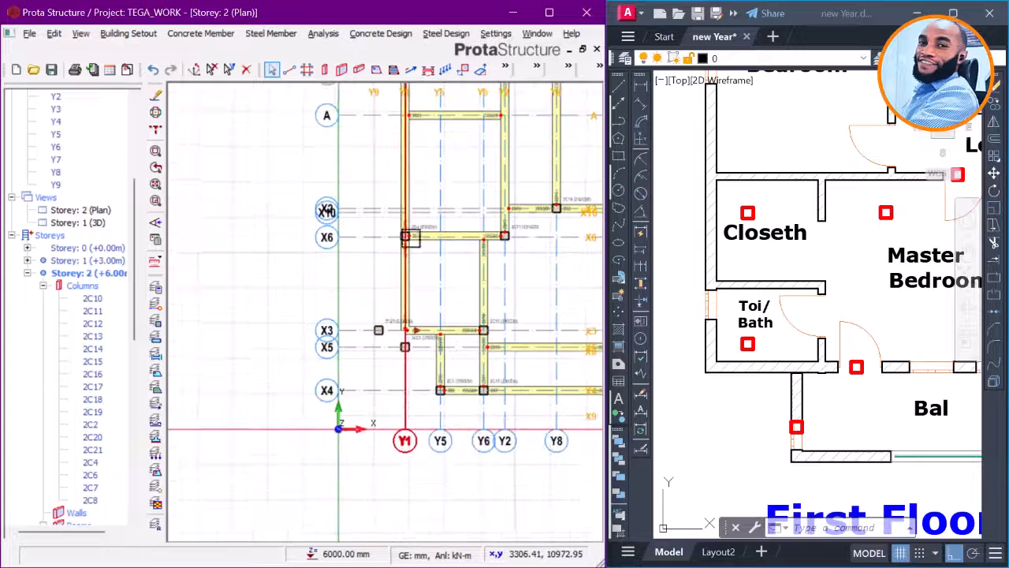
{"action": "scroll", "coordinate": [420, 298], "scroll_direction": "up", "scroll_amount": 3}
{"action": "left_click", "coordinate": [431, 277]}
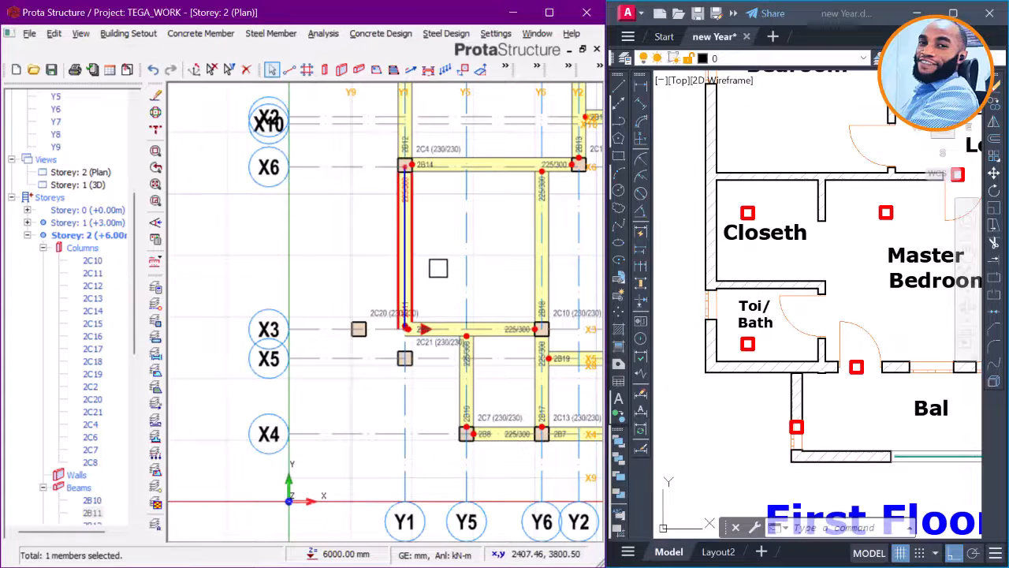
{"action": "right_click", "coordinate": [443, 269]}
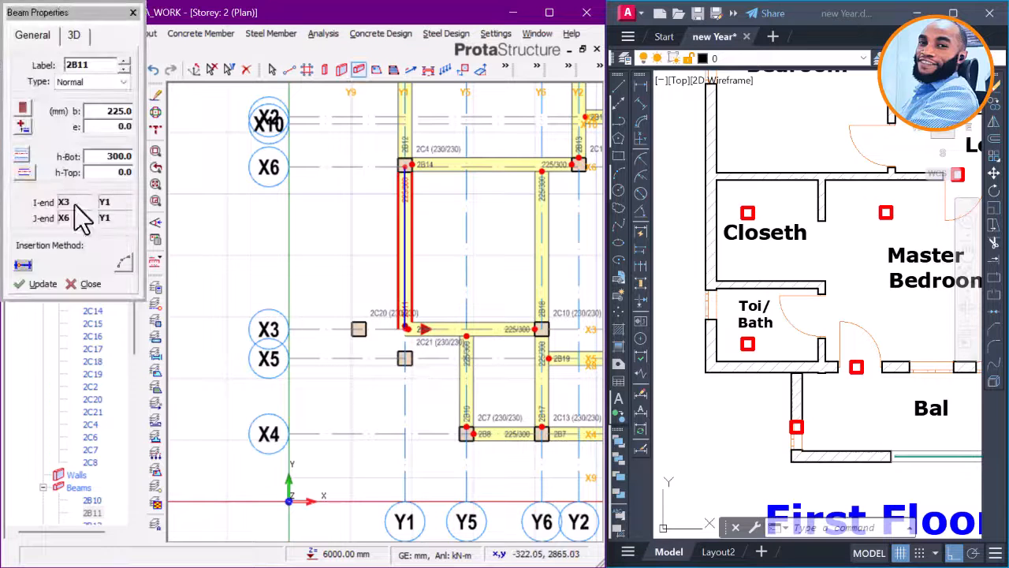
Step: Draw 225/300 mm beams with -112.5 mm eccentricity along Y9 from X3 to X5, and along X5 from Y9 to Y1
{"action": "scroll", "coordinate": [490, 409], "scroll_direction": "down", "scroll_amount": 2}
{"action": "scroll", "coordinate": [349, 306], "scroll_direction": "down", "scroll_amount": 1}
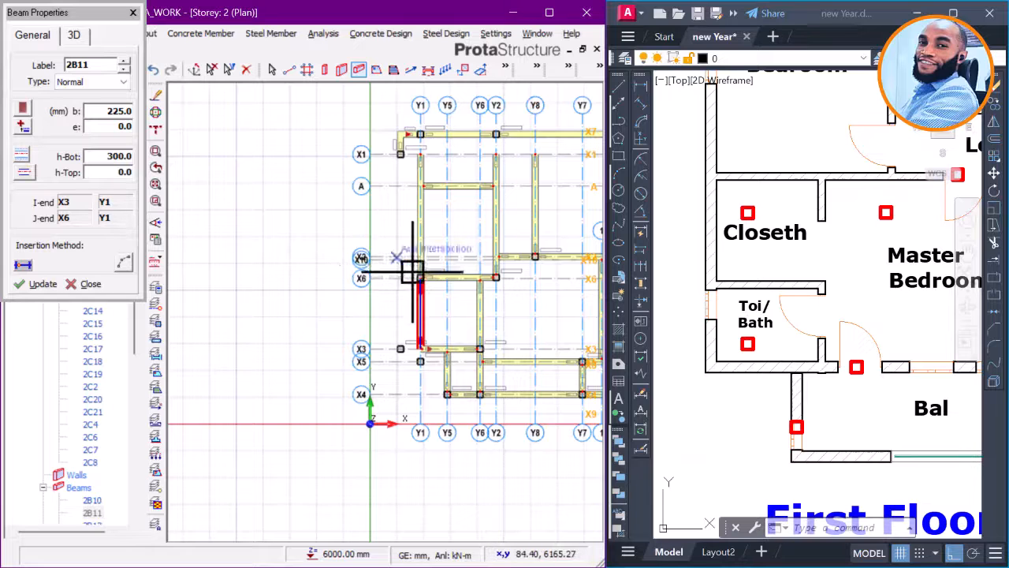
{"action": "scroll", "coordinate": [427, 372], "scroll_direction": "up", "scroll_amount": 2}
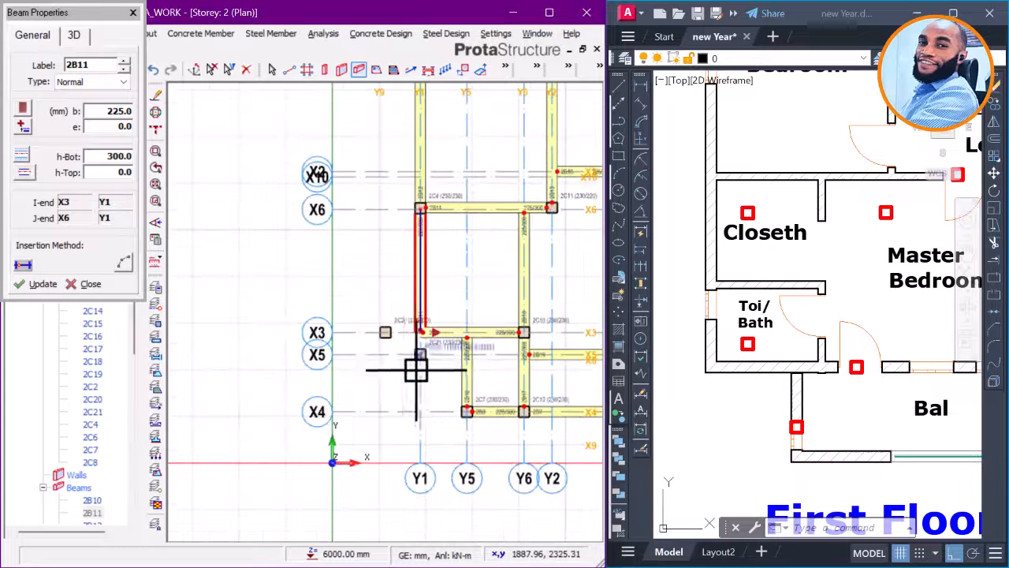
{"action": "left_click", "coordinate": [23, 174]}
{"action": "left_click", "coordinate": [46, 182]}
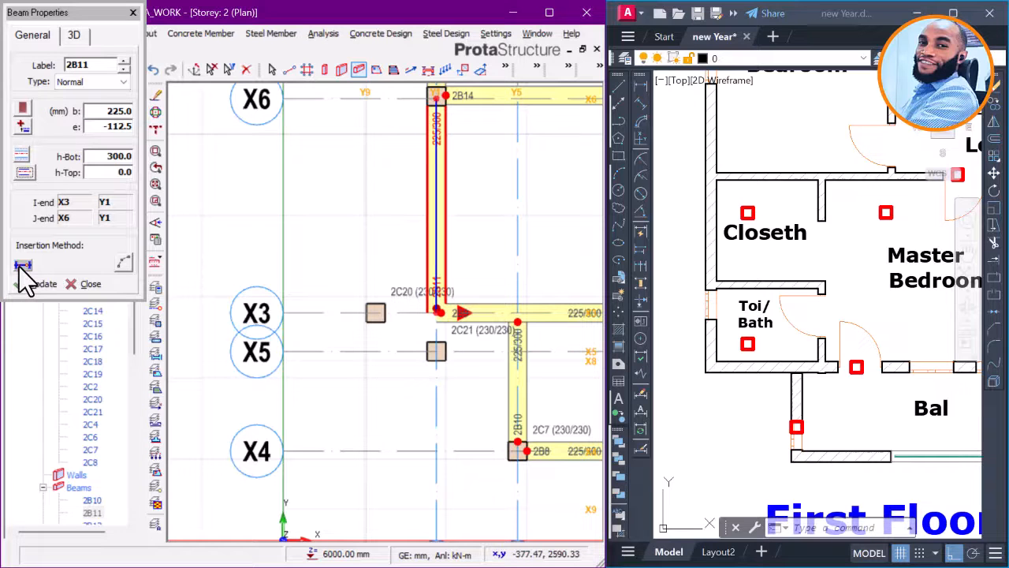
{"action": "scroll", "coordinate": [371, 355], "scroll_direction": "up", "scroll_amount": 2}
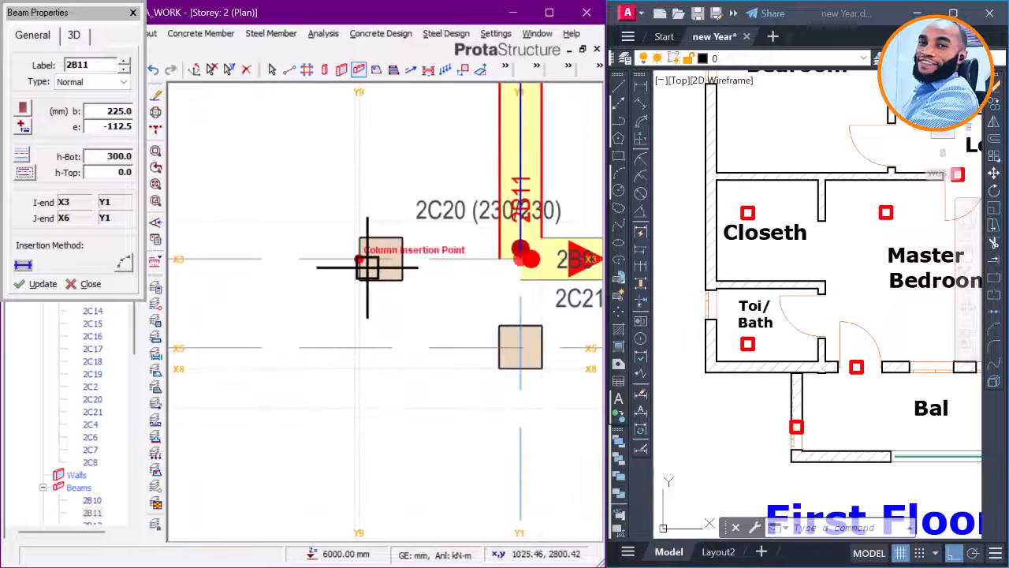
{"action": "left_click", "coordinate": [360, 346]}
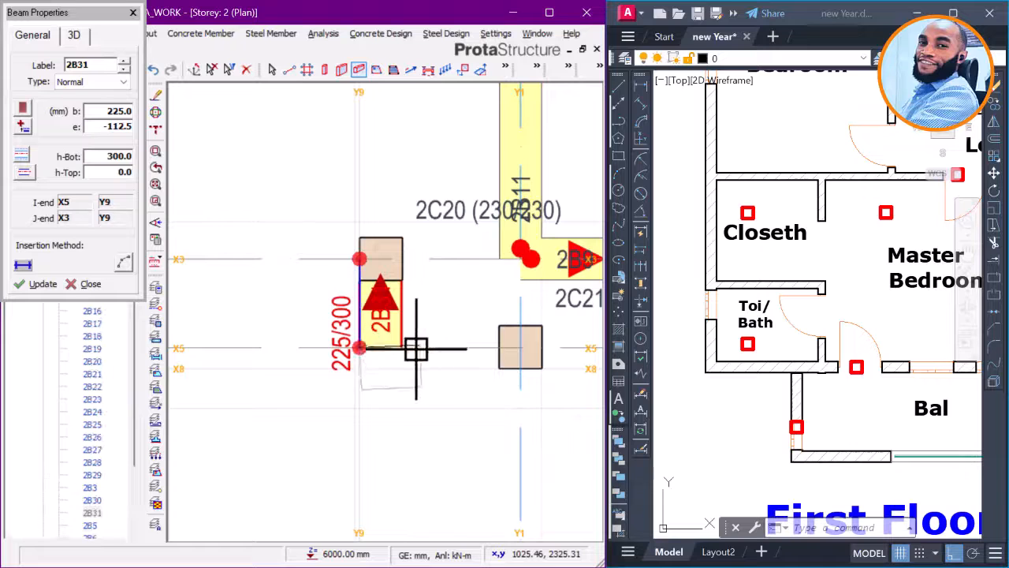
{"action": "left_click", "coordinate": [517, 351]}
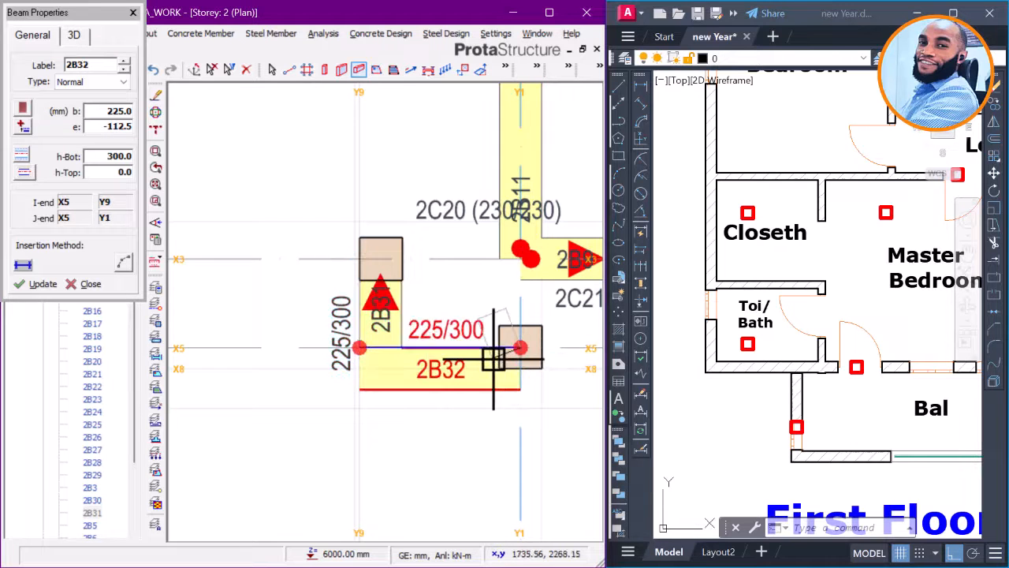
Step: Set the eccentricity of the beam along X5 to 112.5 mm and leave the beam command
{"action": "scroll", "coordinate": [493, 399], "scroll_direction": "up", "scroll_amount": 1}
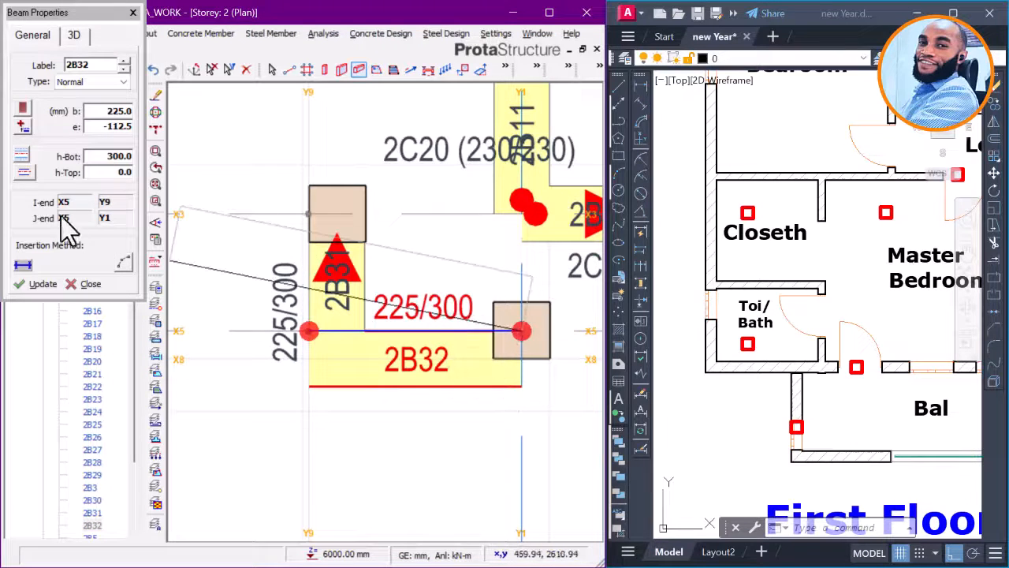
{"action": "left_click", "coordinate": [116, 189]}
{"action": "left_click", "coordinate": [41, 282]}
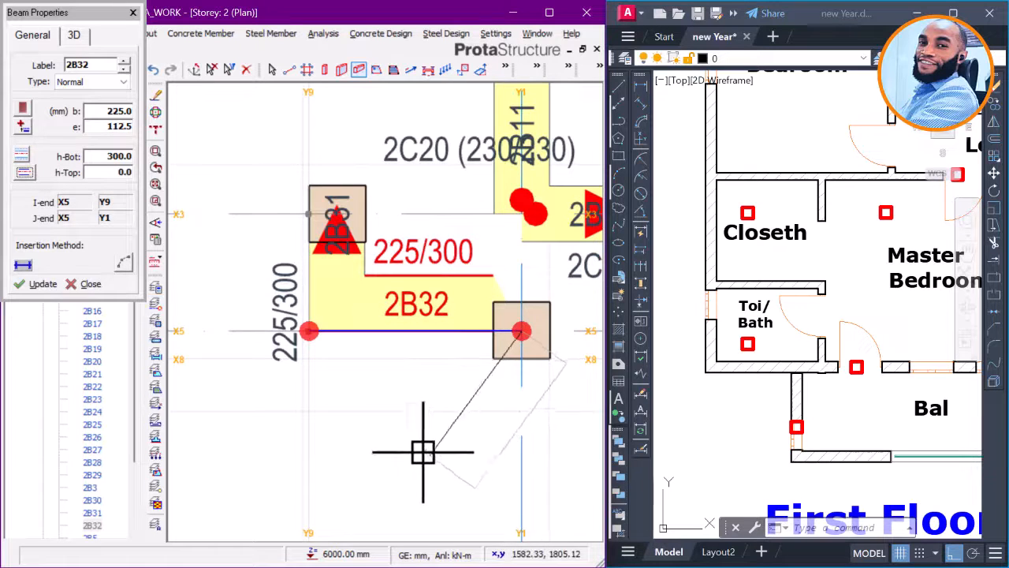
{"action": "scroll", "coordinate": [338, 448], "scroll_direction": "down", "scroll_amount": 1}
{"action": "scroll", "coordinate": [497, 359], "scroll_direction": "up", "scroll_amount": 2}
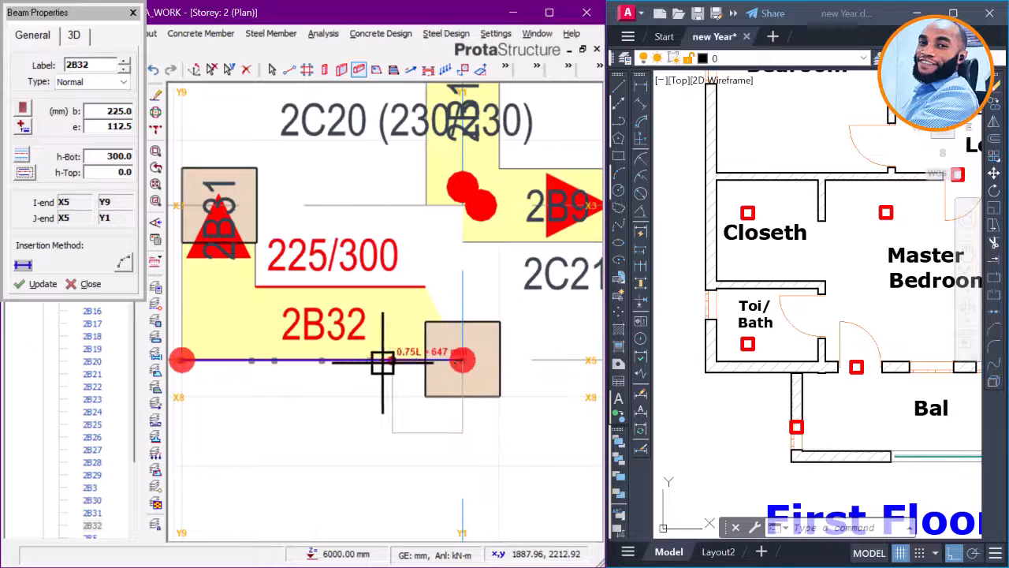
{"action": "scroll", "coordinate": [408, 404], "scroll_direction": "down", "scroll_amount": 1}
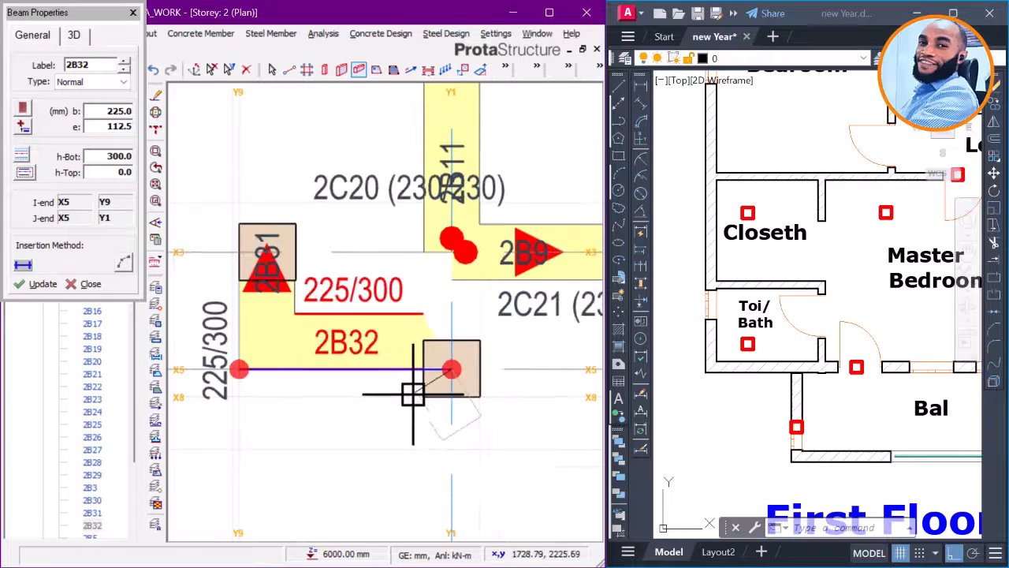
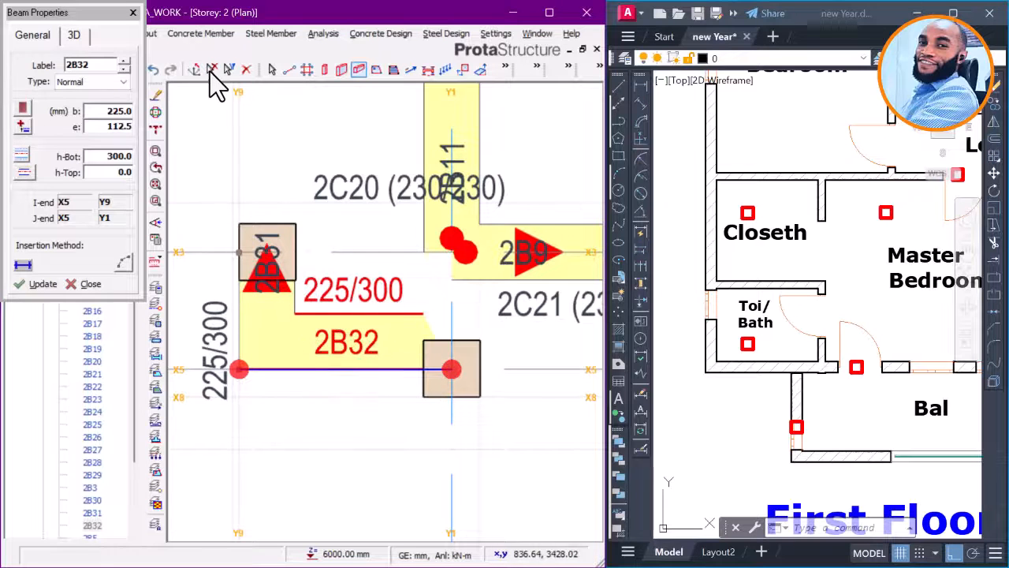
{"action": "key", "text": "Escape"}
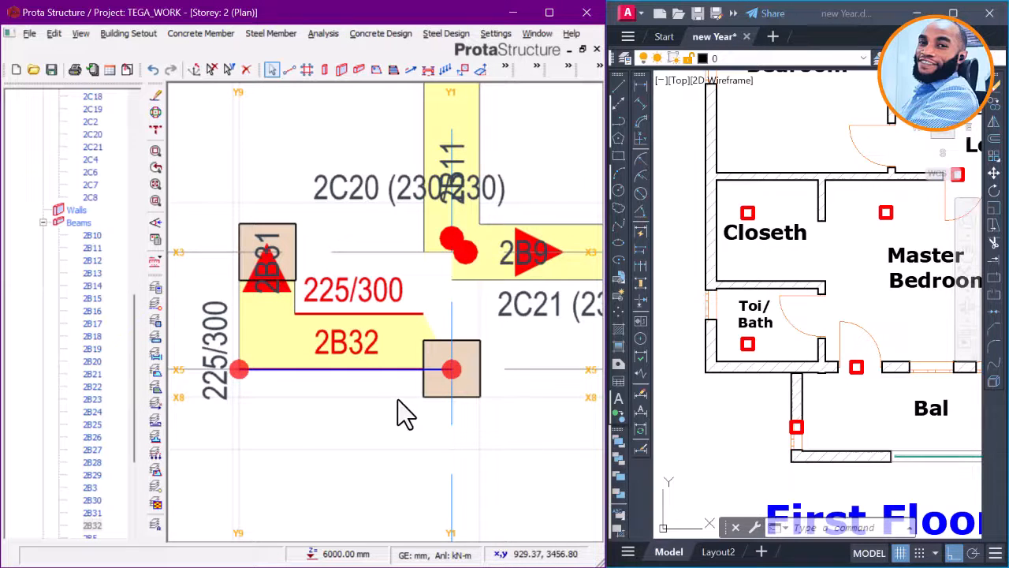
Step: Set the eccentricity of the beam along X5 between Y9 and Y1 to 0 mm and close its properties
{"action": "scroll", "coordinate": [397, 397], "scroll_direction": "up", "scroll_amount": 1}
{"action": "scroll", "coordinate": [455, 392], "scroll_direction": "down", "scroll_amount": 1}
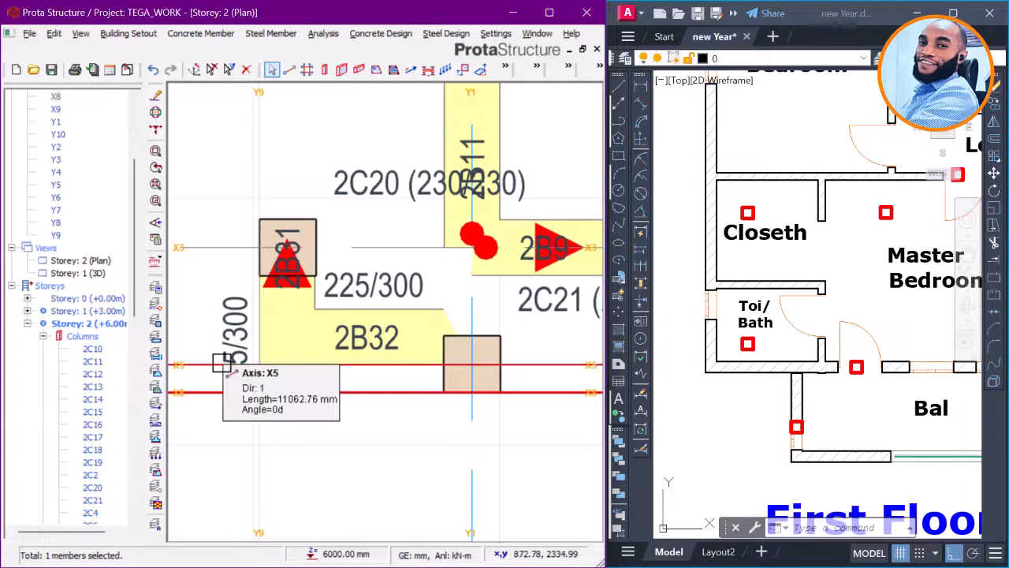
{"action": "scroll", "coordinate": [353, 386], "scroll_direction": "down", "scroll_amount": 4}
{"action": "scroll", "coordinate": [335, 381], "scroll_direction": "up", "scroll_amount": 3}
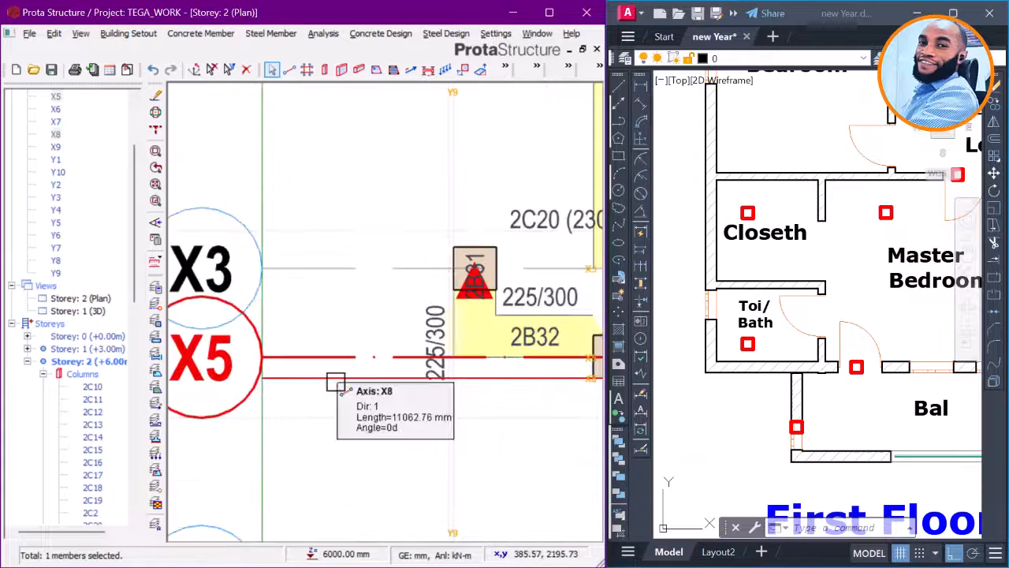
{"action": "left_click", "coordinate": [336, 381]}
{"action": "middle_click_drag", "start_coordinate": [497, 432], "coordinate": [366, 410]}
{"action": "left_click", "coordinate": [402, 314]}
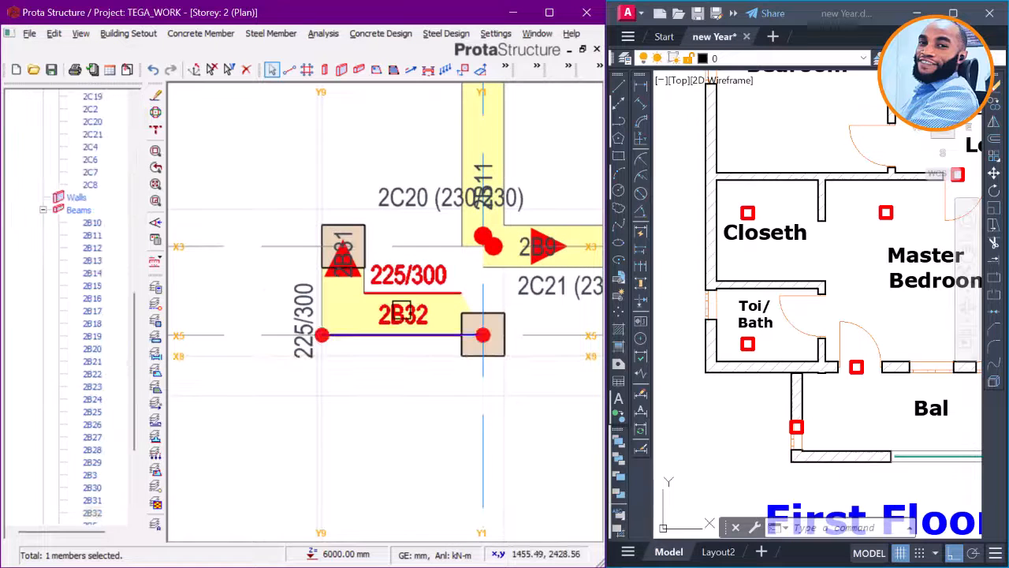
{"action": "right_click", "coordinate": [402, 312]}
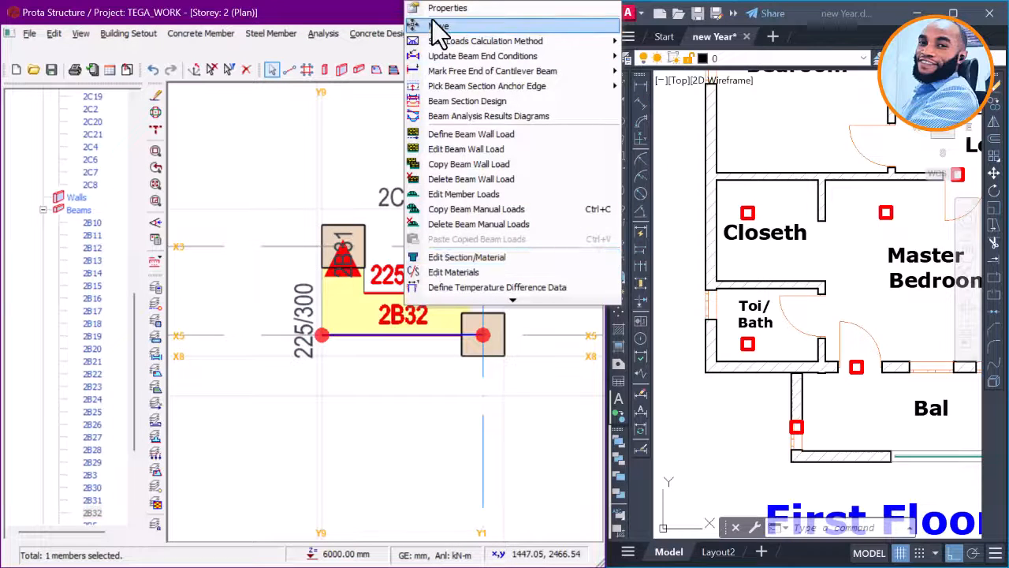
{"action": "left_click", "coordinate": [496, 11]}
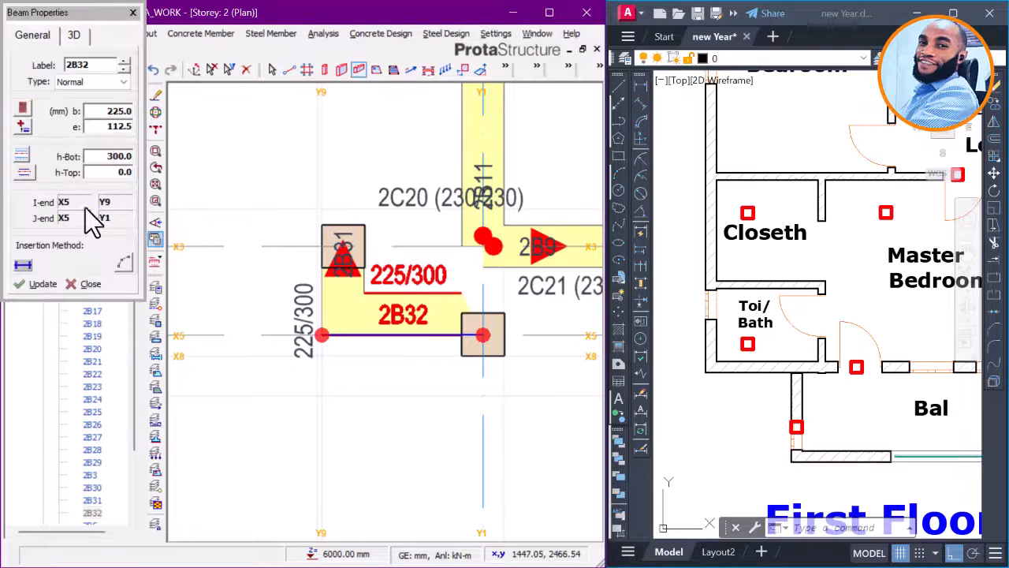
{"action": "left_click", "coordinate": [25, 177]}
{"action": "left_click", "coordinate": [71, 186]}
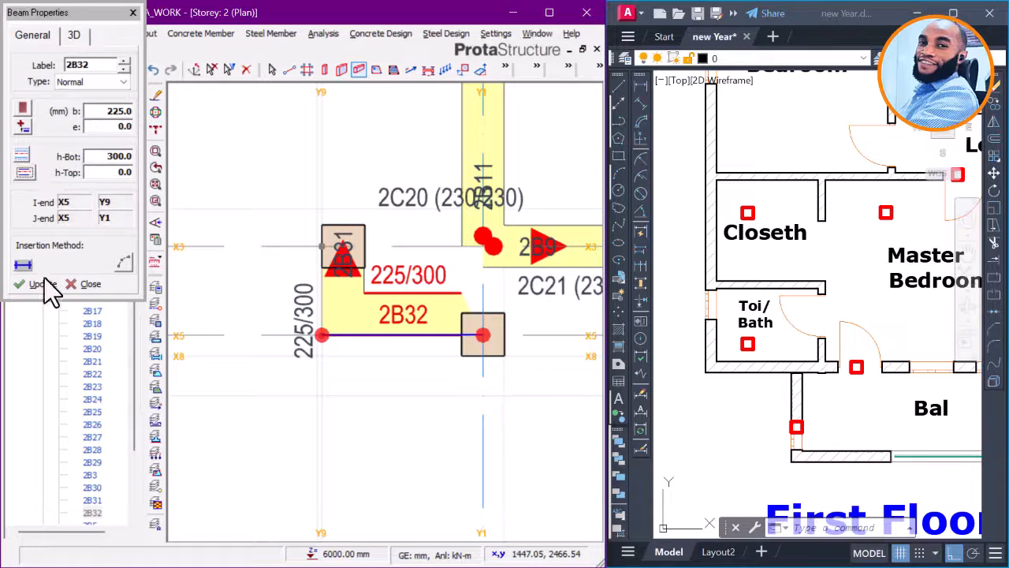
{"action": "left_click", "coordinate": [43, 284]}
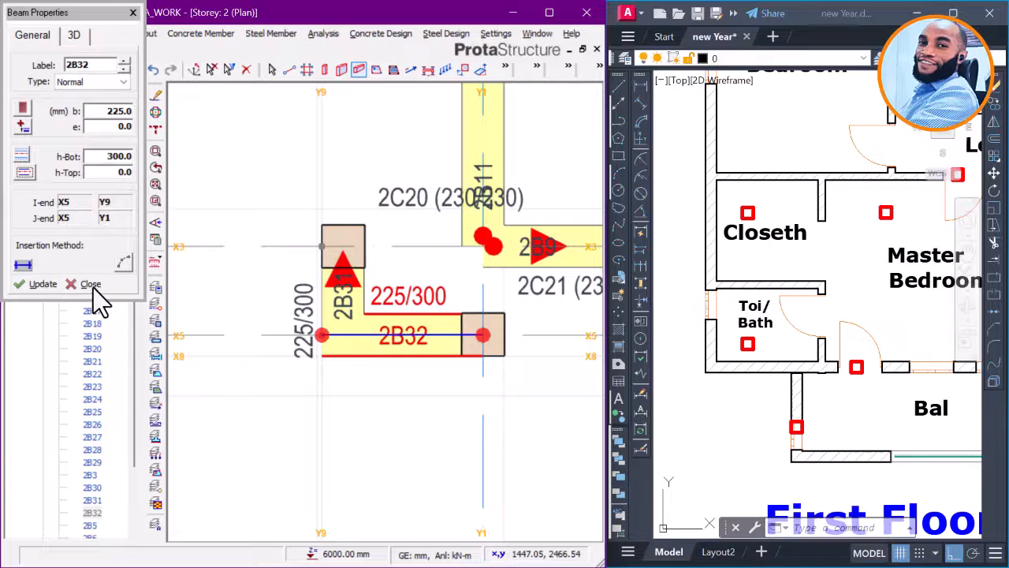
{"action": "key", "text": "Escape"}
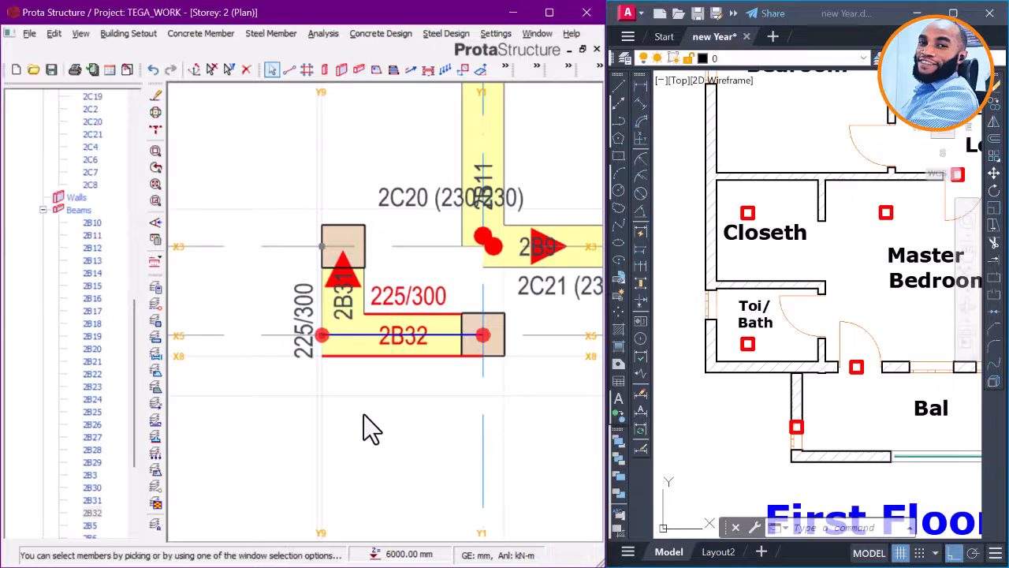
Step: Switch to AutoCAD, try erasing the column marker in the Toi/Bath room, and undo the erasure
{"action": "scroll", "coordinate": [464, 405], "scroll_direction": "down", "scroll_amount": 5}
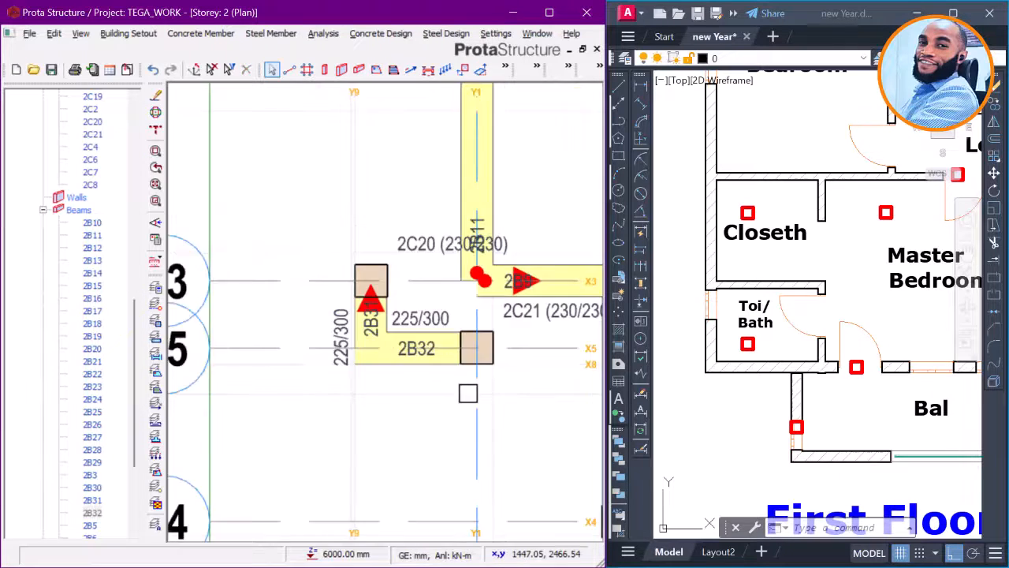
{"action": "middle_click_drag", "start_coordinate": [464, 354], "coordinate": [469, 405]}
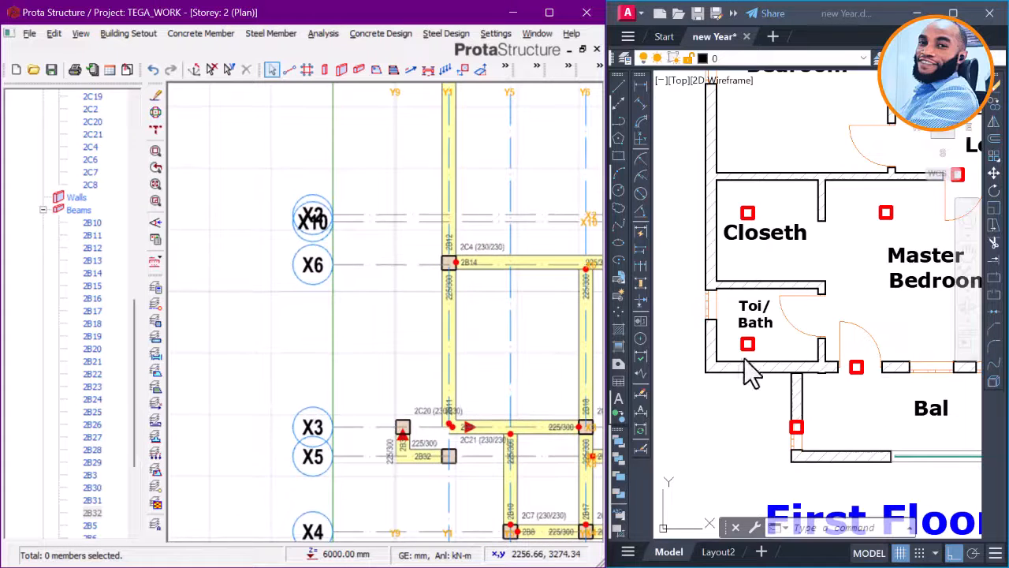
{"action": "left_click", "coordinate": [720, 399]}
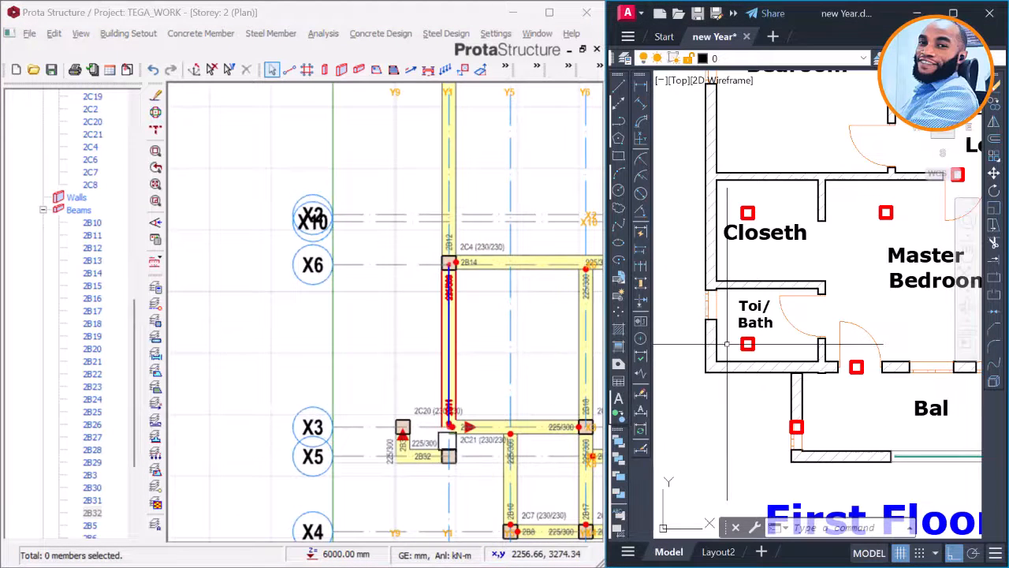
{"action": "scroll", "coordinate": [449, 421], "scroll_direction": "up", "scroll_amount": 3}
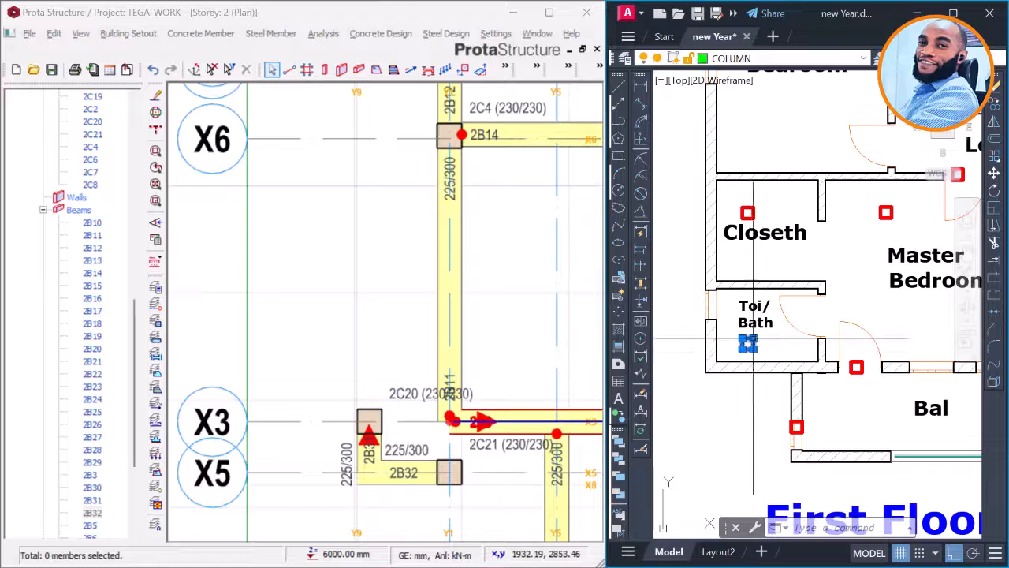
{"action": "key", "text": "Delete"}
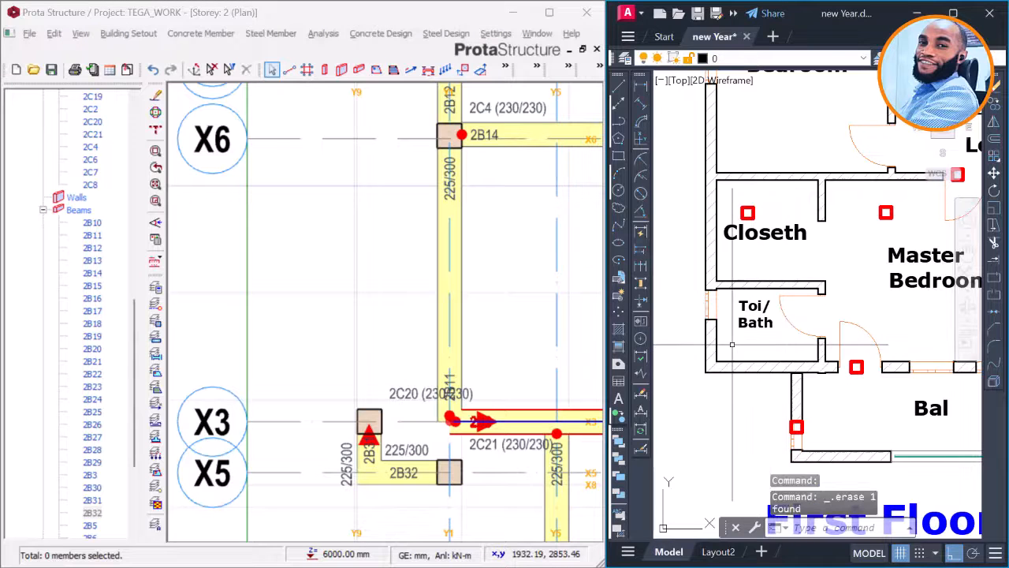
{"action": "key", "text": "ctrl+z"}
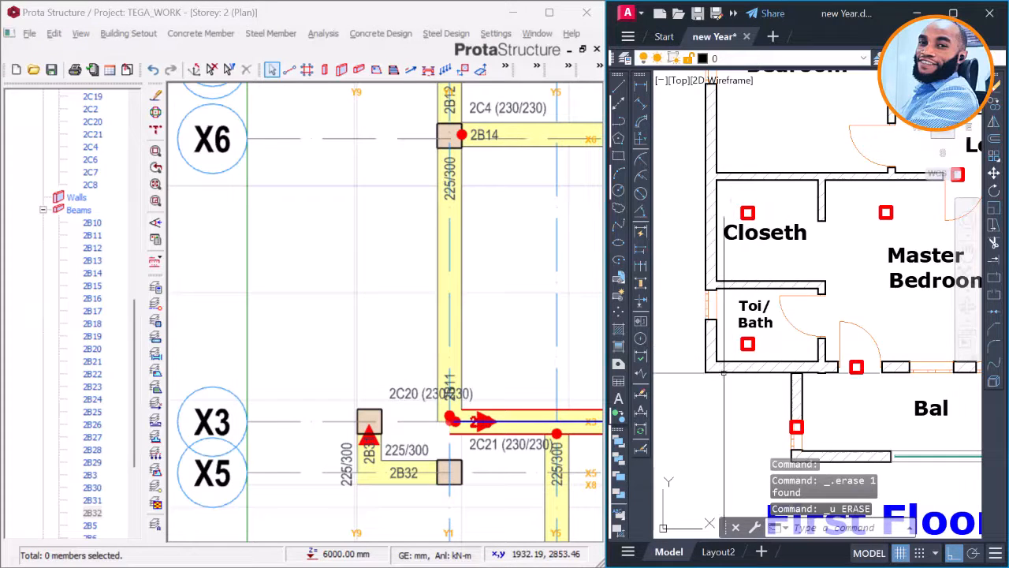
Step: Copy the blue column marker from the Bedroom's upper wall straight down onto the wall below Toi/Bath, in line with the red marker
{"action": "scroll", "coordinate": [723, 372], "scroll_direction": "down", "scroll_amount": 5}
{"action": "scroll", "coordinate": [735, 194], "scroll_direction": "up", "scroll_amount": 6}
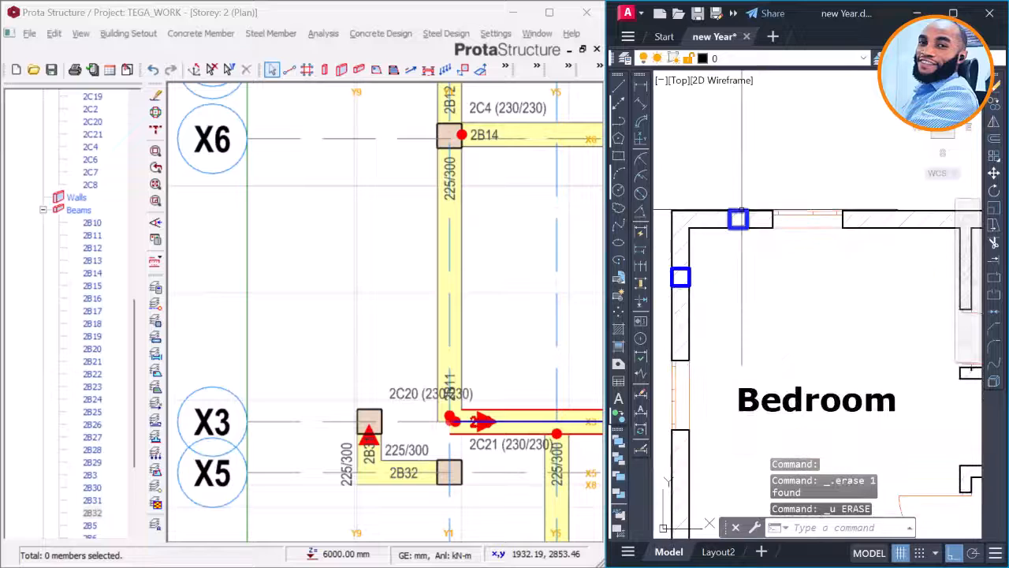
{"action": "left_click", "coordinate": [738, 219]}
{"action": "type", "text": "co"}
{"action": "key", "text": "Return"}
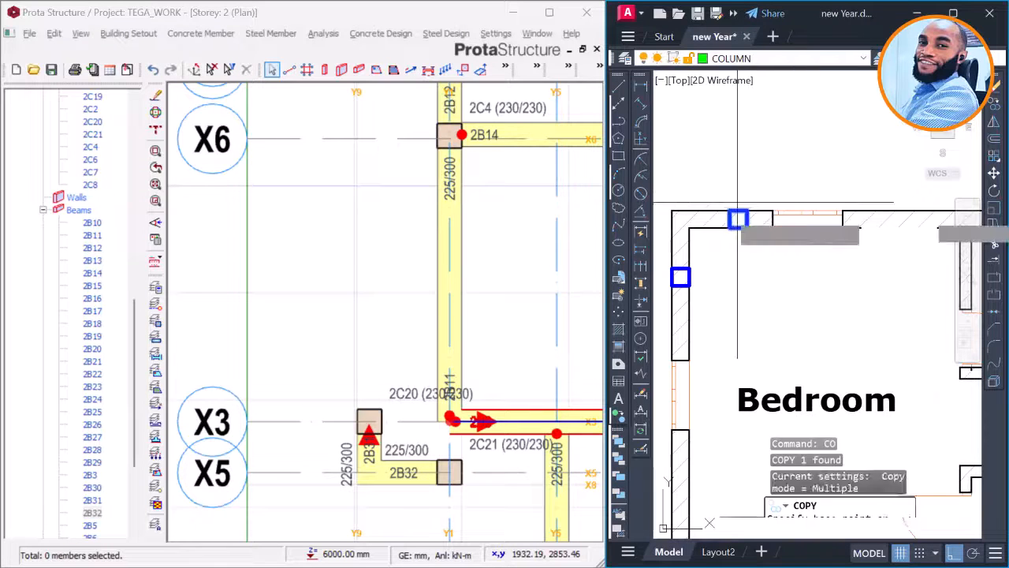
{"action": "scroll", "coordinate": [743, 219], "scroll_direction": "up", "scroll_amount": 1}
{"action": "left_click", "coordinate": [743, 218]}
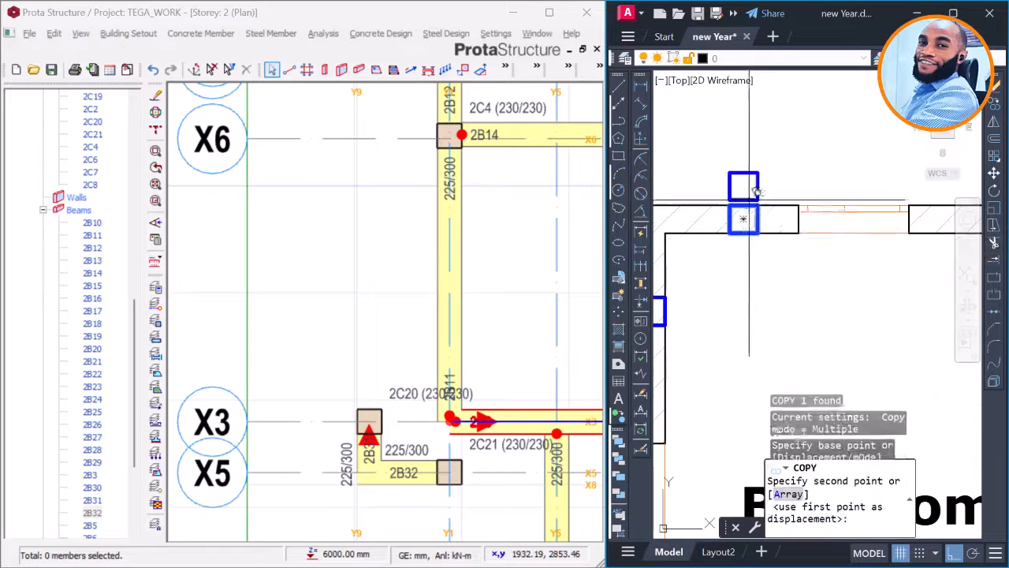
{"action": "scroll", "coordinate": [788, 190], "scroll_direction": "down", "scroll_amount": 3}
{"action": "scroll", "coordinate": [808, 276], "scroll_direction": "up", "scroll_amount": 4}
{"action": "scroll", "coordinate": [745, 256], "scroll_direction": "up", "scroll_amount": 3}
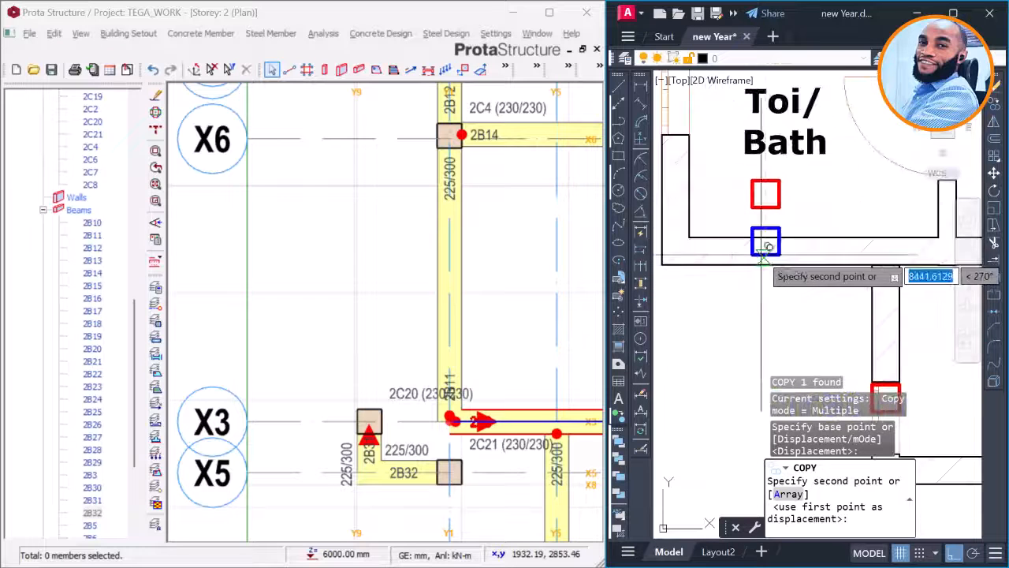
{"action": "left_click", "coordinate": [779, 264]}
Step: Place a second copy of the column marker overlapping the red marker inside Toi/Bath and end the copying
{"action": "scroll", "coordinate": [764, 250], "scroll_direction": "down", "scroll_amount": 2}
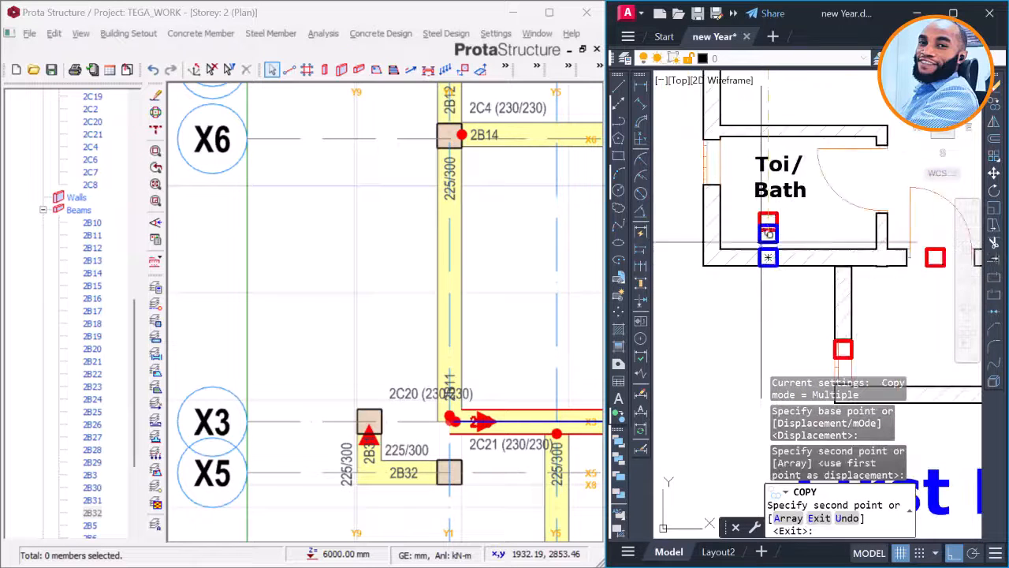
{"action": "scroll", "coordinate": [769, 218], "scroll_direction": "up", "scroll_amount": 4}
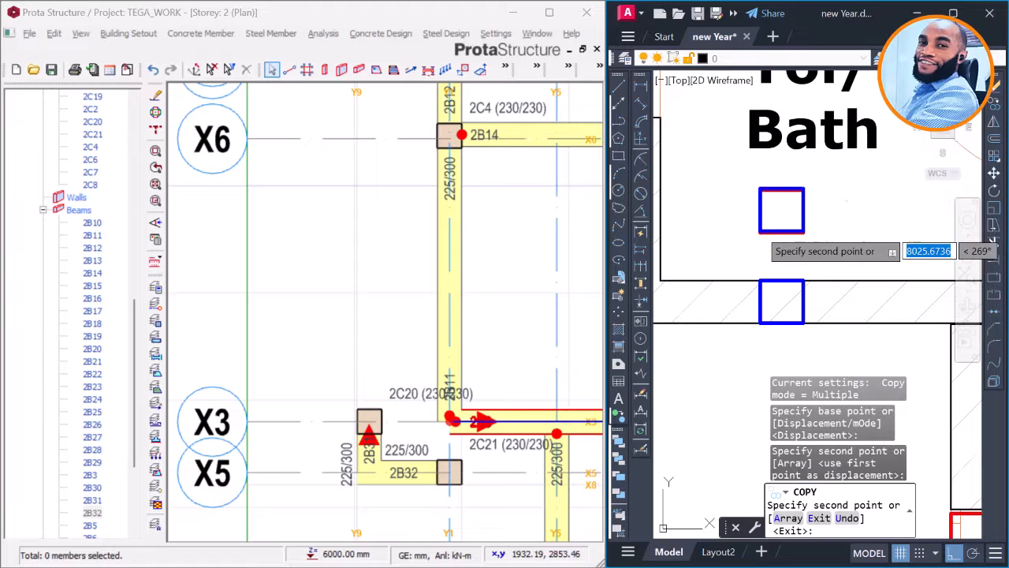
{"action": "left_click", "coordinate": [751, 230]}
{"action": "key", "text": "Escape"}
Step: Move the new blue marker horizontally onto the outer wall to the left of Toi/Bath
{"action": "left_click", "coordinate": [739, 235]}
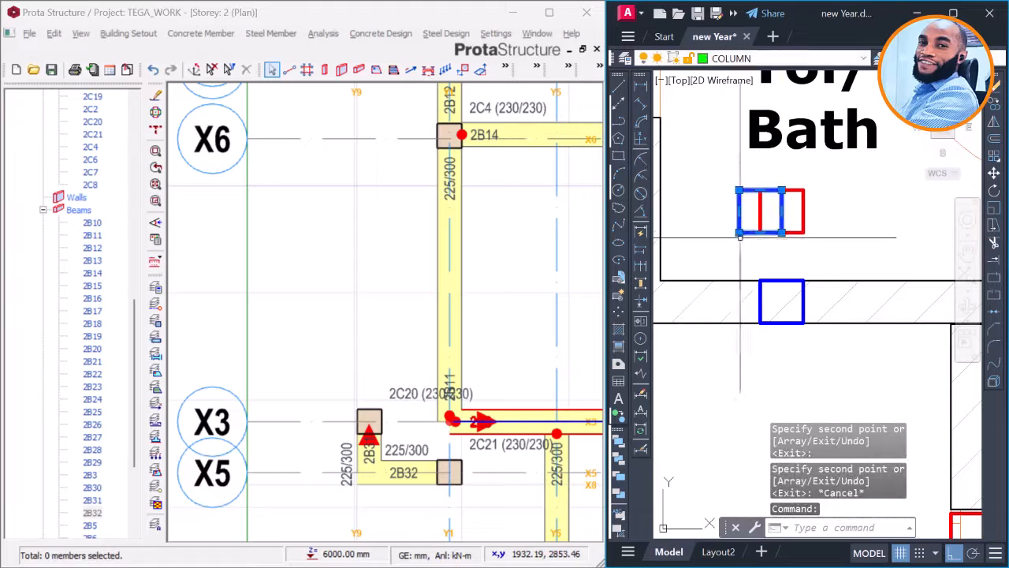
{"action": "type", "text": "m"}
{"action": "key", "text": "Return"}
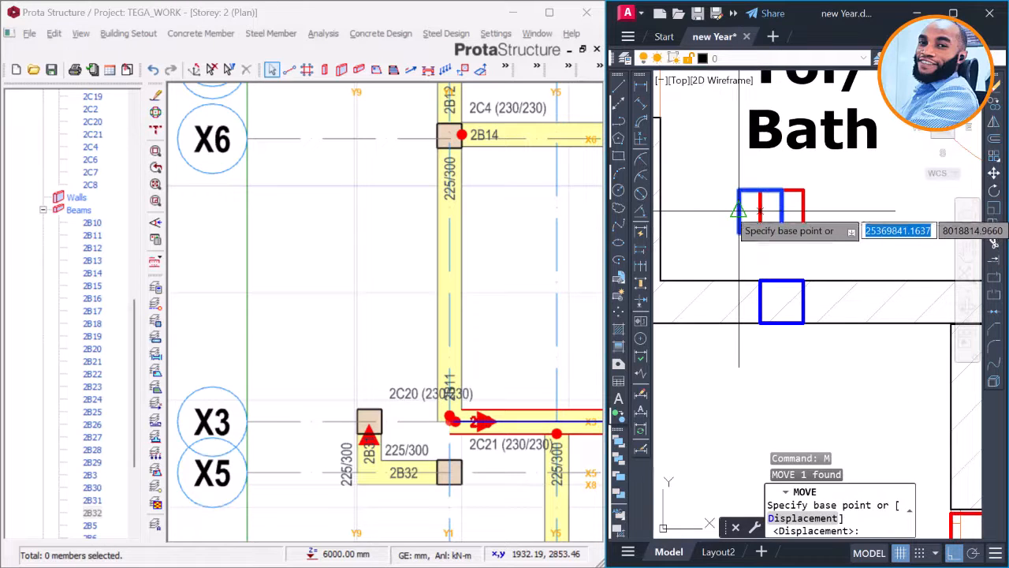
{"action": "left_click", "coordinate": [748, 197]}
{"action": "scroll", "coordinate": [784, 227], "scroll_direction": "down", "scroll_amount": 2}
{"action": "scroll", "coordinate": [682, 218], "scroll_direction": "up", "scroll_amount": 2}
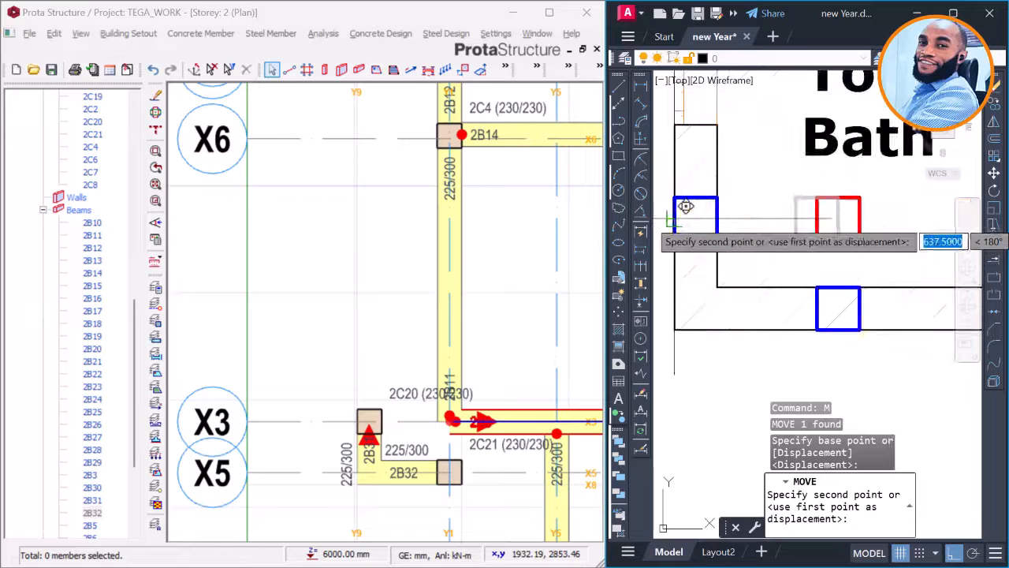
{"action": "left_click", "coordinate": [674, 220]}
Step: Erase the red column marker inside the Toi/Bath room
{"action": "left_click", "coordinate": [826, 222]}
{"action": "left_click", "coordinate": [800, 237]}
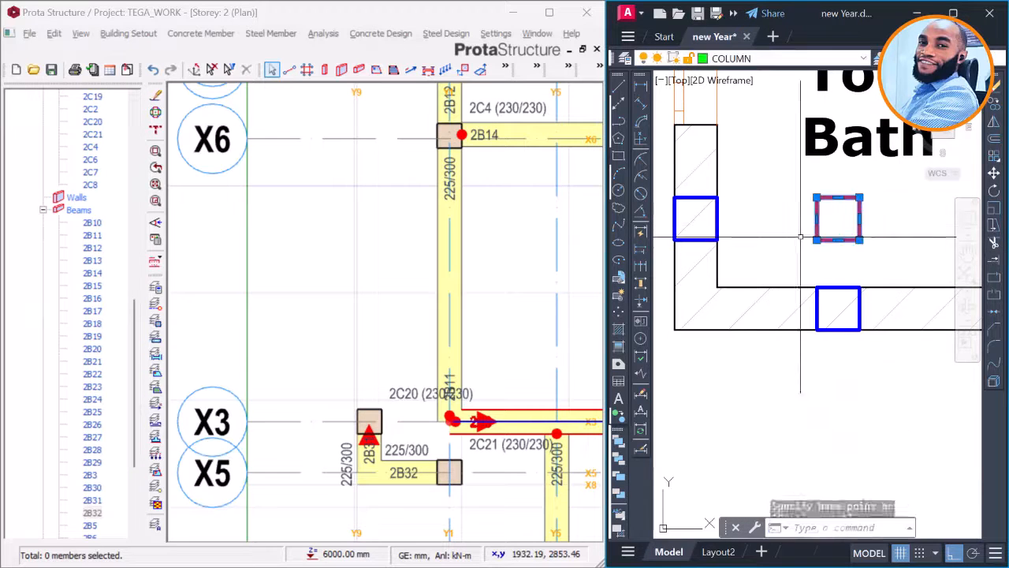
{"action": "type", "text": "e"}
{"action": "key", "text": "Return"}
{"action": "scroll", "coordinate": [699, 226], "scroll_direction": "down", "scroll_amount": 3}
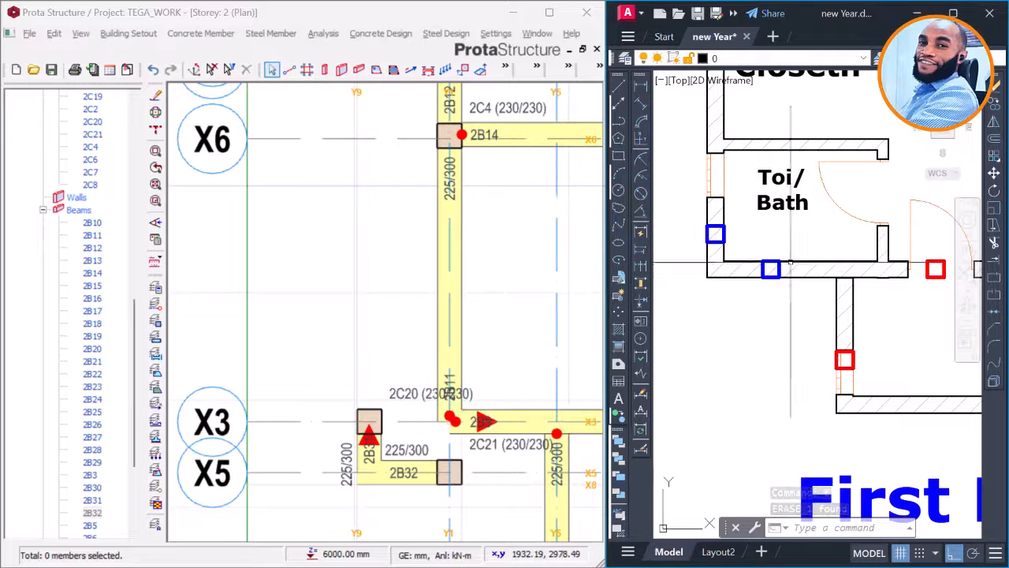
Step: Switch to ProtaStructure, open the storey 1 plan, delete slab 1S13 between X6 and X3, and select slab 1S14
{"action": "left_click", "coordinate": [380, 286]}
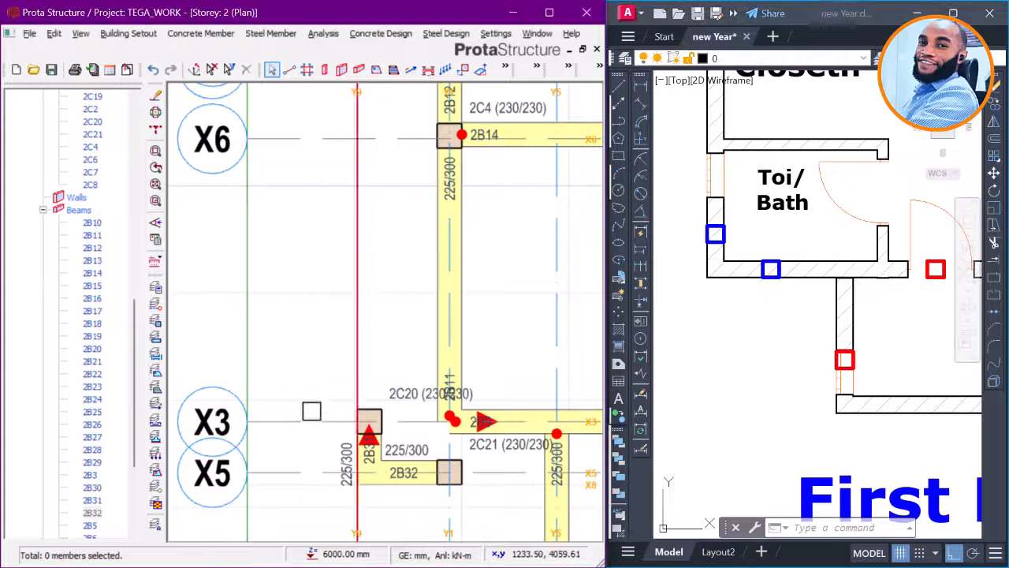
{"action": "left_click_drag", "start_coordinate": [140, 349], "coordinate": [125, 220]}
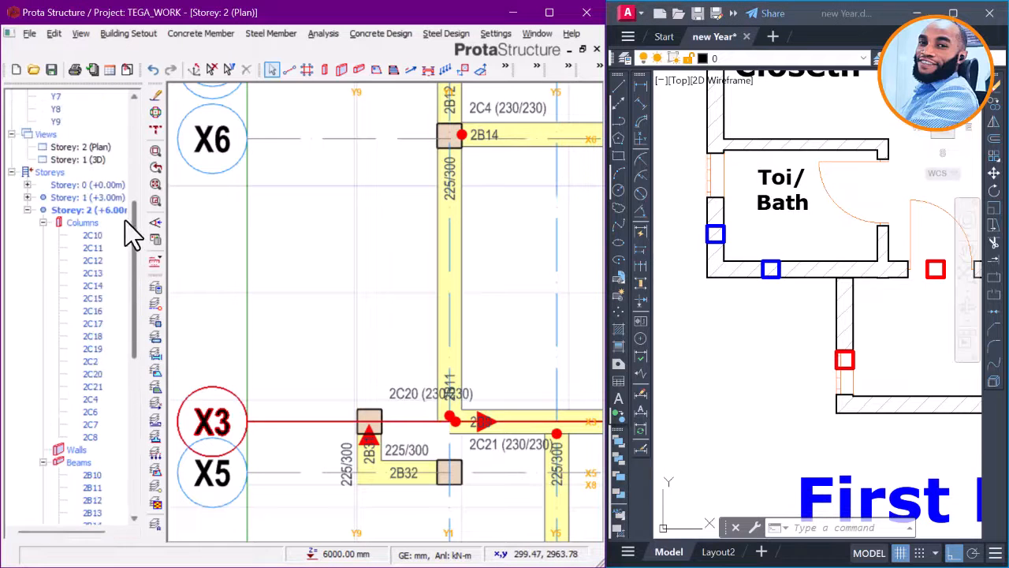
{"action": "left_click", "coordinate": [110, 202]}
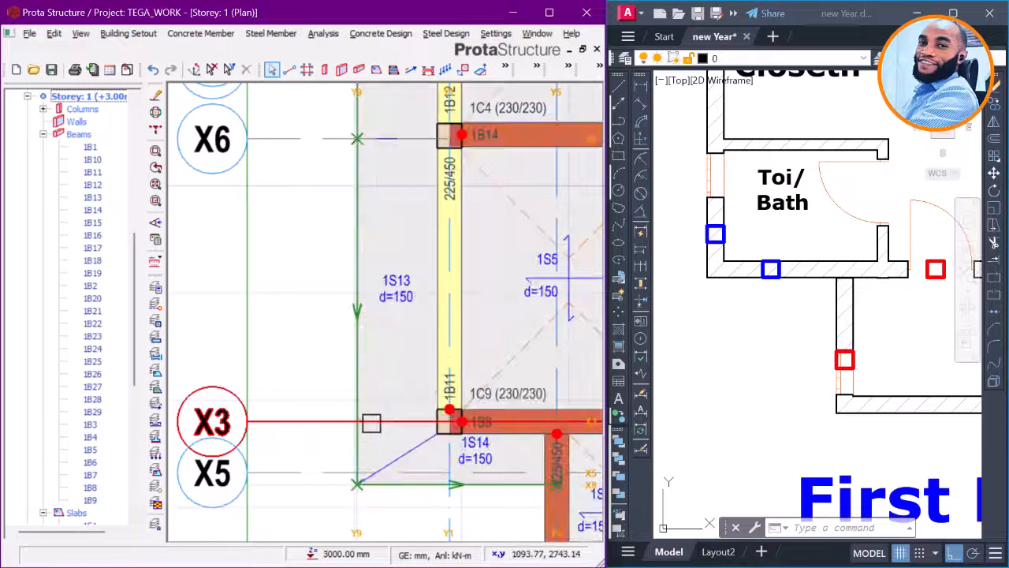
{"action": "scroll", "coordinate": [402, 379], "scroll_direction": "down", "scroll_amount": 3}
{"action": "scroll", "coordinate": [397, 331], "scroll_direction": "down", "scroll_amount": 2}
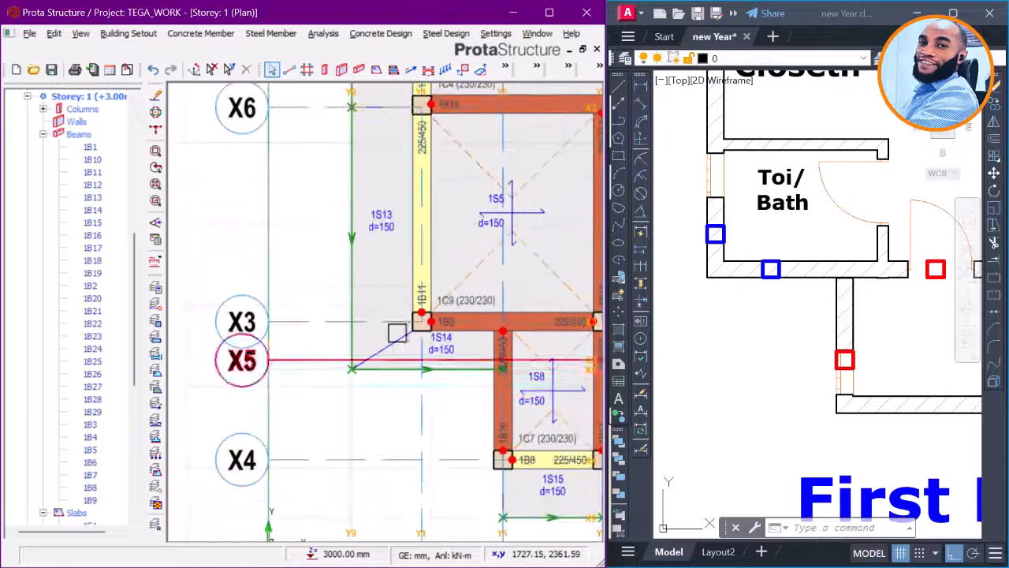
{"action": "left_click", "coordinate": [382, 229]}
{"action": "left_click", "coordinate": [440, 344]}
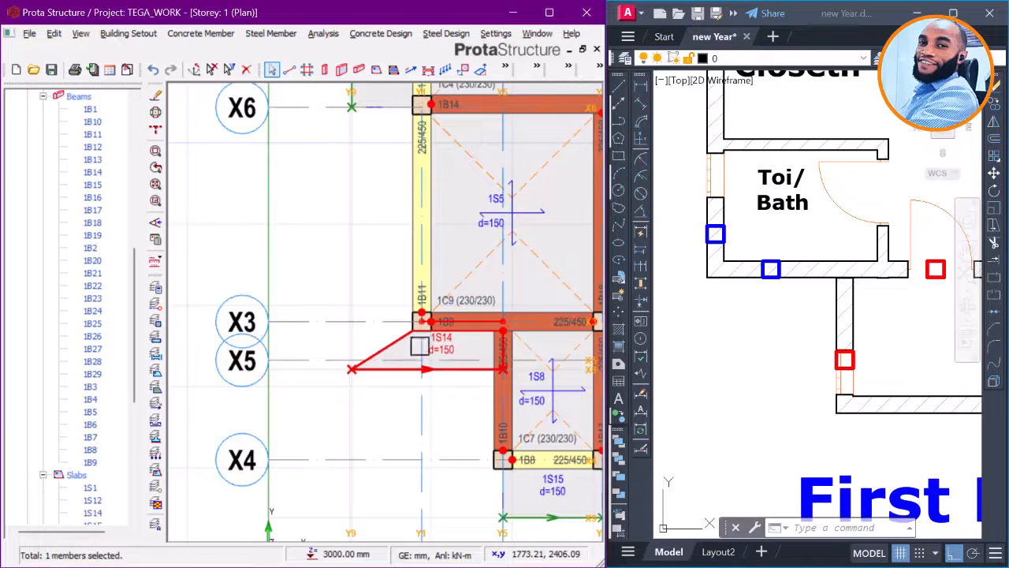
Step: Check the corner overhang dimension on the AutoCAD plan, return to ProtaStructure and delete slab 1S14 below X3
{"action": "left_click", "coordinate": [737, 327]}
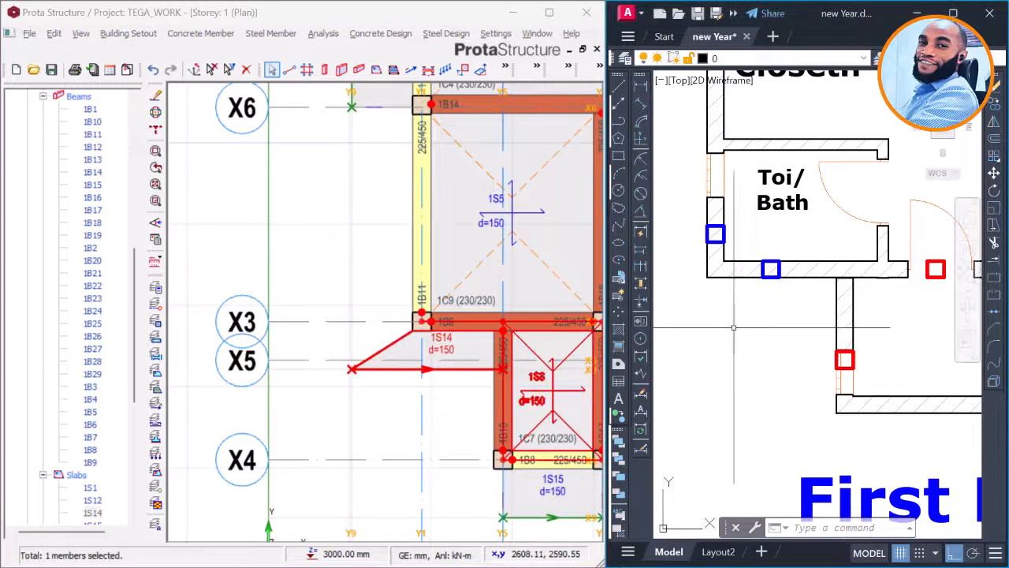
{"action": "scroll", "coordinate": [737, 328], "scroll_direction": "down", "scroll_amount": 5}
{"action": "middle_click_drag", "start_coordinate": [748, 342], "coordinate": [889, 357]}
{"action": "scroll", "coordinate": [827, 309], "scroll_direction": "up", "scroll_amount": 10}
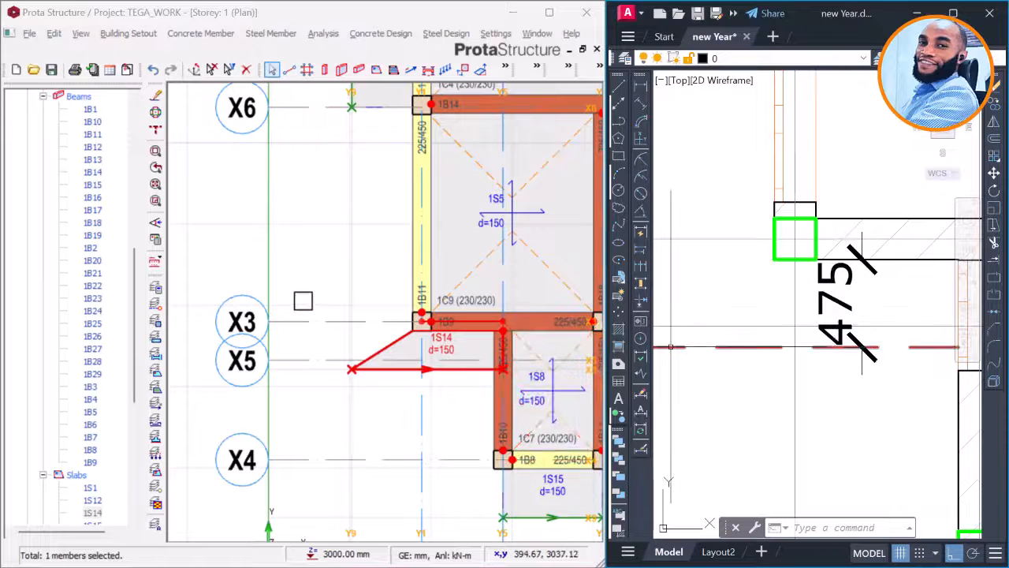
{"action": "scroll", "coordinate": [415, 337], "scroll_direction": "up", "scroll_amount": 2}
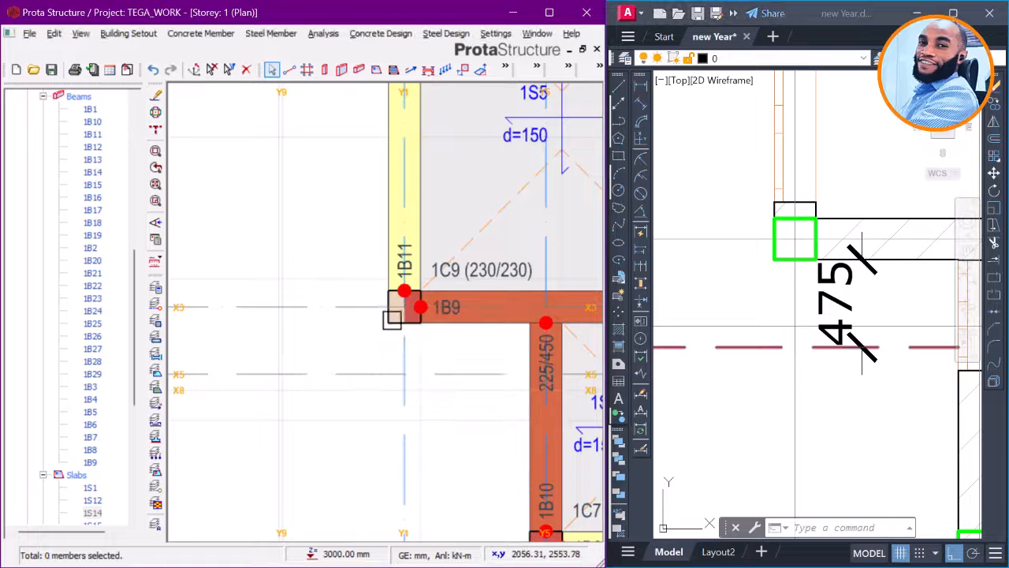
Step: Draw a 225/150 mm beam along X3 from Y9 to Y1, reusing the properties of the short cantilever beam on X1
{"action": "scroll", "coordinate": [398, 311], "scroll_direction": "down", "scroll_amount": 2}
{"action": "middle_click_drag", "start_coordinate": [428, 221], "coordinate": [421, 381]}
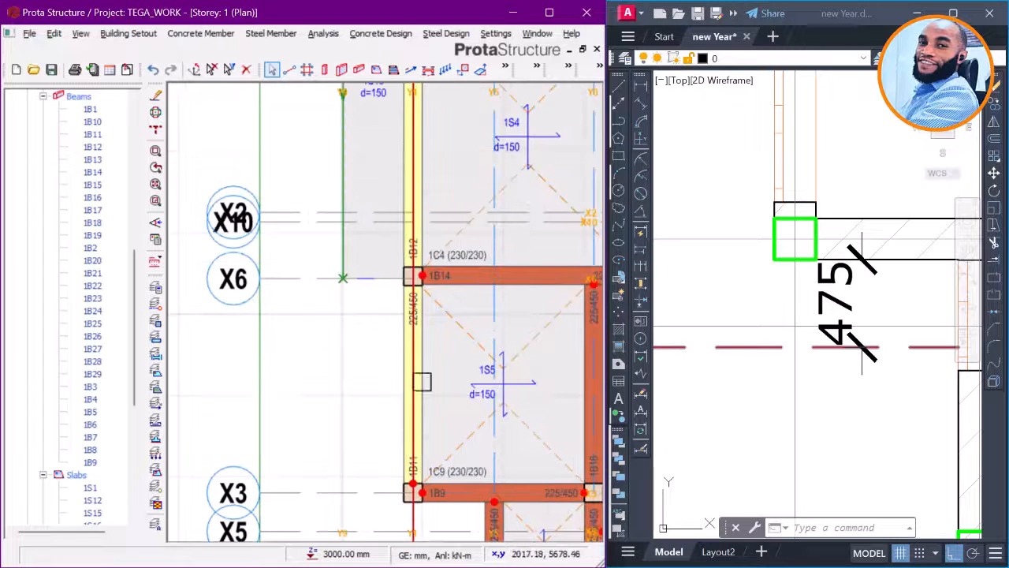
{"action": "scroll", "coordinate": [421, 380], "scroll_direction": "down", "scroll_amount": 2}
{"action": "middle_click_drag", "start_coordinate": [412, 325], "coordinate": [407, 409]}
{"action": "scroll", "coordinate": [387, 219], "scroll_direction": "up", "scroll_amount": 2}
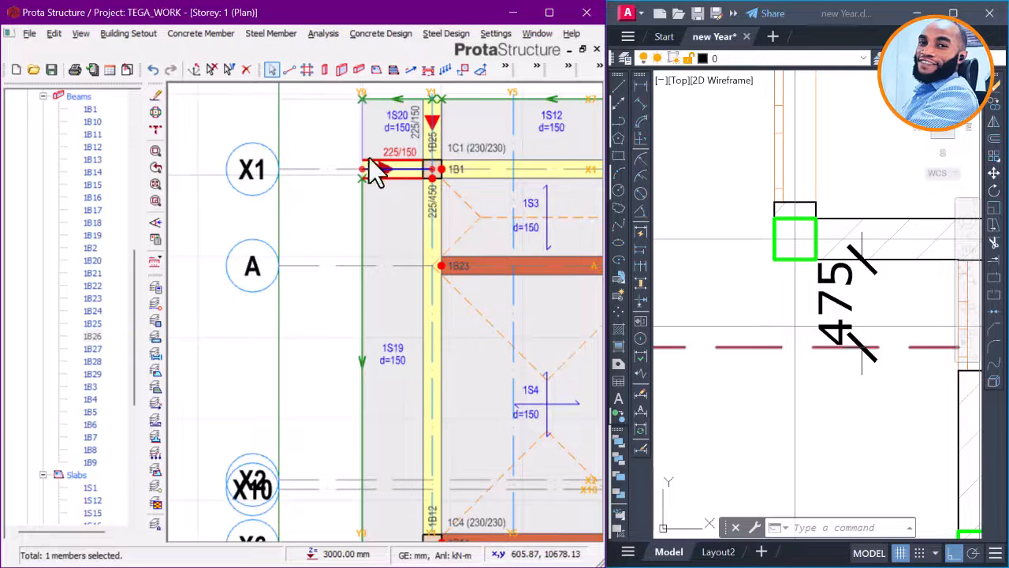
{"action": "scroll", "coordinate": [405, 243], "scroll_direction": "down", "scroll_amount": 3}
{"action": "scroll", "coordinate": [403, 400], "scroll_direction": "up", "scroll_amount": 3}
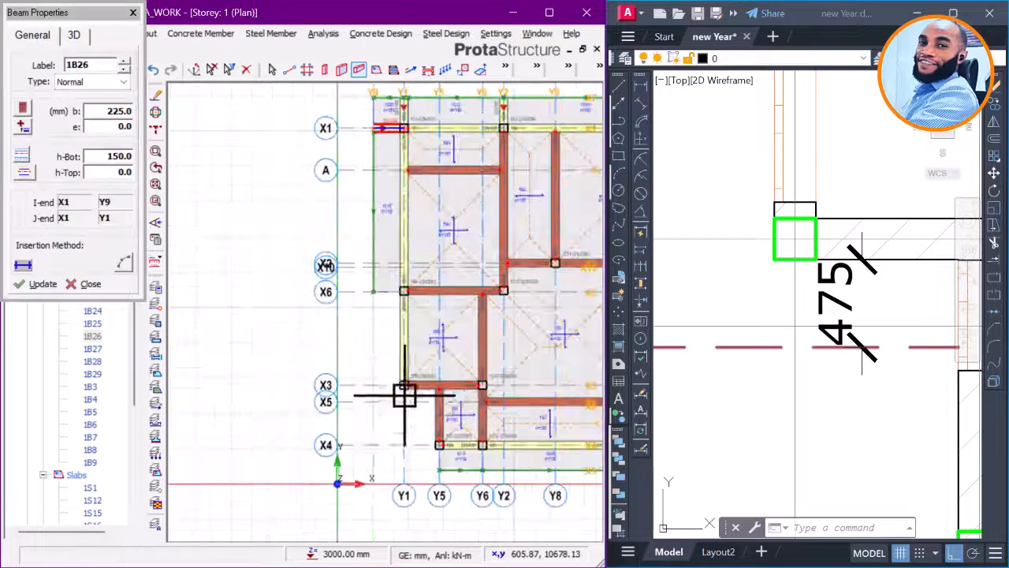
{"action": "scroll", "coordinate": [400, 402], "scroll_direction": "up", "scroll_amount": 1}
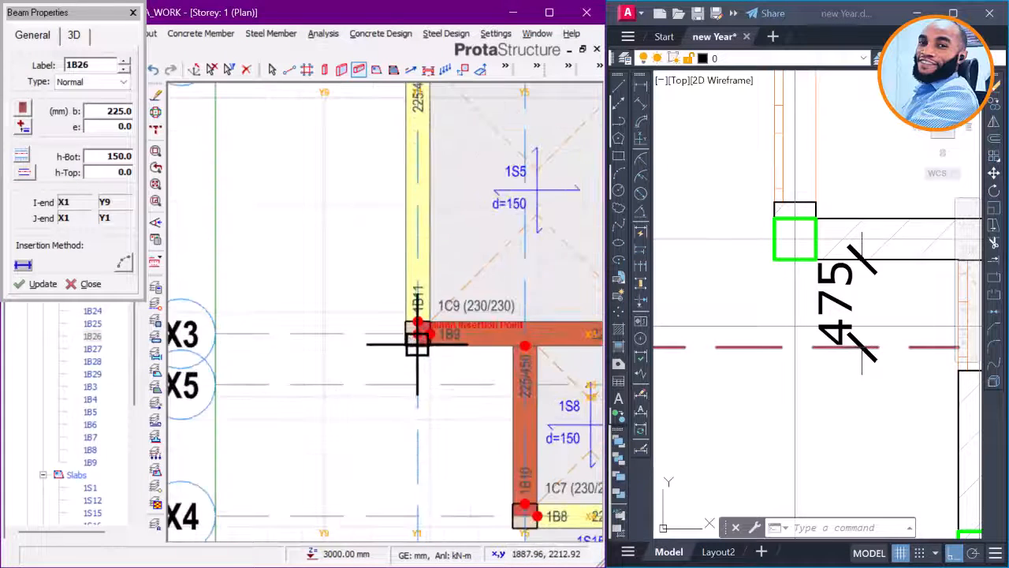
{"action": "left_click", "coordinate": [331, 333]}
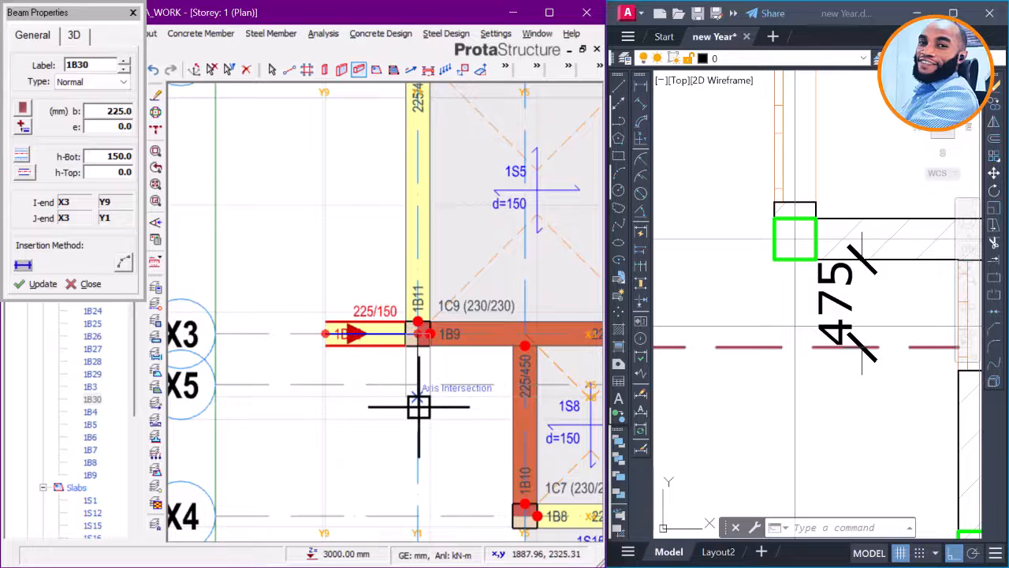
Step: Draw a 225/150 mm beam along Y1 from X8 to X3, leave the beam command and clear the selection
{"action": "scroll", "coordinate": [418, 402], "scroll_direction": "up", "scroll_amount": 2}
{"action": "left_click", "coordinate": [473, 414]}
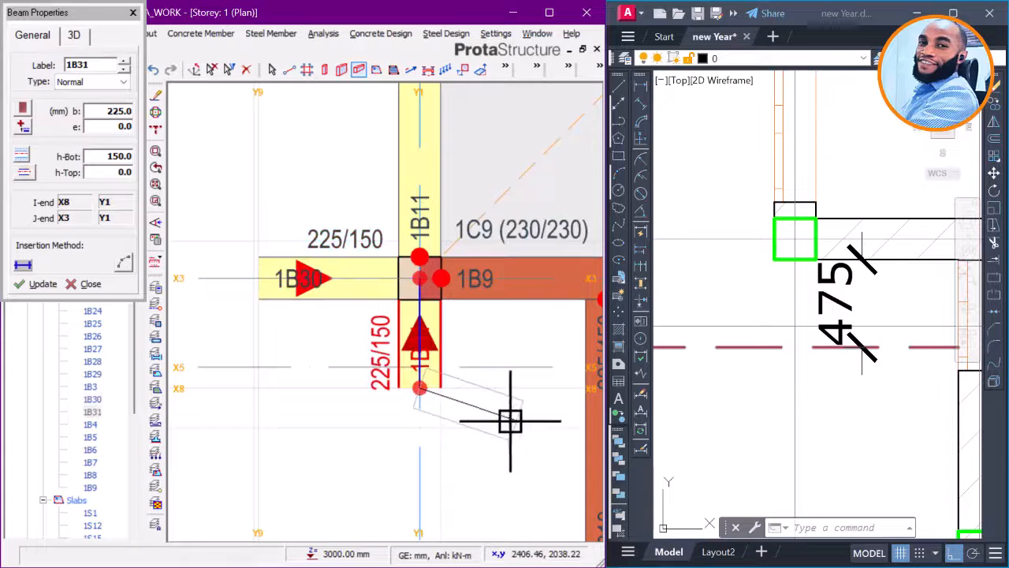
{"action": "scroll", "coordinate": [437, 385], "scroll_direction": "down", "scroll_amount": 3}
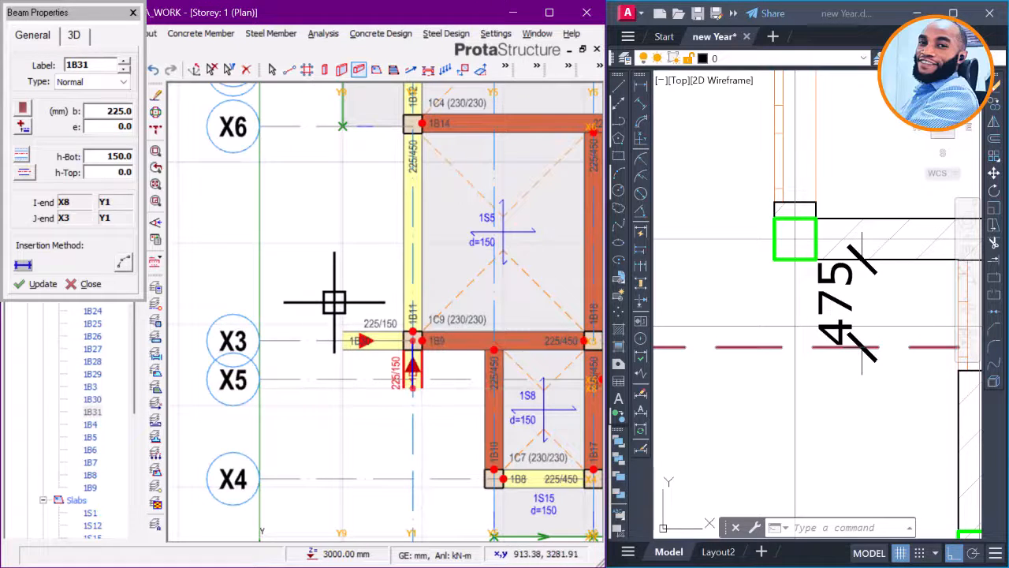
{"action": "key", "text": "Escape"}
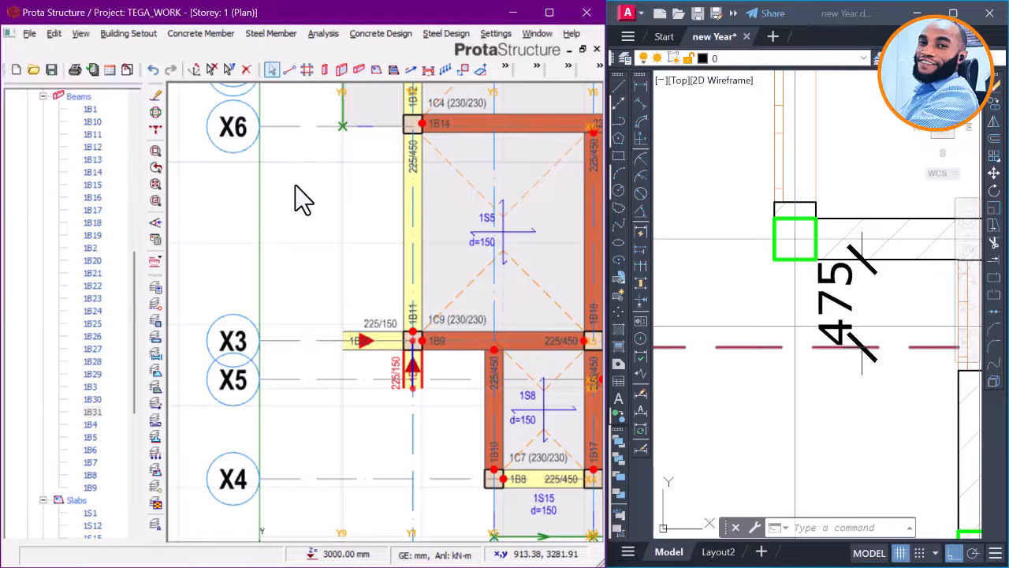
{"action": "scroll", "coordinate": [315, 207], "scroll_direction": "down", "scroll_amount": 2}
{"action": "key", "text": "Escape"}
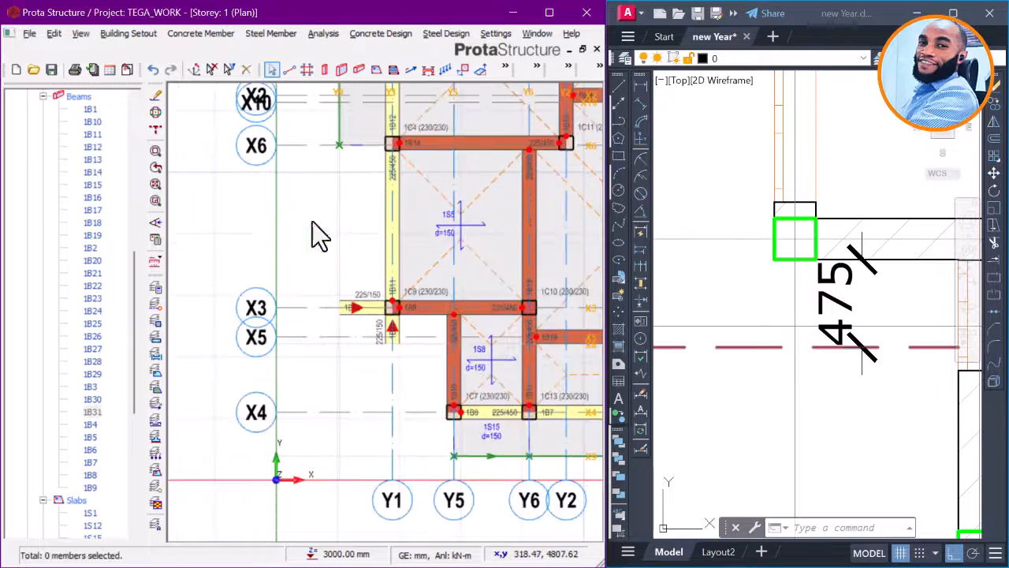
Step: Measure the distance along Y1 from column 1C4 at X6 to column 1C9 at X3
{"action": "right_click", "coordinate": [286, 216]}
{"action": "left_click", "coordinate": [331, 243]}
{"action": "scroll", "coordinate": [402, 149], "scroll_direction": "up", "scroll_amount": 2}
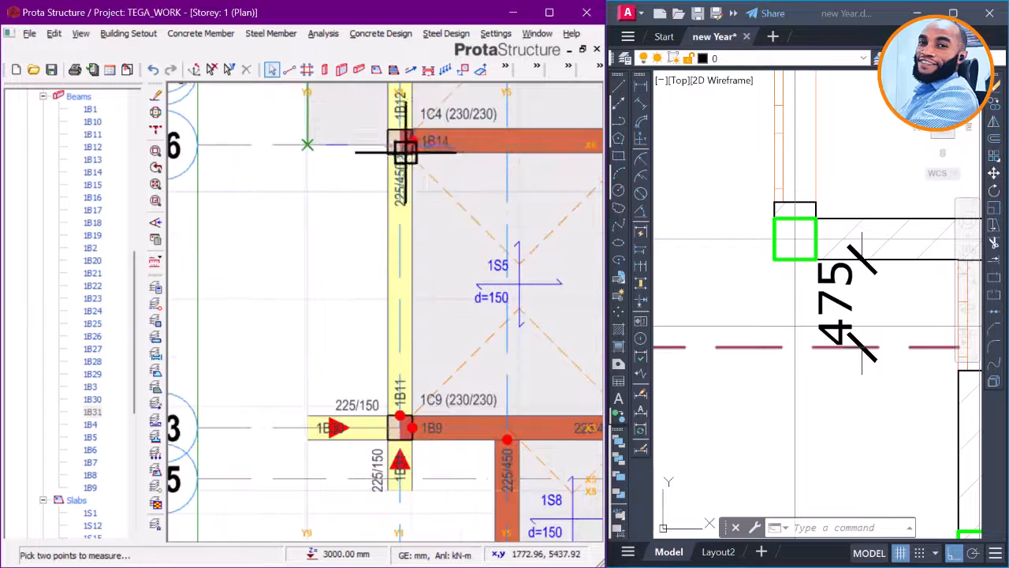
{"action": "left_click", "coordinate": [400, 142]}
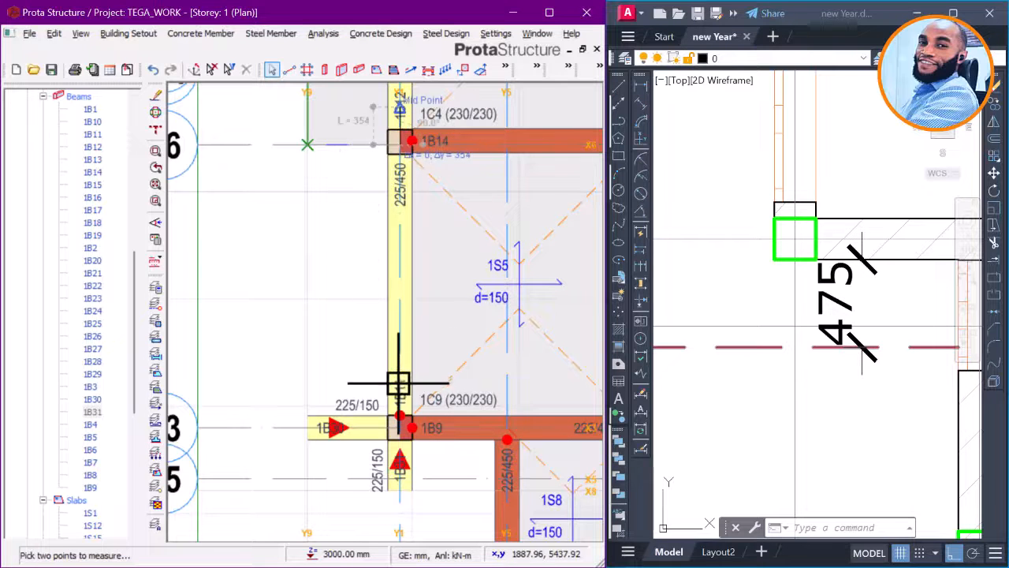
{"action": "scroll", "coordinate": [401, 418], "scroll_direction": "up", "scroll_amount": 2}
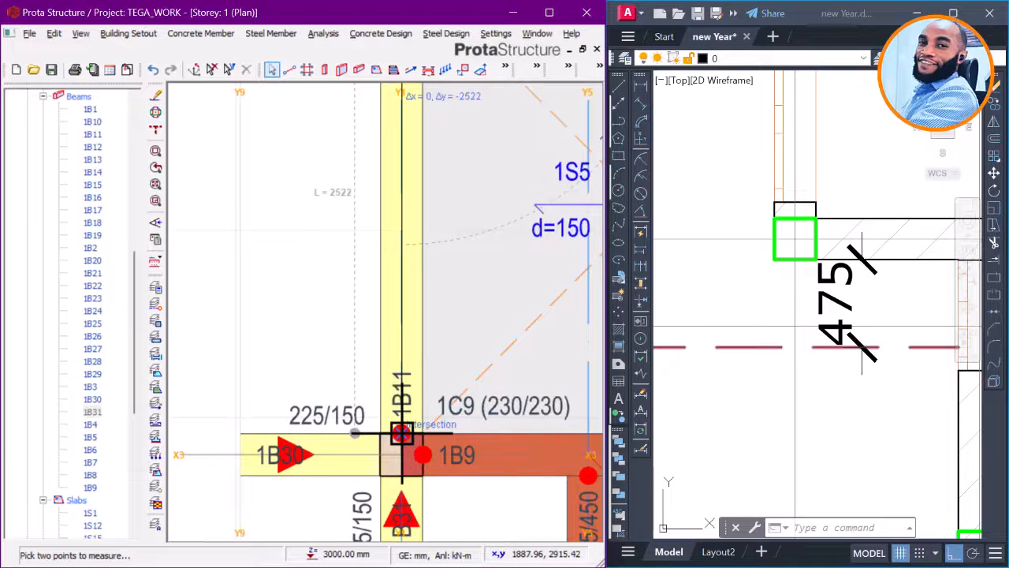
{"action": "left_click", "coordinate": [401, 433]}
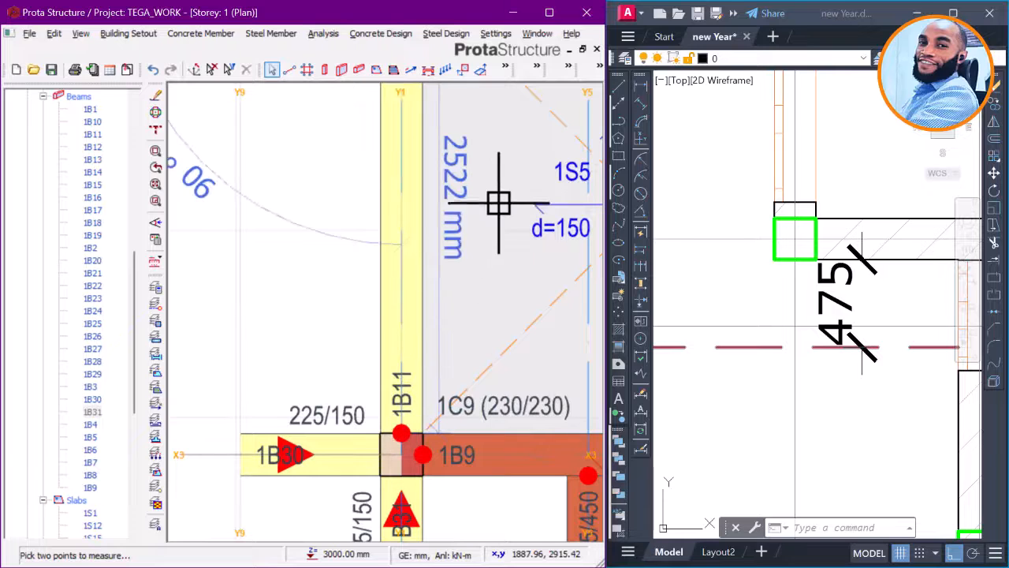
{"action": "scroll", "coordinate": [512, 333], "scroll_direction": "down", "scroll_amount": 2}
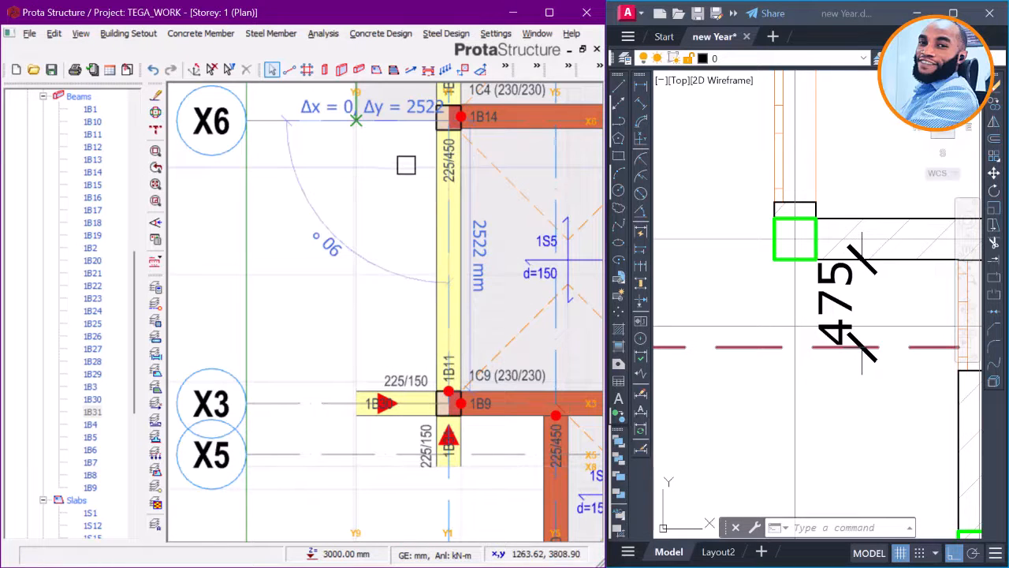
Step: Place a cantilever slab along Y1 from X6 to X3 on the outer side, reusing slab 1S19's properties with a 2522 mm width
{"action": "scroll", "coordinate": [406, 165], "scroll_direction": "down", "scroll_amount": 3}
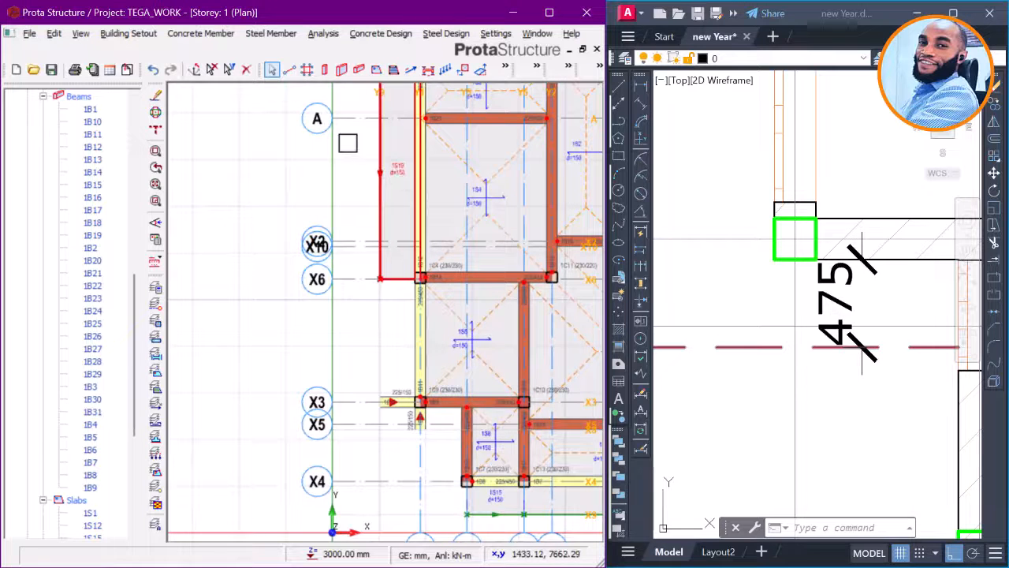
{"action": "right_click", "coordinate": [352, 141]}
{"action": "left_click", "coordinate": [377, 149]}
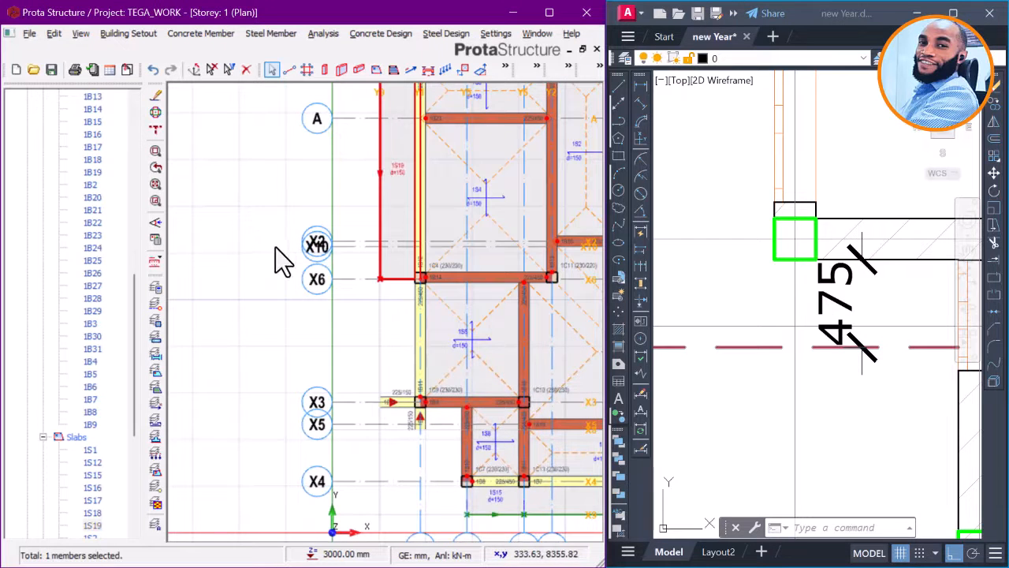
{"action": "scroll", "coordinate": [390, 417], "scroll_direction": "up", "scroll_amount": 2}
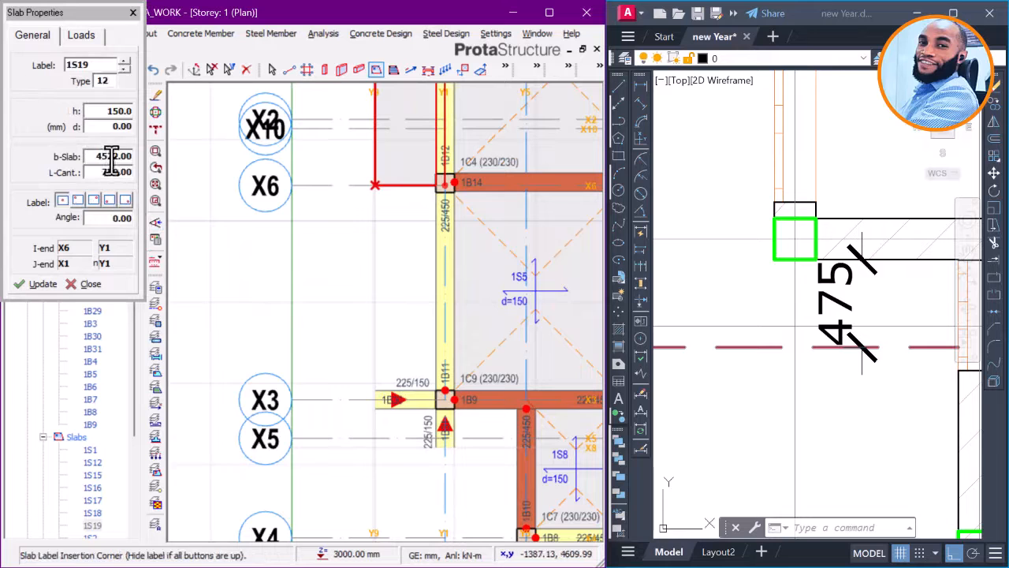
{"action": "double_click", "coordinate": [125, 156]}
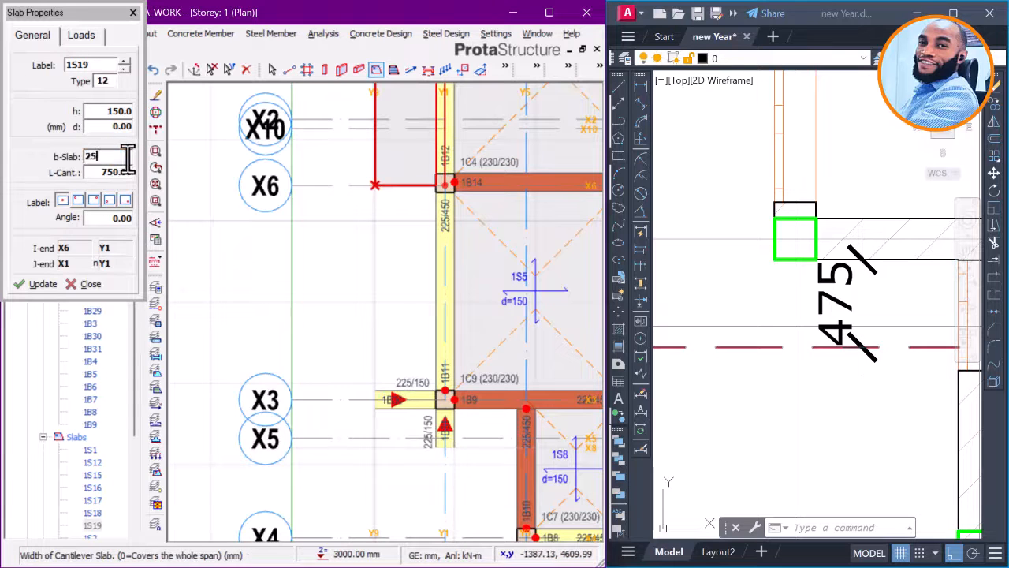
{"action": "scroll", "coordinate": [446, 216], "scroll_direction": "up", "scroll_amount": 2}
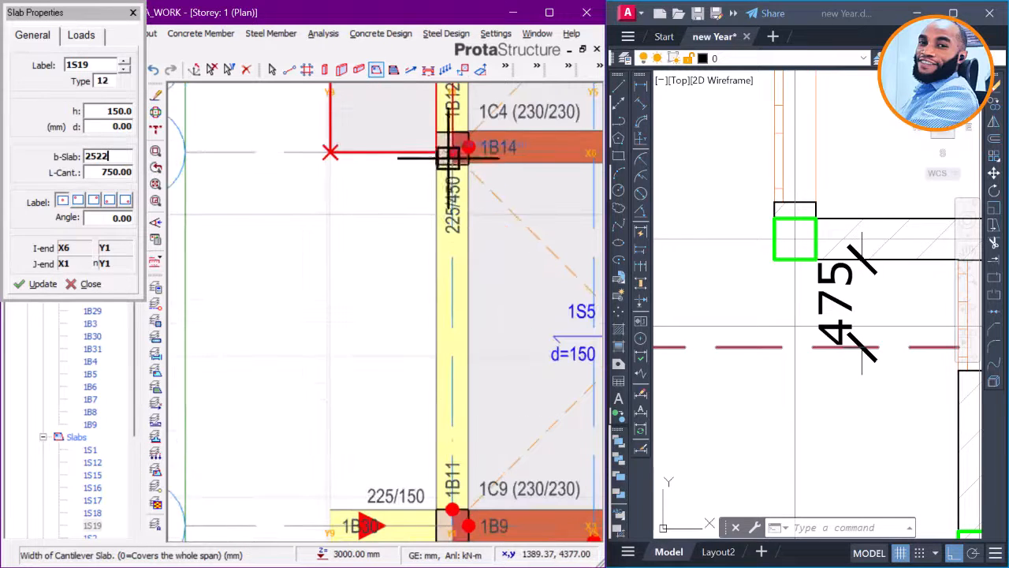
{"action": "scroll", "coordinate": [450, 153], "scroll_direction": "down", "scroll_amount": 2}
{"action": "scroll", "coordinate": [450, 399], "scroll_direction": "up", "scroll_amount": 4}
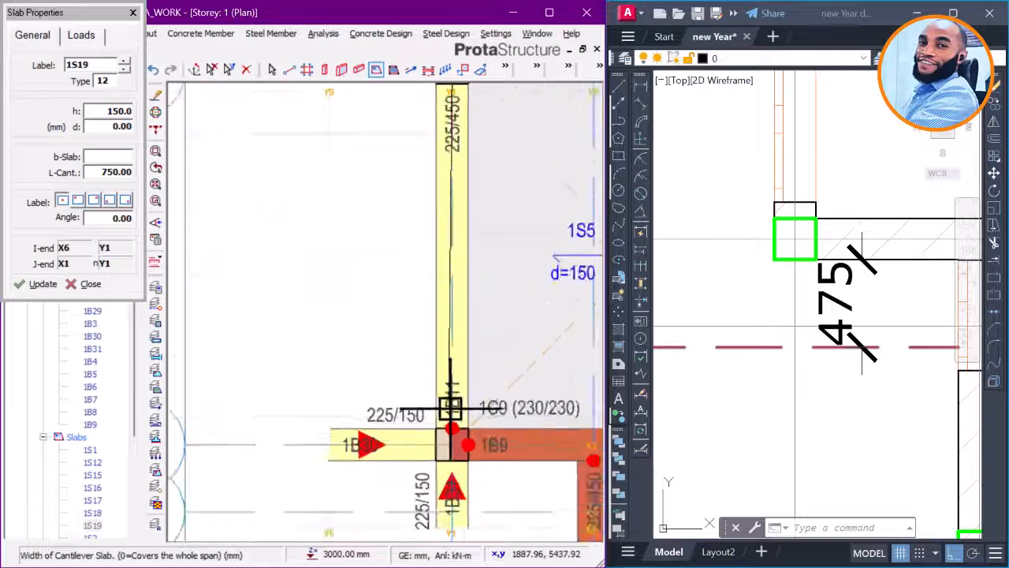
{"action": "left_click", "coordinate": [451, 455]}
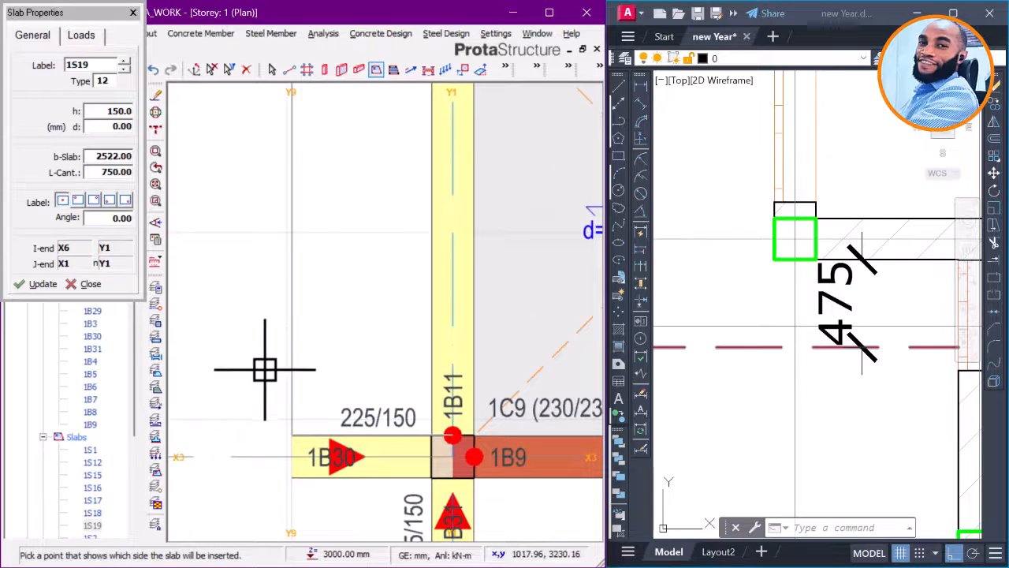
{"action": "scroll", "coordinate": [313, 438], "scroll_direction": "up", "scroll_amount": 2}
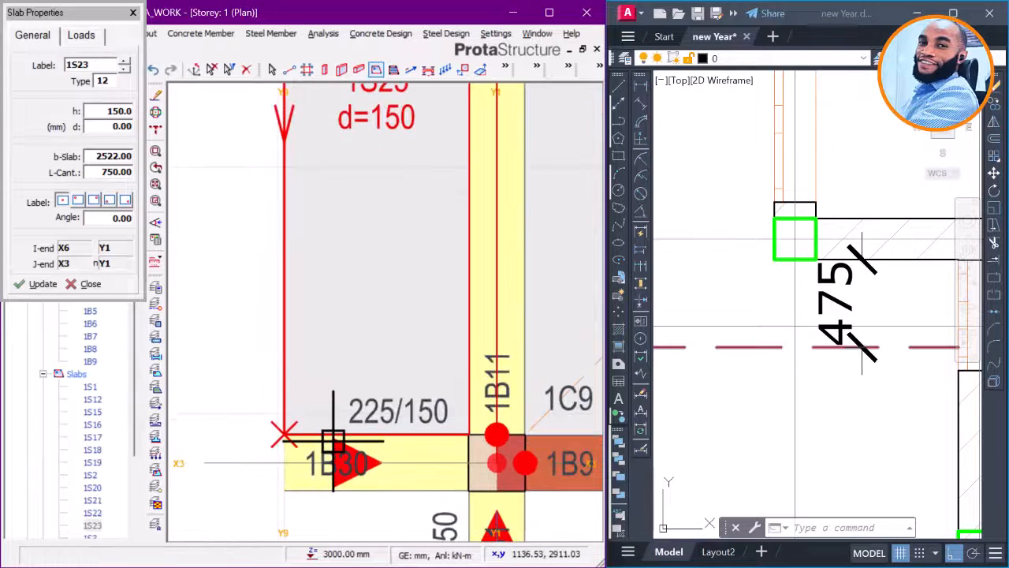
Step: Set the cantilever slab width to 0, place a corner slab along Y1 from X3 to X8 towards Y9, and leave the slab command
{"action": "scroll", "coordinate": [354, 412], "scroll_direction": "down", "scroll_amount": 3}
{"action": "scroll", "coordinate": [423, 365], "scroll_direction": "up", "scroll_amount": 2}
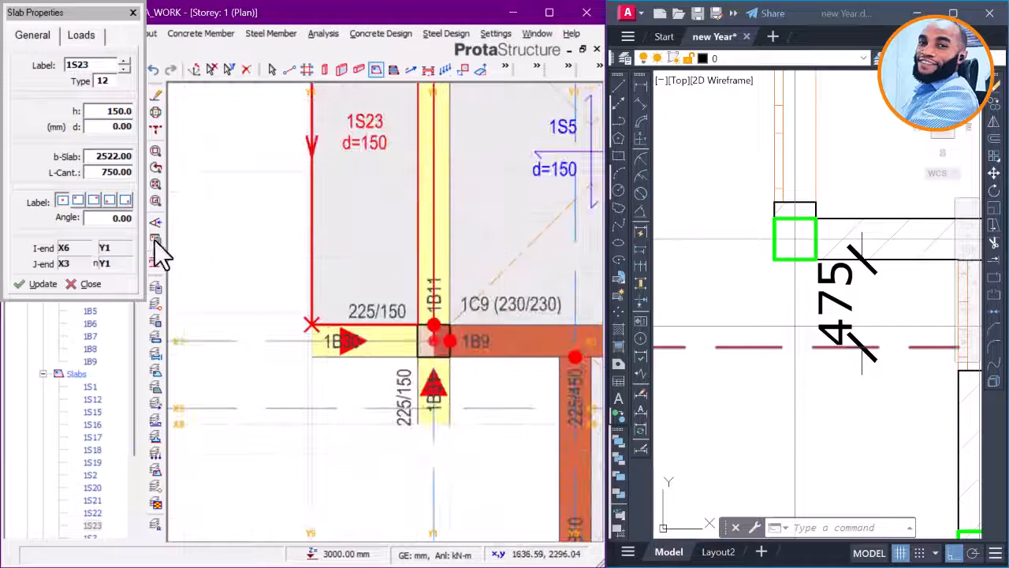
{"action": "double_click", "coordinate": [125, 155]}
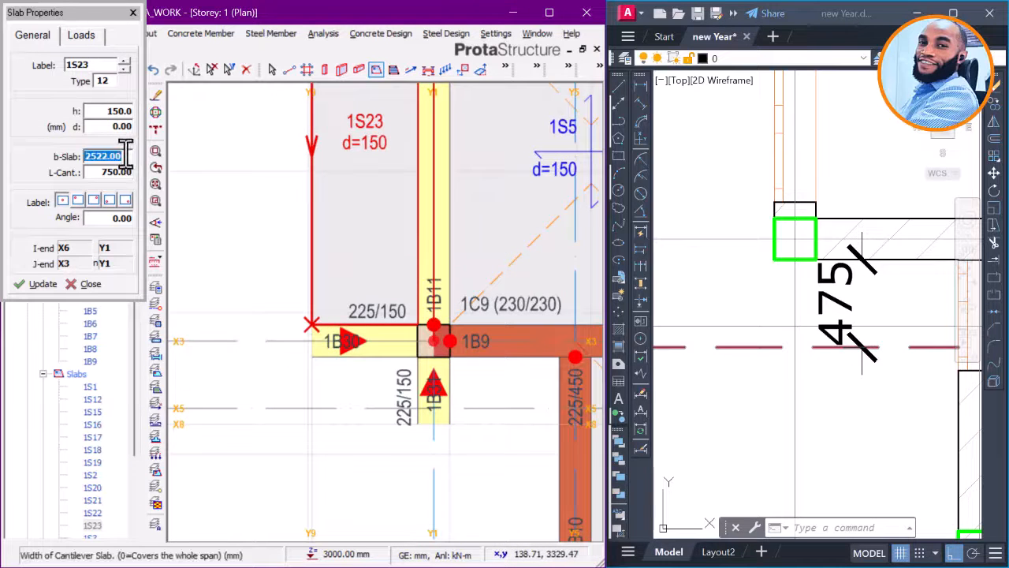
{"action": "type", "text": "0"}
{"action": "scroll", "coordinate": [438, 327], "scroll_direction": "up", "scroll_amount": 2}
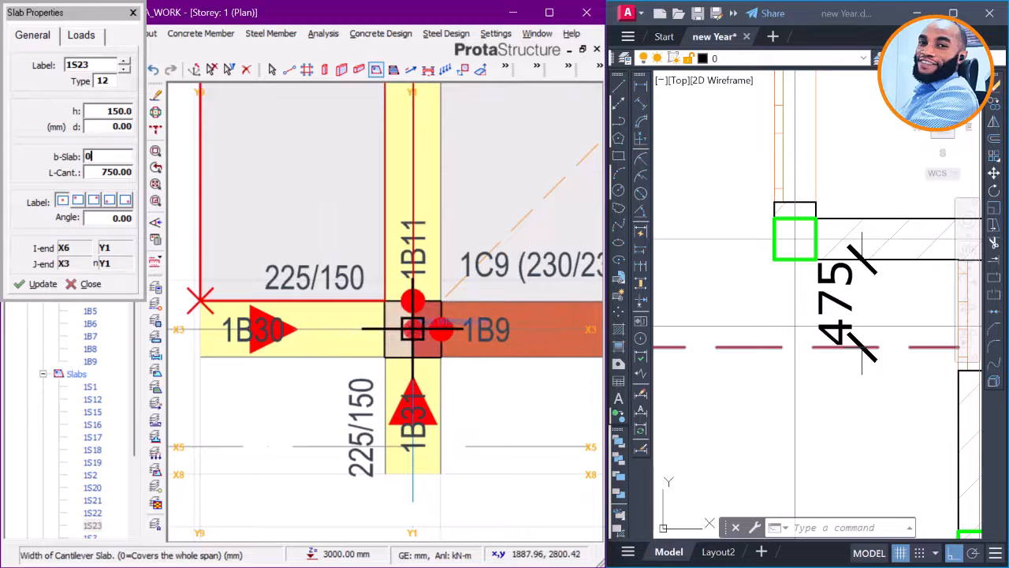
{"action": "key", "text": "Return"}
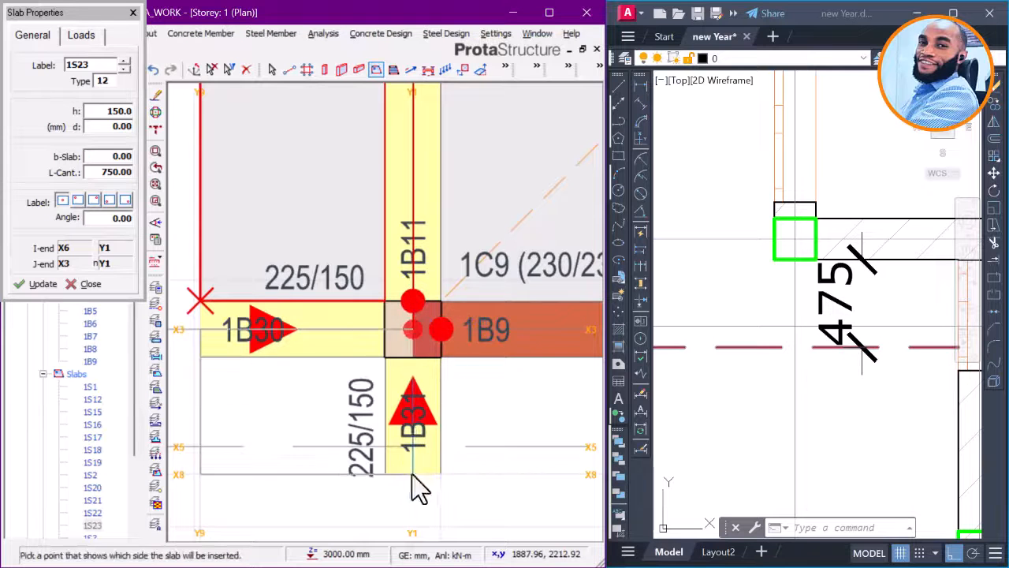
{"action": "left_click", "coordinate": [272, 438]}
{"action": "scroll", "coordinate": [315, 323], "scroll_direction": "down", "scroll_amount": 3}
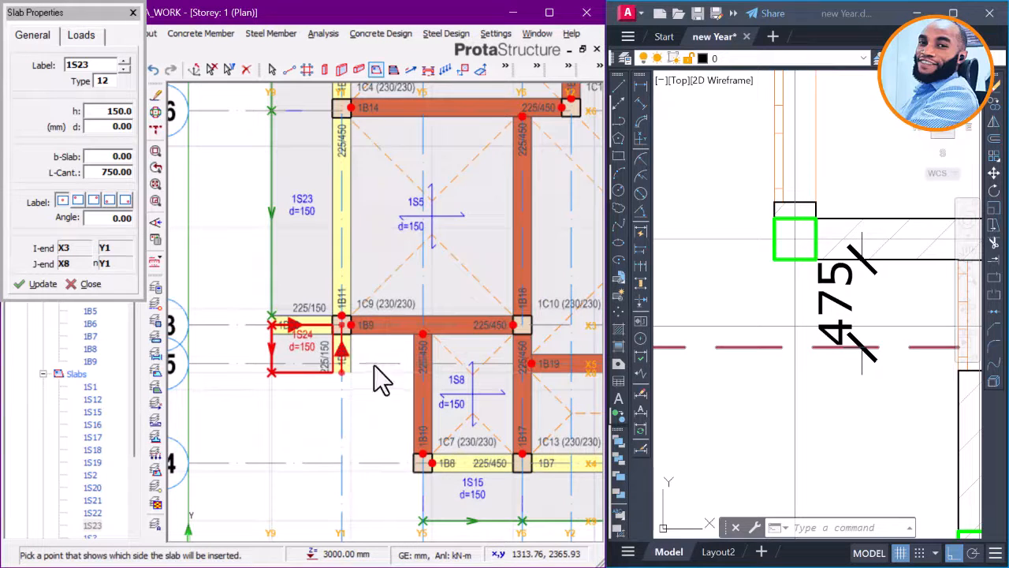
{"action": "key", "text": "Escape"}
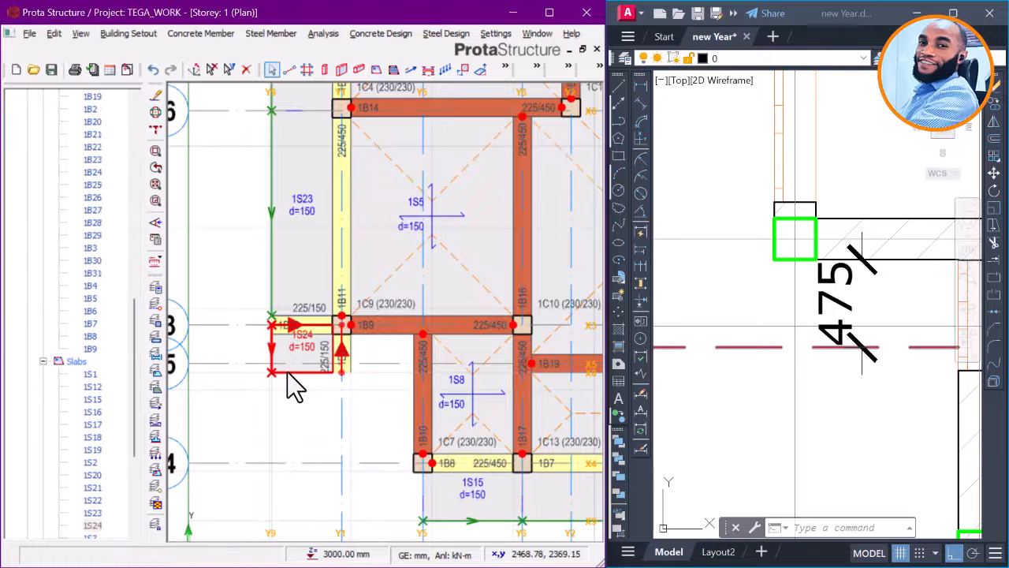
{"action": "scroll", "coordinate": [291, 369], "scroll_direction": "up", "scroll_amount": 3}
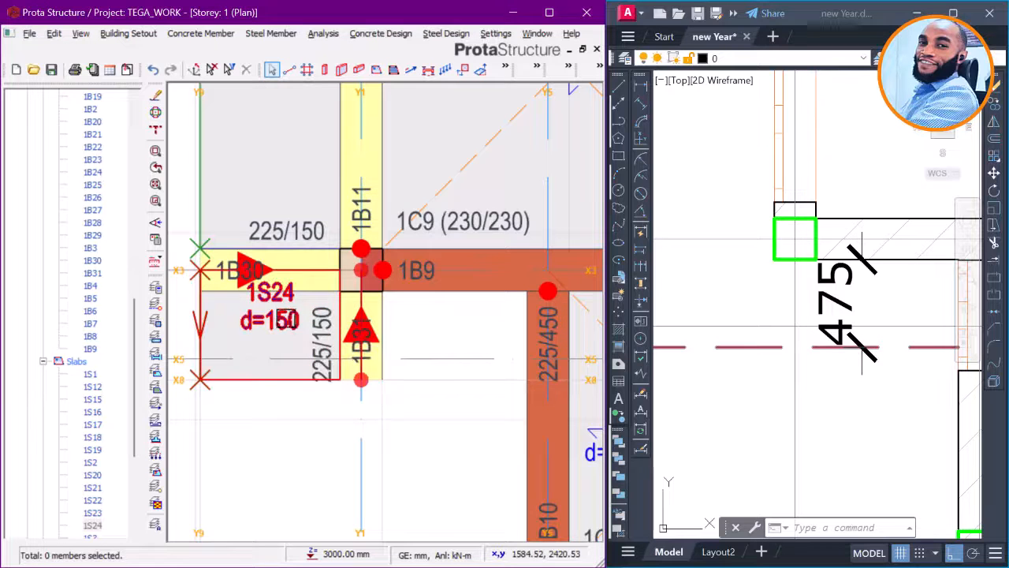
{"action": "left_click", "coordinate": [286, 317]}
{"action": "right_click", "coordinate": [287, 317]}
{"action": "left_click", "coordinate": [329, 328]}
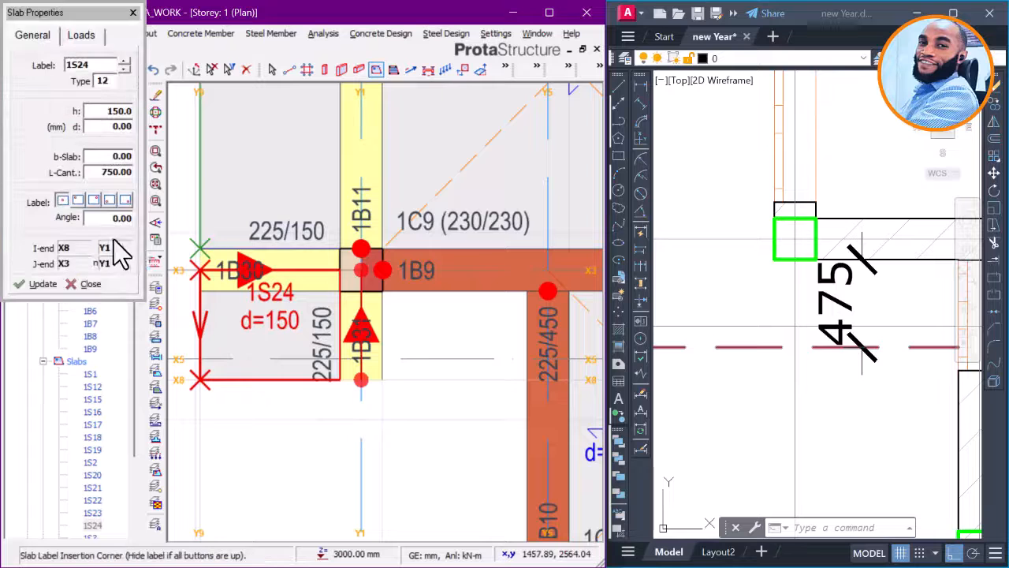
{"action": "left_click", "coordinate": [134, 14]}
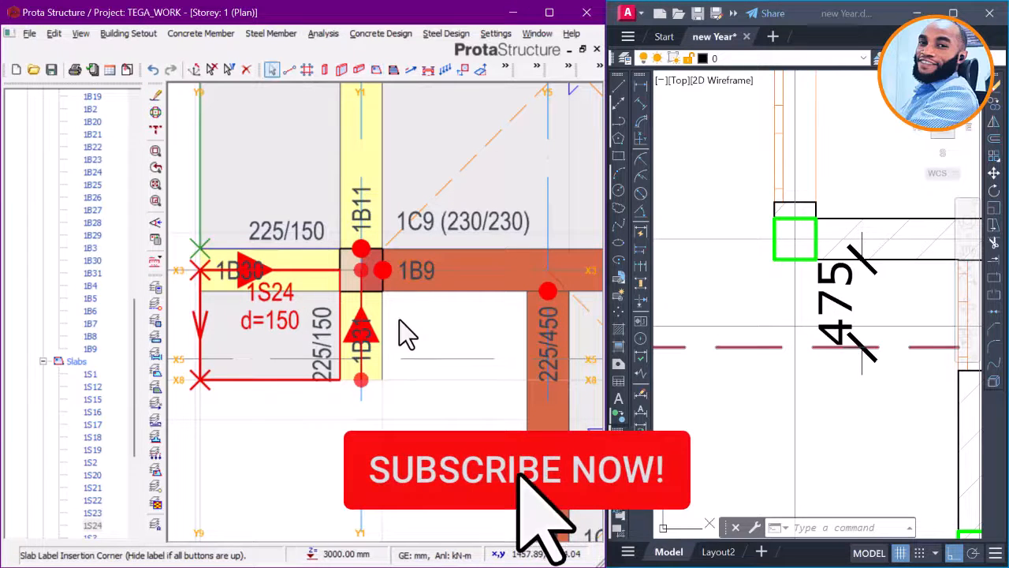
{"action": "key", "text": "Escape"}
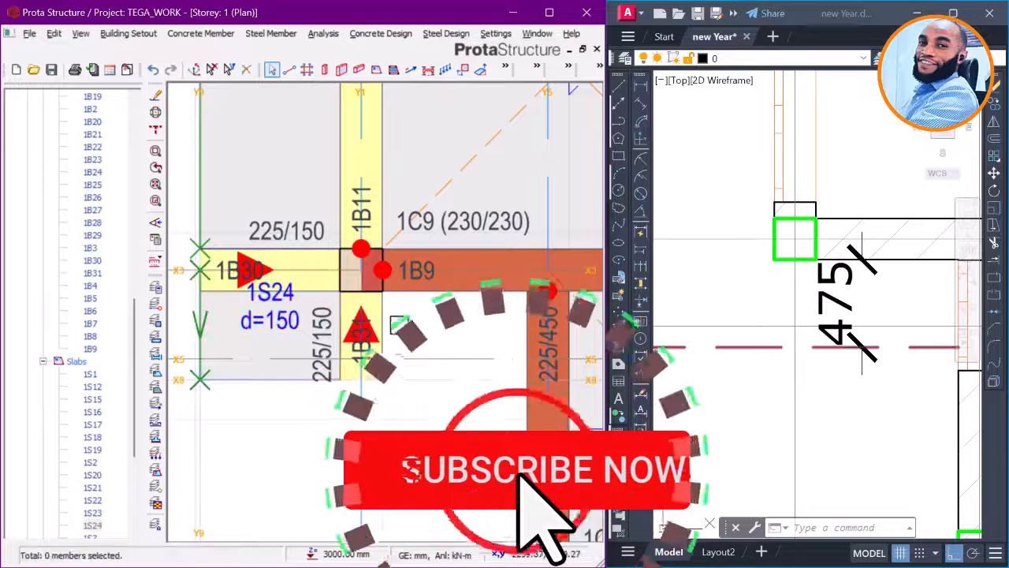
Step: Measure the clear distance along beam 1B9 between column 1C9 and the face of the beam on Y5
{"action": "right_click", "coordinate": [415, 326]}
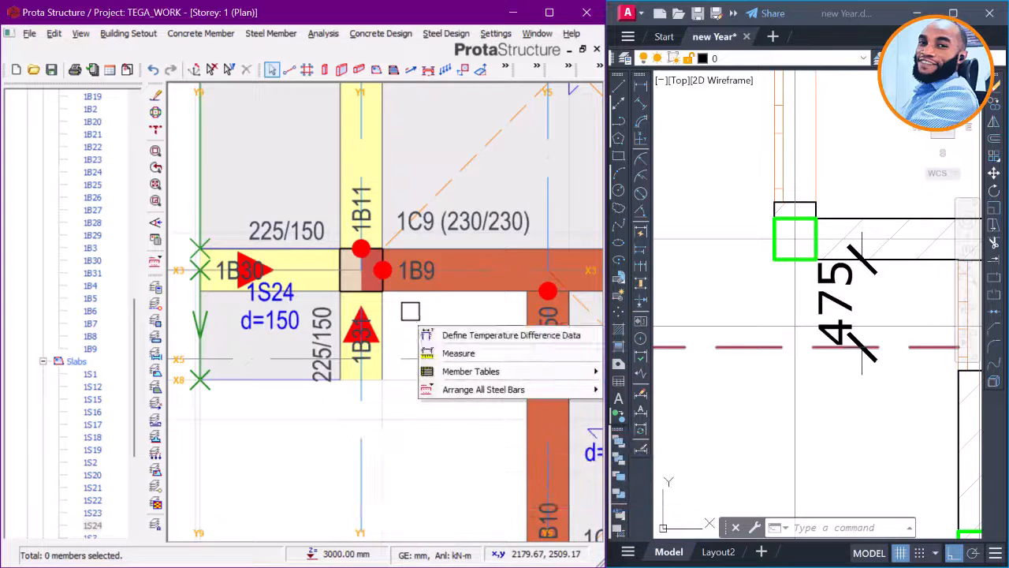
{"action": "left_click", "coordinate": [438, 351]}
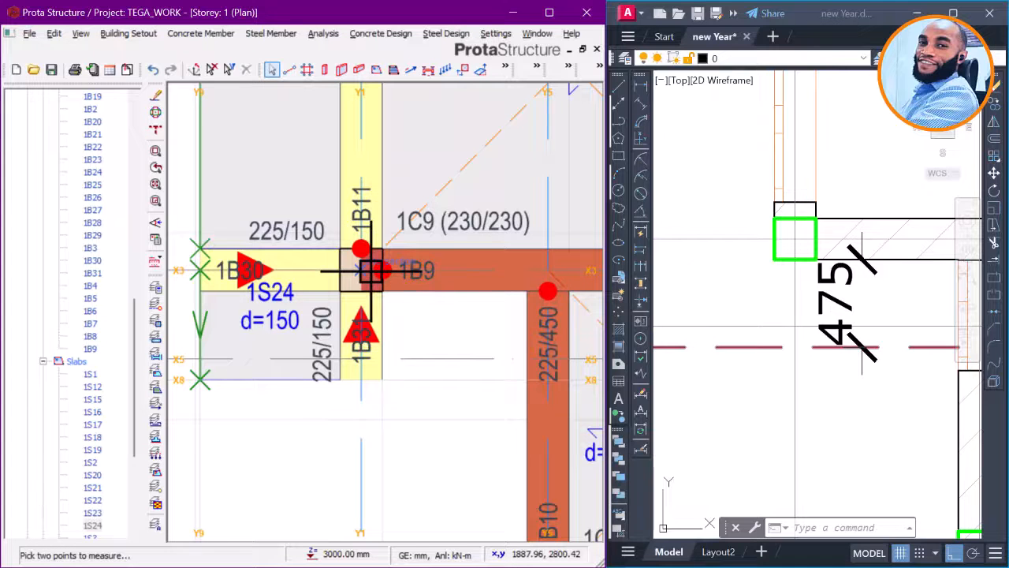
{"action": "left_click", "coordinate": [547, 272]}
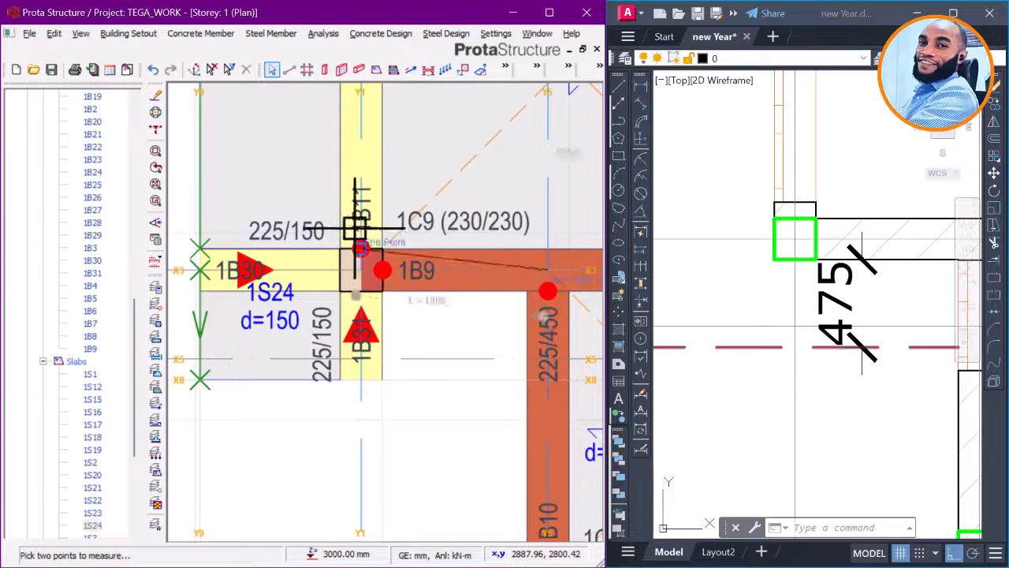
{"action": "left_click", "coordinate": [384, 272]}
{"action": "scroll", "coordinate": [543, 329], "scroll_direction": "up", "scroll_amount": 4}
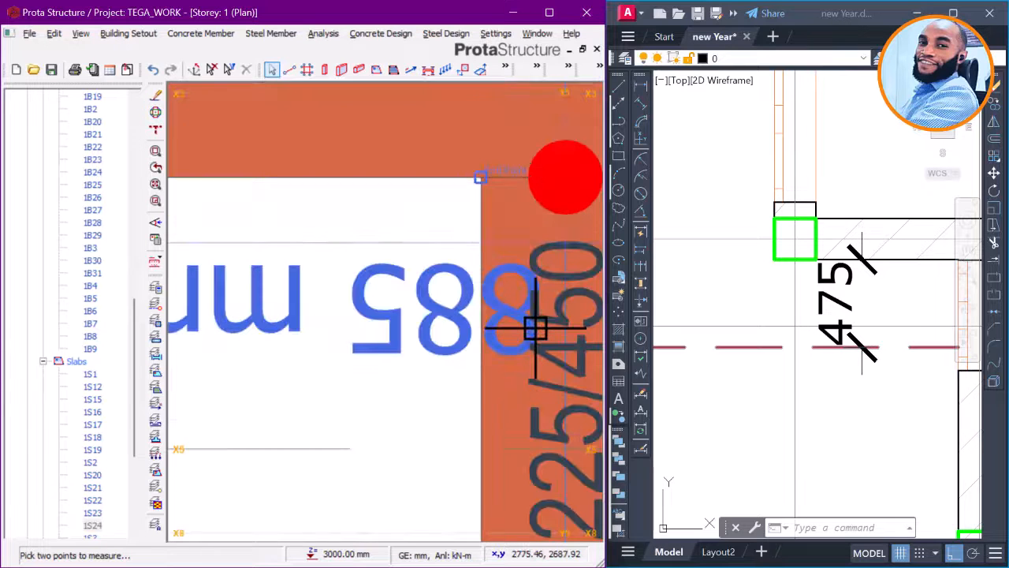
{"action": "scroll", "coordinate": [441, 324], "scroll_direction": "down", "scroll_amount": 1}
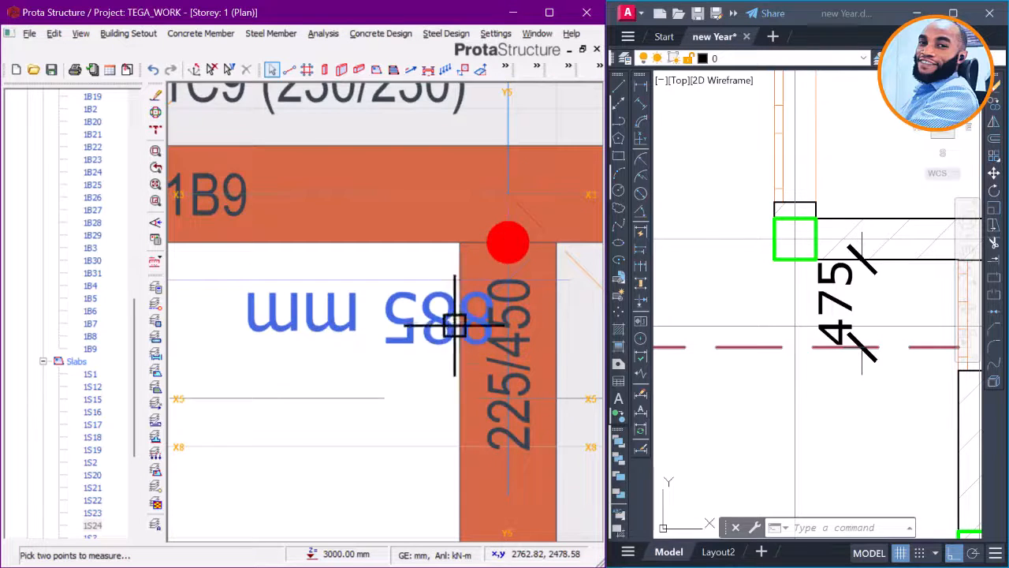
{"action": "scroll", "coordinate": [454, 326], "scroll_direction": "down", "scroll_amount": 2}
{"action": "scroll", "coordinate": [412, 328], "scroll_direction": "up", "scroll_amount": 1}
{"action": "scroll", "coordinate": [402, 324], "scroll_direction": "down", "scroll_amount": 1}
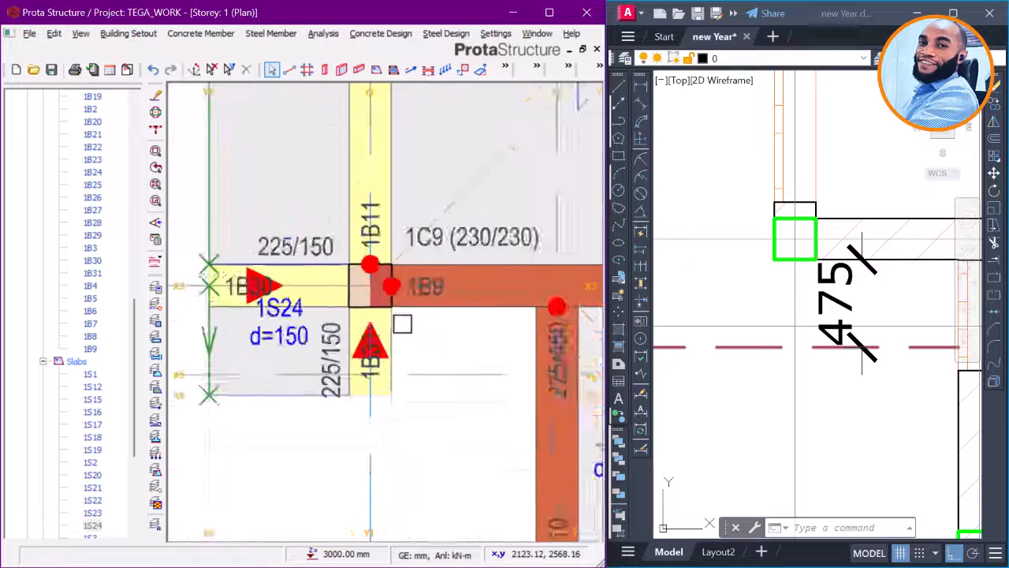
Step: Reusing slab 1S24's properties, place a cantilever slab below X3 from Y1 to Y5 with 885 mm width and 475 mm cantilever length
{"action": "scroll", "coordinate": [402, 324], "scroll_direction": "down", "scroll_amount": 1}
{"action": "left_click", "coordinate": [322, 336]}
{"action": "right_click", "coordinate": [322, 336]}
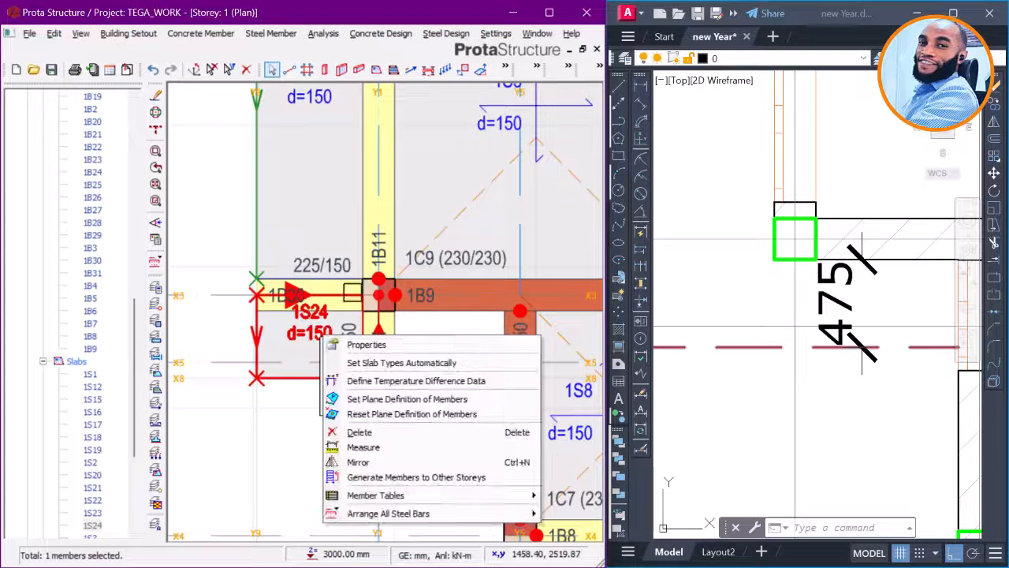
{"action": "left_click", "coordinate": [369, 343]}
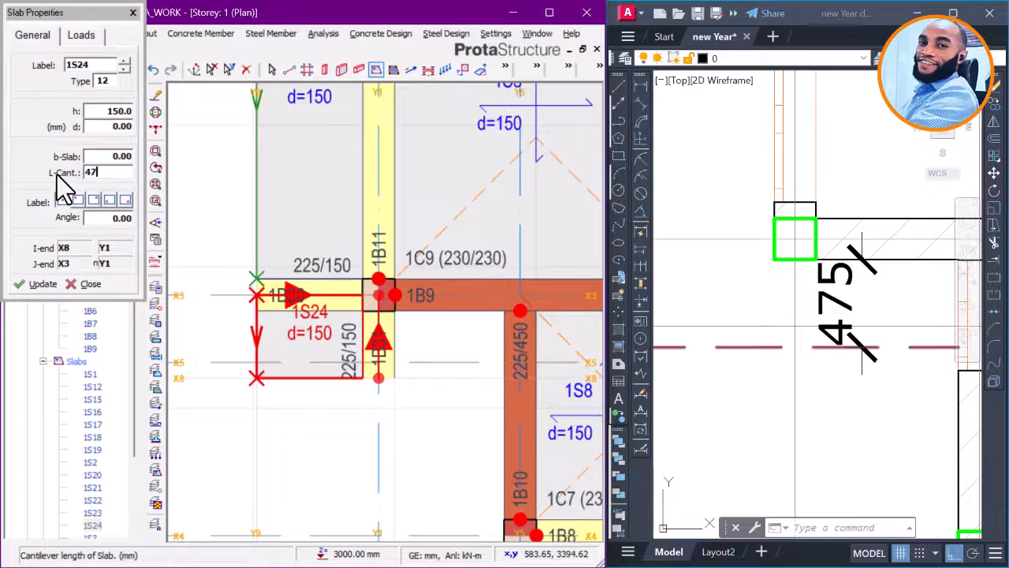
{"action": "middle_click_drag", "start_coordinate": [495, 320], "coordinate": [417, 293]}
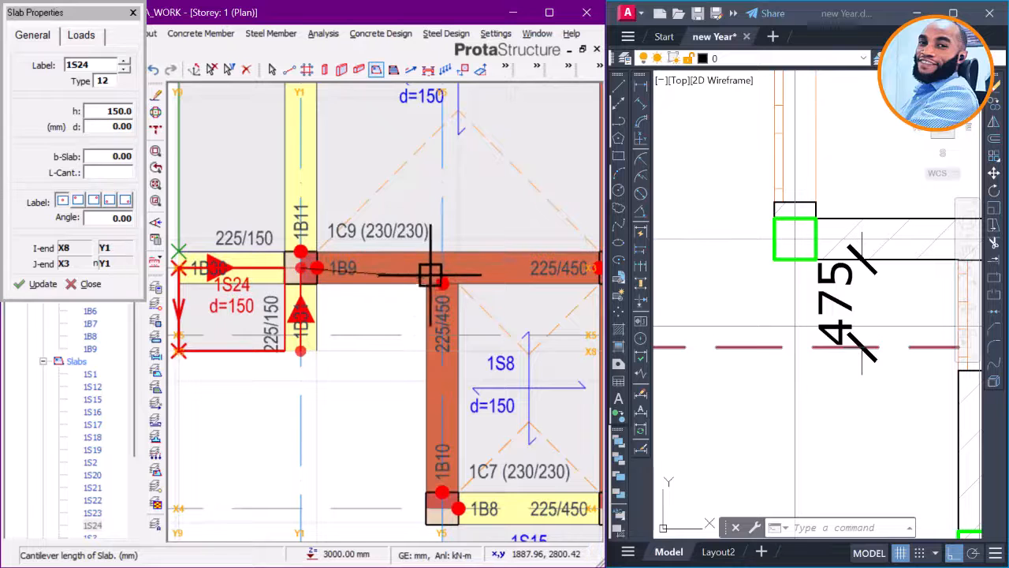
{"action": "key", "text": "Return"}
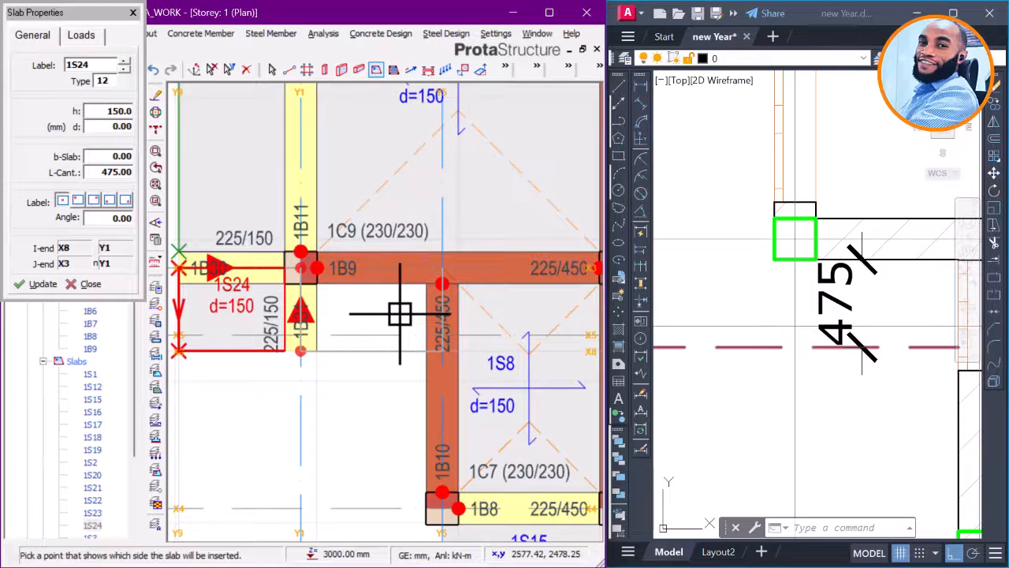
{"action": "left_click", "coordinate": [251, 258]}
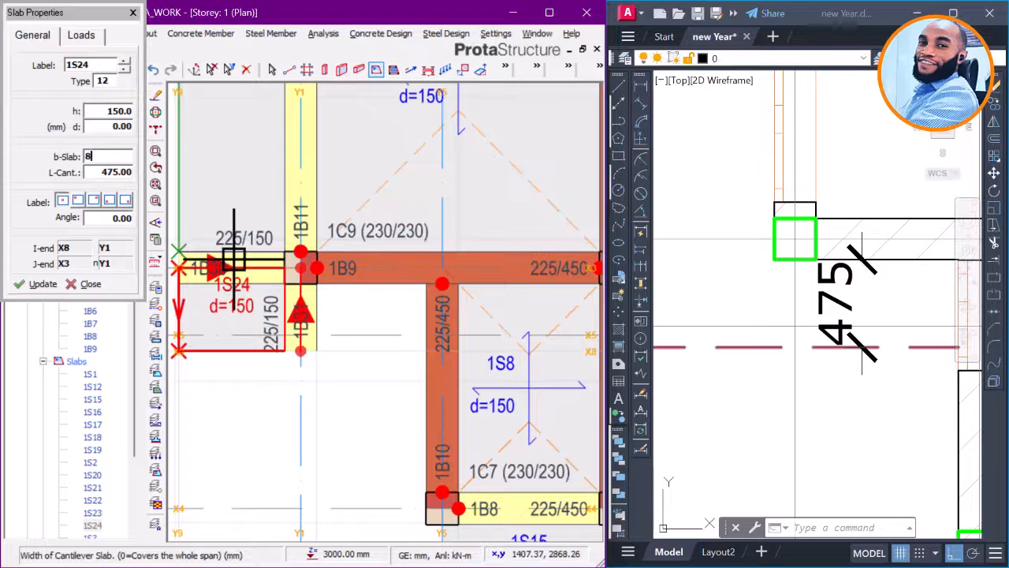
{"action": "type", "text": "85"}
{"action": "scroll", "coordinate": [317, 275], "scroll_direction": "up", "scroll_amount": 2}
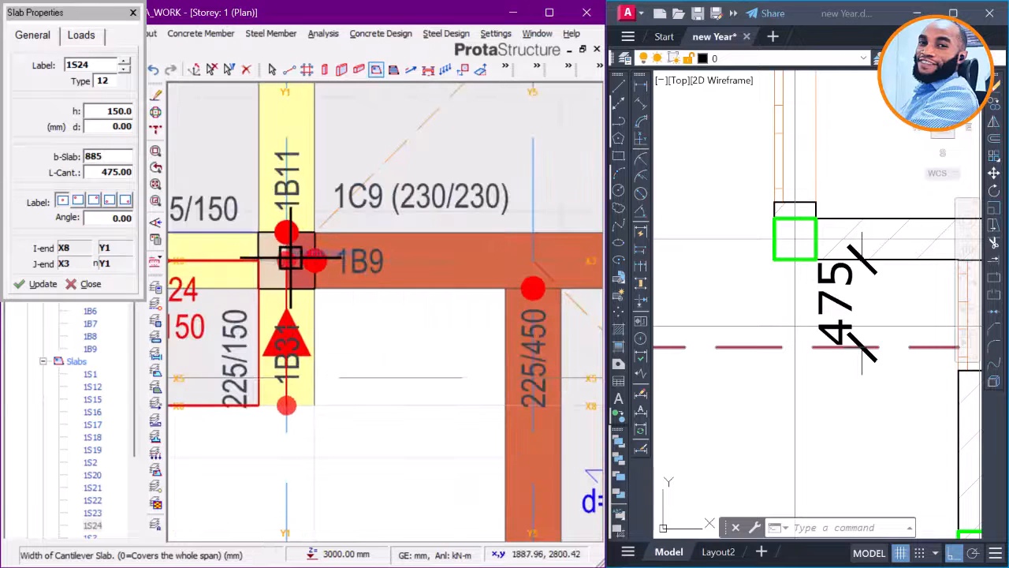
{"action": "left_click", "coordinate": [290, 258]}
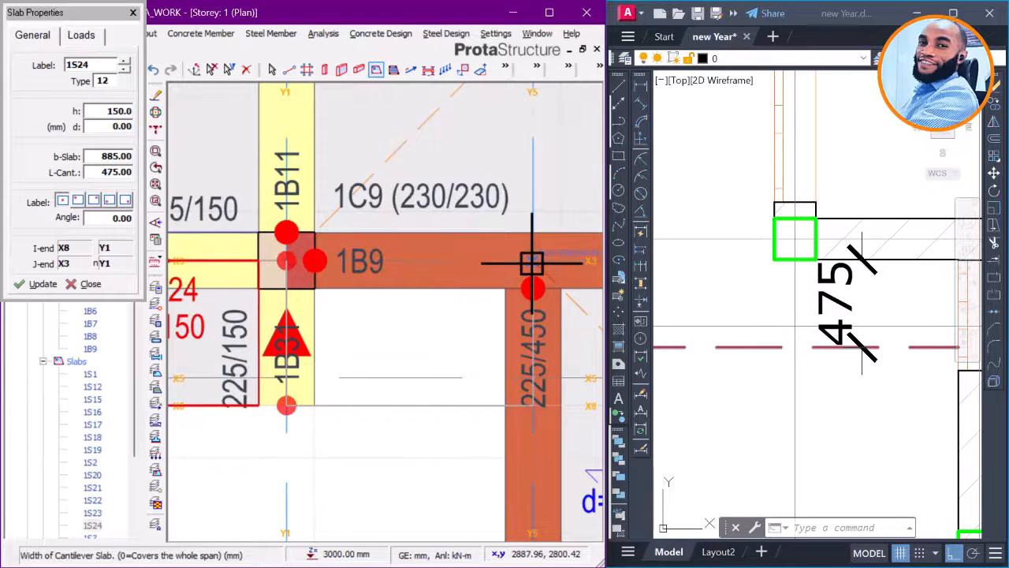
{"action": "left_click", "coordinate": [532, 263]}
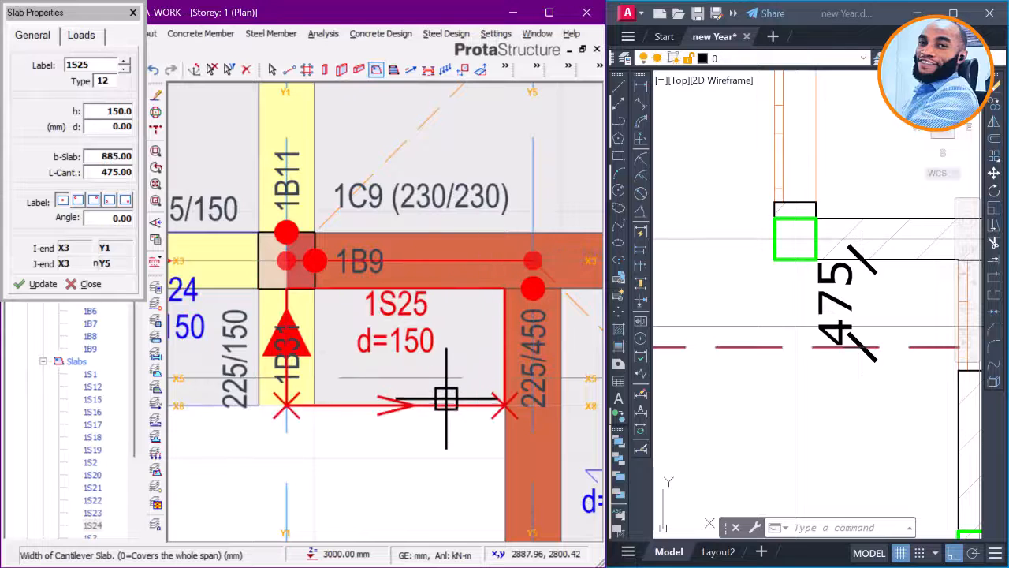
{"action": "scroll", "coordinate": [537, 335], "scroll_direction": "down", "scroll_amount": 2}
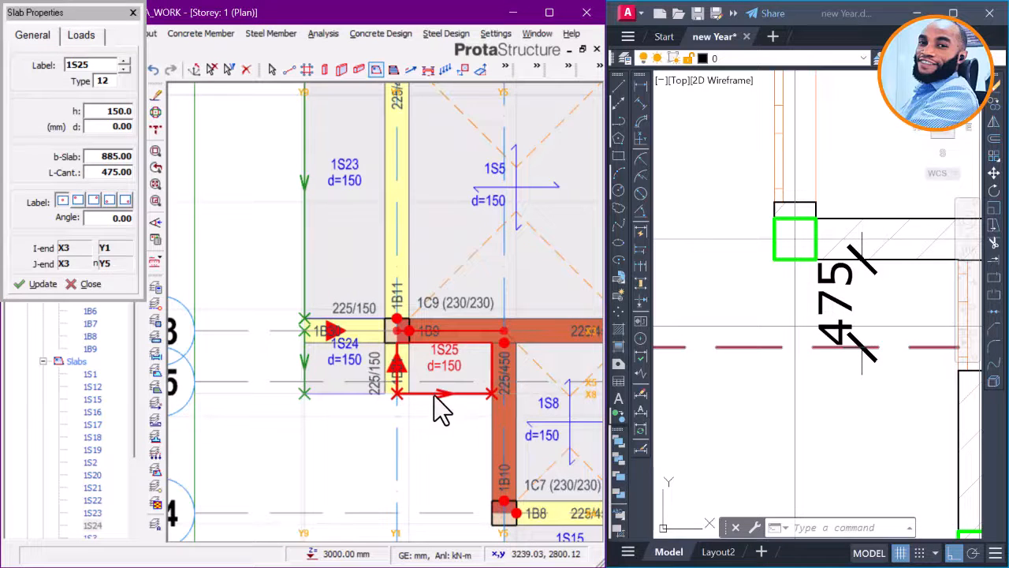
{"action": "key", "text": "Escape"}
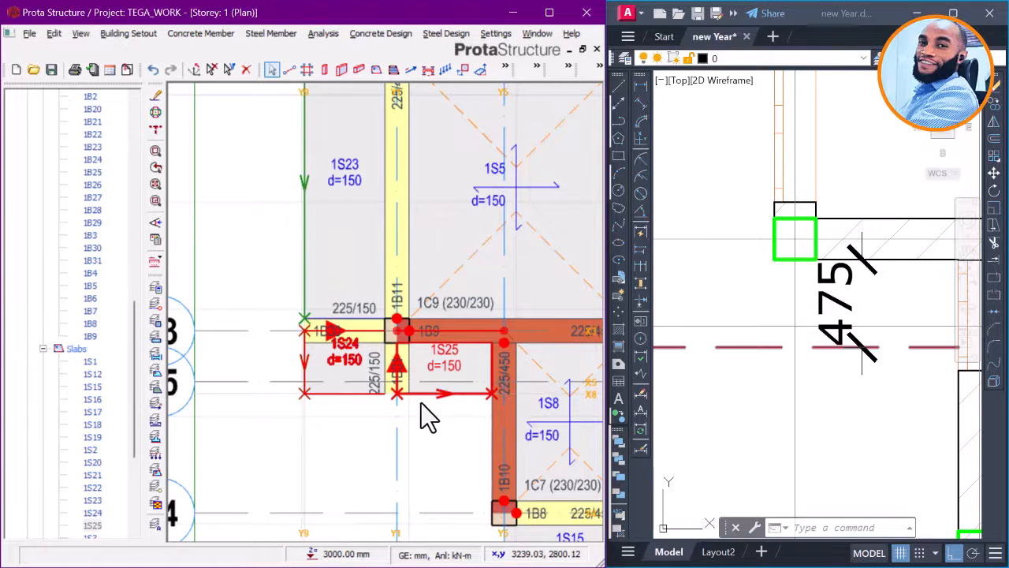
Step: Measure the clear distance below beam 1B9 from the corner of column 1C9 to the face of the beam on Y5
{"action": "left_click", "coordinate": [421, 403]}
{"action": "scroll", "coordinate": [421, 403], "scroll_direction": "up", "scroll_amount": 1}
{"action": "right_click", "coordinate": [422, 402]}
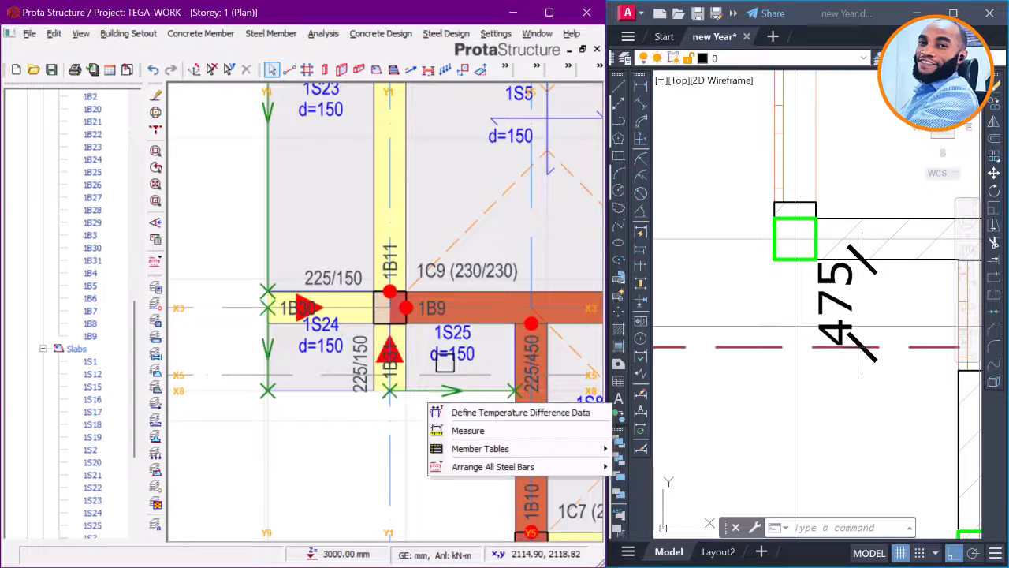
{"action": "left_click", "coordinate": [465, 426]}
{"action": "scroll", "coordinate": [426, 332], "scroll_direction": "up", "scroll_amount": 1}
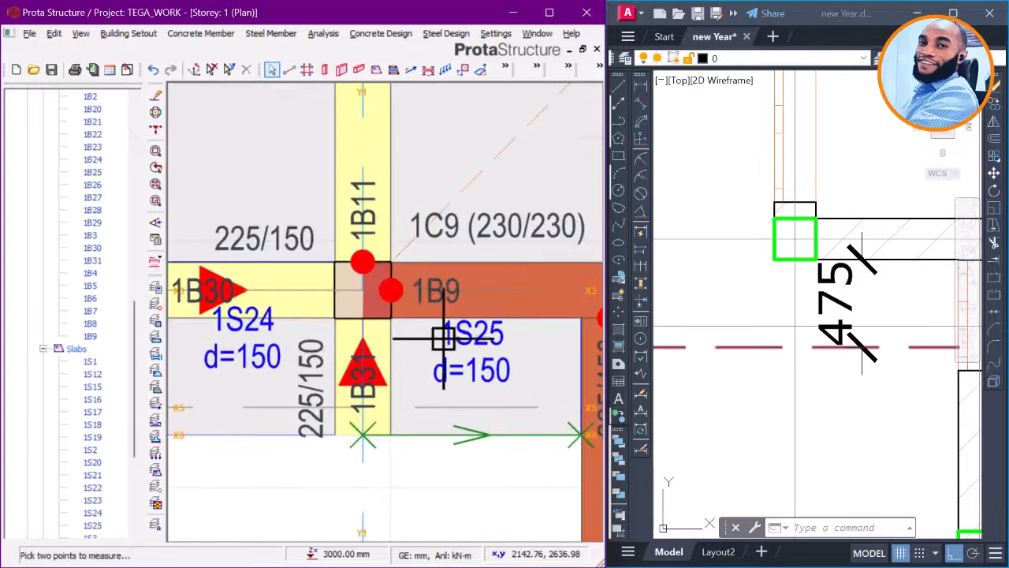
{"action": "left_click", "coordinate": [393, 321]}
{"action": "scroll", "coordinate": [393, 330], "scroll_direction": "down", "scroll_amount": 1}
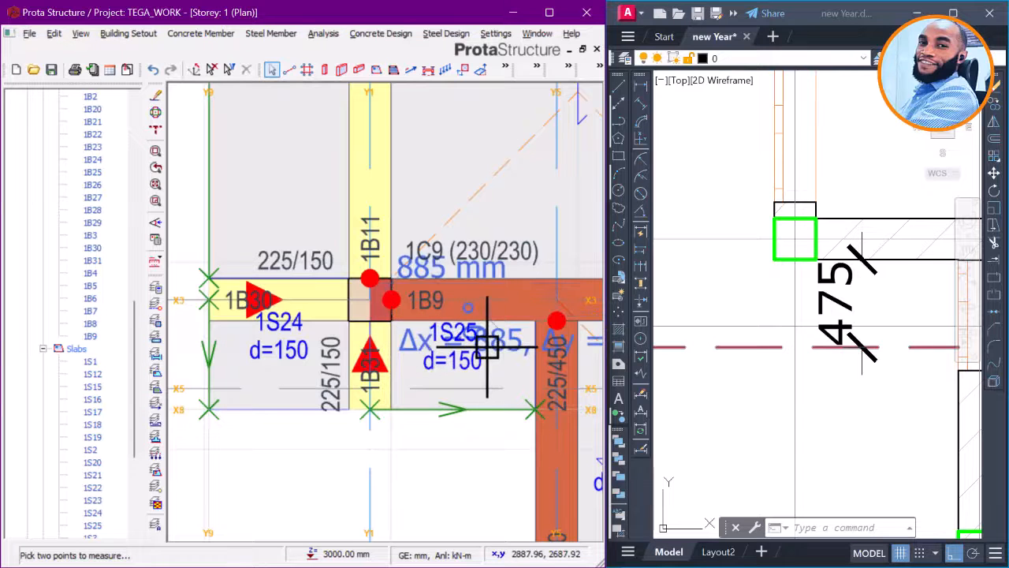
{"action": "scroll", "coordinate": [481, 348], "scroll_direction": "up", "scroll_amount": 2}
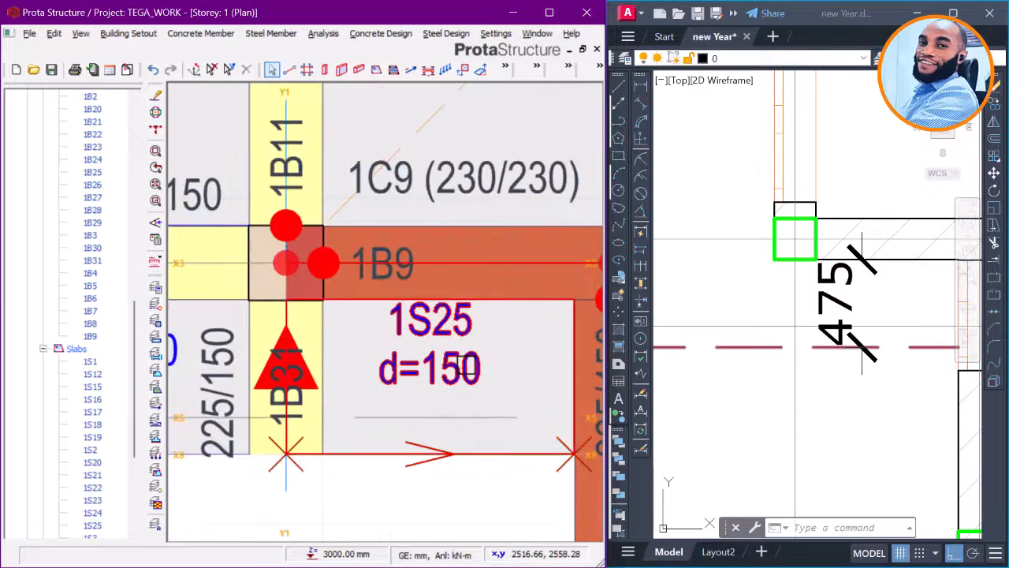
Step: Delete the cantilever slab 1S25 below beam 1B9
{"action": "scroll", "coordinate": [437, 367], "scroll_direction": "down", "scroll_amount": 2}
{"action": "scroll", "coordinate": [433, 379], "scroll_direction": "up", "scroll_amount": 2}
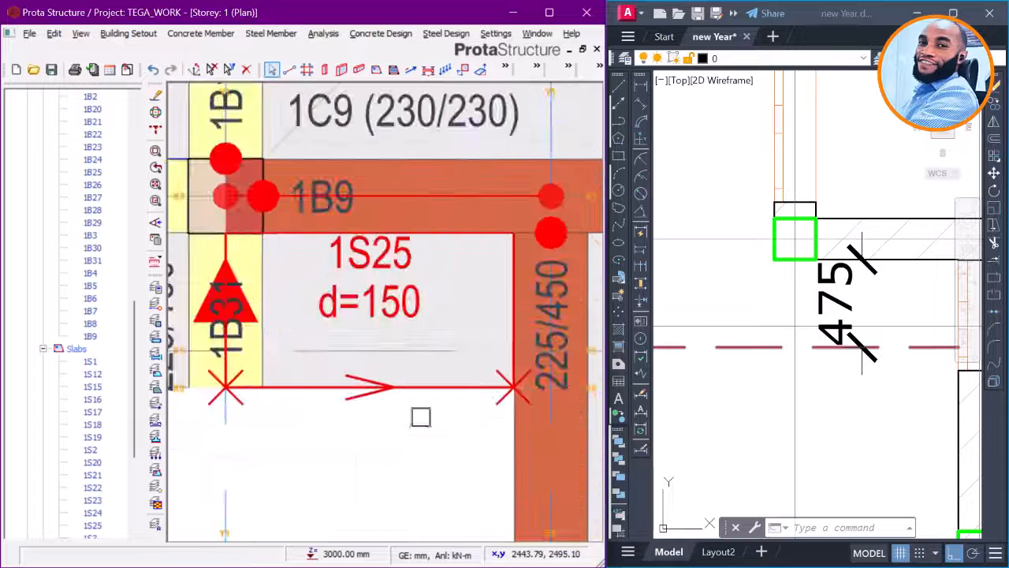
{"action": "scroll", "coordinate": [455, 412], "scroll_direction": "down", "scroll_amount": 2}
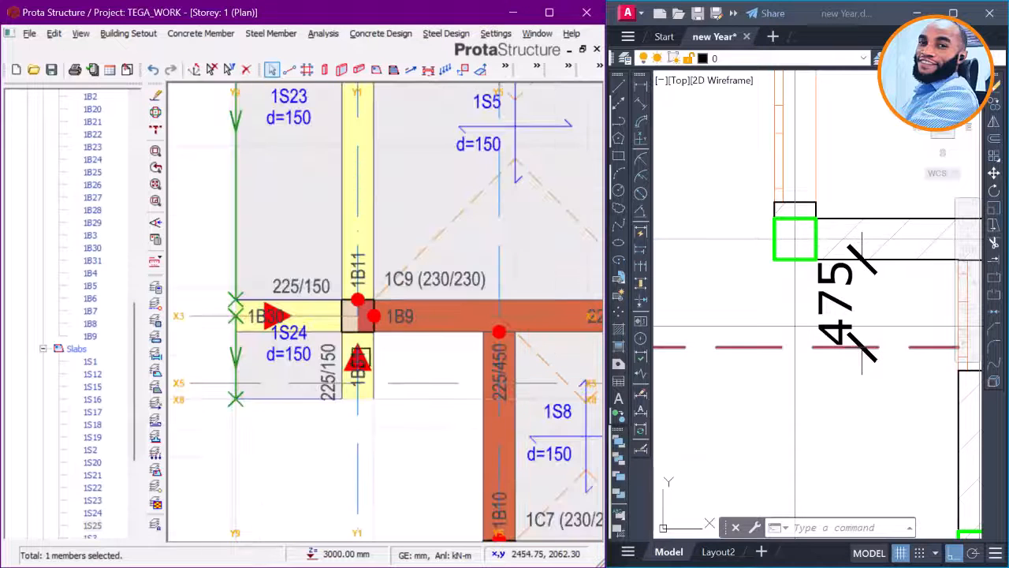
Step: Reusing slab 1S24's properties, place a cantilever slab below X3 from Y5 to Y1 with 885 mm width and 475 mm cantilever length
{"action": "right_click", "coordinate": [293, 353]}
{"action": "left_click", "coordinate": [366, 362]}
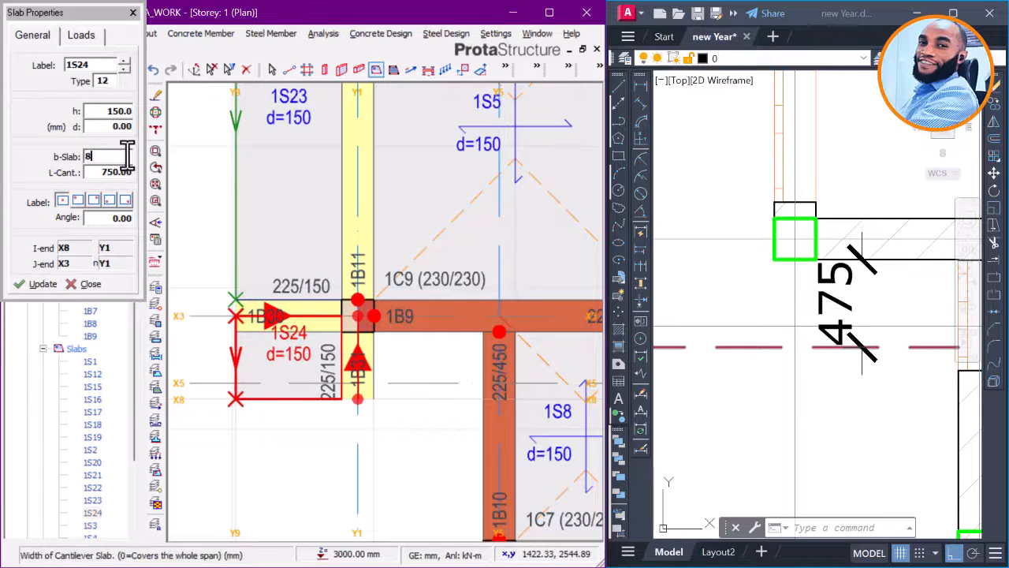
{"action": "left_click", "coordinate": [127, 155]}
{"action": "type", "text": "885"}
{"action": "scroll", "coordinate": [488, 319], "scroll_direction": "up", "scroll_amount": 3}
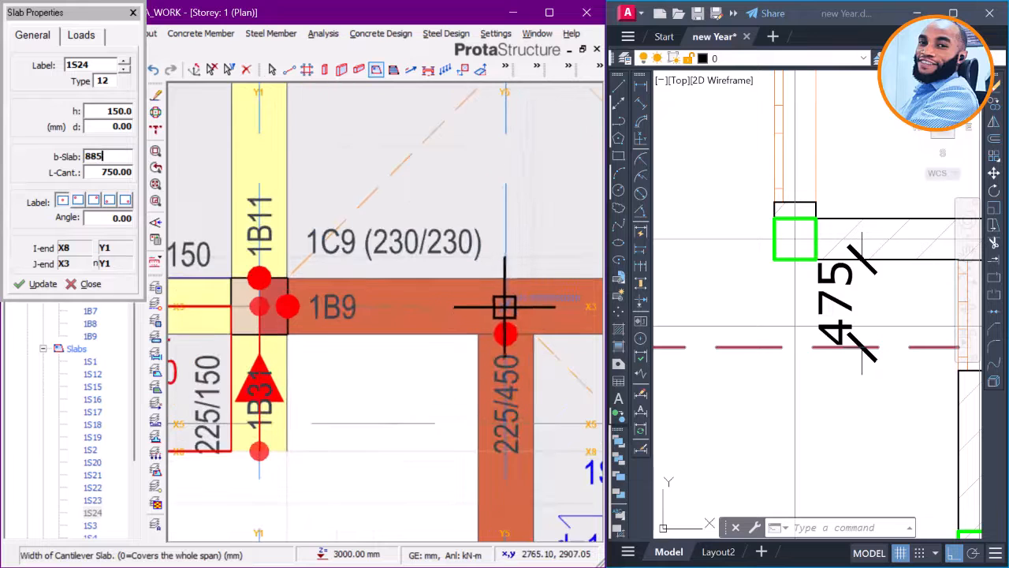
{"action": "left_click", "coordinate": [262, 306]}
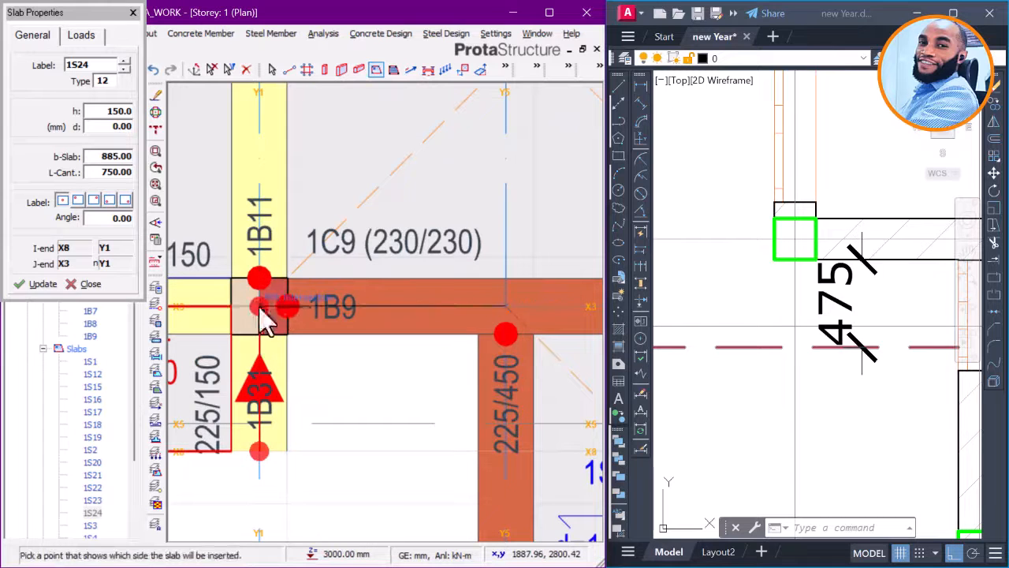
{"action": "scroll", "coordinate": [335, 351], "scroll_direction": "down", "scroll_amount": 2}
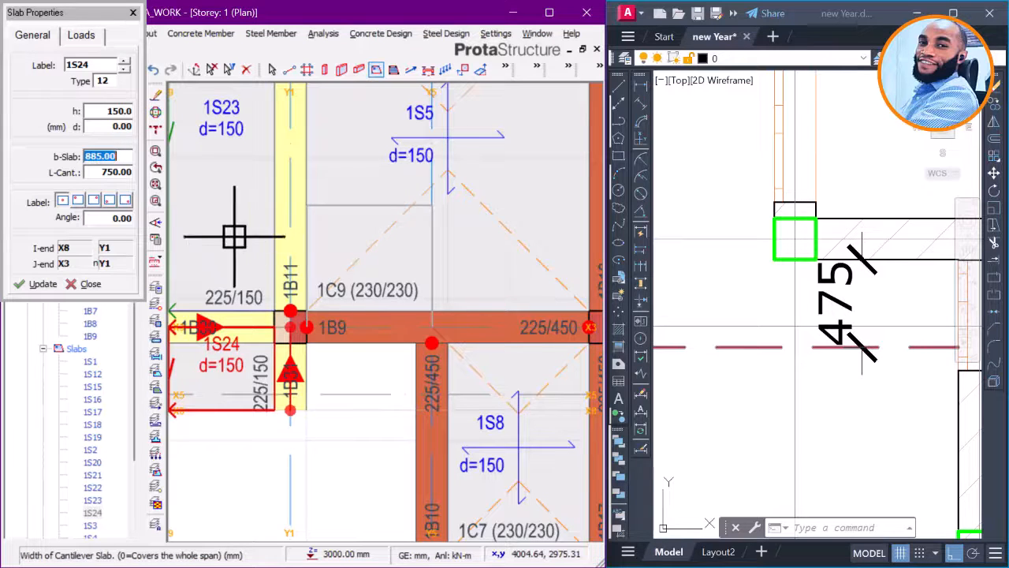
{"action": "double_click", "coordinate": [122, 173]}
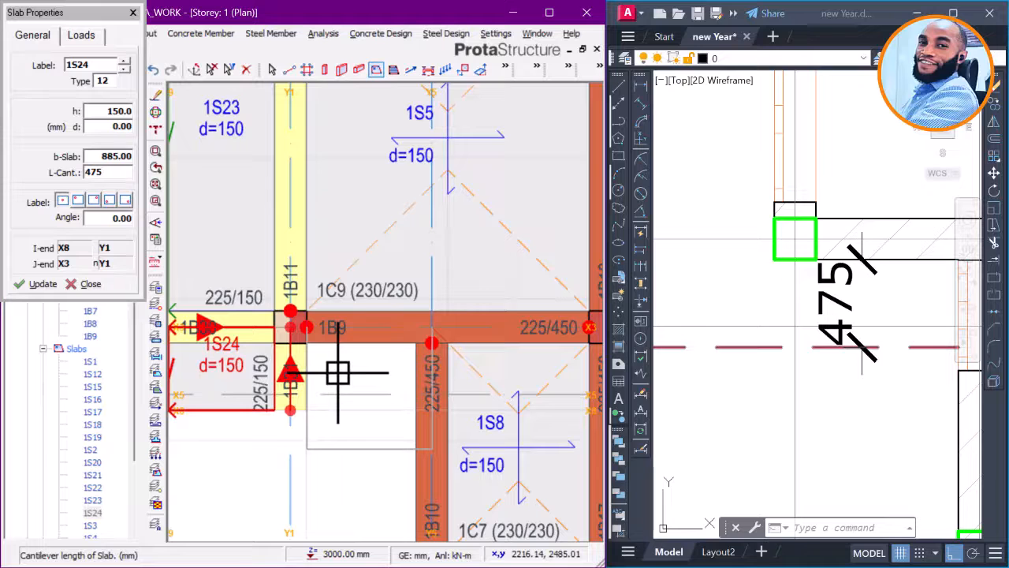
{"action": "left_click", "coordinate": [337, 373]}
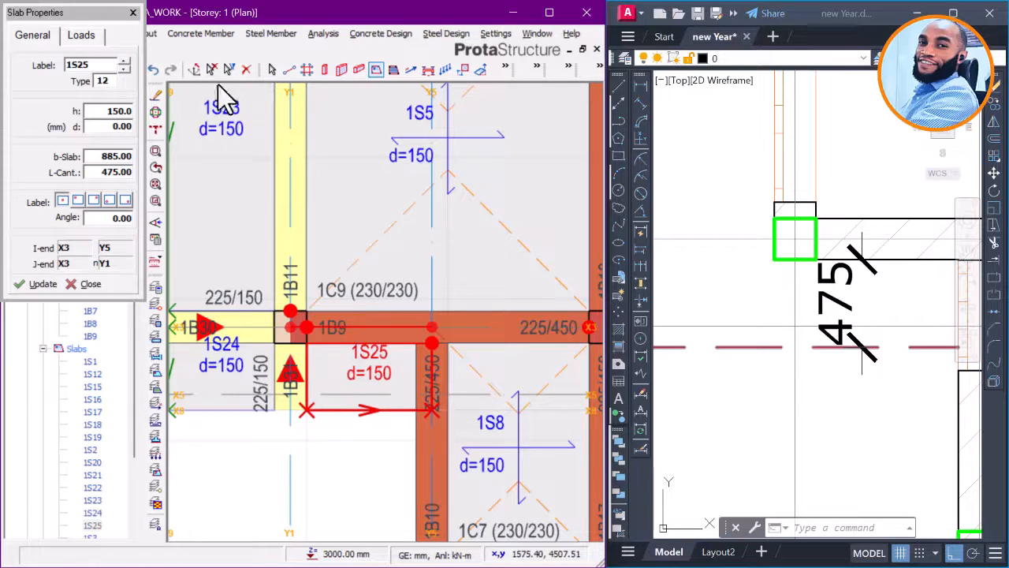
{"action": "key", "text": "Escape"}
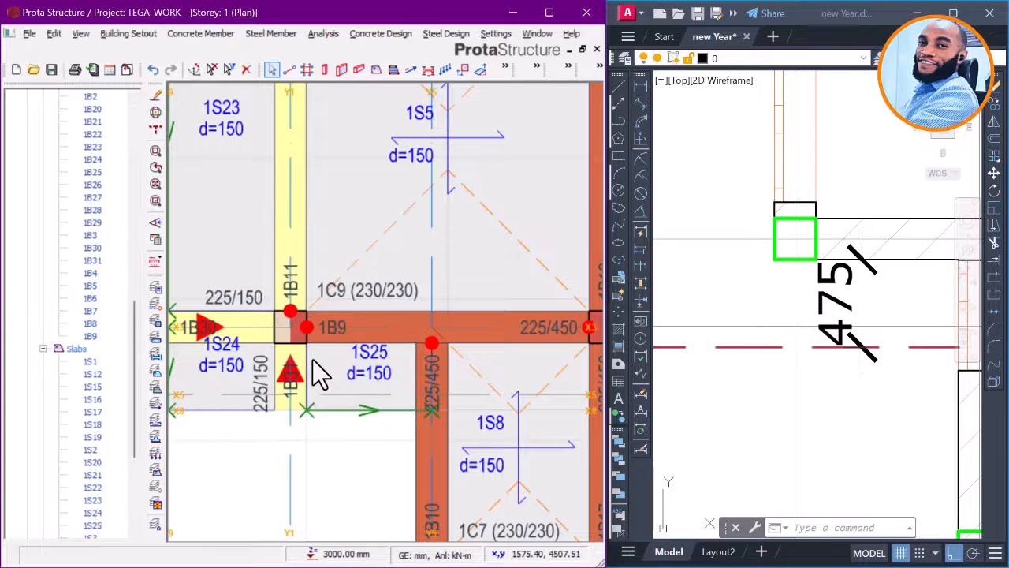
Step: Open the Storey: 2 plan and examine the columns and beams around the X3 and Y1 intersection
{"action": "scroll", "coordinate": [311, 365], "scroll_direction": "up", "scroll_amount": 1}
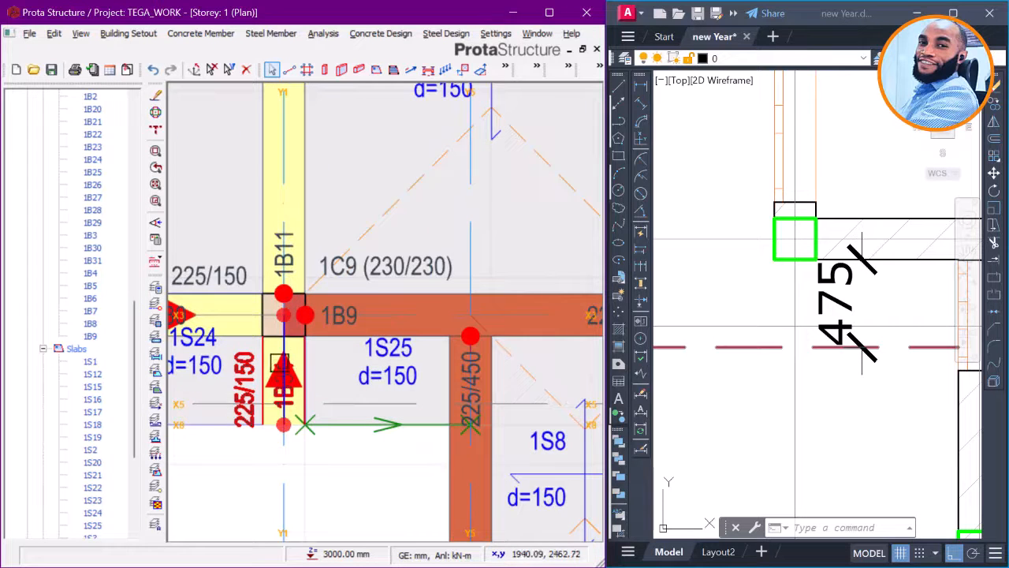
{"action": "scroll", "coordinate": [390, 386], "scroll_direction": "down", "scroll_amount": 3}
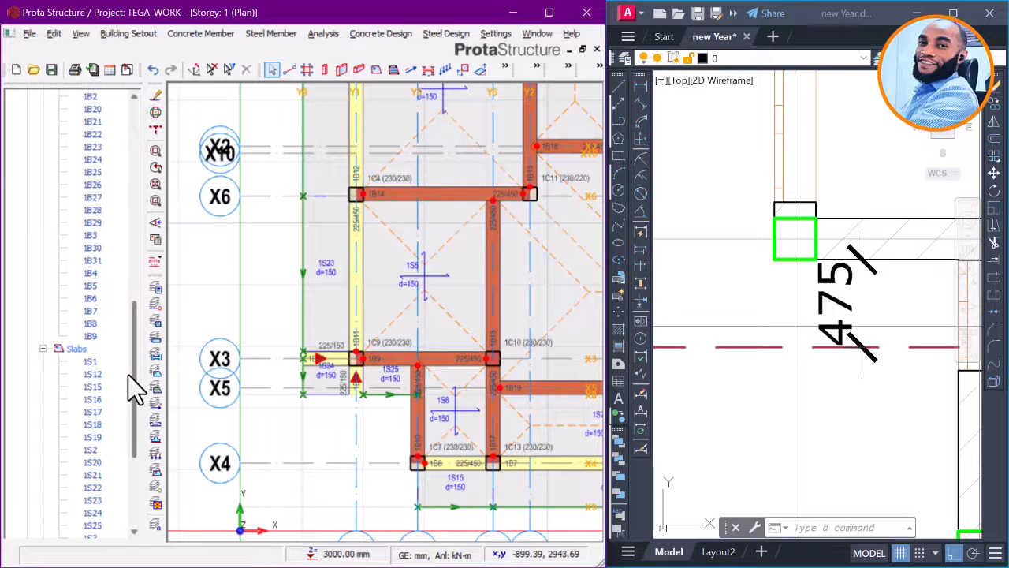
{"action": "left_click_drag", "start_coordinate": [128, 374], "coordinate": [128, 450]}
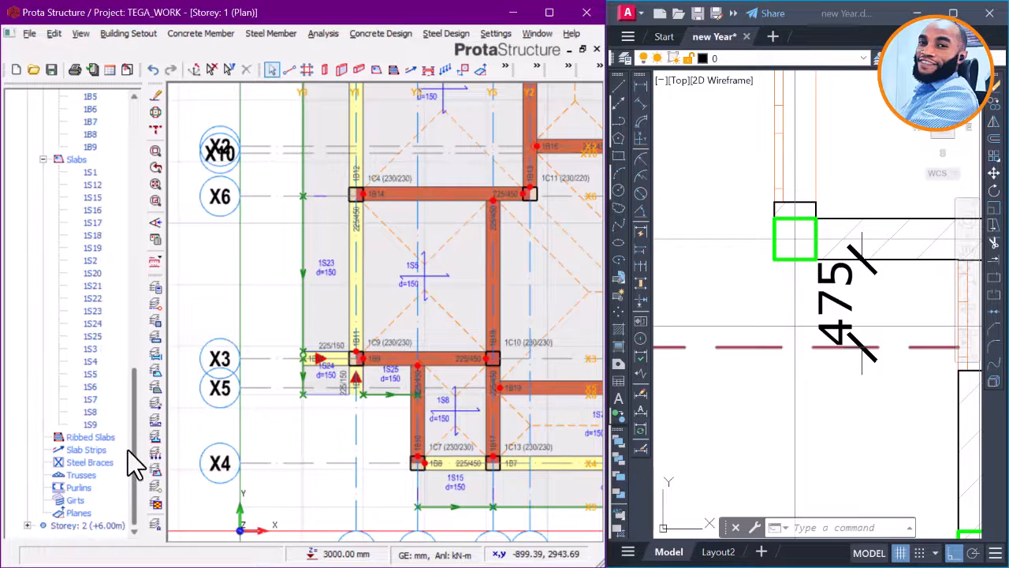
{"action": "double_click", "coordinate": [106, 524]}
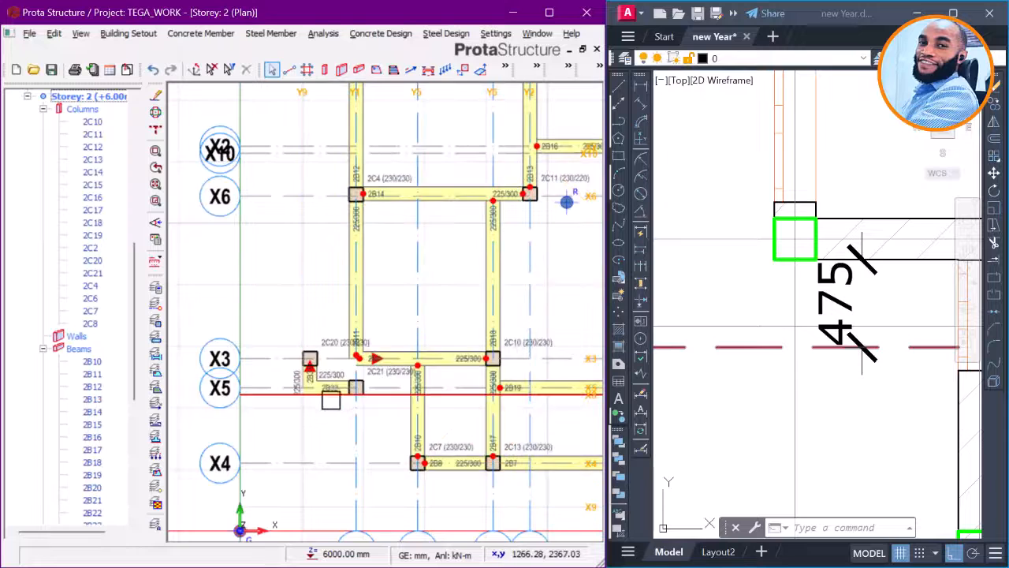
{"action": "scroll", "coordinate": [328, 397], "scroll_direction": "up", "scroll_amount": 3}
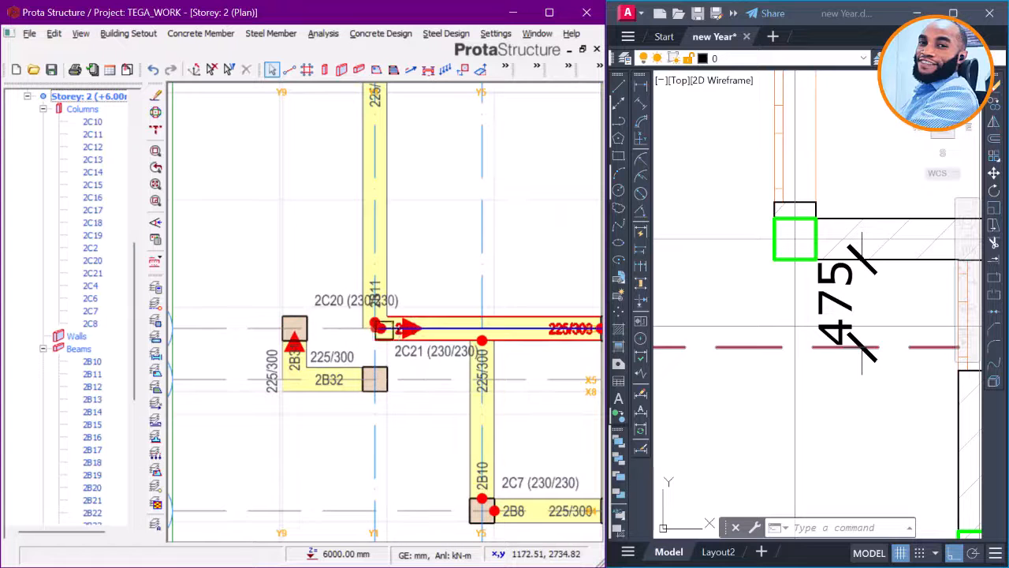
{"action": "scroll", "coordinate": [231, 268], "scroll_direction": "down", "scroll_amount": 2}
{"action": "scroll", "coordinate": [139, 288], "scroll_direction": "up", "scroll_amount": 5}
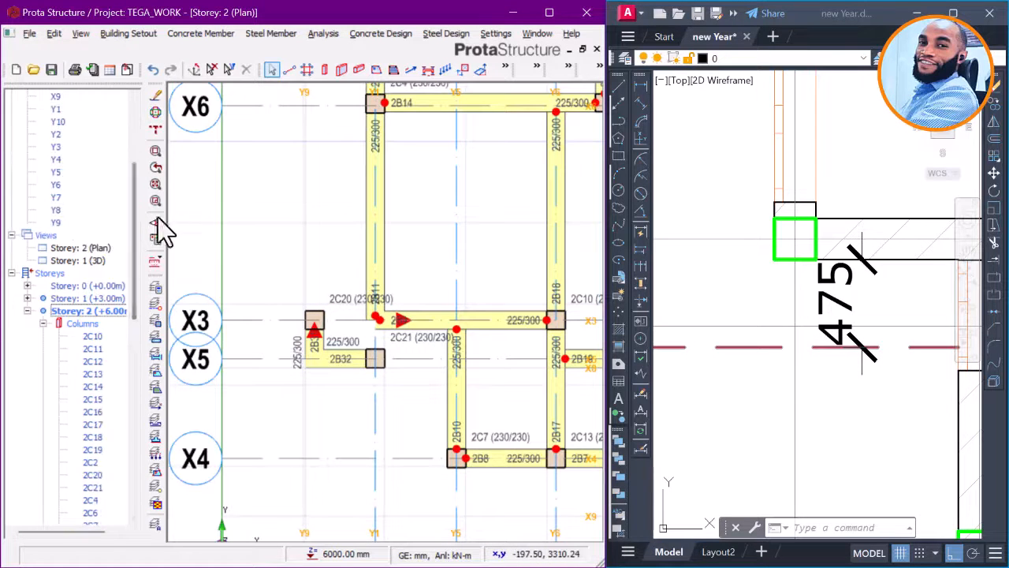
Step: Open the Storey: 1 3D view and examine the corner columns, upper beams and cantilever slabs near X1 and Y1
{"action": "double_click", "coordinate": [93, 259]}
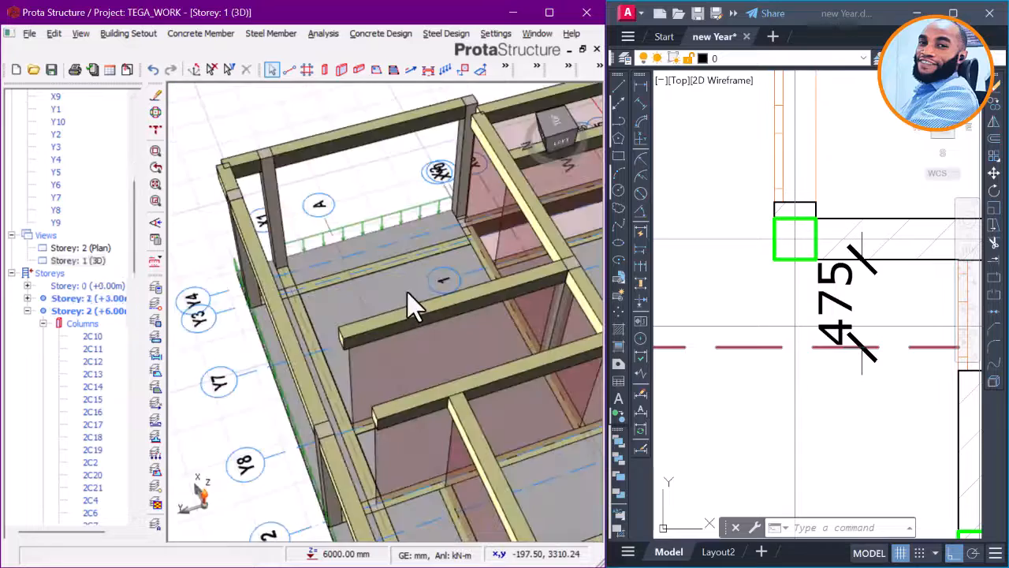
{"action": "scroll", "coordinate": [425, 378], "scroll_direction": "up", "scroll_amount": 6}
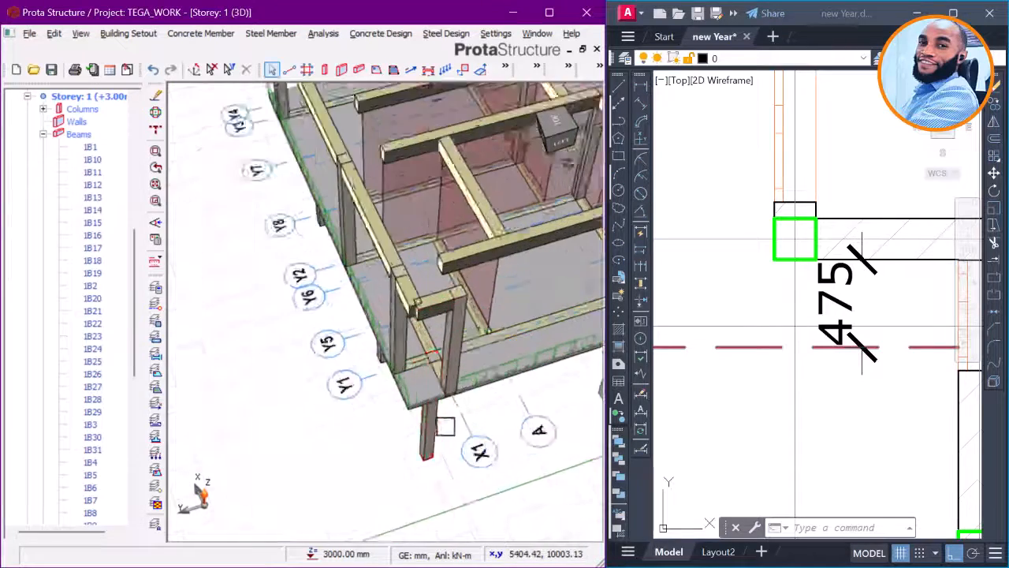
{"action": "middle_click_drag", "start_coordinate": [441, 396], "coordinate": [412, 358]}
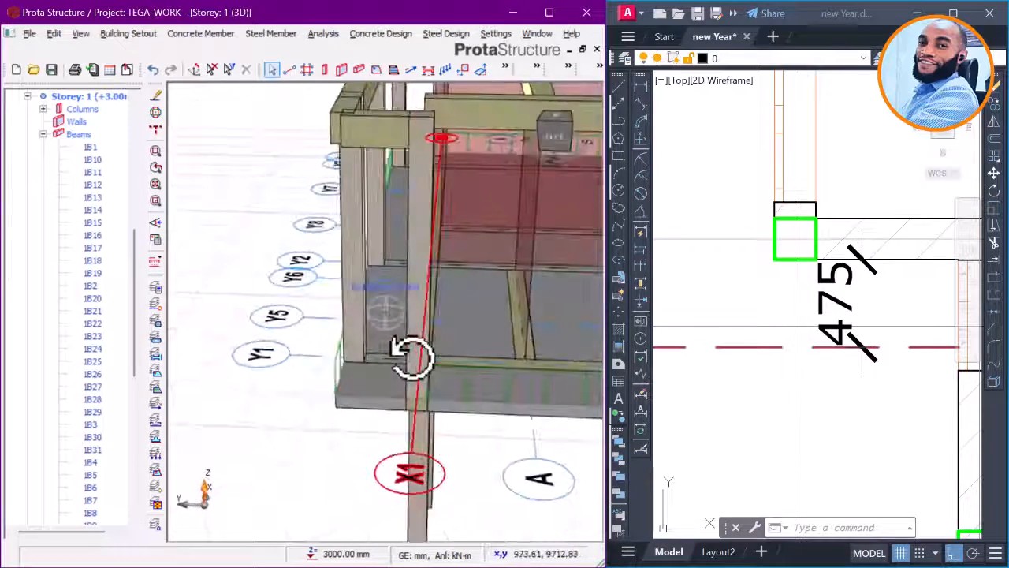
{"action": "scroll", "coordinate": [403, 396], "scroll_direction": "up", "scroll_amount": 3}
{"action": "mouse_move", "coordinate": [365, 418]}
{"action": "middle_mouse_down"}
{"action": "mouse_move", "coordinate": [401, 367]}
{"action": "mouse_move", "coordinate": [433, 347]}
{"action": "mouse_move", "coordinate": [464, 345]}
{"action": "mouse_move", "coordinate": [490, 367]}
{"action": "mouse_move", "coordinate": [487, 401]}
{"action": "mouse_move", "coordinate": [452, 417]}
{"action": "mouse_move", "coordinate": [305, 428]}
{"action": "mouse_move", "coordinate": [307, 414]}
{"action": "mouse_move", "coordinate": [413, 428]}
{"action": "mouse_move", "coordinate": [332, 364]}
{"action": "mouse_move", "coordinate": [417, 387]}
{"action": "mouse_move", "coordinate": [349, 396]}
{"action": "mouse_move", "coordinate": [367, 387]}
{"action": "mouse_move", "coordinate": [357, 418]}
{"action": "middle_mouse_up"}
{"action": "middle_click_drag", "start_coordinate": [371, 380], "coordinate": [400, 399]}
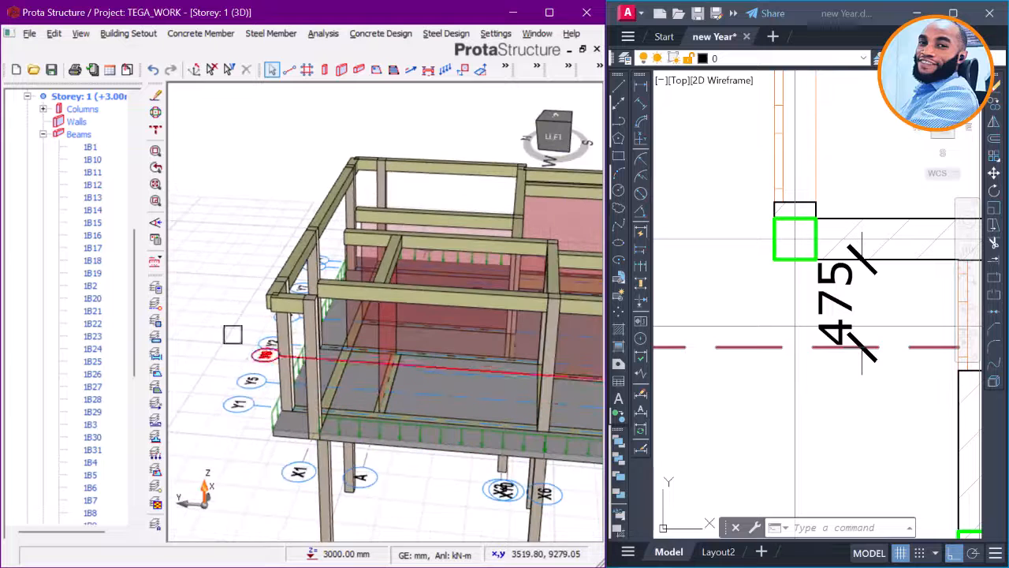
Step: Switch to AutoCAD and examine the First Floor Plan's column markers and walls around the balcony and master bedroom
{"action": "left_click_drag", "start_coordinate": [132, 282], "coordinate": [136, 423]}
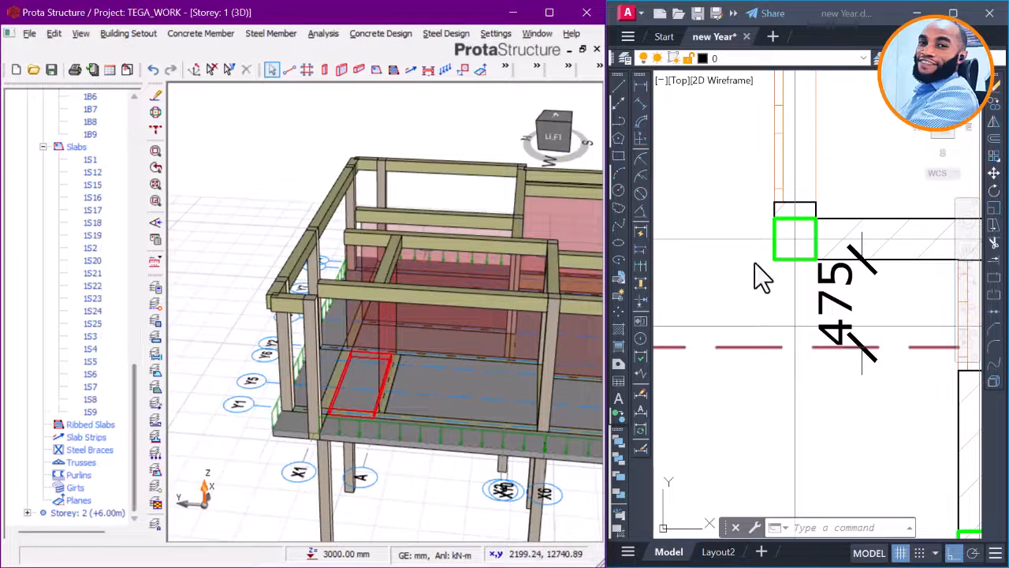
{"action": "left_click", "coordinate": [742, 271]}
{"action": "scroll", "coordinate": [739, 273], "scroll_direction": "down", "scroll_amount": 7}
{"action": "middle_click_drag", "start_coordinate": [781, 288], "coordinate": [682, 304]}
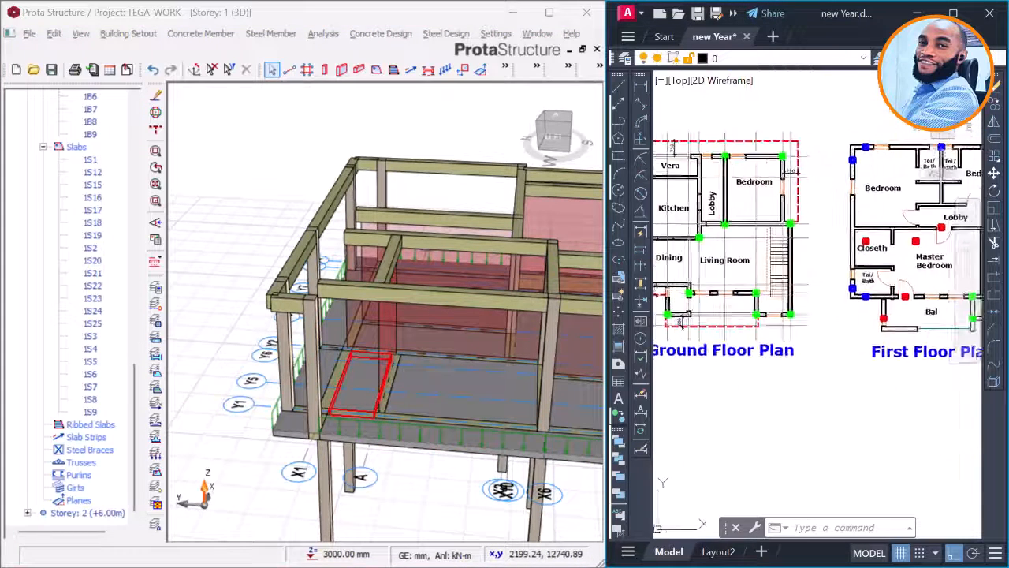
{"action": "scroll", "coordinate": [797, 296], "scroll_direction": "up", "scroll_amount": 5}
{"action": "mouse_move", "coordinate": [867, 292]}
{"action": "middle_mouse_down"}
{"action": "mouse_move", "coordinate": [797, 296]}
{"action": "mouse_move", "coordinate": [757, 275]}
{"action": "middle_mouse_up"}
{"action": "scroll", "coordinate": [756, 275], "scroll_direction": "up", "scroll_amount": 2}
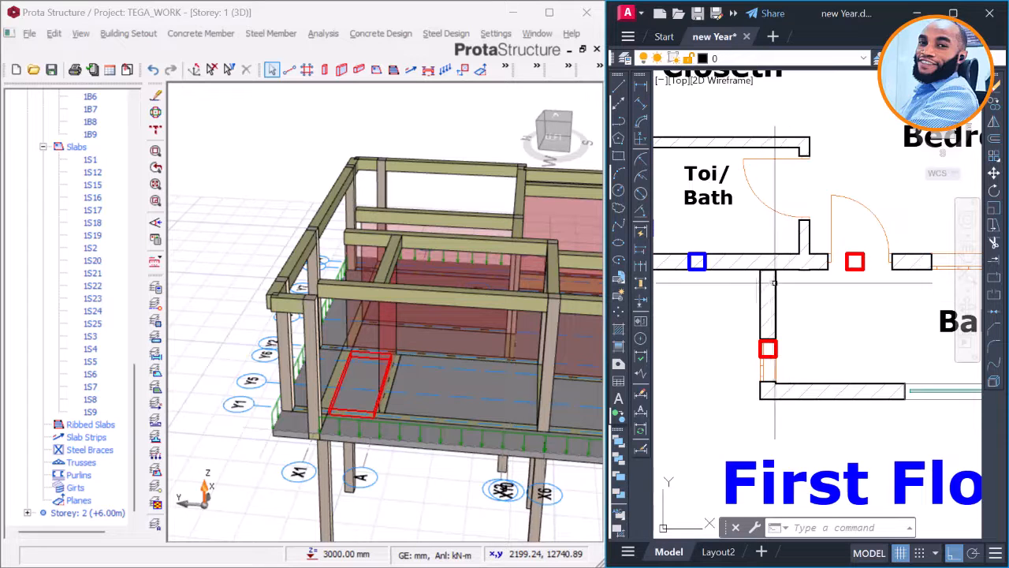
{"action": "scroll", "coordinate": [766, 345], "scroll_direction": "up", "scroll_amount": 8}
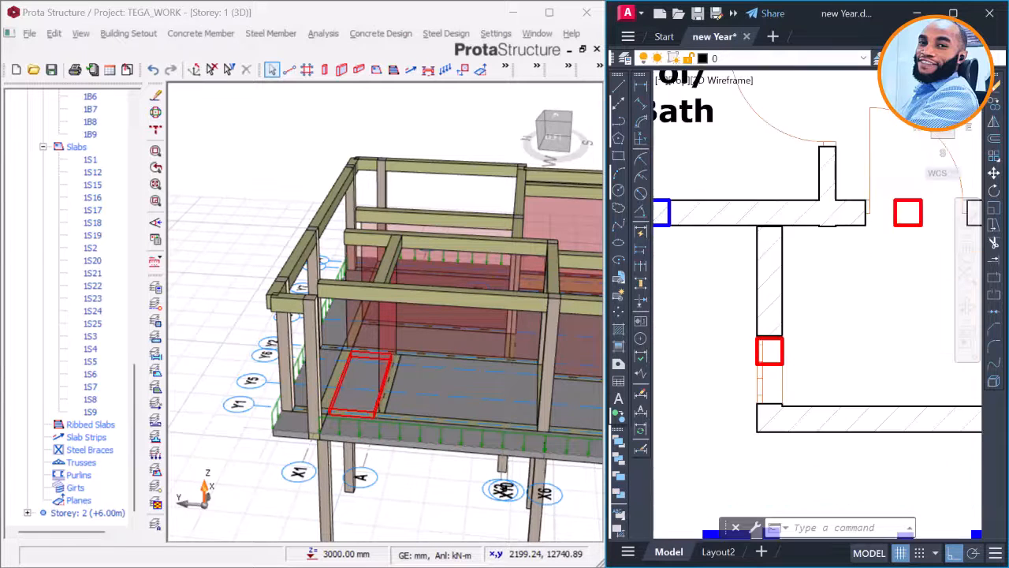
{"action": "scroll", "coordinate": [789, 315], "scroll_direction": "down", "scroll_amount": 6}
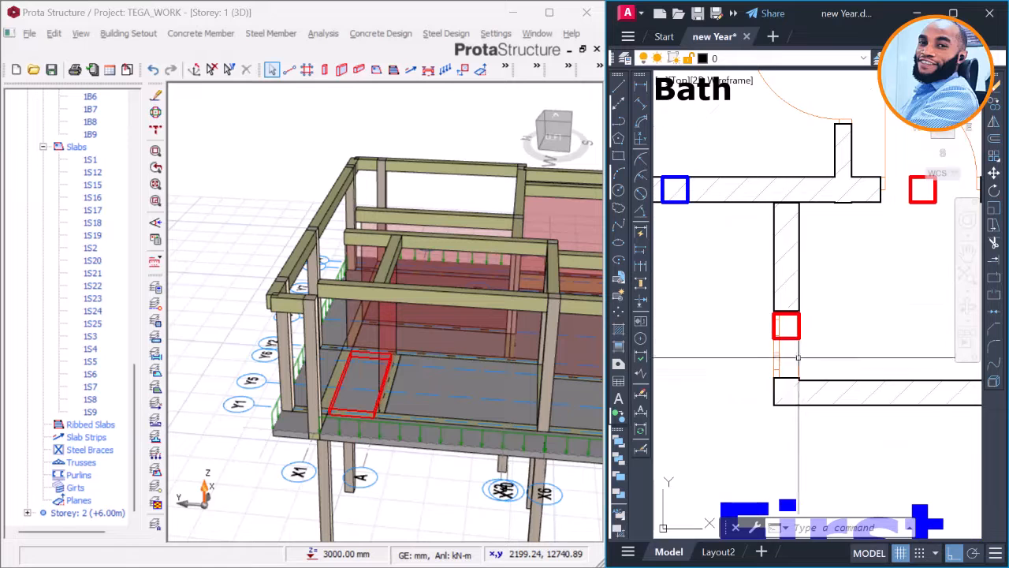
{"action": "scroll", "coordinate": [793, 359], "scroll_direction": "down", "scroll_amount": 5}
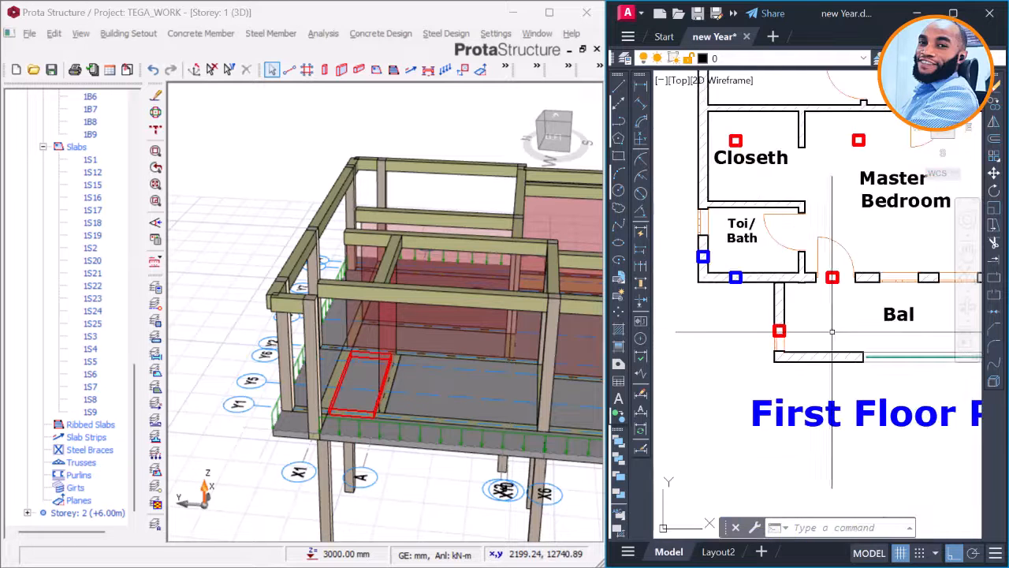
Step: Erase the stray diagonal line in the balcony side wall above the red column marker on the First Floor Plan
{"action": "scroll", "coordinate": [736, 343], "scroll_direction": "up", "scroll_amount": 5}
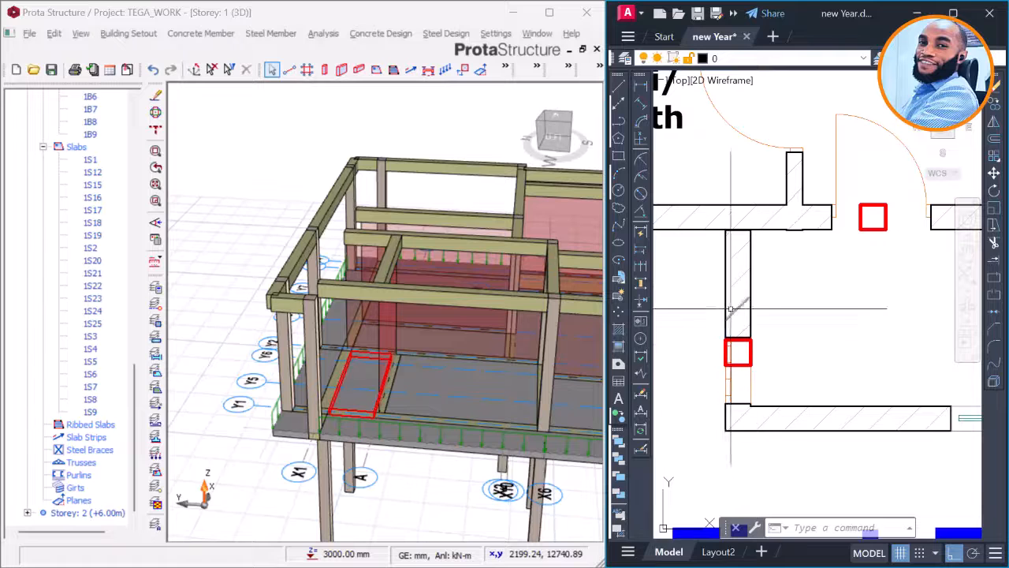
{"action": "left_click", "coordinate": [703, 272]}
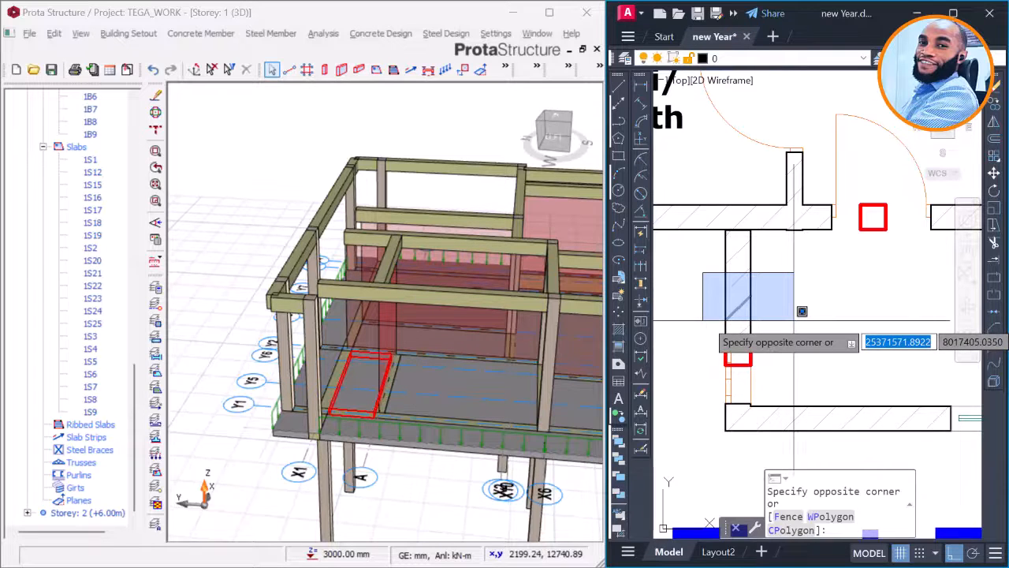
{"action": "key", "text": "Escape"}
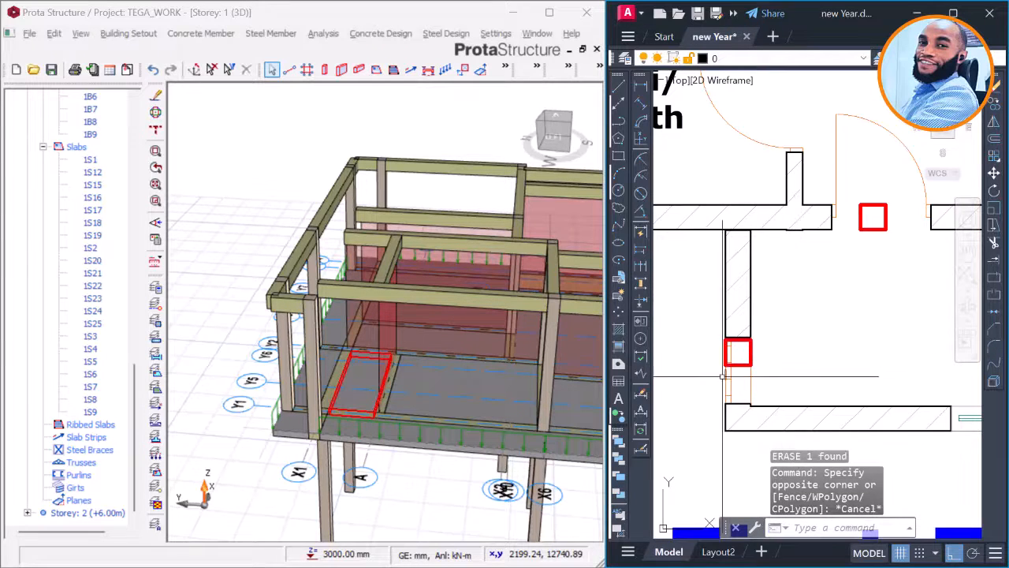
{"action": "scroll", "coordinate": [722, 376], "scroll_direction": "up", "scroll_amount": 3}
{"action": "scroll", "coordinate": [779, 325], "scroll_direction": "down", "scroll_amount": 3}
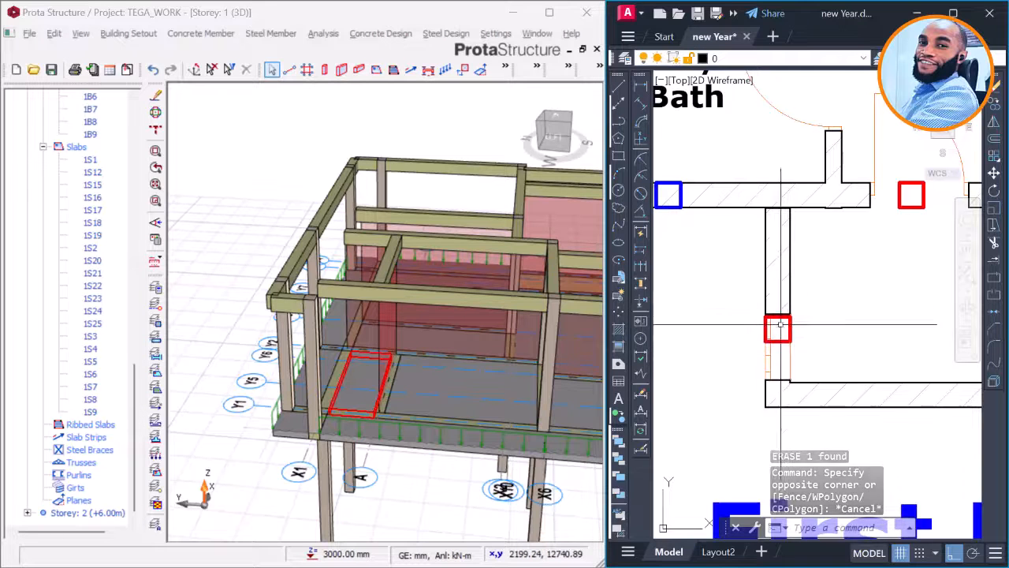
{"action": "scroll", "coordinate": [779, 325], "scroll_direction": "up", "scroll_amount": 2}
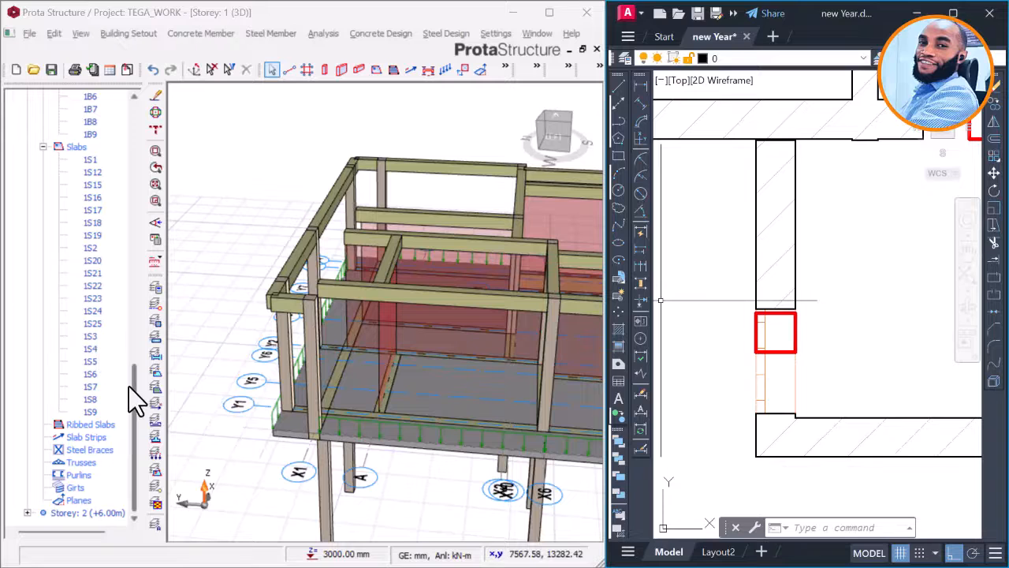
Step: Open the Storey: 2 plan and compare the columns and beams around X4, X9 and Y5 with the First Floor Plan's balcony in AutoCAD
{"action": "left_click_drag", "start_coordinate": [129, 387], "coordinate": [126, 186]}
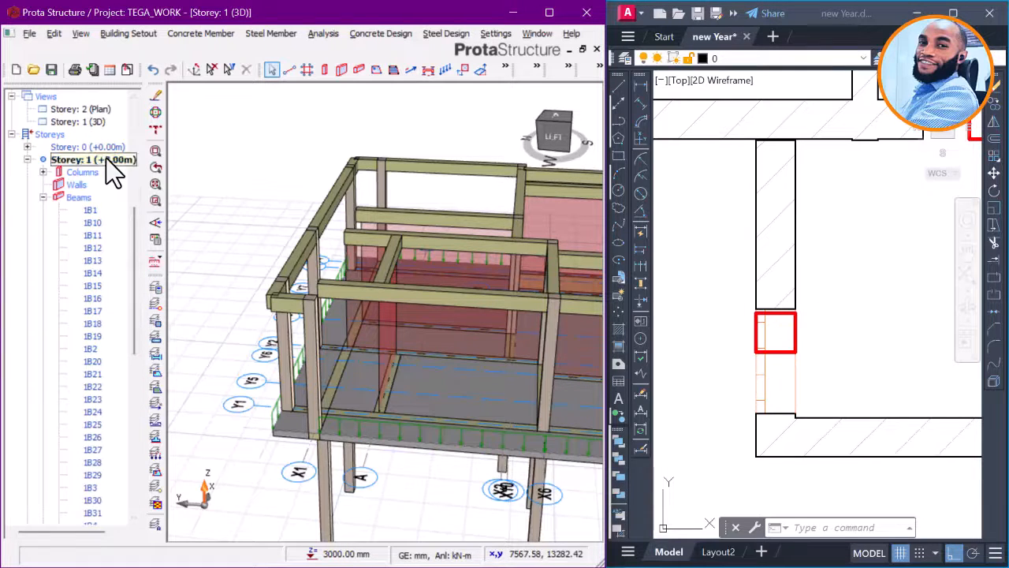
{"action": "double_click", "coordinate": [93, 110]}
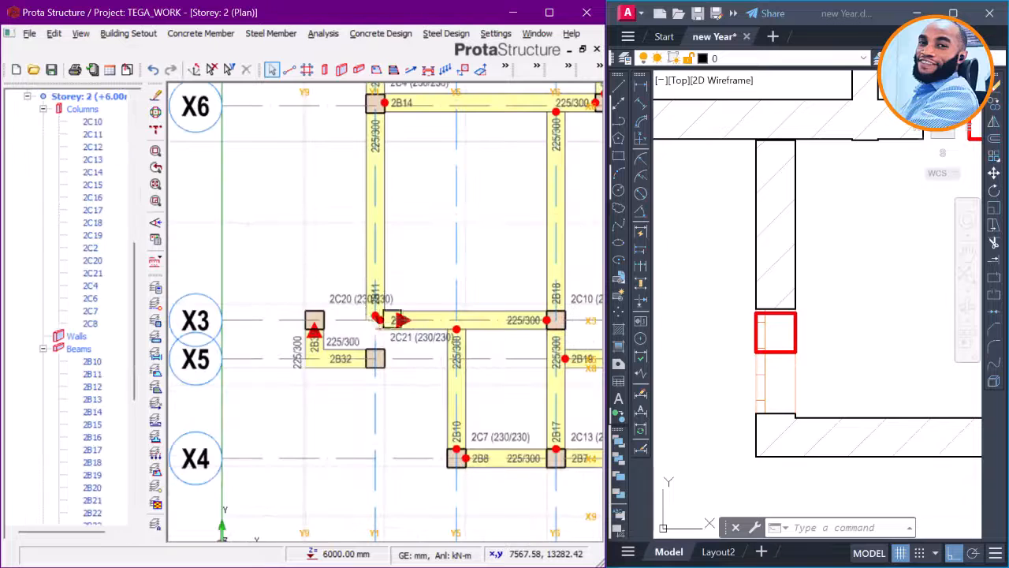
{"action": "scroll", "coordinate": [375, 316], "scroll_direction": "down", "scroll_amount": 2}
{"action": "middle_click_drag", "start_coordinate": [453, 406], "coordinate": [397, 342]}
{"action": "left_click", "coordinate": [814, 262]}
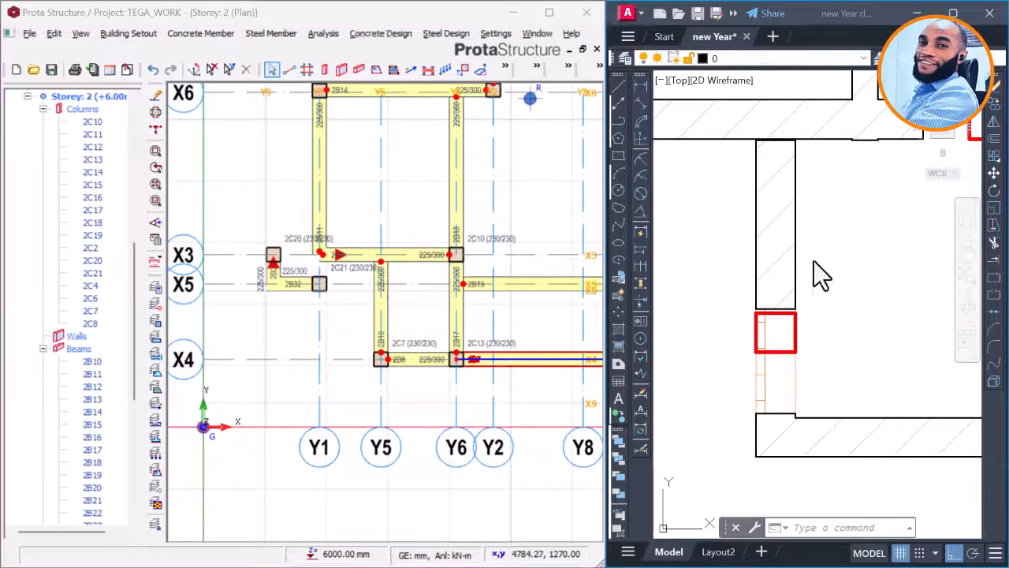
{"action": "scroll", "coordinate": [757, 323], "scroll_direction": "down", "scroll_amount": 4}
{"action": "scroll", "coordinate": [780, 322], "scroll_direction": "down", "scroll_amount": 4}
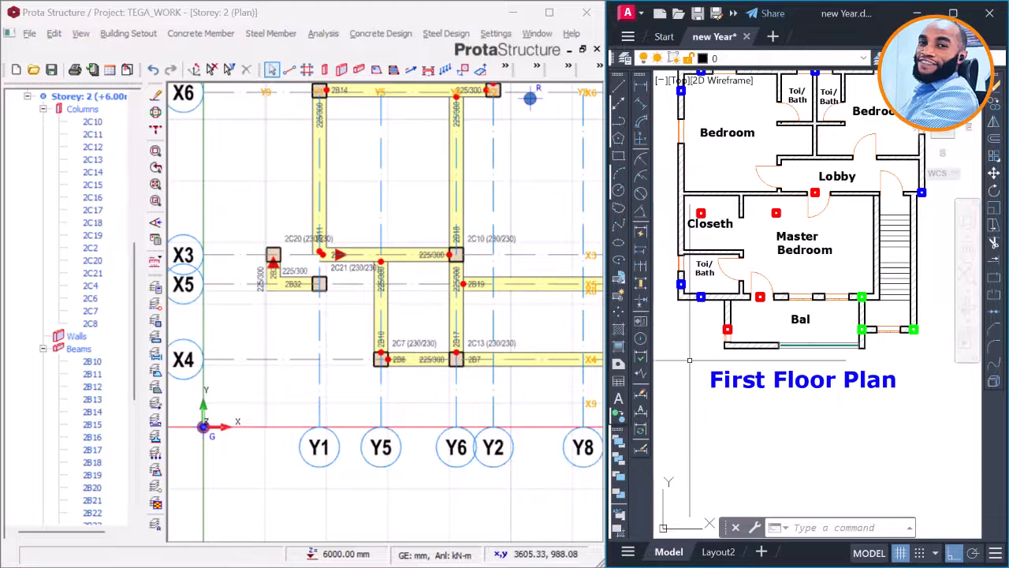
{"action": "scroll", "coordinate": [737, 321], "scroll_direction": "up", "scroll_amount": 2}
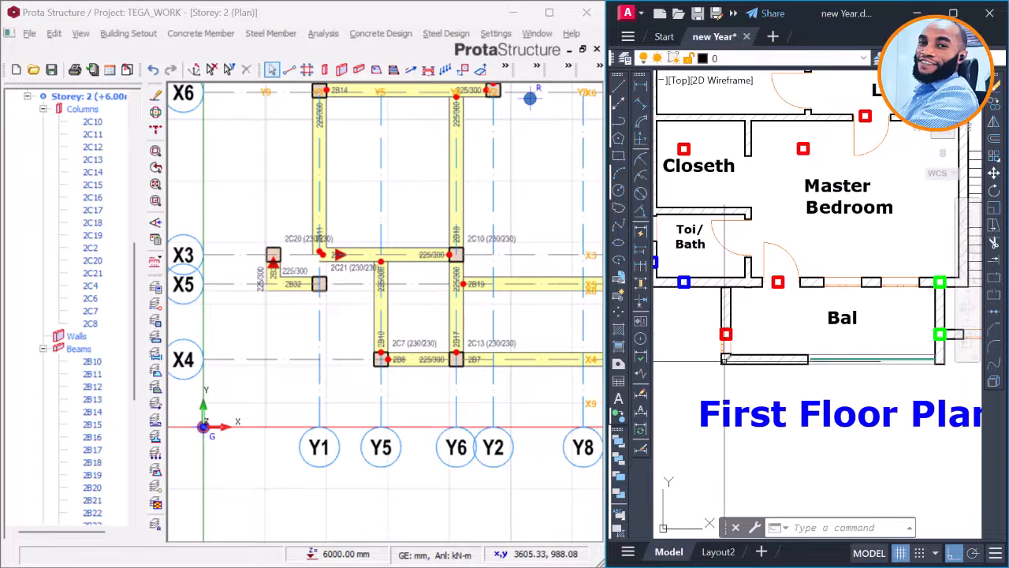
{"action": "left_click", "coordinate": [416, 403]}
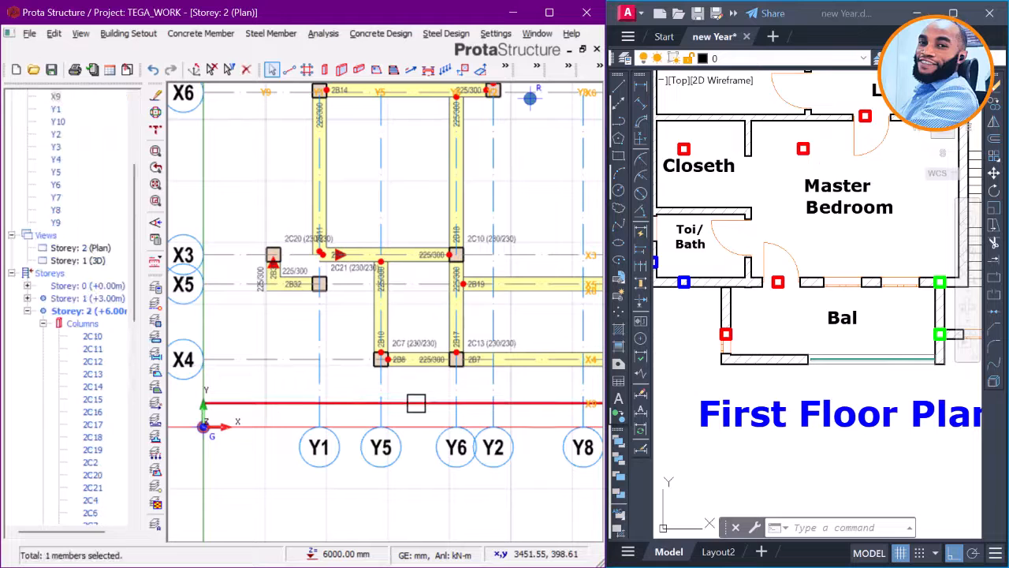
{"action": "middle_click_drag", "start_coordinate": [419, 392], "coordinate": [374, 371]}
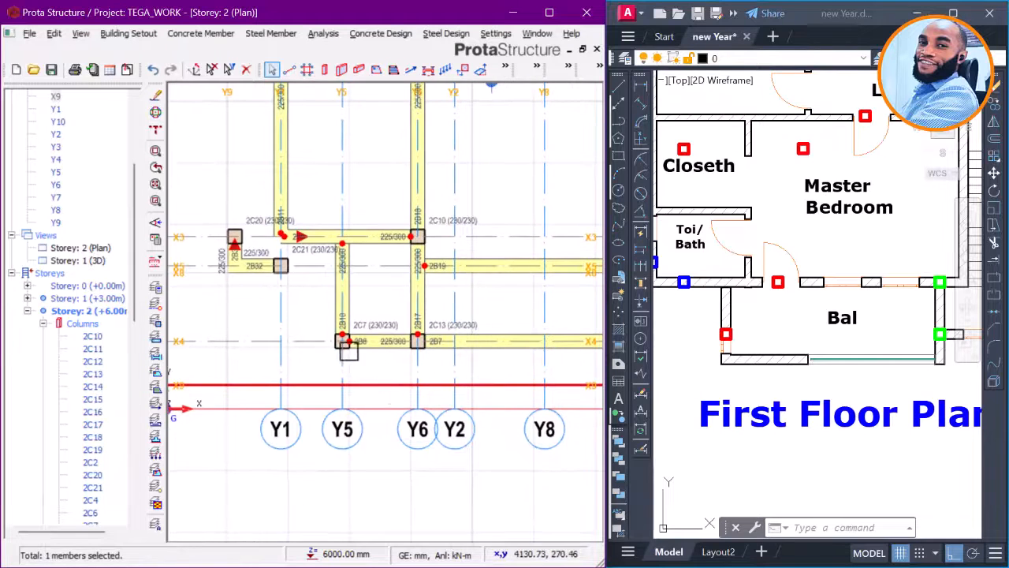
{"action": "scroll", "coordinate": [347, 346], "scroll_direction": "up", "scroll_amount": 2}
{"action": "scroll", "coordinate": [716, 349], "scroll_direction": "up", "scroll_amount": 3}
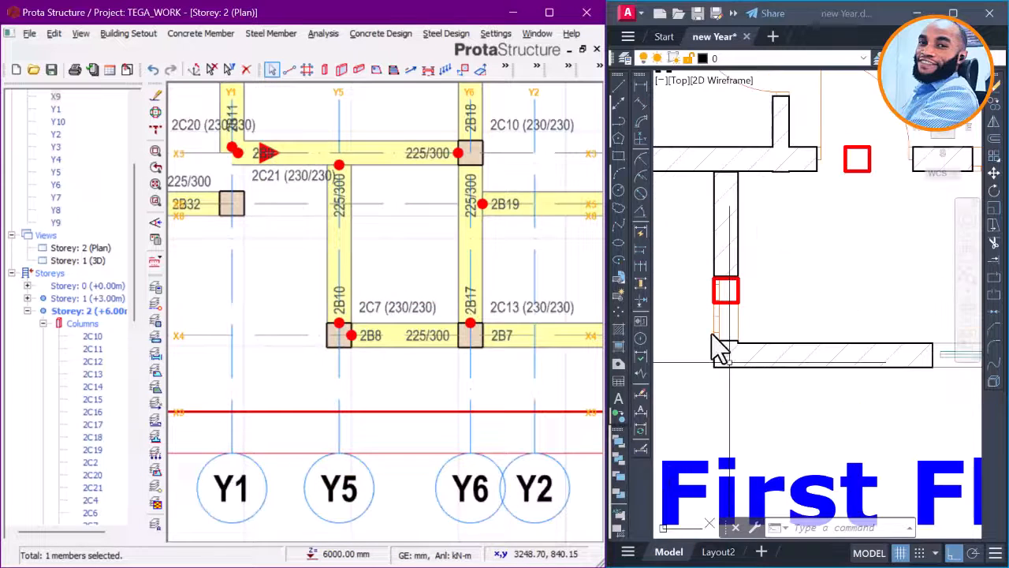
Step: Copy the blue column marker in the toilet/bath's lower wall to the balcony's outer wall corner on the AutoCAD First Floor Plan
{"action": "scroll", "coordinate": [709, 315], "scroll_direction": "down", "scroll_amount": 3}
{"action": "scroll", "coordinate": [700, 246], "scroll_direction": "up", "scroll_amount": 2}
{"action": "scroll", "coordinate": [700, 246], "scroll_direction": "up", "scroll_amount": 2}
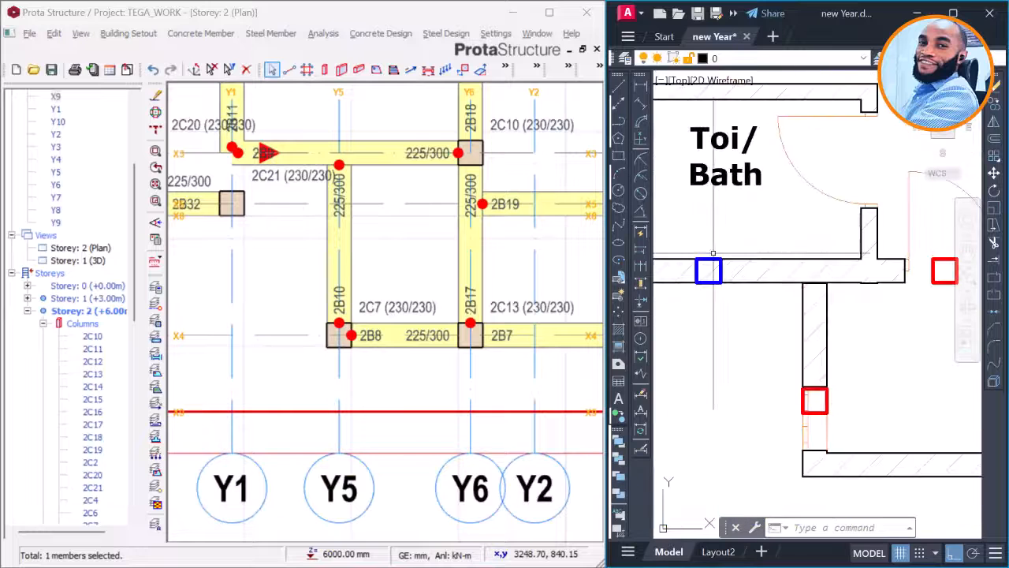
{"action": "left_click", "coordinate": [719, 266]}
{"action": "type", "text": "co"}
{"action": "key", "text": "Return"}
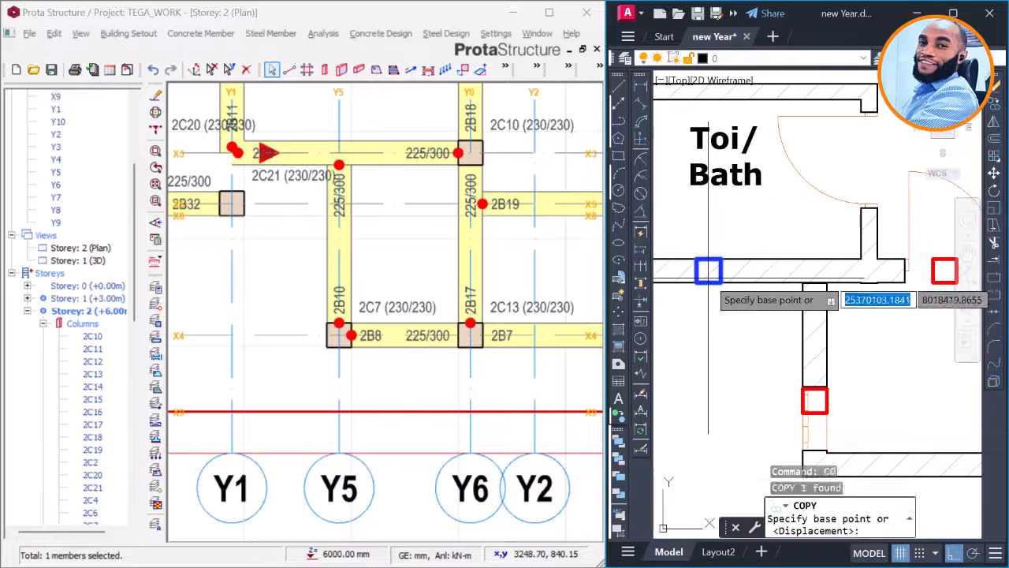
{"action": "left_click", "coordinate": [707, 270]}
{"action": "scroll", "coordinate": [704, 224], "scroll_direction": "down", "scroll_amount": 2}
{"action": "scroll", "coordinate": [710, 236], "scroll_direction": "down", "scroll_amount": 3}
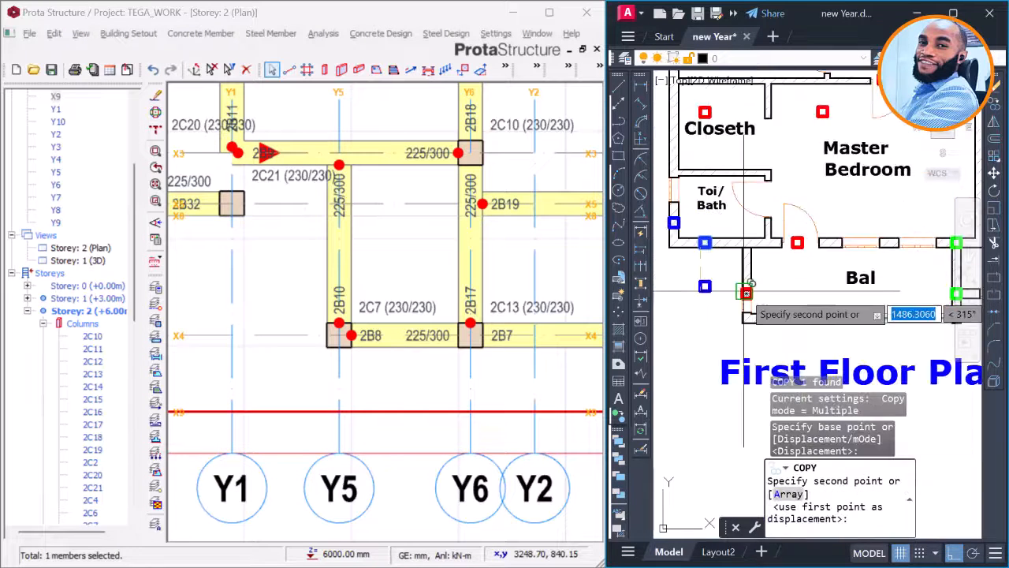
{"action": "scroll", "coordinate": [749, 292], "scroll_direction": "up", "scroll_amount": 4}
{"action": "left_click", "coordinate": [741, 362]}
{"action": "key", "text": "Escape"}
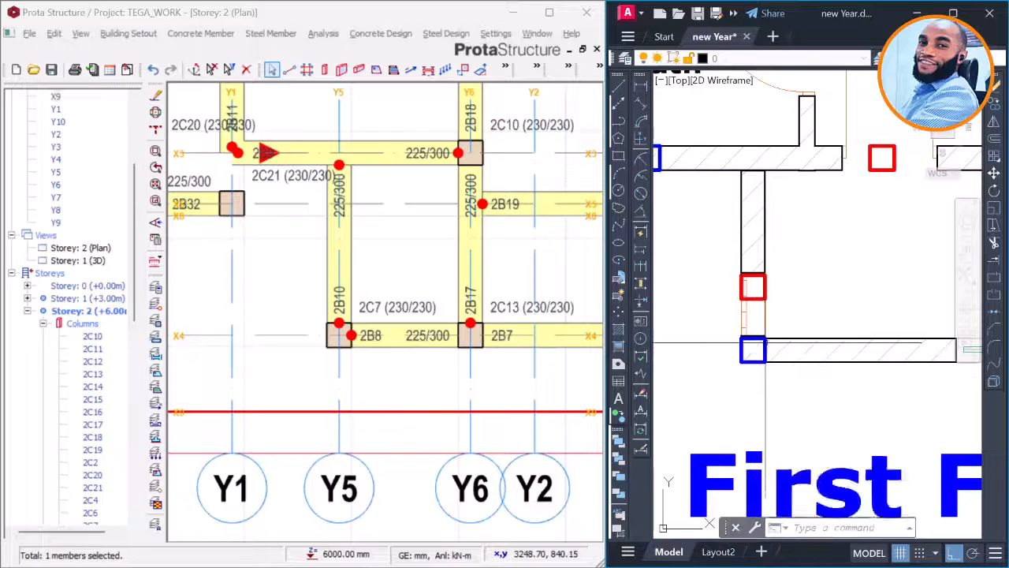
Step: Place a 230/230 column at the X9 and Y5 intersection on Storey: 2, with e1 0 and e2 115, using column 2C7's properties
{"action": "scroll", "coordinate": [761, 336], "scroll_direction": "up", "scroll_amount": 3}
{"action": "scroll", "coordinate": [779, 312], "scroll_direction": "down", "scroll_amount": 3}
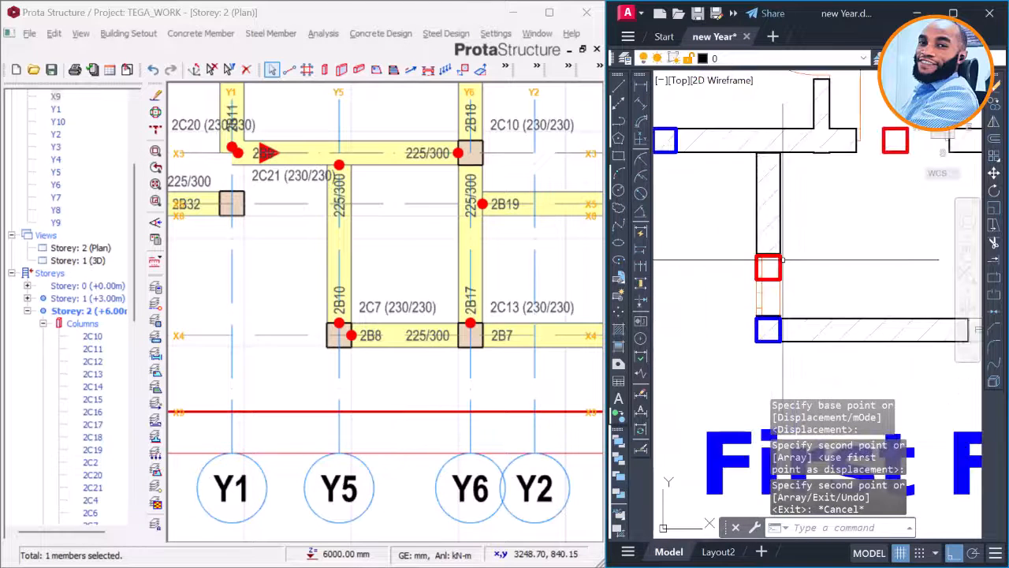
{"action": "scroll", "coordinate": [769, 259], "scroll_direction": "up", "scroll_amount": 4}
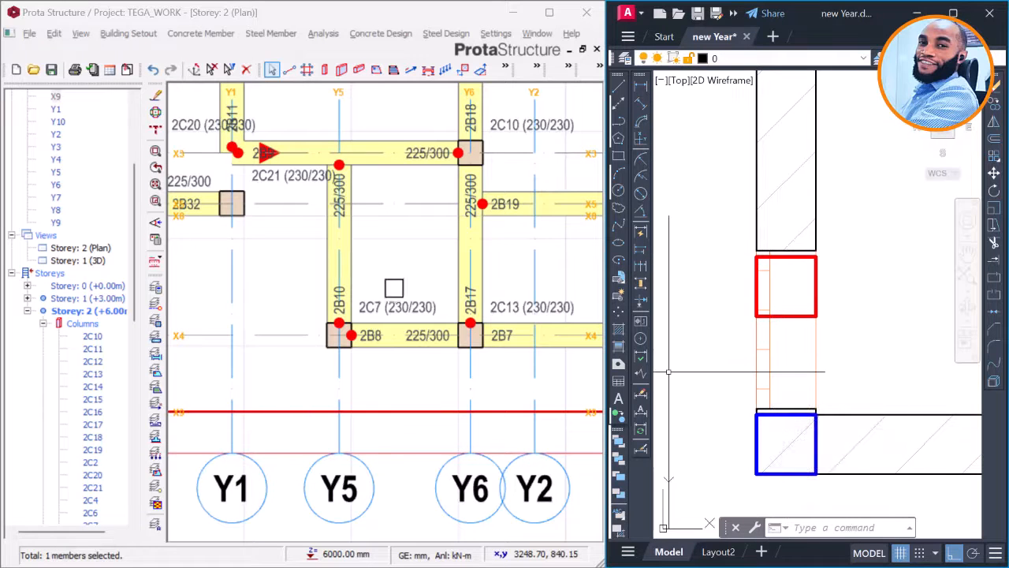
{"action": "left_click", "coordinate": [395, 307]}
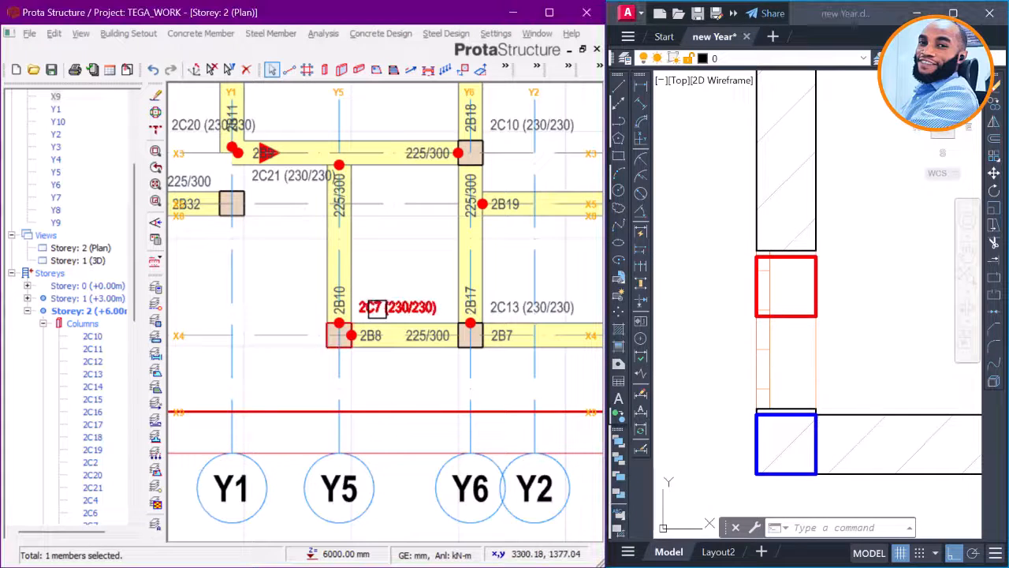
{"action": "right_click", "coordinate": [264, 198]}
{"action": "left_click", "coordinate": [298, 207]}
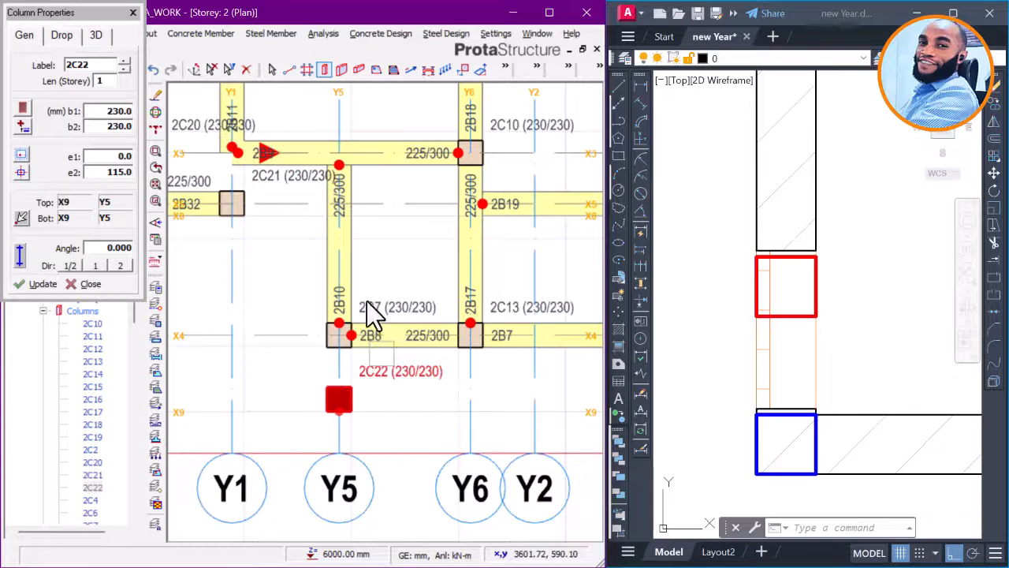
{"action": "key", "text": "Escape"}
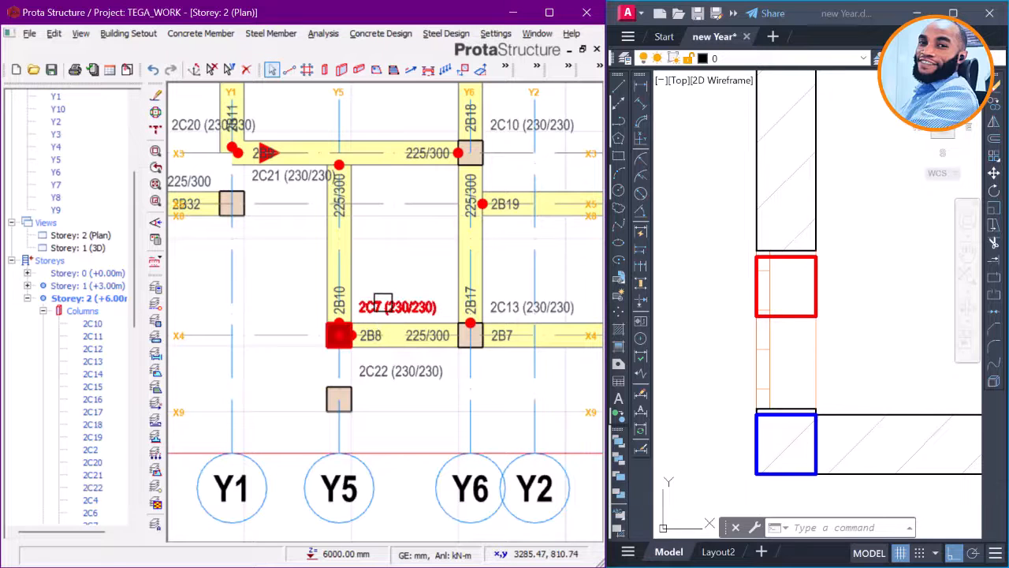
Step: Delete column 2C7 at X4 and Y5, and erase the matching red column marker in AutoCAD's balcony side wall
{"action": "left_click", "coordinate": [382, 302]}
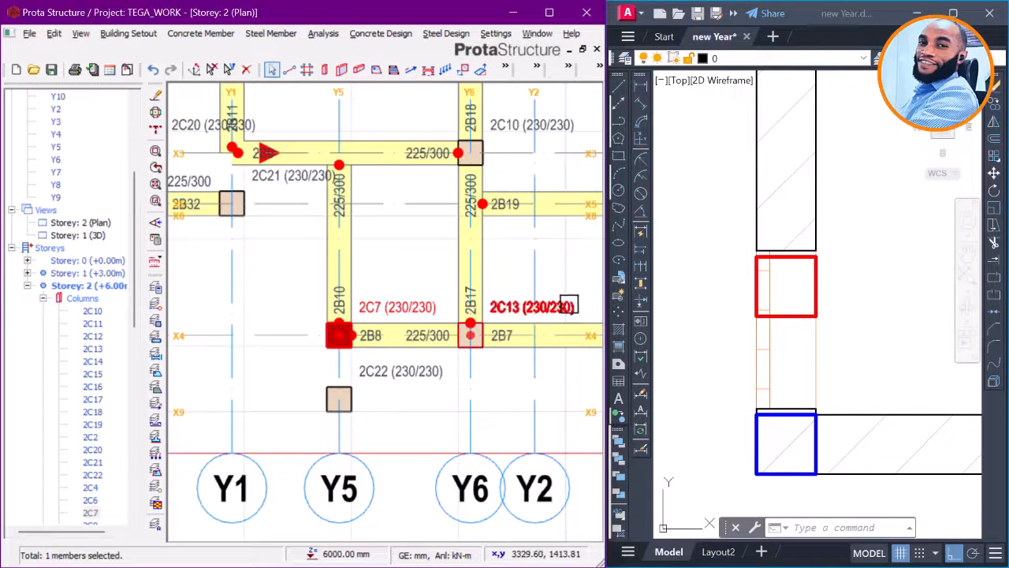
{"action": "key", "text": "Delete"}
{"action": "left_click", "coordinate": [786, 316]}
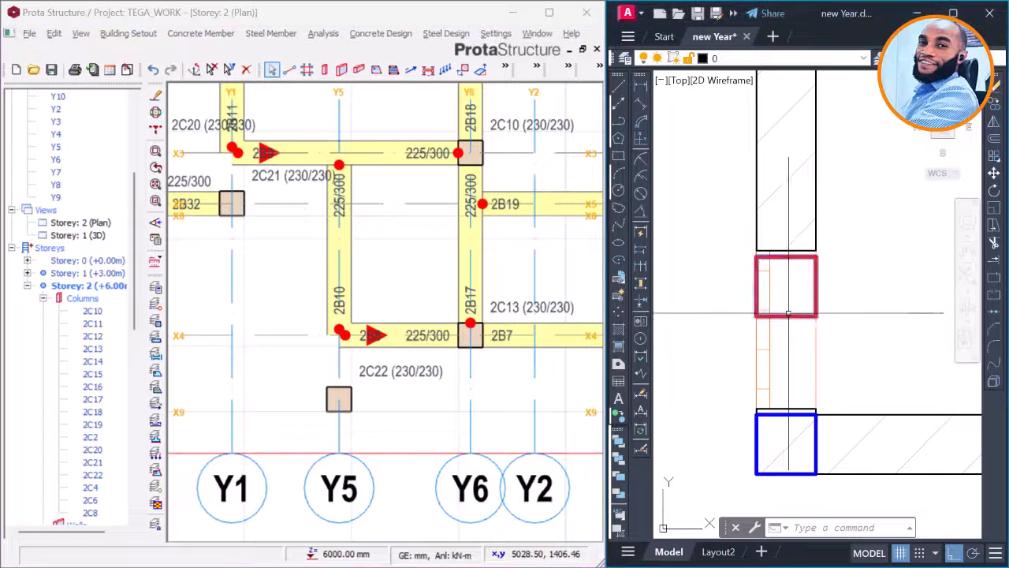
{"action": "key", "text": "Delete"}
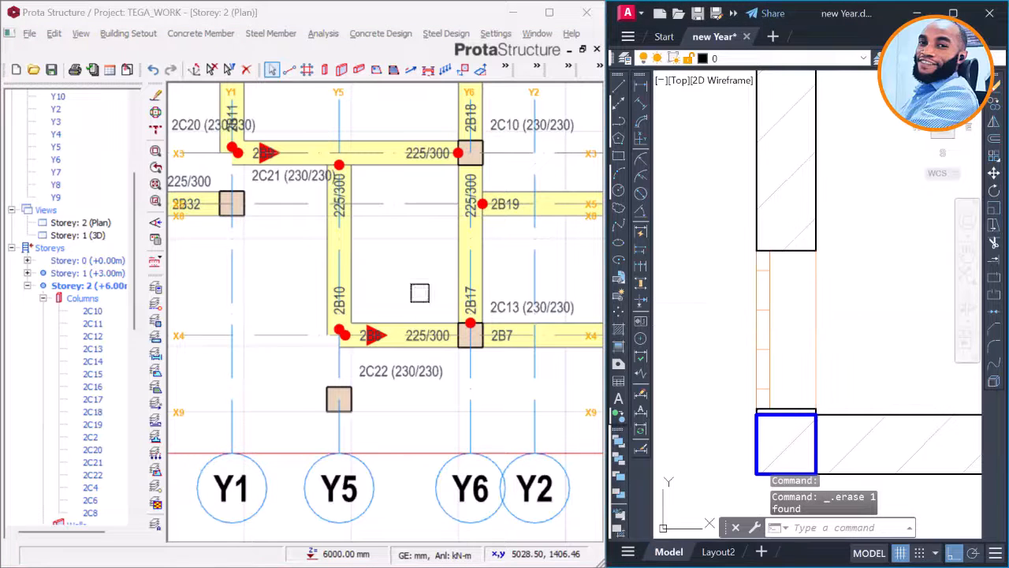
Step: Delete beam 2B10 on axis Y5 between X3 and X4
{"action": "middle_click_drag", "start_coordinate": [364, 263], "coordinate": [450, 284]}
{"action": "scroll", "coordinate": [450, 284], "scroll_direction": "down", "scroll_amount": 2}
{"action": "scroll", "coordinate": [436, 294], "scroll_direction": "down", "scroll_amount": 2}
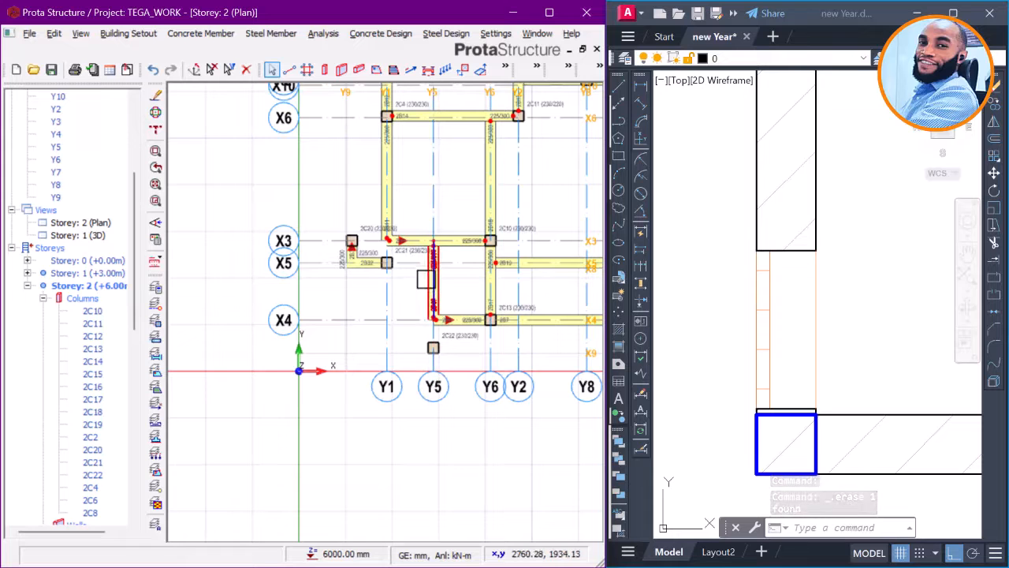
{"action": "scroll", "coordinate": [441, 284], "scroll_direction": "up", "scroll_amount": 2}
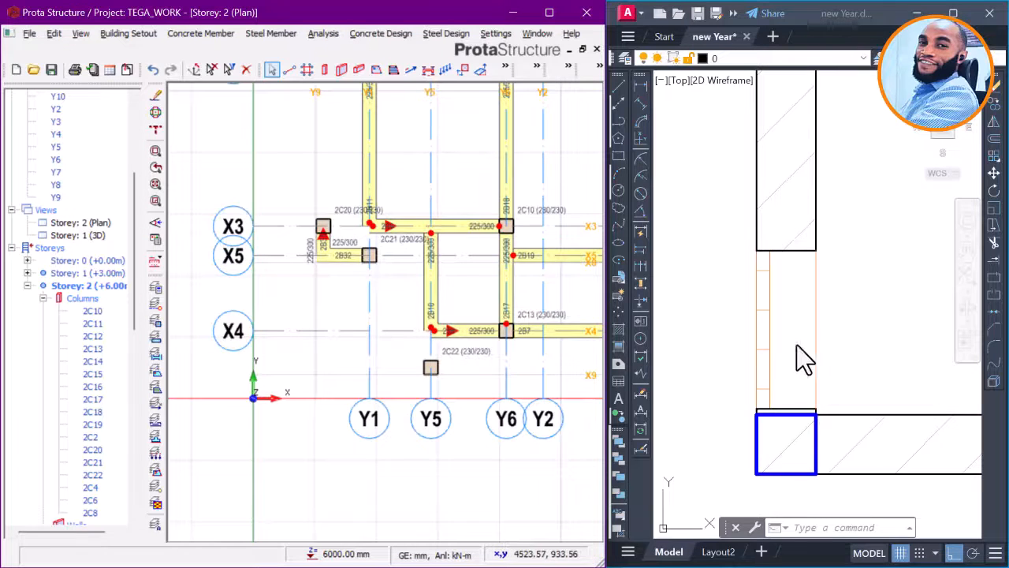
{"action": "scroll", "coordinate": [804, 352], "scroll_direction": "down", "scroll_amount": 5}
{"action": "scroll", "coordinate": [445, 321], "scroll_direction": "down", "scroll_amount": 3}
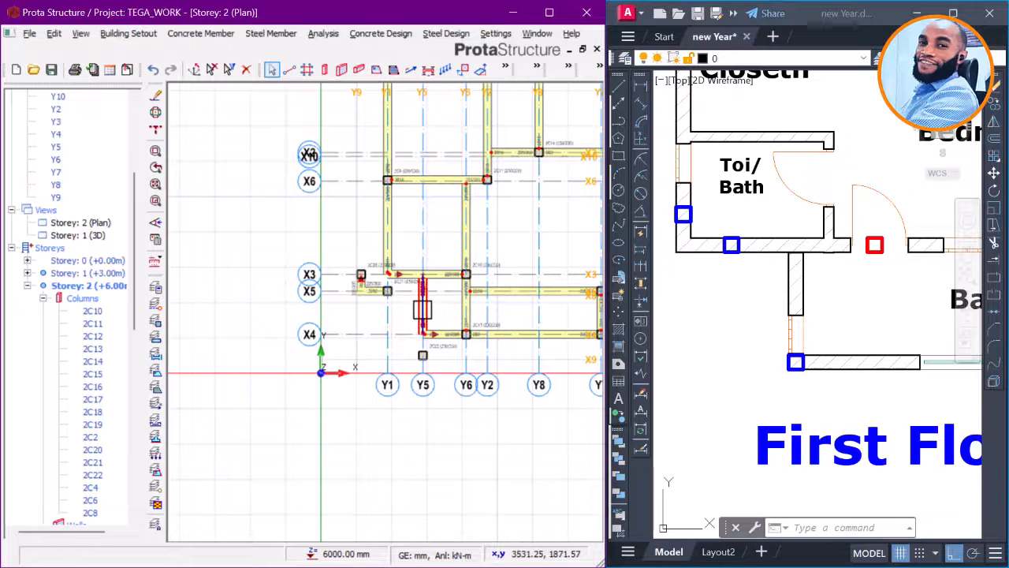
{"action": "scroll", "coordinate": [423, 310], "scroll_direction": "up", "scroll_amount": 2}
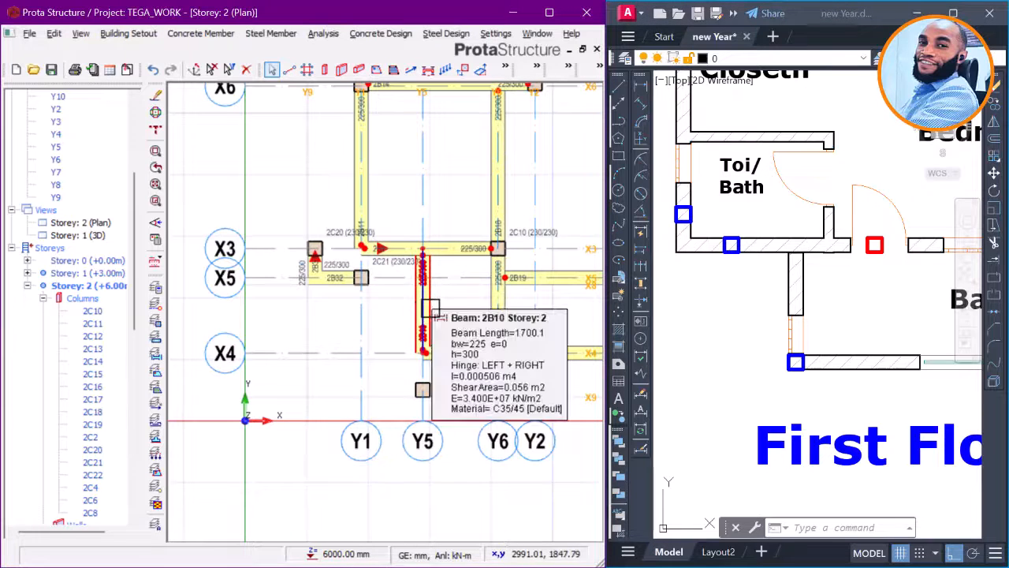
{"action": "left_click", "coordinate": [429, 309]}
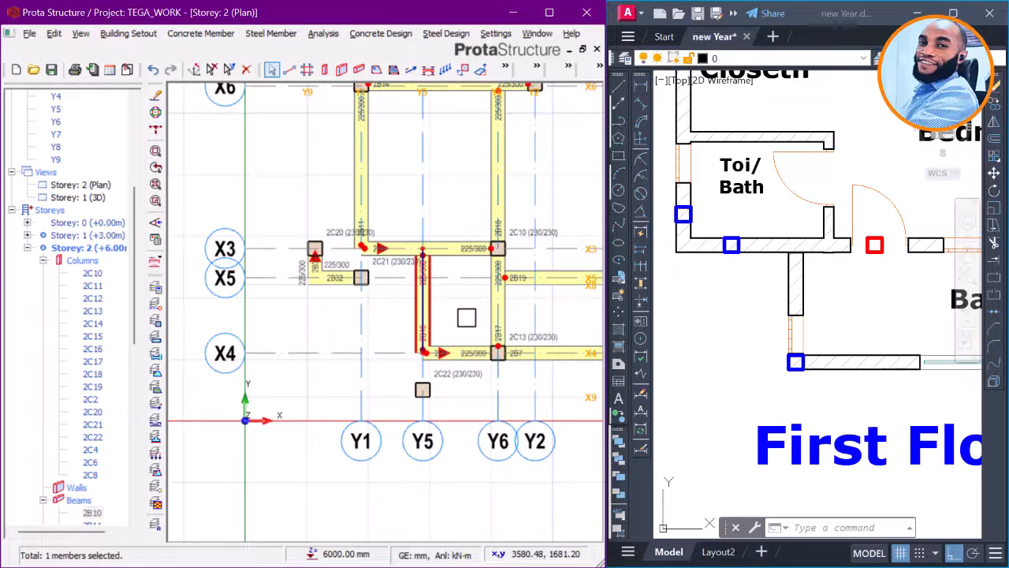
{"action": "key", "text": "Delete"}
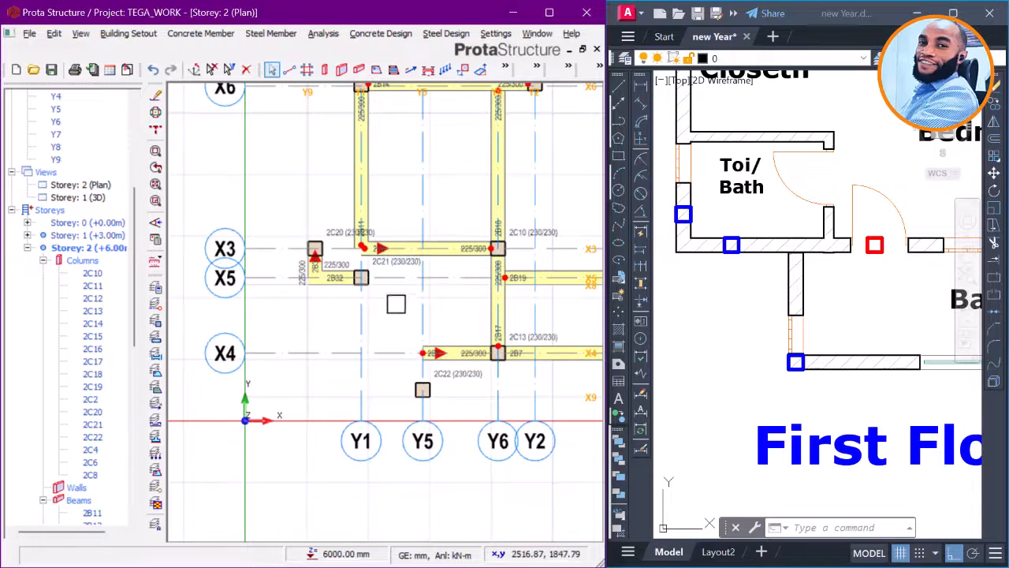
Step: Add a 225/300 beam along axis Y5 from X9 to X5, using beam 2B8's properties and without splitting it at supporting spans
{"action": "right_click", "coordinate": [452, 336]}
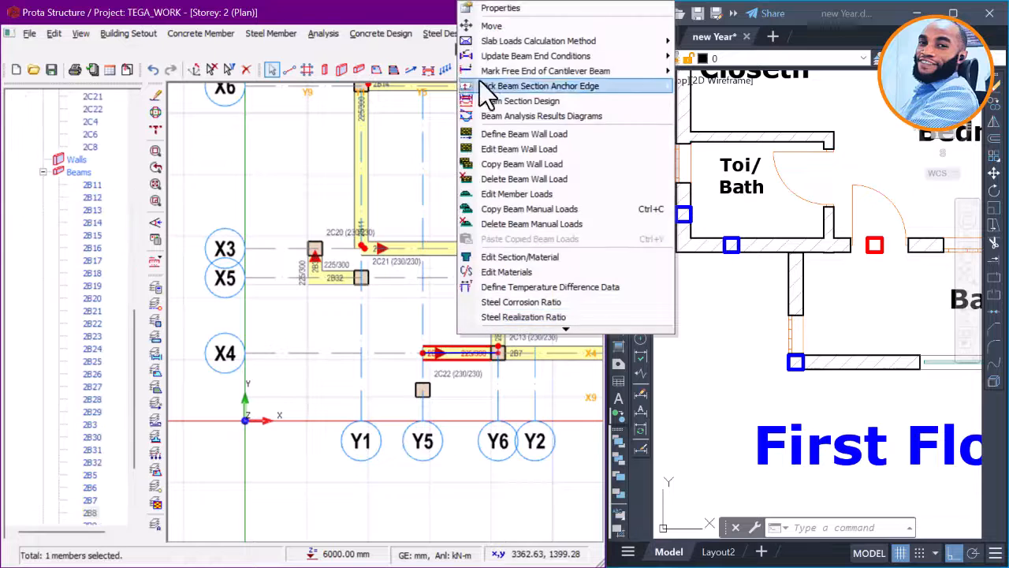
{"action": "left_click", "coordinate": [492, 10]}
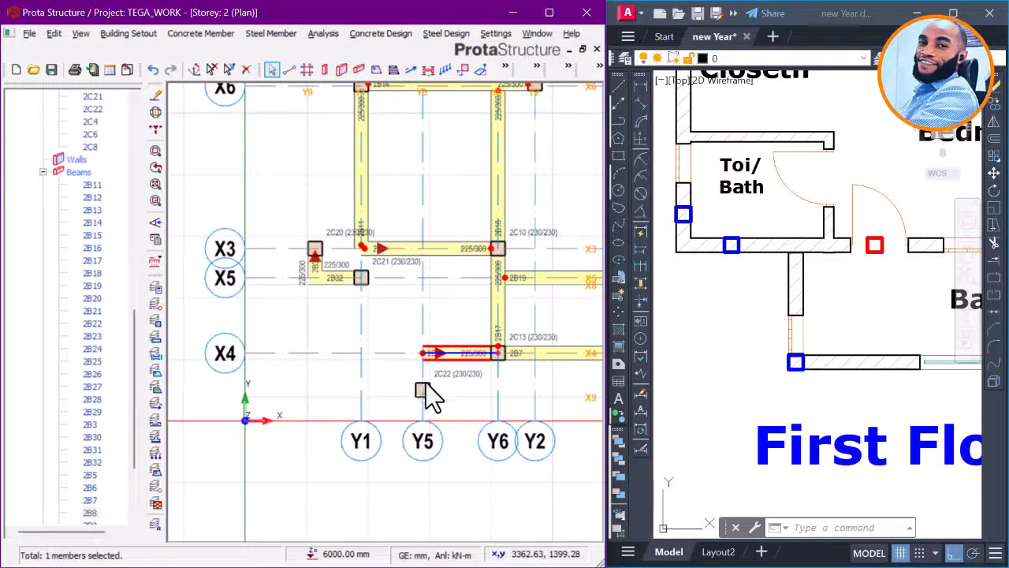
{"action": "scroll", "coordinate": [421, 392], "scroll_direction": "up", "scroll_amount": 2}
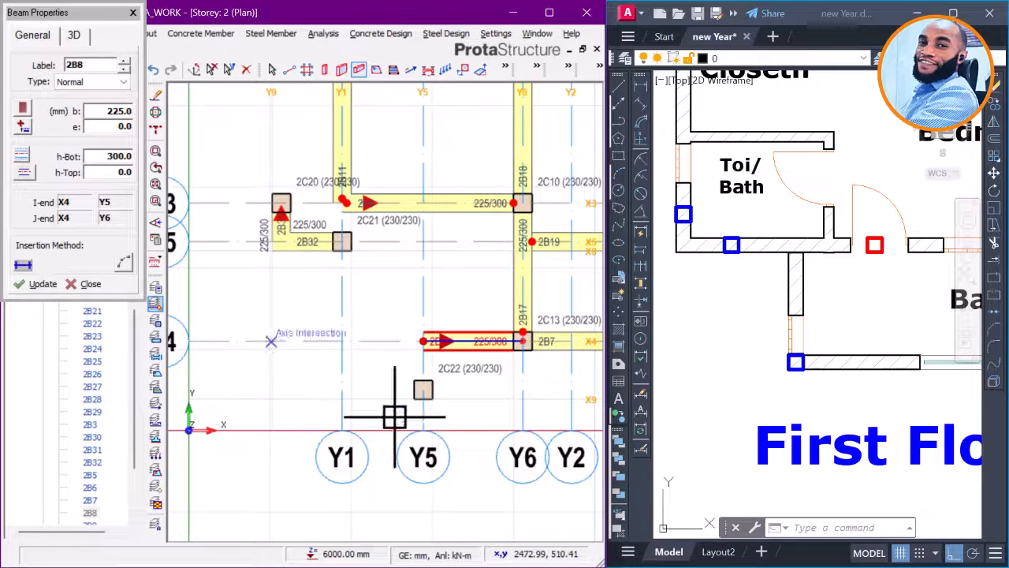
{"action": "left_click", "coordinate": [423, 392]}
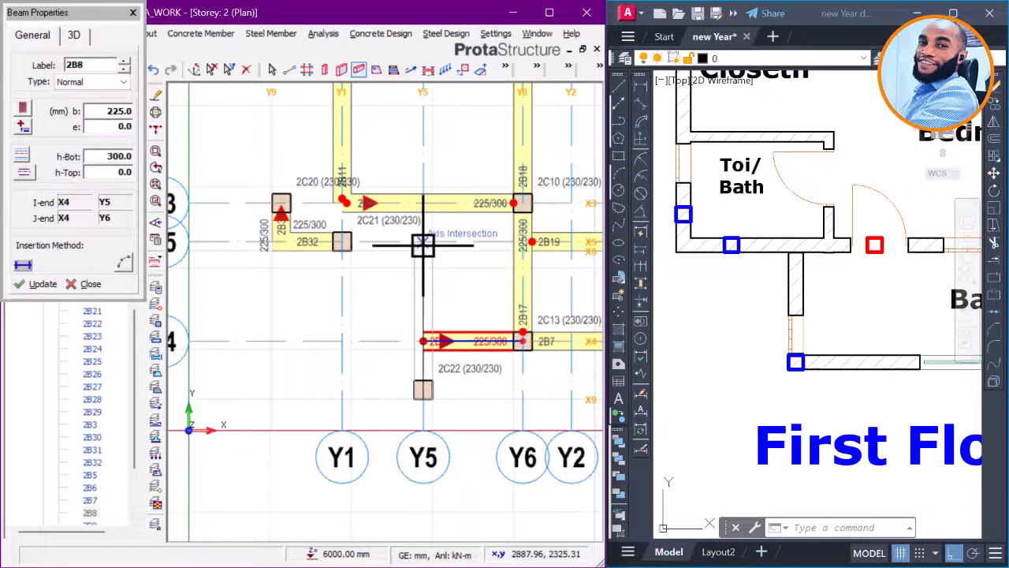
{"action": "left_click", "coordinate": [423, 244]}
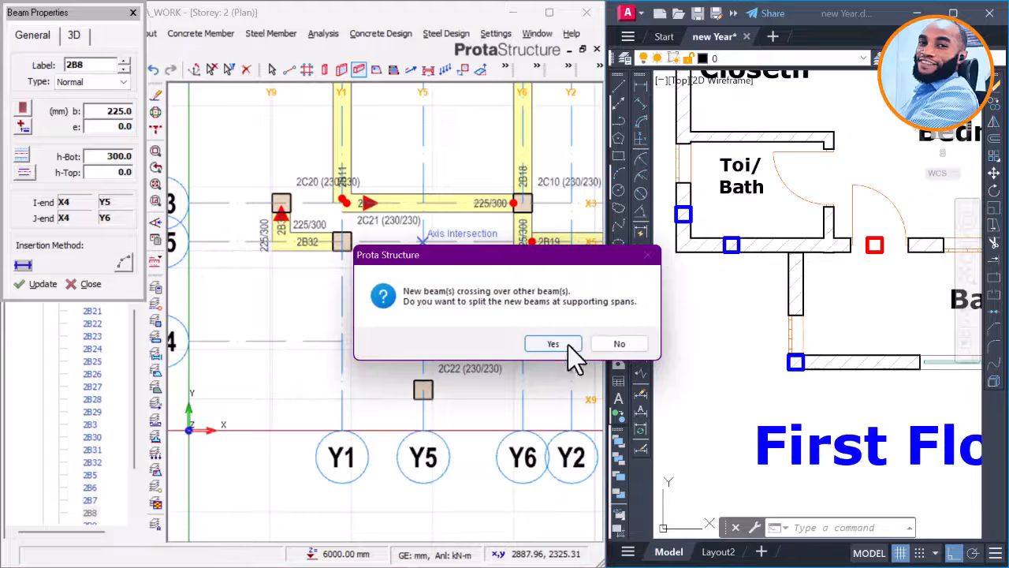
{"action": "left_click", "coordinate": [600, 346]}
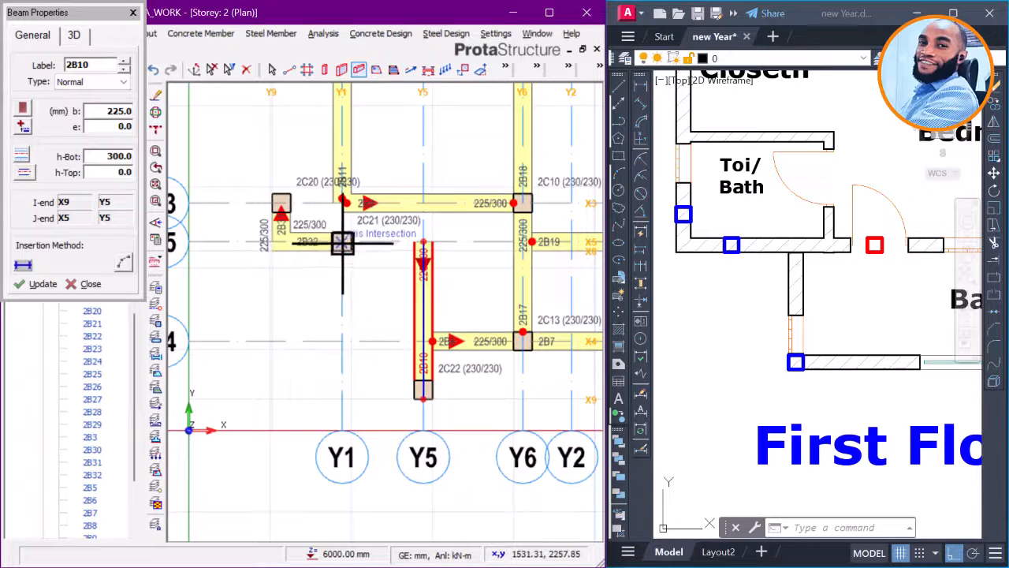
Step: Add a 225/300 beam along axis X5 between the Y1 column and the end of the Y5 beam
{"action": "scroll", "coordinate": [423, 241], "scroll_direction": "up", "scroll_amount": 4}
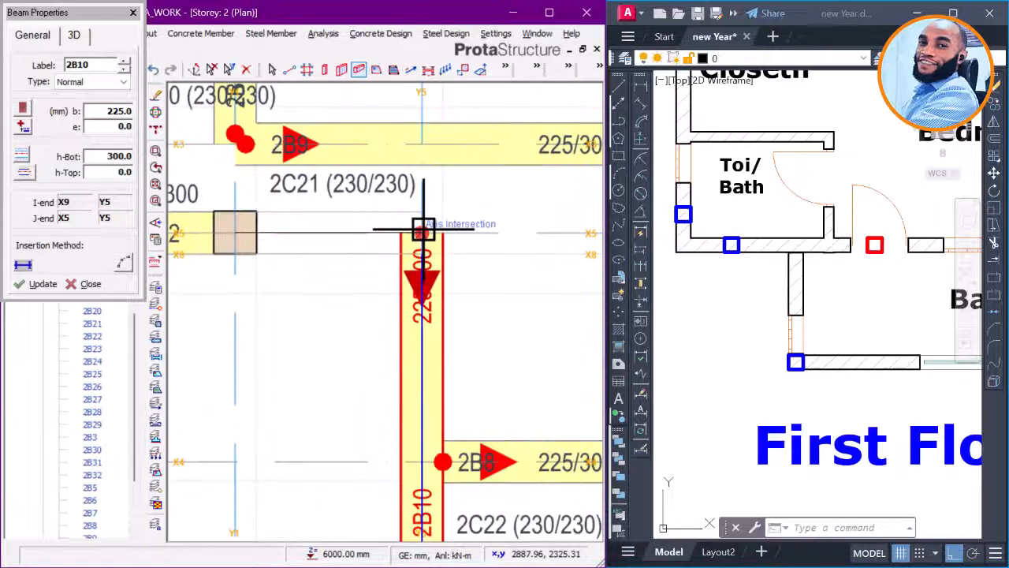
{"action": "left_click", "coordinate": [423, 231]}
{"action": "scroll", "coordinate": [421, 276], "scroll_direction": "down", "scroll_amount": 4}
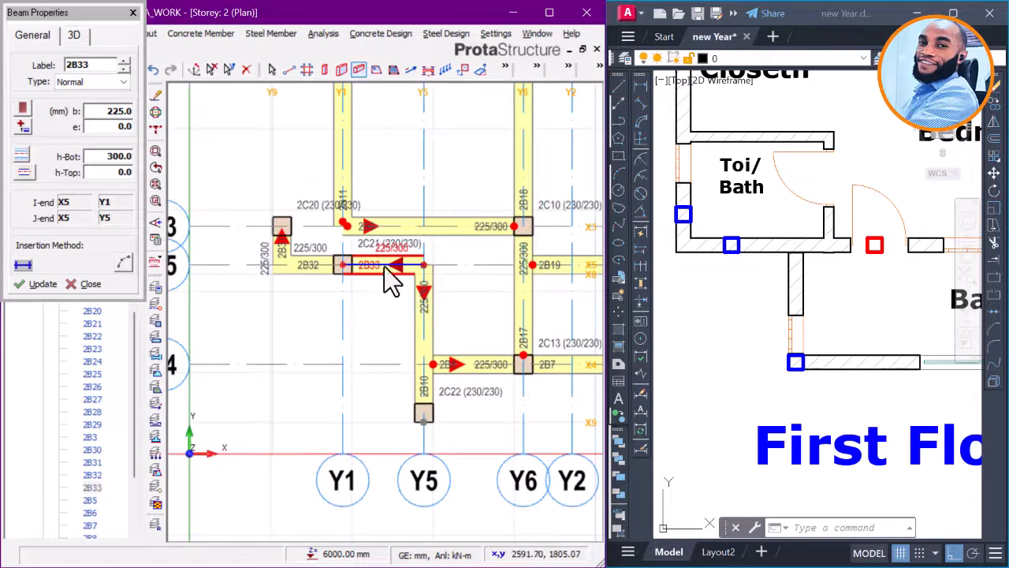
{"action": "key", "text": "Escape"}
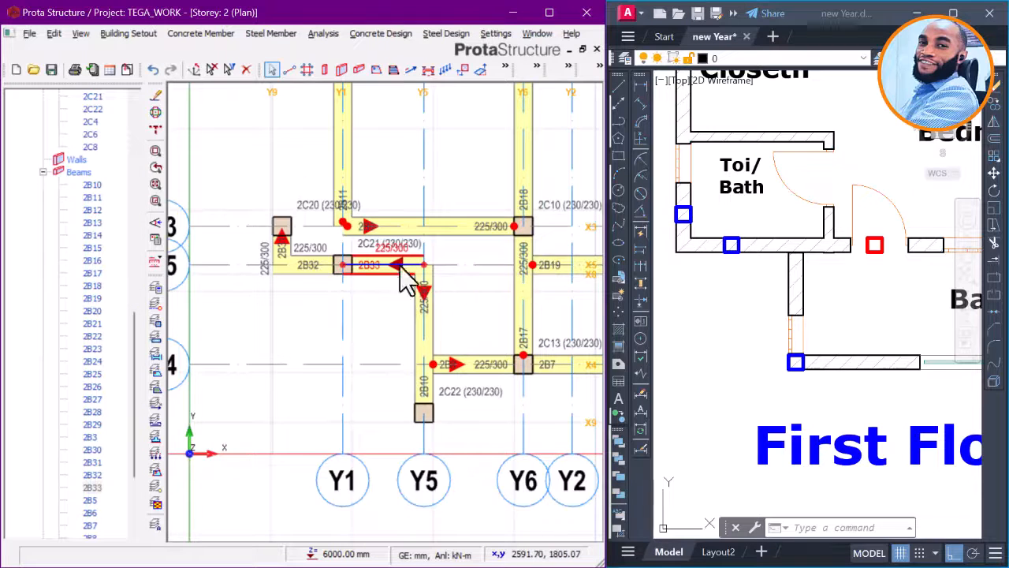
Step: Compare the Storey 2 beams and columns around the balcony with the balcony walls on the AutoCAD first floor plan
{"action": "scroll", "coordinate": [401, 268], "scroll_direction": "up", "scroll_amount": 1}
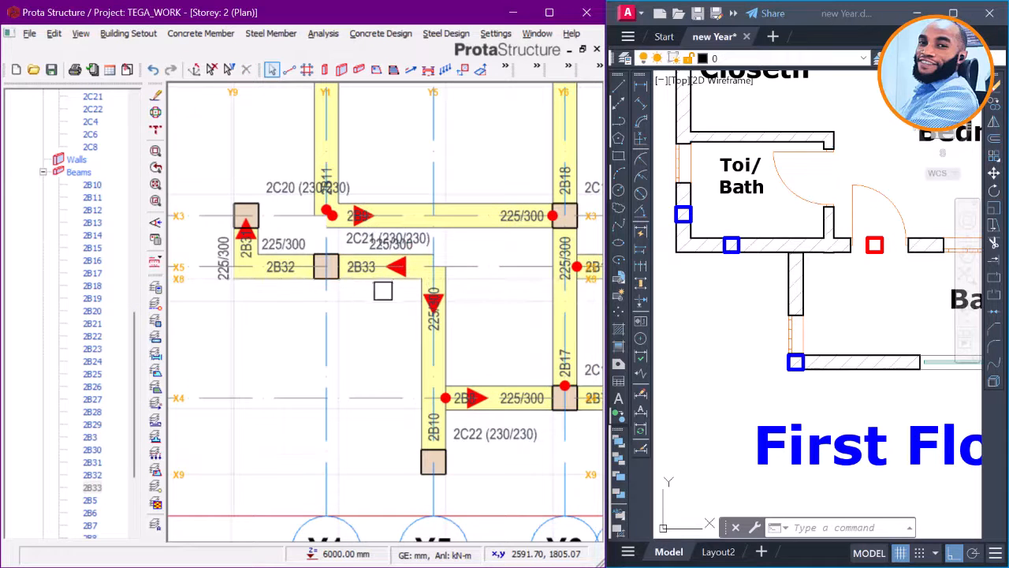
{"action": "scroll", "coordinate": [303, 317], "scroll_direction": "down", "scroll_amount": 4}
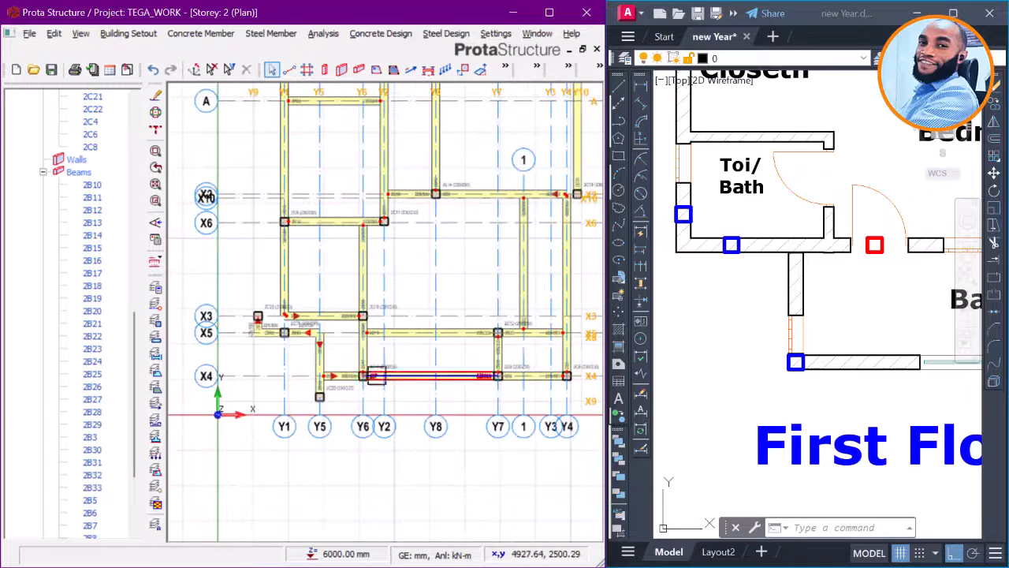
{"action": "scroll", "coordinate": [334, 400], "scroll_direction": "up", "scroll_amount": 3}
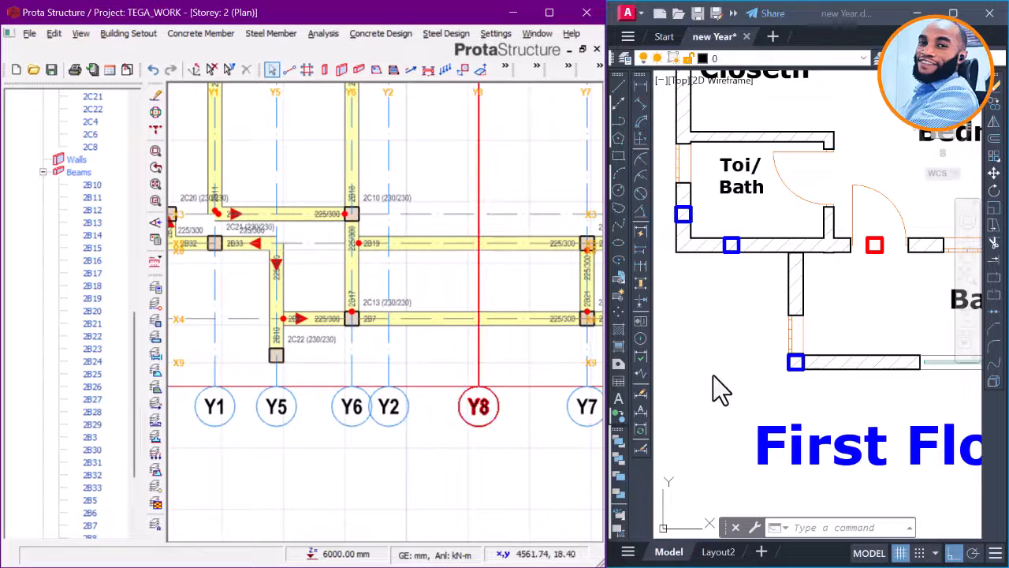
{"action": "scroll", "coordinate": [713, 370], "scroll_direction": "down", "scroll_amount": 5}
{"action": "scroll", "coordinate": [715, 364], "scroll_direction": "up", "scroll_amount": 3}
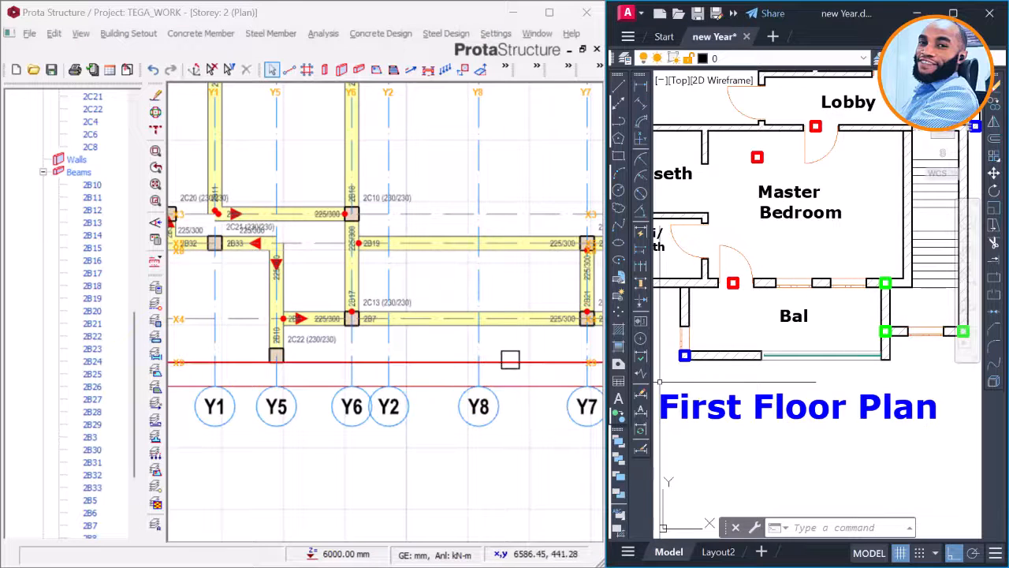
{"action": "scroll", "coordinate": [432, 357], "scroll_direction": "down", "scroll_amount": 1}
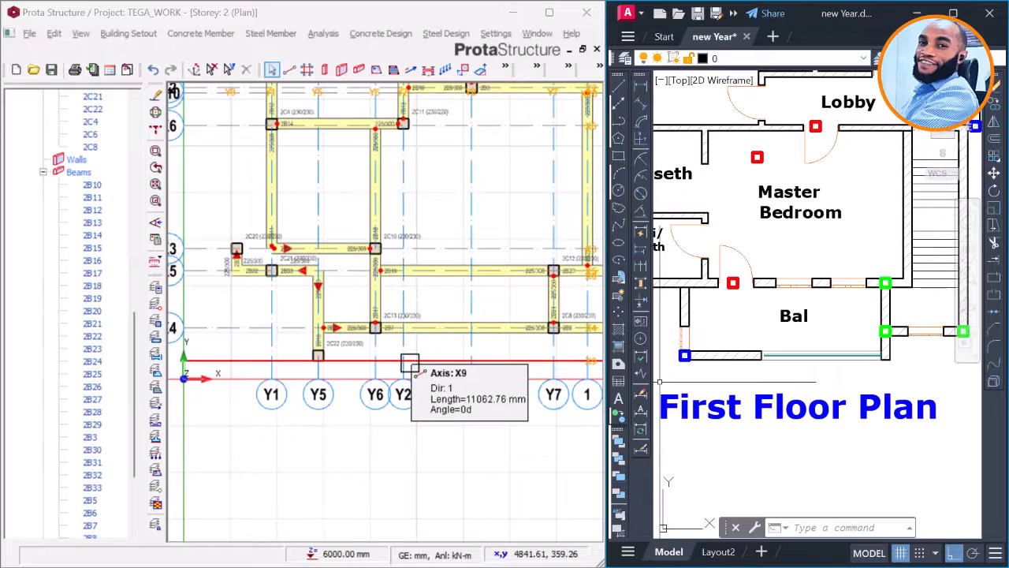
{"action": "left_click", "coordinate": [732, 338]}
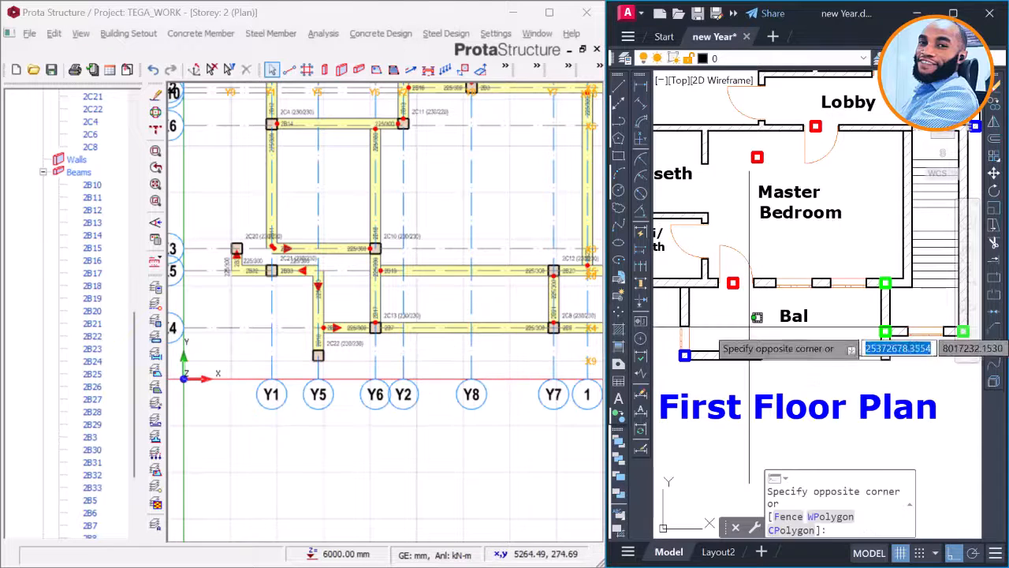
{"action": "scroll", "coordinate": [737, 335], "scroll_direction": "down", "scroll_amount": 2}
{"action": "scroll", "coordinate": [739, 315], "scroll_direction": "up", "scroll_amount": 2}
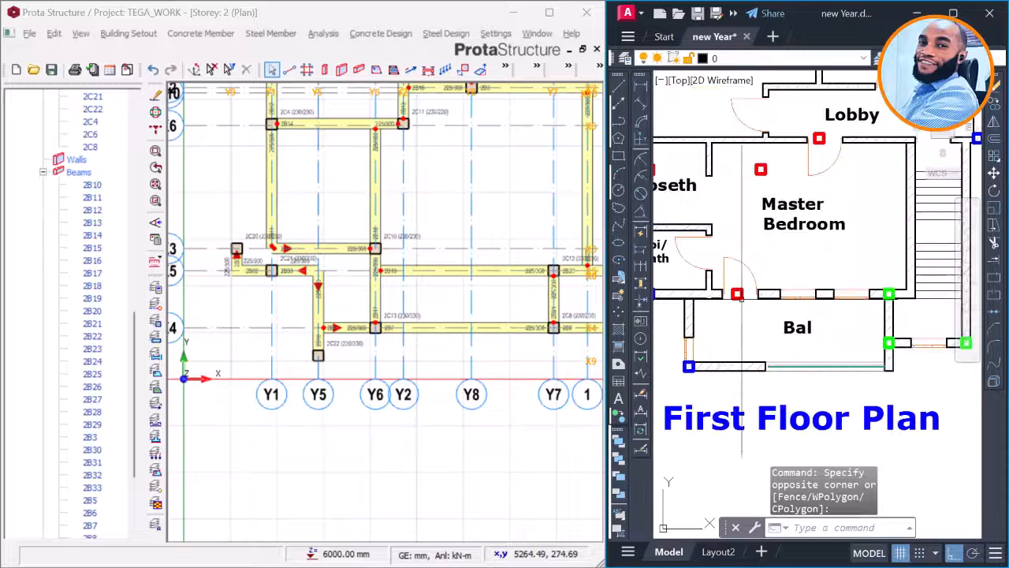
{"action": "scroll", "coordinate": [394, 311], "scroll_direction": "down", "scroll_amount": 1}
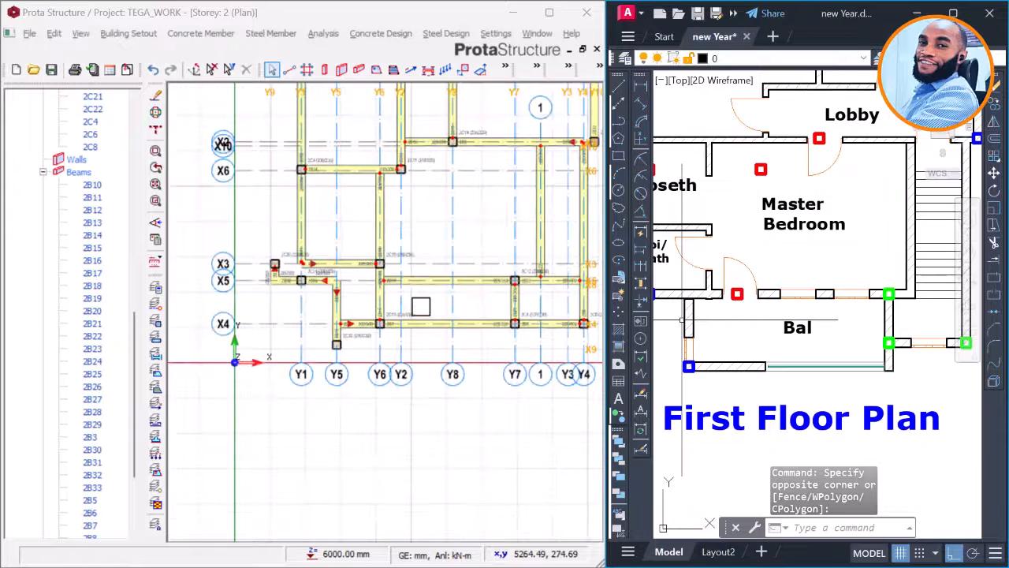
{"action": "scroll", "coordinate": [383, 345], "scroll_direction": "down", "scroll_amount": 2}
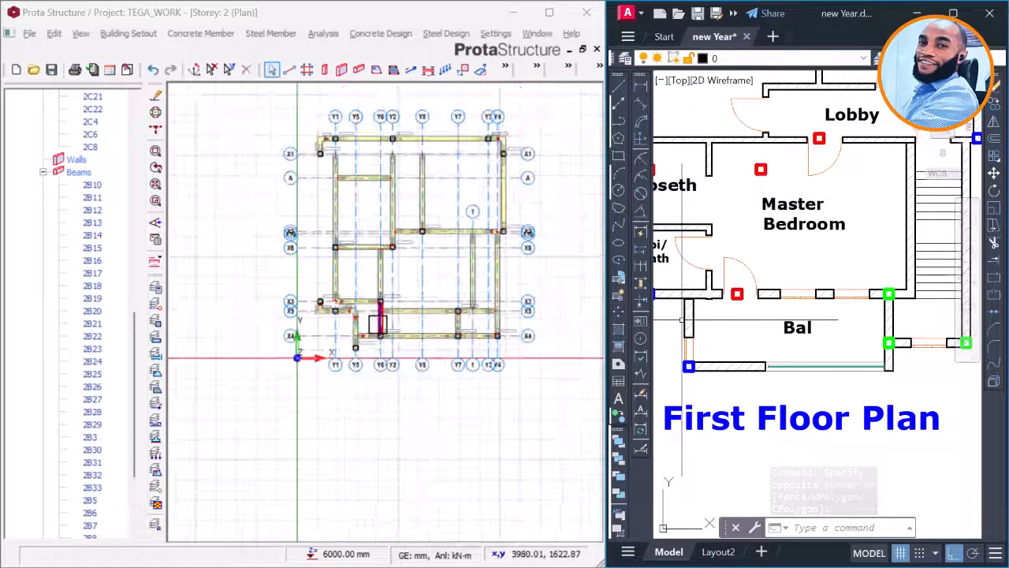
{"action": "scroll", "coordinate": [378, 324], "scroll_direction": "up", "scroll_amount": 2}
Step: Open the Storey 1 plan and compare its framing around Y5, Y6 and X4 with the AutoCAD ground floor plan
{"action": "left_click_drag", "start_coordinate": [135, 322], "coordinate": [142, 199]}
{"action": "double_click", "coordinate": [110, 172]}
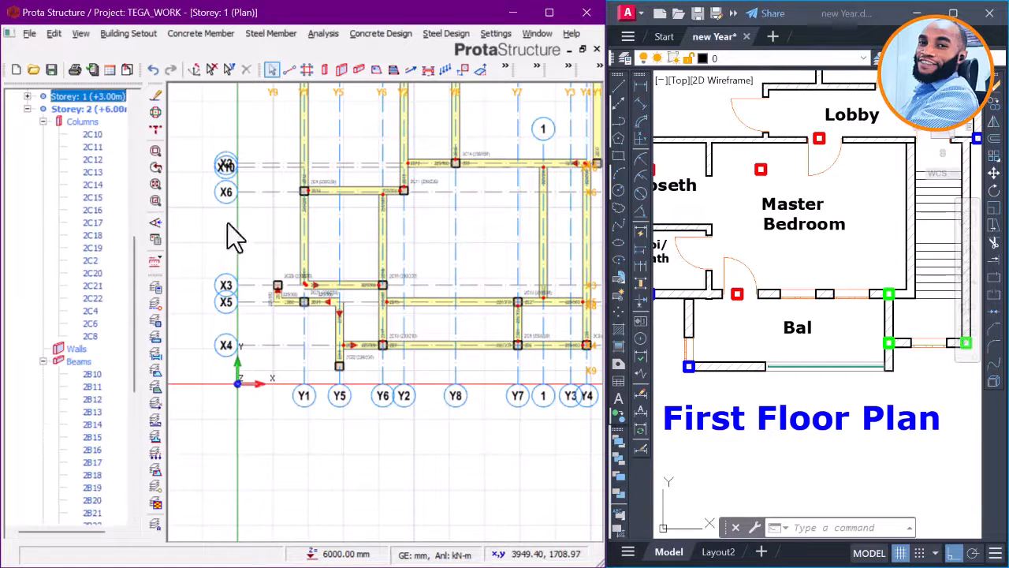
{"action": "left_click", "coordinate": [746, 337]}
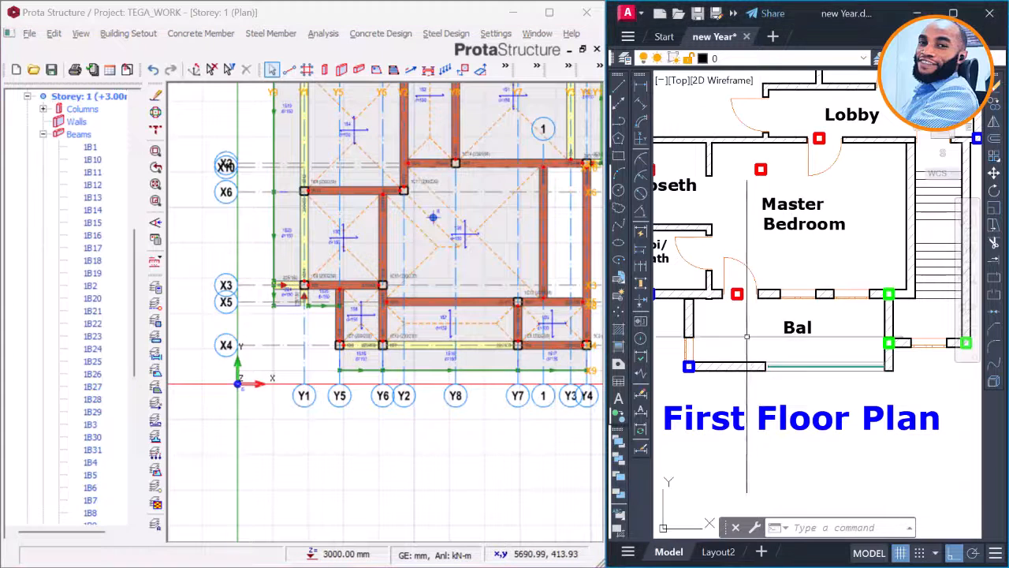
{"action": "scroll", "coordinate": [769, 355], "scroll_direction": "down", "scroll_amount": 6}
{"action": "scroll", "coordinate": [768, 355], "scroll_direction": "up", "scroll_amount": 8}
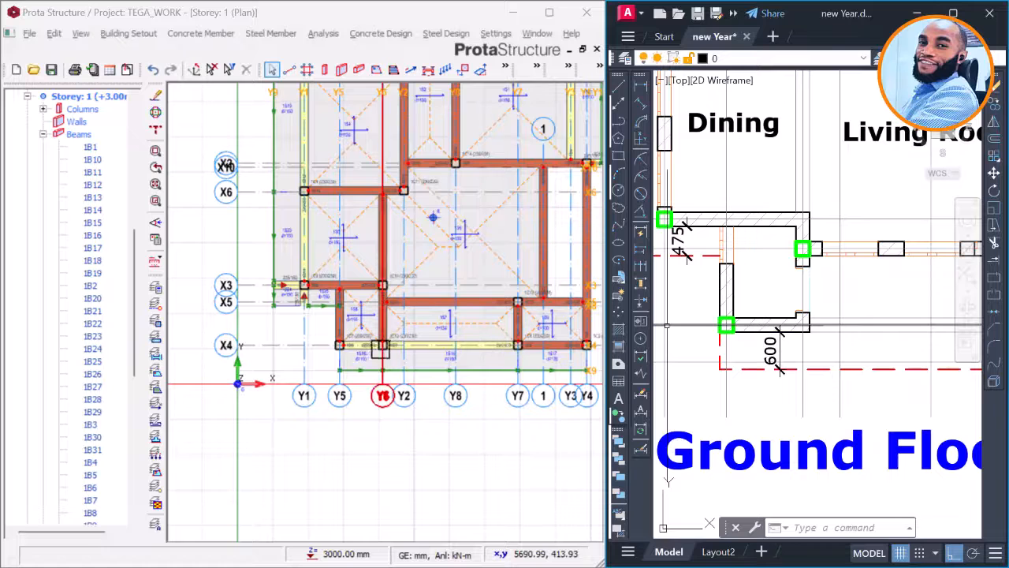
{"action": "scroll", "coordinate": [339, 346], "scroll_direction": "up", "scroll_amount": 2}
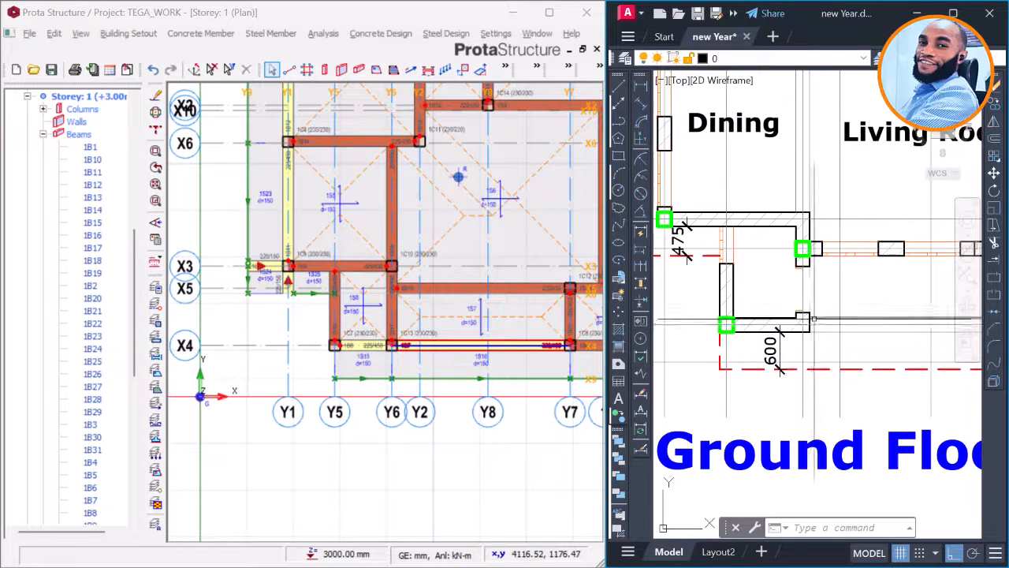
{"action": "scroll", "coordinate": [808, 319], "scroll_direction": "up", "scroll_amount": 2}
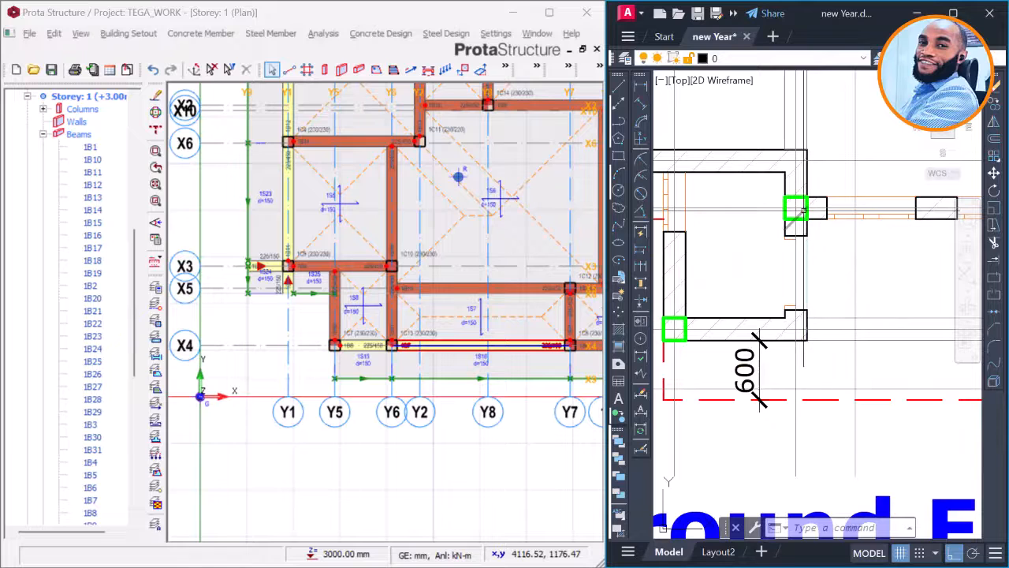
Step: In AutoCAD's ground floor plan, copy the green column marker beside the living room windows by its centre to the wall corner directly below
{"action": "left_click", "coordinate": [796, 207]}
{"action": "scroll", "coordinate": [812, 197], "scroll_direction": "up", "scroll_amount": 4}
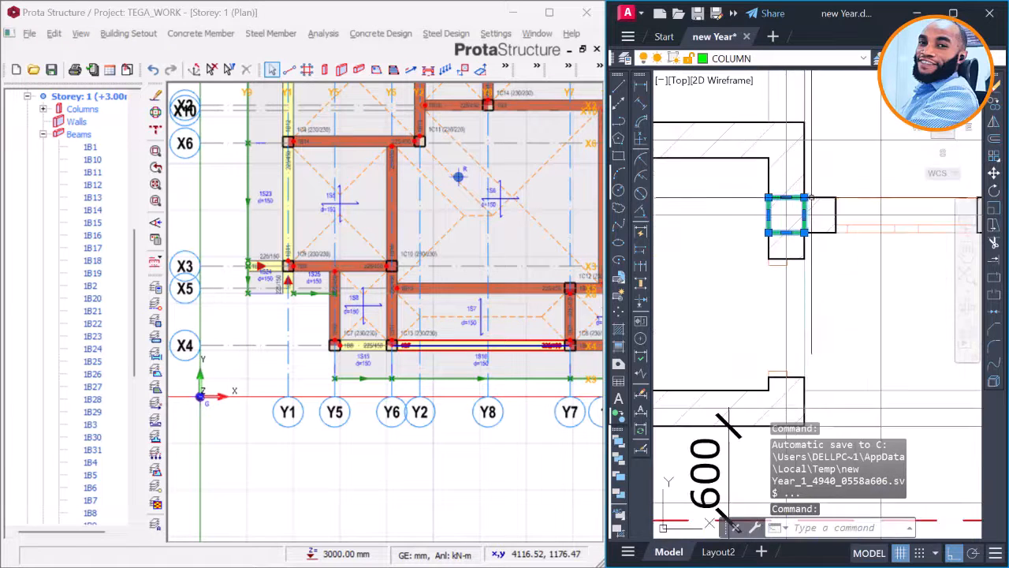
{"action": "type", "text": "co"}
{"action": "key", "text": "Return"}
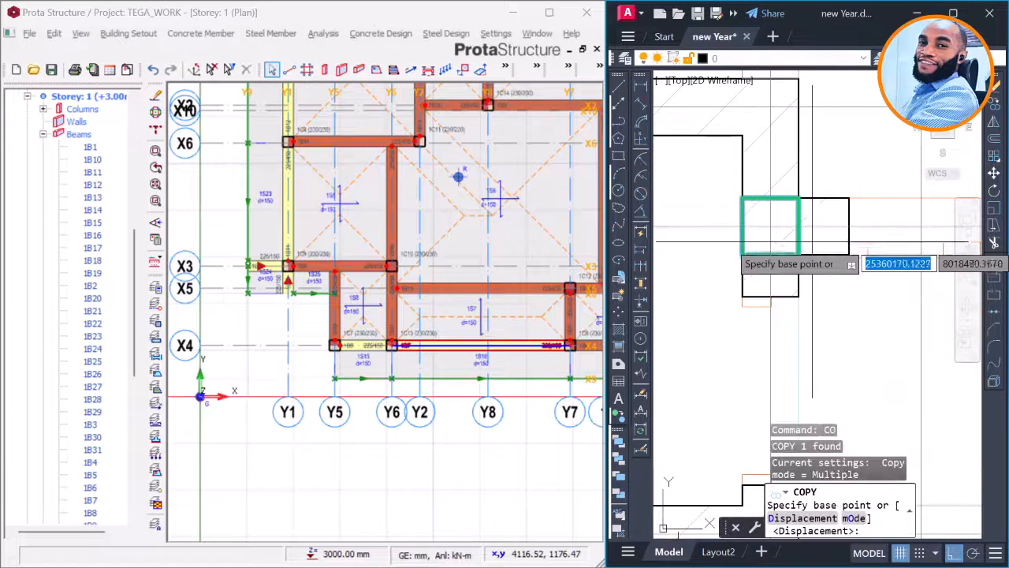
{"action": "left_click", "coordinate": [770, 227]}
{"action": "scroll", "coordinate": [776, 220], "scroll_direction": "down", "scroll_amount": 4}
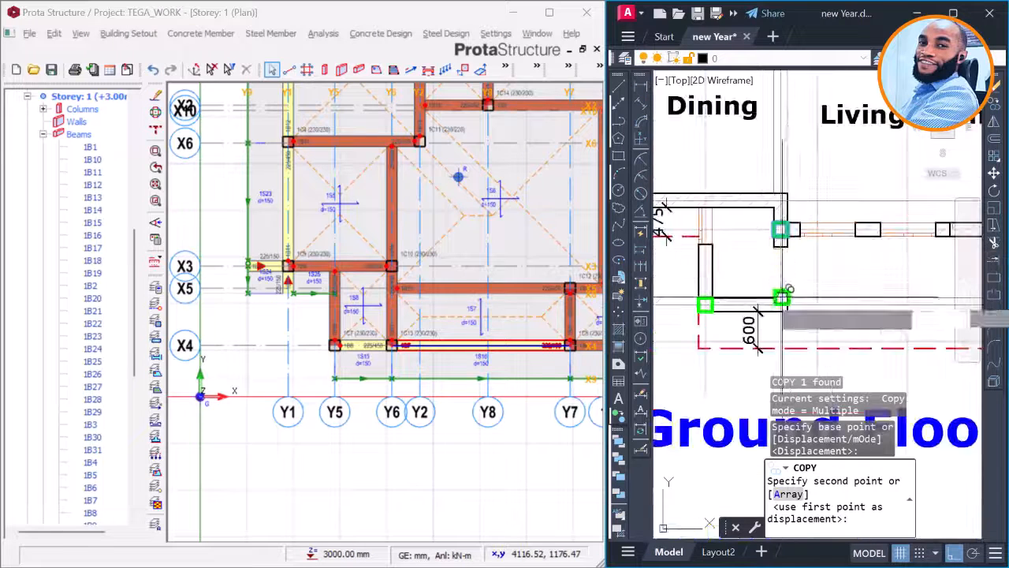
{"action": "scroll", "coordinate": [779, 298], "scroll_direction": "up", "scroll_amount": 4}
{"action": "left_click", "coordinate": [781, 315]}
{"action": "scroll", "coordinate": [780, 316], "scroll_direction": "down", "scroll_amount": 5}
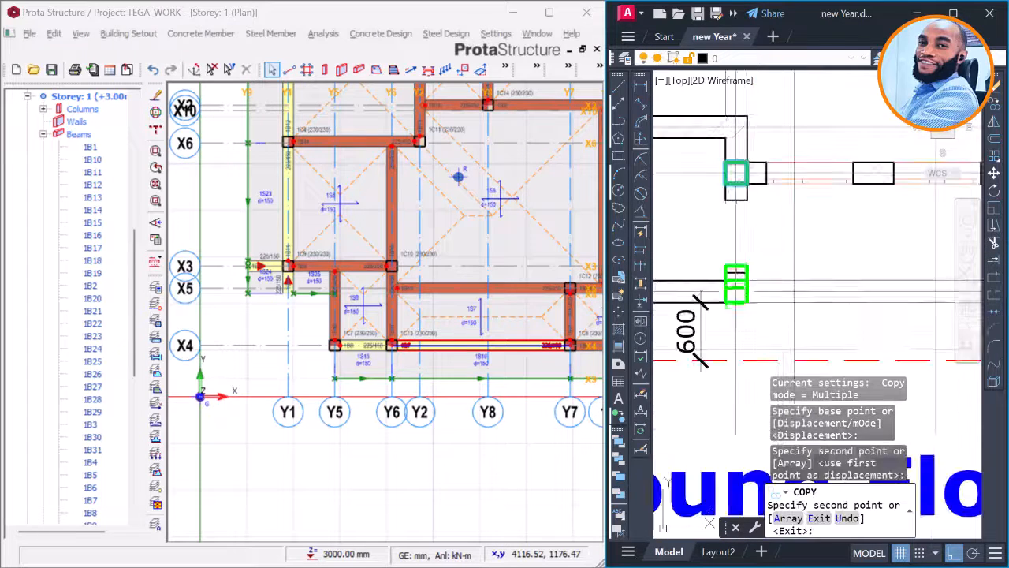
{"action": "key", "text": "Escape"}
Step: Try copying the new ground-floor marker into the first-floor balcony, based on the centre of the neighbouring wall-corner column, and erase the misplaced copy
{"action": "scroll", "coordinate": [717, 268], "scroll_direction": "up", "scroll_amount": 5}
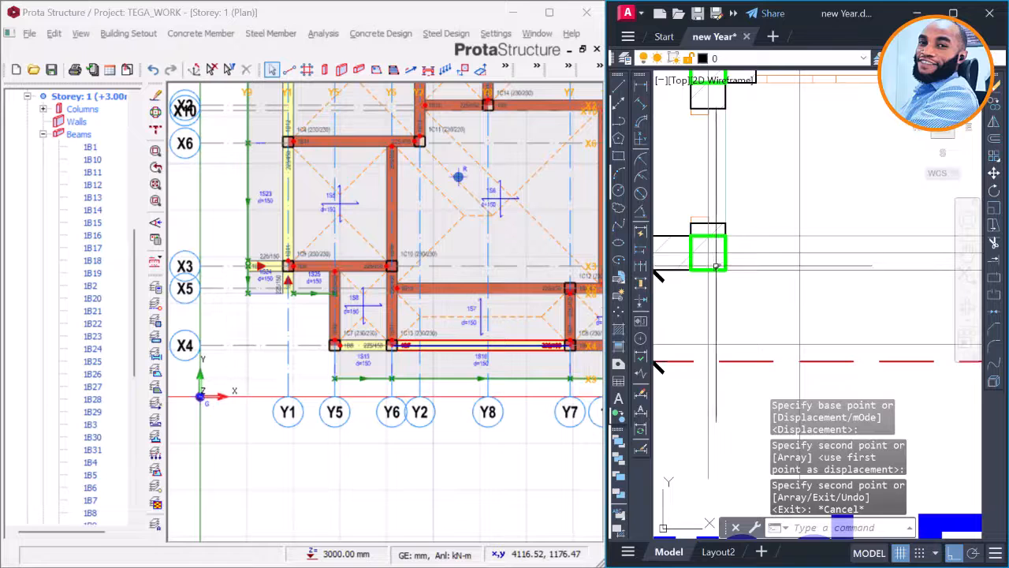
{"action": "left_click", "coordinate": [715, 269]}
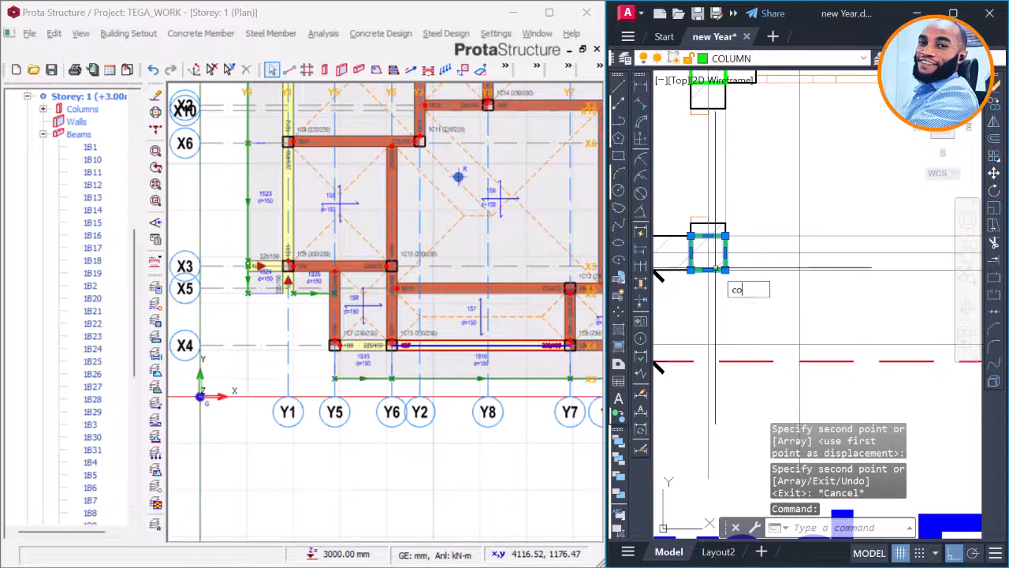
{"action": "type", "text": "co"}
{"action": "key", "text": "Return"}
{"action": "scroll", "coordinate": [714, 269], "scroll_direction": "down", "scroll_amount": 3}
{"action": "scroll", "coordinate": [826, 278], "scroll_direction": "up", "scroll_amount": 5}
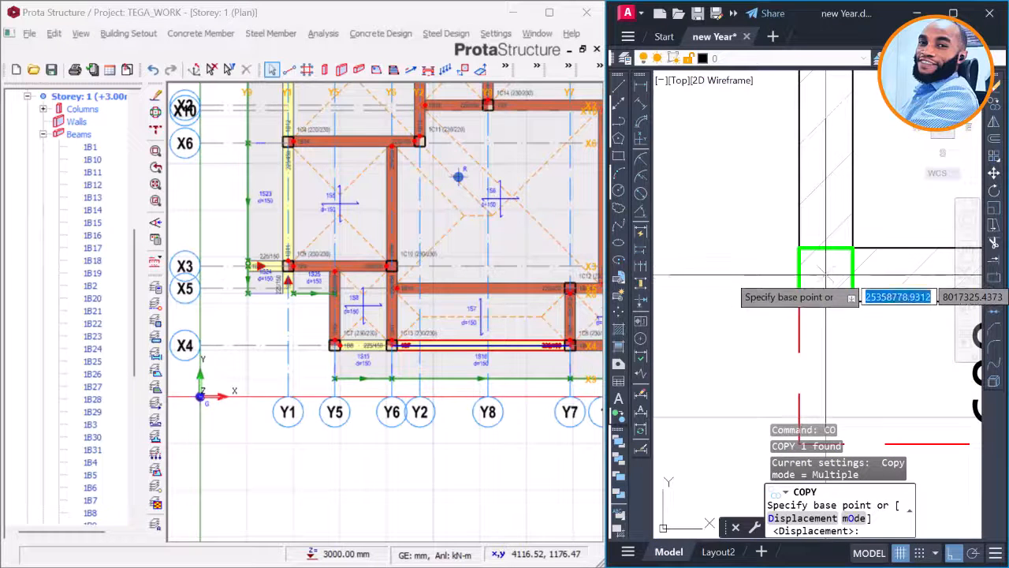
{"action": "left_click", "coordinate": [826, 278]}
{"action": "scroll", "coordinate": [737, 274], "scroll_direction": "down", "scroll_amount": 6}
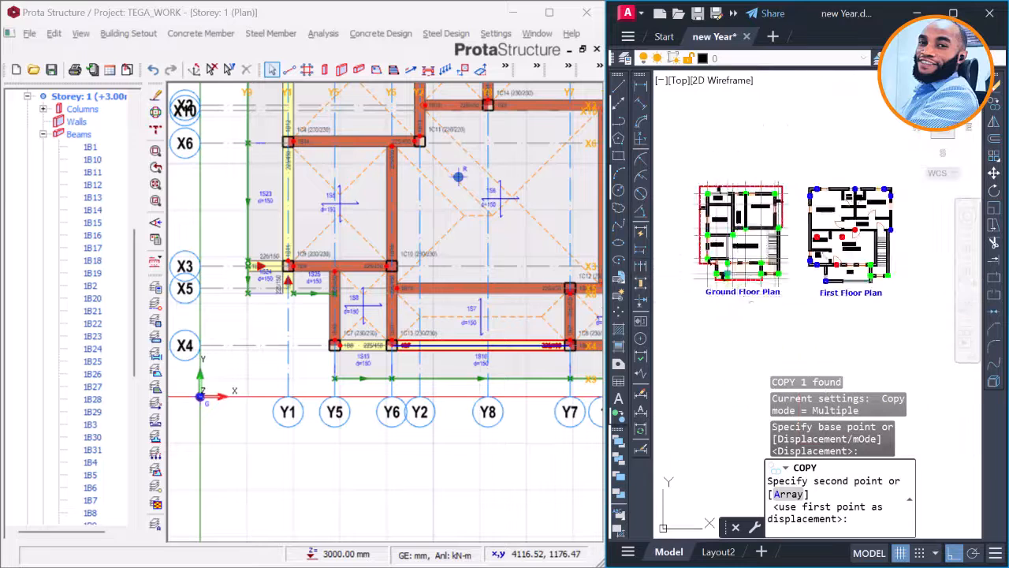
{"action": "scroll", "coordinate": [834, 278], "scroll_direction": "up", "scroll_amount": 10}
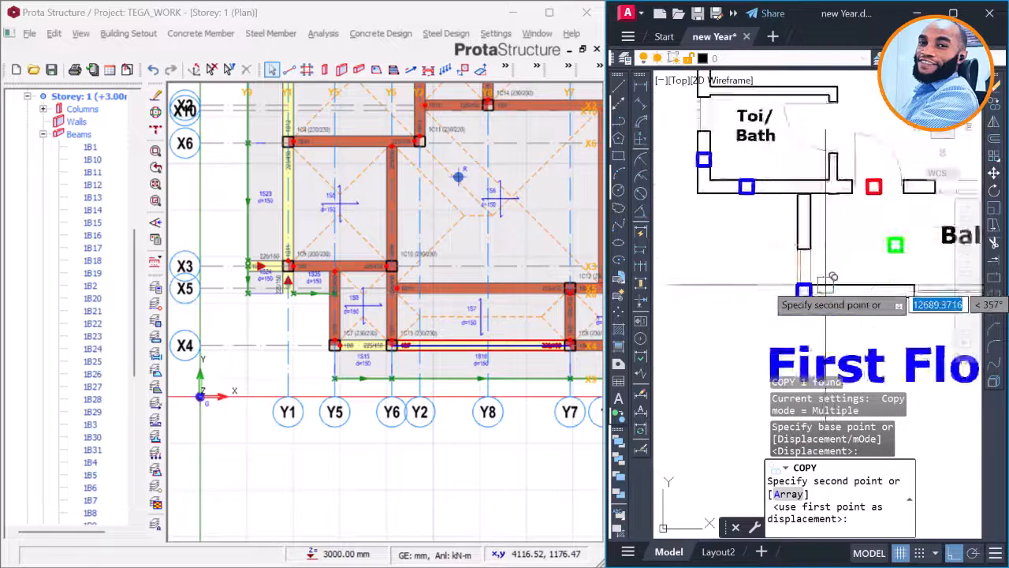
{"action": "scroll", "coordinate": [784, 296], "scroll_direction": "down", "scroll_amount": 3}
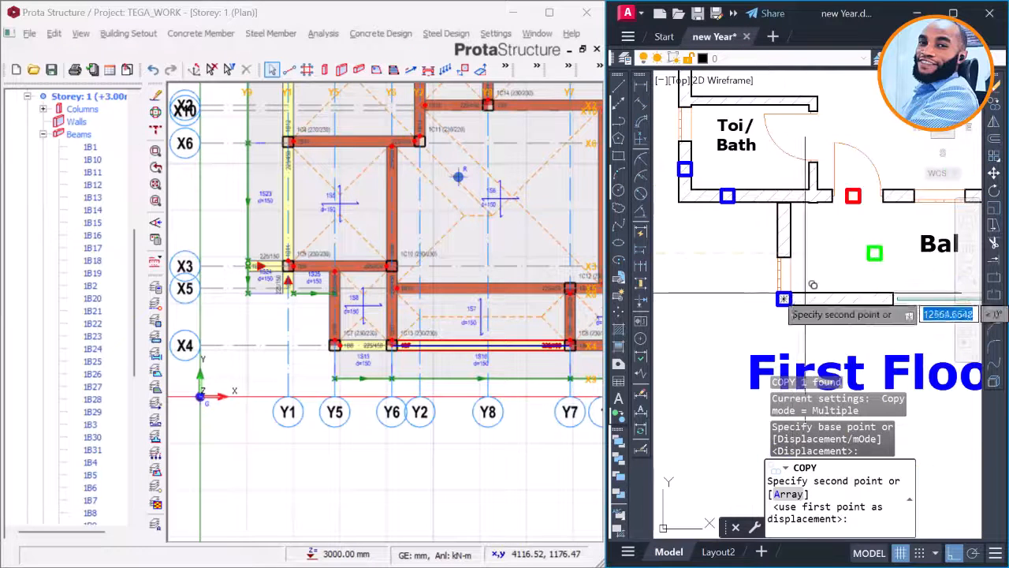
{"action": "scroll", "coordinate": [797, 252], "scroll_direction": "up", "scroll_amount": 3}
{"action": "scroll", "coordinate": [792, 248], "scroll_direction": "up", "scroll_amount": 2}
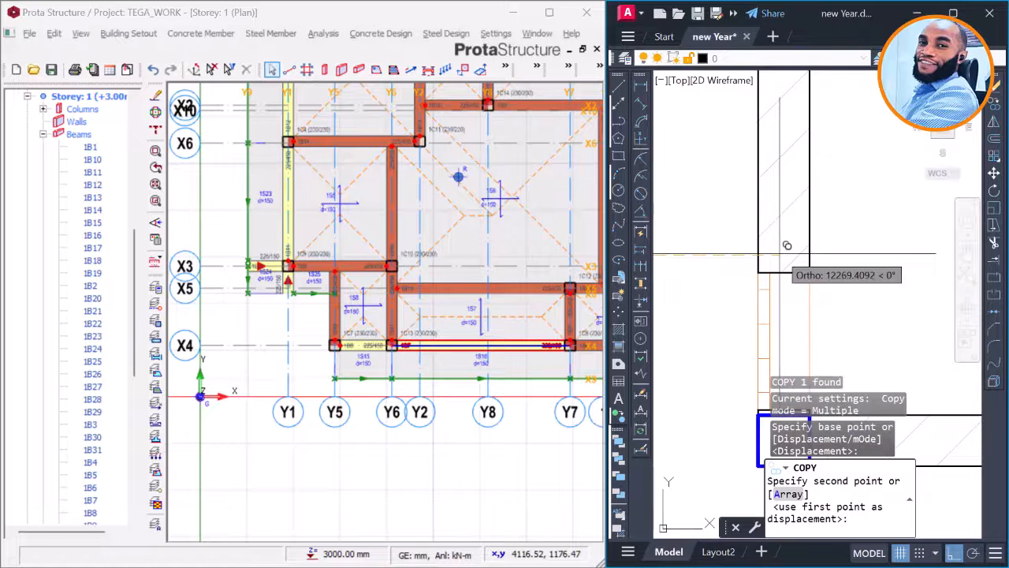
{"action": "left_click", "coordinate": [787, 246]}
{"action": "scroll", "coordinate": [789, 251], "scroll_direction": "down", "scroll_amount": 4}
{"action": "key", "text": "Escape"}
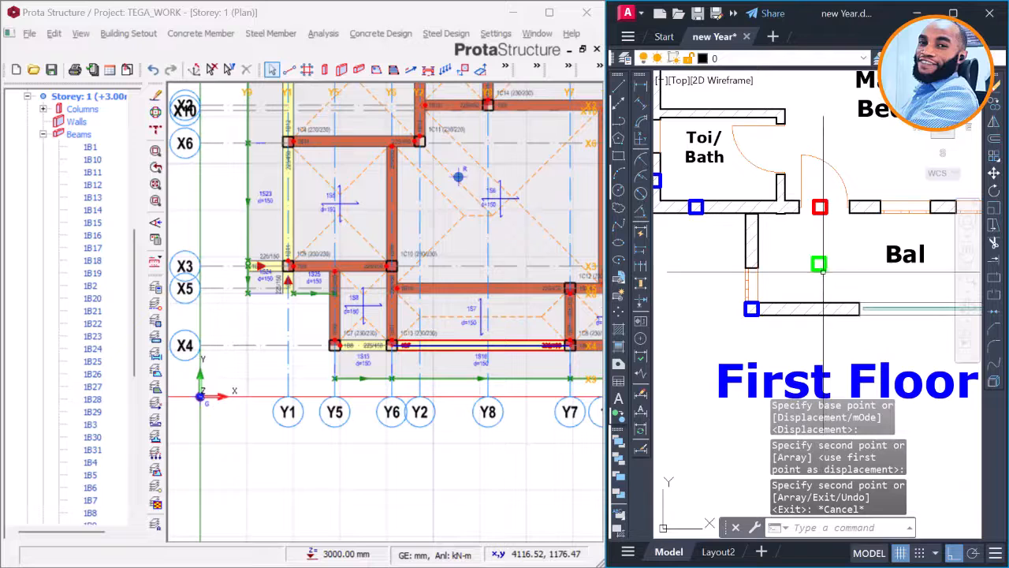
{"action": "left_click", "coordinate": [825, 257]}
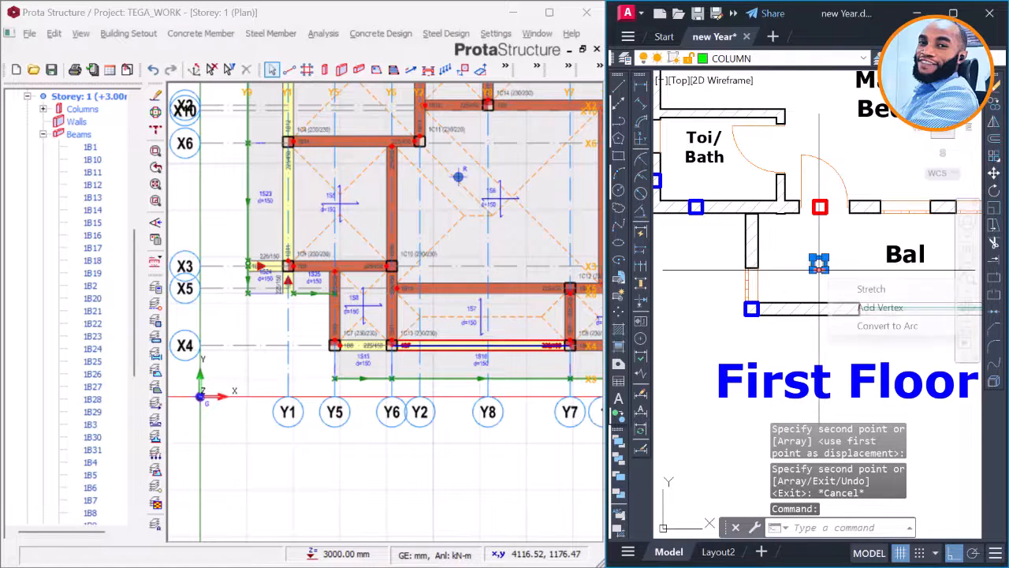
{"action": "key", "text": "Delete"}
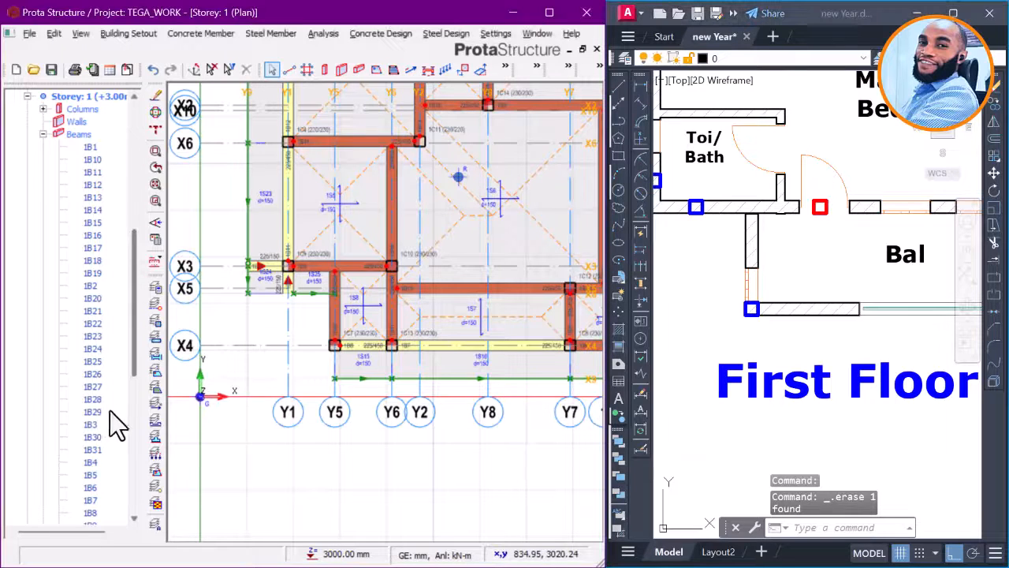
Step: Reopen the Storey 2 plan and examine its X4 beam line from Y6 to Y7 against the balcony's outer edge on the first floor plan
{"action": "scroll", "coordinate": [109, 402], "scroll_direction": "down", "scroll_amount": 10}
{"action": "left_click", "coordinate": [87, 513]}
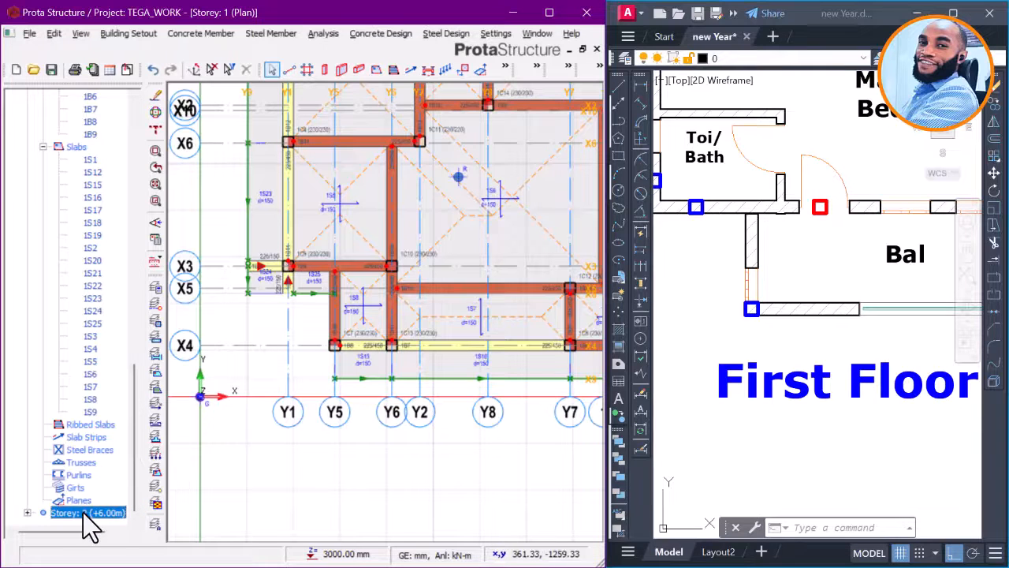
{"action": "double_click", "coordinate": [85, 514]}
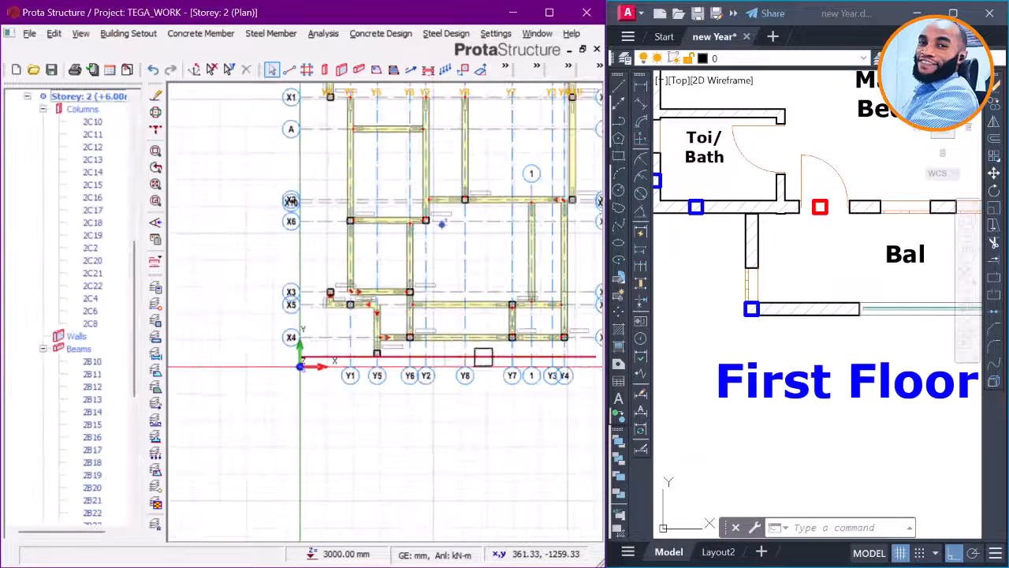
{"action": "middle_click_drag", "start_coordinate": [541, 359], "coordinate": [489, 348]}
{"action": "scroll", "coordinate": [488, 348], "scroll_direction": "up", "scroll_amount": 3}
{"action": "scroll", "coordinate": [724, 321], "scroll_direction": "down", "scroll_amount": 4}
{"action": "left_click", "coordinate": [758, 331]}
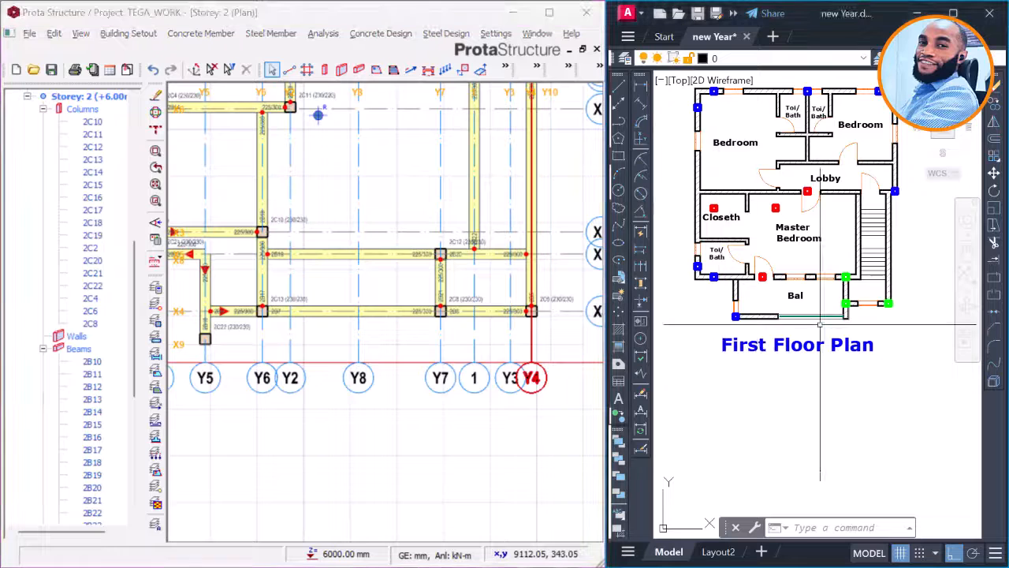
{"action": "scroll", "coordinate": [838, 309], "scroll_direction": "up", "scroll_amount": 4}
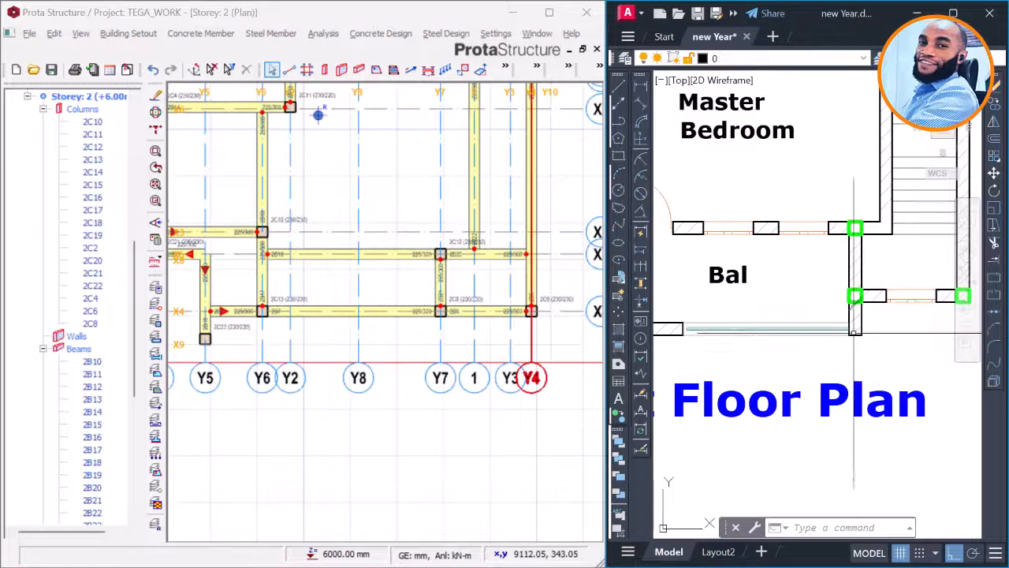
{"action": "scroll", "coordinate": [856, 329], "scroll_direction": "down", "scroll_amount": 3}
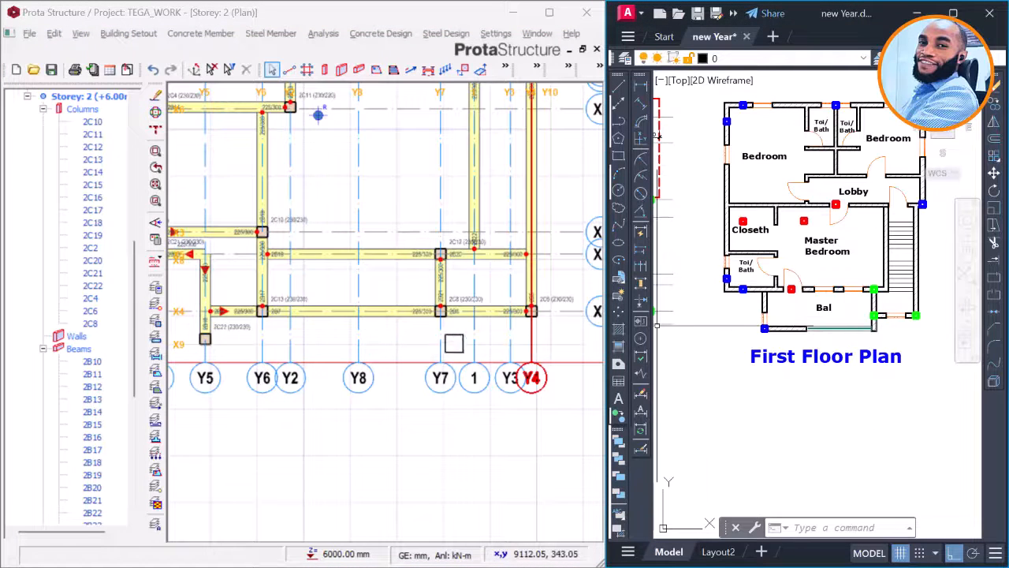
{"action": "scroll", "coordinate": [479, 325], "scroll_direction": "up", "scroll_amount": 1}
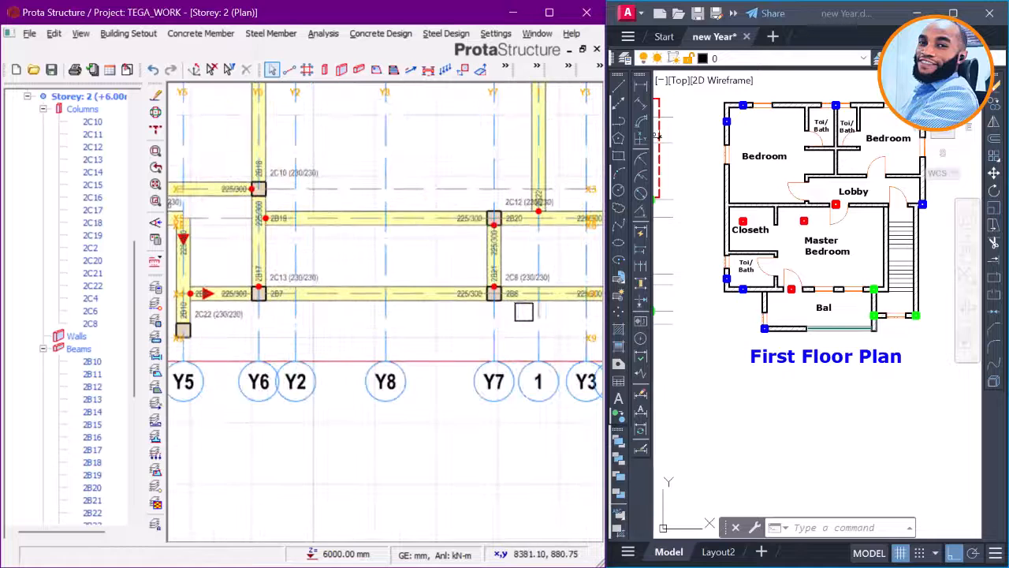
{"action": "scroll", "coordinate": [523, 312], "scroll_direction": "up", "scroll_amount": 1}
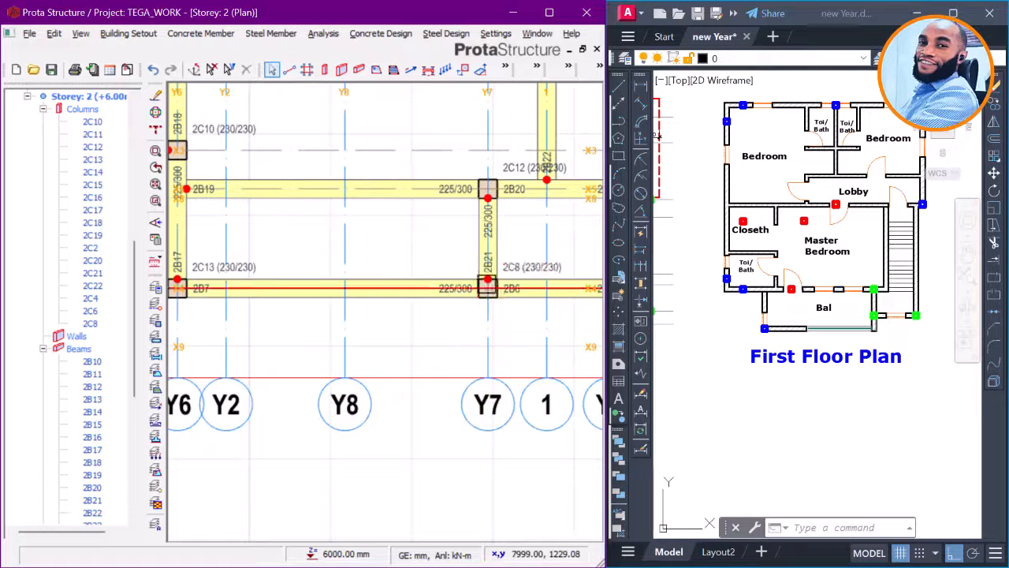
Step: Examine the balcony's outer edge and the adjoining column markers on the AutoCAD first floor plan
{"action": "scroll", "coordinate": [869, 312], "scroll_direction": "up", "scroll_amount": 4}
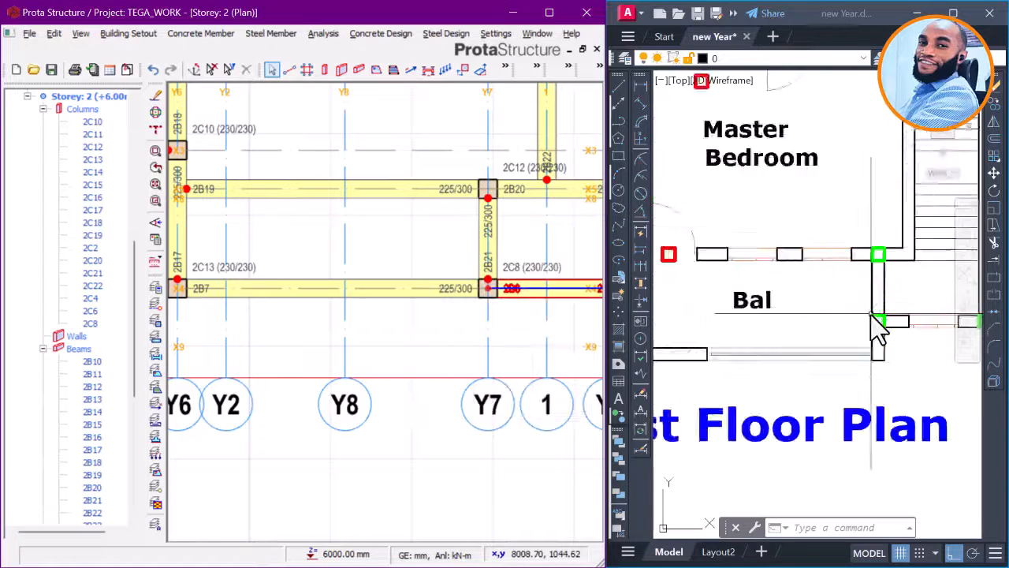
{"action": "scroll", "coordinate": [877, 329], "scroll_direction": "up", "scroll_amount": 2}
{"action": "scroll", "coordinate": [476, 301], "scroll_direction": "down", "scroll_amount": 3}
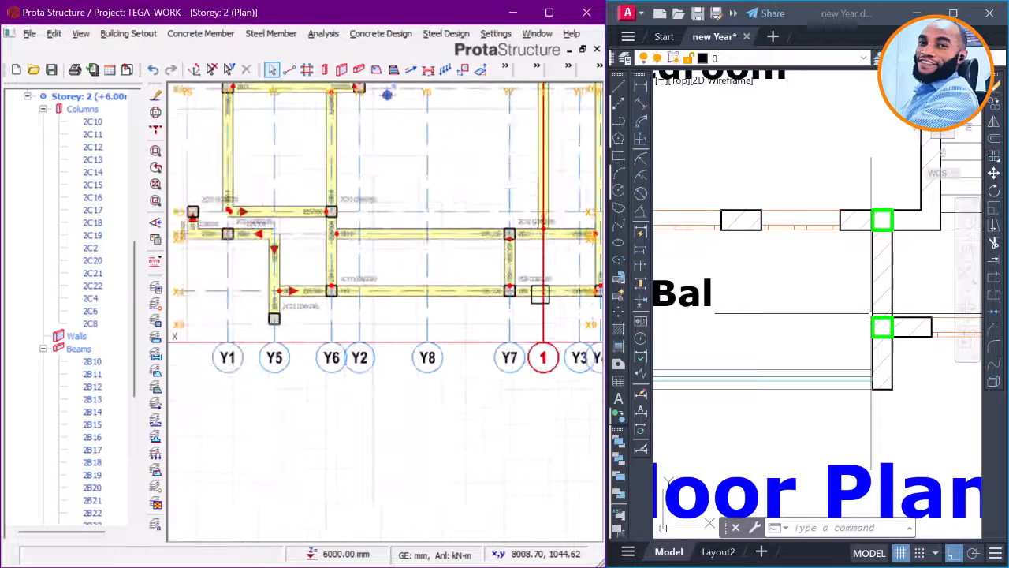
{"action": "scroll", "coordinate": [720, 362], "scroll_direction": "down", "scroll_amount": 4}
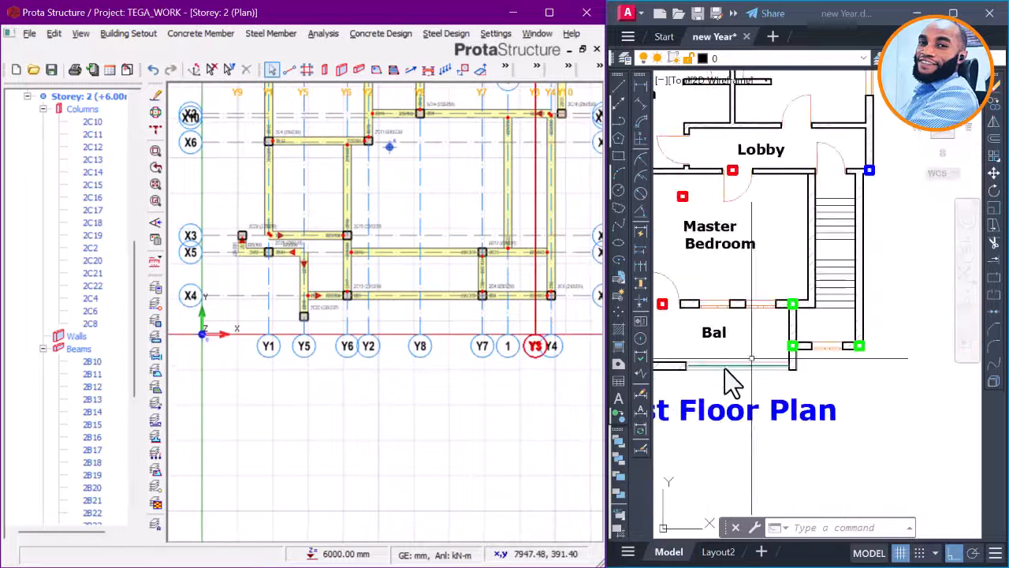
{"action": "middle_click_drag", "start_coordinate": [705, 376], "coordinate": [765, 379]}
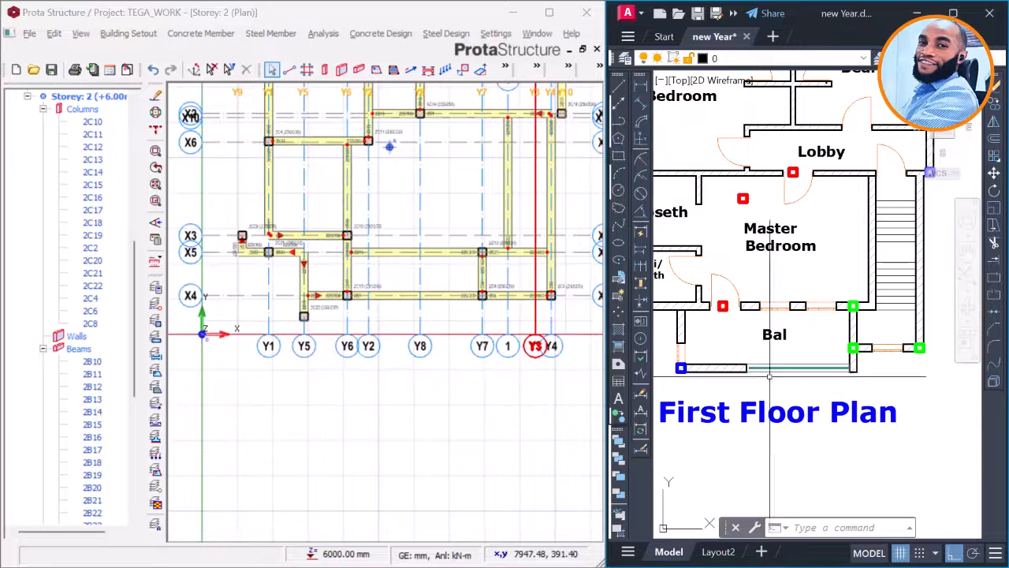
{"action": "scroll", "coordinate": [854, 376], "scroll_direction": "up", "scroll_amount": 2}
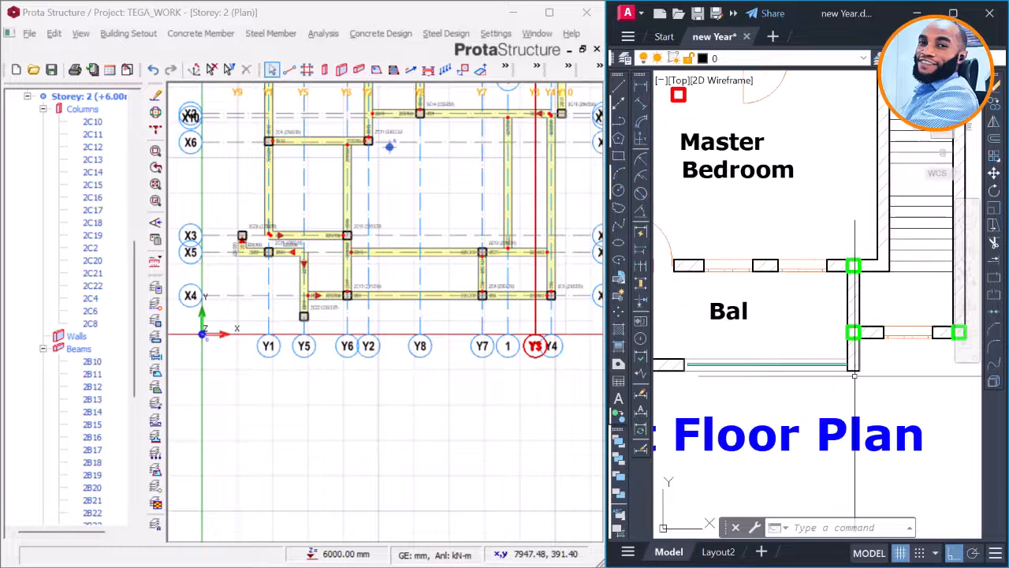
{"action": "mouse_move", "coordinate": [859, 373]}
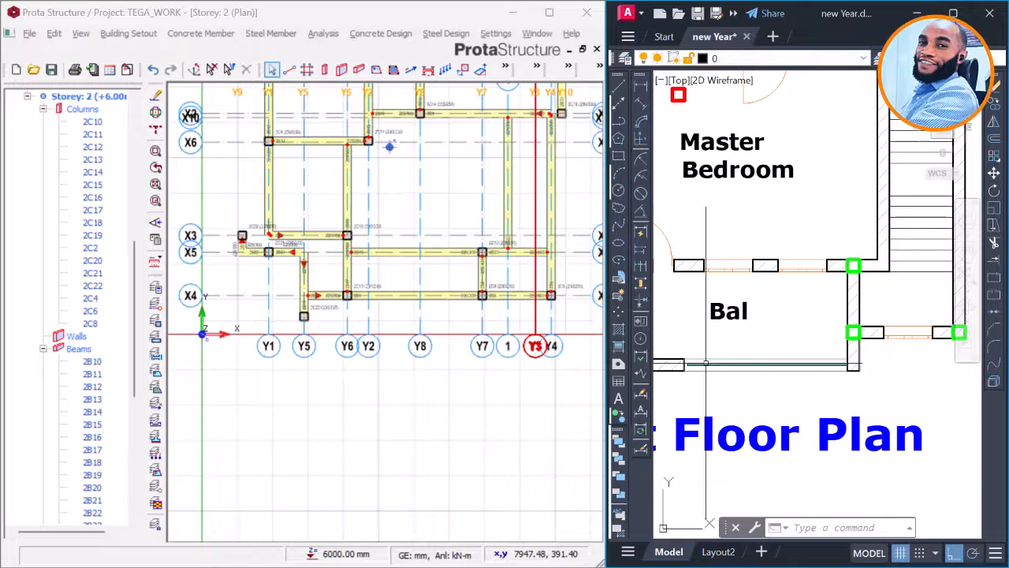
{"action": "scroll", "coordinate": [707, 361], "scroll_direction": "up", "scroll_amount": 2}
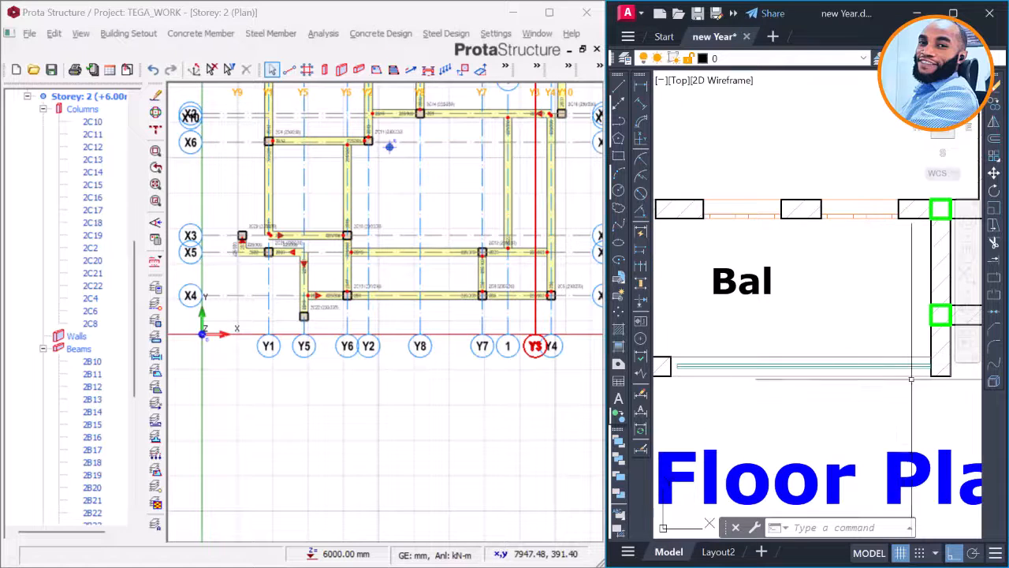
{"action": "scroll", "coordinate": [911, 379], "scroll_direction": "down", "scroll_amount": 2}
Step: Reuse the properties of the Y7 beam between X4 and X5 to add a 225 x 300 mm beam on Y7 between X9 and X4
{"action": "scroll", "coordinate": [505, 316], "scroll_direction": "up", "scroll_amount": 3}
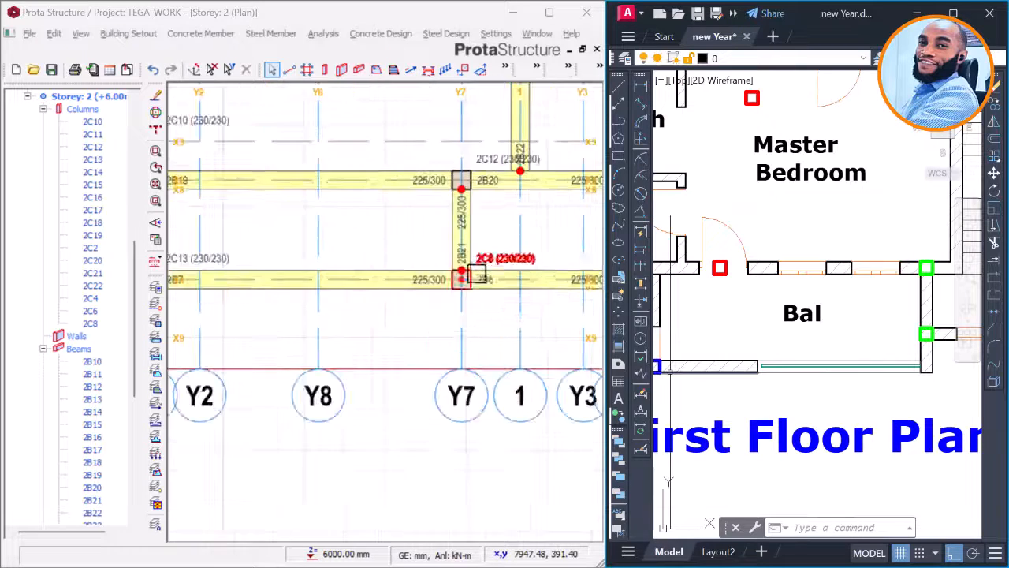
{"action": "left_click", "coordinate": [462, 229]}
{"action": "right_click", "coordinate": [476, 340]}
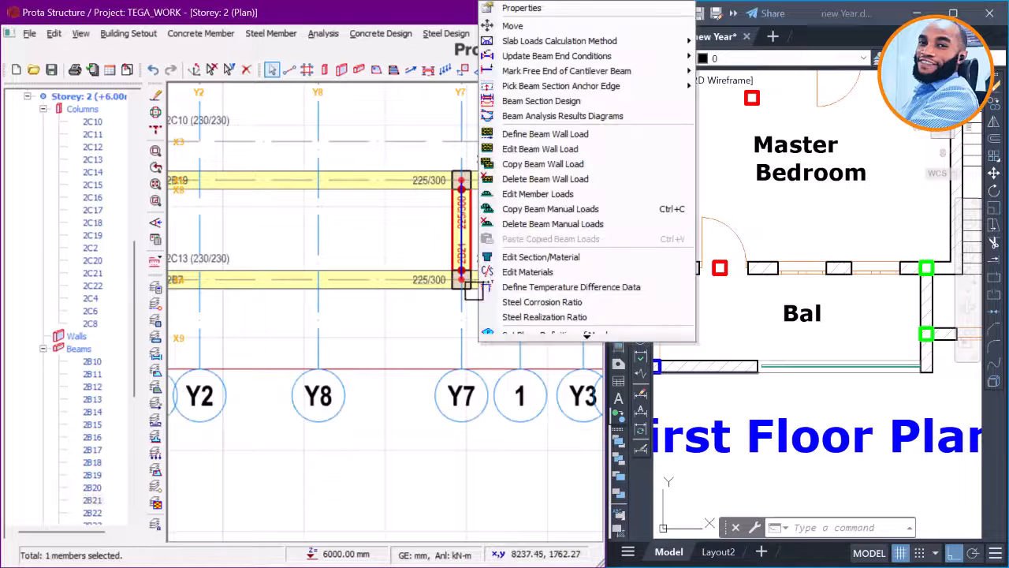
{"action": "left_click", "coordinate": [510, 11]}
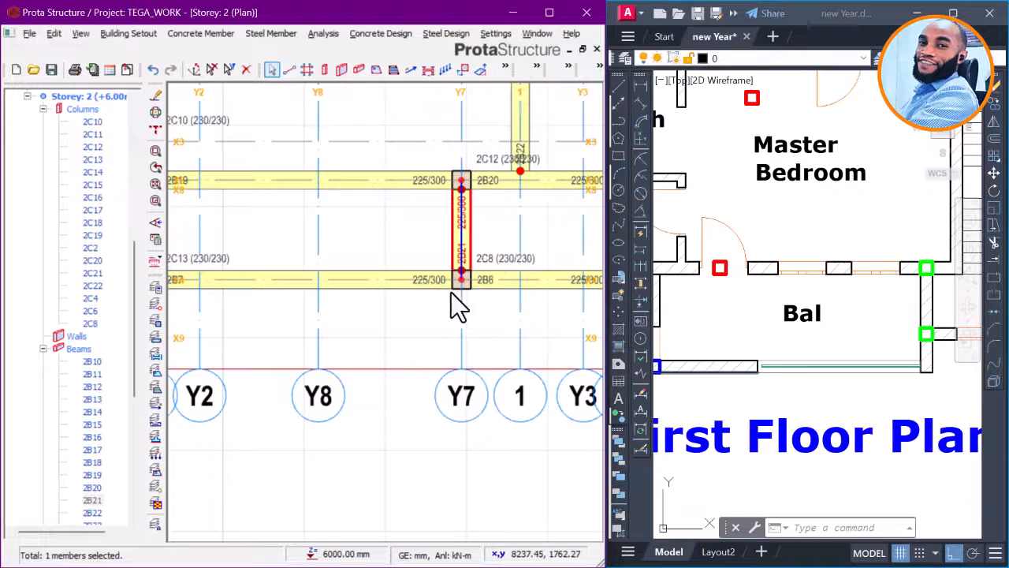
{"action": "scroll", "coordinate": [465, 295], "scroll_direction": "up", "scroll_amount": 1}
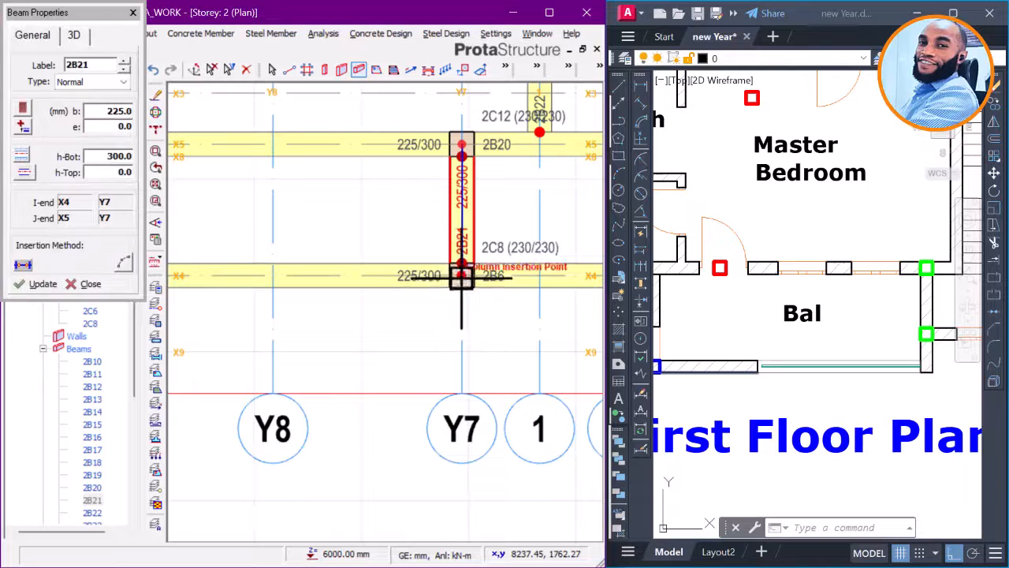
{"action": "left_click", "coordinate": [494, 339]}
Step: Draw a 225 x 300 mm balcony edge beam along X9 from Y7 to the Y5 column, aligned to one side with 112.5 mm eccentricity
{"action": "scroll", "coordinate": [513, 334], "scroll_direction": "down", "scroll_amount": 4}
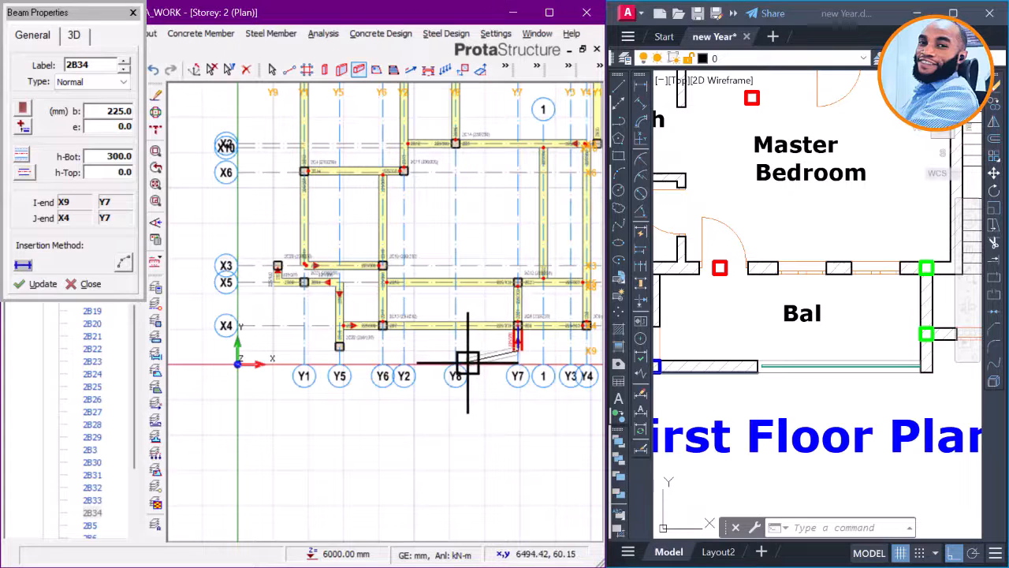
{"action": "scroll", "coordinate": [451, 368], "scroll_direction": "up", "scroll_amount": 1}
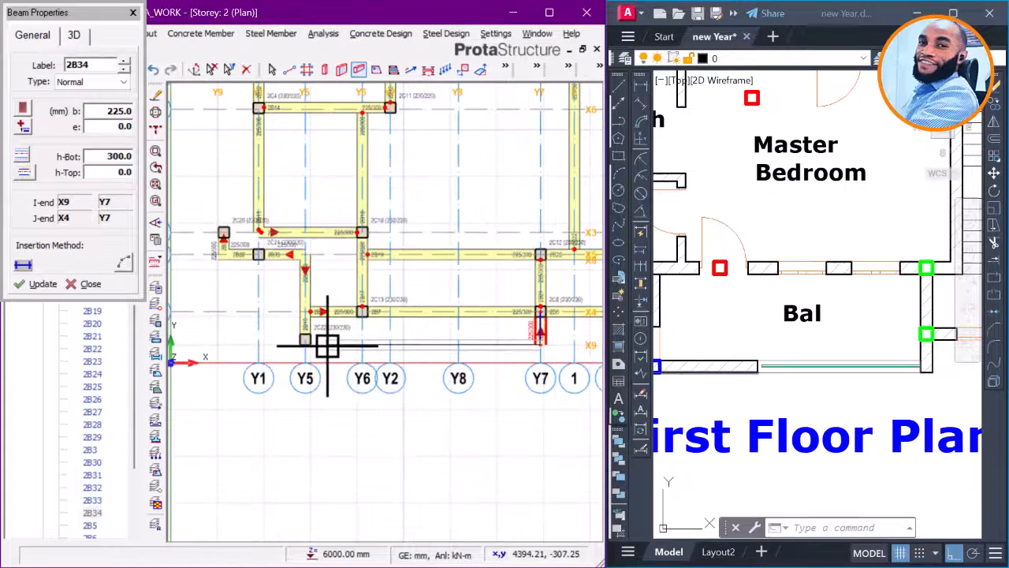
{"action": "scroll", "coordinate": [327, 345], "scroll_direction": "up", "scroll_amount": 1}
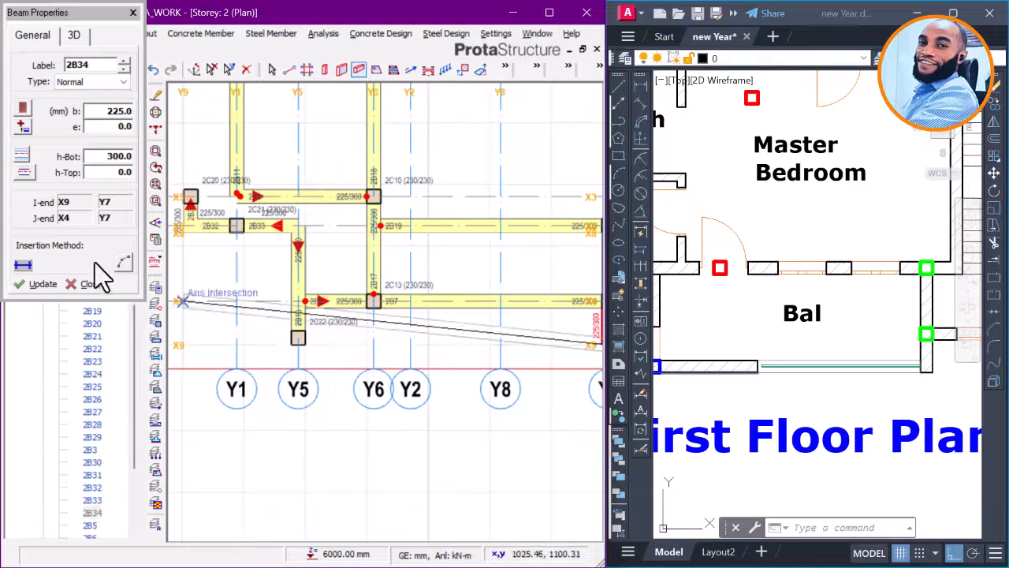
{"action": "left_click", "coordinate": [28, 174]}
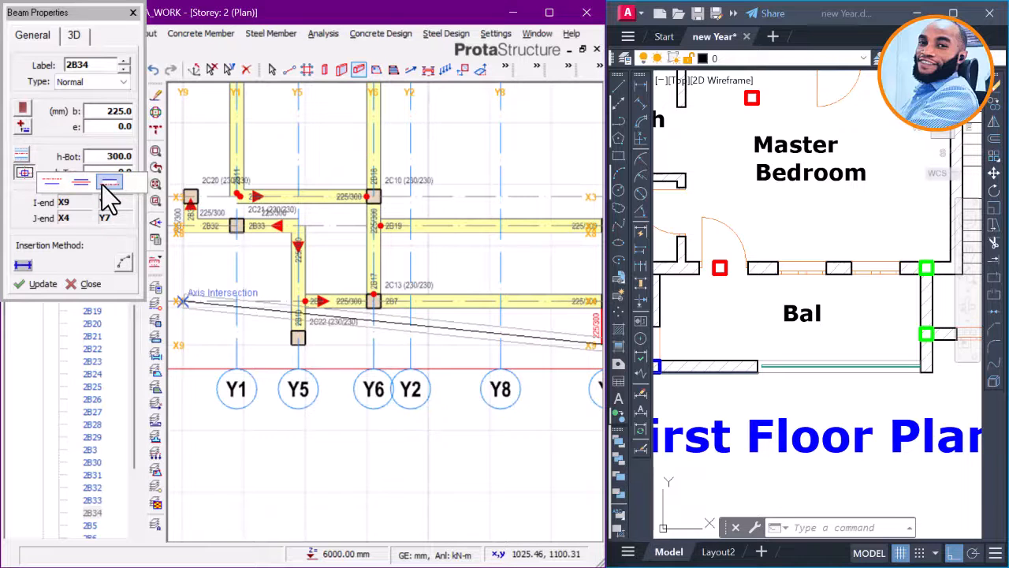
{"action": "left_click", "coordinate": [109, 183]}
{"action": "scroll", "coordinate": [302, 333], "scroll_direction": "up", "scroll_amount": 2}
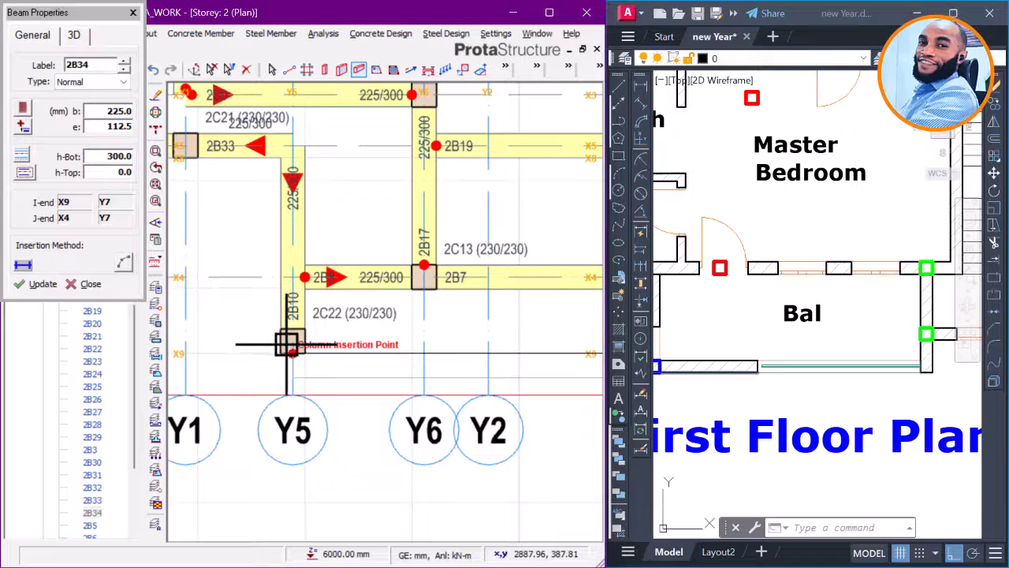
{"action": "left_click", "coordinate": [286, 345]}
{"action": "scroll", "coordinate": [287, 348], "scroll_direction": "down", "scroll_amount": 4}
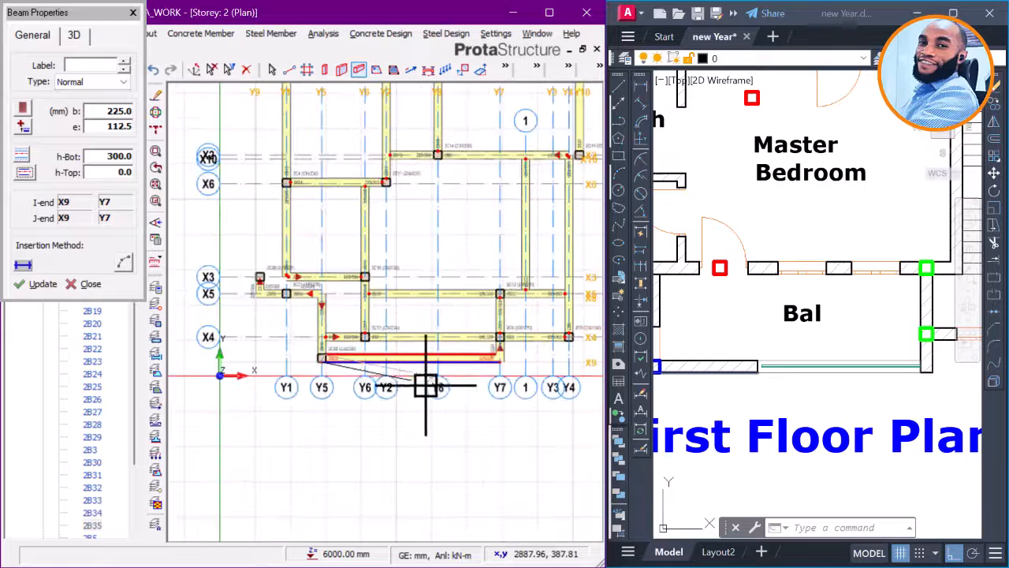
{"action": "scroll", "coordinate": [489, 376], "scroll_direction": "up", "scroll_amount": 3}
{"action": "key", "text": "Escape"}
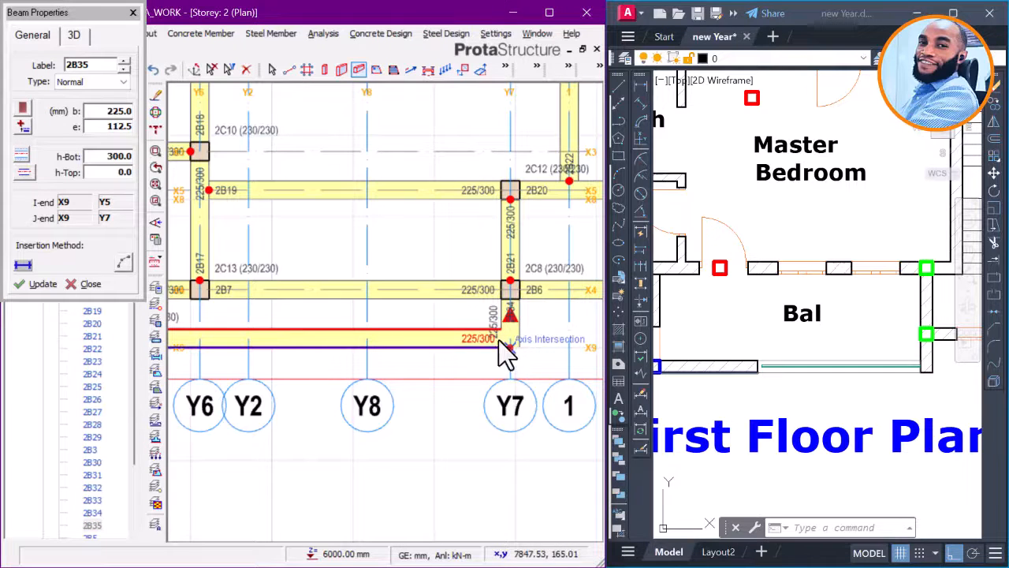
{"action": "key", "text": "Escape"}
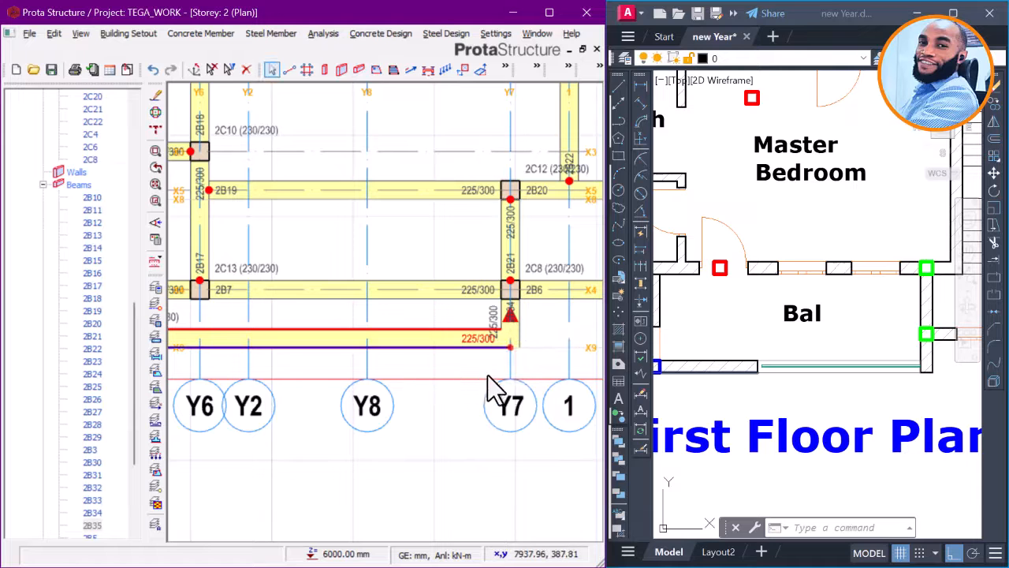
Step: Delete the column at X4 and Y6 together with the X4 beams from Y5 to Y6 and Y6 to Y7
{"action": "scroll", "coordinate": [461, 367], "scroll_direction": "down", "scroll_amount": 1}
{"action": "left_click", "coordinate": [708, 329]}
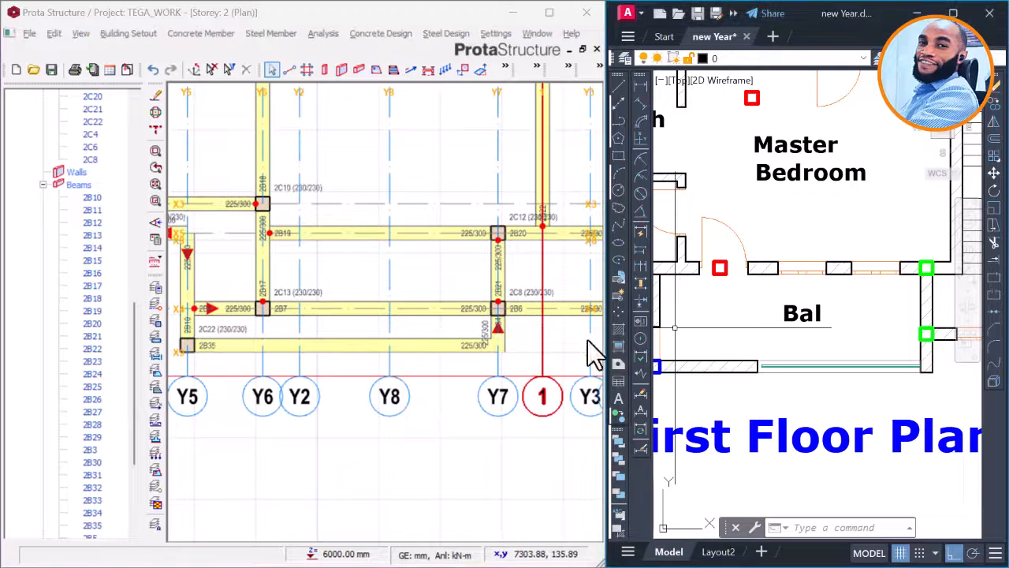
{"action": "middle_click_drag", "start_coordinate": [286, 286], "coordinate": [386, 304]}
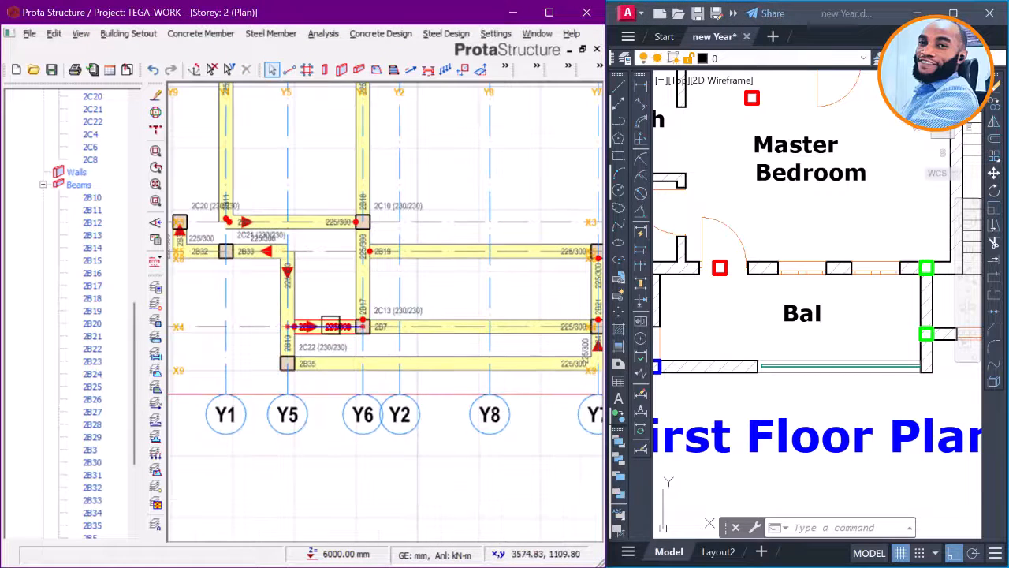
{"action": "key", "text": "Delete"}
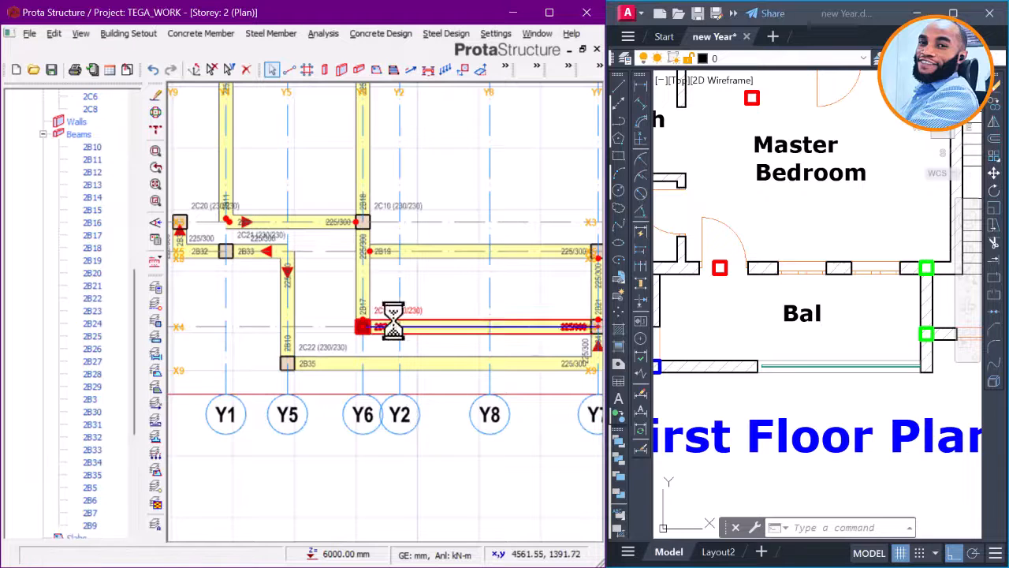
{"action": "left_click", "coordinate": [441, 322]}
{"action": "left_click", "coordinate": [442, 322]}
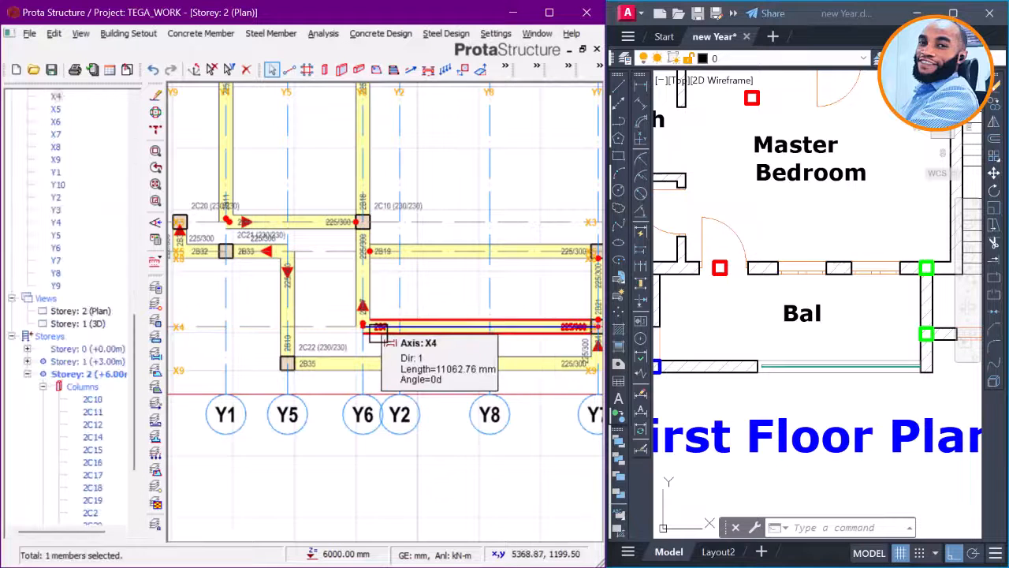
{"action": "key", "text": "Delete"}
Step: Check the first floor plan around the master bedroom, and delete the column at X3 and Y6 and the X3 beam from Y1 to Y6
{"action": "scroll", "coordinate": [279, 332], "scroll_direction": "down", "scroll_amount": 2}
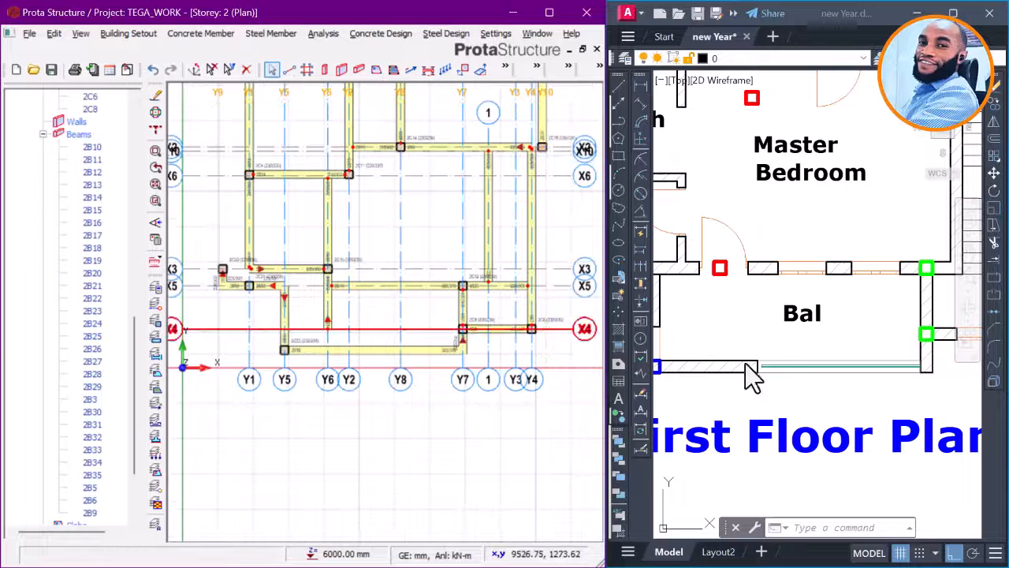
{"action": "scroll", "coordinate": [770, 339], "scroll_direction": "down", "scroll_amount": 4}
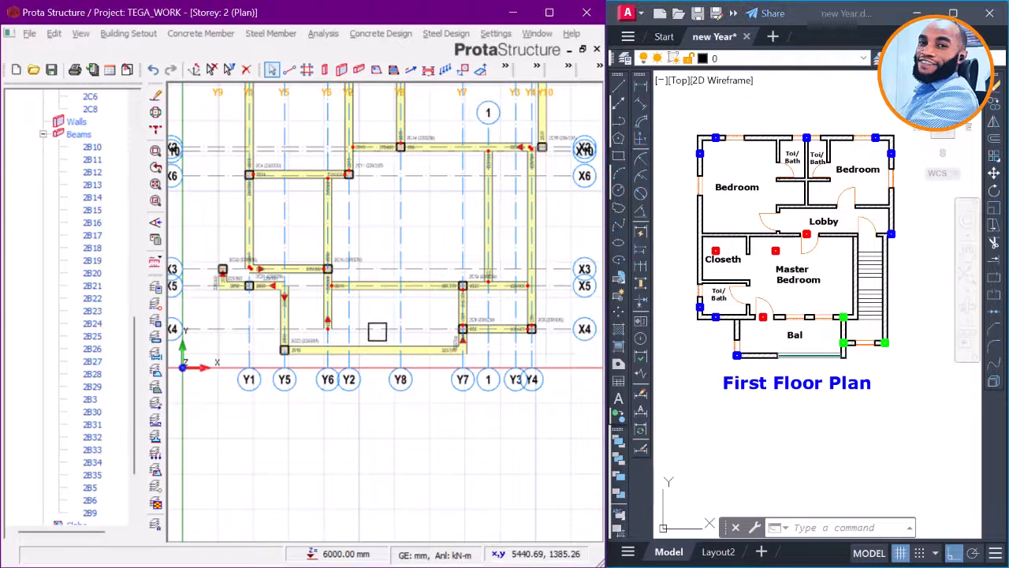
{"action": "scroll", "coordinate": [763, 322], "scroll_direction": "up", "scroll_amount": 4}
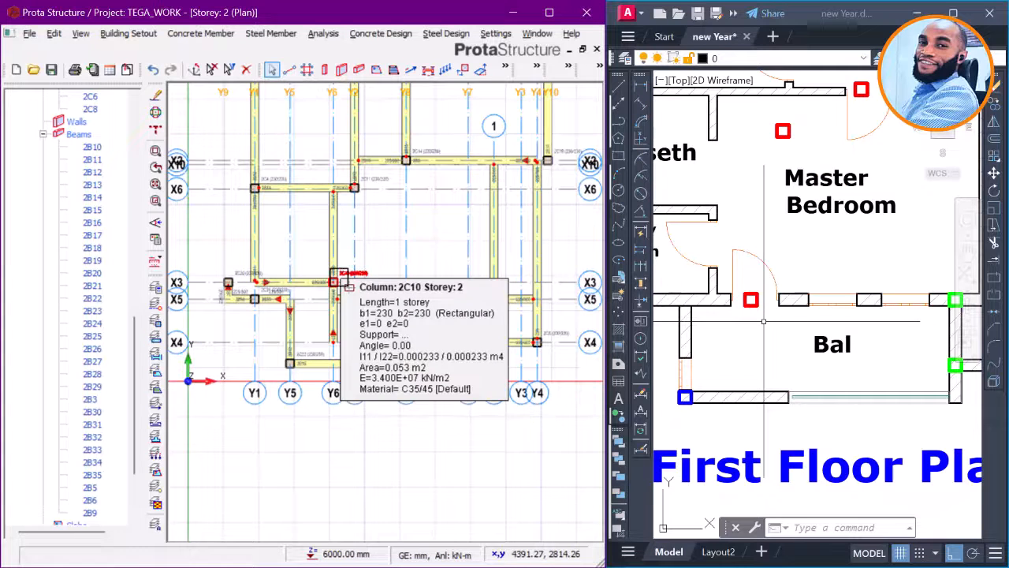
{"action": "scroll", "coordinate": [379, 341], "scroll_direction": "up", "scroll_amount": 3}
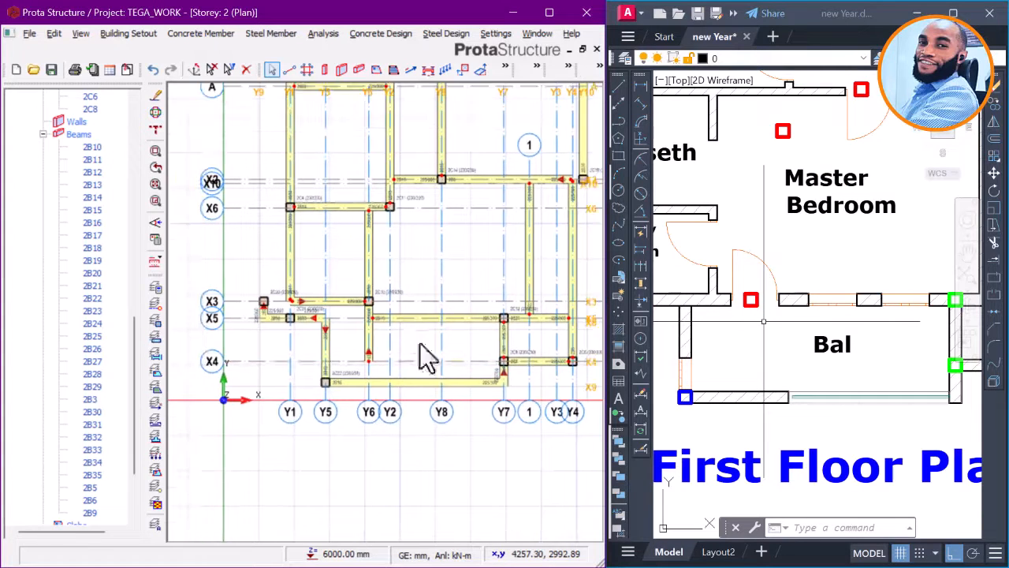
{"action": "left_click", "coordinate": [365, 310]}
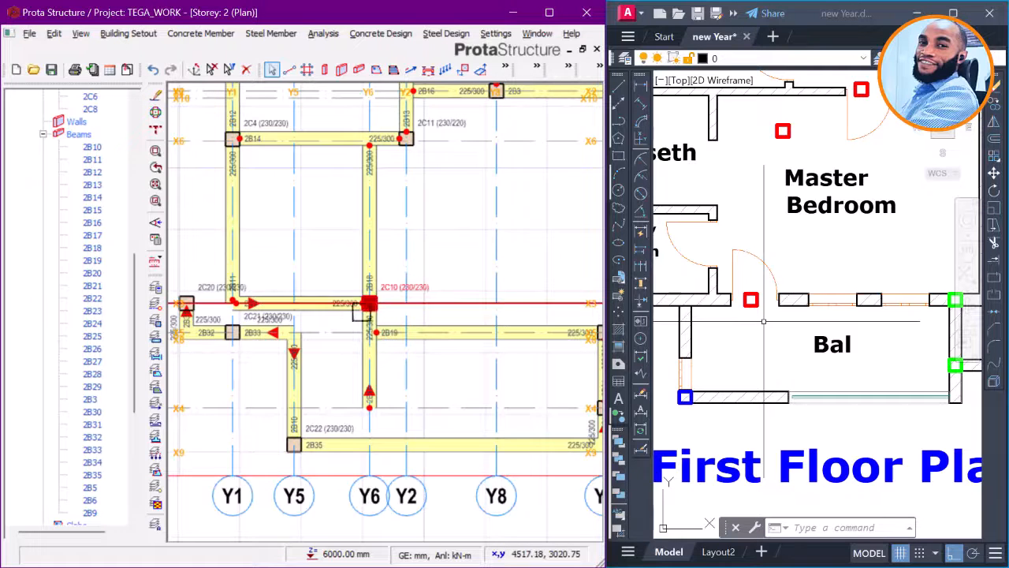
{"action": "key", "text": "Delete"}
{"action": "left_click", "coordinate": [344, 305]}
{"action": "key", "text": "Delete"}
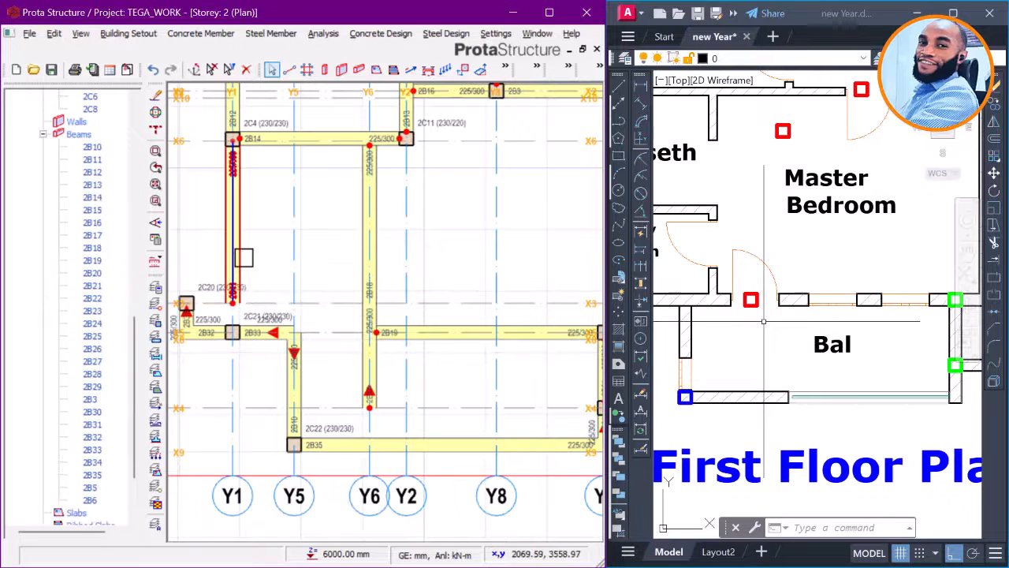
Step: Delete the Y1 beam between X6 and X3, the Y6 beam between X3 and X4, and the X5 beams from Y1 to Y5 and Y6 to Y7
{"action": "left_click", "coordinate": [377, 358]}
{"action": "key", "text": "Delete"}
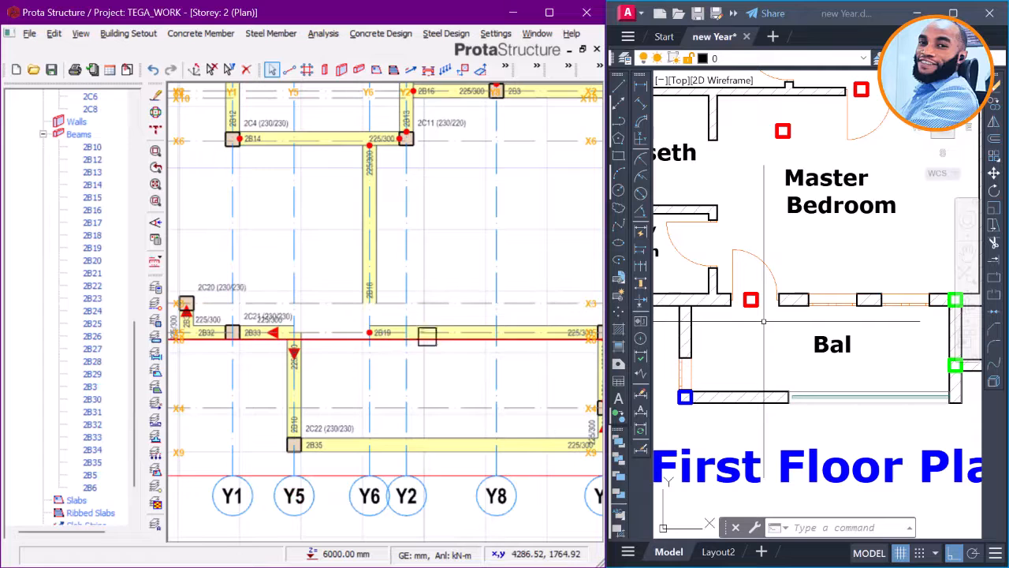
{"action": "left_click", "coordinate": [433, 328]}
{"action": "key", "text": "Delete"}
{"action": "scroll", "coordinate": [415, 329], "scroll_direction": "down", "scroll_amount": 1}
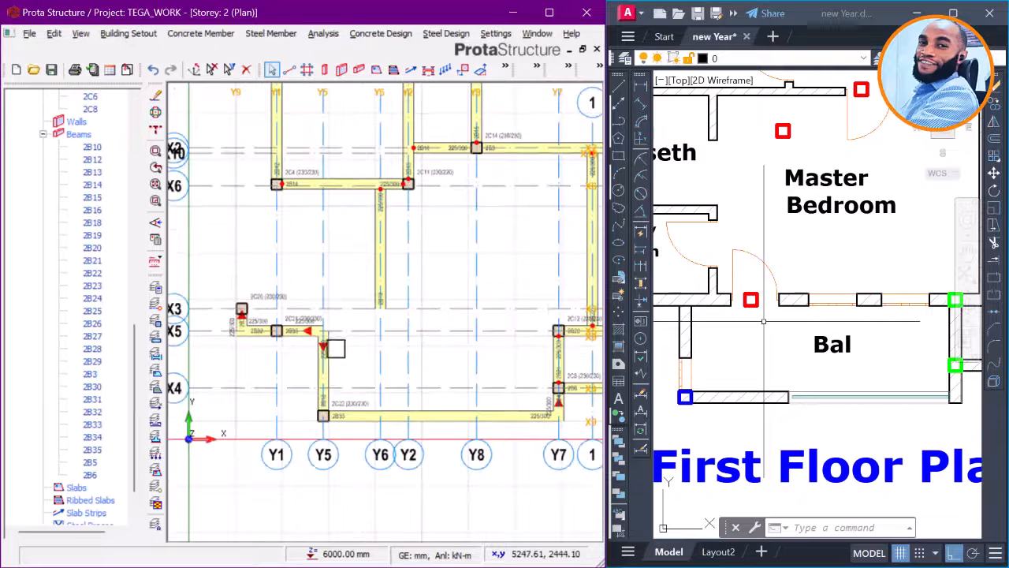
{"action": "left_click", "coordinate": [310, 329]}
{"action": "key", "text": "Delete"}
Step: Draw a 225 x 300 mm beam with zero eccentricity along X5 from the Y1 column to the Y7 column, without splitting it at supporting spans
{"action": "scroll", "coordinate": [260, 327], "scroll_direction": "up", "scroll_amount": 2}
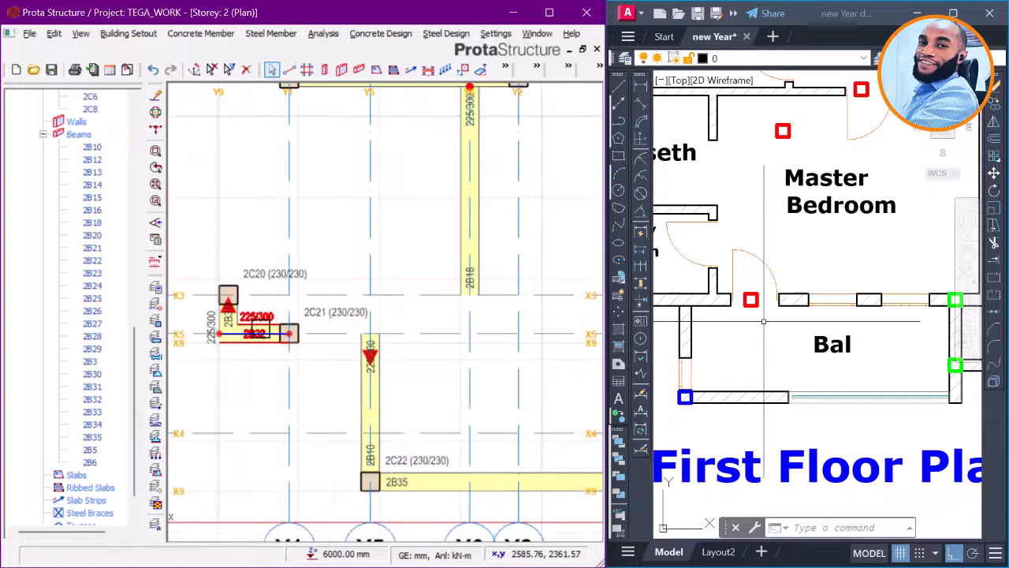
{"action": "left_click", "coordinate": [265, 324]}
{"action": "right_click", "coordinate": [274, 305]}
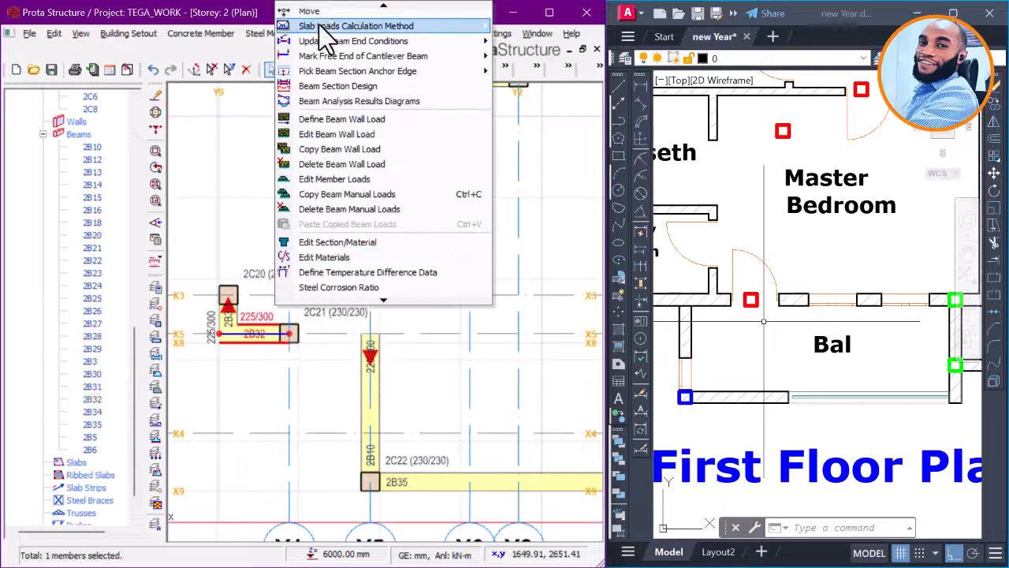
{"action": "left_click", "coordinate": [362, 8]}
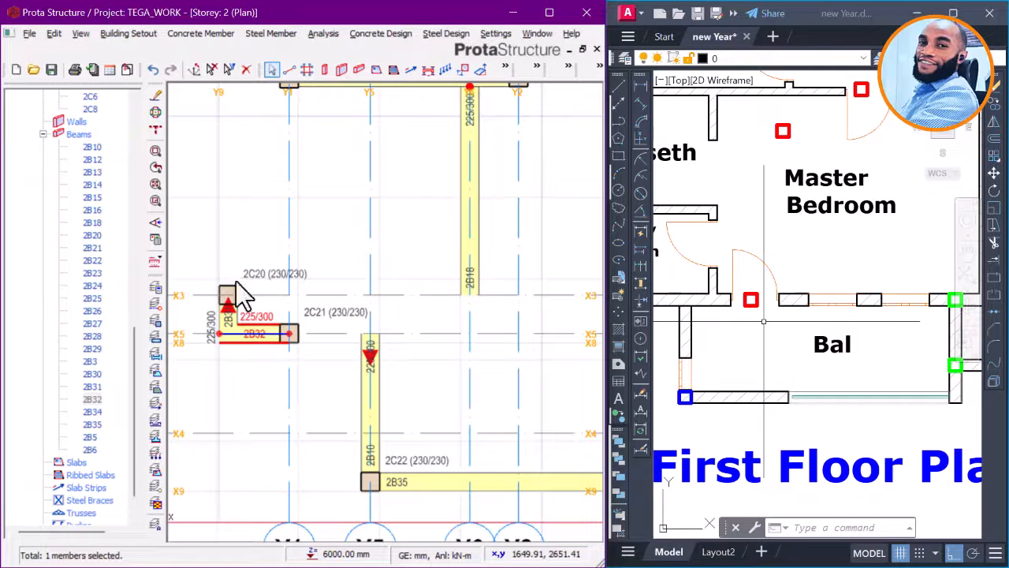
{"action": "scroll", "coordinate": [245, 303], "scroll_direction": "down", "scroll_amount": 3}
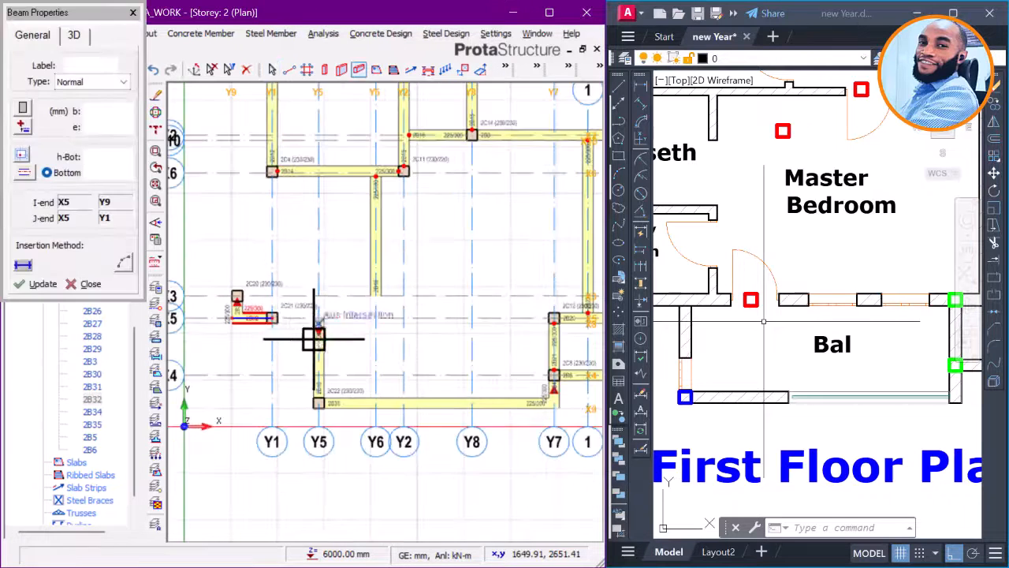
{"action": "scroll", "coordinate": [544, 324], "scroll_direction": "up", "scroll_amount": 4}
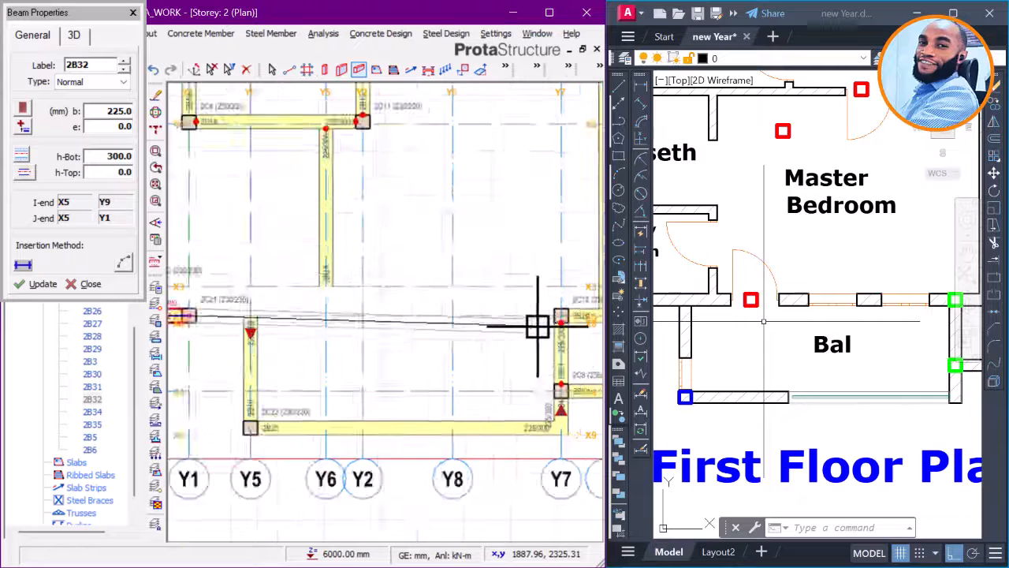
{"action": "left_click", "coordinate": [571, 318]}
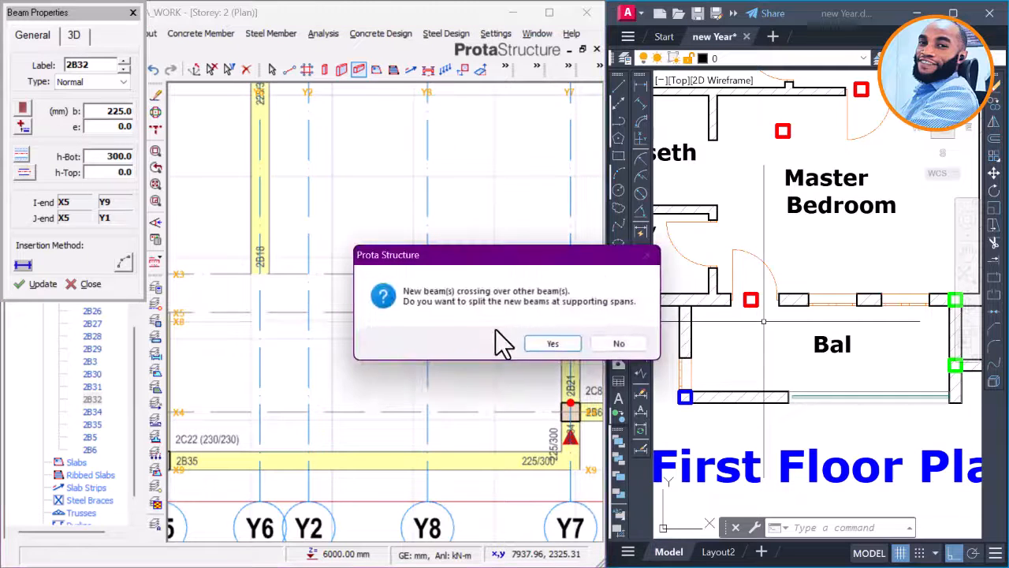
{"action": "left_click", "coordinate": [609, 344]}
{"action": "scroll", "coordinate": [509, 328], "scroll_direction": "down", "scroll_amount": 5}
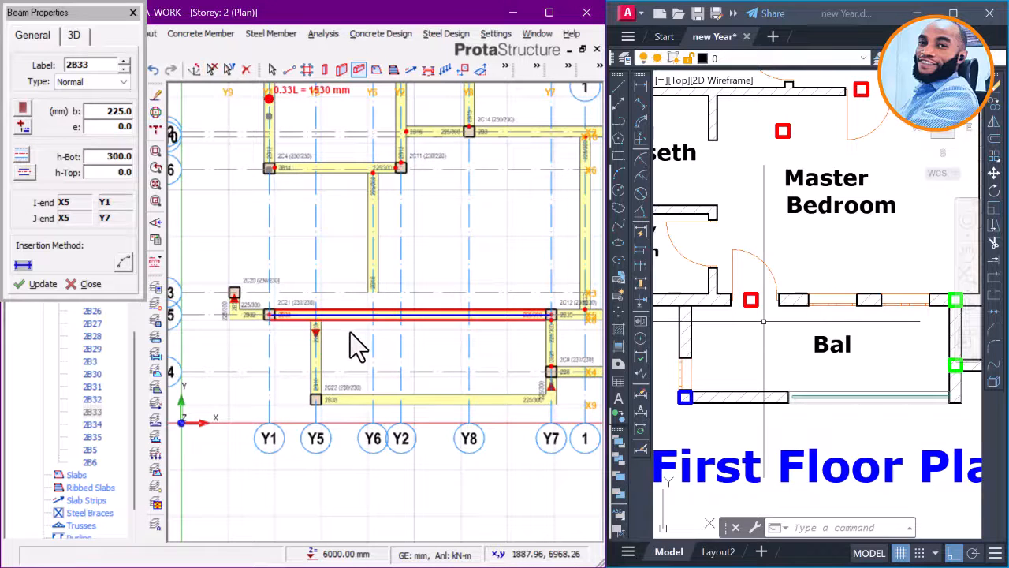
{"action": "key", "text": "Escape"}
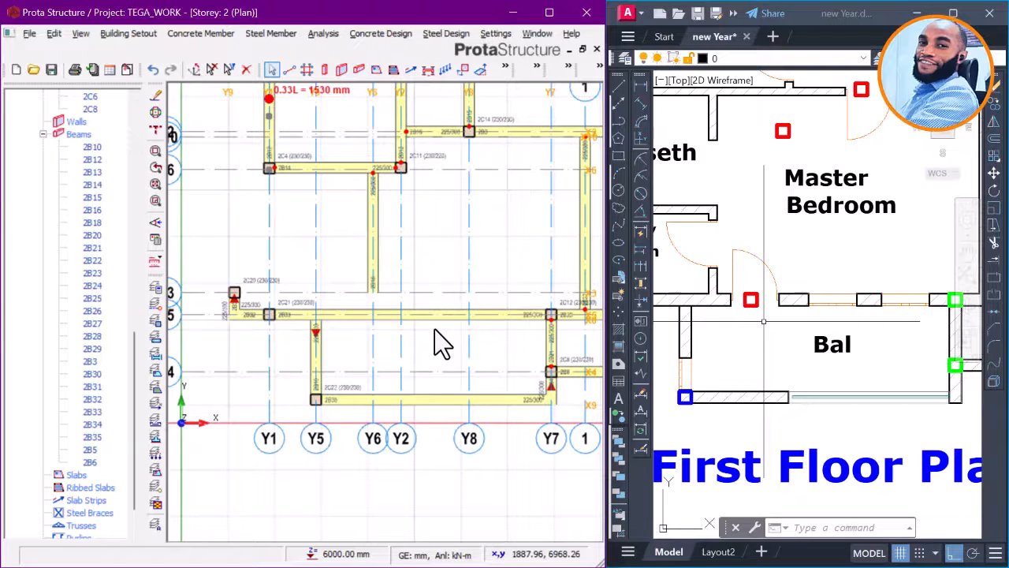
Step: Remove the cantilever free-end marking from the Y5 balcony beam between X9 and X5 so both ends are supported
{"action": "scroll", "coordinate": [419, 334], "scroll_direction": "down", "scroll_amount": 2}
{"action": "scroll", "coordinate": [425, 326], "scroll_direction": "up", "scroll_amount": 5}
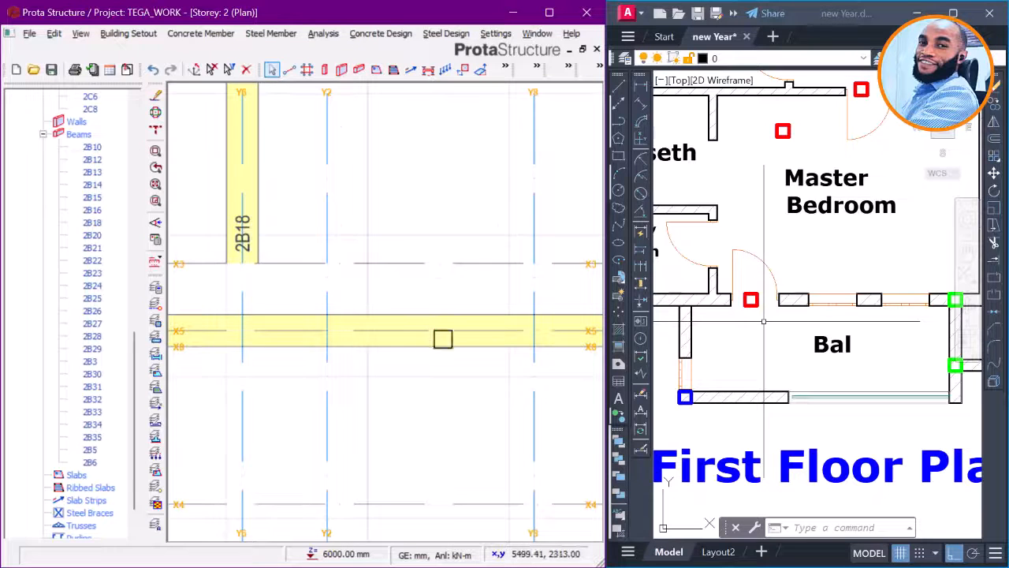
{"action": "scroll", "coordinate": [419, 332], "scroll_direction": "down", "scroll_amount": 3}
{"action": "scroll", "coordinate": [227, 329], "scroll_direction": "up", "scroll_amount": 1}
{"action": "scroll", "coordinate": [222, 329], "scroll_direction": "up", "scroll_amount": 2}
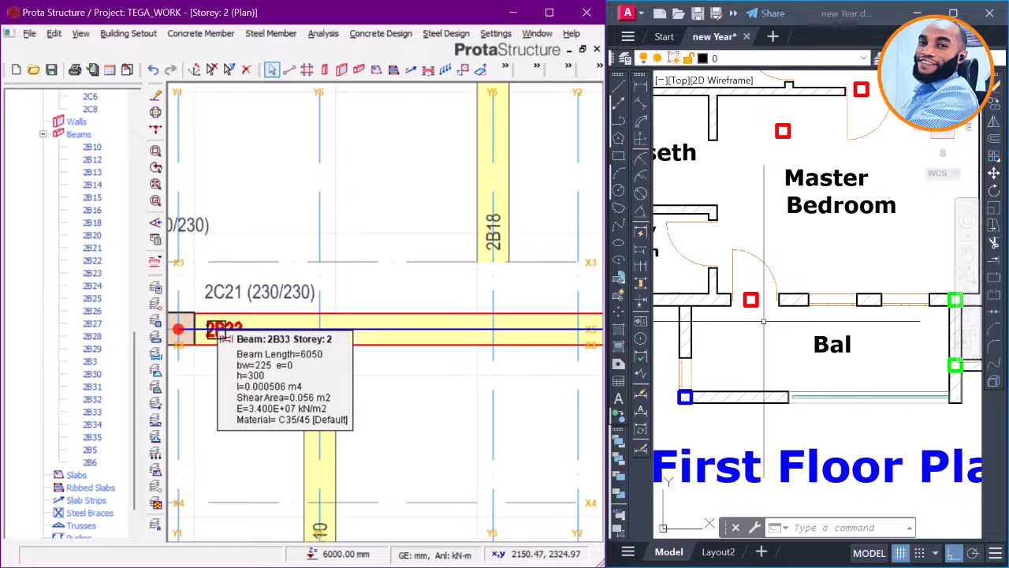
{"action": "scroll", "coordinate": [428, 354], "scroll_direction": "down", "scroll_amount": 3}
{"action": "scroll", "coordinate": [399, 387], "scroll_direction": "down", "scroll_amount": 2}
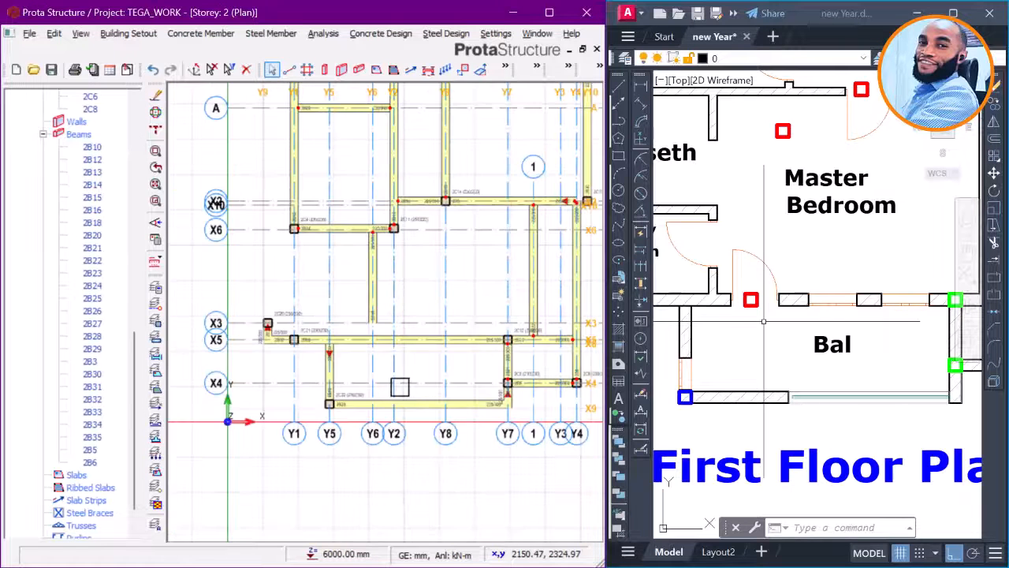
{"action": "scroll", "coordinate": [322, 364], "scroll_direction": "up", "scroll_amount": 3}
{"action": "scroll", "coordinate": [322, 365], "scroll_direction": "up", "scroll_amount": 1}
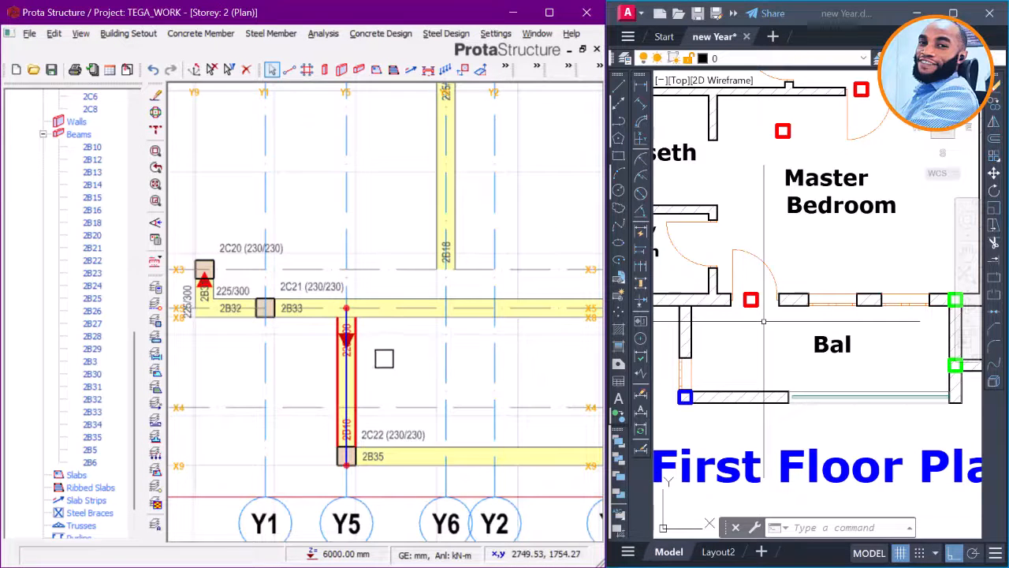
{"action": "right_click", "coordinate": [387, 356]}
{"action": "mouse_move", "coordinate": [450, 71]}
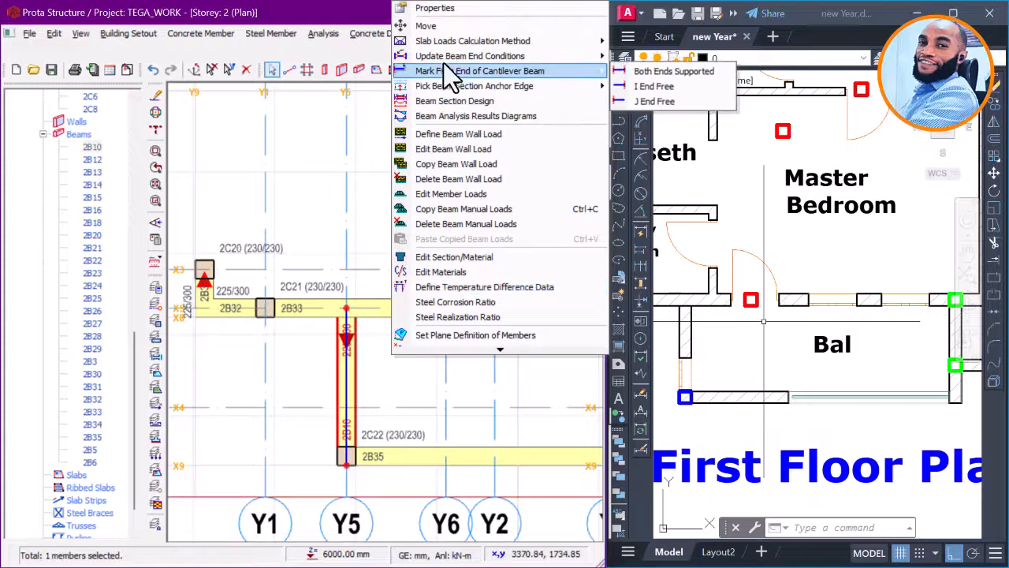
{"action": "left_click", "coordinate": [635, 75]}
{"action": "scroll", "coordinate": [371, 335], "scroll_direction": "down", "scroll_amount": 3}
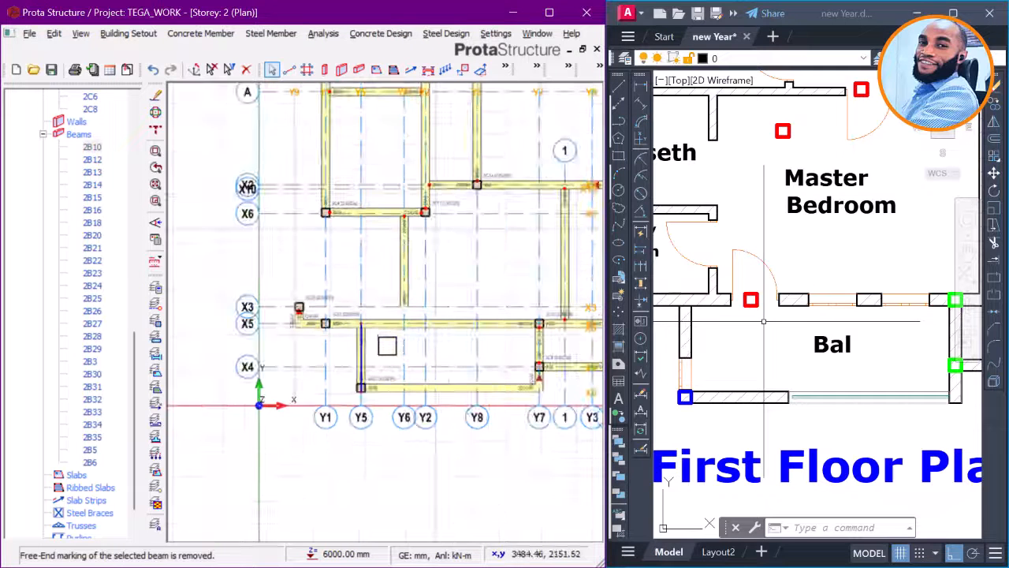
Step: Set the end conditions of the Y7 beam between X4 and X5 to a hinge at the right end (j), and clear the selection
{"action": "scroll", "coordinate": [418, 366], "scroll_direction": "up", "scroll_amount": 3}
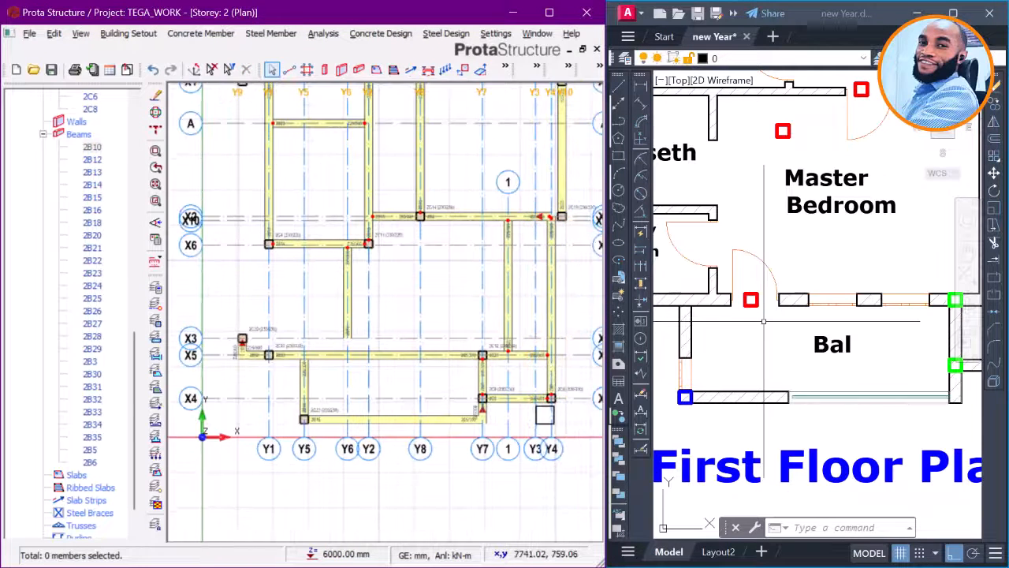
{"action": "scroll", "coordinate": [480, 417], "scroll_direction": "up", "scroll_amount": 5}
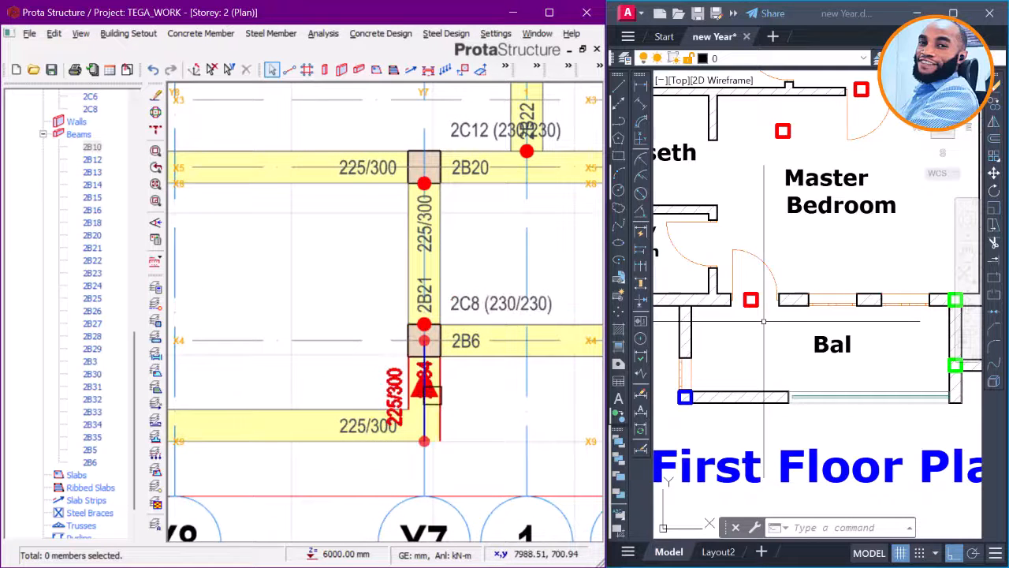
{"action": "scroll", "coordinate": [447, 306], "scroll_direction": "up", "scroll_amount": 2}
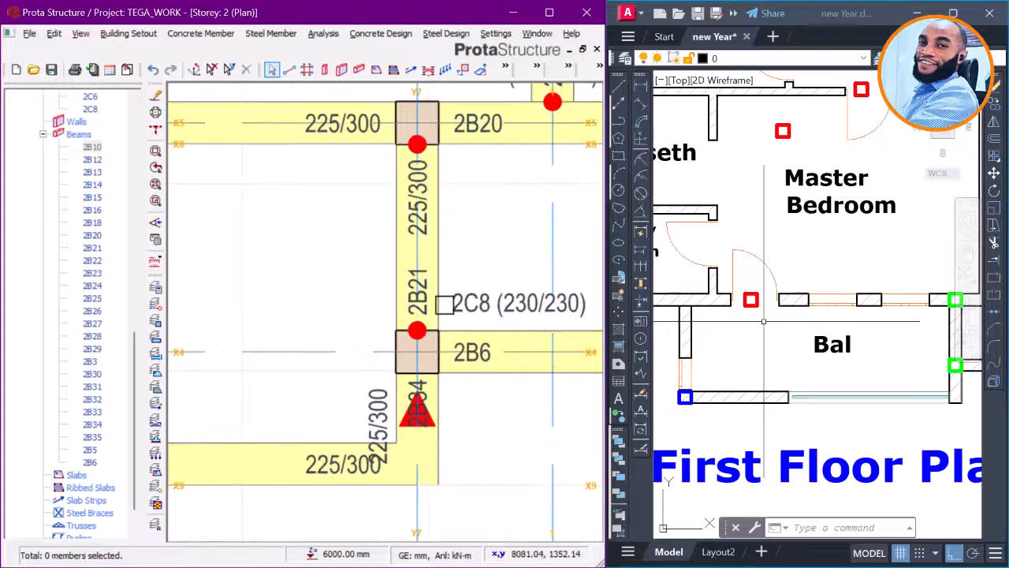
{"action": "left_click", "coordinate": [417, 231]}
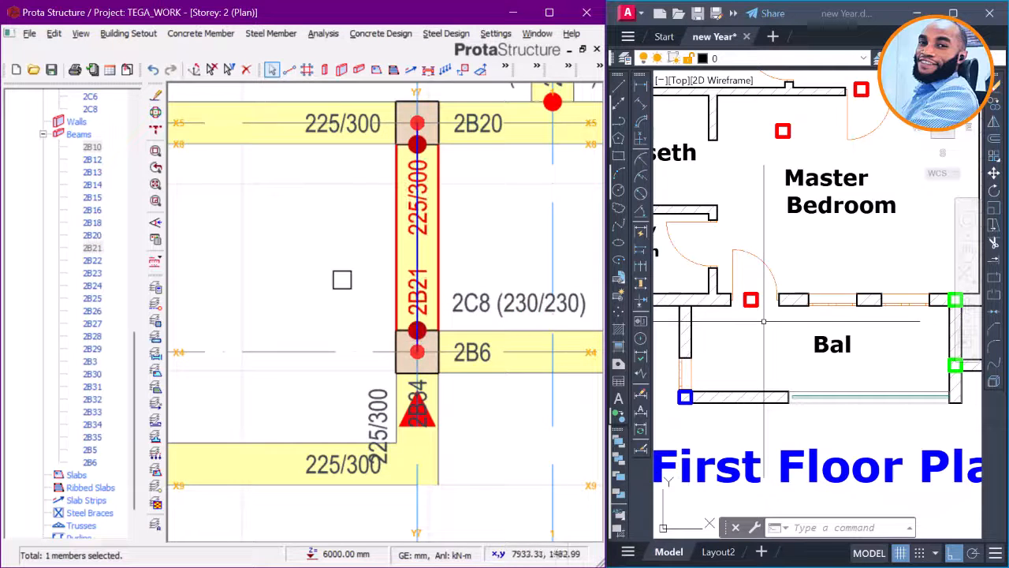
{"action": "right_click", "coordinate": [346, 278]}
{"action": "mouse_move", "coordinate": [507, 345]}
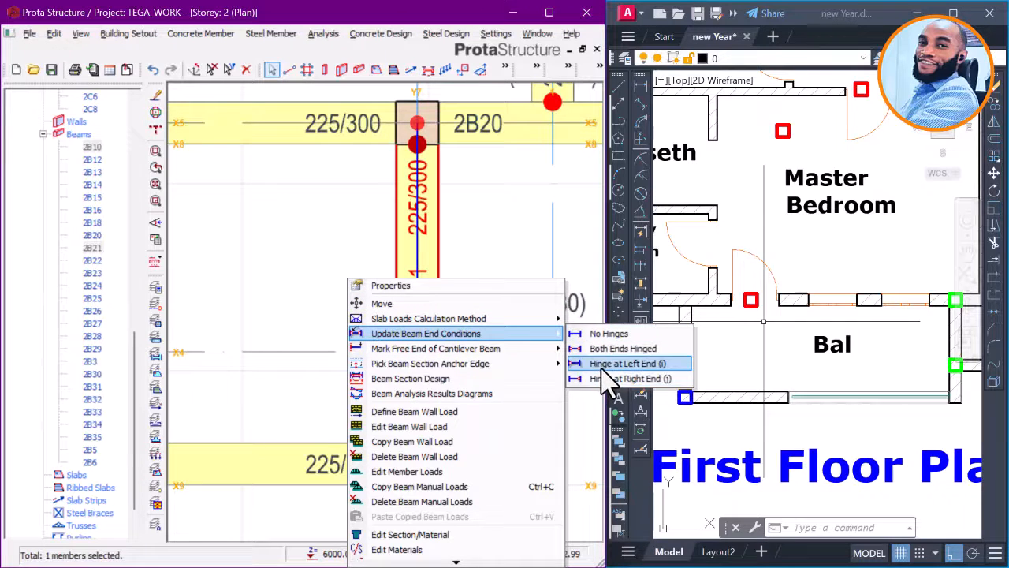
{"action": "left_click", "coordinate": [609, 378]}
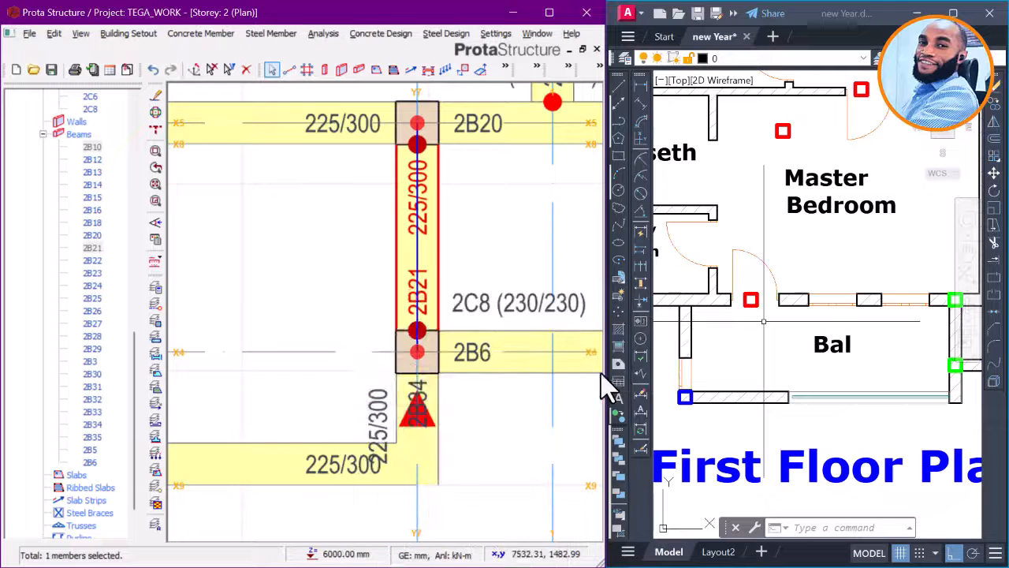
{"action": "left_click", "coordinate": [364, 292]}
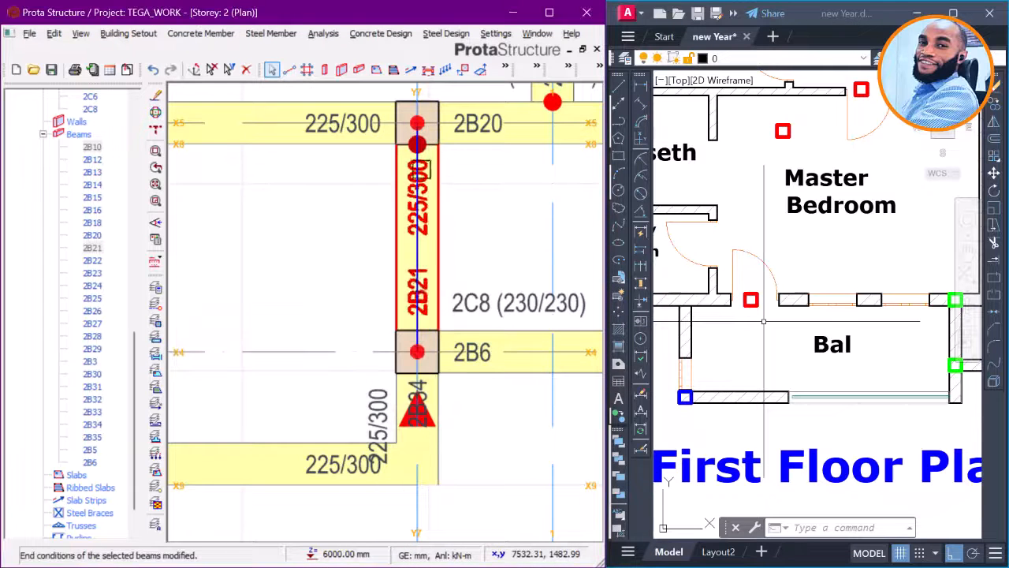
{"action": "scroll", "coordinate": [473, 315], "scroll_direction": "down", "scroll_amount": 3}
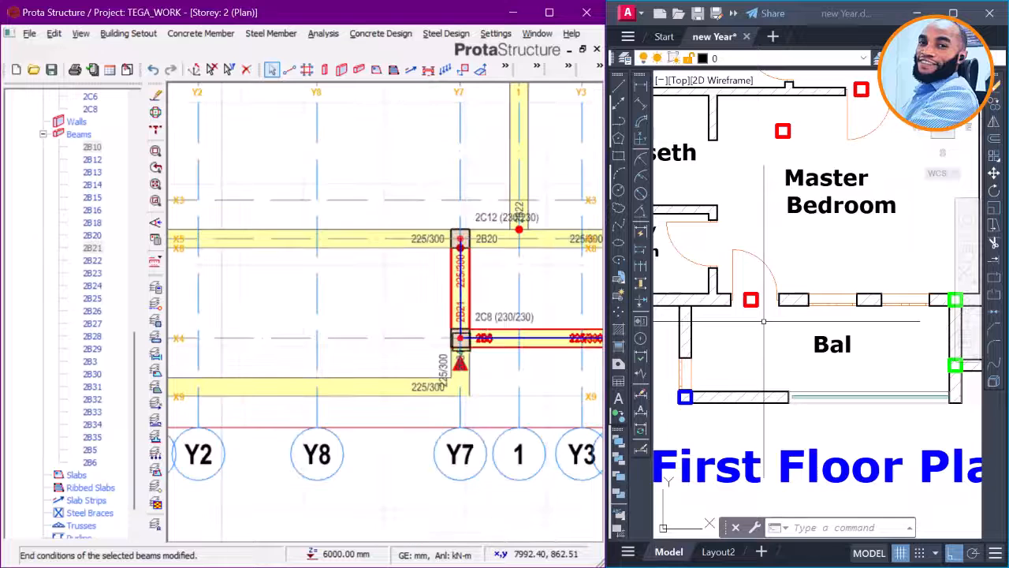
{"action": "scroll", "coordinate": [429, 397], "scroll_direction": "down", "scroll_amount": 3}
{"action": "middle_click_drag", "start_coordinate": [317, 366], "coordinate": [446, 374]}
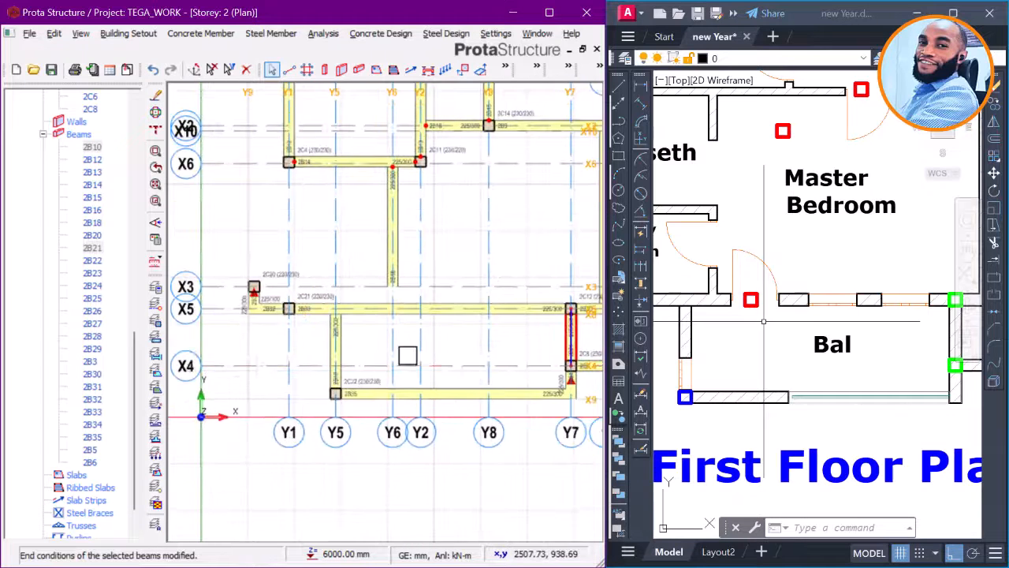
{"action": "middle_click_drag", "start_coordinate": [408, 345], "coordinate": [380, 381]}
{"action": "key", "text": "Escape"}
{"action": "scroll", "coordinate": [379, 381], "scroll_direction": "down", "scroll_amount": 2}
Step: Switch to AutoCAD and erase the column beside the master bedroom's balcony door on the first floor plan
{"action": "left_click", "coordinate": [741, 339]}
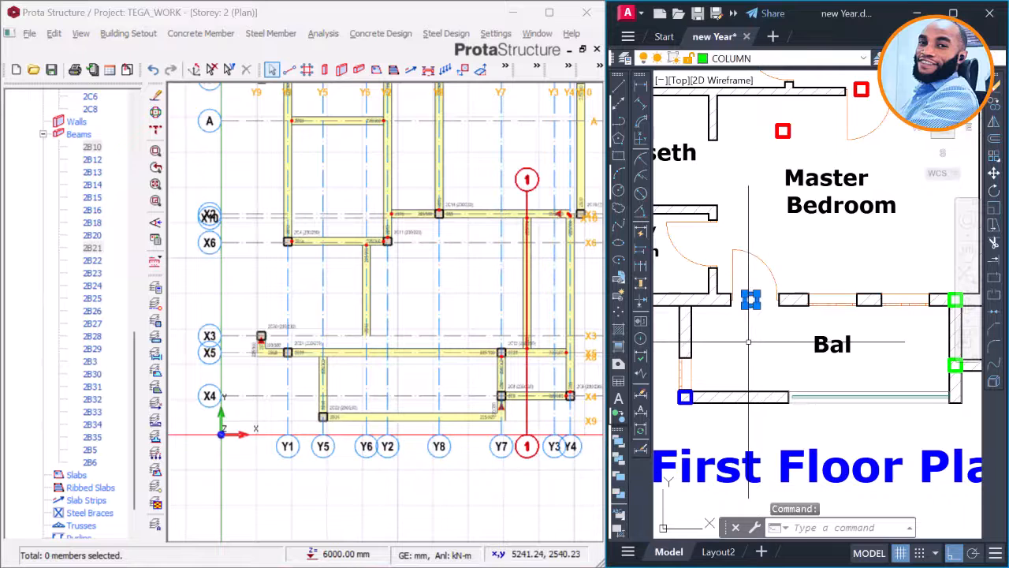
{"action": "key", "text": "Delete"}
{"action": "scroll", "coordinate": [748, 341], "scroll_direction": "down", "scroll_amount": 5}
{"action": "scroll", "coordinate": [738, 340], "scroll_direction": "up", "scroll_amount": 1}
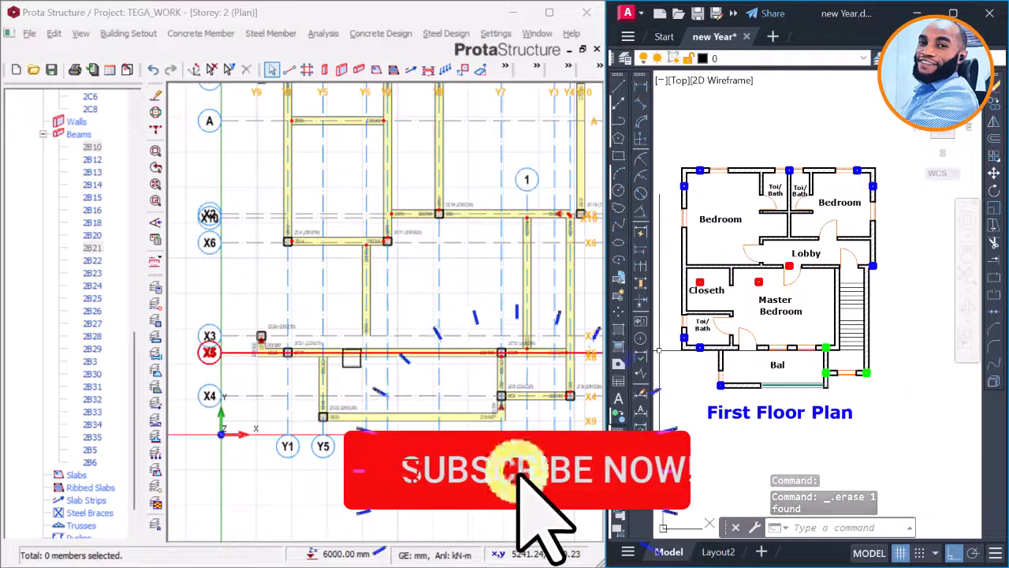
Step: Compare the columns around the balcony, toilet and closet on the first floor plan with the X5 beam's supports in the Storey 2 model
{"action": "middle_click_drag", "start_coordinate": [357, 356], "coordinate": [367, 355]}
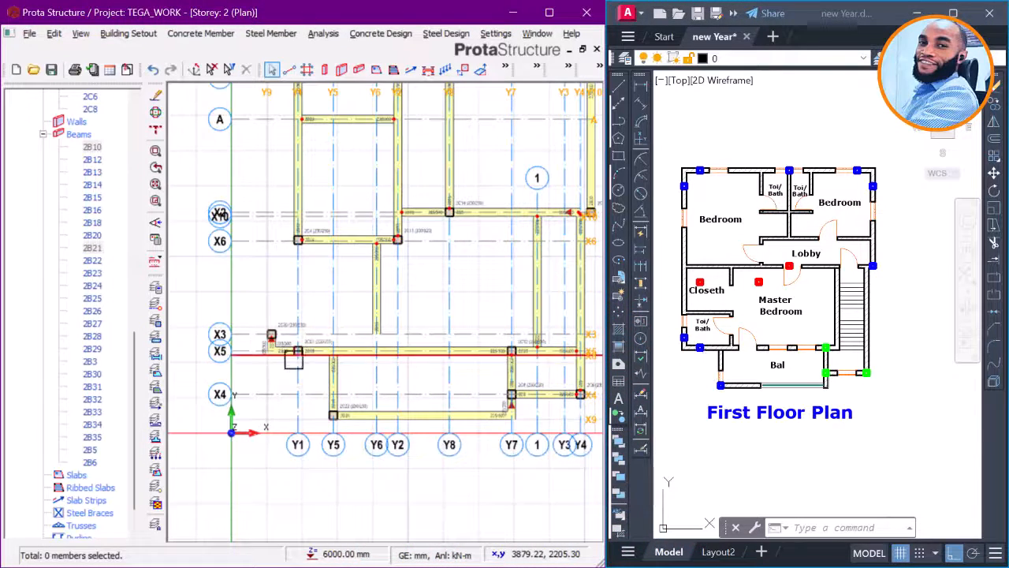
{"action": "left_click", "coordinate": [724, 393]}
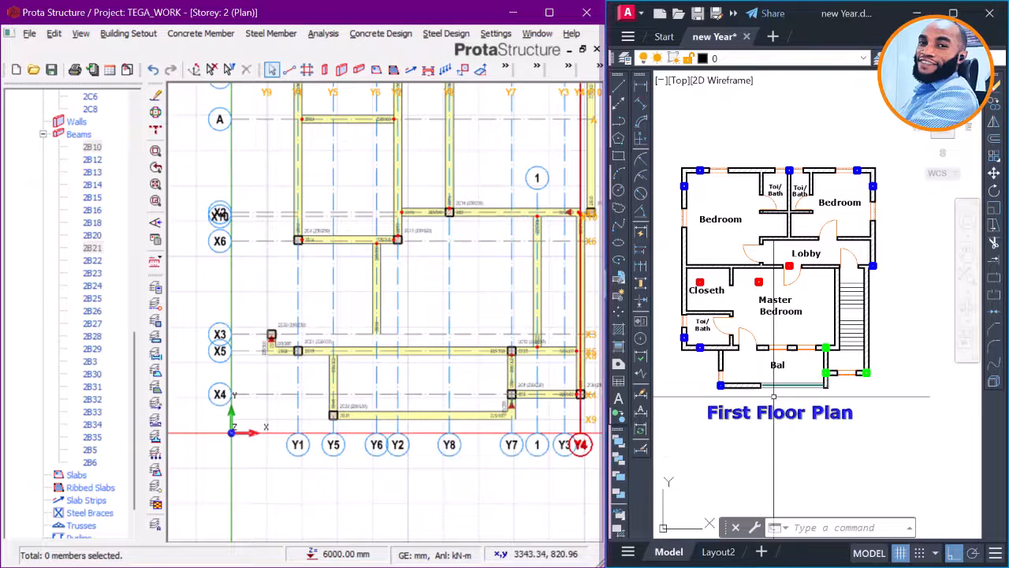
{"action": "scroll", "coordinate": [755, 382], "scroll_direction": "up", "scroll_amount": 2}
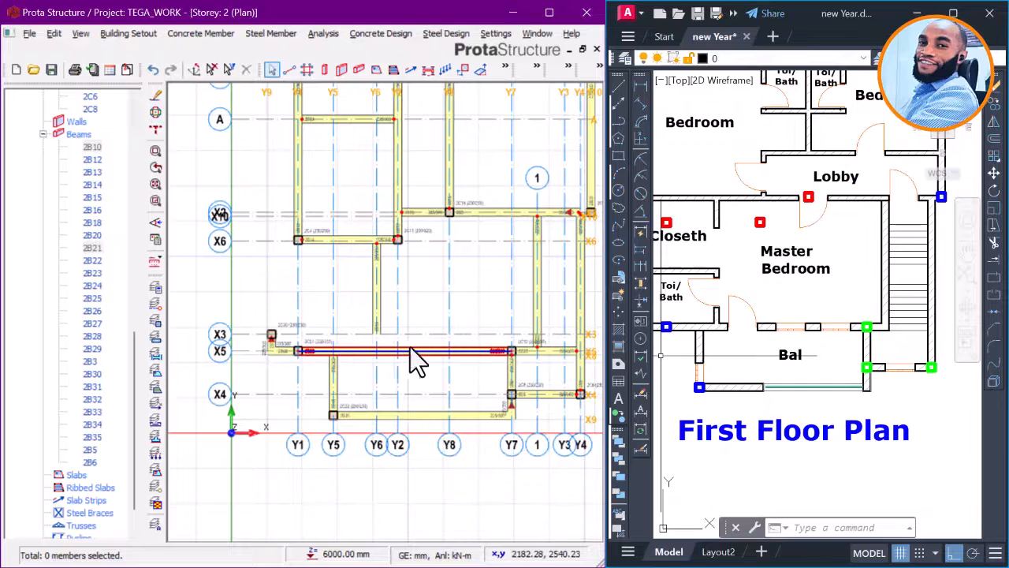
{"action": "scroll", "coordinate": [771, 347], "scroll_direction": "down", "scroll_amount": 2}
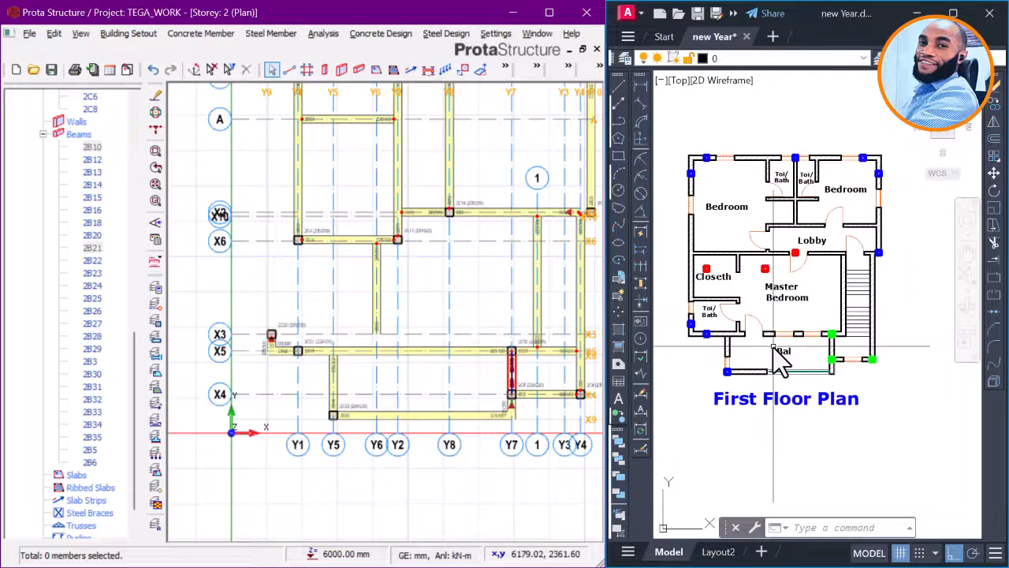
{"action": "left_click", "coordinate": [707, 332]}
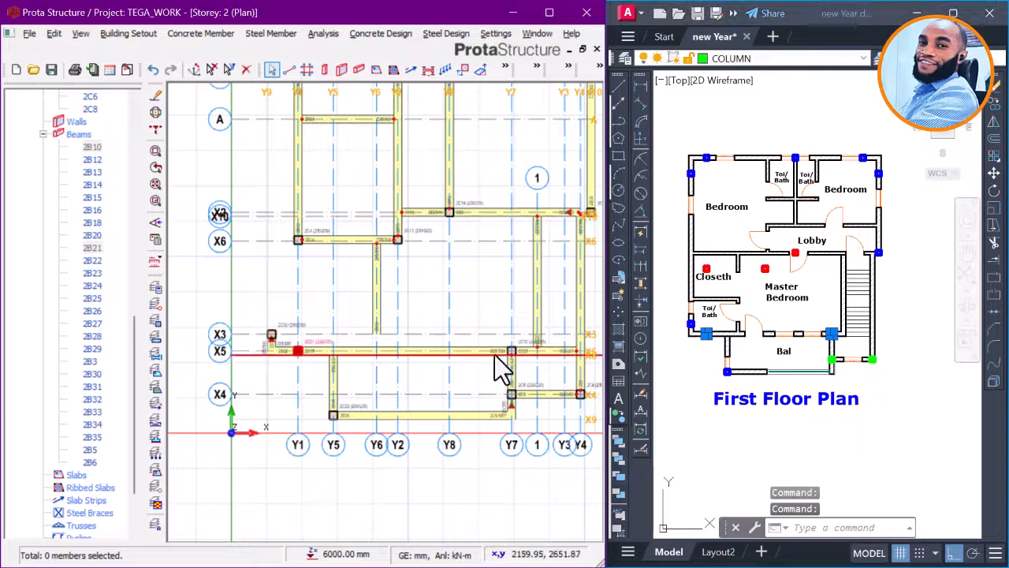
{"action": "scroll", "coordinate": [520, 348], "scroll_direction": "up", "scroll_amount": 1}
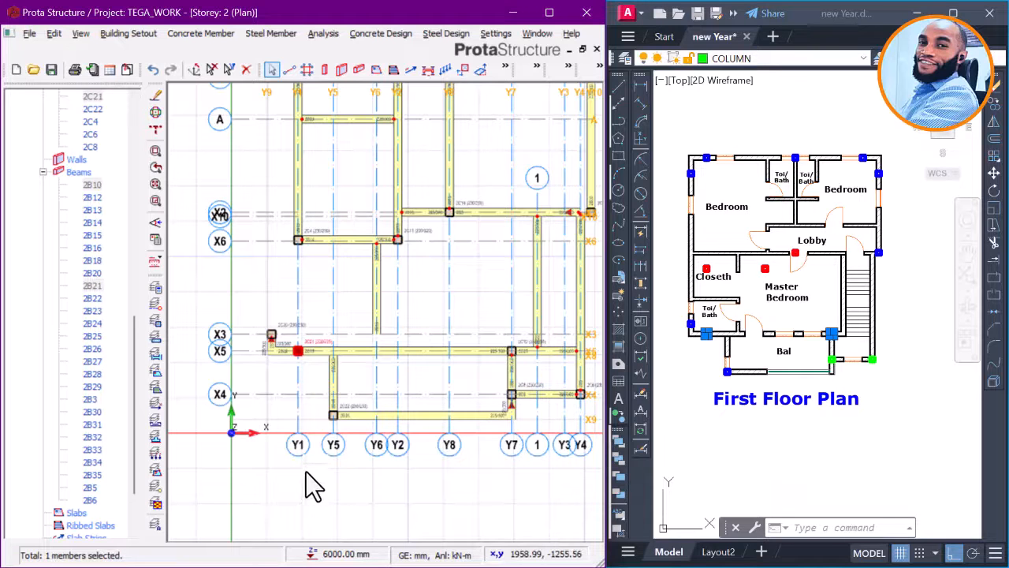
{"action": "middle_click_drag", "start_coordinate": [311, 459], "coordinate": [305, 489]}
{"action": "scroll", "coordinate": [347, 430], "scroll_direction": "up", "scroll_amount": 3}
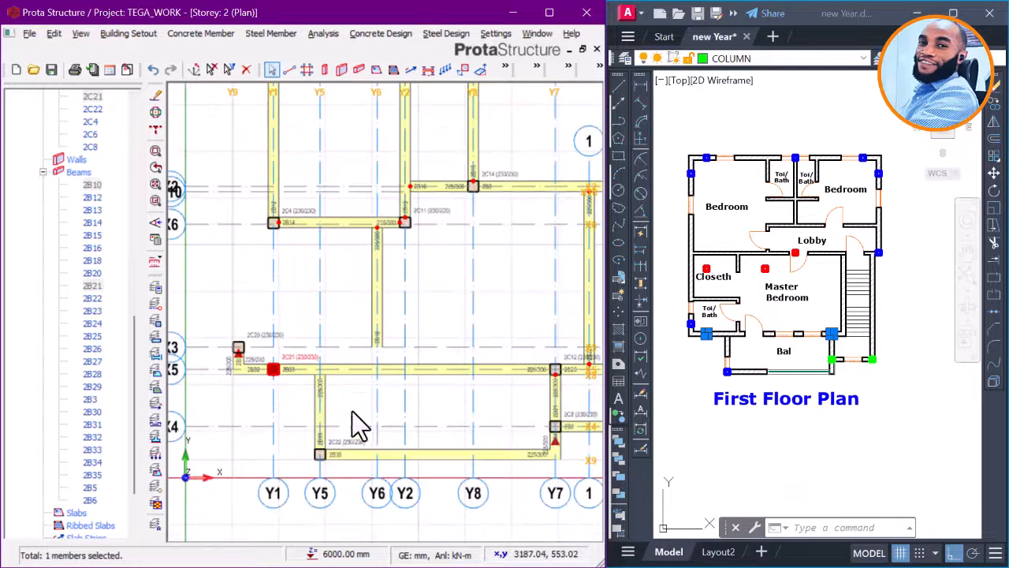
{"action": "scroll", "coordinate": [371, 347], "scroll_direction": "down", "scroll_amount": 5}
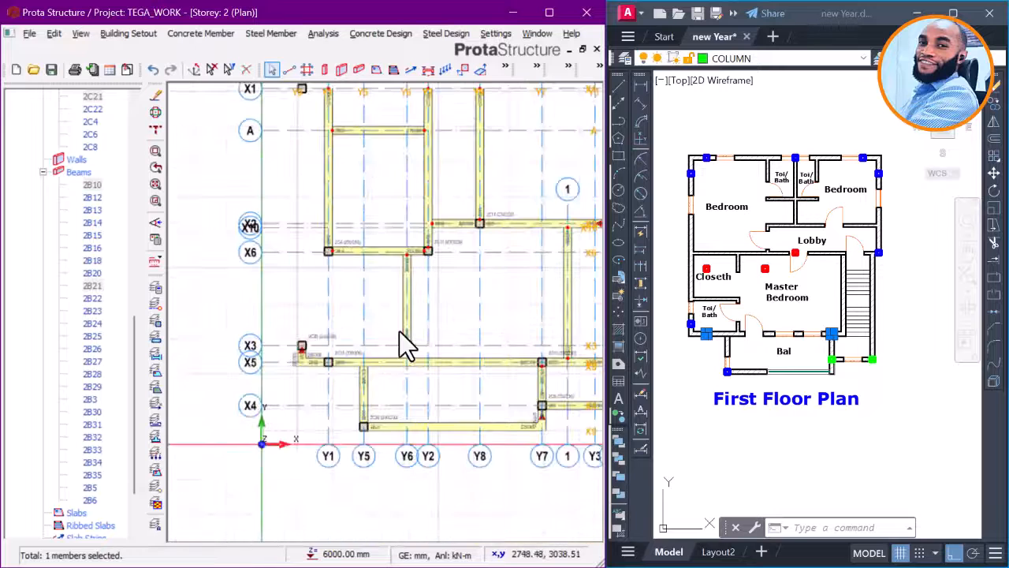
{"action": "left_click", "coordinate": [711, 277]}
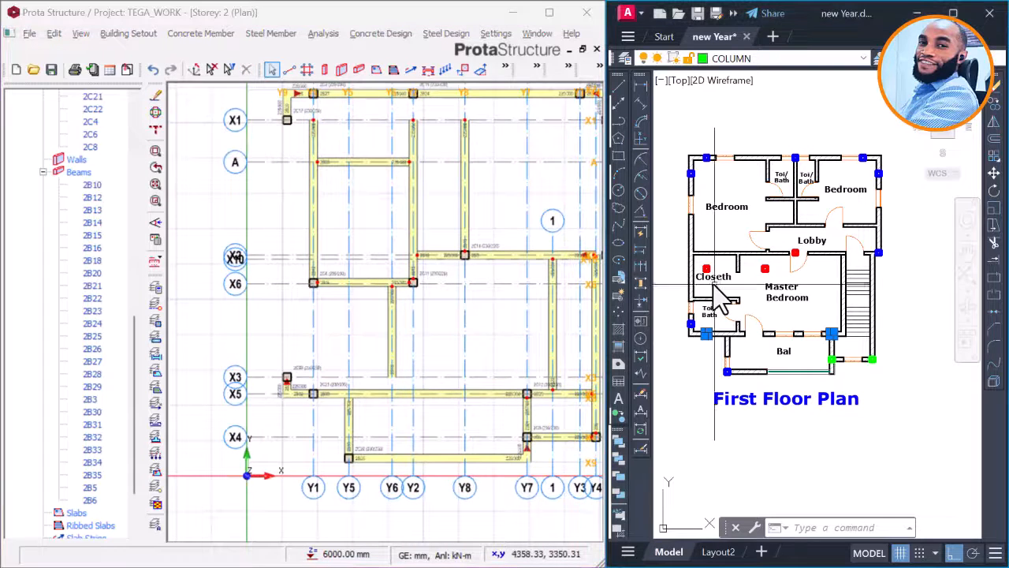
{"action": "key", "text": "Escape"}
{"action": "key", "text": "Escape"}
{"action": "key", "text": "Escape"}
{"action": "middle_click_drag", "start_coordinate": [731, 301], "coordinate": [738, 338]}
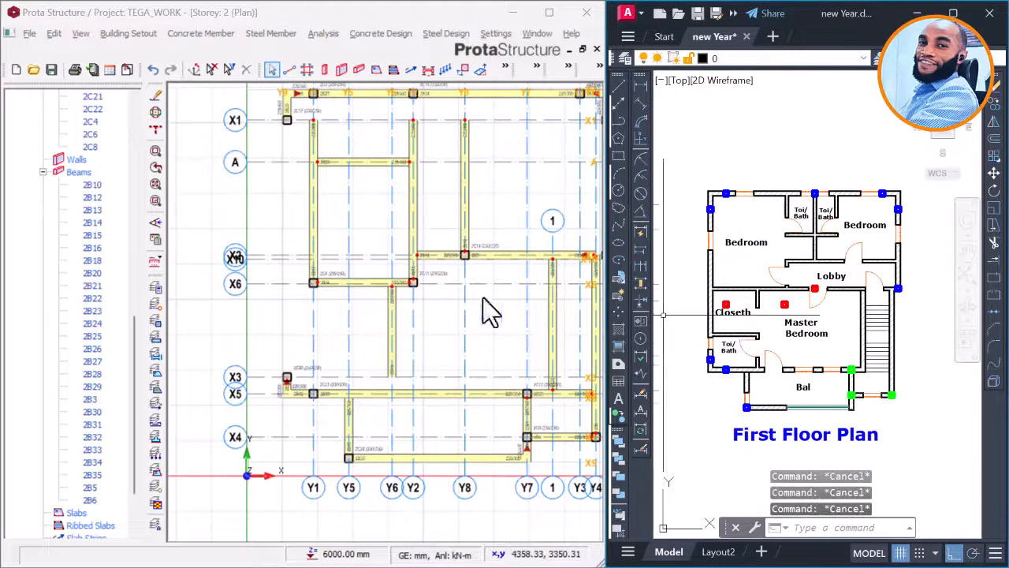
Step: In AutoCAD, copy the red closet column on the first floor plan horizontally onto the outer wall beside the closet
{"action": "left_click", "coordinate": [335, 331]}
{"action": "scroll", "coordinate": [365, 308], "scroll_direction": "down", "scroll_amount": 3}
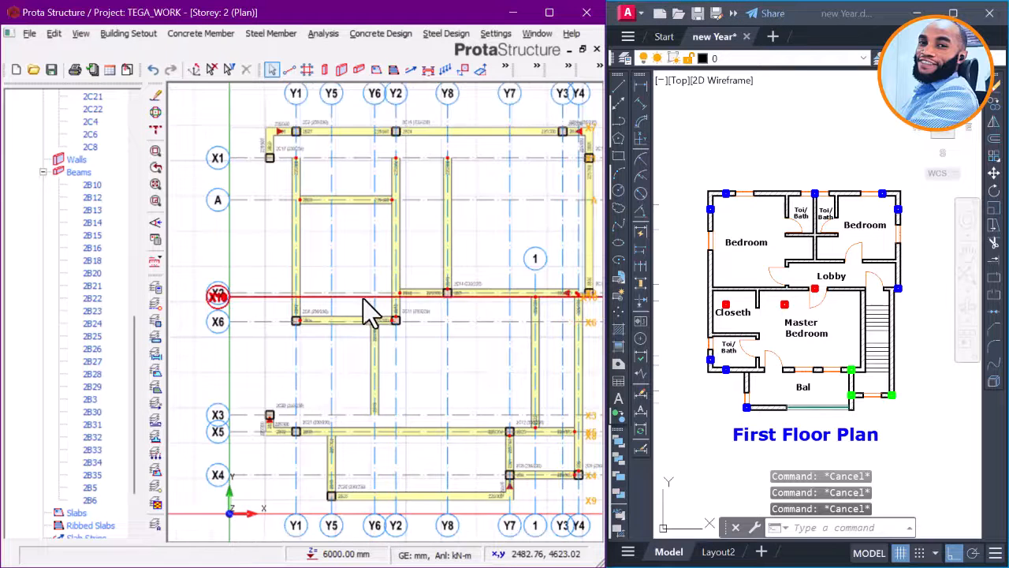
{"action": "scroll", "coordinate": [693, 314], "scroll_direction": "up", "scroll_amount": 2}
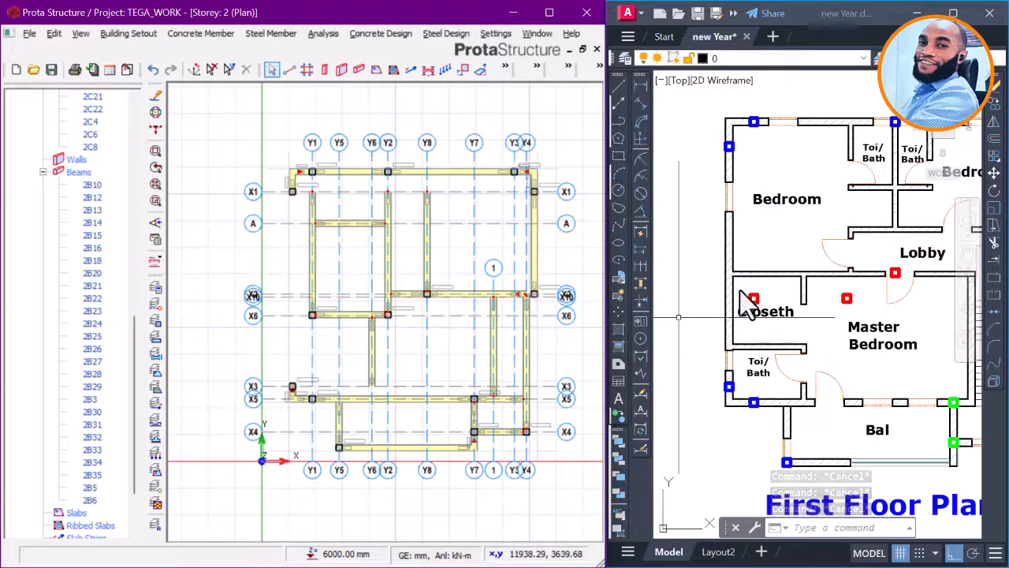
{"action": "scroll", "coordinate": [753, 307], "scroll_direction": "up", "scroll_amount": 4}
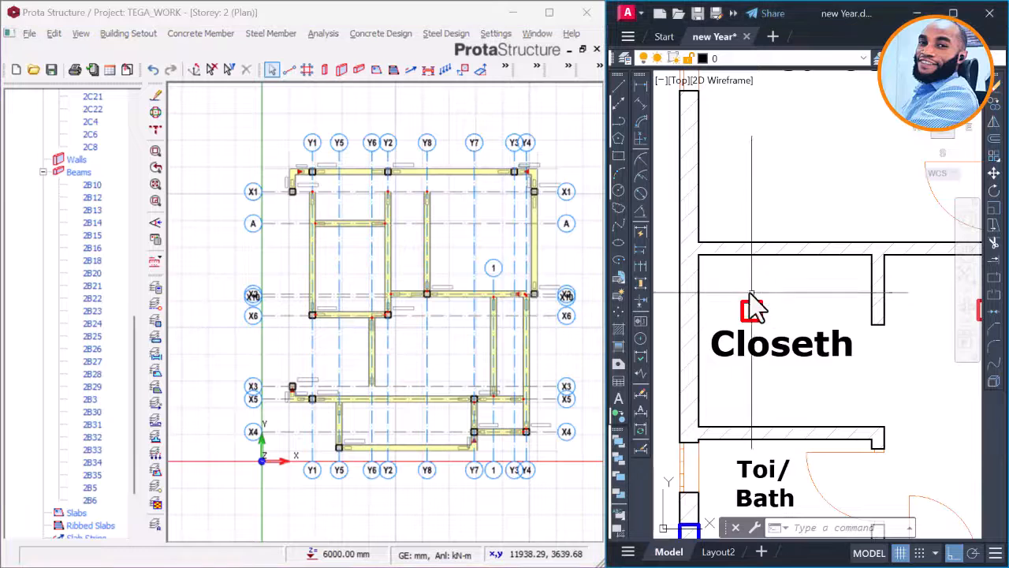
{"action": "middle_click_drag", "start_coordinate": [750, 306], "coordinate": [780, 303]}
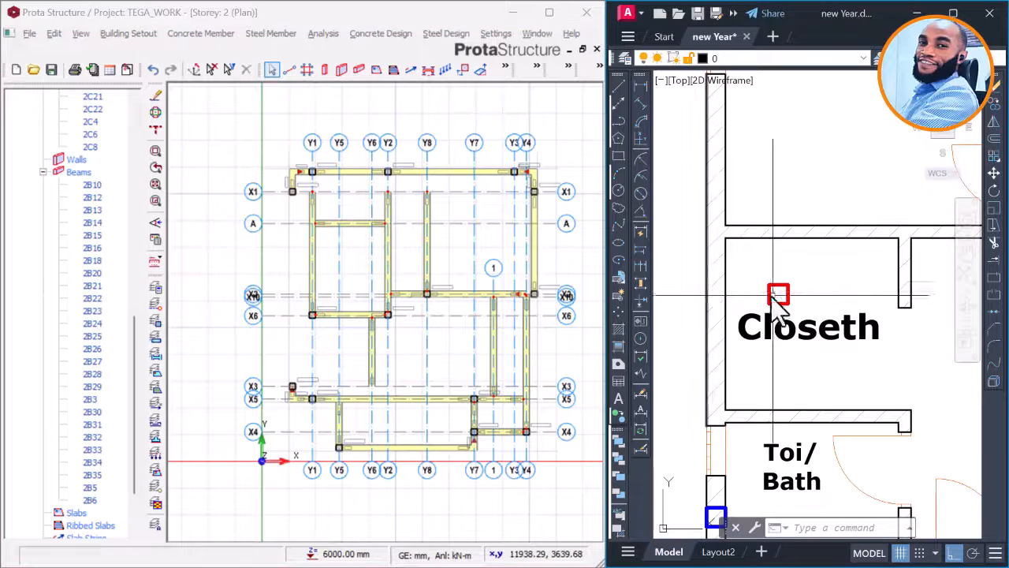
{"action": "left_click", "coordinate": [779, 289]}
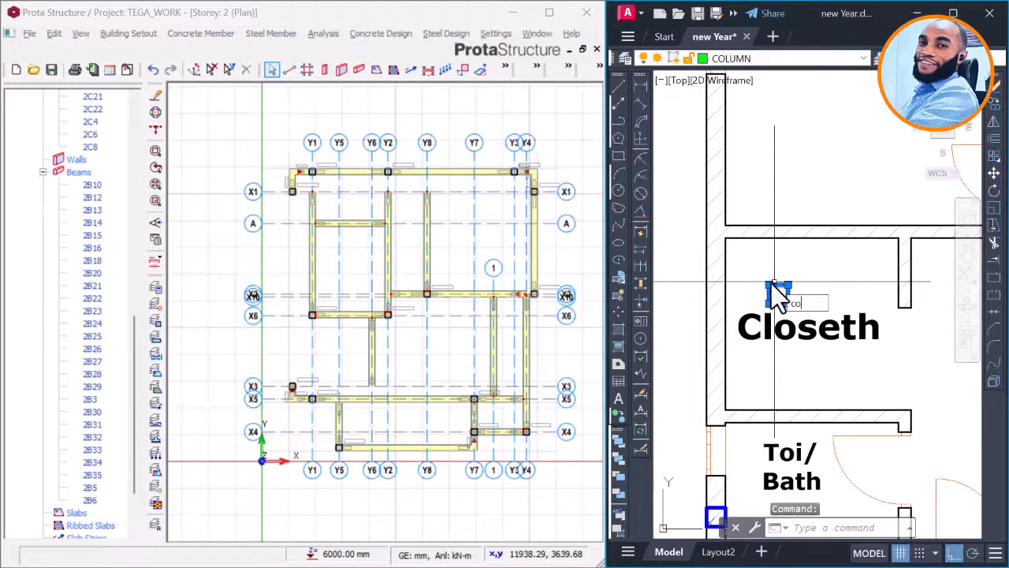
{"action": "key", "text": "Return"}
{"action": "scroll", "coordinate": [761, 281], "scroll_direction": "up", "scroll_amount": 2}
{"action": "left_click", "coordinate": [773, 283]}
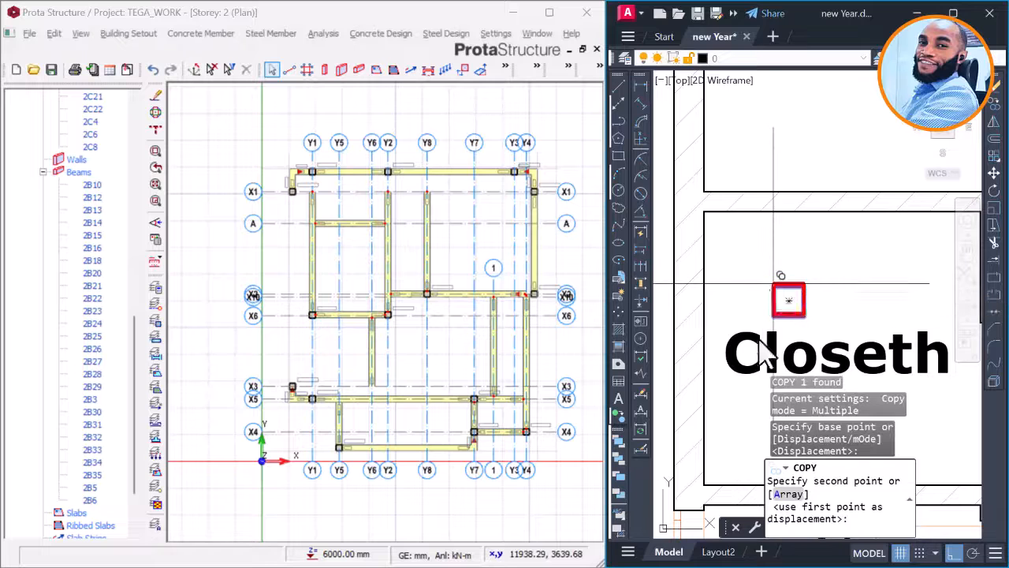
{"action": "scroll", "coordinate": [769, 341], "scroll_direction": "down", "scroll_amount": 2}
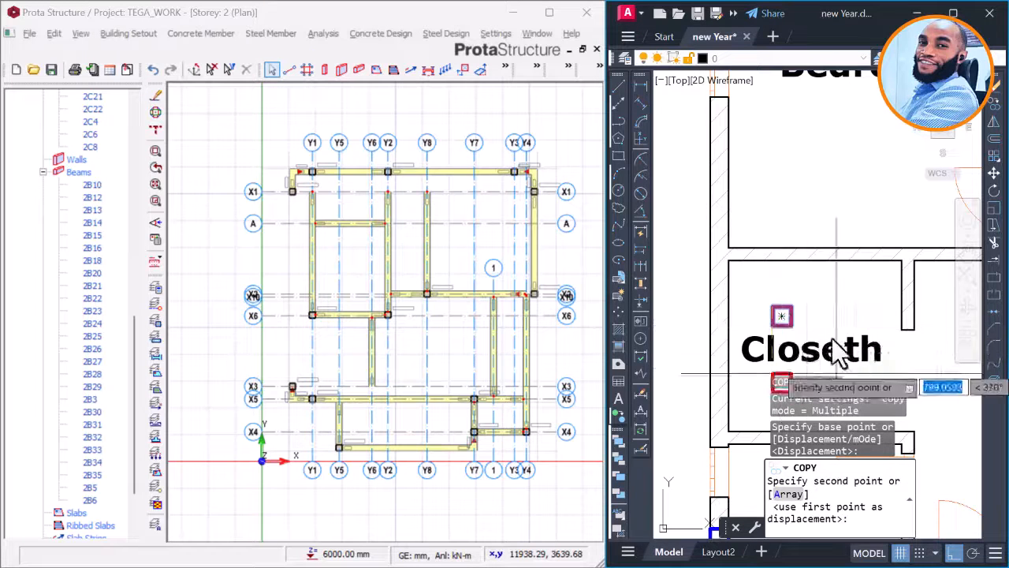
{"action": "scroll", "coordinate": [741, 331], "scroll_direction": "up", "scroll_amount": 2}
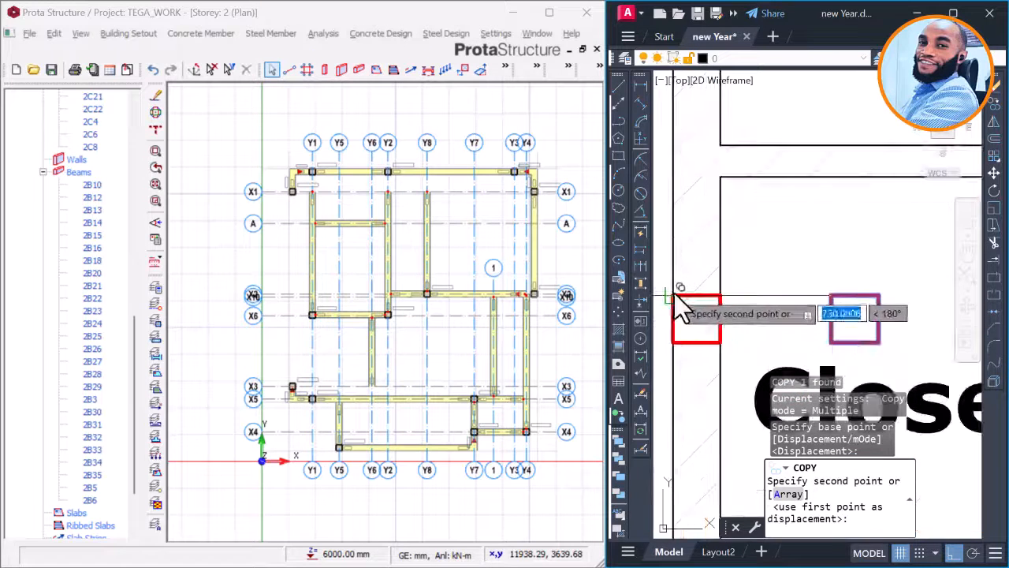
{"action": "left_click", "coordinate": [674, 294]}
{"action": "key", "text": "Escape"}
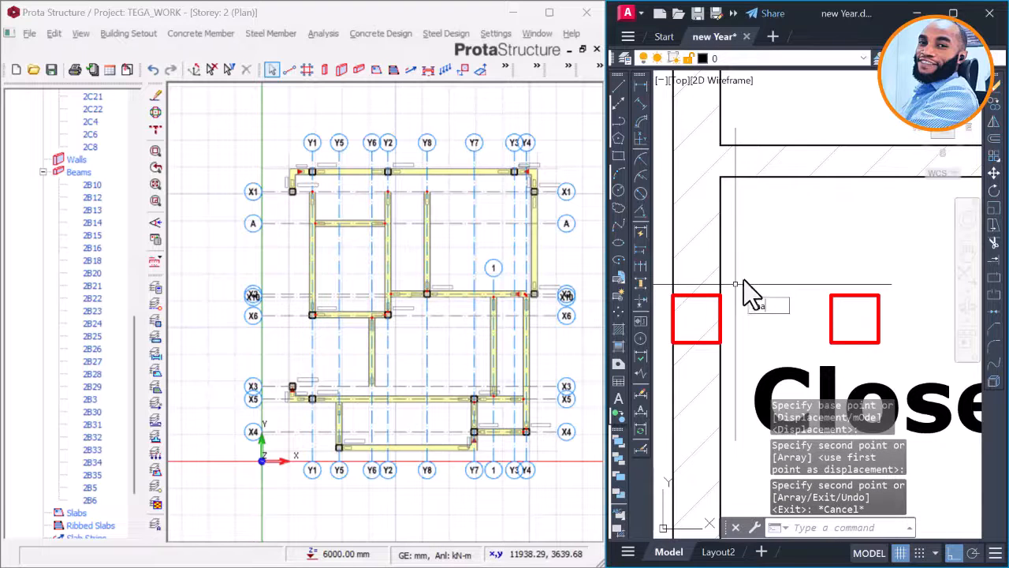
Step: Match the properties of the copied closet wall column to the blue column on the toilet's outer wall
{"action": "key", "text": "Return"}
{"action": "scroll", "coordinate": [749, 298], "scroll_direction": "down", "scroll_amount": 3}
{"action": "scroll", "coordinate": [733, 433], "scroll_direction": "up", "scroll_amount": 2}
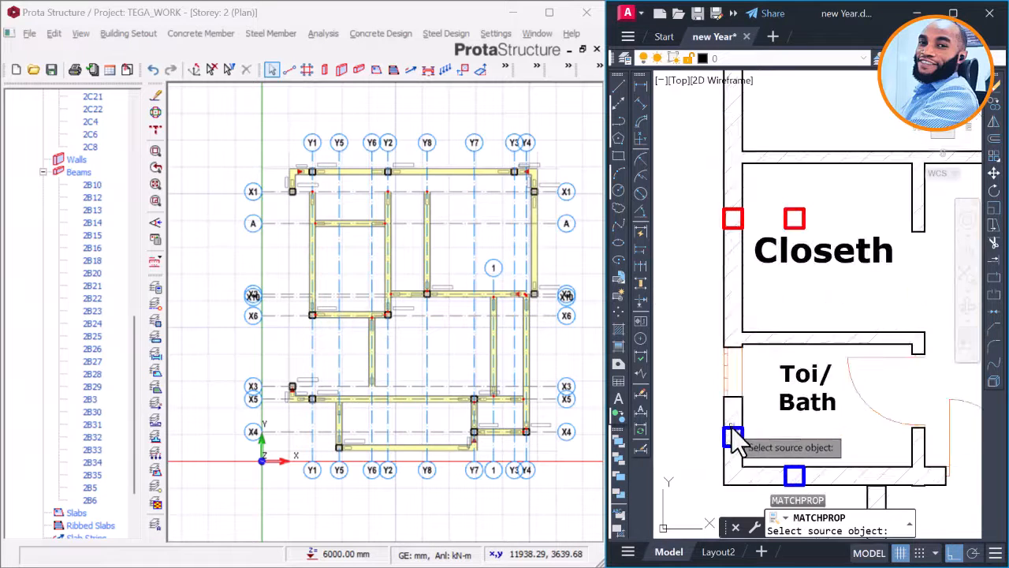
{"action": "left_click", "coordinate": [731, 436]}
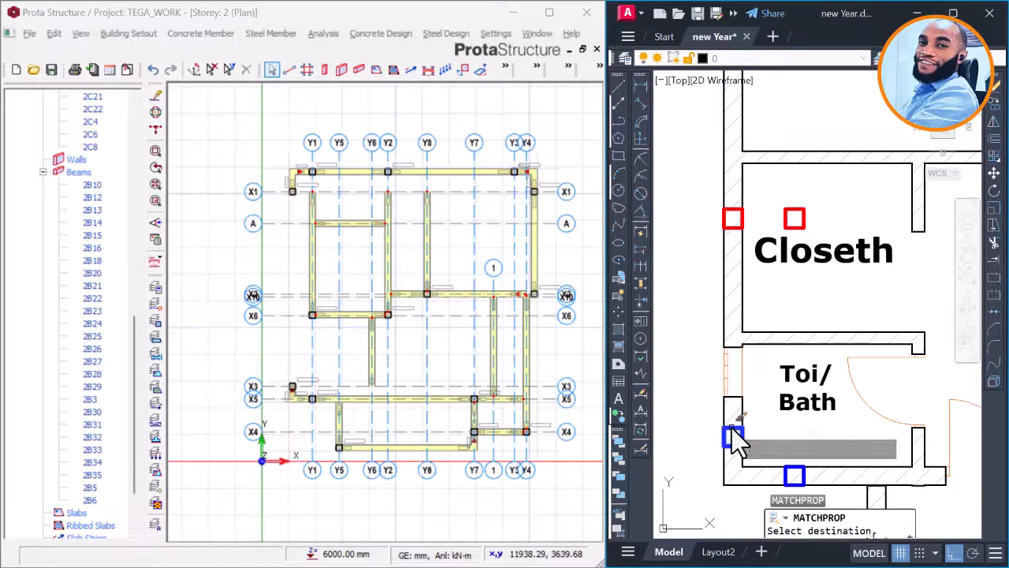
{"action": "left_click", "coordinate": [733, 219]}
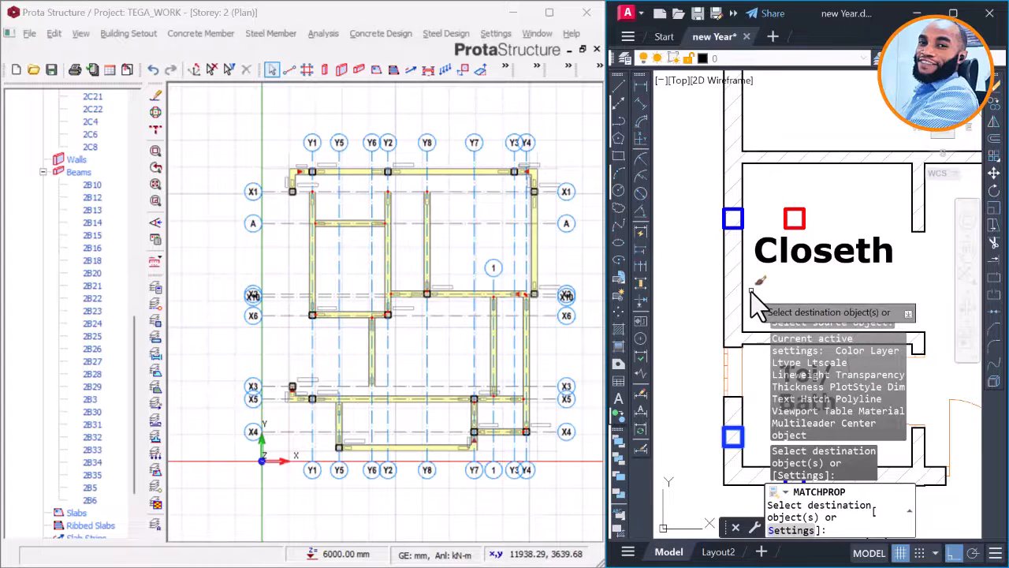
{"action": "key", "text": "Escape"}
{"action": "scroll", "coordinate": [743, 260], "scroll_direction": "down", "scroll_amount": 2}
{"action": "scroll", "coordinate": [775, 228], "scroll_direction": "up", "scroll_amount": 2}
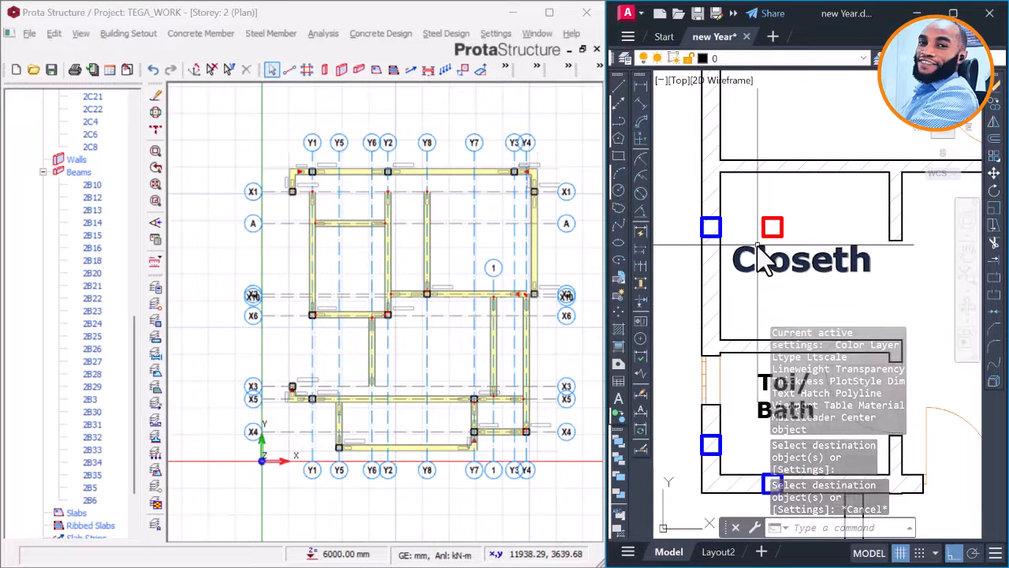
Step: Switch to ProtaStructure and place a 230 x 230 mm column at X6/Y9 with eccentricities e1 115 and e2 0, based on the X6/Y1 column
{"action": "middle_click_drag", "start_coordinate": [288, 323], "coordinate": [397, 328]}
{"action": "scroll", "coordinate": [398, 328], "scroll_direction": "up", "scroll_amount": 5}
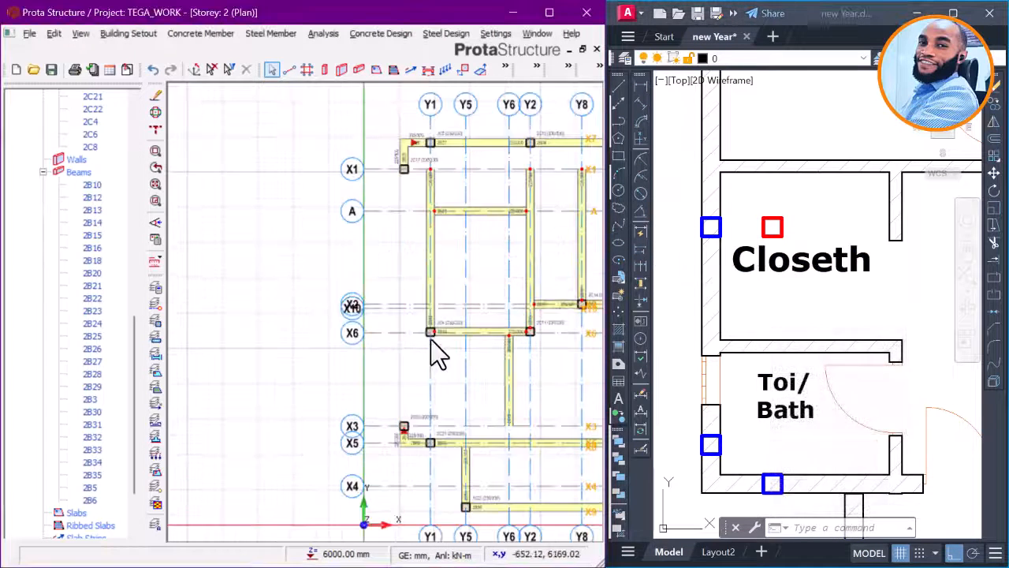
{"action": "left_click", "coordinate": [468, 309]}
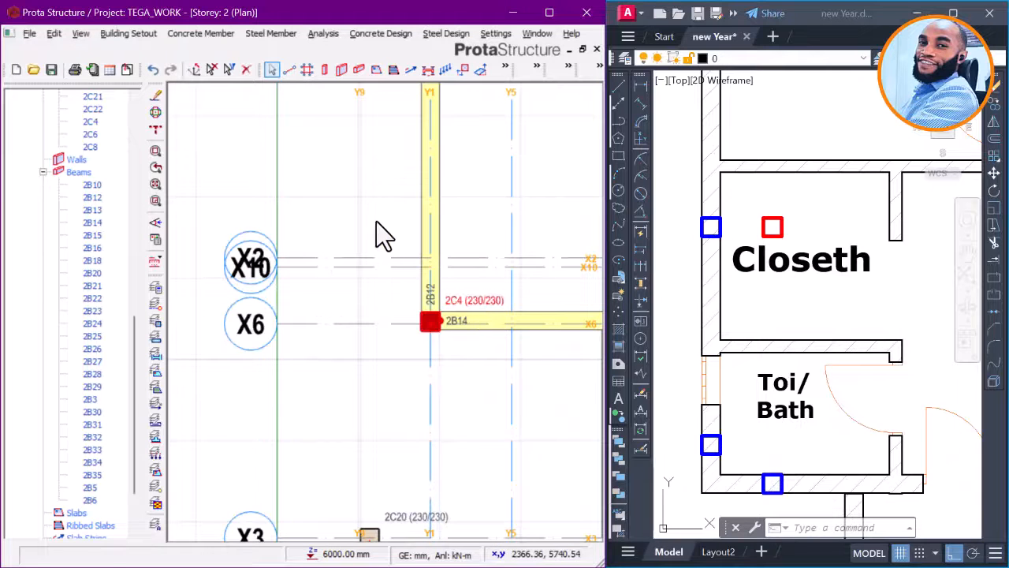
{"action": "right_click", "coordinate": [408, 229]}
{"action": "left_click", "coordinate": [343, 236]}
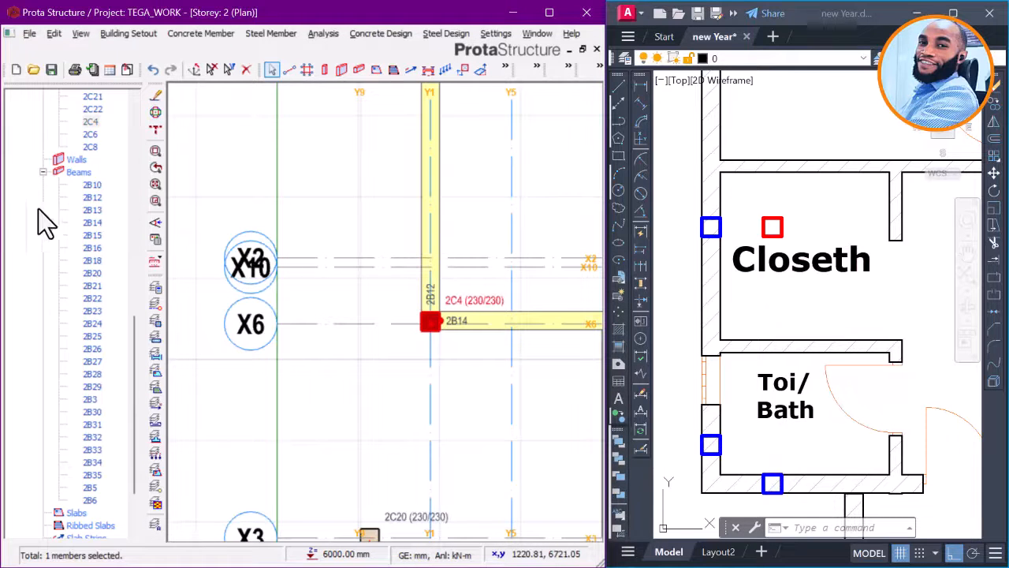
{"action": "left_click", "coordinate": [22, 172]}
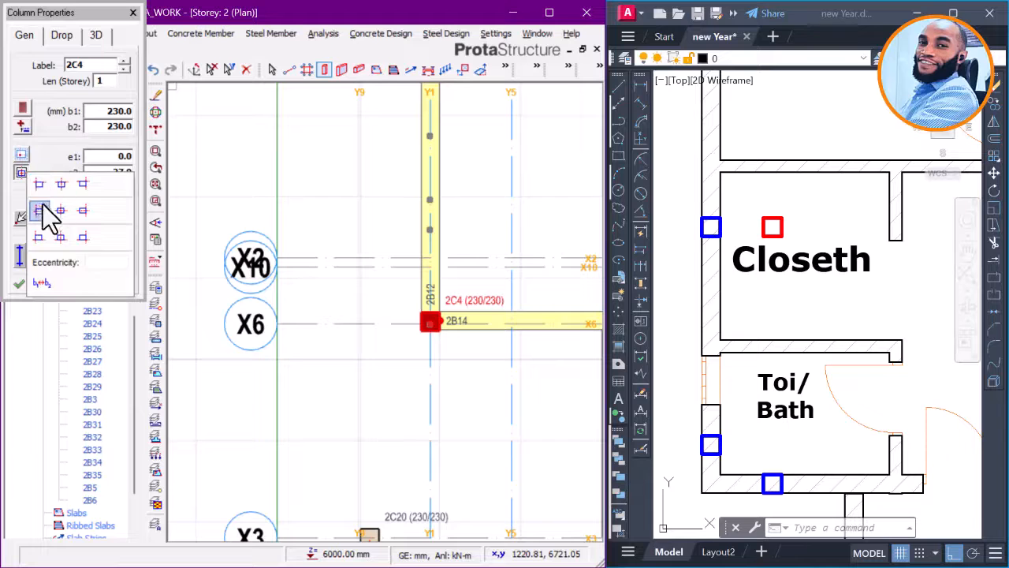
{"action": "left_click", "coordinate": [41, 208]}
{"action": "scroll", "coordinate": [359, 324], "scroll_direction": "up", "scroll_amount": 2}
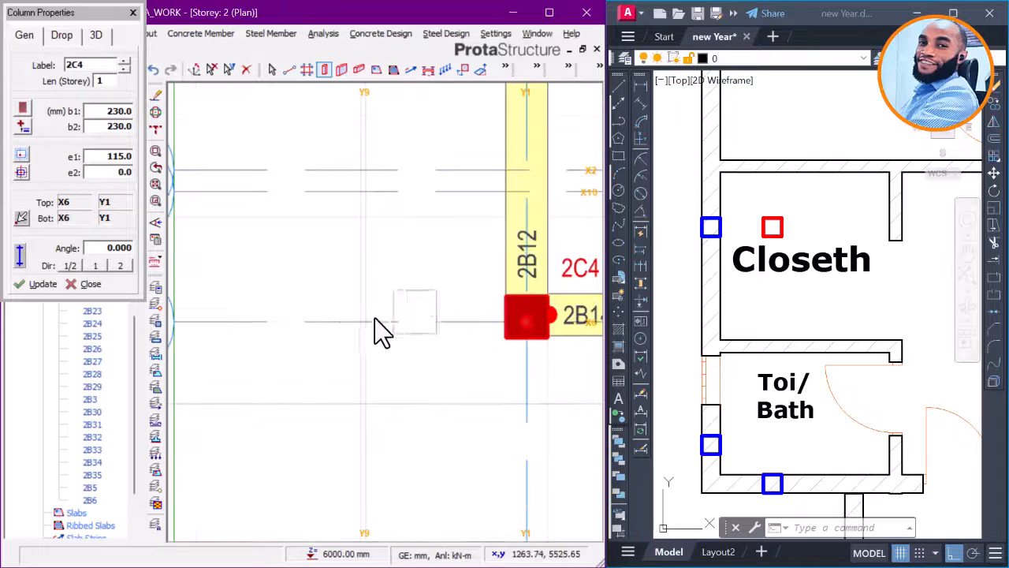
{"action": "left_click", "coordinate": [394, 302]}
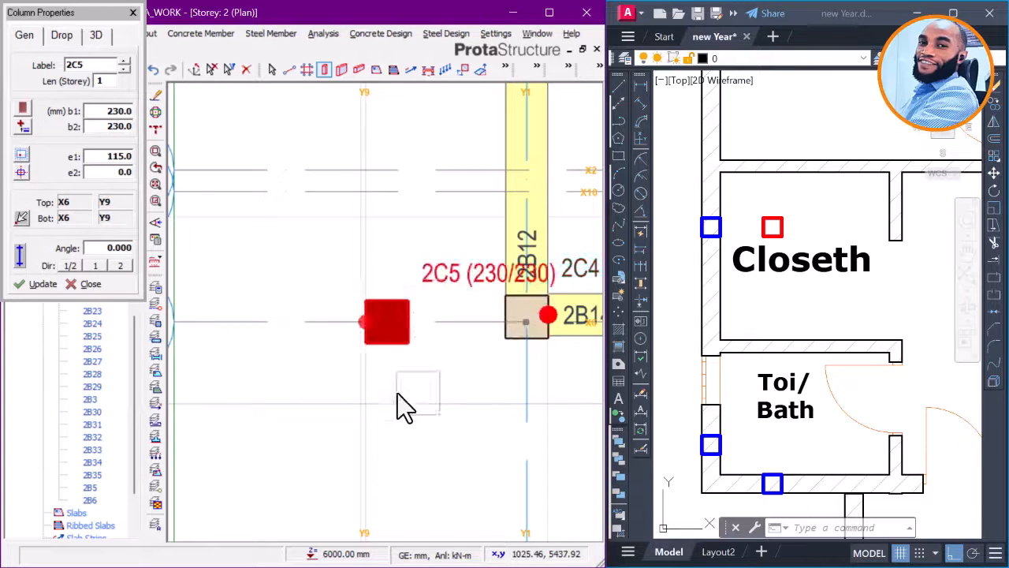
{"action": "scroll", "coordinate": [445, 318], "scroll_direction": "down", "scroll_amount": 4}
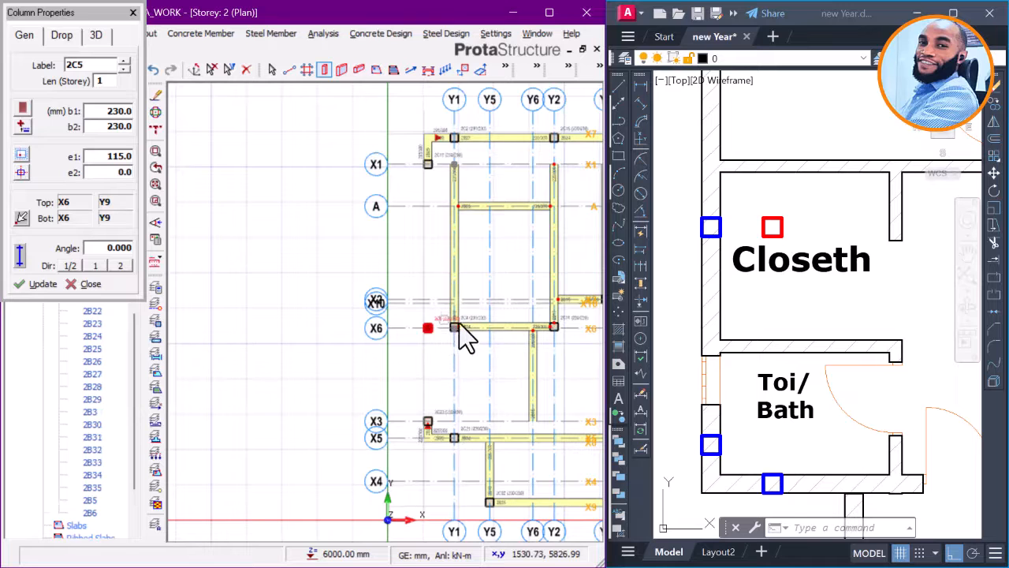
{"action": "key", "text": "Escape"}
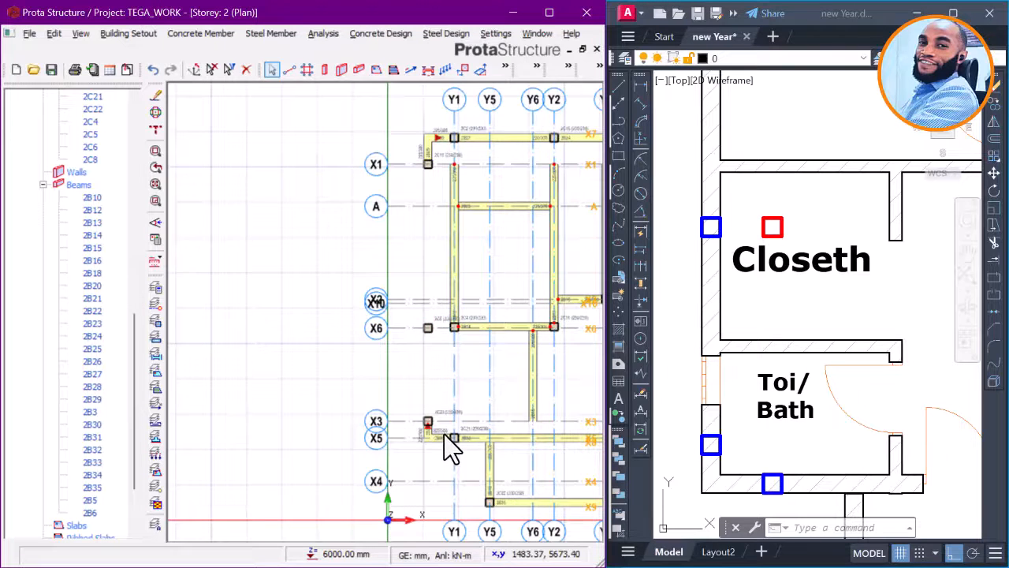
Step: Open the properties of the short X5 beam between Y9 and Y1 to use as the basis for a new beam
{"action": "scroll", "coordinate": [443, 435], "scroll_direction": "up", "scroll_amount": 3}
{"action": "scroll", "coordinate": [447, 439], "scroll_direction": "down", "scroll_amount": 3}
{"action": "middle_click_drag", "start_coordinate": [447, 439], "coordinate": [348, 344]}
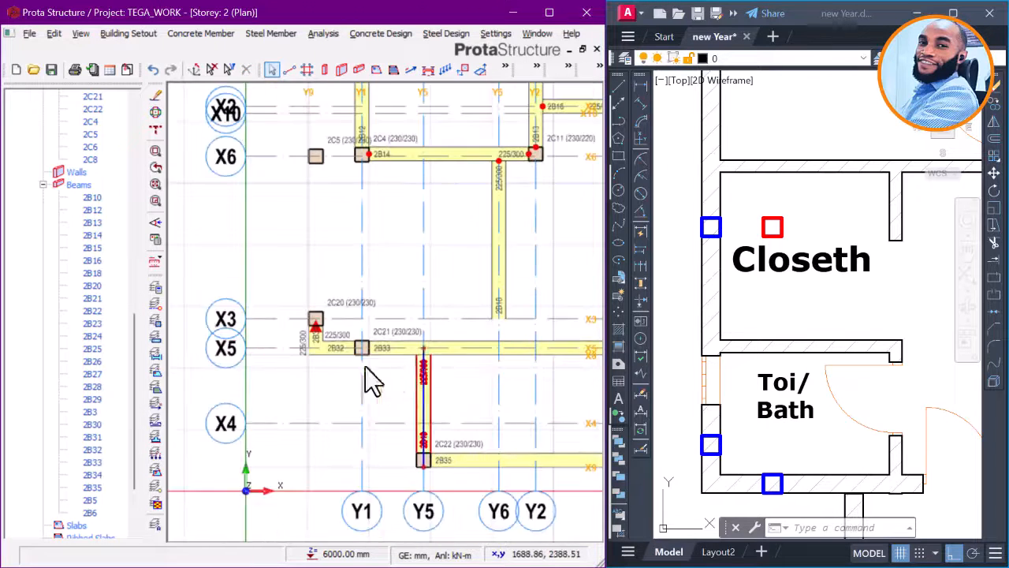
{"action": "middle_click_drag", "start_coordinate": [427, 368], "coordinate": [403, 360]}
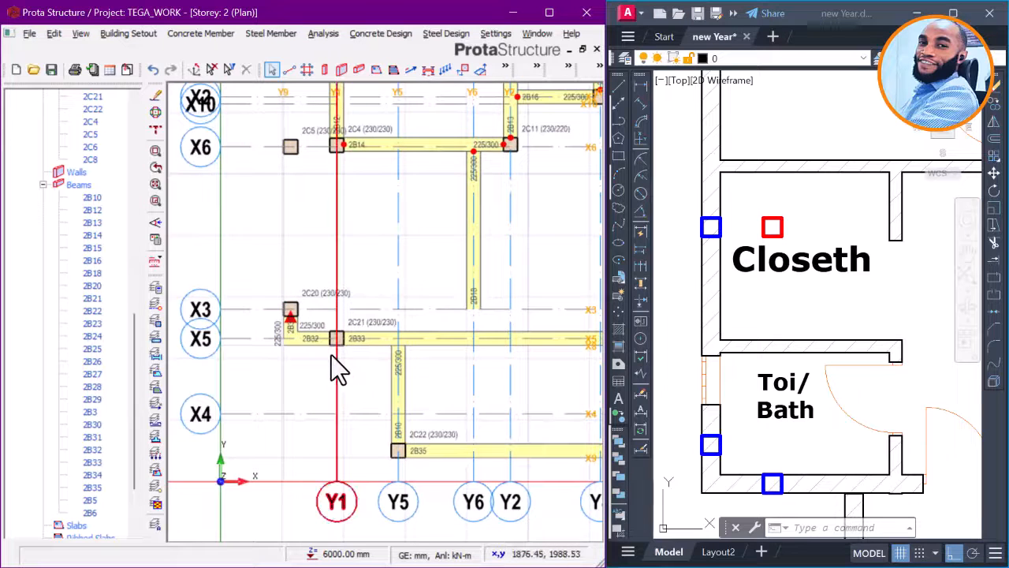
{"action": "scroll", "coordinate": [331, 354], "scroll_direction": "up", "scroll_amount": 2}
{"action": "left_click", "coordinate": [319, 335]}
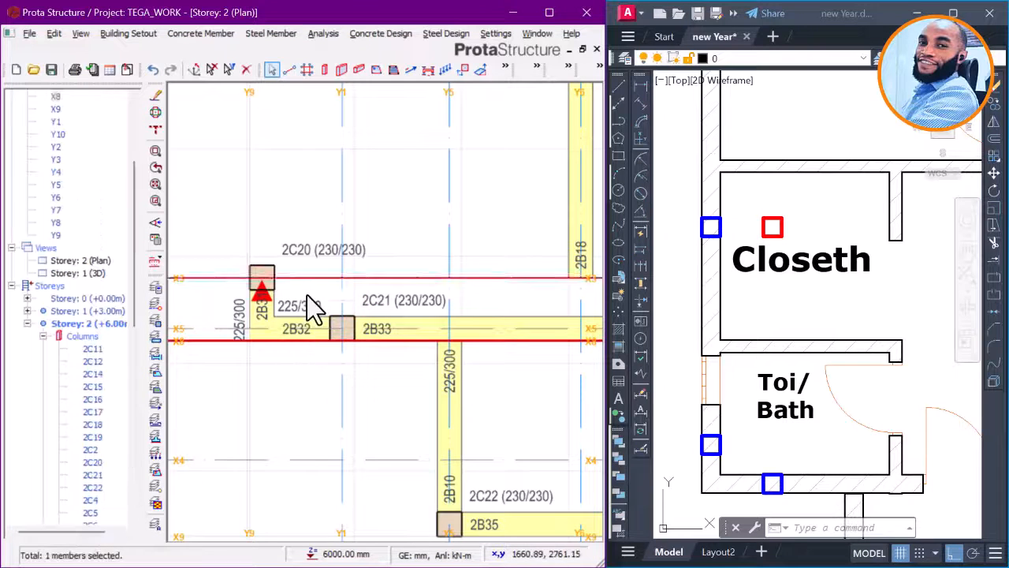
{"action": "middle_click_drag", "start_coordinate": [313, 294], "coordinate": [374, 302]}
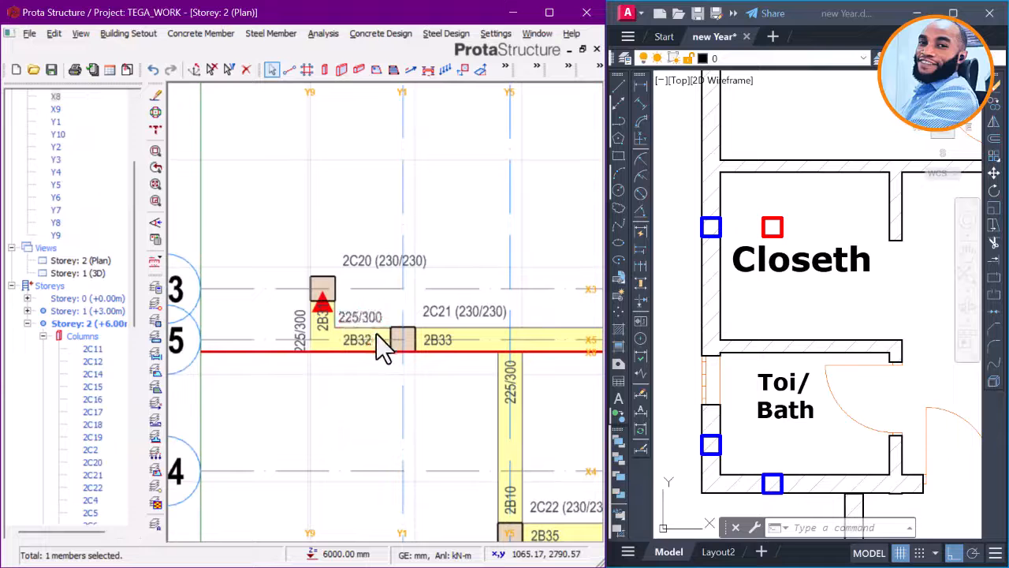
{"action": "left_click", "coordinate": [359, 326]}
{"action": "right_click", "coordinate": [367, 230]}
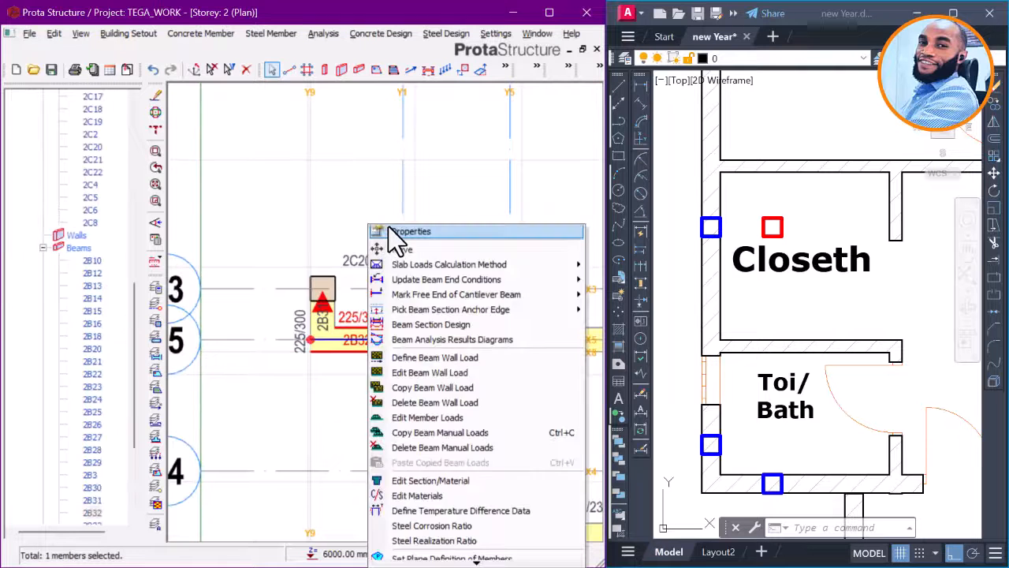
{"action": "key", "text": "Escape"}
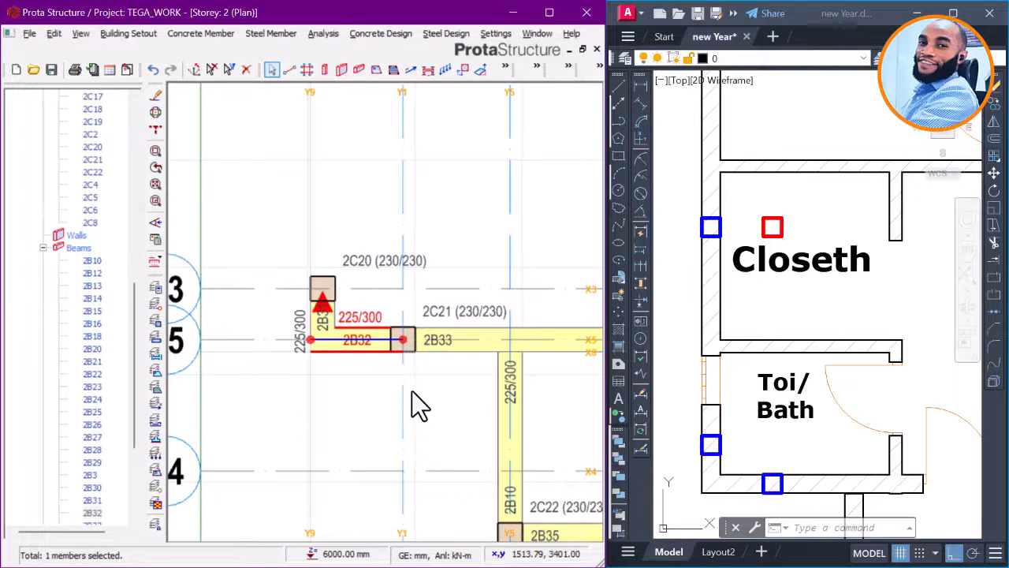
{"action": "double_click", "coordinate": [406, 347]}
Step: Draw a 225 x 300 mm beam along Y9 from X3 to X6 with an eccentricity of -112.5 mm
{"action": "scroll", "coordinate": [408, 339], "scroll_direction": "down", "scroll_amount": 3}
{"action": "scroll", "coordinate": [407, 316], "scroll_direction": "up", "scroll_amount": 4}
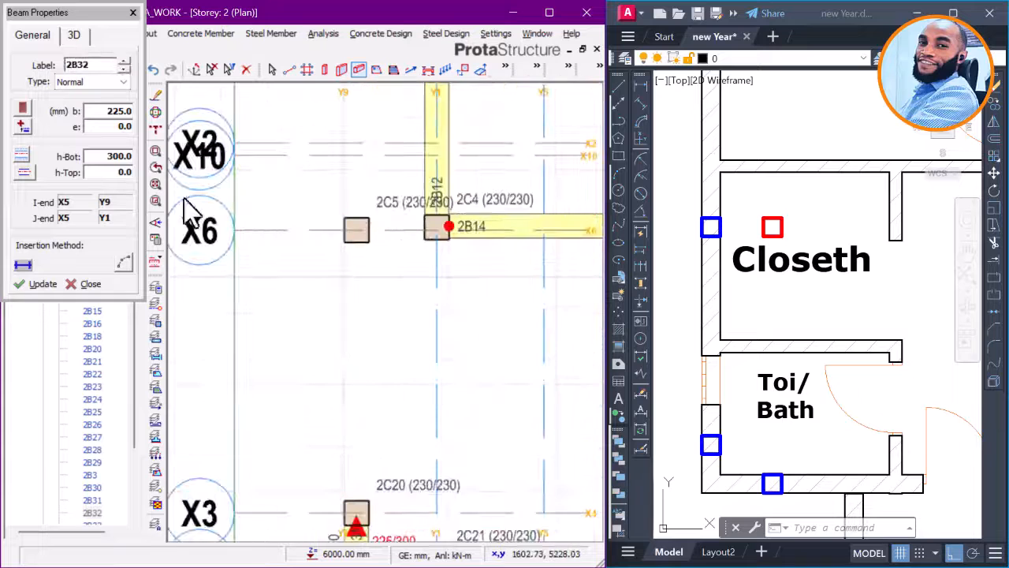
{"action": "left_click", "coordinate": [24, 172]}
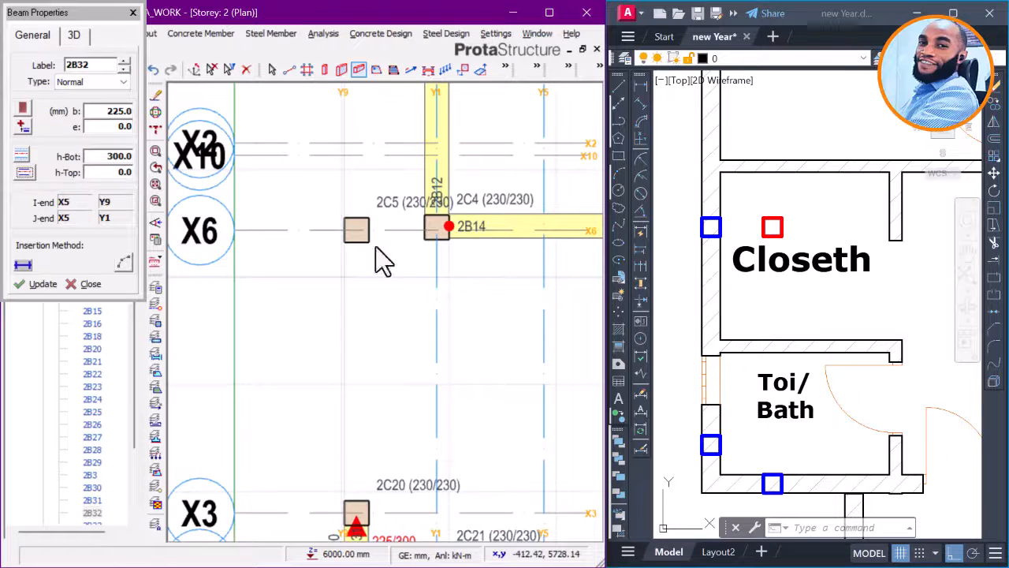
{"action": "scroll", "coordinate": [430, 232], "scroll_direction": "up", "scroll_amount": 1}
{"action": "scroll", "coordinate": [447, 303], "scroll_direction": "down", "scroll_amount": 2}
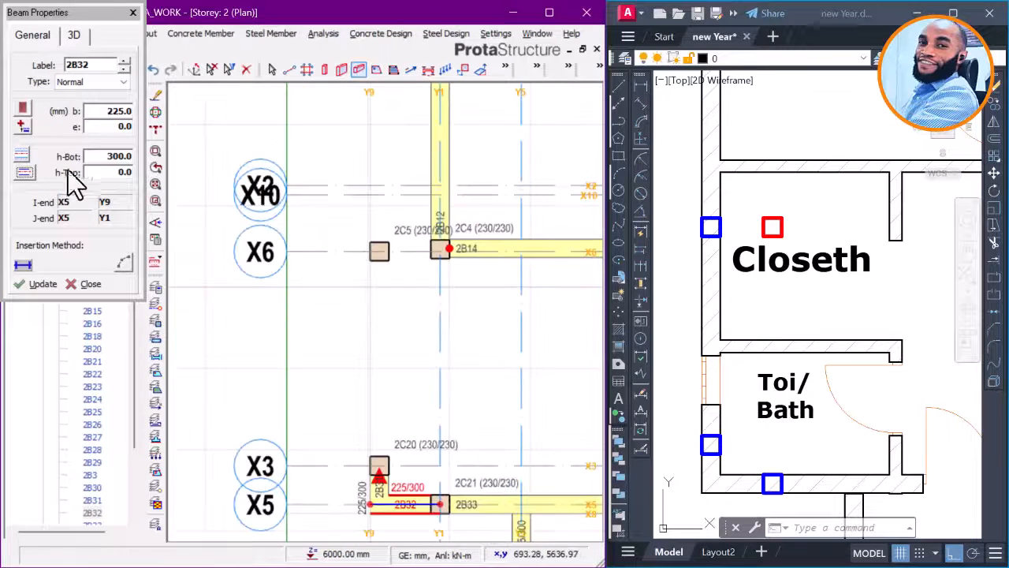
{"action": "left_click", "coordinate": [24, 173]}
{"action": "scroll", "coordinate": [329, 406], "scroll_direction": "down", "scroll_amount": 2}
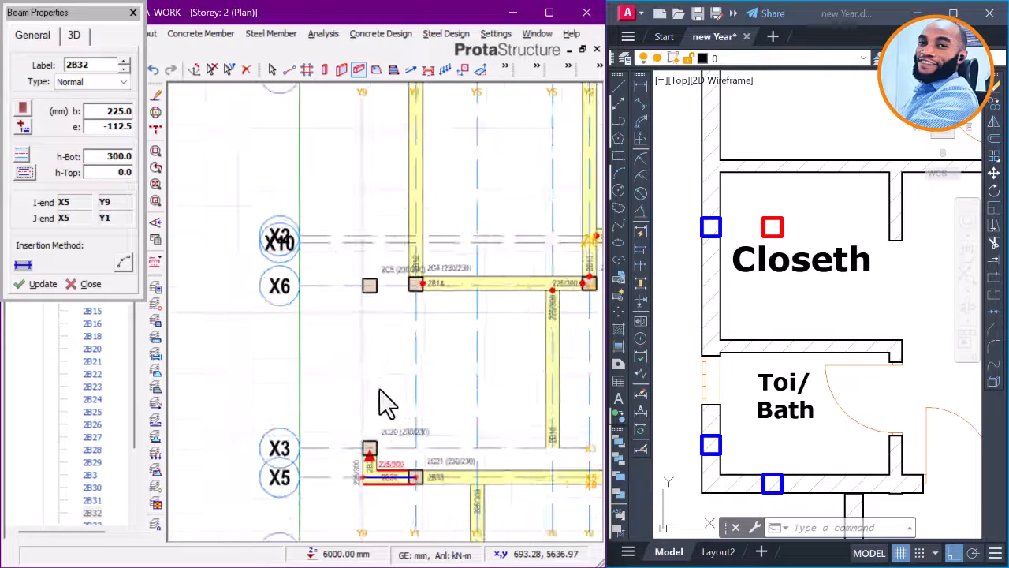
{"action": "scroll", "coordinate": [373, 296], "scroll_direction": "up", "scroll_amount": 2}
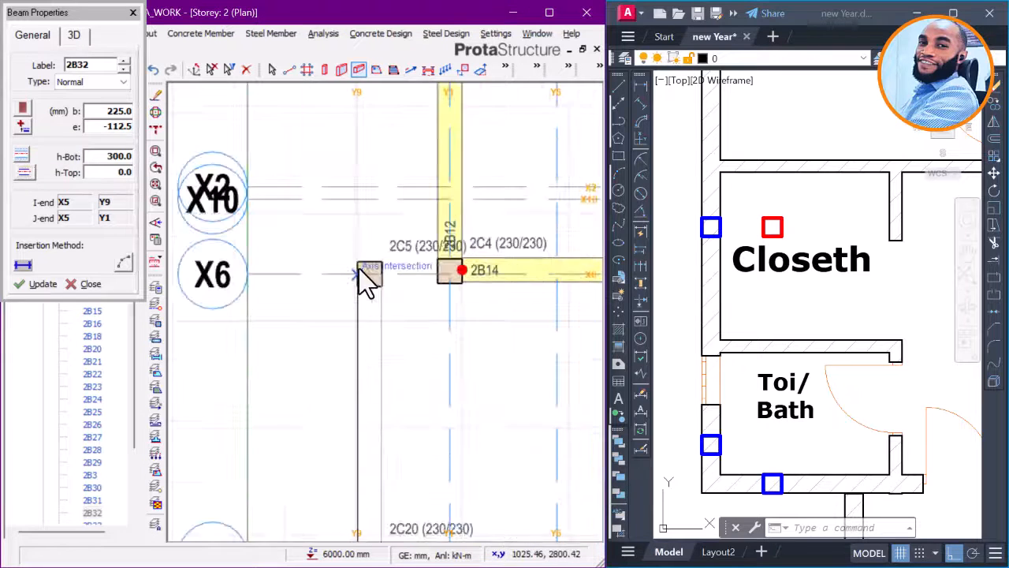
{"action": "left_click", "coordinate": [366, 345]}
Step: Continue the 225 x 300 mm beam along Y9 from X6 to X1 with an eccentricity of -112.5 mm
{"action": "scroll", "coordinate": [520, 414], "scroll_direction": "down", "scroll_amount": 1}
{"action": "scroll", "coordinate": [710, 406], "scroll_direction": "down", "scroll_amount": 4}
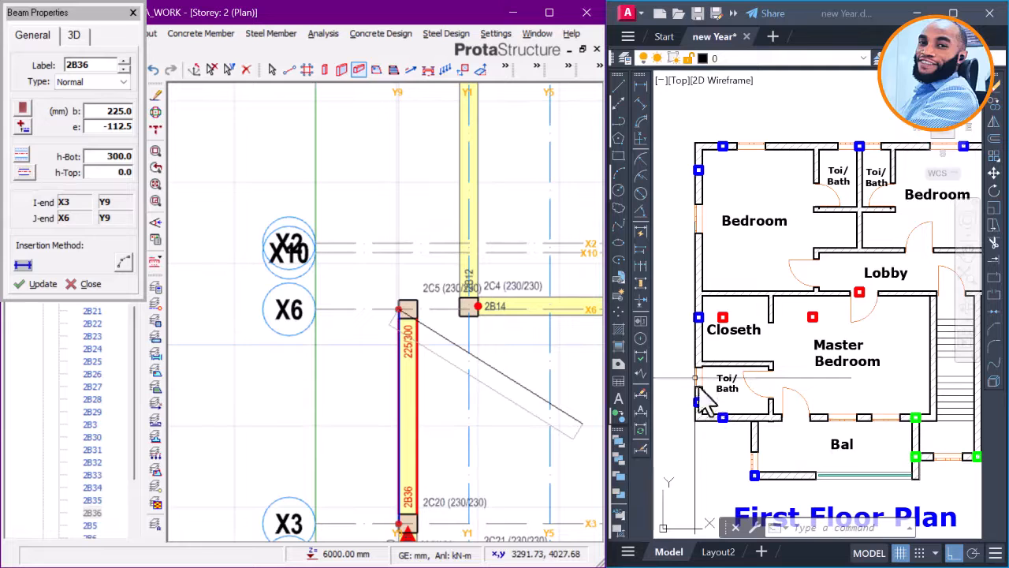
{"action": "scroll", "coordinate": [428, 293], "scroll_direction": "down", "scroll_amount": 3}
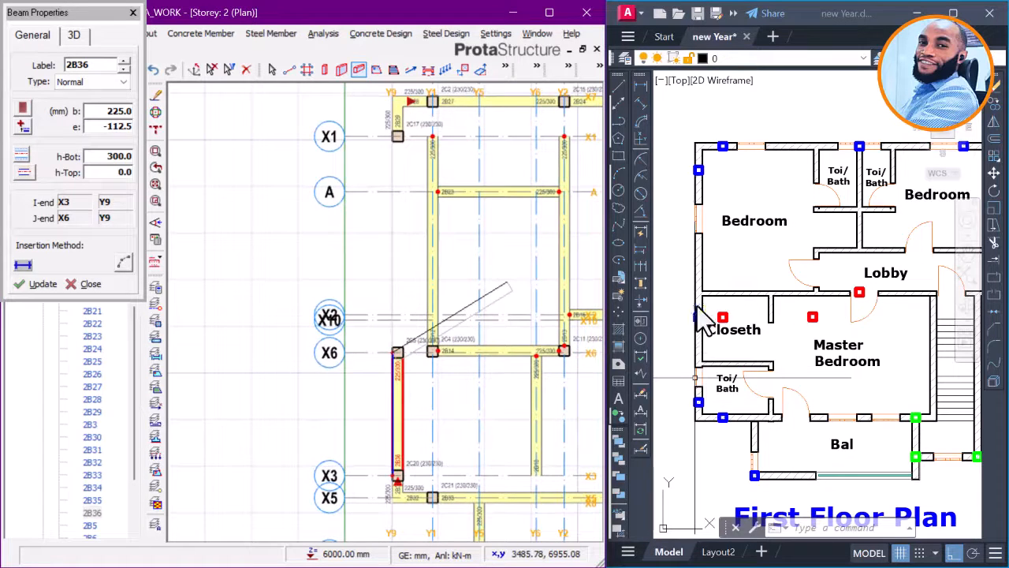
{"action": "scroll", "coordinate": [398, 140], "scroll_direction": "up", "scroll_amount": 4}
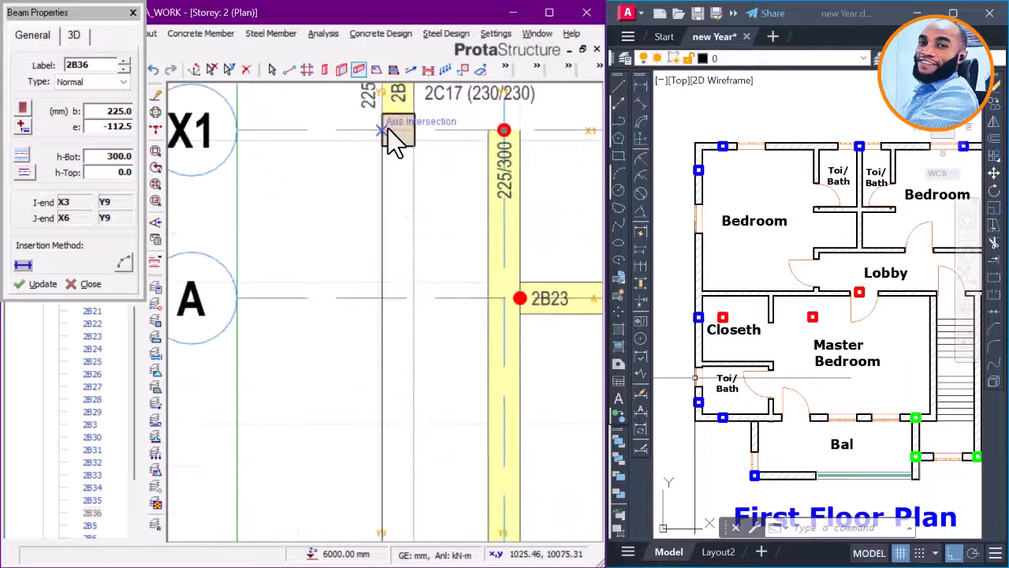
{"action": "left_click", "coordinate": [395, 140]}
{"action": "scroll", "coordinate": [411, 217], "scroll_direction": "down", "scroll_amount": 3}
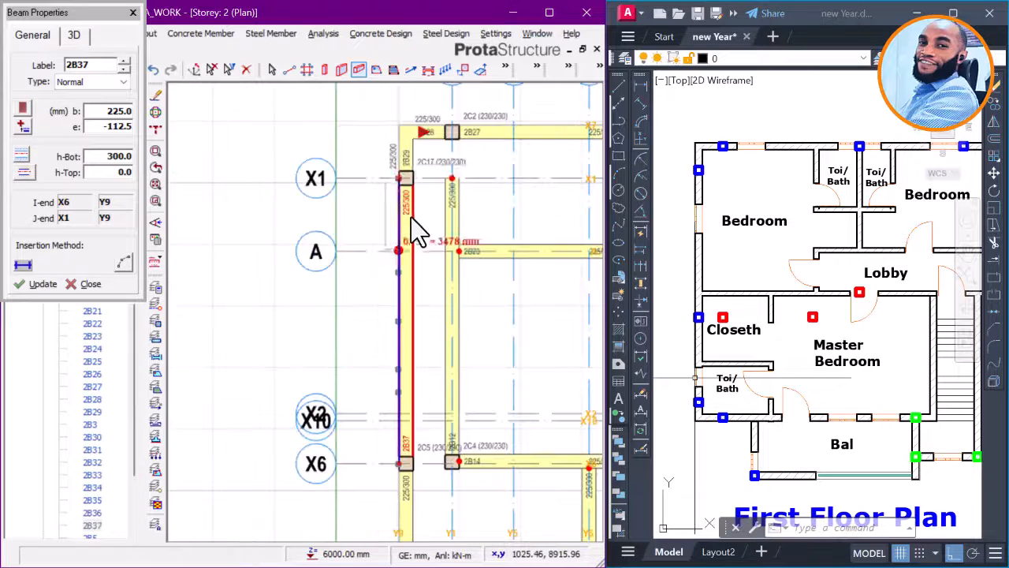
{"action": "scroll", "coordinate": [423, 256], "scroll_direction": "down", "scroll_amount": 2}
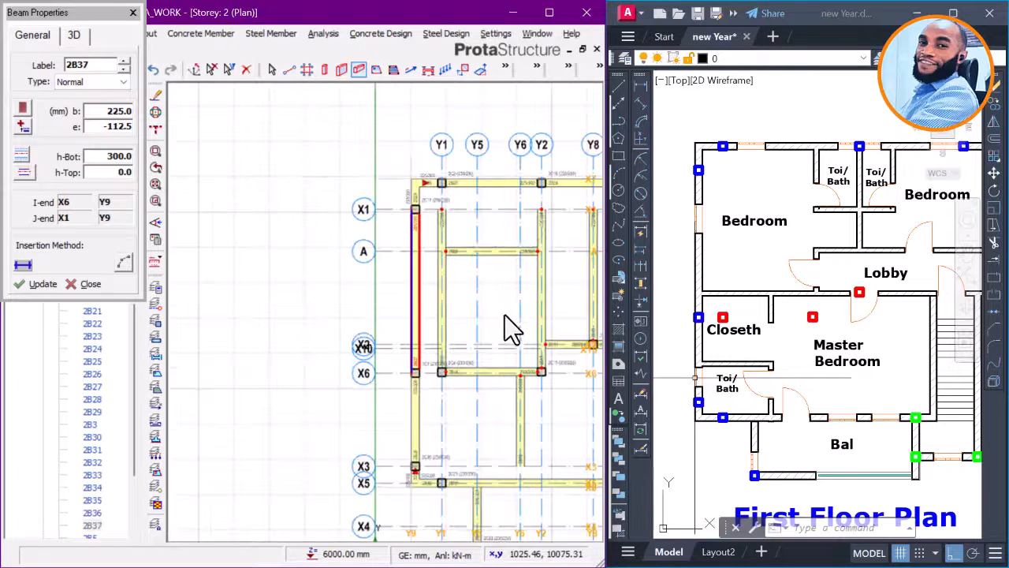
{"action": "key", "text": "Escape"}
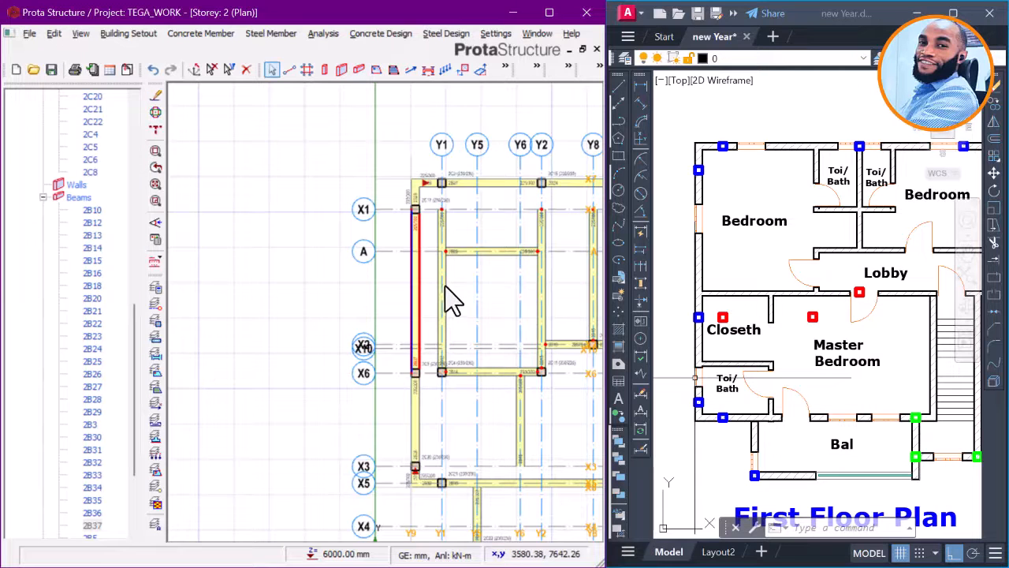
Step: Delete the Y1 beam between X6 and X1 and the axis A beam between Y1 and Y2 on Storey 2
{"action": "left_click", "coordinate": [446, 291]}
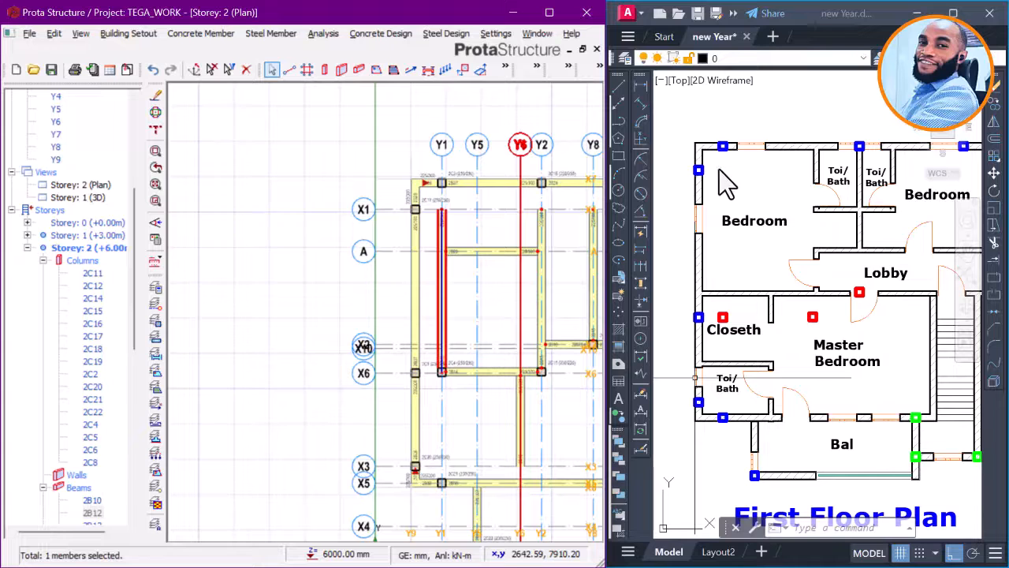
{"action": "key", "text": "Delete"}
{"action": "middle_click_drag", "start_coordinate": [494, 270], "coordinate": [425, 258]}
{"action": "left_click", "coordinate": [424, 252]}
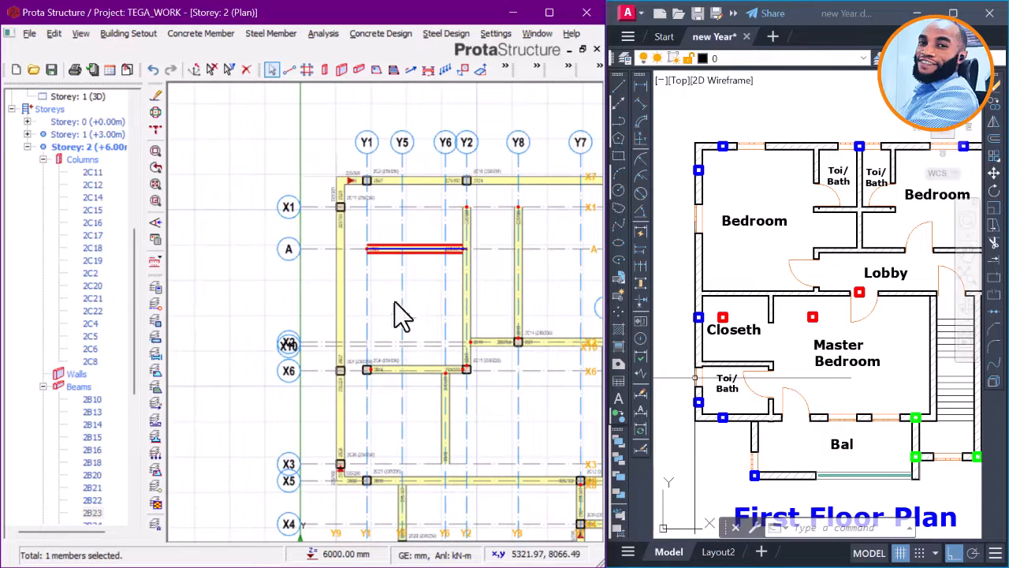
{"action": "scroll", "coordinate": [418, 327], "scroll_direction": "up", "scroll_amount": 3}
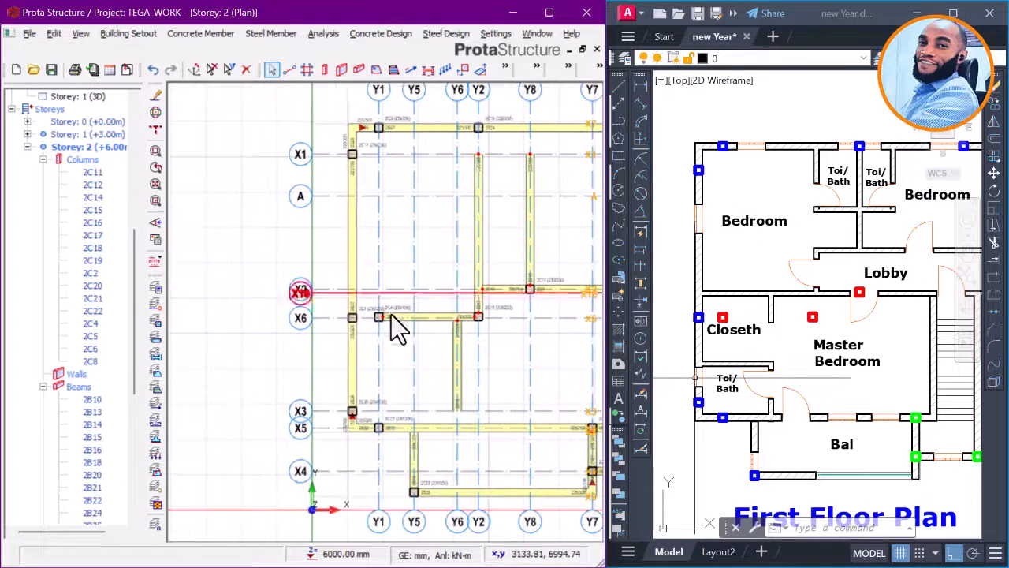
Step: Delete the Storey 2 column at X6/Y1 and check the column at X6/Y9
{"action": "left_click", "coordinate": [394, 312]}
{"action": "left_click", "coordinate": [406, 297]}
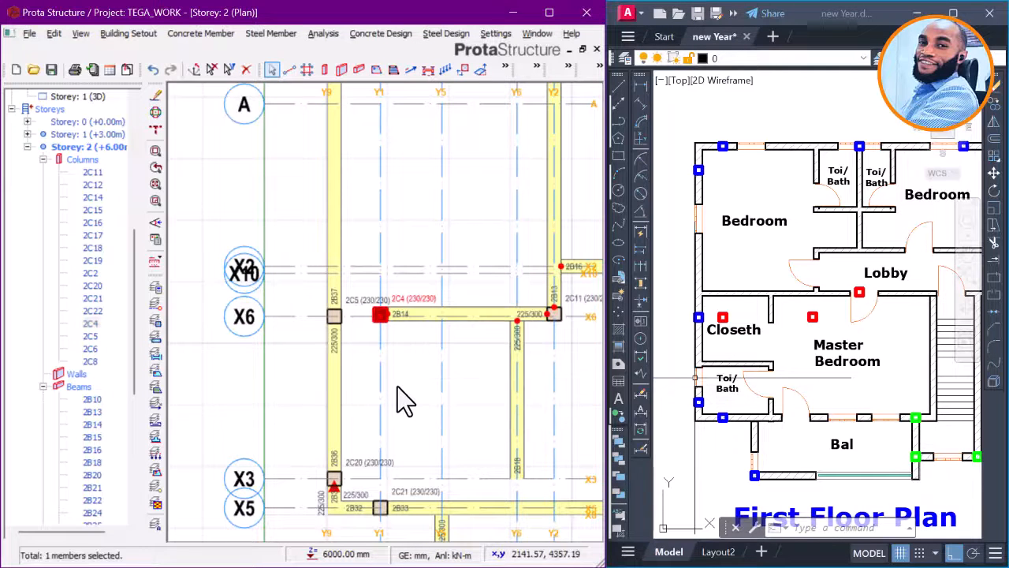
{"action": "key", "text": "Delete"}
{"action": "scroll", "coordinate": [323, 315], "scroll_direction": "up", "scroll_amount": 3}
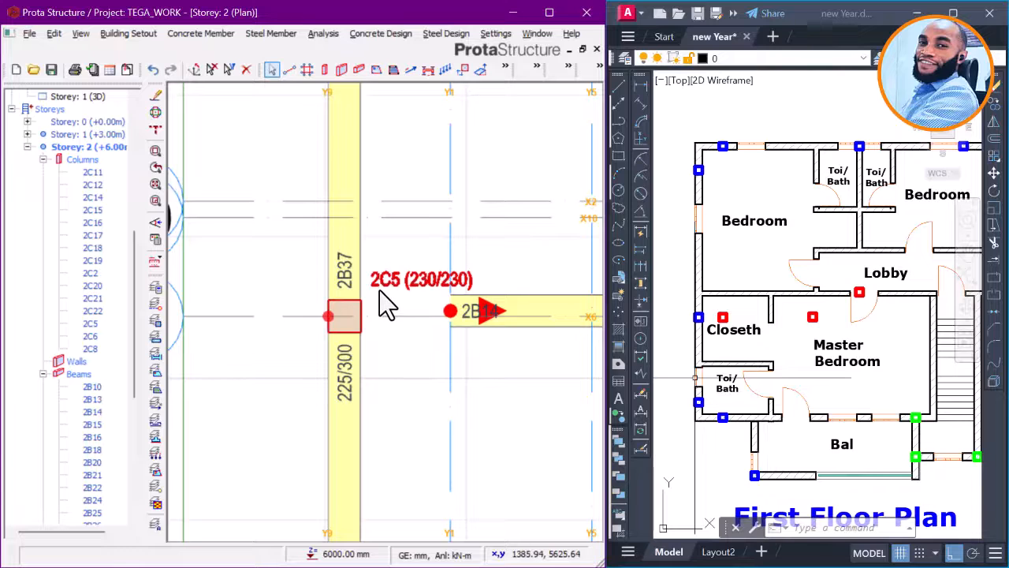
{"action": "mouse_move", "coordinate": [380, 290]}
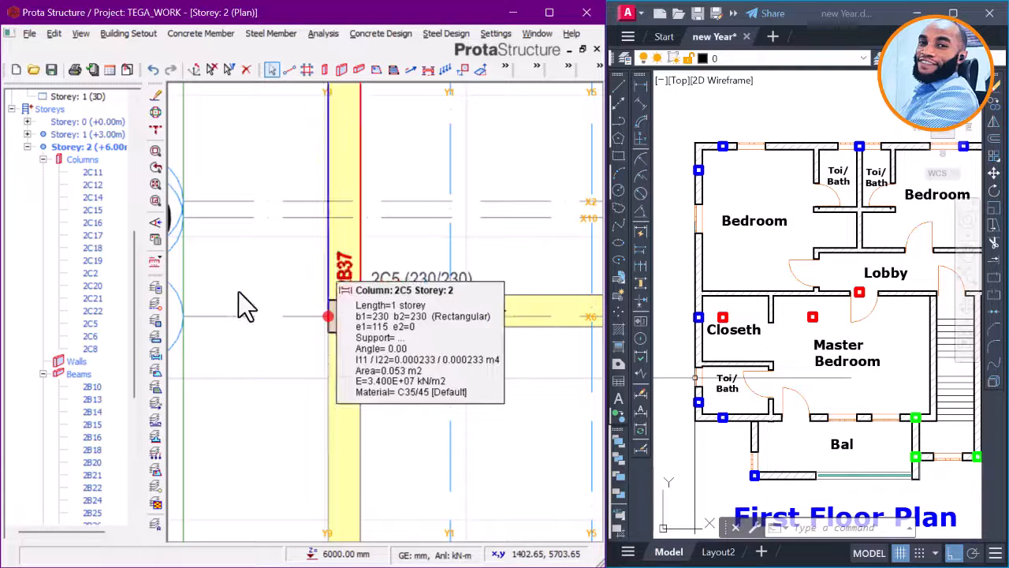
Step: On Storey 1, draw a 225 x 150 mm beam along X6 from Y9 to Y1 with zero eccentricity, based on the Y1 beam
{"action": "double_click", "coordinate": [104, 134]}
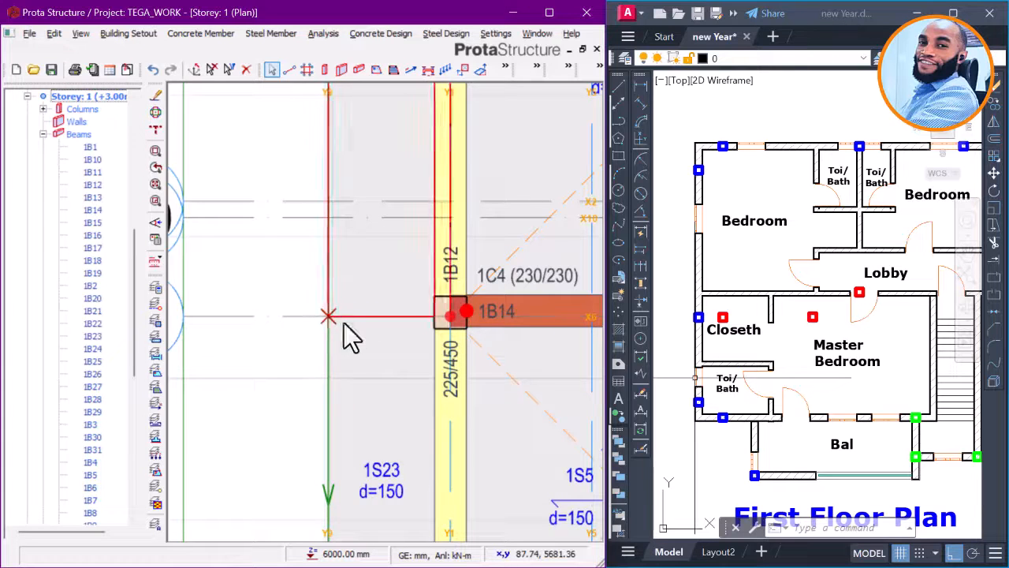
{"action": "right_click", "coordinate": [276, 202]}
{"action": "left_click", "coordinate": [353, 212]}
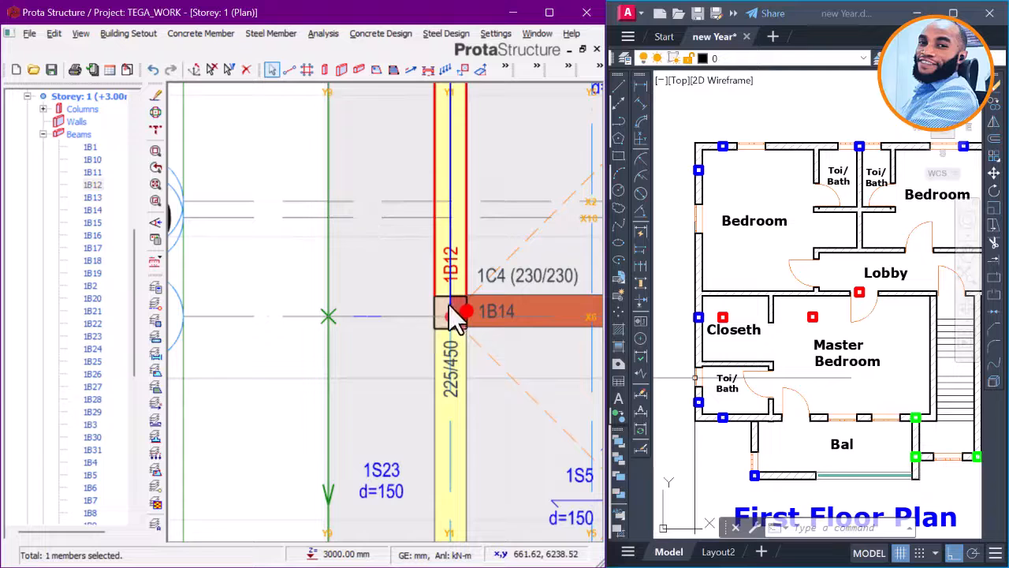
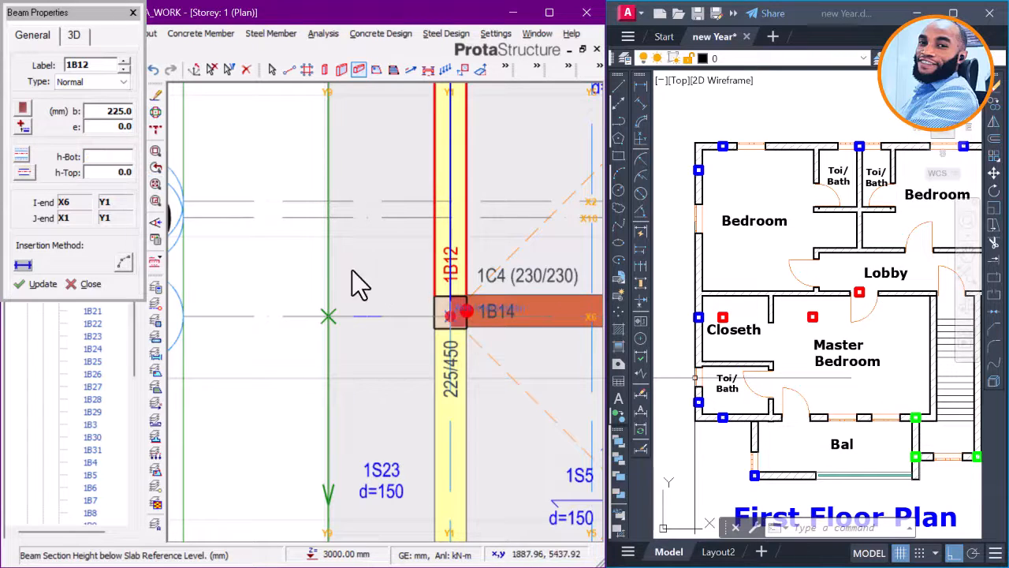
{"action": "left_click", "coordinate": [329, 315]}
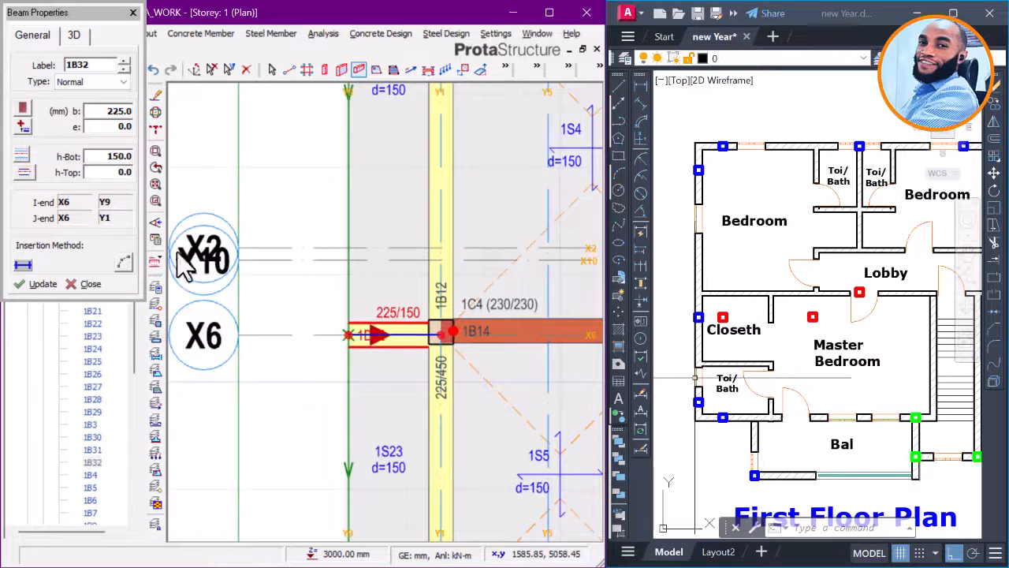
{"action": "key", "text": "Escape"}
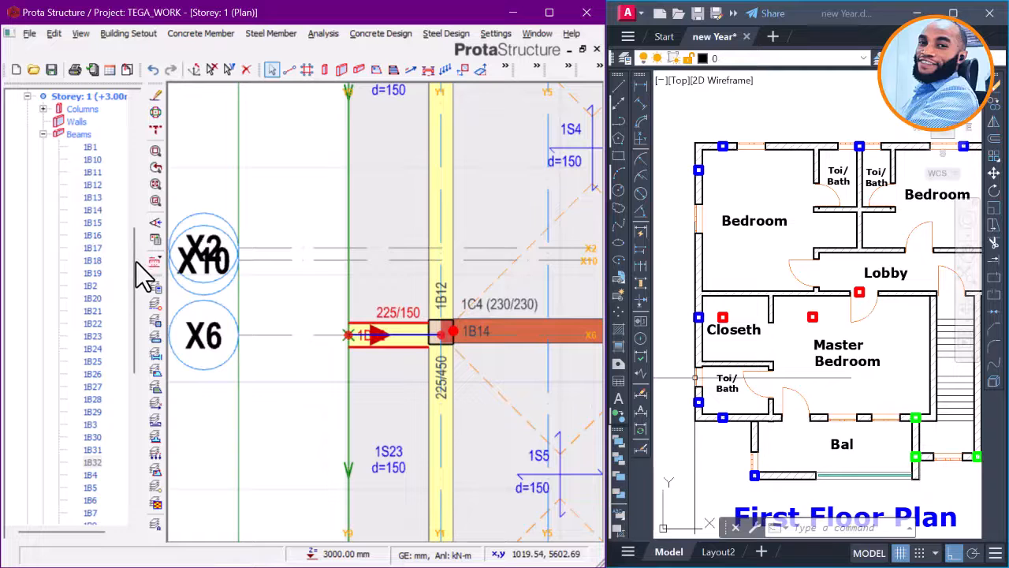
Step: Return to the Storey 2 plan and examine the column at X6/Y9
{"action": "left_click_drag", "start_coordinate": [134, 272], "coordinate": [144, 450]}
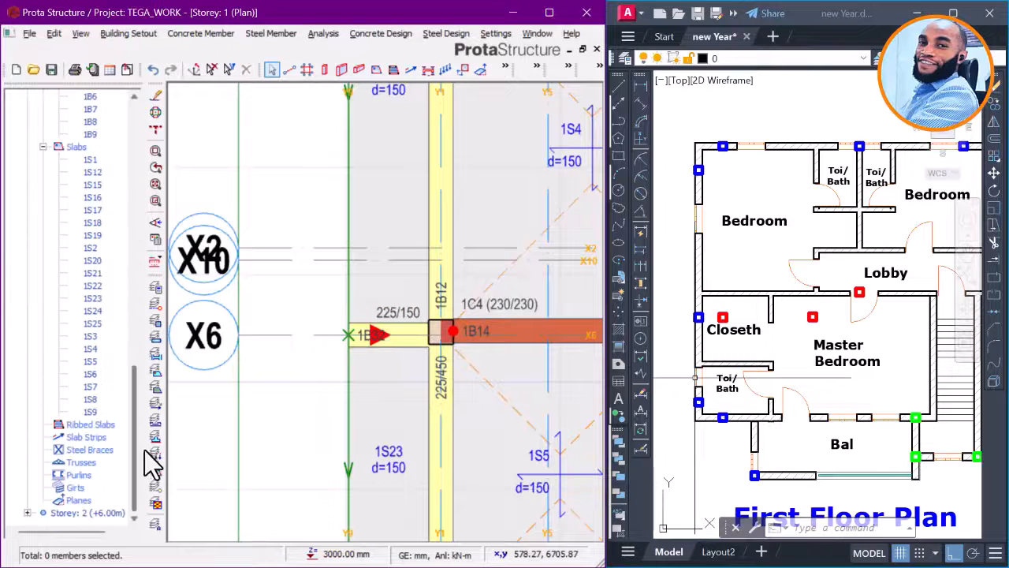
{"action": "double_click", "coordinate": [101, 514]}
{"action": "scroll", "coordinate": [369, 338], "scroll_direction": "up", "scroll_amount": 3}
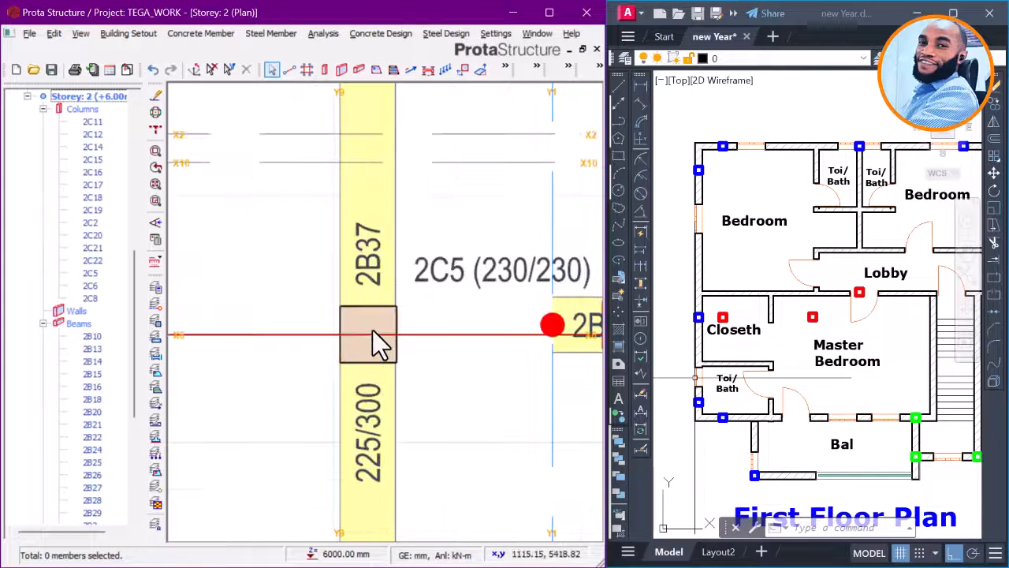
{"action": "mouse_move", "coordinate": [400, 325]}
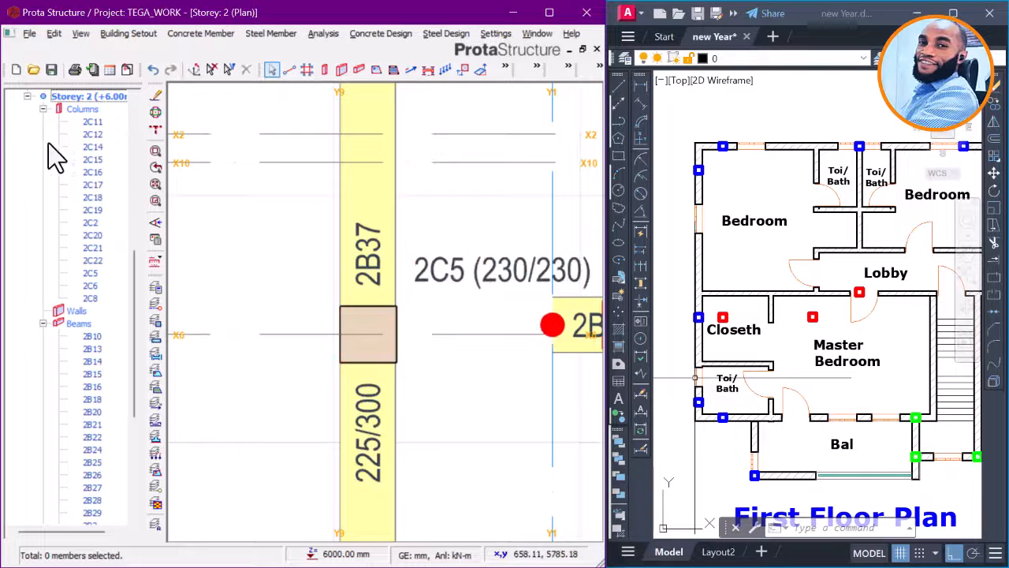
Step: Open the 3D view and examine the outer-wall columns and the cantilever slab edge near X6 from above and below
{"action": "scroll", "coordinate": [78, 148], "scroll_direction": "up", "scroll_amount": 2}
{"action": "double_click", "coordinate": [99, 123]}
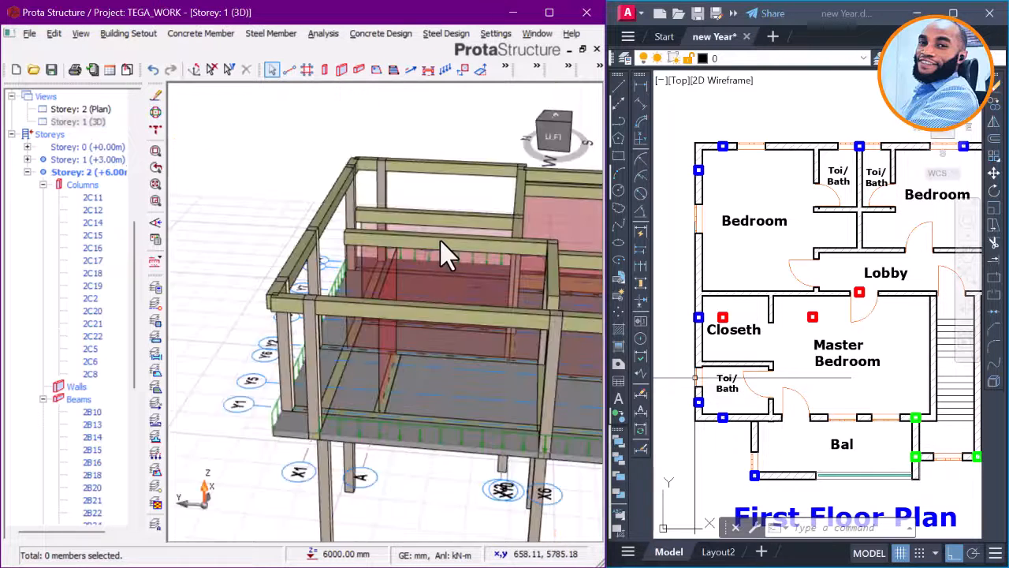
{"action": "middle_click_drag", "start_coordinate": [483, 320], "coordinate": [530, 319]}
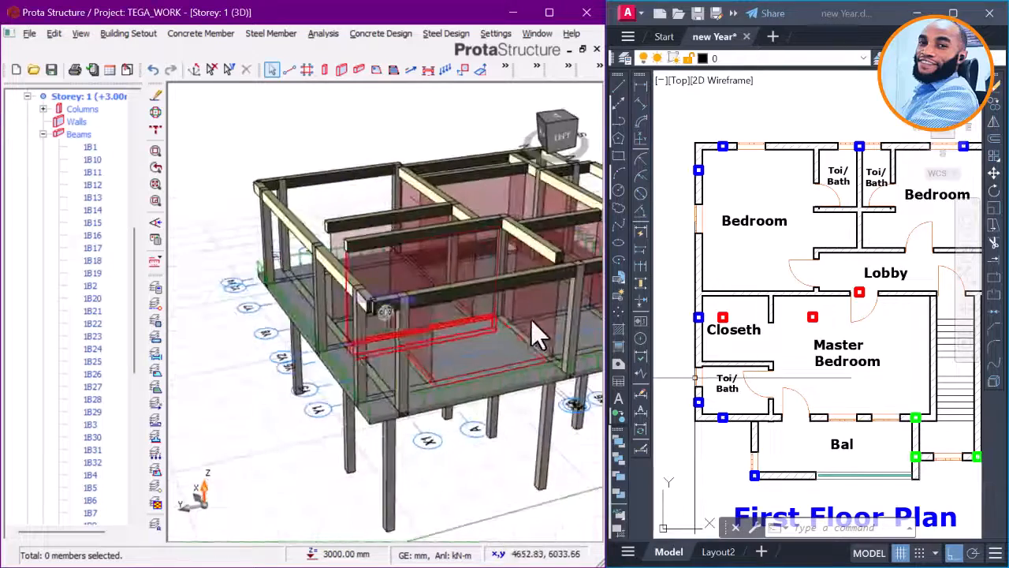
{"action": "scroll", "coordinate": [304, 348], "scroll_direction": "up", "scroll_amount": 4}
{"action": "scroll", "coordinate": [304, 348], "scroll_direction": "up", "scroll_amount": 4}
{"action": "mouse_move", "coordinate": [297, 339]}
{"action": "middle_mouse_down"}
{"action": "mouse_move", "coordinate": [378, 325]}
{"action": "mouse_move", "coordinate": [413, 334]}
{"action": "mouse_move", "coordinate": [422, 330]}
{"action": "mouse_move", "coordinate": [418, 310]}
{"action": "mouse_move", "coordinate": [384, 343]}
{"action": "middle_mouse_up"}
{"action": "scroll", "coordinate": [385, 334], "scroll_direction": "down", "scroll_amount": 6}
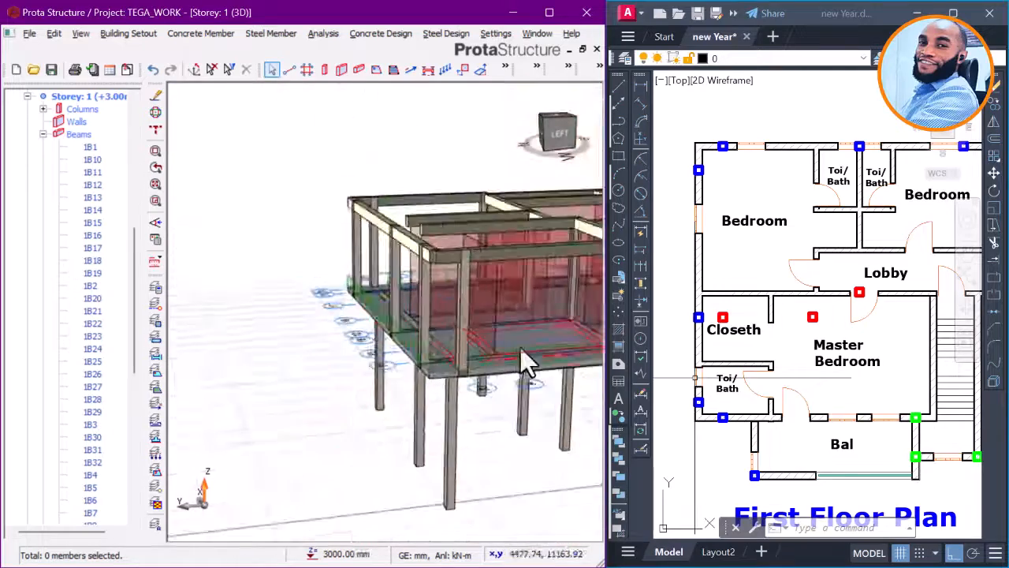
{"action": "middle_click_drag", "start_coordinate": [520, 347], "coordinate": [315, 341]}
{"action": "scroll", "coordinate": [414, 362], "scroll_direction": "down", "scroll_amount": 2}
{"action": "middle_click_drag", "start_coordinate": [428, 379], "coordinate": [309, 369]}
{"action": "scroll", "coordinate": [266, 299], "scroll_direction": "up", "scroll_amount": 4}
{"action": "middle_click_drag", "start_coordinate": [267, 298], "coordinate": [401, 307]}
{"action": "middle_click_drag", "start_coordinate": [420, 376], "coordinate": [386, 265]}
{"action": "scroll", "coordinate": [503, 306], "scroll_direction": "up", "scroll_amount": 3}
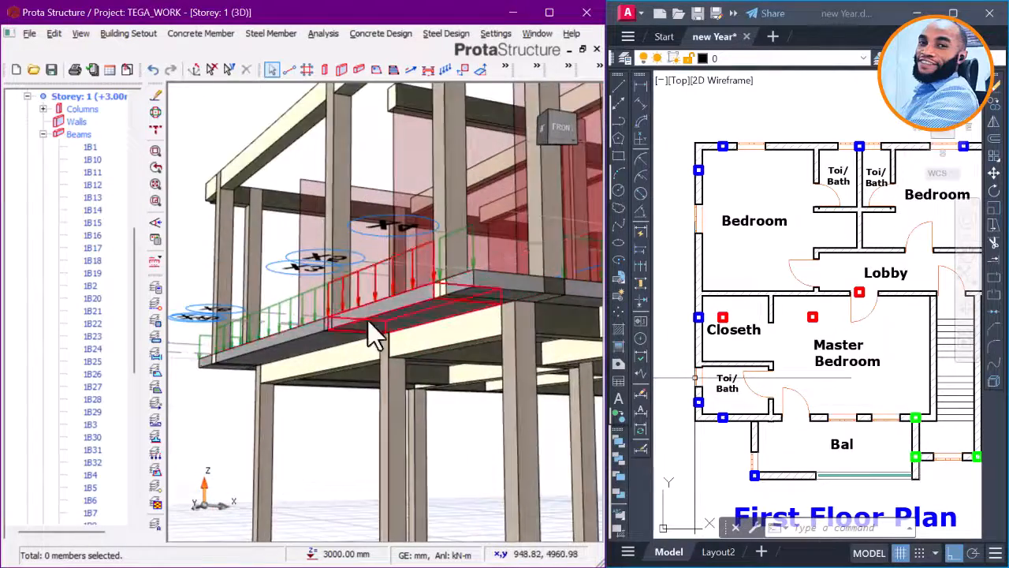
{"action": "middle_click_drag", "start_coordinate": [367, 320], "coordinate": [454, 353]}
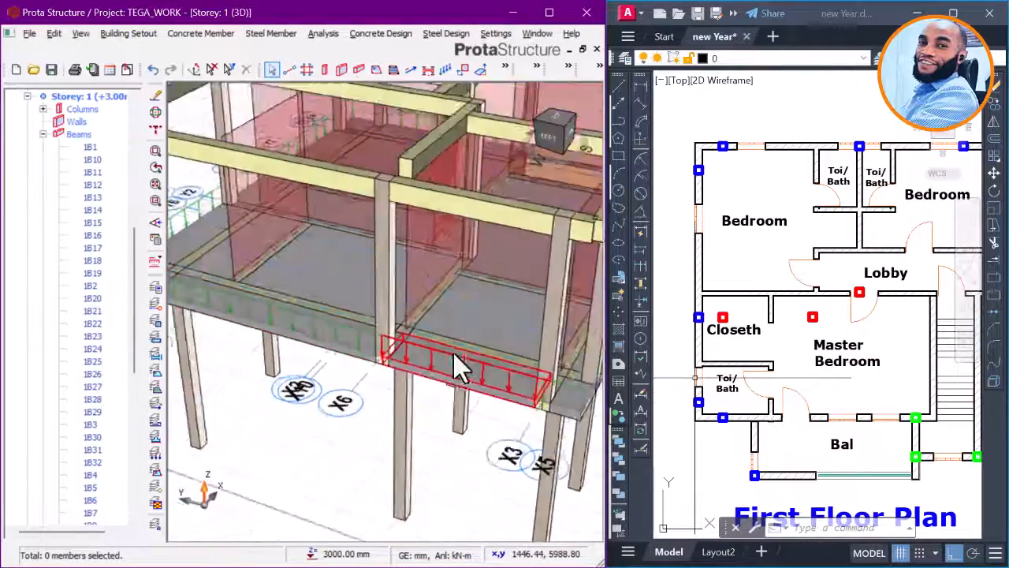
{"action": "scroll", "coordinate": [371, 337], "scroll_direction": "down", "scroll_amount": 5}
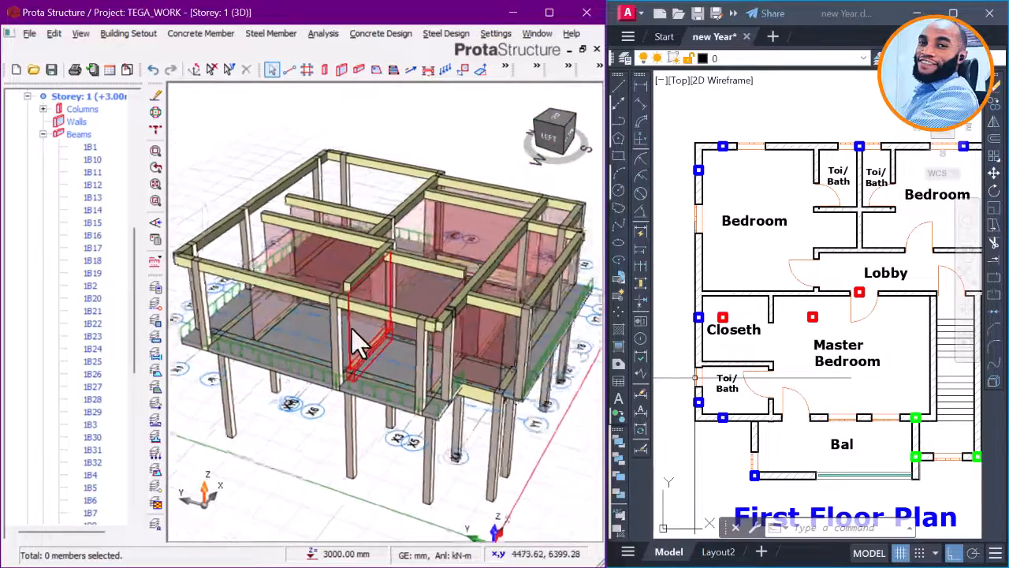
Step: Examine the Storey 2 framing in 3D from the front and left and compare it with the AutoCAD first floor plan
{"action": "middle_click_drag", "start_coordinate": [352, 329], "coordinate": [187, 355]}
{"action": "middle_click_drag", "start_coordinate": [408, 423], "coordinate": [447, 356]}
{"action": "scroll", "coordinate": [426, 269], "scroll_direction": "up", "scroll_amount": 3}
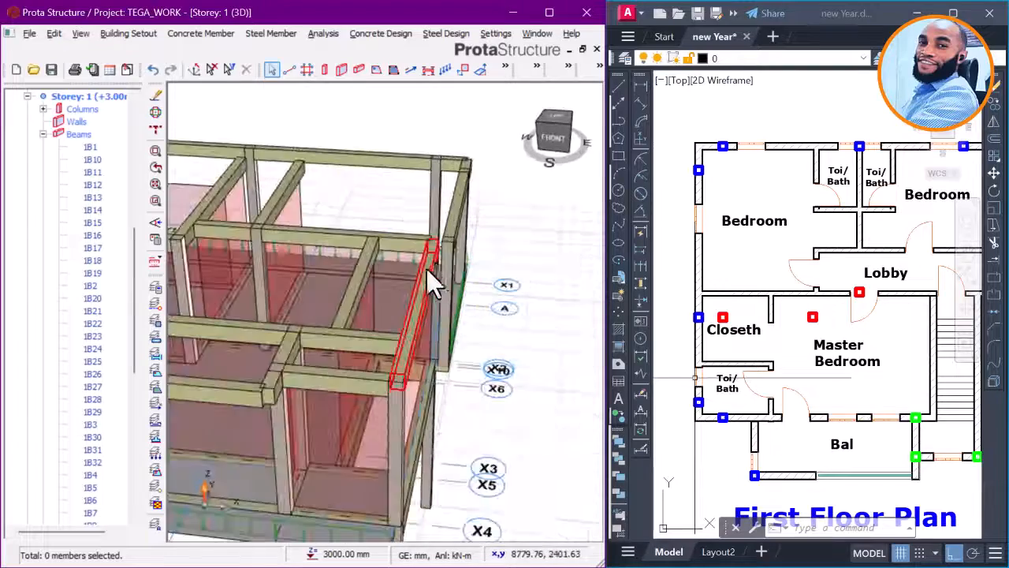
{"action": "scroll", "coordinate": [450, 266], "scroll_direction": "down", "scroll_amount": 3}
{"action": "scroll", "coordinate": [732, 253], "scroll_direction": "down", "scroll_amount": 5}
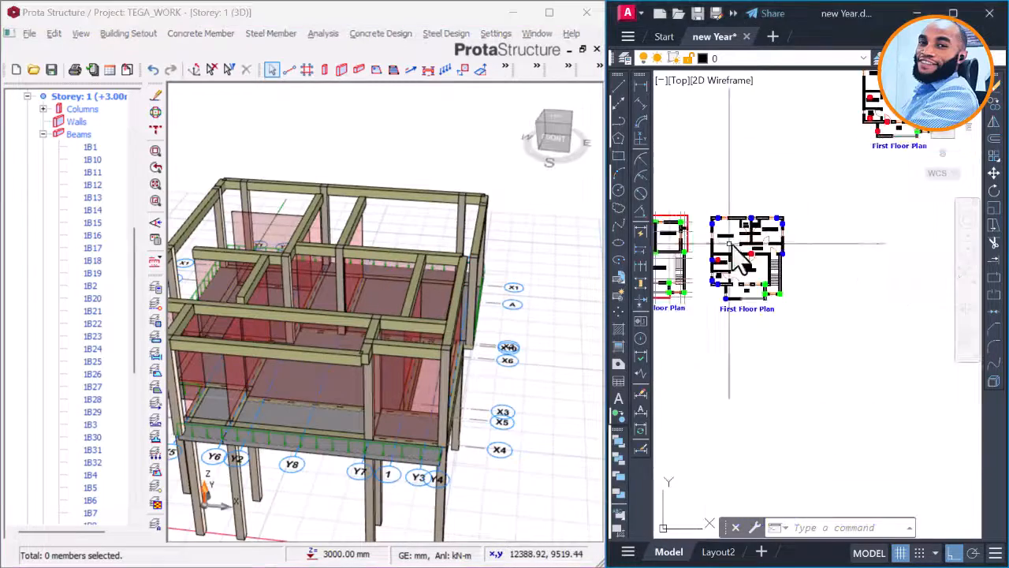
{"action": "scroll", "coordinate": [749, 261], "scroll_direction": "up", "scroll_amount": 5}
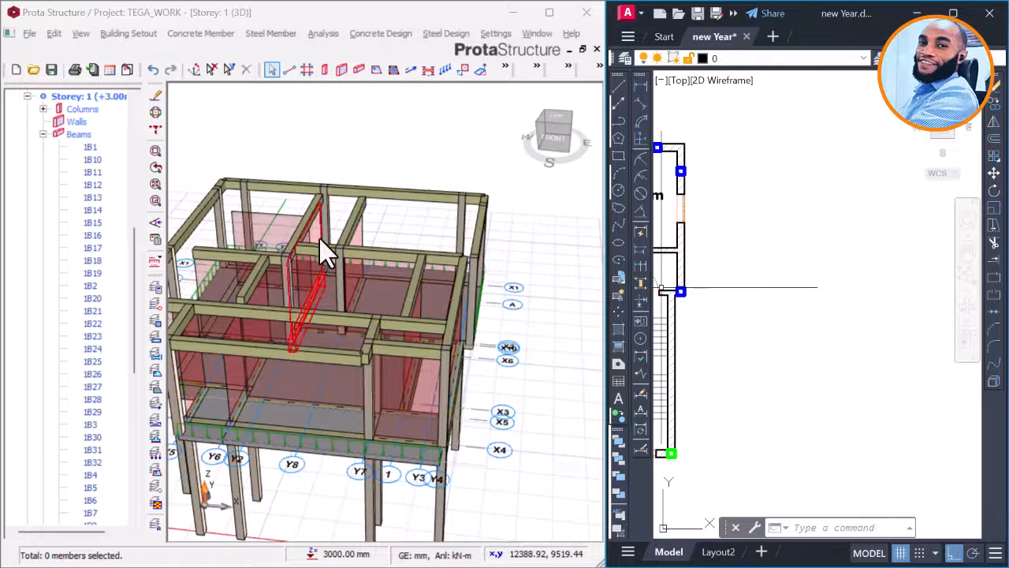
{"action": "middle_click_drag", "start_coordinate": [397, 241], "coordinate": [435, 210]}
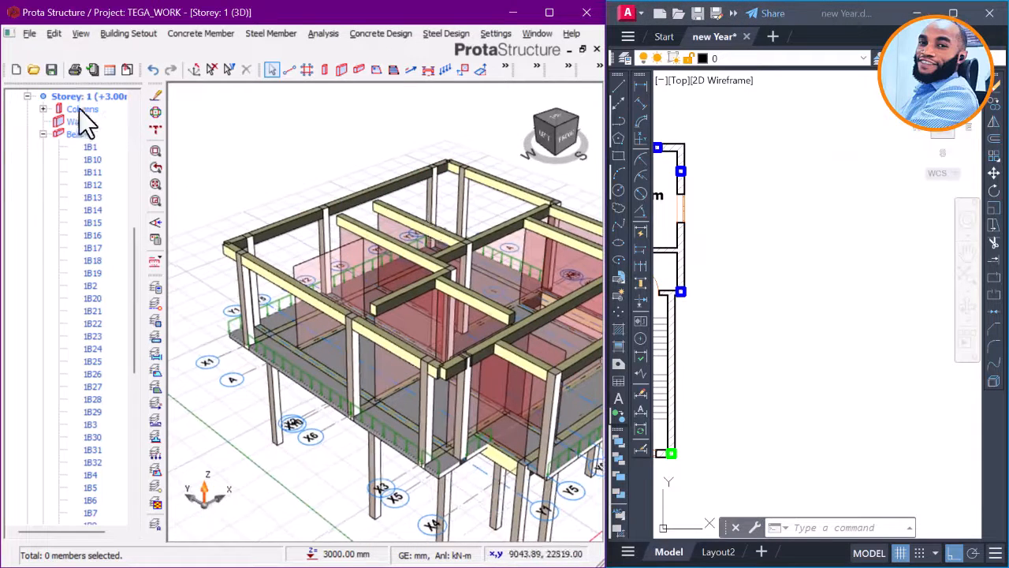
Step: Reopen the Storey 2 plan around the X6/Y9 column
{"action": "scroll", "coordinate": [89, 128], "scroll_direction": "up", "scroll_amount": 3}
{"action": "scroll", "coordinate": [95, 179], "scroll_direction": "up", "scroll_amount": 1}
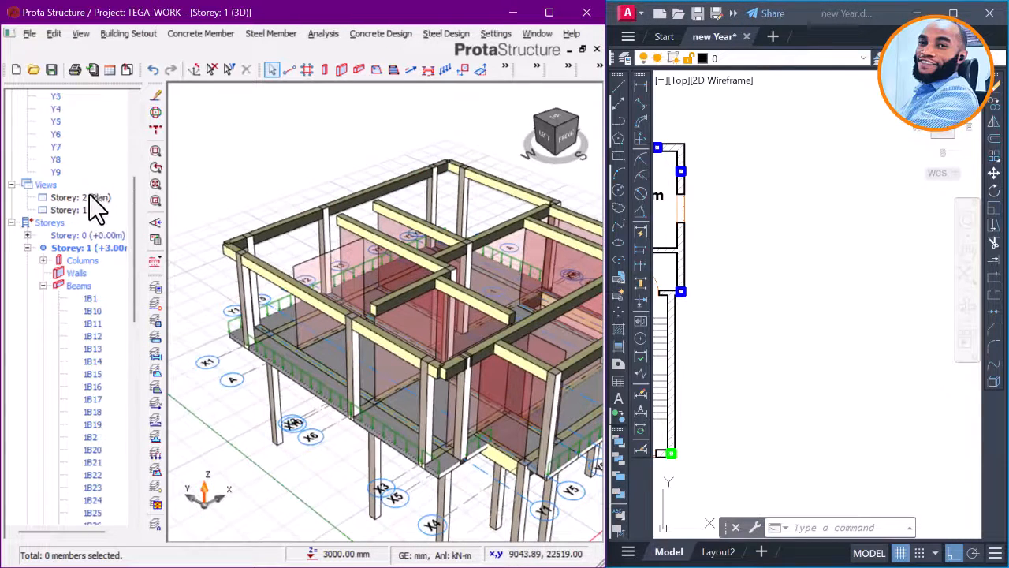
{"action": "double_click", "coordinate": [88, 197]}
{"action": "scroll", "coordinate": [347, 272], "scroll_direction": "down", "scroll_amount": 2}
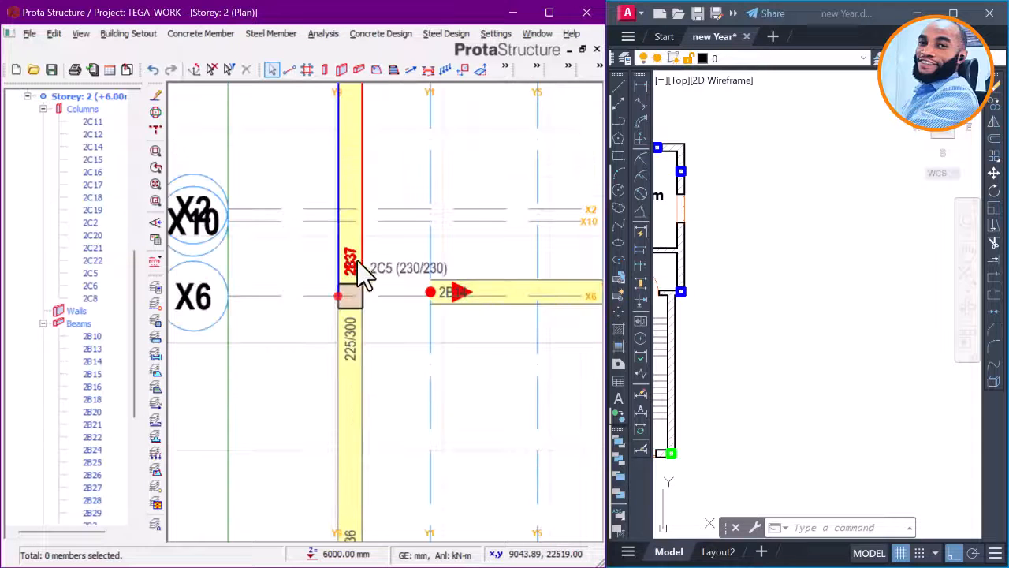
Step: In AutoCAD, delete the red column marker inside the Closeth on the first floor plan
{"action": "left_click", "coordinate": [674, 266]}
{"action": "scroll", "coordinate": [749, 287], "scroll_direction": "down", "scroll_amount": 5}
{"action": "scroll", "coordinate": [859, 343], "scroll_direction": "up", "scroll_amount": 3}
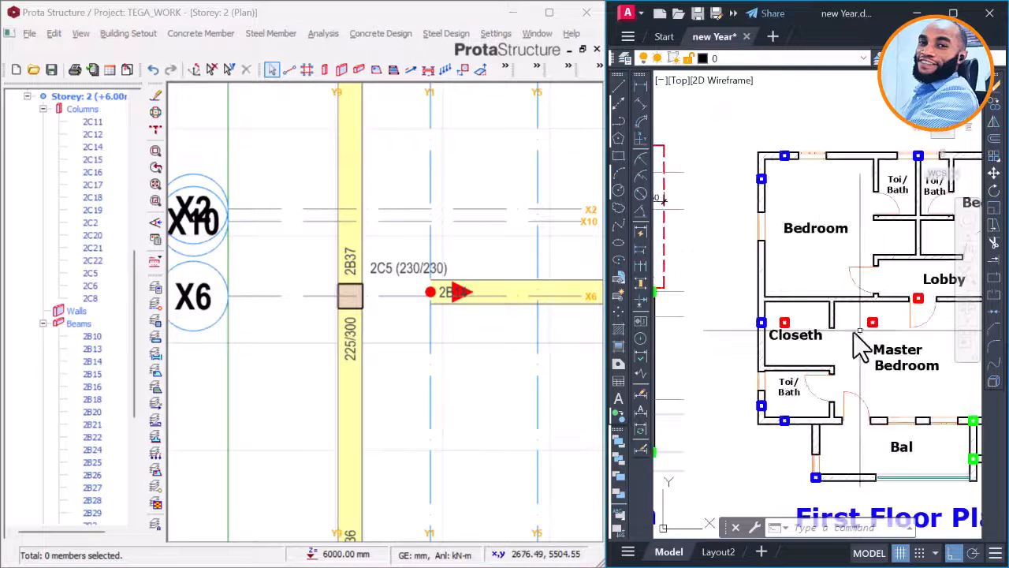
{"action": "scroll", "coordinate": [820, 323], "scroll_direction": "up", "scroll_amount": 4}
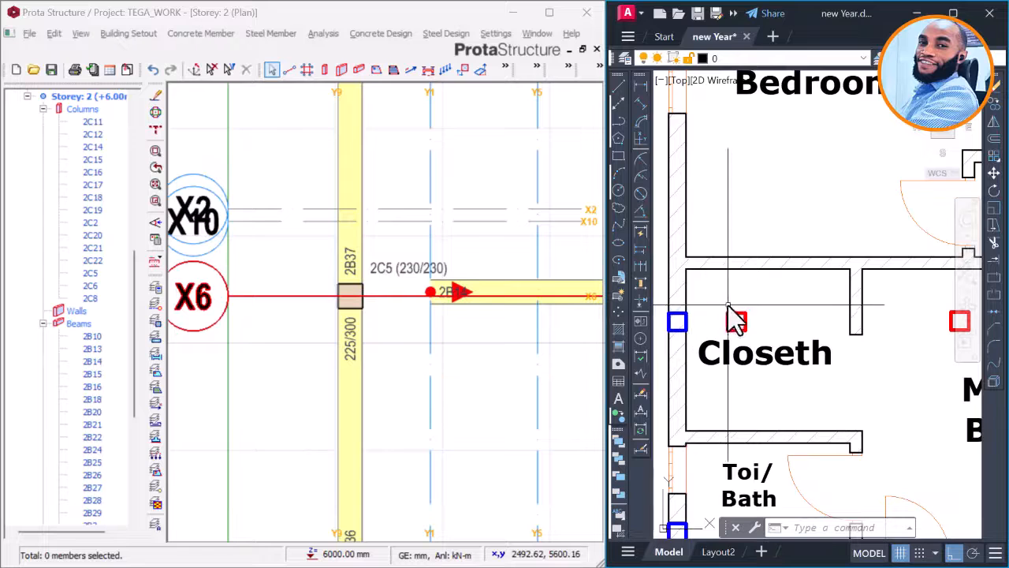
{"action": "left_click", "coordinate": [736, 321]}
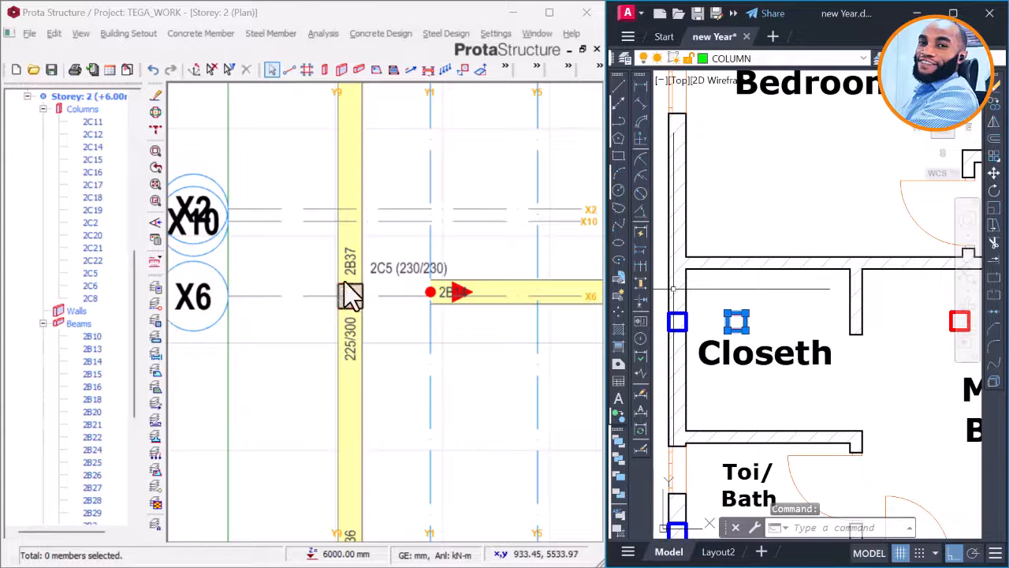
{"action": "key", "text": "Delete"}
Step: Compare the Storey 2 framing with AutoCAD and delete the red column marker in the Master Bedroom from the first floor plan
{"action": "scroll", "coordinate": [483, 304], "scroll_direction": "down", "scroll_amount": 5}
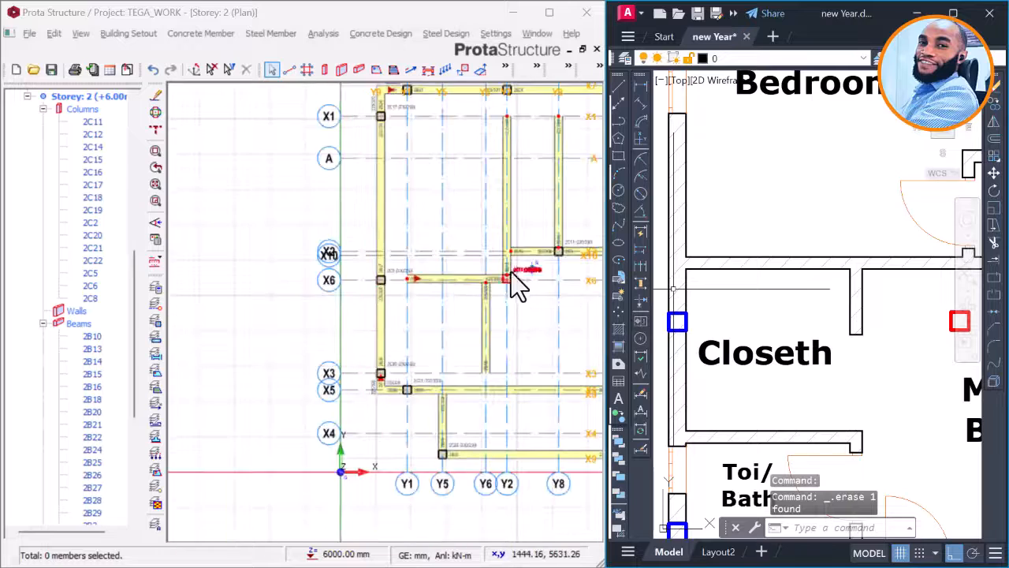
{"action": "scroll", "coordinate": [734, 305], "scroll_direction": "down", "scroll_amount": 5}
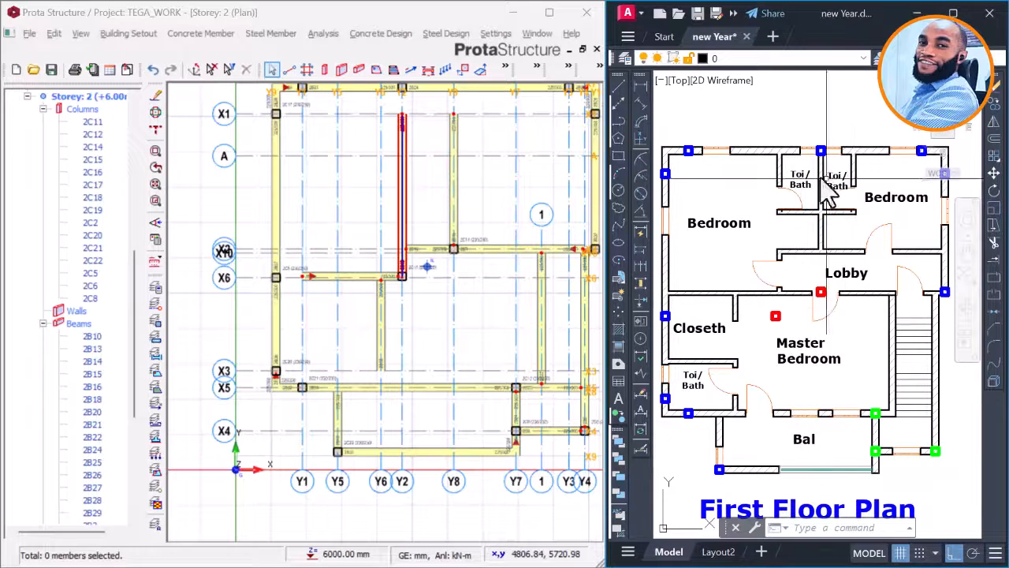
{"action": "left_click", "coordinate": [691, 178]}
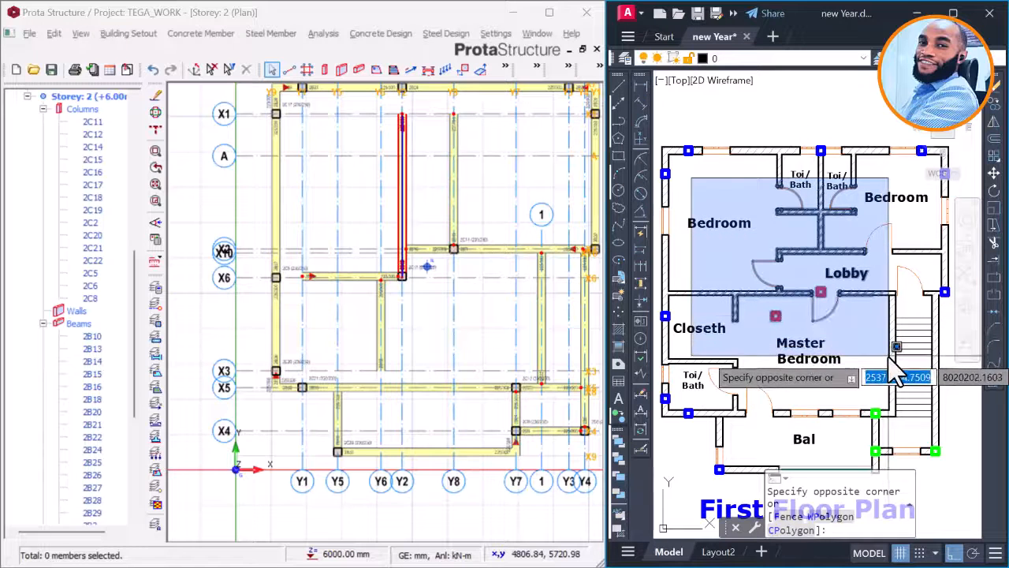
{"action": "left_click", "coordinate": [742, 178]}
{"action": "left_click", "coordinate": [402, 277]}
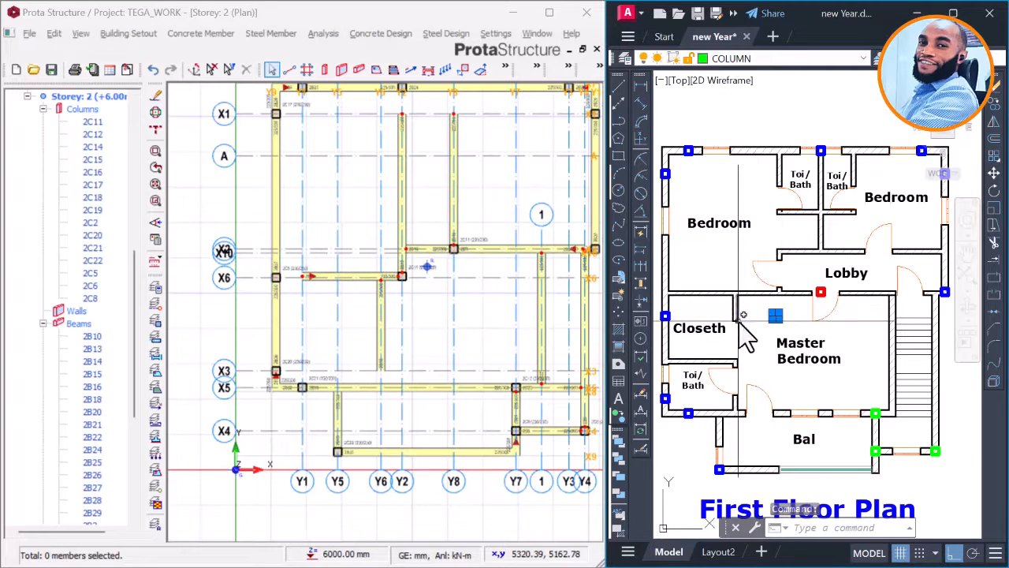
{"action": "scroll", "coordinate": [764, 308], "scroll_direction": "up", "scroll_amount": 3}
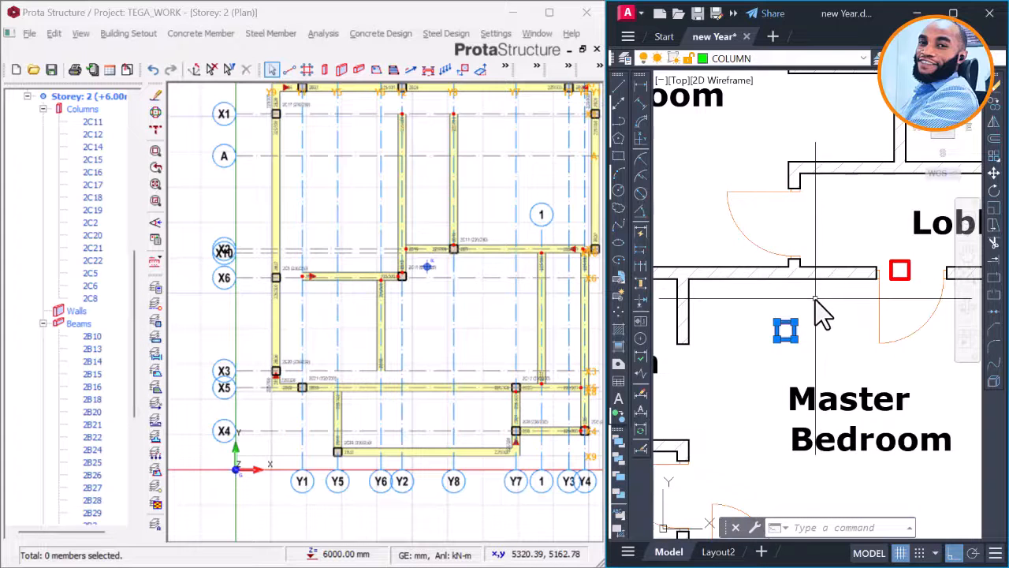
{"action": "scroll", "coordinate": [763, 324], "scroll_direction": "down", "scroll_amount": 3}
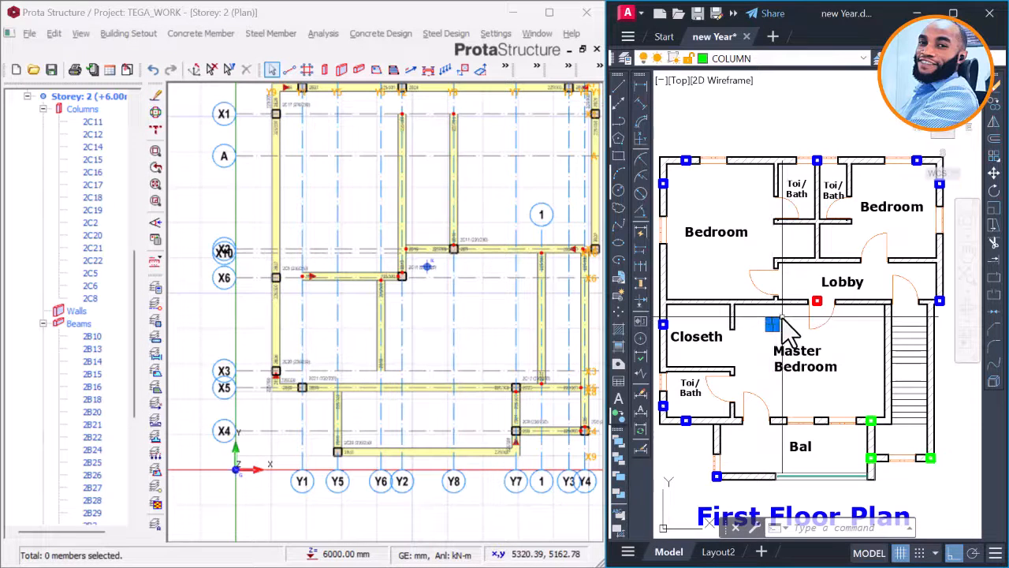
{"action": "key", "text": "Delete"}
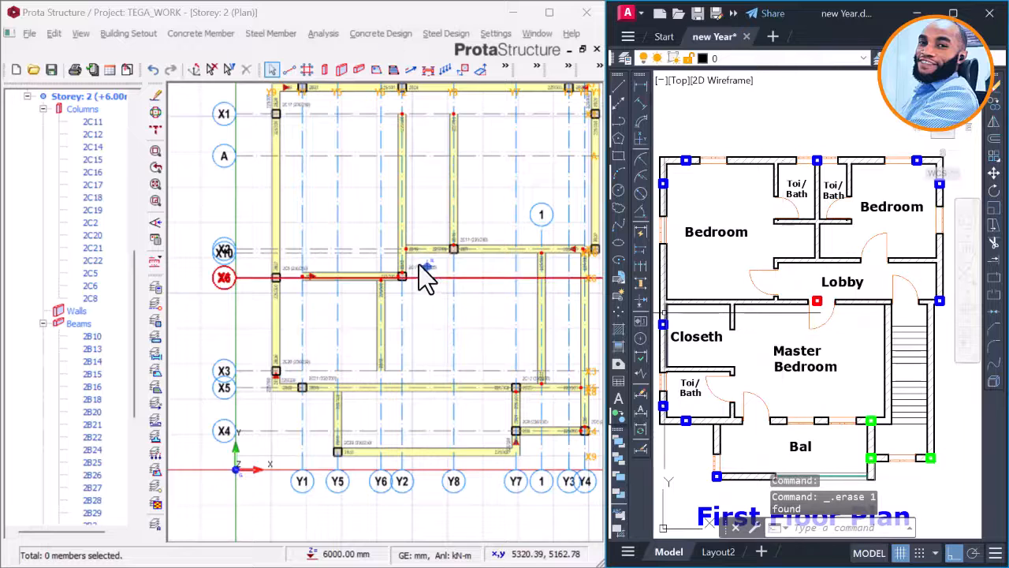
Step: In ProtaStructure, try deleting column 2C11 at X6/Y2 on the Storey 2 plan and undo the deletion
{"action": "scroll", "coordinate": [420, 280], "scroll_direction": "up", "scroll_amount": 3}
{"action": "left_click", "coordinate": [444, 279]}
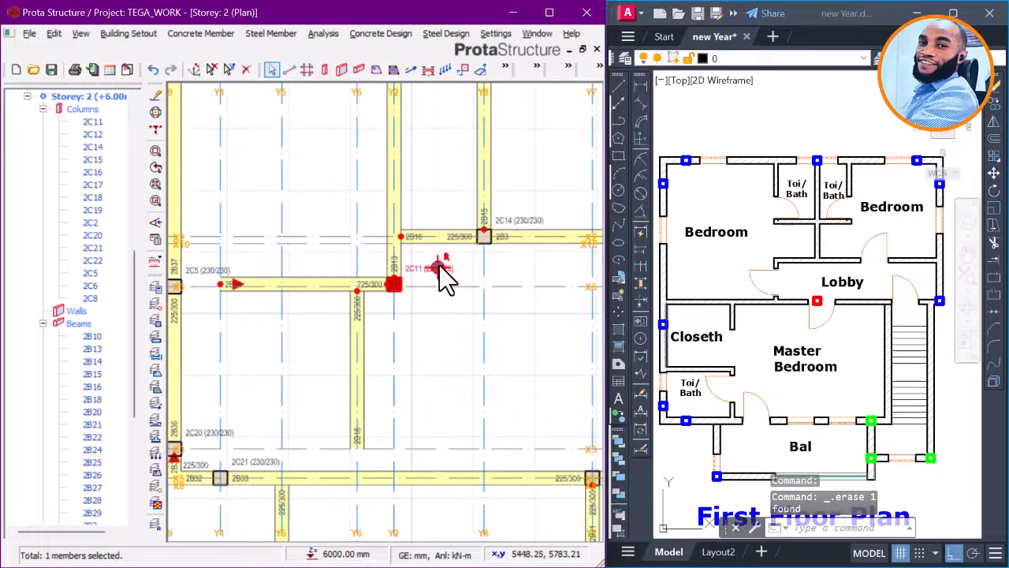
{"action": "key", "text": "Delete"}
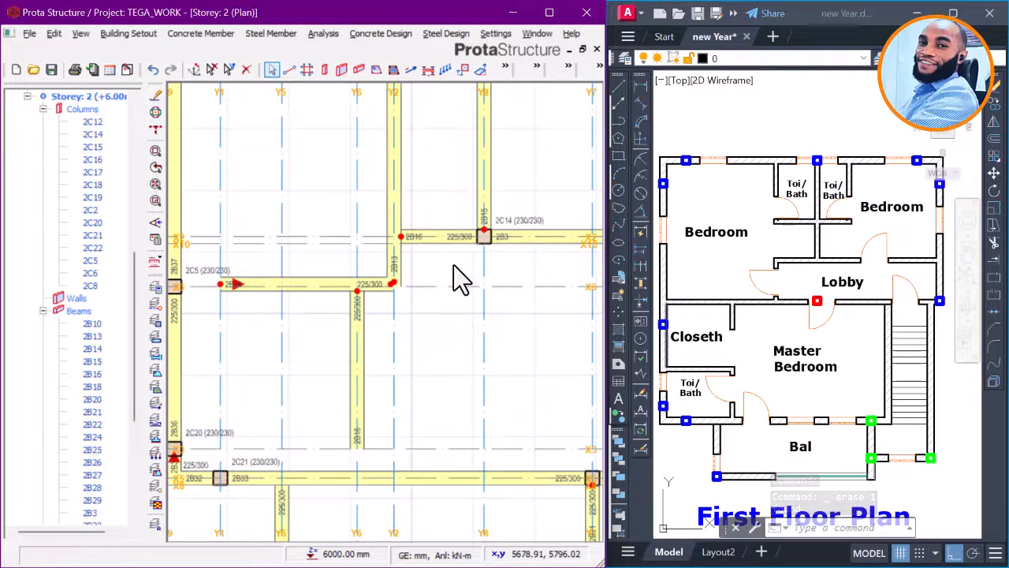
{"action": "key", "text": "ctrl+z"}
{"action": "left_click", "coordinate": [757, 331]}
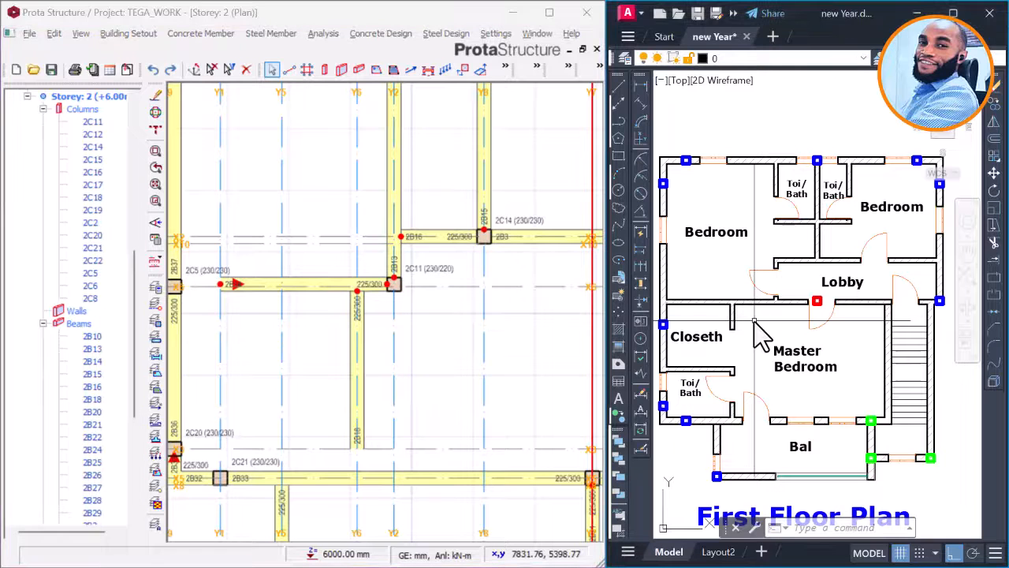
{"action": "left_click", "coordinate": [435, 318]}
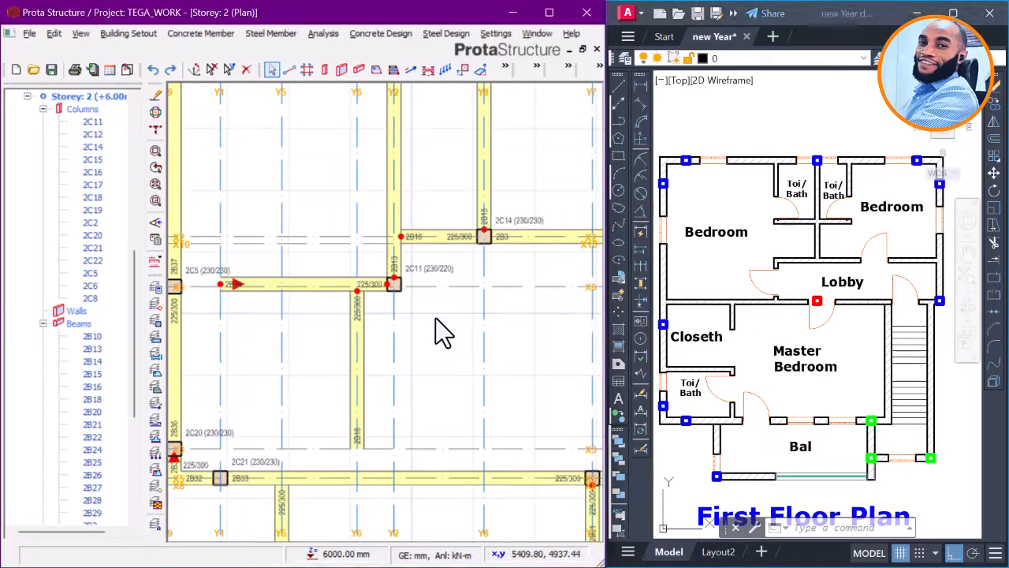
Step: Switch to AutoCAD and undo the last erase on the first-floor plan
{"action": "left_click", "coordinate": [762, 327]}
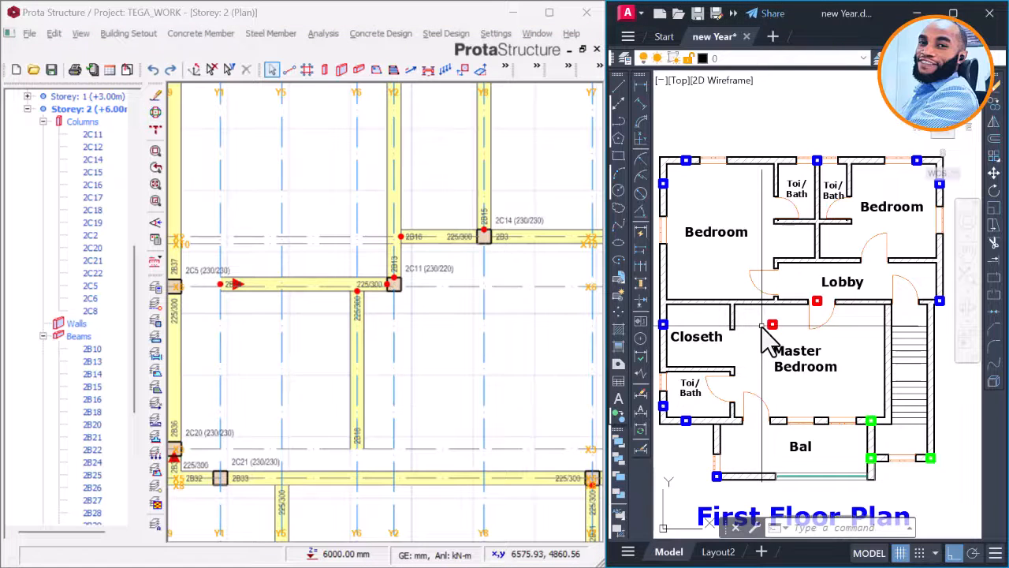
{"action": "type", "text": "u"}
{"action": "key", "text": "Return"}
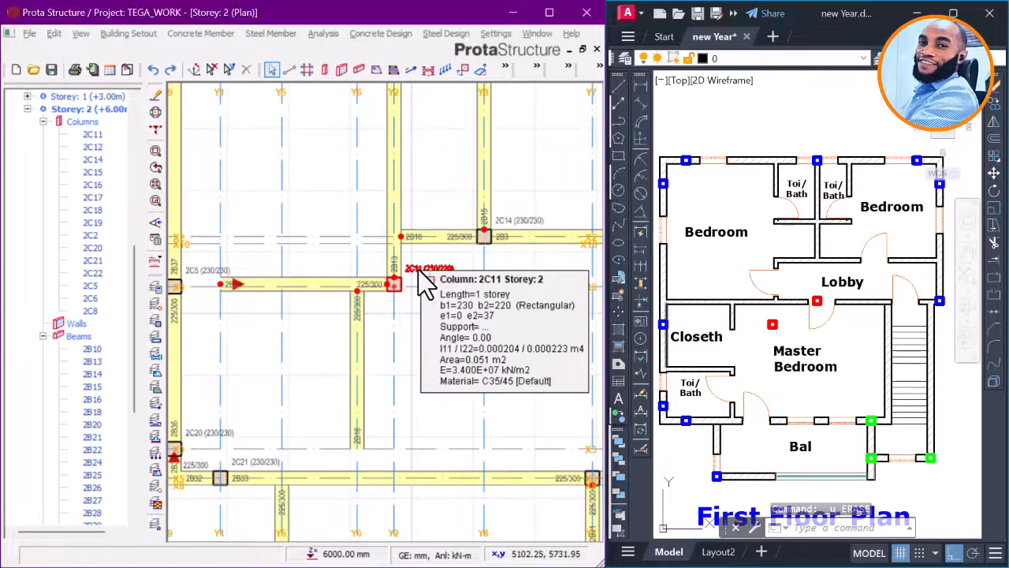
Step: Switch to ProtaStructure and delete column 2C11 at the intersection of axes X6 and Y2 on storey 2
{"action": "left_click", "coordinate": [418, 302]}
{"action": "key", "text": "Delete"}
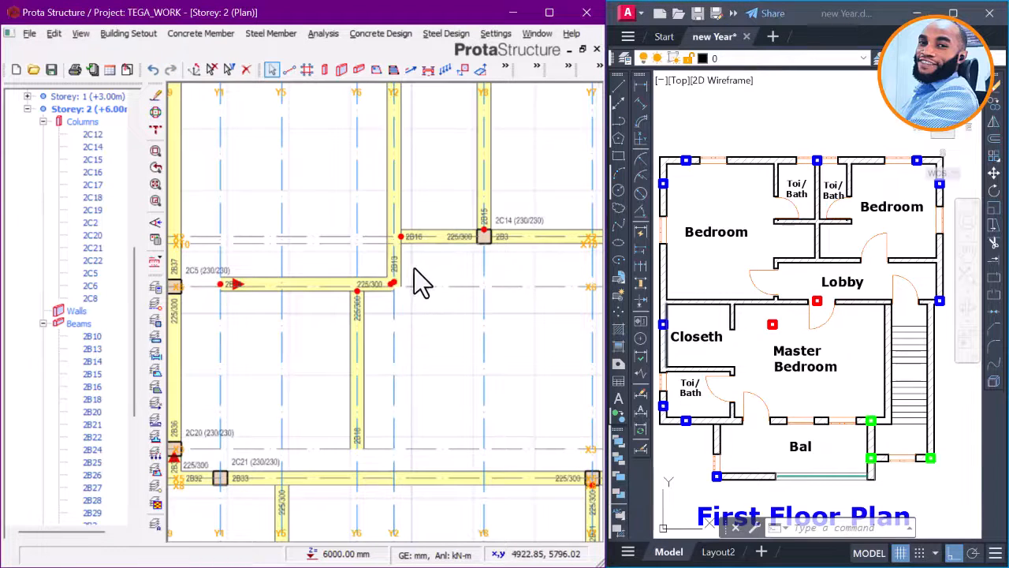
Step: Delete the beams that met at the removed column, along axes X6, Y2 and Y6
{"action": "middle_click_drag", "start_coordinate": [414, 268], "coordinate": [441, 295]}
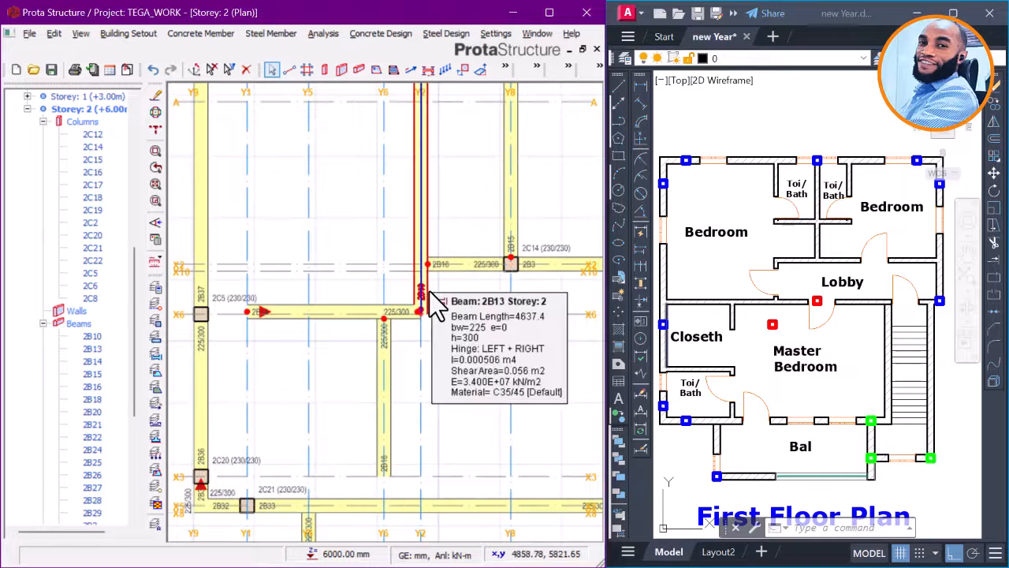
{"action": "scroll", "coordinate": [453, 240], "scroll_direction": "down", "scroll_amount": 2}
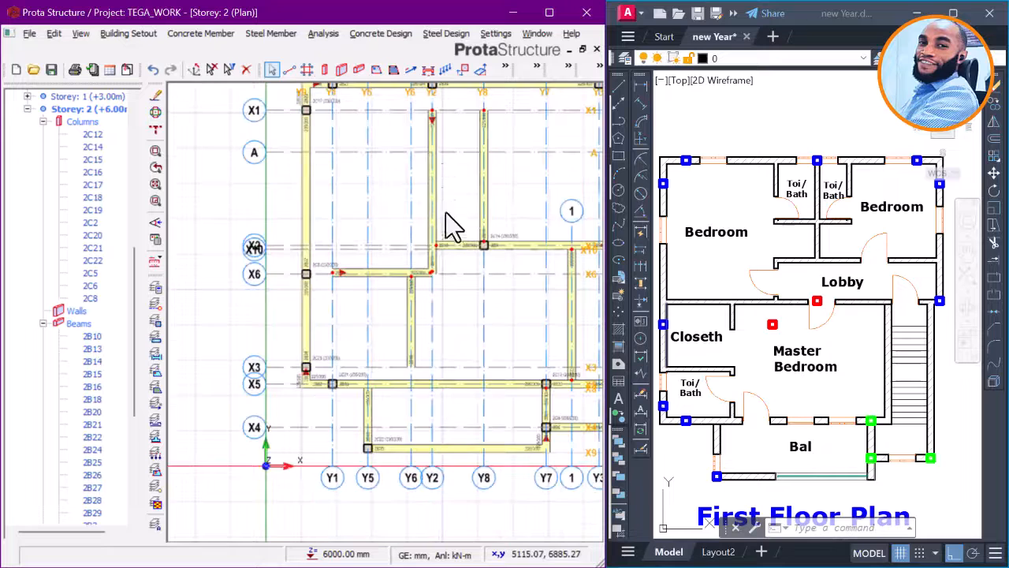
{"action": "middle_click_drag", "start_coordinate": [444, 123], "coordinate": [432, 174]}
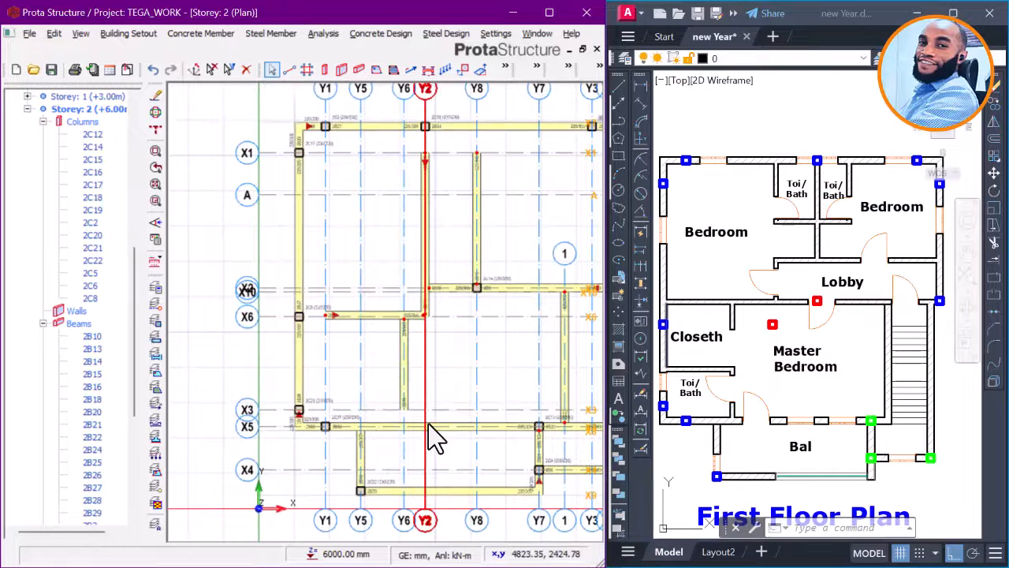
{"action": "scroll", "coordinate": [446, 355], "scroll_direction": "down", "scroll_amount": 1}
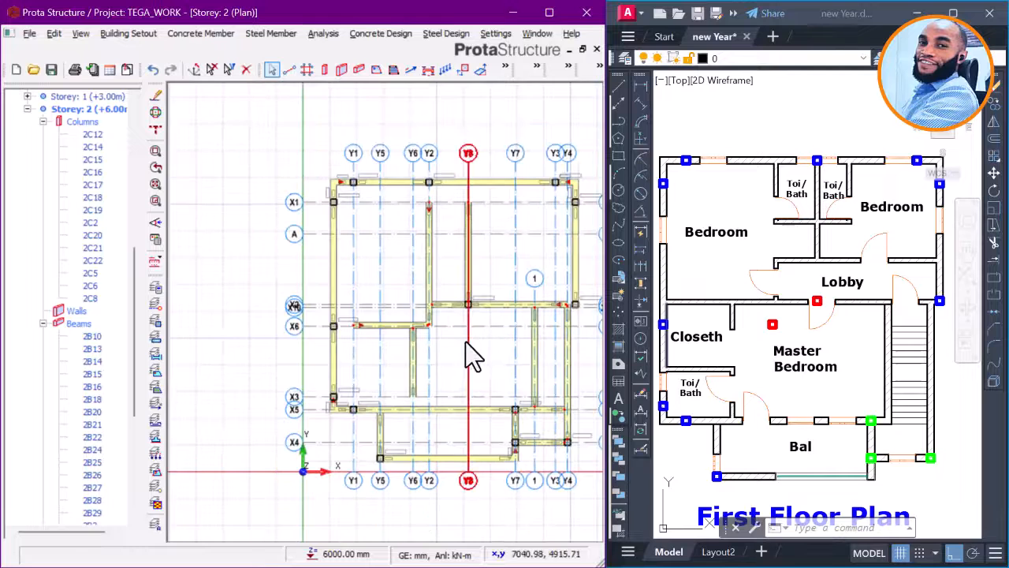
{"action": "scroll", "coordinate": [436, 343], "scroll_direction": "up", "scroll_amount": 1}
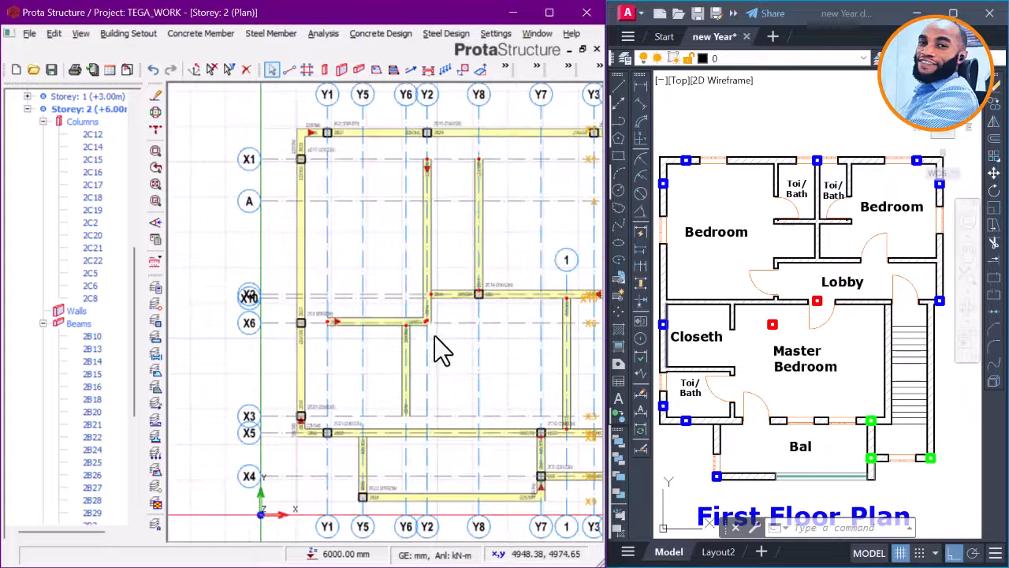
{"action": "left_click", "coordinate": [394, 317]}
{"action": "key", "text": "Delete"}
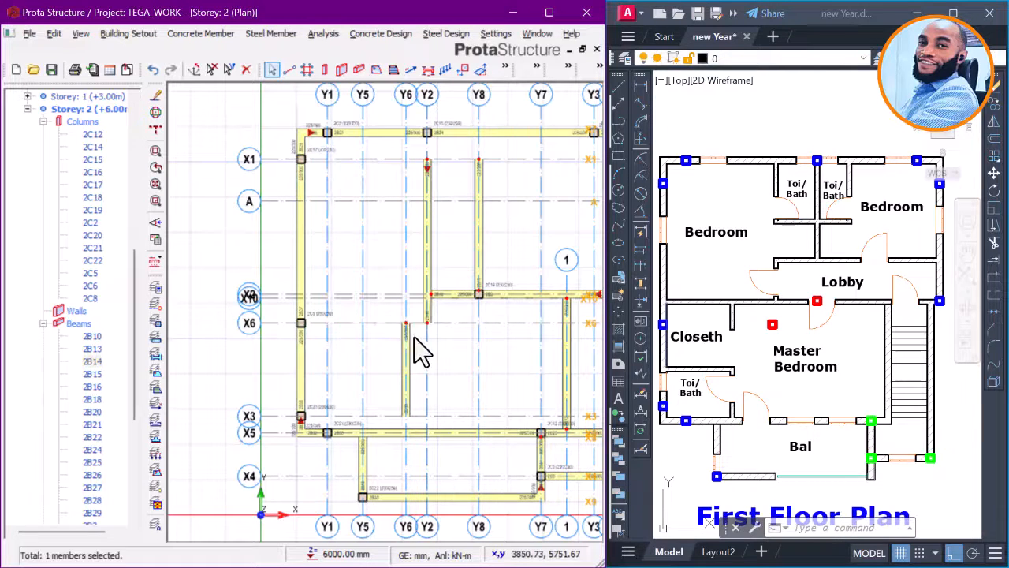
{"action": "left_click", "coordinate": [424, 253]}
{"action": "key", "text": "Delete"}
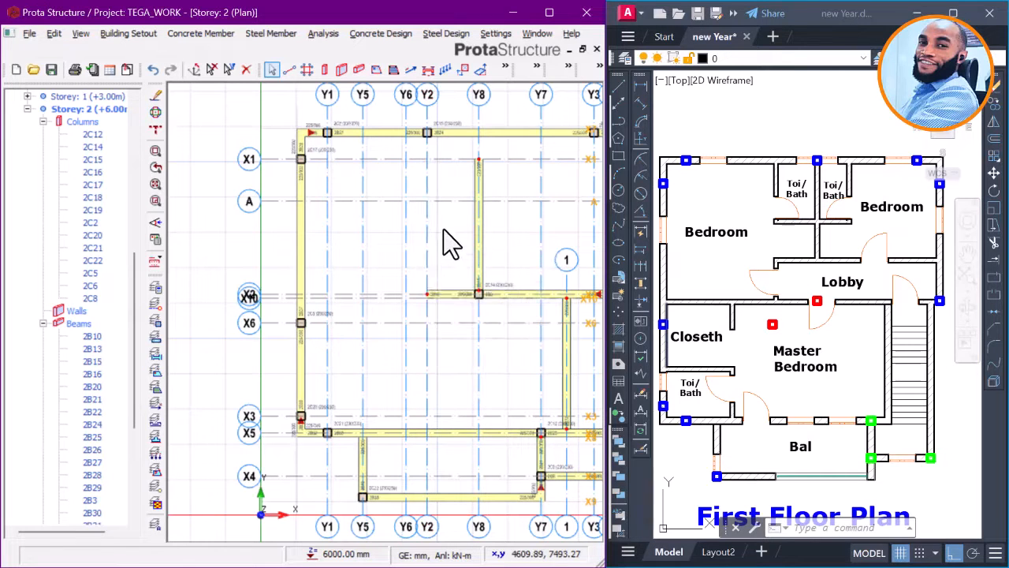
{"action": "right_click", "coordinate": [443, 228]}
{"action": "key", "text": "Escape"}
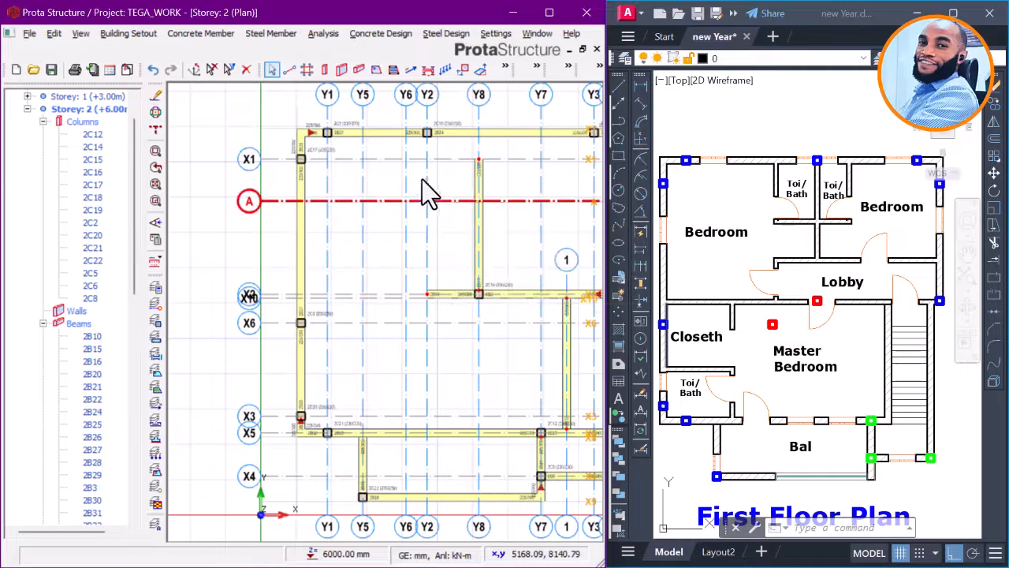
Step: Insert a 225/300 beam matching beam 2B15 along axis Y2 from the column near axis X7 to axis X8, without splitting it
{"action": "left_click", "coordinate": [477, 193]}
{"action": "right_click", "coordinate": [503, 196]}
{"action": "key", "text": "Escape"}
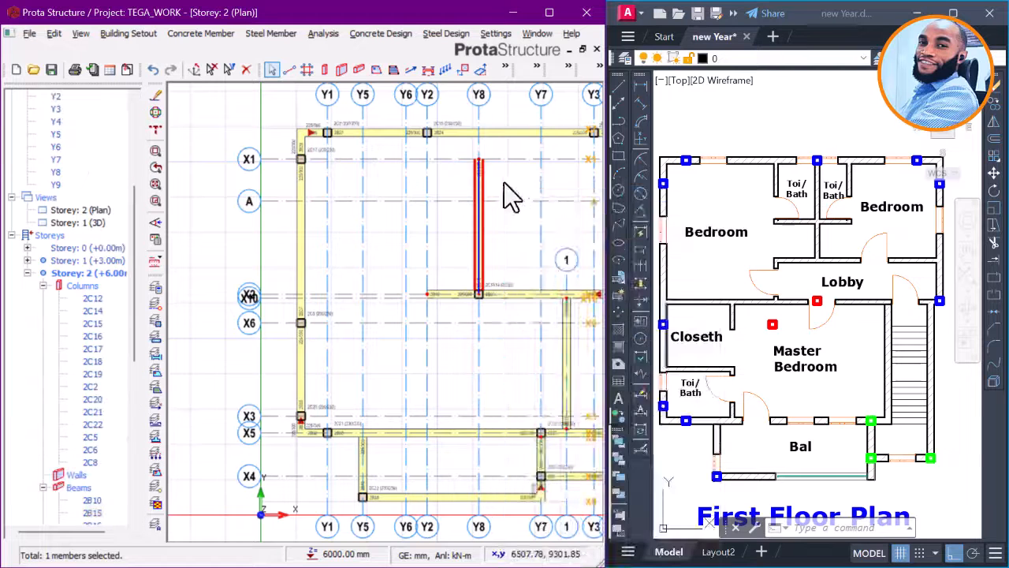
{"action": "key", "text": "b"}
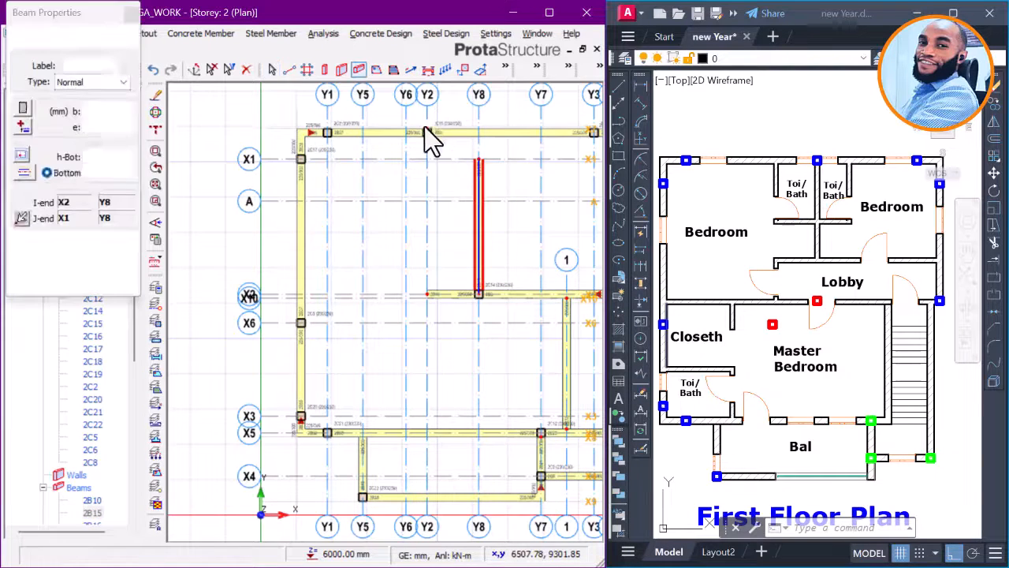
{"action": "scroll", "coordinate": [427, 125], "scroll_direction": "up", "scroll_amount": 4}
{"action": "left_click", "coordinate": [425, 137]}
{"action": "scroll", "coordinate": [432, 118], "scroll_direction": "down", "scroll_amount": 4}
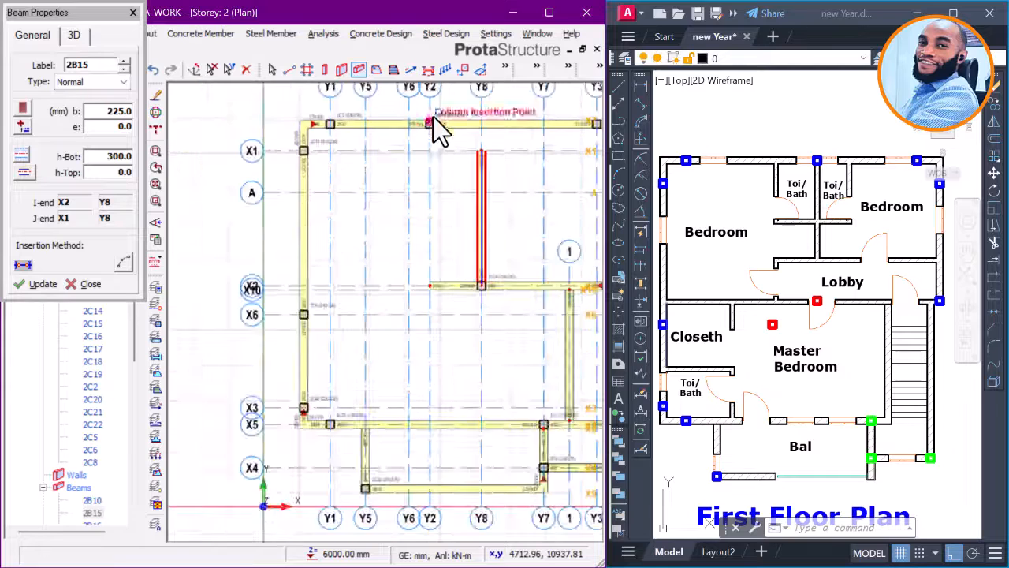
{"action": "scroll", "coordinate": [433, 339], "scroll_direction": "up", "scroll_amount": 4}
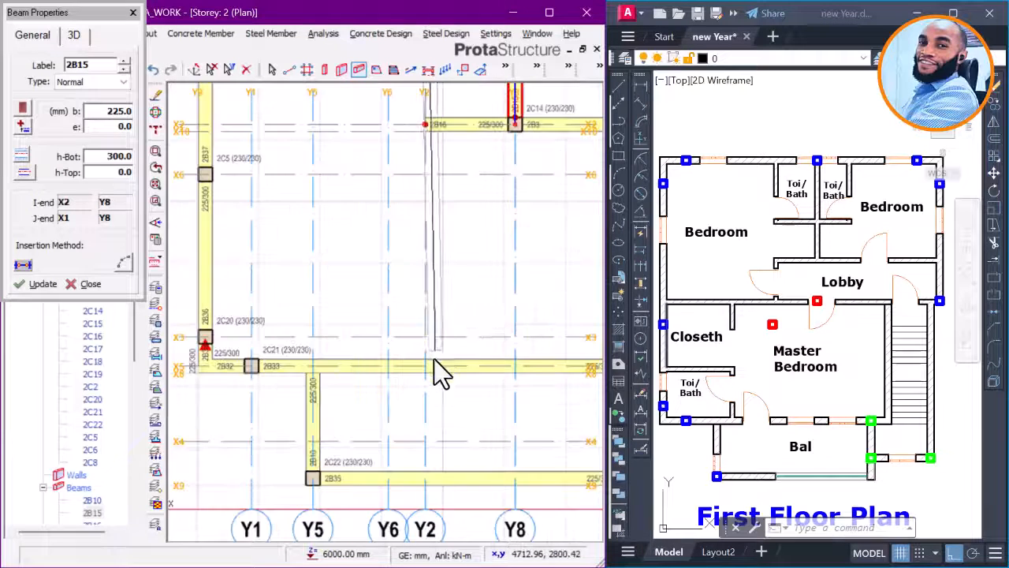
{"action": "scroll", "coordinate": [417, 382], "scroll_direction": "up", "scroll_amount": 3}
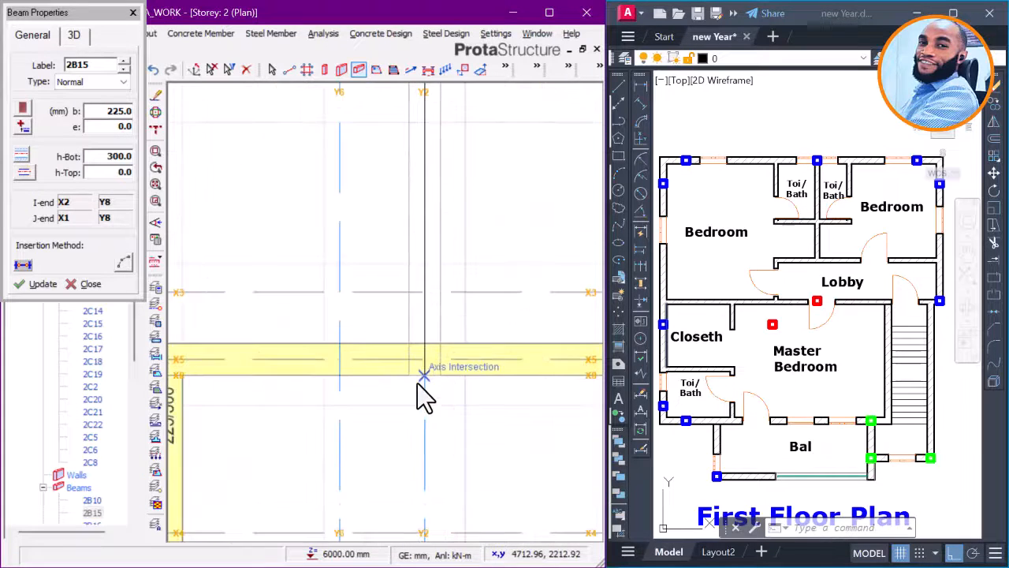
{"action": "left_click", "coordinate": [418, 382]}
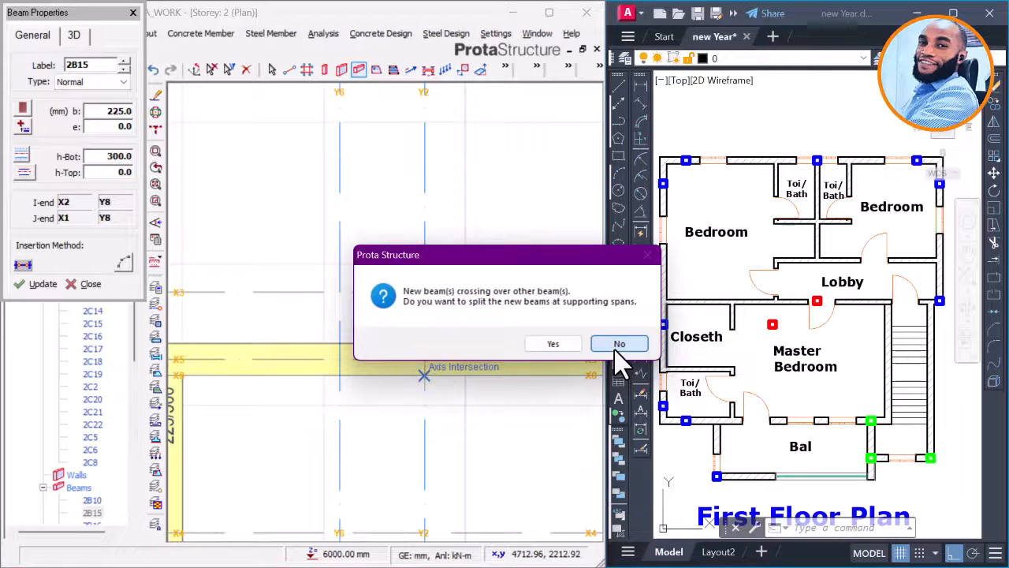
{"action": "left_click", "coordinate": [619, 344]}
{"action": "scroll", "coordinate": [443, 361], "scroll_direction": "down", "scroll_amount": 4}
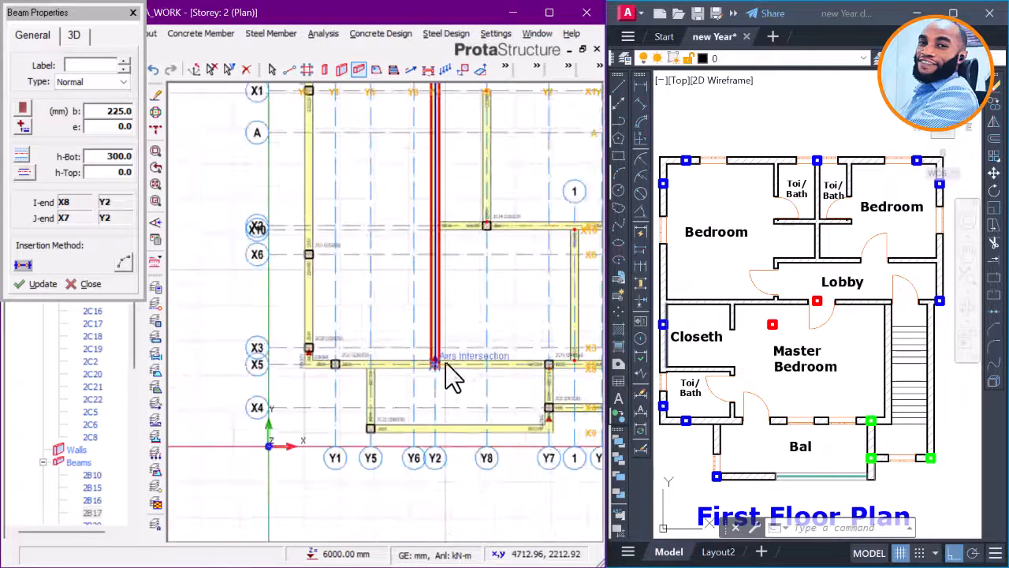
Step: Undo the new beam and redraw it along axis Y2 from axis X5 to the column near axis X7, without splitting it
{"action": "scroll", "coordinate": [445, 361], "scroll_direction": "up", "scroll_amount": 5}
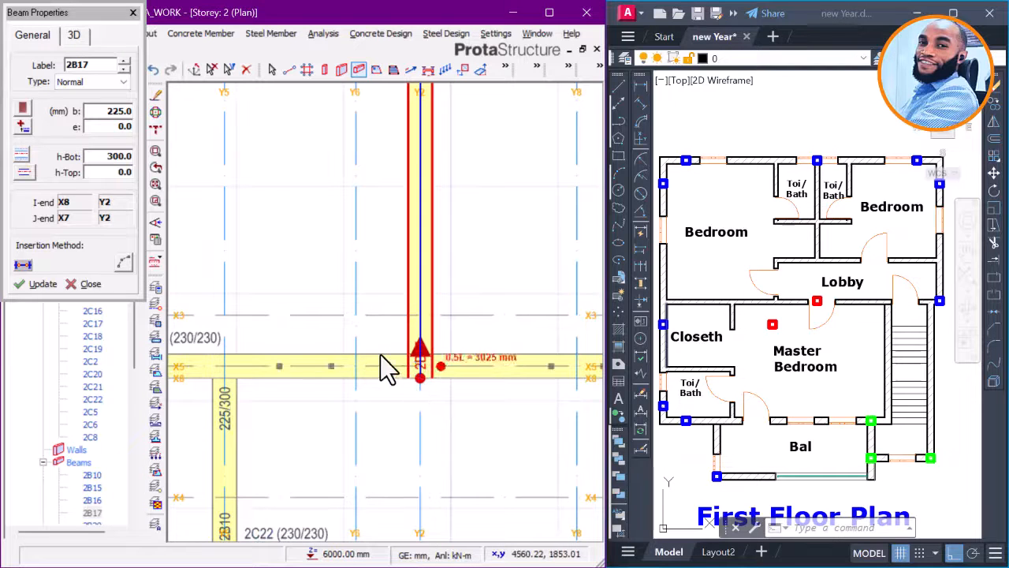
{"action": "scroll", "coordinate": [433, 394], "scroll_direction": "down", "scroll_amount": 2}
{"action": "scroll", "coordinate": [435, 379], "scroll_direction": "up", "scroll_amount": 3}
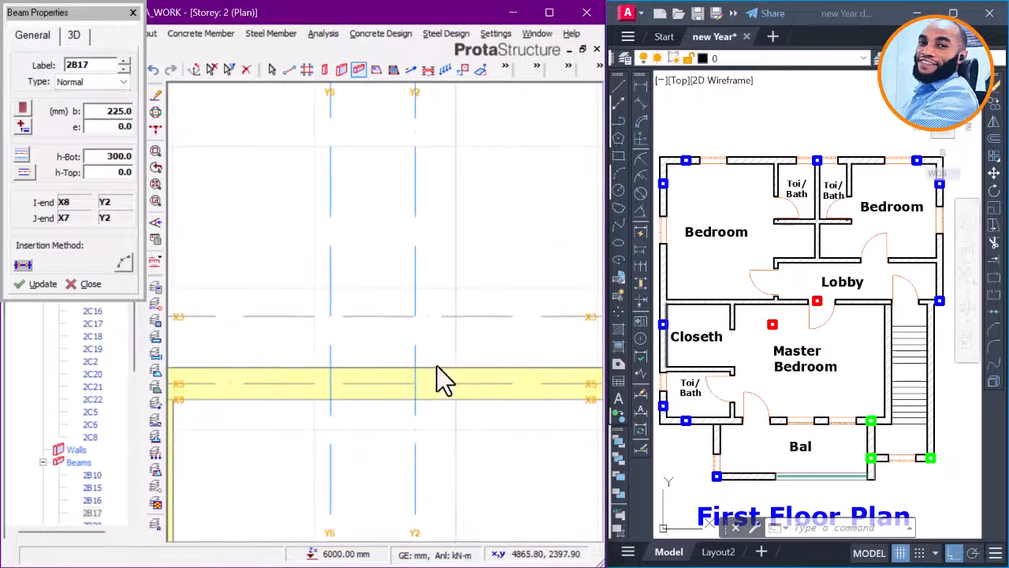
{"action": "scroll", "coordinate": [437, 378], "scroll_direction": "down", "scroll_amount": 4}
{"action": "scroll", "coordinate": [440, 286], "scroll_direction": "up", "scroll_amount": 1}
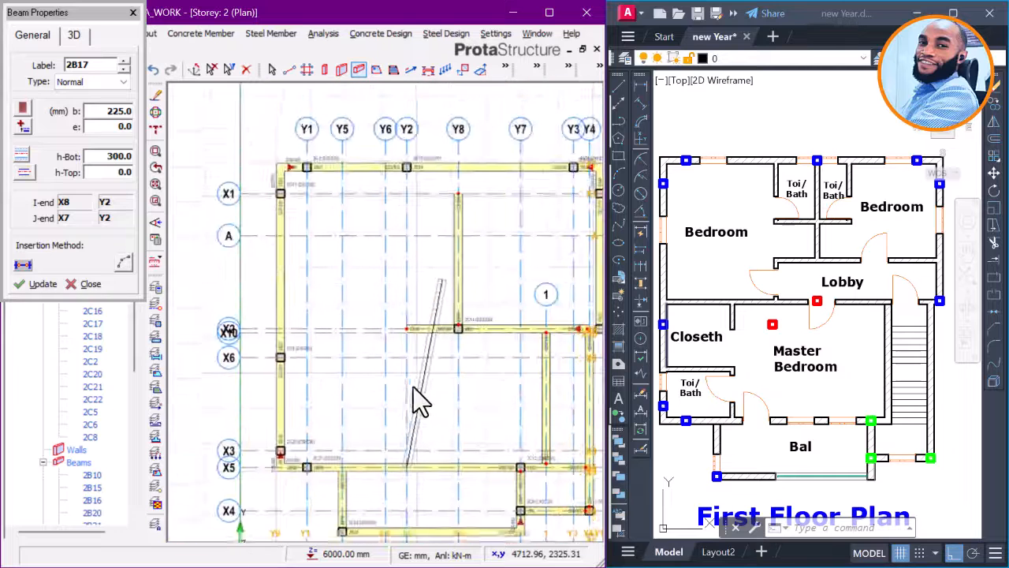
{"action": "scroll", "coordinate": [405, 180], "scroll_direction": "up", "scroll_amount": 3}
{"action": "left_click", "coordinate": [407, 166]}
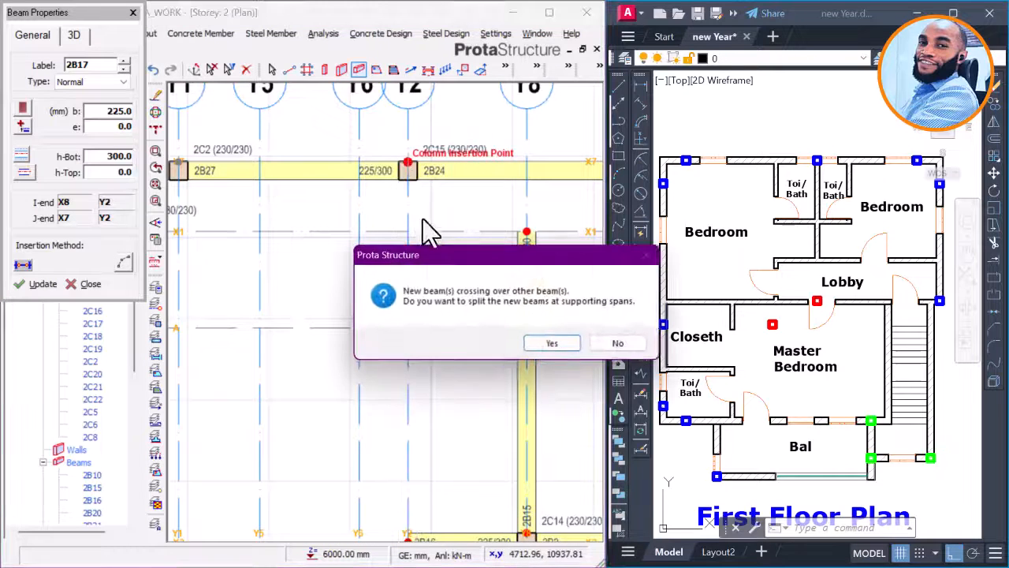
{"action": "left_click", "coordinate": [603, 345]}
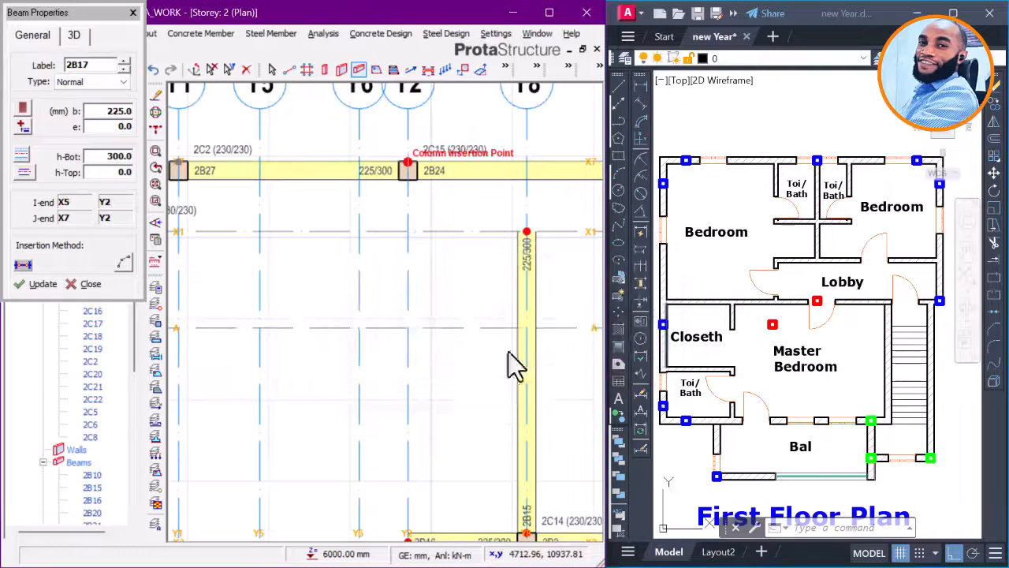
{"action": "scroll", "coordinate": [455, 223], "scroll_direction": "down", "scroll_amount": 3}
{"action": "scroll", "coordinate": [453, 216], "scroll_direction": "down", "scroll_amount": 1}
{"action": "scroll", "coordinate": [426, 428], "scroll_direction": "up", "scroll_amount": 4}
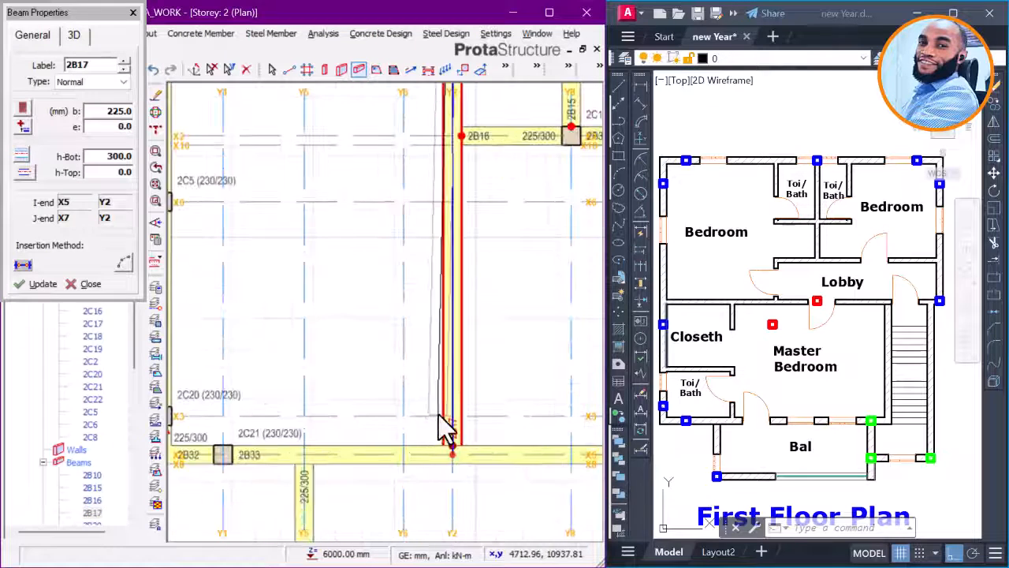
{"action": "scroll", "coordinate": [425, 435], "scroll_direction": "down", "scroll_amount": 3}
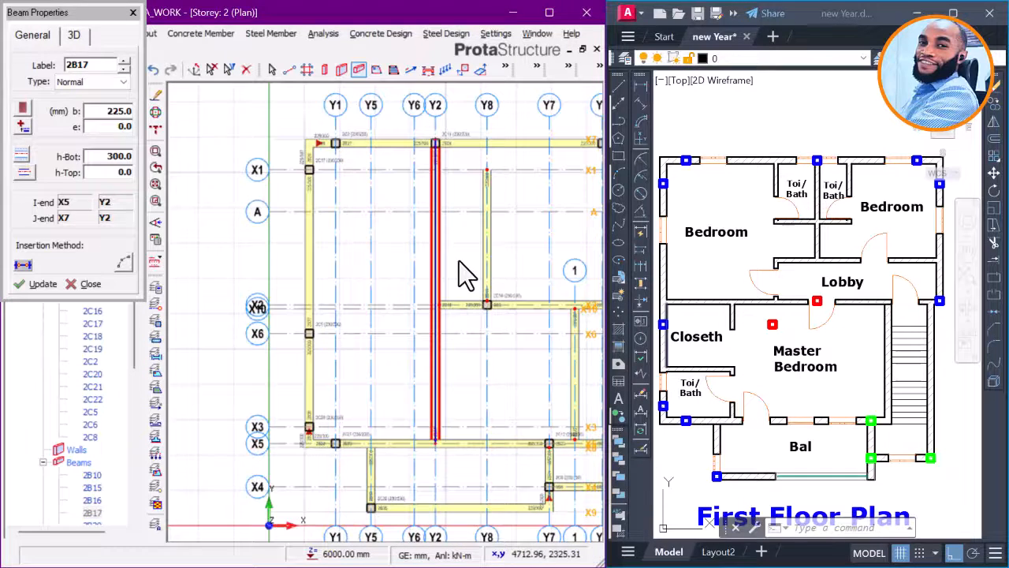
{"action": "key", "text": "Escape"}
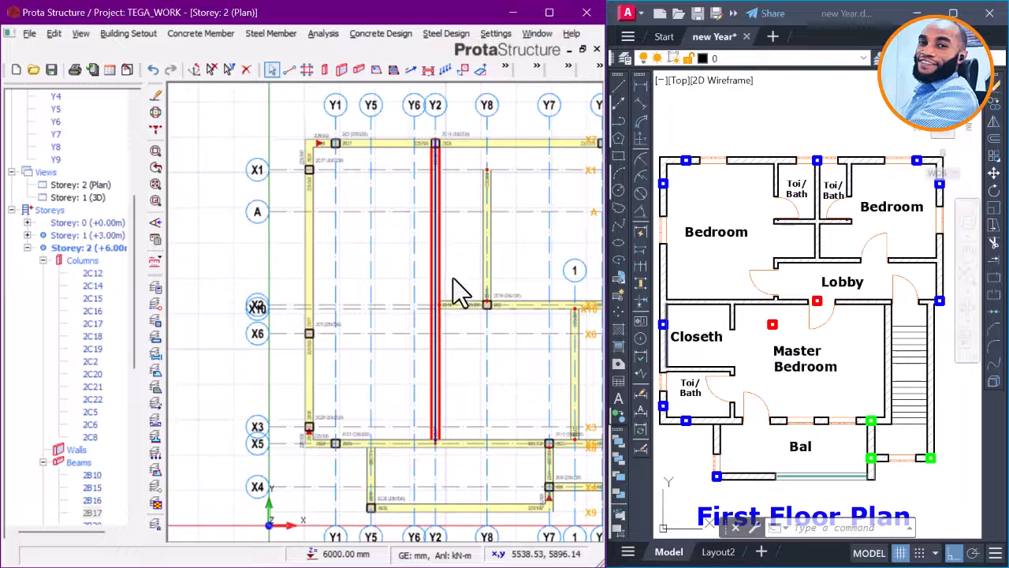
Step: Undo the long Y2 beam and the preceding beam deletions, back through the deletion of column 2C11
{"action": "scroll", "coordinate": [445, 280], "scroll_direction": "up", "scroll_amount": 3}
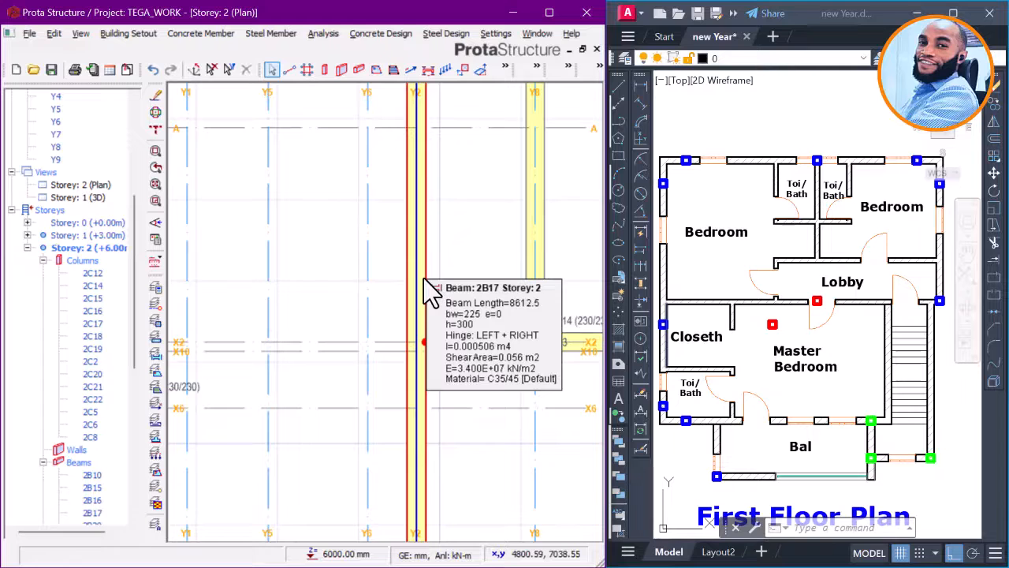
{"action": "scroll", "coordinate": [429, 292], "scroll_direction": "down", "scroll_amount": 3}
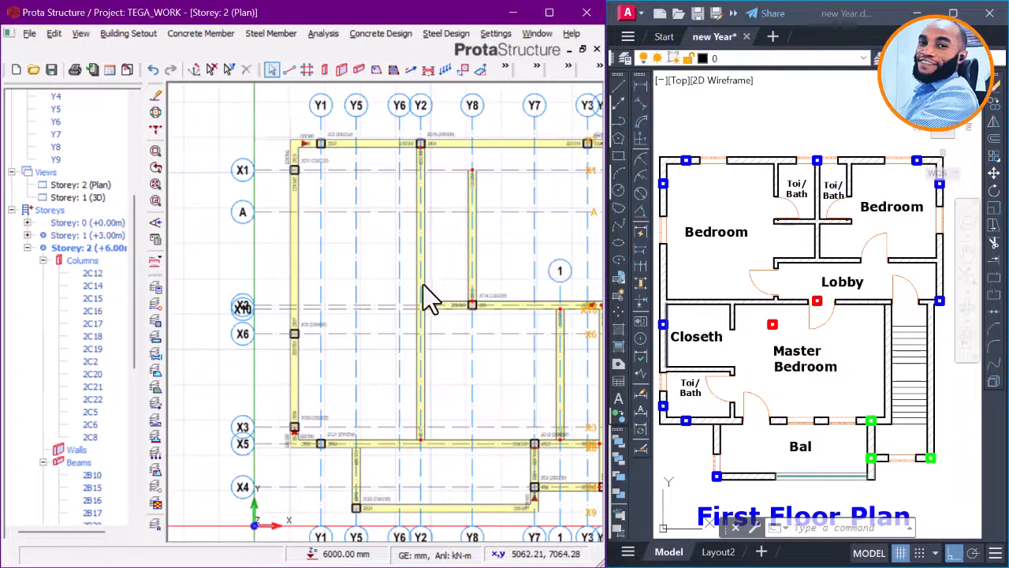
{"action": "scroll", "coordinate": [431, 284], "scroll_direction": "up", "scroll_amount": 2}
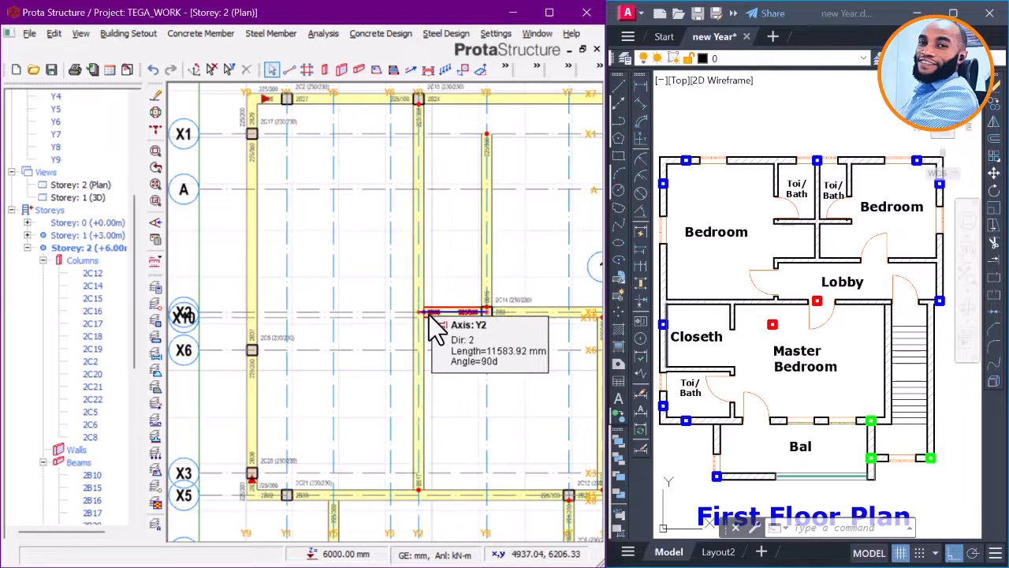
{"action": "middle_click_drag", "start_coordinate": [443, 312], "coordinate": [435, 342]}
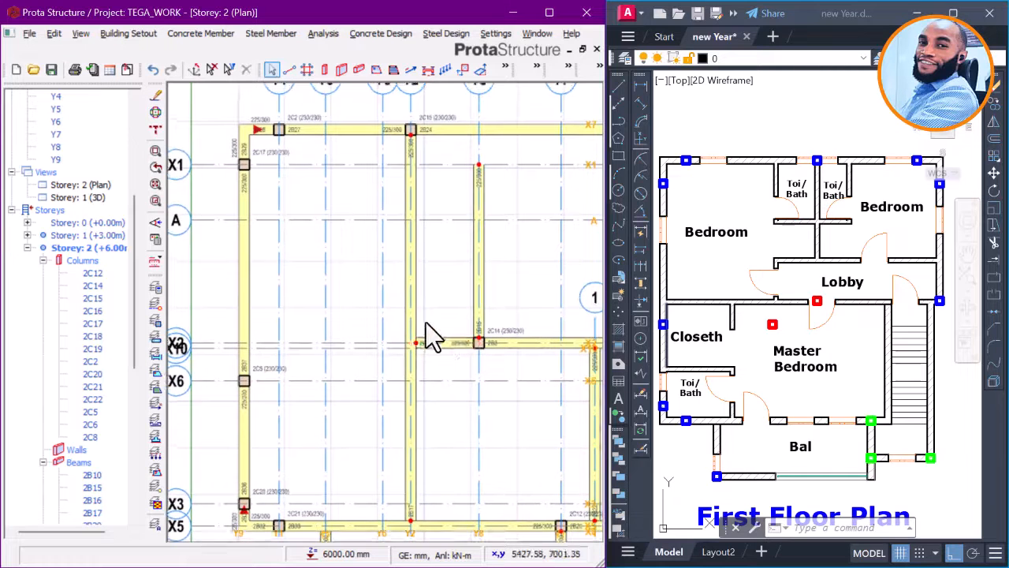
{"action": "left_click", "coordinate": [155, 70]}
{"action": "left_click", "coordinate": [155, 70]}
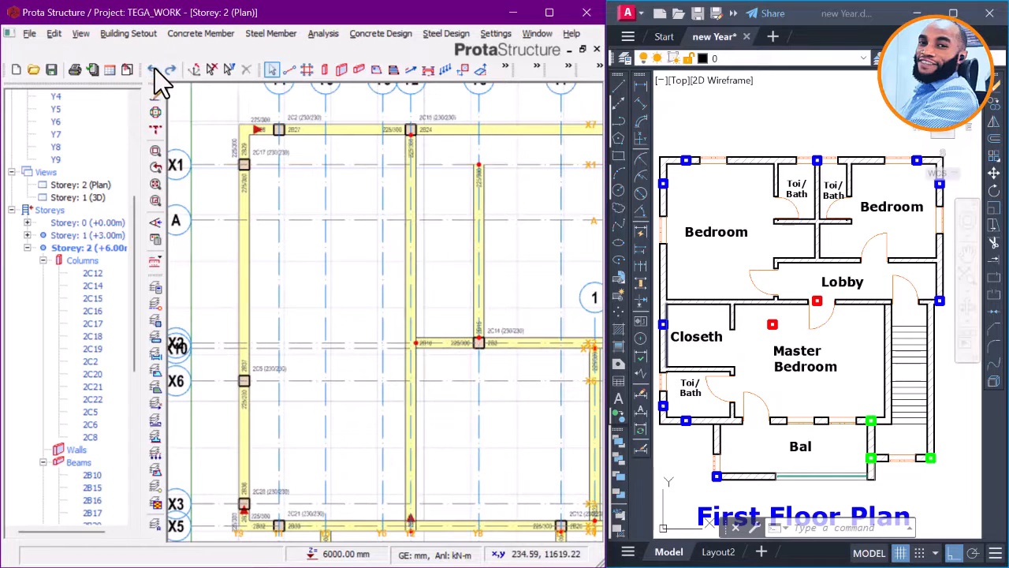
{"action": "left_click", "coordinate": [154, 69]}
{"action": "left_click", "coordinate": [155, 70]}
{"action": "left_click", "coordinate": [155, 70]}
{"action": "left_click", "coordinate": [154, 69]}
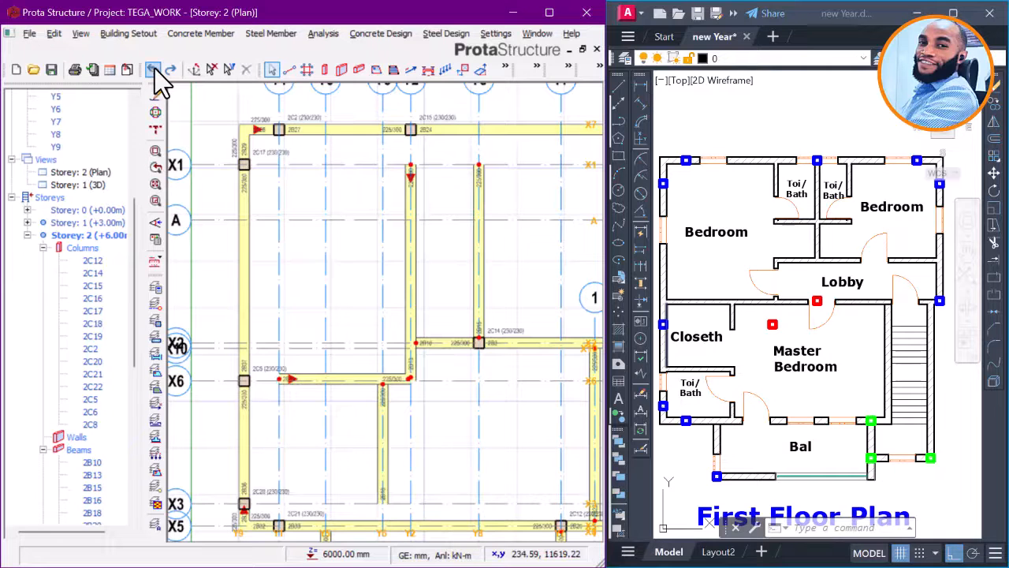
{"action": "left_click", "coordinate": [154, 69]}
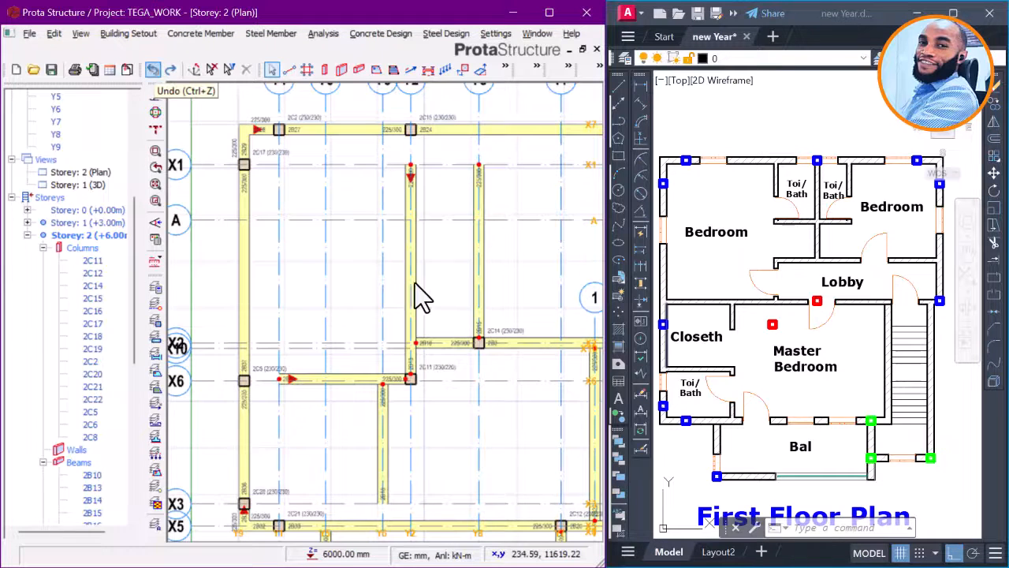
Step: Compare the junction around column 2C11 with the walls and column markers between the lobby and master bedroom in the AutoCAD first-floor plan
{"action": "scroll", "coordinate": [426, 386], "scroll_direction": "up", "scroll_amount": 2}
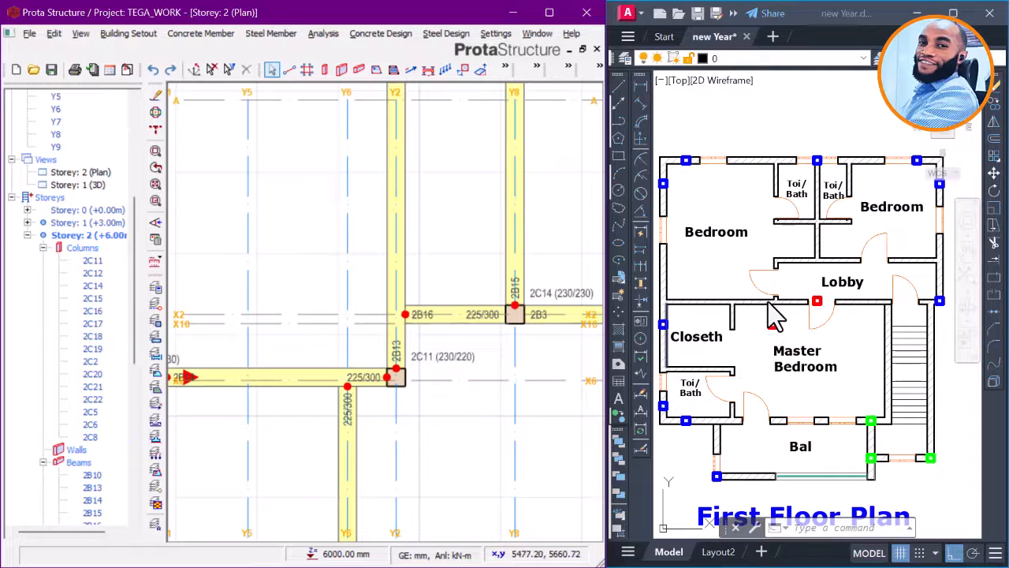
{"action": "left_click", "coordinate": [753, 343]}
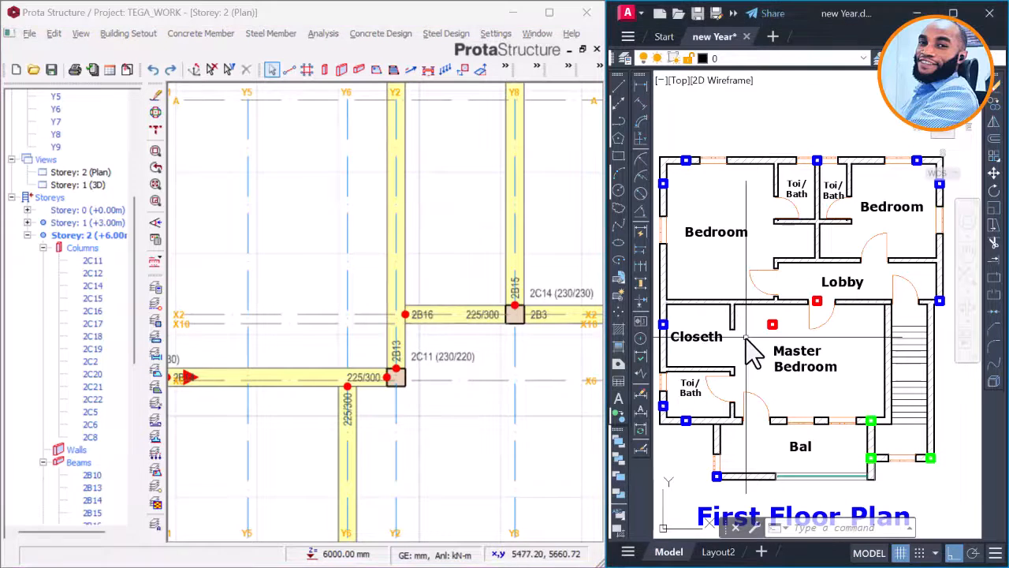
{"action": "scroll", "coordinate": [756, 340], "scroll_direction": "down", "scroll_amount": 2}
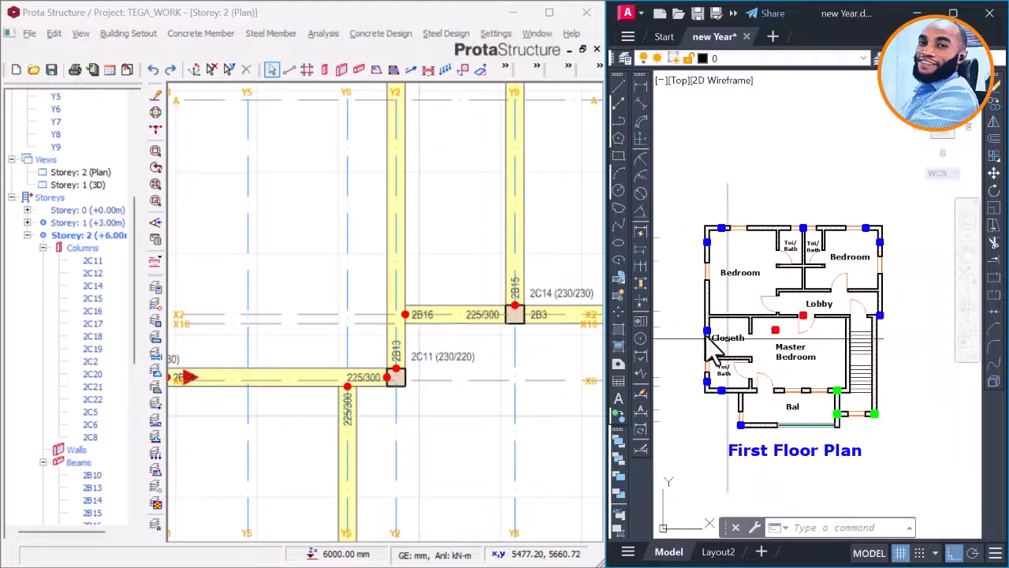
{"action": "scroll", "coordinate": [843, 331], "scroll_direction": "up", "scroll_amount": 2}
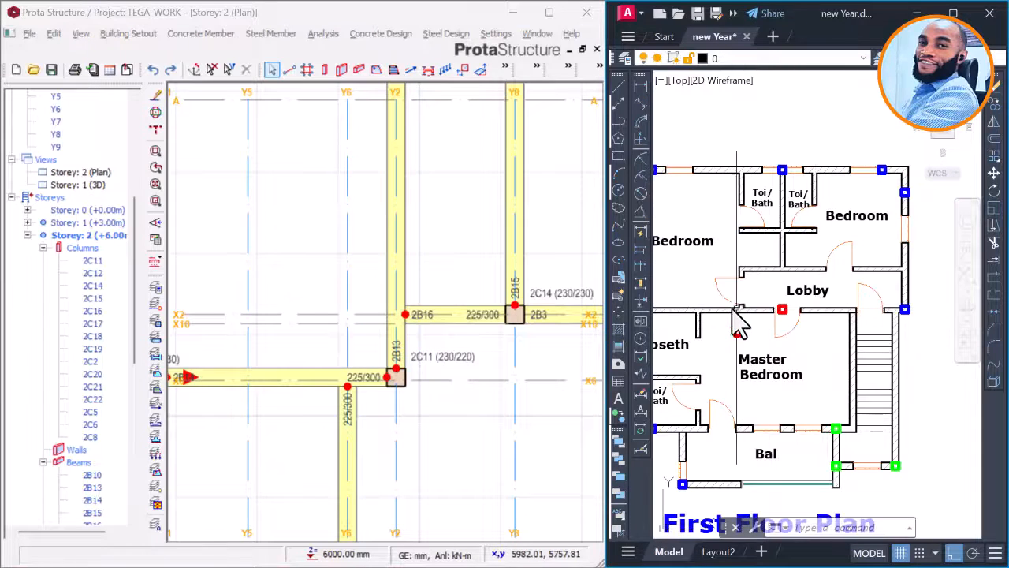
{"action": "scroll", "coordinate": [740, 312], "scroll_direction": "up", "scroll_amount": 3}
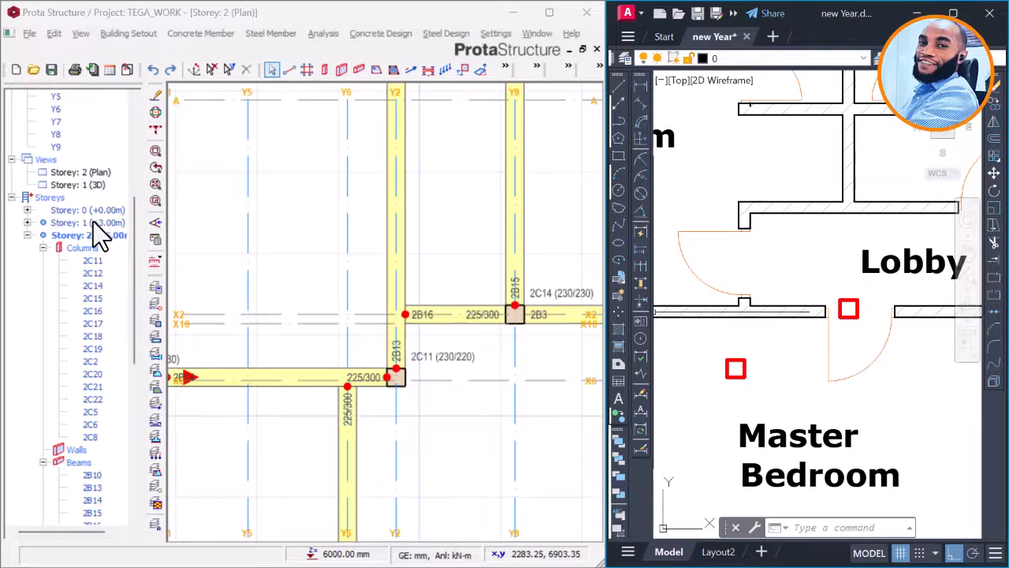
Step: Examine the beams and columns around column 1C11 and beam 1B13 on the storey 1 plan, comparing them with the storey 2 plan
{"action": "left_click", "coordinate": [300, 263]}
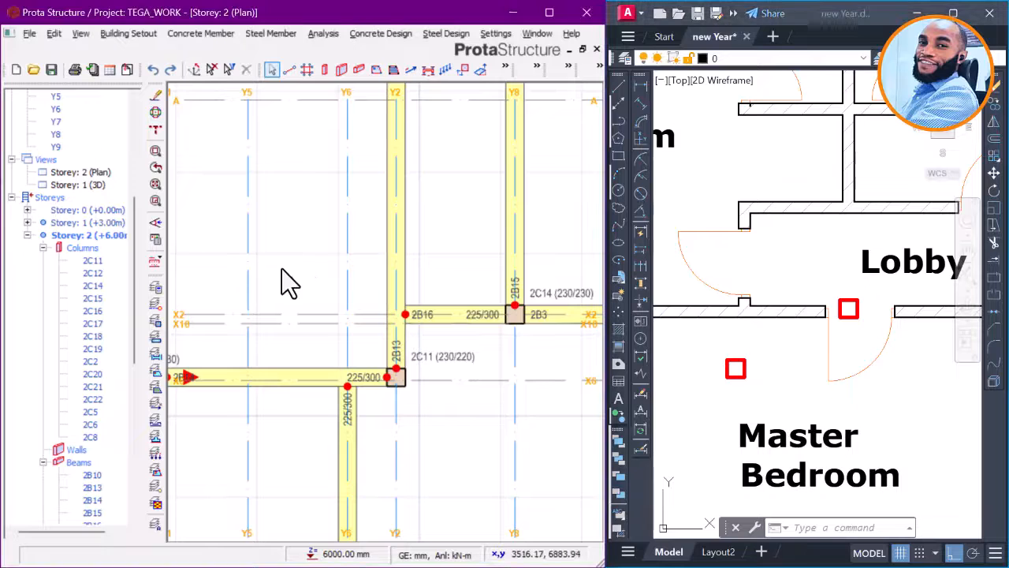
{"action": "double_click", "coordinate": [103, 223]}
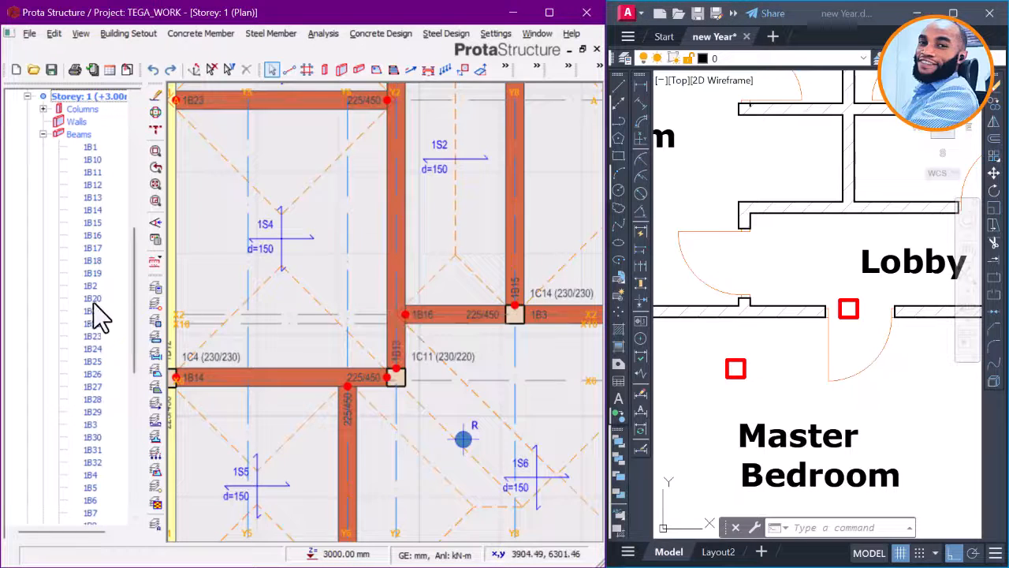
{"action": "left_click_drag", "start_coordinate": [134, 295], "coordinate": [140, 450]}
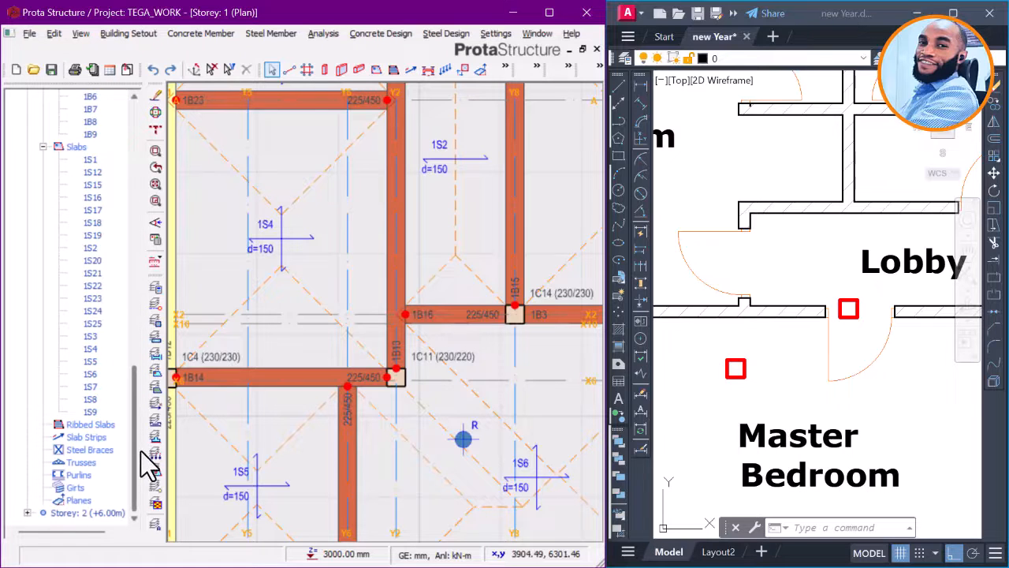
{"action": "double_click", "coordinate": [98, 513]}
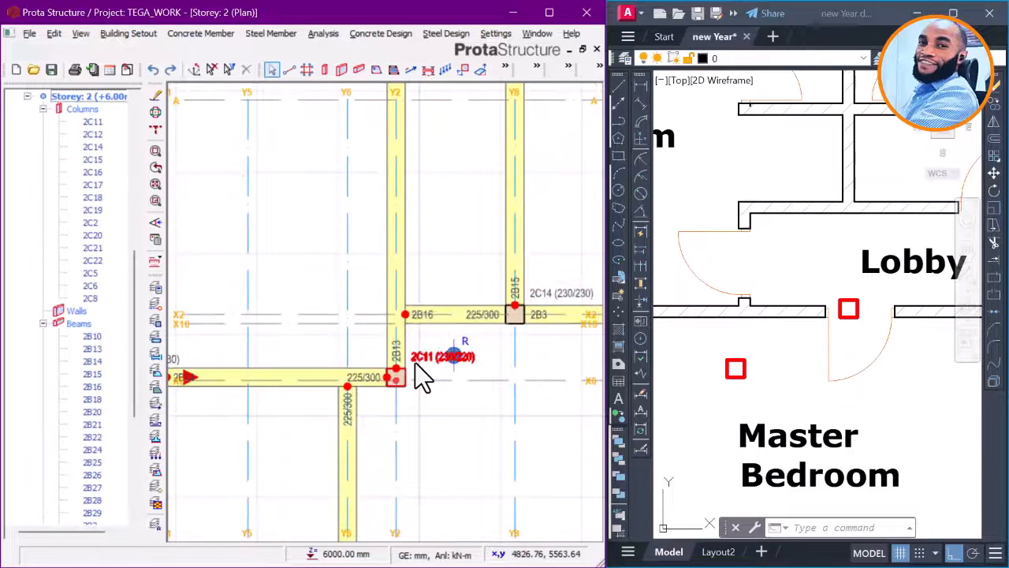
{"action": "left_click", "coordinate": [417, 362]}
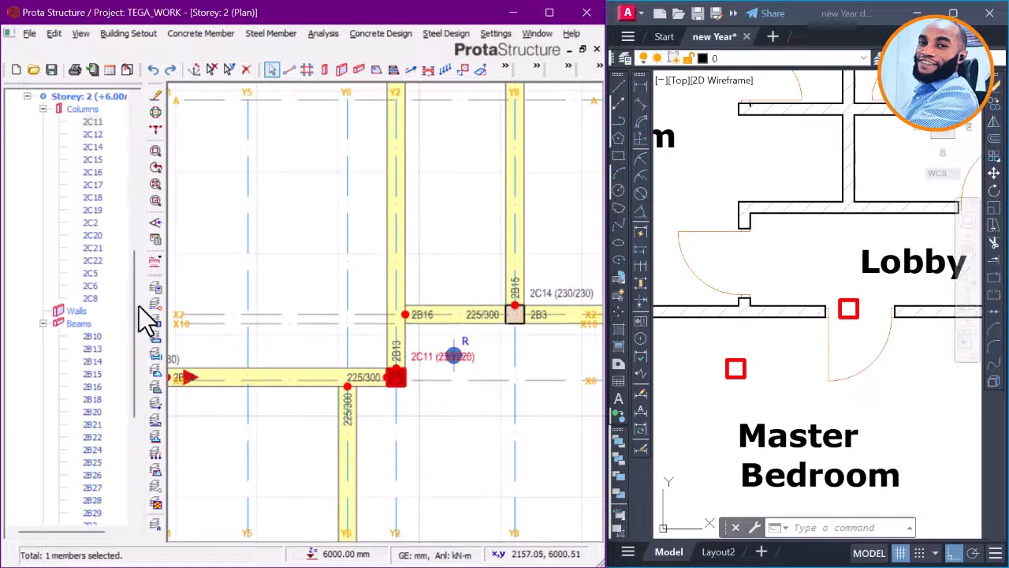
{"action": "left_click_drag", "start_coordinate": [135, 305], "coordinate": [137, 265]}
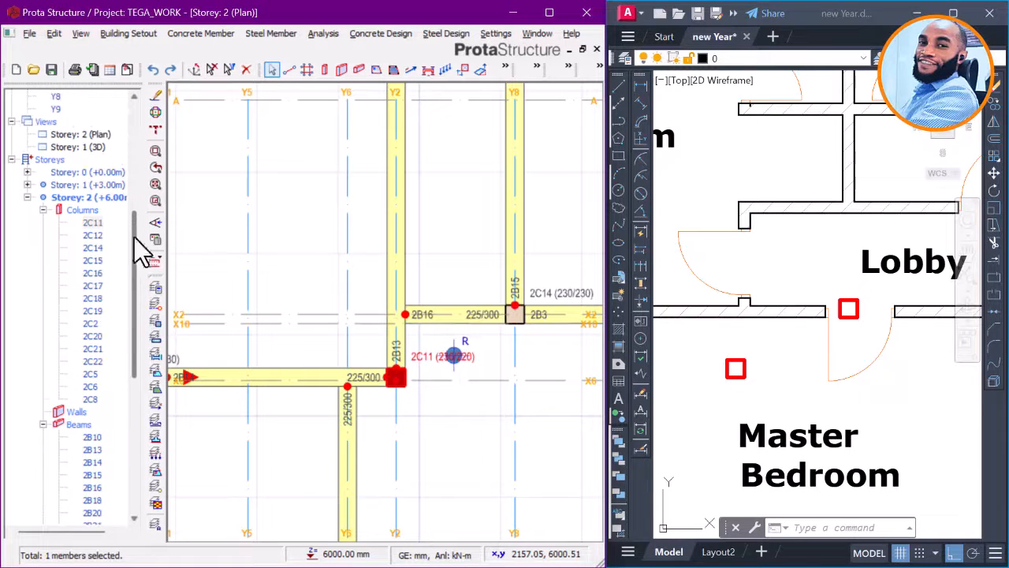
{"action": "double_click", "coordinate": [104, 185]}
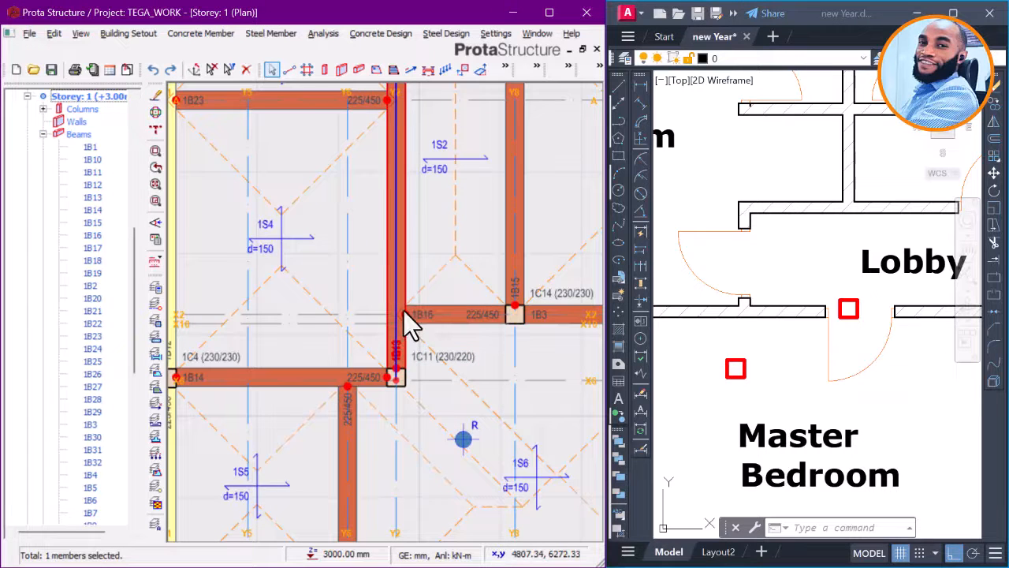
{"action": "mouse_move", "coordinate": [403, 312]}
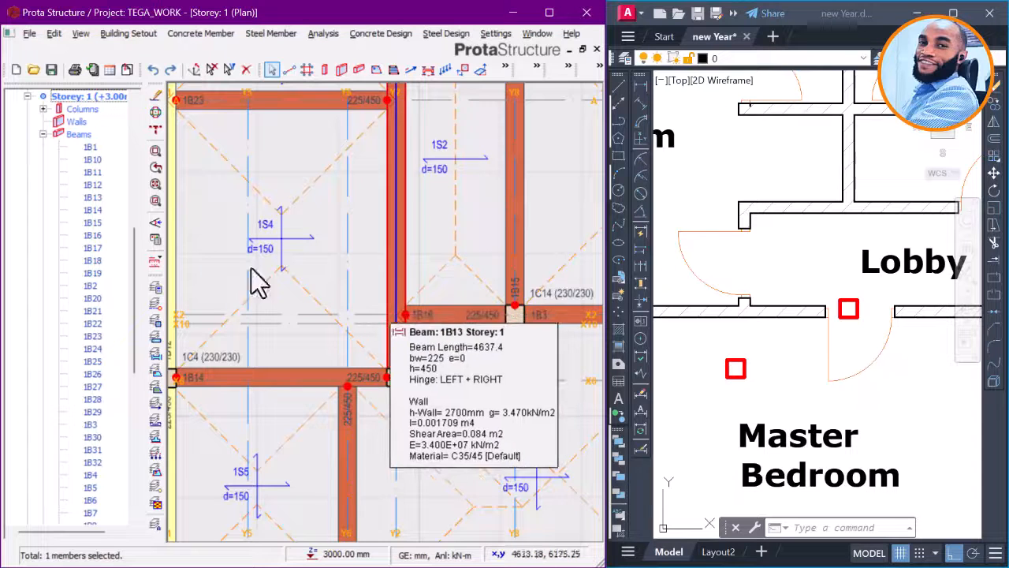
{"action": "left_click_drag", "start_coordinate": [135, 293], "coordinate": [139, 483]}
{"action": "double_click", "coordinate": [97, 512]}
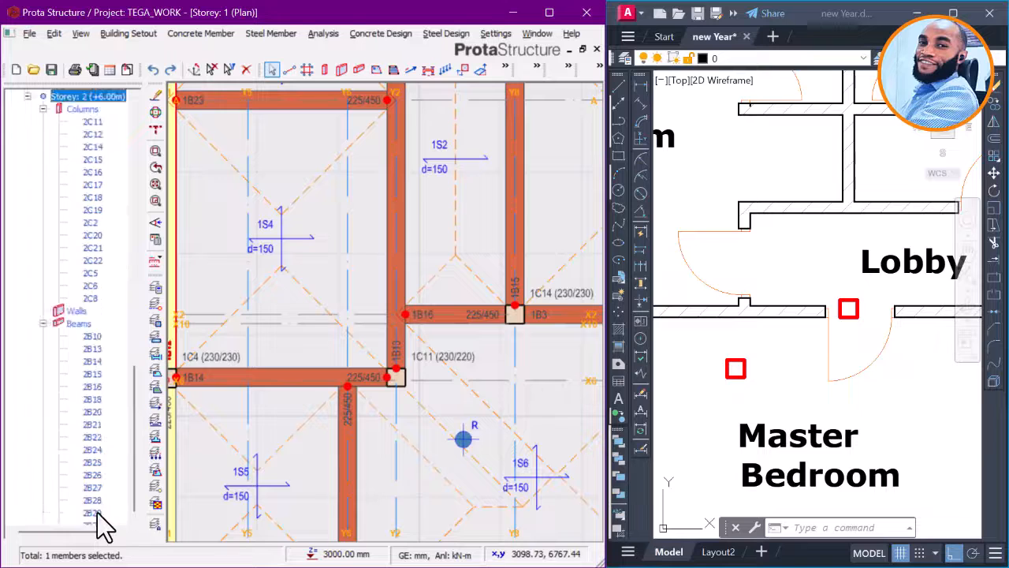
Step: Delete the redundant axis X10 beside axis X2 on the storey 2 plan
{"action": "scroll", "coordinate": [426, 309], "scroll_direction": "down", "scroll_amount": 3}
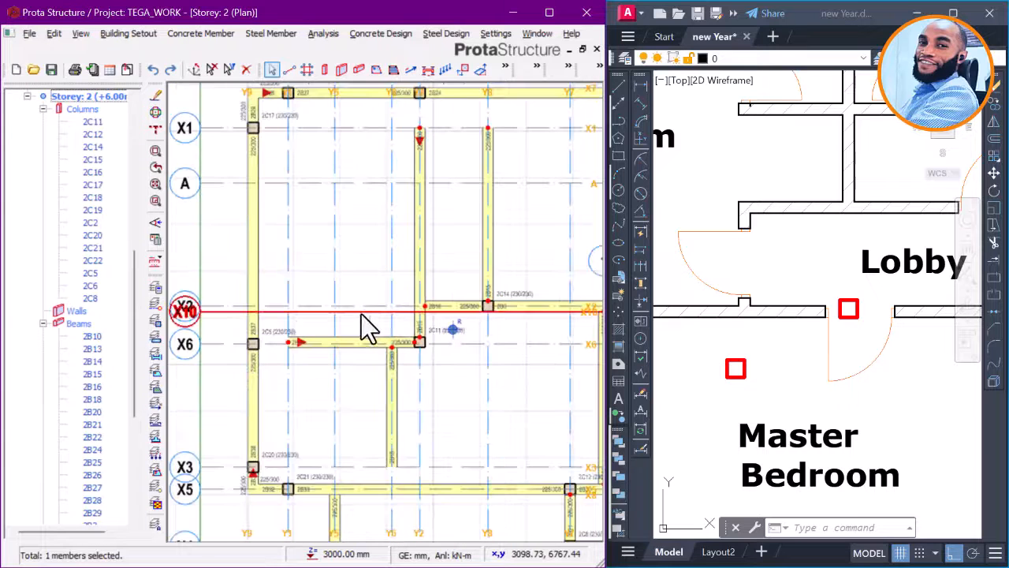
{"action": "scroll", "coordinate": [361, 315], "scroll_direction": "up", "scroll_amount": 3}
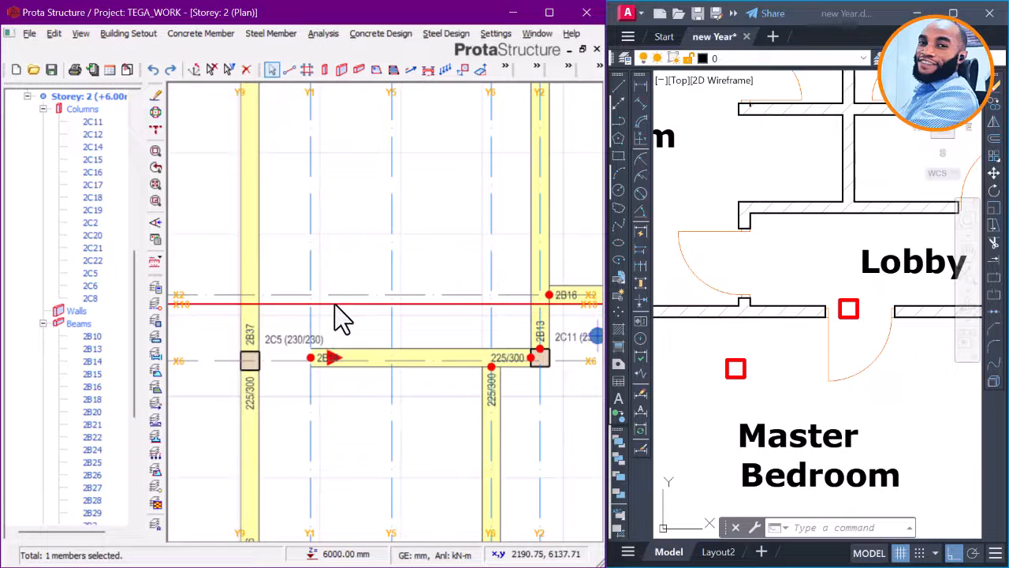
{"action": "scroll", "coordinate": [331, 315], "scroll_direction": "down", "scroll_amount": 5}
{"action": "scroll", "coordinate": [488, 320], "scroll_direction": "up", "scroll_amount": 6}
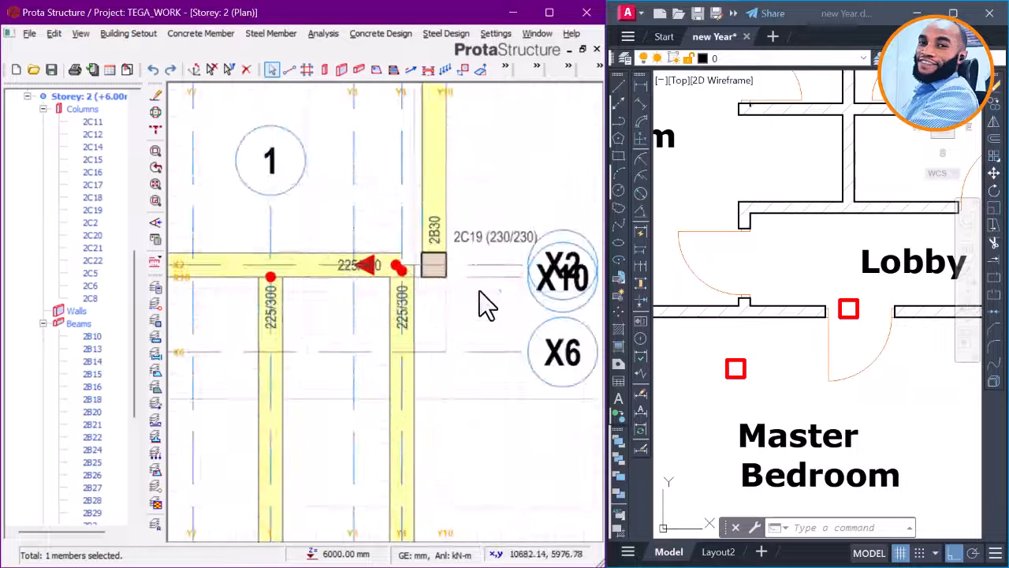
{"action": "left_click", "coordinate": [434, 266]}
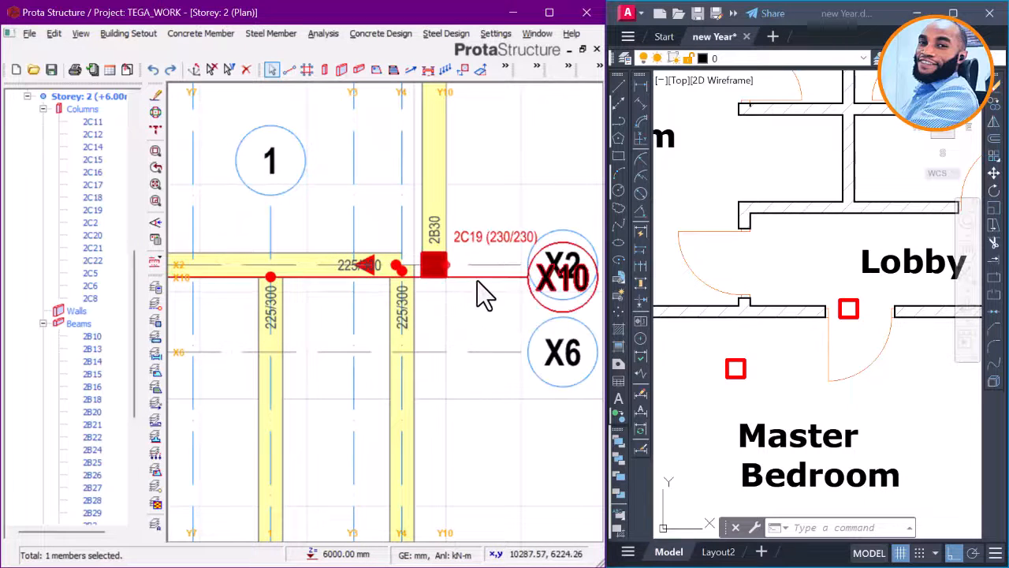
{"action": "left_click", "coordinate": [477, 280]}
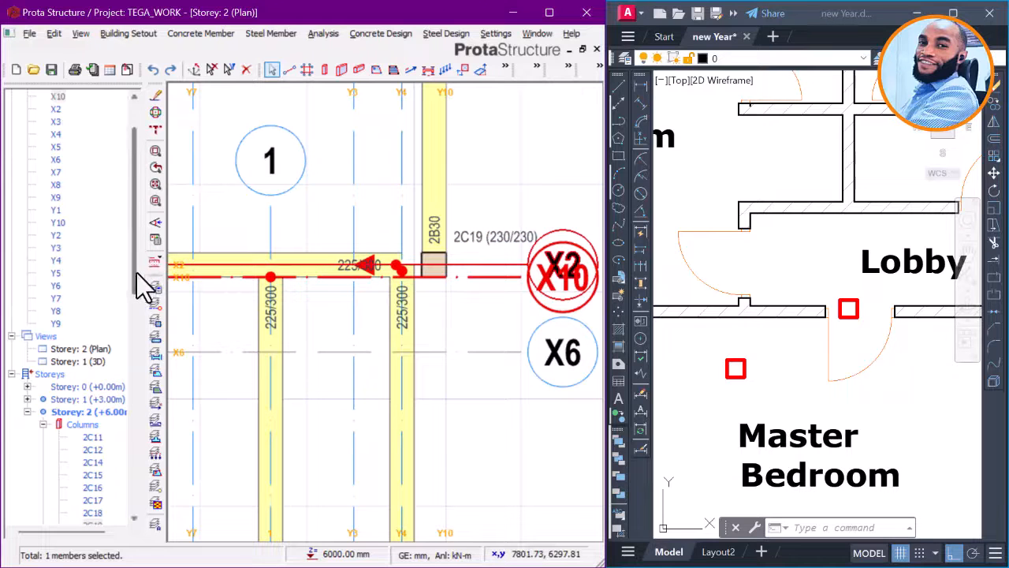
{"action": "left_click_drag", "start_coordinate": [137, 277], "coordinate": [126, 499]}
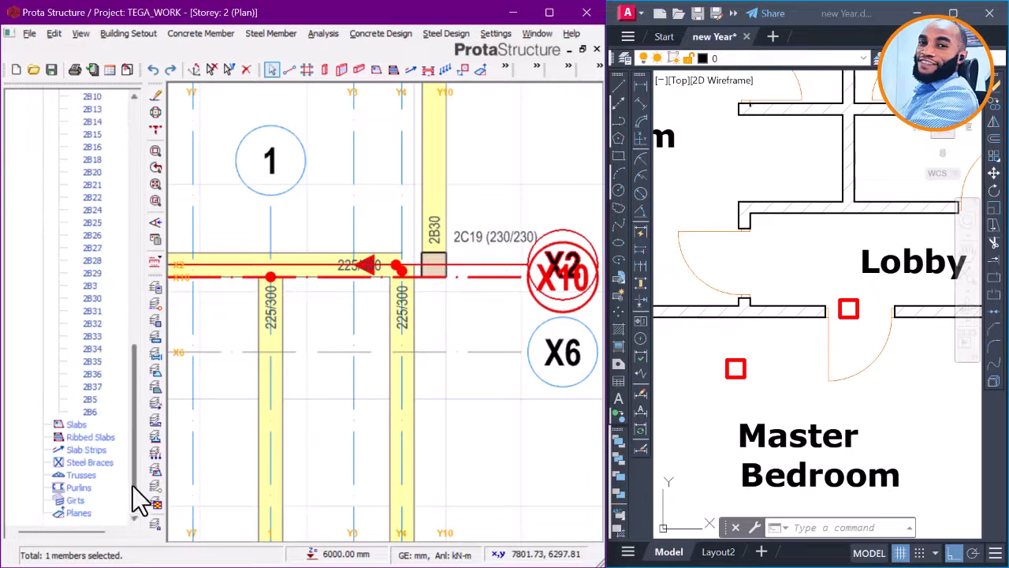
{"action": "left_click_drag", "start_coordinate": [136, 380], "coordinate": [140, 255]}
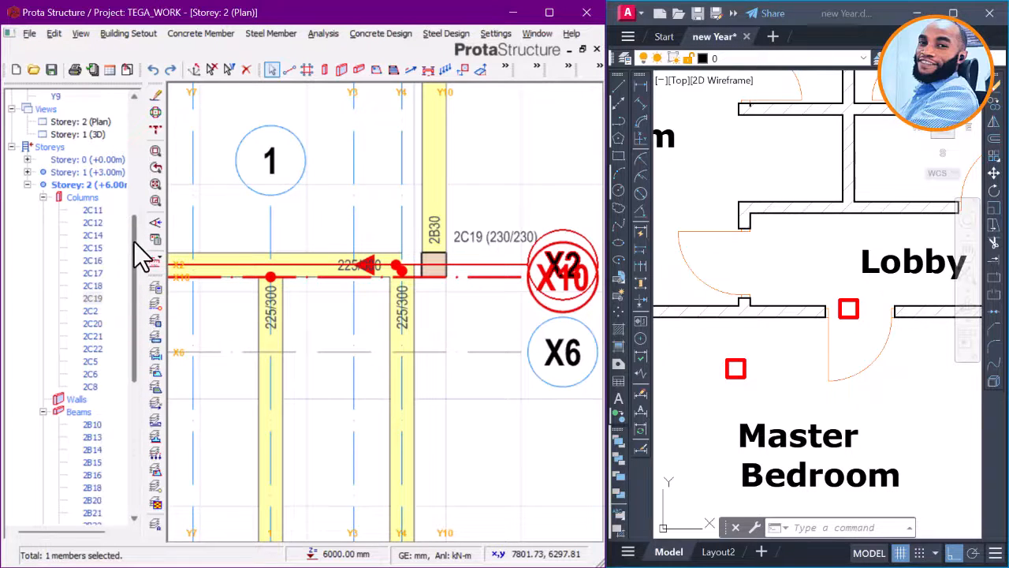
{"action": "left_click", "coordinate": [490, 289]}
Step: Insert a 230/220 column at the intersection of axes X2 and Y2, using the properties of column 2C11
{"action": "scroll", "coordinate": [527, 318], "scroll_direction": "down", "scroll_amount": 2}
{"action": "middle_click_drag", "start_coordinate": [430, 302], "coordinate": [579, 309]}
{"action": "scroll", "coordinate": [507, 300], "scroll_direction": "down", "scroll_amount": 1}
{"action": "scroll", "coordinate": [516, 303], "scroll_direction": "up", "scroll_amount": 1}
{"action": "scroll", "coordinate": [544, 325], "scroll_direction": "up", "scroll_amount": 2}
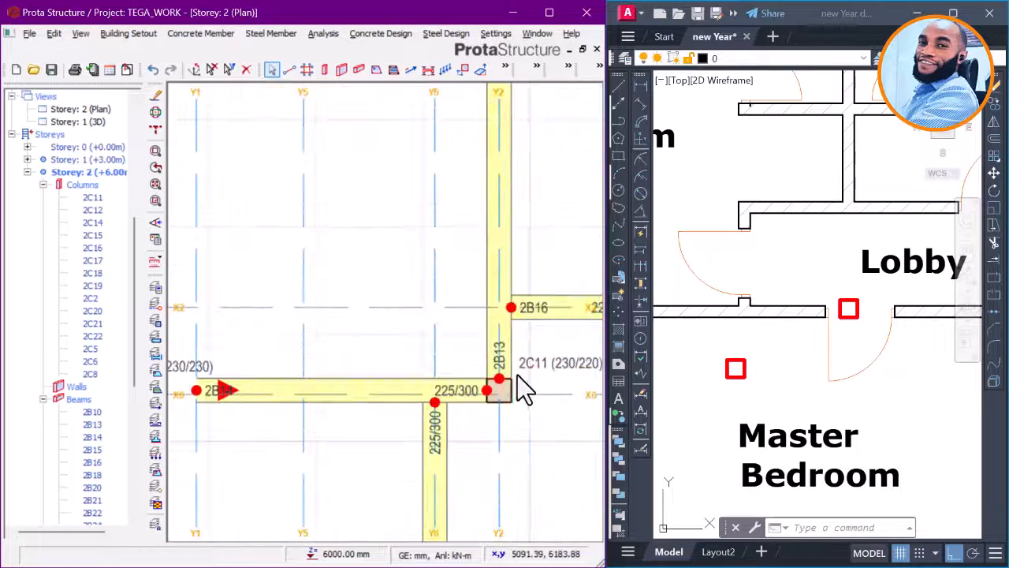
{"action": "left_click", "coordinate": [499, 390]}
{"action": "right_click", "coordinate": [467, 273]}
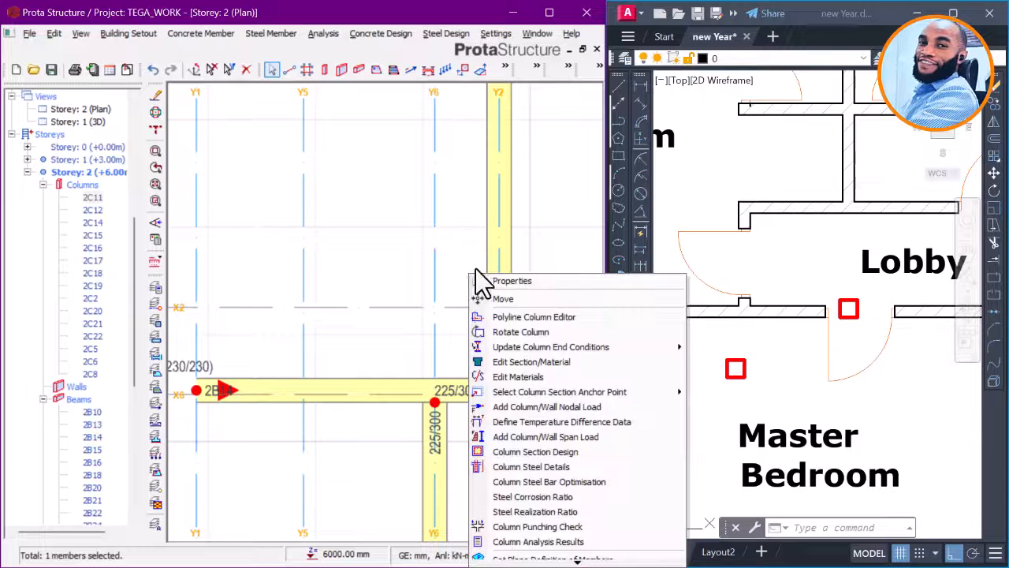
{"action": "left_click", "coordinate": [508, 285]}
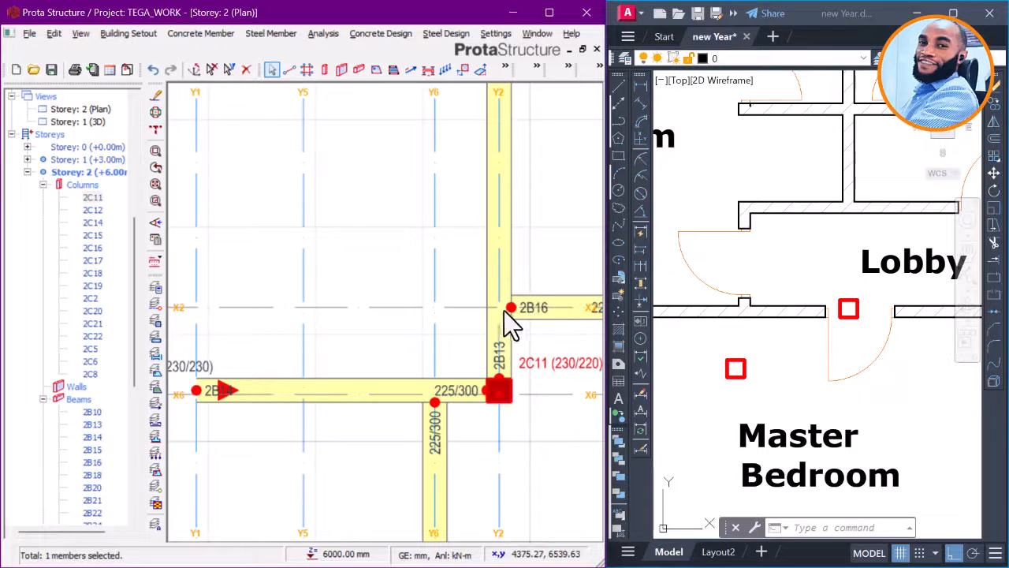
{"action": "scroll", "coordinate": [500, 309], "scroll_direction": "up", "scroll_amount": 2}
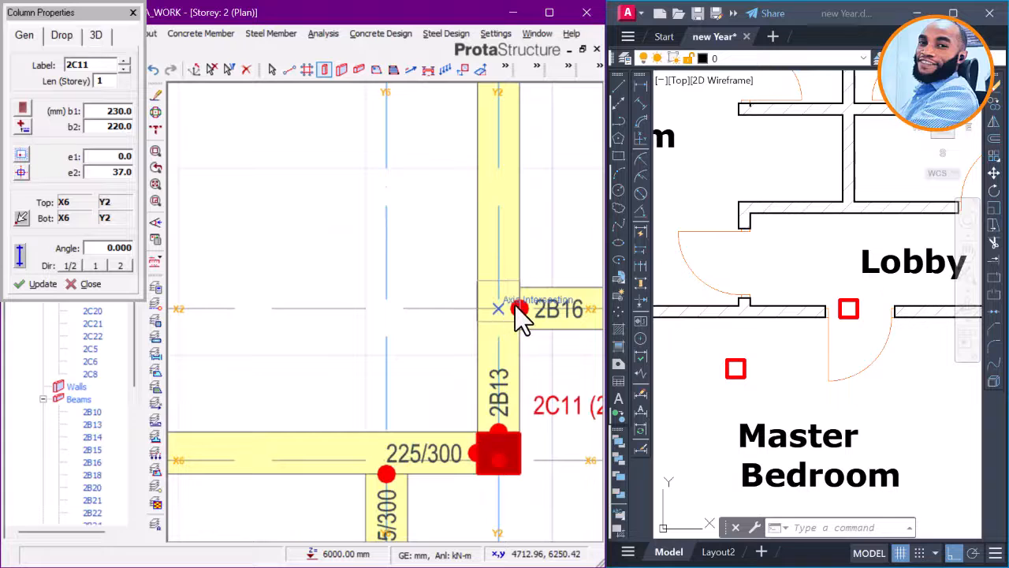
{"action": "left_click", "coordinate": [513, 307]}
Step: Set the e2 eccentricity of the new column at X2/Y2 to 0 and update it
{"action": "left_click", "coordinate": [129, 171]}
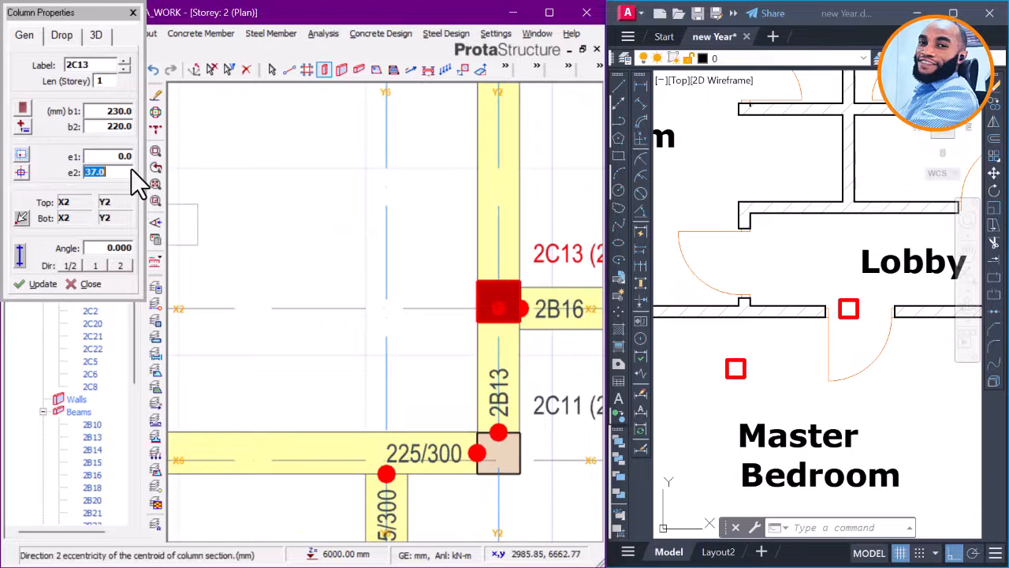
{"action": "left_click", "coordinate": [43, 284]}
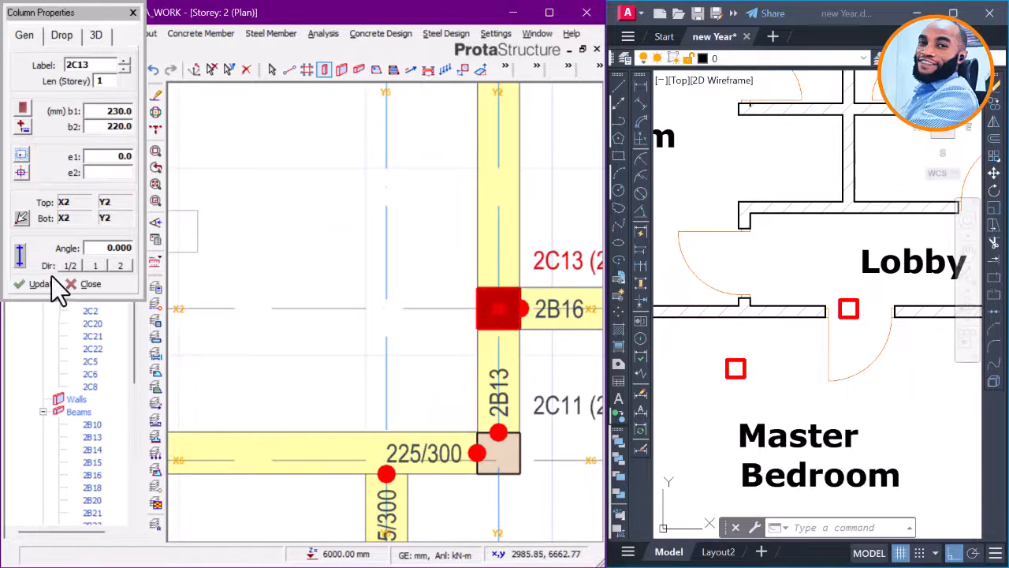
{"action": "middle_click_drag", "start_coordinate": [522, 320], "coordinate": [462, 315]}
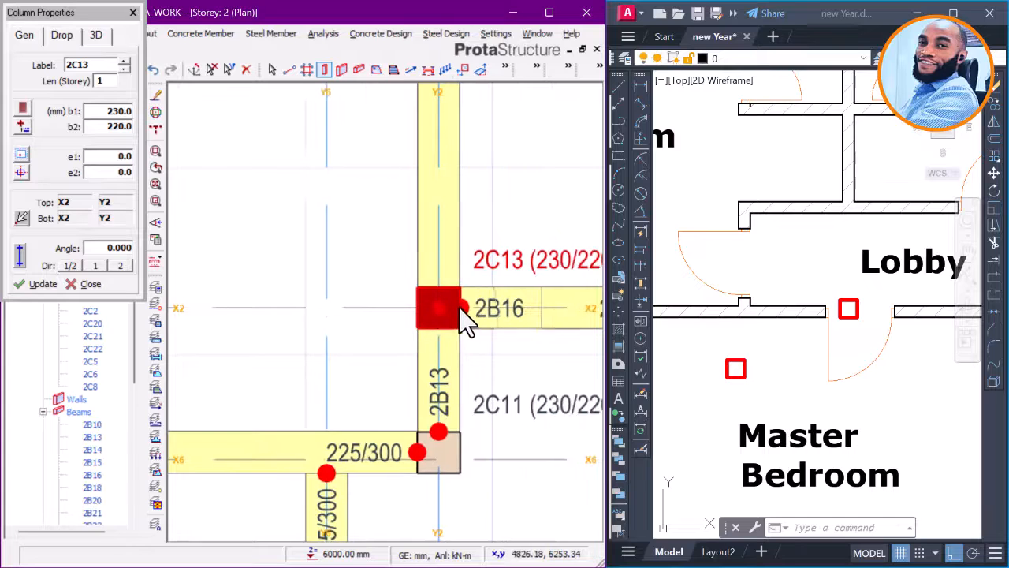
Step: Measure the thickness of the wall between the lobby and master bedroom in the AutoCAD plan with a linear dimension
{"action": "scroll", "coordinate": [784, 319], "scroll_direction": "down", "scroll_amount": 5}
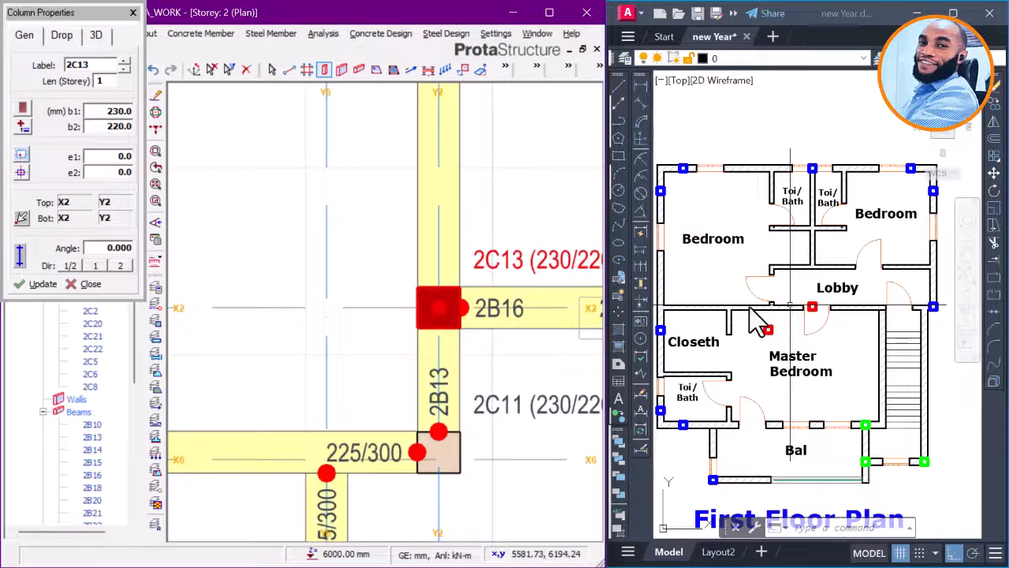
{"action": "scroll", "coordinate": [759, 320], "scroll_direction": "up", "scroll_amount": 3}
{"action": "right_click", "coordinate": [725, 266]}
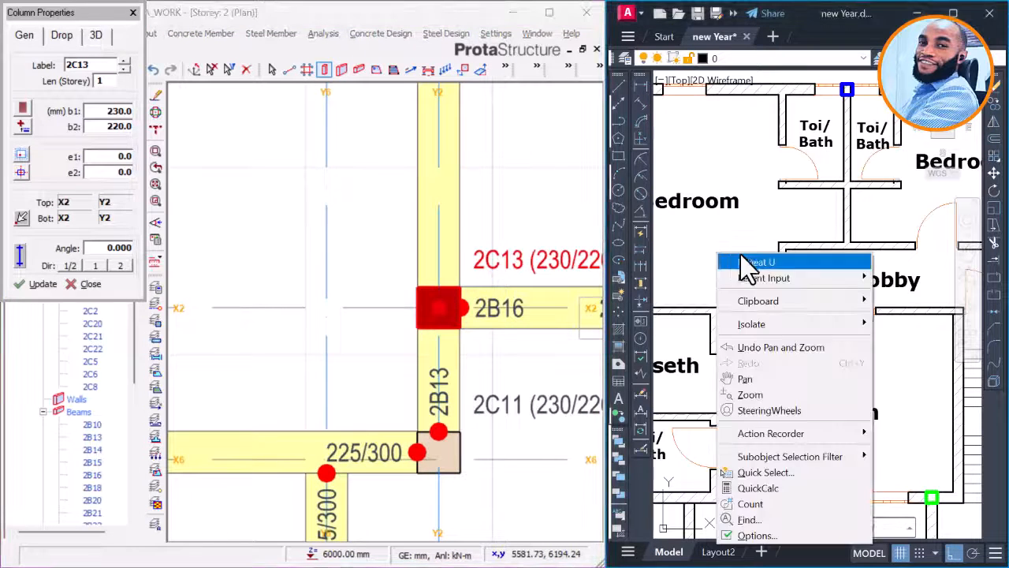
{"action": "left_click", "coordinate": [741, 217]}
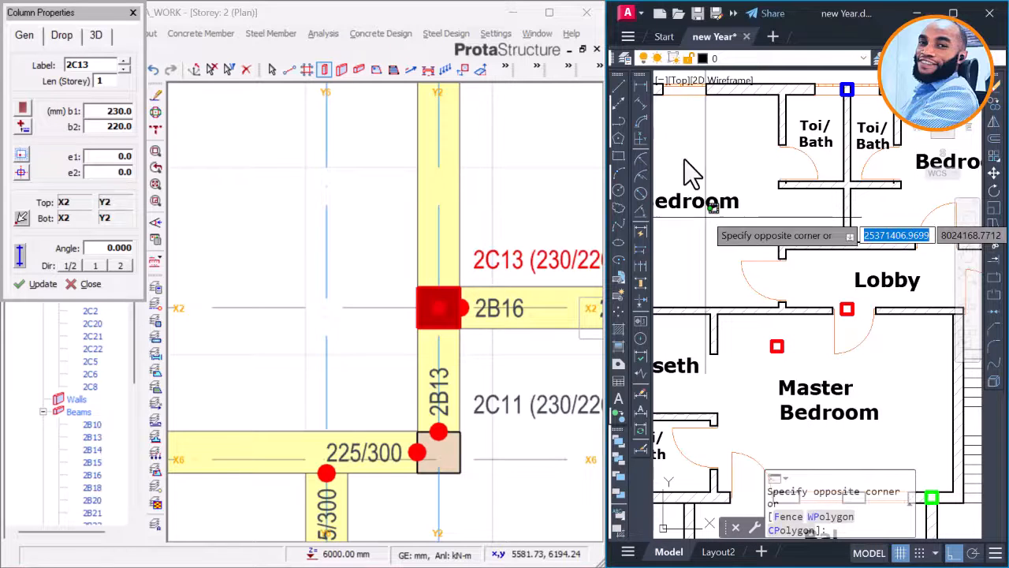
{"action": "key", "text": "Escape"}
{"action": "left_click", "coordinate": [640, 90]}
{"action": "scroll", "coordinate": [788, 305], "scroll_direction": "up", "scroll_amount": 5}
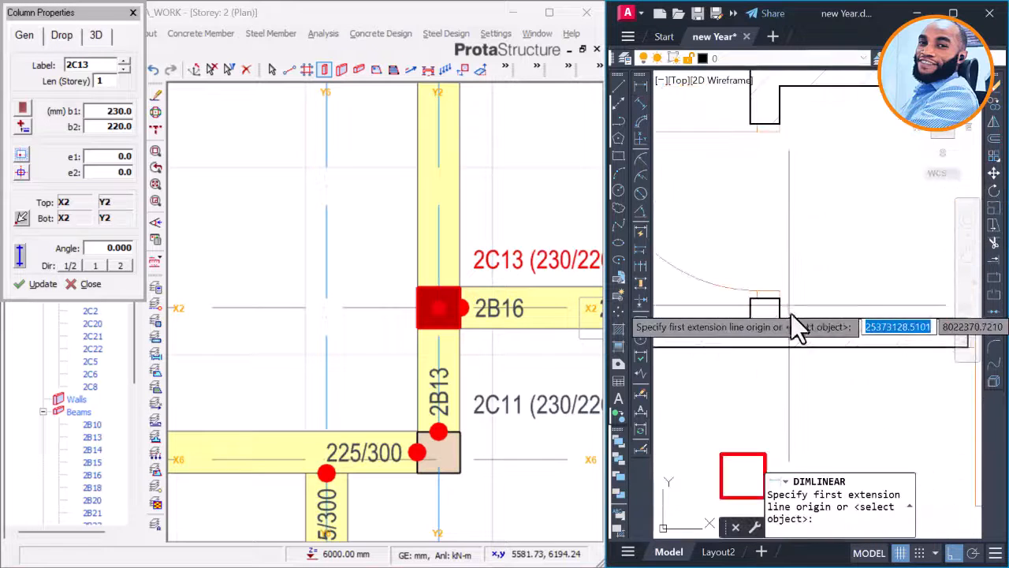
{"action": "left_click", "coordinate": [800, 322]}
{"action": "left_click", "coordinate": [798, 348]}
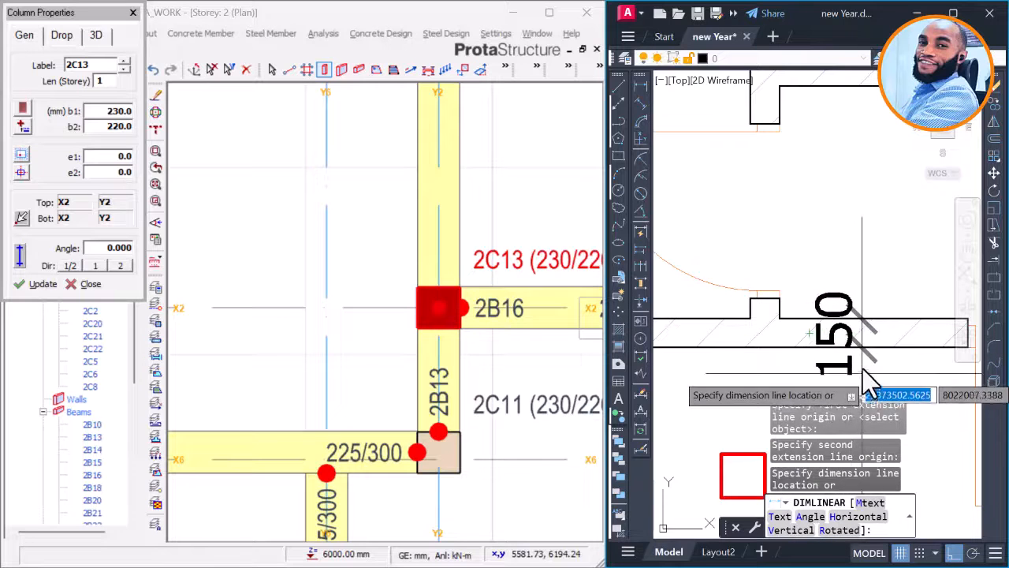
{"action": "key", "text": "Escape"}
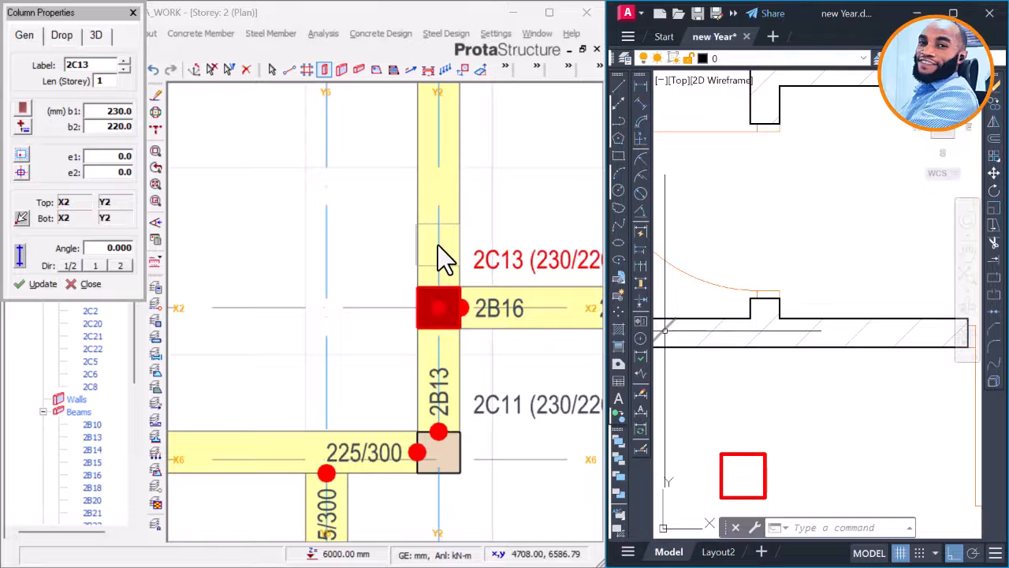
Step: Resize the new column at X2/Y2 to b1 150 mm and b2 300 mm and update it
{"action": "left_click", "coordinate": [132, 112]}
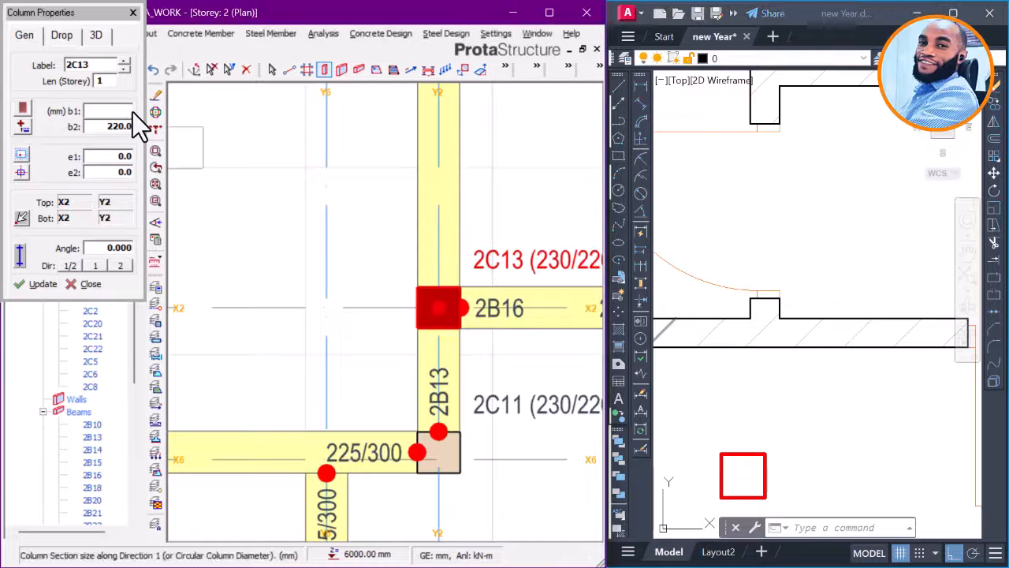
{"action": "type", "text": "150"}
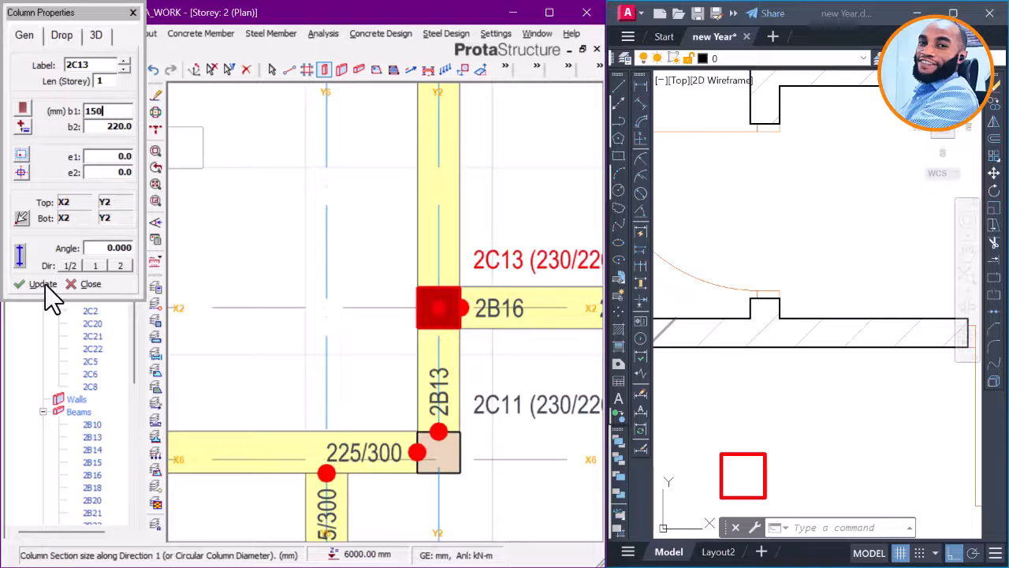
{"action": "left_click", "coordinate": [46, 287]}
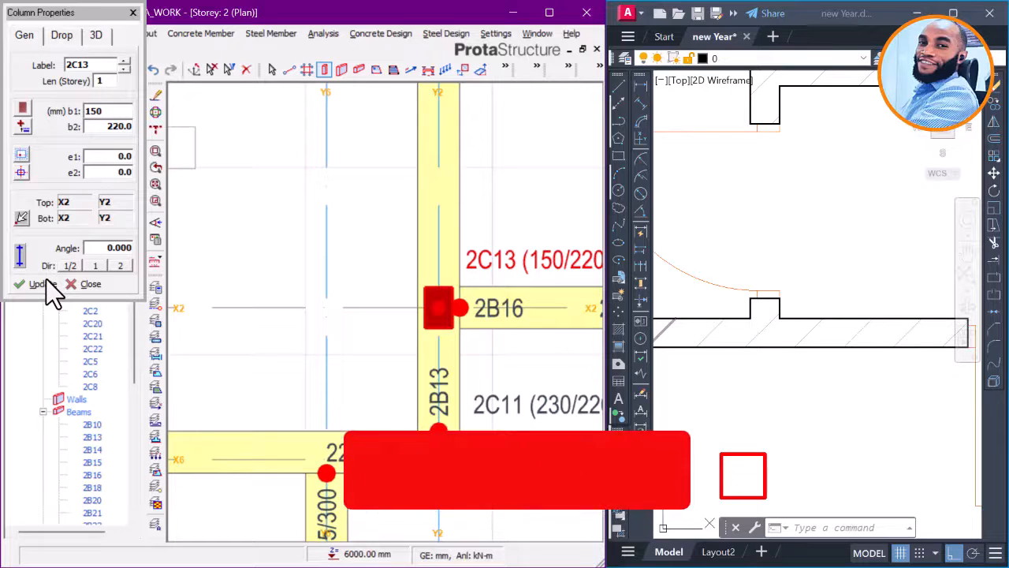
{"action": "left_click", "coordinate": [109, 128]}
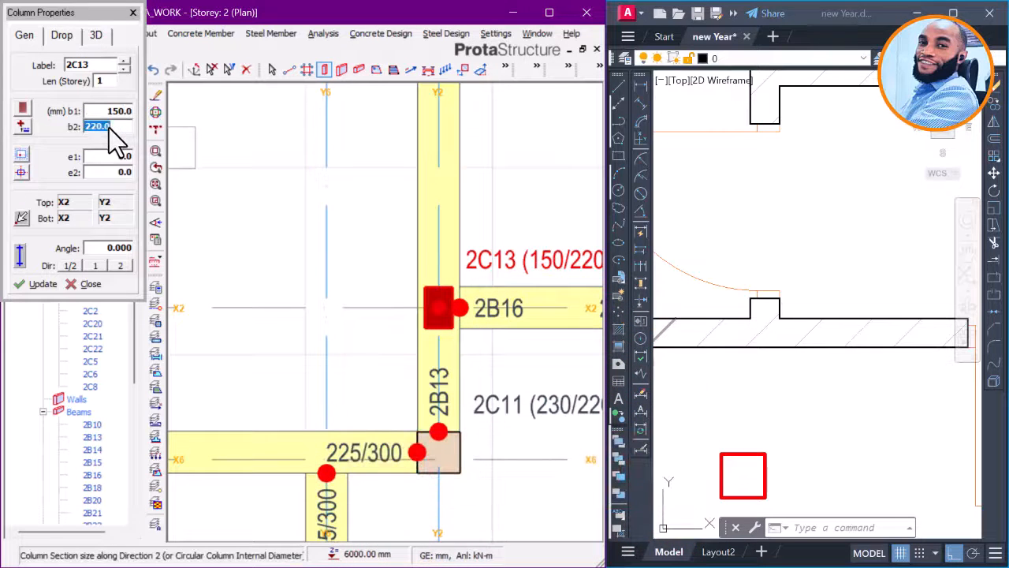
{"action": "type", "text": "300"}
{"action": "left_click", "coordinate": [45, 286]}
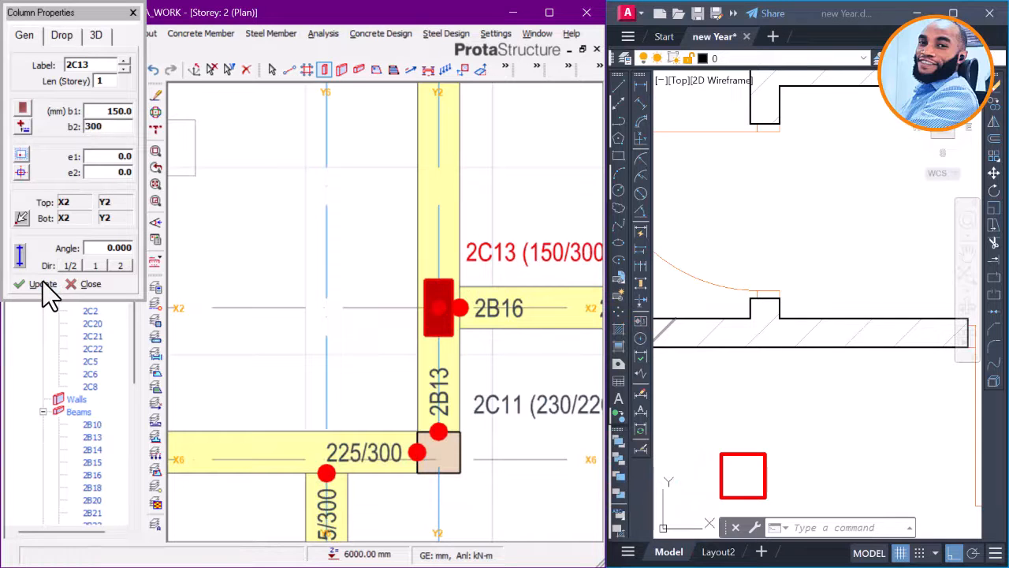
Step: Set the X2/Y2 column's section to b1 300 mm and b2 150 mm, update it and close its properties
{"action": "left_click", "coordinate": [102, 111]}
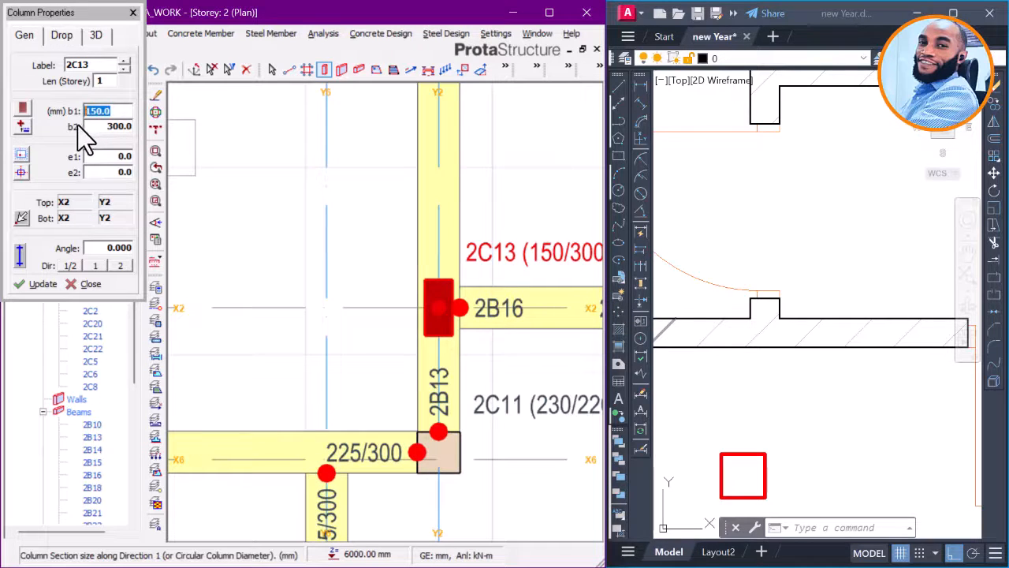
{"action": "type", "text": "3"}
{"action": "type", "text": "150"}
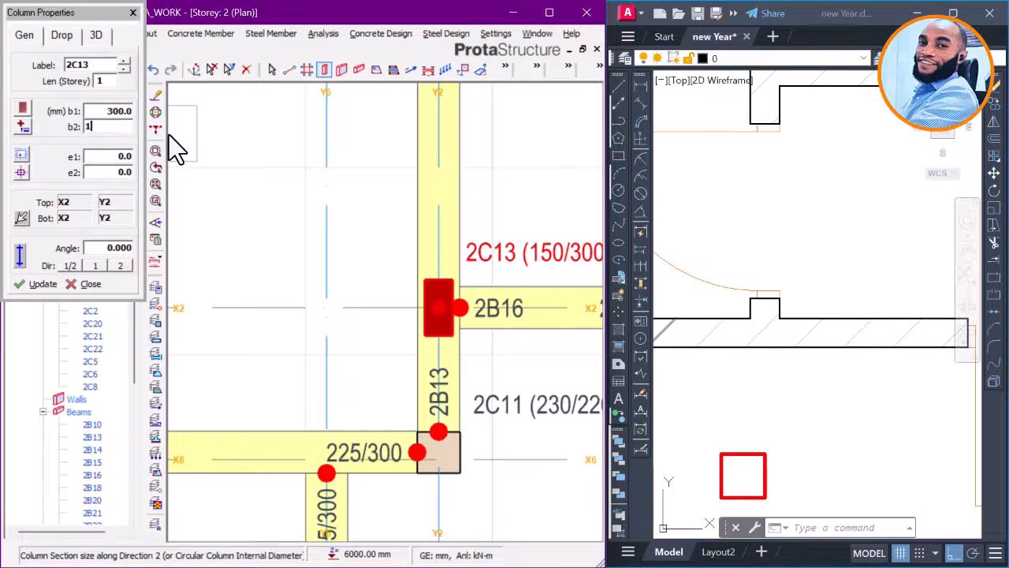
{"action": "left_click", "coordinate": [42, 284]}
{"action": "scroll", "coordinate": [398, 309], "scroll_direction": "up", "scroll_amount": 3}
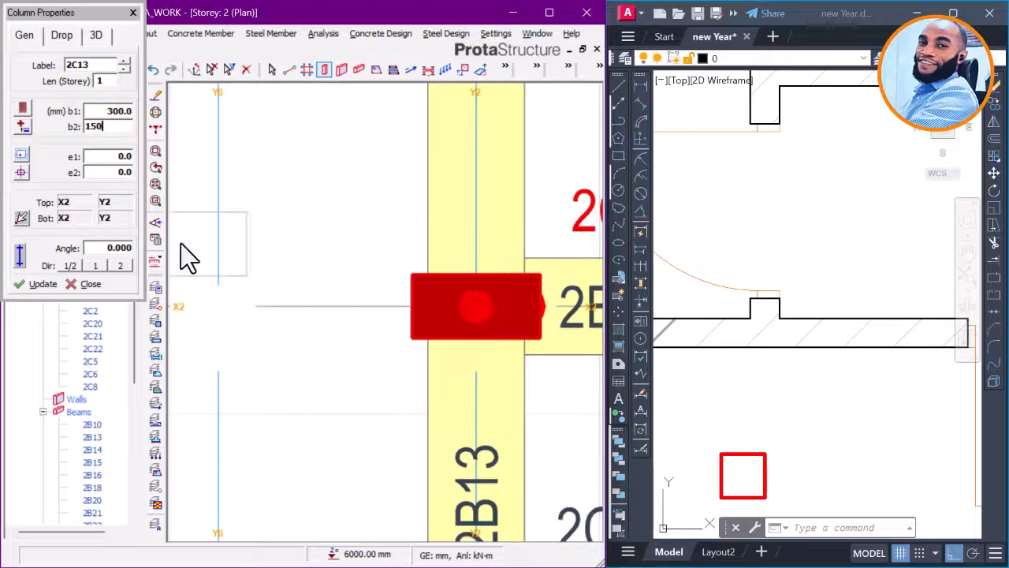
{"action": "left_click", "coordinate": [208, 68]}
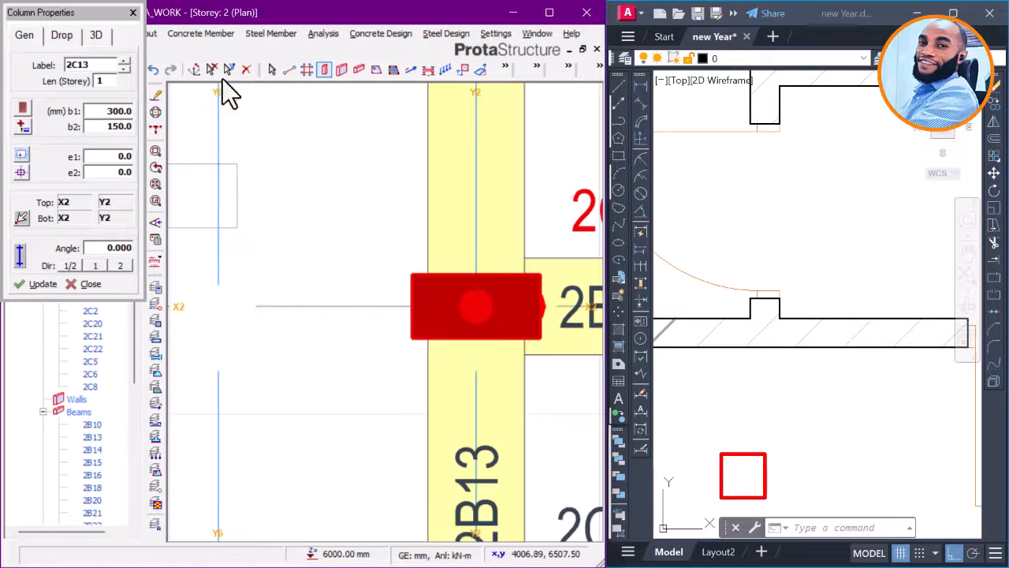
{"action": "key", "text": "Escape"}
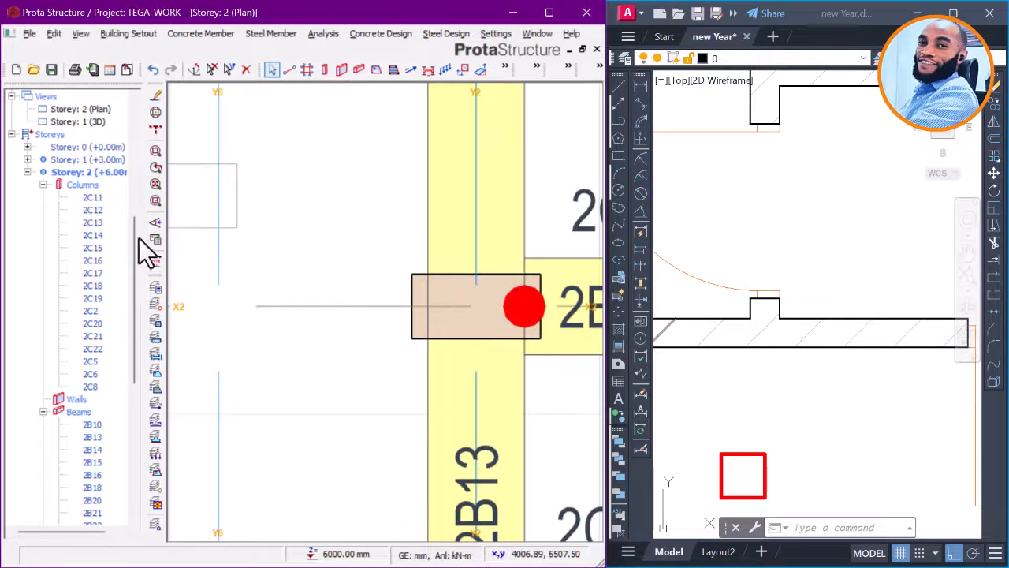
{"action": "scroll", "coordinate": [106, 161], "scroll_direction": "up", "scroll_amount": 2}
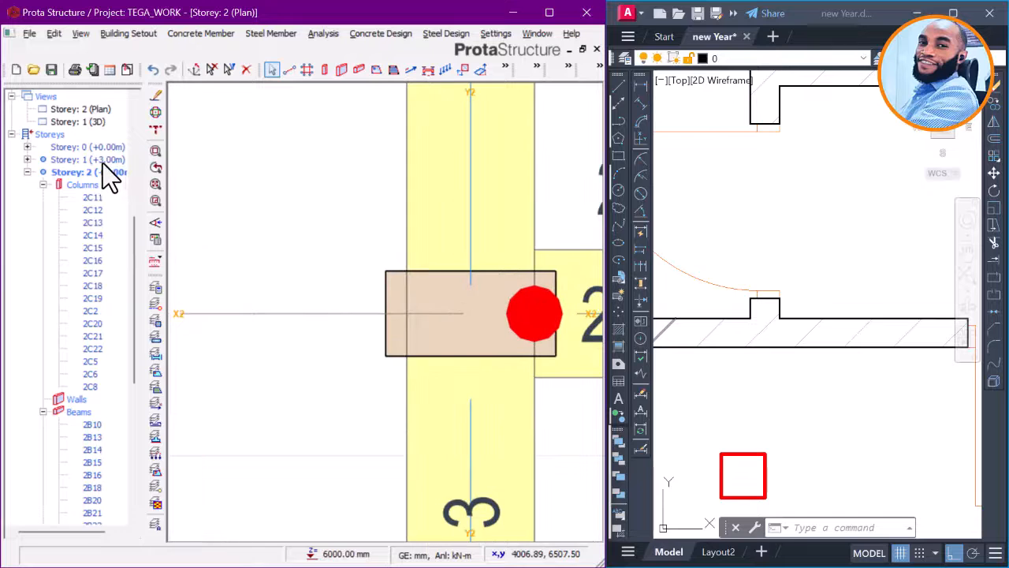
Step: Check the X2/Y2 intersection on the storey 1 plan and return to the storey 2 plan
{"action": "double_click", "coordinate": [101, 161]}
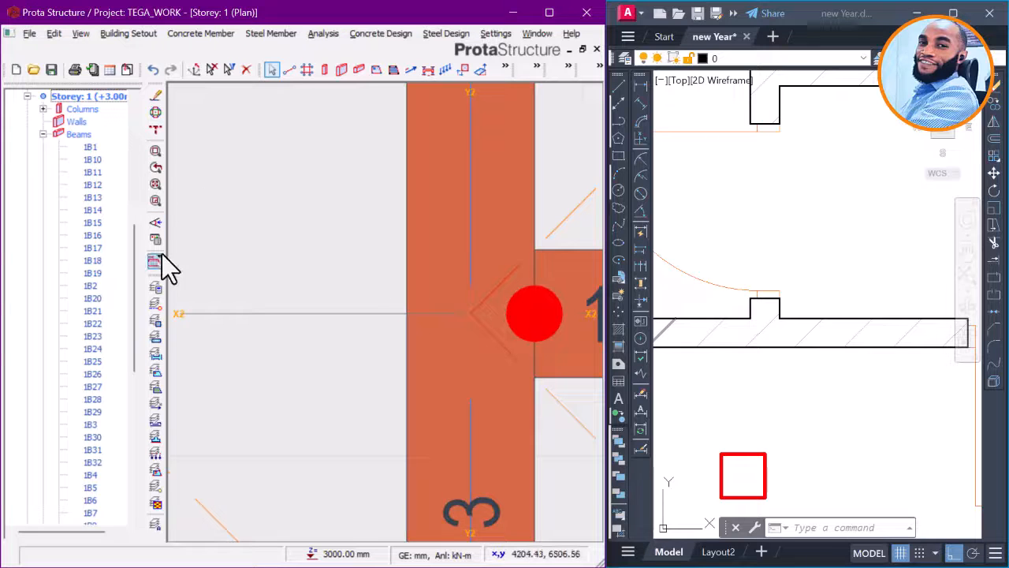
{"action": "left_click_drag", "start_coordinate": [134, 266], "coordinate": [134, 365]}
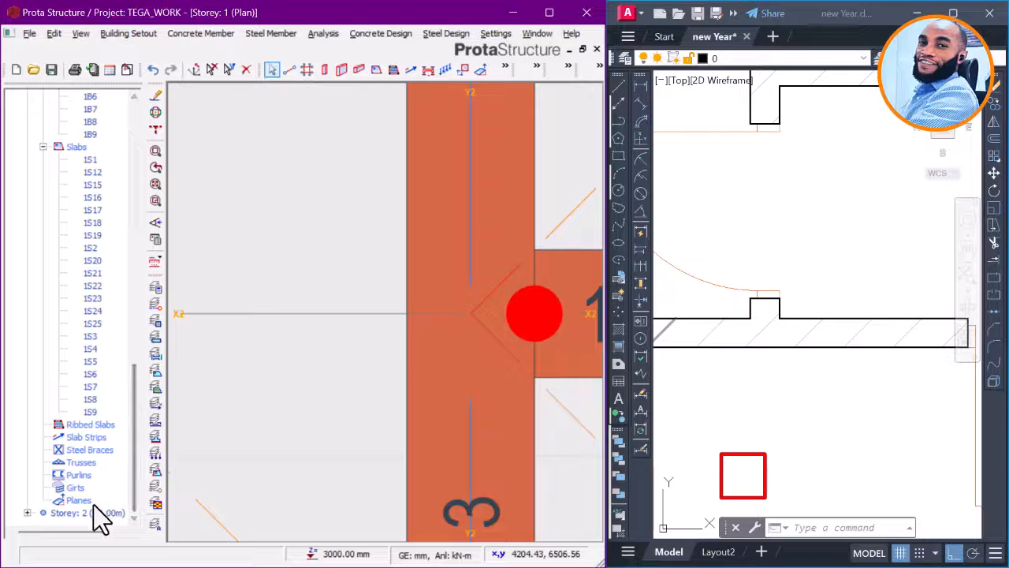
{"action": "double_click", "coordinate": [90, 512]}
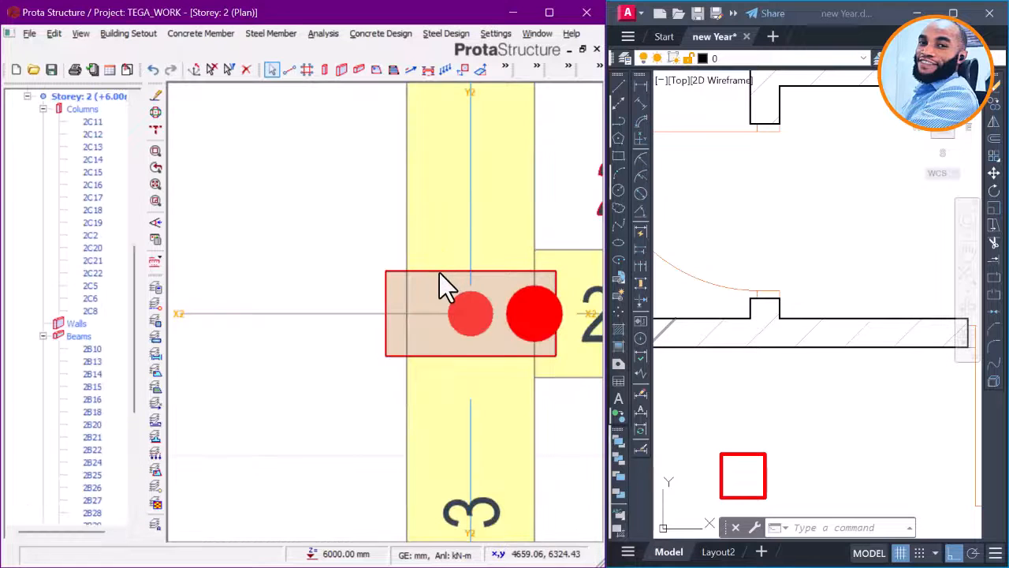
Step: Measure how far column 2C13's upper edge projects beyond the outer face of the beam along axis Y2
{"action": "left_click", "coordinate": [439, 275]}
{"action": "right_click", "coordinate": [366, 205]}
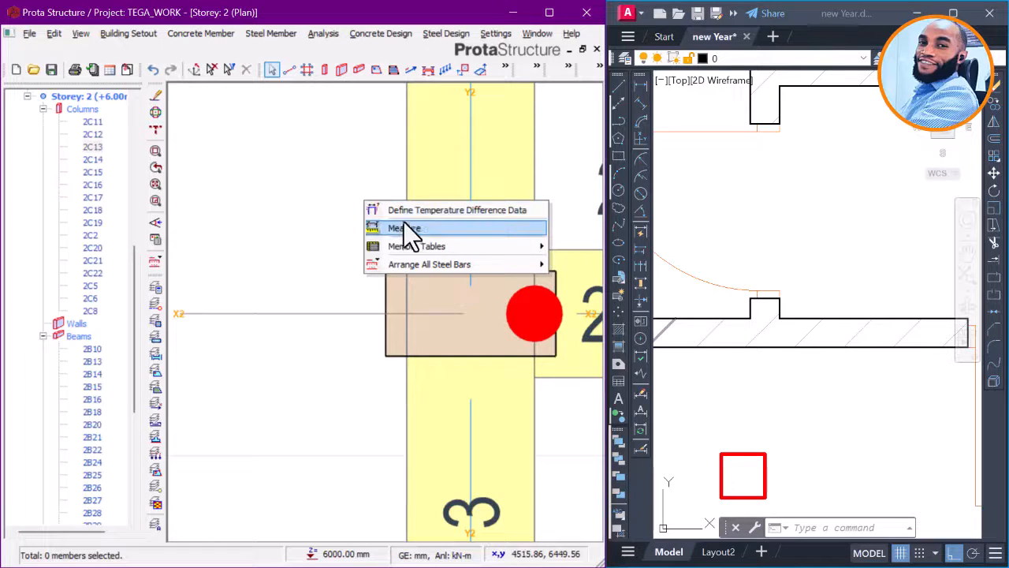
{"action": "left_click", "coordinate": [402, 225]}
{"action": "scroll", "coordinate": [405, 261], "scroll_direction": "up", "scroll_amount": 3}
{"action": "left_click", "coordinate": [410, 279]}
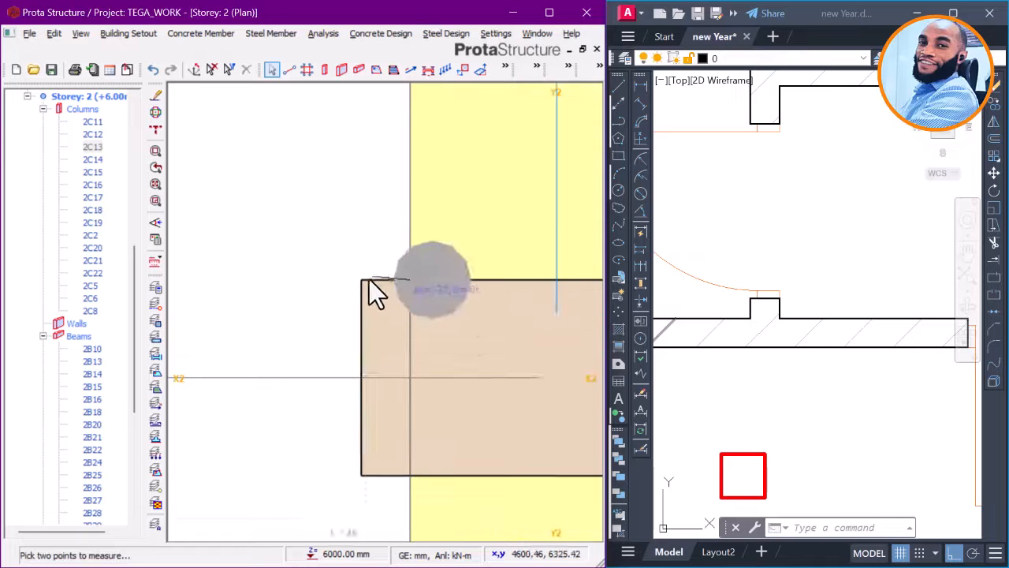
{"action": "left_click", "coordinate": [366, 281]}
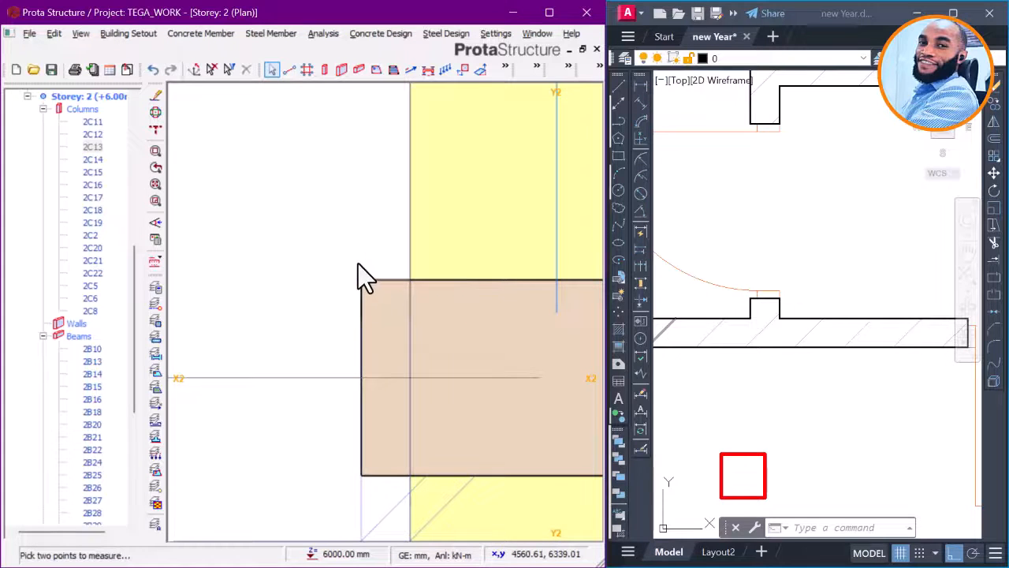
{"action": "scroll", "coordinate": [366, 264], "scroll_direction": "down", "scroll_amount": 3}
{"action": "scroll", "coordinate": [365, 261], "scroll_direction": "down", "scroll_amount": 2}
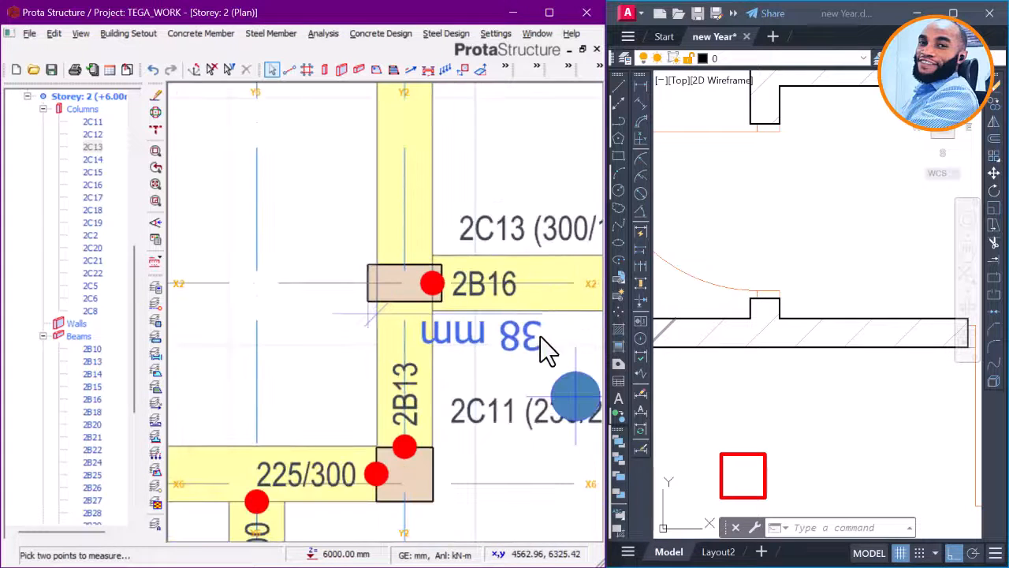
Step: Measure the same projection of column 2C13 at its lower edge, from the column corner to the beam face
{"action": "scroll", "coordinate": [552, 366], "scroll_direction": "up", "scroll_amount": 3}
{"action": "scroll", "coordinate": [556, 362], "scroll_direction": "down", "scroll_amount": 4}
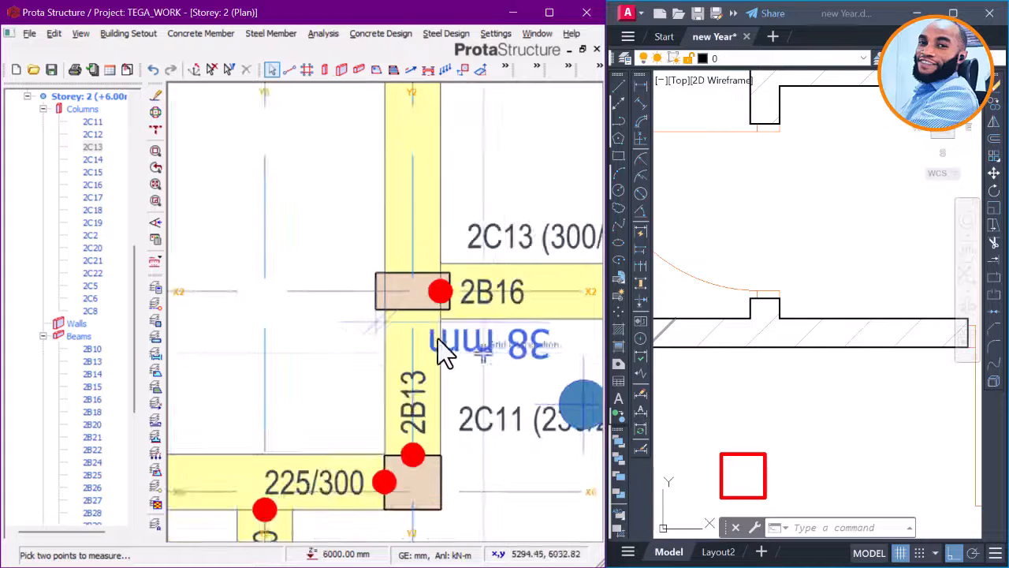
{"action": "scroll", "coordinate": [374, 312], "scroll_direction": "up", "scroll_amount": 5}
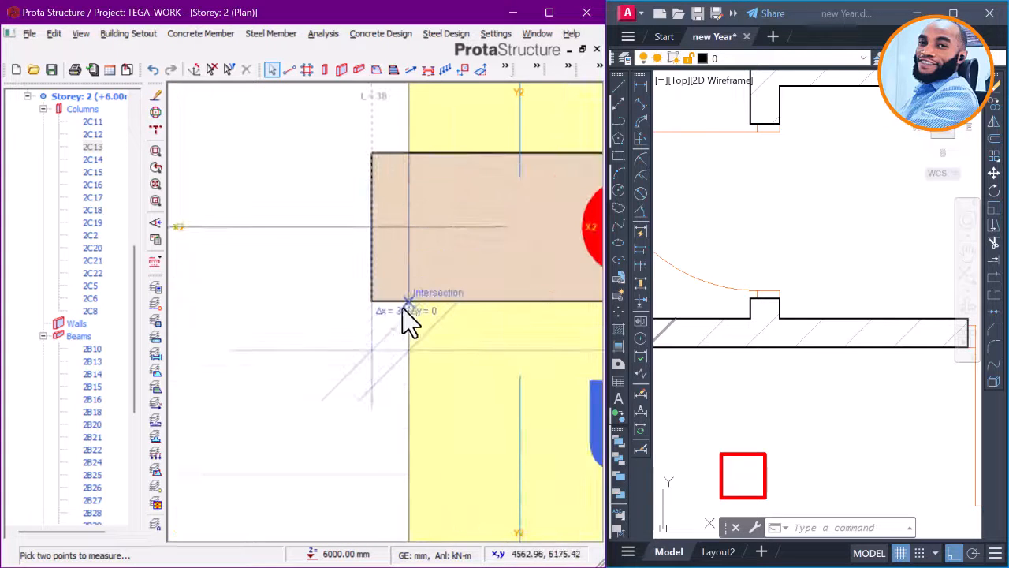
{"action": "scroll", "coordinate": [411, 301], "scroll_direction": "down", "scroll_amount": 4}
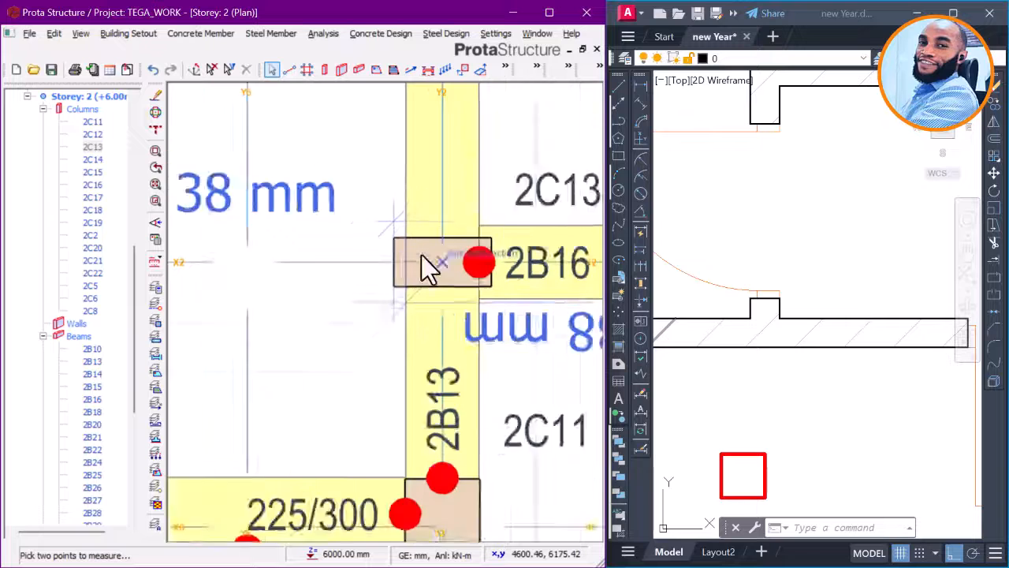
{"action": "scroll", "coordinate": [433, 256], "scroll_direction": "up", "scroll_amount": 3}
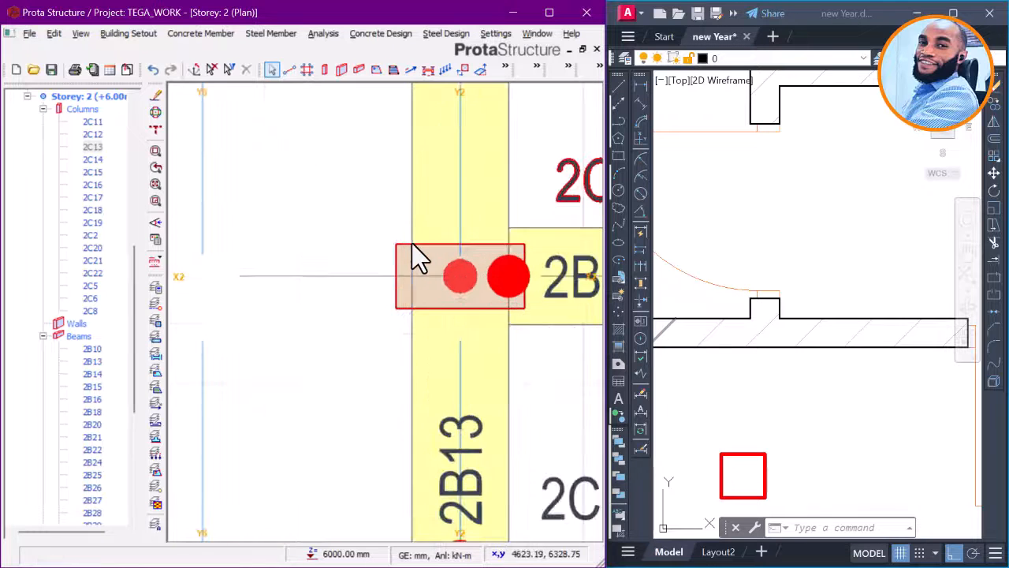
Step: Open the properties of column 2C13 and enter an e1 eccentricity of 38 mm
{"action": "left_click", "coordinate": [416, 260]}
{"action": "right_click", "coordinate": [358, 198]}
{"action": "left_click", "coordinate": [410, 208]}
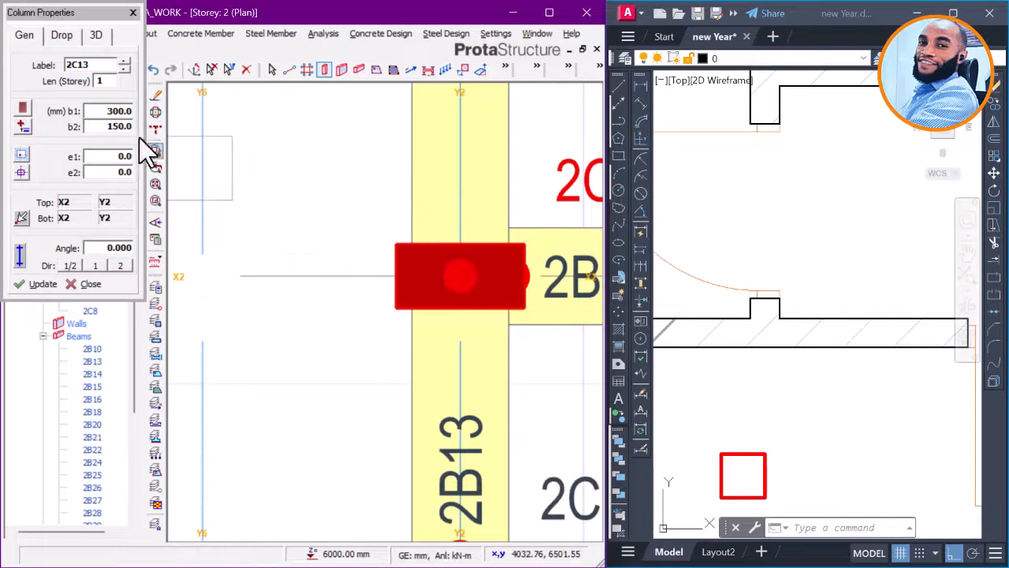
{"action": "left_click", "coordinate": [121, 155]}
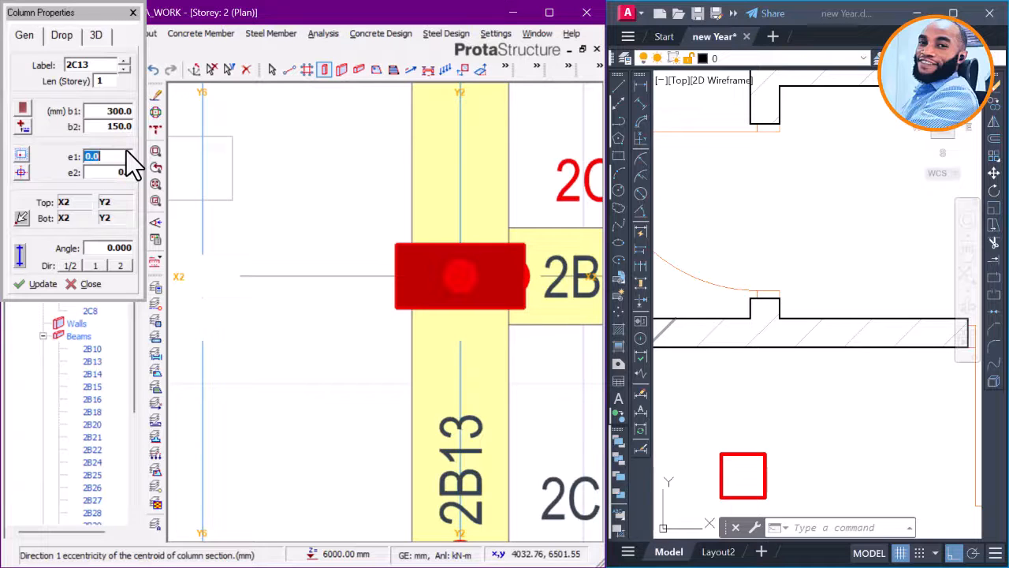
{"action": "type", "text": "38"}
{"action": "key", "text": "Return"}
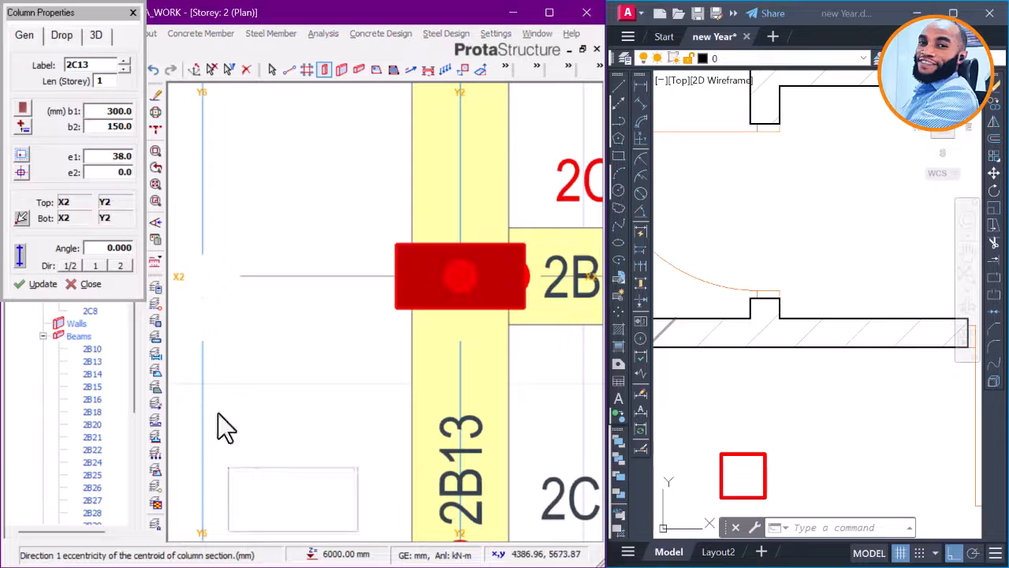
Step: Try an e1 eccentricity of -38 mm on column 2C13 and update it
{"action": "left_click", "coordinate": [88, 159]}
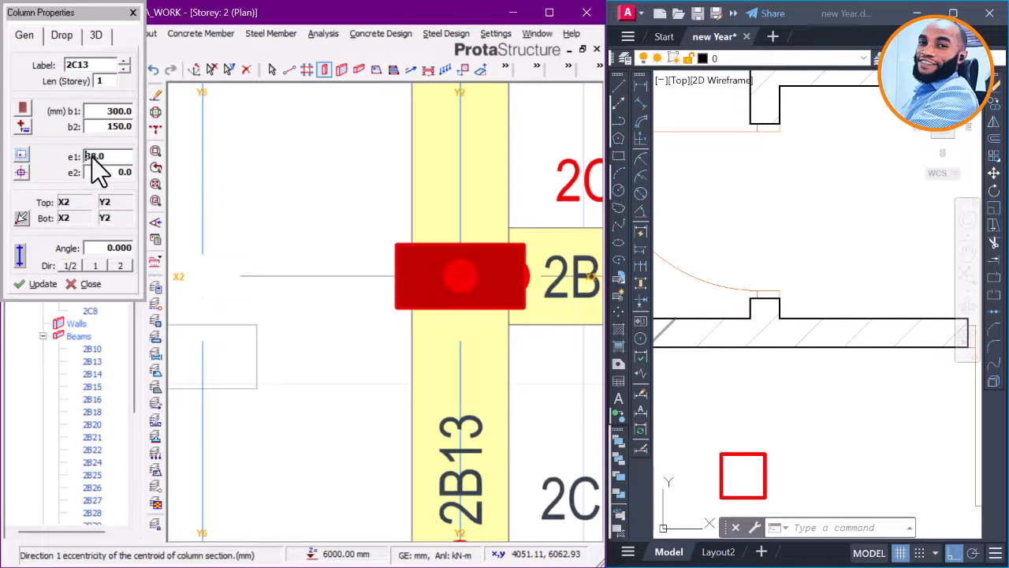
{"action": "left_click", "coordinate": [34, 283]}
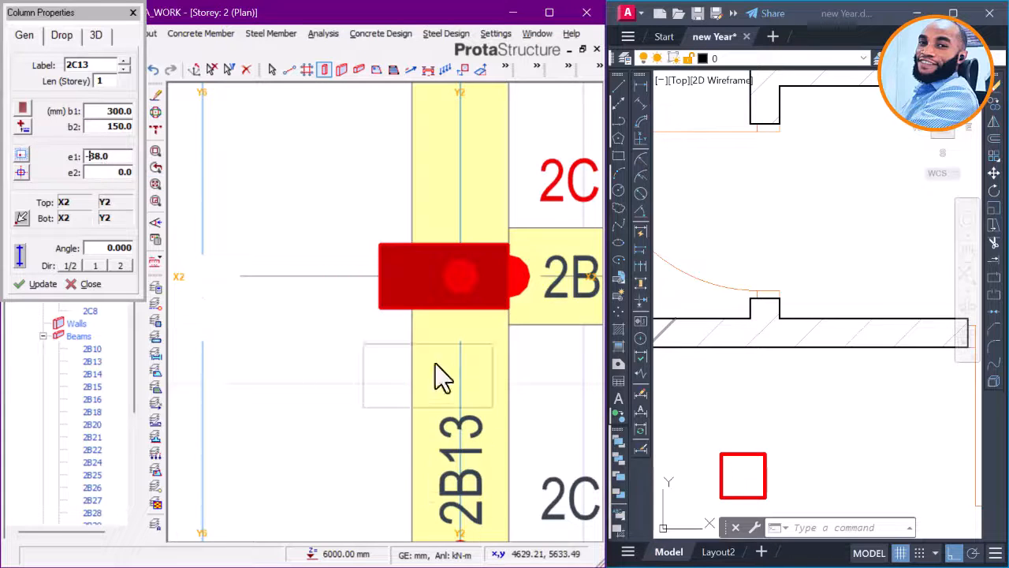
Step: Reverse column 2C13's e1 eccentricity to positive 38 mm, update it and close its properties
{"action": "left_click", "coordinate": [766, 214]}
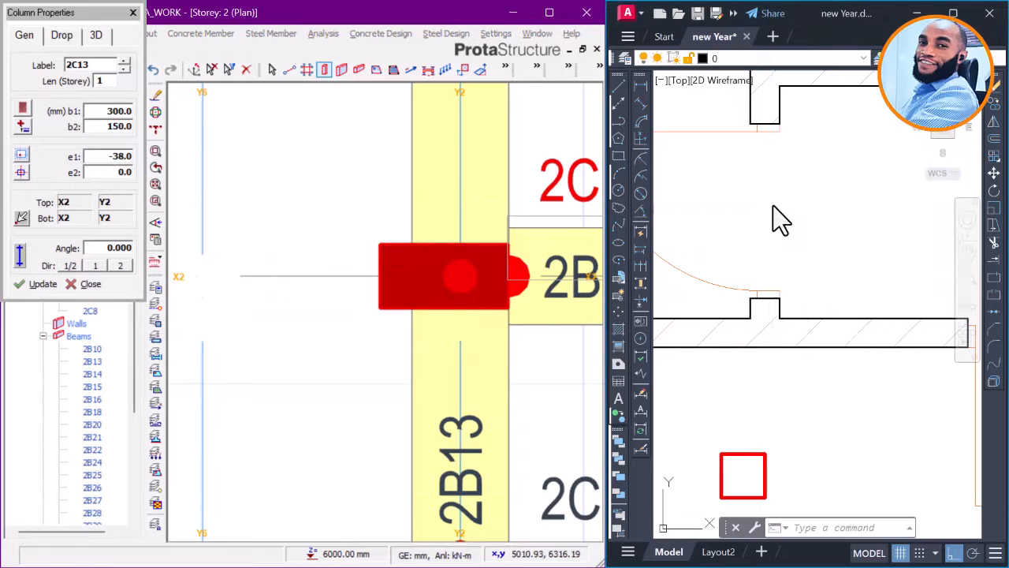
{"action": "double_click", "coordinate": [102, 156]}
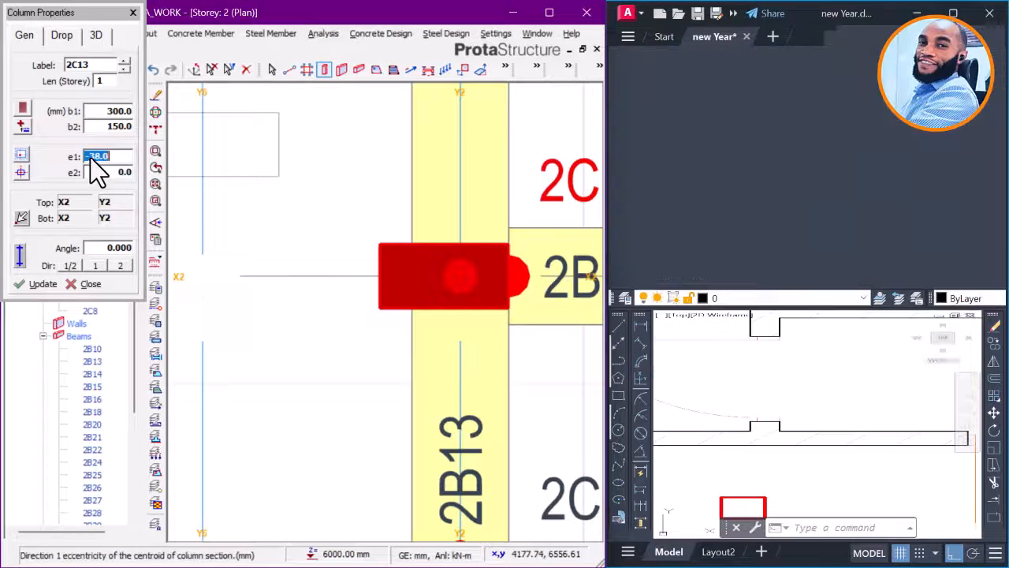
{"action": "key", "text": "BackSpace"}
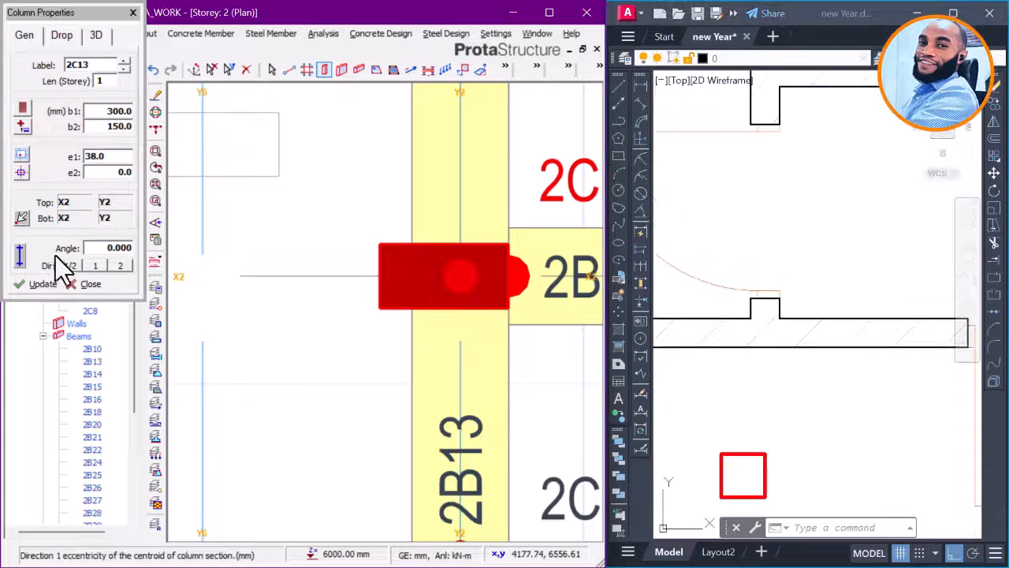
{"action": "left_click", "coordinate": [39, 284]}
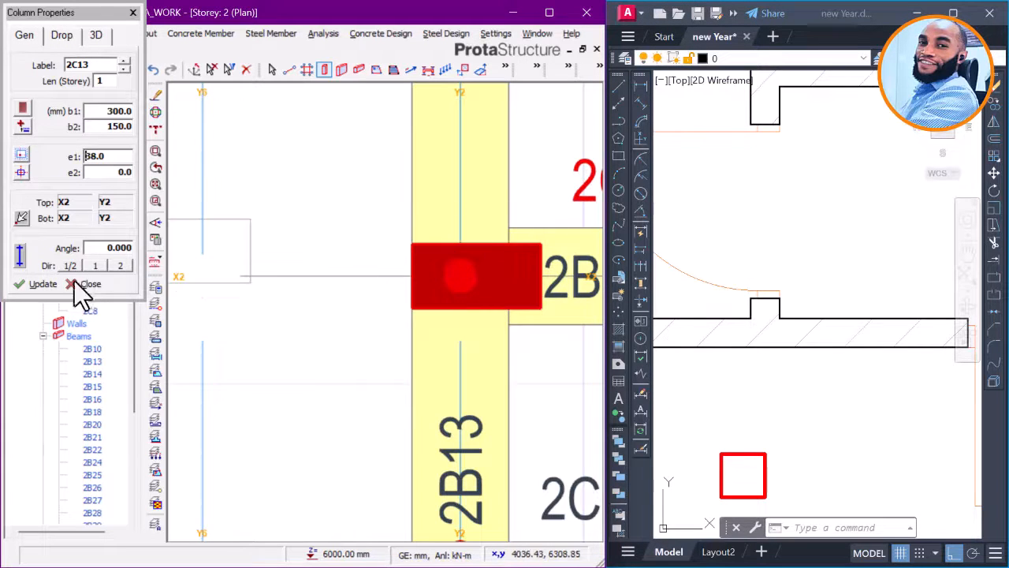
{"action": "key", "text": "Escape"}
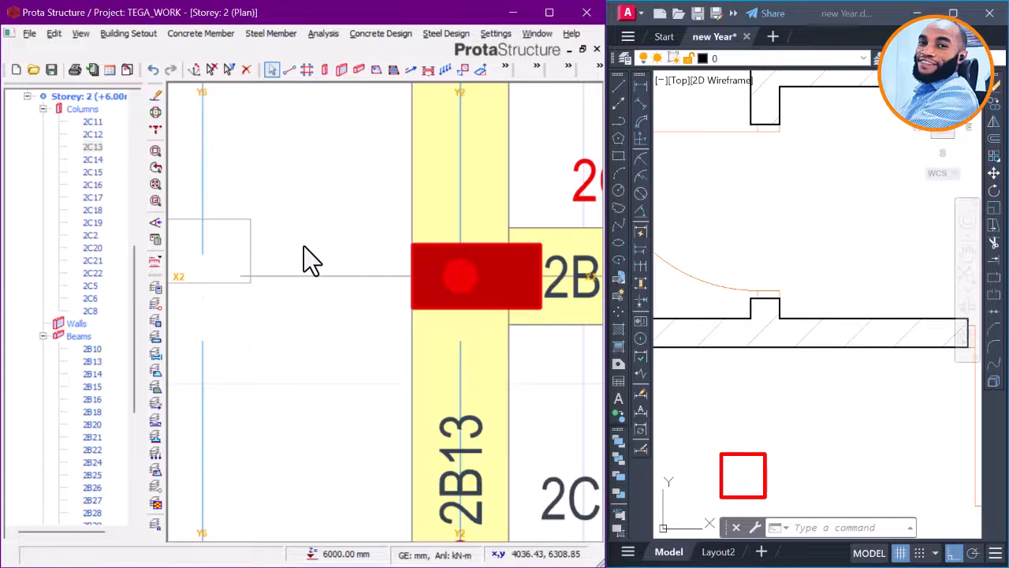
Step: Compare the storey 2 columns around X2/Y2 with the lobby and master bedroom walls in the AutoCAD plan
{"action": "scroll", "coordinate": [304, 260], "scroll_direction": "down", "scroll_amount": 5}
{"action": "middle_click_drag", "start_coordinate": [388, 253], "coordinate": [385, 257]}
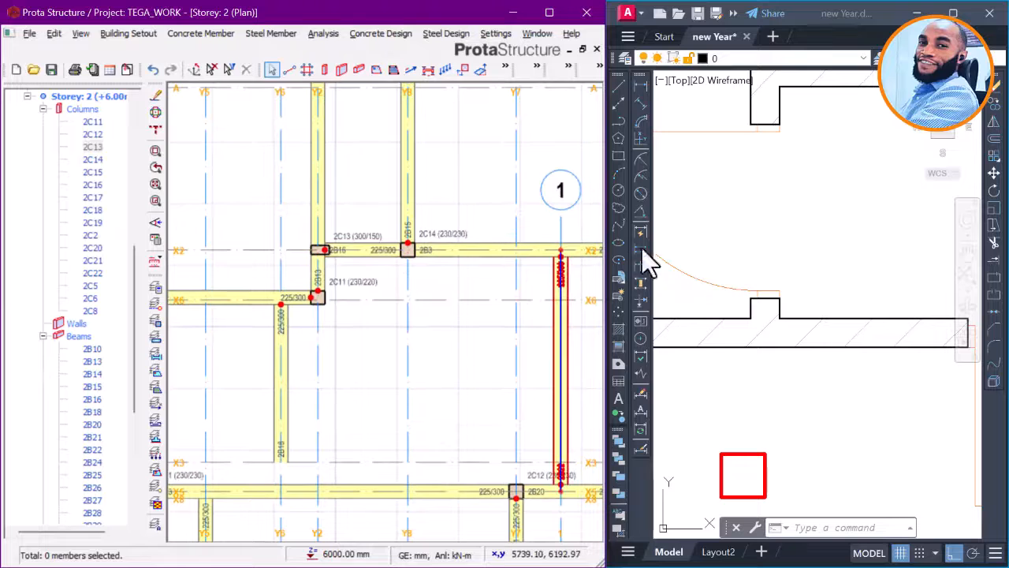
{"action": "left_click", "coordinate": [734, 230]}
{"action": "scroll", "coordinate": [762, 264], "scroll_direction": "down", "scroll_amount": 4}
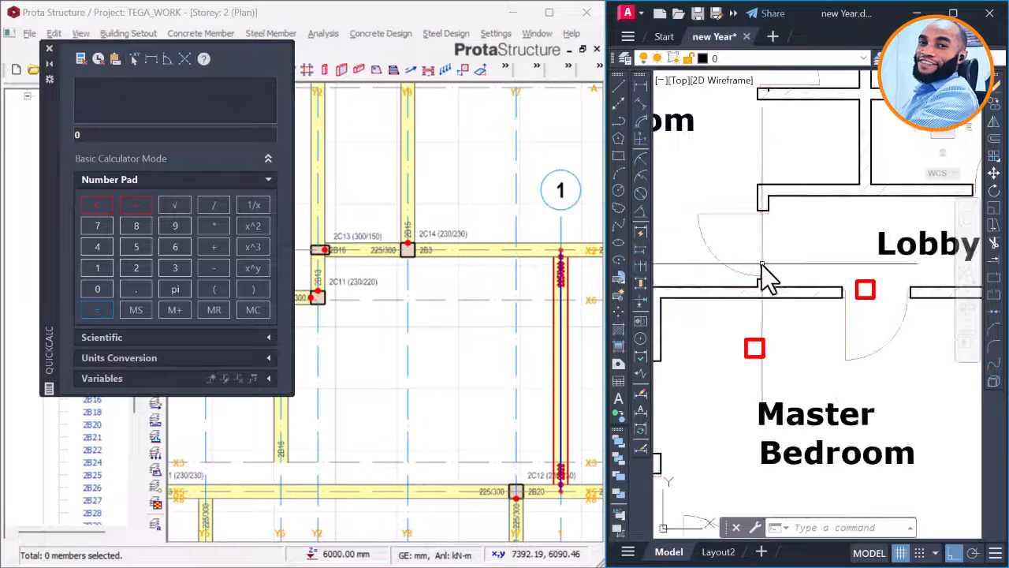
{"action": "left_click", "coordinate": [49, 49]}
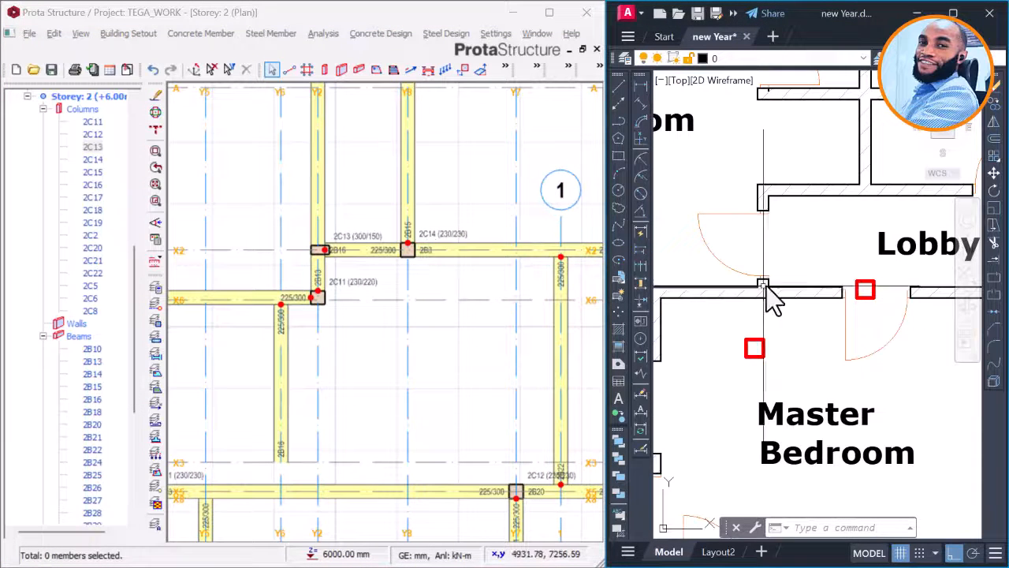
Step: Check the master bedroom wall layout in the AutoCAD plan, then delete column 2C11 at X6/Y2 with beams 2B13 and 2B14
{"action": "scroll", "coordinate": [807, 260], "scroll_direction": "down", "scroll_amount": 4}
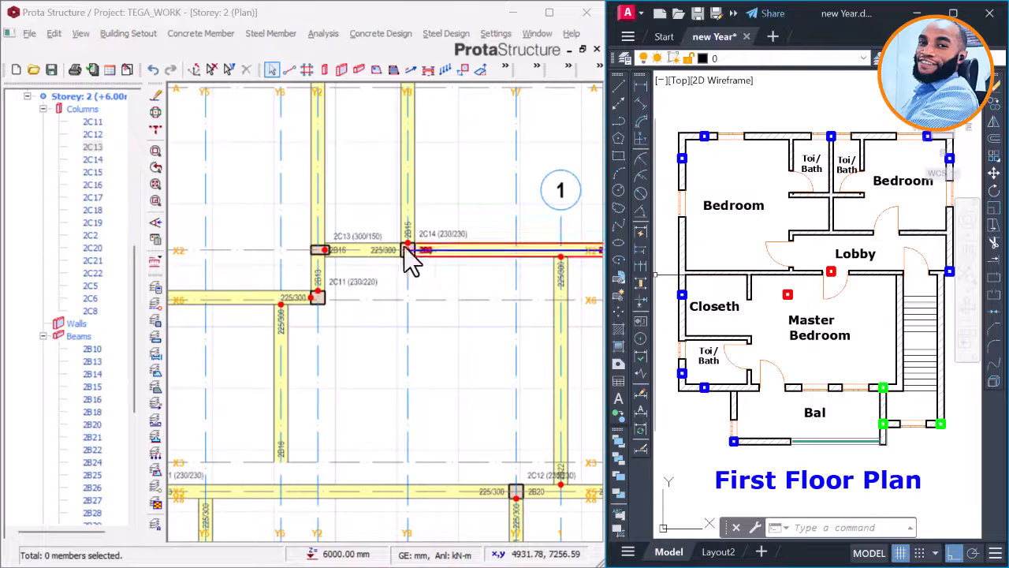
{"action": "middle_click_drag", "start_coordinate": [332, 295], "coordinate": [385, 290]}
{"action": "scroll", "coordinate": [801, 306], "scroll_direction": "up", "scroll_amount": 2}
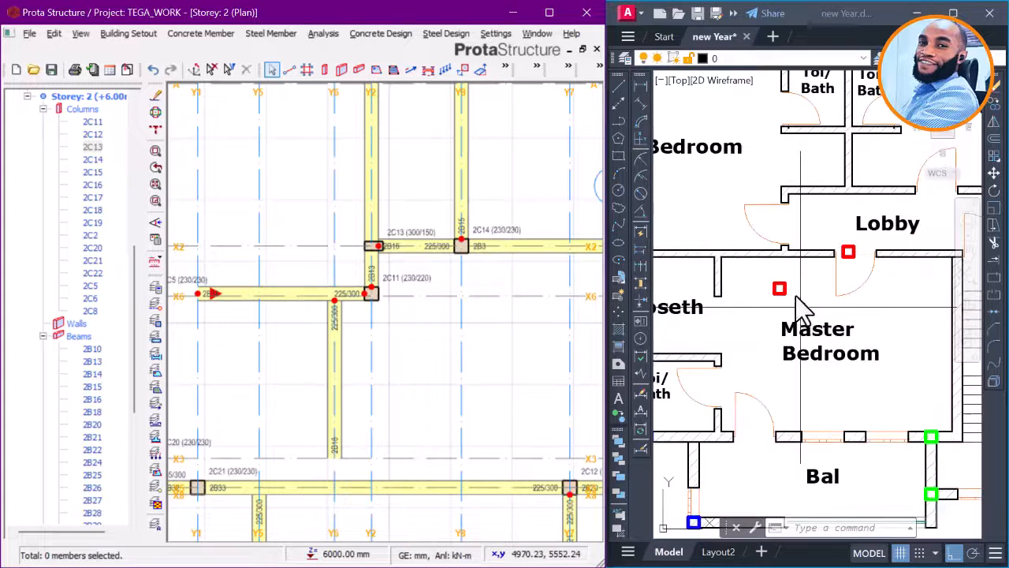
{"action": "left_click", "coordinate": [779, 285]}
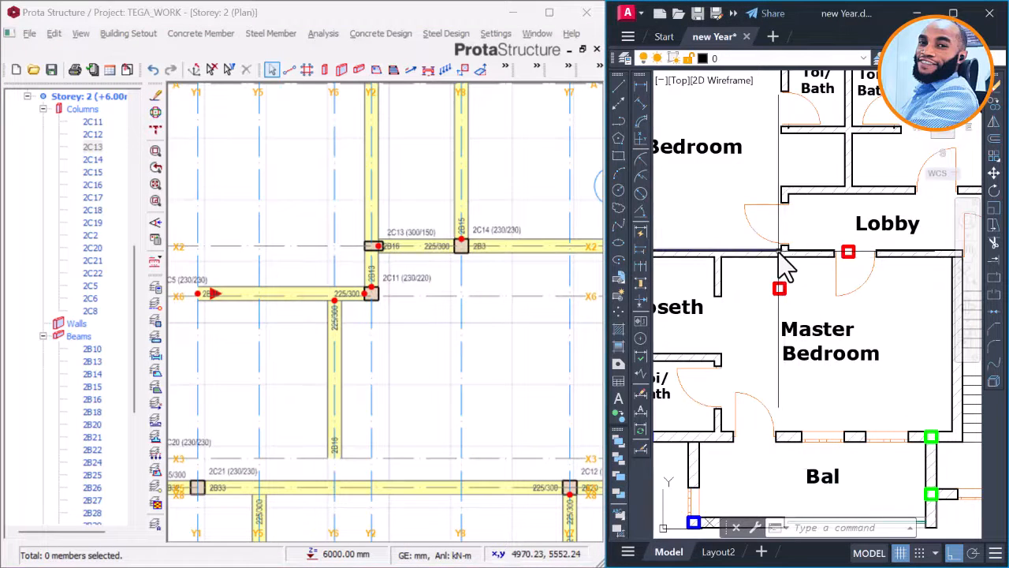
{"action": "scroll", "coordinate": [339, 276], "scroll_direction": "up", "scroll_amount": 2}
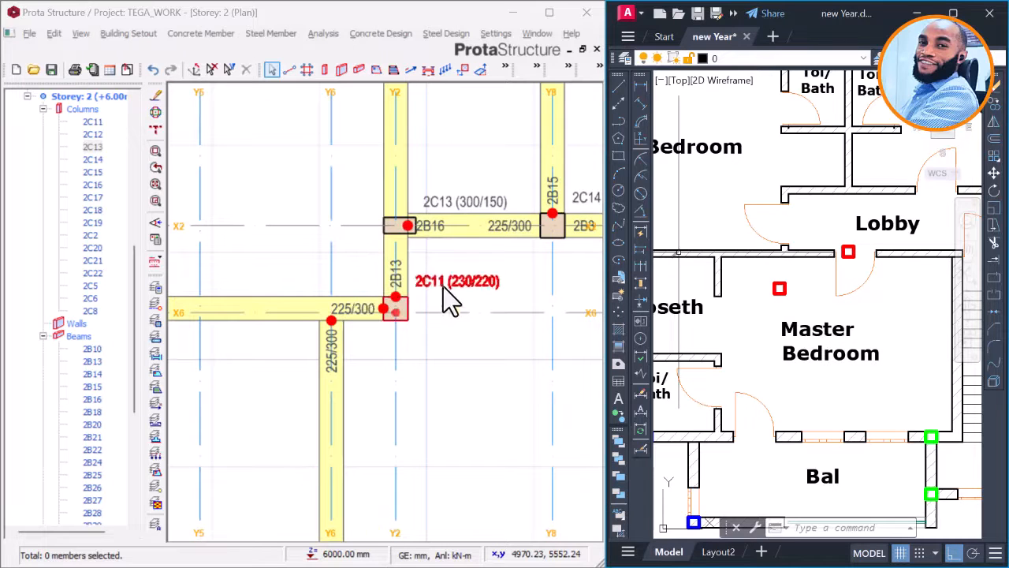
{"action": "middle_click_drag", "start_coordinate": [449, 299], "coordinate": [500, 311]}
{"action": "left_click", "coordinate": [495, 318]}
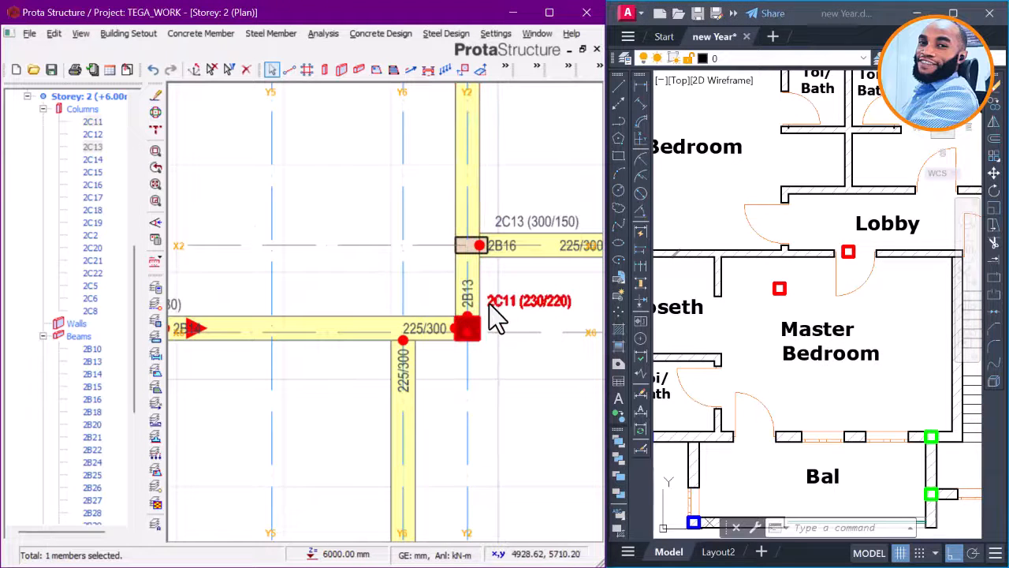
{"action": "scroll", "coordinate": [484, 314], "scroll_direction": "down", "scroll_amount": 3}
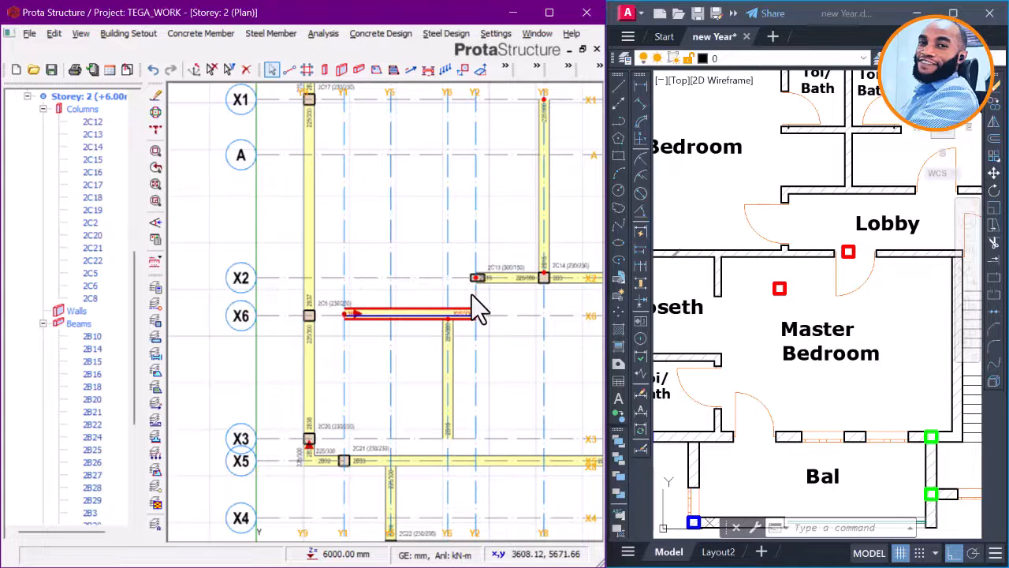
{"action": "key", "text": "Delete"}
{"action": "scroll", "coordinate": [490, 298], "scroll_direction": "up", "scroll_amount": 2}
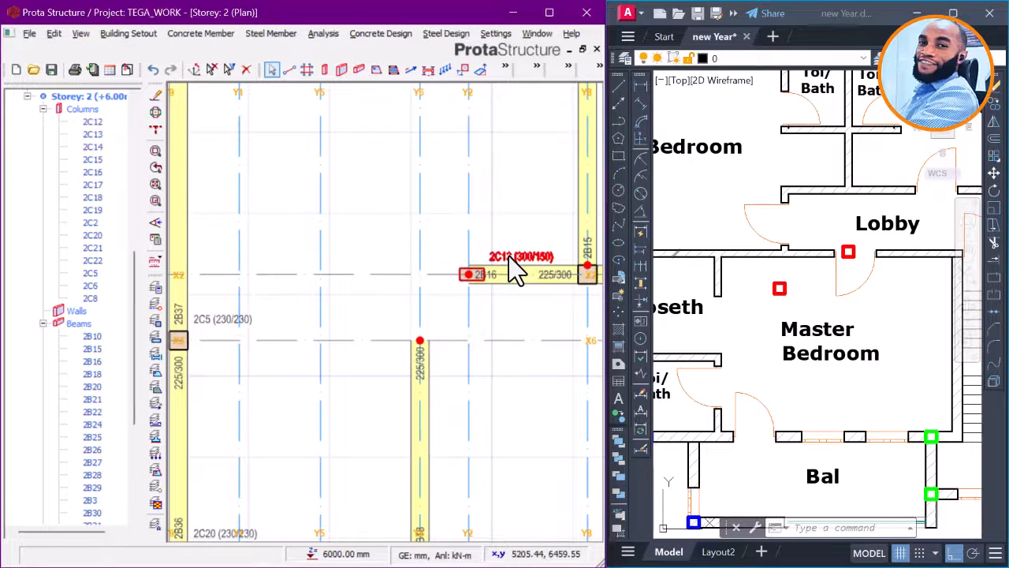
Step: Using beam 2B15's properties, add a 225 x 300 mm beam along Y2 from the X7 column to column 2C13 at X2
{"action": "scroll", "coordinate": [441, 308], "scroll_direction": "down", "scroll_amount": 2}
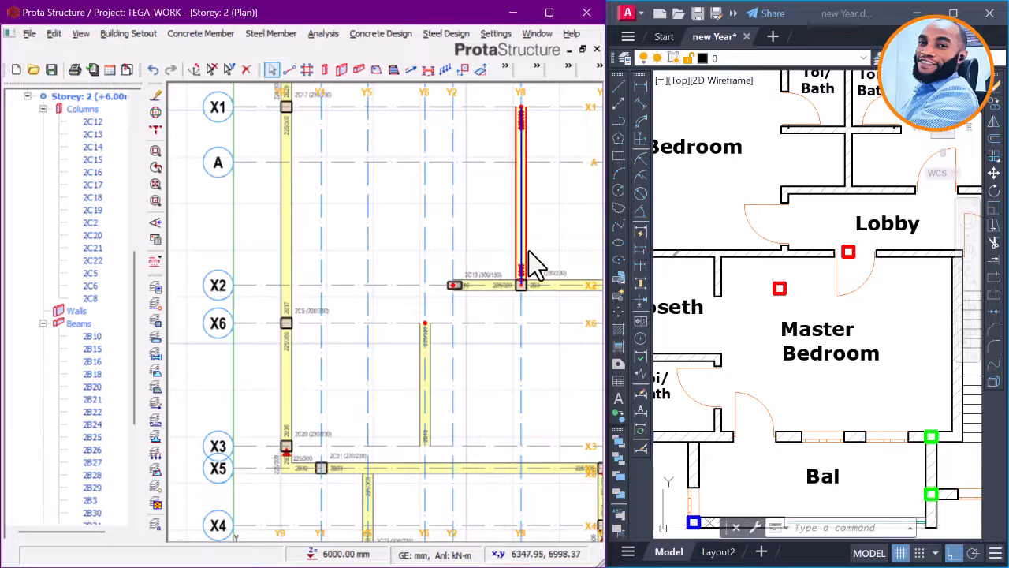
{"action": "right_click", "coordinate": [498, 224]}
{"action": "left_click", "coordinate": [526, 226]}
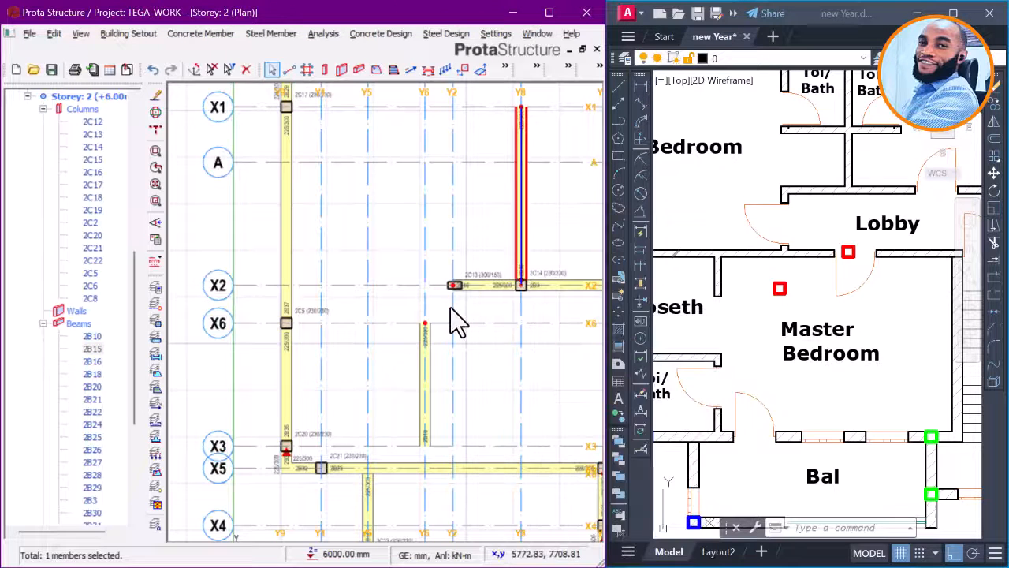
{"action": "scroll", "coordinate": [471, 215], "scroll_direction": "down", "scroll_amount": 1}
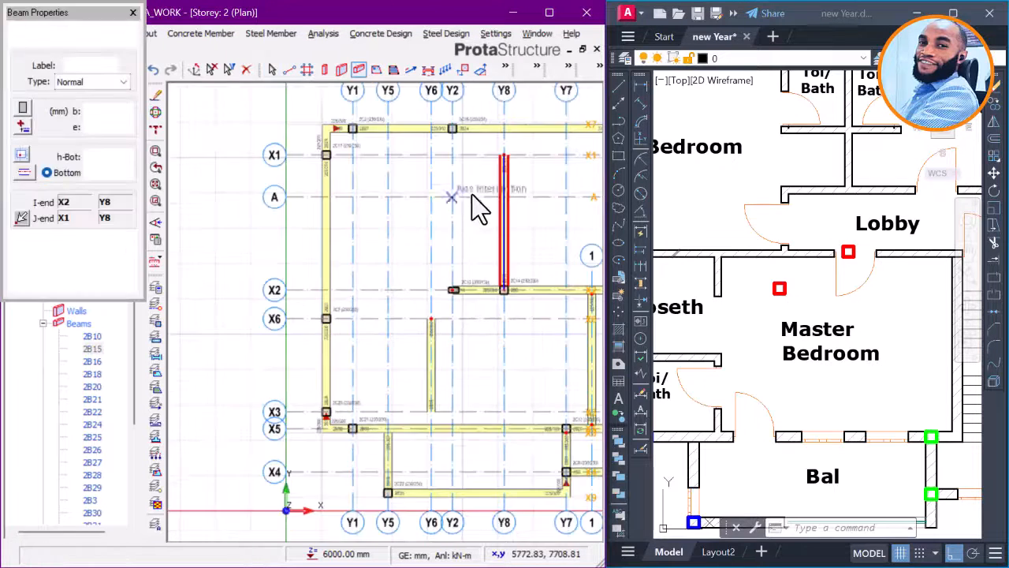
{"action": "scroll", "coordinate": [467, 177], "scroll_direction": "up", "scroll_amount": 2}
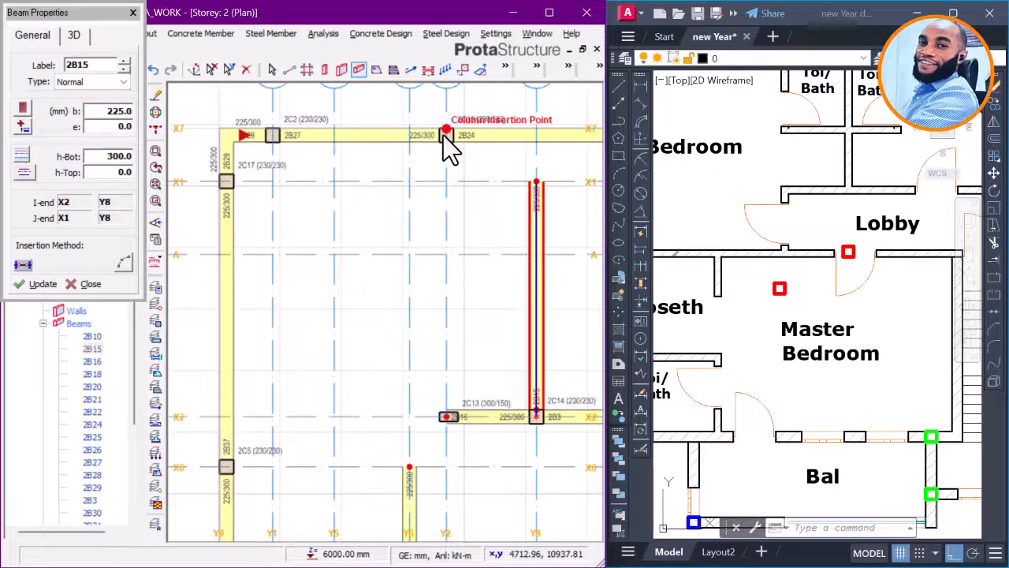
{"action": "left_click", "coordinate": [445, 132]}
{"action": "scroll", "coordinate": [447, 138], "scroll_direction": "down", "scroll_amount": 3}
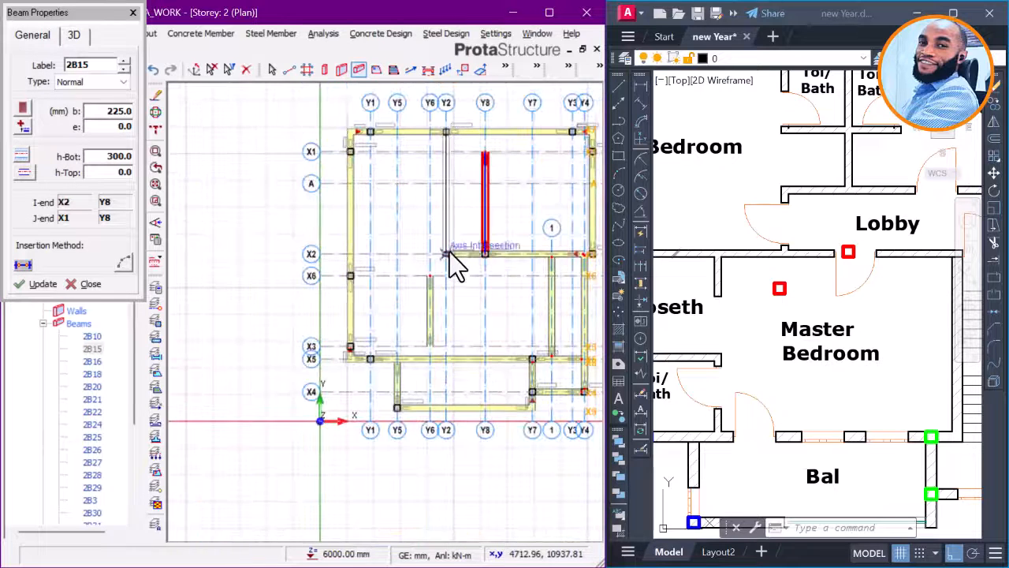
{"action": "scroll", "coordinate": [804, 260], "scroll_direction": "down", "scroll_amount": 2}
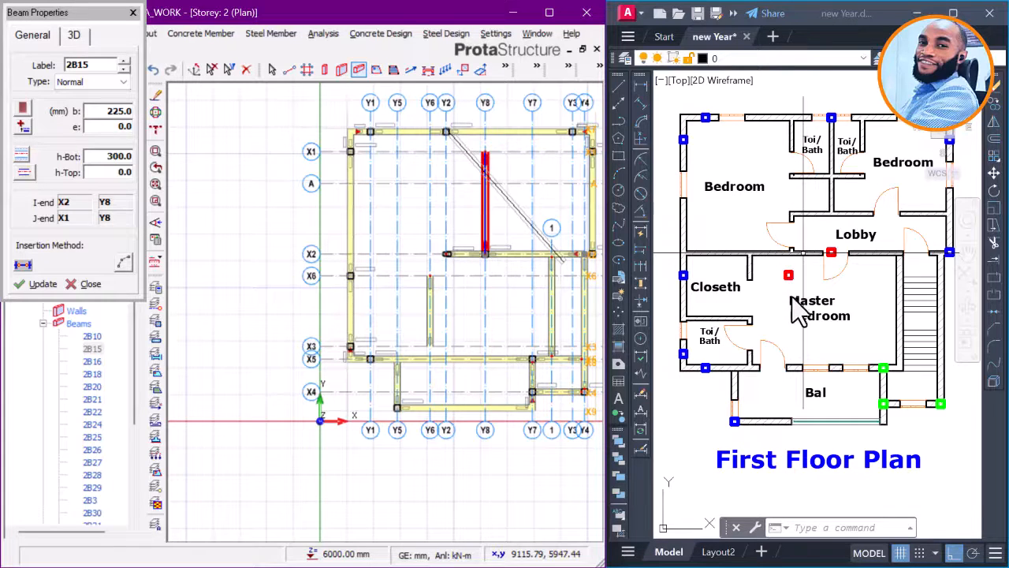
{"action": "scroll", "coordinate": [796, 308], "scroll_direction": "up", "scroll_amount": 2}
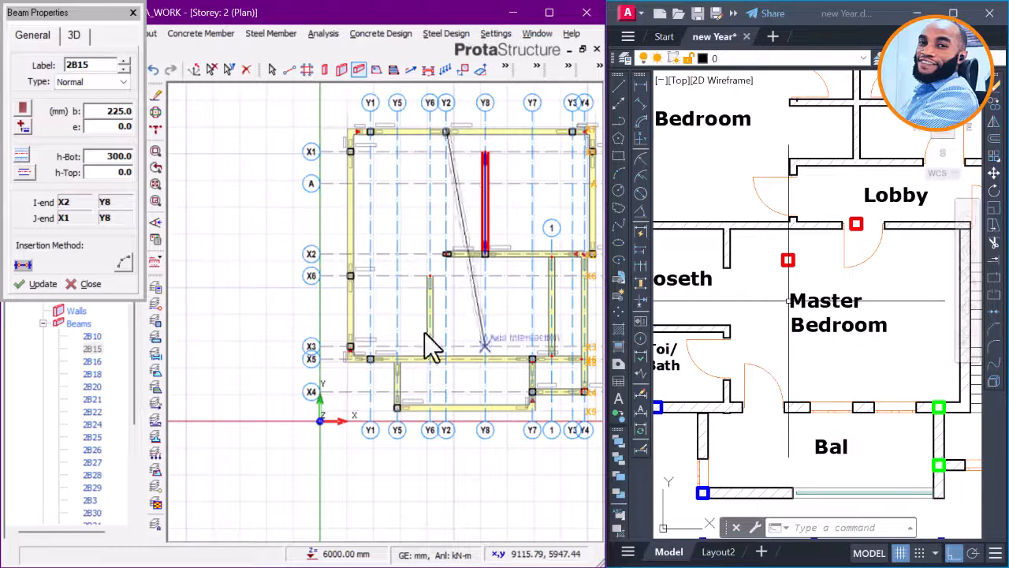
{"action": "scroll", "coordinate": [449, 345], "scroll_direction": "up", "scroll_amount": 2}
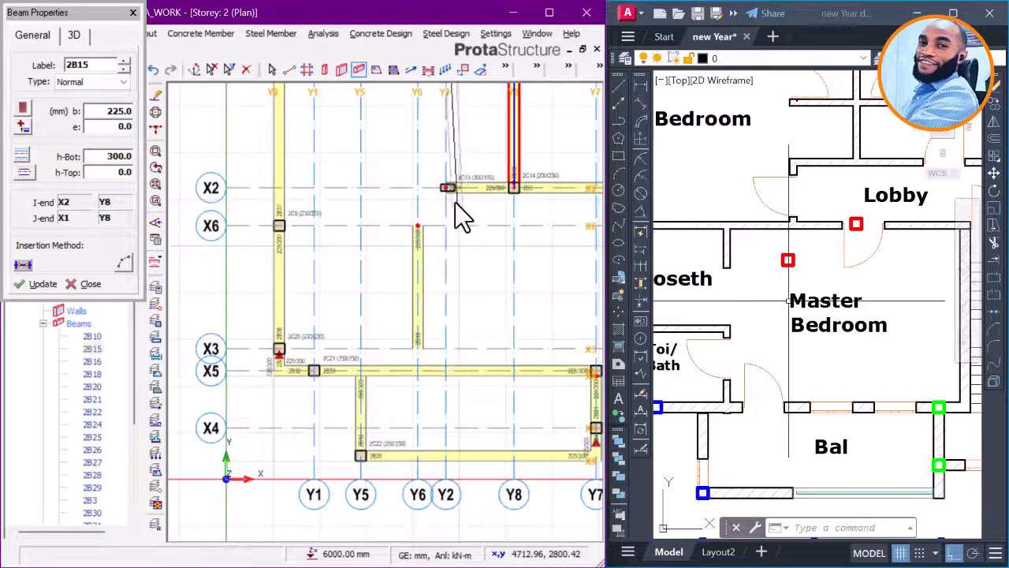
{"action": "scroll", "coordinate": [452, 193], "scroll_direction": "up", "scroll_amount": 2}
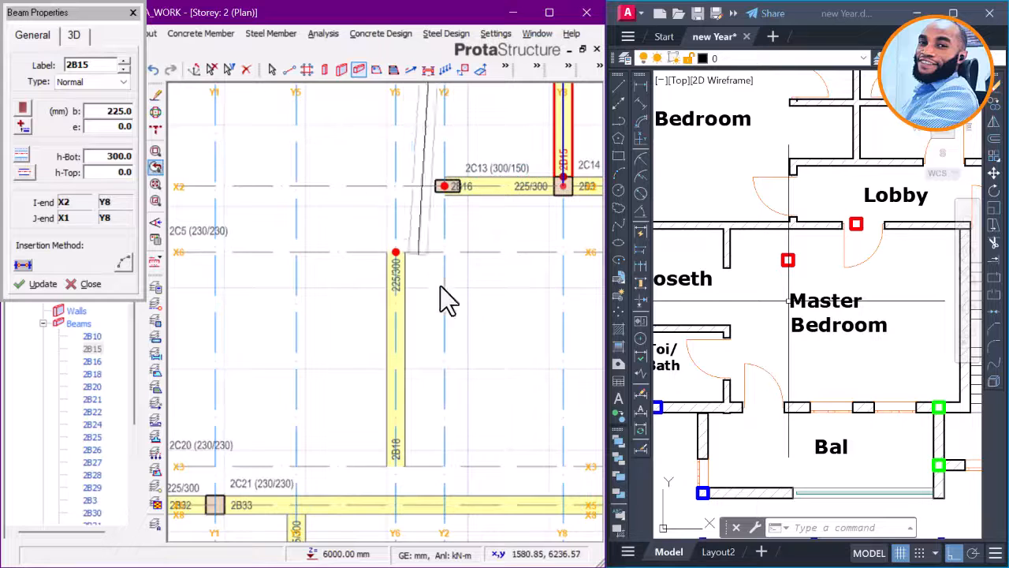
{"action": "scroll", "coordinate": [447, 293], "scroll_direction": "down", "scroll_amount": 2}
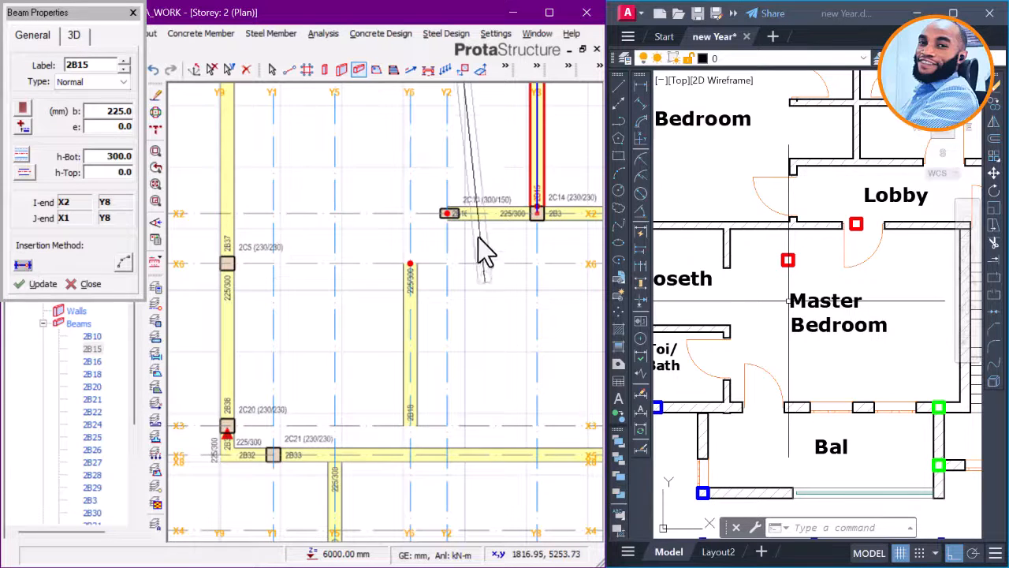
{"action": "left_click", "coordinate": [451, 241]}
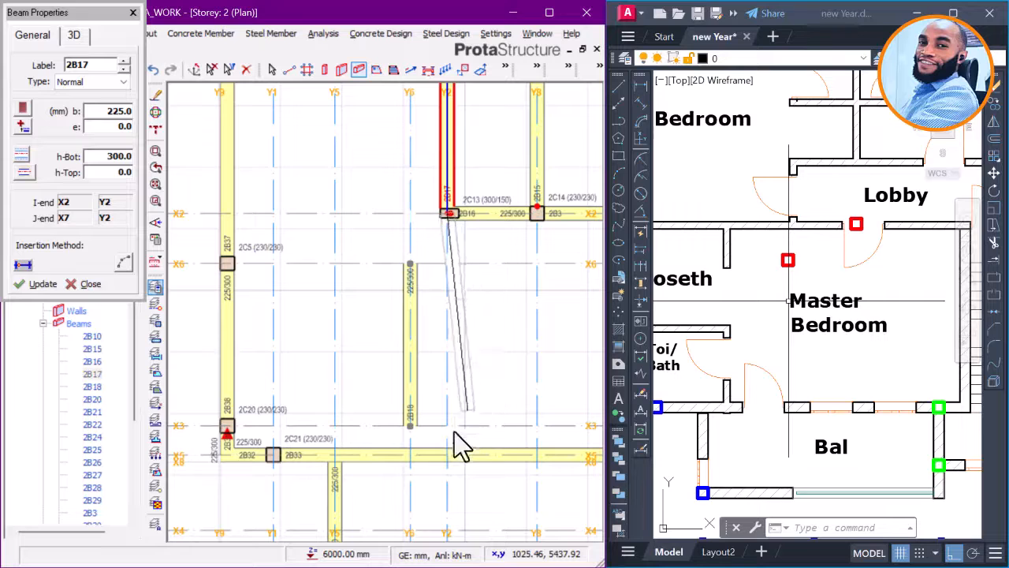
Step: Add a 225 x 300 mm beam along Y2 from X2 to X5 and delete beam 2B18 on axis Y6
{"action": "left_click", "coordinate": [477, 417]}
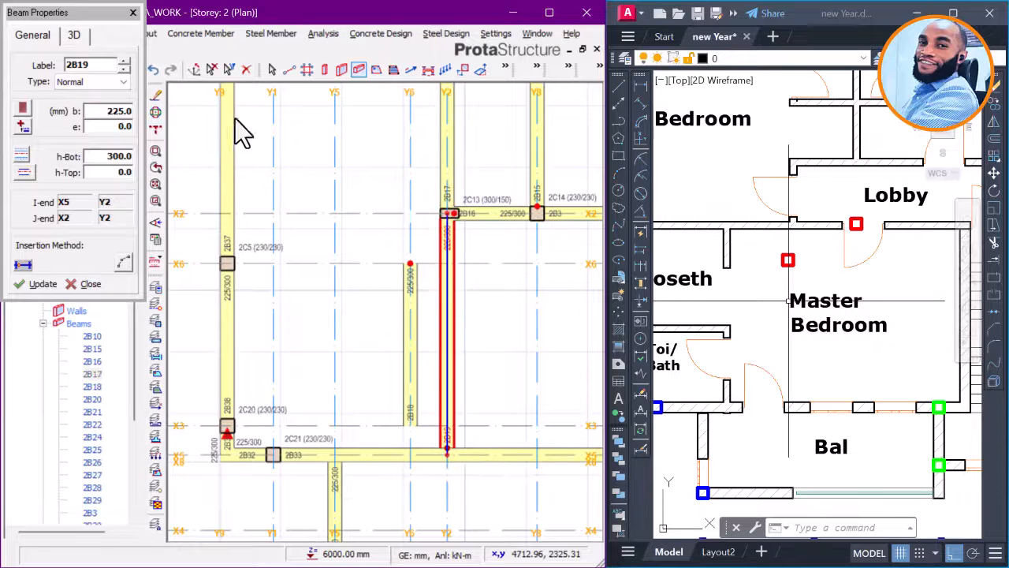
{"action": "key", "text": "Escape"}
{"action": "left_click", "coordinate": [413, 323]}
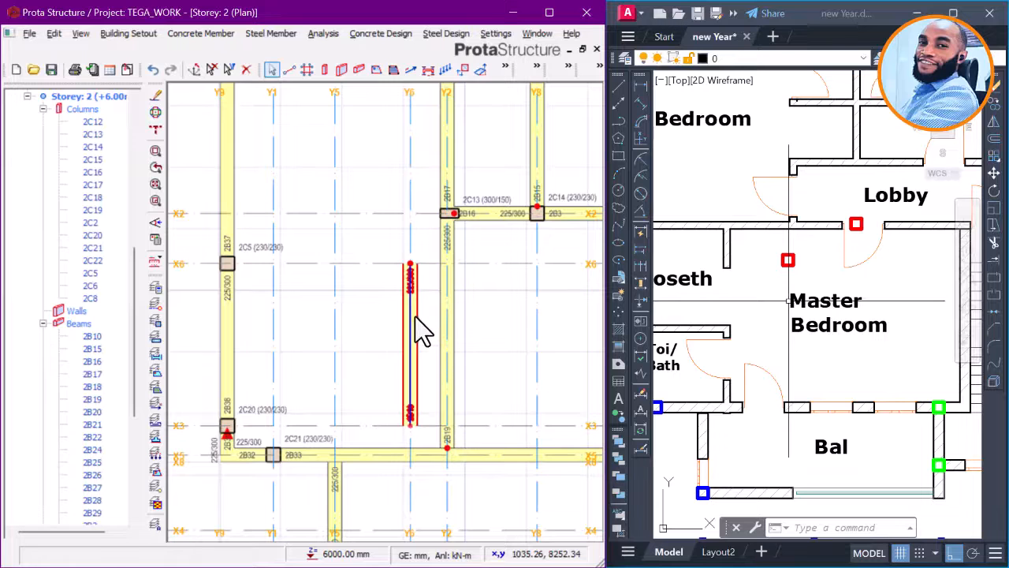
{"action": "key", "text": "Delete"}
Step: Review the storey 2 beam layout, then switch to the AutoCAD first-floor plan and erase the red column marker inside the master bedroom
{"action": "scroll", "coordinate": [366, 370], "scroll_direction": "down", "scroll_amount": 4}
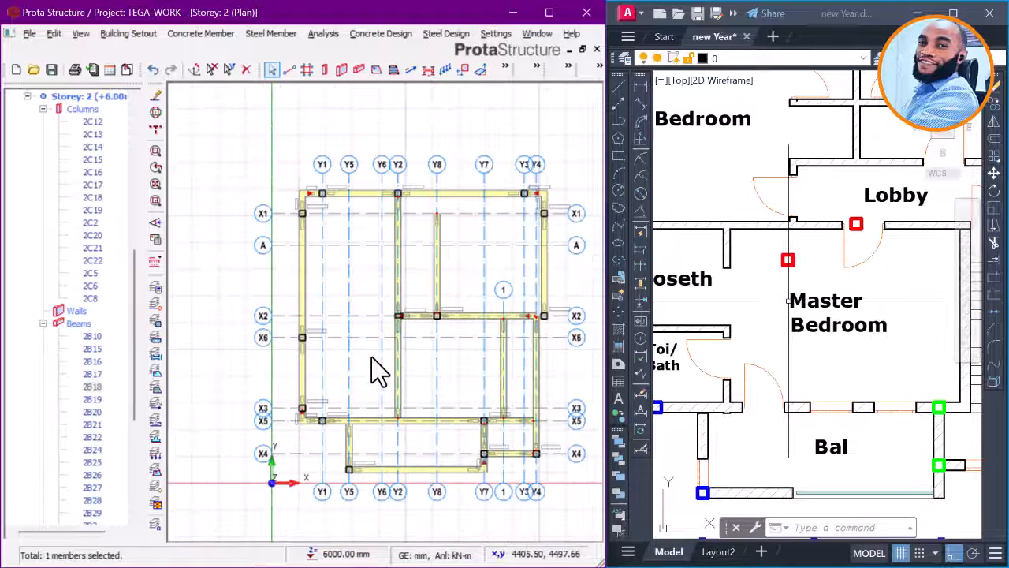
{"action": "scroll", "coordinate": [437, 276], "scroll_direction": "up", "scroll_amount": 3}
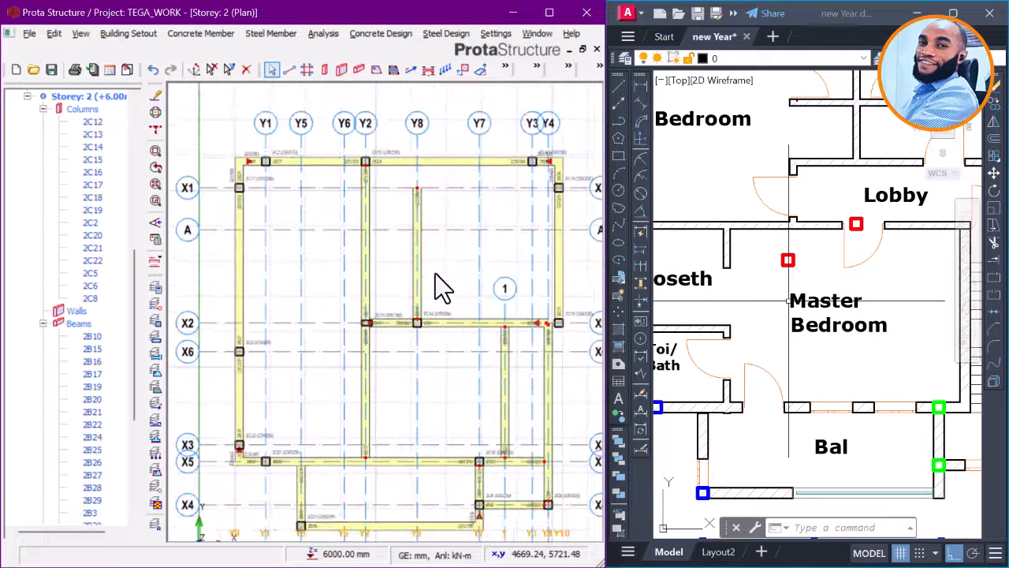
{"action": "scroll", "coordinate": [426, 272], "scroll_direction": "up", "scroll_amount": 2}
{"action": "scroll", "coordinate": [398, 267], "scroll_direction": "down", "scroll_amount": 3}
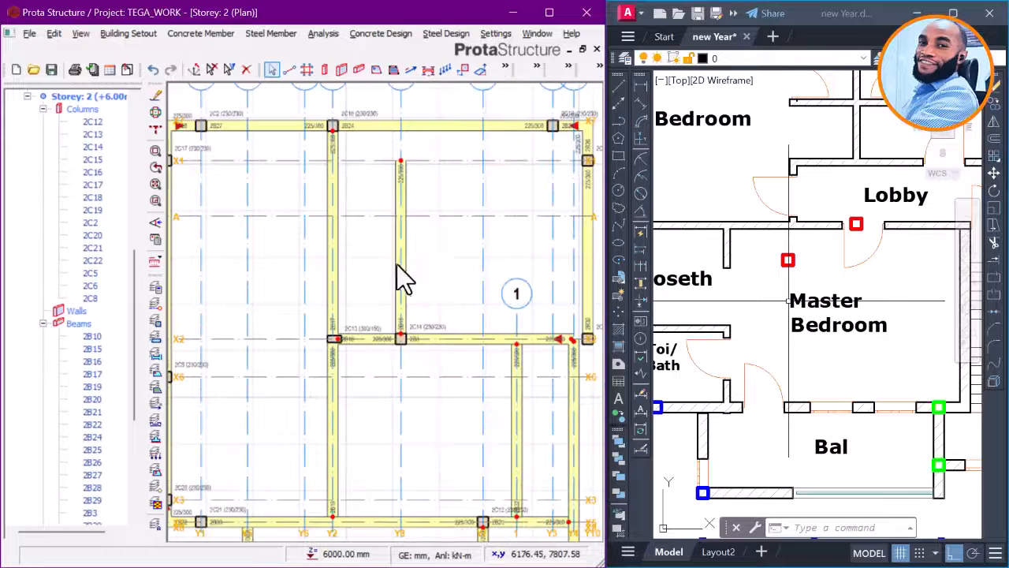
{"action": "scroll", "coordinate": [410, 264], "scroll_direction": "up", "scroll_amount": 1}
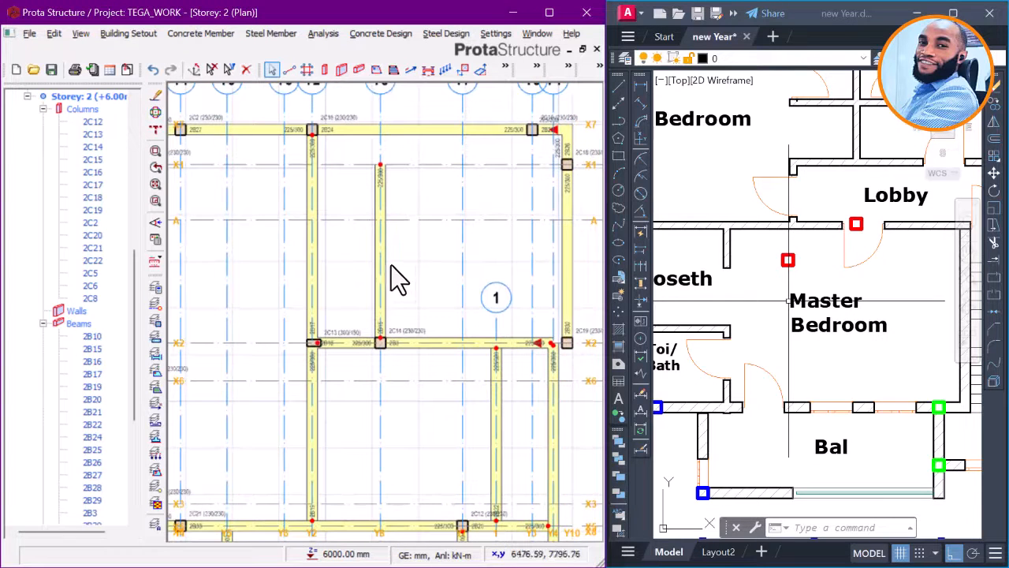
{"action": "scroll", "coordinate": [820, 288], "scroll_direction": "down", "scroll_amount": 5}
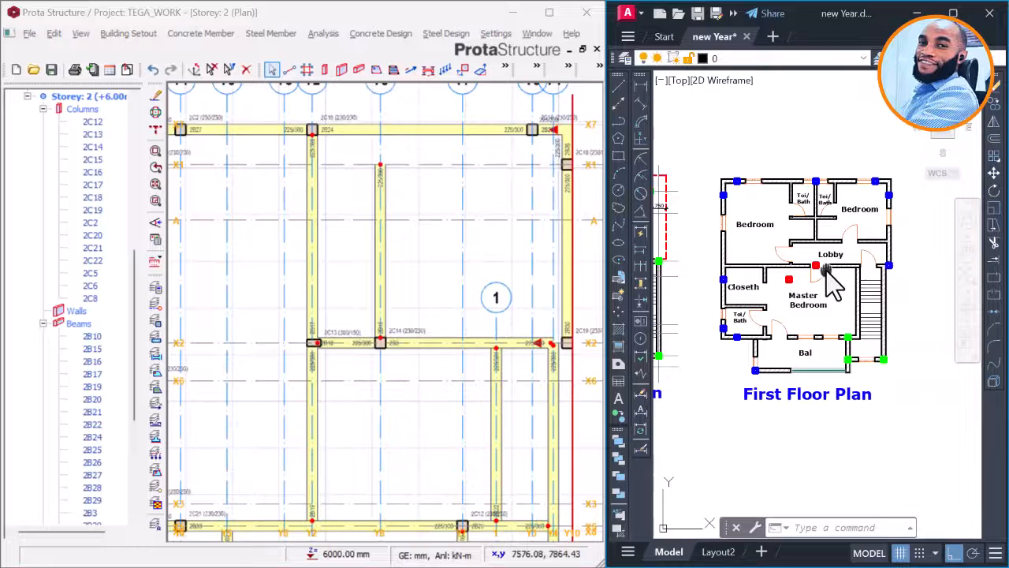
{"action": "scroll", "coordinate": [783, 292], "scroll_direction": "up", "scroll_amount": 5}
{"action": "left_click", "coordinate": [781, 291]}
{"action": "left_click", "coordinate": [769, 298]}
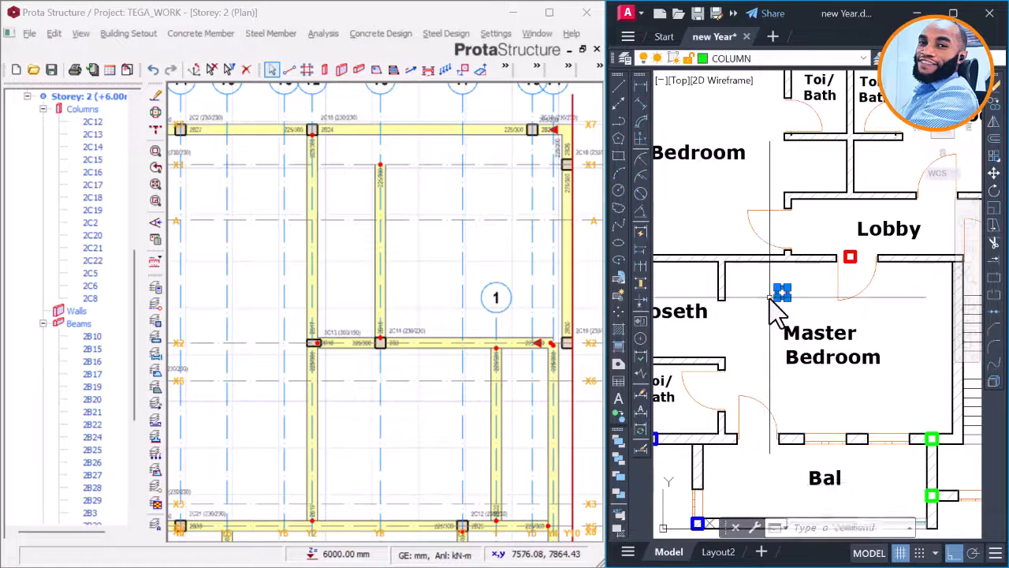
{"action": "key", "text": "Delete"}
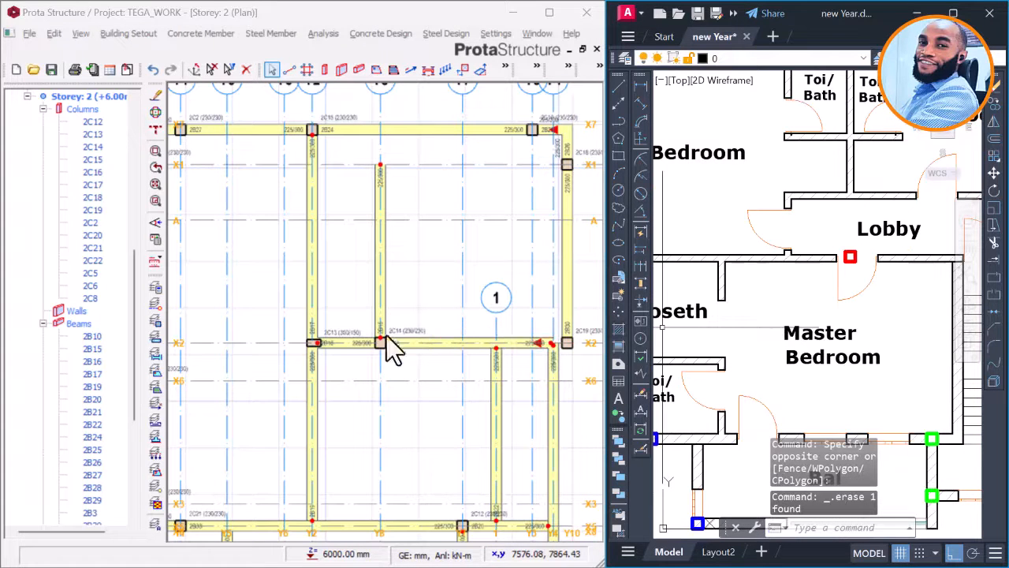
Step: Return to ProtaStructure, open the Storey 1 3D view and examine how column 2C13 at X2/Y2 meets the surrounding beams and slabs
{"action": "middle_click_drag", "start_coordinate": [372, 332], "coordinate": [409, 272]}
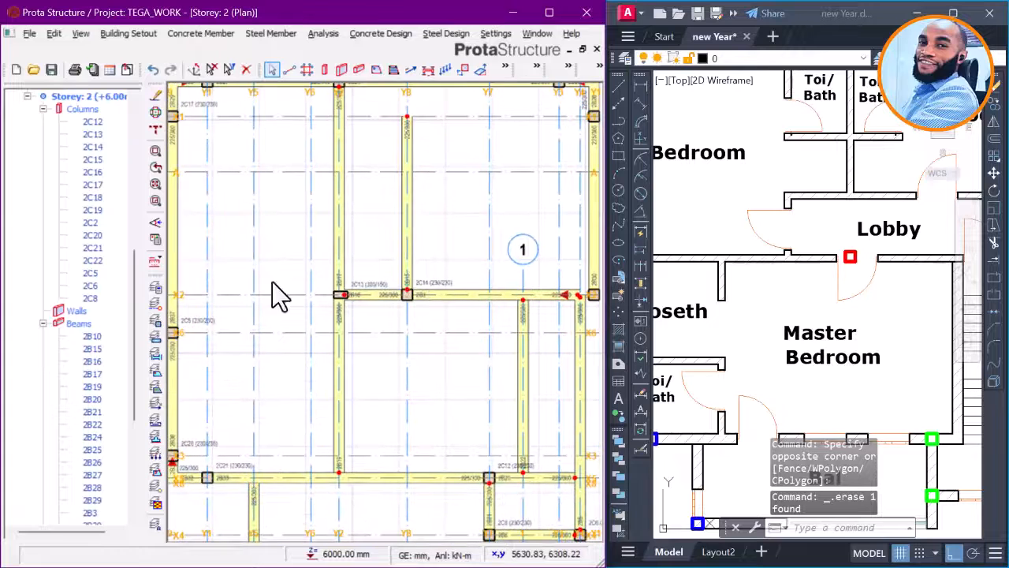
{"action": "scroll", "coordinate": [340, 292], "scroll_direction": "up", "scroll_amount": 5}
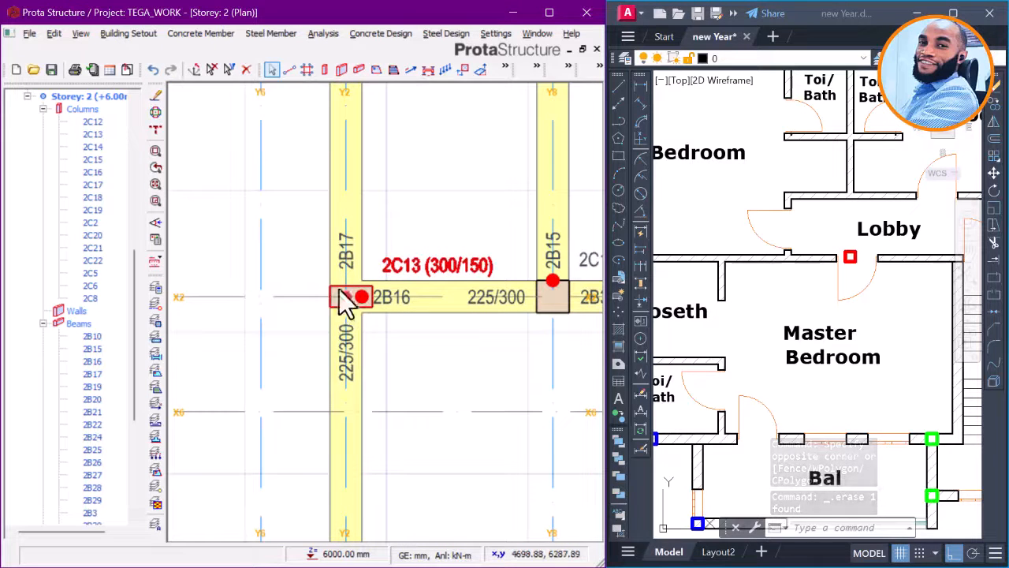
{"action": "left_click_drag", "start_coordinate": [135, 291], "coordinate": [130, 230]}
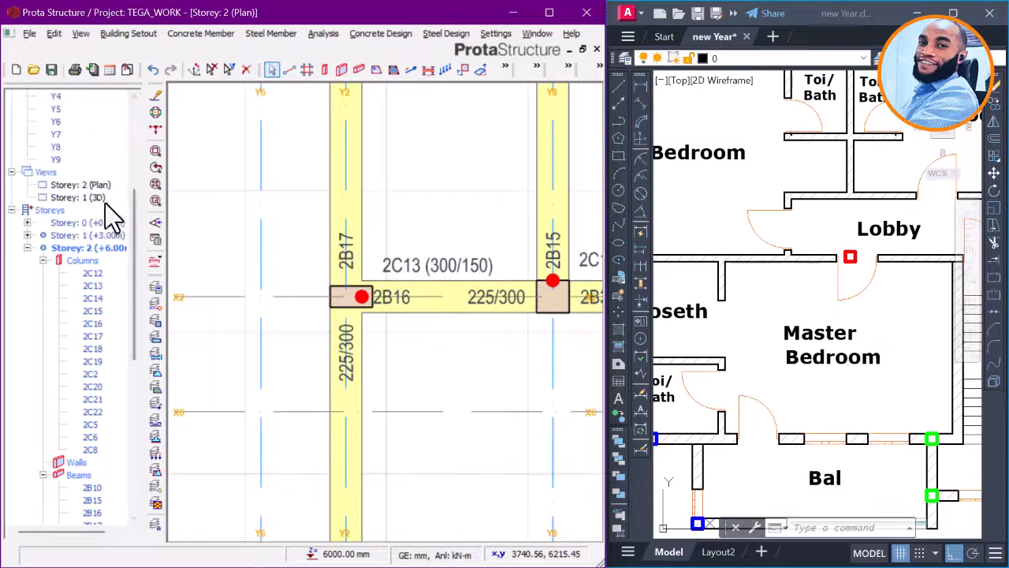
{"action": "double_click", "coordinate": [77, 197]}
{"action": "scroll", "coordinate": [425, 356], "scroll_direction": "up", "scroll_amount": 2}
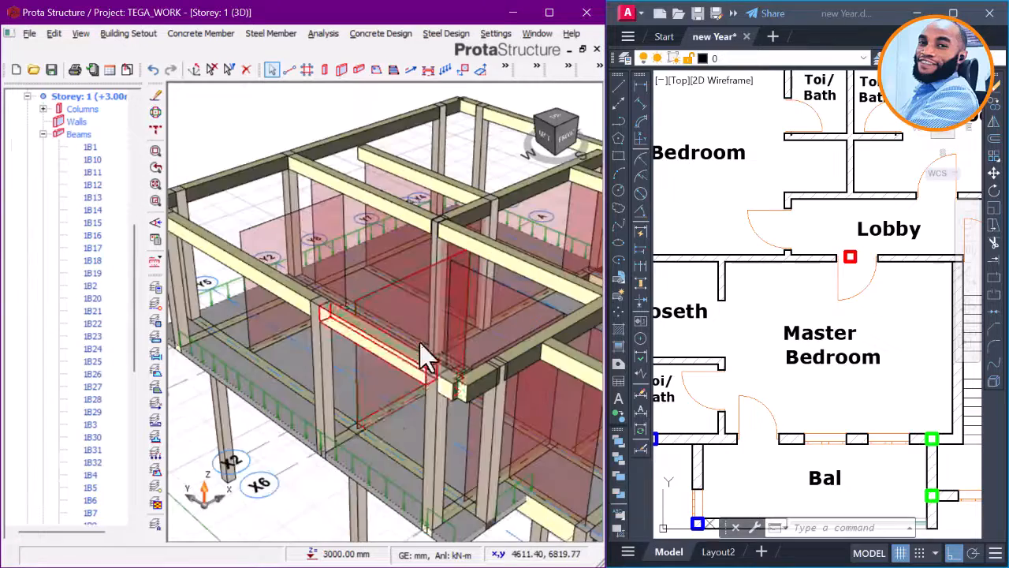
{"action": "scroll", "coordinate": [426, 335], "scroll_direction": "up", "scroll_amount": 2}
{"action": "middle_click_drag", "start_coordinate": [437, 182], "coordinate": [388, 236]}
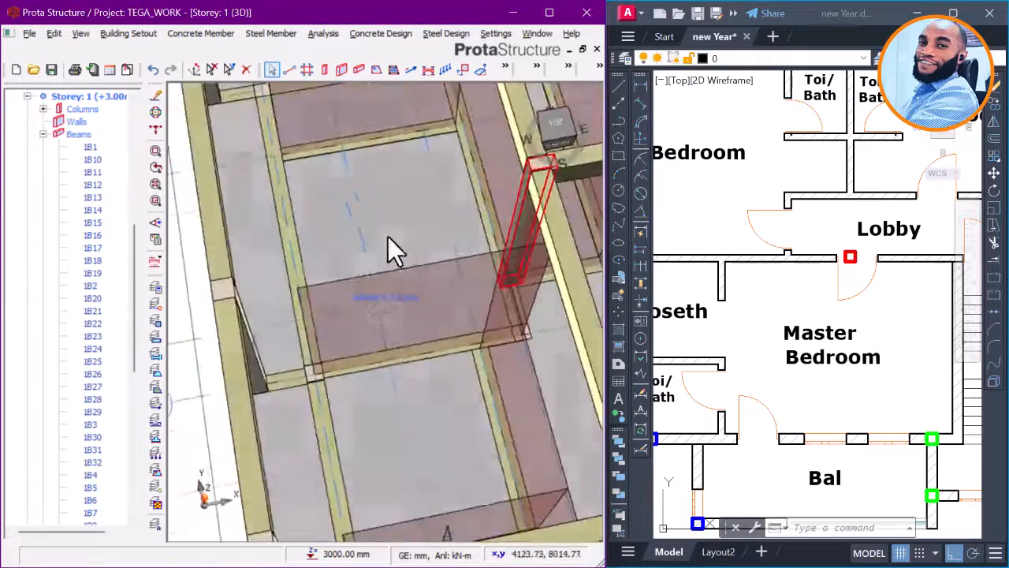
{"action": "middle_click_drag", "start_coordinate": [514, 224], "coordinate": [355, 255]}
{"action": "scroll", "coordinate": [344, 228], "scroll_direction": "up", "scroll_amount": 3}
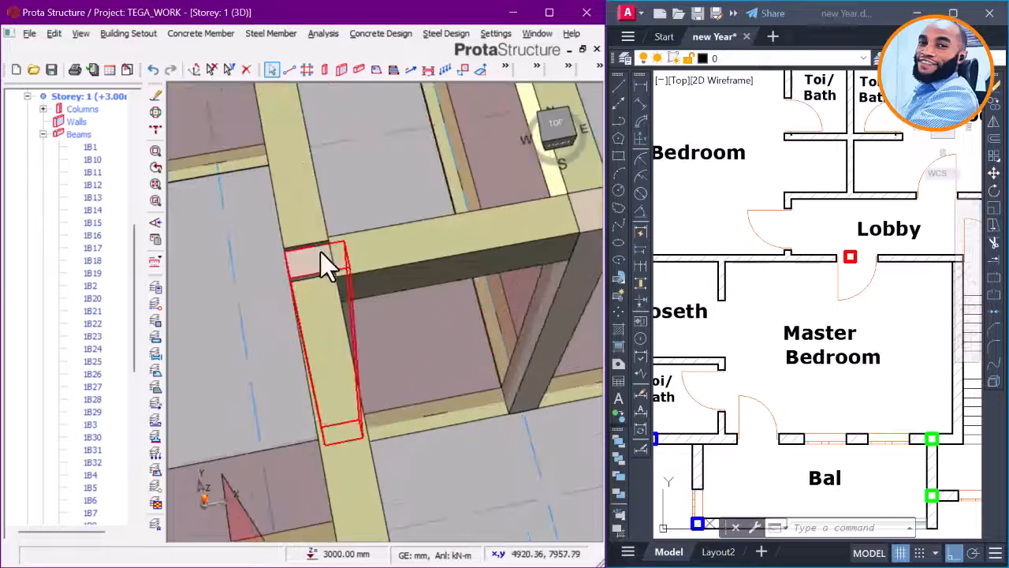
{"action": "scroll", "coordinate": [382, 207], "scroll_direction": "down", "scroll_amount": 4}
{"action": "middle_click_drag", "start_coordinate": [354, 308], "coordinate": [493, 290]}
{"action": "middle_click_drag", "start_coordinate": [395, 317], "coordinate": [480, 321]}
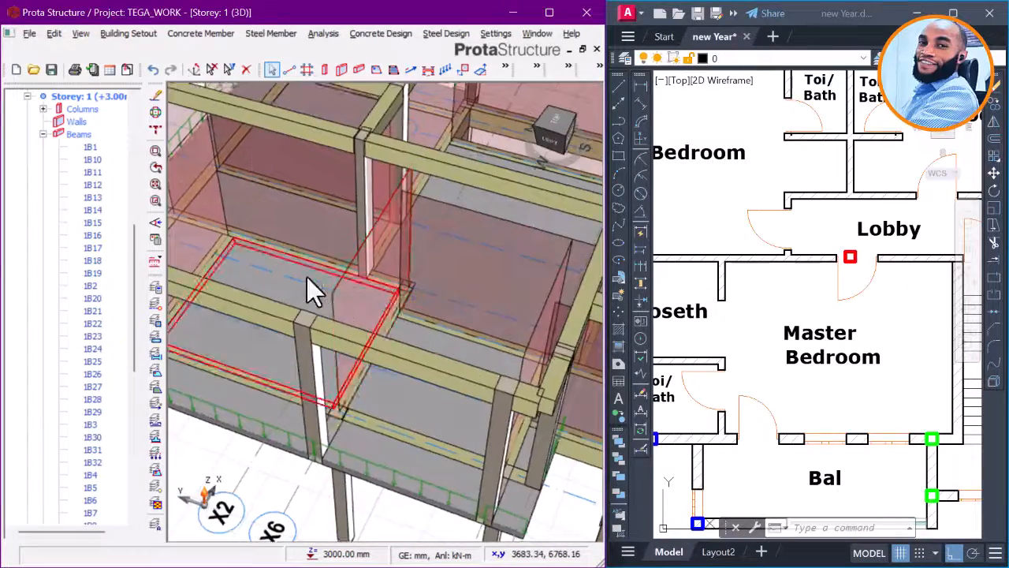
{"action": "scroll", "coordinate": [309, 292], "scroll_direction": "up", "scroll_amount": 10}
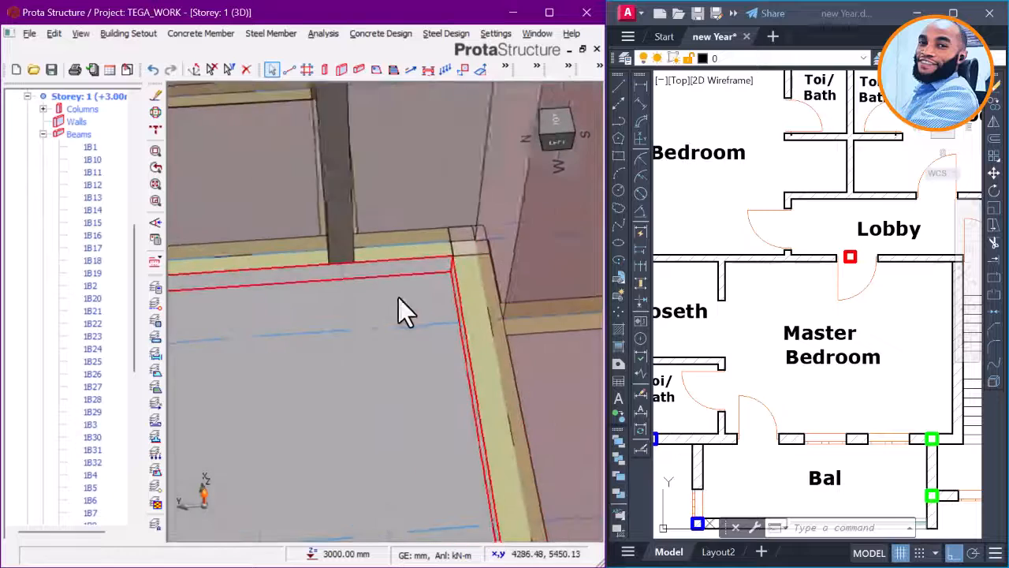
Step: Examine the beam and column junctions in the Storey 1 3D view and reopen the Storey 2 plan
{"action": "middle_click_drag", "start_coordinate": [398, 297], "coordinate": [405, 236]}
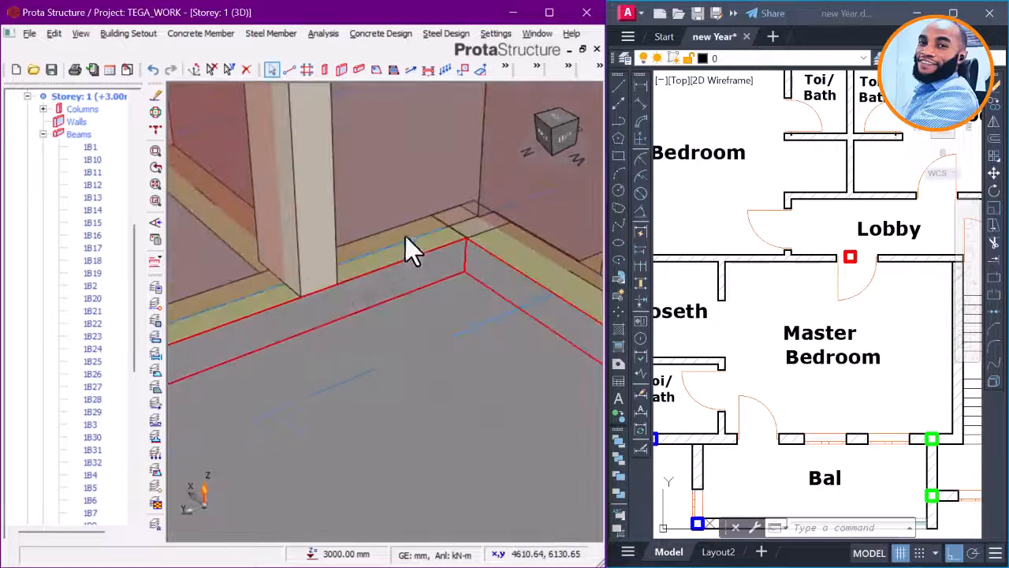
{"action": "middle_click_drag", "start_coordinate": [308, 298], "coordinate": [183, 263]}
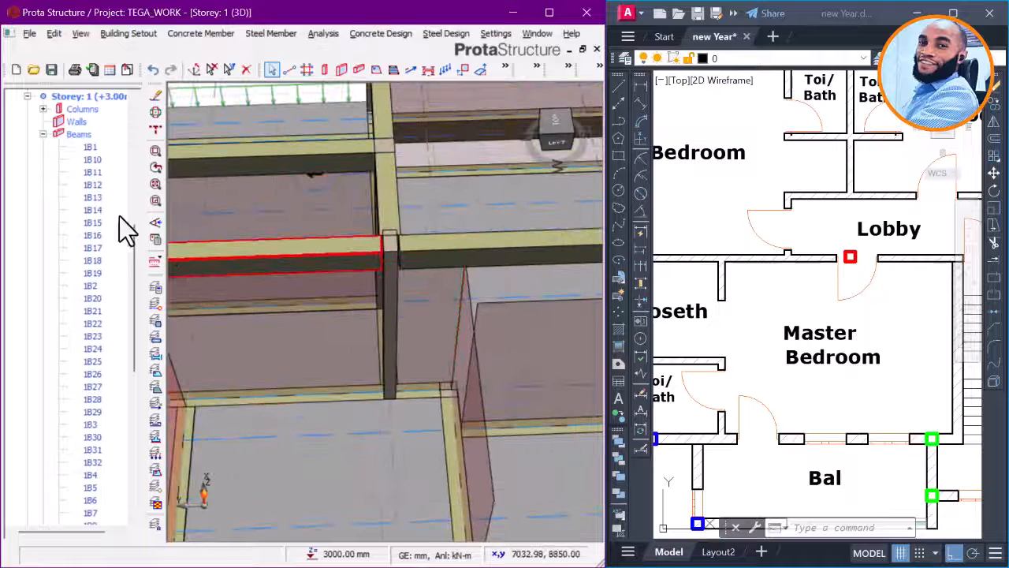
{"action": "left_click_drag", "start_coordinate": [137, 259], "coordinate": [153, 428]}
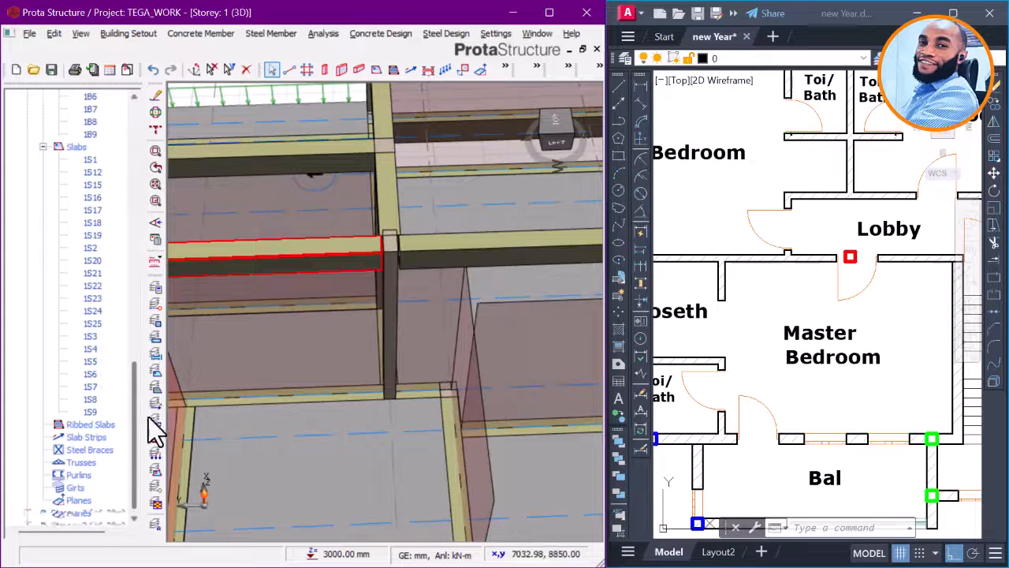
{"action": "left_click", "coordinate": [109, 514]}
{"action": "double_click", "coordinate": [103, 513]}
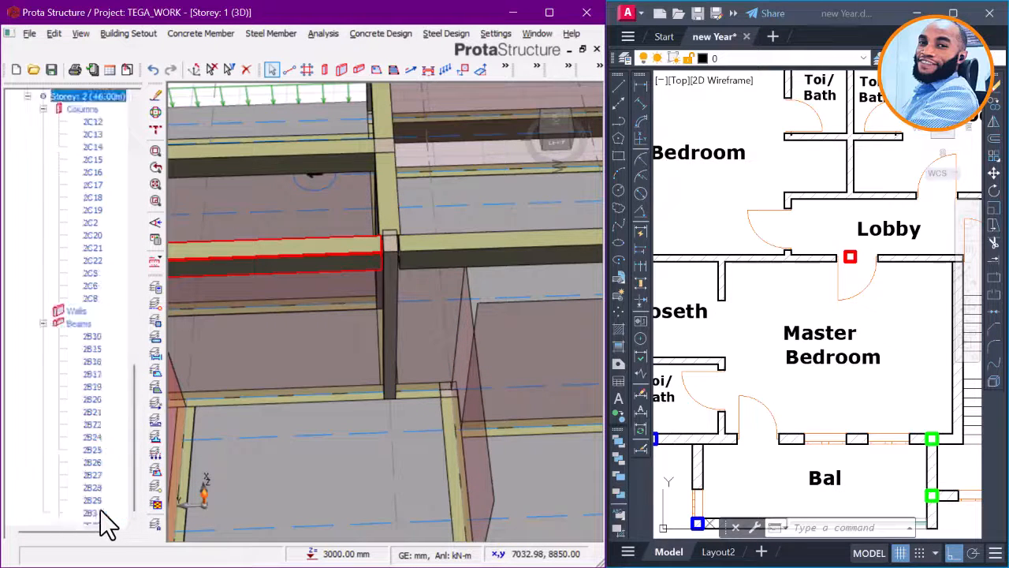
{"action": "scroll", "coordinate": [119, 126], "scroll_direction": "up", "scroll_amount": 3}
{"action": "double_click", "coordinate": [105, 148]}
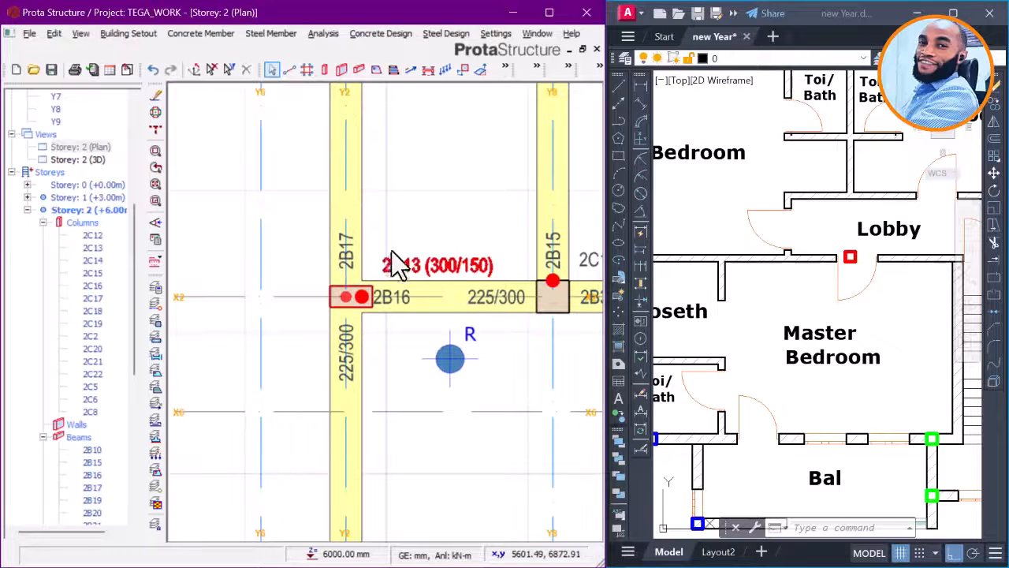
Step: Compare the whole storey 2 plan with the AutoCAD first-floor plan around the lobby and master bedroom
{"action": "scroll", "coordinate": [334, 276], "scroll_direction": "down", "scroll_amount": 5}
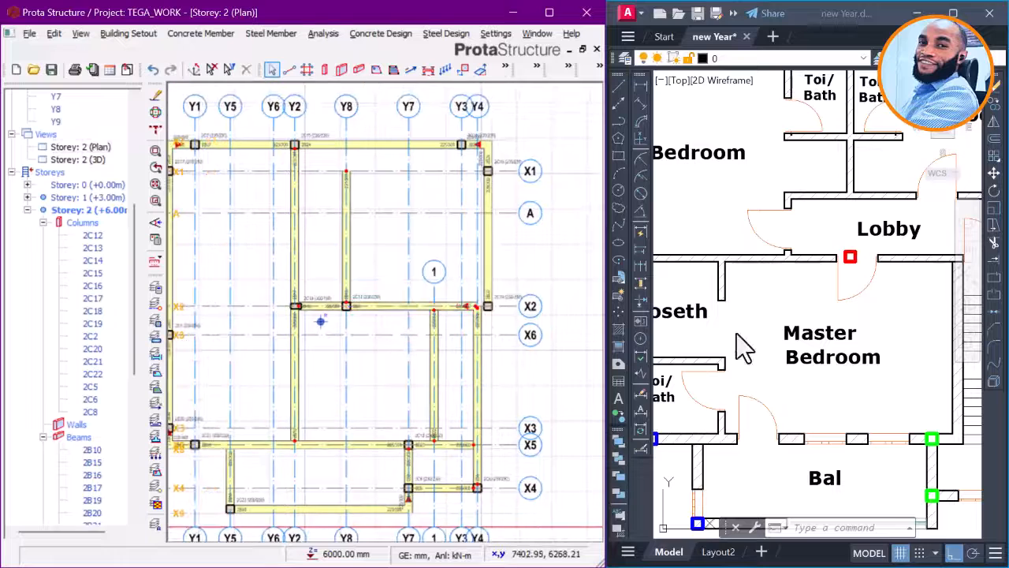
{"action": "scroll", "coordinate": [777, 315], "scroll_direction": "down", "scroll_amount": 4}
{"action": "scroll", "coordinate": [833, 308], "scroll_direction": "up", "scroll_amount": 5}
{"action": "scroll", "coordinate": [793, 308], "scroll_direction": "down", "scroll_amount": 3}
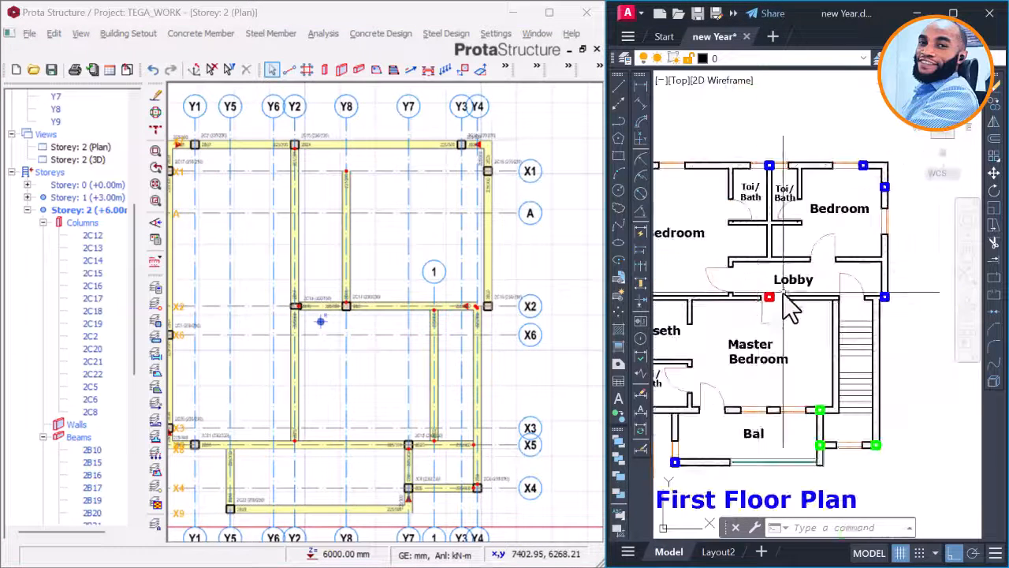
{"action": "scroll", "coordinate": [733, 317], "scroll_direction": "up", "scroll_amount": 1}
{"action": "scroll", "coordinate": [745, 306], "scroll_direction": "up", "scroll_amount": 3}
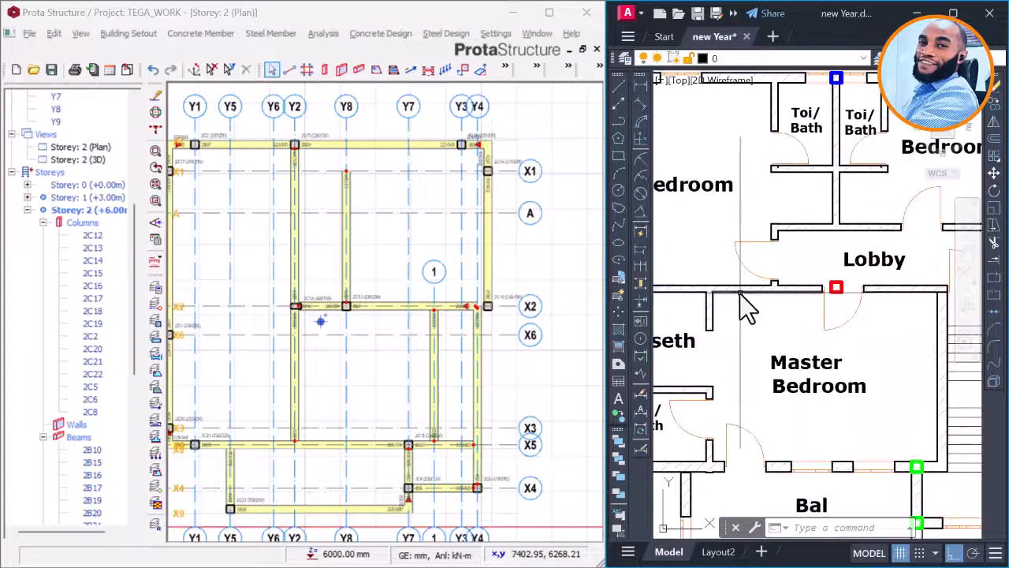
{"action": "left_click", "coordinate": [788, 312]}
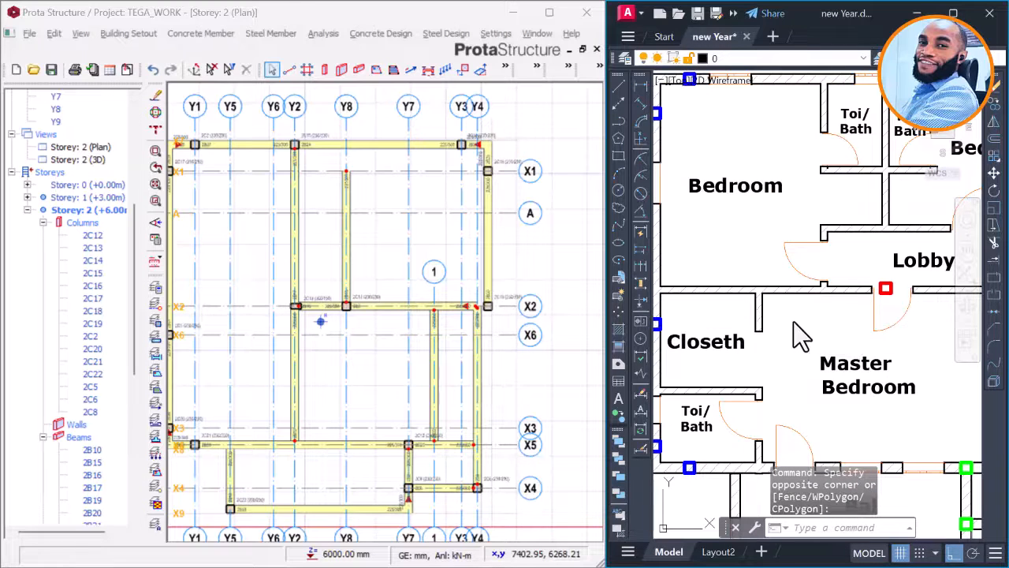
{"action": "type", "text": "REC"}
{"action": "key", "text": "Return"}
{"action": "key", "text": "Escape"}
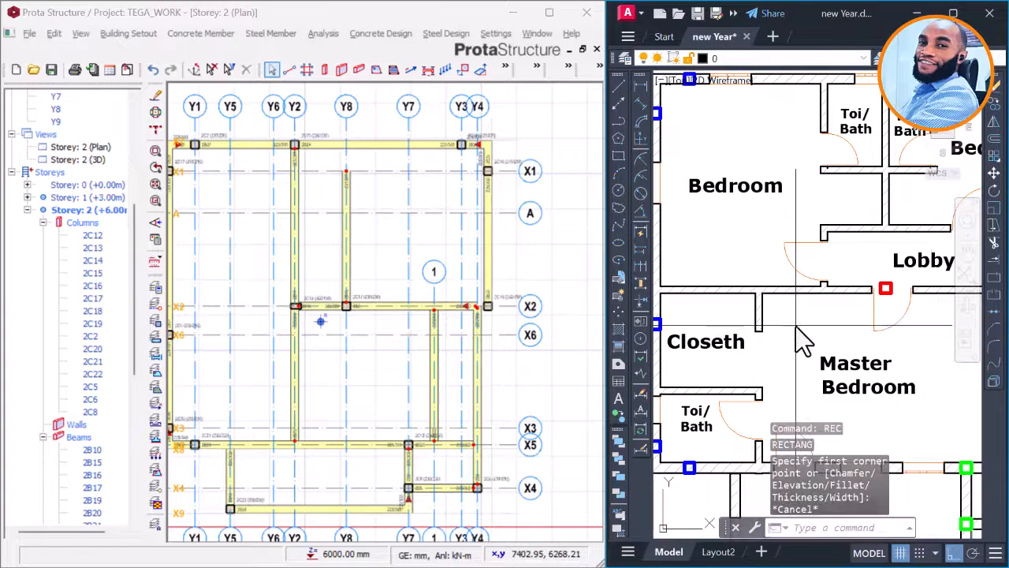
Step: Undo the last AutoCAD operations back through the erasure of the red column marker in the master bedroom
{"action": "left_click", "coordinate": [796, 326]}
{"action": "key", "text": "ctrl+z"}
{"action": "key", "text": "ctrl+z"}
{"action": "key", "text": "ctrl+z"}
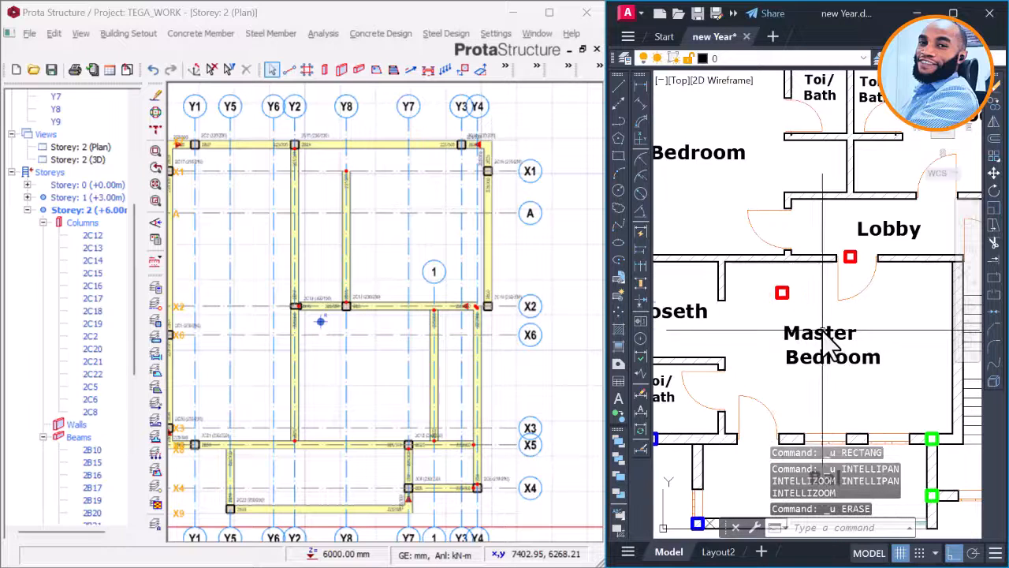
Step: Copy the master bedroom's red column marker straight up onto the wall beside the bedroom door, aligned with the wall's upper face
{"action": "scroll", "coordinate": [785, 293], "scroll_direction": "up", "scroll_amount": 4}
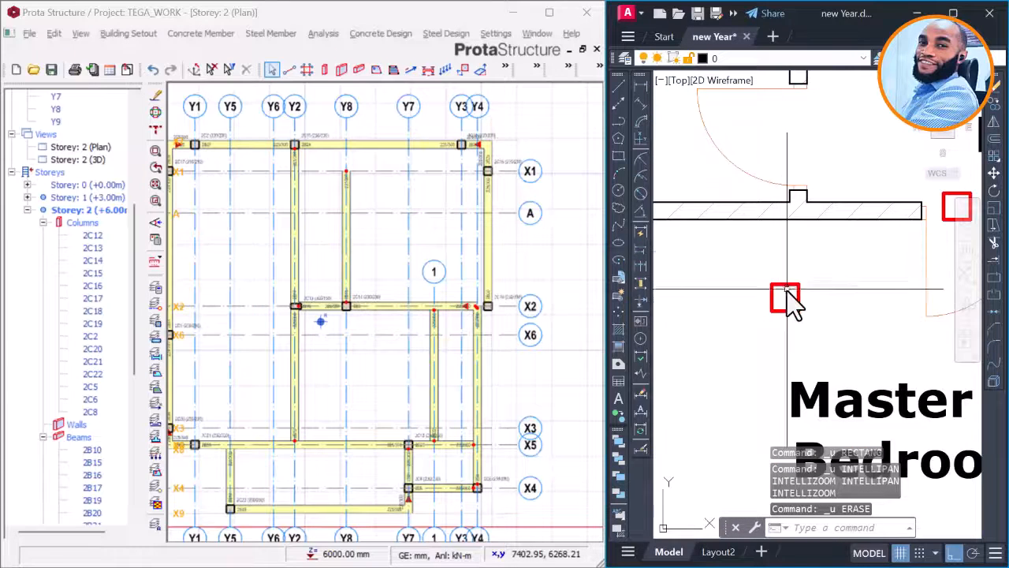
{"action": "left_click", "coordinate": [791, 289]}
{"action": "type", "text": "c"}
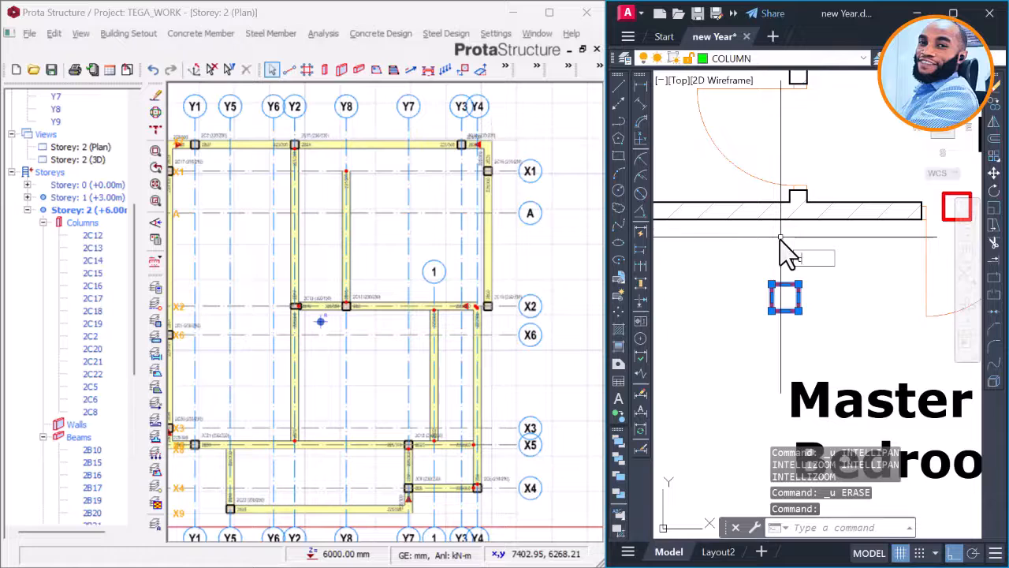
{"action": "type", "text": "o"}
{"action": "key", "text": "Return"}
{"action": "left_click", "coordinate": [786, 280]}
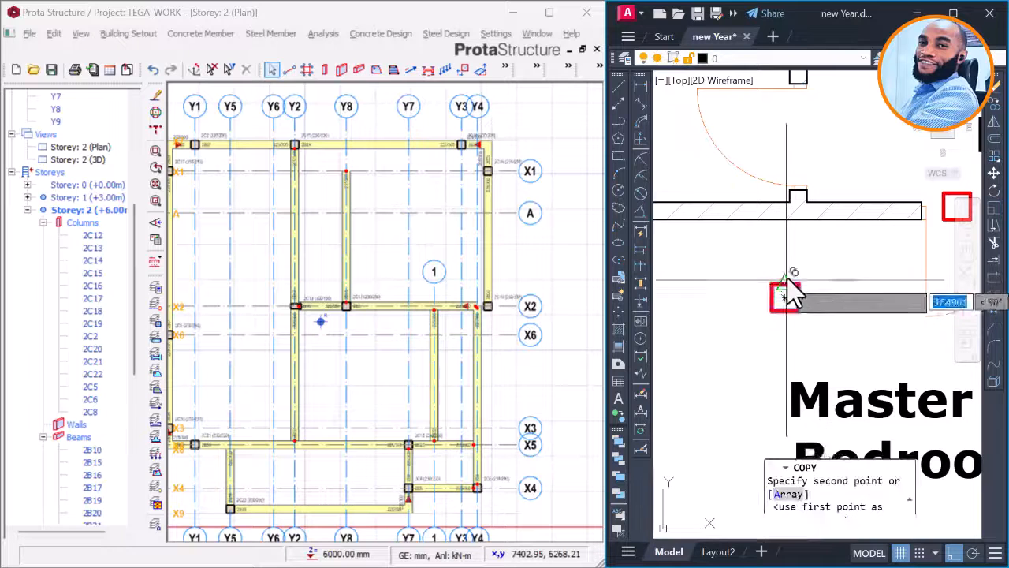
{"action": "scroll", "coordinate": [784, 203], "scroll_direction": "up", "scroll_amount": 2}
{"action": "left_click", "coordinate": [784, 203]}
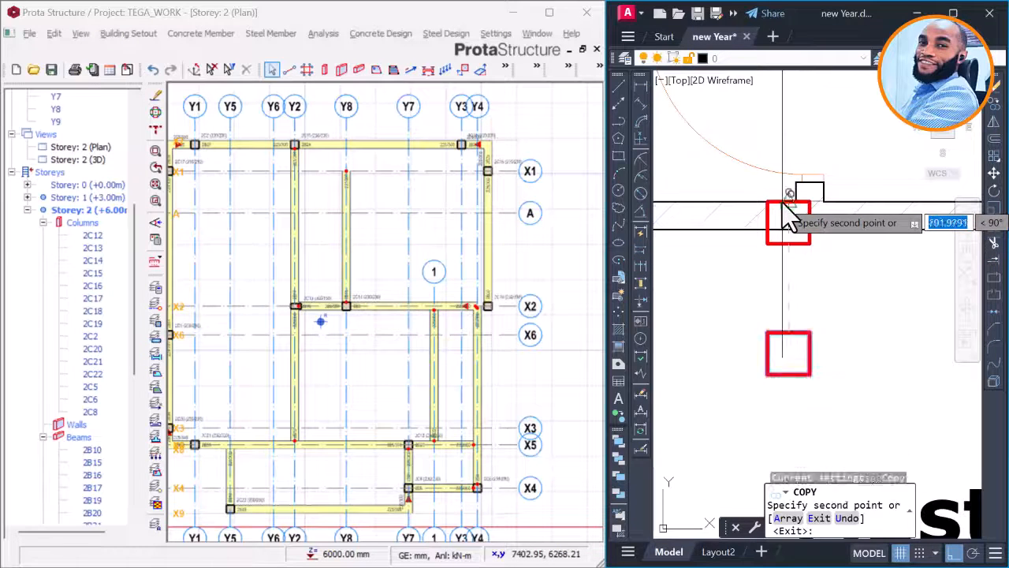
{"action": "key", "text": "Escape"}
Step: Stretch the copied marker's lower edge to the lower face of the wall
{"action": "left_click", "coordinate": [799, 233]}
{"action": "left_click", "coordinate": [764, 255]}
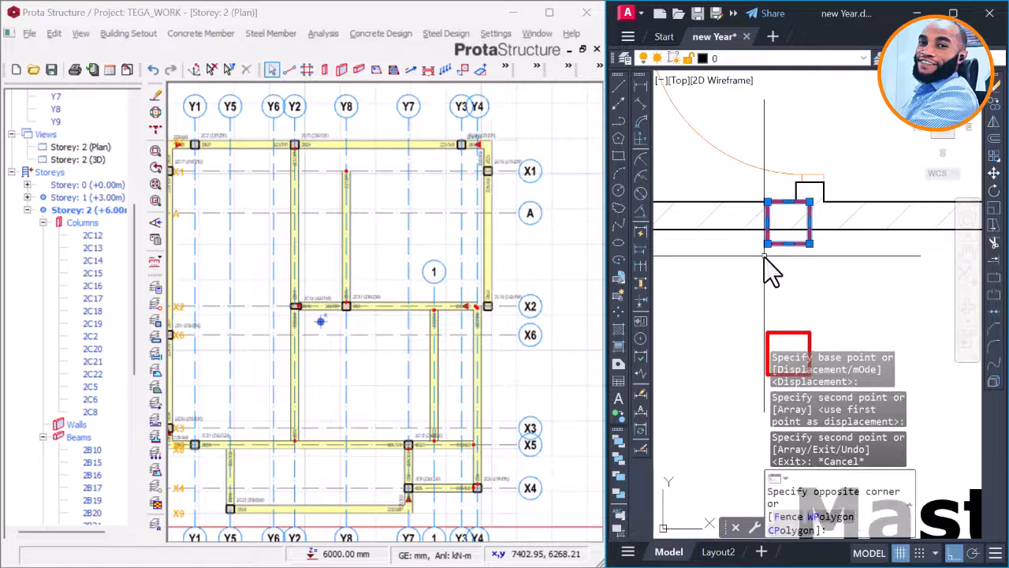
{"action": "left_click", "coordinate": [789, 242]}
{"action": "scroll", "coordinate": [791, 243], "scroll_direction": "up", "scroll_amount": 1}
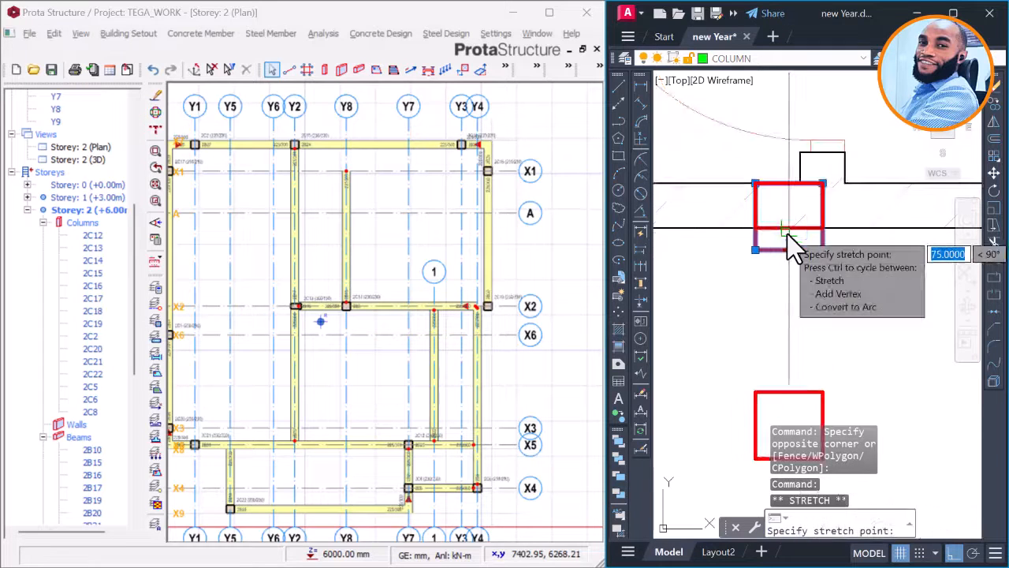
{"action": "left_click", "coordinate": [790, 228]}
Step: Stretch the copied marker's left edge outward by 75 along the wall
{"action": "scroll", "coordinate": [771, 241], "scroll_direction": "up", "scroll_amount": 2}
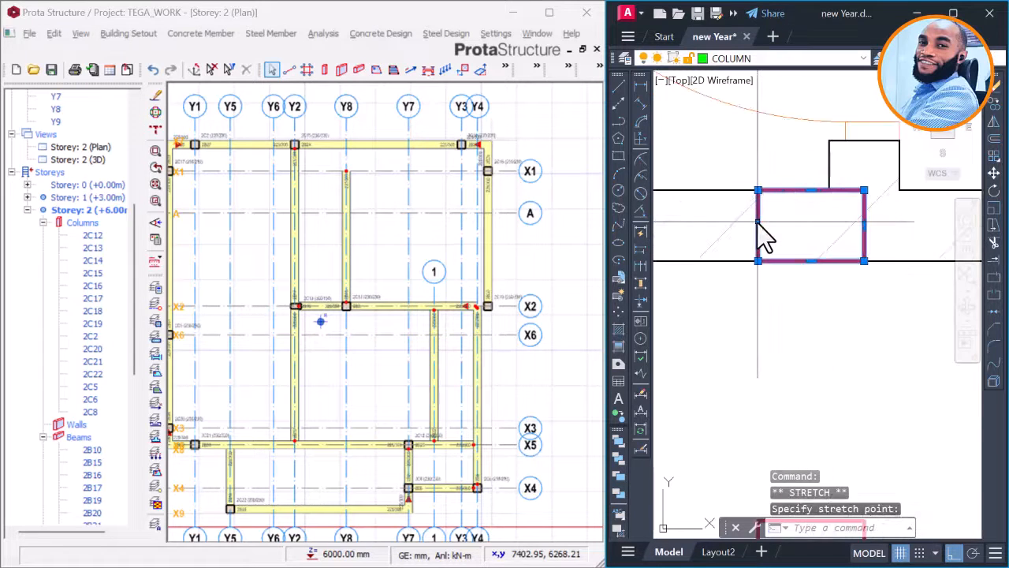
{"action": "left_click", "coordinate": [758, 225]}
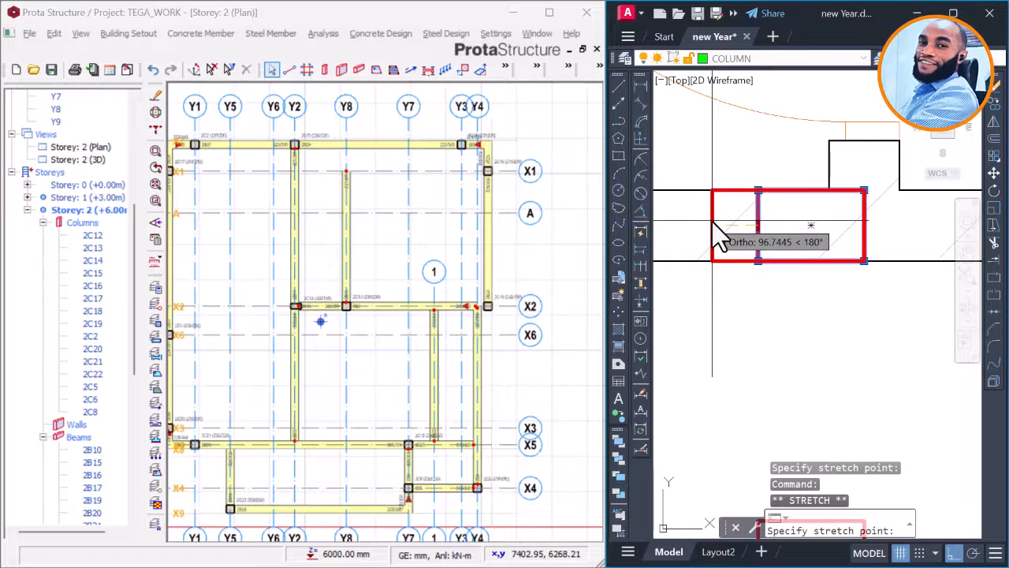
{"action": "type", "text": "7"}
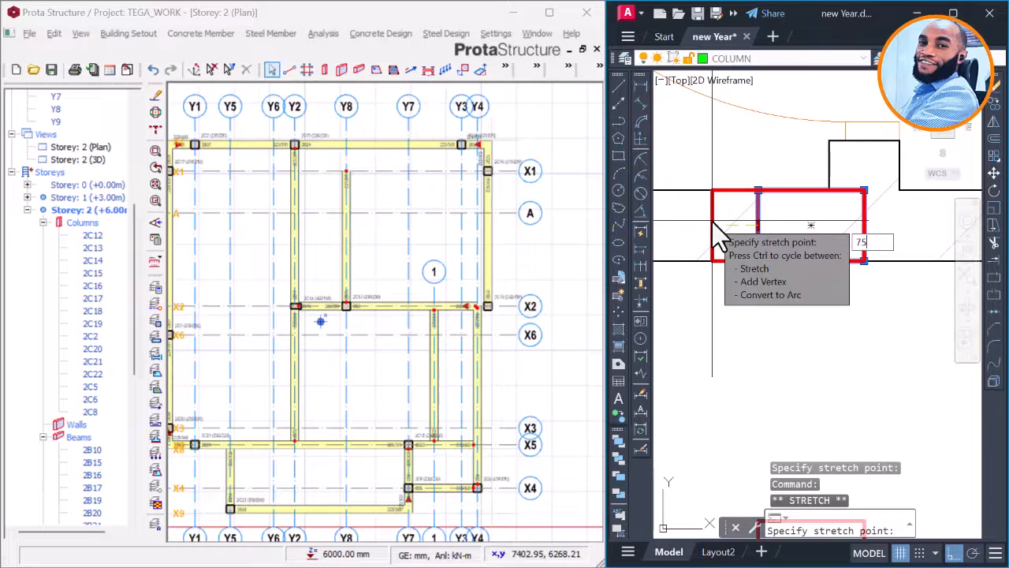
{"action": "type", "text": "5"}
{"action": "key", "text": "Return"}
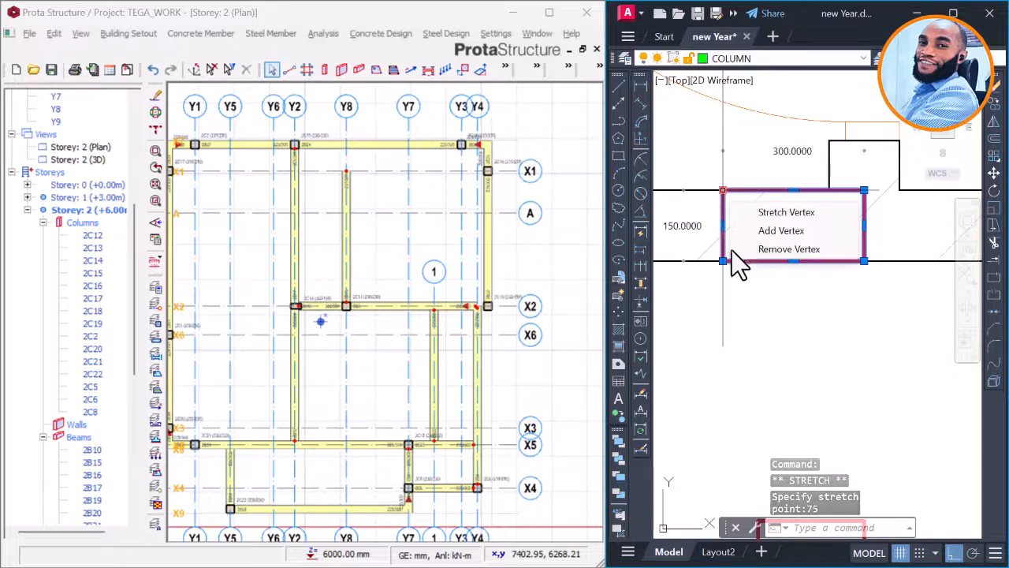
{"action": "key", "text": "Escape"}
{"action": "key", "text": "Escape"}
Step: Match the stretched wall marker's properties to the blue column marker on the plan's top wall
{"action": "scroll", "coordinate": [789, 342], "scroll_direction": "down", "scroll_amount": 2}
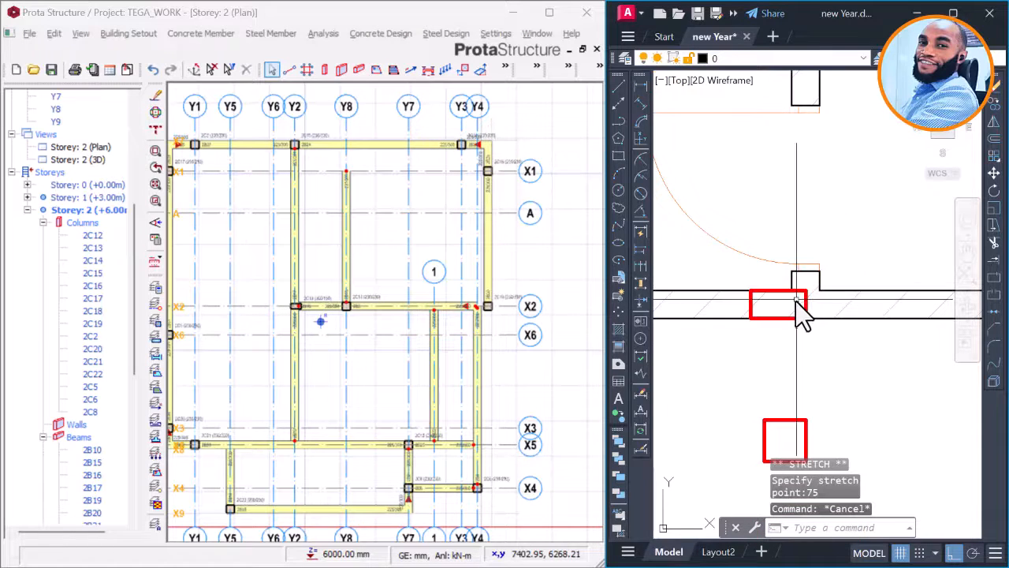
{"action": "type", "text": "ma"}
{"action": "key", "text": "Return"}
{"action": "scroll", "coordinate": [801, 296], "scroll_direction": "down", "scroll_amount": 5}
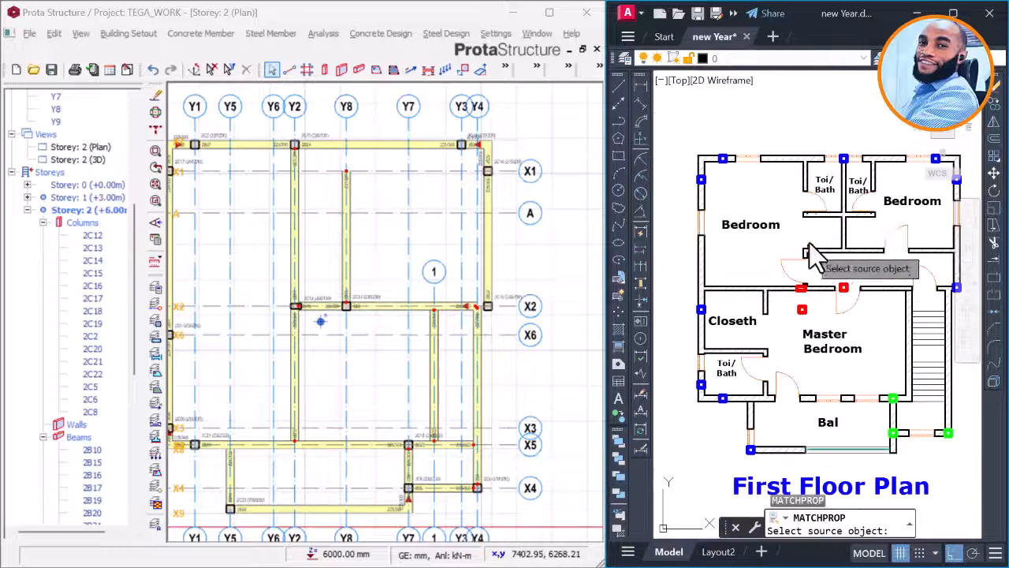
{"action": "left_click", "coordinate": [843, 163]}
{"action": "scroll", "coordinate": [789, 282], "scroll_direction": "up", "scroll_amount": 4}
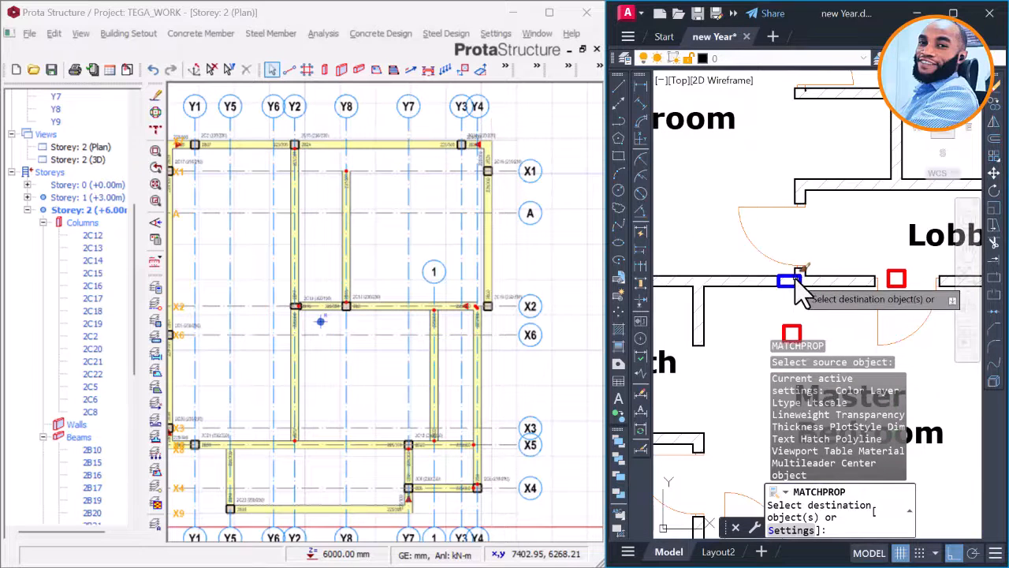
{"action": "key", "text": "Escape"}
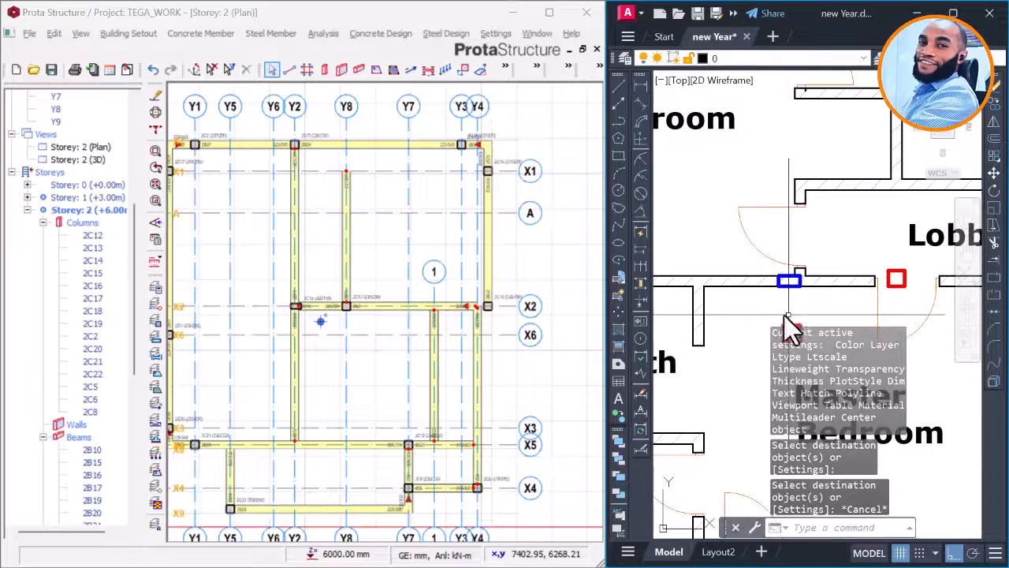
Step: Erase the original square red column marker inside the master bedroom
{"action": "middle_click_drag", "start_coordinate": [776, 310], "coordinate": [746, 252]}
{"action": "left_click", "coordinate": [766, 285]}
{"action": "left_click", "coordinate": [753, 308]}
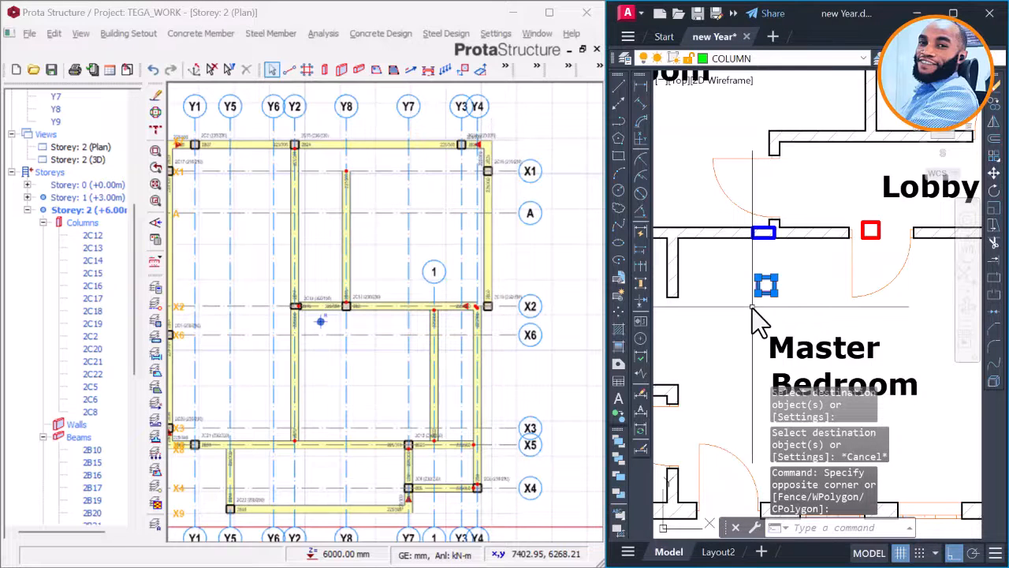
{"action": "key", "text": "Delete"}
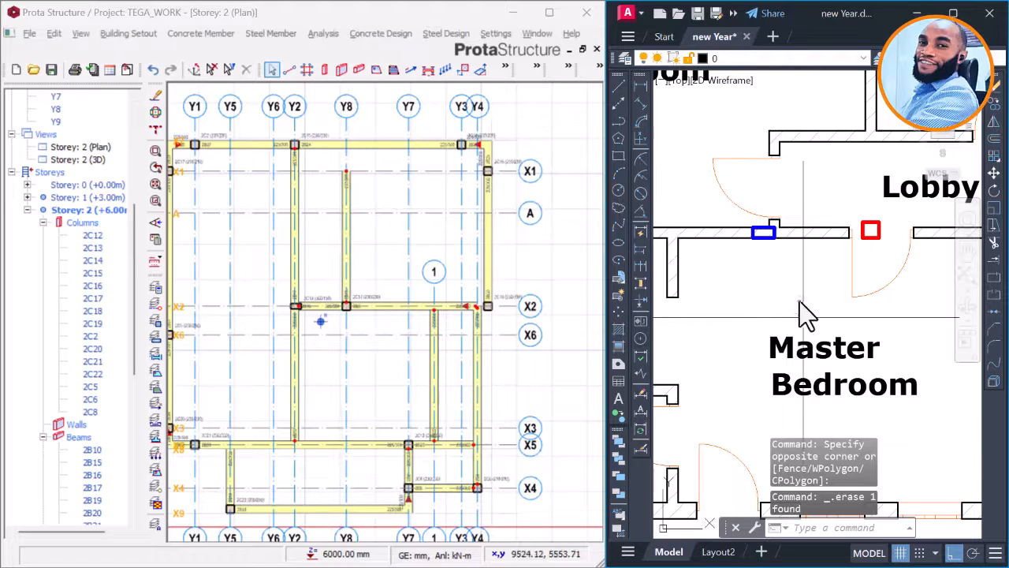
Step: Erase the red column marker in the doorway between the lobby and the master bedroom
{"action": "scroll", "coordinate": [772, 285], "scroll_direction": "down", "scroll_amount": 4}
{"action": "scroll", "coordinate": [792, 272], "scroll_direction": "up", "scroll_amount": 6}
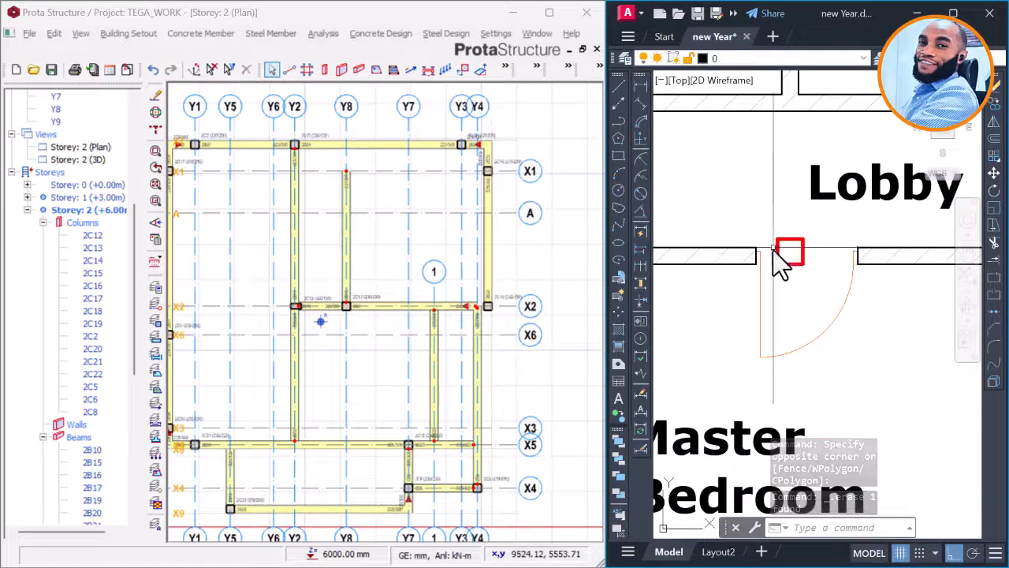
{"action": "scroll", "coordinate": [786, 268], "scroll_direction": "down", "scroll_amount": 2}
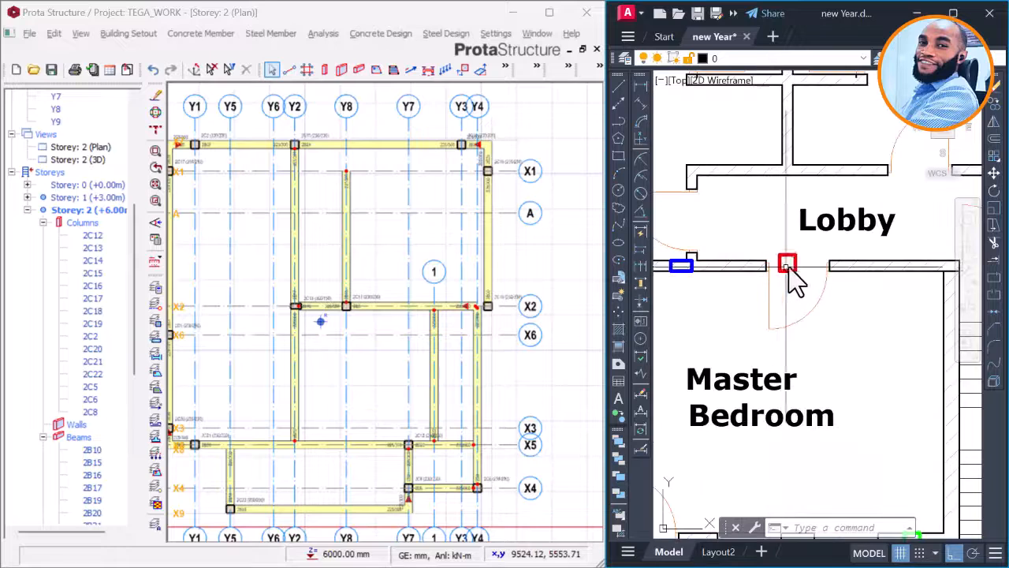
{"action": "left_click", "coordinate": [791, 269]}
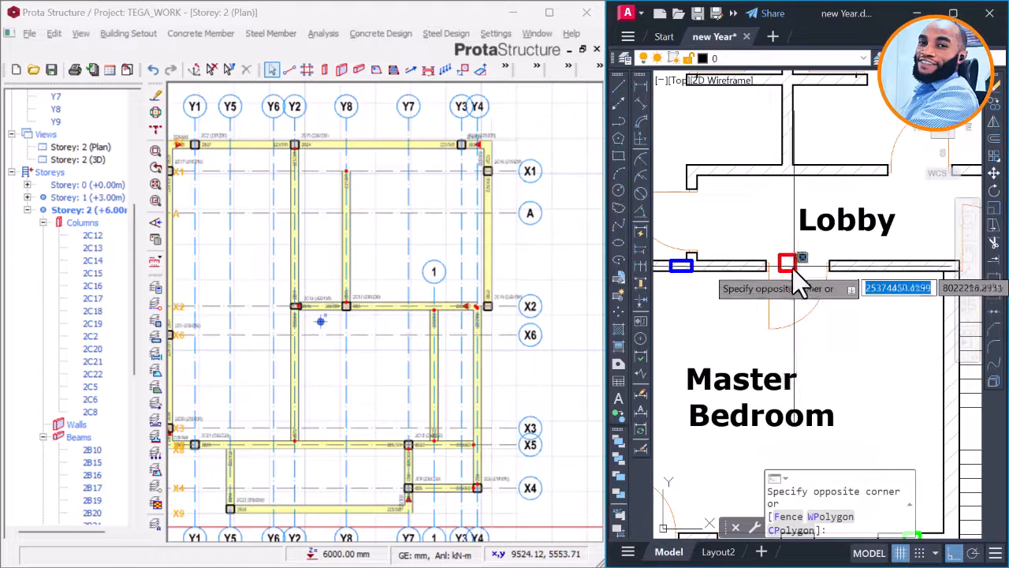
{"action": "left_click", "coordinate": [800, 274]}
{"action": "key", "text": "Delete"}
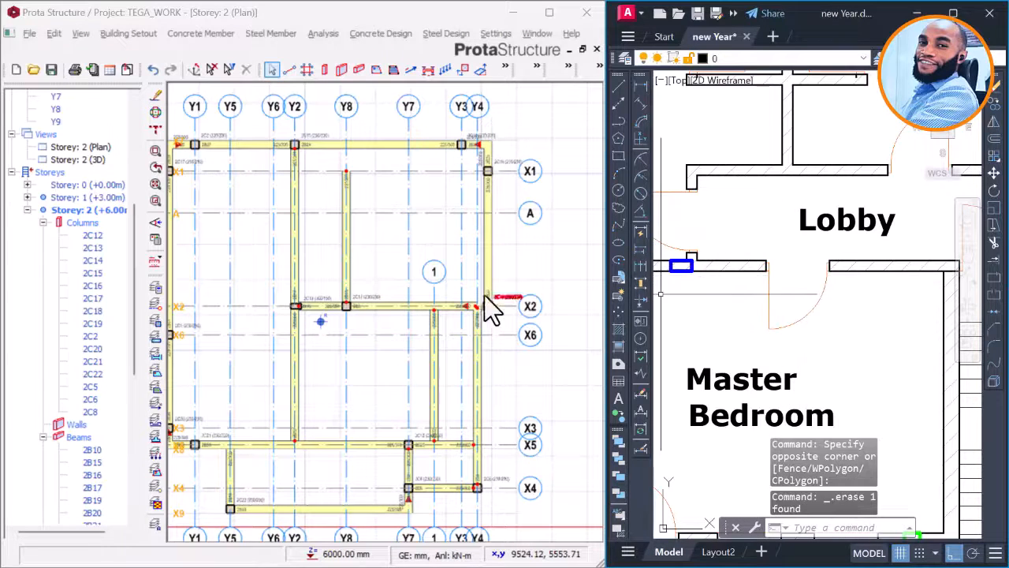
Step: Return to ProtaStructure and delete column 2C14 at X2/Y8 and the two beams along X2 running from column 2C13 toward 2C19
{"action": "scroll", "coordinate": [365, 296], "scroll_direction": "up", "scroll_amount": 2}
{"action": "left_click", "coordinate": [368, 292]}
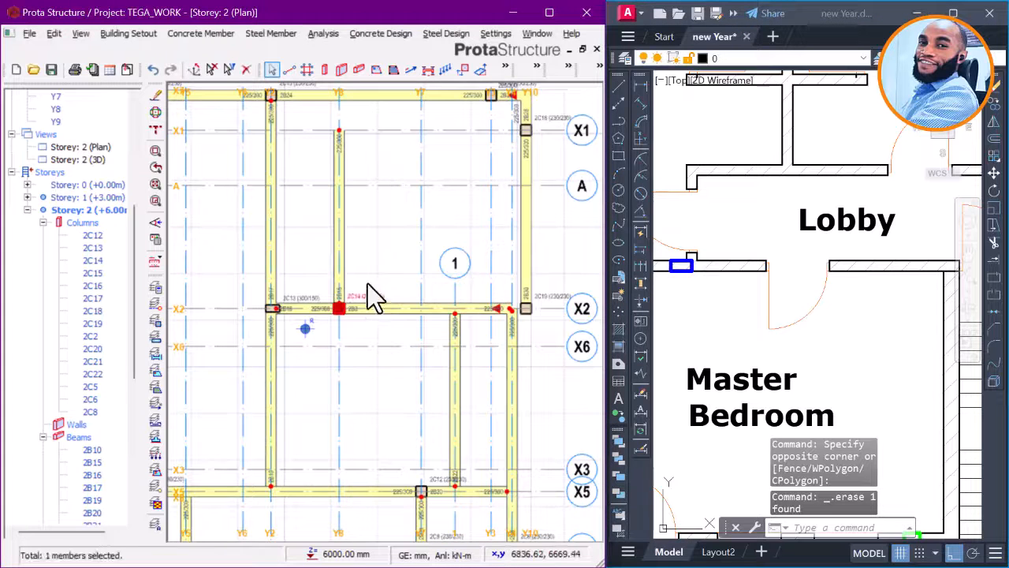
{"action": "key", "text": "Delete"}
{"action": "left_click", "coordinate": [321, 316]}
{"action": "key", "text": "Delete"}
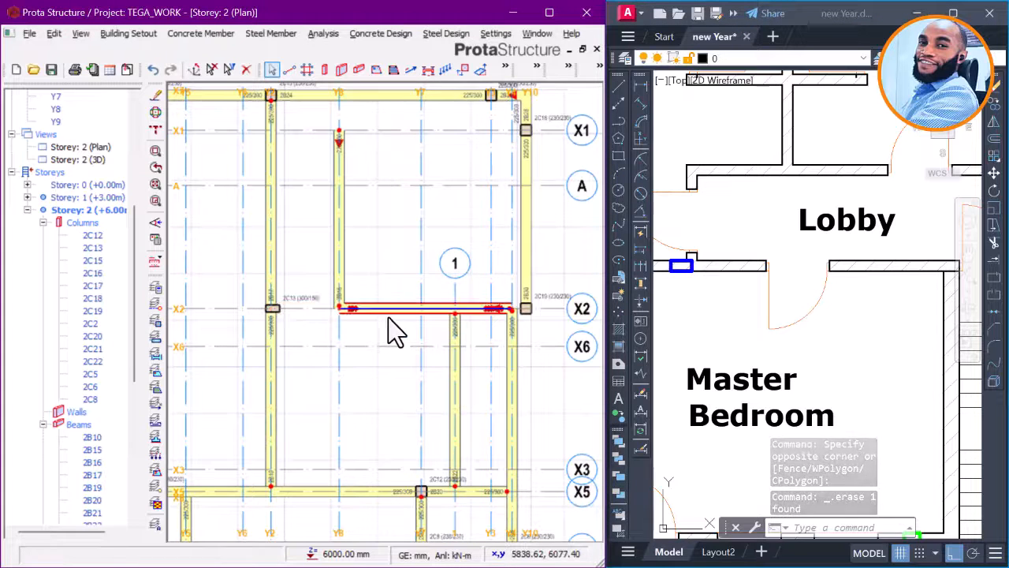
{"action": "left_click", "coordinate": [497, 314]}
{"action": "key", "text": "Delete"}
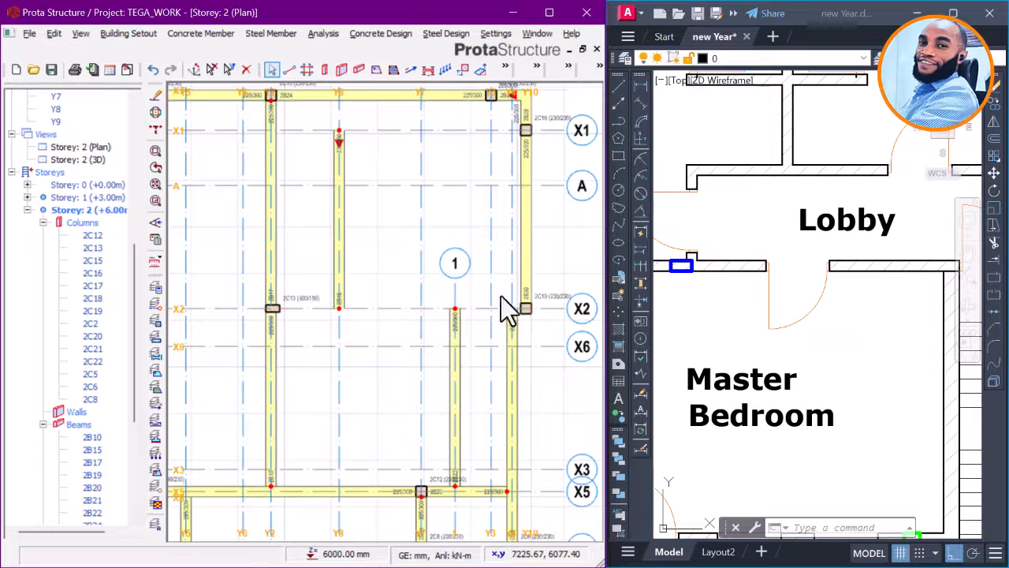
Step: Insert a 225/300 beam along X2 from column 2C13 to column 2C19 using the Y8 beam's properties, without splitting it at supporting spans
{"action": "left_click", "coordinate": [334, 266]}
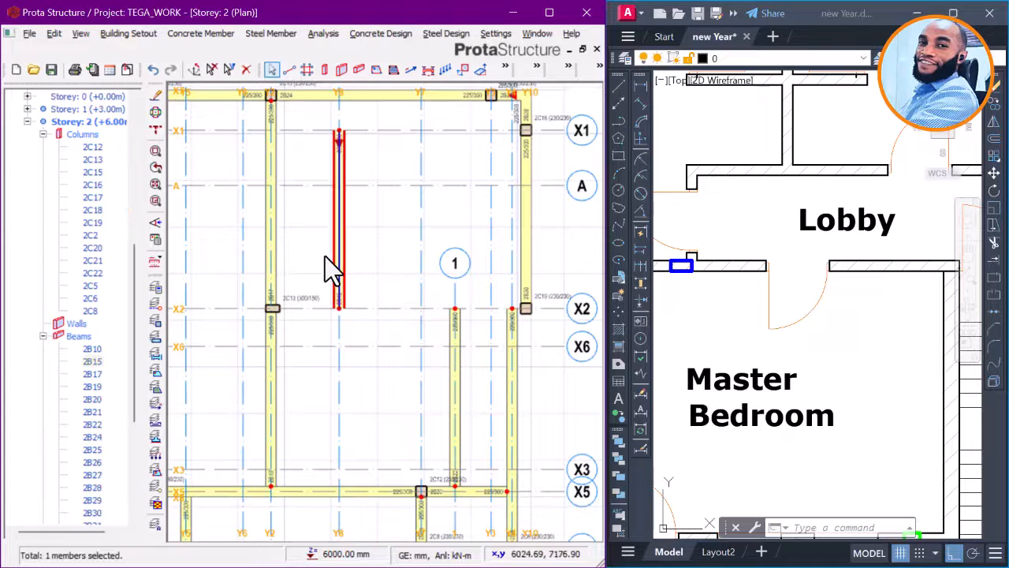
{"action": "right_click", "coordinate": [325, 255]}
{"action": "left_click", "coordinate": [354, 263]}
{"action": "scroll", "coordinate": [753, 314], "scroll_direction": "down", "scroll_amount": 5}
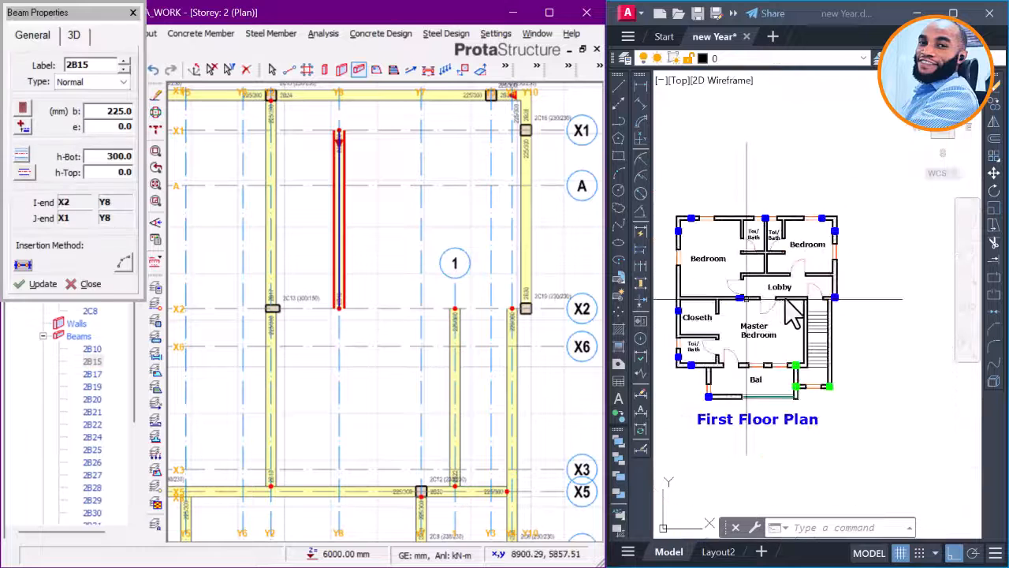
{"action": "scroll", "coordinate": [752, 314], "scroll_direction": "up", "scroll_amount": 4}
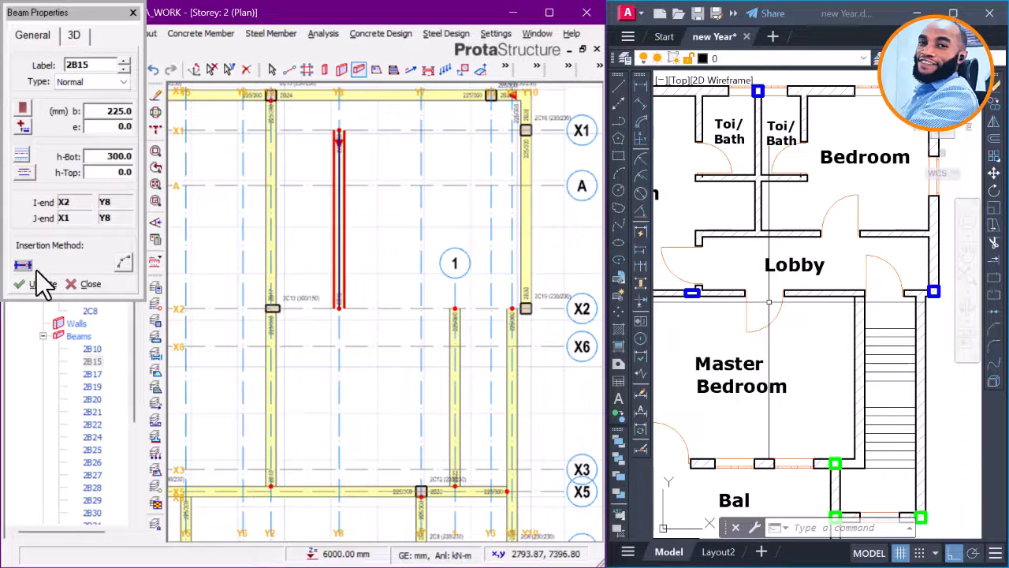
{"action": "scroll", "coordinate": [268, 314], "scroll_direction": "up", "scroll_amount": 4}
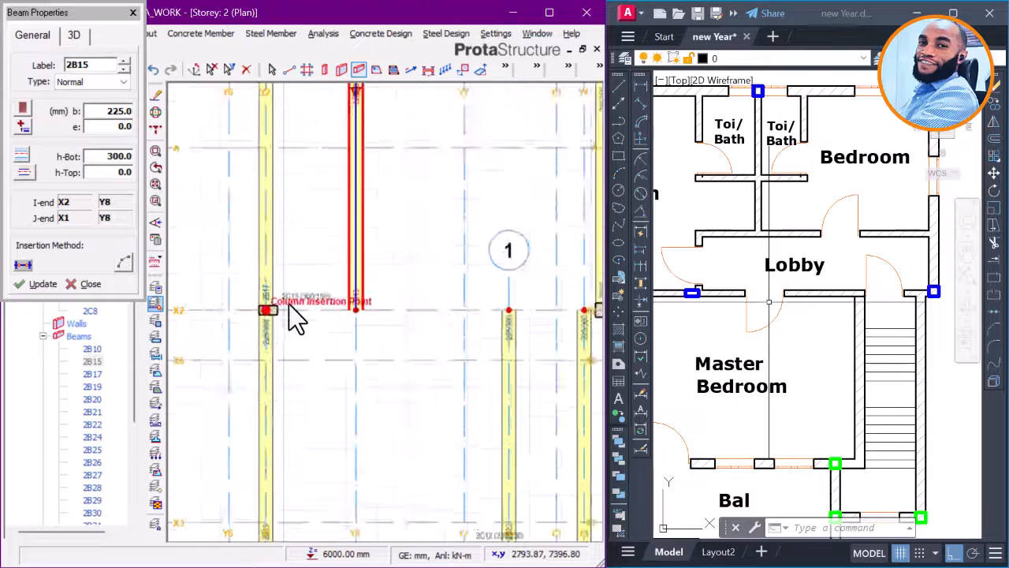
{"action": "scroll", "coordinate": [247, 315], "scroll_direction": "down", "scroll_amount": 2}
{"action": "scroll", "coordinate": [478, 319], "scroll_direction": "down", "scroll_amount": 3}
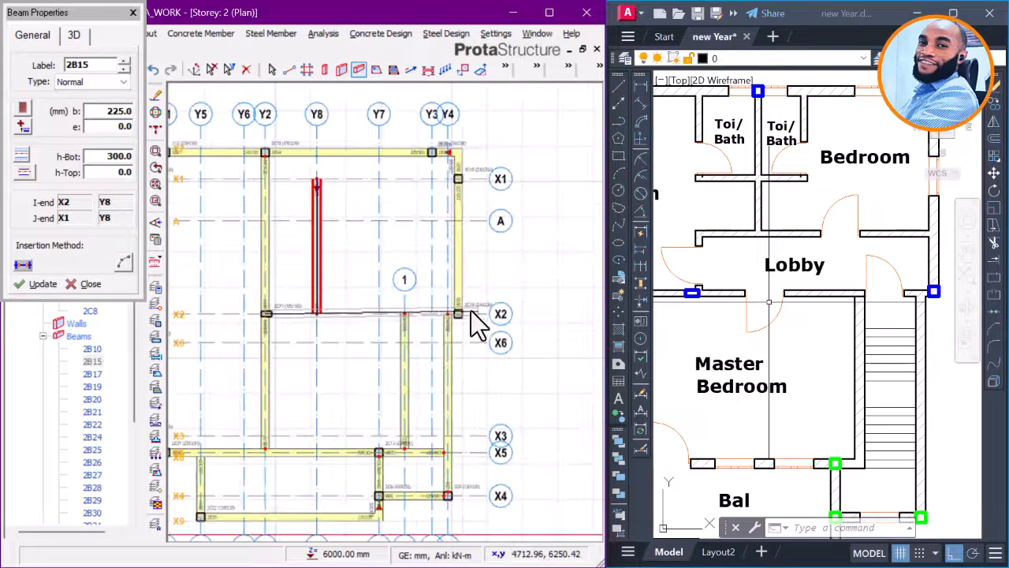
{"action": "scroll", "coordinate": [450, 319], "scroll_direction": "up", "scroll_amount": 3}
{"action": "left_click", "coordinate": [451, 320]}
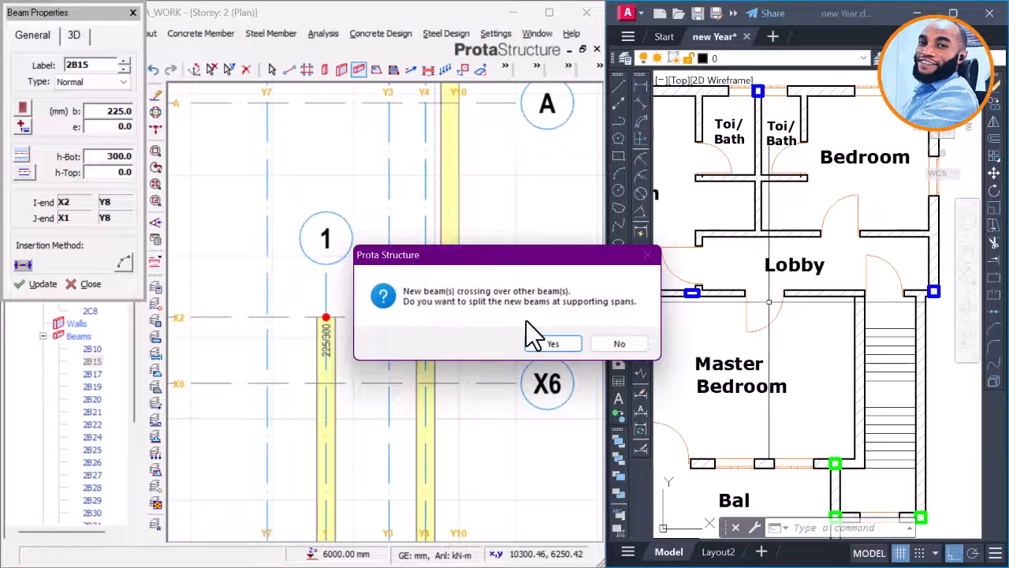
{"action": "left_click", "coordinate": [620, 345]}
{"action": "scroll", "coordinate": [520, 368], "scroll_direction": "down", "scroll_amount": 3}
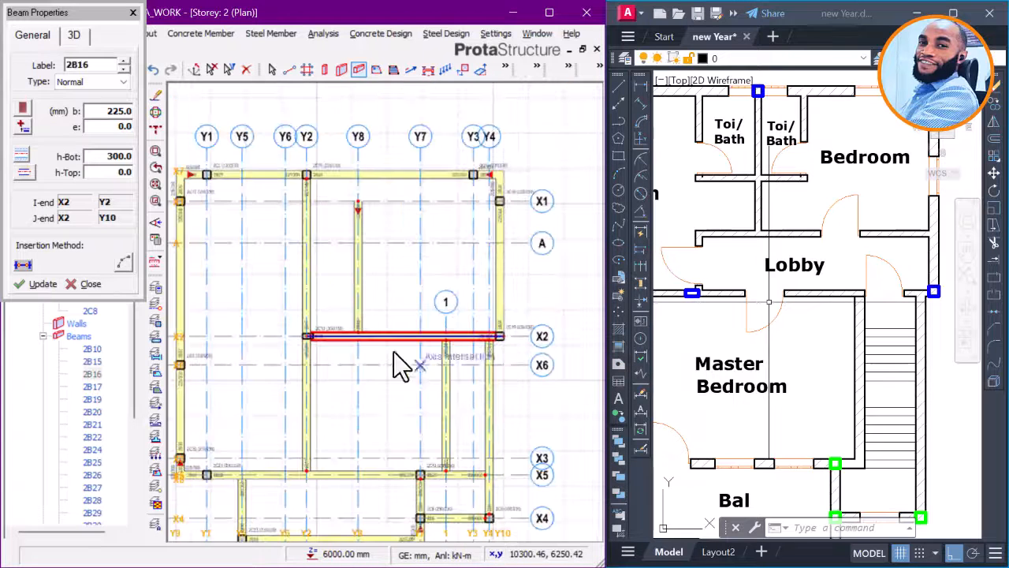
Step: Set the width of the new beam along X2 to 150 mm
{"action": "scroll", "coordinate": [331, 343], "scroll_direction": "up", "scroll_amount": 6}
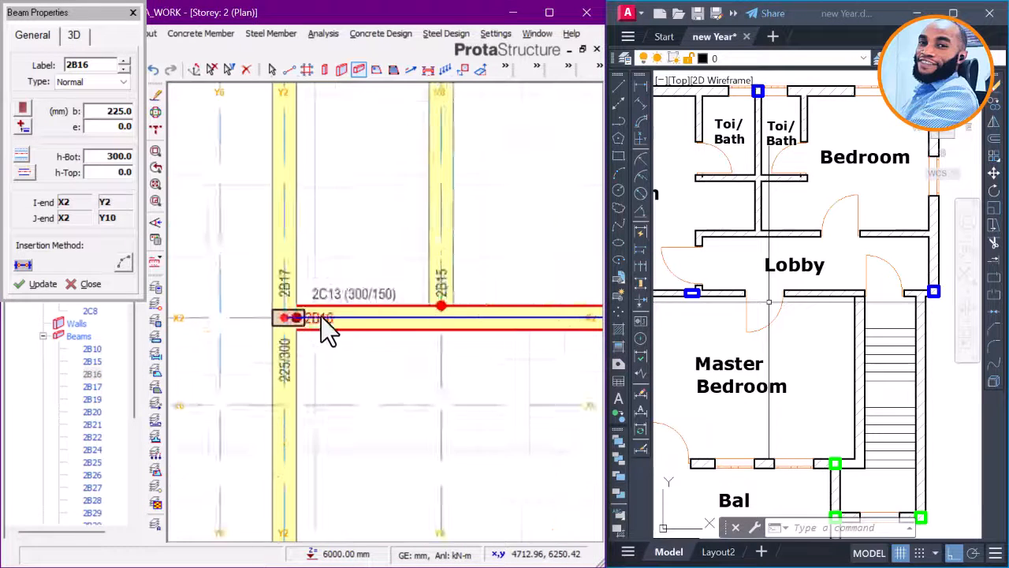
{"action": "scroll", "coordinate": [321, 327], "scroll_direction": "down", "scroll_amount": 2}
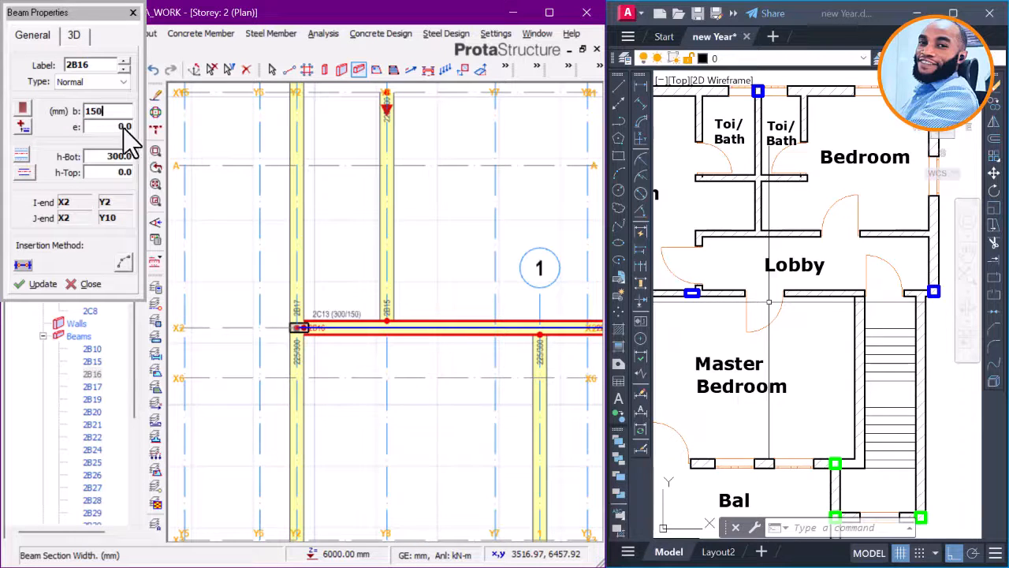
{"action": "left_click", "coordinate": [42, 284]}
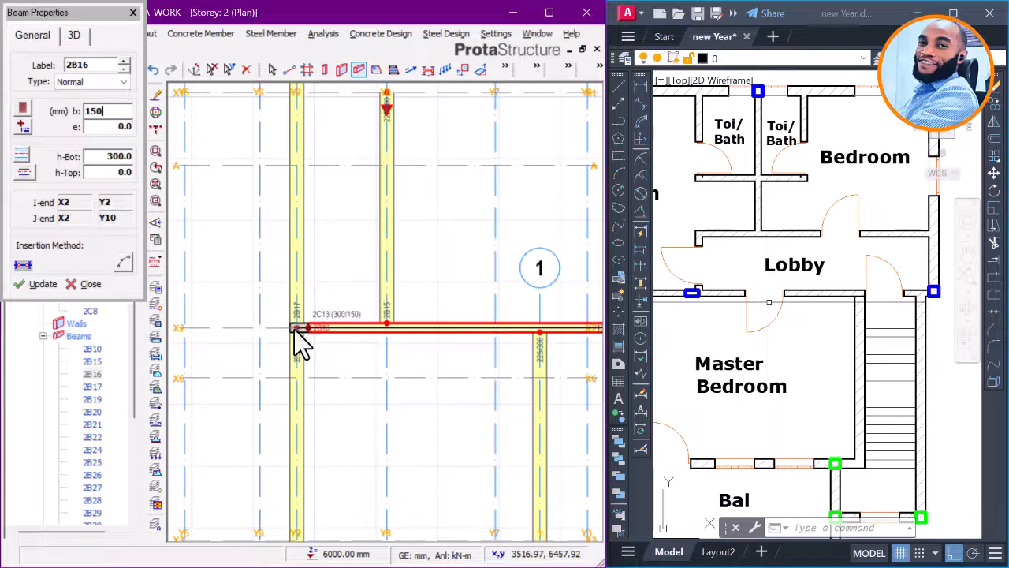
{"action": "key", "text": "Escape"}
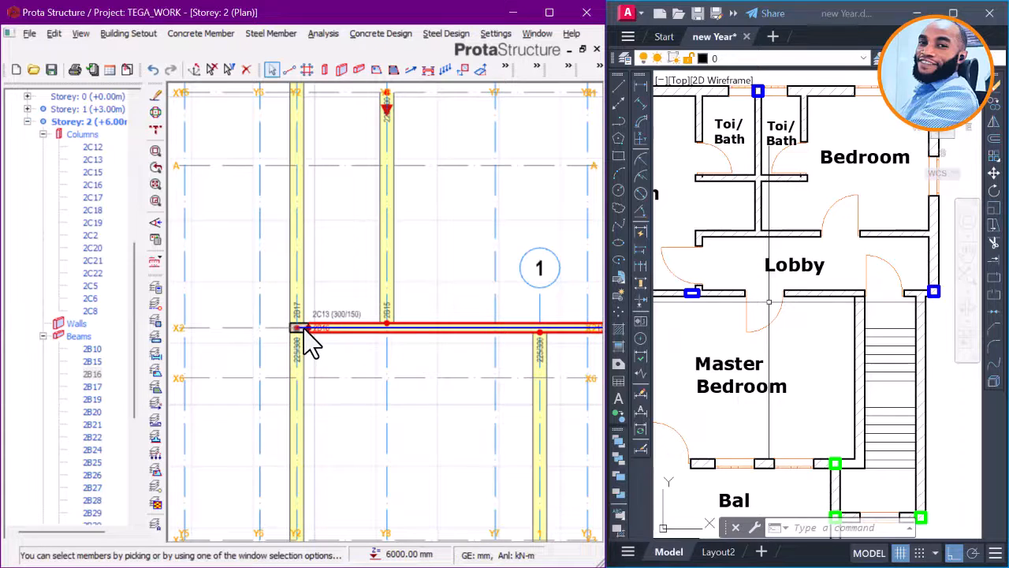
Step: Set the width of the beam along X2 between columns 2C13 and 2C19 to 255 mm
{"action": "scroll", "coordinate": [308, 340], "scroll_direction": "up", "scroll_amount": 4}
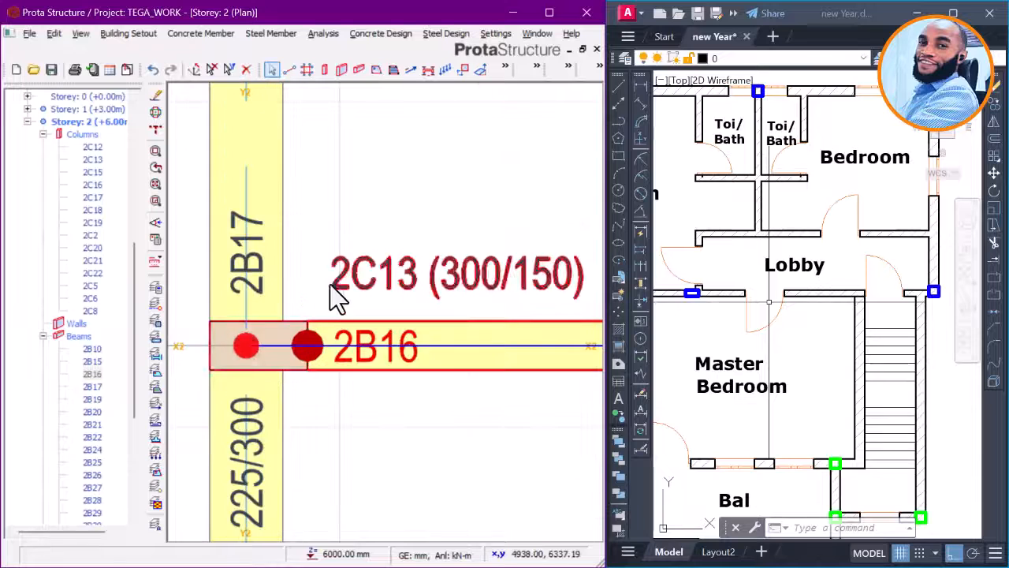
{"action": "left_click", "coordinate": [337, 297]}
{"action": "scroll", "coordinate": [319, 268], "scroll_direction": "down", "scroll_amount": 5}
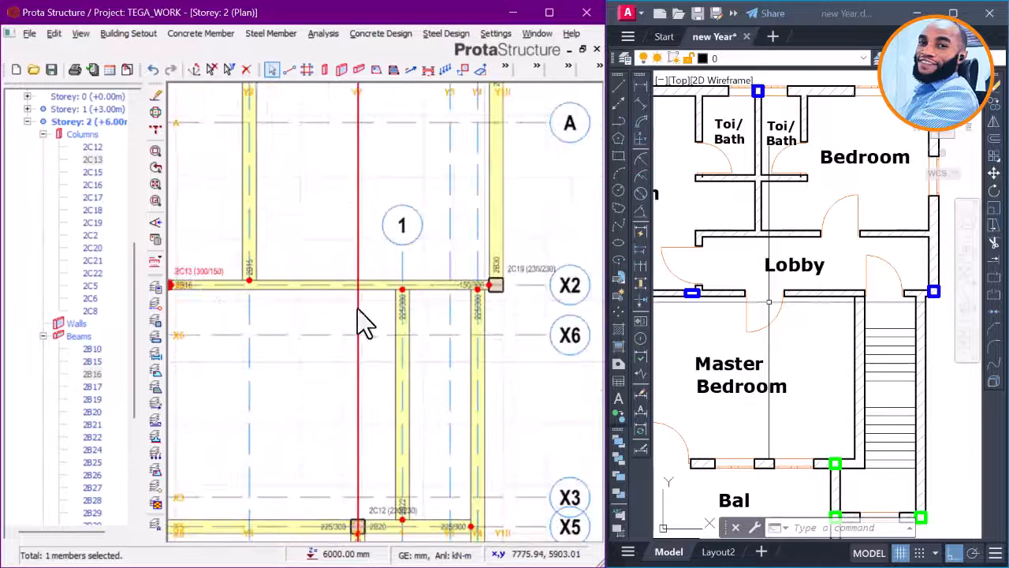
{"action": "middle_click_drag", "start_coordinate": [413, 313], "coordinate": [494, 310]}
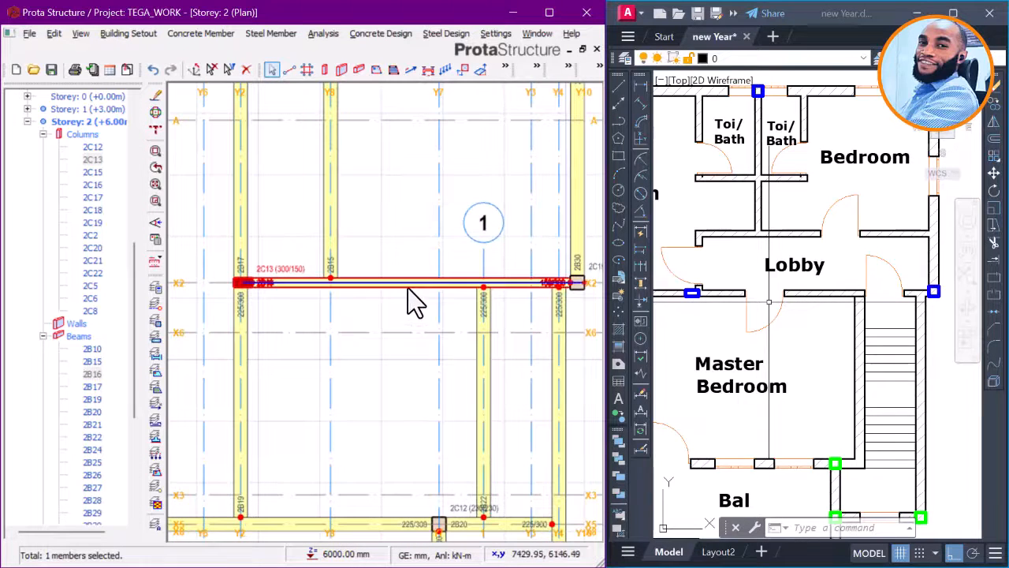
{"action": "mouse_move", "coordinate": [407, 288]}
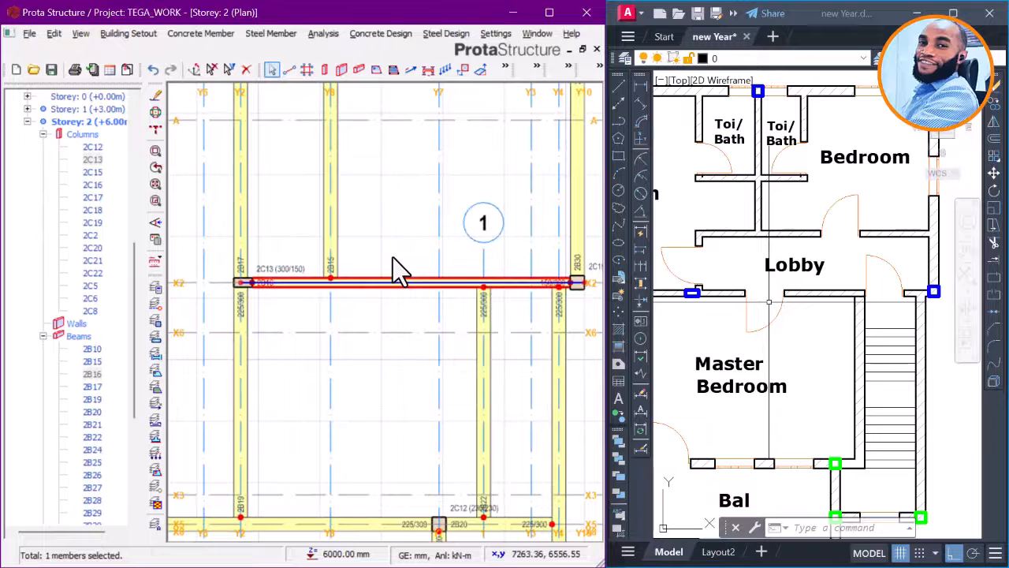
{"action": "right_click", "coordinate": [394, 256]}
{"action": "left_click", "coordinate": [410, 261]}
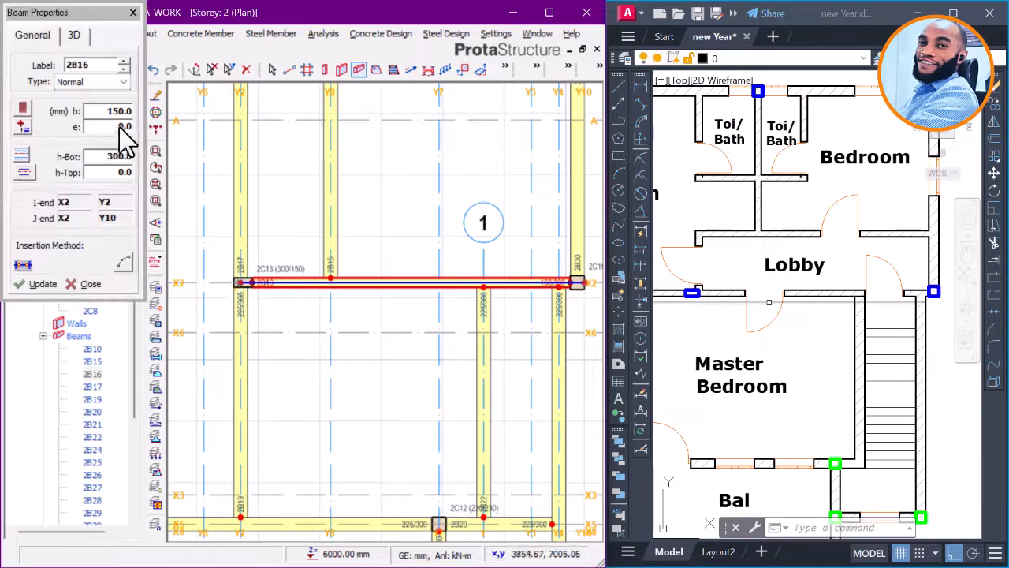
{"action": "double_click", "coordinate": [129, 126]}
{"action": "double_click", "coordinate": [119, 112]}
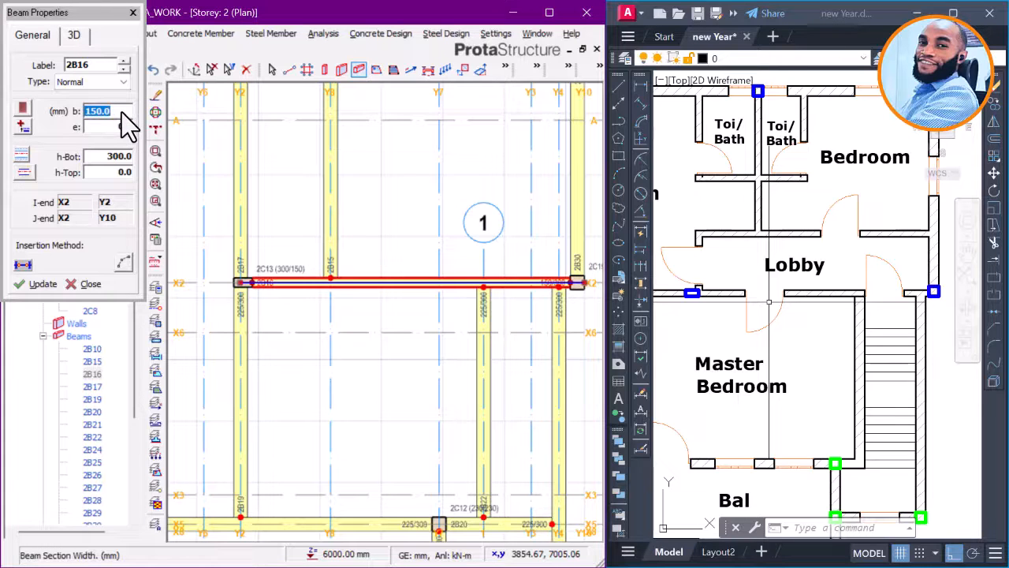
{"action": "type", "text": "255"}
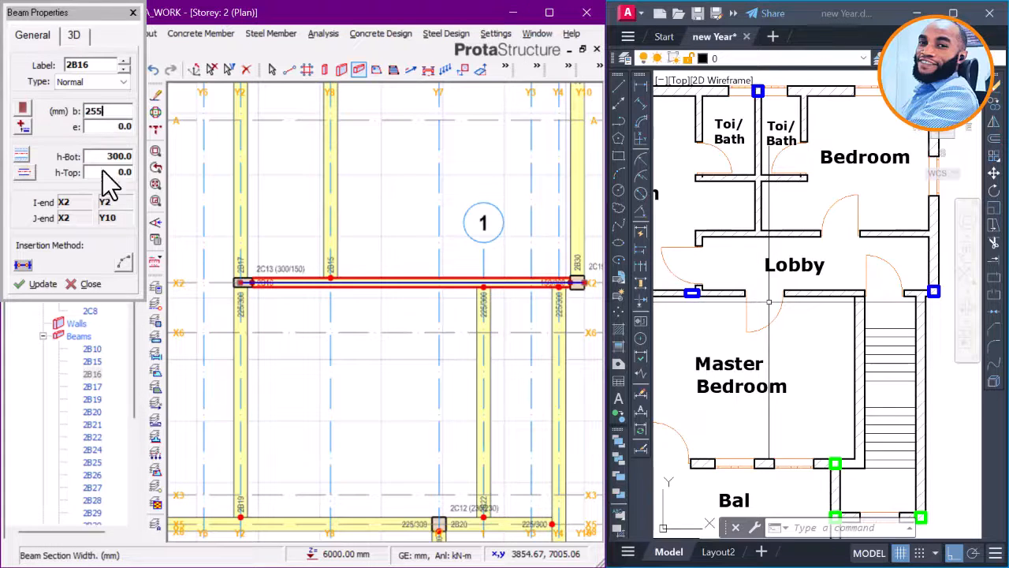
{"action": "left_click", "coordinate": [41, 284]}
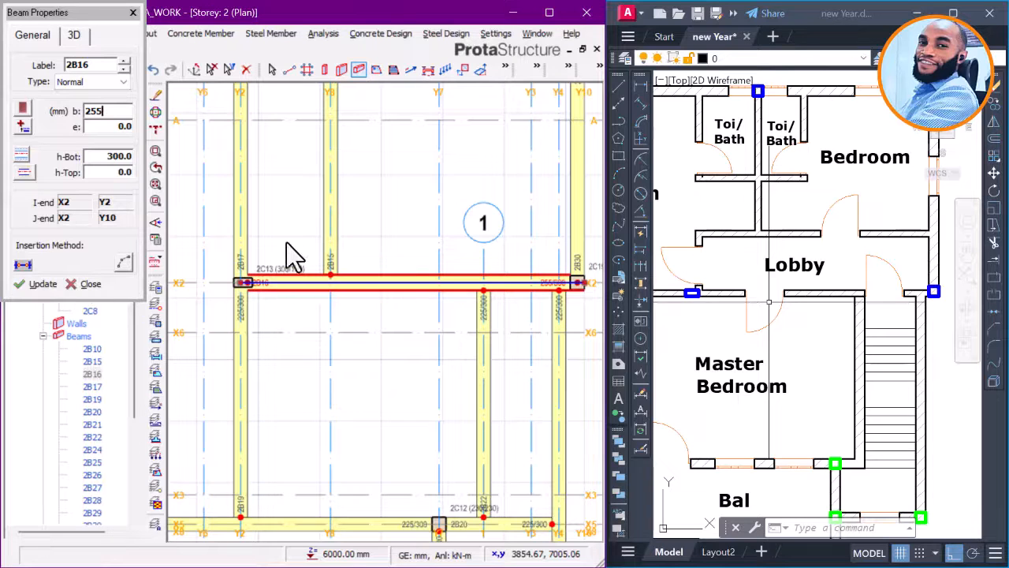
{"action": "key", "text": "Escape"}
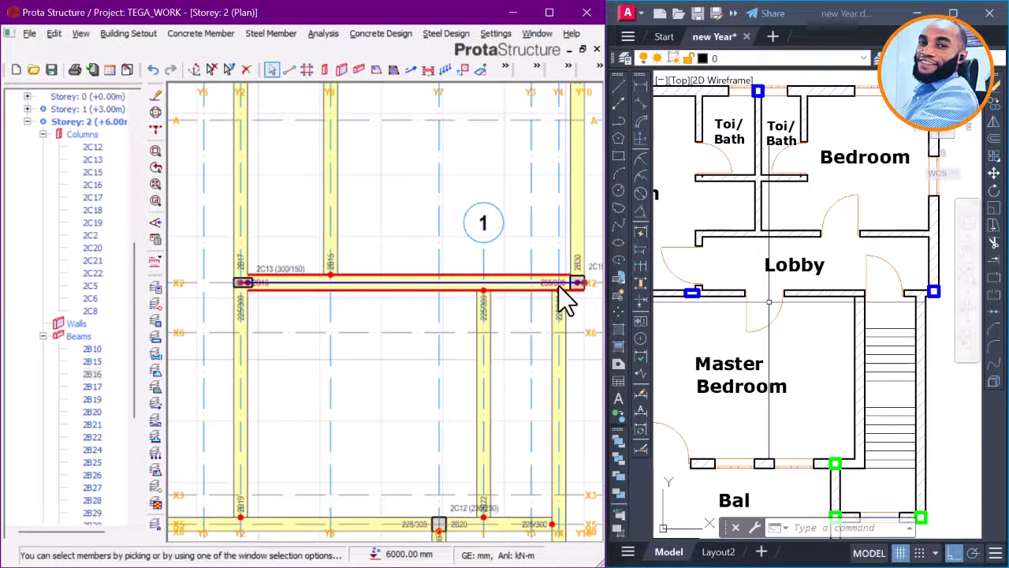
Step: Switch to AutoCAD and undo the erasure of the red column marker beside the master bedroom doorway
{"action": "scroll", "coordinate": [473, 280], "scroll_direction": "down", "scroll_amount": 6}
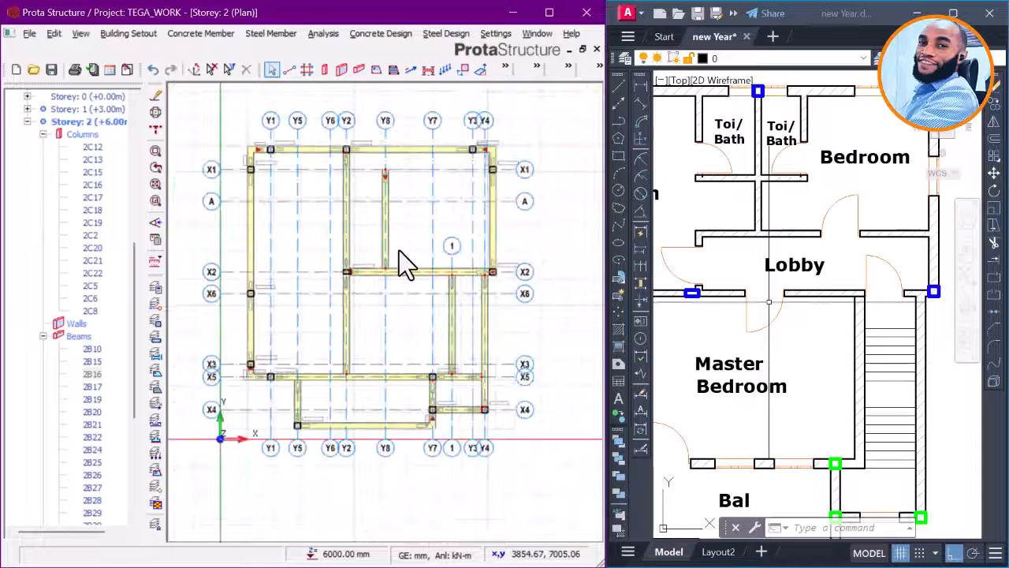
{"action": "scroll", "coordinate": [717, 282], "scroll_direction": "down", "scroll_amount": 2}
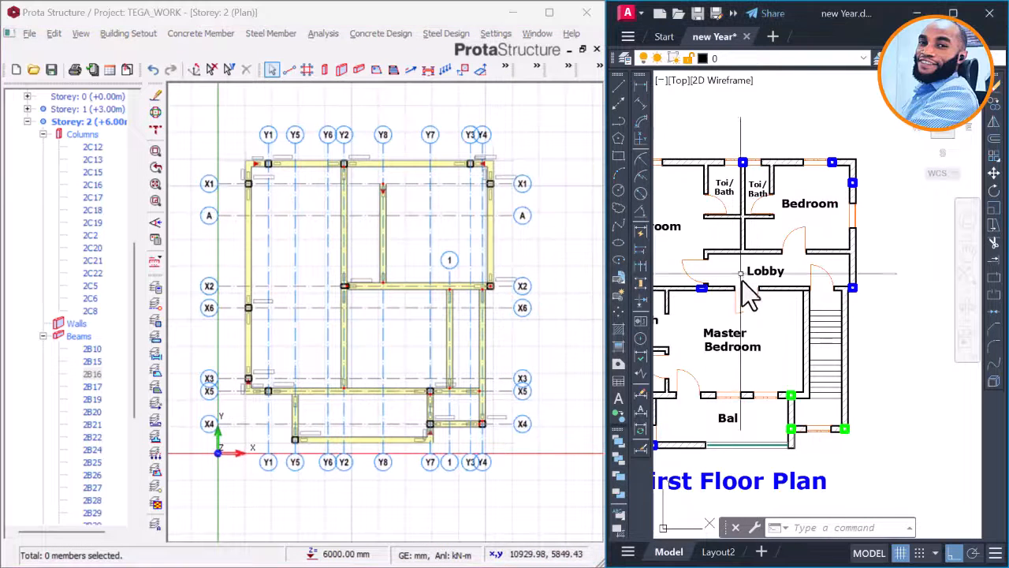
{"action": "scroll", "coordinate": [742, 282], "scroll_direction": "up", "scroll_amount": 4}
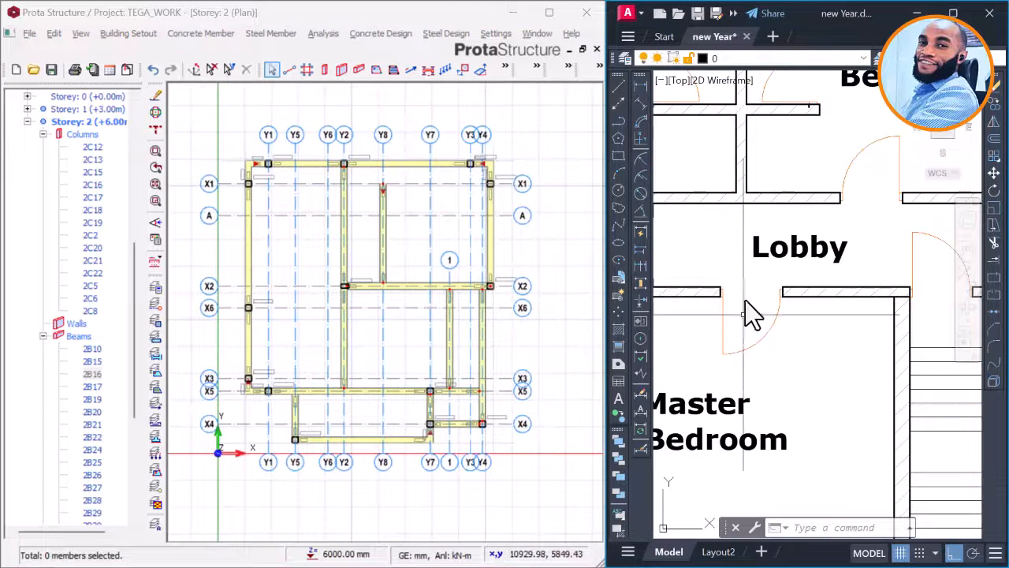
{"action": "left_click", "coordinate": [744, 297]}
{"action": "left_click", "coordinate": [744, 298]}
{"action": "key", "text": "ctrl+z"}
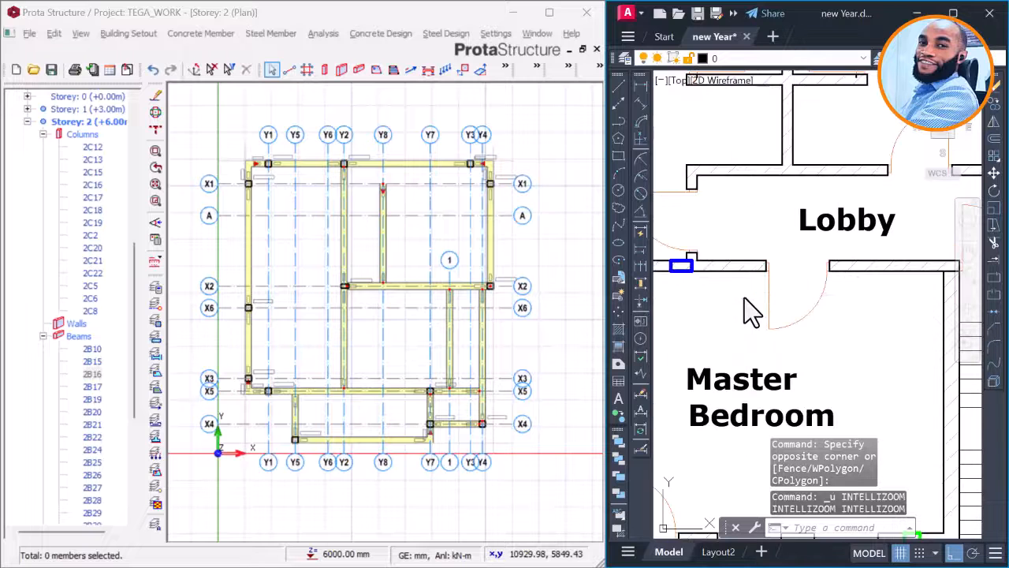
{"action": "key", "text": "ctrl+z"}
{"action": "middle_click_drag", "start_coordinate": [789, 263], "coordinate": [770, 275]}
{"action": "scroll", "coordinate": [771, 274], "scroll_direction": "down", "scroll_amount": 2}
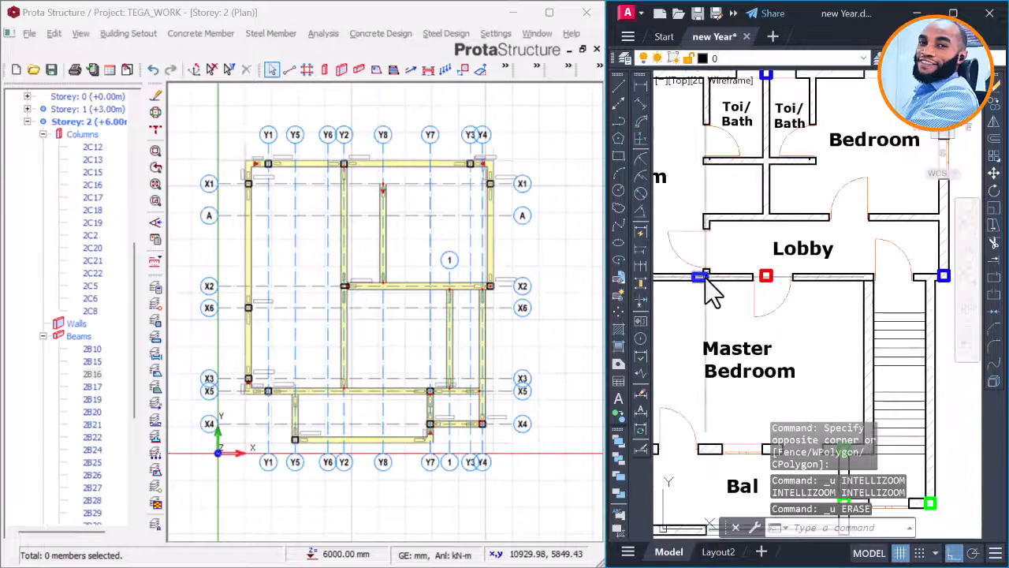
Step: Erase the restored red column marker on the wall between the lobby and the master bedroom
{"action": "left_click", "coordinate": [769, 278]}
{"action": "type", "text": "E"}
{"action": "key", "text": "Return"}
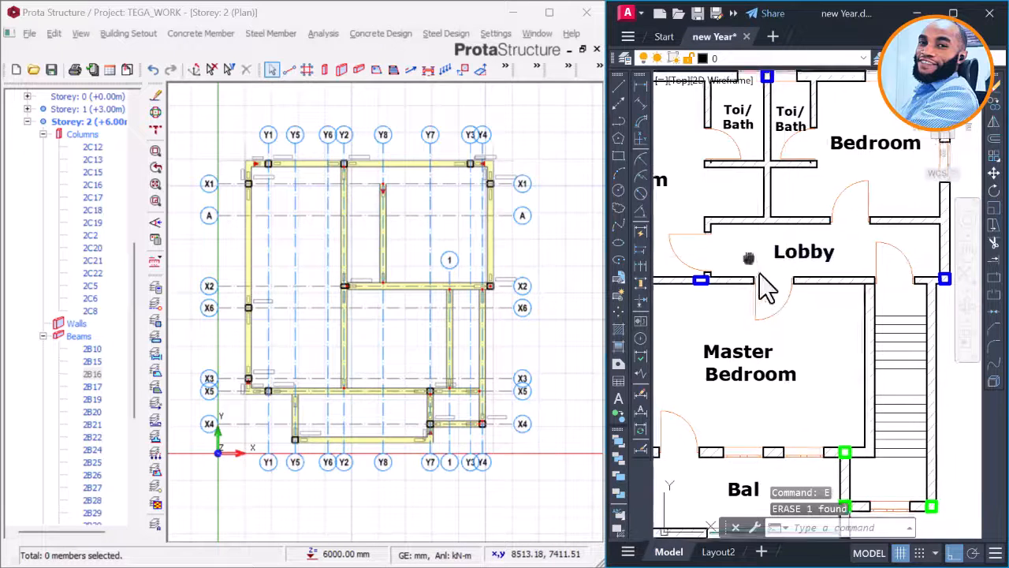
{"action": "middle_click_drag", "start_coordinate": [766, 286], "coordinate": [787, 321]}
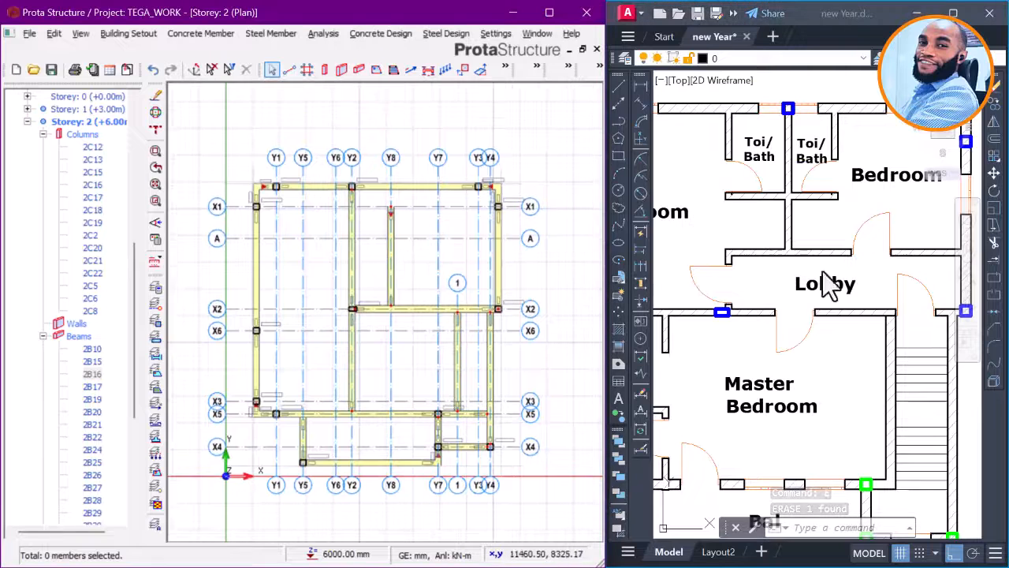
Step: Return to ProtaStructure and delete the beam along Y8 between X1 and X2
{"action": "scroll", "coordinate": [830, 279], "scroll_direction": "down", "scroll_amount": 2}
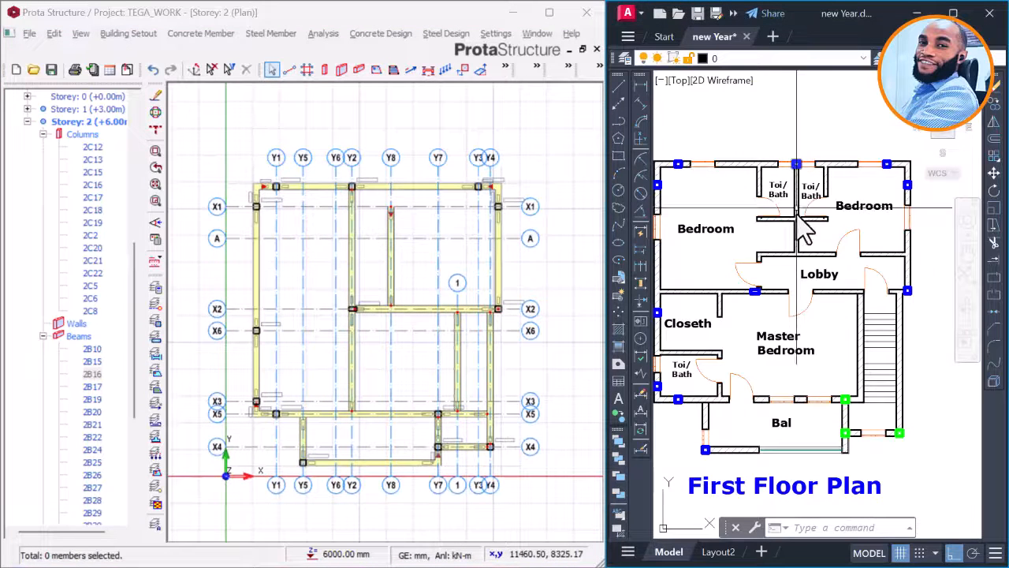
{"action": "left_click", "coordinate": [402, 253]}
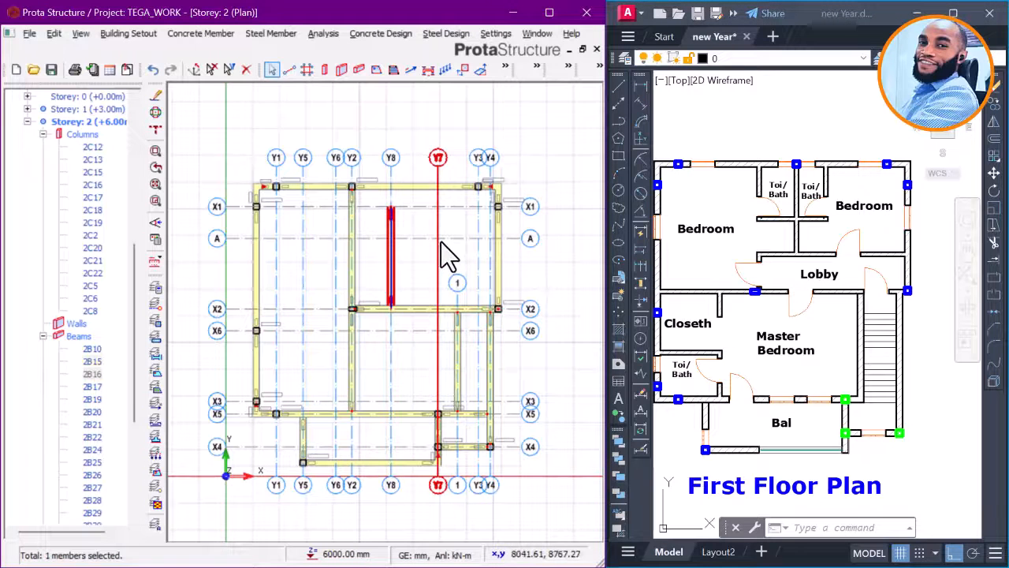
{"action": "key", "text": "Delete"}
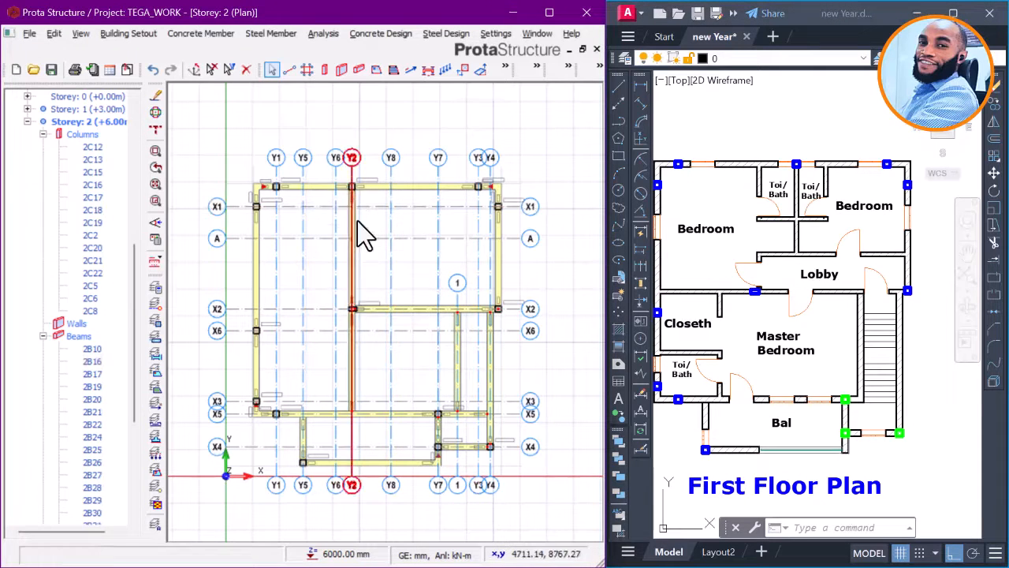
Step: Add a 255 x 300 mm beam along X2 between Y9 and column 2C13 at Y2, reusing the properties of the neighbouring X2 beam
{"action": "scroll", "coordinate": [363, 241], "scroll_direction": "up", "scroll_amount": 1}
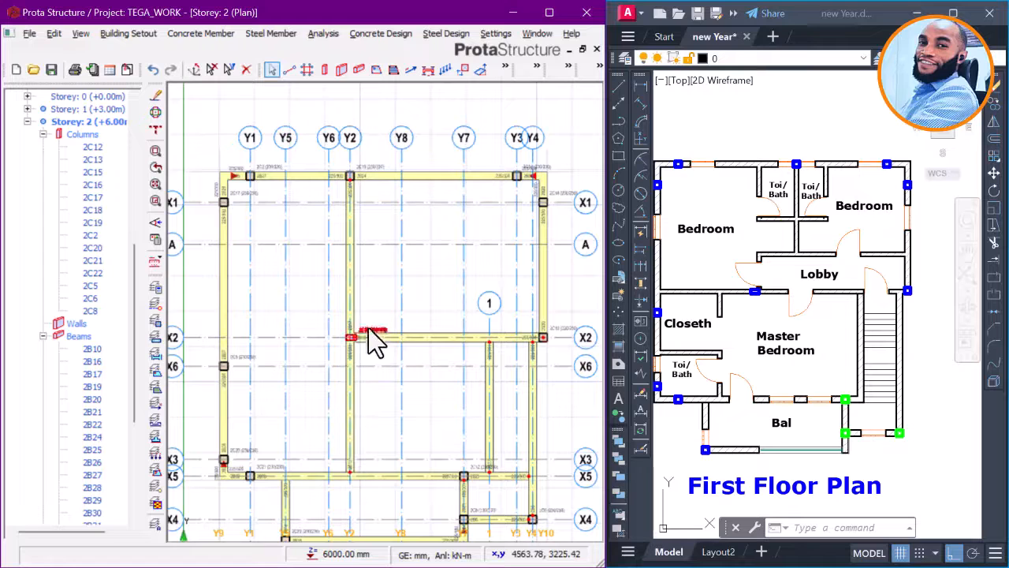
{"action": "scroll", "coordinate": [387, 307], "scroll_direction": "down", "scroll_amount": 3}
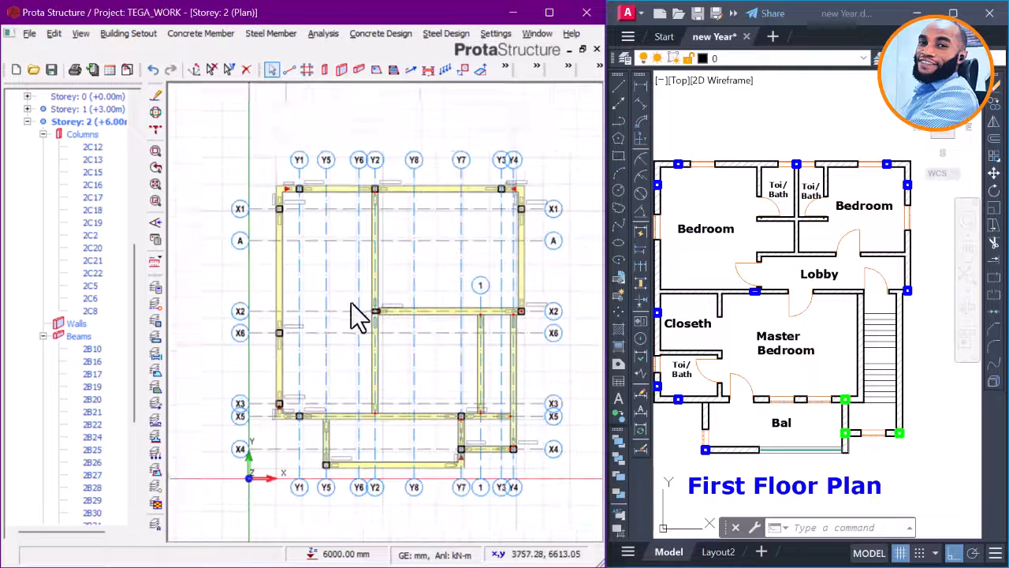
{"action": "scroll", "coordinate": [396, 314], "scroll_direction": "up", "scroll_amount": 1}
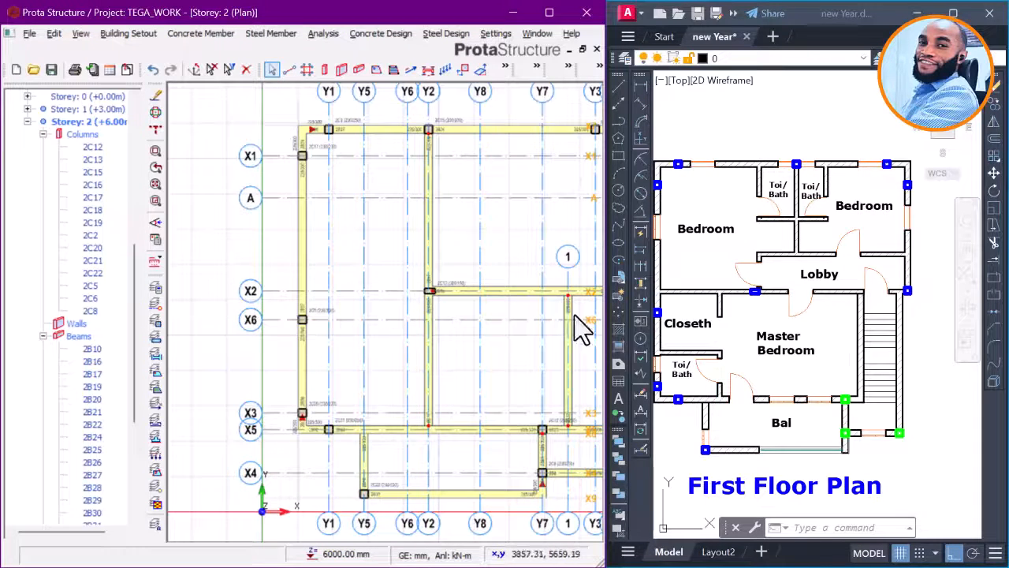
{"action": "scroll", "coordinate": [757, 320], "scroll_direction": "down", "scroll_amount": 2}
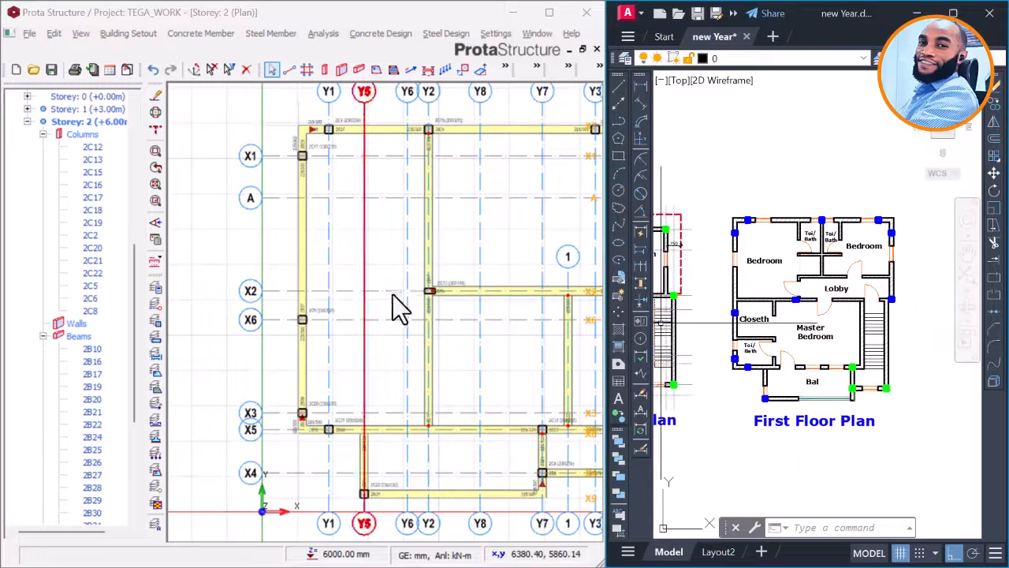
{"action": "scroll", "coordinate": [392, 294], "scroll_direction": "up", "scroll_amount": 2}
{"action": "left_click", "coordinate": [477, 290]}
{"action": "right_click", "coordinate": [514, 245]}
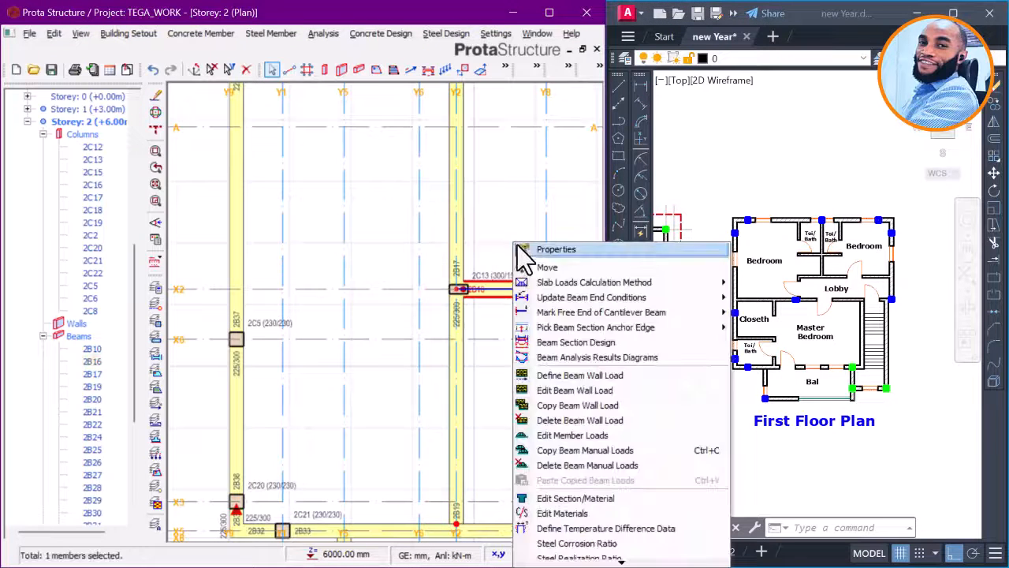
{"action": "left_click", "coordinate": [525, 249]}
{"action": "scroll", "coordinate": [741, 320], "scroll_direction": "up", "scroll_amount": 4}
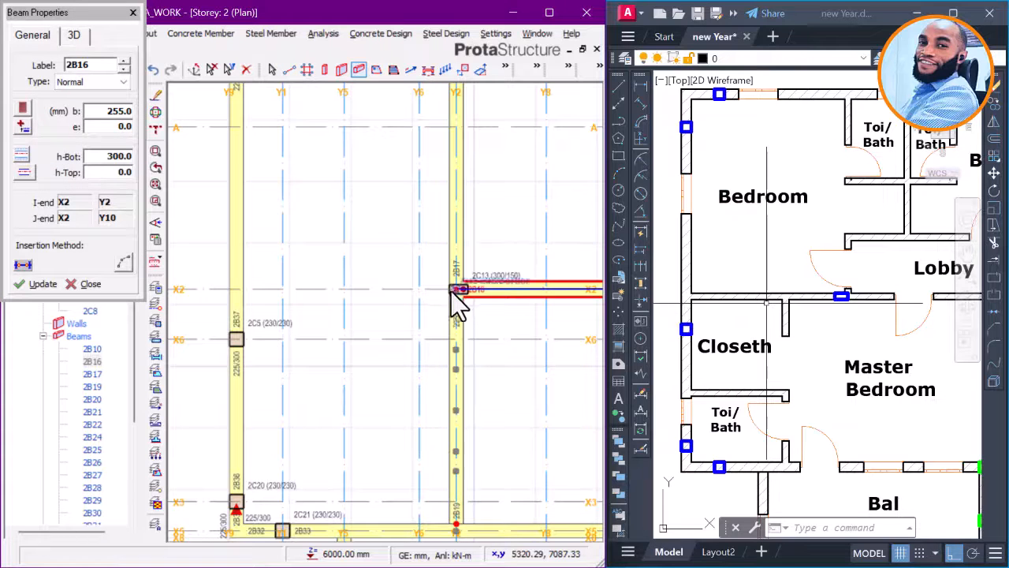
{"action": "scroll", "coordinate": [459, 301], "scroll_direction": "up", "scroll_amount": 3}
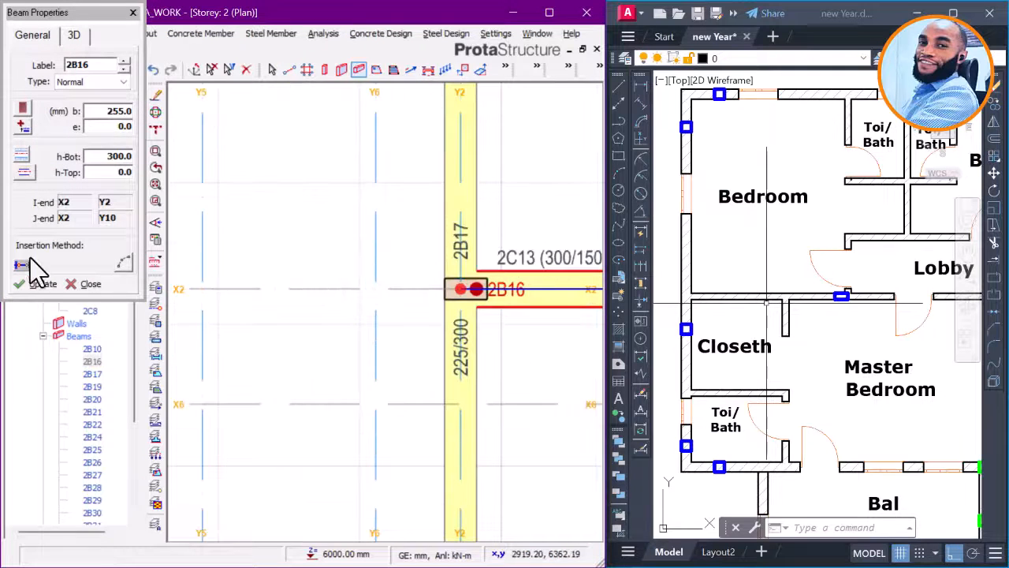
{"action": "left_click", "coordinate": [466, 298]}
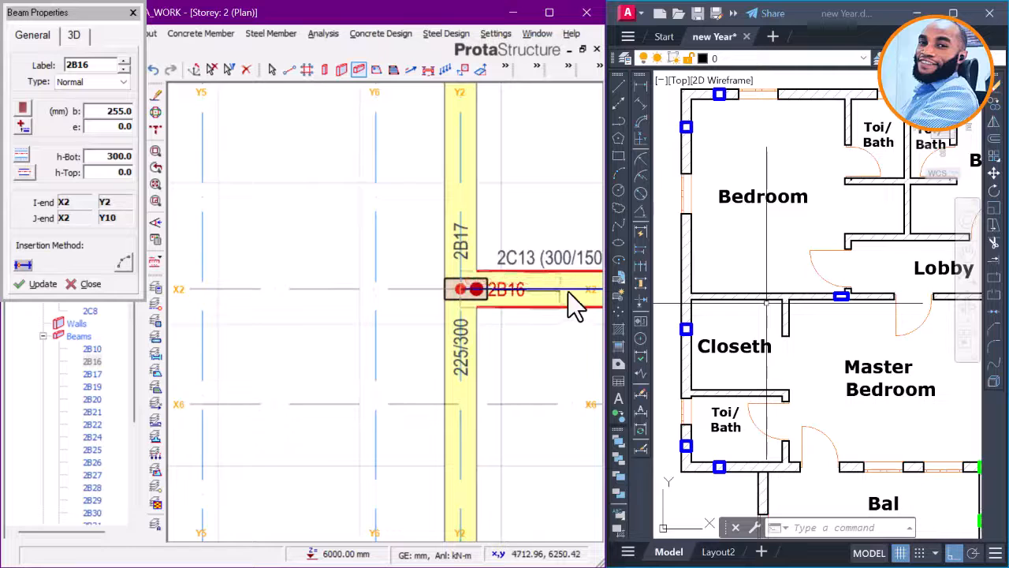
{"action": "scroll", "coordinate": [579, 304], "scroll_direction": "down", "scroll_amount": 2}
{"action": "scroll", "coordinate": [299, 297], "scroll_direction": "up", "scroll_amount": 2}
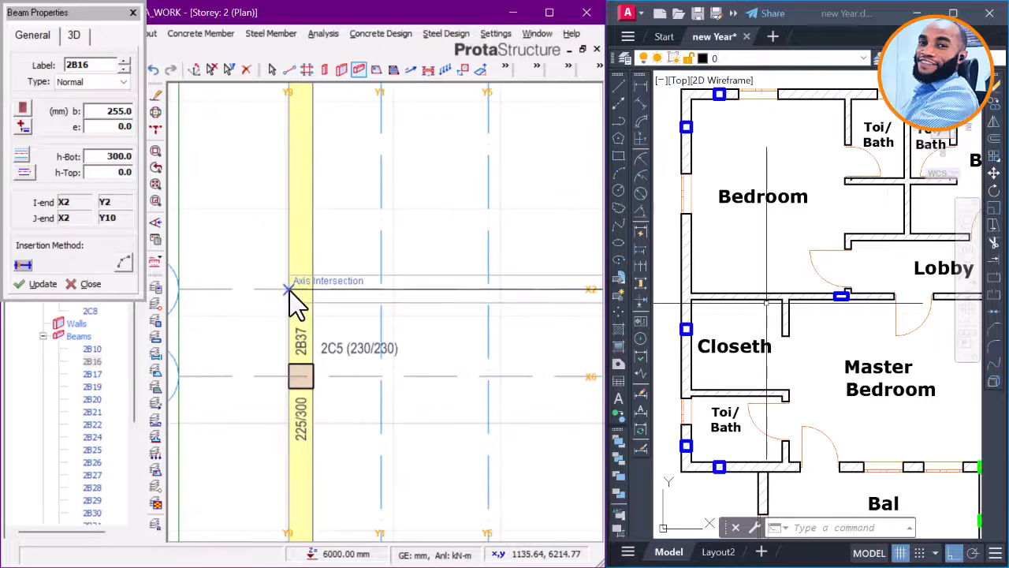
{"action": "left_click", "coordinate": [291, 294]}
{"action": "scroll", "coordinate": [284, 272], "scroll_direction": "down", "scroll_amount": 3}
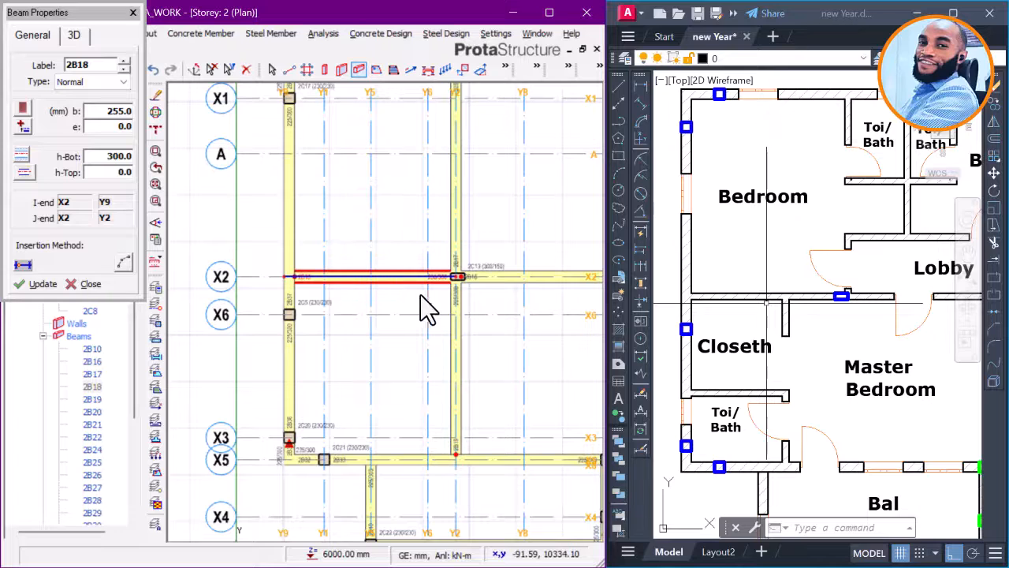
{"action": "key", "text": "Escape"}
Step: Try to remove the hinge at the 2C13 end of the X2 beam towards 2C19, updating end conditions for the selected beam only
{"action": "scroll", "coordinate": [483, 268], "scroll_direction": "up", "scroll_amount": 3}
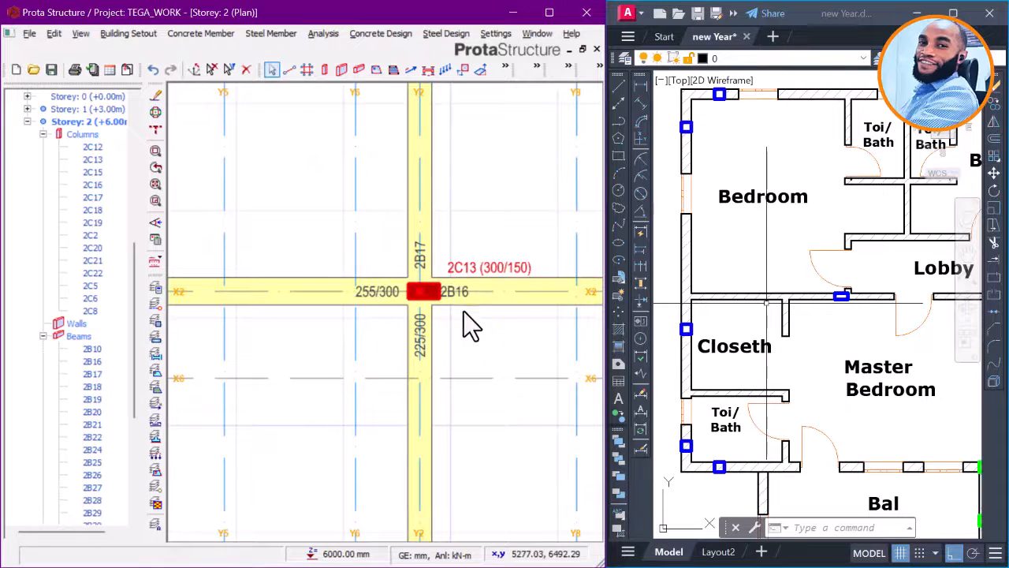
{"action": "left_click", "coordinate": [505, 301]}
{"action": "right_click", "coordinate": [505, 229]}
{"action": "mouse_move", "coordinate": [563, 271]}
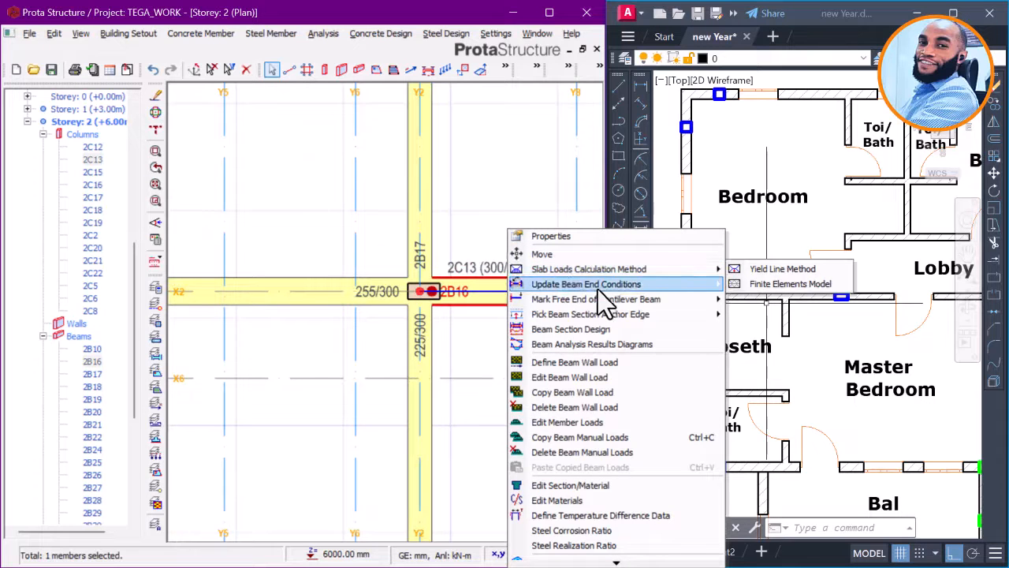
{"action": "mouse_move", "coordinate": [615, 286]}
{"action": "left_click", "coordinate": [777, 316]}
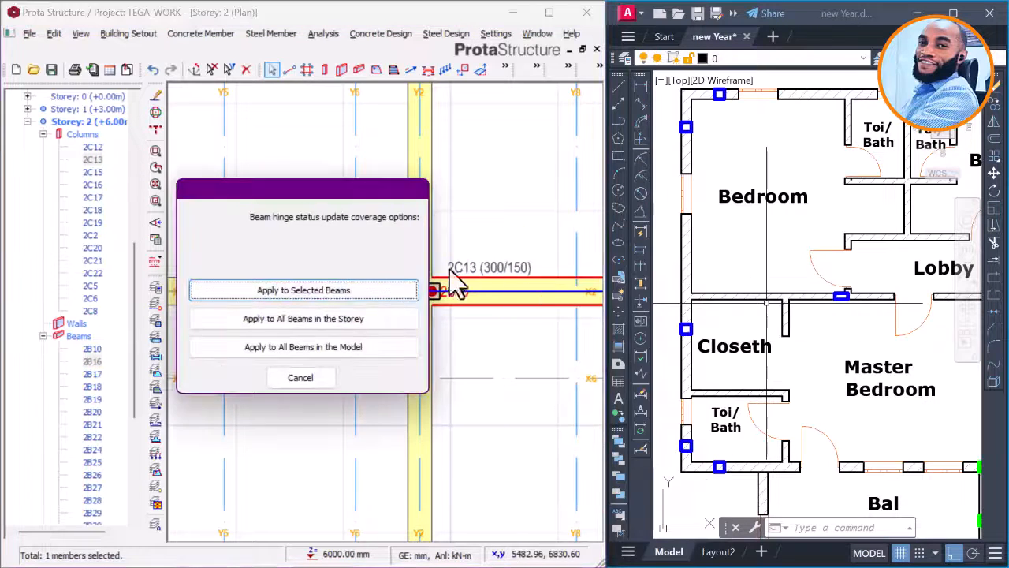
{"action": "left_click", "coordinate": [352, 288]}
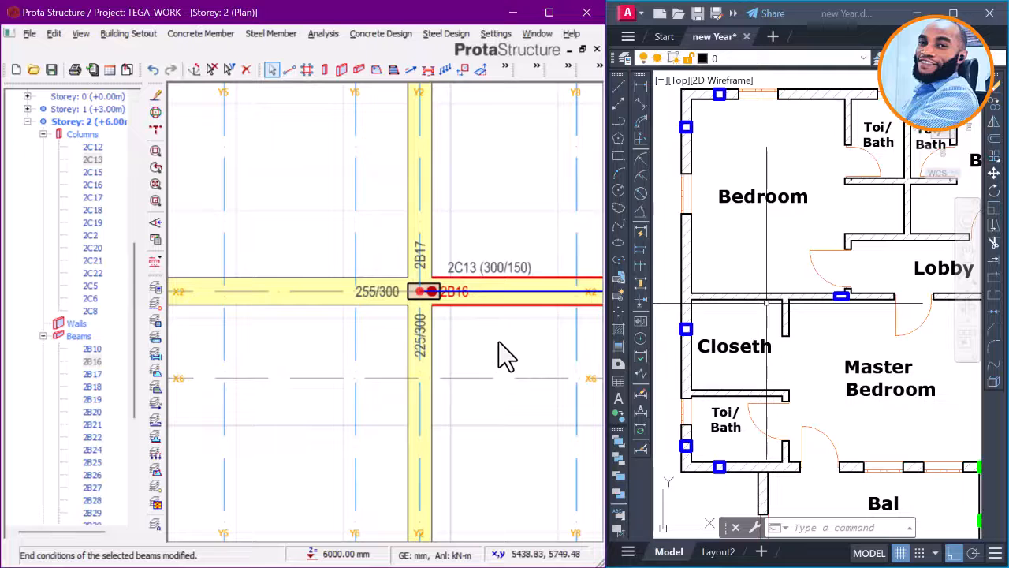
{"action": "scroll", "coordinate": [398, 335], "scroll_direction": "down", "scroll_amount": 5}
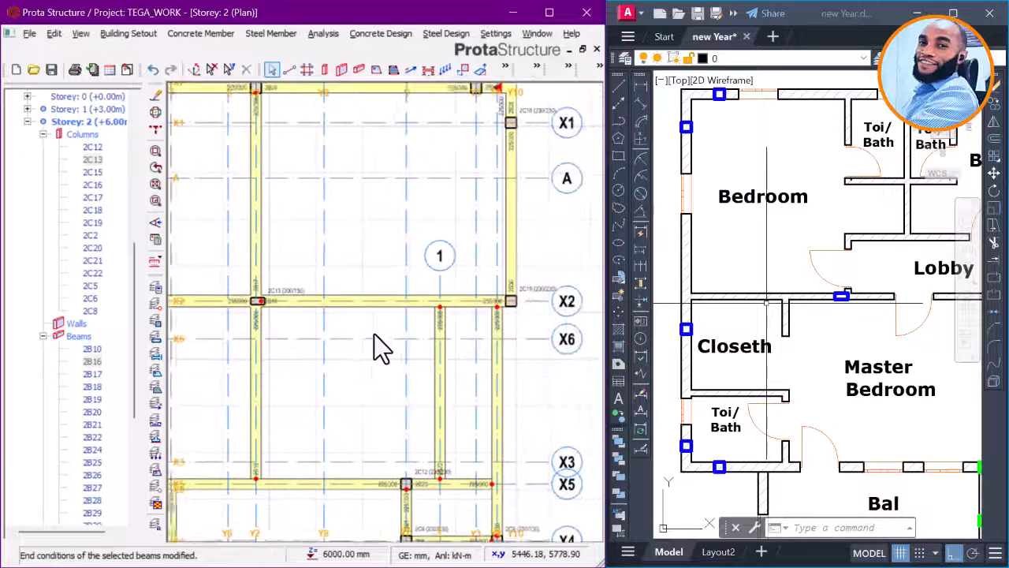
Step: Choose another end condition for the X2 beam between 2C13 and 2C19 that fixes its 2C13 end, applied to the selected beam only
{"action": "left_click", "coordinate": [403, 304]}
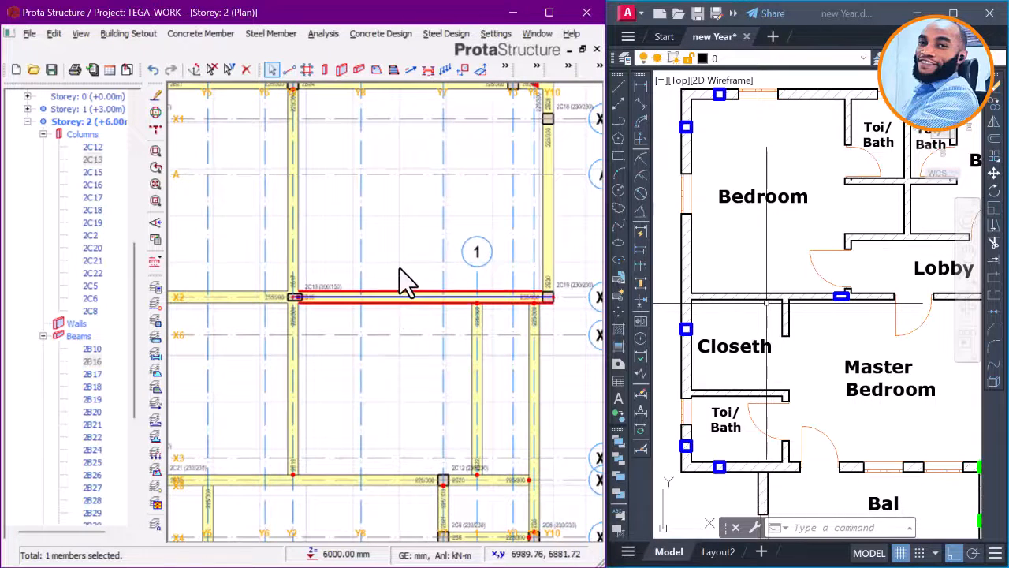
{"action": "right_click", "coordinate": [404, 268]}
{"action": "mouse_move", "coordinate": [566, 335]}
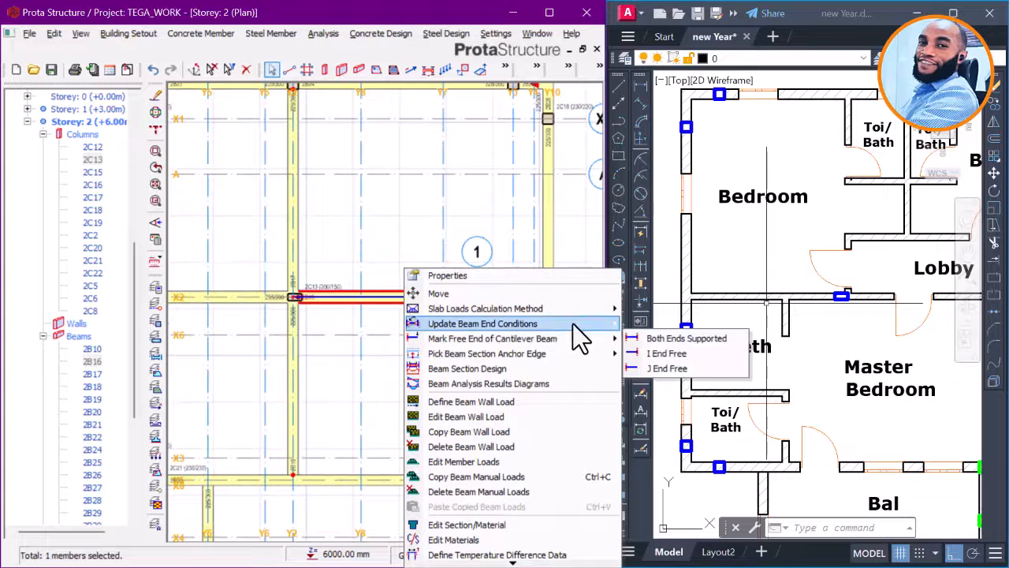
{"action": "left_click", "coordinate": [677, 368]}
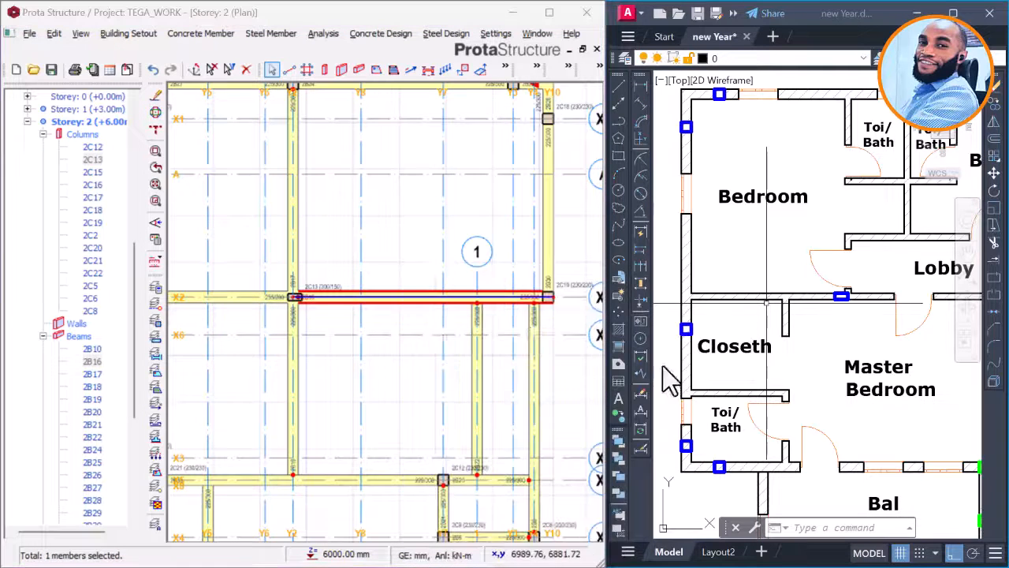
{"action": "left_click", "coordinate": [349, 293]}
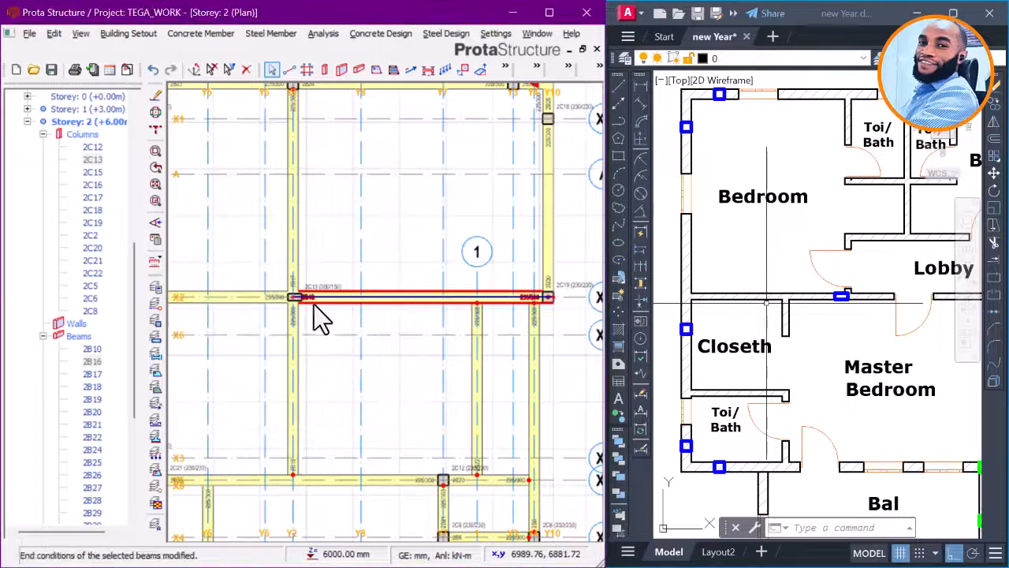
{"action": "scroll", "coordinate": [300, 304], "scroll_direction": "up", "scroll_amount": 4}
{"action": "left_click", "coordinate": [369, 334]}
{"action": "scroll", "coordinate": [382, 326], "scroll_direction": "down", "scroll_amount": 3}
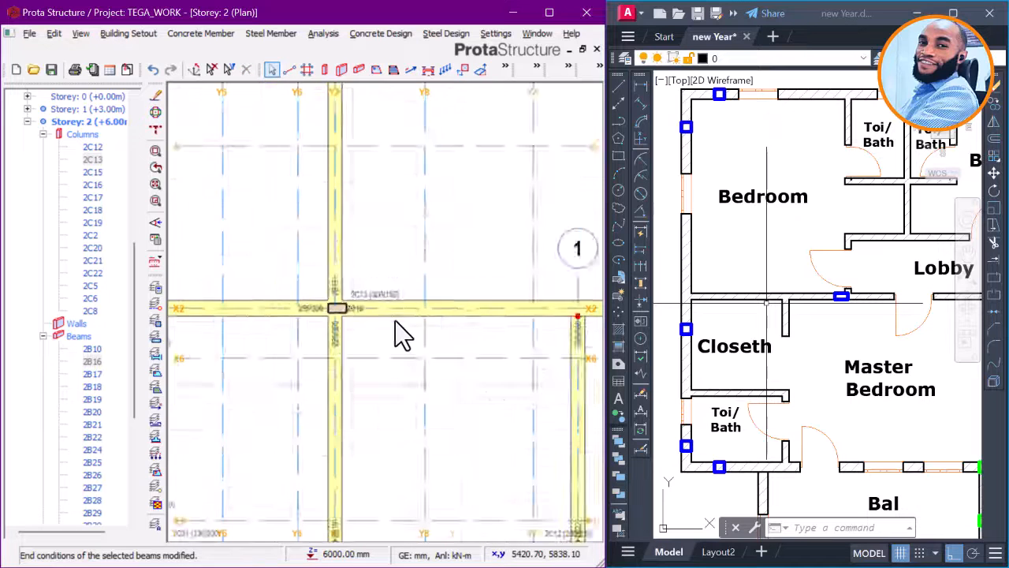
Step: Compare the storey 2 beam and column layout with the first floor plan in AutoCAD
{"action": "scroll", "coordinate": [410, 322], "scroll_direction": "down", "scroll_amount": 5}
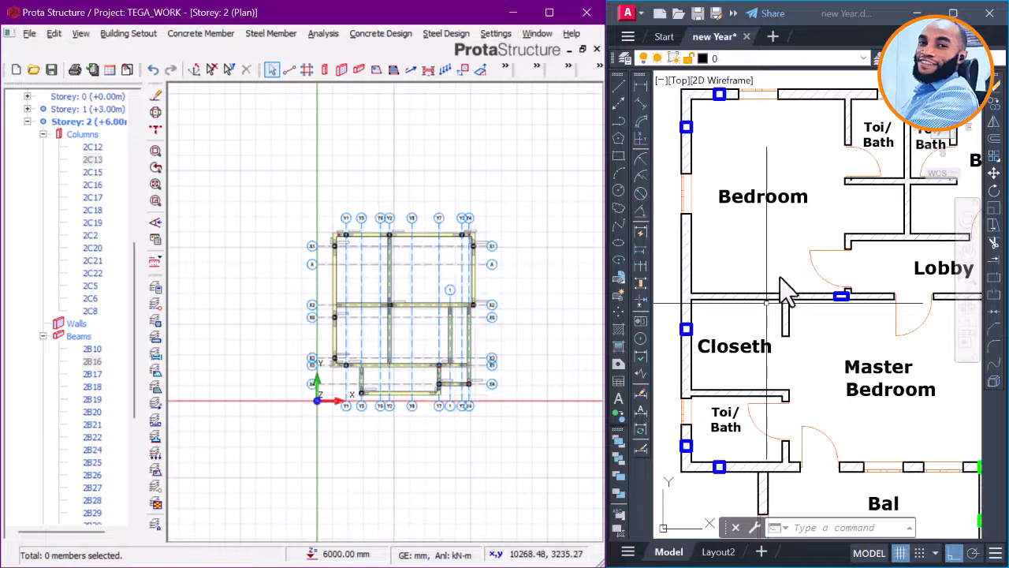
{"action": "left_click", "coordinate": [755, 264]}
{"action": "scroll", "coordinate": [822, 273], "scroll_direction": "down", "scroll_amount": 4}
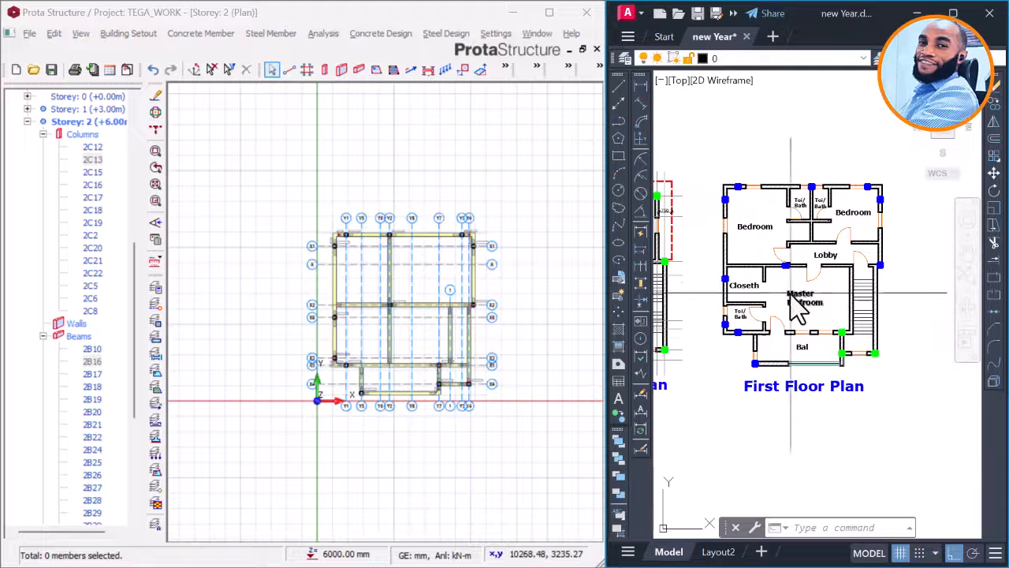
{"action": "scroll", "coordinate": [790, 293], "scroll_direction": "up", "scroll_amount": 2}
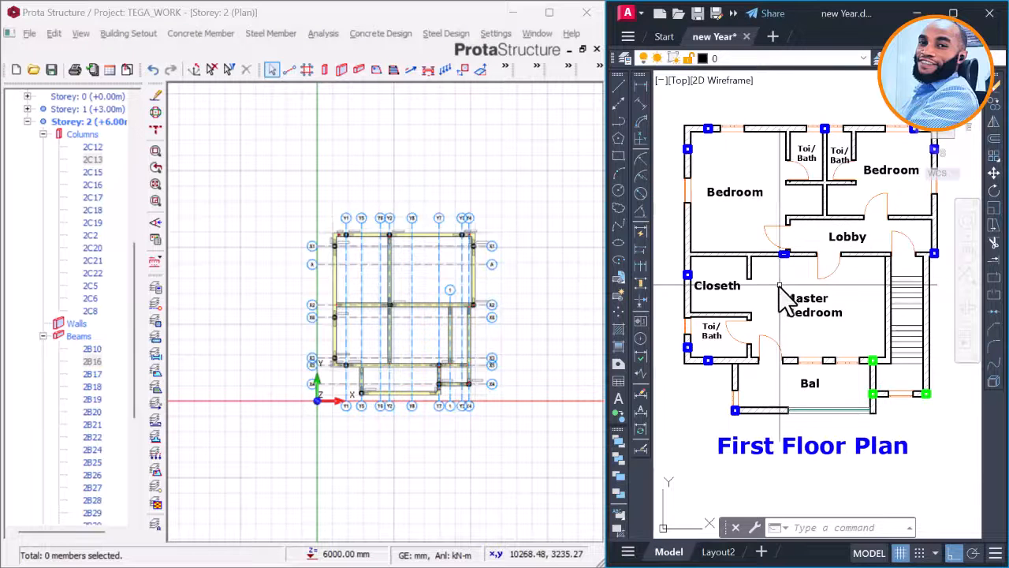
{"action": "scroll", "coordinate": [419, 284], "scroll_direction": "up", "scroll_amount": 1}
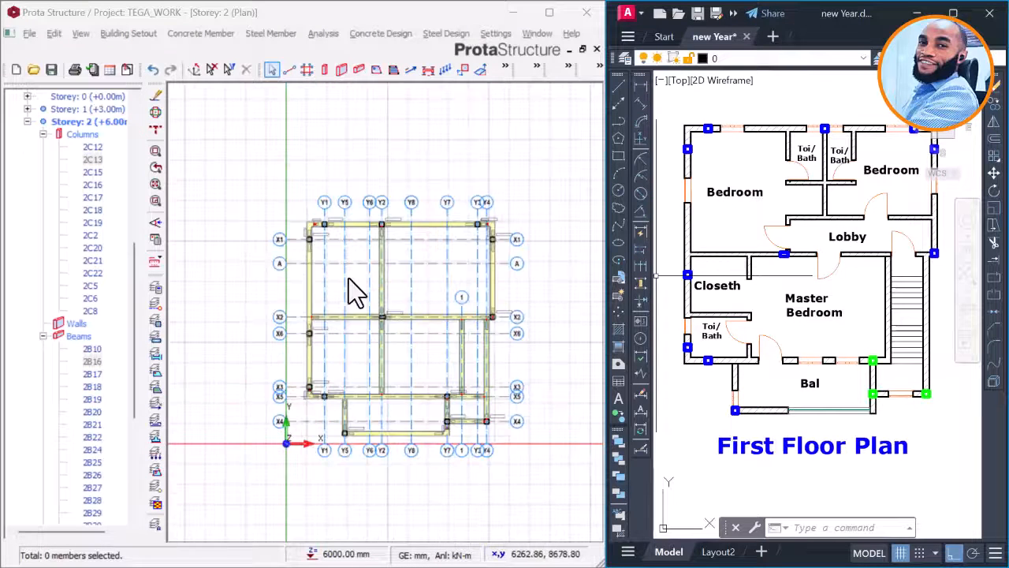
{"action": "scroll", "coordinate": [387, 307], "scroll_direction": "up", "scroll_amount": 2}
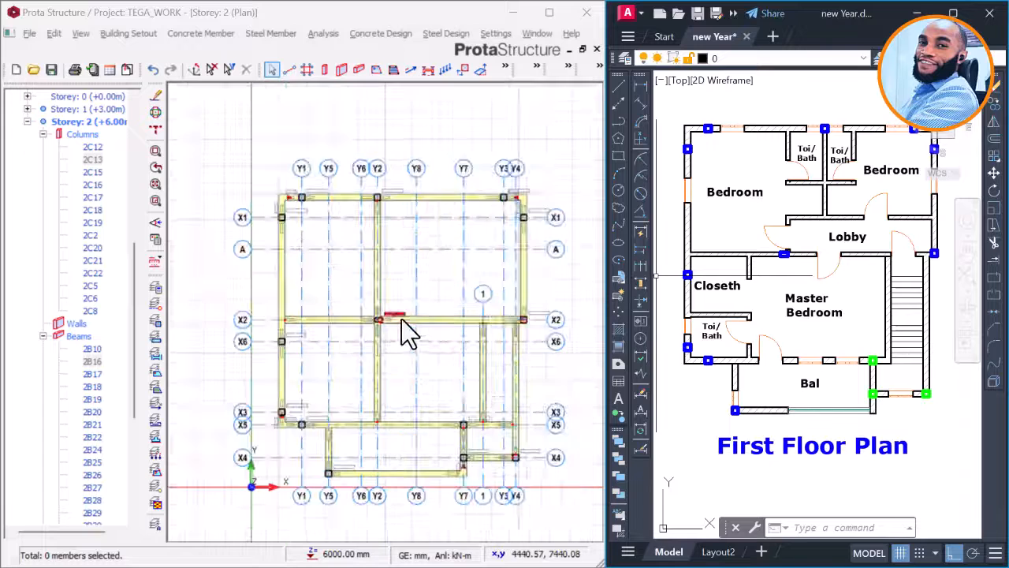
{"action": "scroll", "coordinate": [467, 298], "scroll_direction": "down", "scroll_amount": 2}
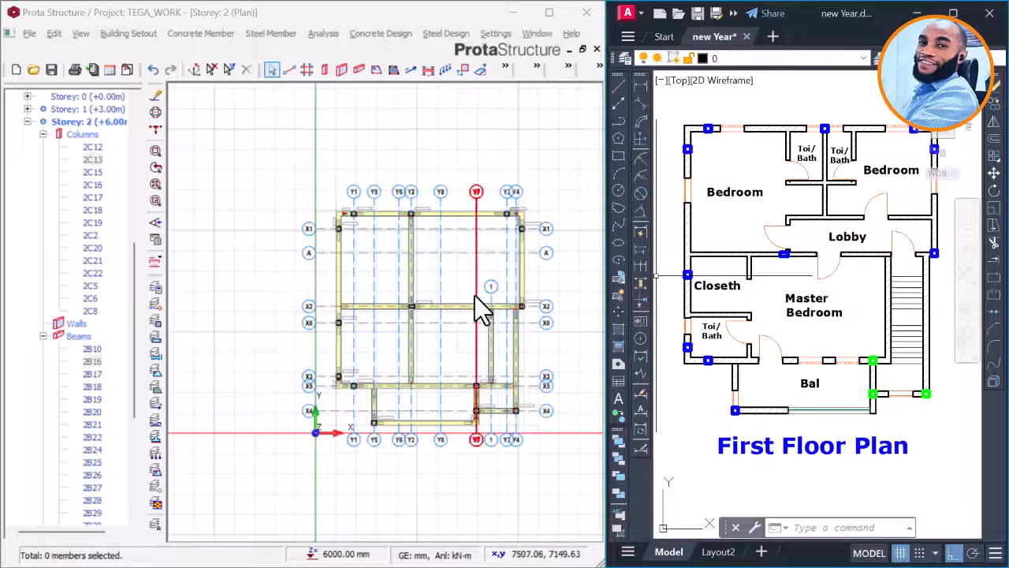
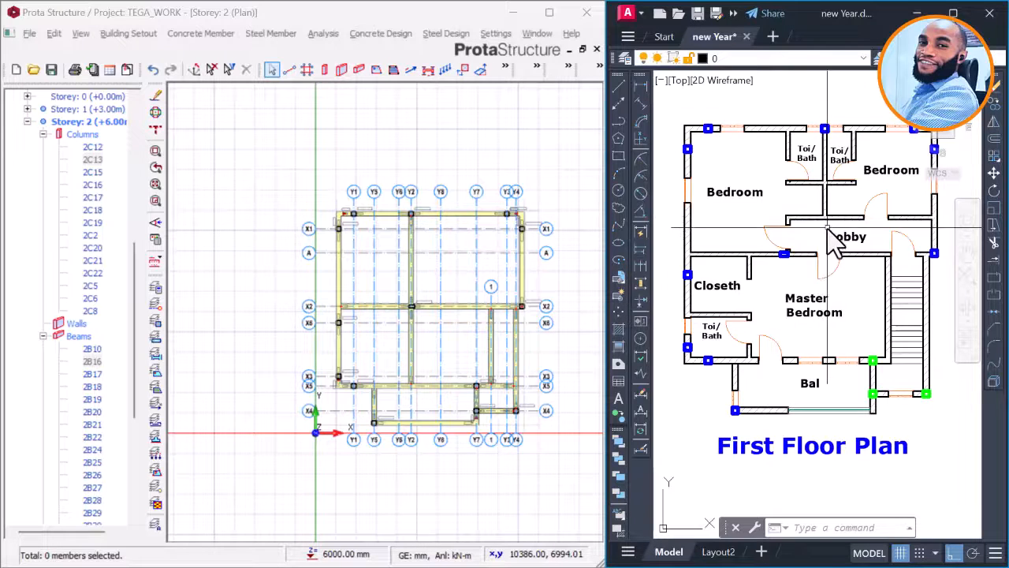
{"action": "middle_click_drag", "start_coordinate": [827, 228], "coordinate": [814, 239]}
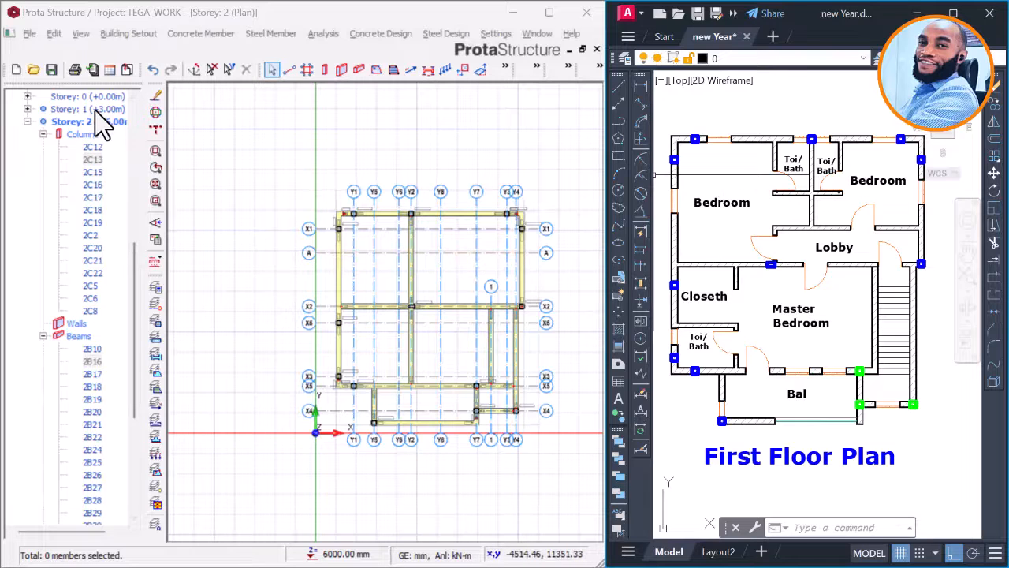
Step: Open the 3D view of storey 2 in ProtaStructure and examine the overall frame of columns and beams
{"action": "scroll", "coordinate": [140, 260], "scroll_direction": "up", "scroll_amount": 3}
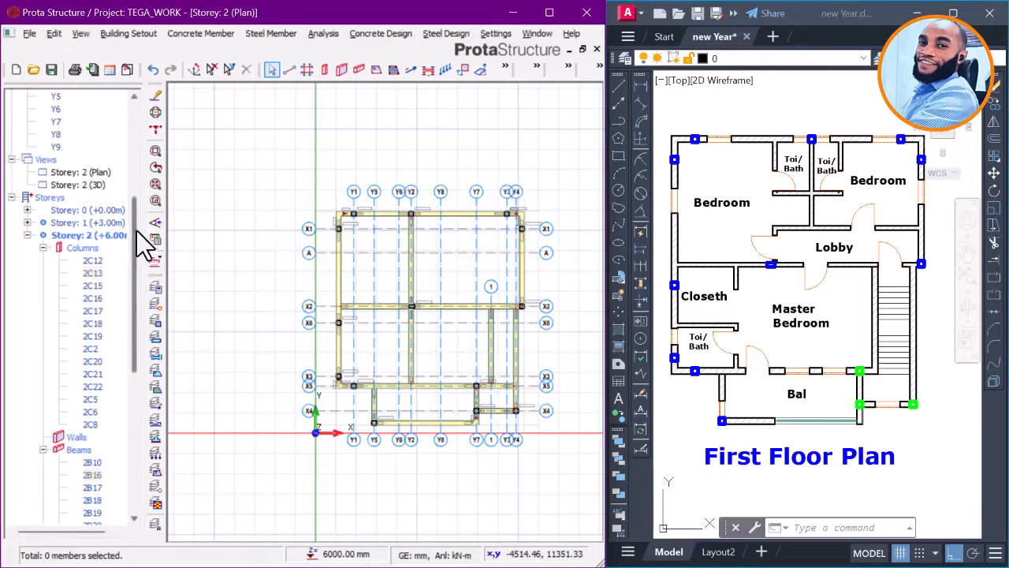
{"action": "left_click", "coordinate": [98, 197]}
{"action": "double_click", "coordinate": [95, 187]}
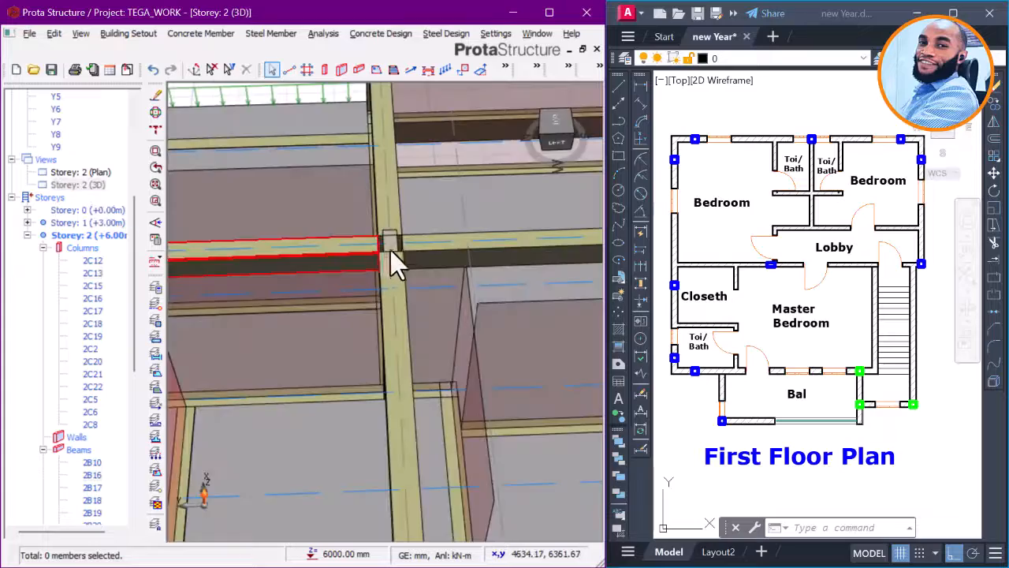
{"action": "scroll", "coordinate": [392, 249], "scroll_direction": "down", "scroll_amount": 6}
{"action": "middle_click_drag", "start_coordinate": [495, 277], "coordinate": [290, 237]}
{"action": "scroll", "coordinate": [290, 236], "scroll_direction": "down", "scroll_amount": 4}
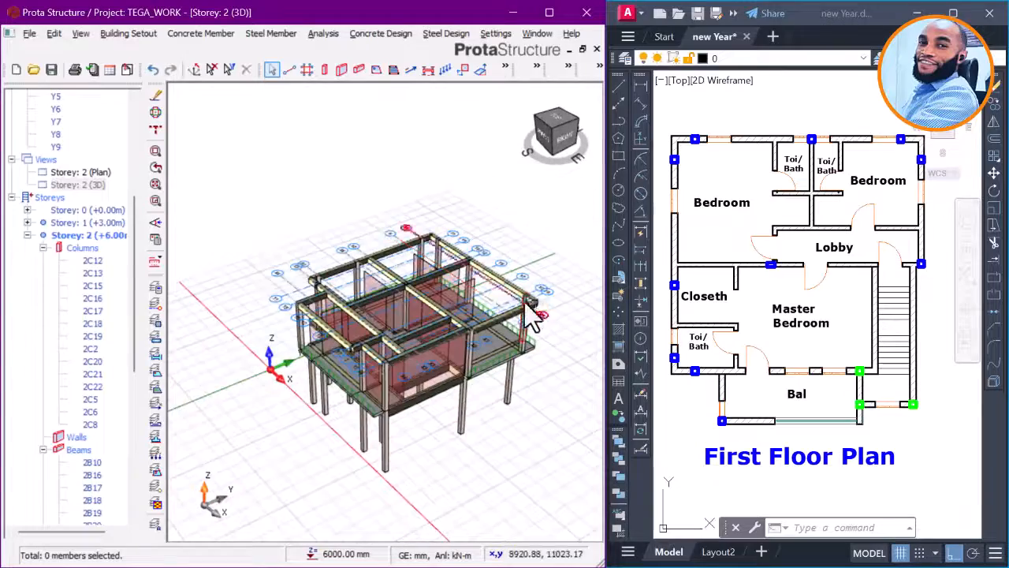
{"action": "middle_click_drag", "start_coordinate": [532, 317], "coordinate": [440, 301]}
{"action": "scroll", "coordinate": [446, 315], "scroll_direction": "up", "scroll_amount": 1}
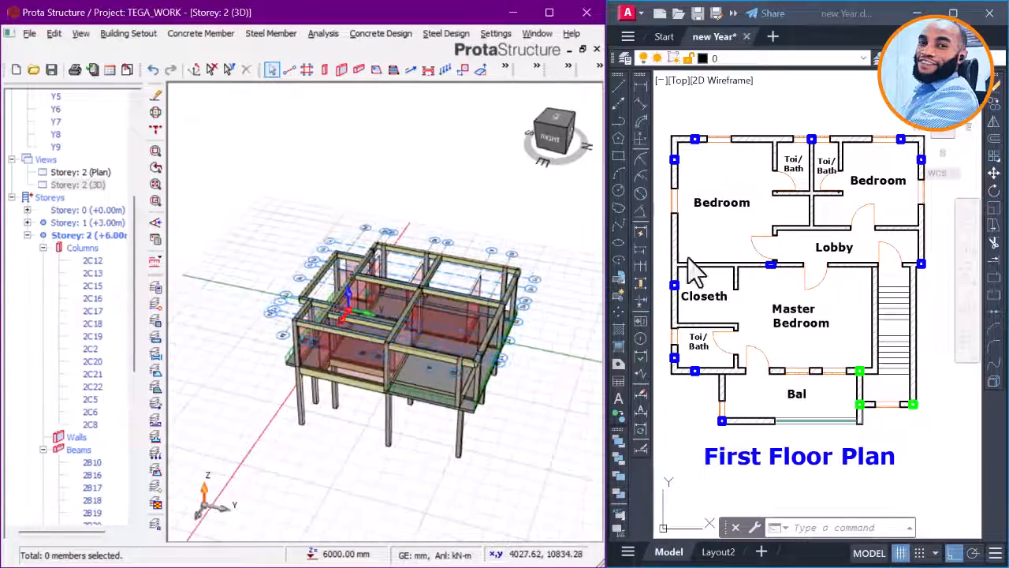
Step: Inspect the storey 2 beams, columns and their connections in 3D from the front and right sides, including the balcony corner
{"action": "scroll", "coordinate": [471, 325], "scroll_direction": "up", "scroll_amount": 2}
{"action": "scroll", "coordinate": [471, 325], "scroll_direction": "up", "scroll_amount": 1}
{"action": "middle_click_drag", "start_coordinate": [507, 349], "coordinate": [448, 339]}
{"action": "scroll", "coordinate": [371, 390], "scroll_direction": "up", "scroll_amount": 2}
{"action": "middle_click_drag", "start_coordinate": [370, 390], "coordinate": [474, 383]}
{"action": "scroll", "coordinate": [475, 382], "scroll_direction": "down", "scroll_amount": 3}
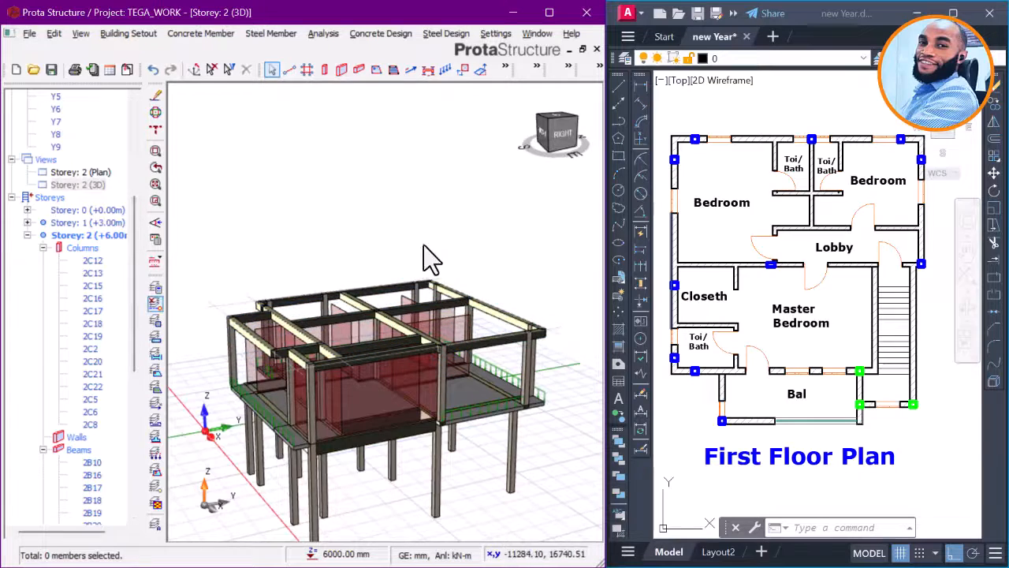
{"action": "middle_click_drag", "start_coordinate": [388, 387], "coordinate": [405, 417]}
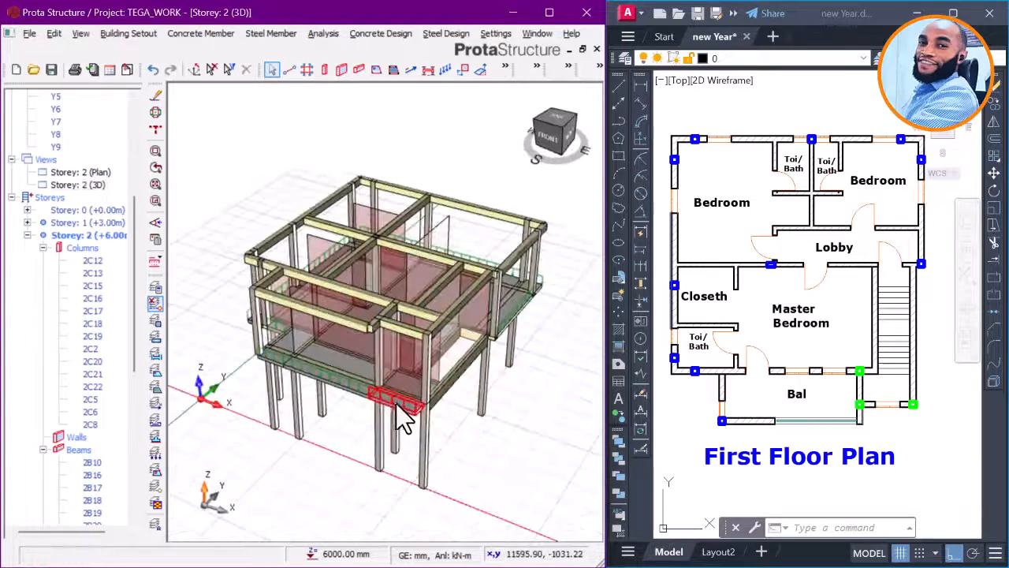
{"action": "scroll", "coordinate": [405, 417], "scroll_direction": "up", "scroll_amount": 5}
{"action": "middle_click_drag", "start_coordinate": [465, 449], "coordinate": [405, 434]}
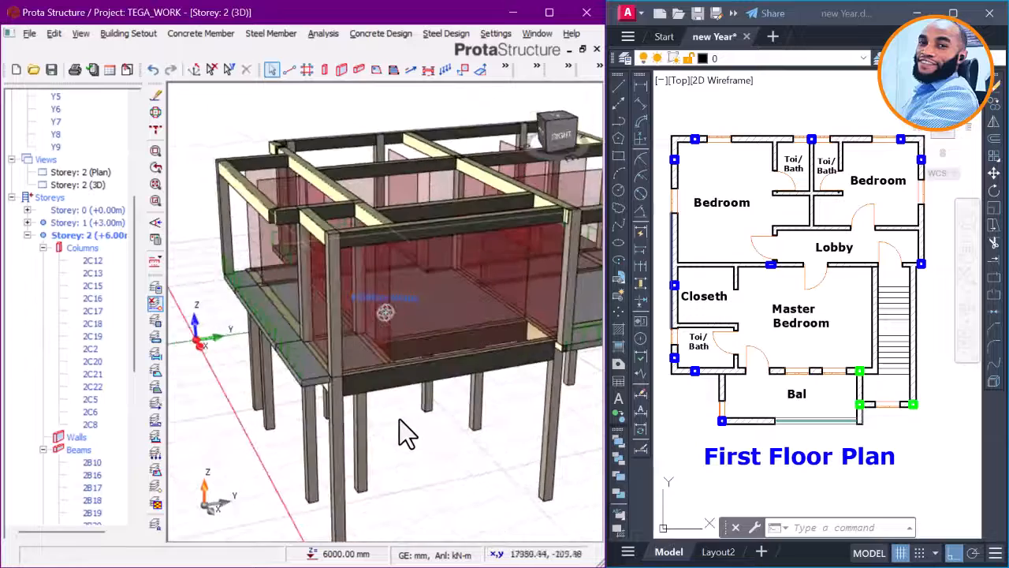
Step: Inspect the storey 2 frame in 3D from several sides and compare the stair and balcony area with the AutoCAD first floor plan
{"action": "middle_click_drag", "start_coordinate": [339, 316], "coordinate": [439, 339]}
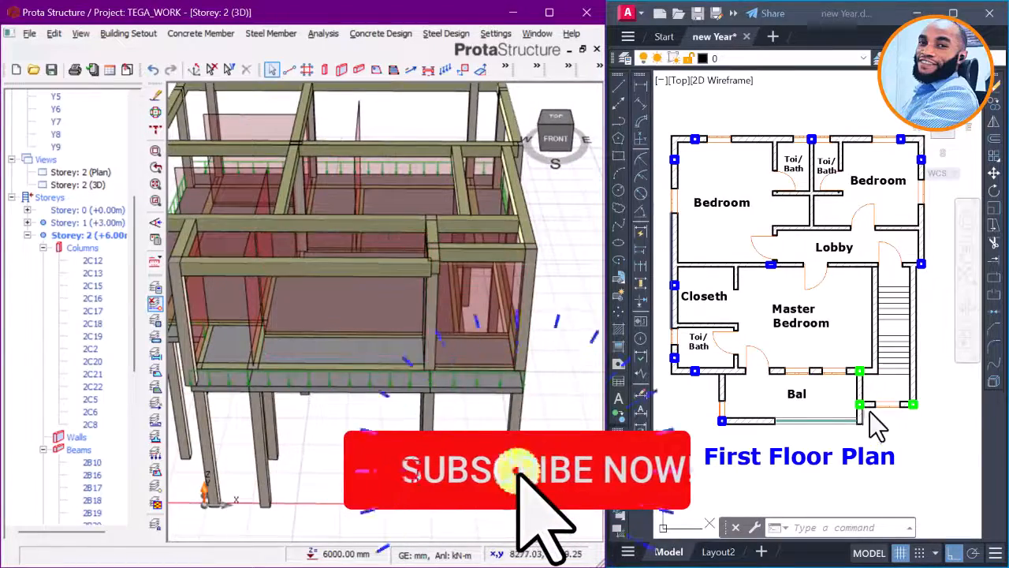
{"action": "scroll", "coordinate": [867, 416], "scroll_direction": "up", "scroll_amount": 6}
{"action": "scroll", "coordinate": [867, 417], "scroll_direction": "down", "scroll_amount": 6}
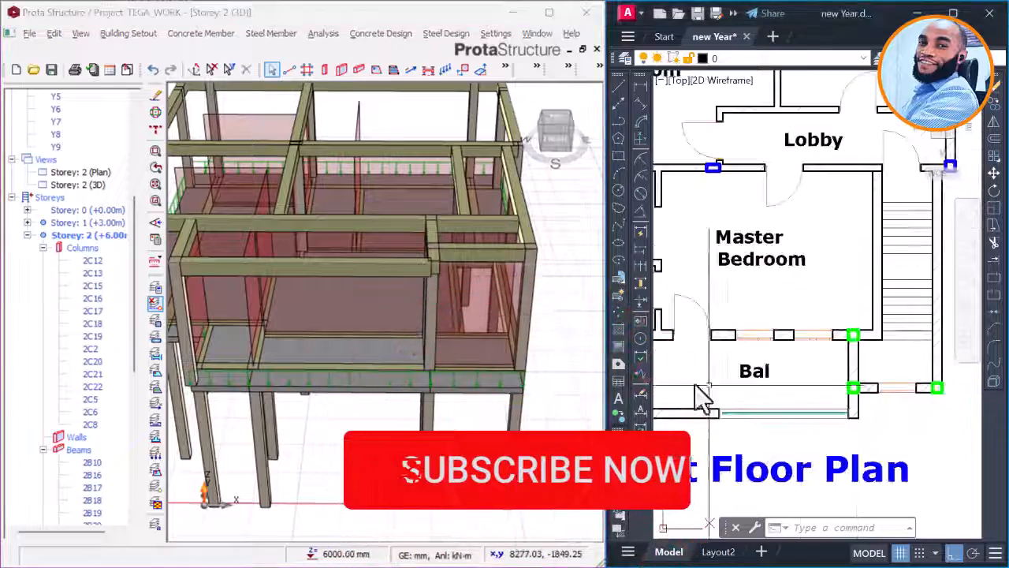
{"action": "middle_click_drag", "start_coordinate": [461, 345], "coordinate": [389, 342]}
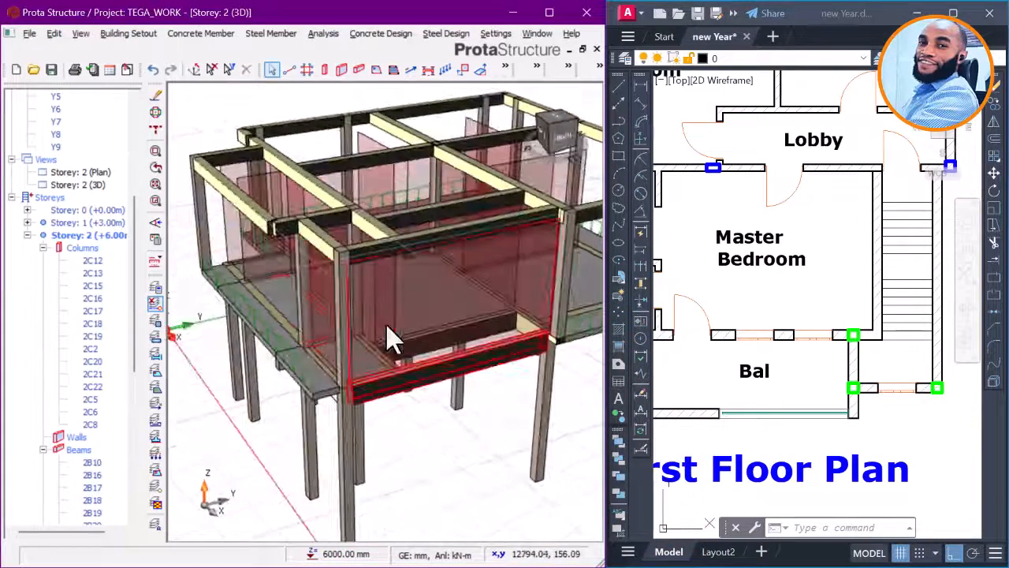
{"action": "scroll", "coordinate": [309, 301], "scroll_direction": "down", "scroll_amount": 3}
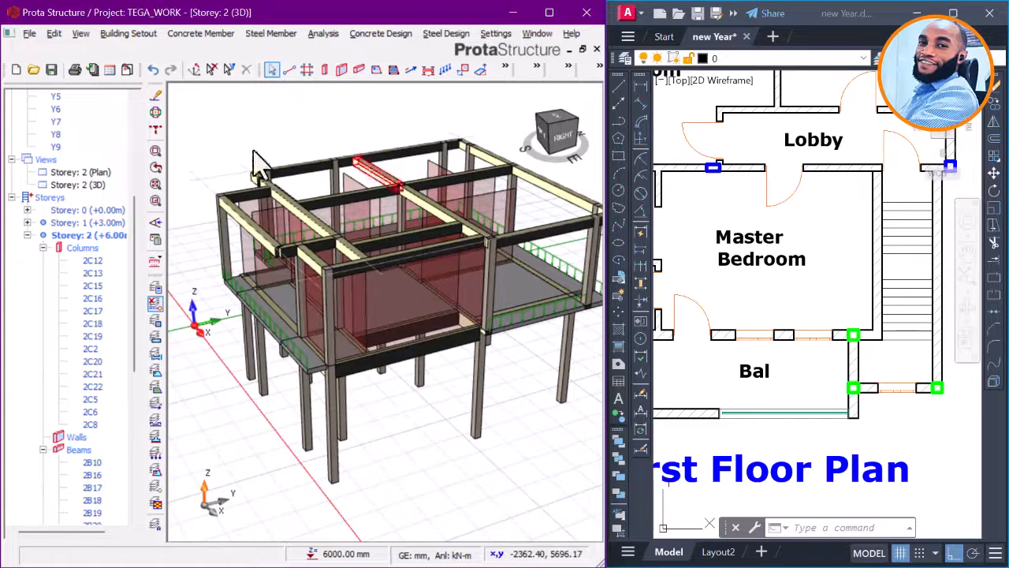
{"action": "mouse_move", "coordinate": [378, 219]}
{"action": "middle_mouse_down"}
{"action": "mouse_move", "coordinate": [386, 226]}
{"action": "mouse_move", "coordinate": [339, 248]}
{"action": "mouse_move", "coordinate": [371, 221]}
{"action": "middle_mouse_up"}
Step: Open the layer settings in ProtaStructure and set the Beam Hatch color to light yellow, index 51
{"action": "left_click", "coordinate": [498, 34]}
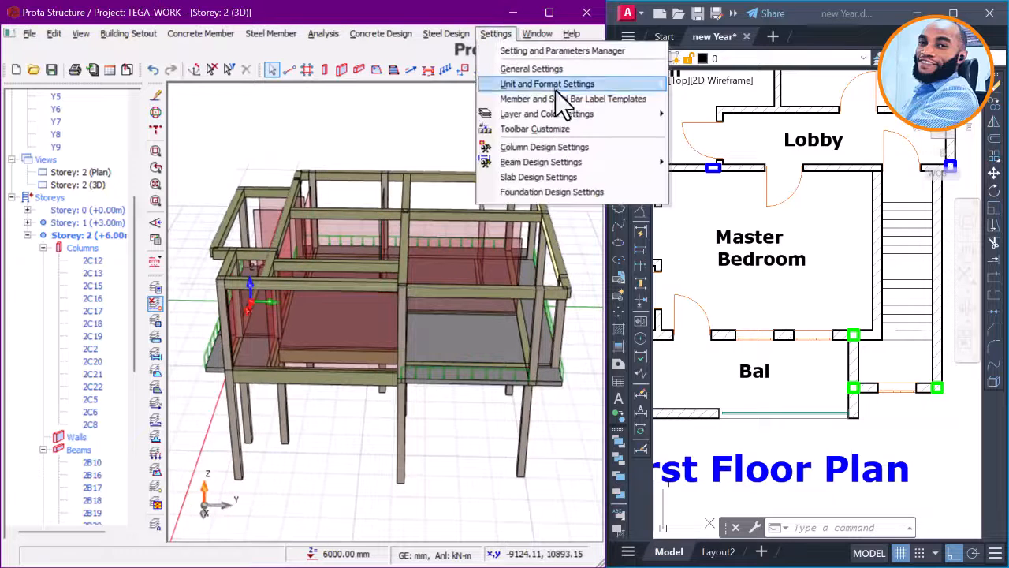
{"action": "mouse_move", "coordinate": [622, 110]}
{"action": "left_click", "coordinate": [715, 115]}
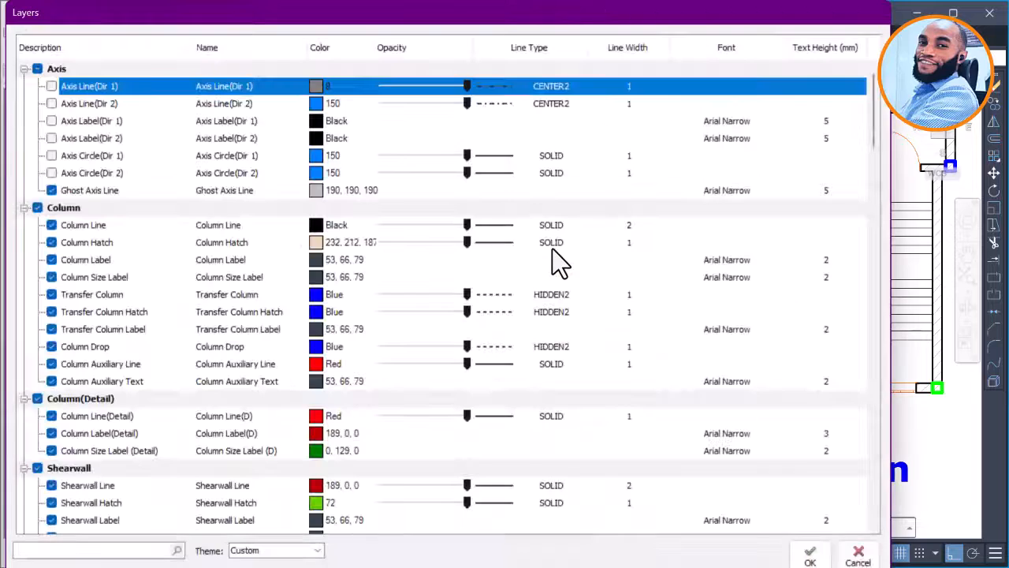
{"action": "scroll", "coordinate": [438, 228], "scroll_direction": "down", "scroll_amount": 6}
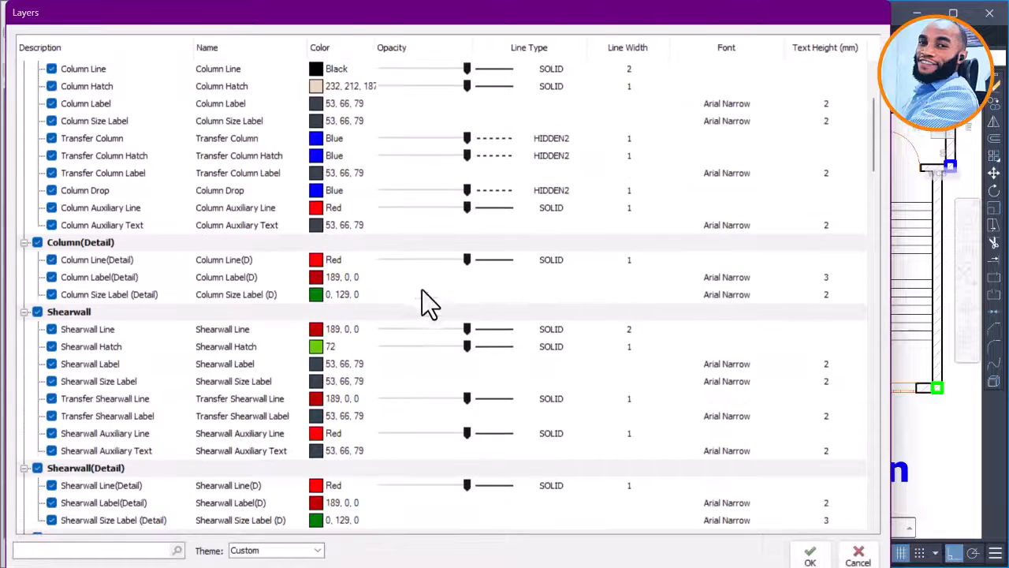
{"action": "scroll", "coordinate": [379, 347], "scroll_direction": "down", "scroll_amount": 3}
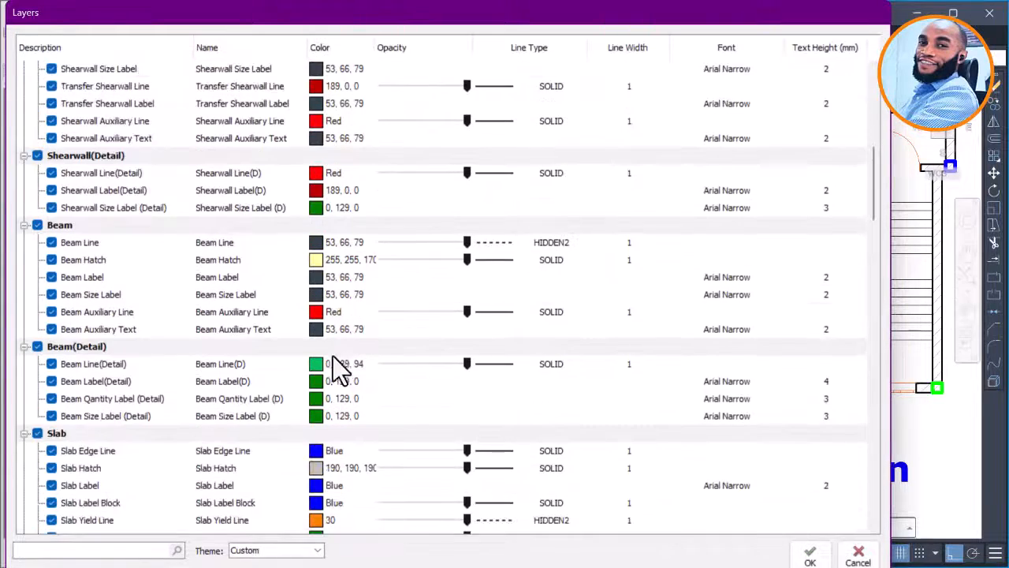
{"action": "left_click", "coordinate": [318, 261]}
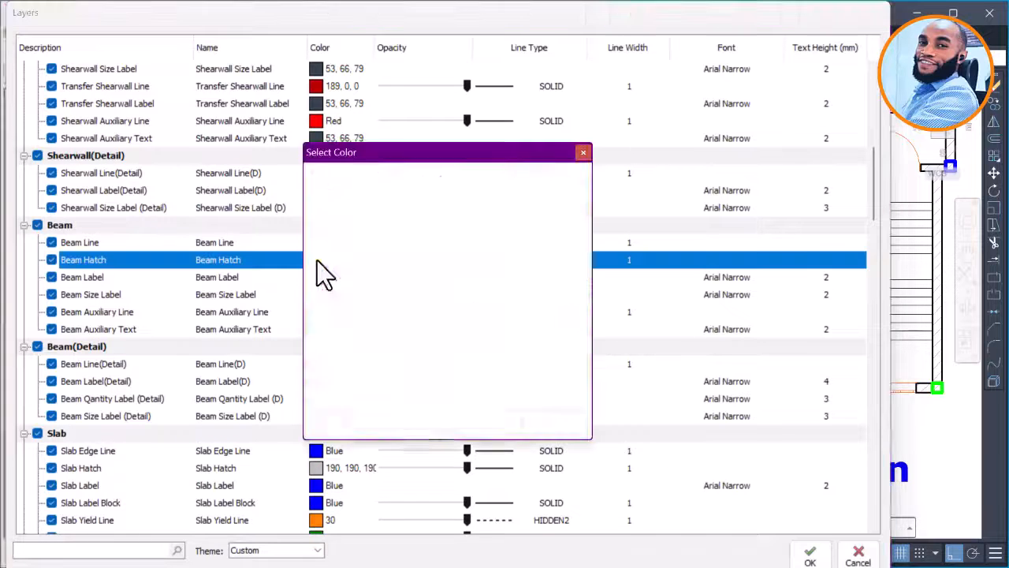
{"action": "left_click", "coordinate": [368, 257]}
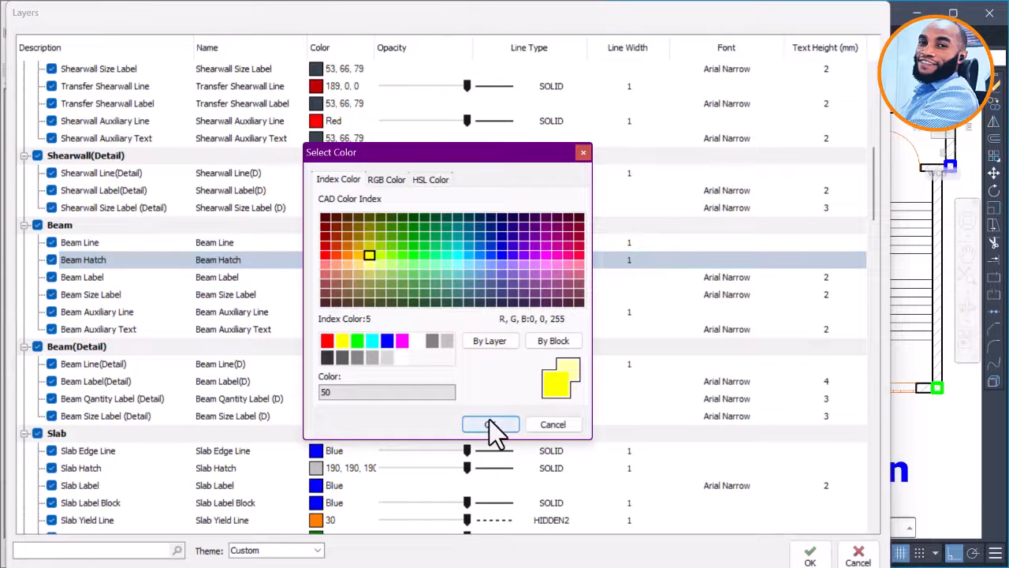
{"action": "left_click", "coordinate": [369, 264]}
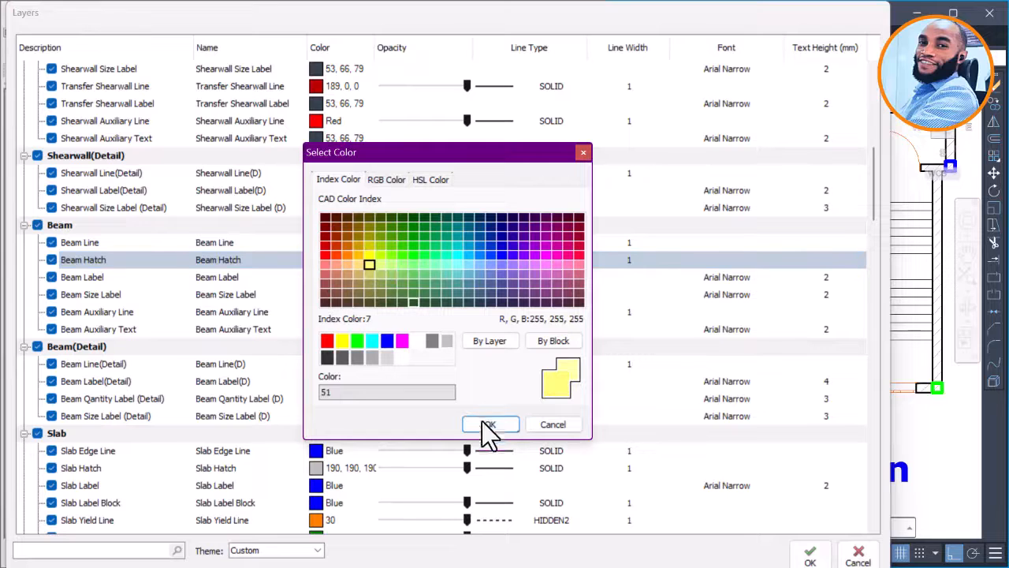
{"action": "left_click", "coordinate": [489, 424]}
Step: Set the Slab Hatch layer color to index 144, a dark blue
{"action": "scroll", "coordinate": [375, 299], "scroll_direction": "down", "scroll_amount": 2}
{"action": "scroll", "coordinate": [375, 300], "scroll_direction": "down", "scroll_amount": 2}
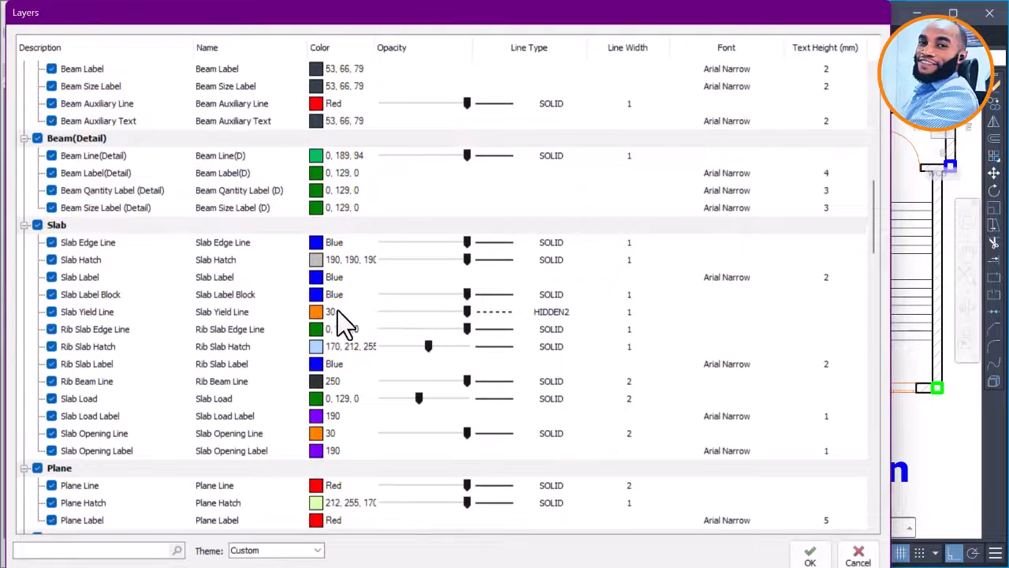
{"action": "scroll", "coordinate": [345, 325], "scroll_direction": "down", "scroll_amount": 1}
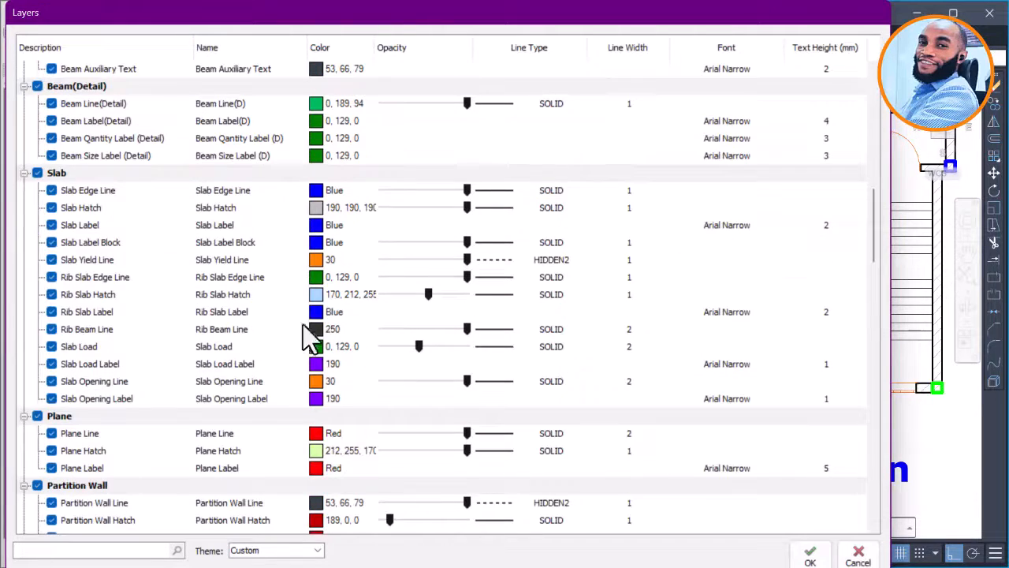
{"action": "left_click", "coordinate": [315, 208]}
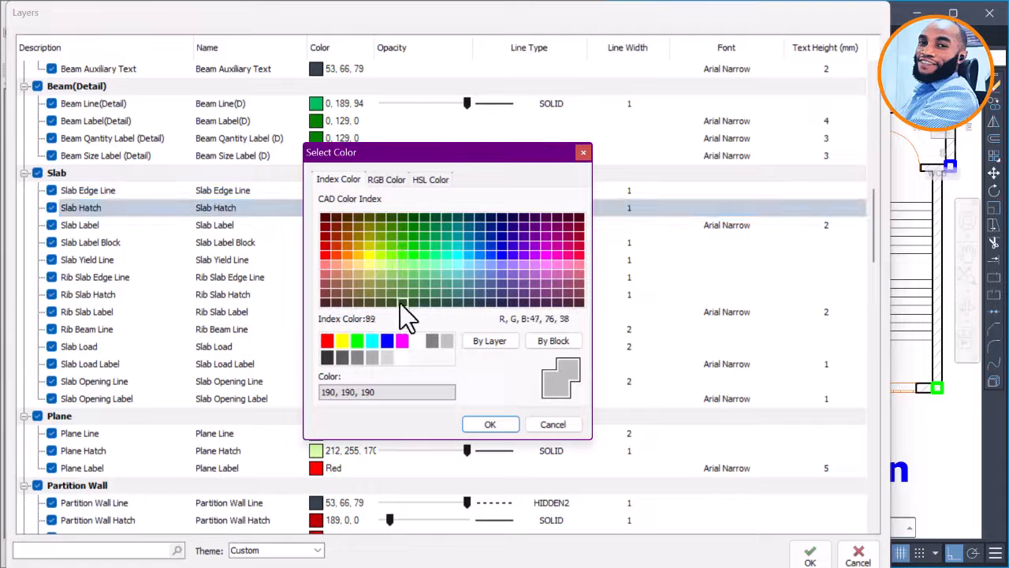
{"action": "left_click", "coordinate": [470, 236]}
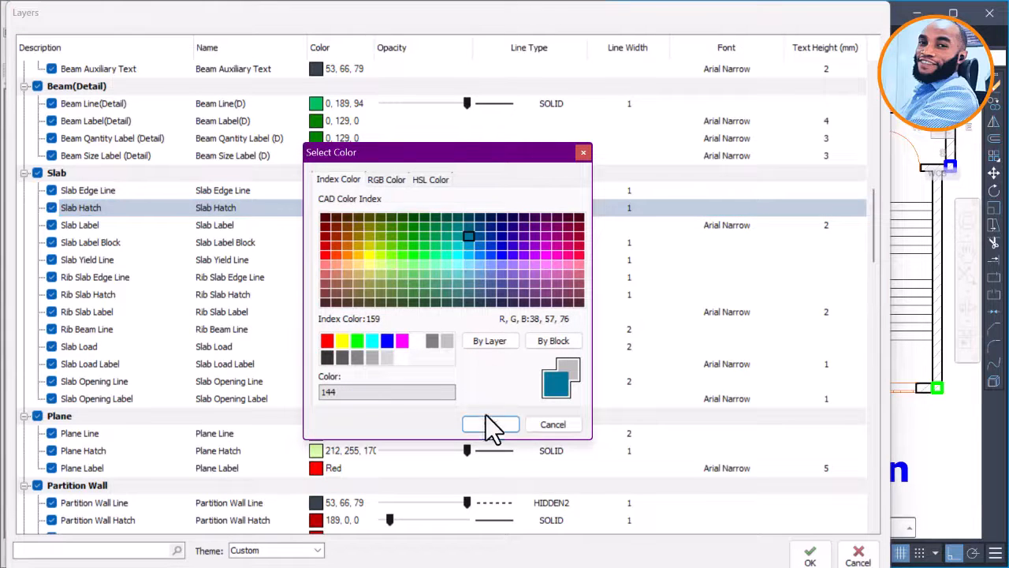
{"action": "left_click", "coordinate": [489, 424]}
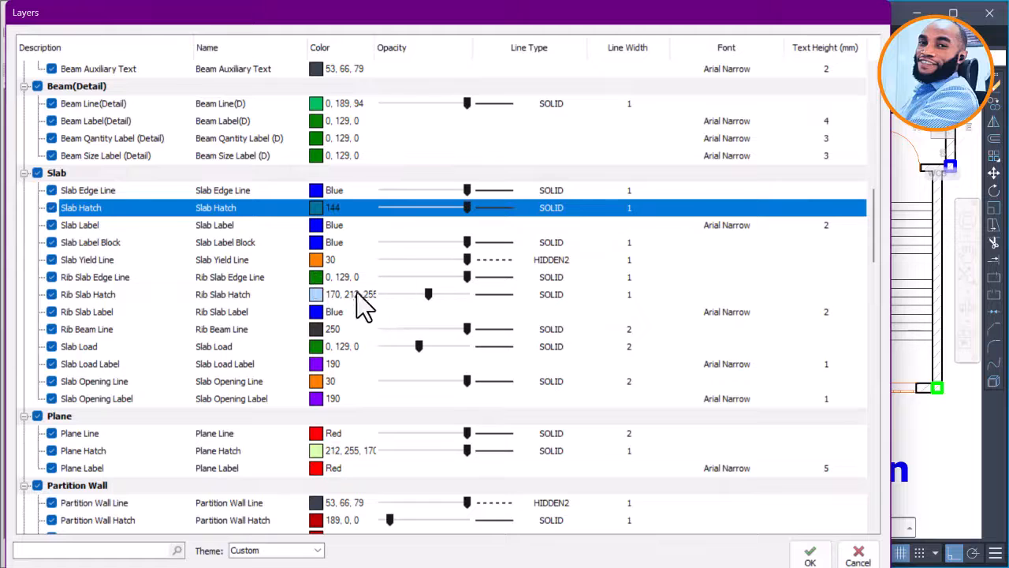
Step: Set the Partition Wall Hatch layer to dark gray, index 251, and raise its opacity to about 80%
{"action": "scroll", "coordinate": [355, 298], "scroll_direction": "down", "scroll_amount": 1}
{"action": "scroll", "coordinate": [356, 298], "scroll_direction": "down", "scroll_amount": 3}
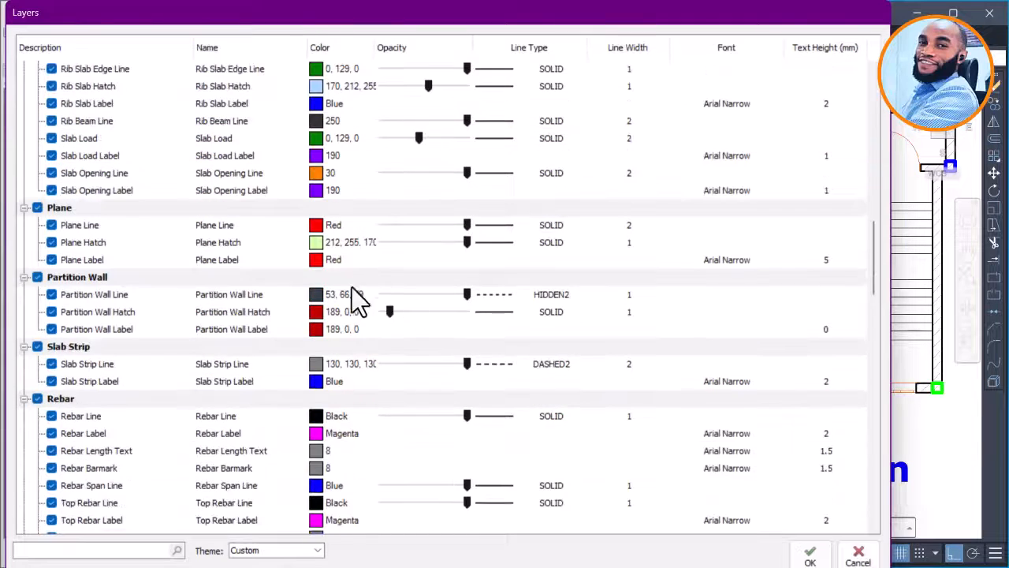
{"action": "scroll", "coordinate": [268, 296], "scroll_direction": "down", "scroll_amount": 1}
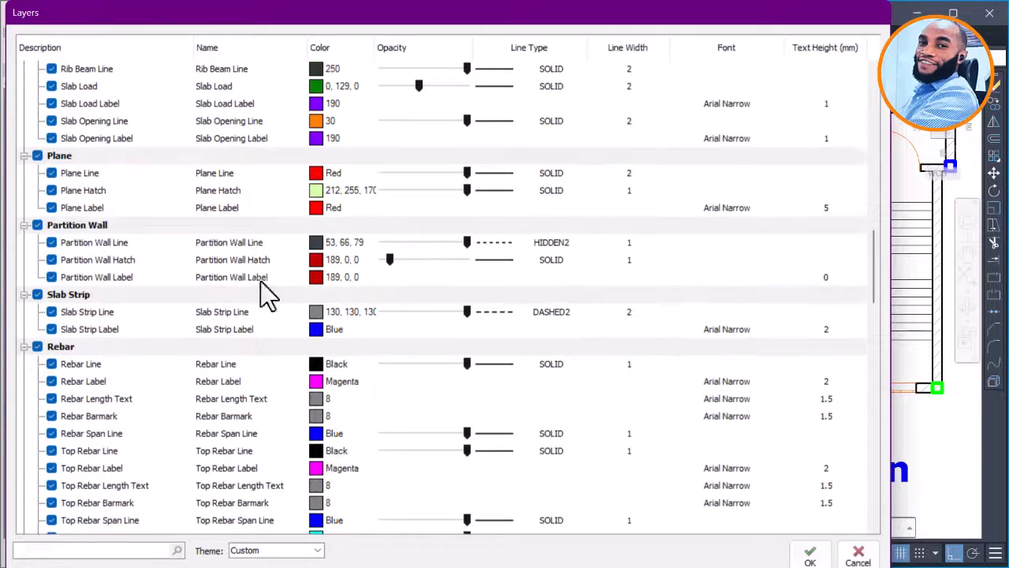
{"action": "left_click", "coordinate": [322, 264]}
{"action": "left_click", "coordinate": [321, 262]}
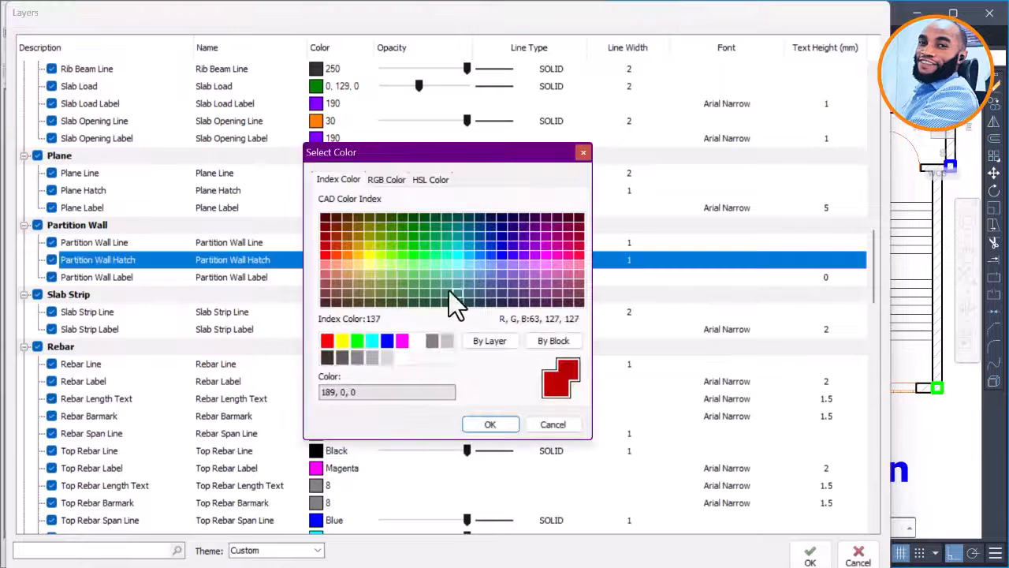
{"action": "left_click", "coordinate": [352, 358]}
{"action": "left_click", "coordinate": [484, 423]}
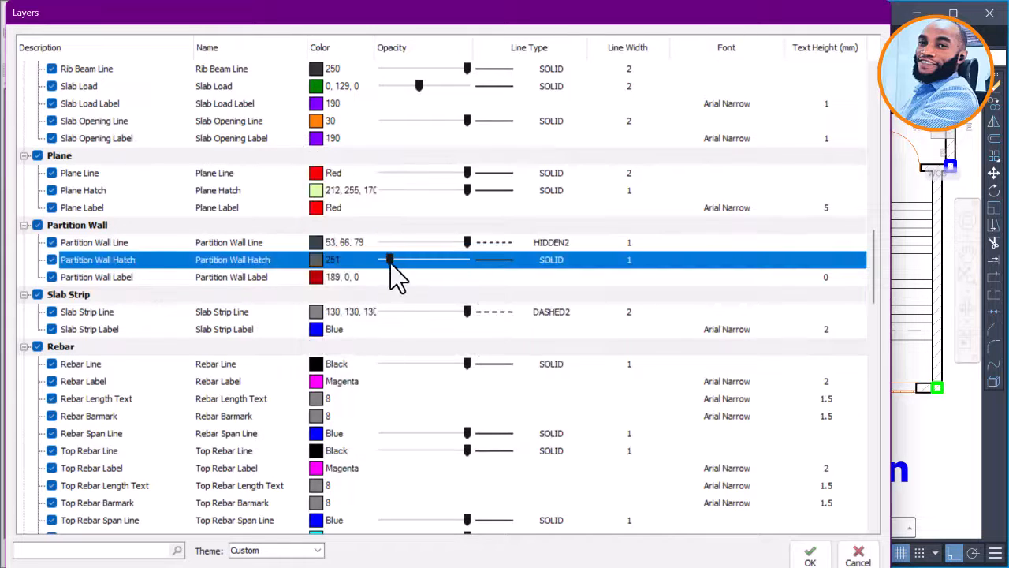
{"action": "left_click_drag", "start_coordinate": [390, 262], "coordinate": [451, 269]}
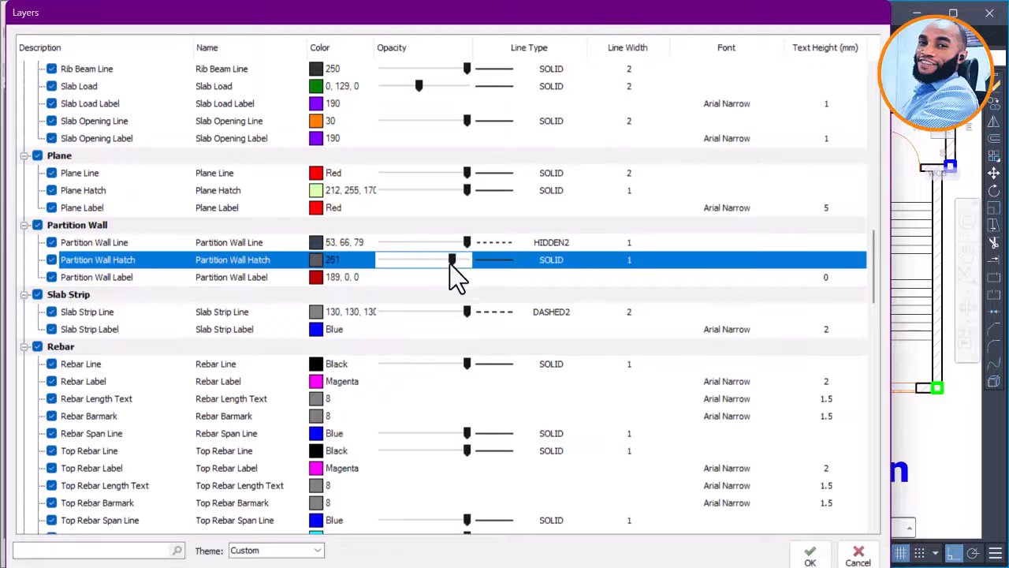
{"action": "left_click", "coordinate": [339, 364]}
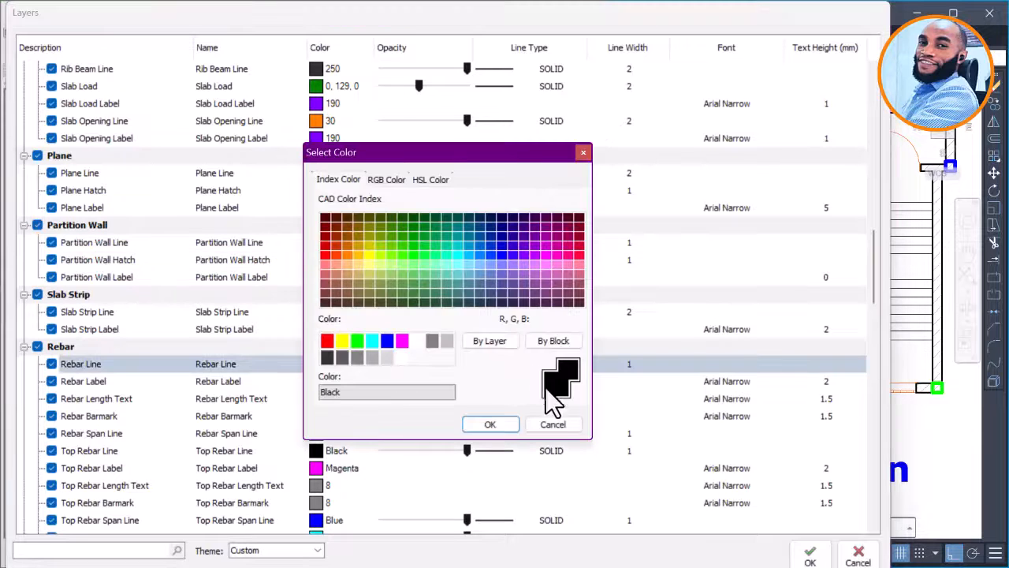
{"action": "left_click", "coordinate": [552, 424]}
Step: Set the Footing Hatch layer to dark gray, index 250, and raise its opacity to the maximum
{"action": "scroll", "coordinate": [406, 341], "scroll_direction": "down", "scroll_amount": 3}
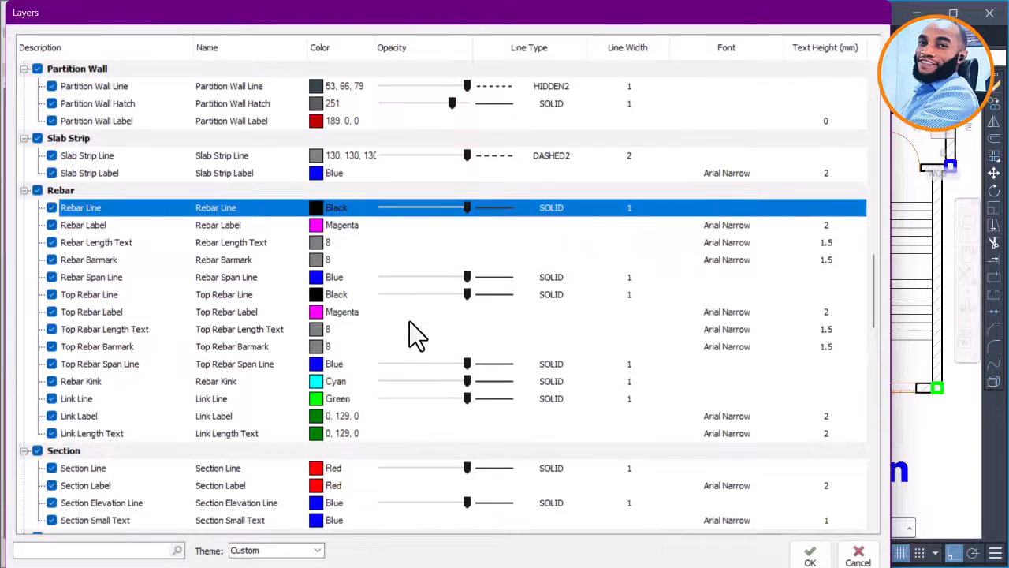
{"action": "scroll", "coordinate": [410, 329], "scroll_direction": "down", "scroll_amount": 4}
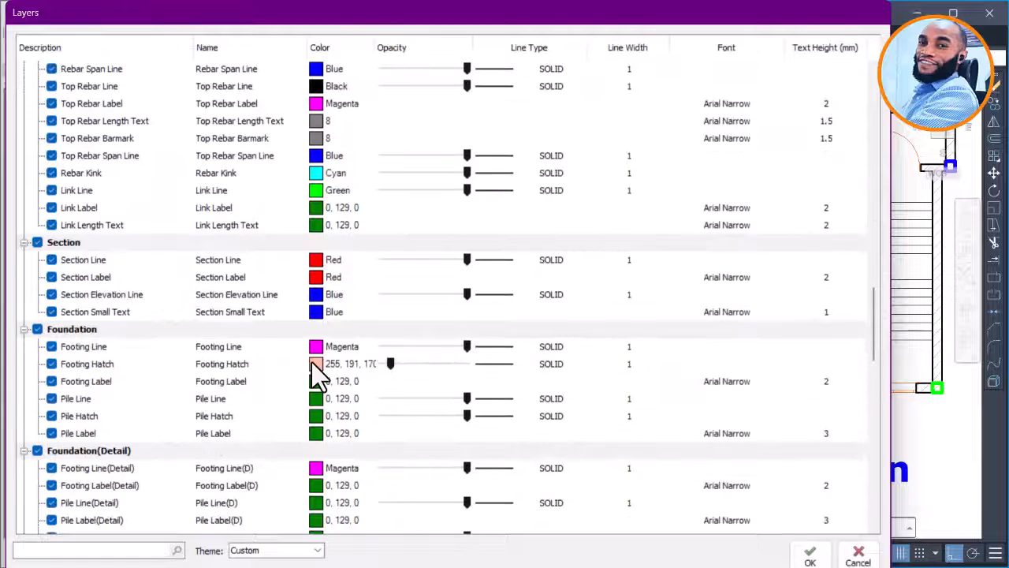
{"action": "left_click_drag", "start_coordinate": [392, 365], "coordinate": [454, 368]}
{"action": "left_click", "coordinate": [321, 363]}
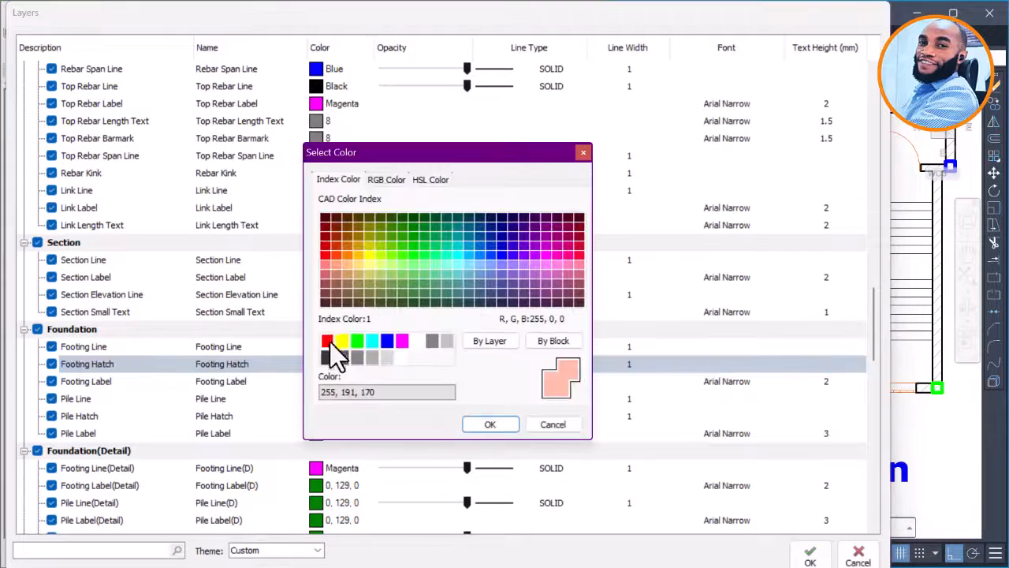
{"action": "left_click", "coordinate": [328, 356]}
{"action": "left_click", "coordinate": [482, 427]}
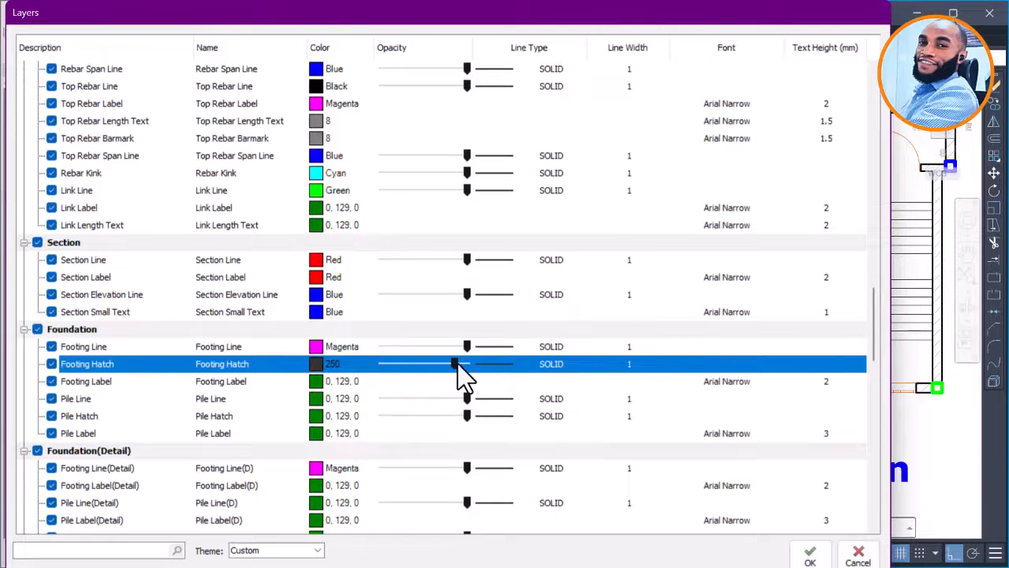
{"action": "left_click", "coordinate": [428, 365]}
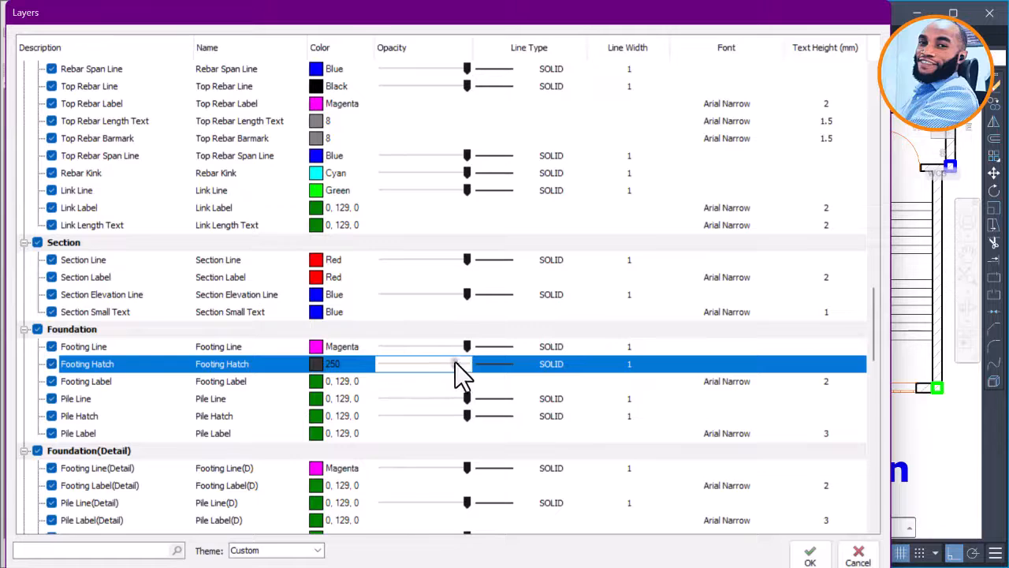
{"action": "left_click_drag", "start_coordinate": [455, 363], "coordinate": [518, 394]}
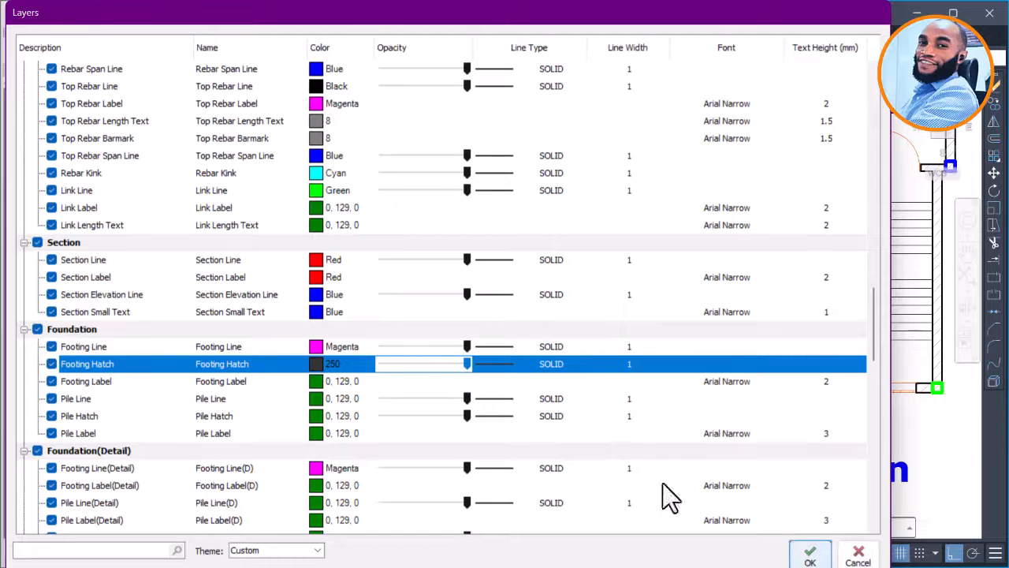
{"action": "left_click", "coordinate": [339, 381]}
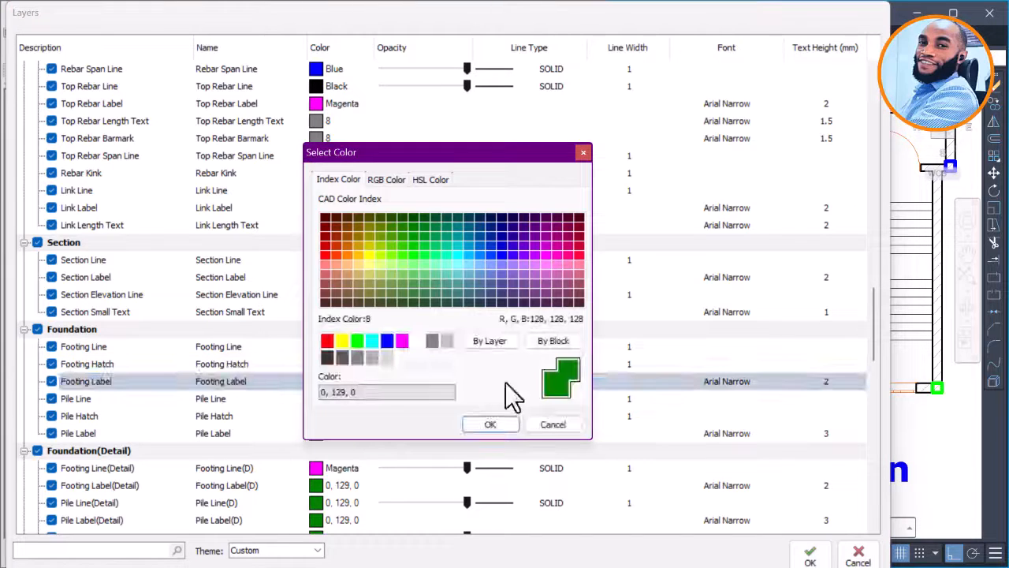
{"action": "left_click", "coordinate": [544, 424]}
Step: Review the edited layer colors, apply them, and examine the recolored storey 2 frame in 3D
{"action": "scroll", "coordinate": [398, 327], "scroll_direction": "up", "scroll_amount": 6}
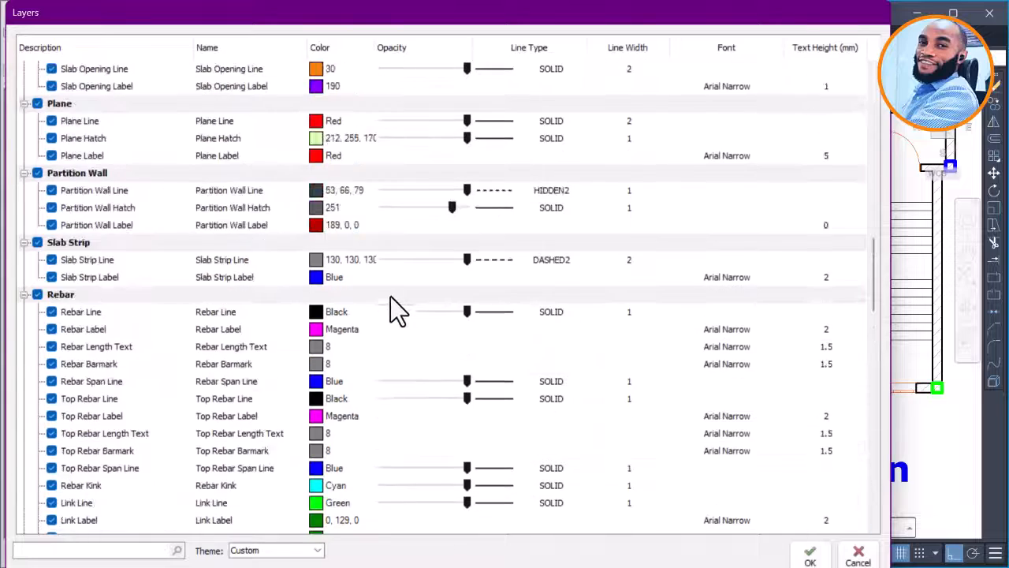
{"action": "scroll", "coordinate": [390, 298], "scroll_direction": "up", "scroll_amount": 5}
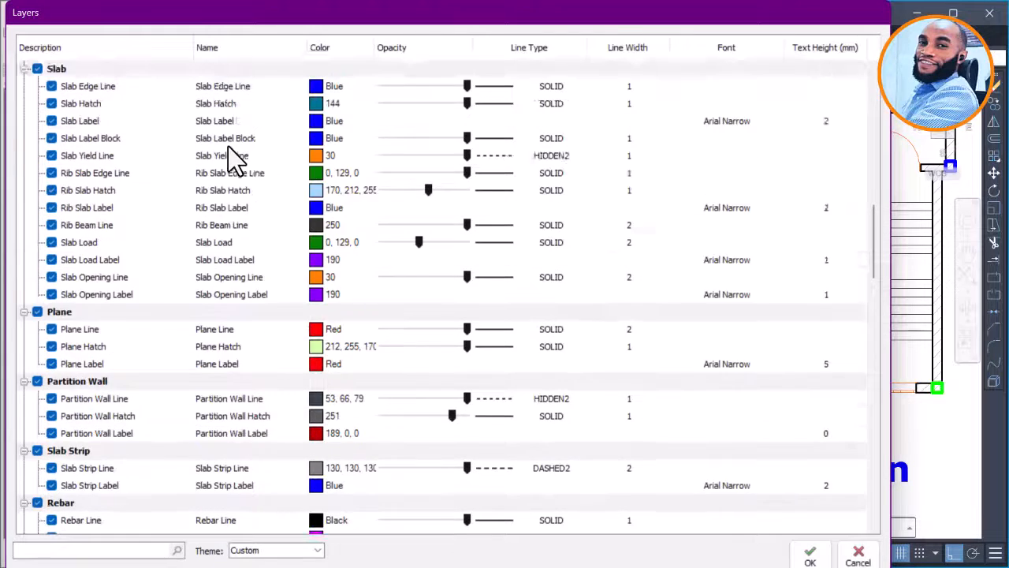
{"action": "scroll", "coordinate": [228, 146], "scroll_direction": "up", "scroll_amount": 3}
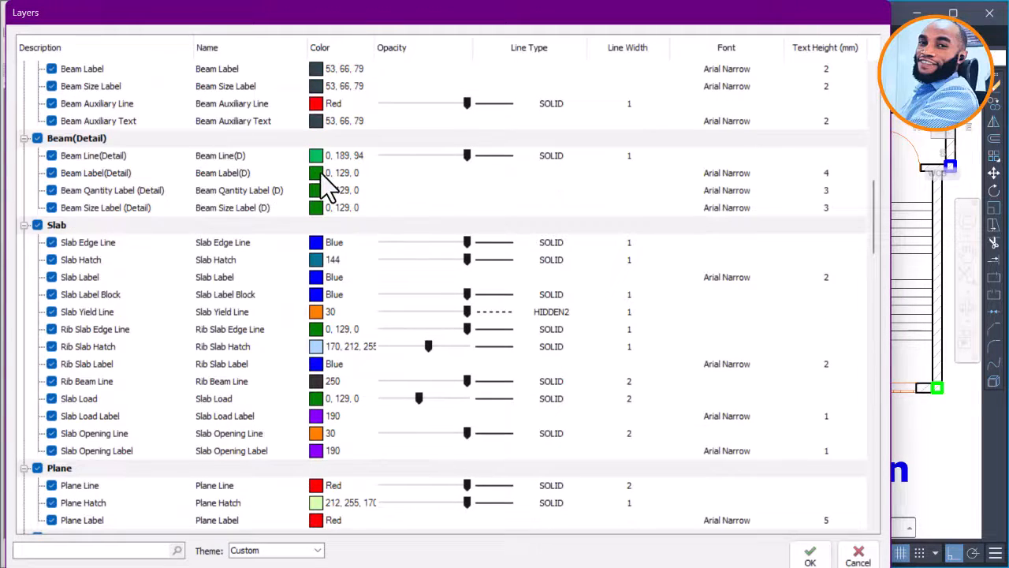
{"action": "left_click", "coordinate": [810, 554]}
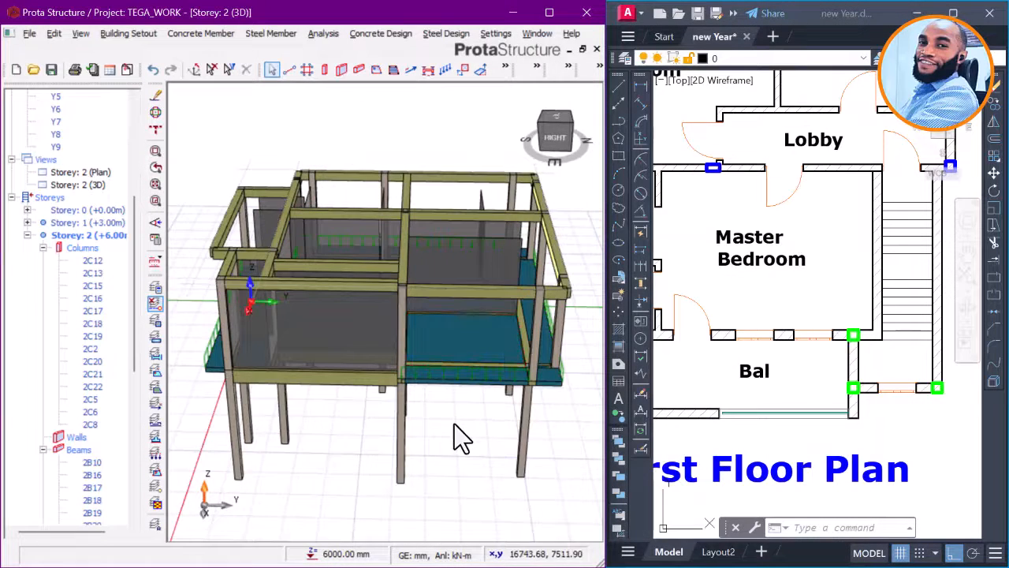
{"action": "middle_click_drag", "start_coordinate": [454, 423], "coordinate": [426, 413]}
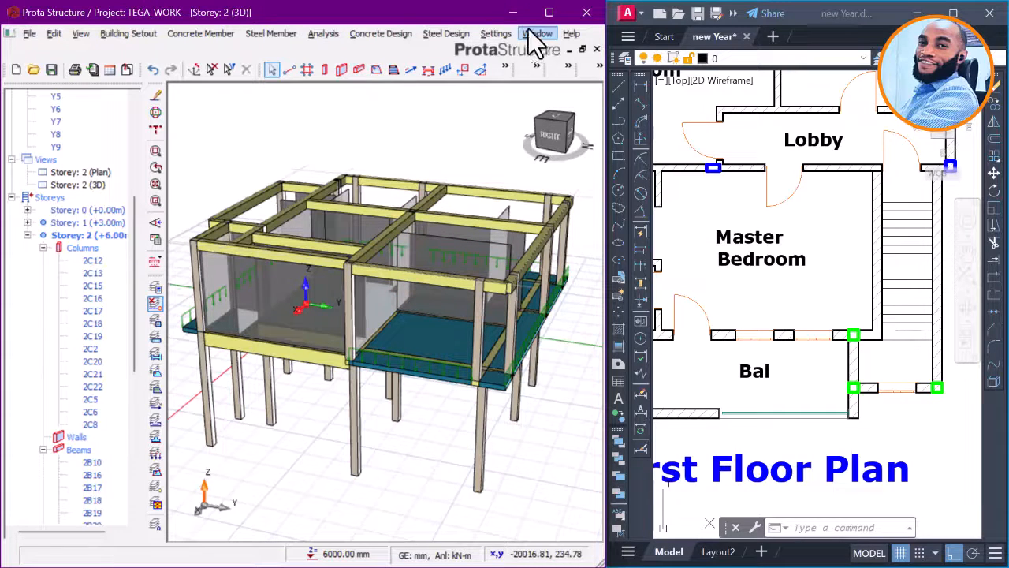
Step: Set the Beam Hatch layer color to index 94, a dark green, and apply the layer settings
{"action": "left_click", "coordinate": [497, 35]}
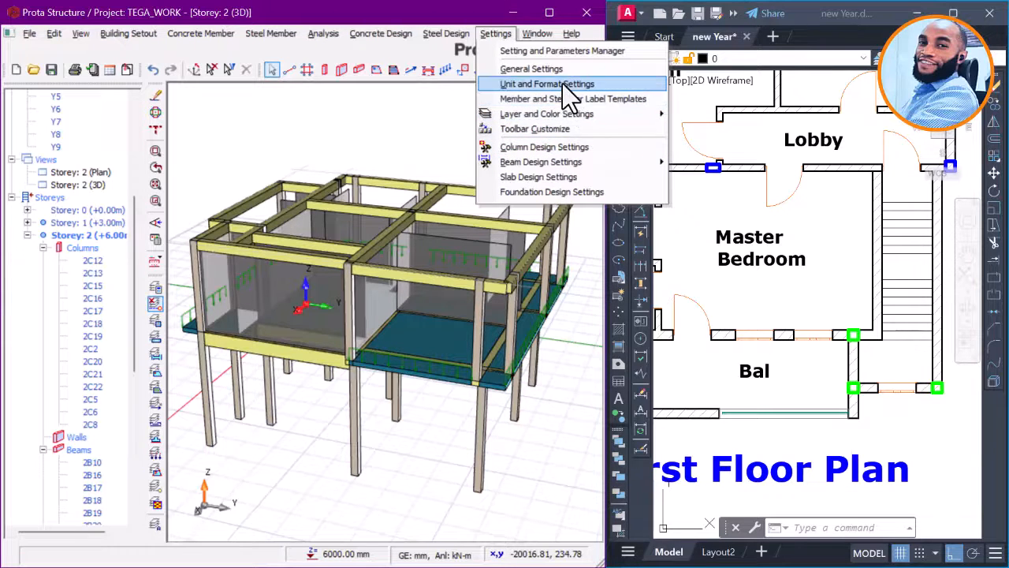
{"action": "mouse_move", "coordinate": [588, 116]}
{"action": "left_click", "coordinate": [702, 115]}
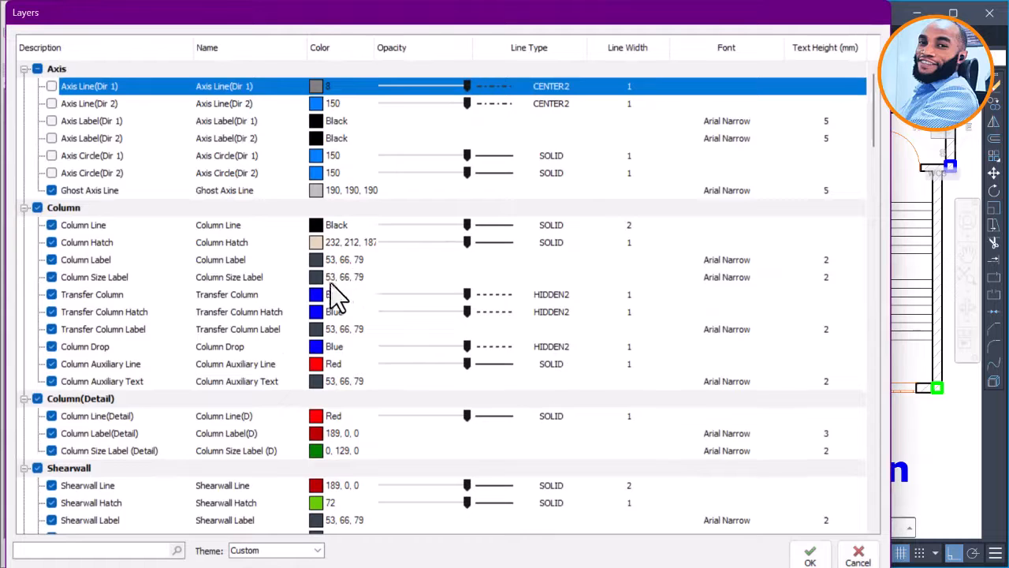
{"action": "scroll", "coordinate": [377, 309], "scroll_direction": "down", "scroll_amount": 1}
{"action": "scroll", "coordinate": [369, 297], "scroll_direction": "down", "scroll_amount": 10}
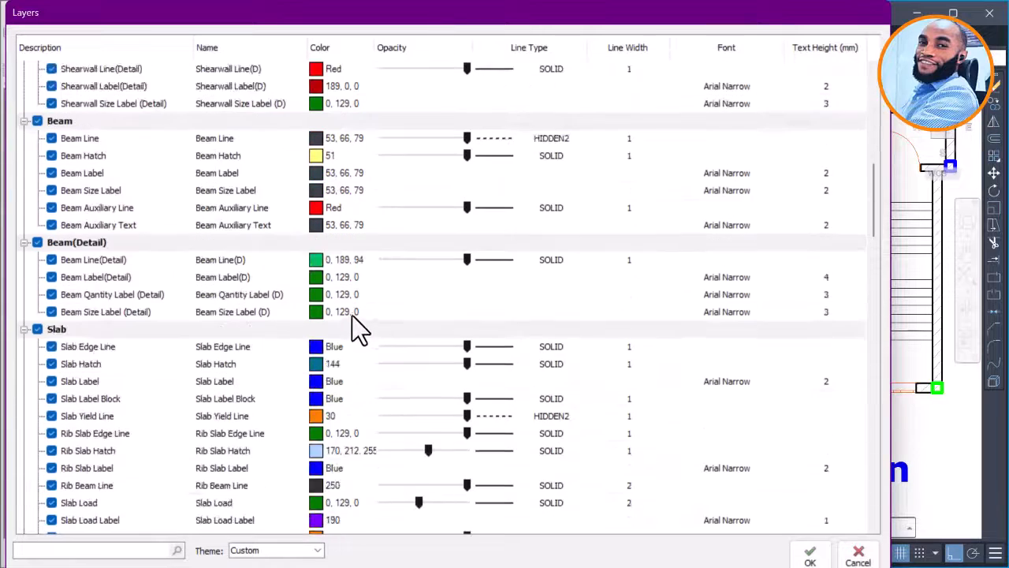
{"action": "scroll", "coordinate": [337, 309], "scroll_direction": "up", "scroll_amount": 1}
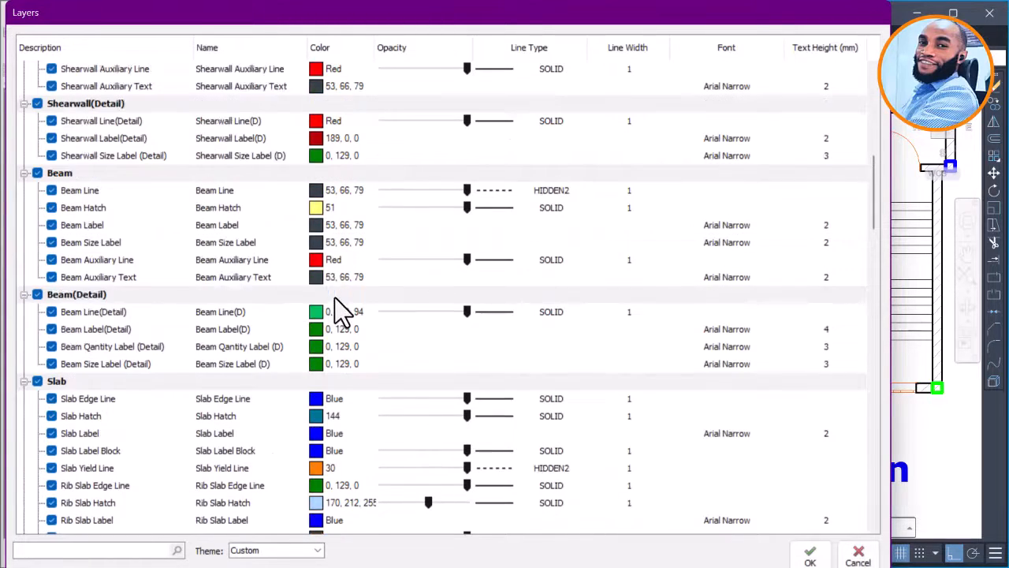
{"action": "left_click", "coordinate": [323, 209]}
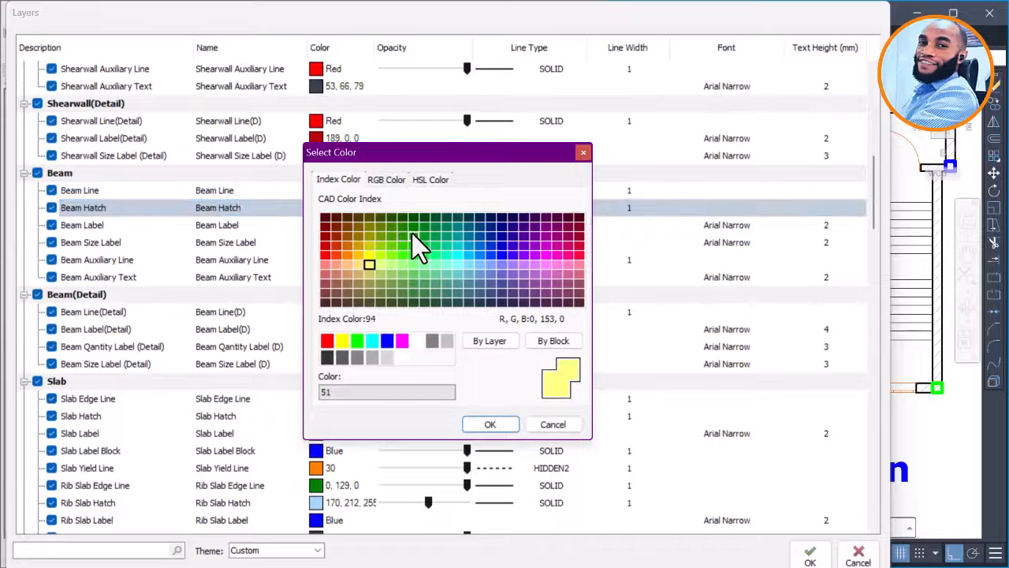
{"action": "left_click", "coordinate": [413, 234]}
{"action": "left_click", "coordinate": [489, 424]}
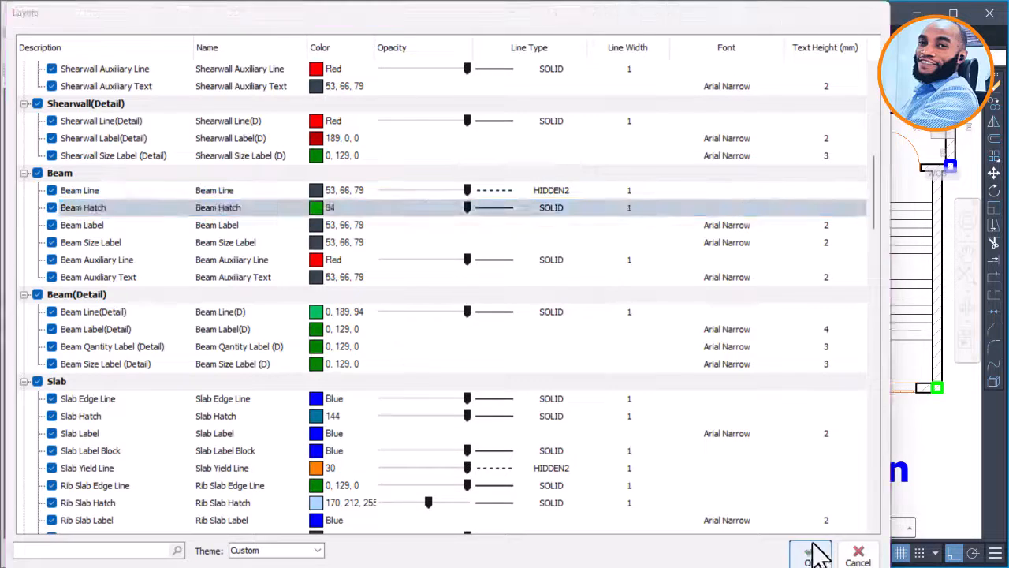
{"action": "left_click", "coordinate": [810, 554]}
Step: Examine the recolored storey 2 frame in 3D from above and around its cantilever slab corner
{"action": "scroll", "coordinate": [429, 259], "scroll_direction": "down", "scroll_amount": 3}
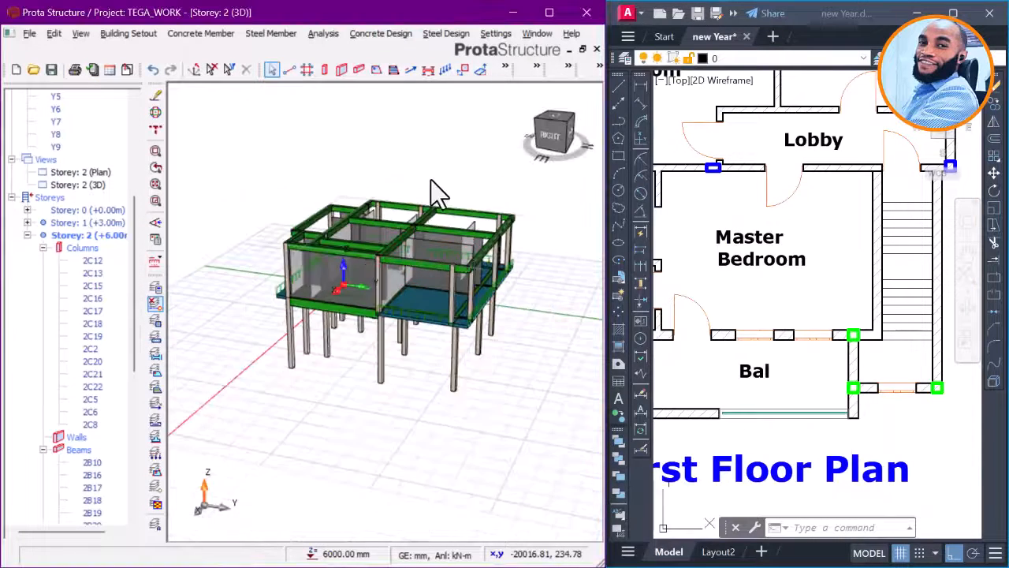
{"action": "middle_click_drag", "start_coordinate": [432, 181], "coordinate": [439, 276]}
{"action": "scroll", "coordinate": [465, 313], "scroll_direction": "up", "scroll_amount": 3}
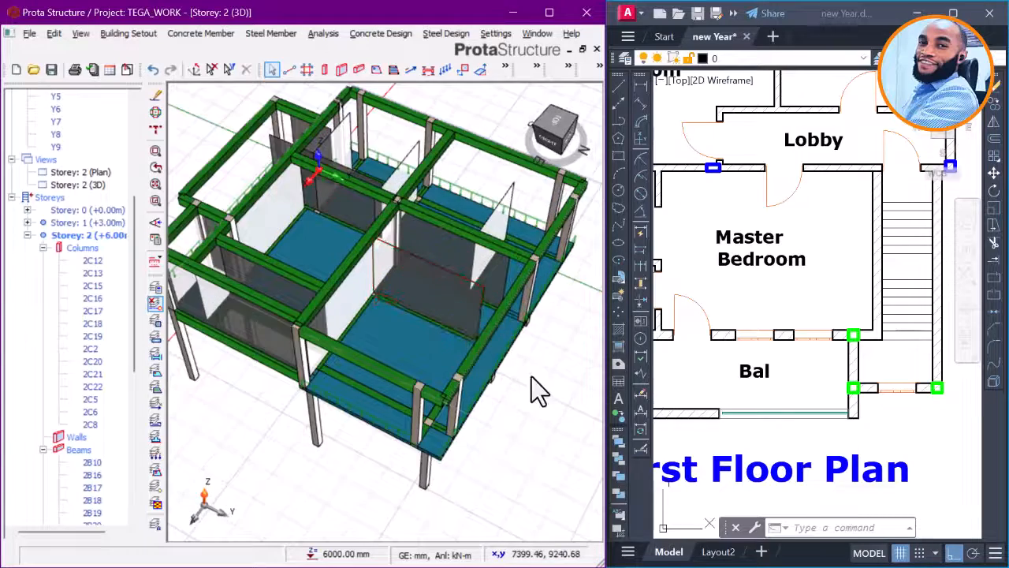
{"action": "middle_click_drag", "start_coordinate": [541, 390], "coordinate": [477, 432]}
{"action": "scroll", "coordinate": [389, 410], "scroll_direction": "up", "scroll_amount": 8}
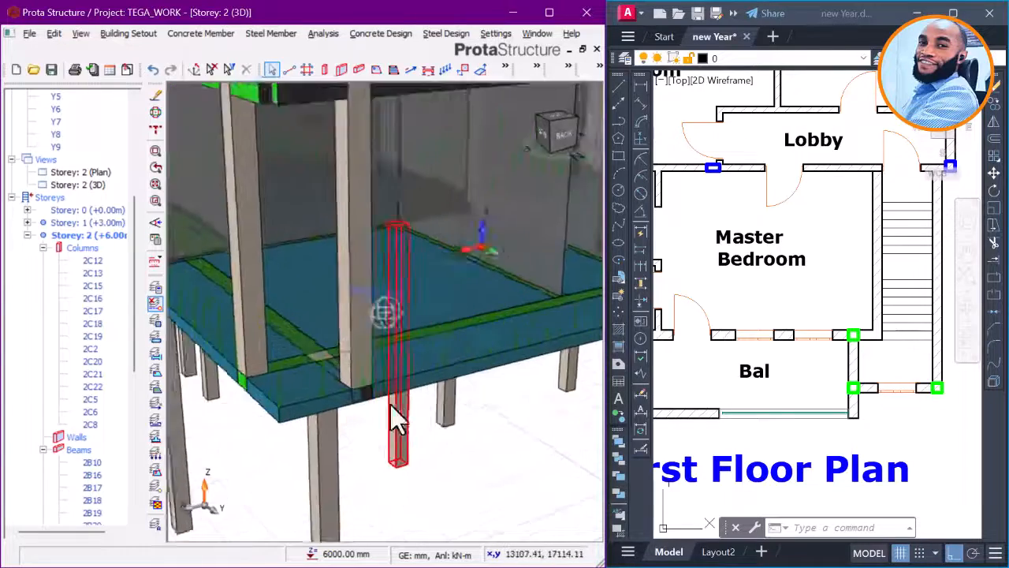
Step: Maximize the ProtaStructure window and examine the cantilever slabs and their supporting beams from below
{"action": "left_click", "coordinate": [548, 10]}
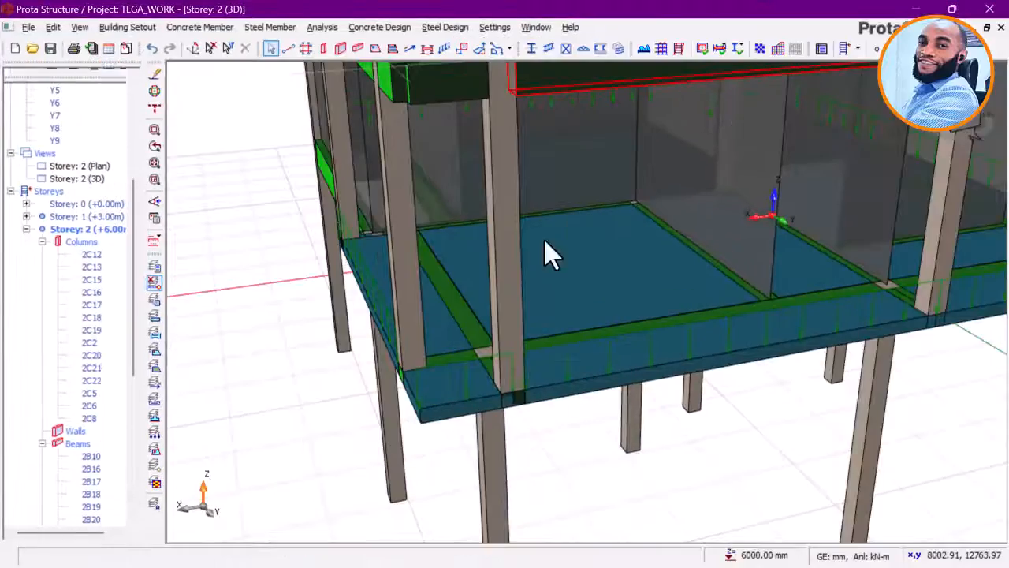
{"action": "scroll", "coordinate": [546, 327], "scroll_direction": "down", "scroll_amount": 2}
{"action": "middle_click_drag", "start_coordinate": [544, 374], "coordinate": [548, 275]}
{"action": "scroll", "coordinate": [645, 306], "scroll_direction": "up", "scroll_amount": 2}
{"action": "scroll", "coordinate": [646, 304], "scroll_direction": "down", "scroll_amount": 2}
{"action": "scroll", "coordinate": [718, 375], "scroll_direction": "up", "scroll_amount": 3}
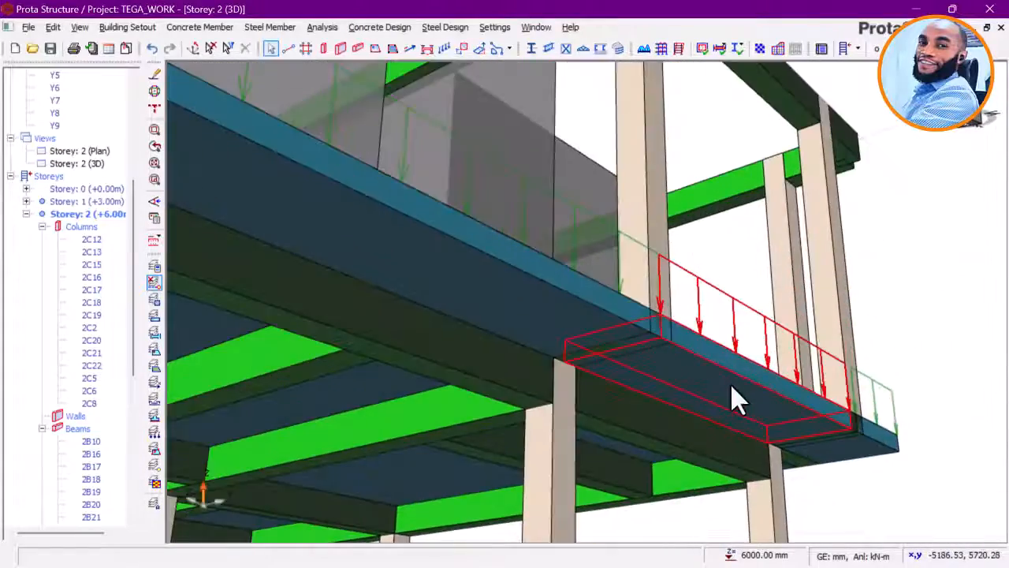
{"action": "middle_click_drag", "start_coordinate": [730, 383], "coordinate": [596, 341]}
{"action": "scroll", "coordinate": [595, 347], "scroll_direction": "down", "scroll_amount": 5}
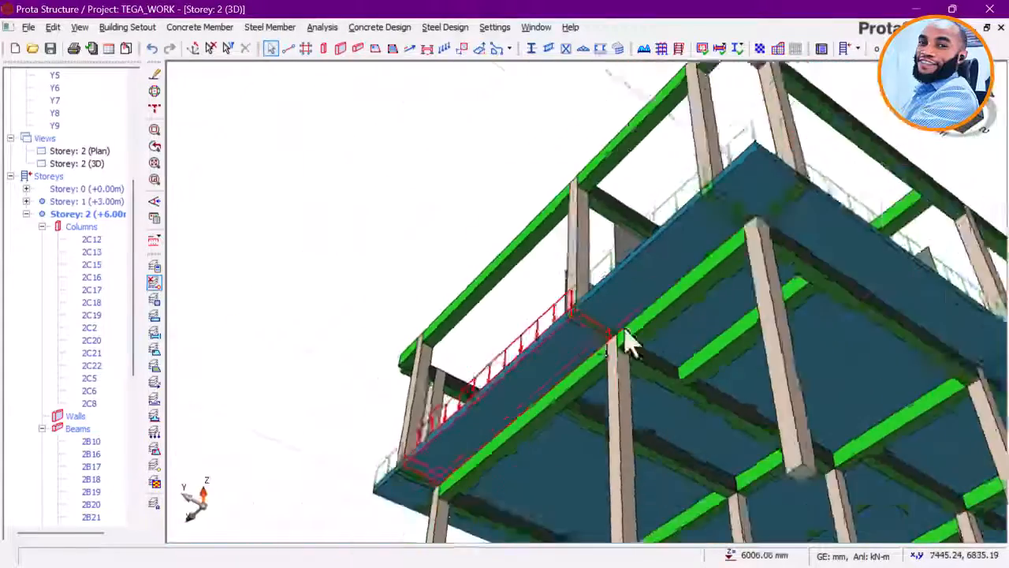
{"action": "scroll", "coordinate": [678, 266], "scroll_direction": "up", "scroll_amount": 4}
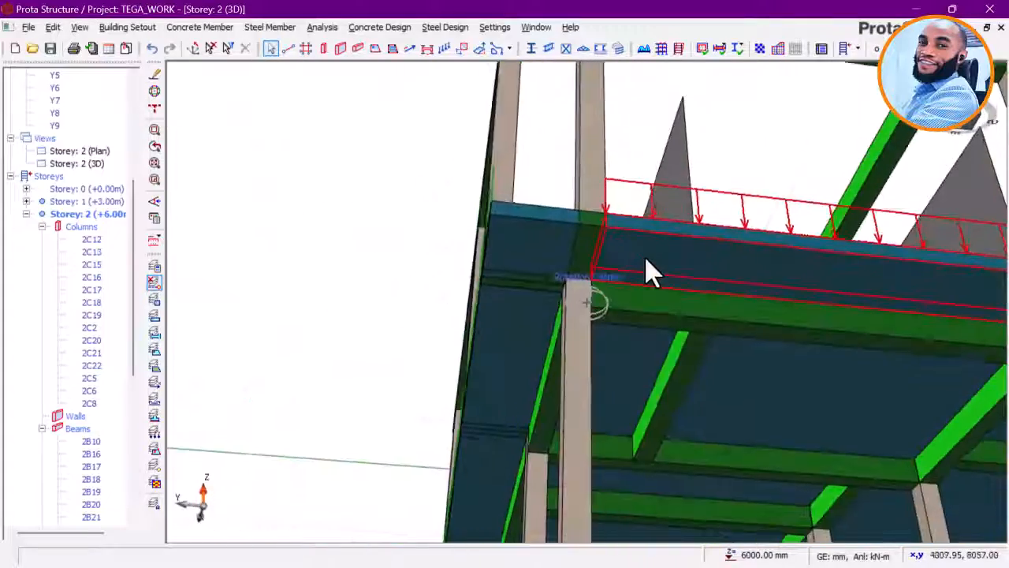
{"action": "middle_click_drag", "start_coordinate": [649, 273], "coordinate": [593, 309]}
{"action": "scroll", "coordinate": [678, 319], "scroll_direction": "down", "scroll_amount": 4}
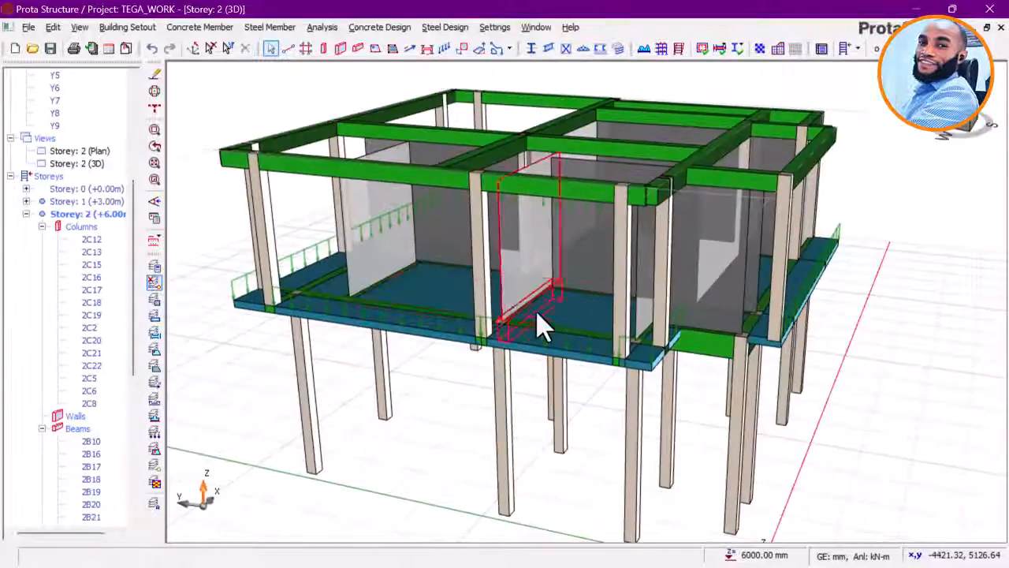
Step: Examine the recessed corner between the cantilever slabs and the column standing at the slab edge in 3D
{"action": "scroll", "coordinate": [521, 354], "scroll_direction": "up", "scroll_amount": 5}
{"action": "middle_click_drag", "start_coordinate": [498, 364], "coordinate": [590, 383]}
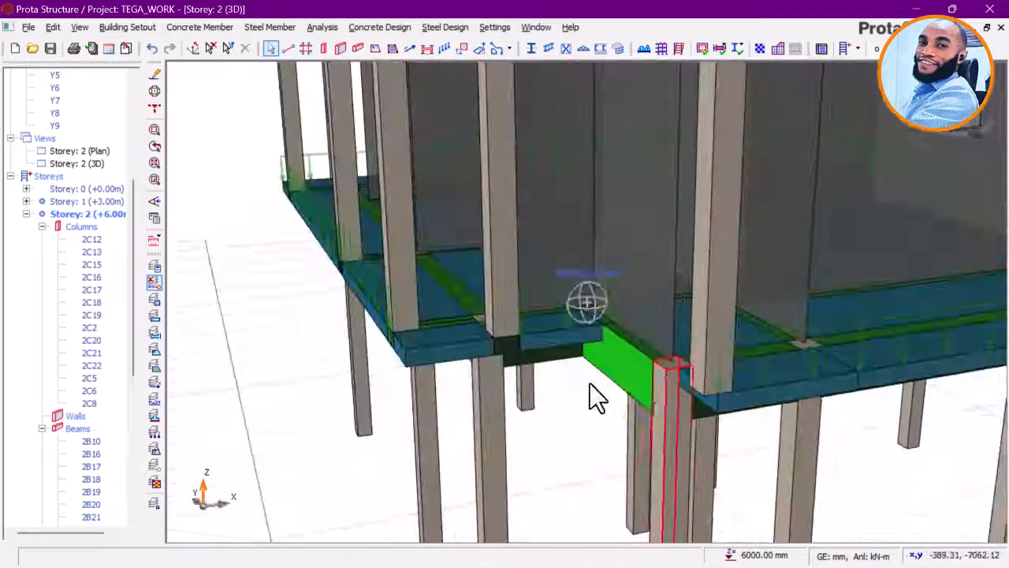
{"action": "scroll", "coordinate": [732, 400], "scroll_direction": "up", "scroll_amount": 3}
{"action": "mouse_move", "coordinate": [718, 378]}
{"action": "middle_mouse_down"}
{"action": "mouse_move", "coordinate": [676, 367]}
{"action": "mouse_move", "coordinate": [699, 378]}
{"action": "mouse_move", "coordinate": [732, 371]}
{"action": "mouse_move", "coordinate": [703, 390]}
{"action": "middle_mouse_up"}
{"action": "scroll", "coordinate": [697, 377], "scroll_direction": "down", "scroll_amount": 5}
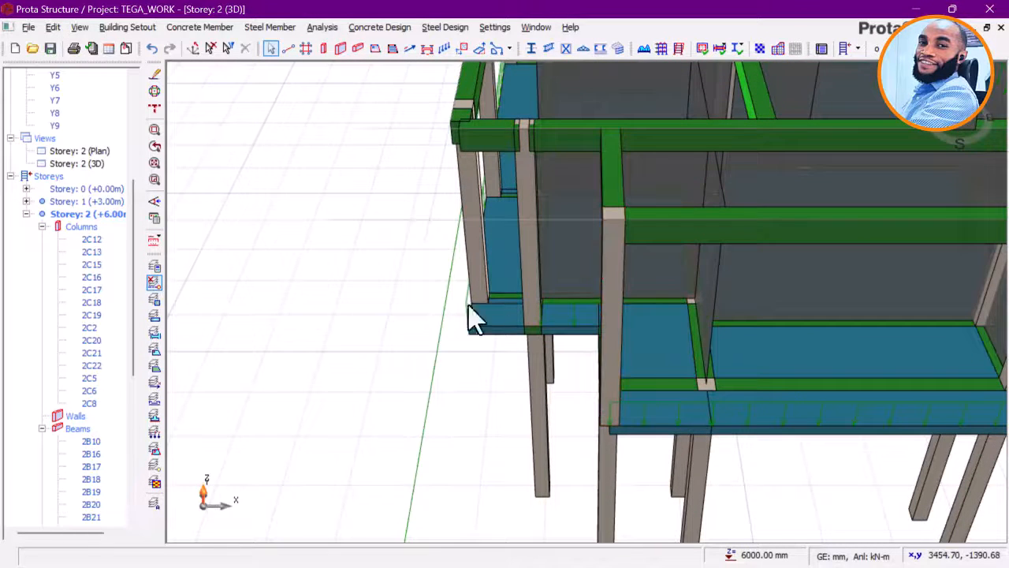
{"action": "scroll", "coordinate": [604, 339], "scroll_direction": "down", "scroll_amount": 2}
Step: Select the slab-edge corner column in 3D, check column 2C22 in the storey 2 plan, and return to 3D
{"action": "left_click", "coordinate": [613, 312]}
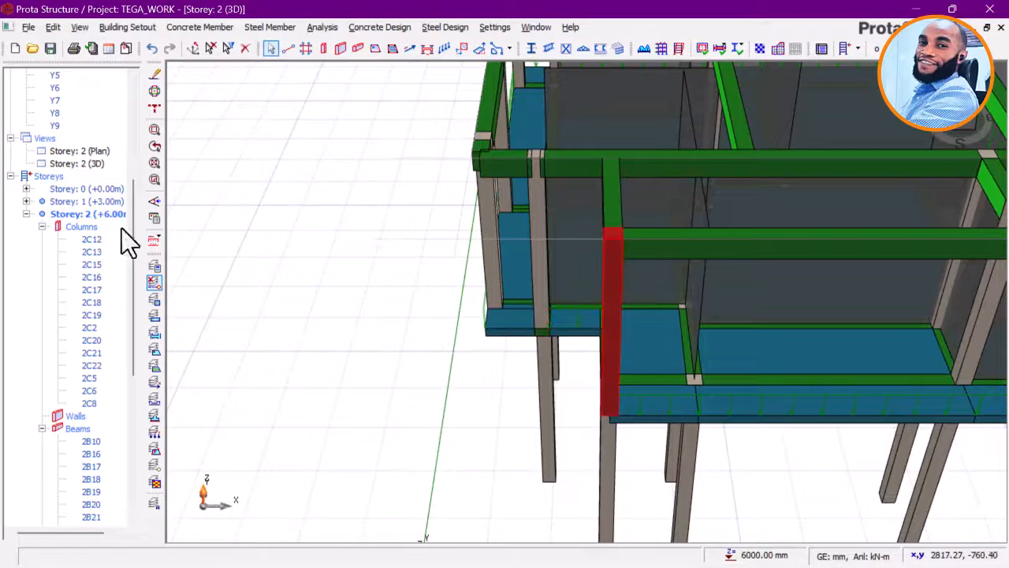
{"action": "left_click", "coordinate": [110, 150]}
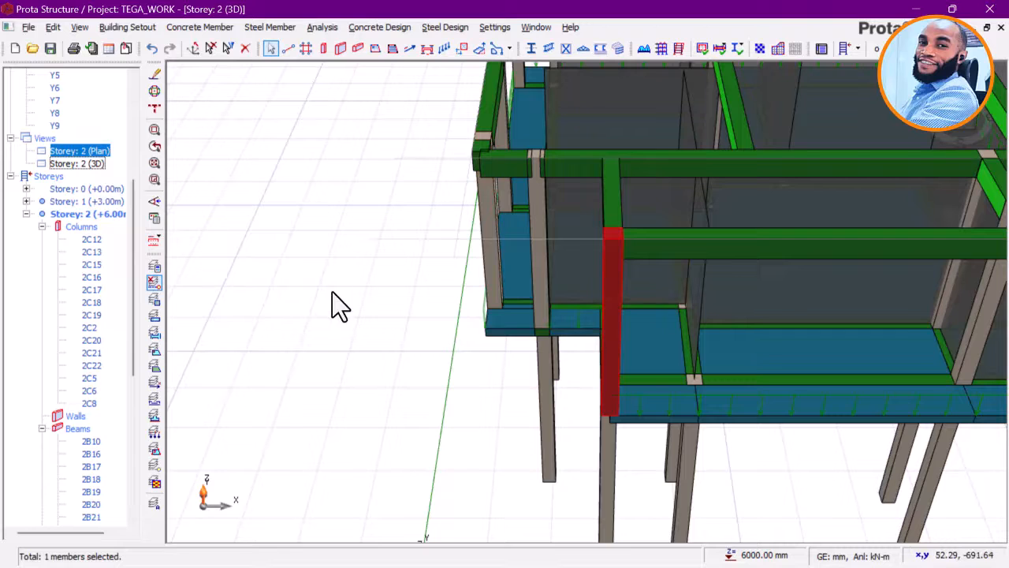
{"action": "double_click", "coordinate": [91, 150]}
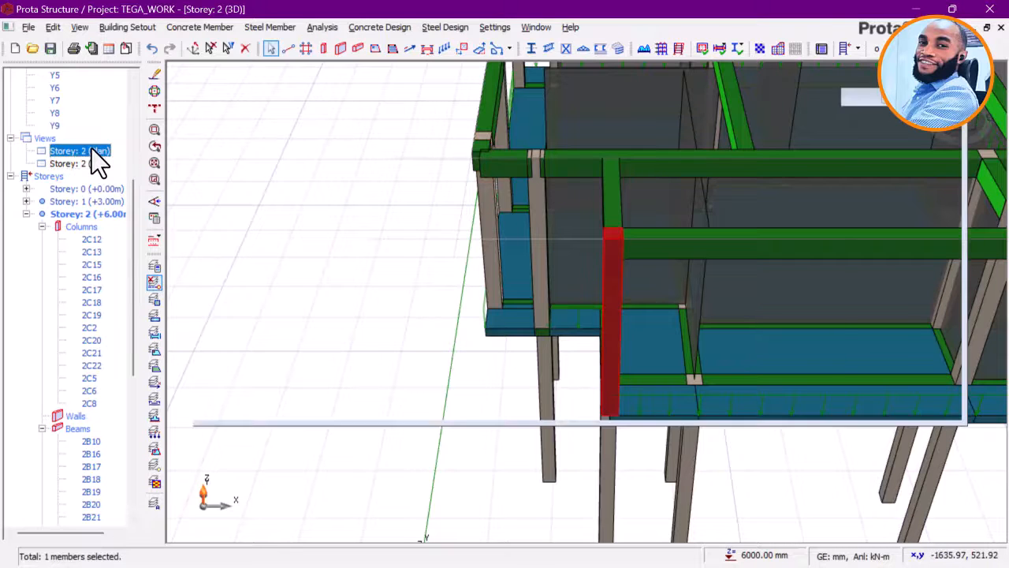
{"action": "scroll", "coordinate": [567, 398], "scroll_direction": "up", "scroll_amount": 3}
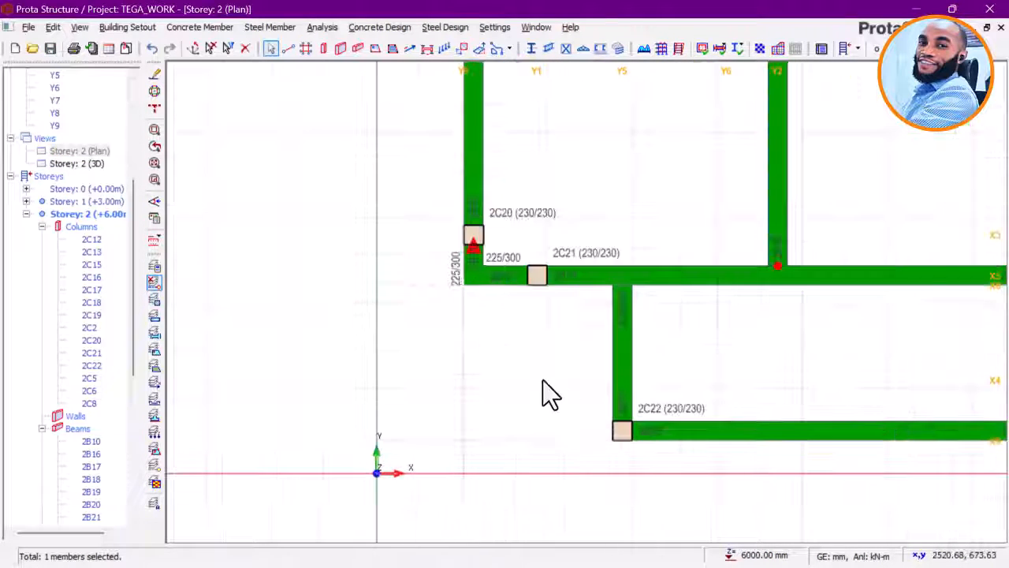
{"action": "scroll", "coordinate": [544, 387], "scroll_direction": "down", "scroll_amount": 3}
{"action": "scroll", "coordinate": [576, 410], "scroll_direction": "up", "scroll_amount": 3}
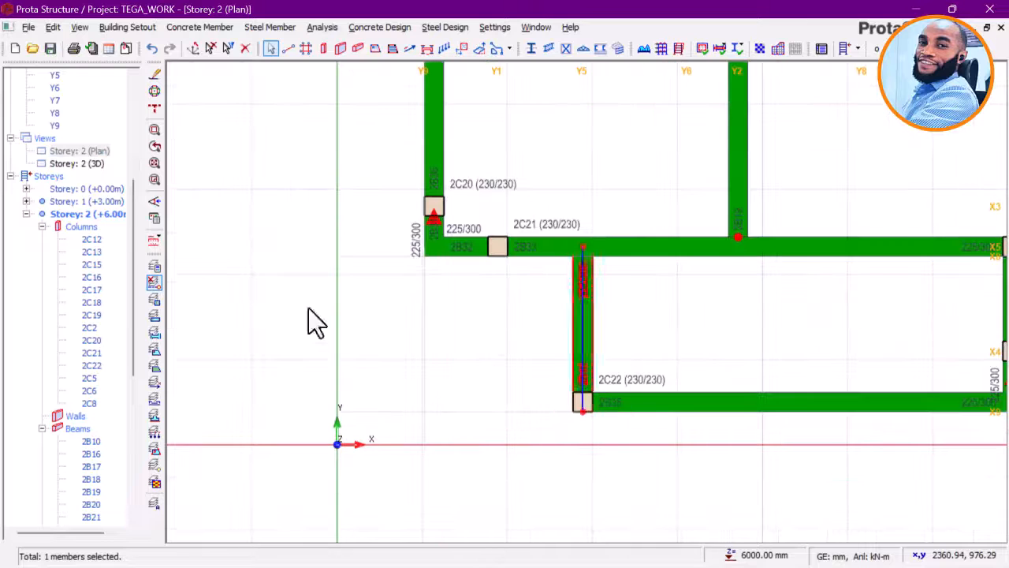
{"action": "left_click", "coordinate": [90, 163]}
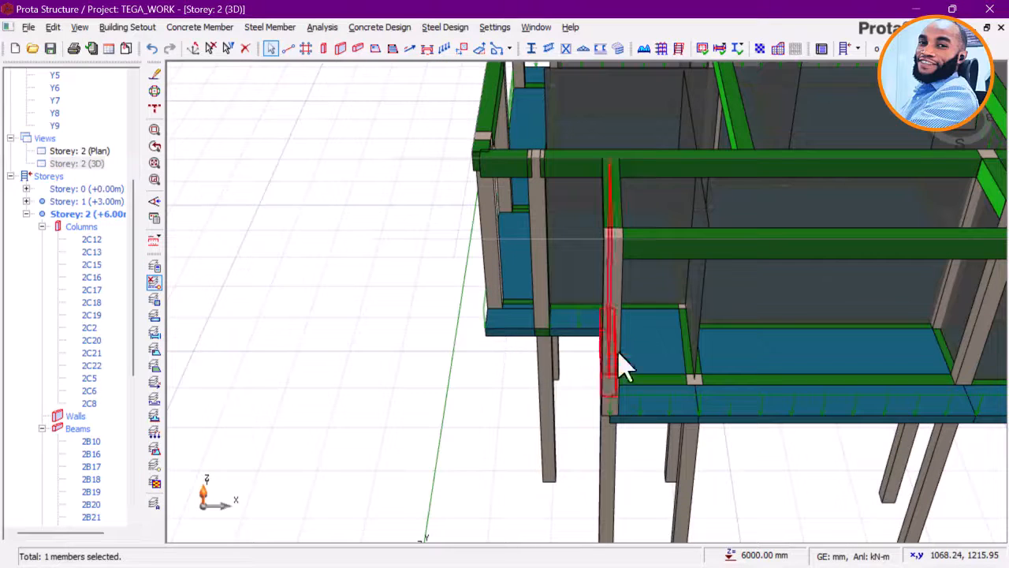
Step: Examine the support beneath the slab-edge corner column and identify the nearby storey 1 column
{"action": "middle_click_drag", "start_coordinate": [613, 339], "coordinate": [624, 289]}
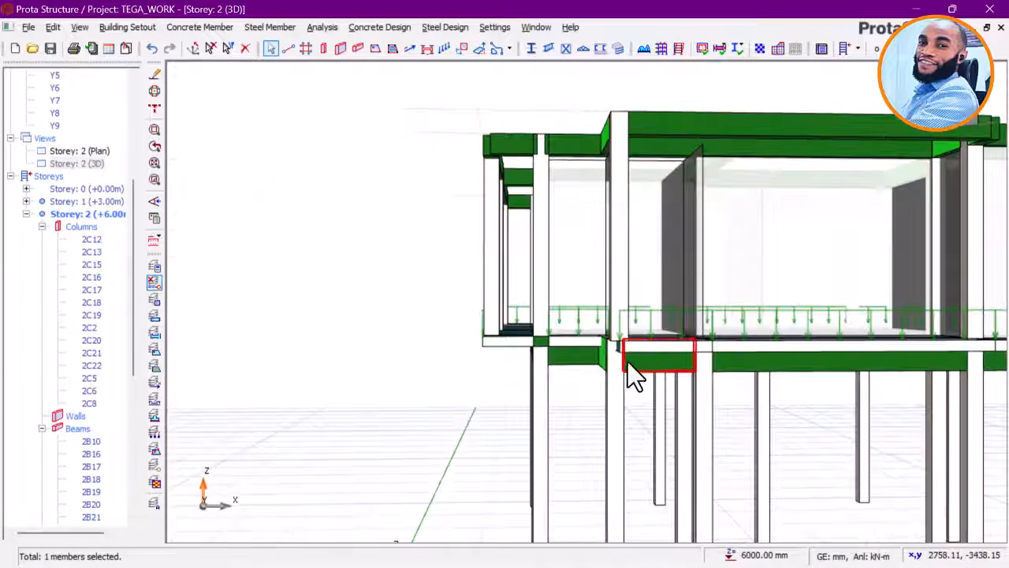
{"action": "scroll", "coordinate": [623, 365], "scroll_direction": "up", "scroll_amount": 3}
{"action": "scroll", "coordinate": [617, 357], "scroll_direction": "up", "scroll_amount": 1}
{"action": "mouse_move", "coordinate": [617, 340]}
{"action": "middle_mouse_down"}
{"action": "mouse_move", "coordinate": [590, 345]}
{"action": "mouse_move", "coordinate": [709, 308]}
{"action": "mouse_move", "coordinate": [725, 337]}
{"action": "mouse_move", "coordinate": [788, 356]}
{"action": "mouse_move", "coordinate": [713, 320]}
{"action": "mouse_move", "coordinate": [725, 331]}
{"action": "mouse_move", "coordinate": [665, 364]}
{"action": "mouse_move", "coordinate": [697, 372]}
{"action": "mouse_move", "coordinate": [736, 356]}
{"action": "middle_mouse_up"}
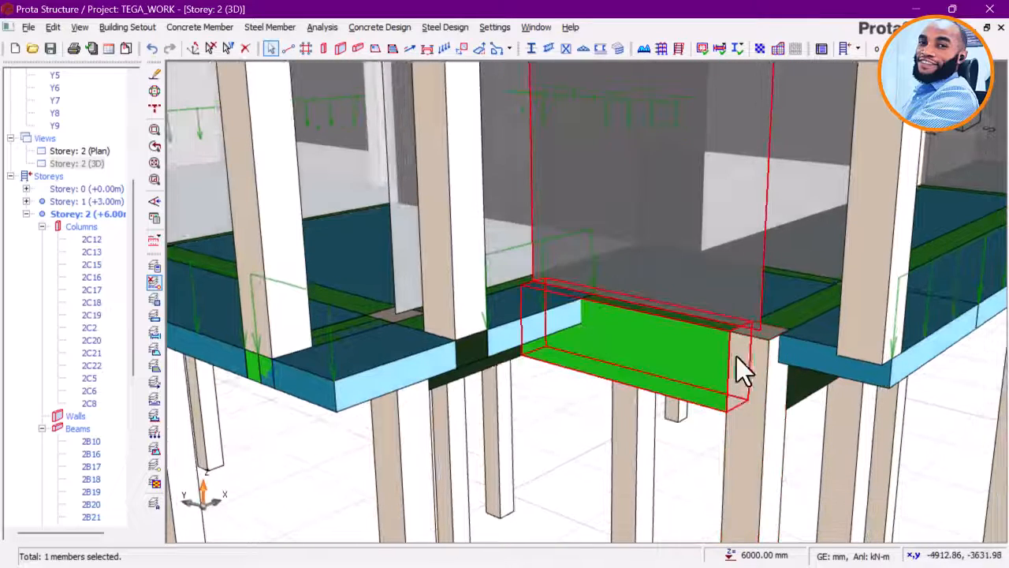
{"action": "mouse_move", "coordinate": [757, 360]}
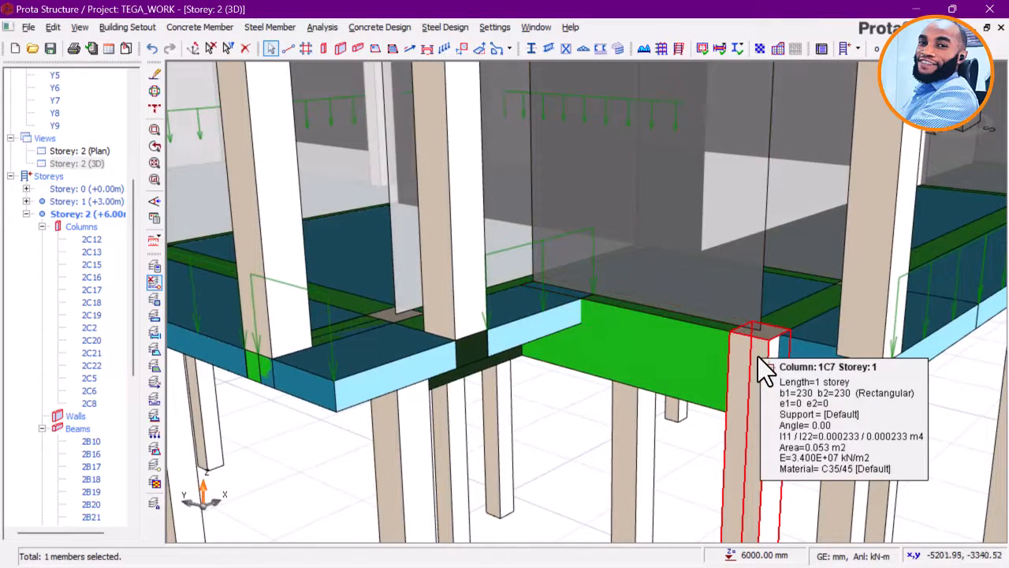
Step: Make storey 1 active in the 3D view and display its plan in the plan view
{"action": "double_click", "coordinate": [99, 203]}
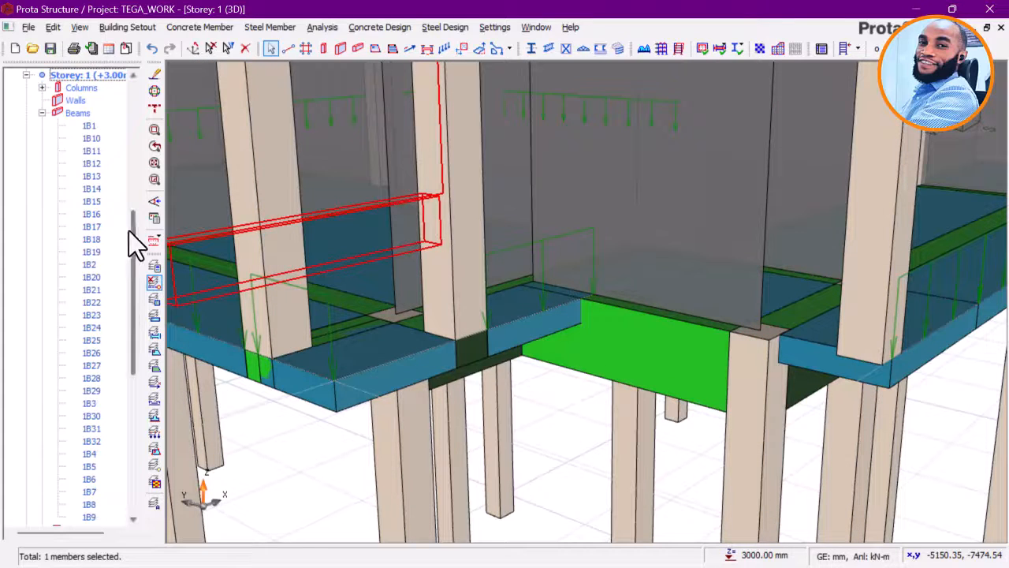
{"action": "scroll", "coordinate": [118, 193], "scroll_direction": "up", "scroll_amount": 1}
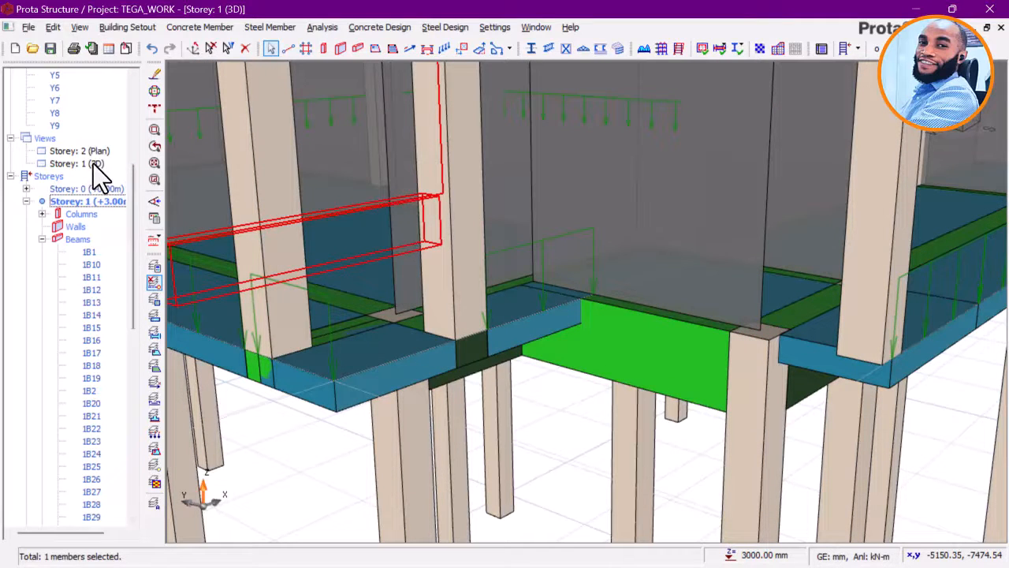
{"action": "double_click", "coordinate": [92, 152]}
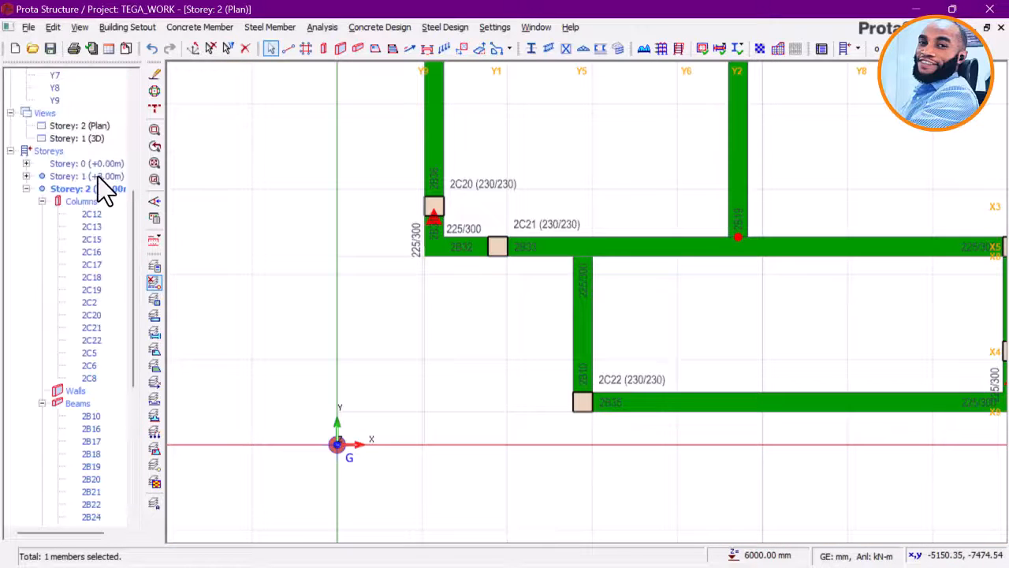
{"action": "double_click", "coordinate": [98, 176]}
Step: Find and select column 1C7 among the storey 1 columns and examine its surroundings in the plan
{"action": "scroll", "coordinate": [101, 324], "scroll_direction": "down", "scroll_amount": 10}
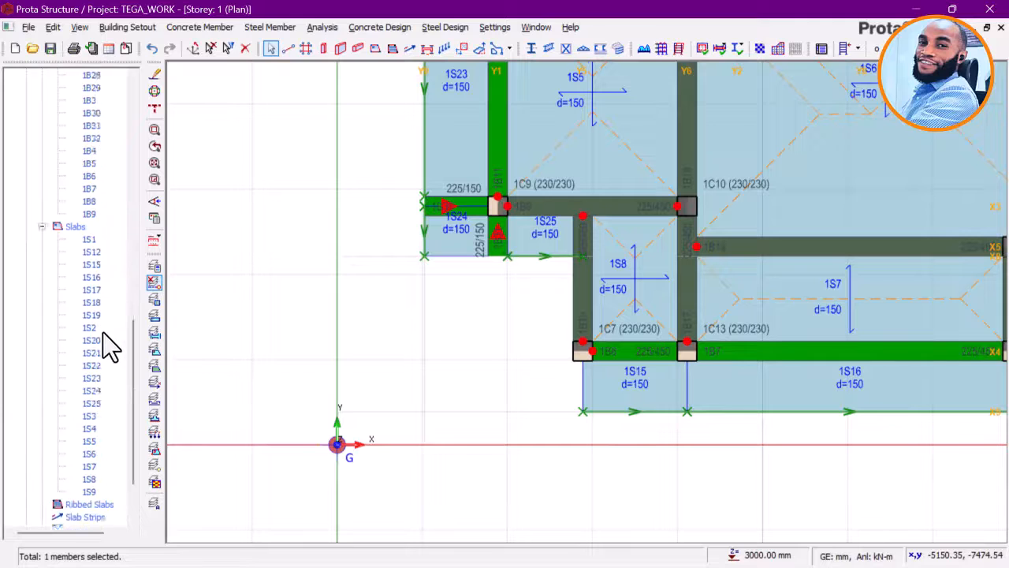
{"action": "scroll", "coordinate": [106, 350], "scroll_direction": "down", "scroll_amount": 2}
{"action": "scroll", "coordinate": [97, 241], "scroll_direction": "up", "scroll_amount": 15}
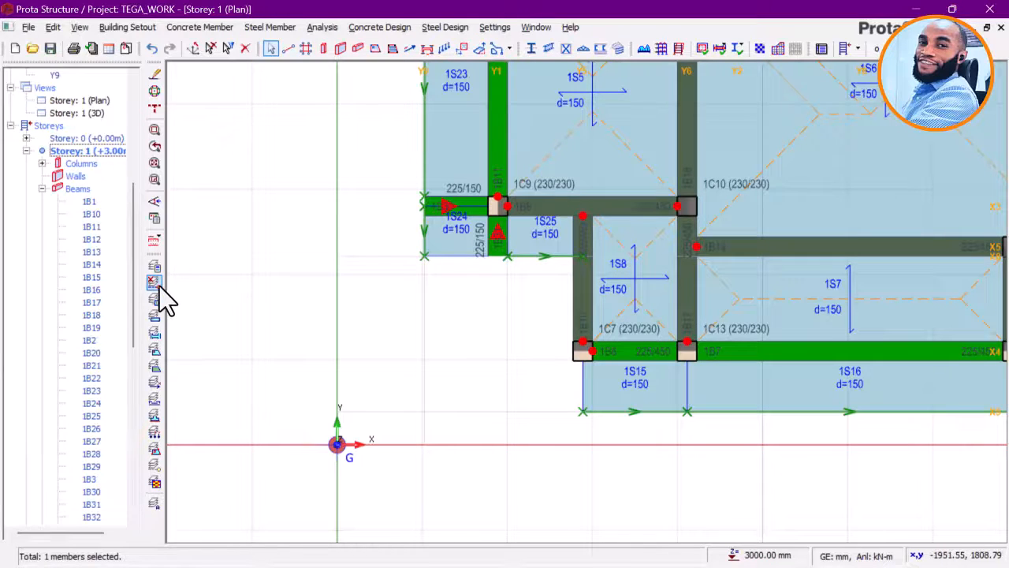
{"action": "left_click", "coordinate": [43, 165]}
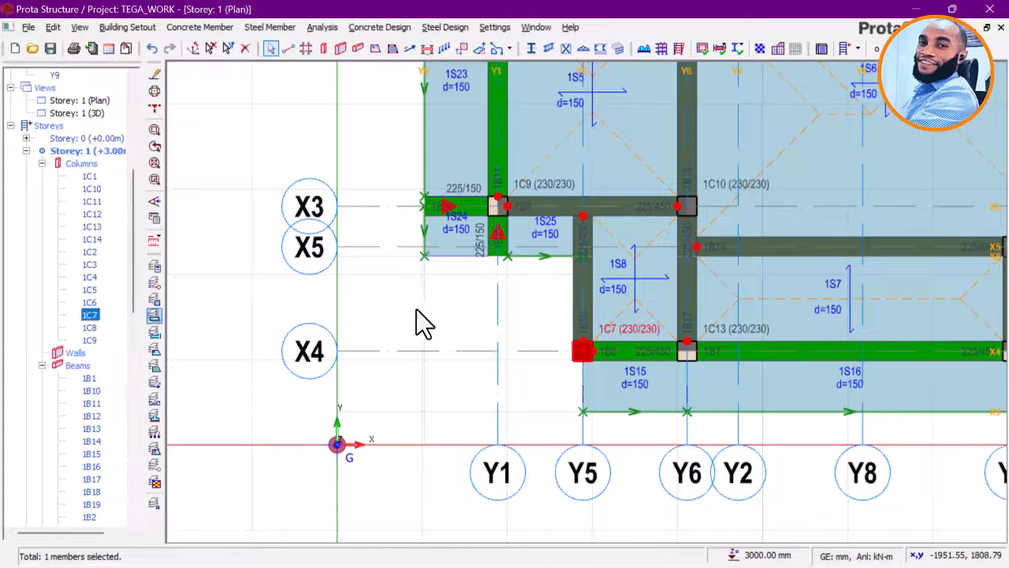
{"action": "scroll", "coordinate": [552, 406], "scroll_direction": "up", "scroll_amount": 3}
{"action": "middle_click_drag", "start_coordinate": [622, 316], "coordinate": [451, 315]}
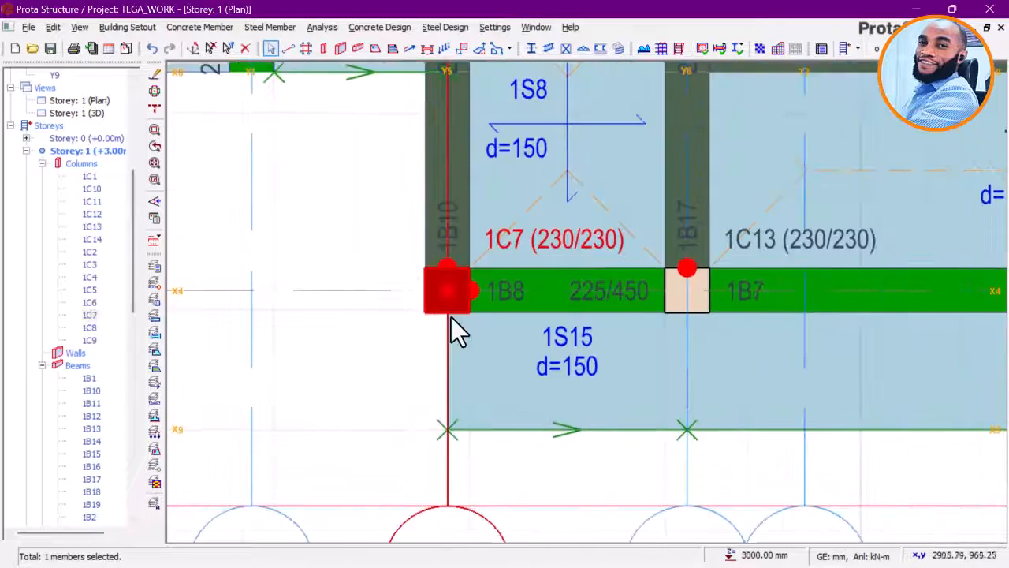
{"action": "scroll", "coordinate": [450, 314], "scroll_direction": "down", "scroll_amount": 2}
{"action": "middle_click_drag", "start_coordinate": [355, 244], "coordinate": [373, 255]}
Step: Add a 225/150 cantilever beam matching beam 1B31, running along axis Y5 from X9 to X4 at column 1C7
{"action": "left_click", "coordinate": [363, 159]}
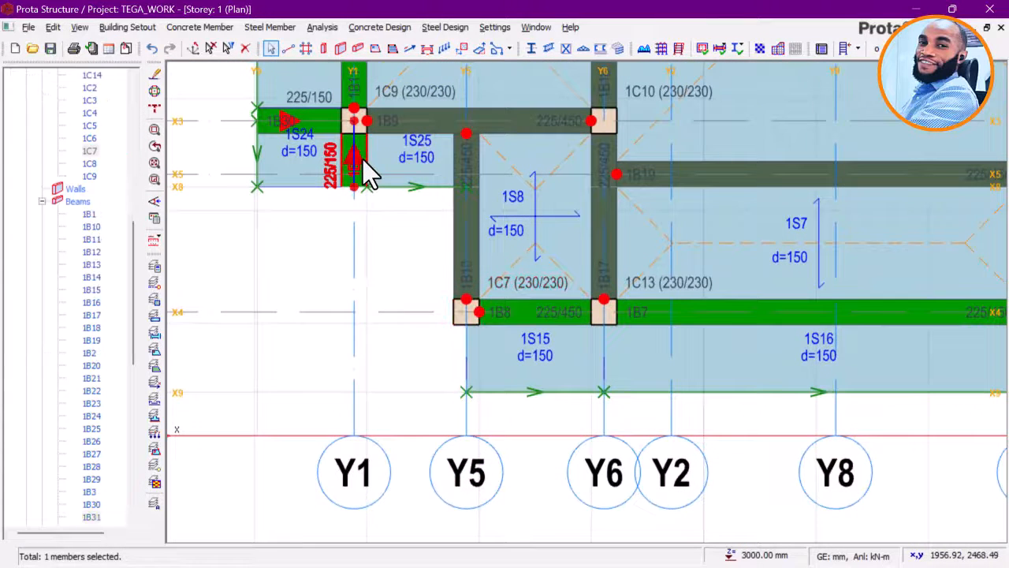
{"action": "right_click", "coordinate": [362, 158]}
{"action": "left_click", "coordinate": [406, 168]}
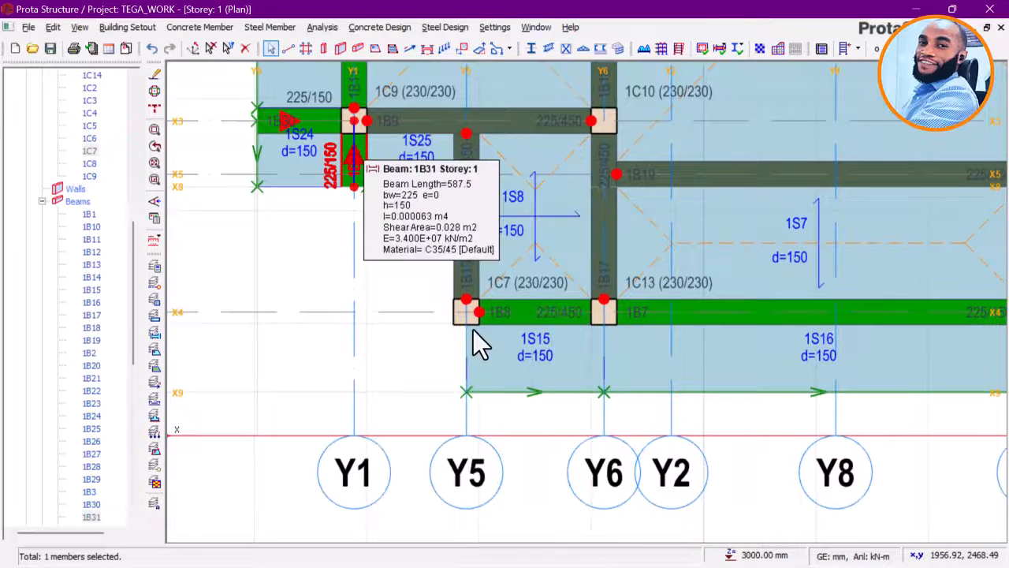
{"action": "scroll", "coordinate": [461, 321], "scroll_direction": "up", "scroll_amount": 1}
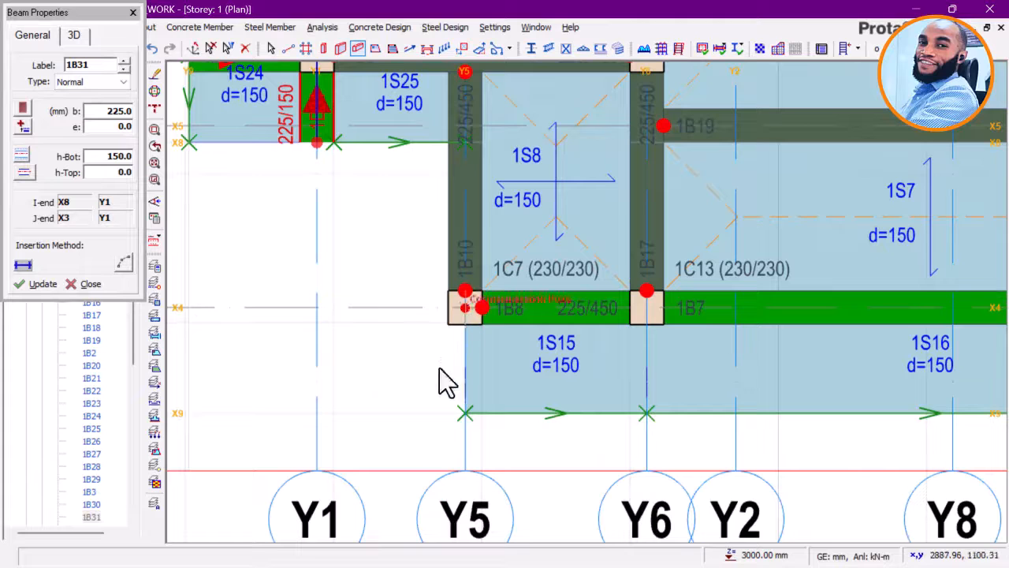
{"action": "left_click", "coordinate": [456, 409]}
{"action": "scroll", "coordinate": [439, 353], "scroll_direction": "down", "scroll_amount": 3}
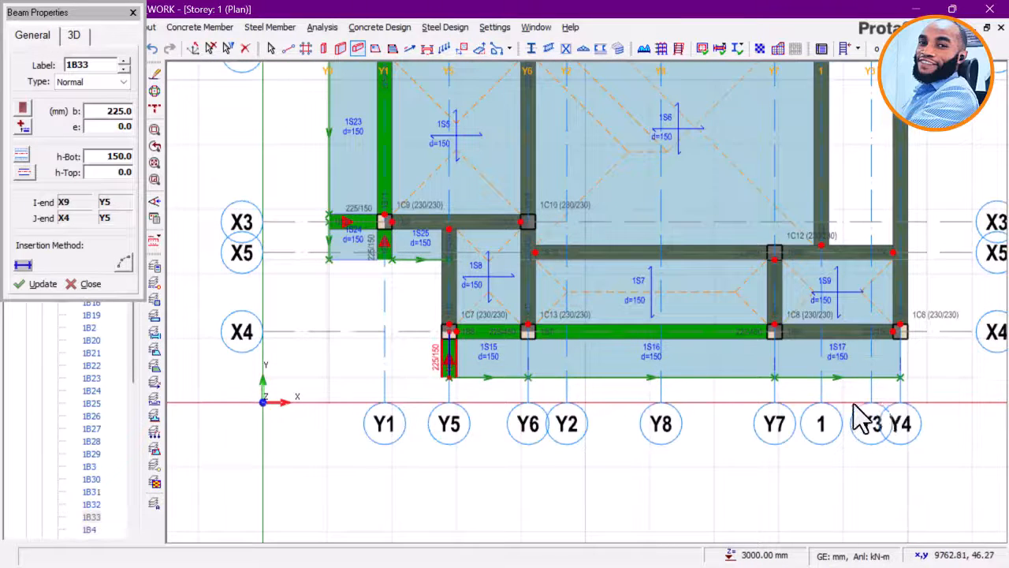
{"action": "middle_click_drag", "start_coordinate": [893, 401], "coordinate": [741, 397]}
{"action": "scroll", "coordinate": [748, 395], "scroll_direction": "down", "scroll_amount": 3}
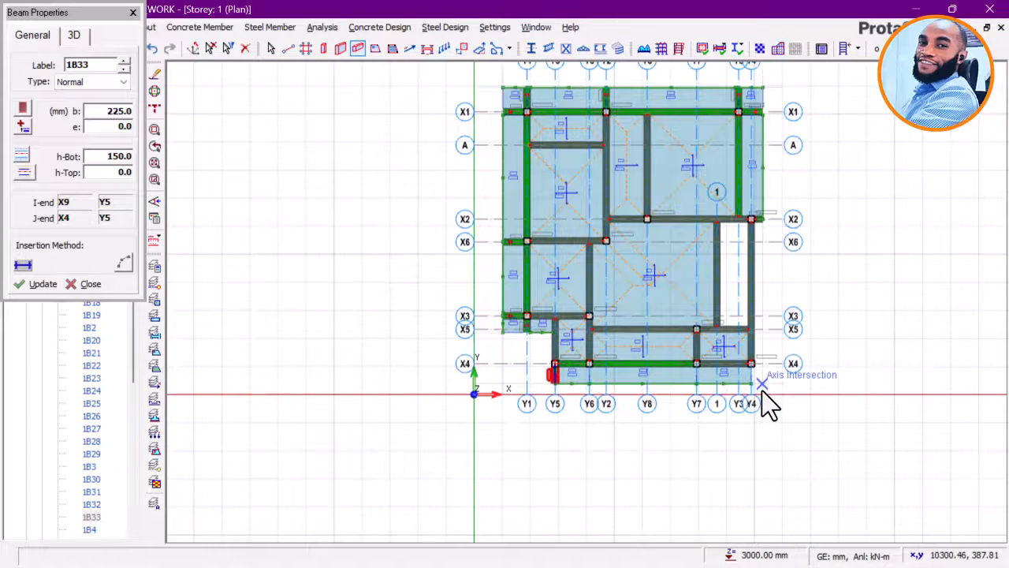
{"action": "scroll", "coordinate": [763, 394], "scroll_direction": "up", "scroll_amount": 2}
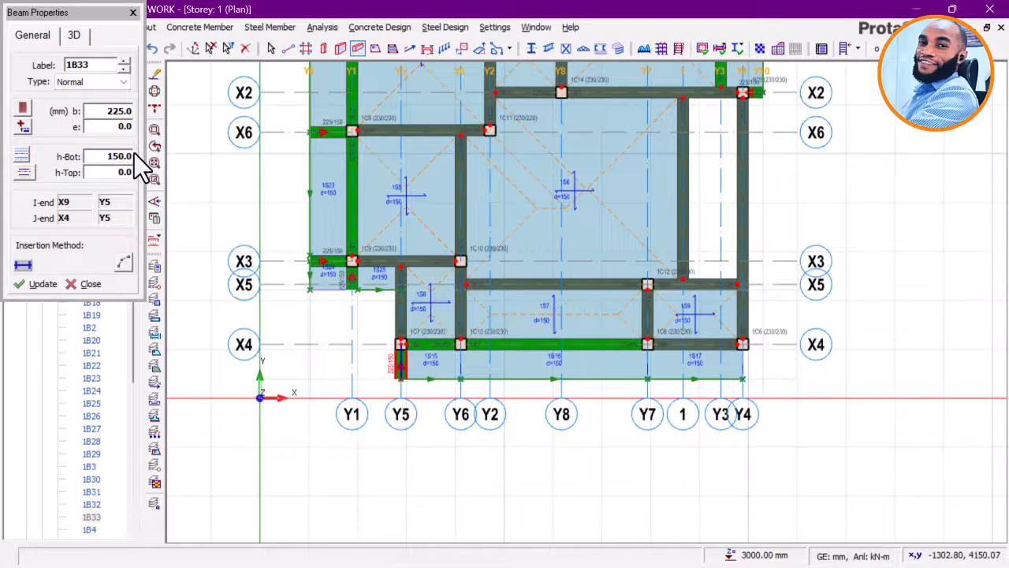
{"action": "left_click", "coordinate": [133, 13]}
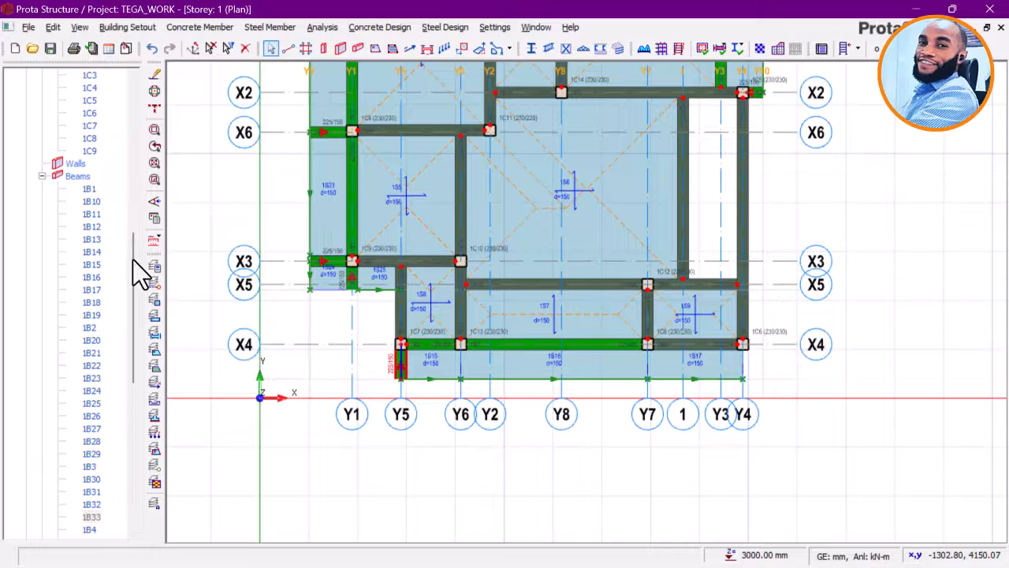
Step: Return to the storey 1 3D view, check the slab-edge columns, and turn off the axis display
{"action": "scroll", "coordinate": [134, 268], "scroll_direction": "up", "scroll_amount": 5}
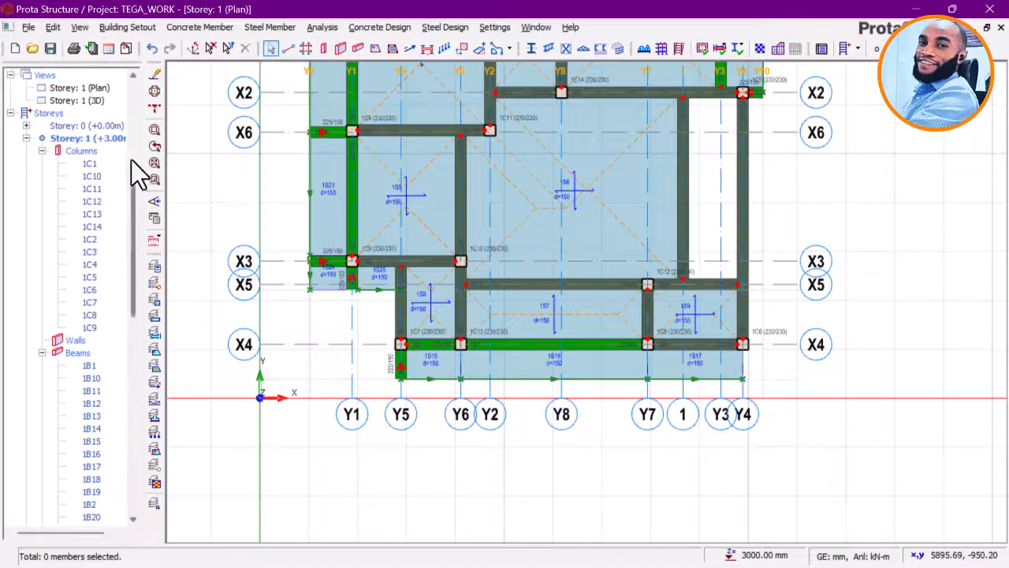
{"action": "double_click", "coordinate": [91, 98]}
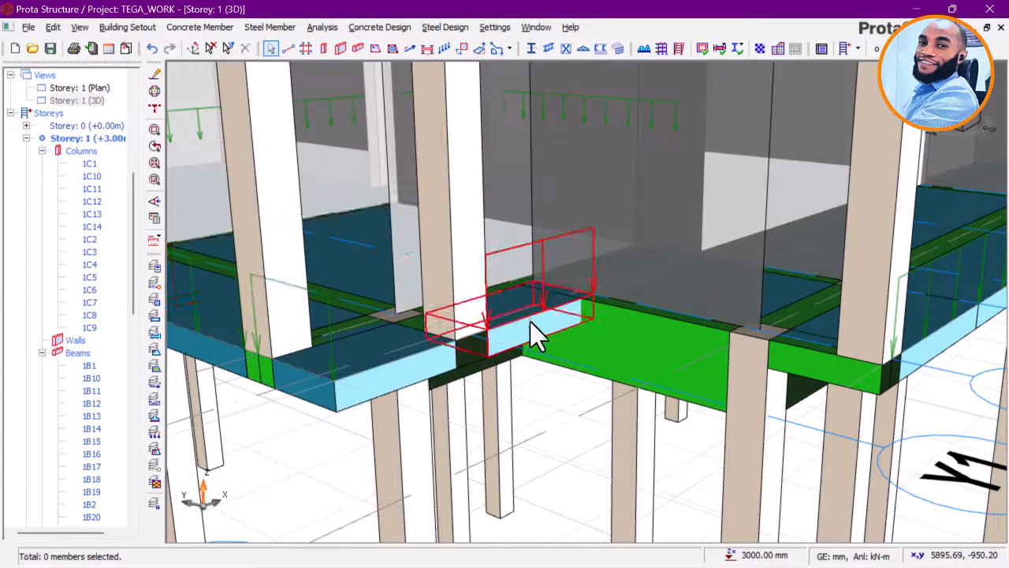
{"action": "scroll", "coordinate": [531, 323], "scroll_direction": "down", "scroll_amount": 2}
{"action": "mouse_move", "coordinate": [701, 361]}
{"action": "middle_mouse_down"}
{"action": "mouse_move", "coordinate": [718, 360]}
{"action": "mouse_move", "coordinate": [700, 374]}
{"action": "mouse_move", "coordinate": [613, 378]}
{"action": "mouse_move", "coordinate": [484, 356]}
{"action": "mouse_move", "coordinate": [419, 366]}
{"action": "middle_mouse_up"}
{"action": "scroll", "coordinate": [302, 307], "scroll_direction": "up", "scroll_amount": 2}
{"action": "scroll", "coordinate": [303, 309], "scroll_direction": "down", "scroll_amount": 2}
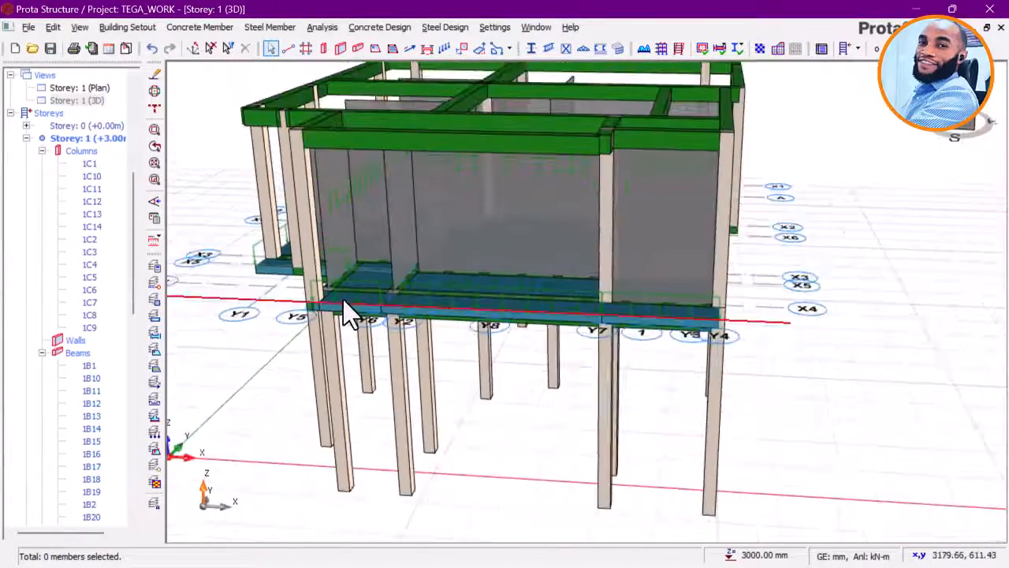
{"action": "scroll", "coordinate": [504, 366], "scroll_direction": "up", "scroll_amount": 2}
{"action": "mouse_move", "coordinate": [586, 388]}
{"action": "middle_mouse_down"}
{"action": "mouse_move", "coordinate": [529, 368]}
{"action": "mouse_move", "coordinate": [293, 330]}
{"action": "middle_mouse_up"}
{"action": "left_click", "coordinate": [154, 284]}
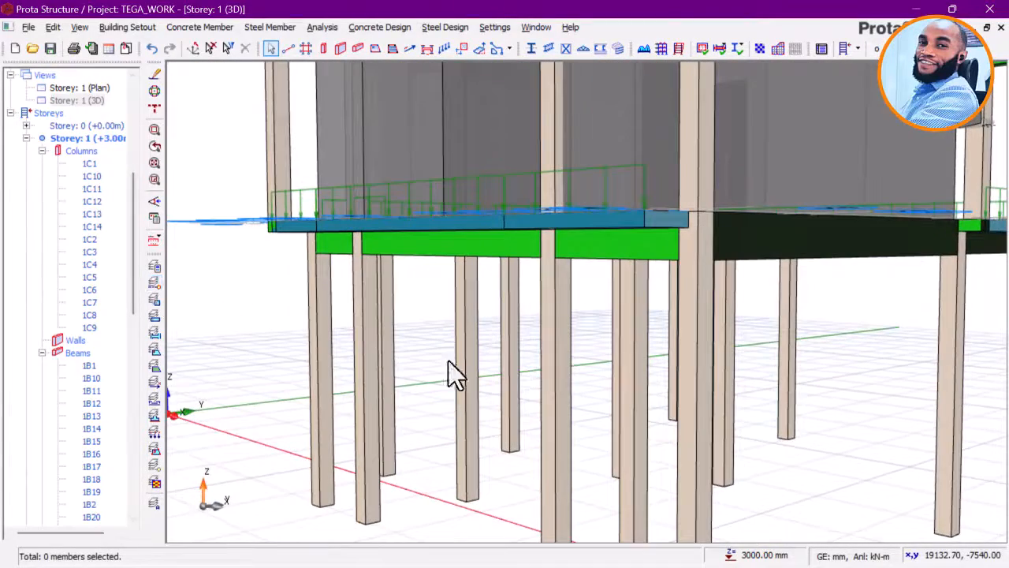
Step: Examine the model from all sides in 3D, checking that cantilever beams support the columns along the slab edges
{"action": "mouse_move", "coordinate": [521, 407]}
{"action": "middle_mouse_down"}
{"action": "mouse_move", "coordinate": [511, 408]}
{"action": "mouse_move", "coordinate": [640, 416]}
{"action": "mouse_move", "coordinate": [618, 428]}
{"action": "mouse_move", "coordinate": [551, 425]}
{"action": "mouse_move", "coordinate": [729, 413]}
{"action": "mouse_move", "coordinate": [699, 430]}
{"action": "mouse_move", "coordinate": [694, 413]}
{"action": "mouse_move", "coordinate": [670, 421]}
{"action": "middle_mouse_up"}
{"action": "scroll", "coordinate": [741, 380], "scroll_direction": "up", "scroll_amount": 4}
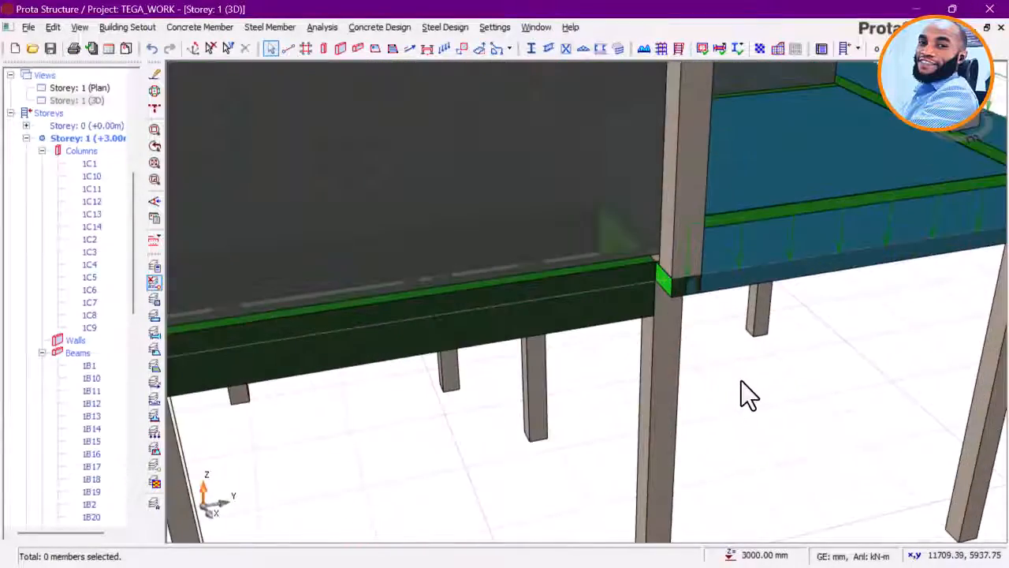
{"action": "mouse_move", "coordinate": [741, 381]}
{"action": "middle_mouse_down", "text": "shift"}
{"action": "mouse_move", "coordinate": [691, 391]}
{"action": "mouse_move", "coordinate": [444, 358]}
{"action": "middle_mouse_up", "text": "shift"}
{"action": "scroll", "coordinate": [444, 357], "scroll_direction": "down", "scroll_amount": 2}
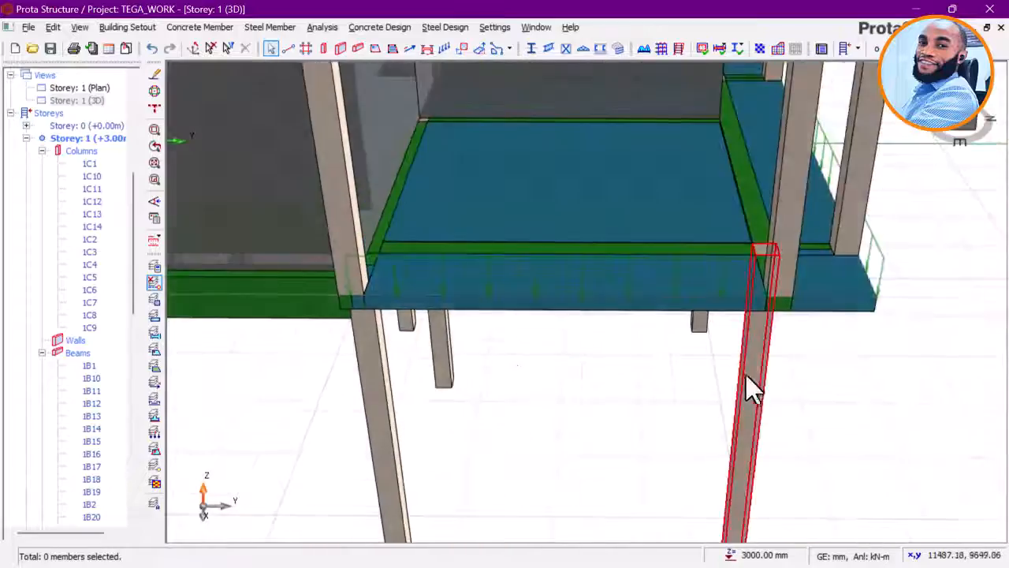
{"action": "mouse_move", "coordinate": [745, 375]}
{"action": "middle_mouse_down", "text": "shift"}
{"action": "mouse_move", "coordinate": [670, 331]}
{"action": "mouse_move", "coordinate": [660, 302]}
{"action": "mouse_move", "coordinate": [565, 322]}
{"action": "mouse_move", "coordinate": [597, 345]}
{"action": "middle_mouse_up", "text": "shift"}
{"action": "middle_click_drag", "start_coordinate": [664, 334], "coordinate": [463, 364]}
{"action": "scroll", "coordinate": [487, 350], "scroll_direction": "down", "scroll_amount": 6}
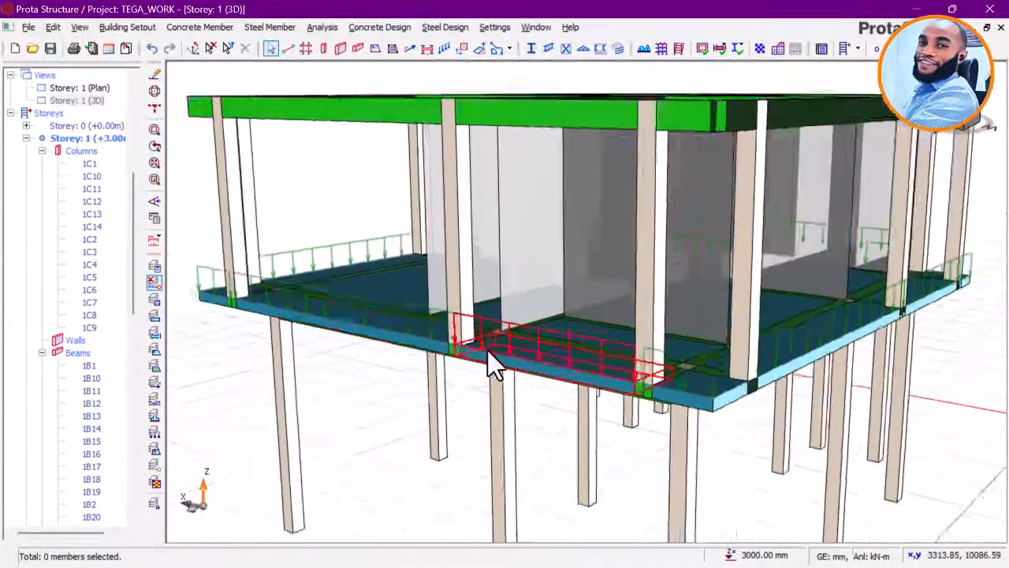
{"action": "mouse_move", "coordinate": [654, 353]}
{"action": "middle_mouse_down", "text": "shift"}
{"action": "mouse_move", "coordinate": [615, 371]}
{"action": "mouse_move", "coordinate": [480, 383]}
{"action": "mouse_move", "coordinate": [468, 356]}
{"action": "middle_mouse_up", "text": "shift"}
{"action": "scroll", "coordinate": [464, 371], "scroll_direction": "up", "scroll_amount": 5}
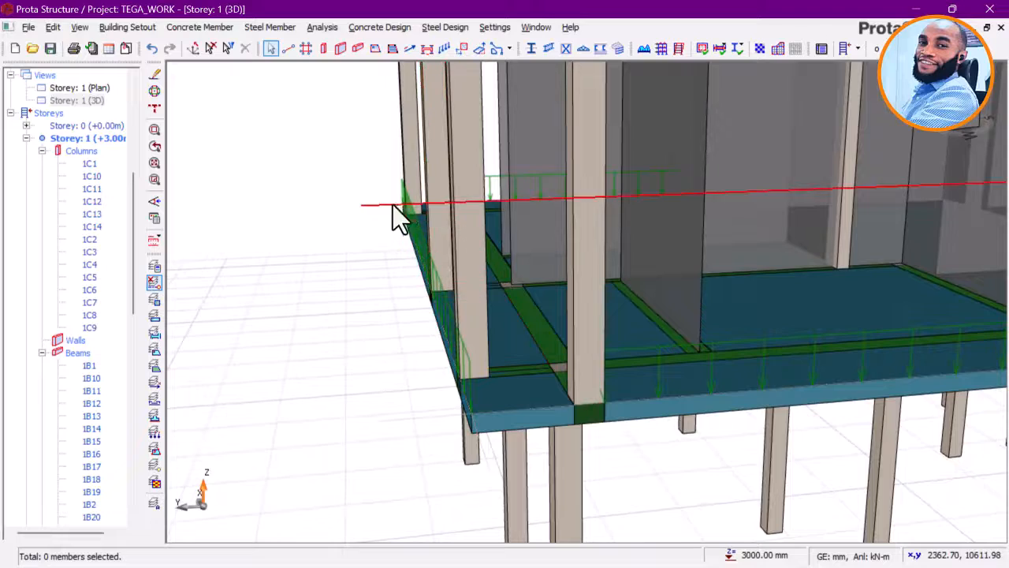
{"action": "scroll", "coordinate": [409, 221], "scroll_direction": "up", "scroll_amount": 2}
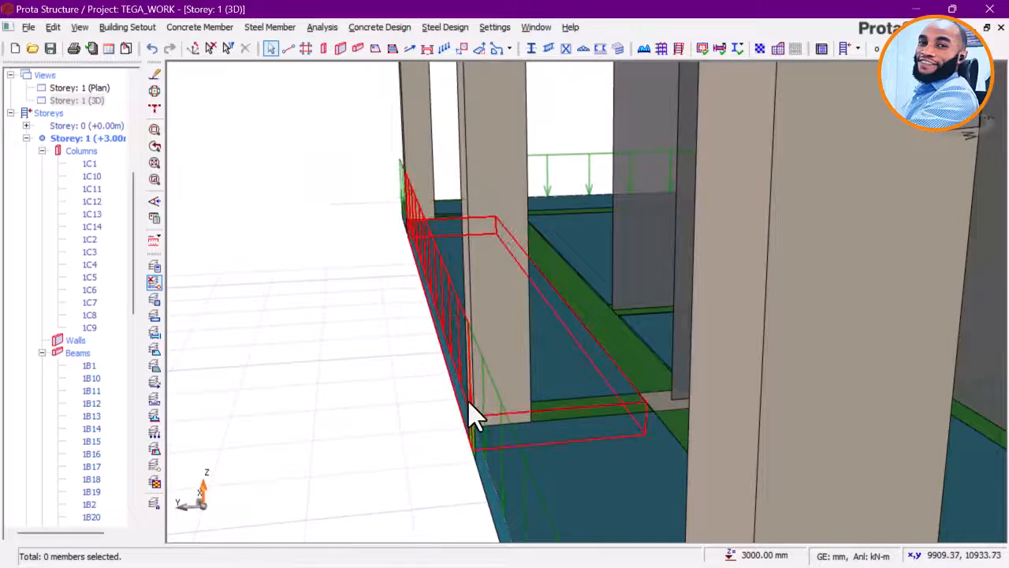
{"action": "middle_click_drag", "start_coordinate": [469, 402], "coordinate": [369, 301], "text": "shift"}
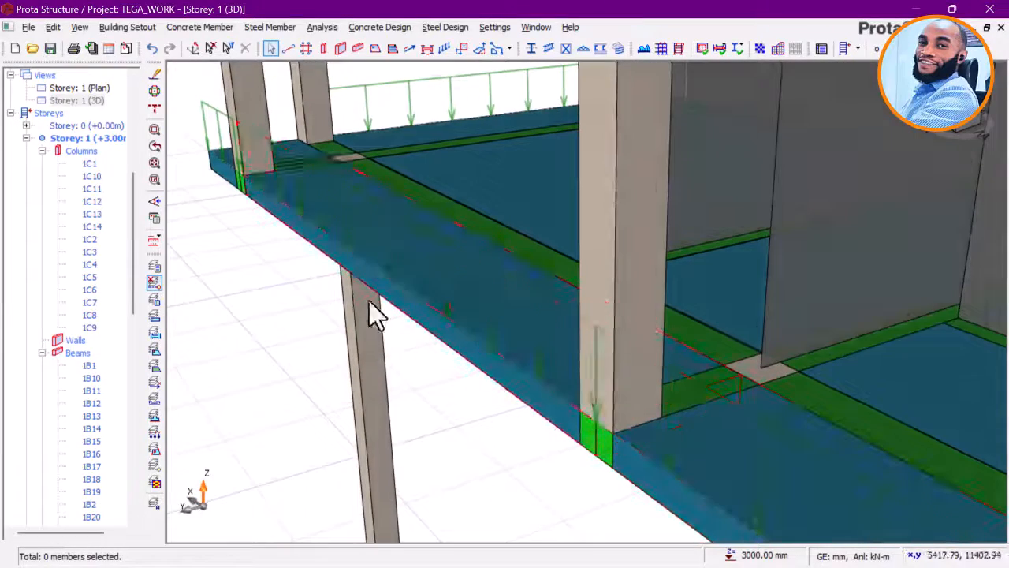
{"action": "scroll", "coordinate": [275, 198], "scroll_direction": "down", "scroll_amount": 6}
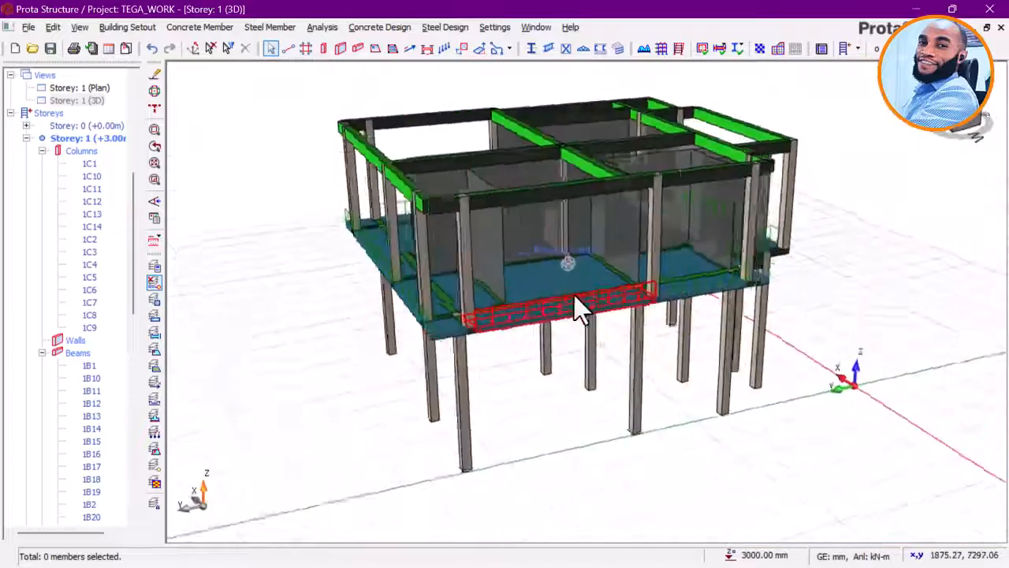
{"action": "middle_click_drag", "start_coordinate": [574, 295], "coordinate": [425, 297], "text": "shift"}
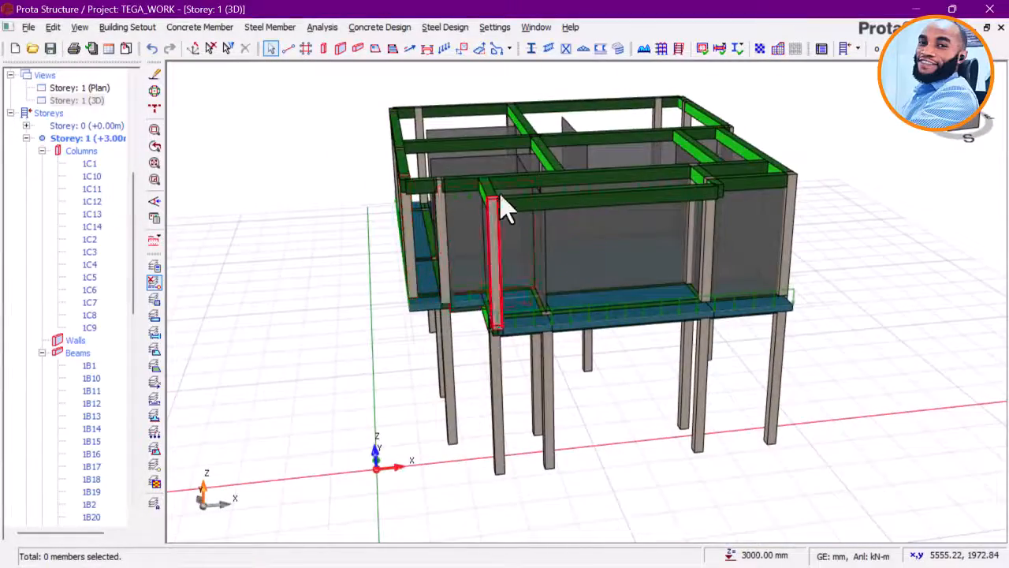
{"action": "scroll", "coordinate": [505, 209], "scroll_direction": "up", "scroll_amount": 5}
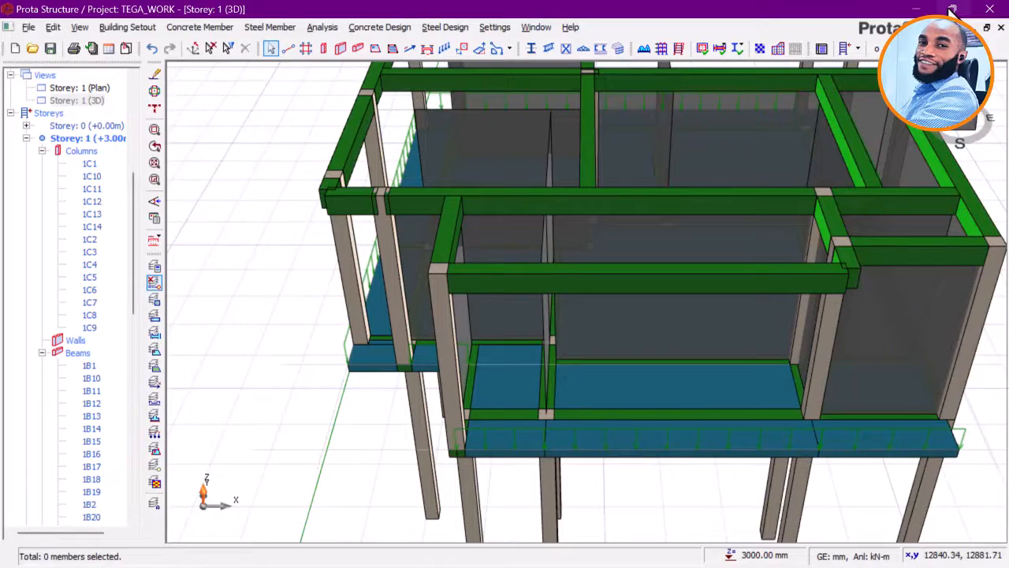
Step: Arrange the ProtaStructure window side by side with the AutoCAD drawing and show the whole model in 3D
{"action": "left_click", "coordinate": [952, 8]}
{"action": "left_click", "coordinate": [949, 68]}
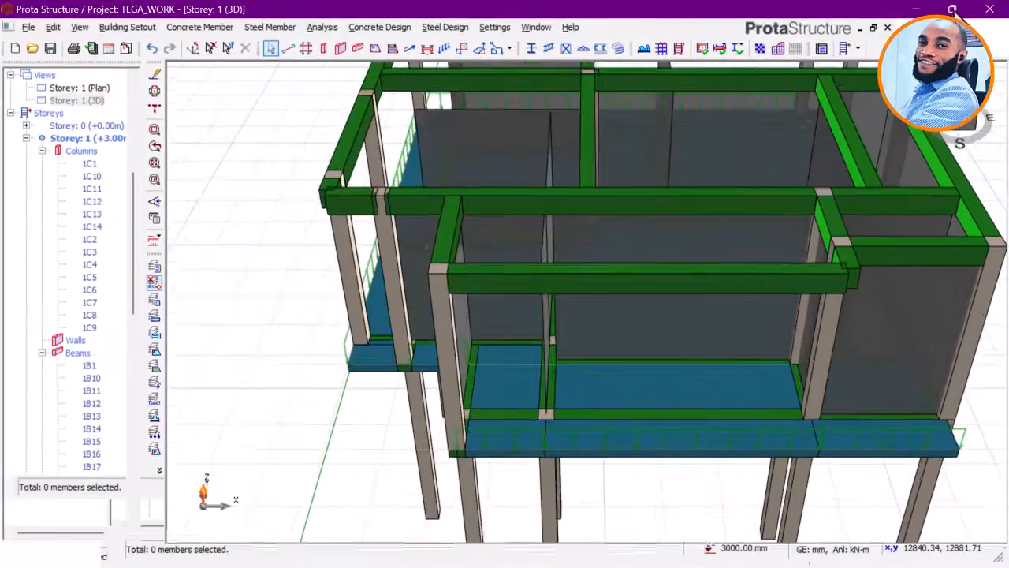
{"action": "mouse_move", "coordinate": [955, 8]}
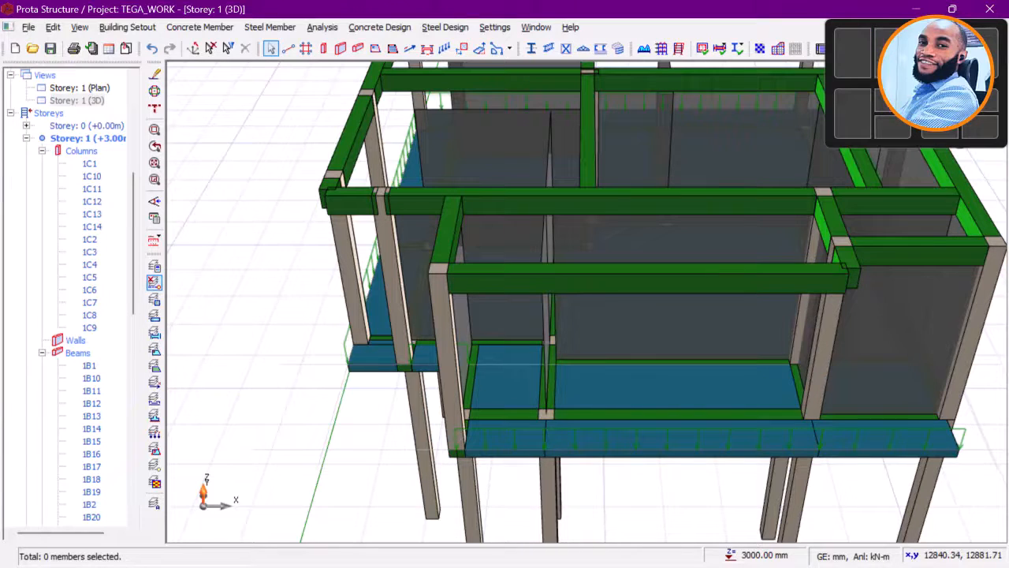
{"action": "left_click", "coordinate": [853, 52]}
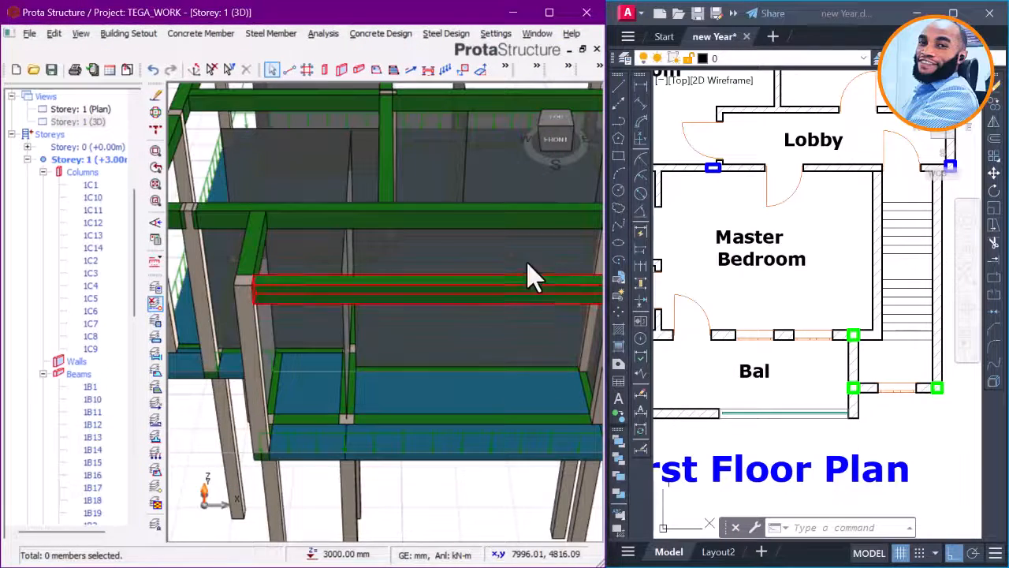
{"action": "scroll", "coordinate": [354, 303], "scroll_direction": "down", "scroll_amount": 5}
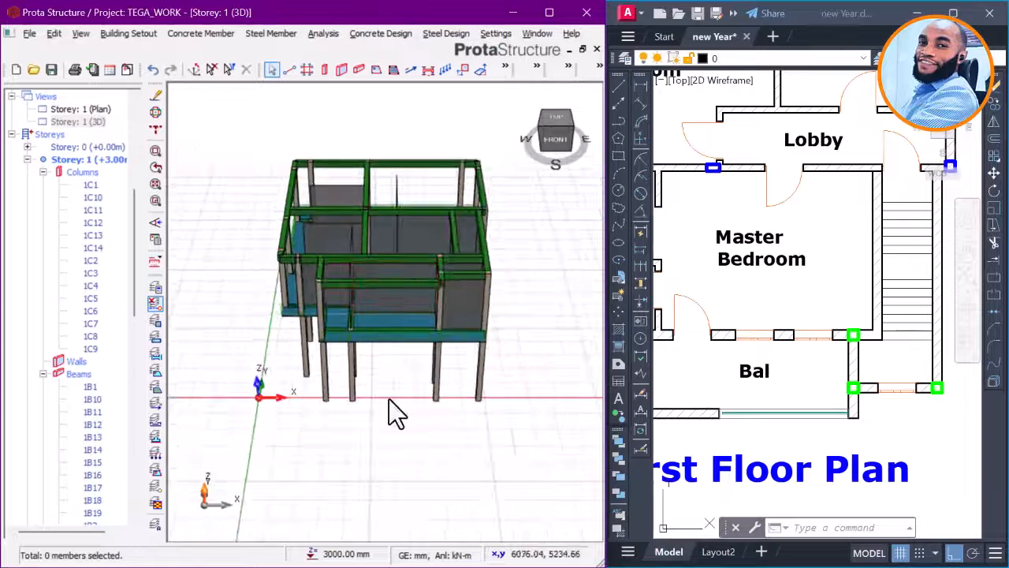
{"action": "middle_click_drag", "start_coordinate": [388, 398], "coordinate": [394, 356]}
{"action": "scroll", "coordinate": [407, 213], "scroll_direction": "up", "scroll_amount": 3}
Step: Switch to the AutoCAD drawing and look through its ground and first floor plan versions
{"action": "left_click", "coordinate": [792, 268]}
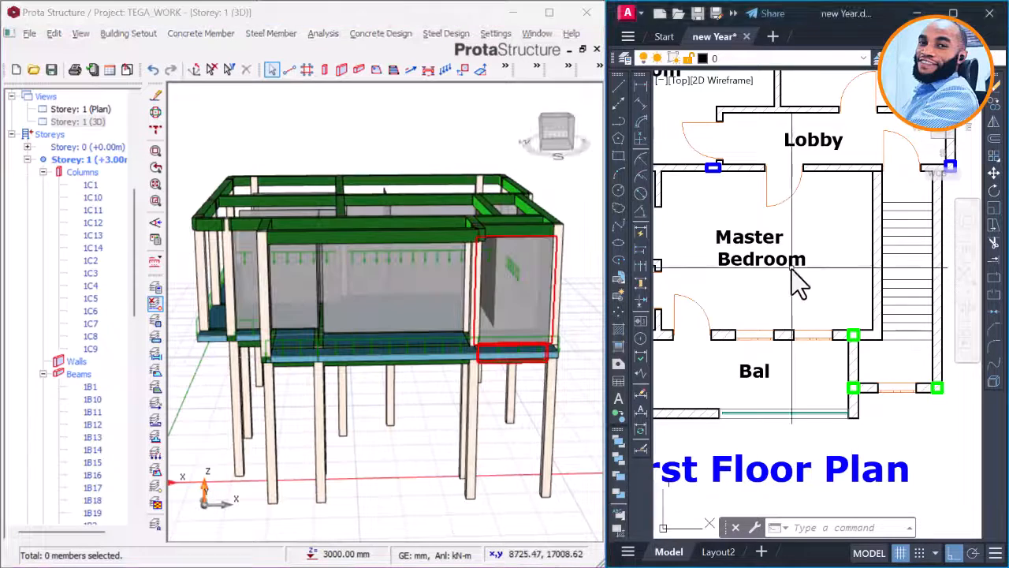
{"action": "scroll", "coordinate": [792, 268], "scroll_direction": "down", "scroll_amount": 5}
{"action": "scroll", "coordinate": [792, 266], "scroll_direction": "up", "scroll_amount": 5}
{"action": "scroll", "coordinate": [802, 256], "scroll_direction": "down", "scroll_amount": 2}
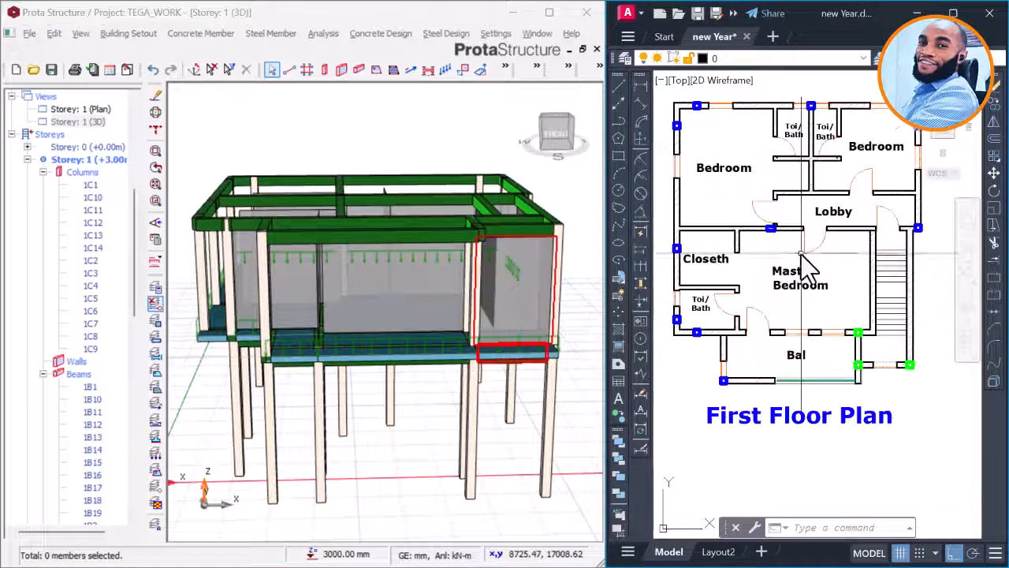
{"action": "scroll", "coordinate": [793, 267], "scroll_direction": "down", "scroll_amount": 6}
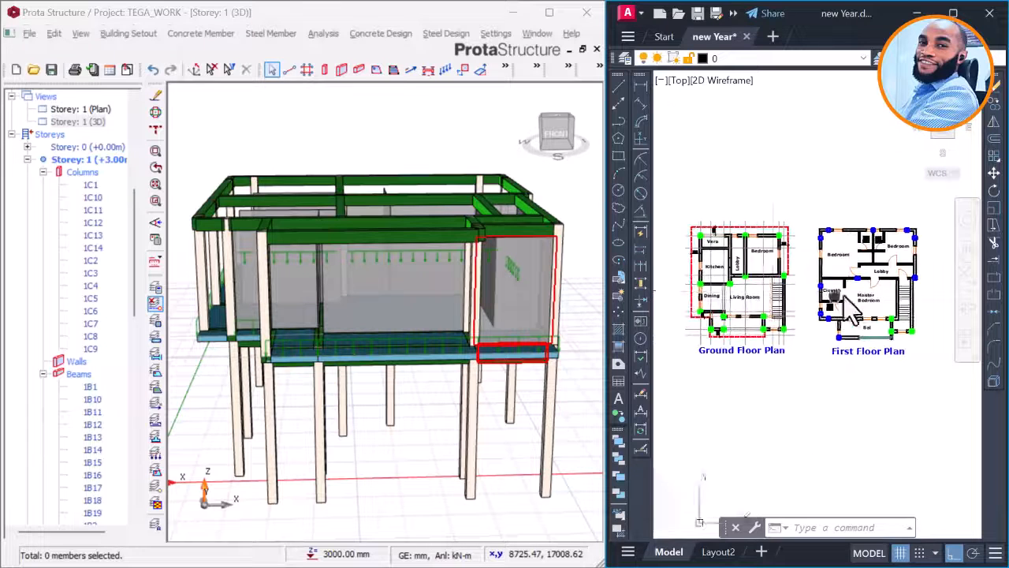
{"action": "scroll", "coordinate": [772, 268], "scroll_direction": "up", "scroll_amount": 6}
{"action": "scroll", "coordinate": [792, 284], "scroll_direction": "down", "scroll_amount": 6}
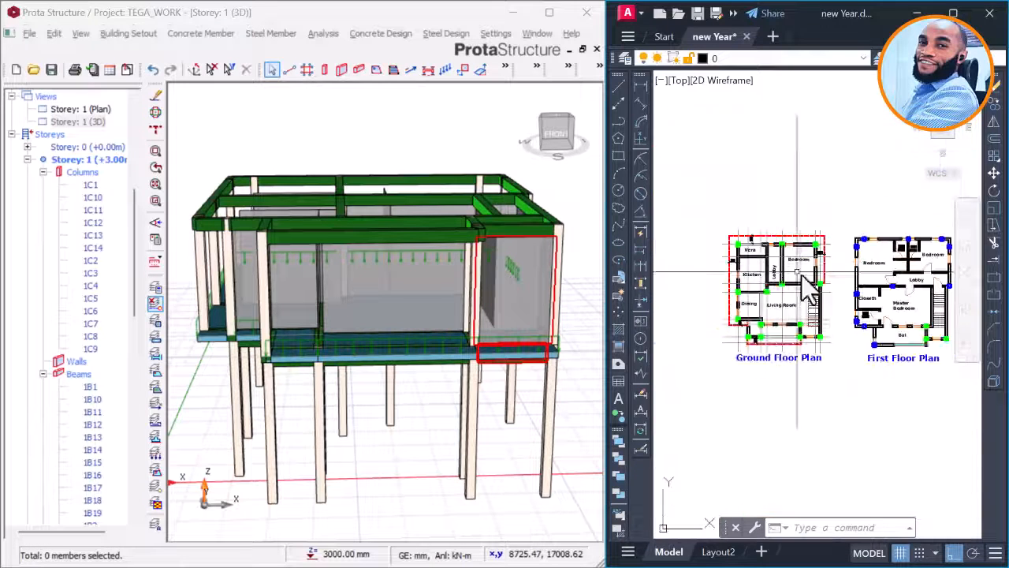
{"action": "scroll", "coordinate": [804, 268], "scroll_direction": "down", "scroll_amount": 6}
{"action": "scroll", "coordinate": [781, 264], "scroll_direction": "up", "scroll_amount": 6}
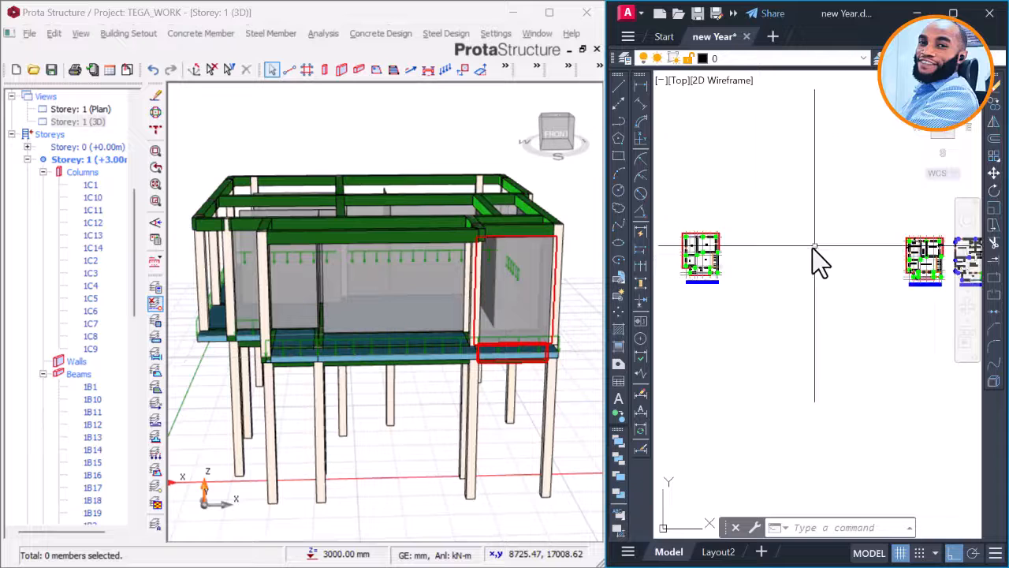
{"action": "scroll", "coordinate": [804, 268], "scroll_direction": "down", "scroll_amount": 1}
{"action": "scroll", "coordinate": [796, 291], "scroll_direction": "up", "scroll_amount": 6}
{"action": "scroll", "coordinate": [793, 288], "scroll_direction": "down", "scroll_amount": 6}
{"action": "scroll", "coordinate": [671, 338], "scroll_direction": "down", "scroll_amount": 4}
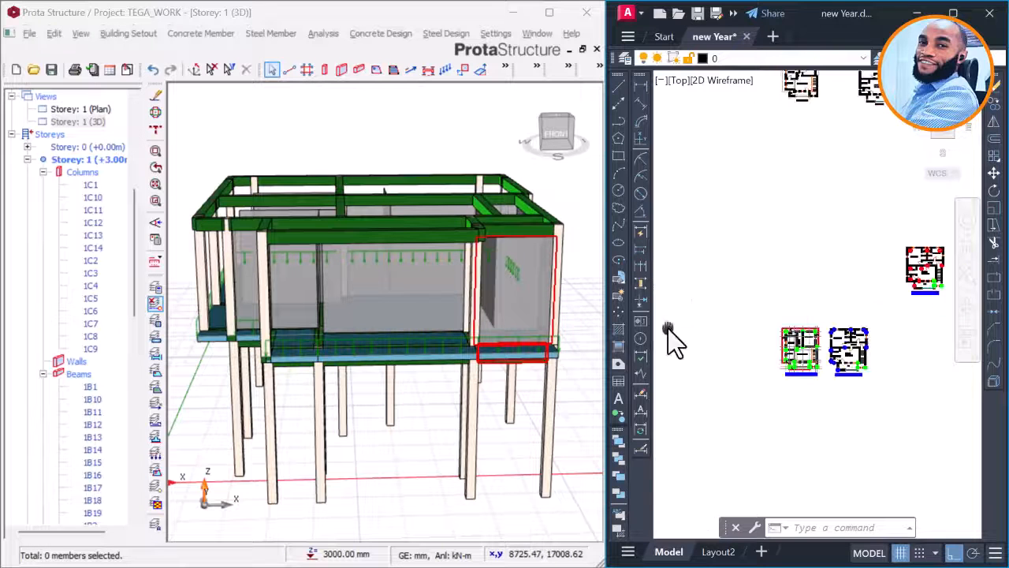
Step: Compare the First Floor Plan versions with red and blue column marks, and check the layout against the 3D model
{"action": "scroll", "coordinate": [835, 296], "scroll_direction": "up", "scroll_amount": 5}
{"action": "scroll", "coordinate": [754, 275], "scroll_direction": "down", "scroll_amount": 5}
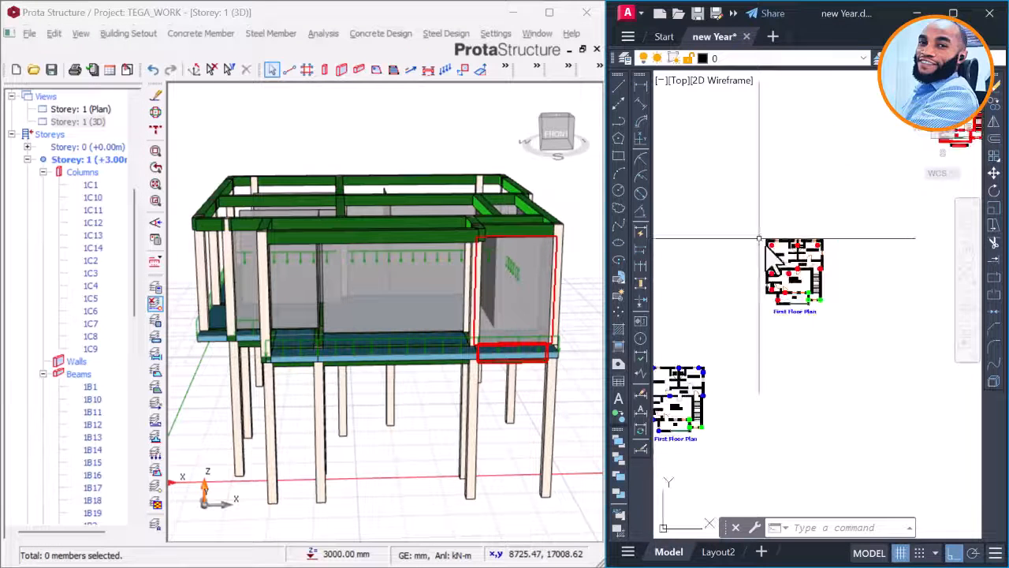
{"action": "scroll", "coordinate": [788, 260], "scroll_direction": "up", "scroll_amount": 7}
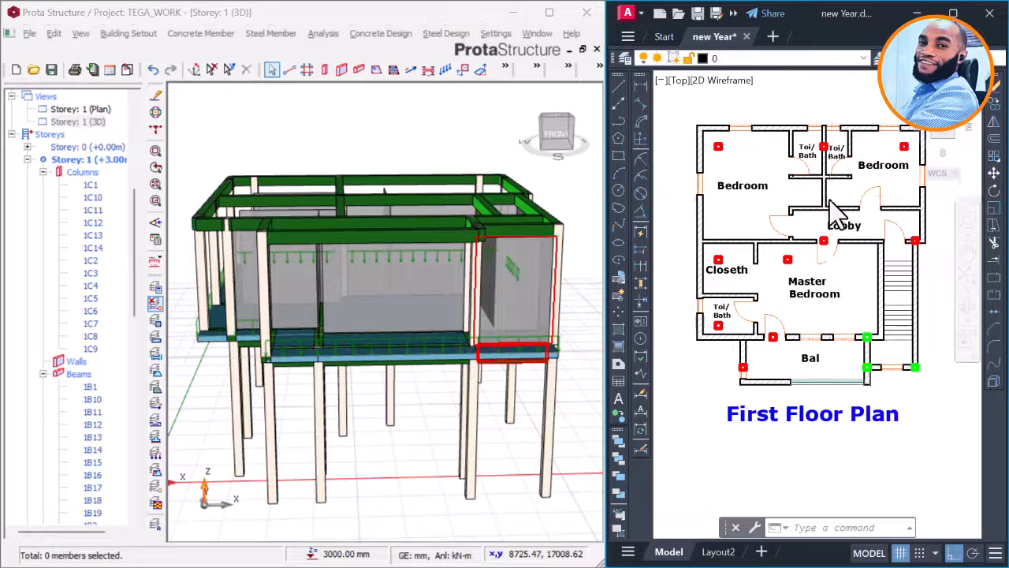
{"action": "scroll", "coordinate": [819, 248], "scroll_direction": "down", "scroll_amount": 7}
{"action": "scroll", "coordinate": [819, 250], "scroll_direction": "up", "scroll_amount": 8}
{"action": "scroll", "coordinate": [828, 260], "scroll_direction": "down", "scroll_amount": 1}
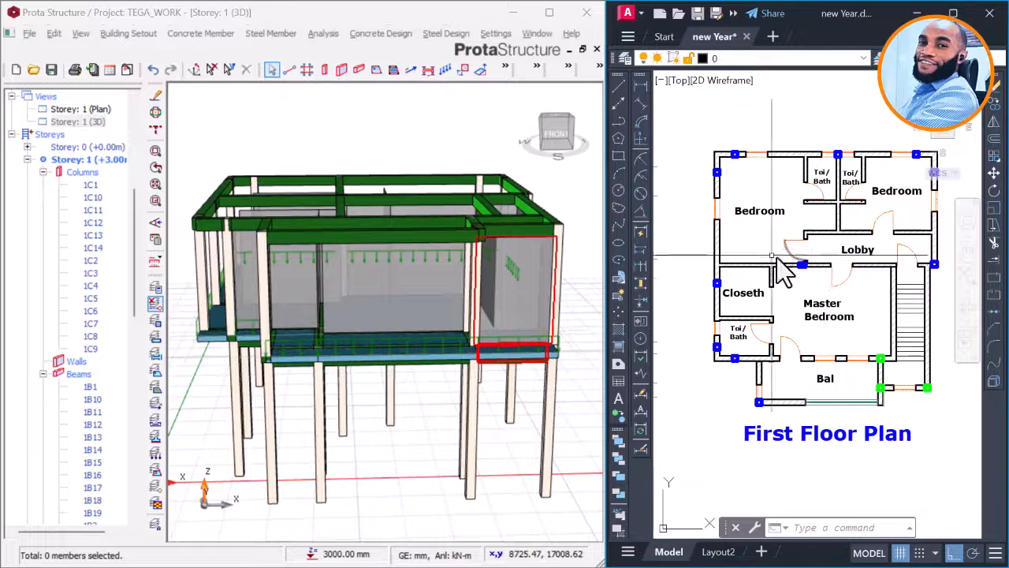
{"action": "left_click", "coordinate": [427, 150]}
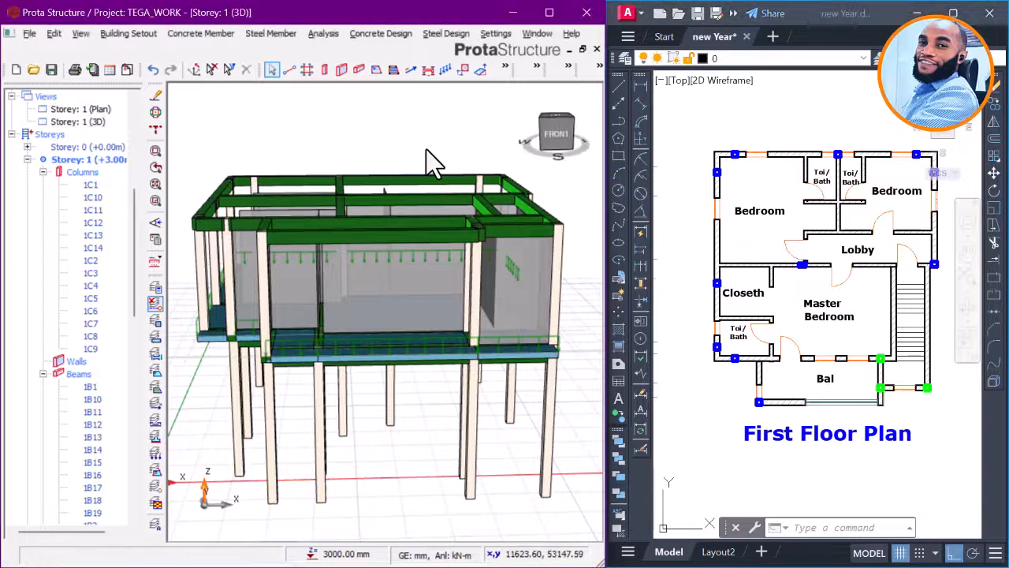
{"action": "middle_click_drag", "start_coordinate": [427, 148], "coordinate": [424, 175]}
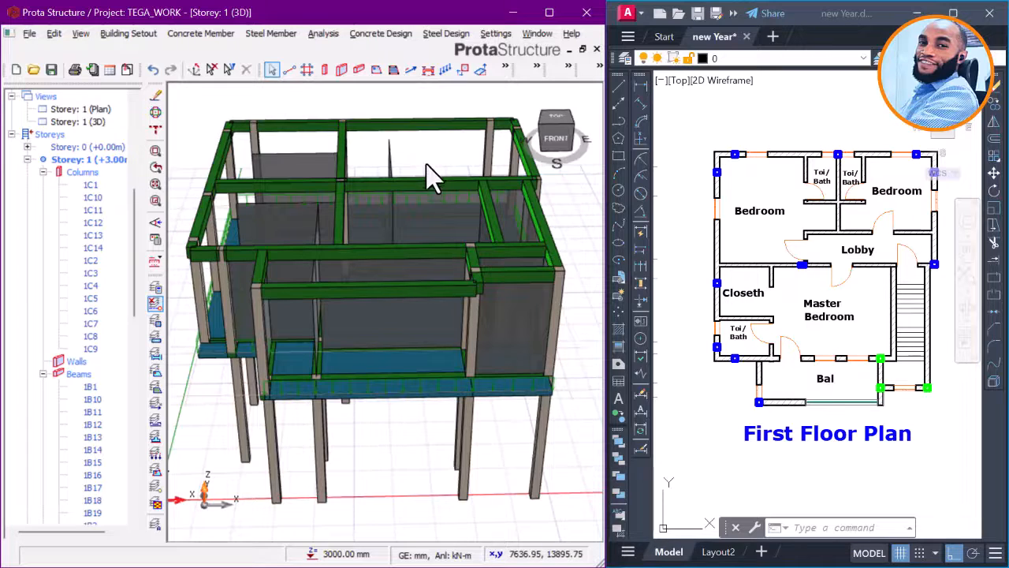
Step: Examine the whole 3D frame from the front, left and right sides, checking its beams, columns and walls against the First Floor Plan
{"action": "scroll", "coordinate": [432, 179], "scroll_direction": "down", "scroll_amount": 2}
{"action": "middle_click_drag", "start_coordinate": [432, 181], "coordinate": [363, 183]}
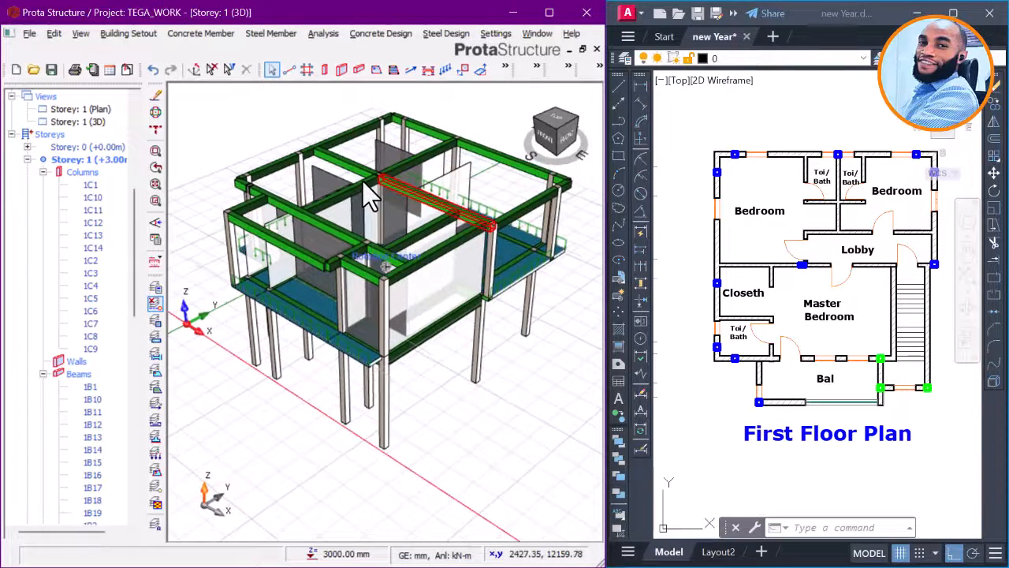
{"action": "scroll", "coordinate": [390, 226], "scroll_direction": "up", "scroll_amount": 2}
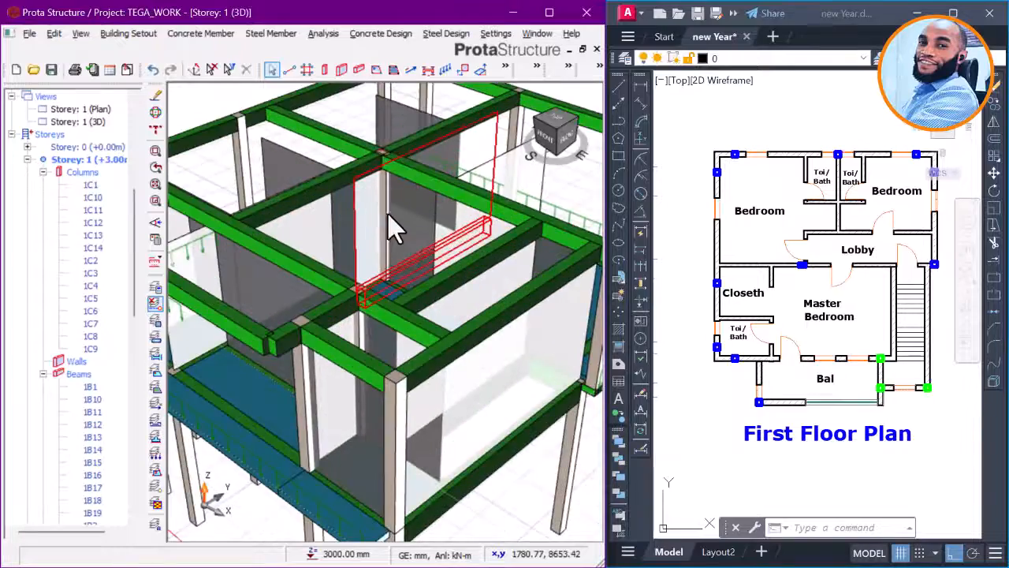
{"action": "middle_click_drag", "start_coordinate": [379, 278], "coordinate": [529, 253]}
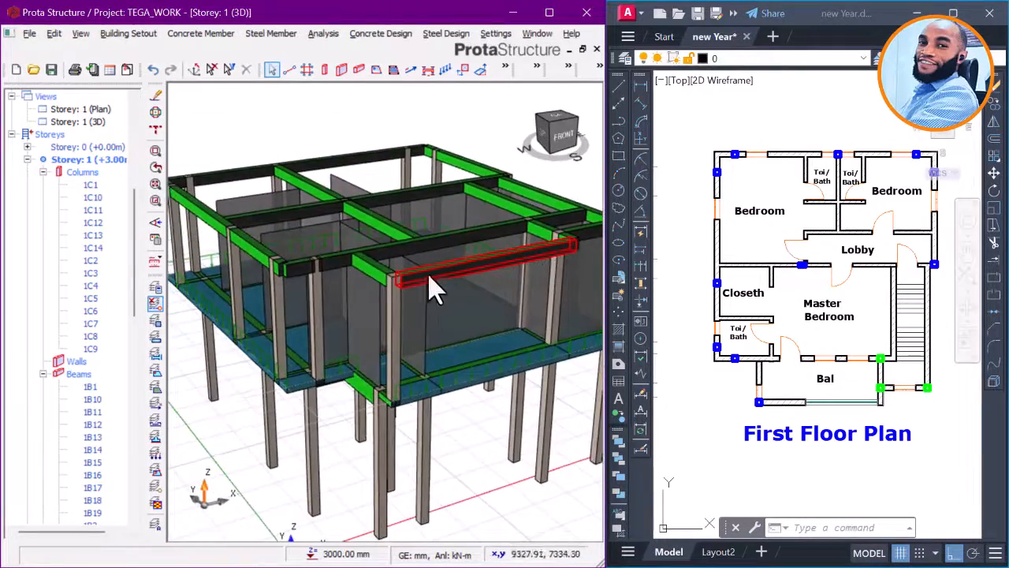
{"action": "scroll", "coordinate": [371, 337], "scroll_direction": "down", "scroll_amount": 2}
{"action": "middle_click_drag", "start_coordinate": [371, 338], "coordinate": [467, 336]}
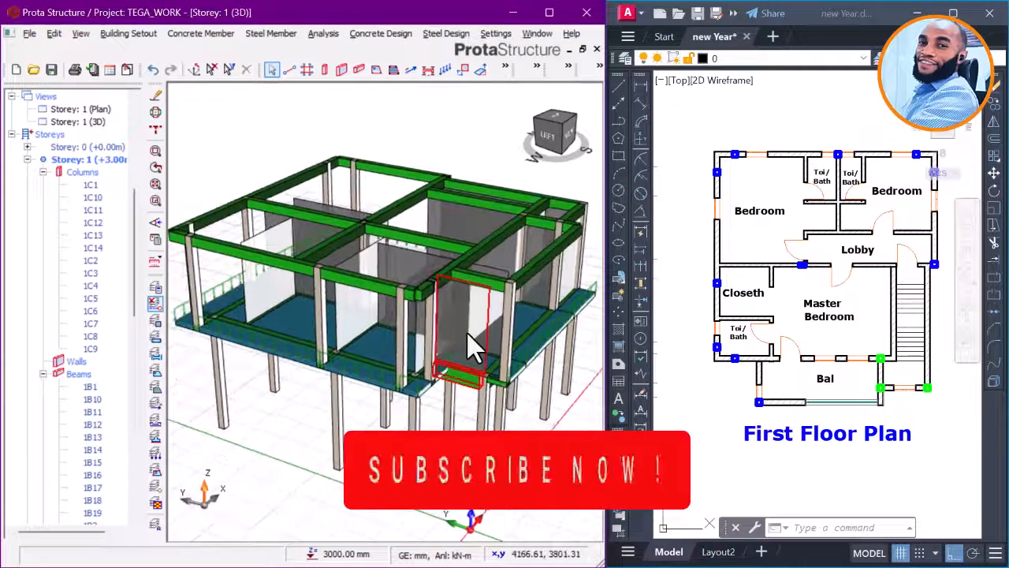
{"action": "scroll", "coordinate": [465, 314], "scroll_direction": "down", "scroll_amount": 1}
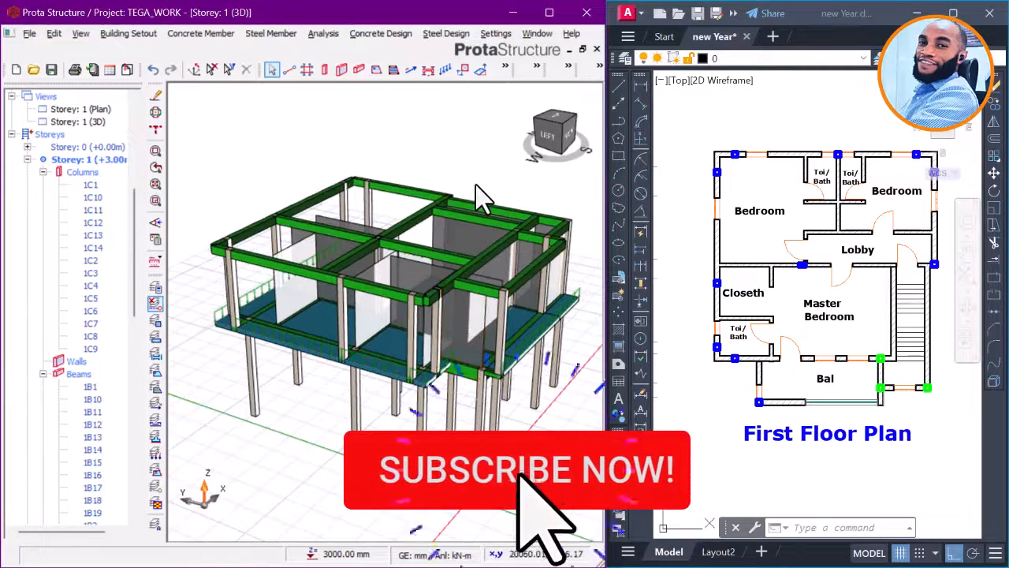
{"action": "middle_click_drag", "start_coordinate": [479, 198], "coordinate": [349, 198]}
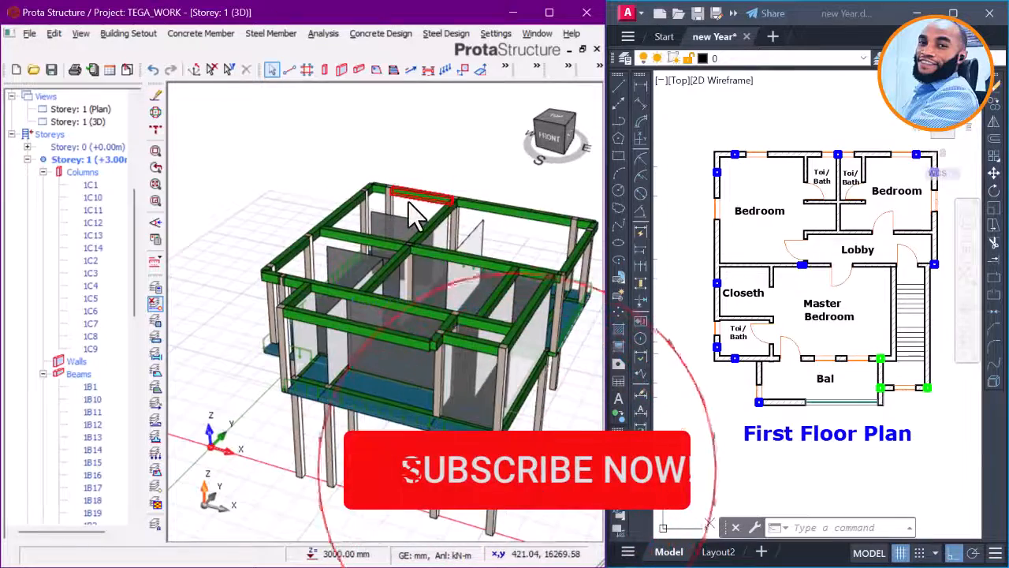
{"action": "scroll", "coordinate": [375, 265], "scroll_direction": "up", "scroll_amount": 2}
{"action": "mouse_move", "coordinate": [338, 263]}
{"action": "middle_mouse_down"}
{"action": "mouse_move", "coordinate": [421, 256]}
{"action": "mouse_move", "coordinate": [336, 262]}
{"action": "middle_mouse_up"}
{"action": "scroll", "coordinate": [418, 266], "scroll_direction": "down", "scroll_amount": 6}
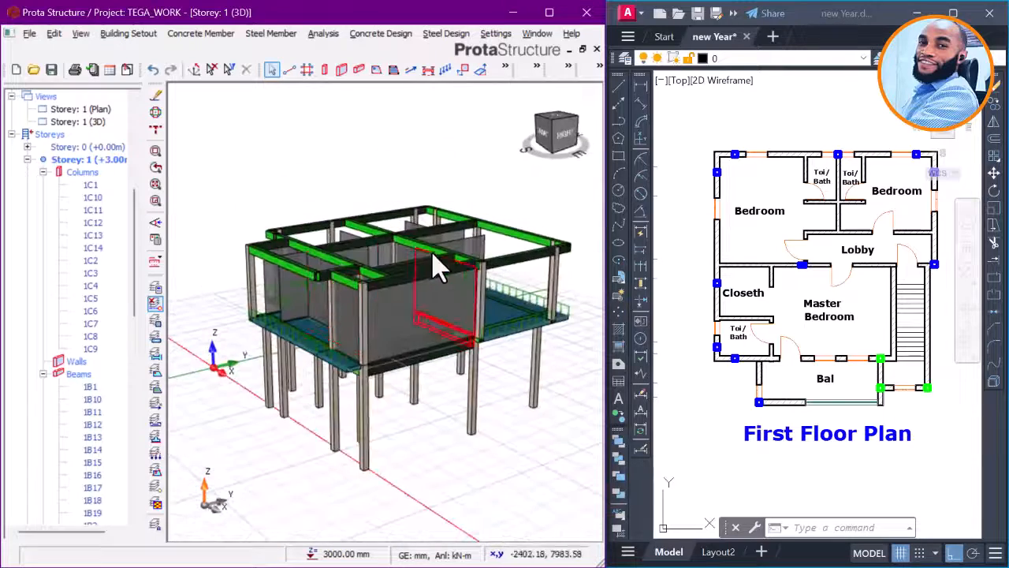
{"action": "scroll", "coordinate": [431, 250], "scroll_direction": "up", "scroll_amount": 3}
{"action": "scroll", "coordinate": [441, 231], "scroll_direction": "down", "scroll_amount": 3}
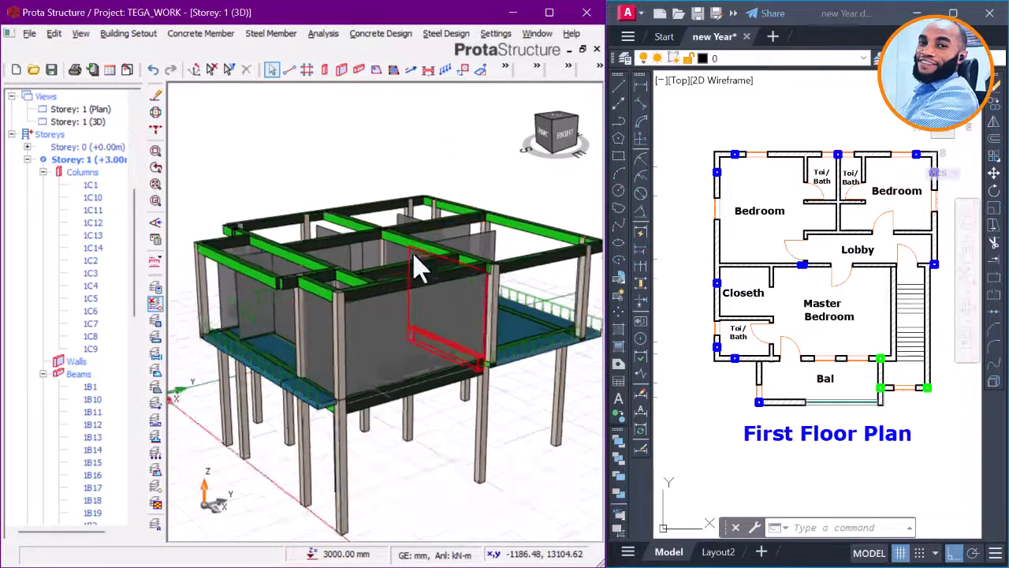
Step: Inspect the slab-edge corner at the columns and the junction of the short storey 2 beams up close in 3D
{"action": "scroll", "coordinate": [356, 327], "scroll_direction": "up", "scroll_amount": 6}
{"action": "scroll", "coordinate": [314, 434], "scroll_direction": "down", "scroll_amount": 1}
{"action": "scroll", "coordinate": [367, 394], "scroll_direction": "up", "scroll_amount": 4}
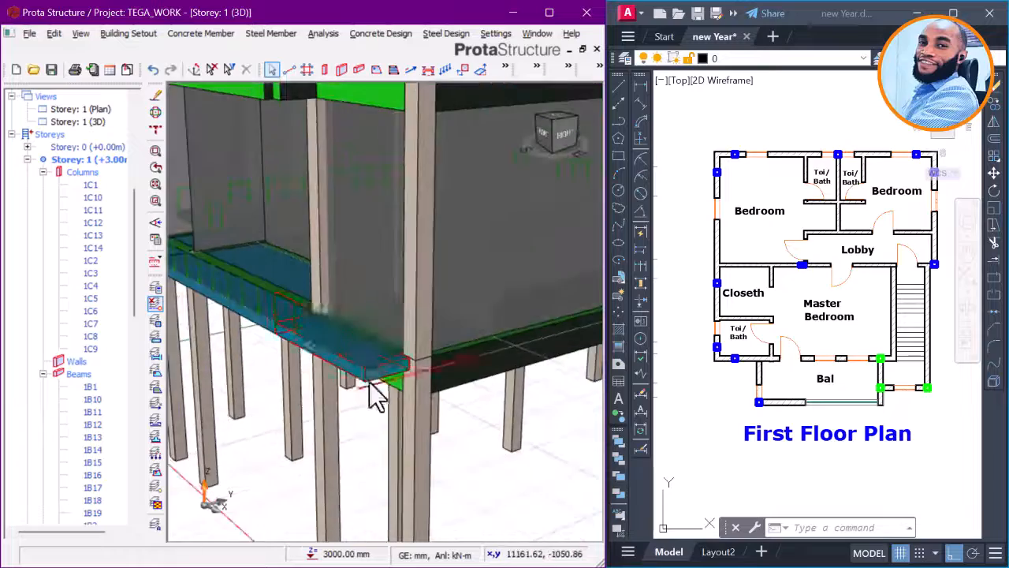
{"action": "mouse_move", "coordinate": [433, 371]}
{"action": "middle_mouse_down"}
{"action": "mouse_move", "coordinate": [468, 387]}
{"action": "mouse_move", "coordinate": [505, 354]}
{"action": "mouse_move", "coordinate": [368, 323]}
{"action": "mouse_move", "coordinate": [428, 349]}
{"action": "mouse_move", "coordinate": [412, 349]}
{"action": "mouse_move", "coordinate": [371, 398]}
{"action": "mouse_move", "coordinate": [371, 323]}
{"action": "mouse_move", "coordinate": [400, 394]}
{"action": "mouse_move", "coordinate": [310, 309]}
{"action": "mouse_move", "coordinate": [297, 347]}
{"action": "mouse_move", "coordinate": [240, 315]}
{"action": "mouse_move", "coordinate": [421, 315]}
{"action": "mouse_move", "coordinate": [362, 328]}
{"action": "mouse_move", "coordinate": [399, 332]}
{"action": "mouse_move", "coordinate": [374, 306]}
{"action": "mouse_move", "coordinate": [329, 304]}
{"action": "middle_mouse_up"}
{"action": "scroll", "coordinate": [378, 339], "scroll_direction": "down", "scroll_amount": 5}
{"action": "middle_click_drag", "start_coordinate": [254, 303], "coordinate": [335, 332]}
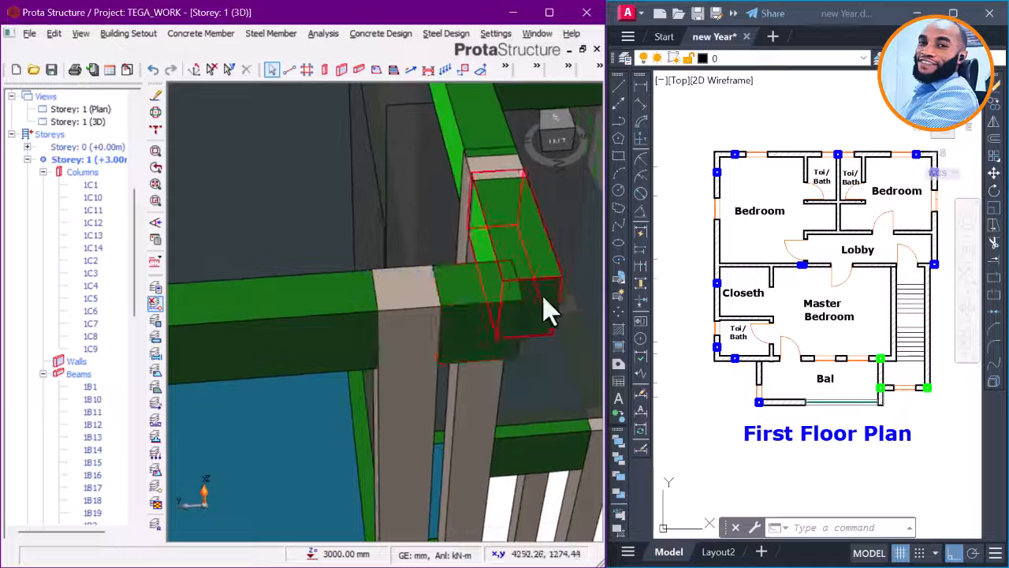
{"action": "middle_click_drag", "start_coordinate": [543, 295], "coordinate": [409, 294]}
{"action": "scroll", "coordinate": [420, 298], "scroll_direction": "up", "scroll_amount": 2}
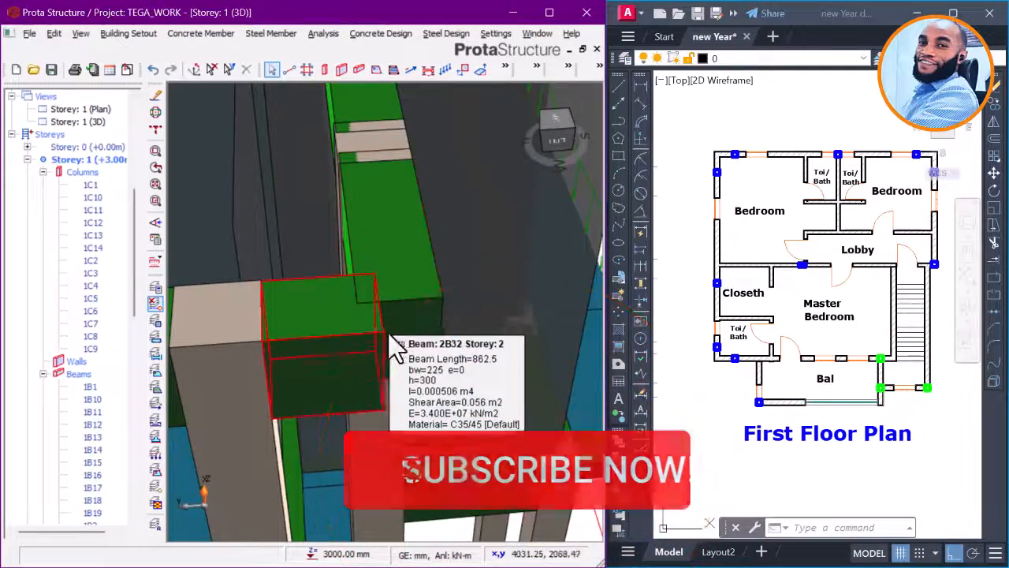
{"action": "scroll", "coordinate": [426, 340], "scroll_direction": "down", "scroll_amount": 5}
{"action": "mouse_move", "coordinate": [496, 331]}
{"action": "middle_mouse_down"}
{"action": "mouse_move", "coordinate": [532, 387]}
{"action": "mouse_move", "coordinate": [501, 367]}
{"action": "mouse_move", "coordinate": [405, 342]}
{"action": "mouse_move", "coordinate": [315, 338]}
{"action": "mouse_move", "coordinate": [413, 338]}
{"action": "mouse_move", "coordinate": [382, 290]}
{"action": "middle_mouse_up"}
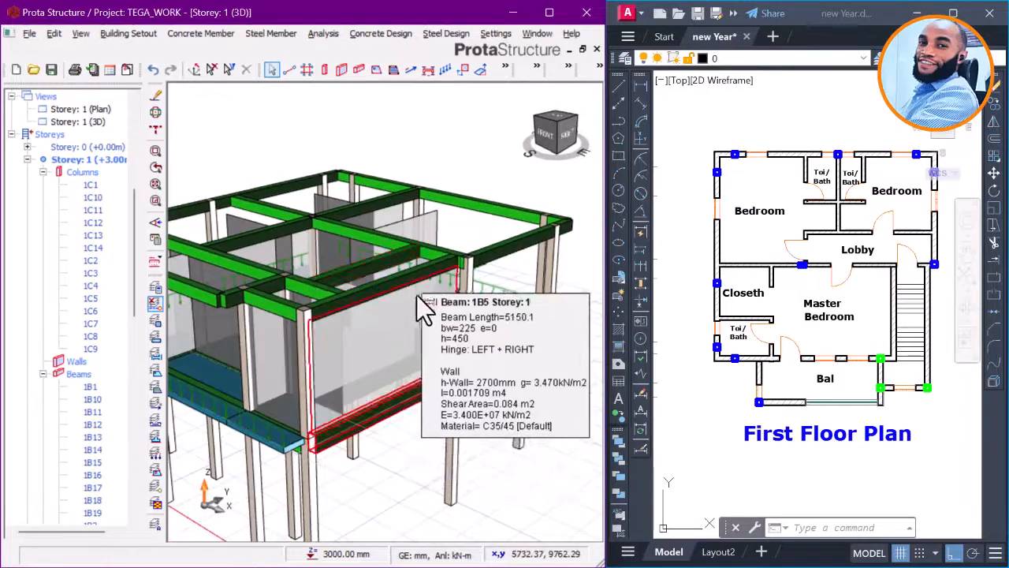